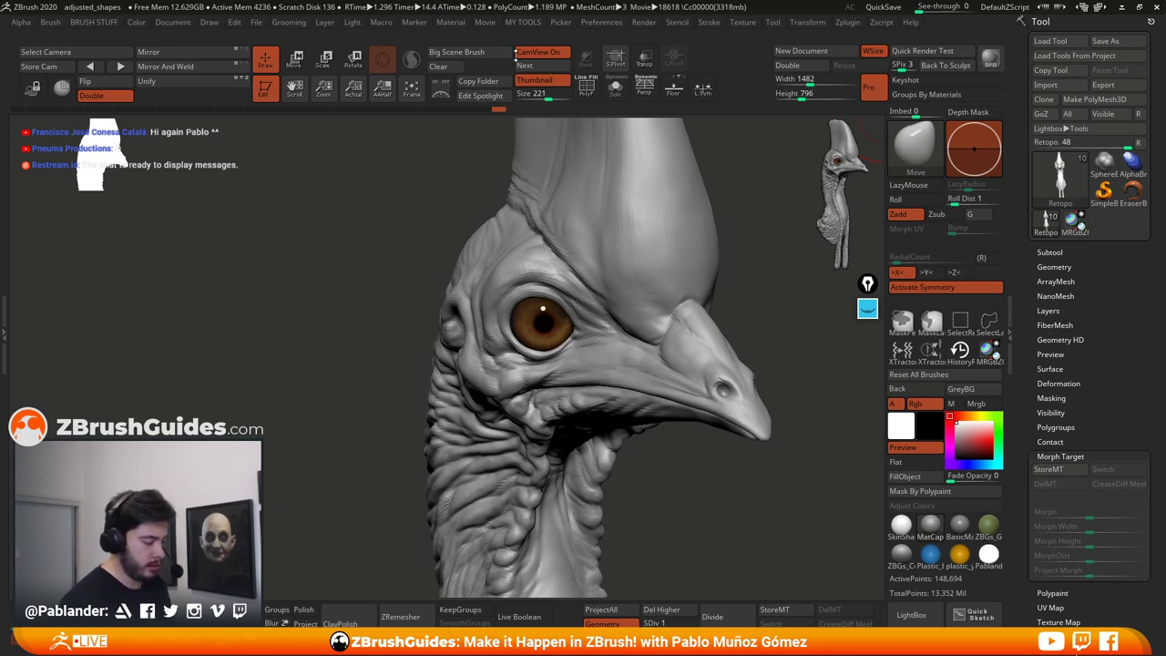
# Step: Turn off the Thumbnail silhouette preview on the canvas
pyautogui.click(537, 81)
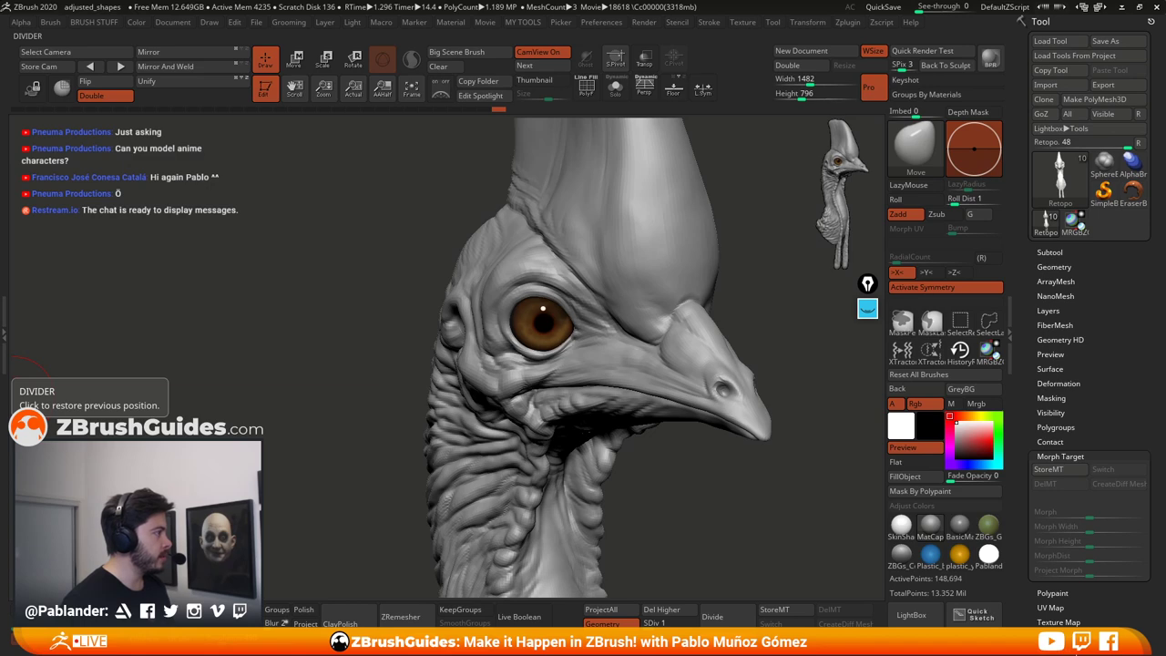
# Step: Bring the cassowary reference board over the canvas and look through its photos
pyautogui.moveTo(0, 328); pyautogui.dragTo(594, 138, button='right')
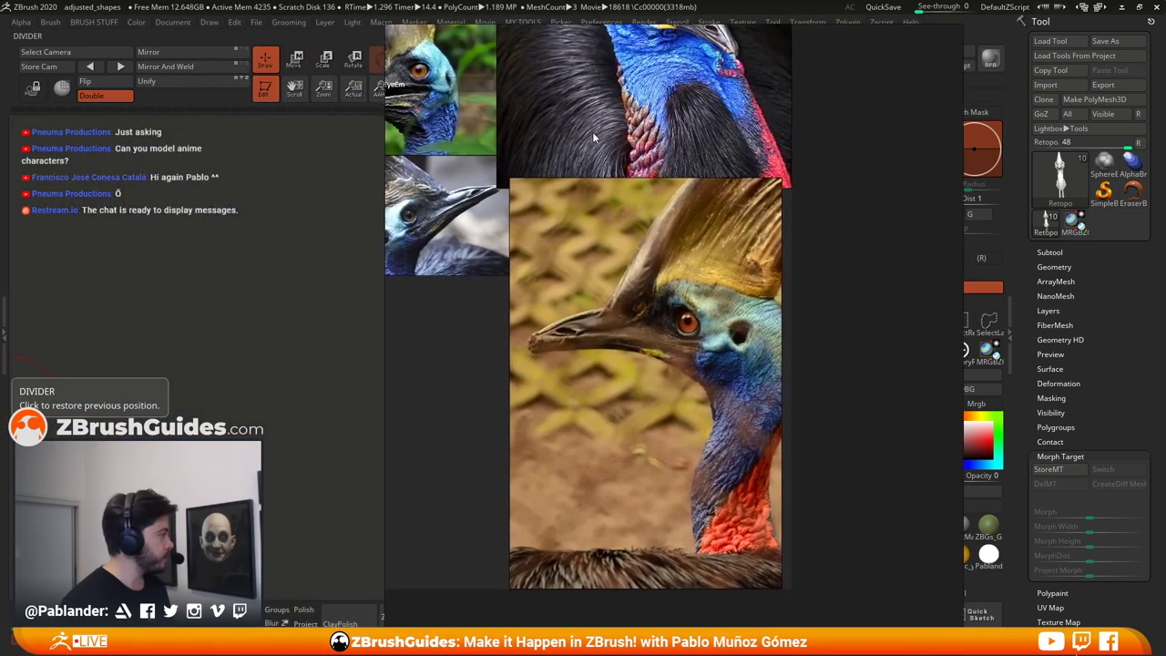
pyautogui.moveTo(592, 131); pyautogui.dragTo(569, 130)
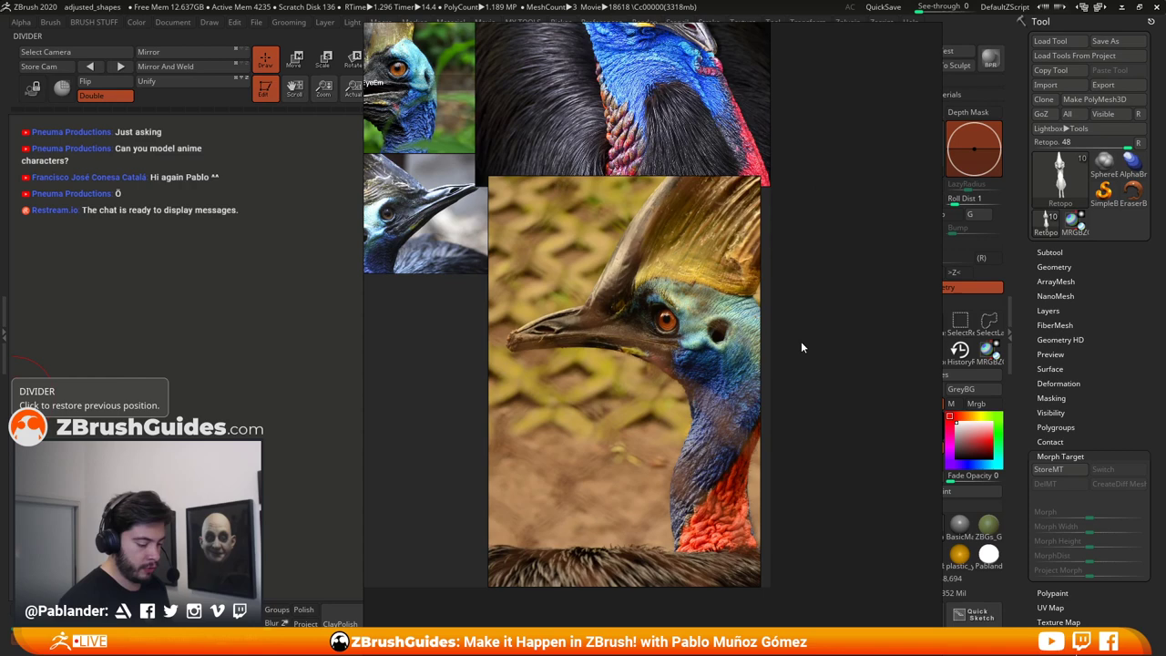
pyautogui.scroll(-5, 579, 237)
pyautogui.scroll(3, 576, 269)
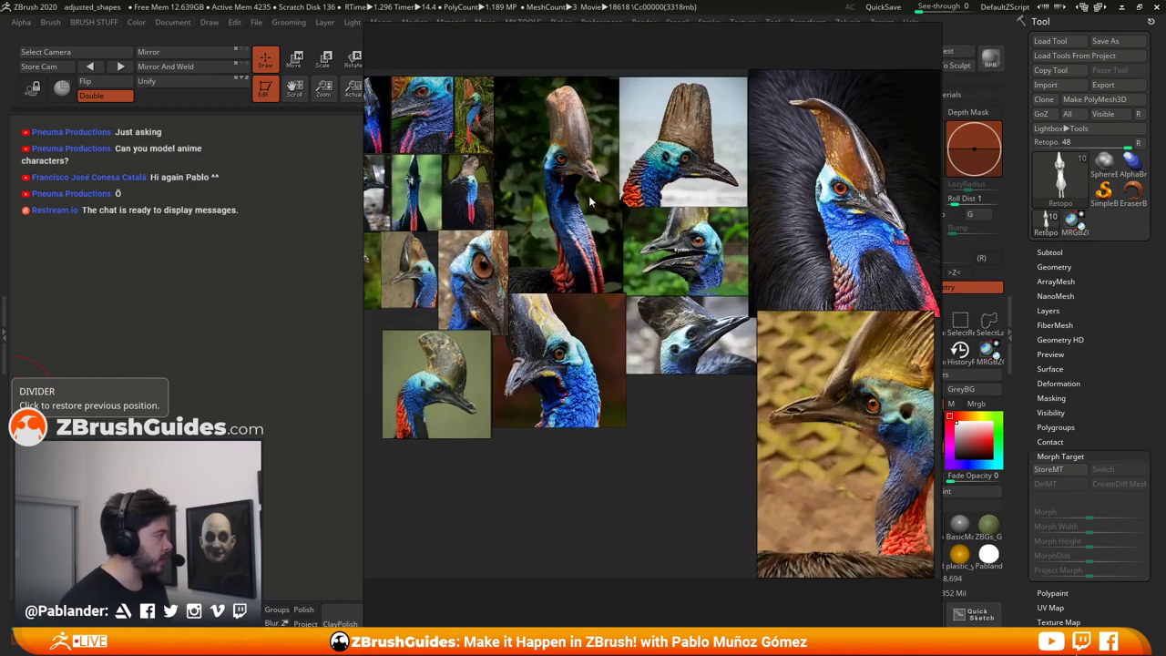
pyautogui.moveTo(791, 334); pyautogui.dragTo(758, 314, button='middle')
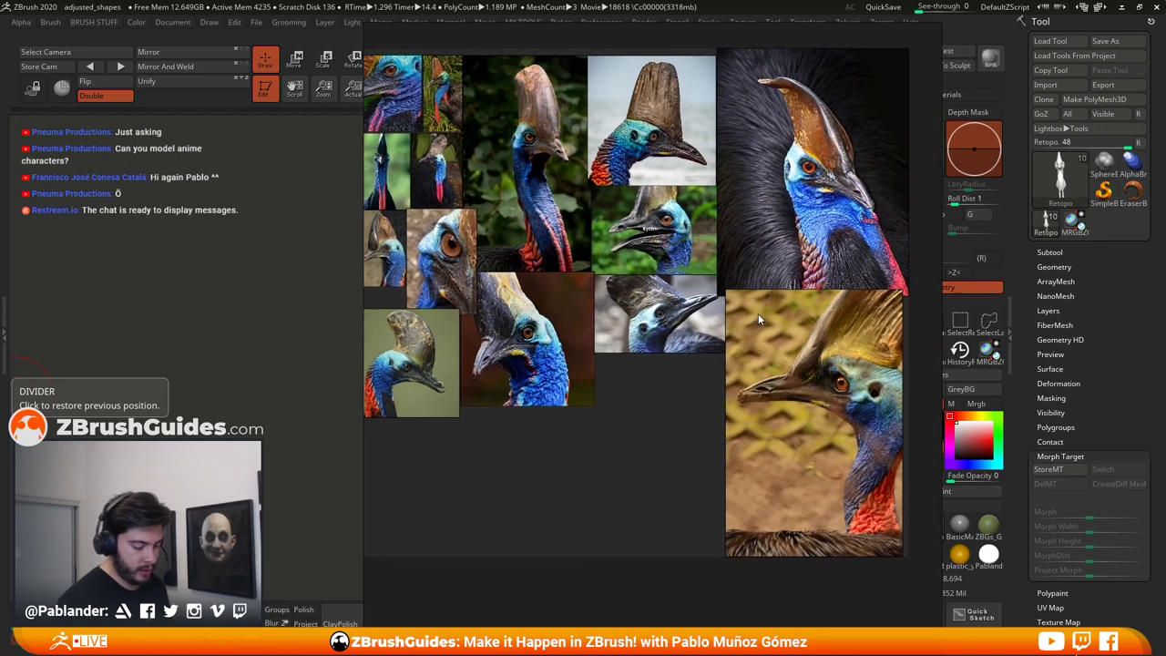
pyautogui.moveTo(543, 242); pyautogui.dragTo(609, 259, button='middle')
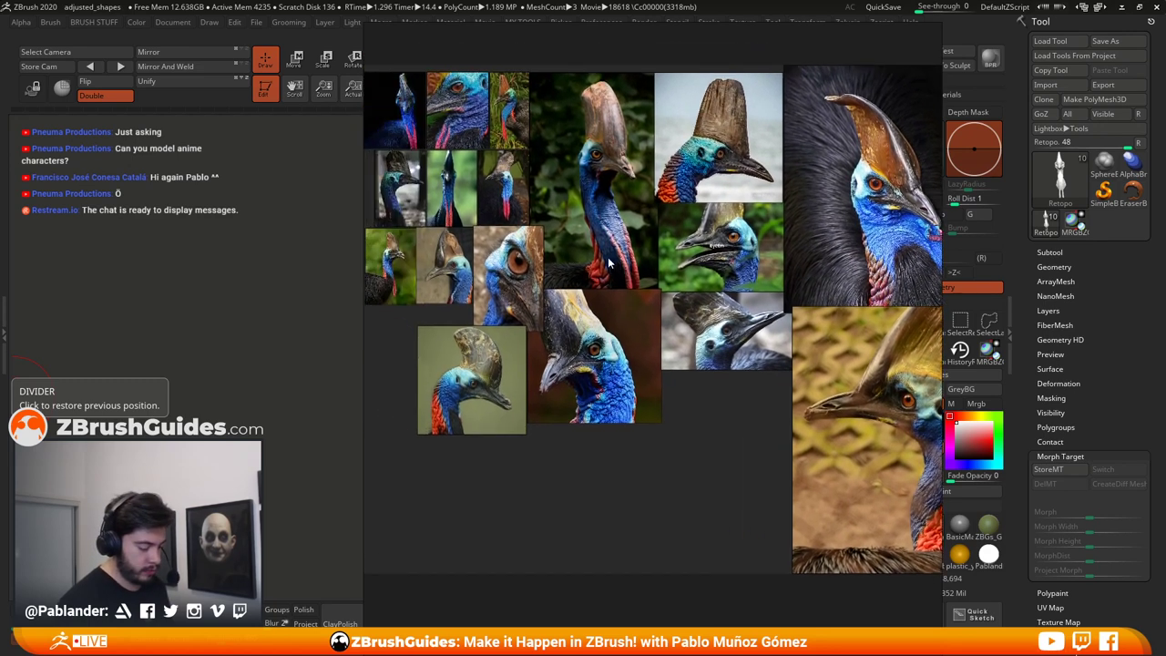
pyautogui.moveTo(724, 270); pyautogui.dragTo(666, 264, button='middle')
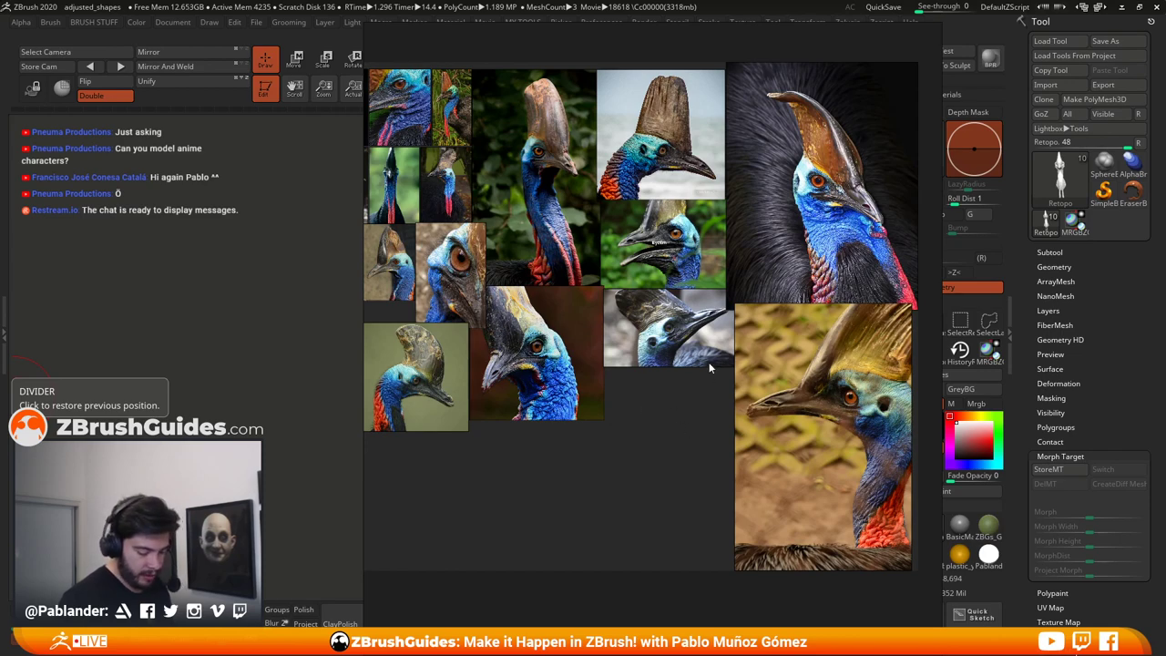
# Step: Examine the eye and casque in the dark-feathered cassowary photo, review the whole collection, and clear the reference board from the canvas
pyautogui.scroll(5, 874, 187)
pyautogui.scroll(1, 800, 208)
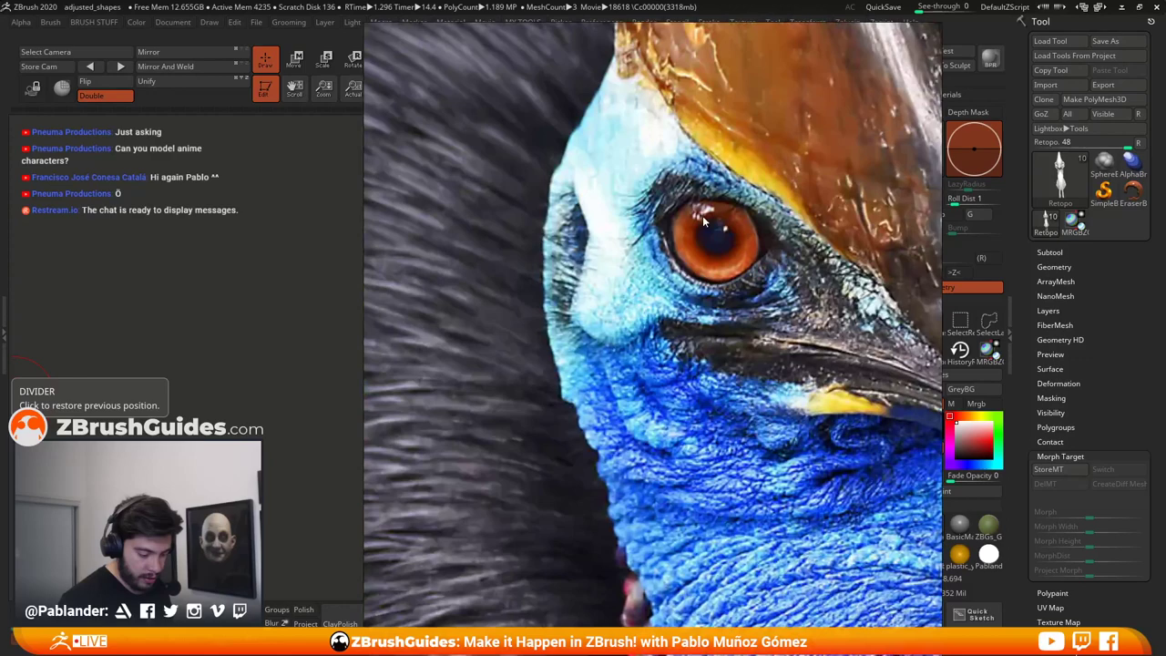
pyautogui.scroll(-3, 694, 337)
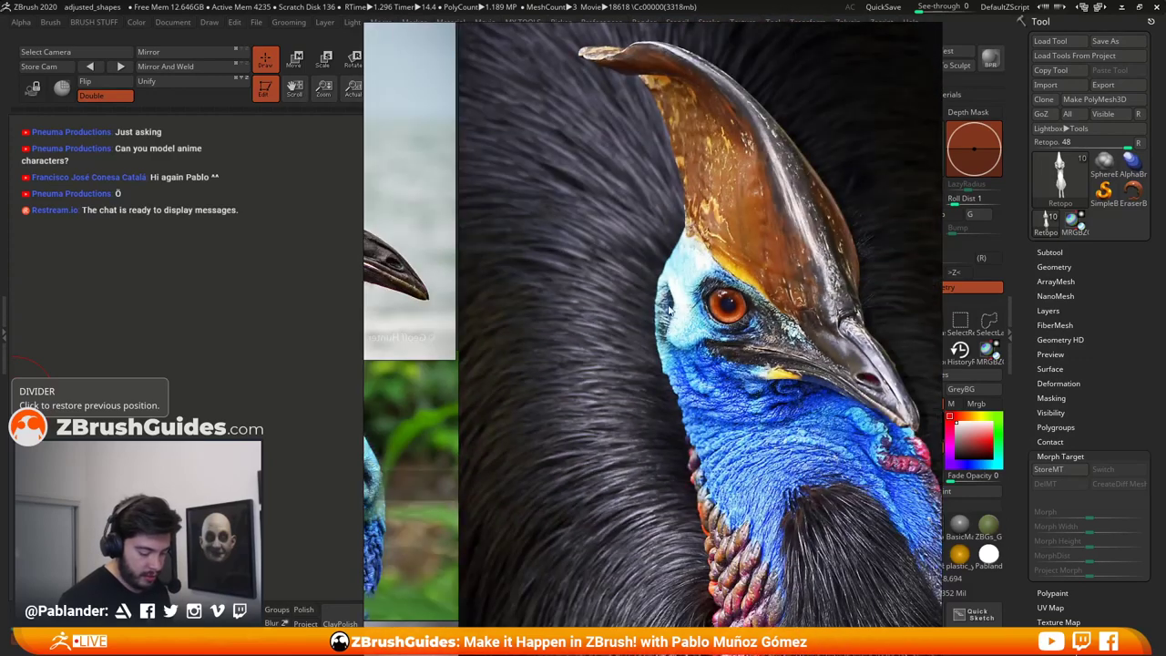
pyautogui.scroll(-3, 697, 332)
pyautogui.scroll(-2, 667, 381)
pyautogui.scroll(-5, 635, 367)
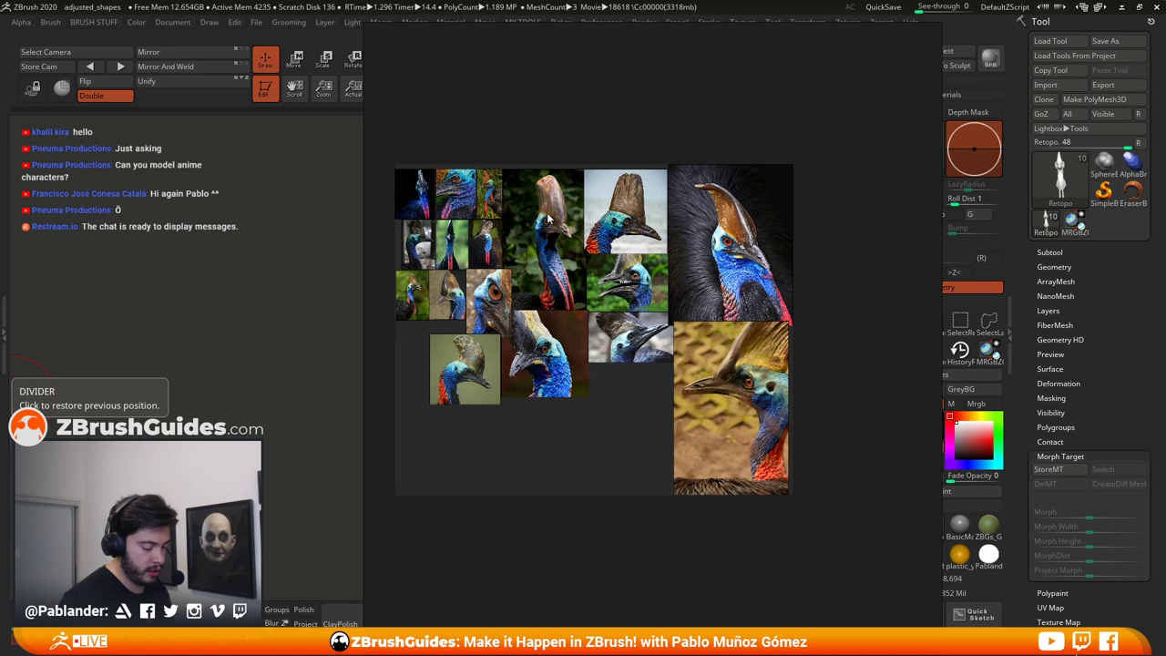
pyautogui.scroll(2, 582, 262)
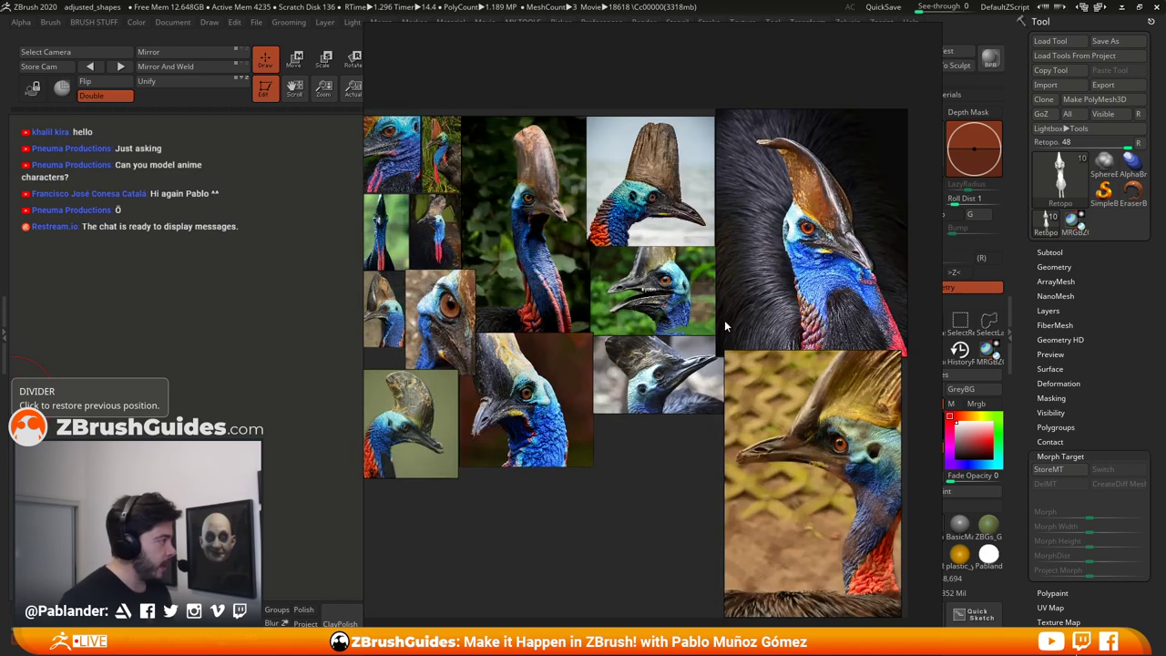
pyautogui.moveTo(758, 330); pyautogui.dragTo(0, 333, button='right')
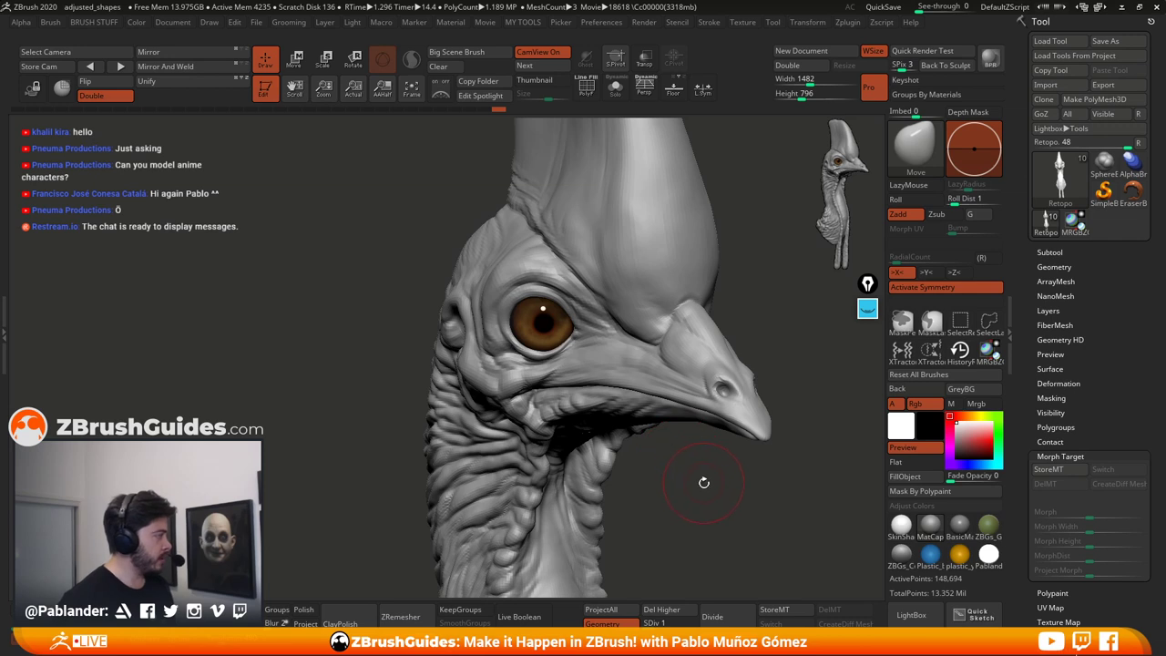
# Step: View the bird sculpt from the front, and look at the Make CamView option and the matching image sheet among the textures
pyautogui.moveTo(704, 477); pyautogui.dragTo(804, 492)
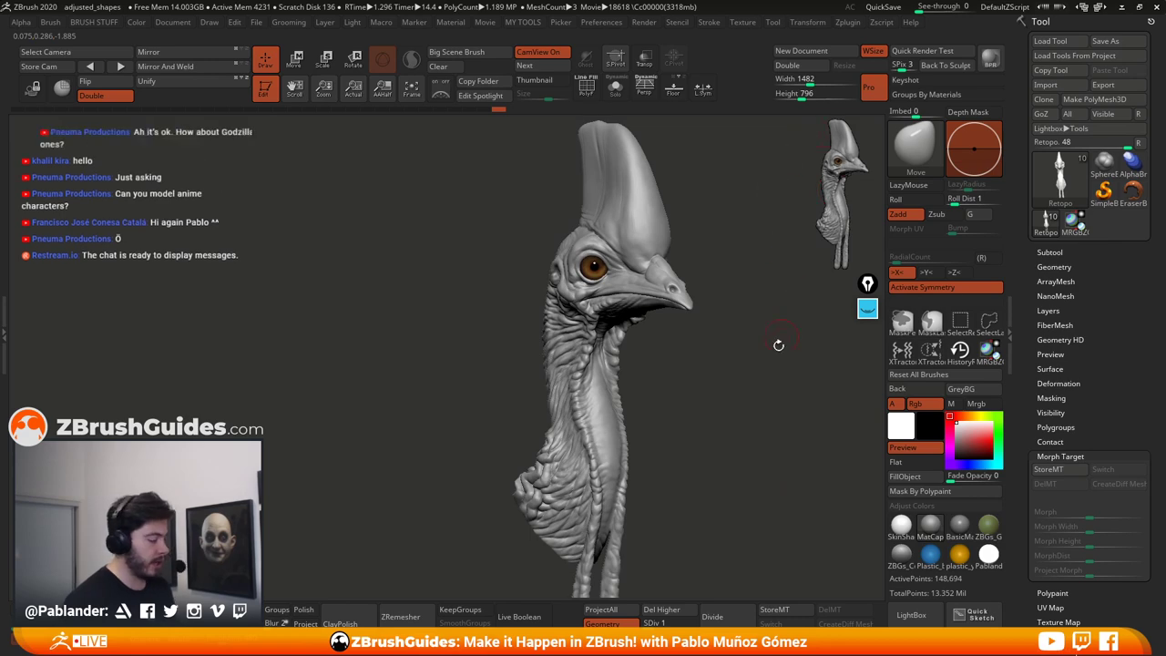
pyautogui.moveTo(775, 343); pyautogui.dragTo(737, 398)
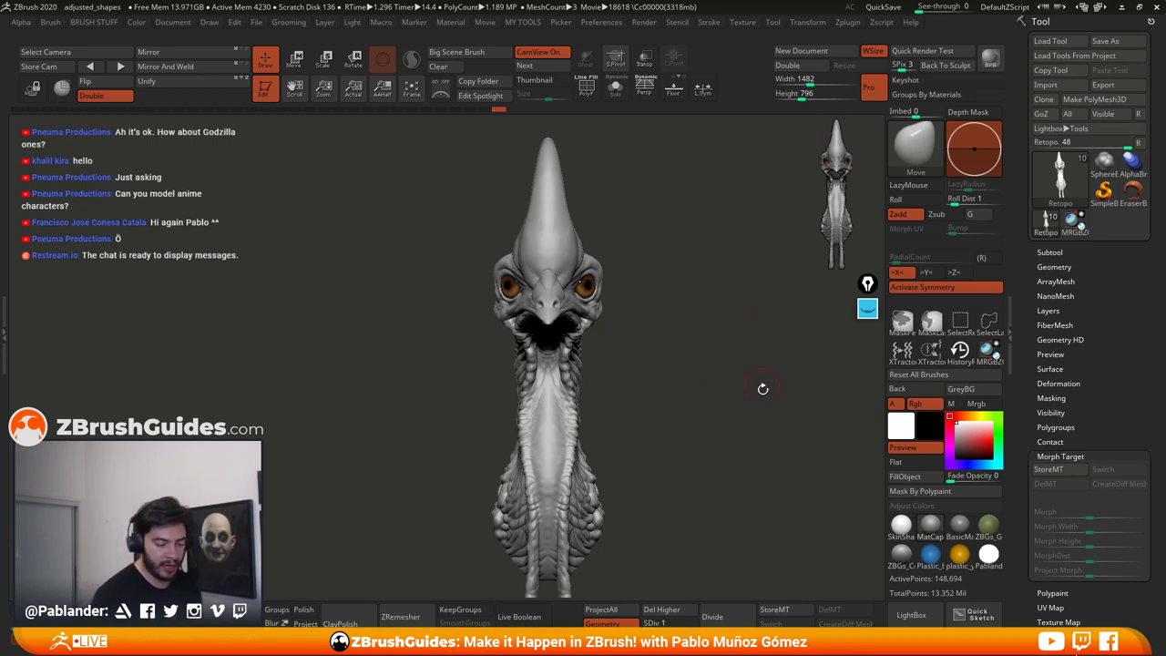
pyautogui.moveTo(682, 395)
pyautogui.mouseDown()
pyautogui.moveTo(707, 409)
pyautogui.moveTo(687, 380)
pyautogui.mouseUp()
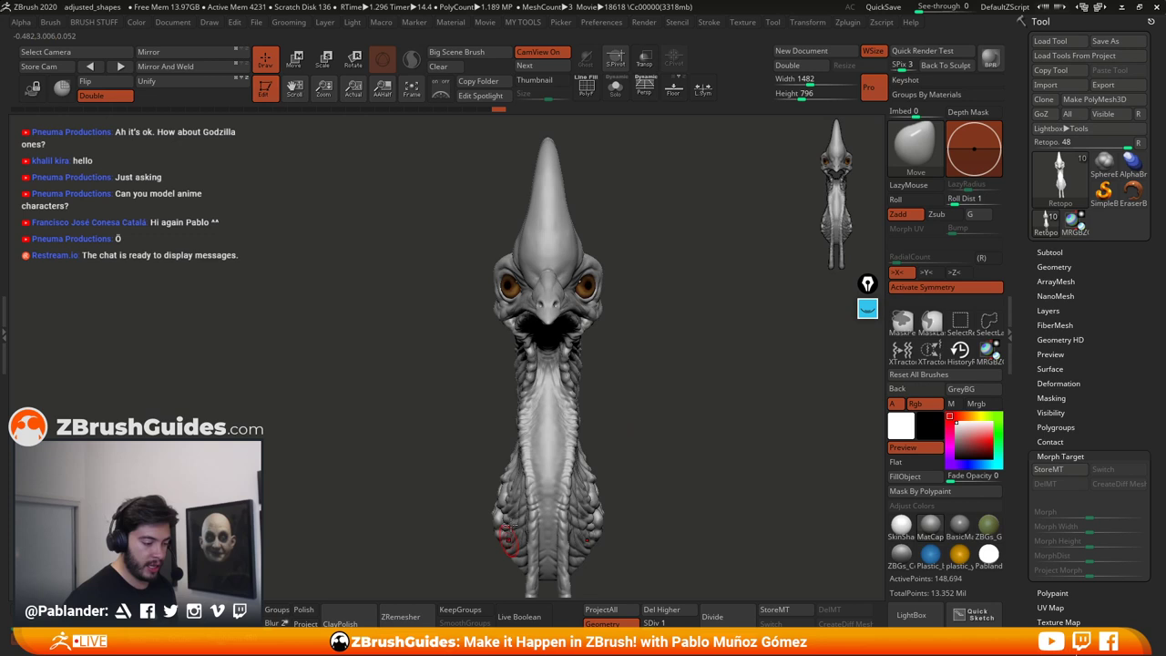
pyautogui.click(601, 23)
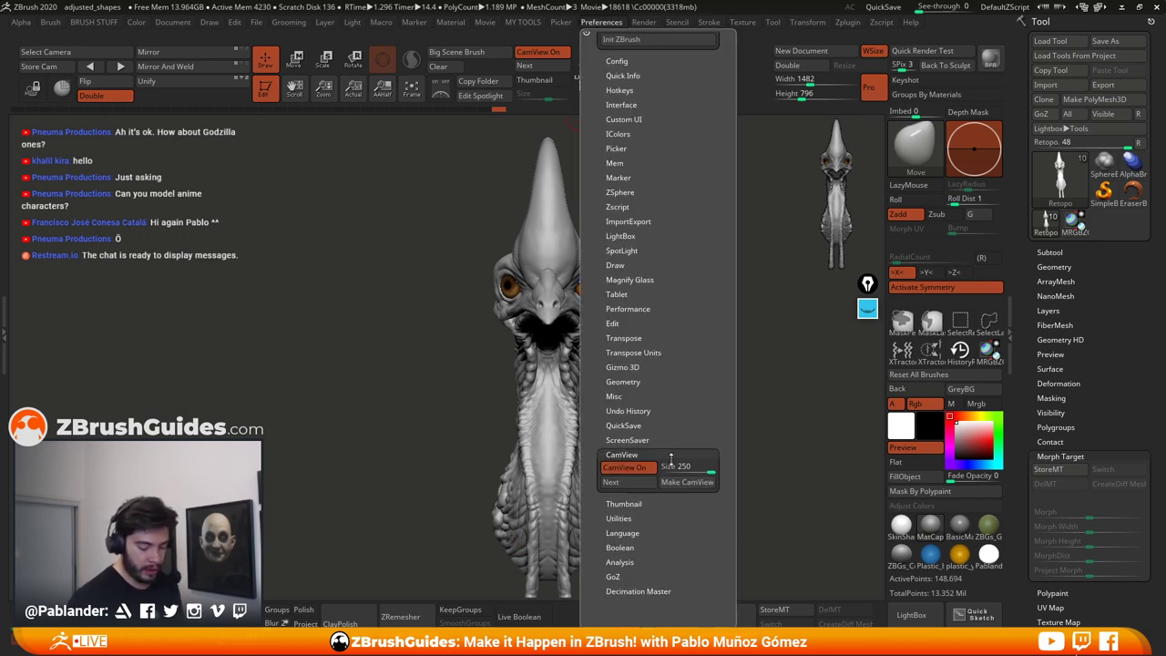
pyautogui.click(701, 482)
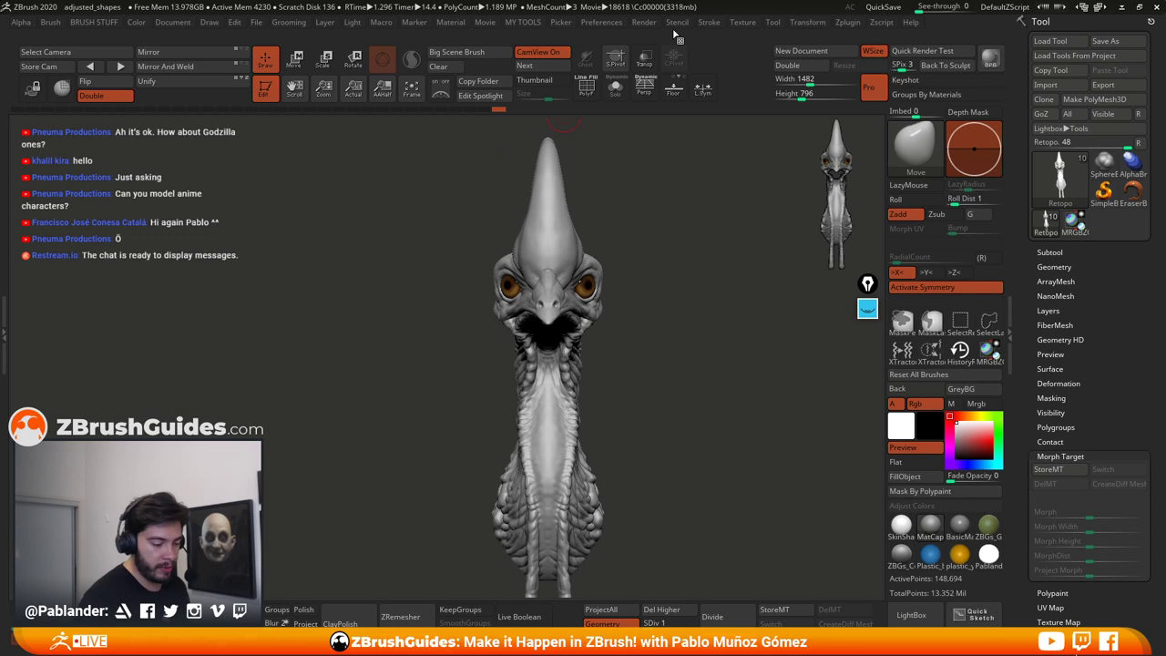
pyautogui.click(751, 22)
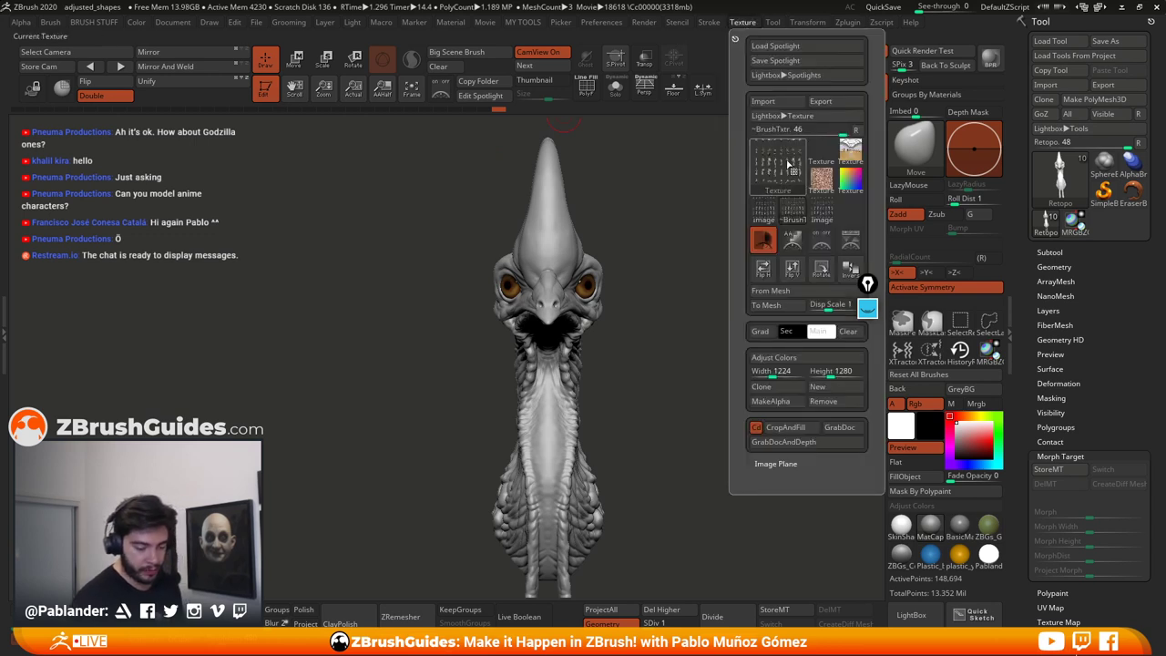
pyautogui.moveTo(776, 175)
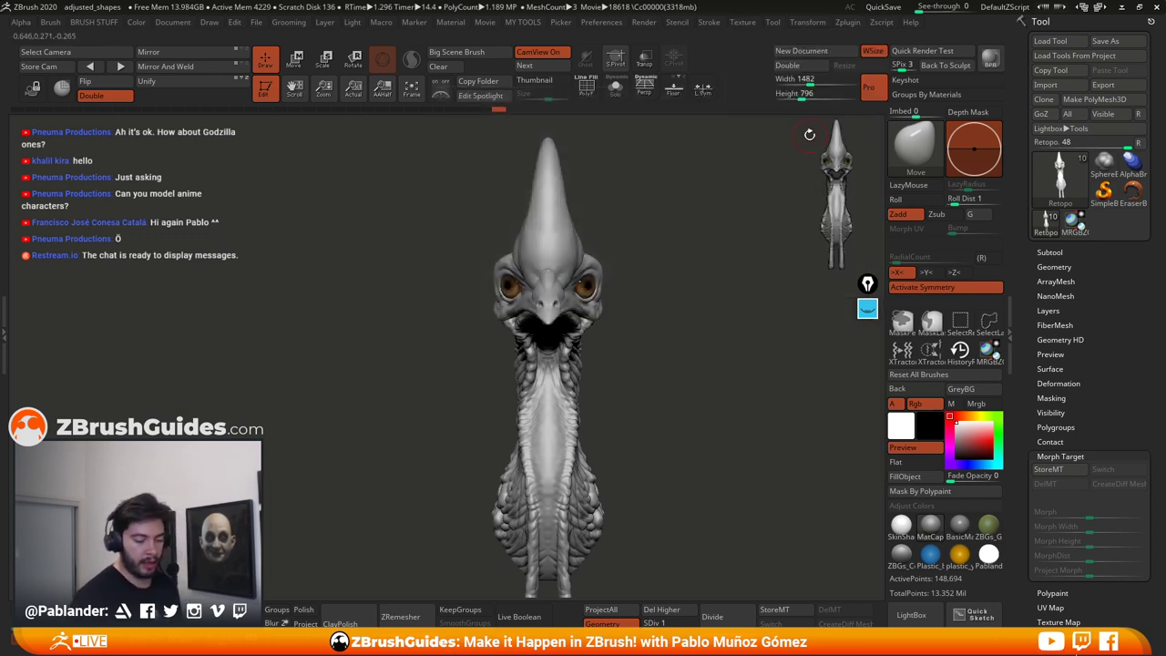
# Step: Rotate the bird sculpt through side and three-quarter views to compare it with its CamView preview
pyautogui.moveTo(679, 325); pyautogui.dragTo(817, 234)
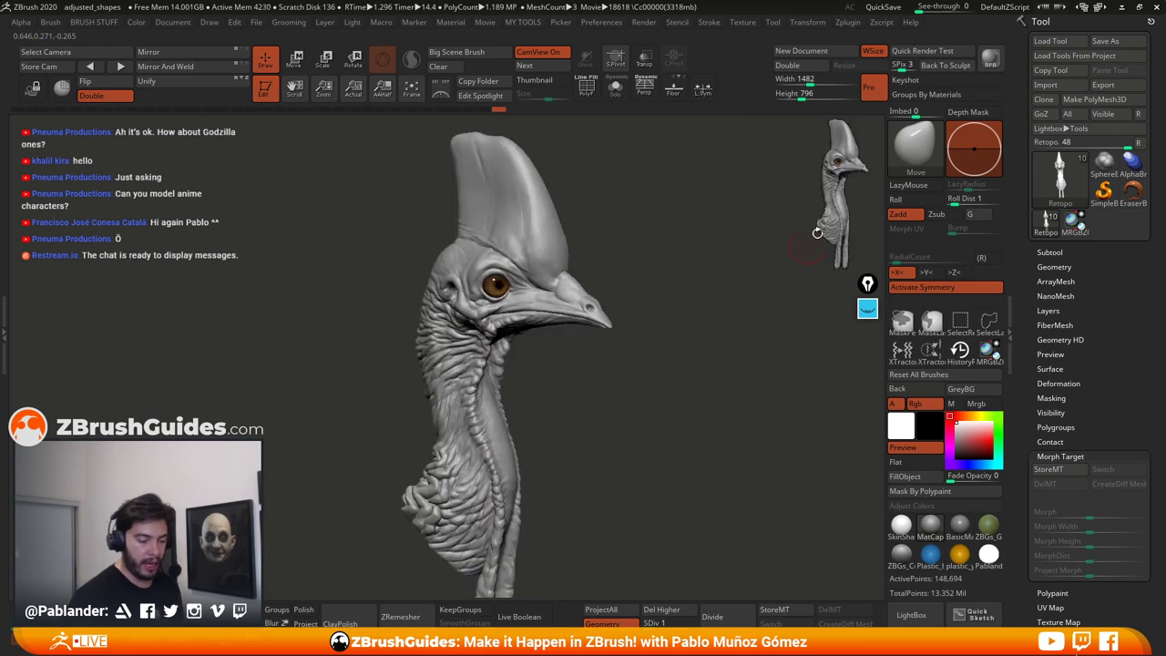
pyautogui.moveTo(709, 306); pyautogui.dragTo(751, 263)
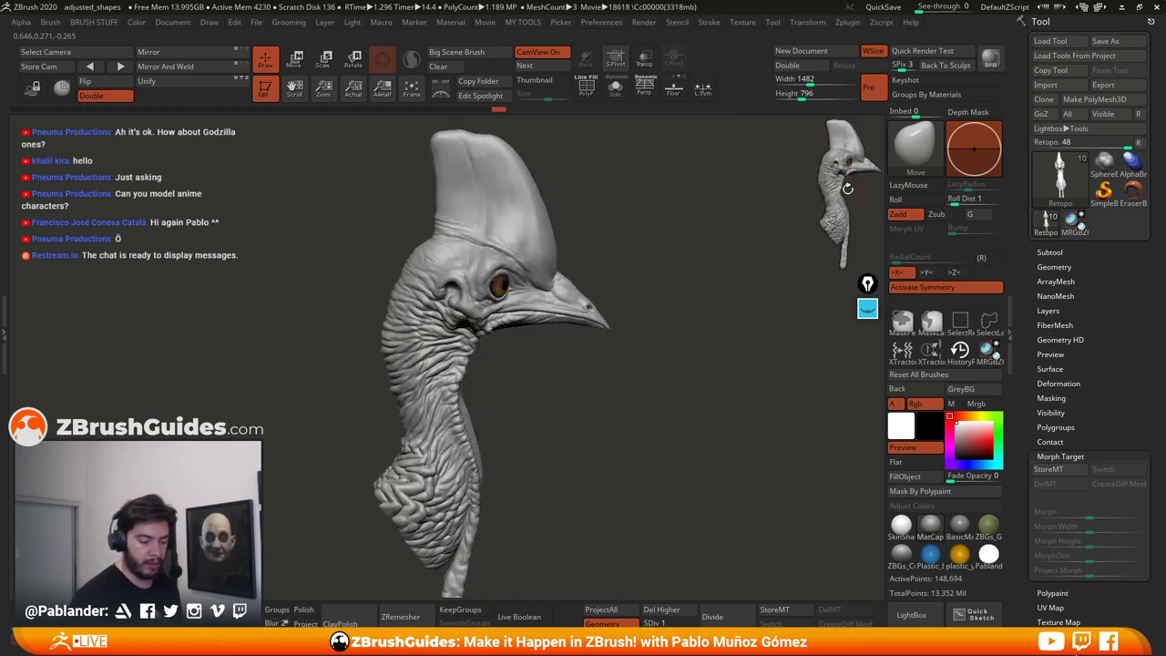
pyautogui.moveTo(703, 399); pyautogui.dragTo(778, 325)
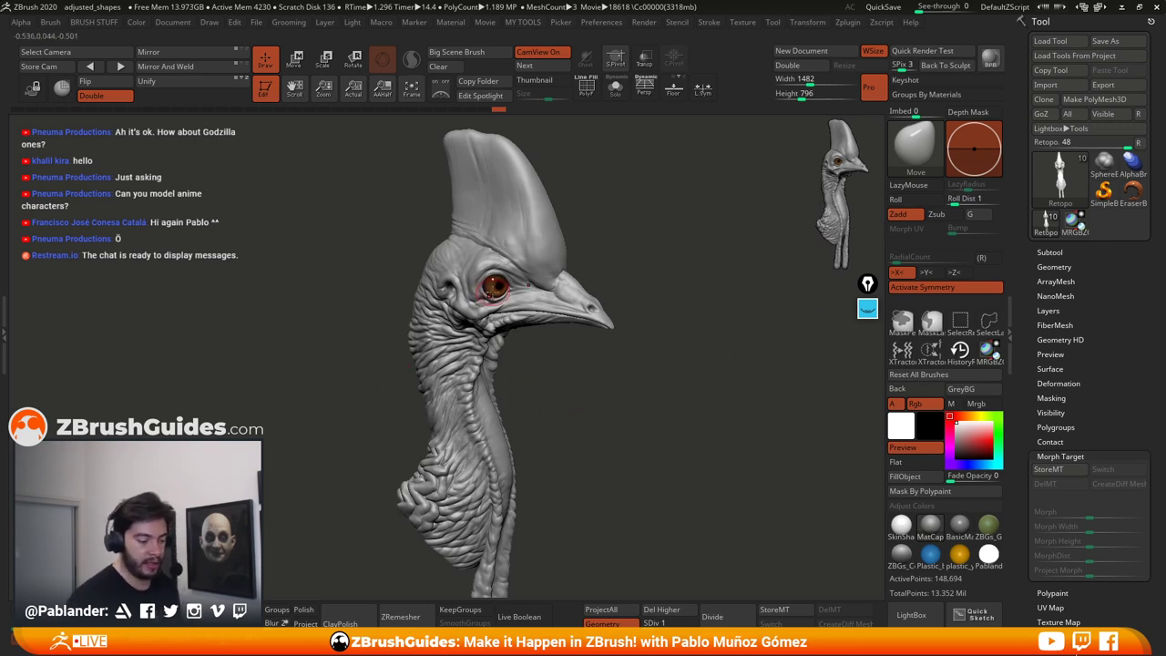
pyautogui.click(597, 25)
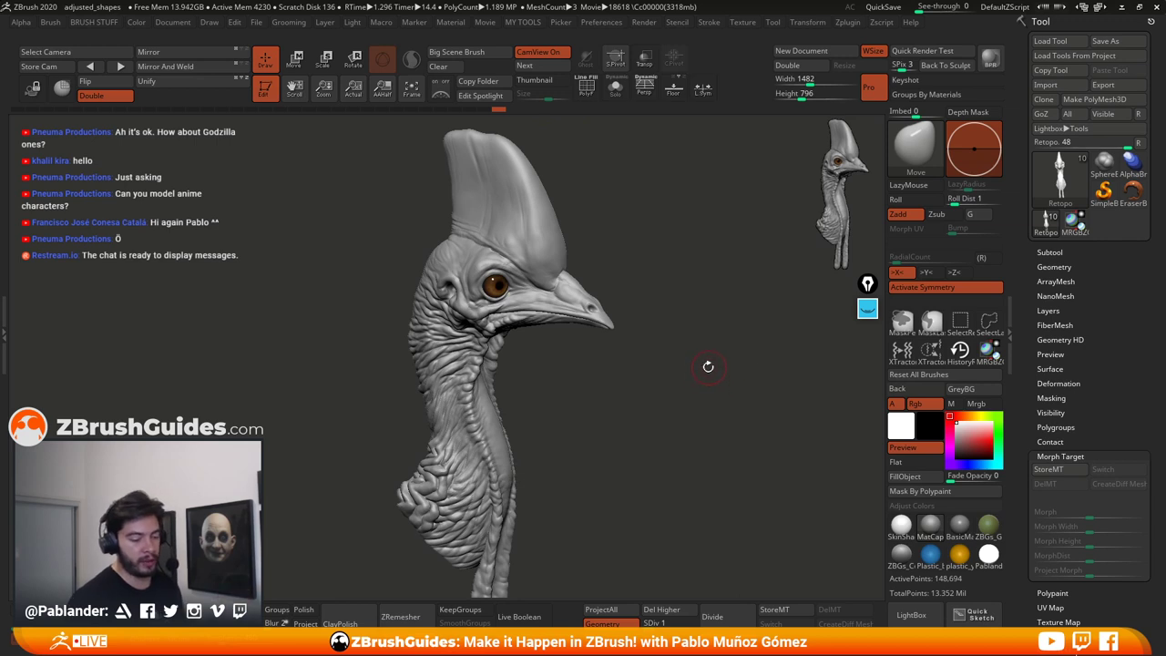
pyautogui.moveTo(707, 364); pyautogui.dragTo(716, 346)
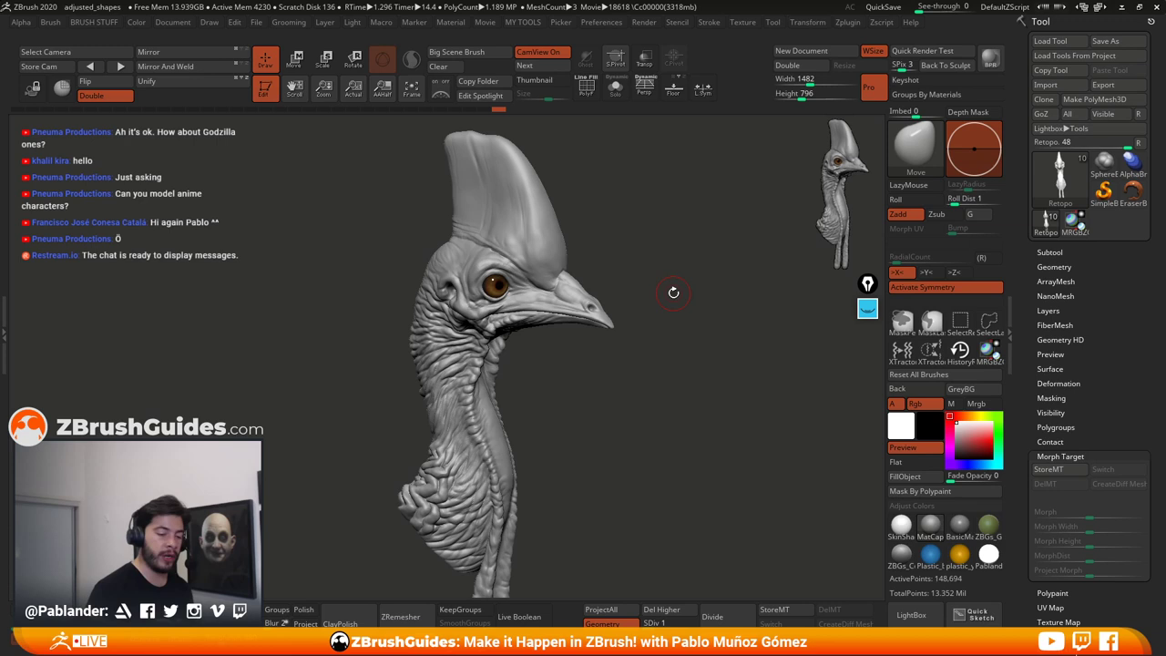
pyautogui.moveTo(673, 293)
pyautogui.mouseDown()
pyautogui.moveTo(697, 369)
pyautogui.moveTo(680, 385)
pyautogui.moveTo(699, 352)
pyautogui.moveTo(744, 356)
pyautogui.mouseUp()
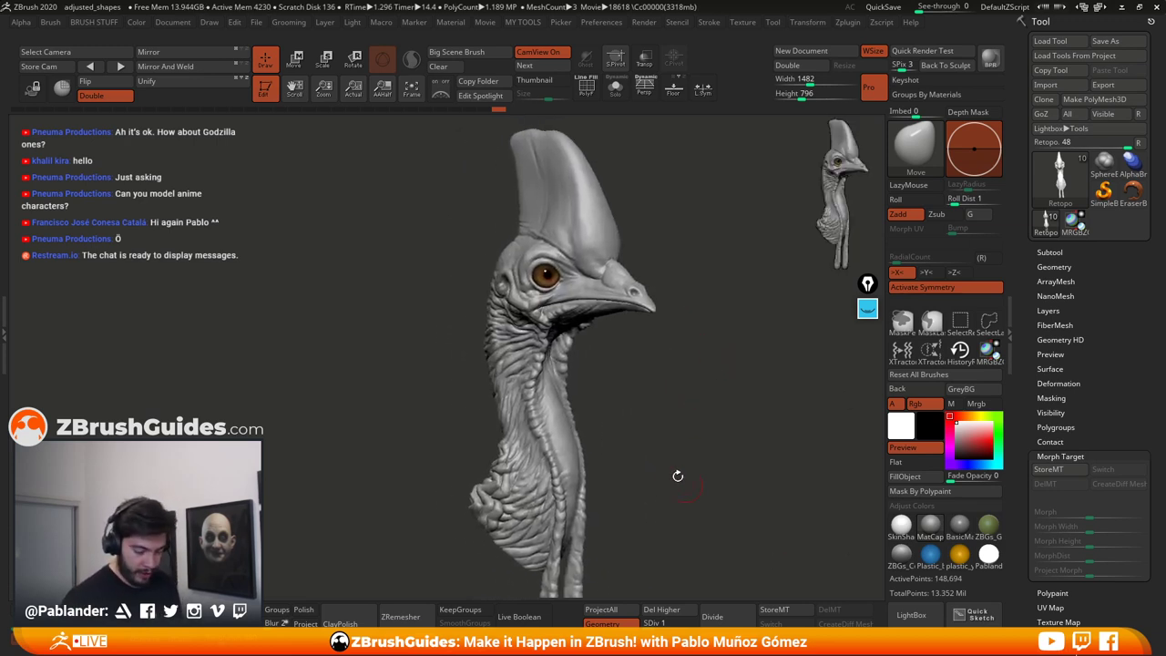
# Step: Display the PolyFrame wireframe and examine the topology of the bird's head and neck
pyautogui.moveTo(668, 363)
pyautogui.keyDown('alt'); pyautogui.mouseDown()
pyautogui.moveTo(679, 402)
pyautogui.moveTo(664, 329)
pyautogui.mouseUp(); pyautogui.keyUp('alt')
pyautogui.hotkey('shift', 'f')
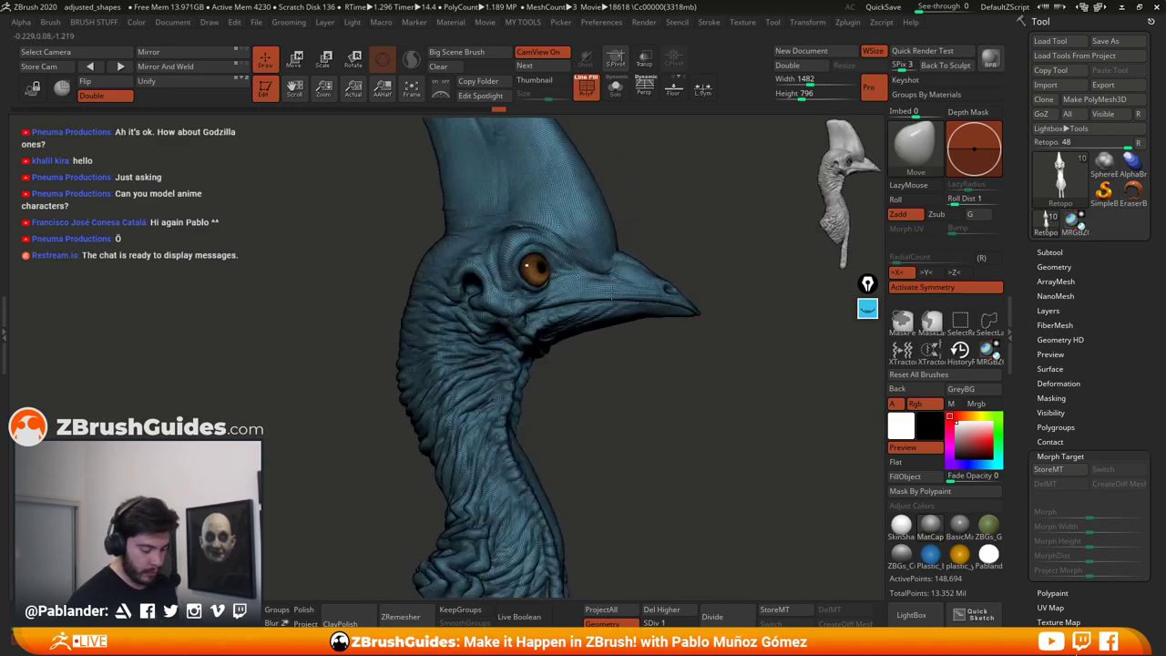
pyautogui.moveTo(606, 351)
pyautogui.keyDown('alt'); pyautogui.mouseDown()
pyautogui.moveTo(607, 379)
pyautogui.moveTo(671, 429)
pyautogui.moveTo(663, 408)
pyautogui.moveTo(670, 417)
pyautogui.mouseUp(); pyautogui.keyUp('alt')
pyautogui.moveTo(725, 476); pyautogui.dragTo(697, 399)
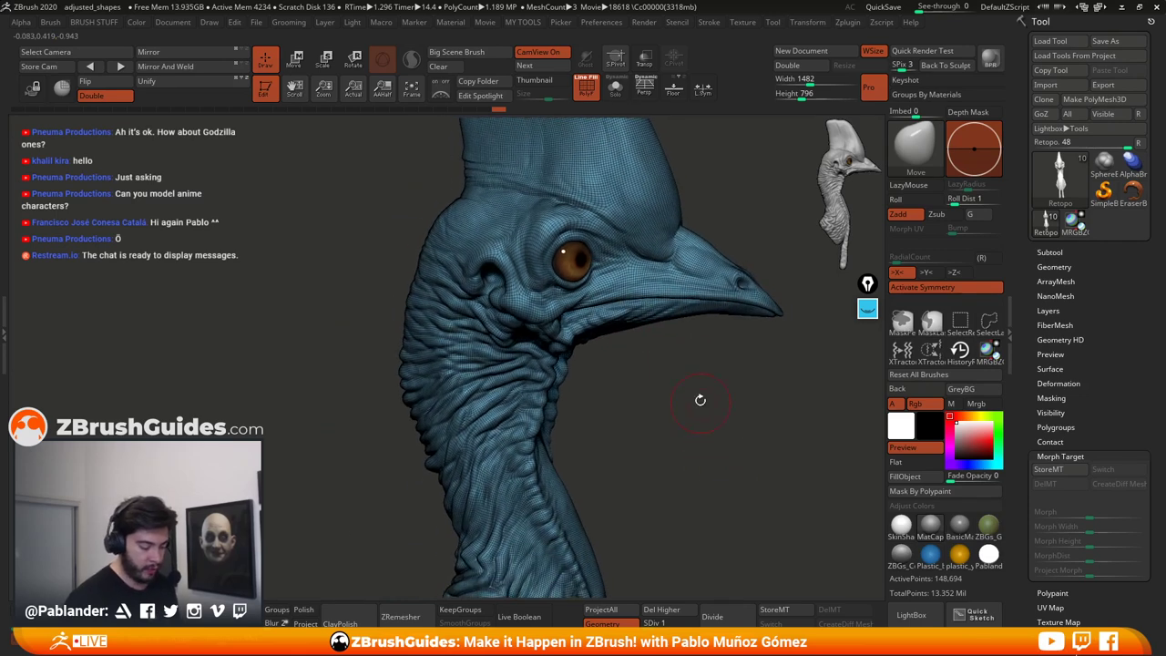
pyautogui.moveTo(672, 438); pyautogui.dragTo(681, 417)
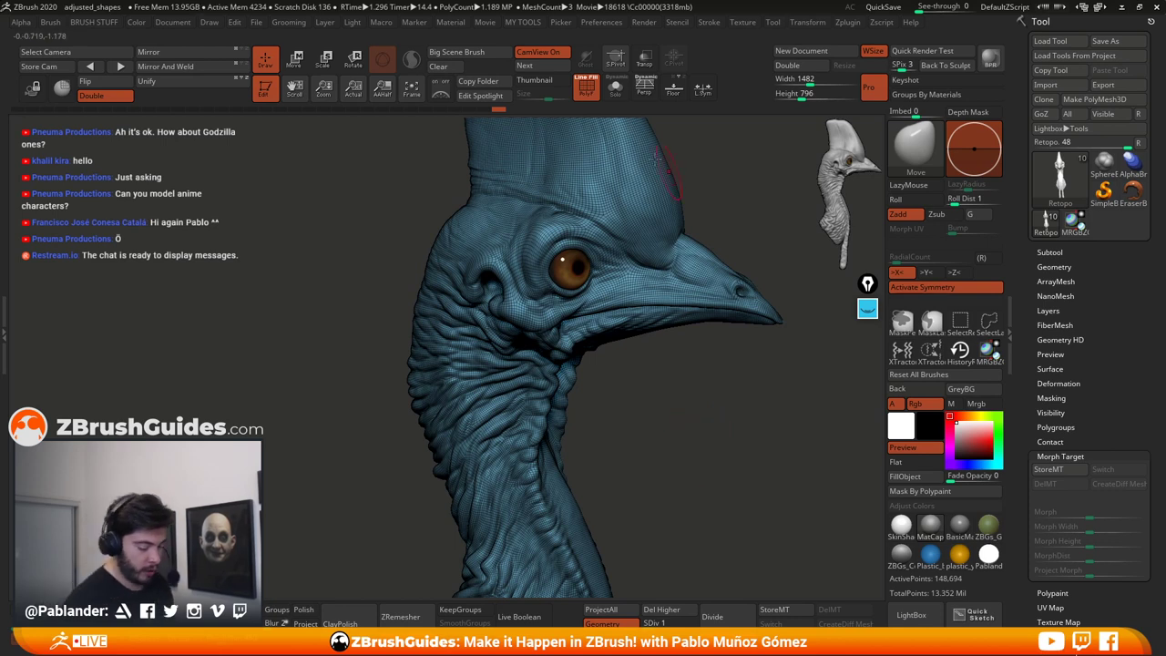
pyautogui.moveTo(658, 432); pyautogui.dragTo(732, 440)
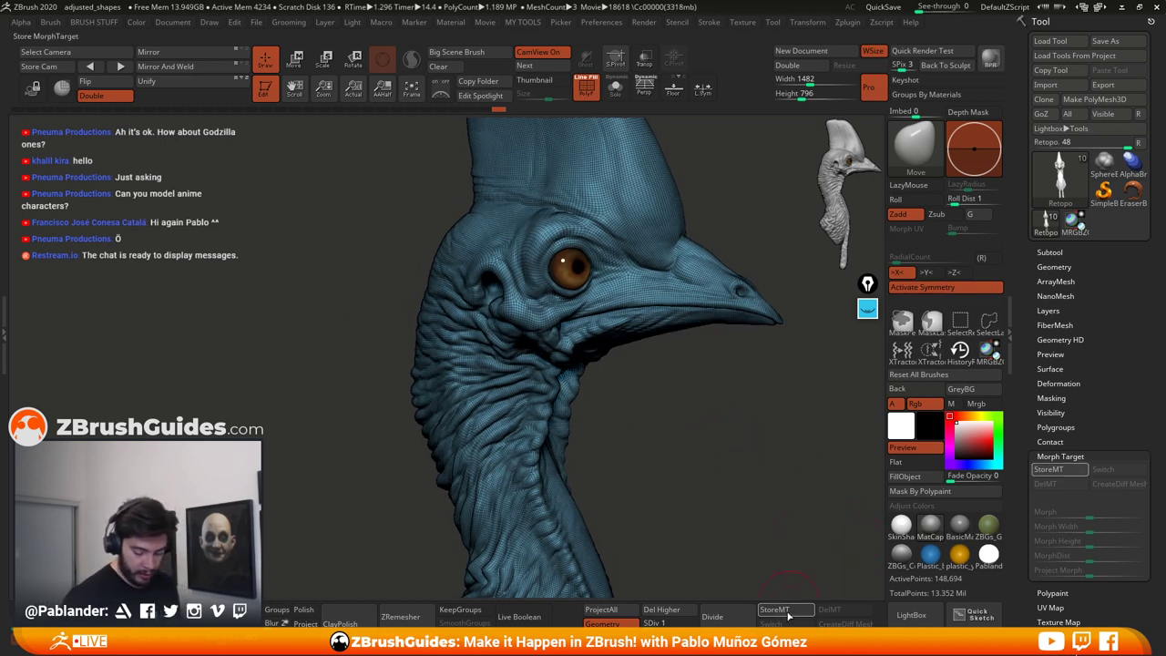
# Step: Raise the bird mesh to subdivision level 4, check its density, and hide the PolyFrame wireframe
pyautogui.moveTo(680, 623); pyautogui.dragTo(687, 623)
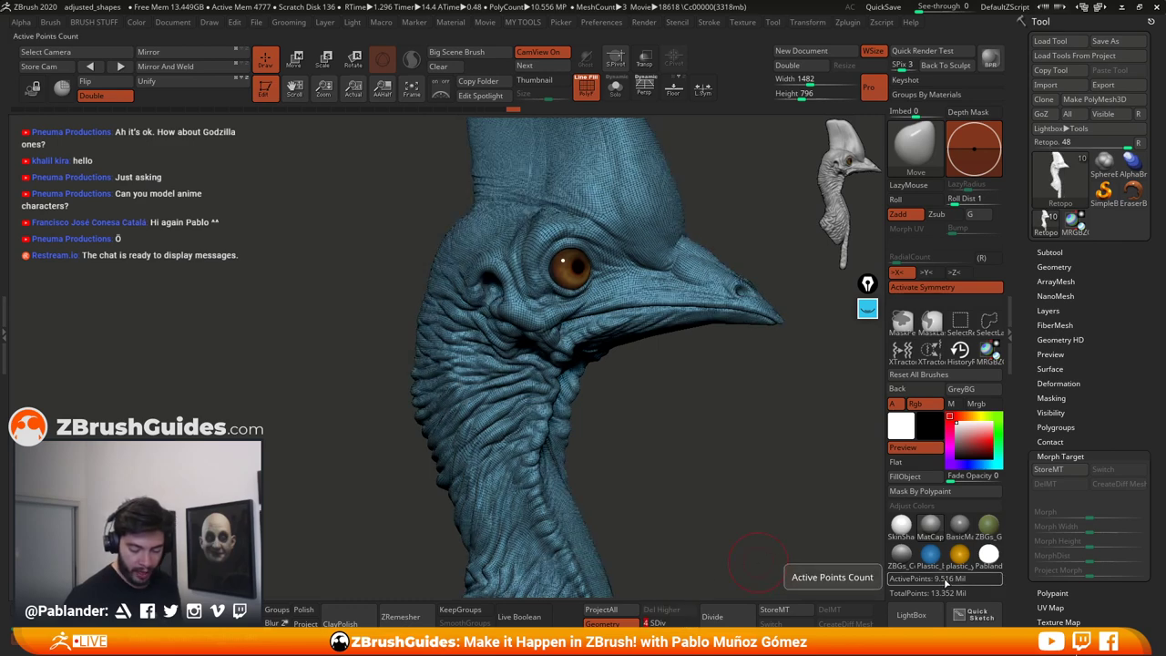
pyautogui.moveTo(702, 439)
pyautogui.mouseDown()
pyautogui.moveTo(692, 437)
pyautogui.moveTo(709, 438)
pyautogui.mouseUp()
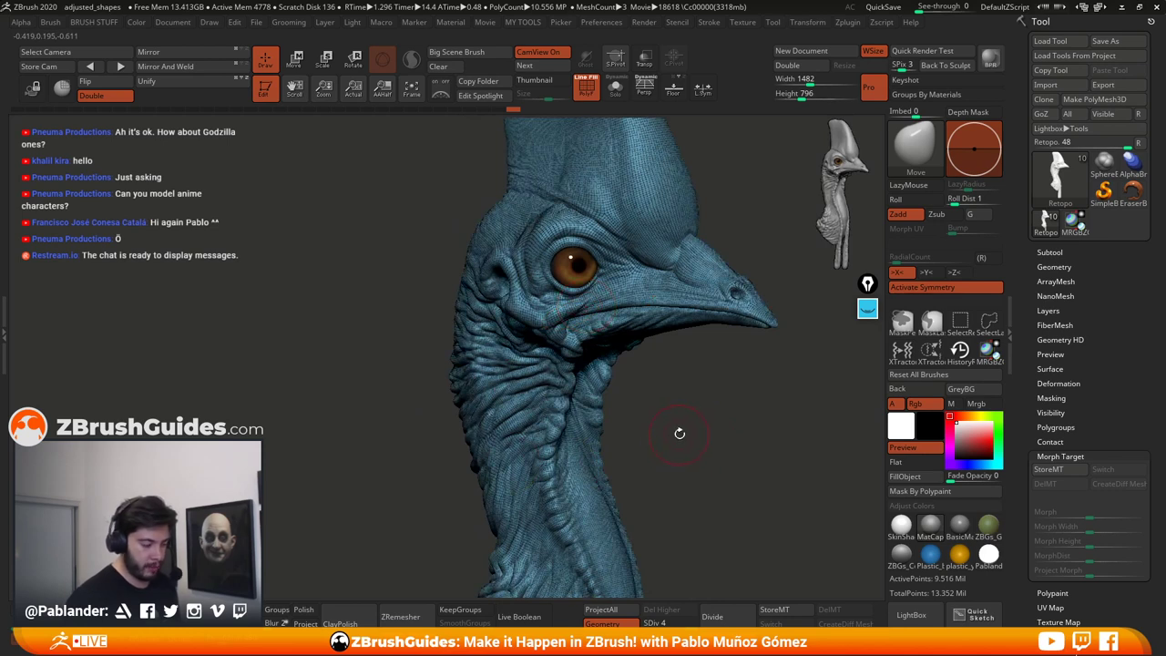
pyautogui.hotkey('shift', 'f')
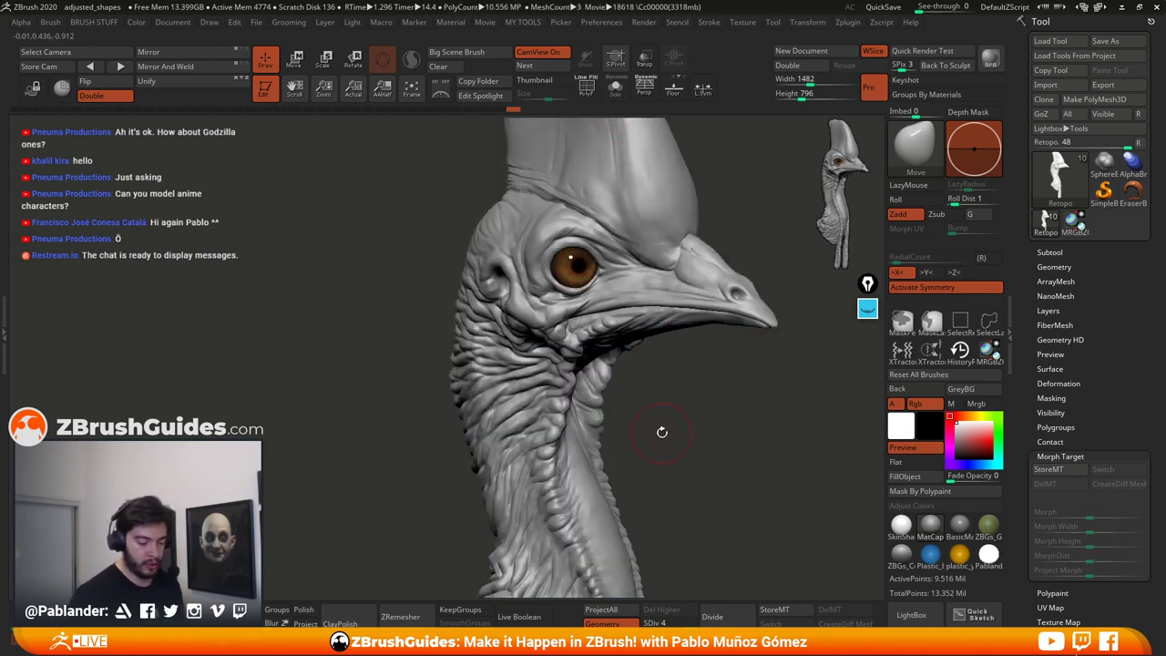
# Step: Annotate the bird's side view in pink, outlining the back strip of the neck and sketching stacked curved folds beside it
pyautogui.moveTo(723, 439); pyautogui.dragTo(731, 372)
pyautogui.moveTo(700, 416)
pyautogui.mouseDown()
pyautogui.moveTo(740, 419)
pyautogui.moveTo(707, 421)
pyautogui.moveTo(697, 395)
pyautogui.moveTo(662, 411)
pyautogui.moveTo(727, 360)
pyautogui.moveTo(758, 372)
pyautogui.moveTo(674, 343)
pyautogui.moveTo(723, 341)
pyautogui.moveTo(731, 387)
pyautogui.moveTo(727, 378)
pyautogui.moveTo(681, 419)
pyautogui.mouseUp()
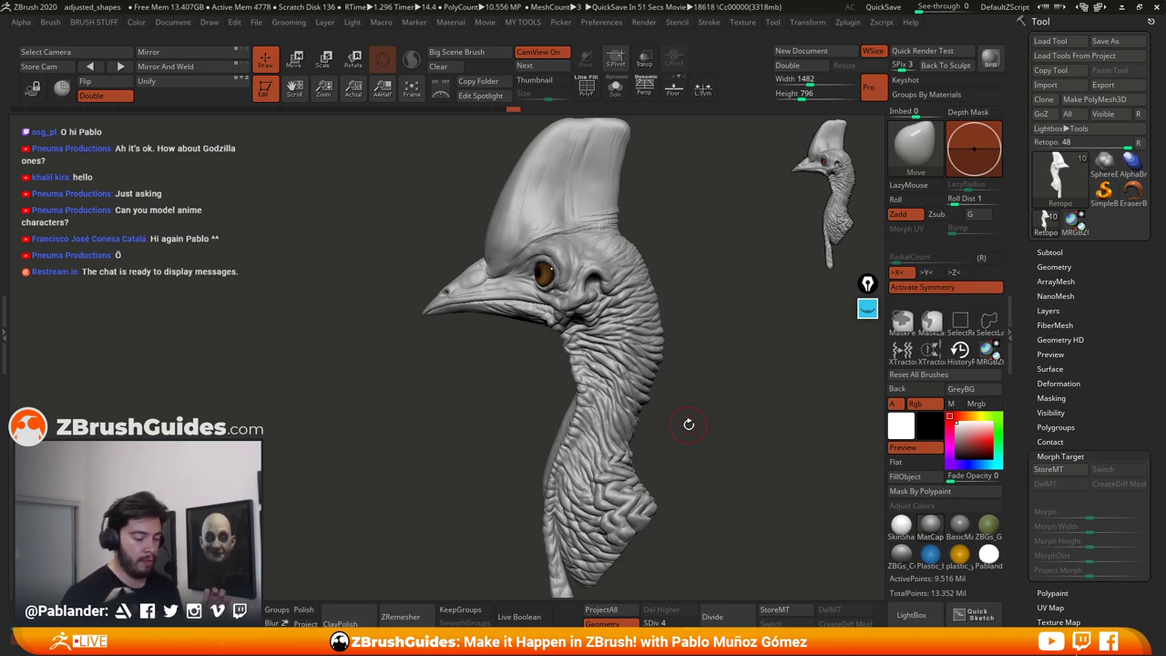
pyautogui.click(867, 308)
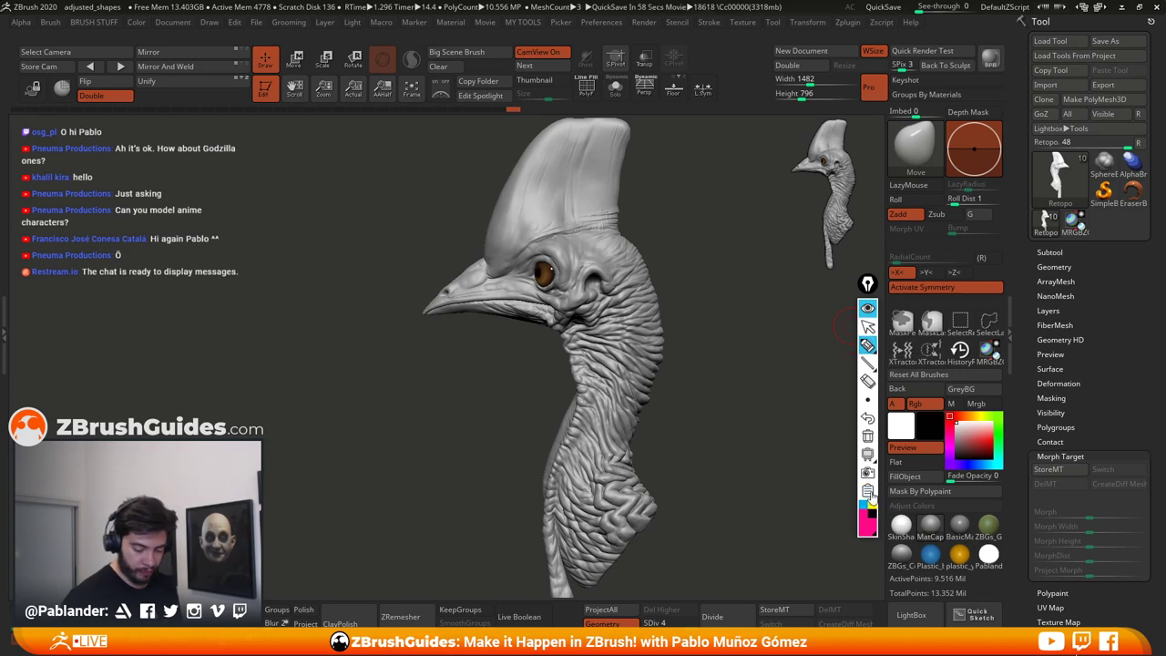
pyautogui.click(868, 346)
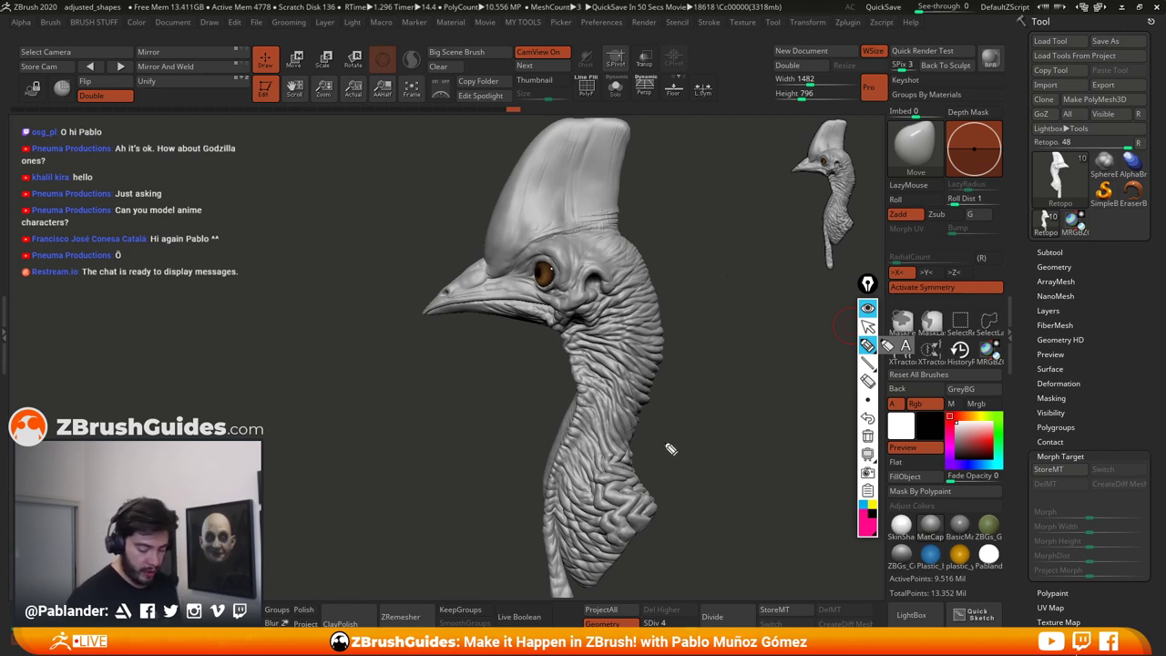
pyautogui.moveTo(664, 451)
pyautogui.mouseDown()
pyautogui.moveTo(690, 471)
pyautogui.moveTo(703, 460)
pyautogui.moveTo(710, 430)
pyautogui.moveTo(690, 373)
pyautogui.mouseUp()
pyautogui.moveTo(639, 322)
pyautogui.mouseDown()
pyautogui.moveTo(663, 343)
pyautogui.moveTo(652, 474)
pyautogui.moveTo(602, 514)
pyautogui.moveTo(638, 322)
pyautogui.moveTo(660, 306)
pyautogui.mouseUp()
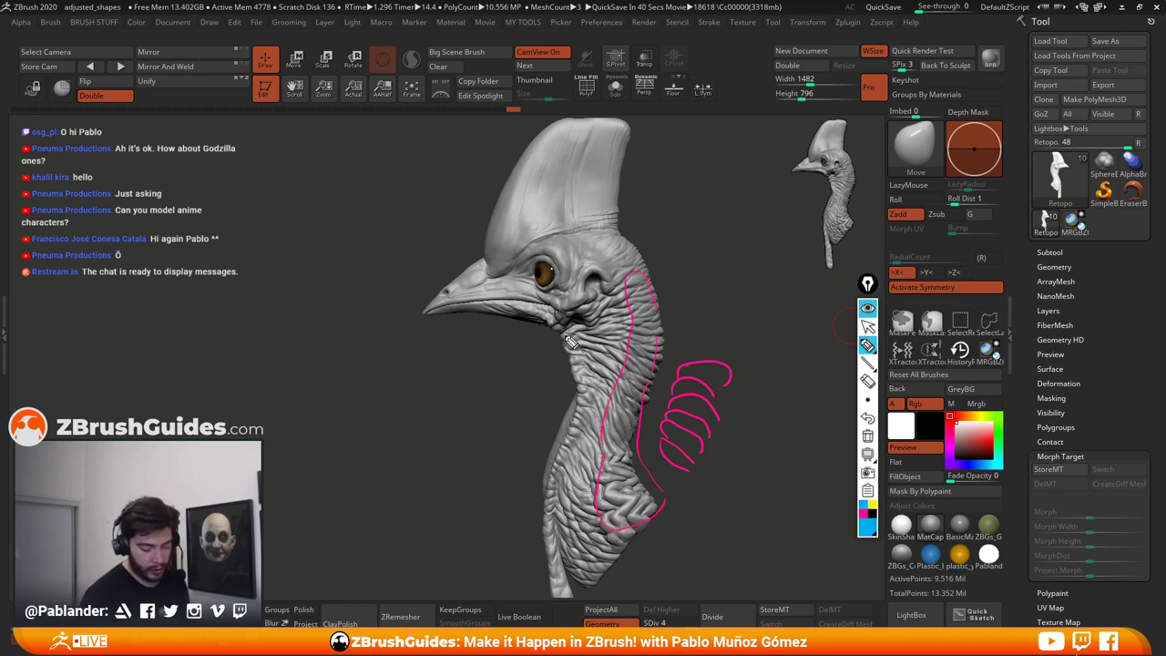
# Step: Outline the front area of the neck in blue and sketch thin wrinkle lines running from it into the pink folds
pyautogui.moveTo(570, 359)
pyautogui.mouseDown()
pyautogui.moveTo(555, 421)
pyautogui.moveTo(581, 553)
pyautogui.moveTo(624, 331)
pyautogui.moveTo(568, 331)
pyautogui.mouseUp()
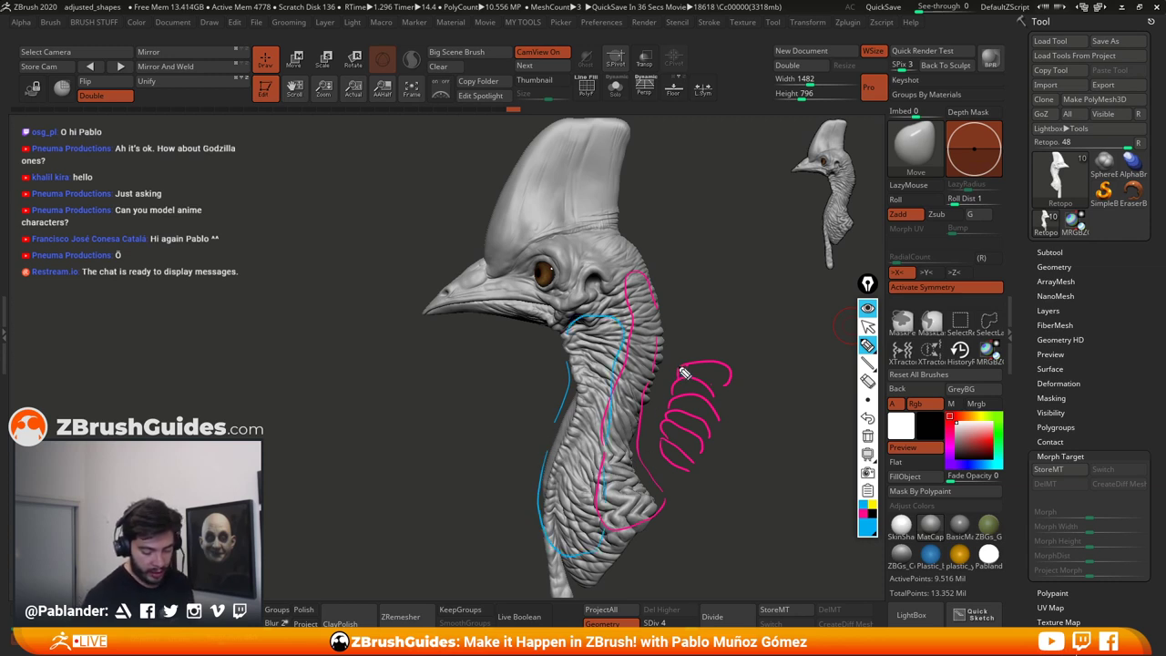
pyautogui.moveTo(679, 367)
pyautogui.mouseDown()
pyautogui.moveTo(624, 385)
pyautogui.moveTo(680, 378)
pyautogui.moveTo(675, 393)
pyautogui.moveTo(635, 392)
pyautogui.moveTo(625, 415)
pyautogui.moveTo(635, 408)
pyautogui.moveTo(629, 426)
pyautogui.moveTo(655, 444)
pyautogui.moveTo(698, 405)
pyautogui.moveTo(690, 388)
pyautogui.moveTo(721, 370)
pyautogui.moveTo(684, 397)
pyautogui.moveTo(690, 468)
pyautogui.mouseUp()
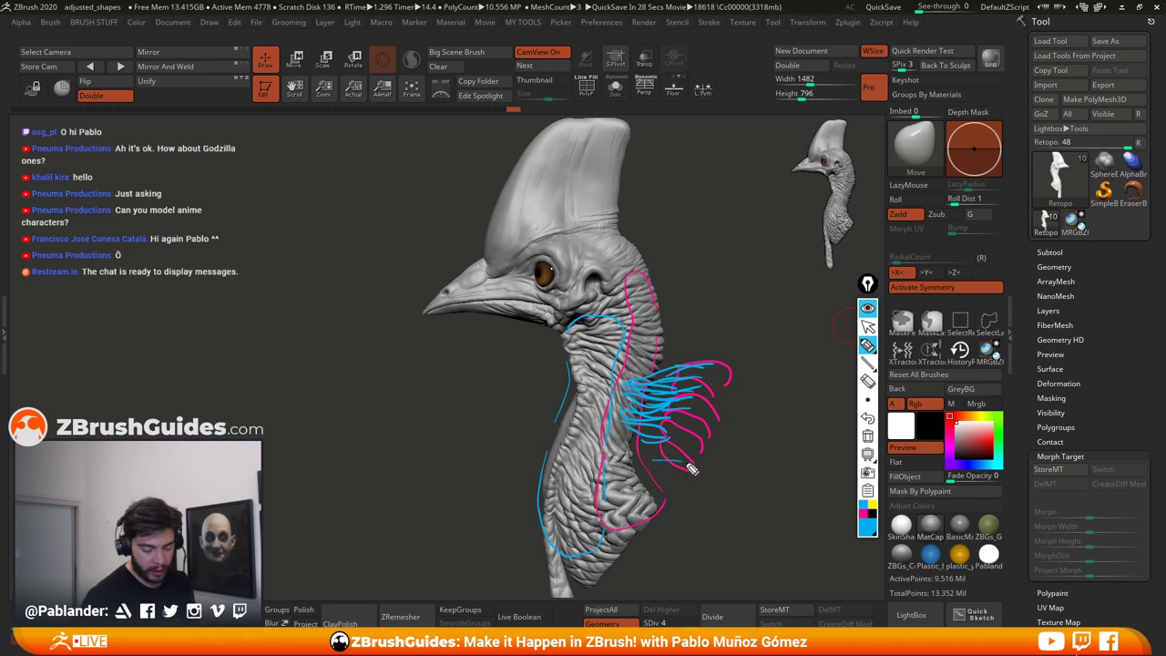
pyautogui.moveTo(649, 428); pyautogui.dragTo(679, 456)
# Step: Draw a pink check mark for the large folds and a blue check mark for the finer wrinkles
pyautogui.click(868, 513)
pyautogui.moveTo(730, 316)
pyautogui.mouseDown()
pyautogui.moveTo(737, 325)
pyautogui.moveTo(769, 291)
pyautogui.mouseUp()
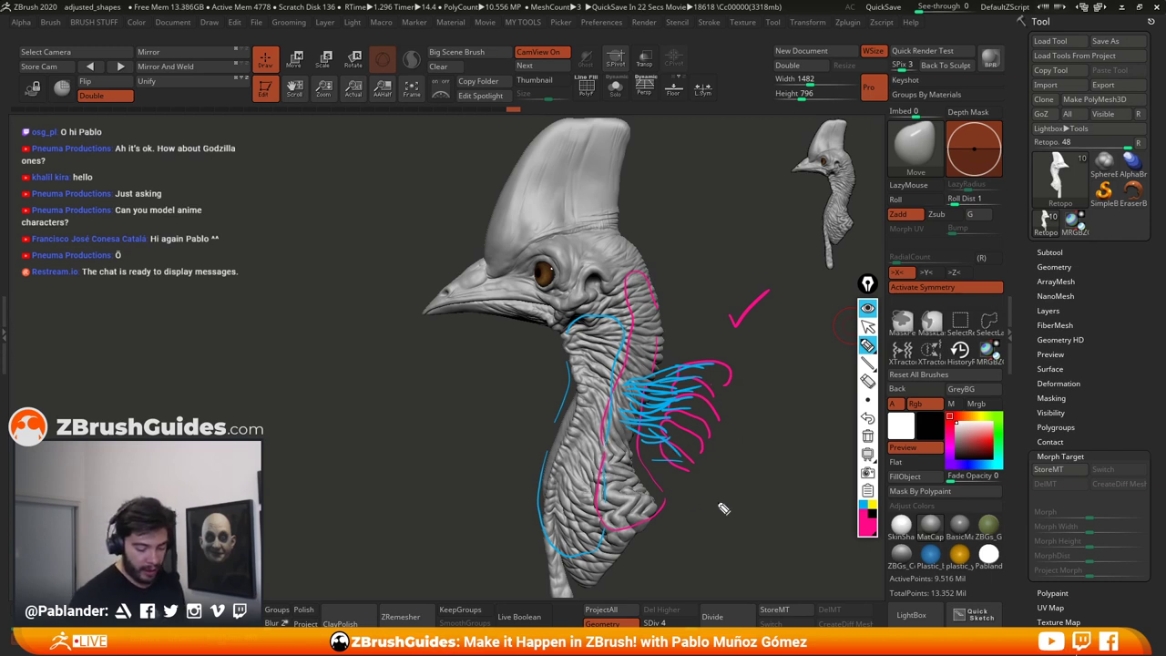
pyautogui.click(867, 506)
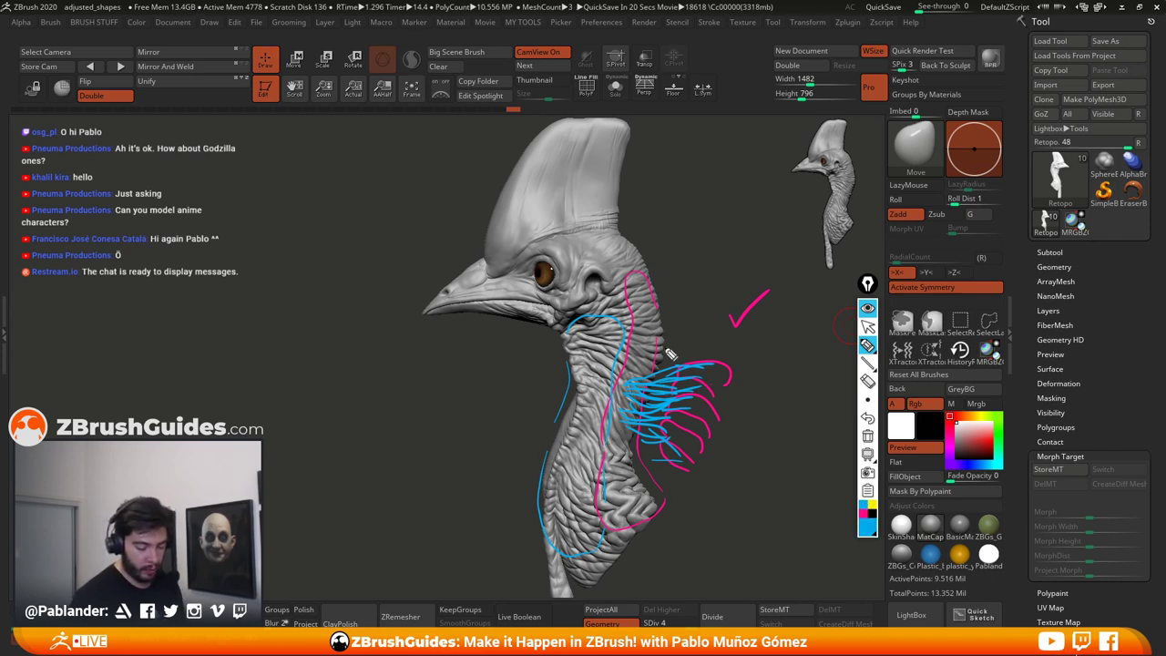
pyautogui.moveTo(666, 350); pyautogui.dragTo(687, 333)
# Step: Add short yellow detail lines between the wrinkles, and label them with a circled 2 and the neck with a circled 3
pyautogui.click(870, 515)
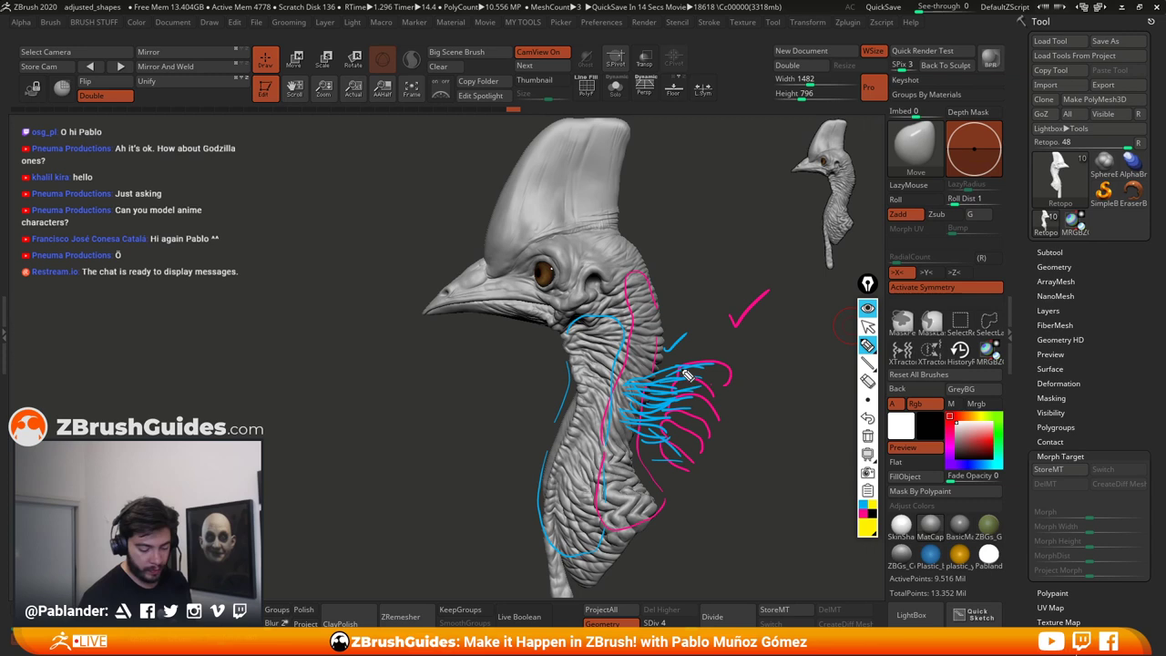
pyautogui.moveTo(666, 375); pyautogui.dragTo(684, 386)
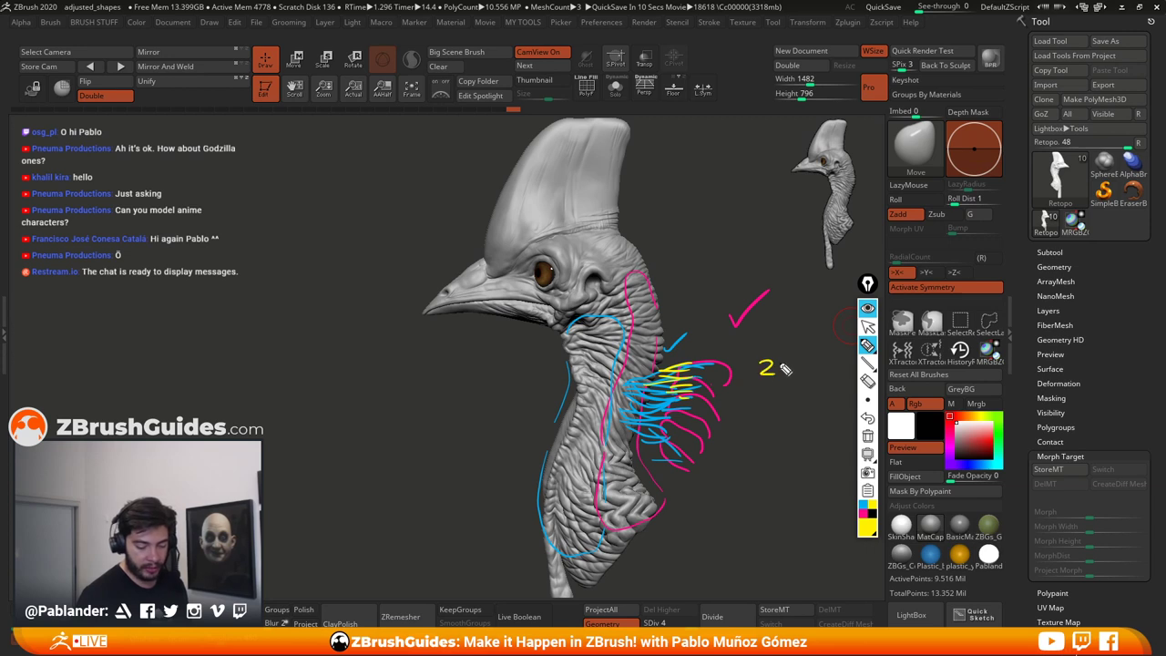
pyautogui.moveTo(780, 353); pyautogui.dragTo(718, 376)
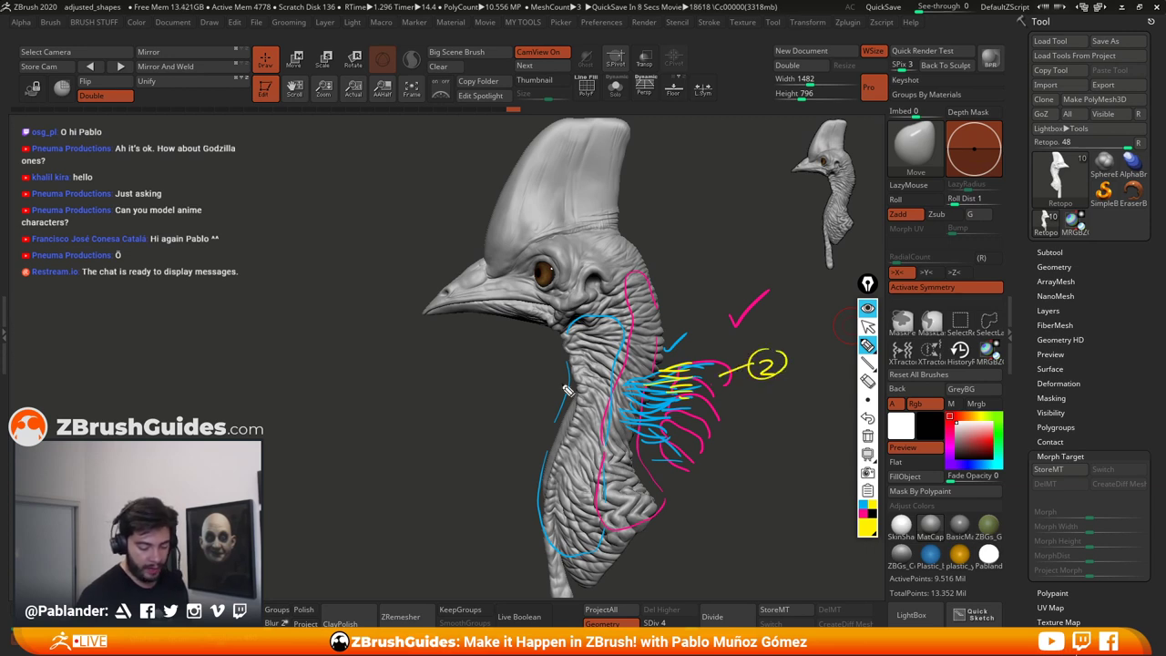
pyautogui.moveTo(514, 408); pyautogui.dragTo(597, 401)
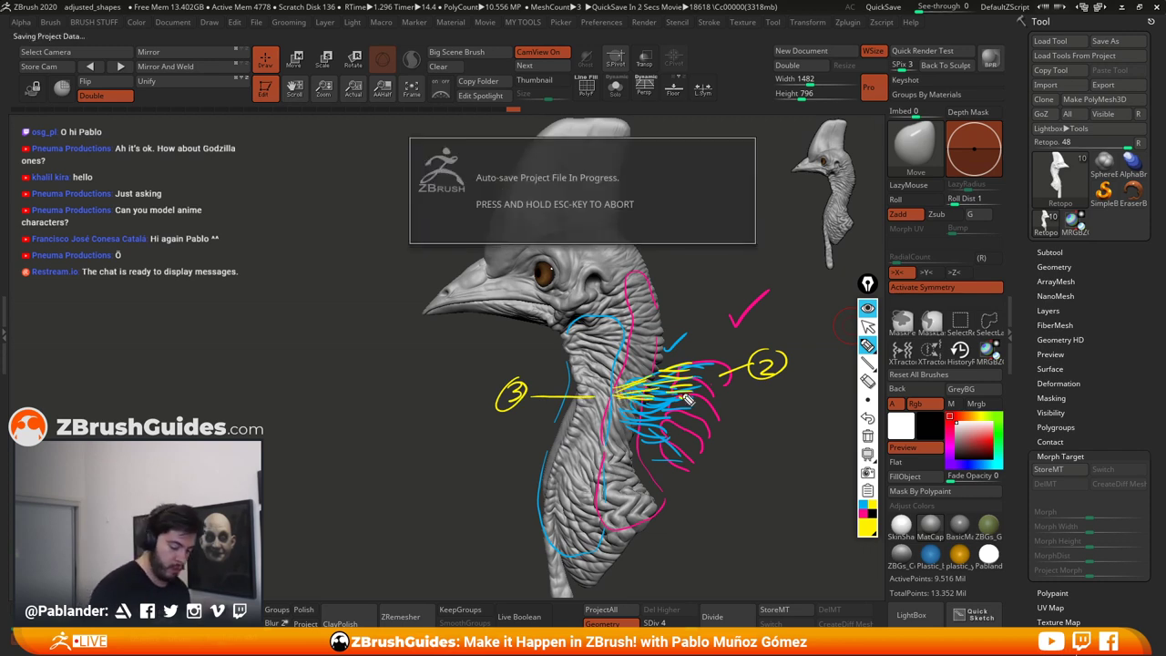
# Step: Hide the annotations and inspect the bird sculpt from the front and from its other side
pyautogui.click(866, 308)
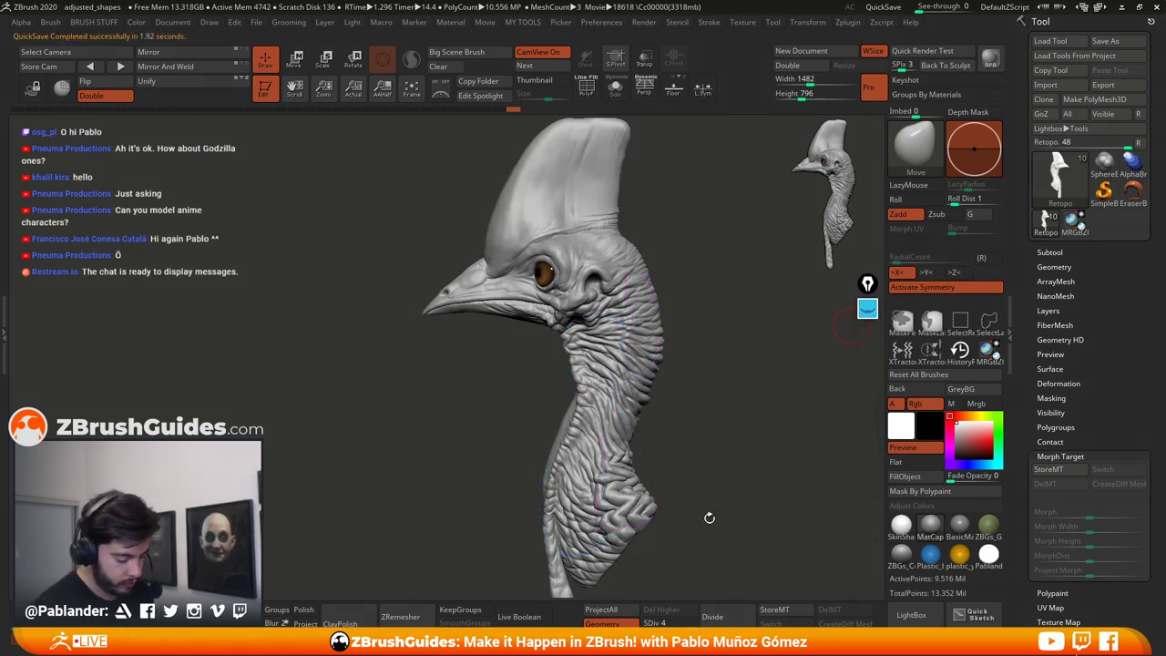
pyautogui.moveTo(720, 390)
pyautogui.mouseDown()
pyautogui.moveTo(727, 343)
pyautogui.moveTo(710, 355)
pyautogui.moveTo(777, 361)
pyautogui.moveTo(674, 374)
pyautogui.moveTo(723, 376)
pyautogui.moveTo(651, 367)
pyautogui.moveTo(664, 356)
pyautogui.mouseUp()
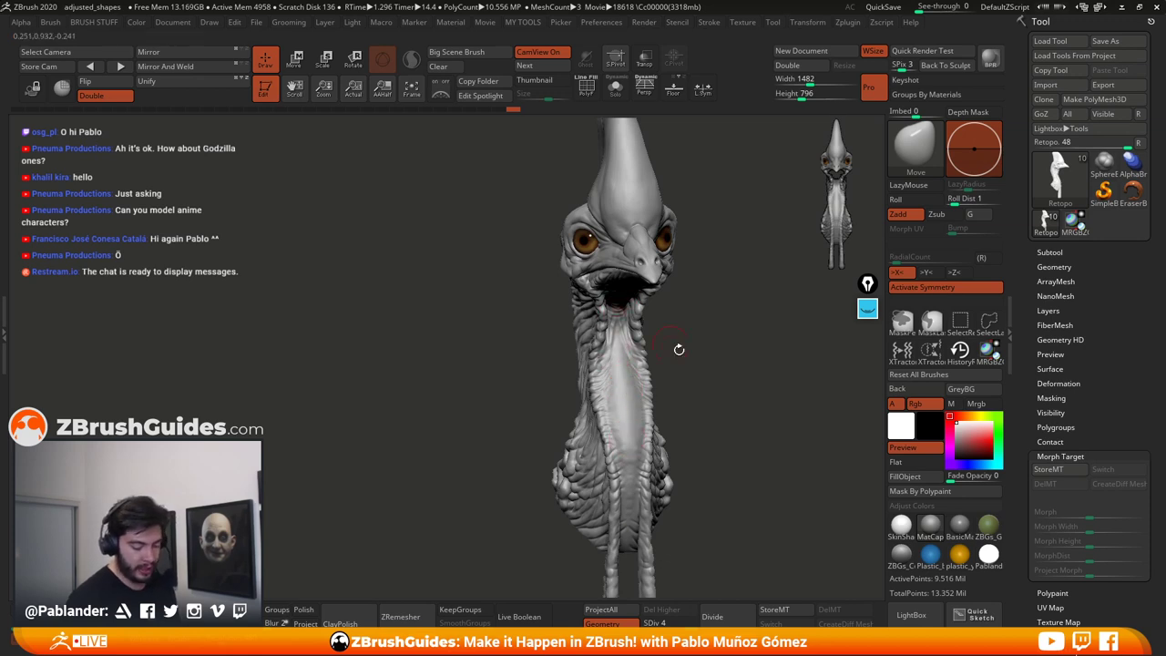
pyautogui.moveTo(710, 394); pyautogui.dragTo(686, 362)
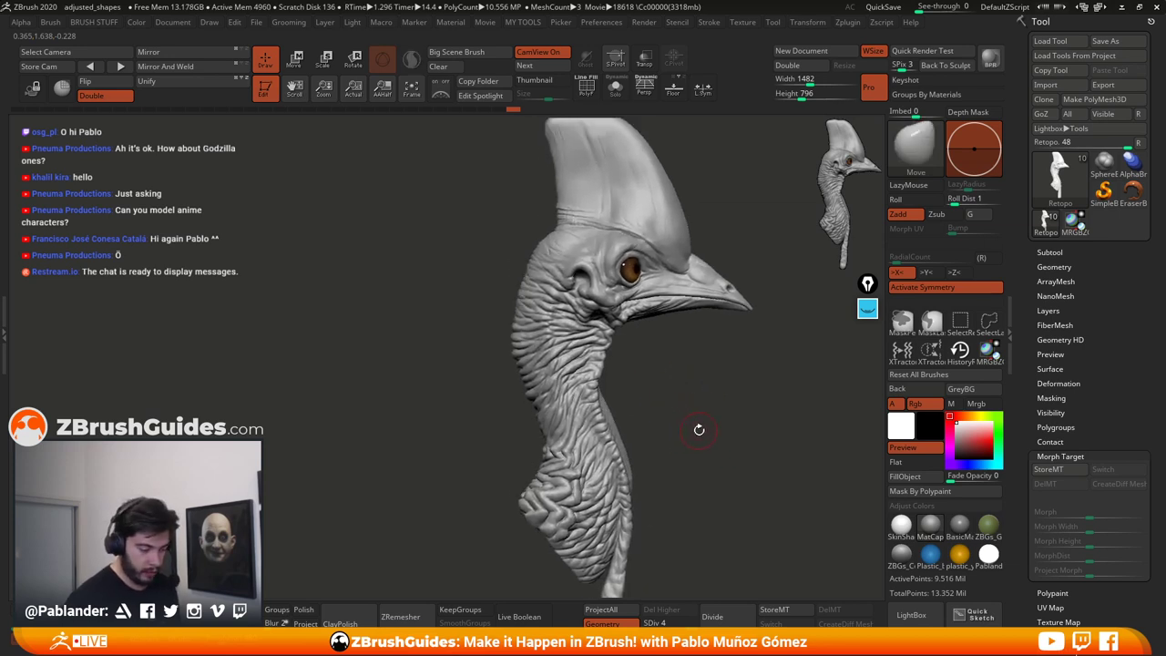
pyautogui.moveTo(699, 428); pyautogui.dragTo(601, 455)
# Step: Try carving diagonal grooves across the side of the casque with the PM_Butterknife brush
pyautogui.press('b')
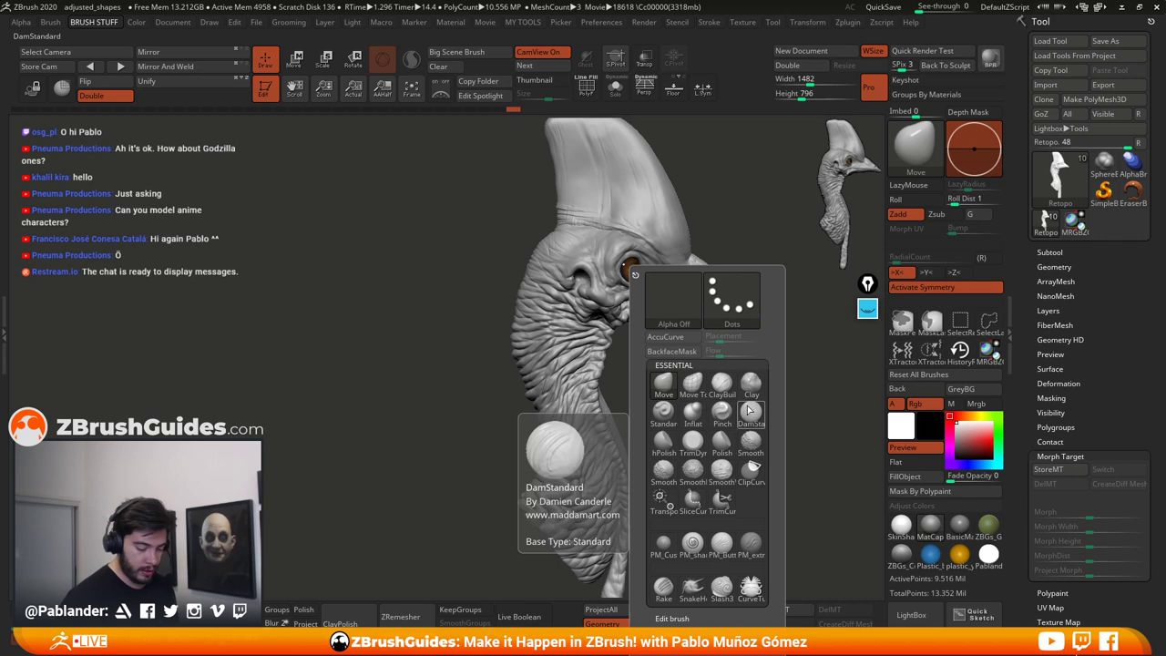
pyautogui.click(726, 551)
pyautogui.moveTo(672, 317)
pyautogui.keyDown('alt'); pyautogui.mouseDown()
pyautogui.moveTo(623, 395)
pyautogui.moveTo(618, 448)
pyautogui.mouseUp(); pyautogui.keyUp('alt')
pyautogui.keyDown('alt'); pyautogui.moveTo(623, 238); pyautogui.dragTo(661, 336); pyautogui.keyUp('alt')
pyautogui.keyDown('alt'); pyautogui.moveTo(739, 287); pyautogui.dragTo(737, 341); pyautogui.keyUp('alt')
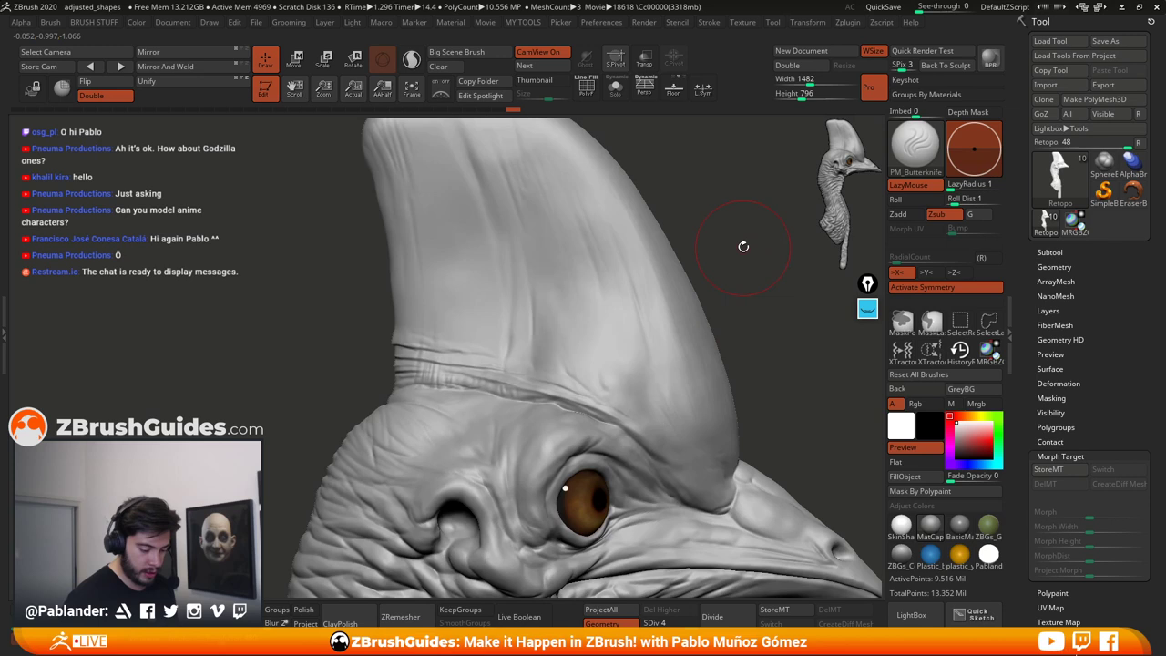
pyautogui.press('space')
pyautogui.moveTo(755, 267); pyautogui.dragTo(743, 271, button='right')
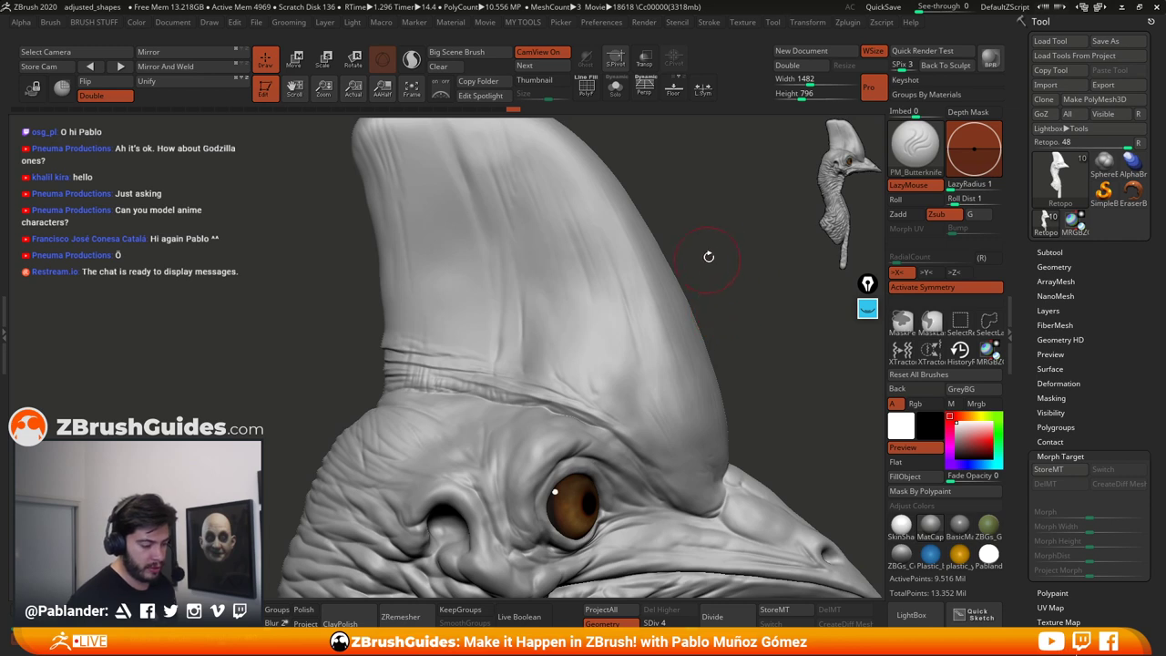
pyautogui.moveTo(708, 257); pyautogui.dragTo(725, 225, button='right')
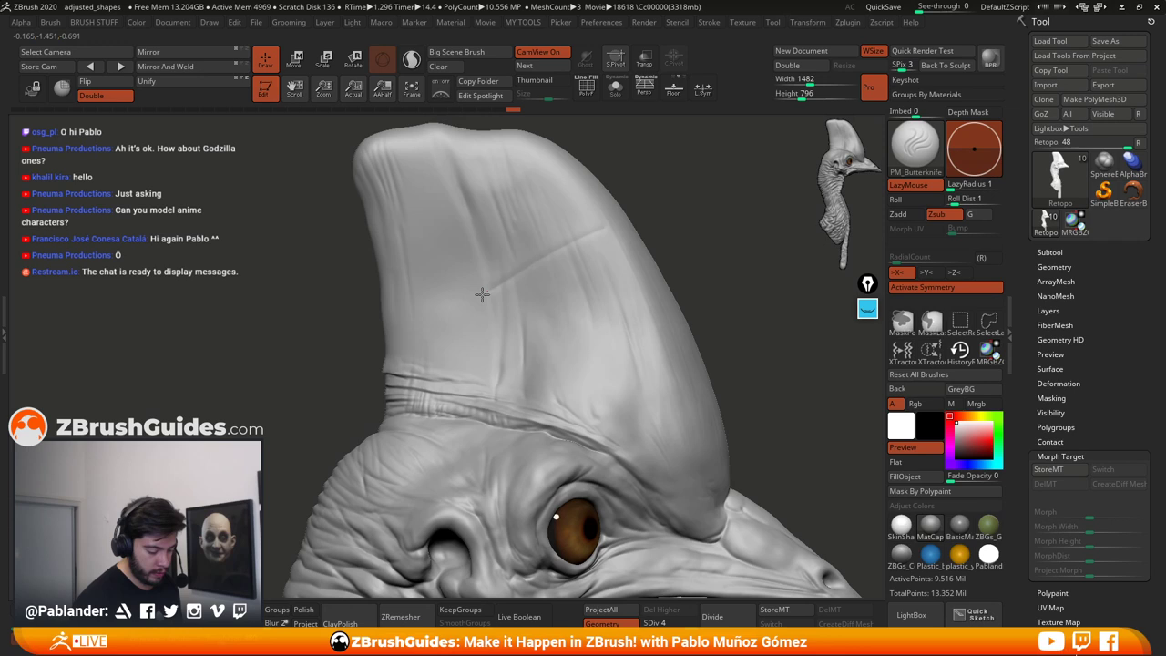
pyautogui.moveTo(482, 293); pyautogui.dragTo(423, 323)
pyautogui.moveTo(547, 257)
pyautogui.mouseDown()
pyautogui.moveTo(601, 227)
pyautogui.moveTo(504, 276)
pyautogui.mouseUp()
pyautogui.moveTo(419, 322); pyautogui.dragTo(421, 324)
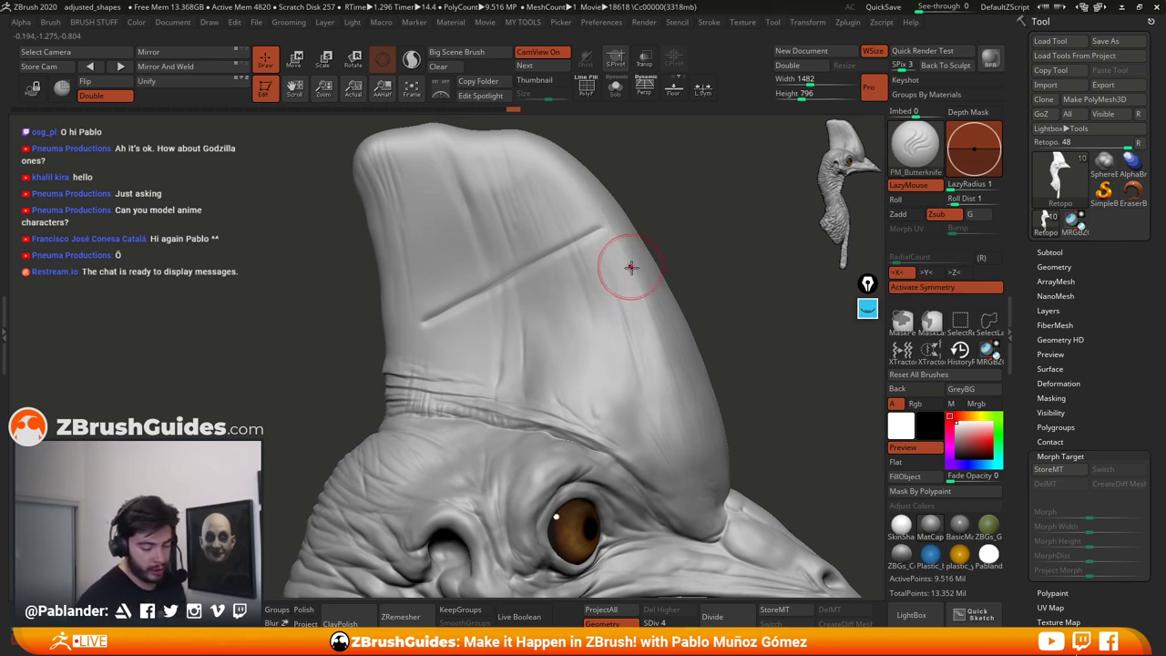
pyautogui.moveTo(625, 271); pyautogui.dragTo(407, 335)
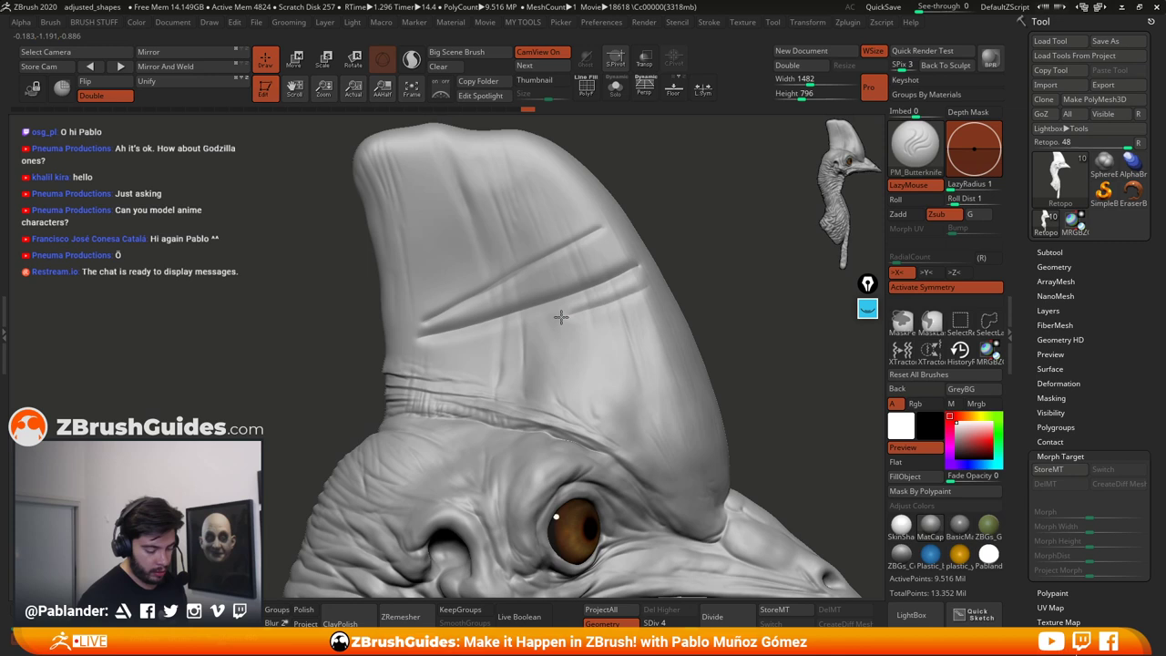
pyautogui.moveTo(586, 317); pyautogui.dragTo(578, 366)
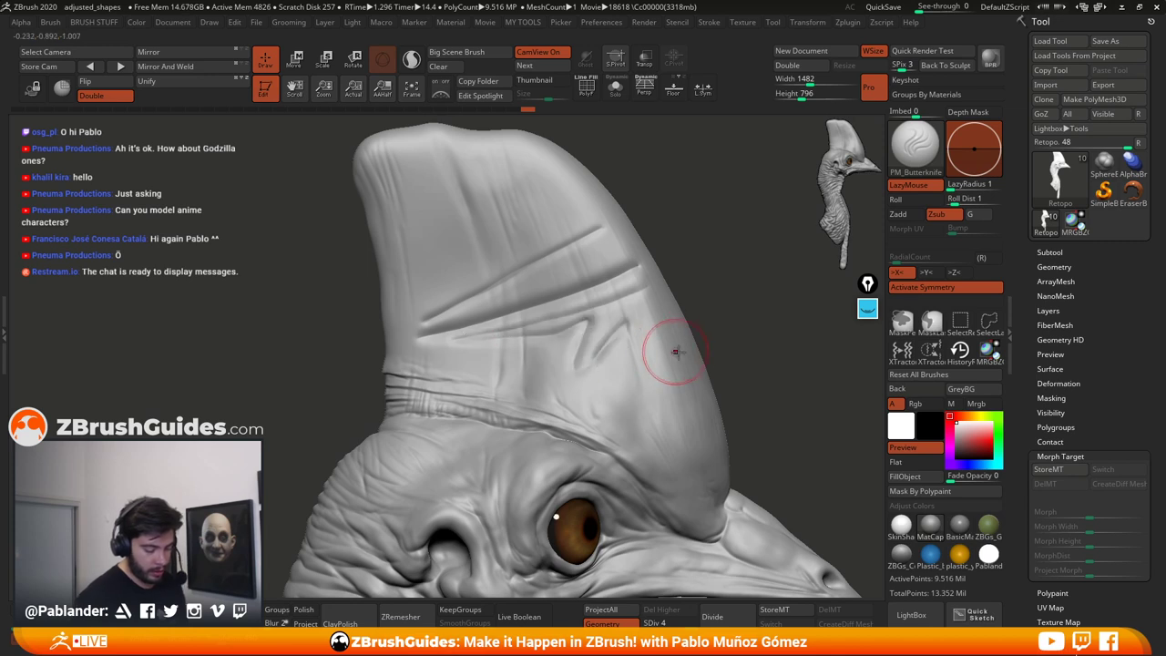
# Step: Undo all the test grooves on the casque
pyautogui.hotkey('ctrl', 'z')
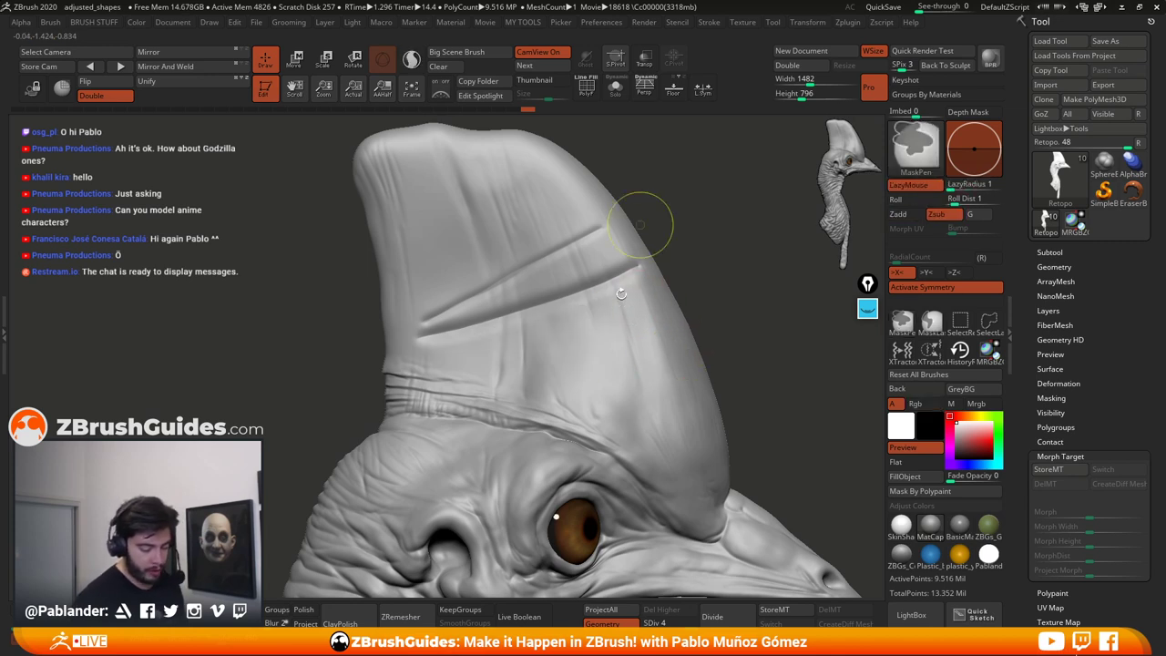
pyautogui.hotkey('ctrl', 'z')
pyautogui.hotkey('ctrl', 'z')
pyautogui.moveTo(543, 240)
pyautogui.mouseDown()
pyautogui.moveTo(541, 278)
pyautogui.moveTo(550, 239)
pyautogui.moveTo(622, 377)
pyautogui.mouseUp()
pyautogui.hotkey('ctrl', 'z')
# Step: Carve fine creases into the skin at the back corner of the bird's eye with the DamStandard brush
pyautogui.keyDown('alt'); pyautogui.moveTo(626, 409); pyautogui.dragTo(610, 290, button='right'); pyautogui.keyUp('alt')
pyautogui.keyDown('alt'); pyautogui.moveTo(661, 467); pyautogui.dragTo(651, 412, button='right'); pyautogui.keyUp('alt')
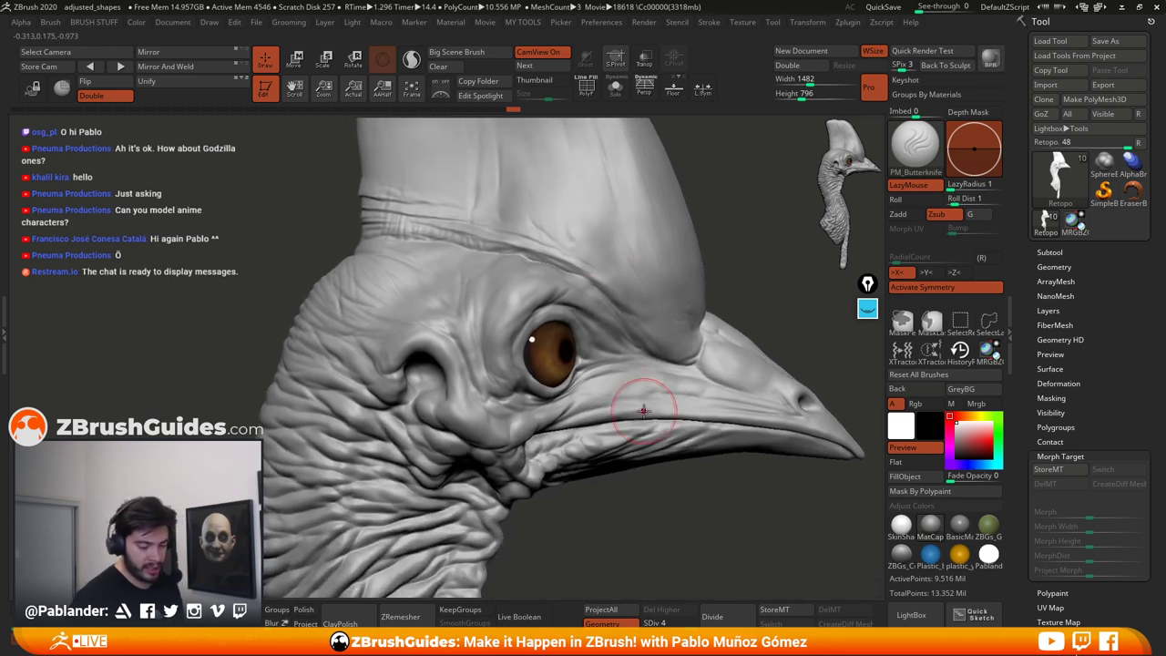
pyautogui.moveTo(671, 322); pyautogui.dragTo(653, 315, button='right')
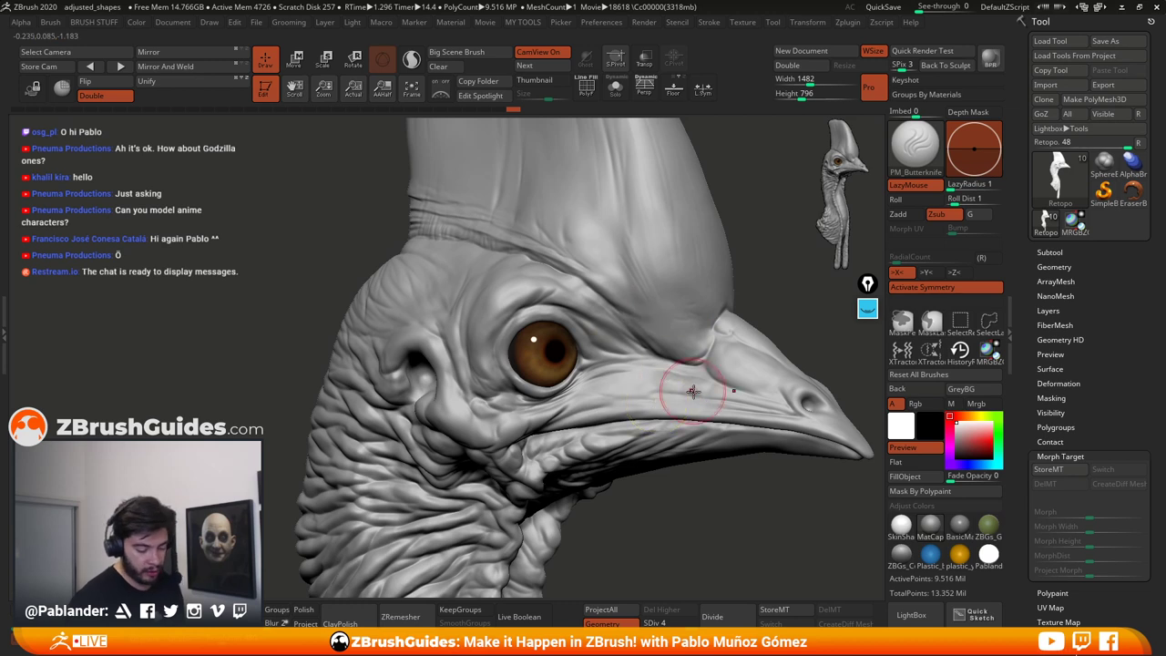
pyautogui.press('b')
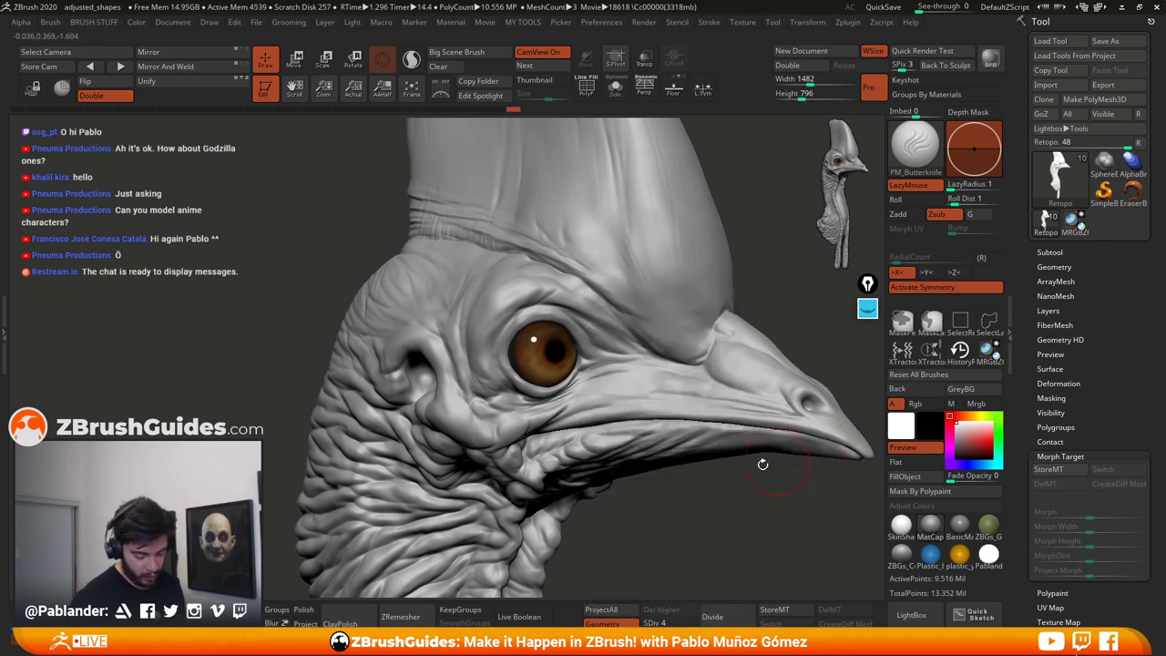
pyautogui.press('b')
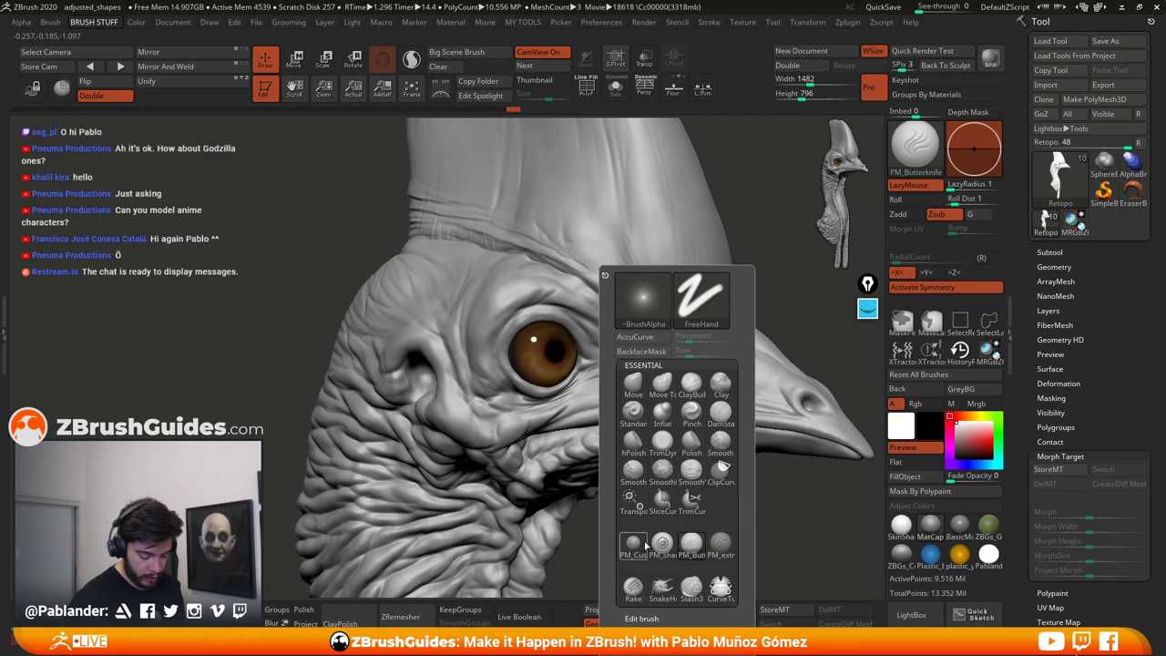
pyautogui.click(721, 412)
pyautogui.moveTo(637, 367); pyautogui.dragTo(552, 348, button='right')
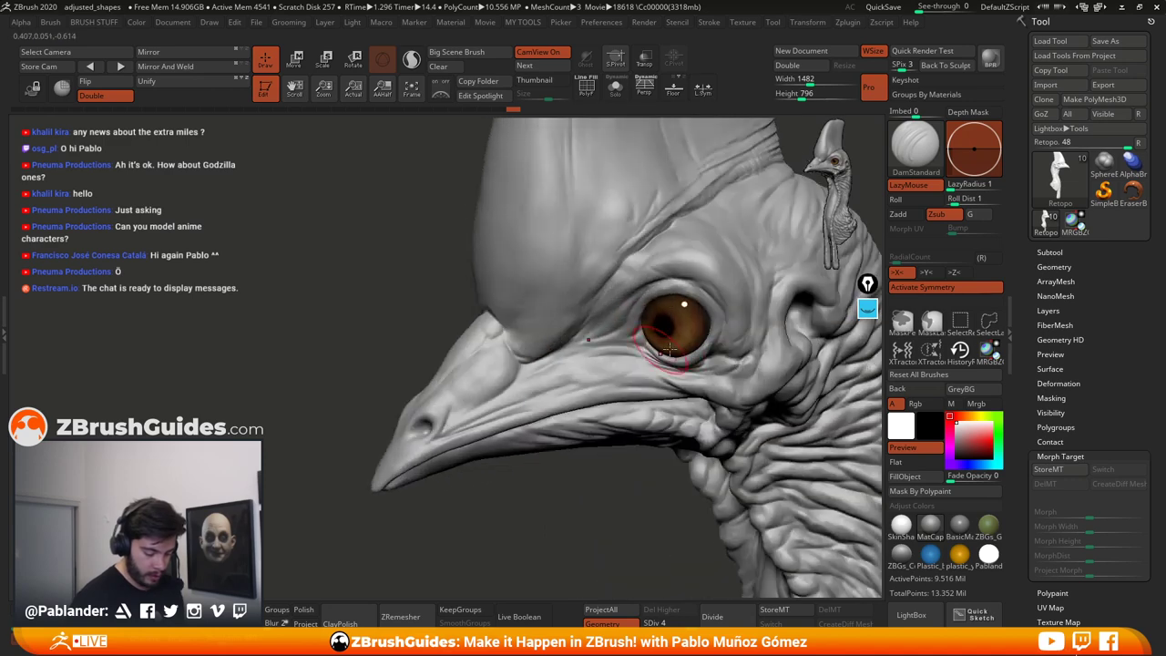
pyautogui.keyDown('alt'); pyautogui.moveTo(665, 341); pyautogui.dragTo(643, 353, button='right'); pyautogui.keyUp('alt')
pyautogui.press('space')
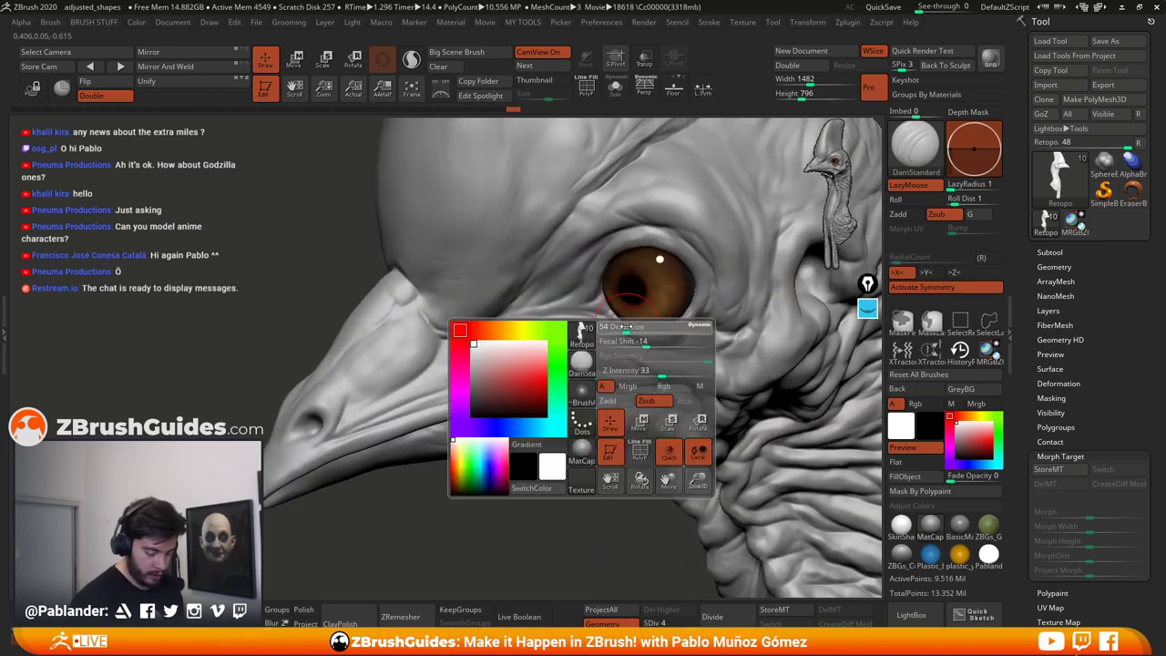
pyautogui.moveTo(601, 384); pyautogui.dragTo(626, 381, button='right')
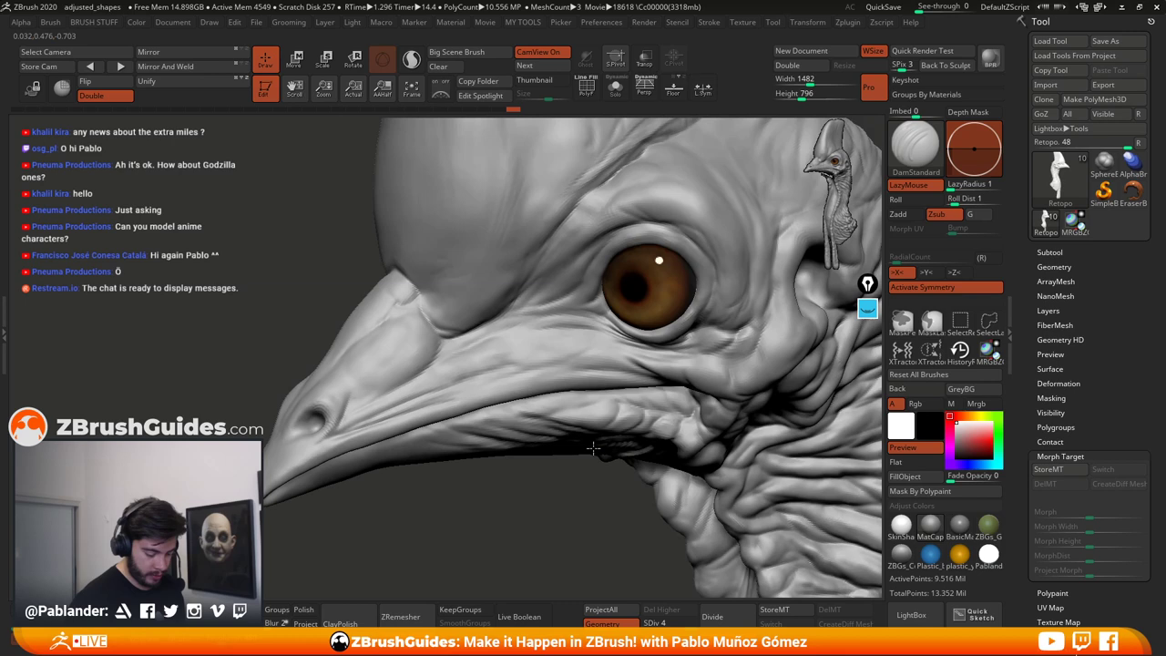
pyautogui.moveTo(699, 349)
pyautogui.keyDown('alt'); pyautogui.mouseDown(button='right')
pyautogui.moveTo(628, 366)
pyautogui.moveTo(635, 386)
pyautogui.mouseUp(button='right'); pyautogui.keyUp('alt')
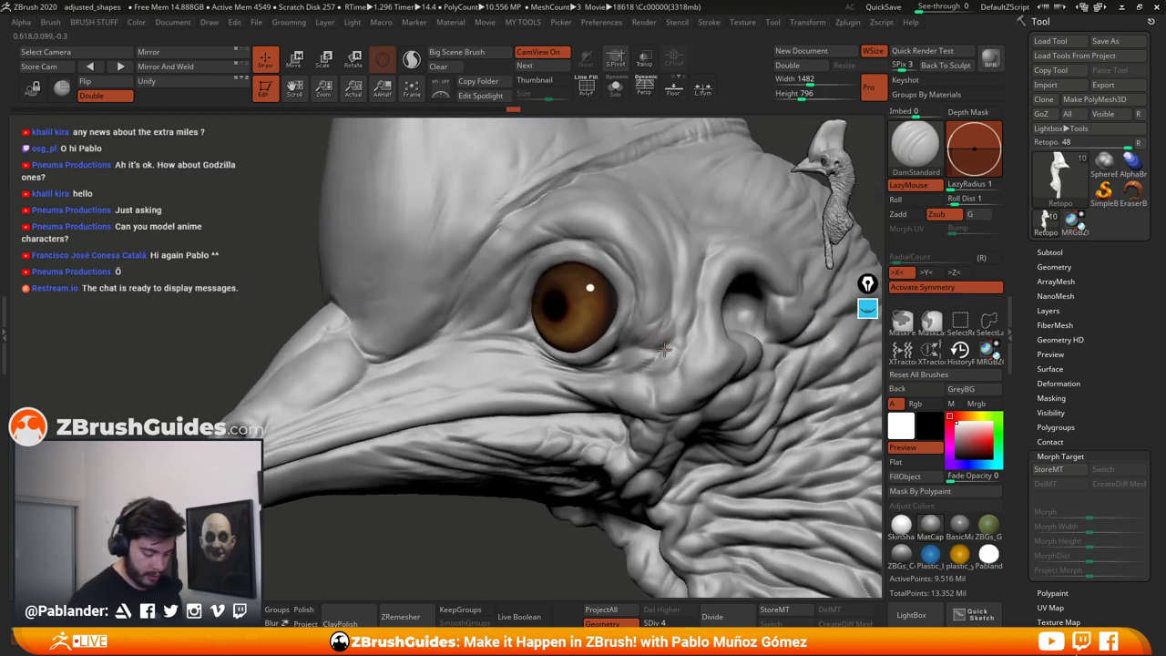
pyautogui.moveTo(680, 344); pyautogui.dragTo(666, 335, button='right')
pyautogui.press('space')
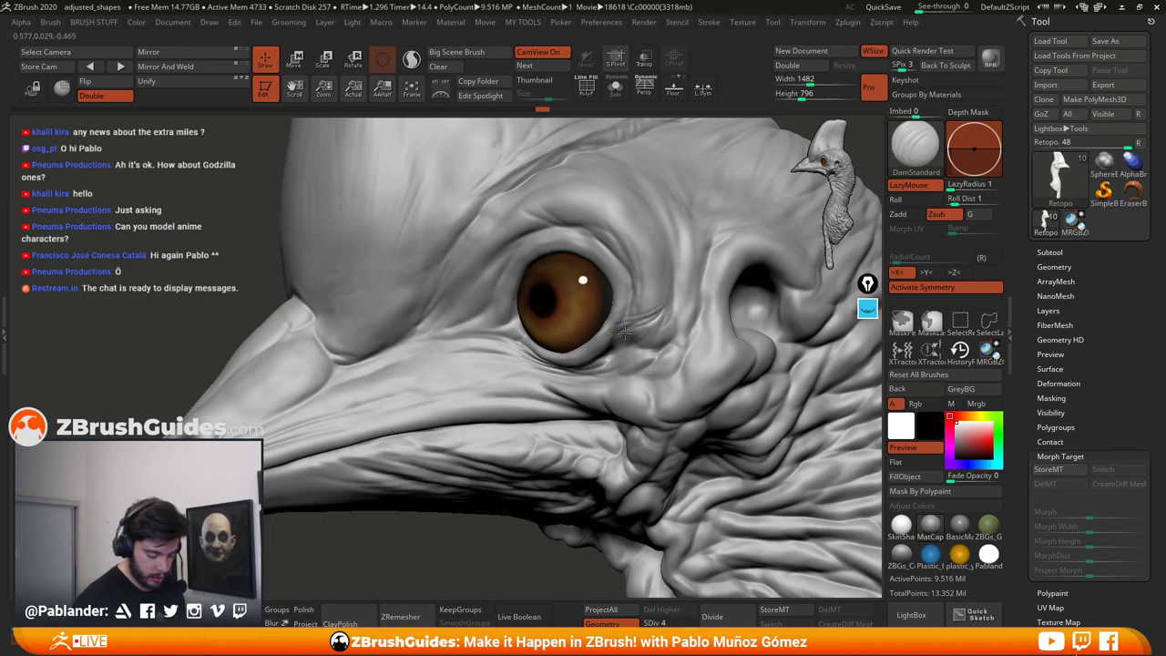
# Step: Isolate the head mesh with Solo so the eyeball is hidden, and carve and soften creases on the eyelid rim's back edge
pyautogui.press('shift')
pyautogui.moveTo(587, 344)
pyautogui.mouseDown()
pyautogui.moveTo(599, 353)
pyautogui.moveTo(619, 322)
pyautogui.mouseUp()
pyautogui.moveTo(642, 308); pyautogui.dragTo(600, 337, button='right')
pyautogui.click(616, 88)
pyautogui.keyDown('shift'); pyautogui.moveTo(590, 344); pyautogui.dragTo(608, 324); pyautogui.keyUp('shift')
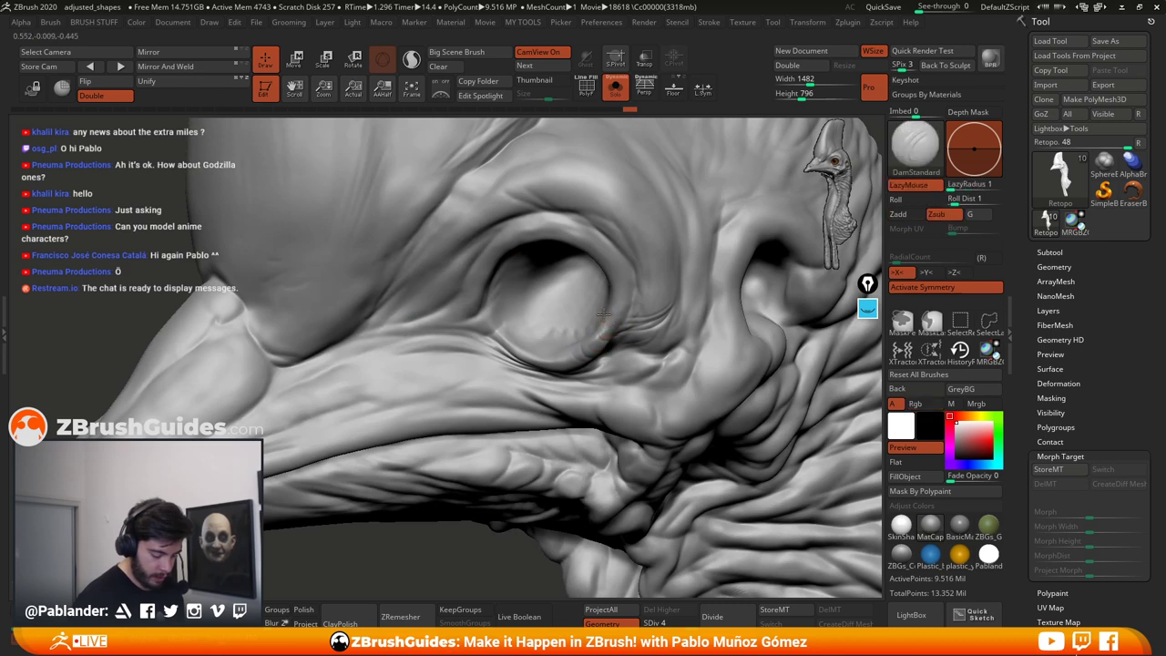
# Step: Carve short fine creases across the lower eyelid rim with DamStandard and smooth them around the eye's back corner
pyautogui.press('shift')
pyautogui.press('shift')
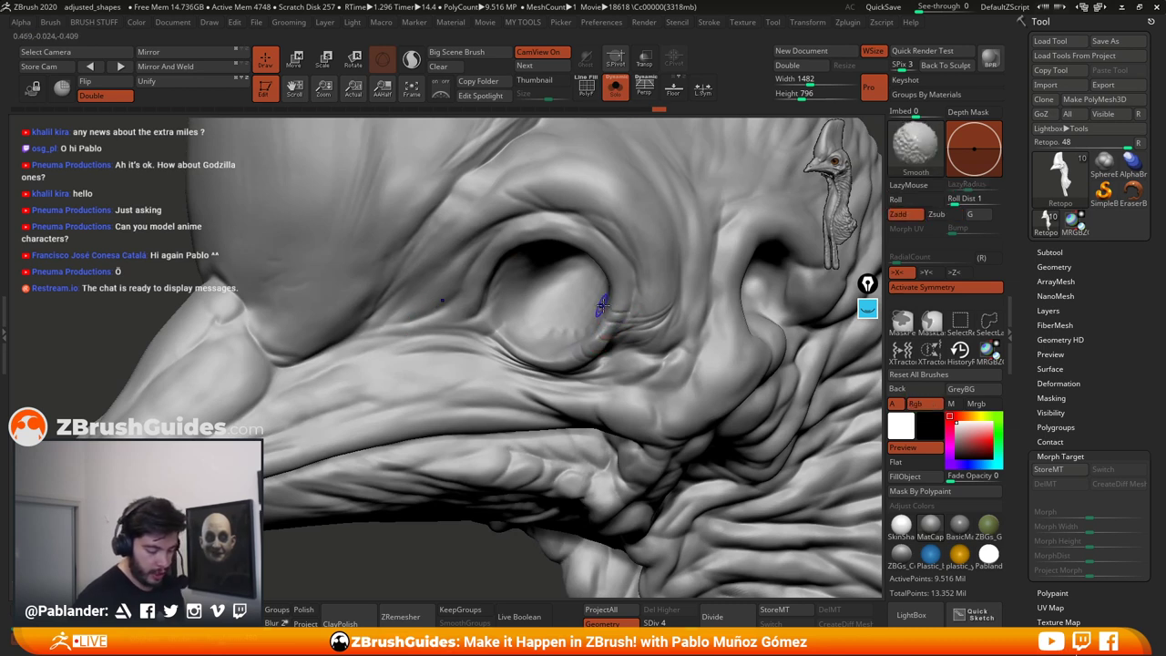
pyautogui.moveTo(575, 346); pyautogui.dragTo(557, 358)
pyautogui.press('shift')
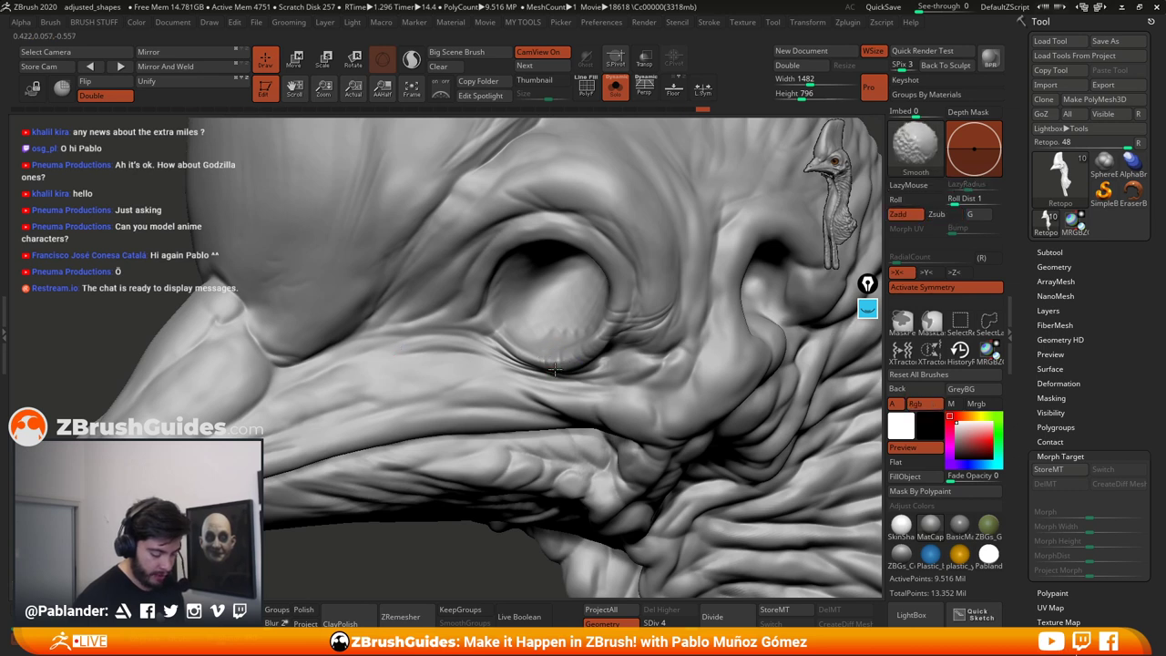
pyautogui.press('shift')
pyautogui.moveTo(529, 361); pyautogui.dragTo(533, 355)
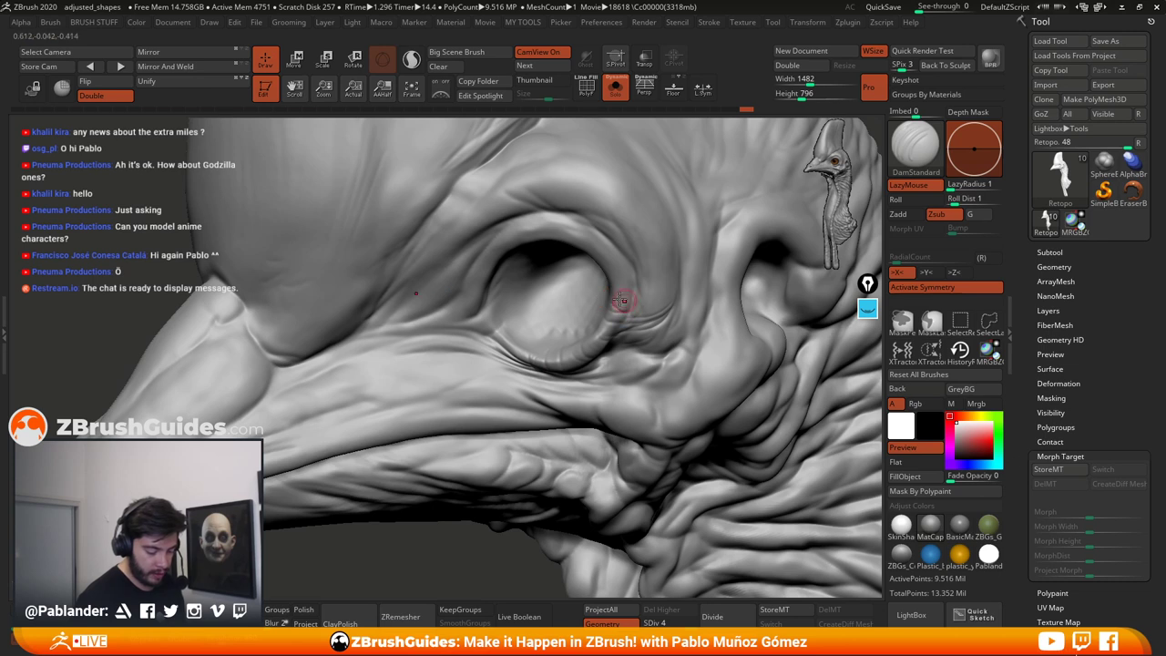
pyautogui.press('shift')
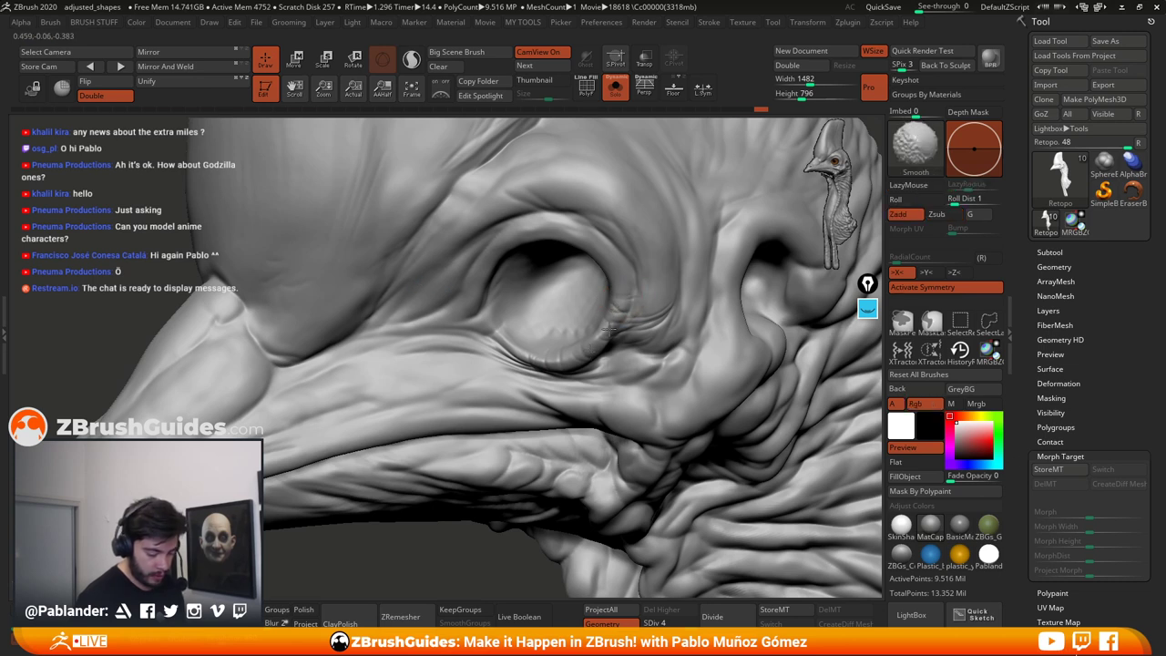
pyautogui.moveTo(609, 332)
pyautogui.keyDown('shift'); pyautogui.mouseDown()
pyautogui.moveTo(594, 350)
pyautogui.moveTo(604, 337)
pyautogui.mouseUp(); pyautogui.keyUp('shift')
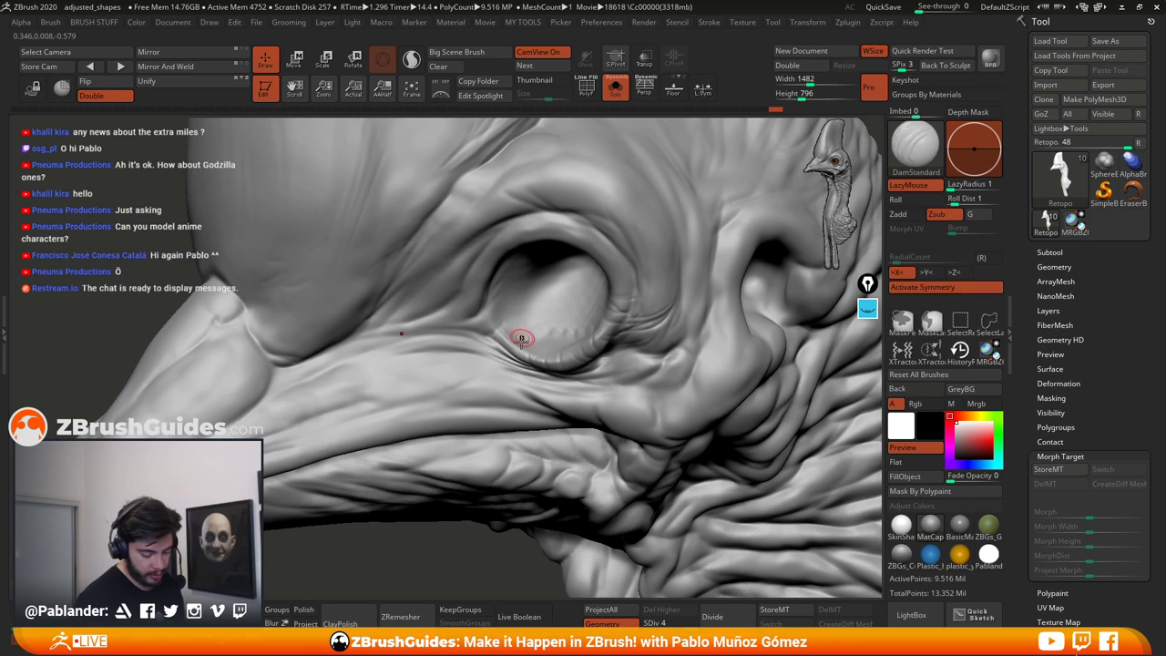
# Step: Carve fine creases below the front corner of the eye, working from both sides of the head
pyautogui.moveTo(521, 339)
pyautogui.mouseDown()
pyautogui.moveTo(504, 322)
pyautogui.moveTo(449, 324)
pyautogui.moveTo(494, 324)
pyautogui.moveTo(392, 356)
pyautogui.mouseUp()
pyautogui.moveTo(471, 353); pyautogui.dragTo(512, 355)
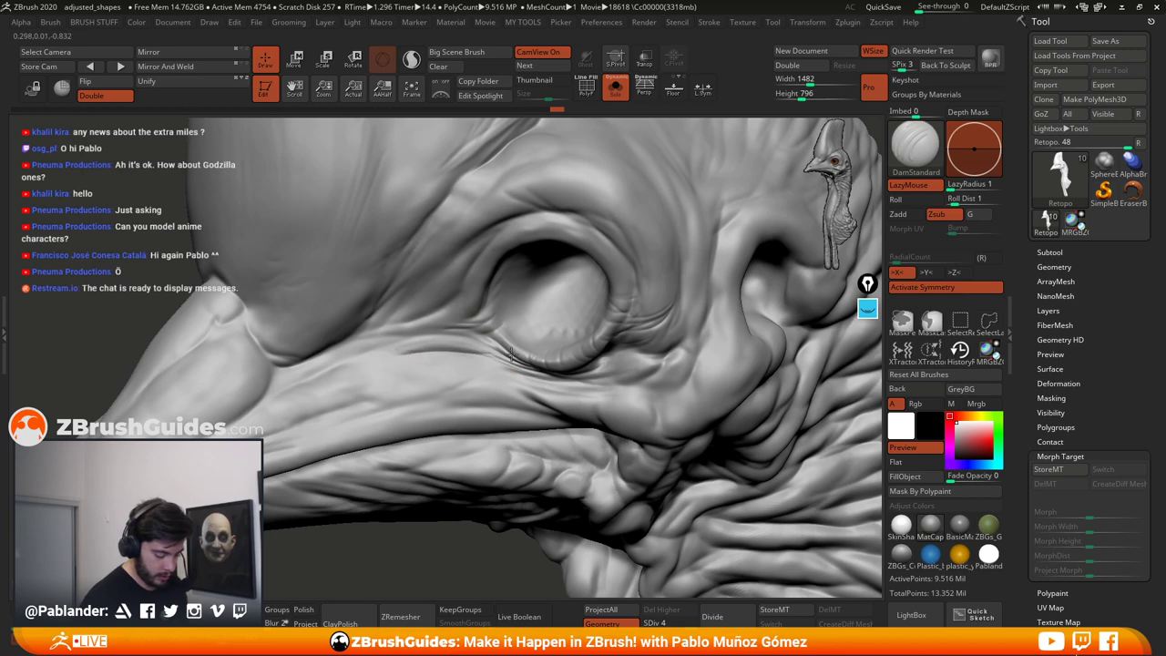
pyautogui.moveTo(489, 340); pyautogui.dragTo(638, 315, button='right')
pyautogui.keyDown('alt'); pyautogui.moveTo(534, 323); pyautogui.dragTo(642, 310, button='right'); pyautogui.keyUp('alt')
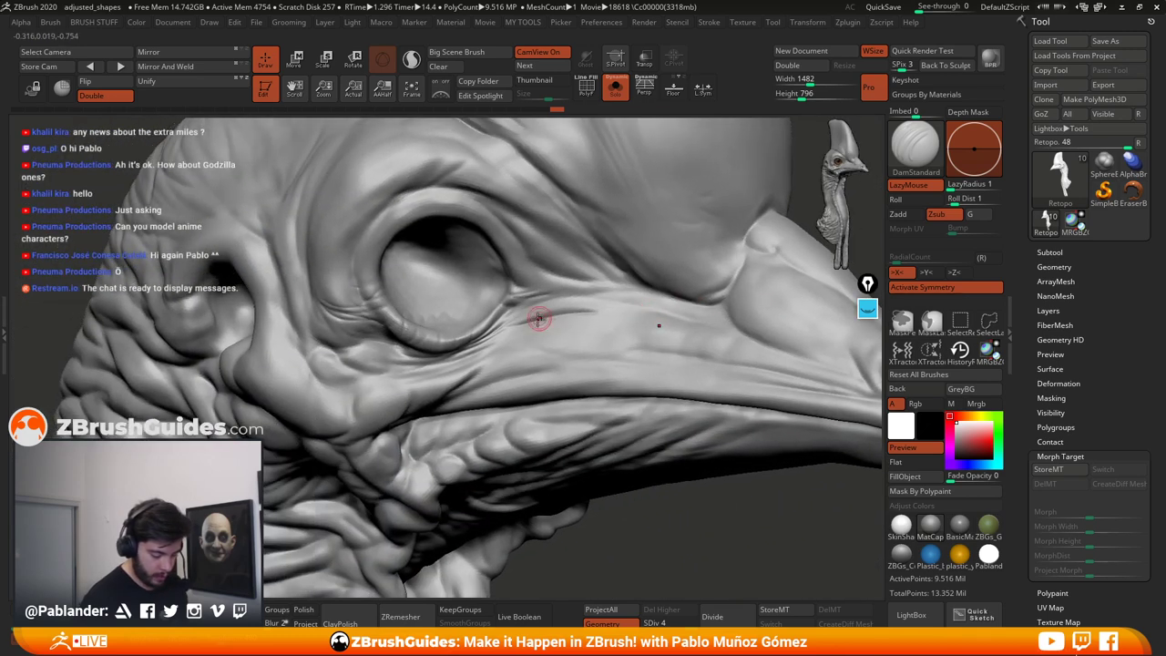
pyautogui.moveTo(538, 318); pyautogui.dragTo(552, 307, button='right')
pyautogui.moveTo(550, 286); pyautogui.dragTo(502, 320)
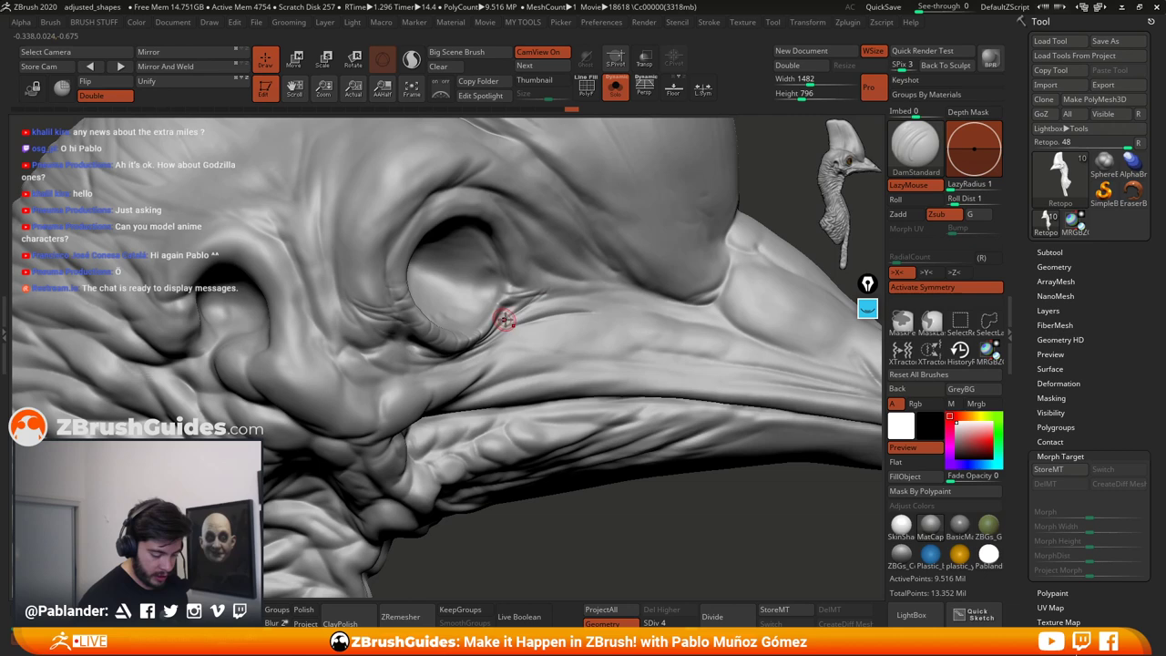
# Step: Carve thin wrinkles running forward from the eye's front corner toward the beak
pyautogui.moveTo(570, 289); pyautogui.dragTo(562, 301, button='right')
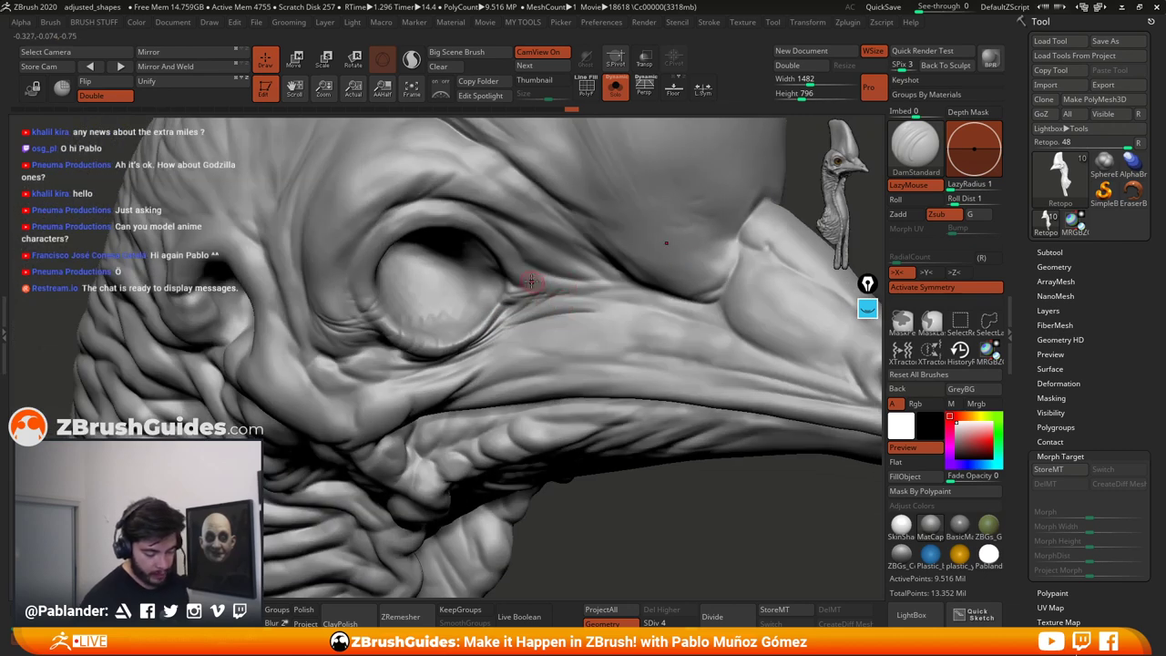
pyautogui.moveTo(533, 280); pyautogui.dragTo(601, 295)
pyautogui.press('alt')
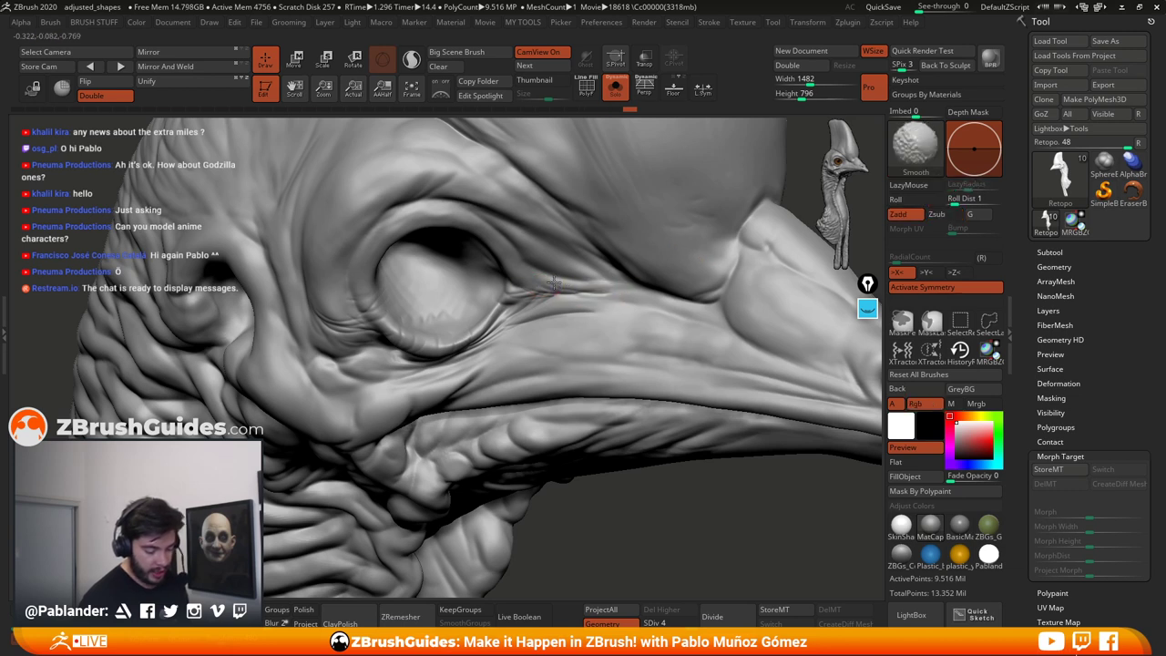
pyautogui.moveTo(550, 234); pyautogui.dragTo(528, 264, button='right')
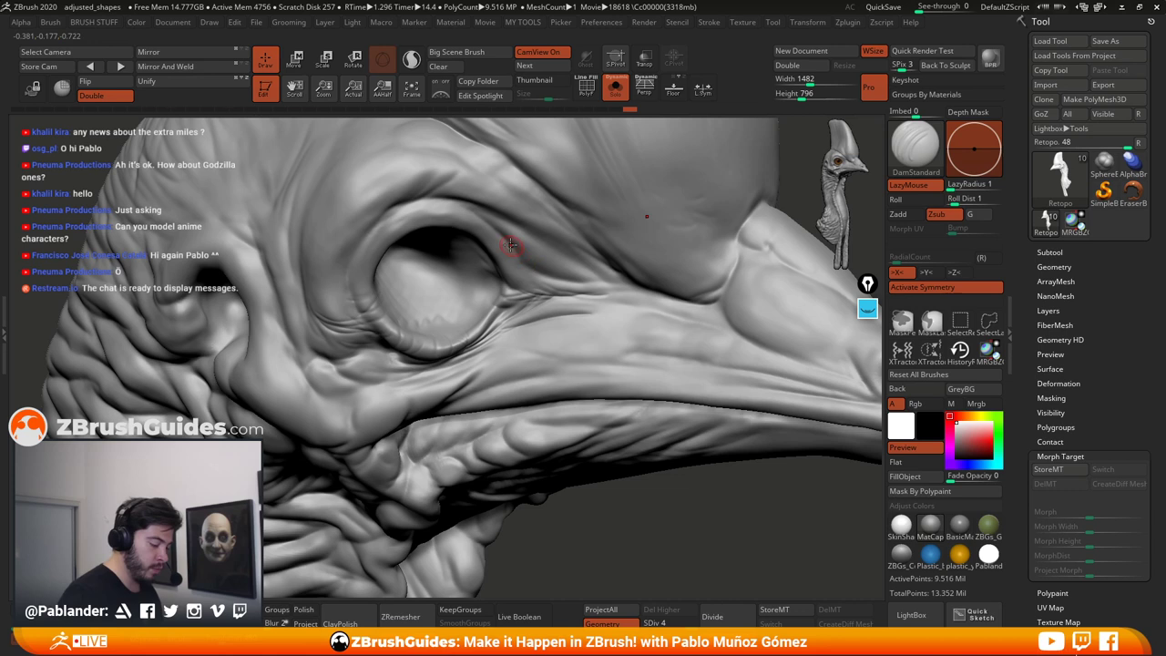
pyautogui.moveTo(539, 288); pyautogui.dragTo(554, 280)
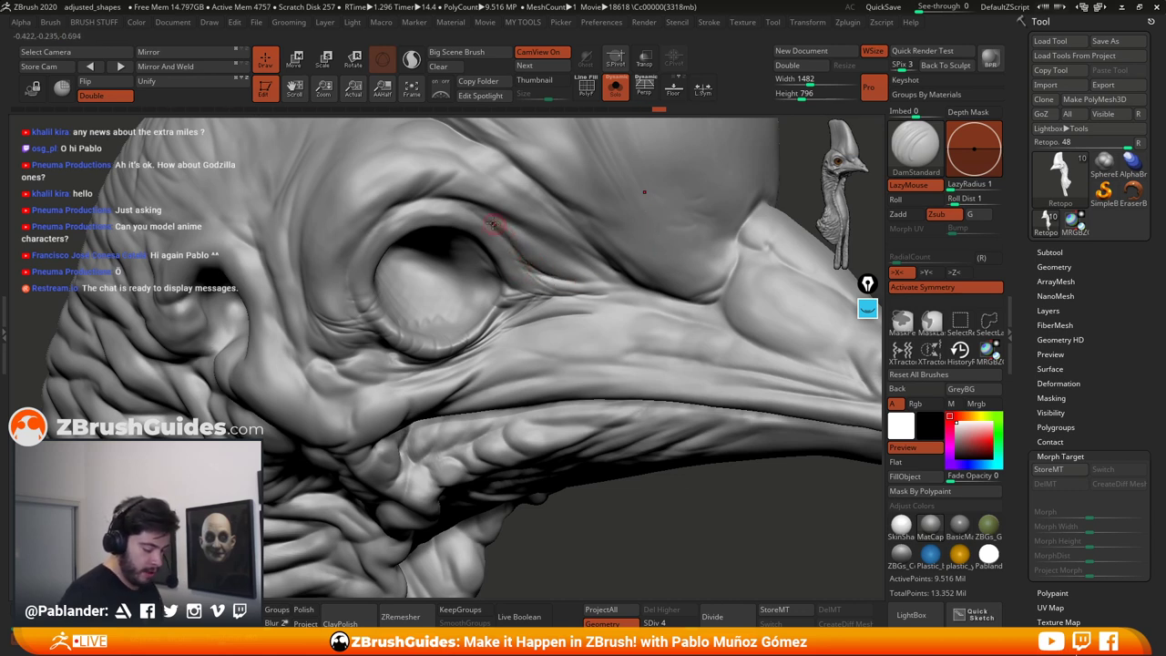
# Step: Carve and soften creases along the front of the upper eyelid and the brow fold above it
pyautogui.moveTo(516, 241); pyautogui.dragTo(492, 211, button='right')
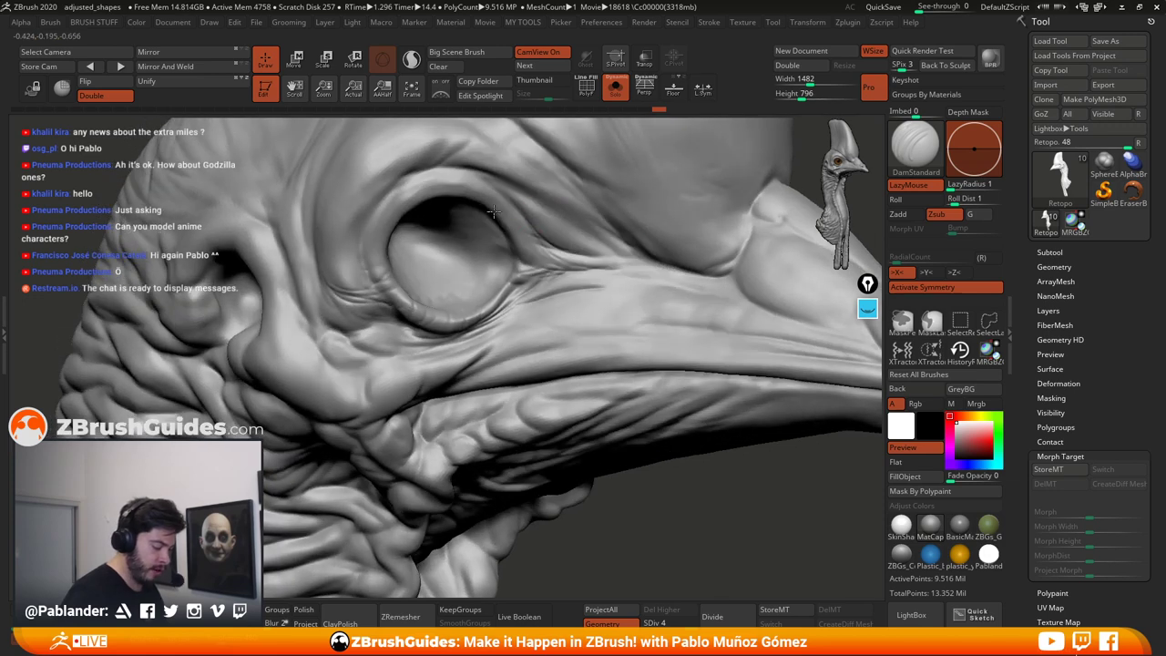
pyautogui.press('shift')
pyautogui.moveTo(504, 232)
pyautogui.mouseDown()
pyautogui.moveTo(517, 246)
pyautogui.moveTo(528, 208)
pyautogui.mouseUp()
pyautogui.press('shift')
pyautogui.moveTo(475, 177); pyautogui.dragTo(585, 241)
pyautogui.press('shift')
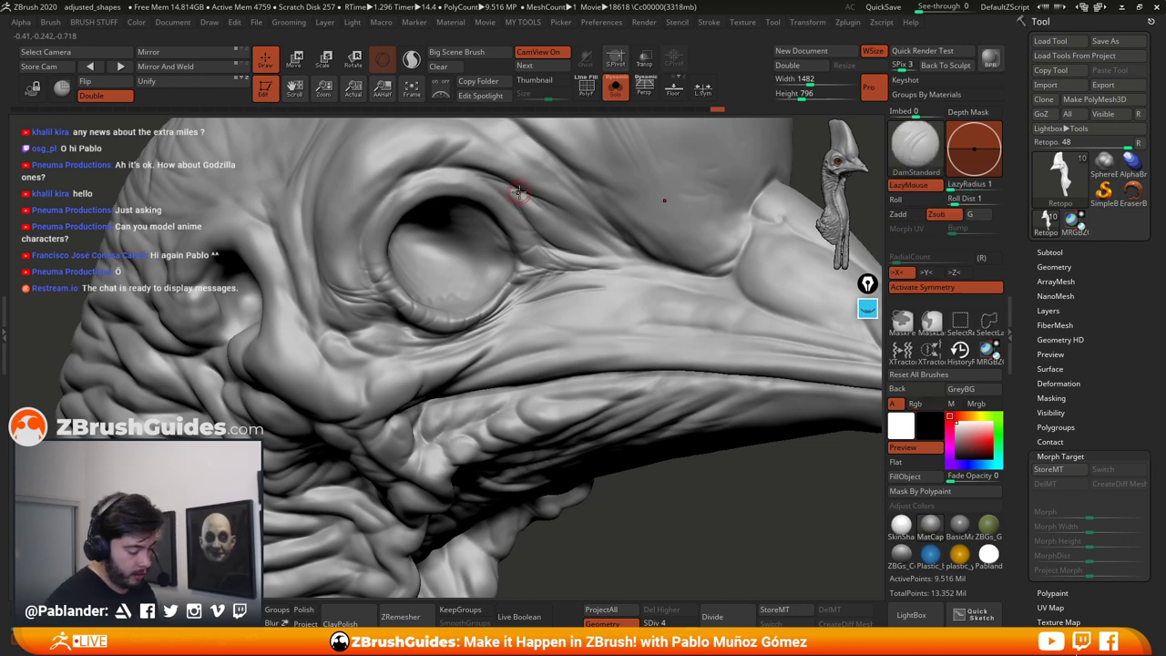
# Step: Carve curved creases along the skin fold above and behind the eye, smoothing them with the Smooth brush
pyautogui.moveTo(518, 191); pyautogui.dragTo(583, 266, button='right')
pyautogui.moveTo(506, 186); pyautogui.dragTo(554, 215, button='right')
pyautogui.moveTo(527, 215)
pyautogui.mouseDown()
pyautogui.moveTo(477, 223)
pyautogui.moveTo(416, 283)
pyautogui.mouseUp()
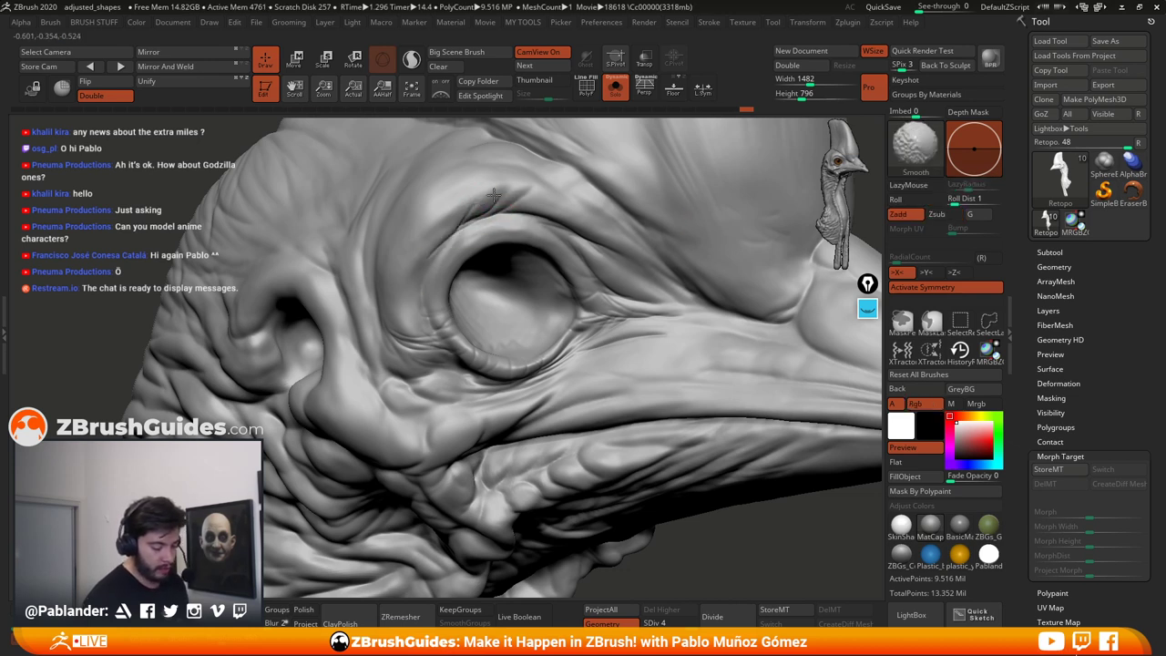
pyautogui.moveTo(493, 195)
pyautogui.keyDown('shift'); pyautogui.mouseDown()
pyautogui.moveTo(426, 260)
pyautogui.moveTo(419, 297)
pyautogui.mouseUp(); pyautogui.keyUp('shift')
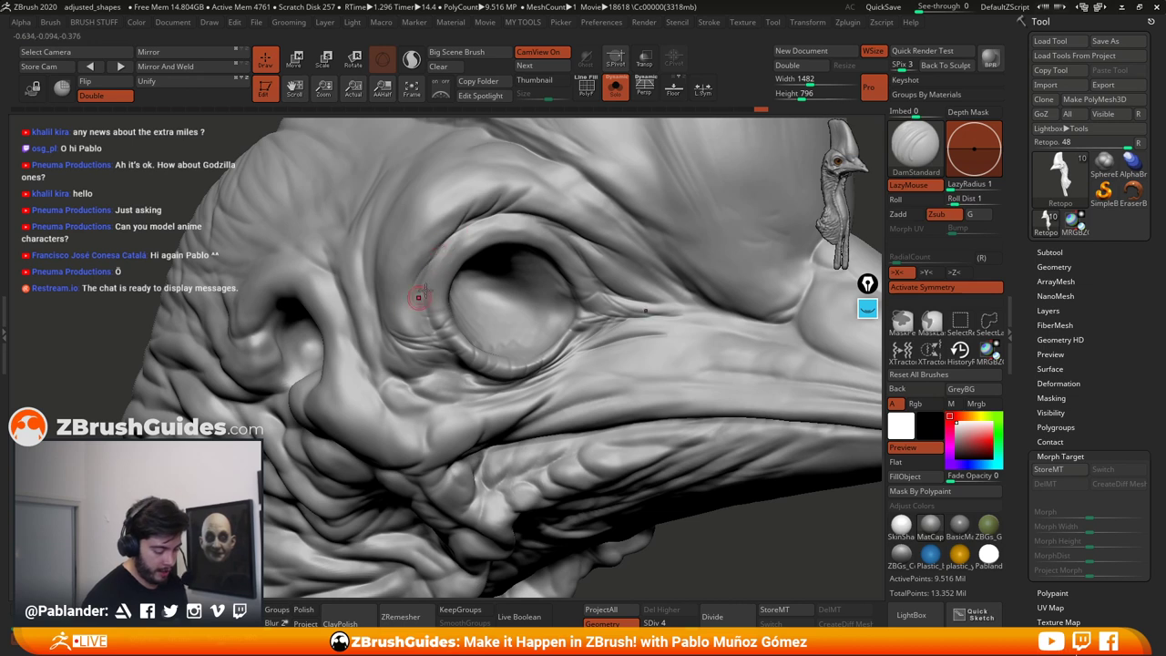
pyautogui.moveTo(444, 248)
pyautogui.mouseDown()
pyautogui.moveTo(418, 299)
pyautogui.moveTo(430, 326)
pyautogui.moveTo(410, 296)
pyautogui.moveTo(433, 278)
pyautogui.mouseUp()
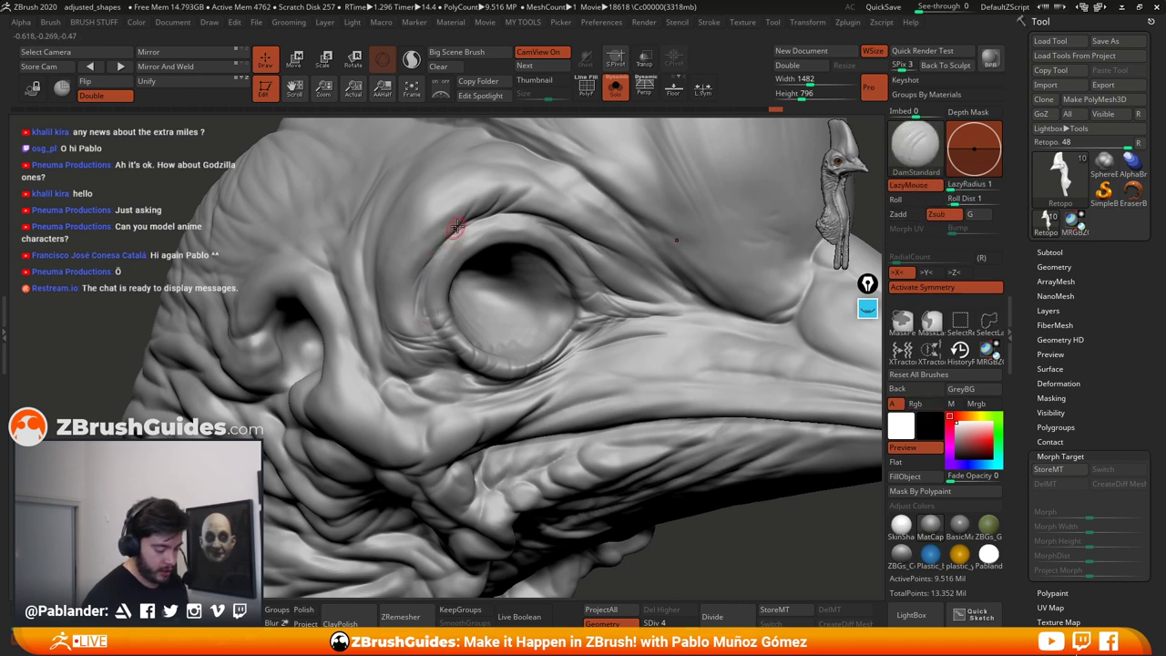
pyautogui.moveTo(465, 223); pyautogui.dragTo(438, 249)
pyautogui.press('shift')
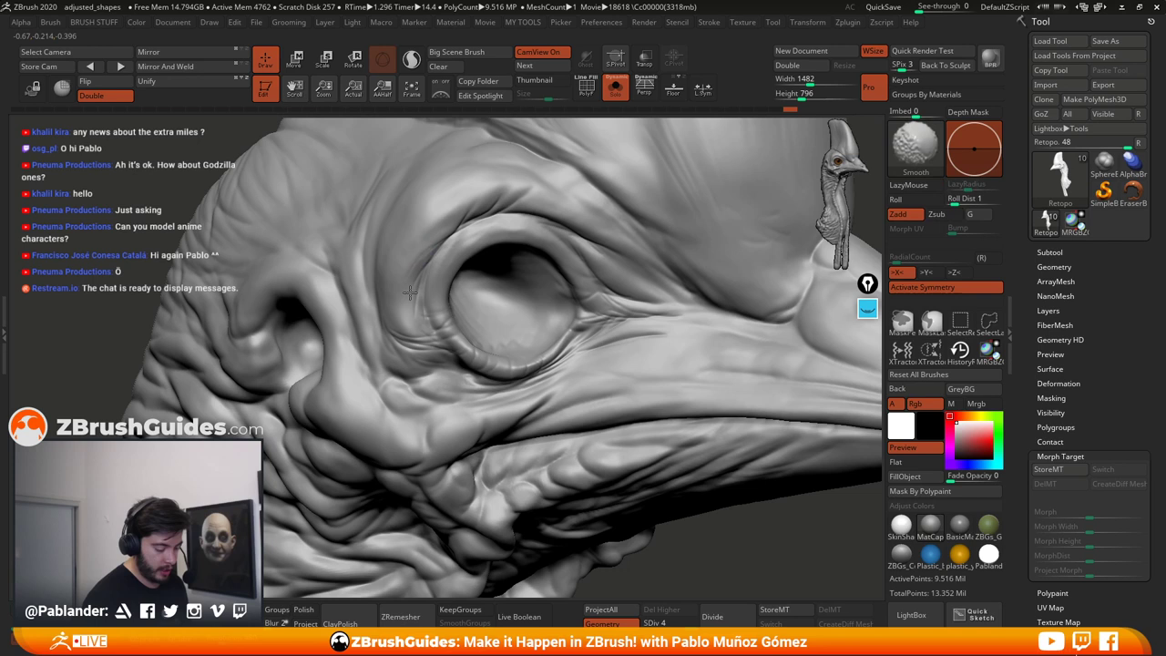
pyautogui.moveTo(598, 236); pyautogui.dragTo(564, 250, button='right')
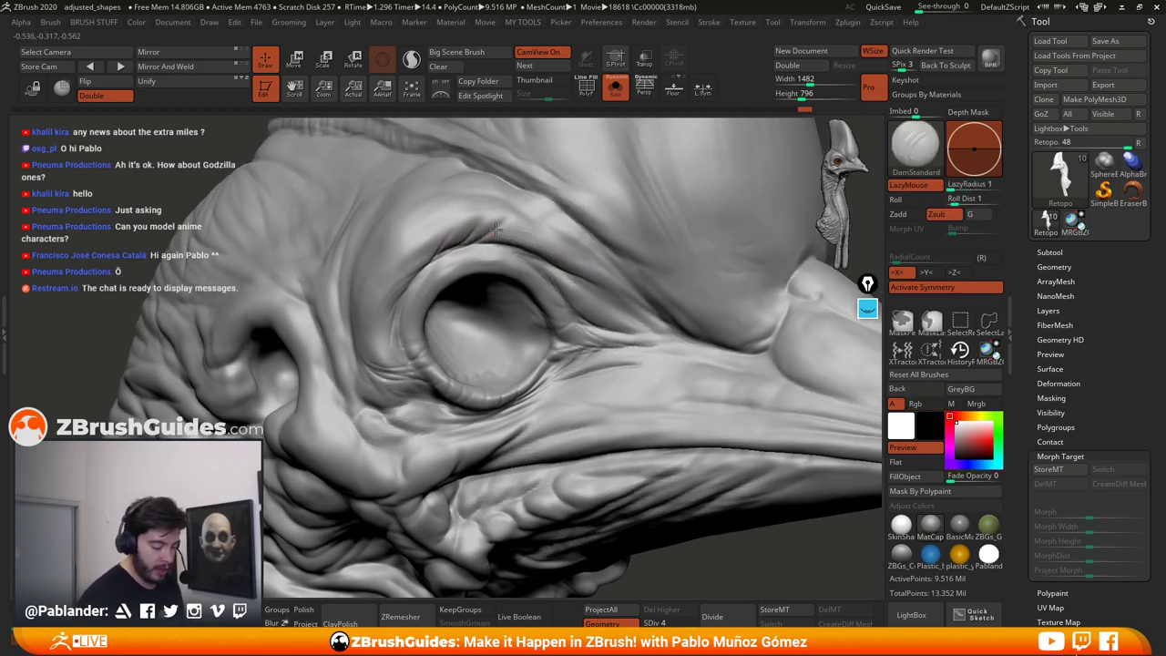
pyautogui.press('shift')
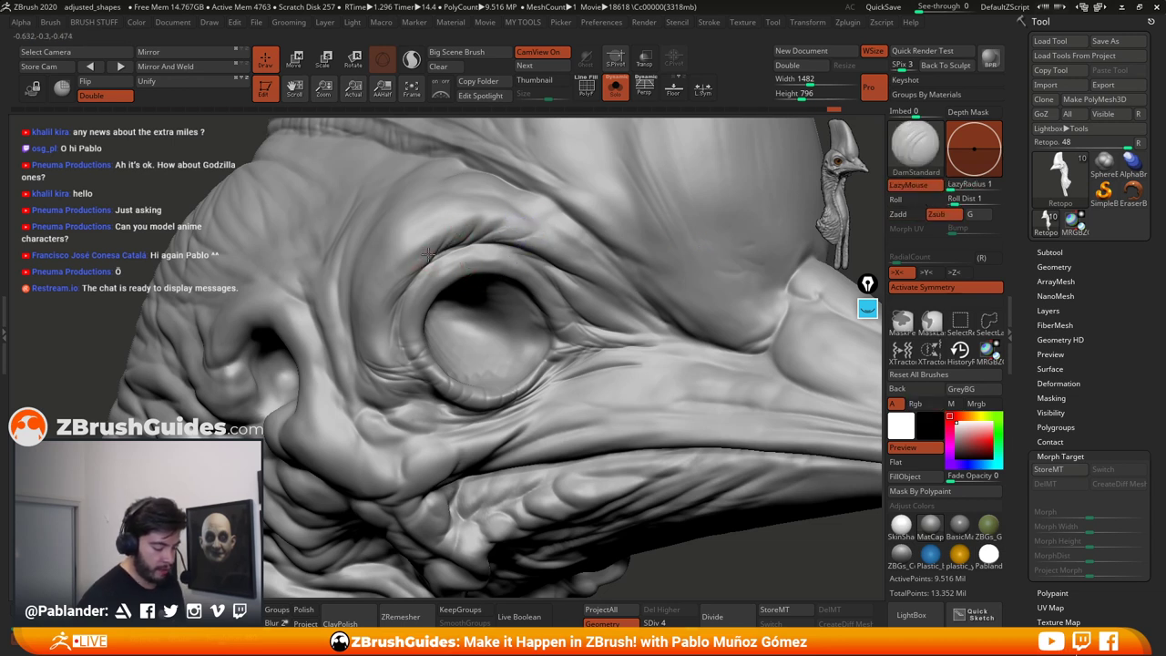
pyautogui.moveTo(384, 304); pyautogui.dragTo(498, 254)
# Step: Carve and smooth fine wrinkles in the skin below the eye's back corner
pyautogui.moveTo(397, 355); pyautogui.dragTo(406, 308, button='right')
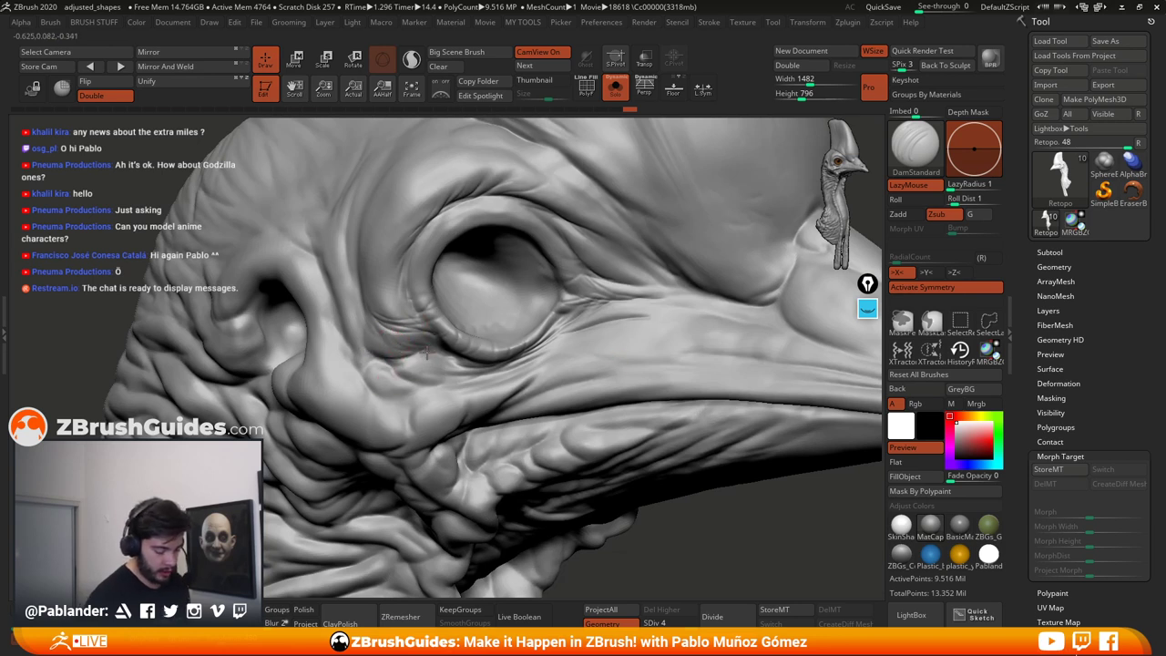
pyautogui.press('shift')
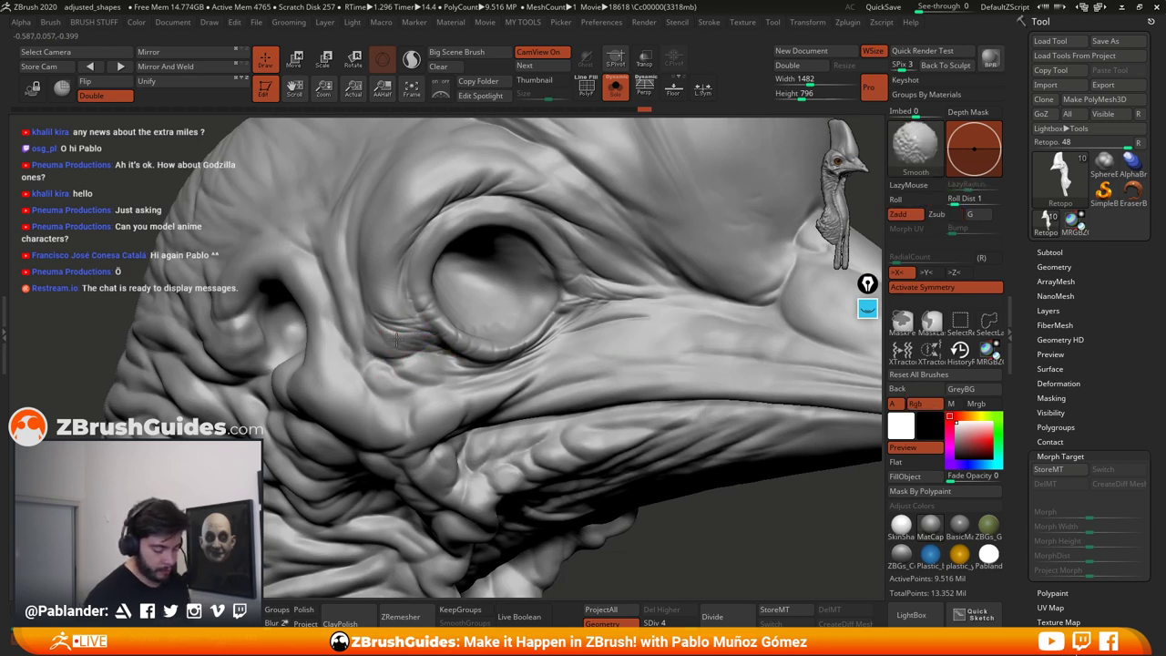
pyautogui.press('alt')
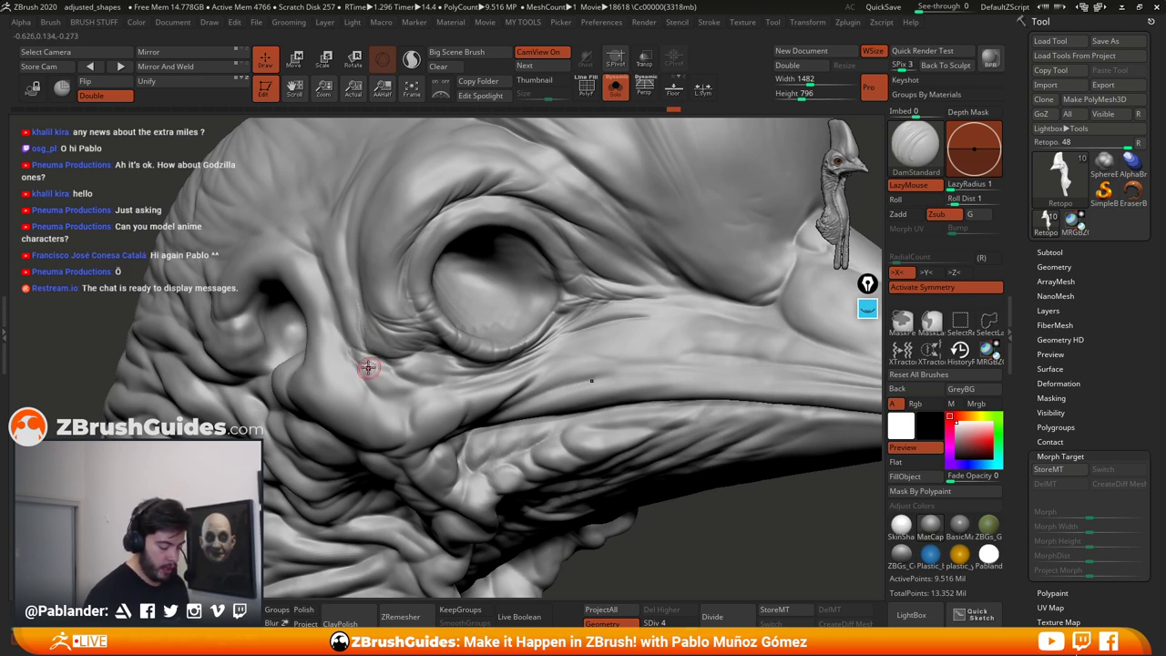
pyautogui.keyDown('shift'); pyautogui.moveTo(368, 367); pyautogui.dragTo(416, 340); pyautogui.keyUp('shift')
# Step: Carve diagonal wrinkles in the skin between the brow and the lower edge of the casque, and soften them
pyautogui.moveTo(648, 314)
pyautogui.keyDown('alt'); pyautogui.mouseDown(button='right')
pyautogui.moveTo(580, 338)
pyautogui.moveTo(573, 291)
pyautogui.mouseUp(button='right'); pyautogui.keyUp('alt')
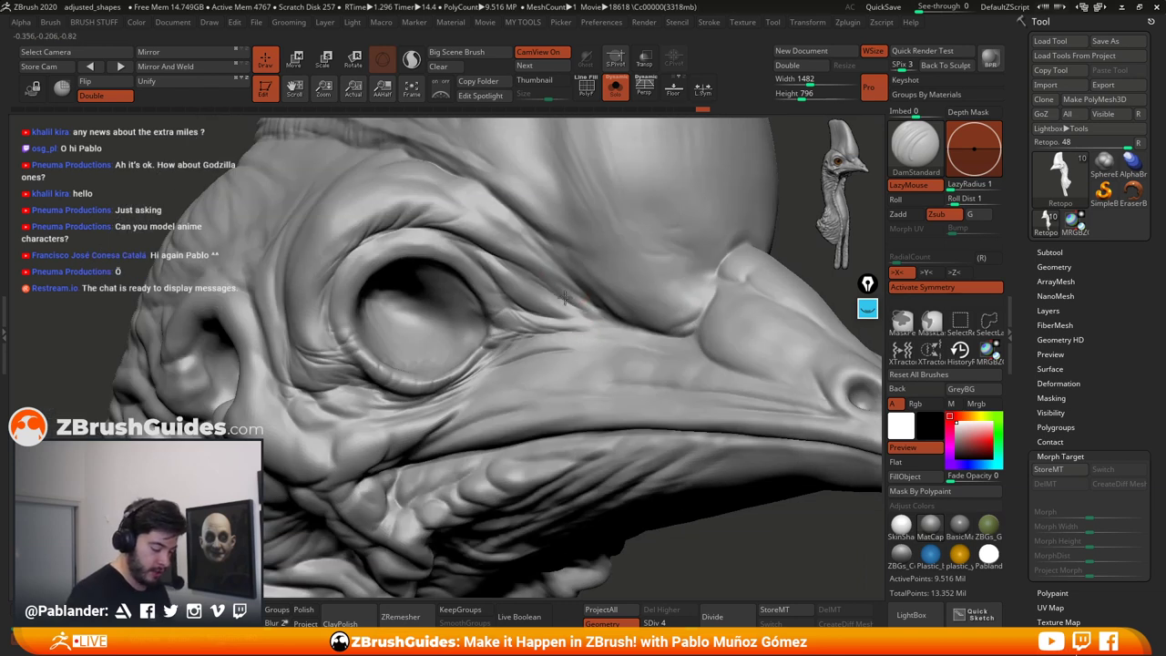
pyautogui.moveTo(574, 305); pyautogui.dragTo(613, 323)
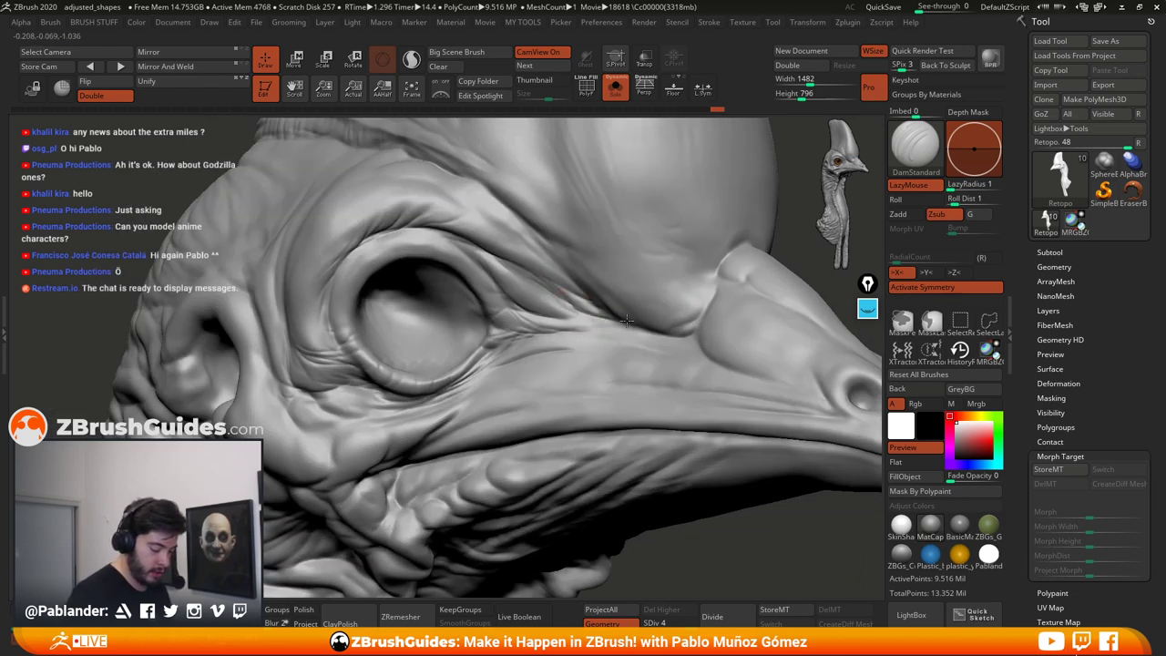
pyautogui.moveTo(737, 299); pyautogui.dragTo(499, 288, button='right')
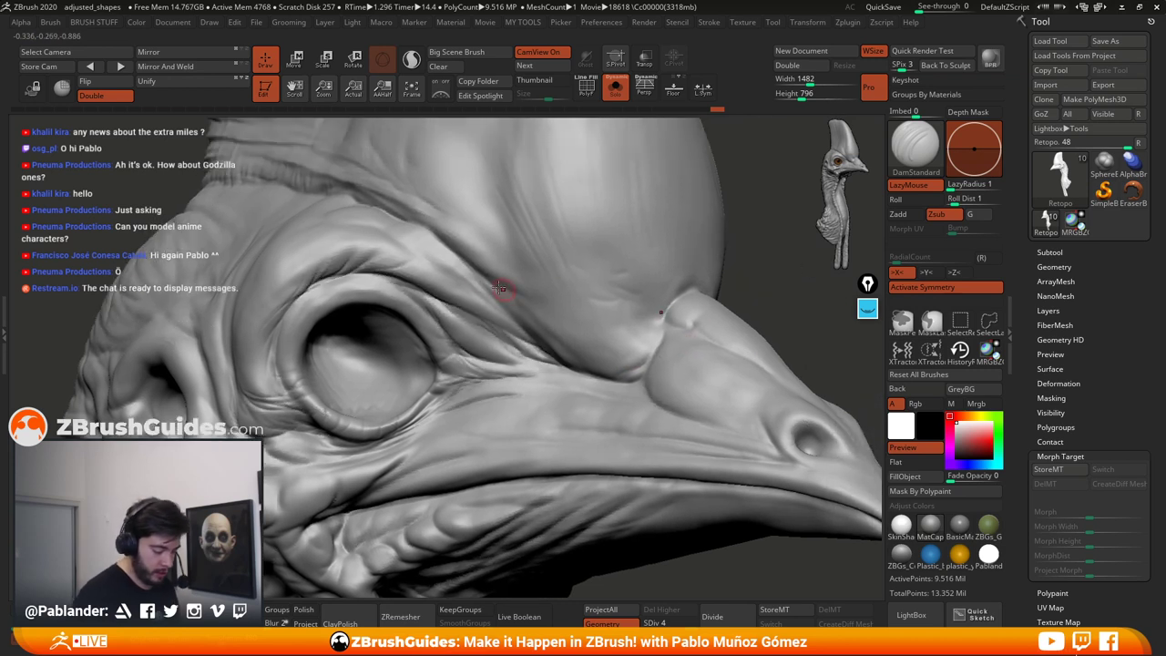
pyautogui.moveTo(490, 294); pyautogui.dragTo(505, 314)
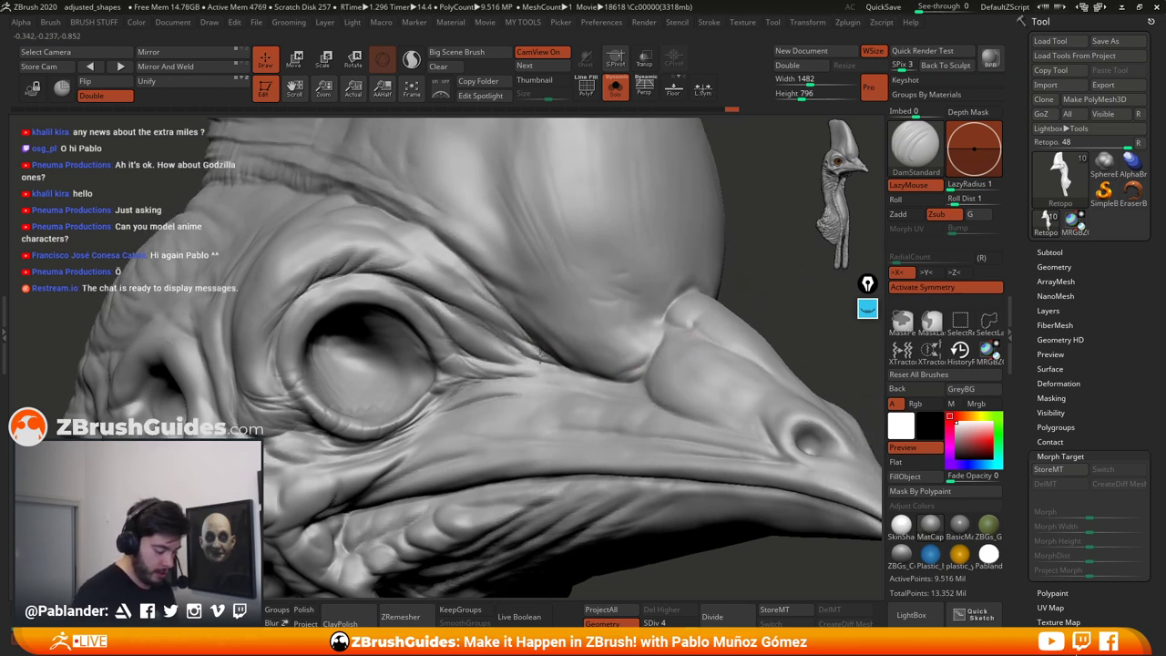
pyautogui.moveTo(441, 269); pyautogui.dragTo(504, 314)
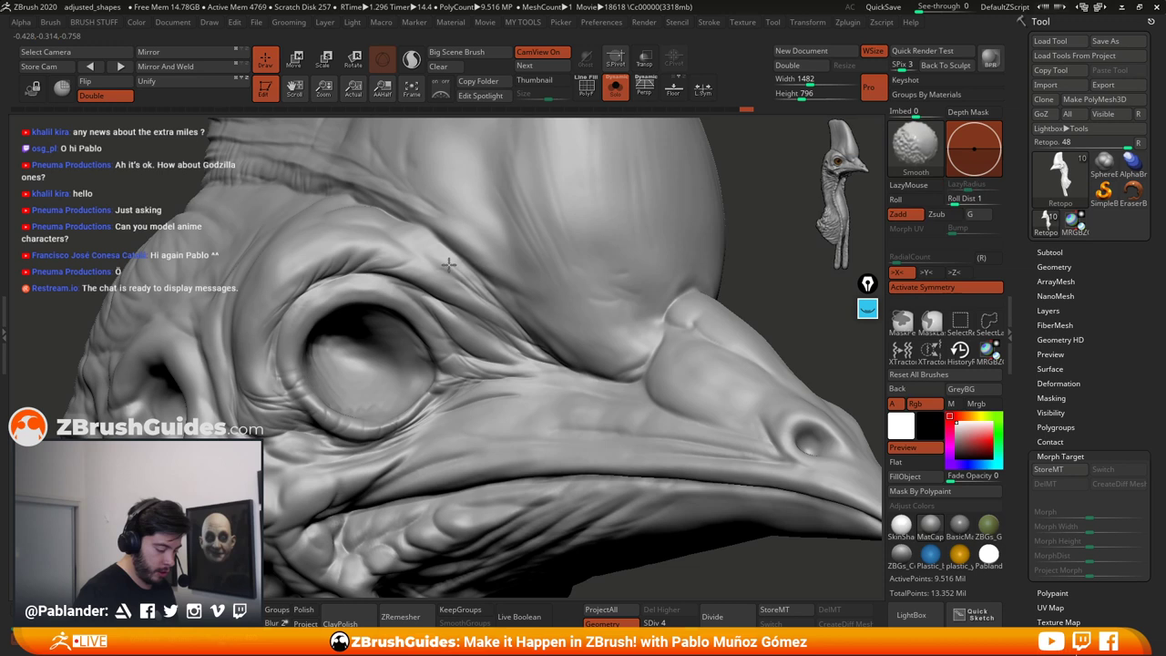
pyautogui.keyDown('shift'); pyautogui.moveTo(450, 259); pyautogui.dragTo(493, 315); pyautogui.keyUp('shift')
# Step: Smooth the new wrinkles in front of the upper eyelid and at the eye's front corner
pyautogui.moveTo(493, 315)
pyautogui.mouseDown(button='right')
pyautogui.moveTo(499, 301)
pyautogui.moveTo(482, 286)
pyautogui.mouseUp(button='right')
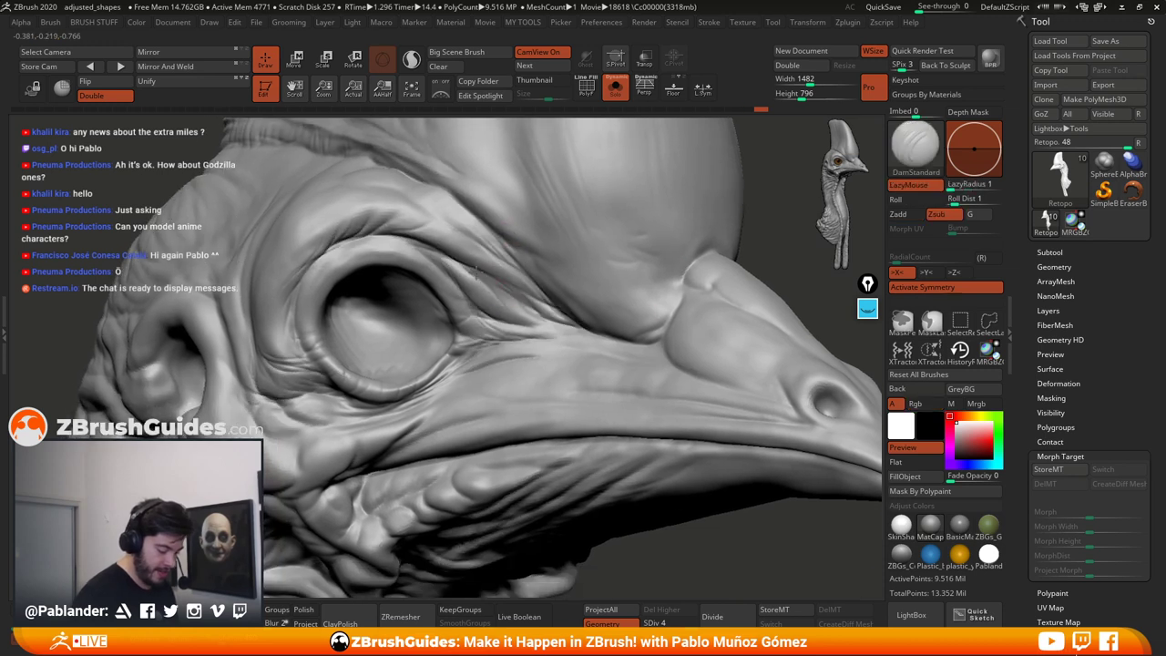
pyautogui.moveTo(490, 294)
pyautogui.keyDown('shift'); pyautogui.mouseDown()
pyautogui.moveTo(466, 300)
pyautogui.moveTo(501, 310)
pyautogui.mouseUp(); pyautogui.keyUp('shift')
pyautogui.moveTo(531, 340); pyautogui.dragTo(549, 348, button='right')
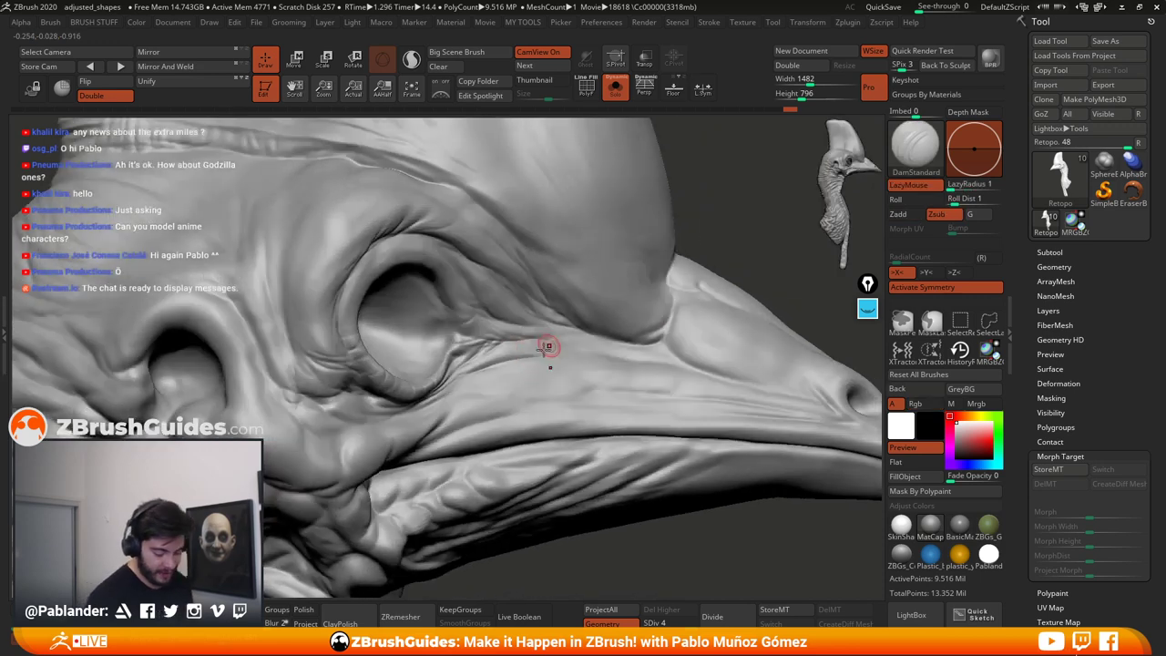
pyautogui.press('shift')
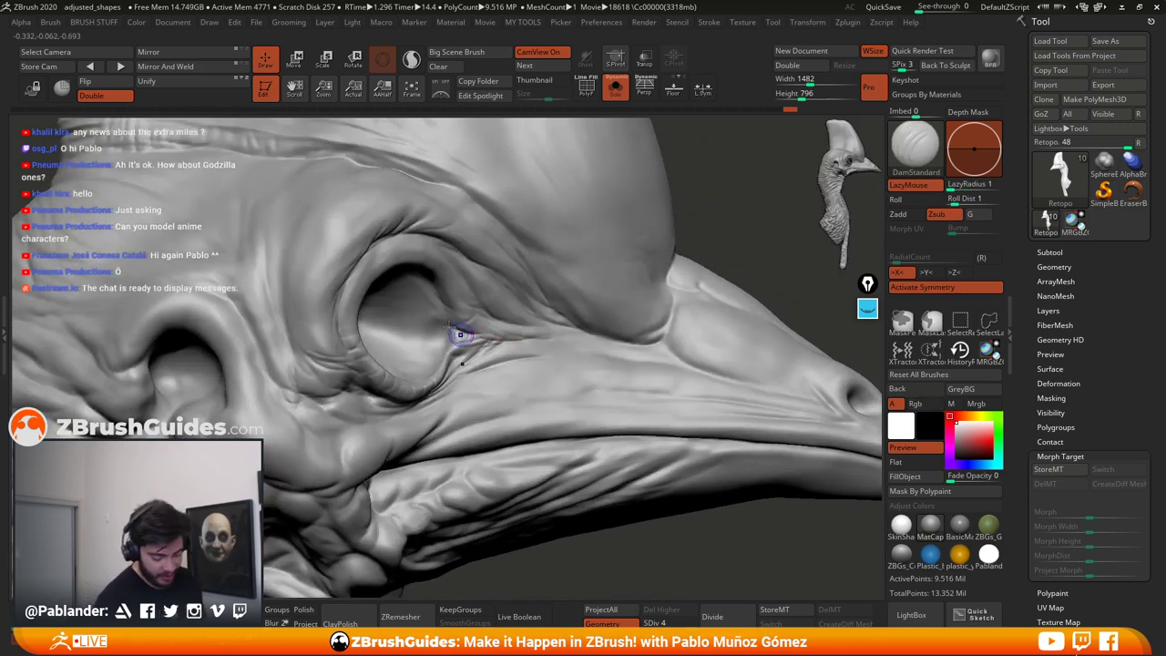
pyautogui.keyDown('shift'); pyautogui.moveTo(484, 335); pyautogui.dragTo(496, 338); pyautogui.keyUp('shift')
pyautogui.moveTo(537, 334)
pyautogui.mouseDown(button='right')
pyautogui.moveTo(565, 326)
pyautogui.moveTo(510, 335)
pyautogui.mouseUp(button='right')
pyautogui.press('shift')
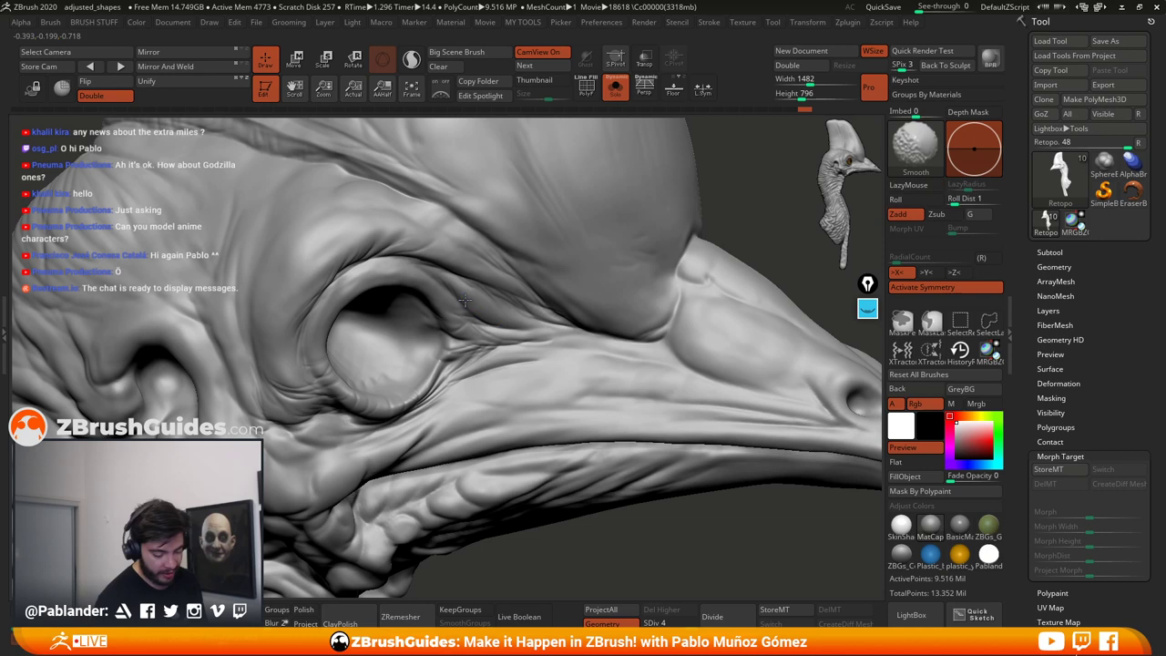
# Step: Carve and soften long thin wrinkles from the eye's front corner along the casque's base toward the beak
pyautogui.moveTo(519, 323); pyautogui.dragTo(581, 337)
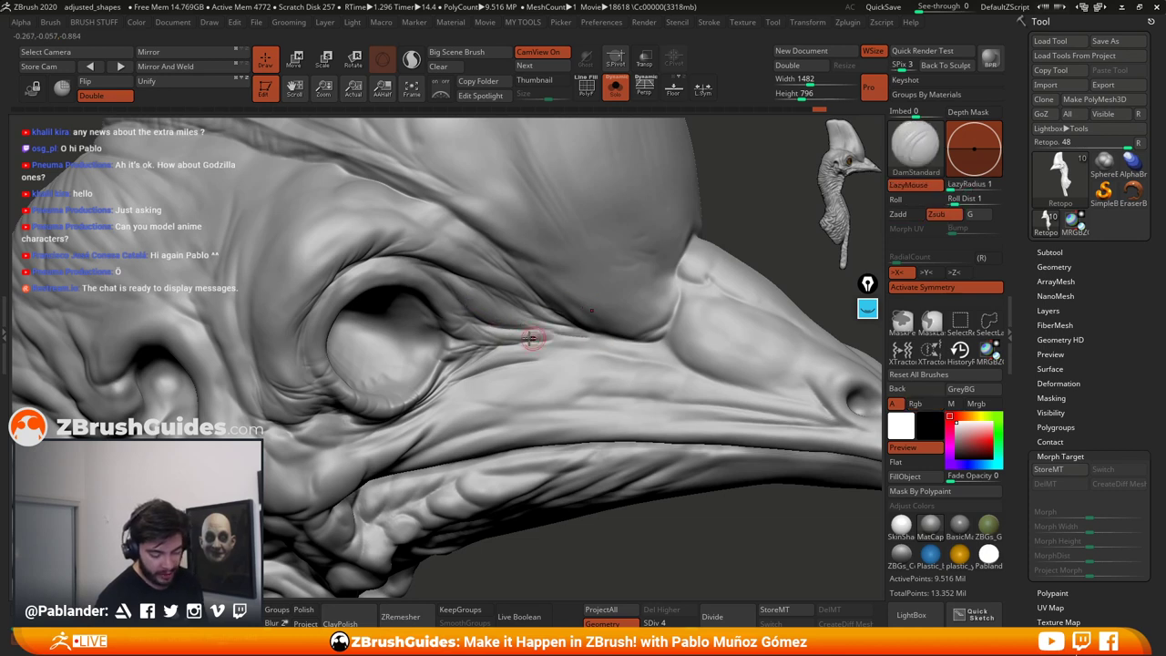
pyautogui.press('shift')
pyautogui.moveTo(517, 320)
pyautogui.keyDown('shift'); pyautogui.mouseDown()
pyautogui.moveTo(633, 350)
pyautogui.moveTo(544, 346)
pyautogui.moveTo(562, 351)
pyautogui.moveTo(621, 348)
pyautogui.mouseUp(); pyautogui.keyUp('shift')
pyautogui.moveTo(683, 324); pyautogui.dragTo(681, 338, button='right')
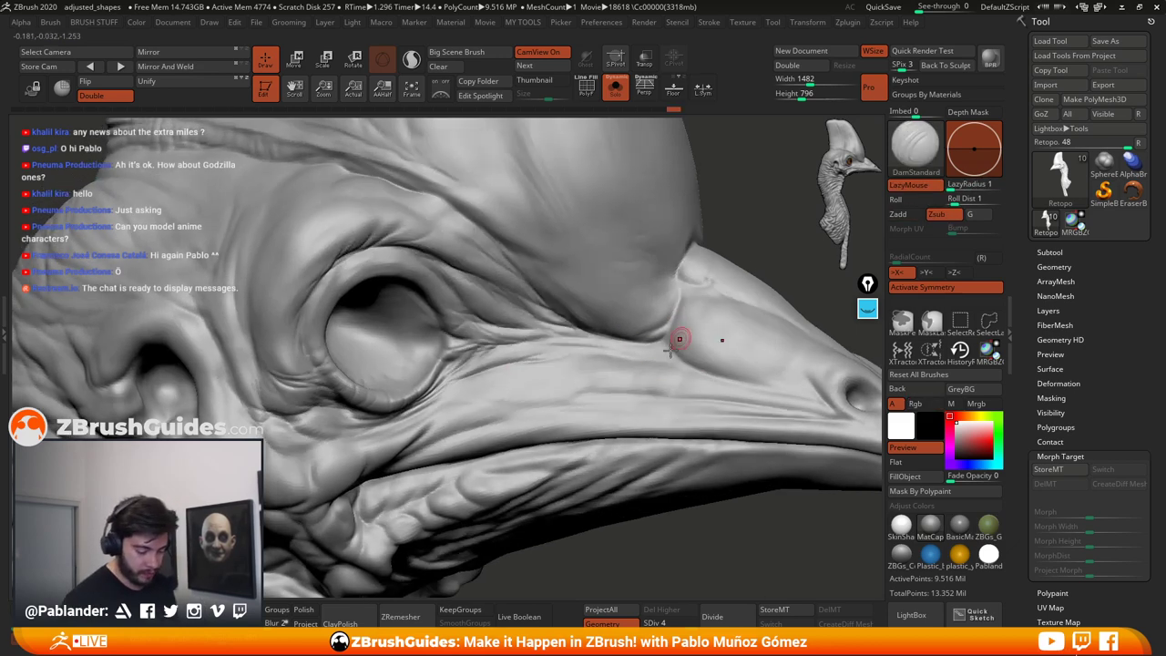
# Step: Carve and smooth the creases along the casque's lower edge and at its junction with the beak
pyautogui.moveTo(675, 302); pyautogui.dragTo(670, 329)
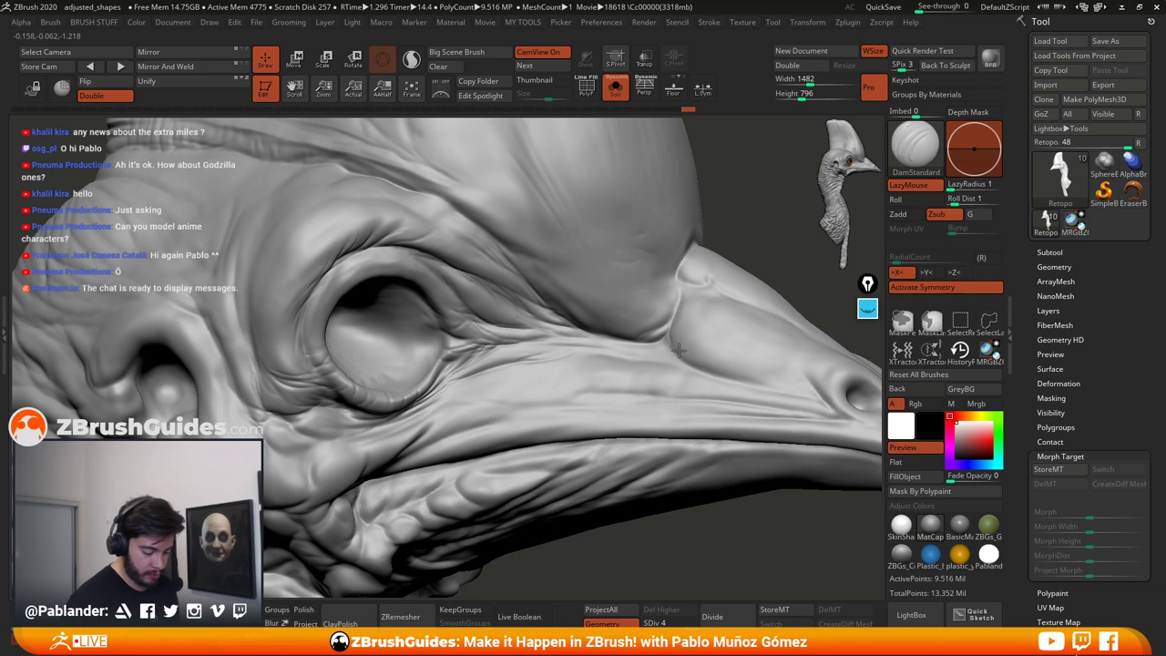
pyautogui.press('shift')
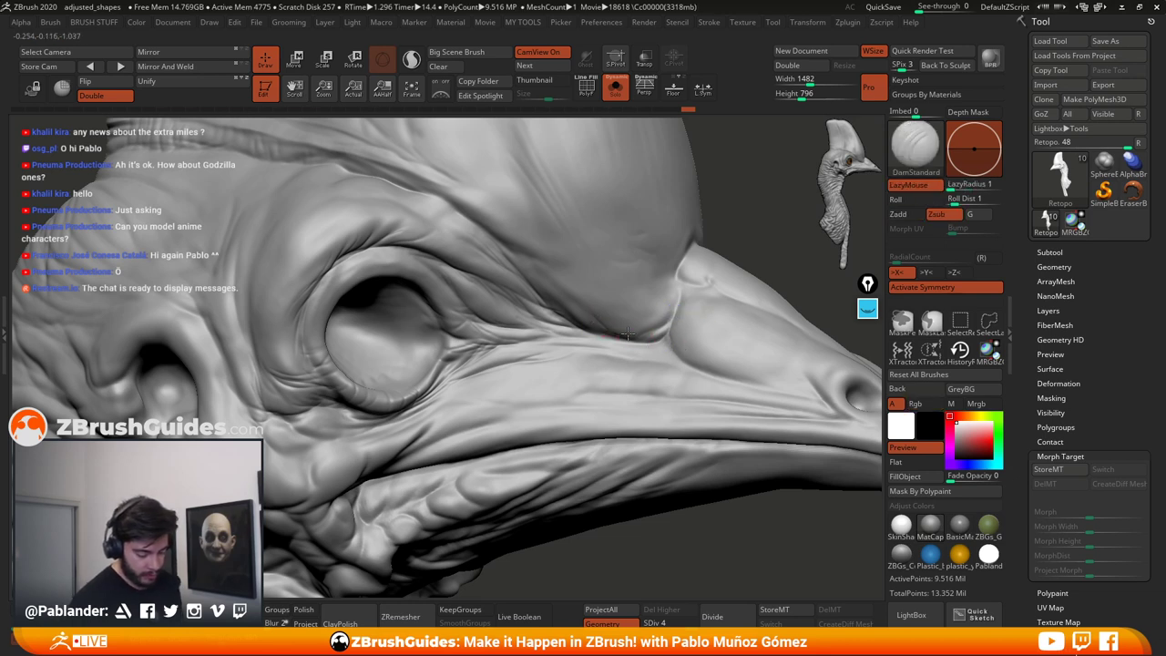
pyautogui.moveTo(601, 323); pyautogui.dragTo(628, 338)
pyautogui.press('shift')
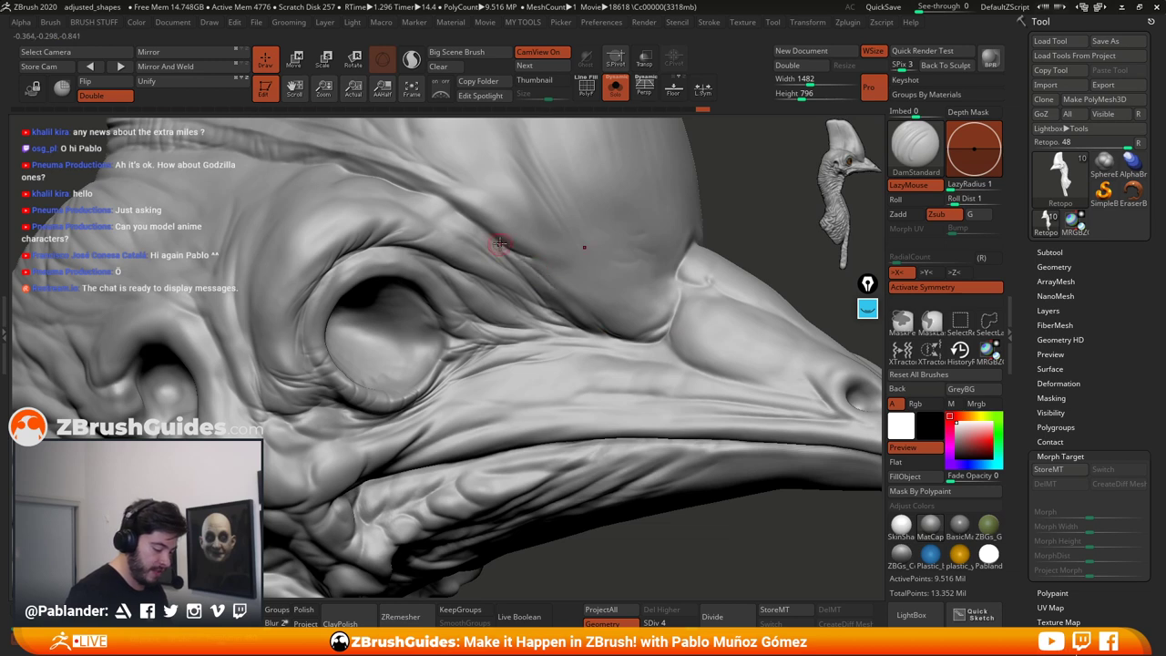
pyautogui.keyDown('shift'); pyautogui.moveTo(506, 251); pyautogui.dragTo(541, 266); pyautogui.keyUp('shift')
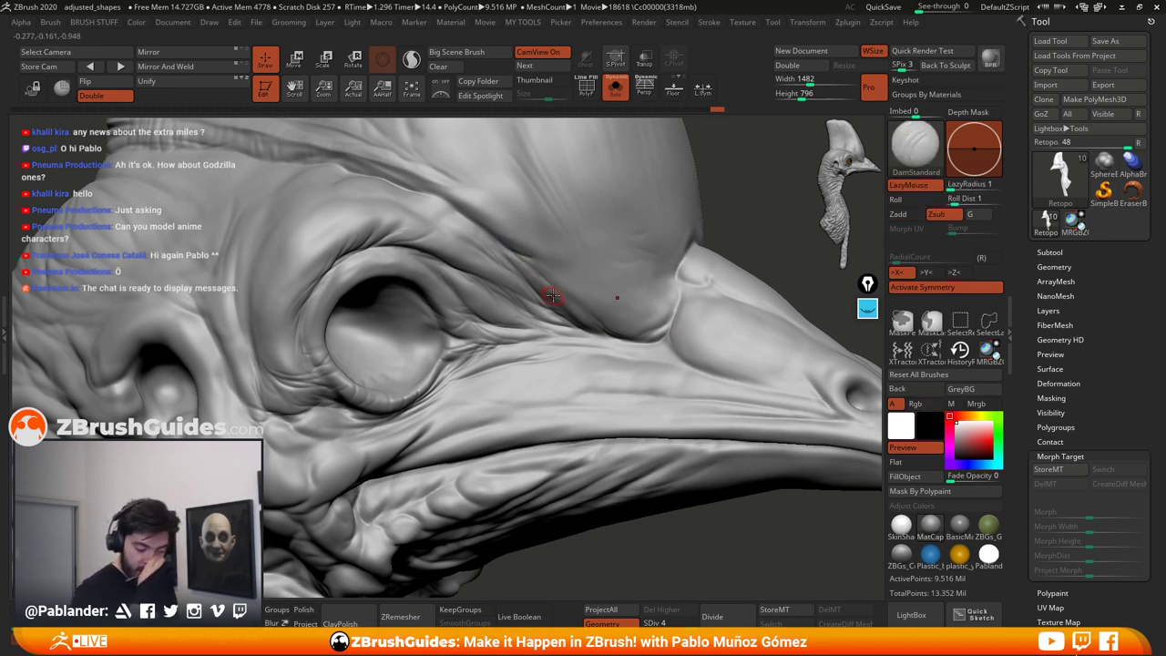
# Step: Soften the wrinkles above the upper eyelid and refine the curved skin folds behind the eye
pyautogui.keyDown('alt'); pyautogui.moveTo(527, 323); pyautogui.dragTo(584, 311, button='right'); pyautogui.keyUp('alt')
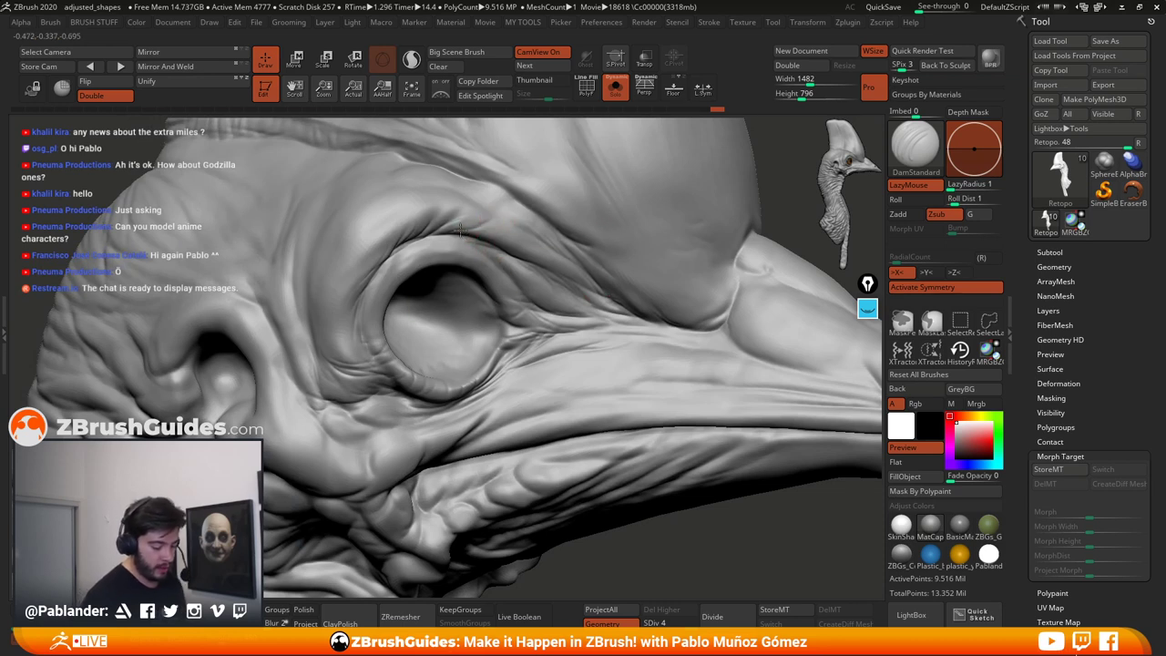
pyautogui.press('shift')
pyautogui.moveTo(477, 223)
pyautogui.keyDown('shift'); pyautogui.mouseDown()
pyautogui.moveTo(514, 236)
pyautogui.moveTo(496, 228)
pyautogui.mouseUp(); pyautogui.keyUp('shift')
pyautogui.moveTo(379, 241); pyautogui.dragTo(335, 292)
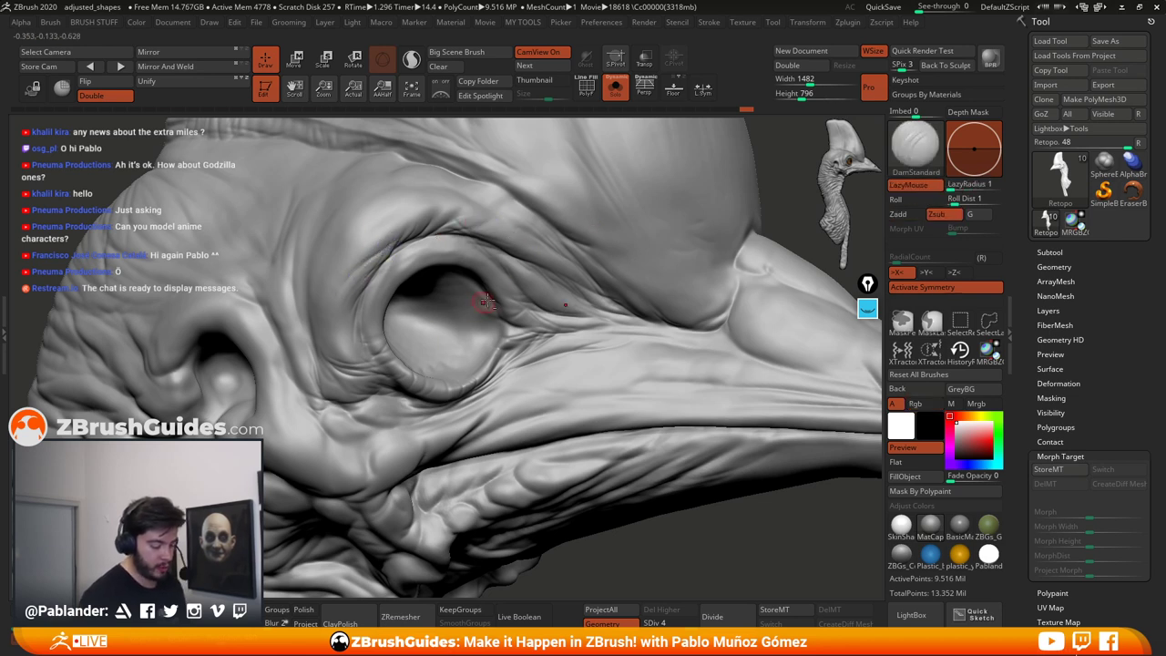
pyautogui.moveTo(483, 304); pyautogui.dragTo(494, 289, button='right')
pyautogui.moveTo(417, 301)
pyautogui.mouseDown()
pyautogui.moveTo(425, 330)
pyautogui.moveTo(418, 309)
pyautogui.moveTo(388, 329)
pyautogui.moveTo(409, 304)
pyautogui.moveTo(427, 334)
pyautogui.mouseUp()
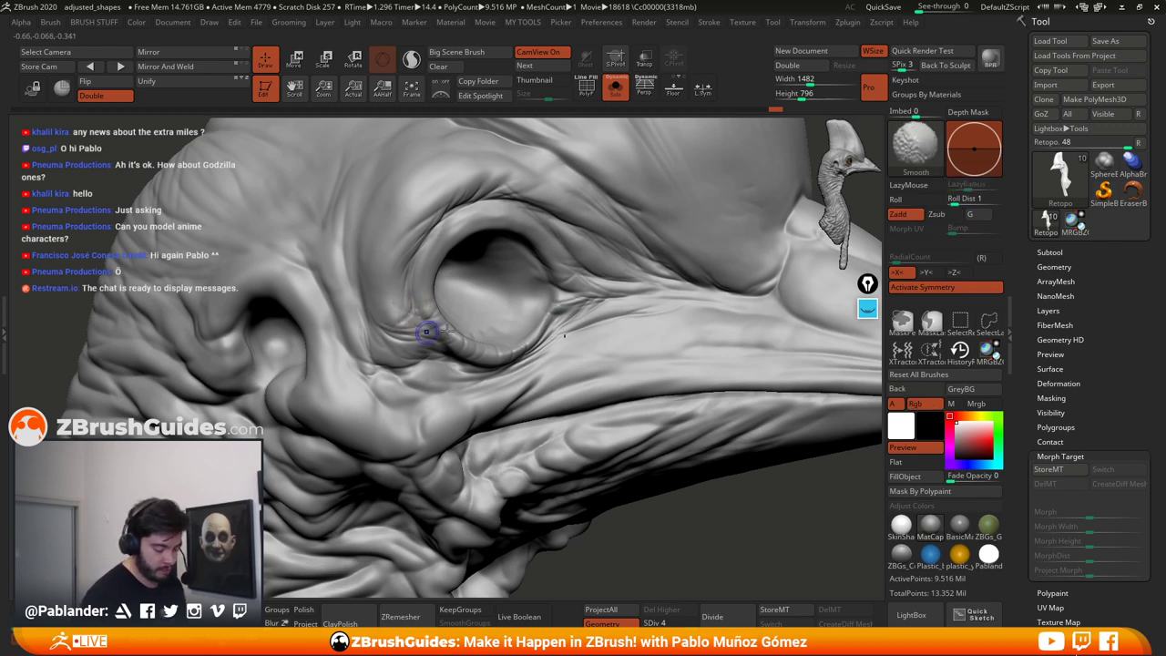
# Step: Carve fine wrinkles in the skin below the casque's front corner, toward the cheek, and soften them
pyautogui.moveTo(559, 391)
pyautogui.mouseDown(button='right')
pyautogui.moveTo(562, 337)
pyautogui.moveTo(654, 275)
pyautogui.moveTo(632, 320)
pyautogui.mouseUp(button='right')
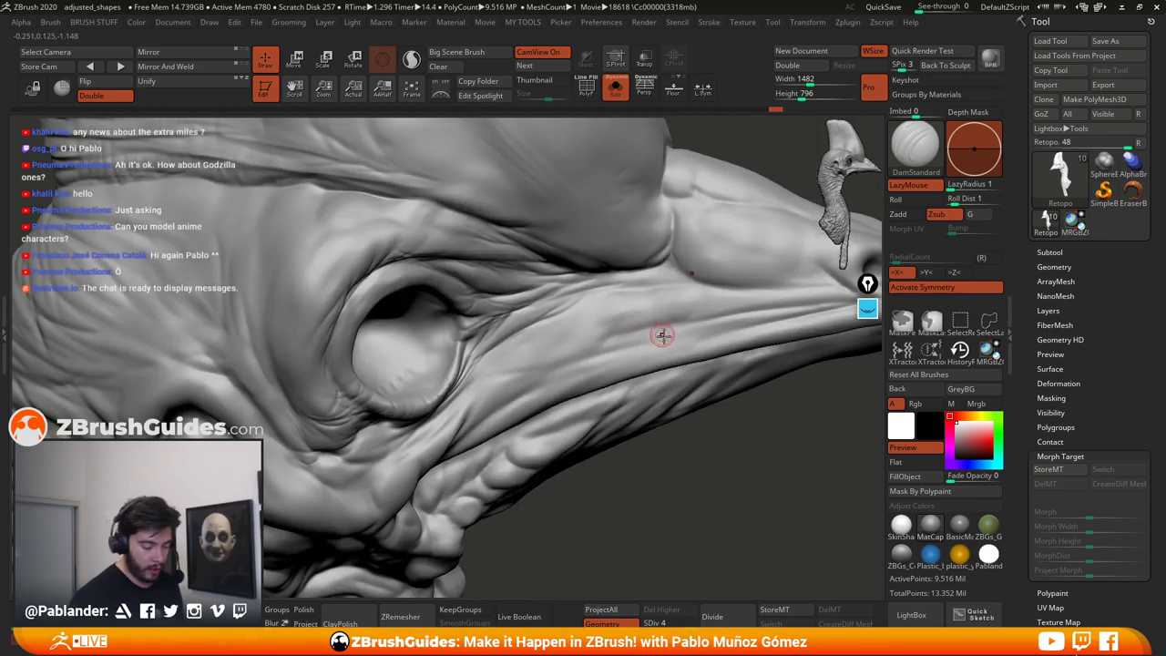
pyautogui.moveTo(689, 296); pyautogui.dragTo(661, 307, button='right')
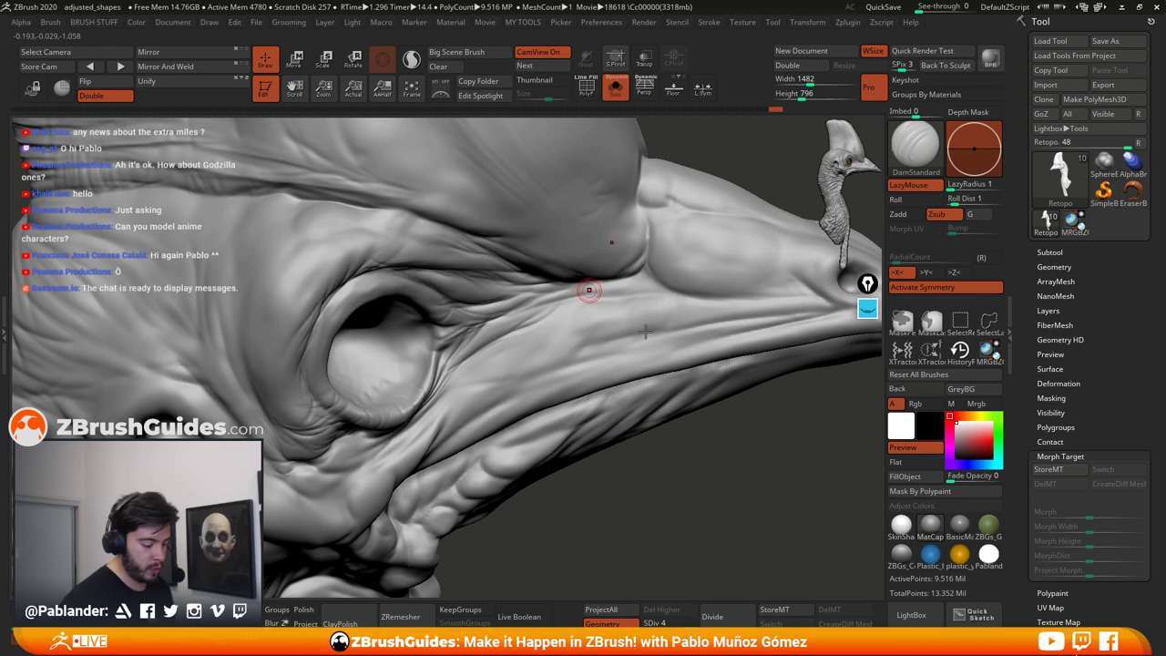
pyautogui.moveTo(631, 293); pyautogui.dragTo(561, 304)
pyautogui.moveTo(636, 285)
pyautogui.keyDown('shift'); pyautogui.mouseDown()
pyautogui.moveTo(659, 284)
pyautogui.moveTo(650, 275)
pyautogui.mouseUp(); pyautogui.keyUp('shift')
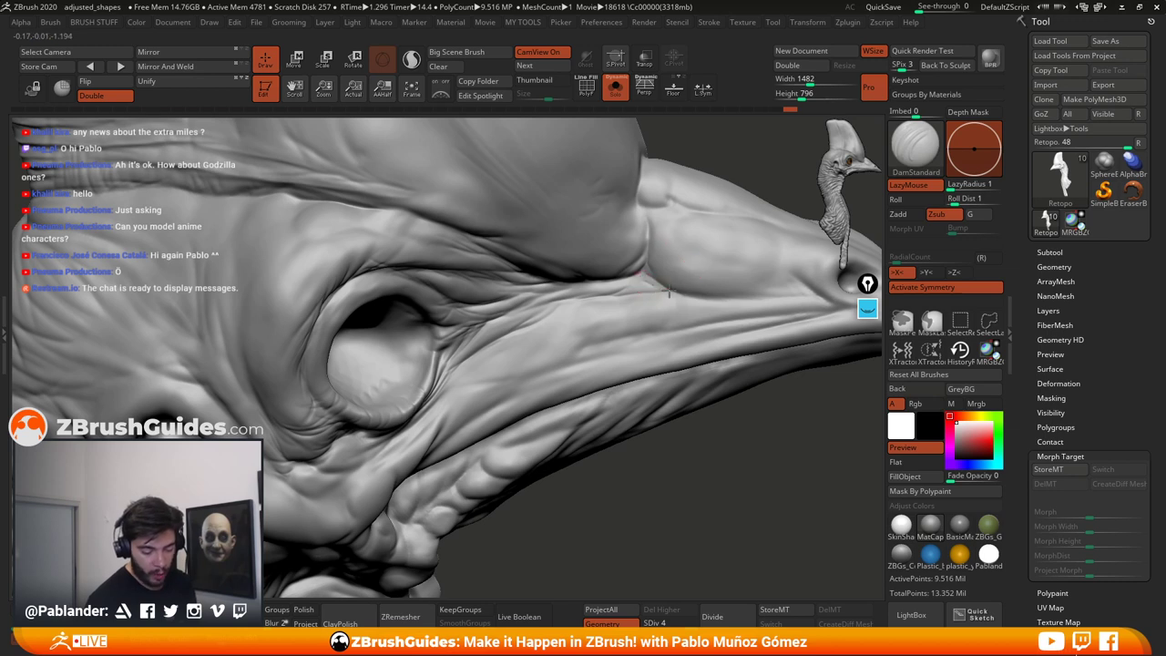
pyautogui.moveTo(637, 281)
pyautogui.mouseDown()
pyautogui.moveTo(715, 295)
pyautogui.moveTo(583, 345)
pyautogui.mouseUp()
pyautogui.keyDown('shift'); pyautogui.moveTo(698, 313); pyautogui.dragTo(598, 331); pyautogui.keyUp('shift')
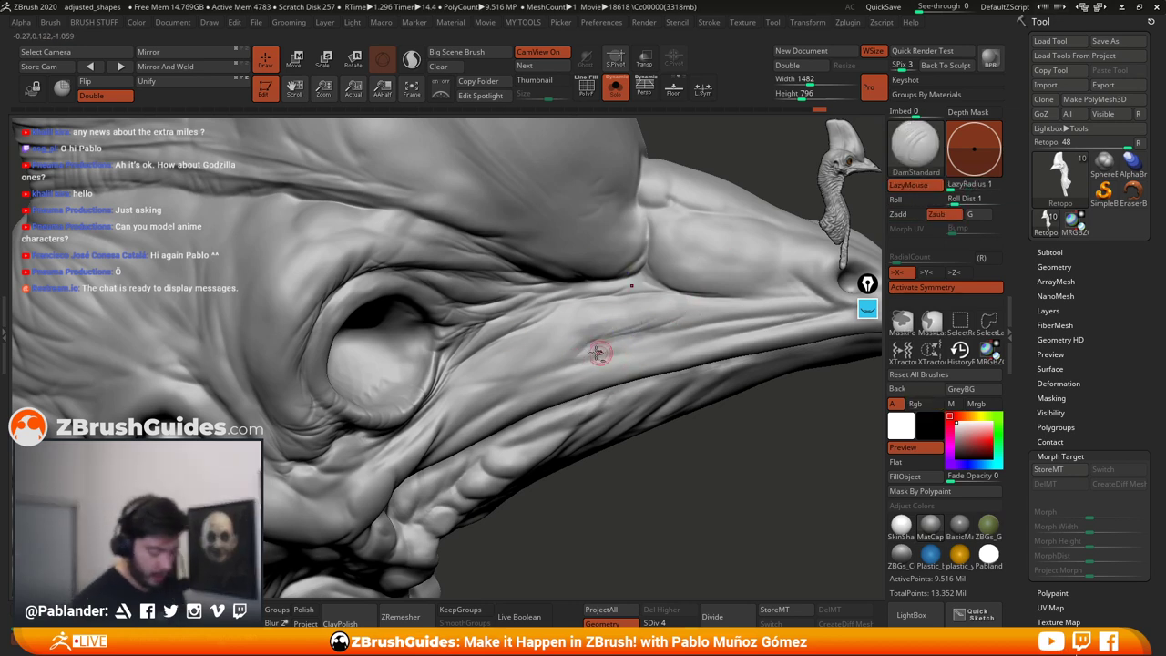
pyautogui.moveTo(587, 354); pyautogui.dragTo(610, 314, button='right')
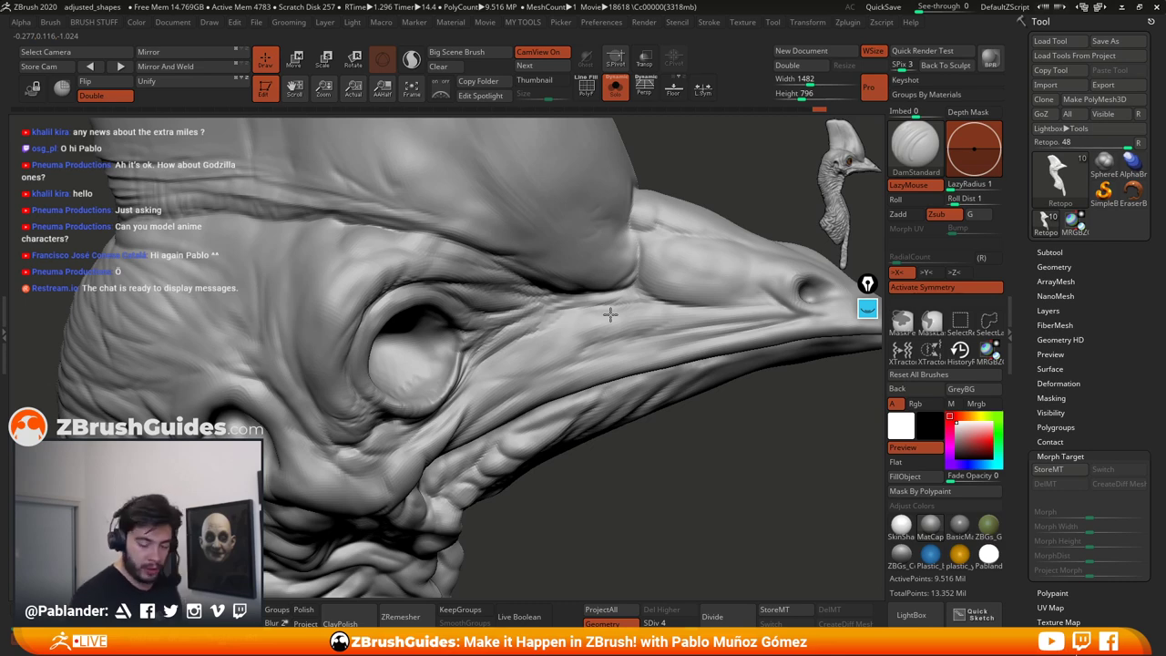
pyautogui.moveTo(611, 314)
pyautogui.keyDown('ctrl'); pyautogui.mouseDown(button='right')
pyautogui.moveTo(616, 364)
pyautogui.moveTo(604, 294)
pyautogui.mouseUp(button='right'); pyautogui.keyUp('ctrl')
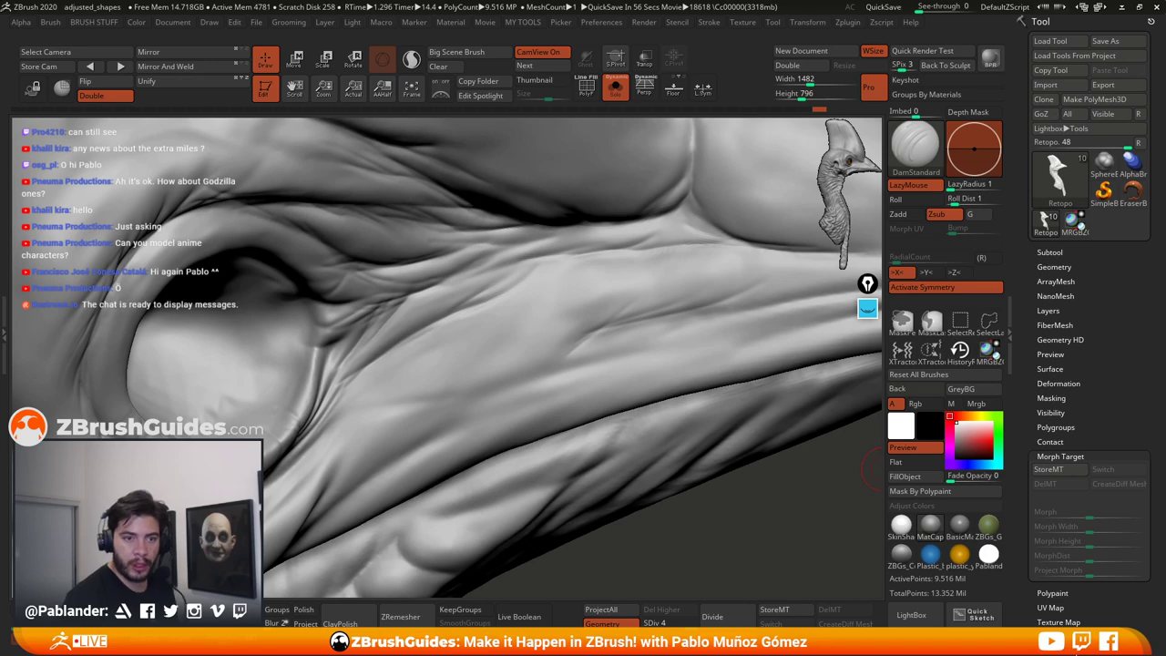
pyautogui.moveTo(747, 548); pyautogui.dragTo(718, 484)
pyautogui.moveTo(718, 483)
pyautogui.mouseDown(button='right')
pyautogui.moveTo(738, 520)
pyautogui.moveTo(746, 487)
pyautogui.moveTo(865, 435)
pyautogui.mouseUp(button='right')
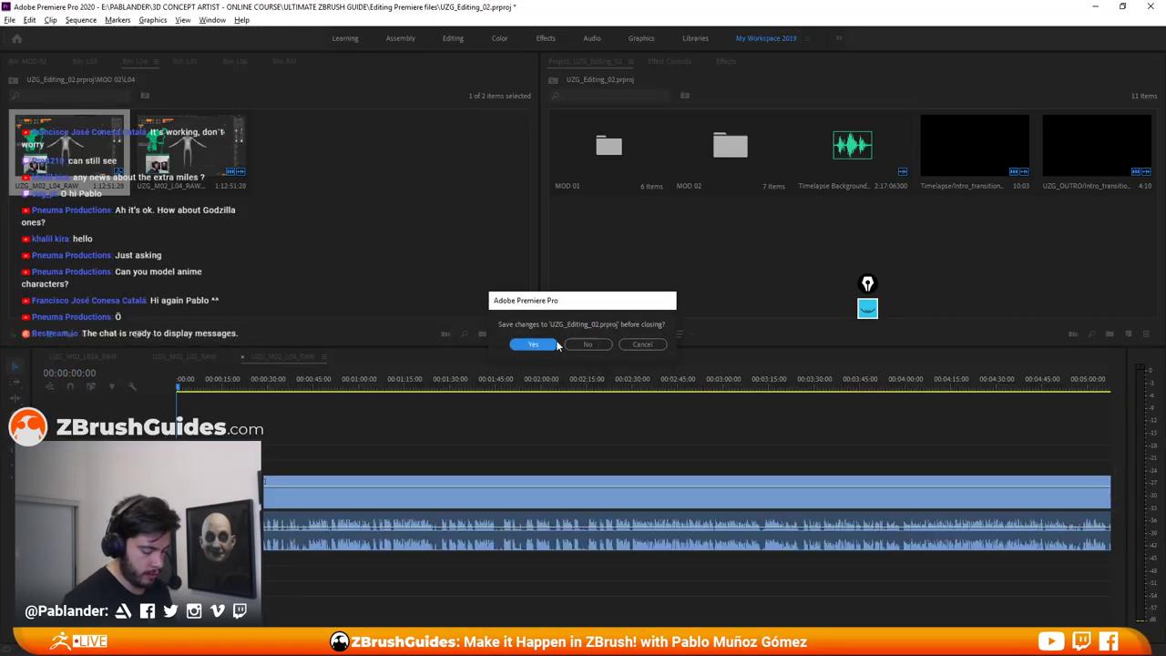
# Step: Close Premiere Pro saving UZG_Editing_02.prproj, and quit Photoshop without saving "creature test render.png"
pyautogui.click(554, 344)
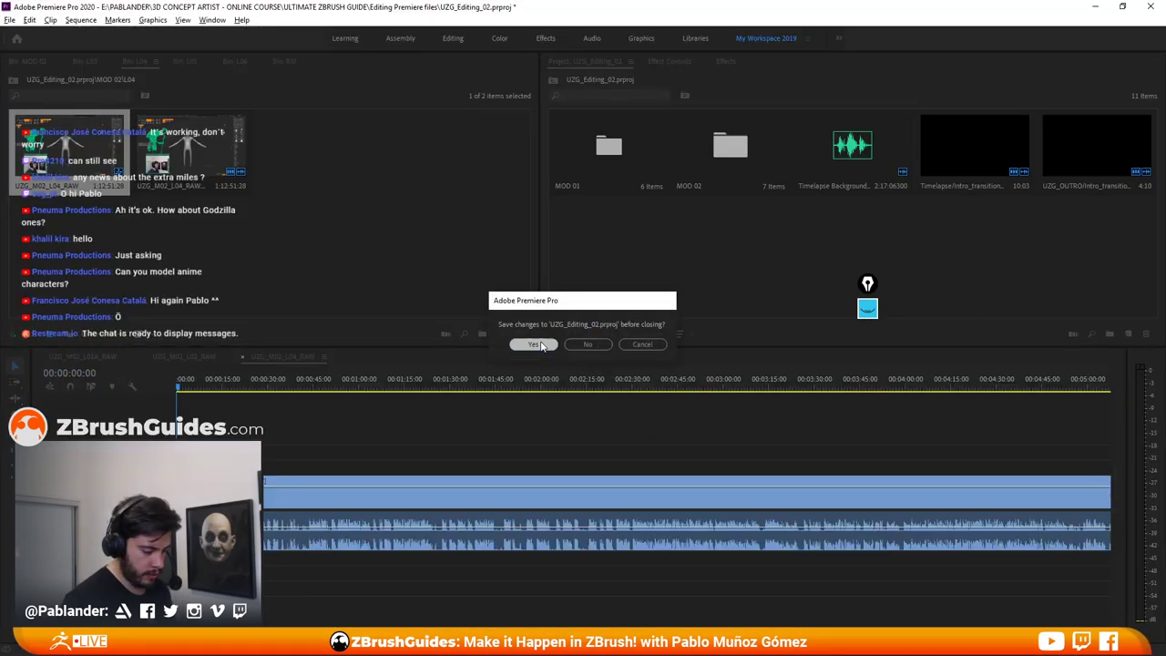
pyautogui.click(1095, 6)
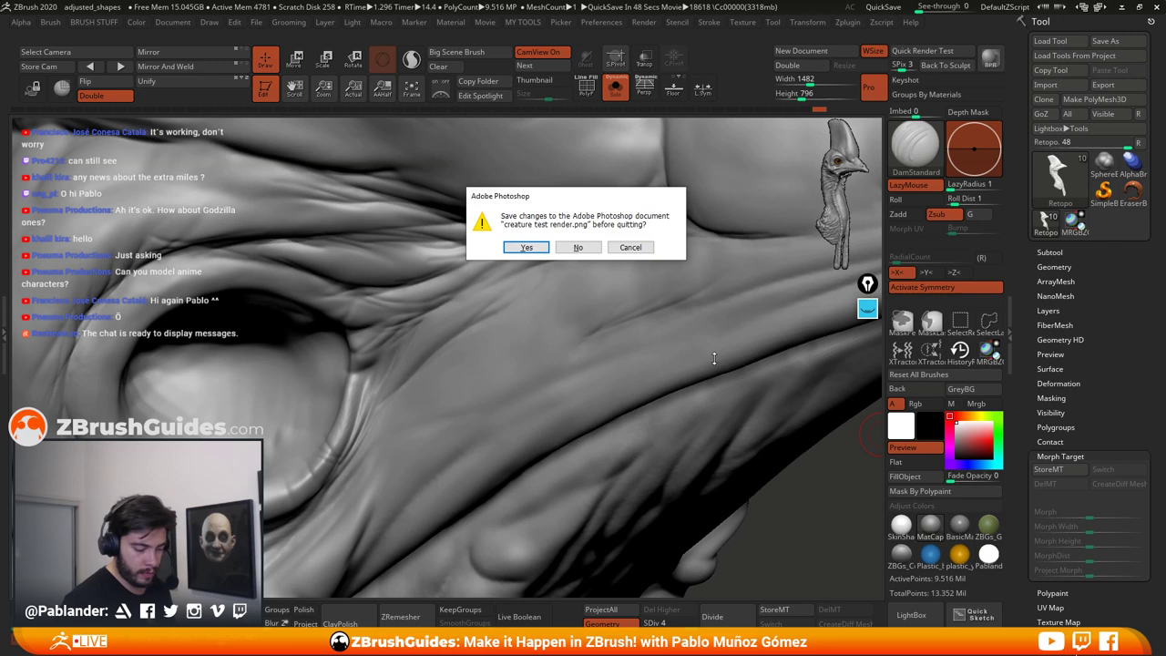
pyautogui.click(579, 249)
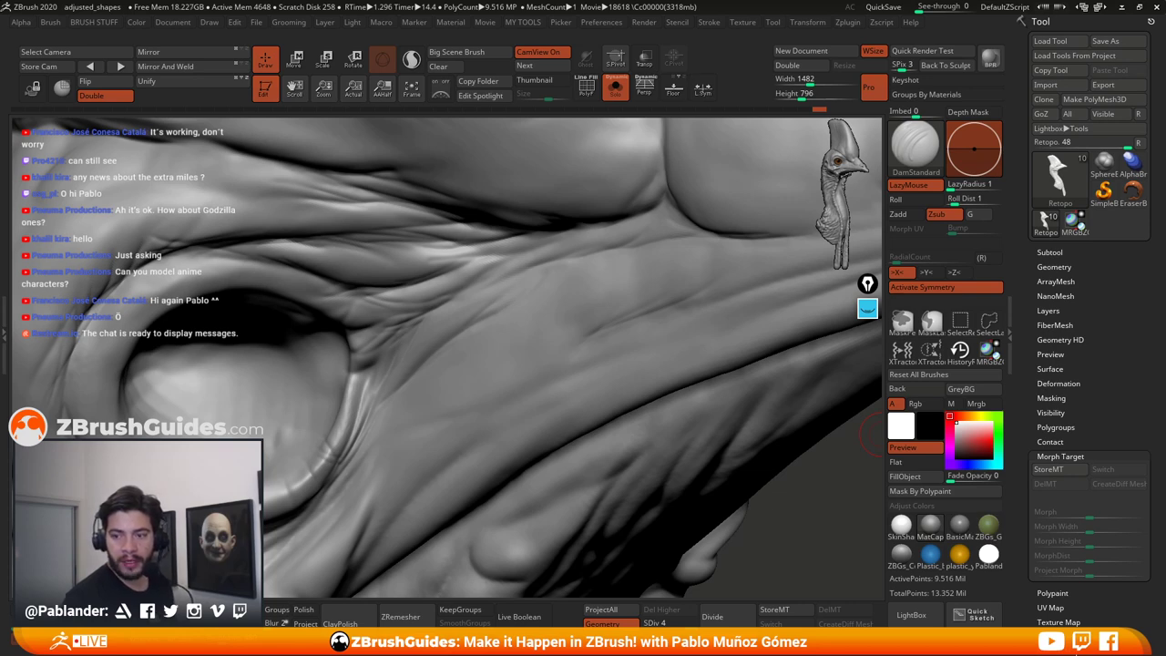
pyautogui.press('super+d')
pyautogui.press('super+d')
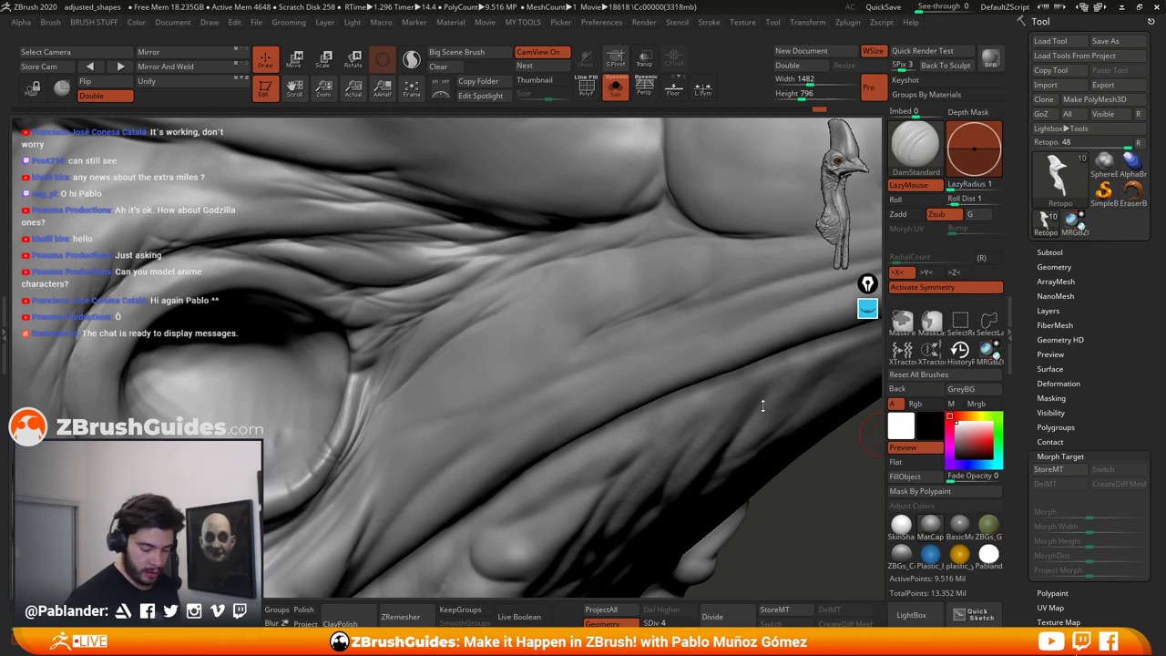
pyautogui.keyDown('ctrl'); pyautogui.moveTo(763, 406); pyautogui.dragTo(802, 501, button='right'); pyautogui.keyUp('ctrl')
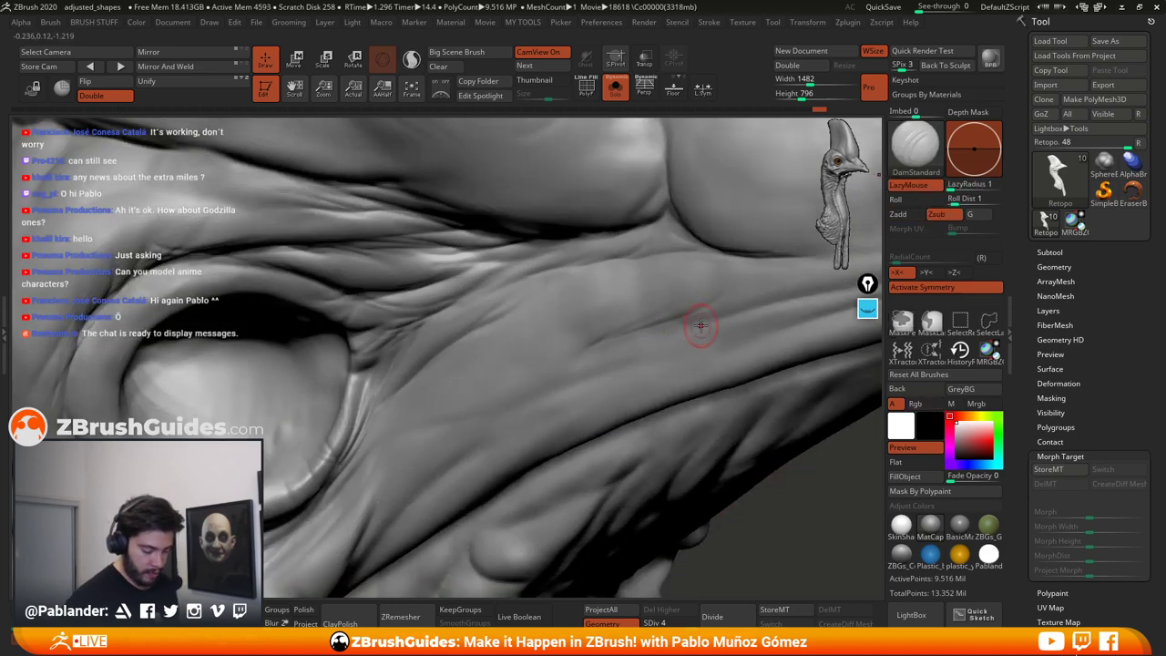
pyautogui.moveTo(698, 323)
pyautogui.mouseDown()
pyautogui.moveTo(604, 369)
pyautogui.moveTo(630, 366)
pyautogui.moveTo(552, 370)
pyautogui.mouseUp()
pyautogui.hotkey('ctrl', 'z')
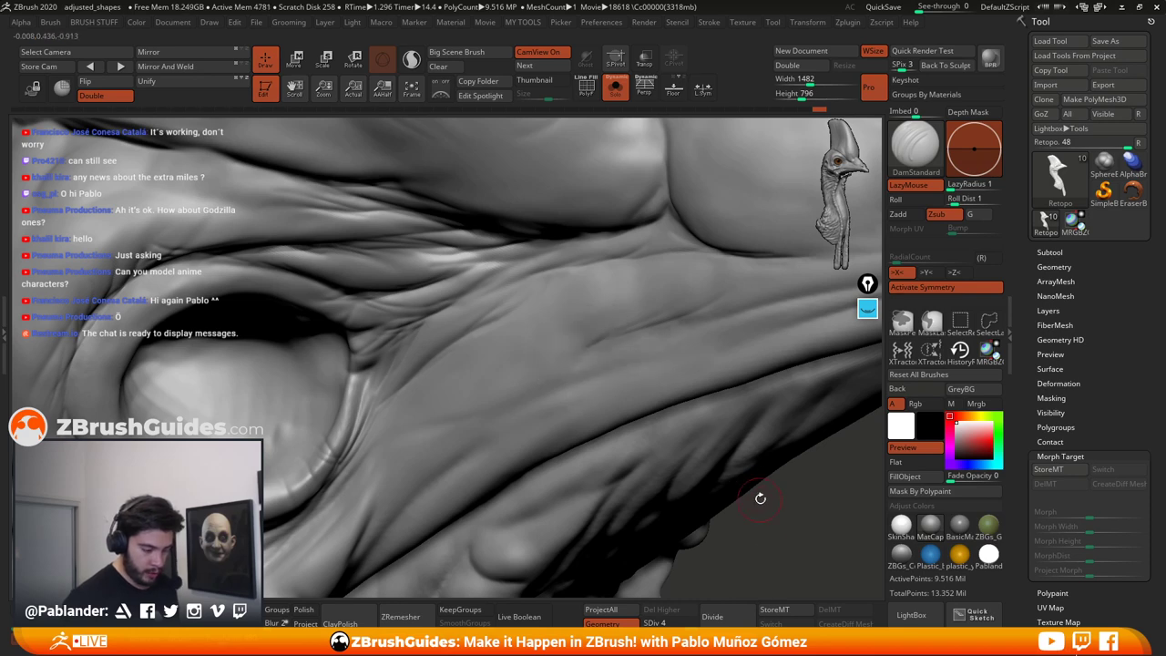
pyautogui.moveTo(762, 497)
pyautogui.mouseDown()
pyautogui.moveTo(790, 529)
pyautogui.moveTo(763, 495)
pyautogui.moveTo(727, 376)
pyautogui.moveTo(758, 451)
pyautogui.mouseUp()
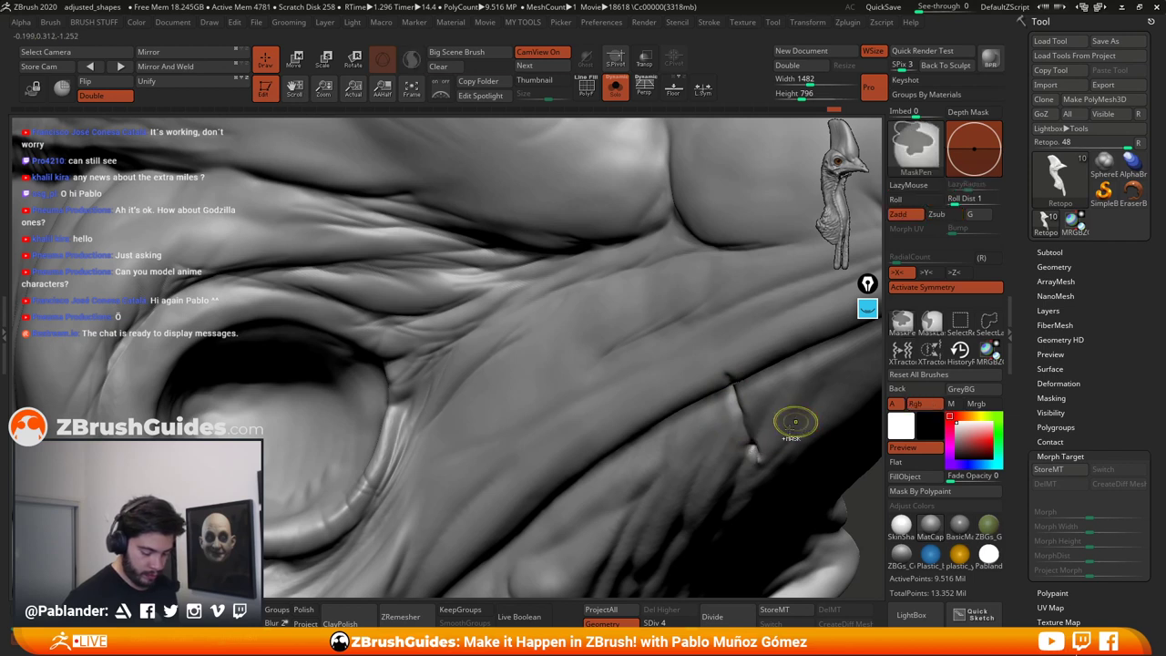
pyautogui.hotkey('ctrl', 'z')
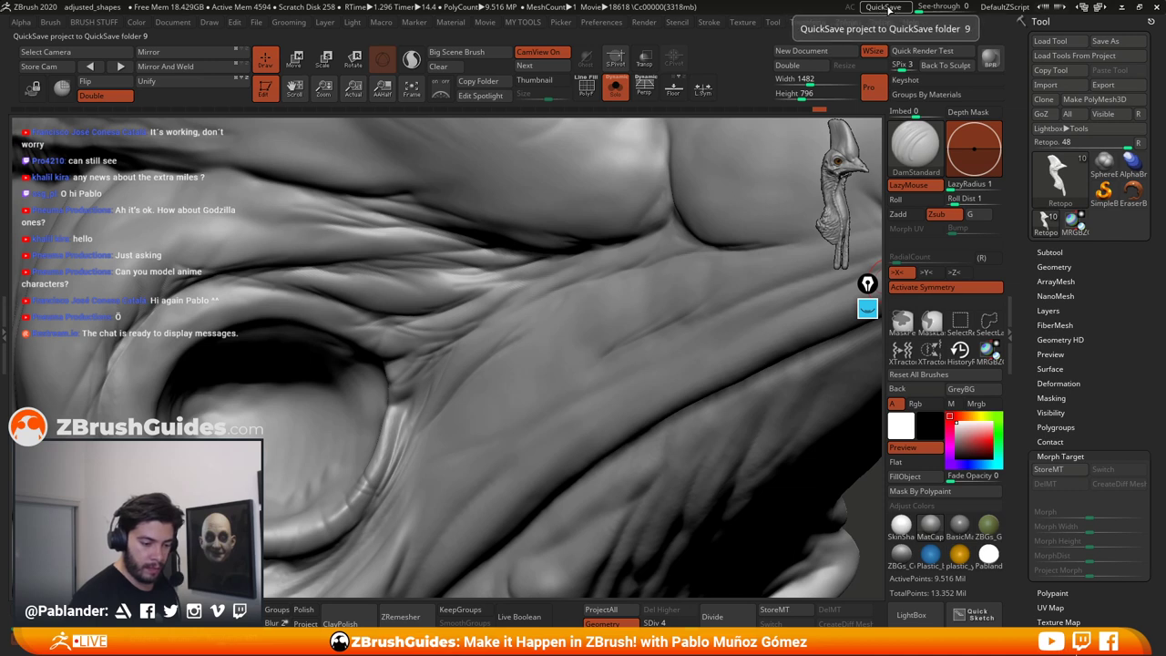
# Step: QuickSave the project and save the cassowary model as a ZTool file
pyautogui.click(883, 7)
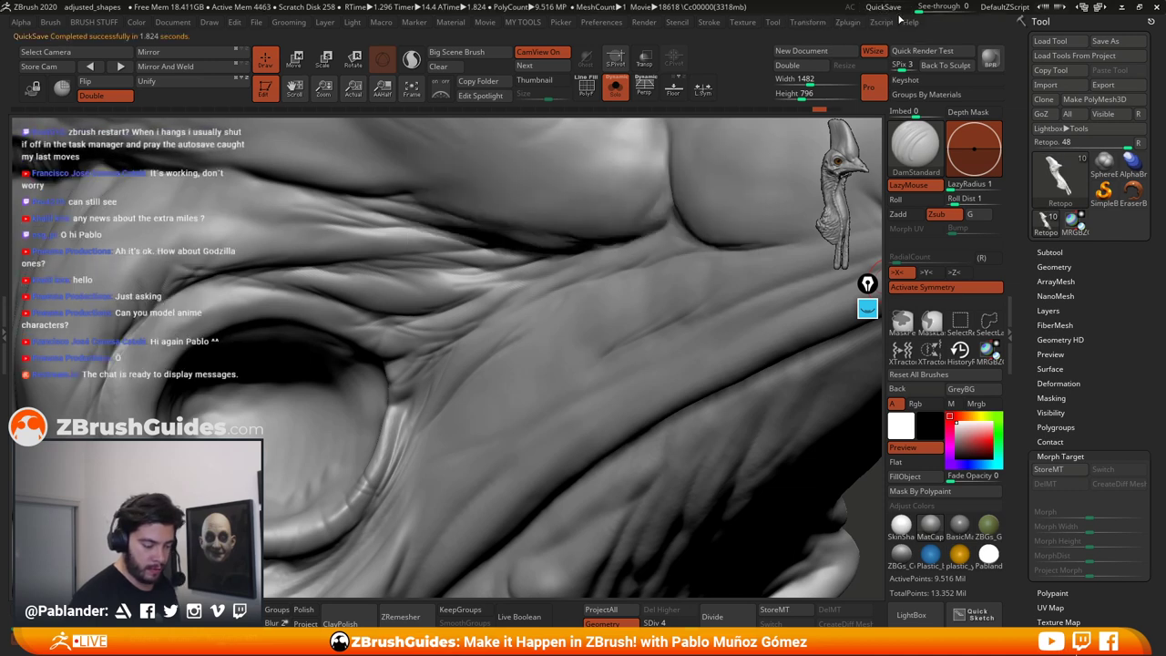
pyautogui.click(1132, 43)
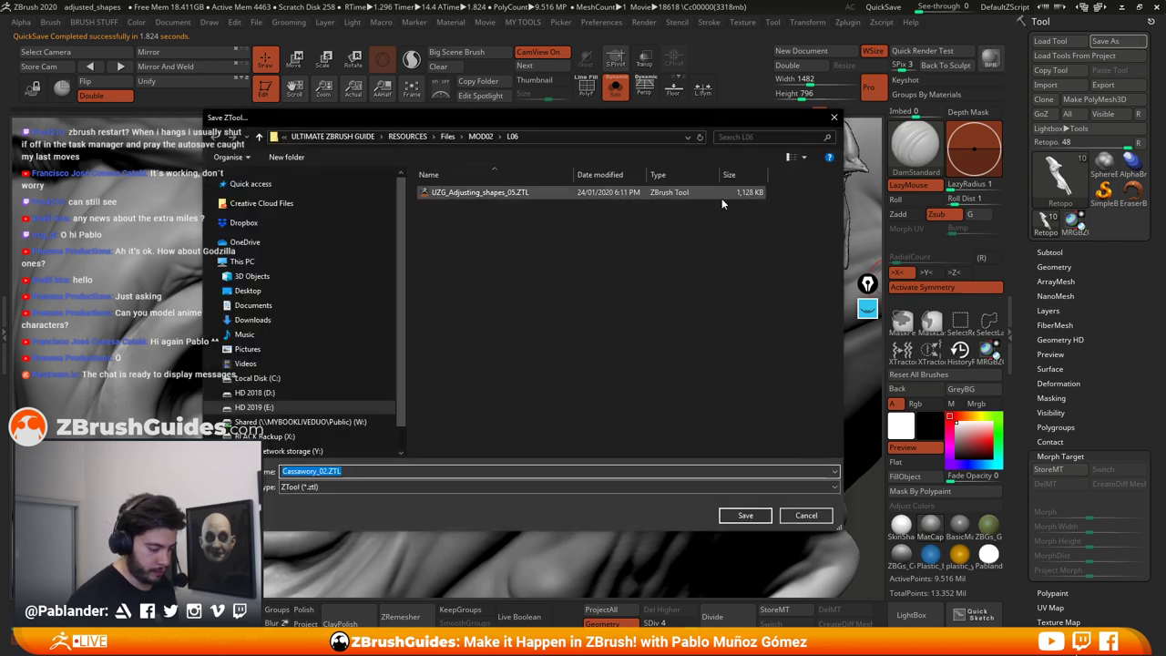
pyautogui.moveTo(557, 119); pyautogui.dragTo(1165, 116)
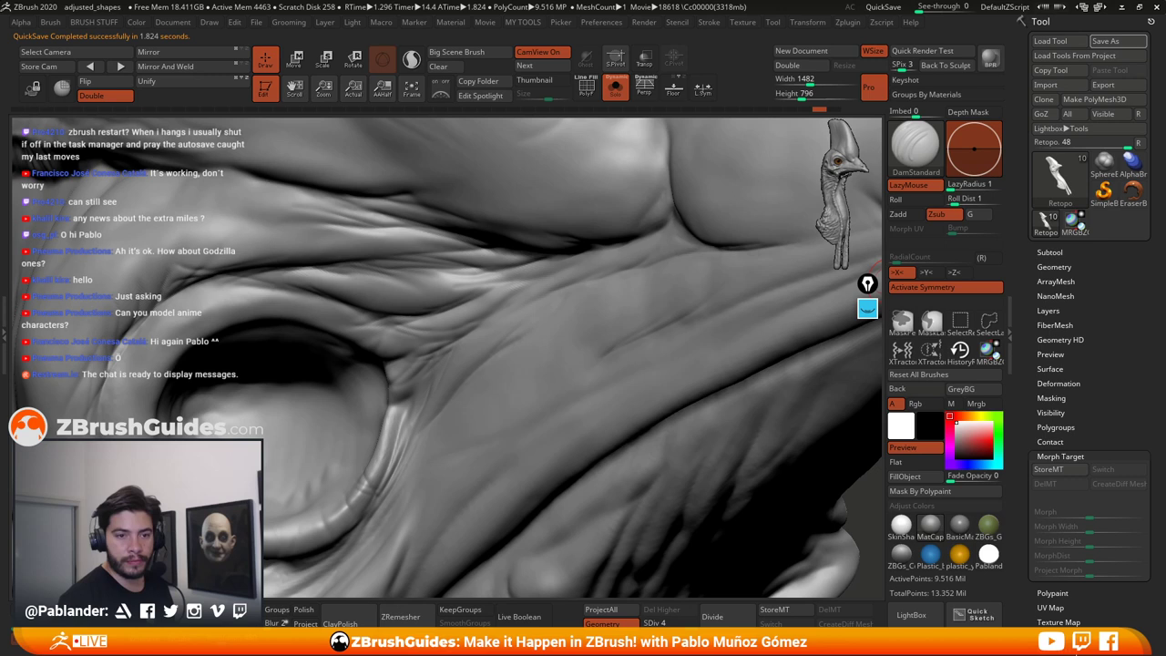
pyautogui.hotkey('ctrl', 'n')
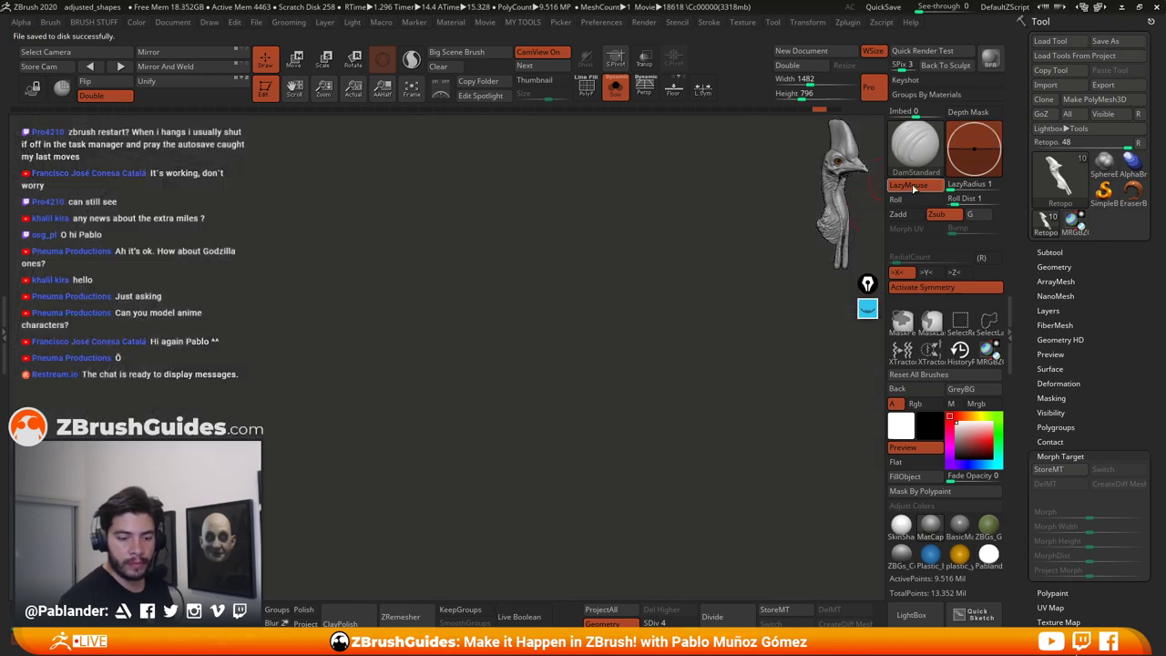
pyautogui.click(1156, 8)
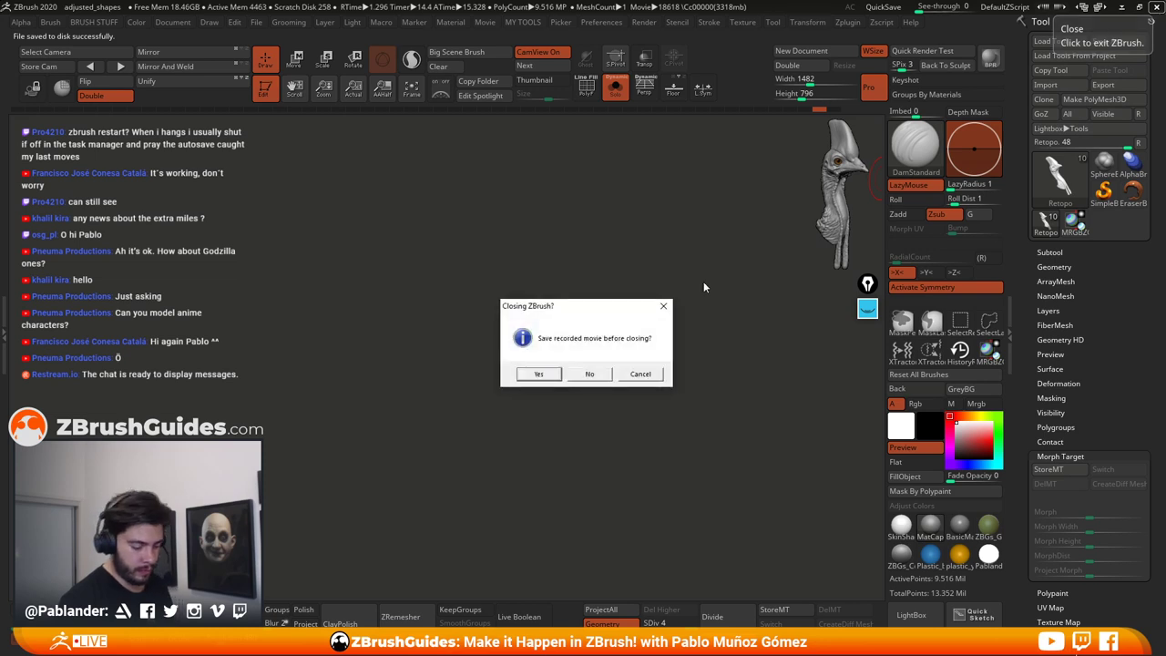
pyautogui.click(641, 374)
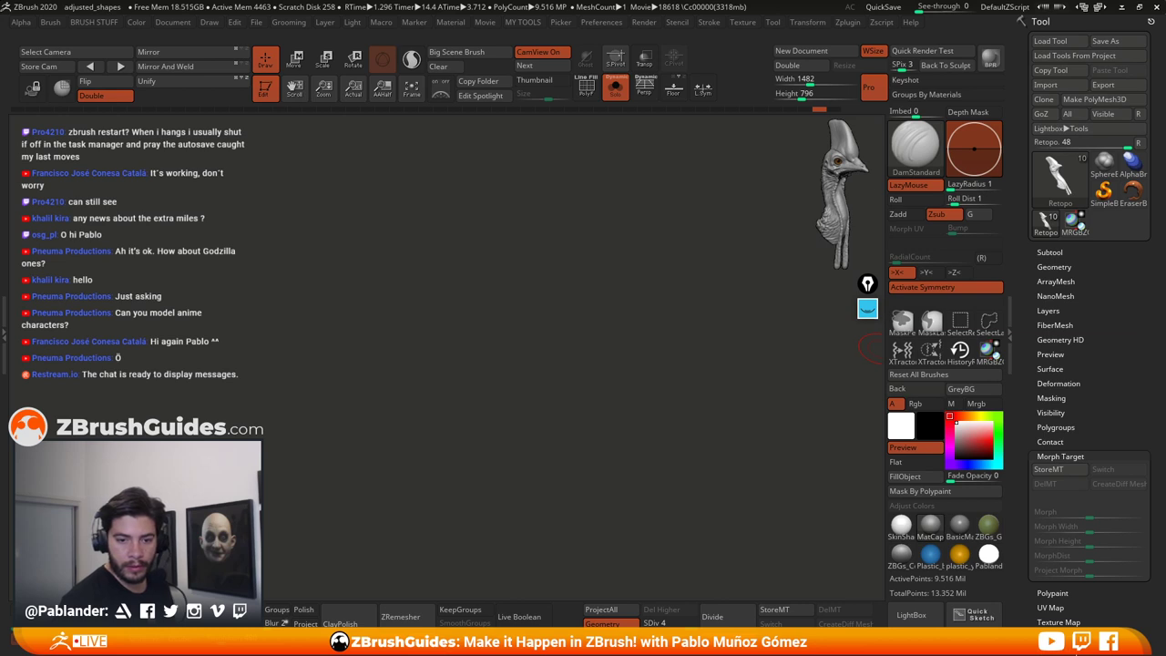
pyautogui.press('super+d')
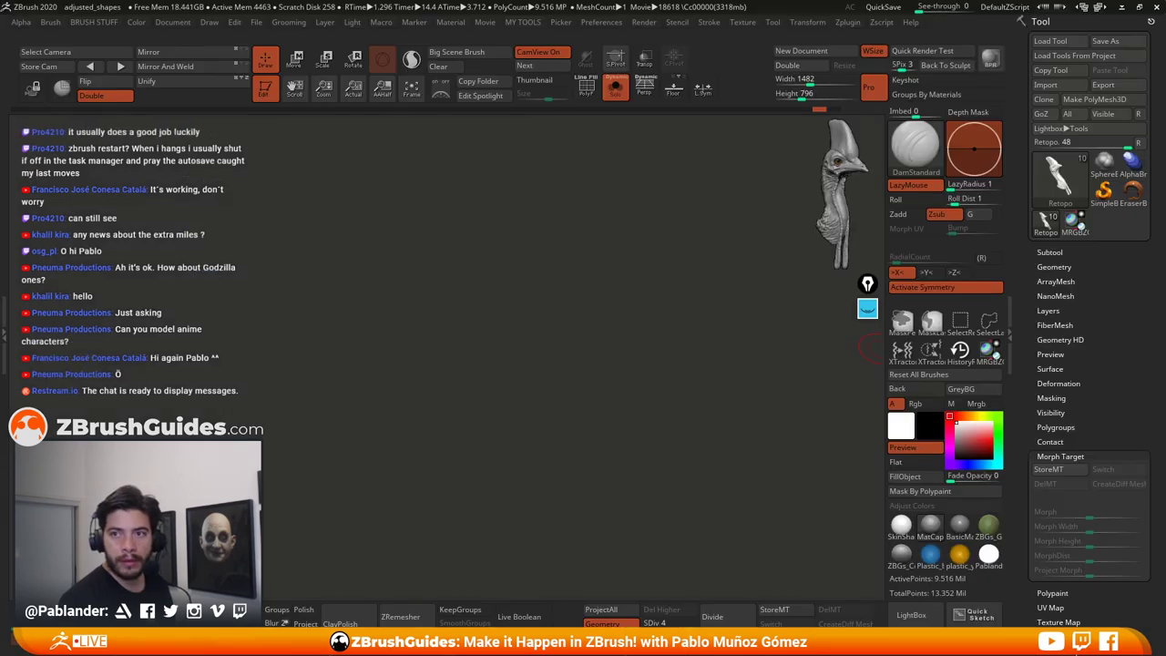
pyautogui.moveTo(910, 637); pyautogui.dragTo(692, 1)
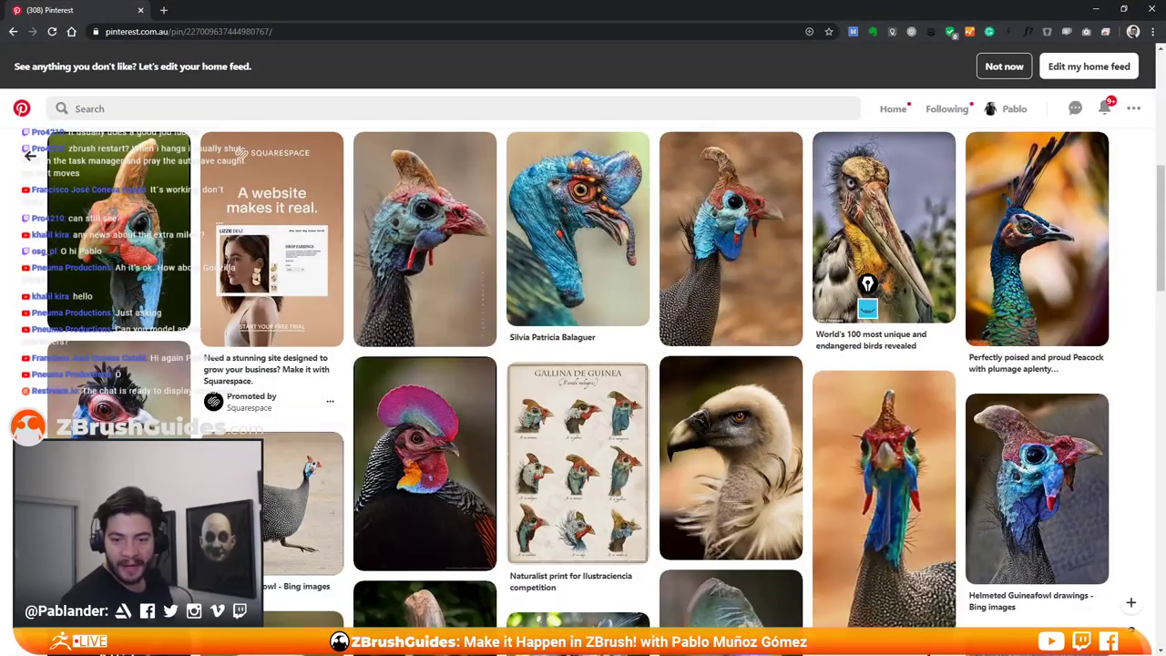
pyautogui.hotkey('alt', 'Tab')
# Step: Close the program without saving the recorded movie or the project changes, and return to a fresh session
pyautogui.click(1154, 8)
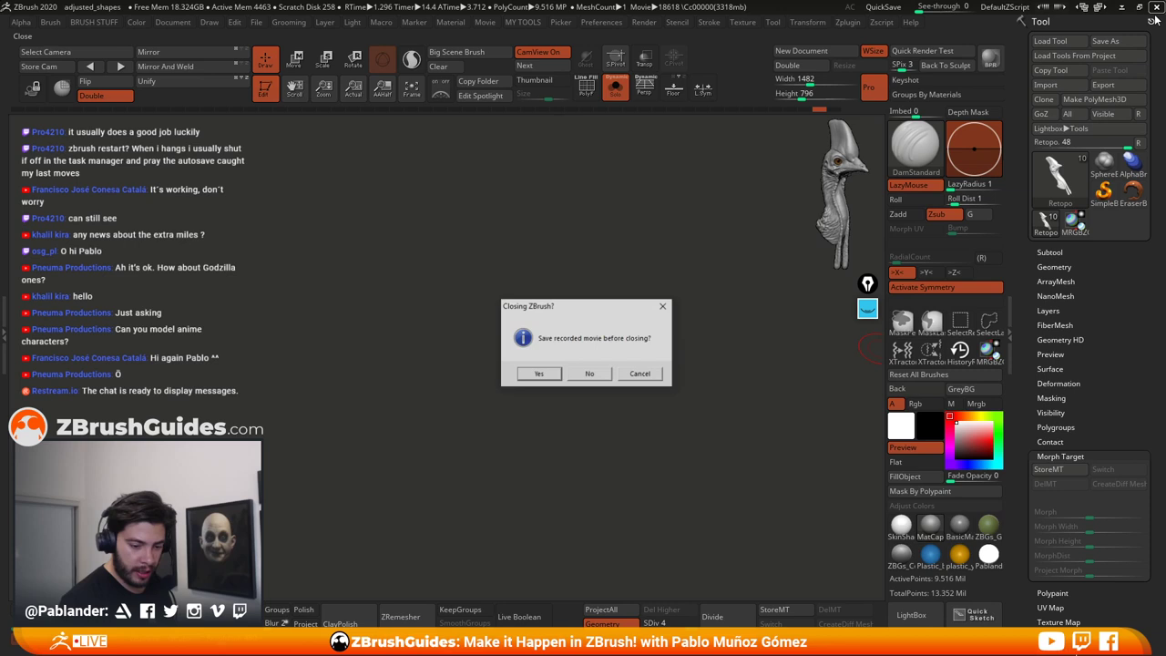
pyautogui.click(587, 381)
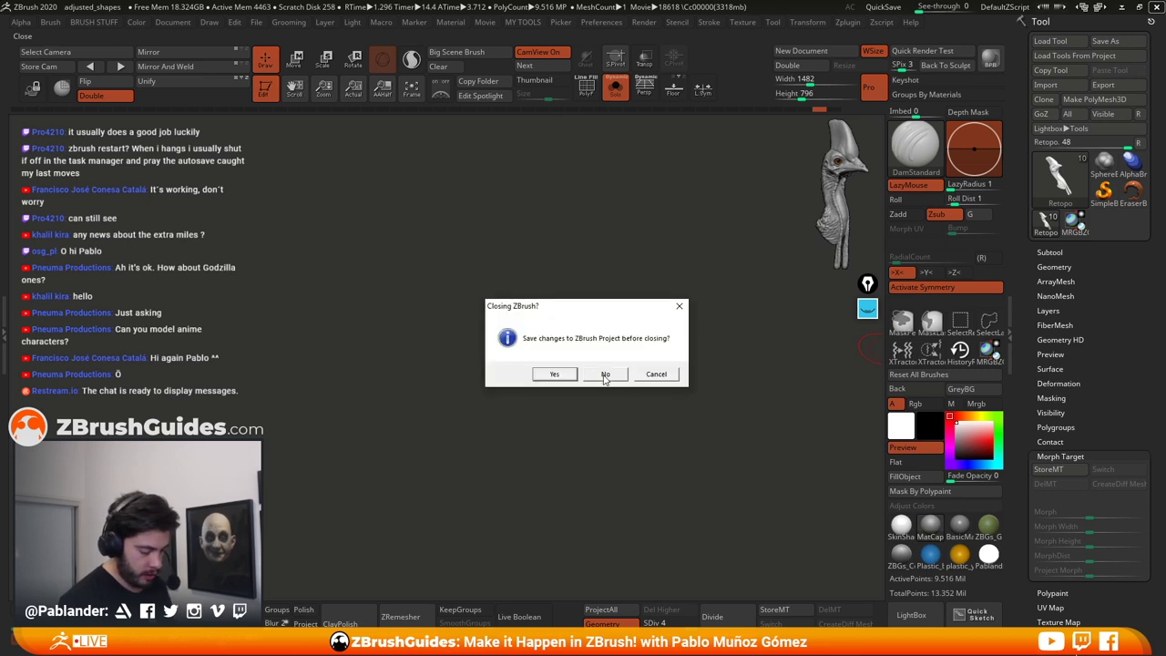
pyautogui.click(604, 377)
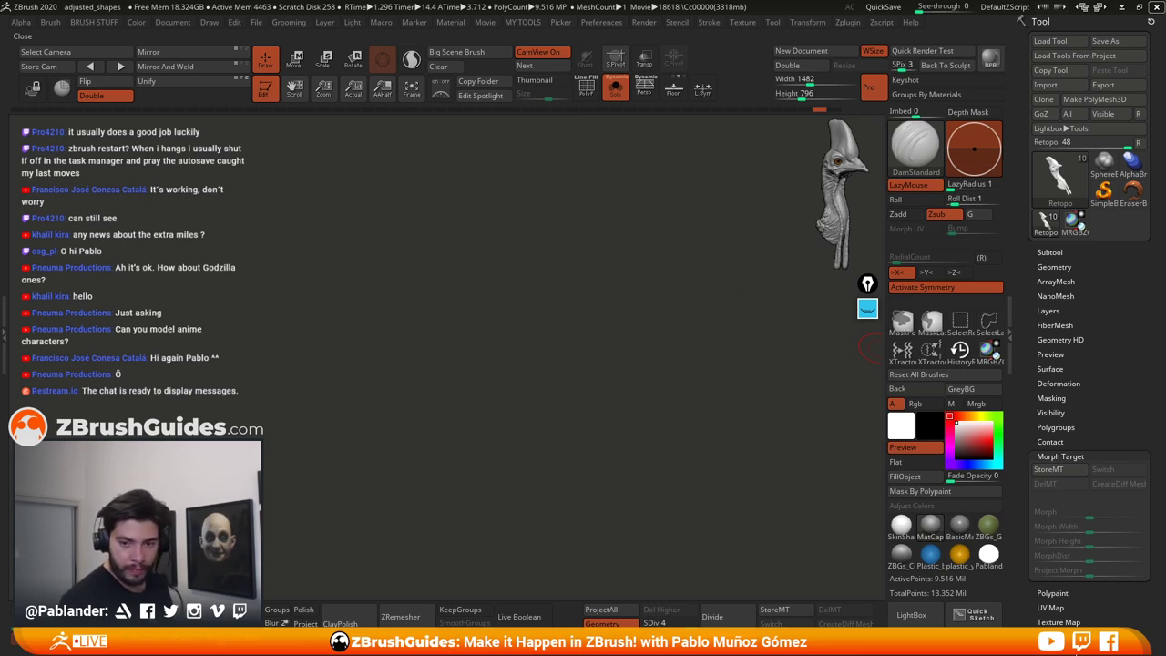
pyautogui.hotkey('alt', 'Tab')
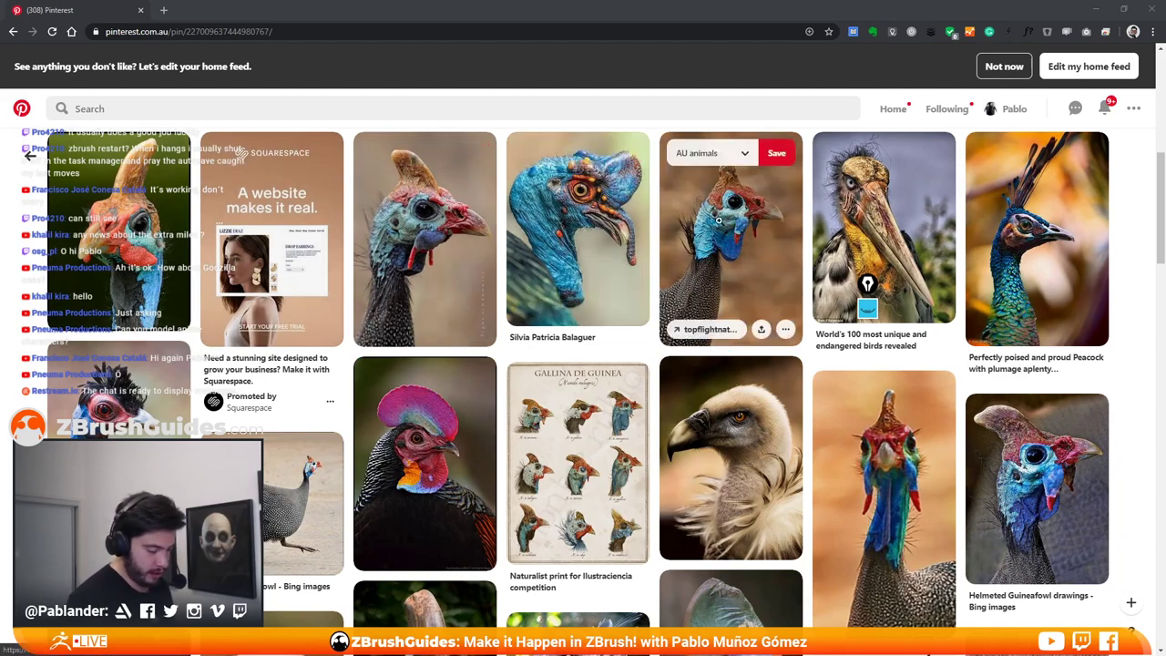
pyautogui.hotkey('alt', 'Tab')
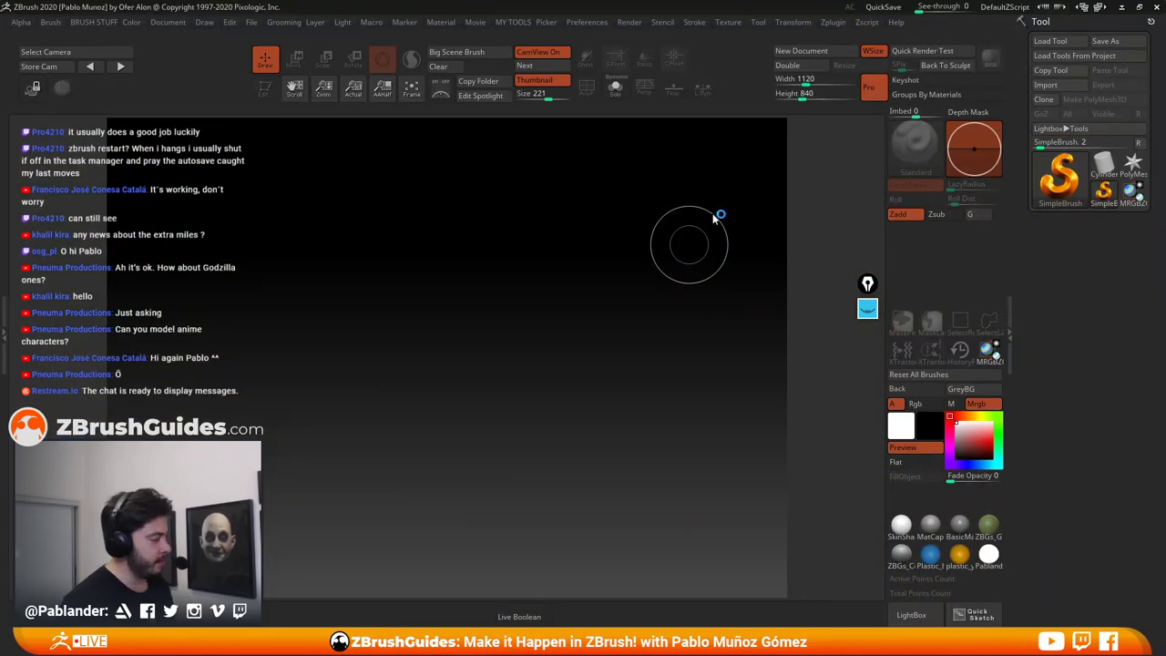
# Step: Dismiss the ZBrush home page and reopen the saved cassowary head project
pyautogui.hotkey('alt', 'Tab')
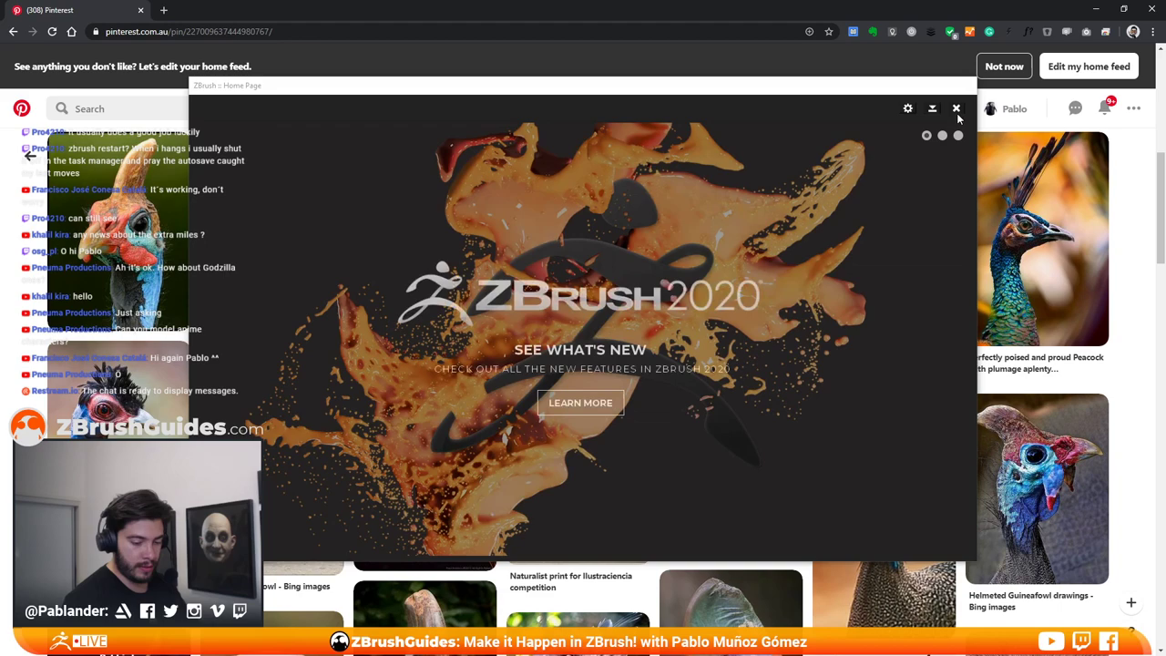
pyautogui.click(955, 109)
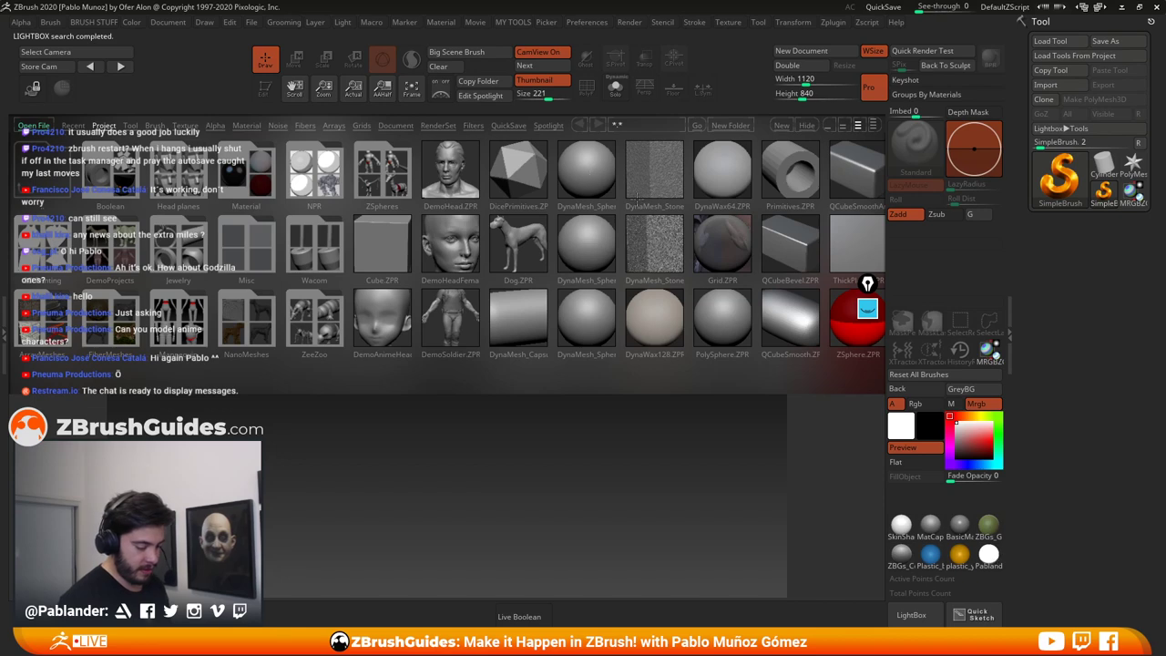
pyautogui.doubleClick(555, 164)
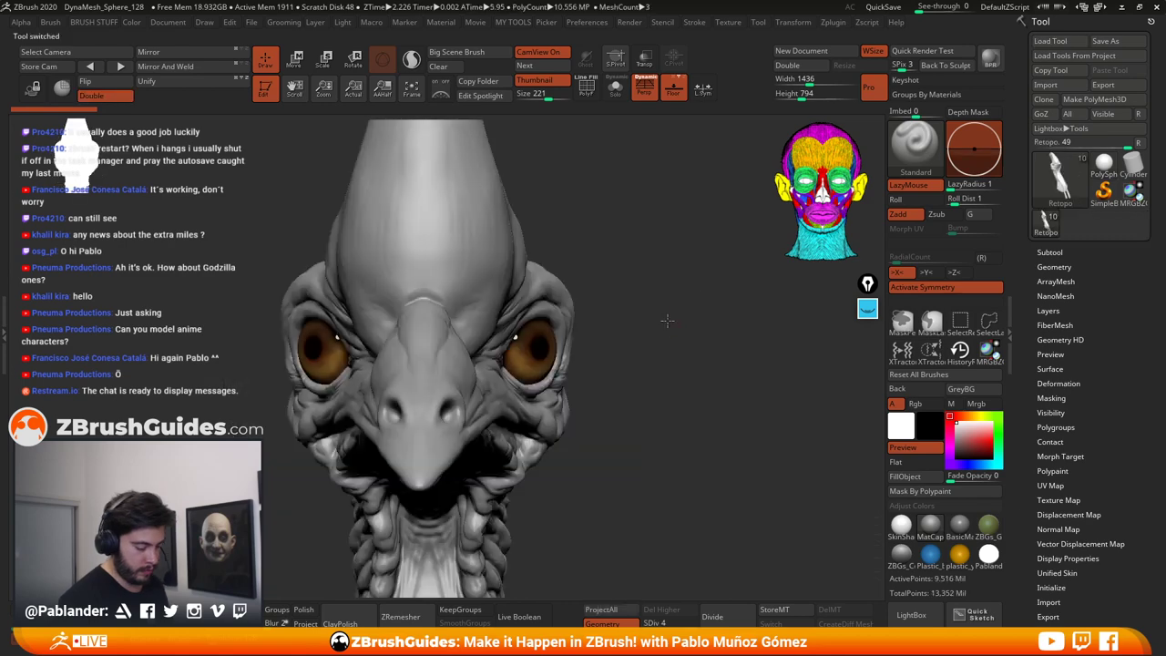
# Step: Carve fine creases along the casque's lower front edge beside the beak, using the DamStandard brush at a reduced draw size
pyautogui.moveTo(692, 330); pyautogui.dragTo(601, 312)
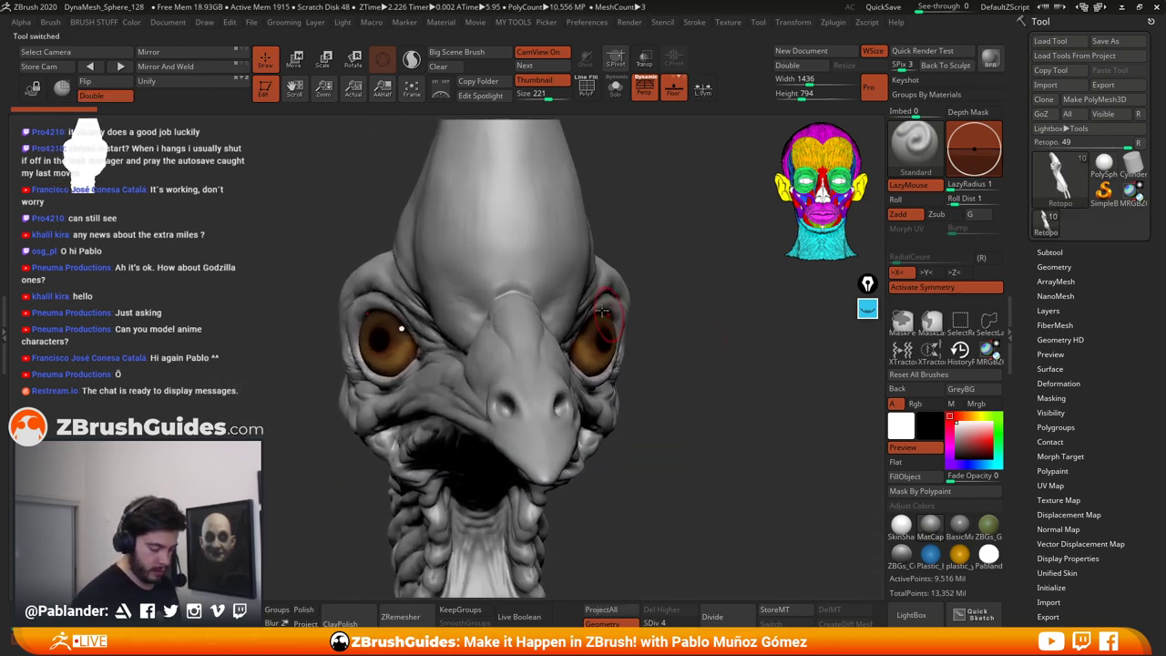
pyautogui.moveTo(507, 289); pyautogui.dragTo(697, 287, button='right')
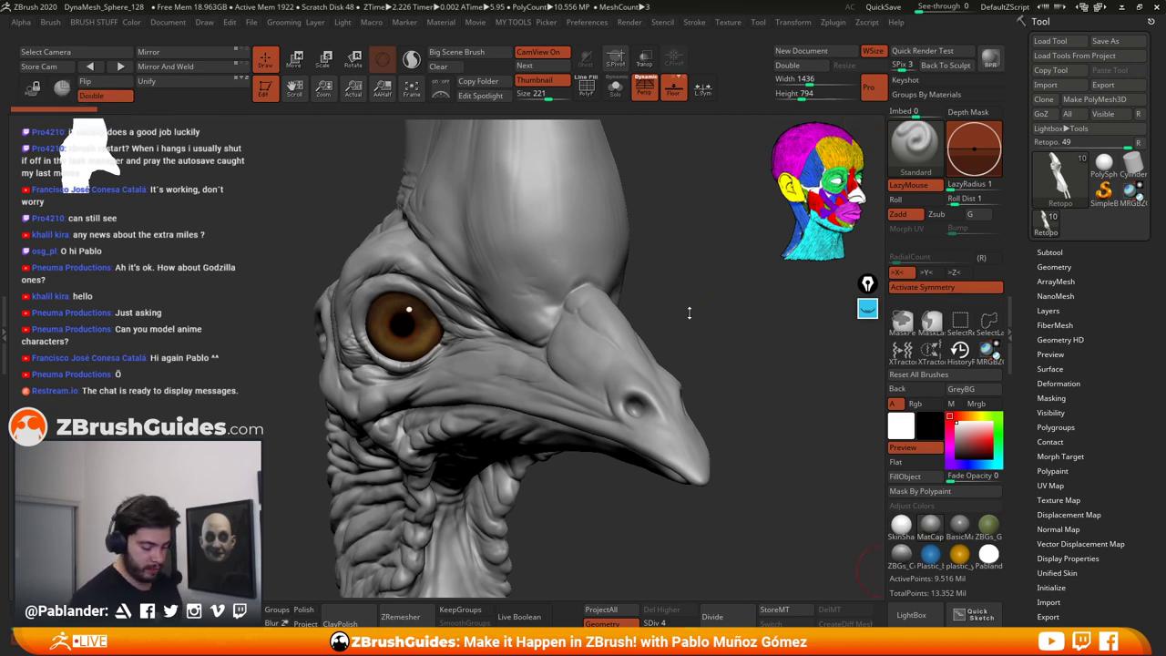
pyautogui.moveTo(689, 317); pyautogui.dragTo(704, 308)
pyautogui.keyDown('alt'); pyautogui.moveTo(671, 271); pyautogui.dragTo(696, 279); pyautogui.keyUp('alt')
pyautogui.press('space')
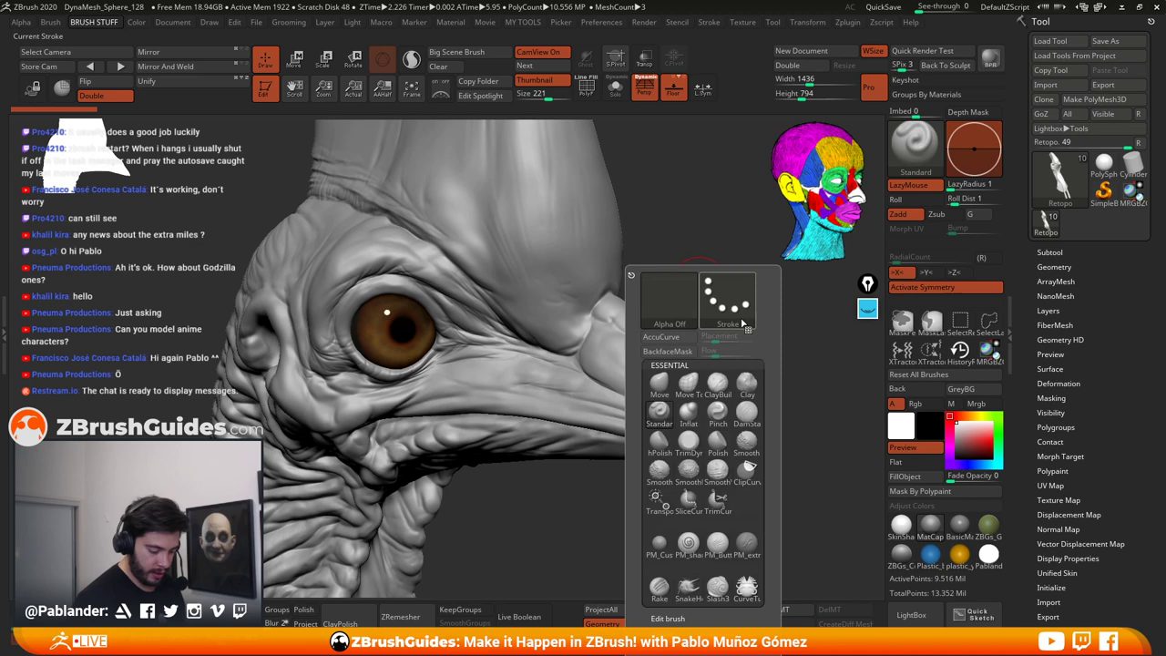
pyautogui.click(746, 411)
pyautogui.press('space')
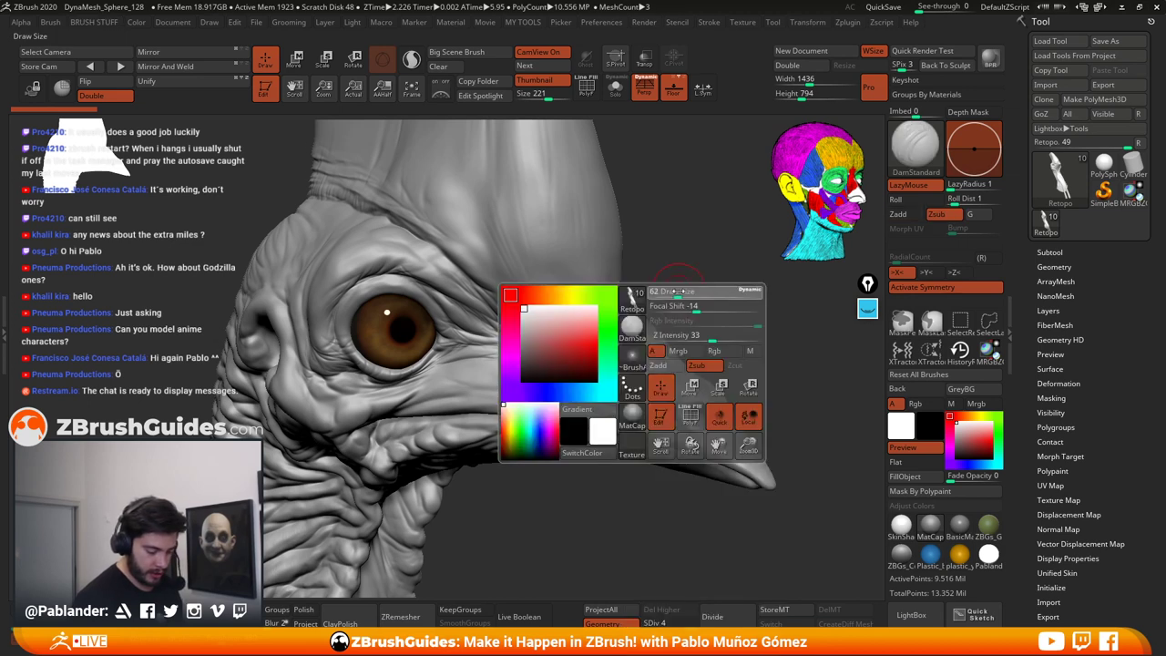
pyautogui.moveTo(678, 291); pyautogui.dragTo(664, 292)
pyautogui.moveTo(520, 313)
pyautogui.mouseDown()
pyautogui.moveTo(545, 343)
pyautogui.moveTo(509, 296)
pyautogui.moveTo(554, 339)
pyautogui.mouseUp()
pyautogui.moveTo(631, 321)
pyautogui.keyDown('alt'); pyautogui.mouseDown(button='right')
pyautogui.moveTo(660, 288)
pyautogui.moveTo(694, 290)
pyautogui.mouseUp(button='right'); pyautogui.keyUp('alt')
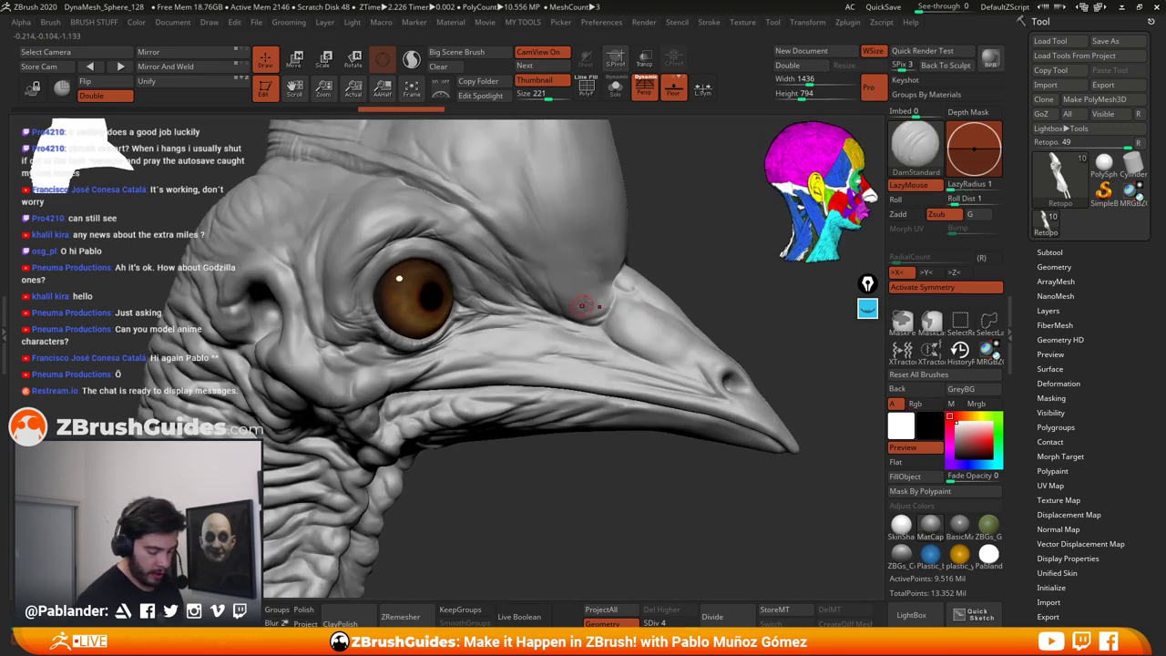
pyautogui.moveTo(619, 289); pyautogui.dragTo(607, 307)
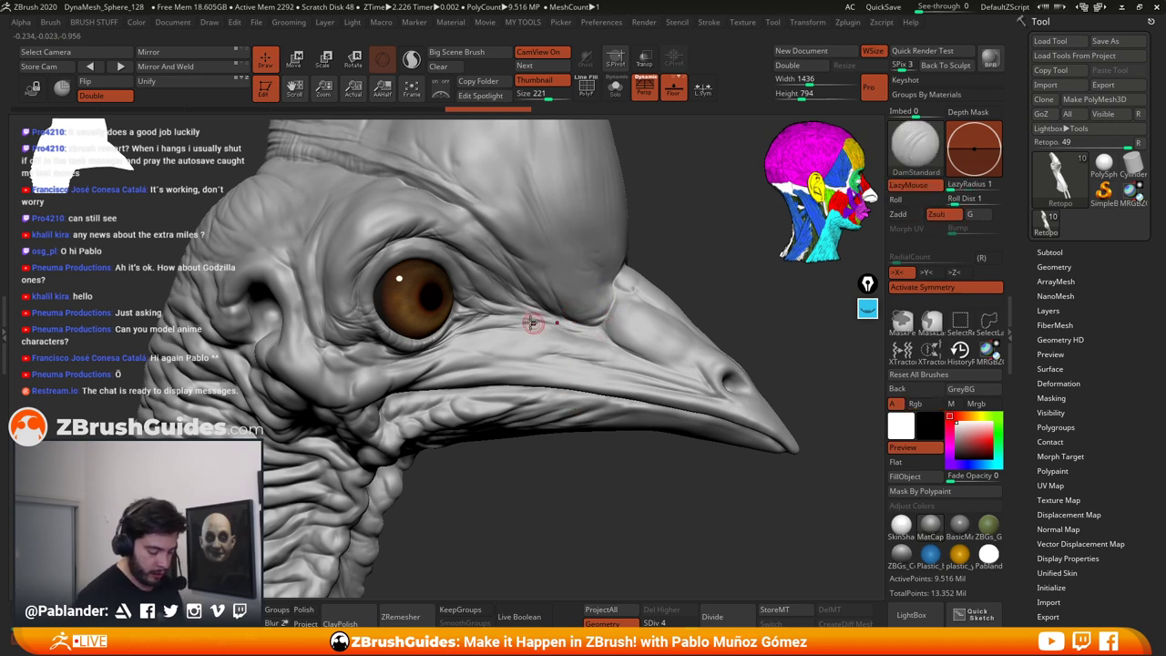
# Step: Isolate the head with Solo, then carve wrinkles behind and below the eye socket and soften them
pyautogui.moveTo(627, 262)
pyautogui.mouseDown(button='right')
pyautogui.moveTo(678, 242)
pyautogui.moveTo(638, 164)
pyautogui.mouseUp(button='right')
pyautogui.click(616, 88)
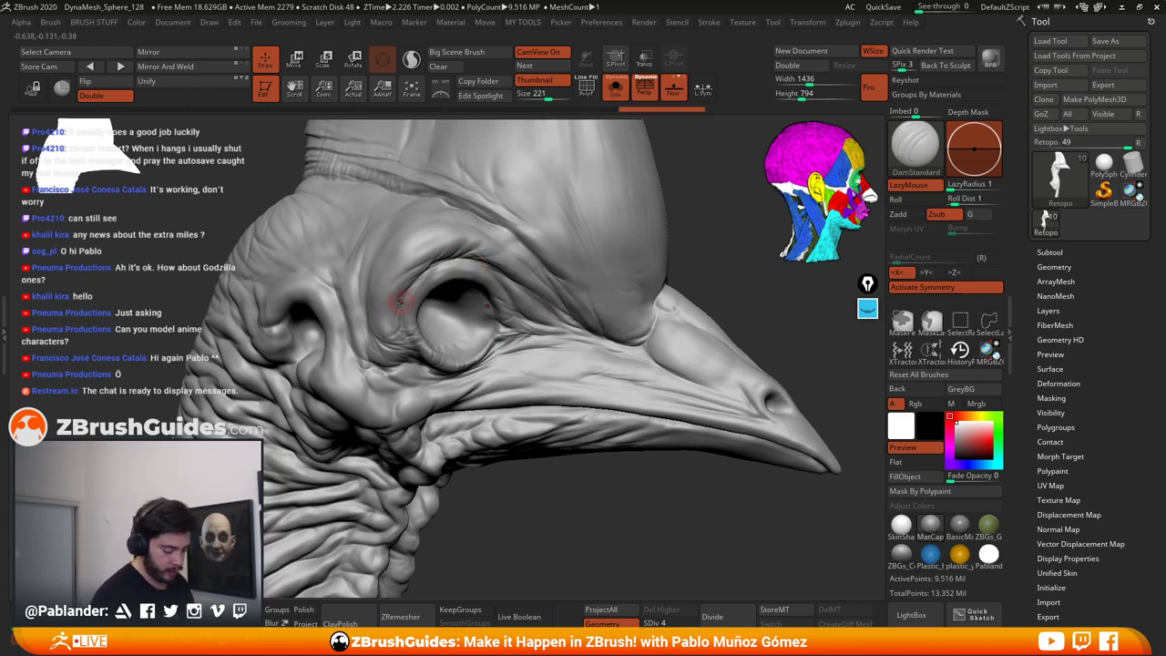
pyautogui.moveTo(369, 334)
pyautogui.mouseDown()
pyautogui.moveTo(363, 271)
pyautogui.moveTo(367, 308)
pyautogui.moveTo(351, 289)
pyautogui.moveTo(356, 354)
pyautogui.moveTo(377, 287)
pyautogui.mouseUp()
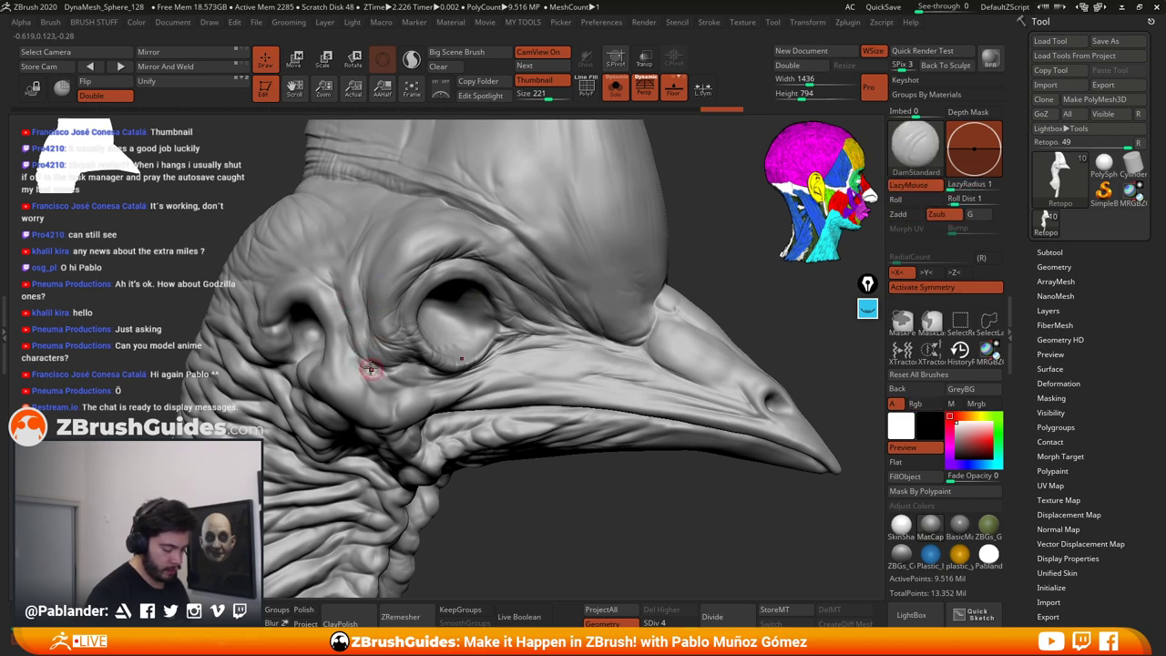
pyautogui.moveTo(370, 368)
pyautogui.mouseDown()
pyautogui.moveTo(355, 328)
pyautogui.moveTo(351, 348)
pyautogui.moveTo(414, 387)
pyautogui.moveTo(442, 384)
pyautogui.mouseUp()
pyautogui.press('shift')
pyautogui.keyDown('shift'); pyautogui.moveTo(445, 322); pyautogui.dragTo(430, 322); pyautogui.keyUp('shift')
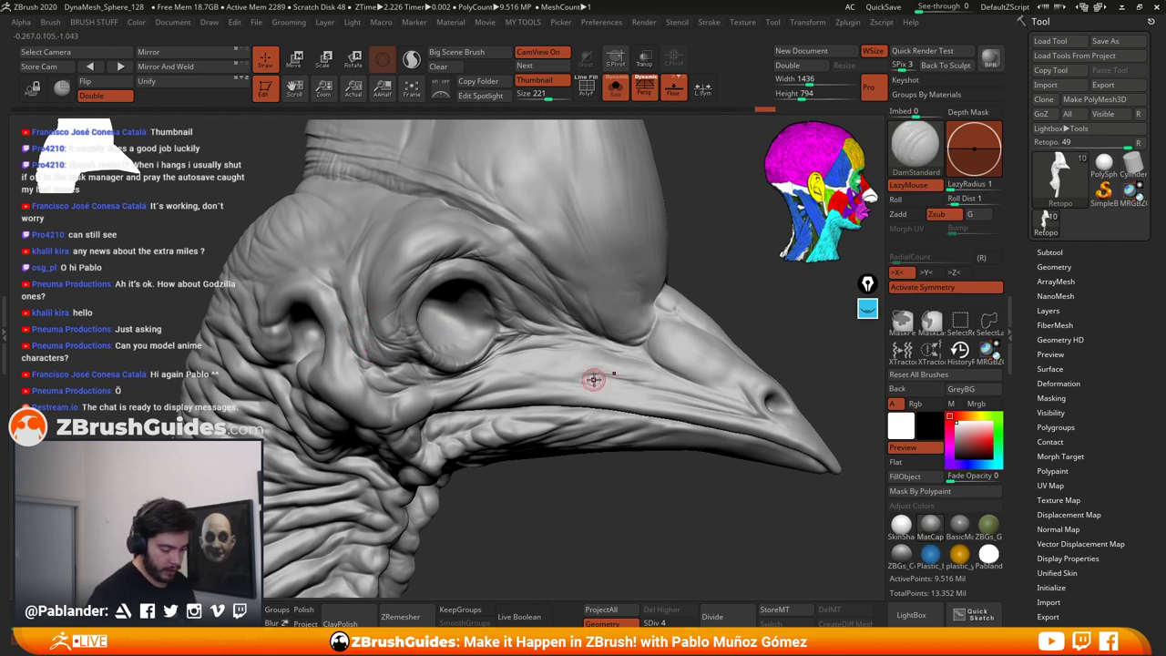
# Step: Carve fine wrinkles from above the eye down along the casque's base, and on the skin above the mouth line
pyautogui.moveTo(505, 229)
pyautogui.mouseDown()
pyautogui.moveTo(541, 258)
pyautogui.moveTo(526, 244)
pyautogui.moveTo(533, 257)
pyautogui.moveTo(519, 253)
pyautogui.mouseUp()
pyautogui.moveTo(612, 308); pyautogui.dragTo(638, 354)
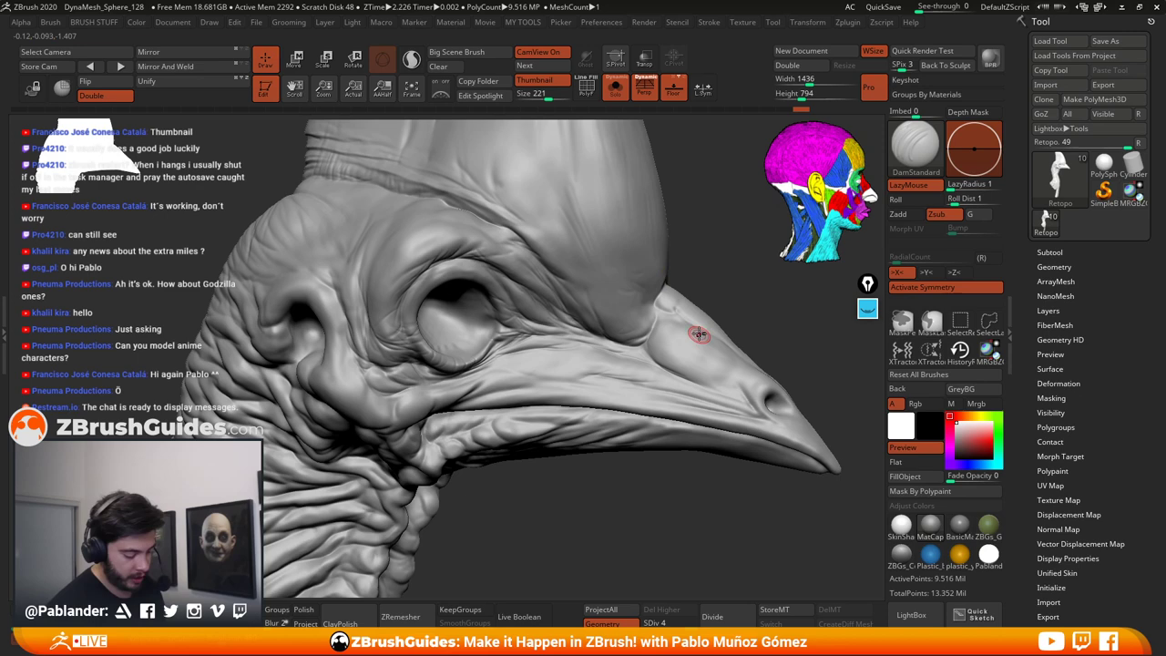
pyautogui.moveTo(488, 391); pyautogui.dragTo(520, 387)
# Step: Refine the skin folds along the upper beak on the head's opposite side and smooth them
pyautogui.moveTo(751, 298); pyautogui.dragTo(671, 318, button='right')
pyautogui.moveTo(599, 377)
pyautogui.mouseDown(button='right')
pyautogui.moveTo(614, 365)
pyautogui.moveTo(608, 339)
pyautogui.mouseUp(button='right')
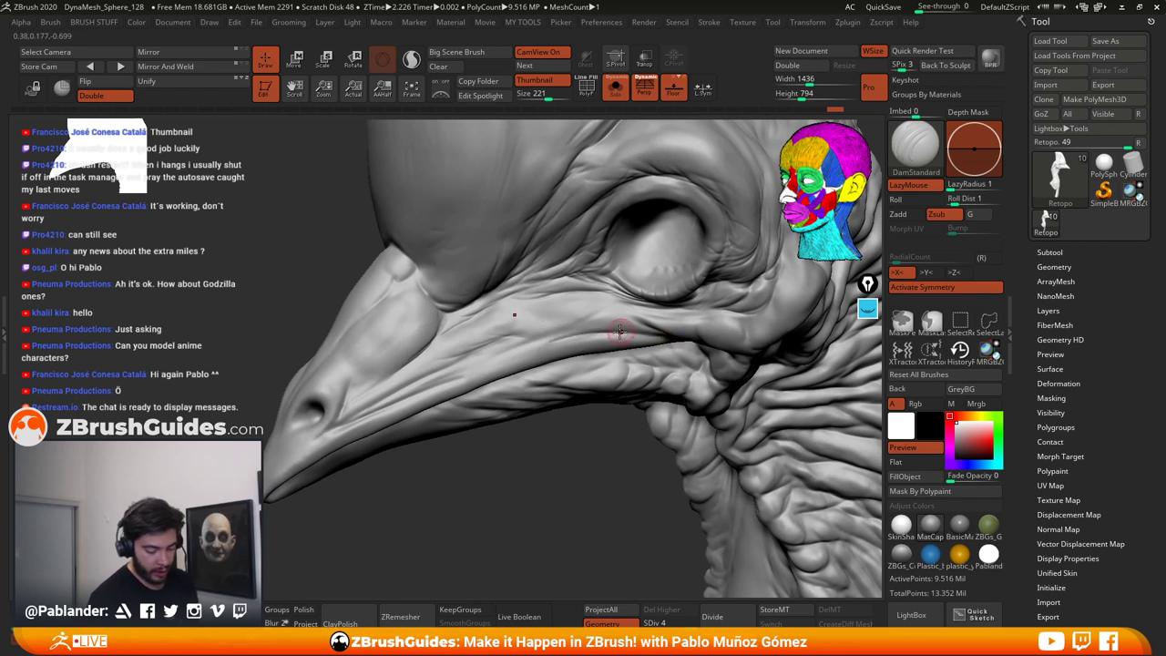
pyautogui.press('shift')
pyautogui.moveTo(537, 348)
pyautogui.keyDown('shift'); pyautogui.mouseDown()
pyautogui.moveTo(482, 356)
pyautogui.moveTo(539, 337)
pyautogui.moveTo(512, 331)
pyautogui.mouseUp(); pyautogui.keyUp('shift')
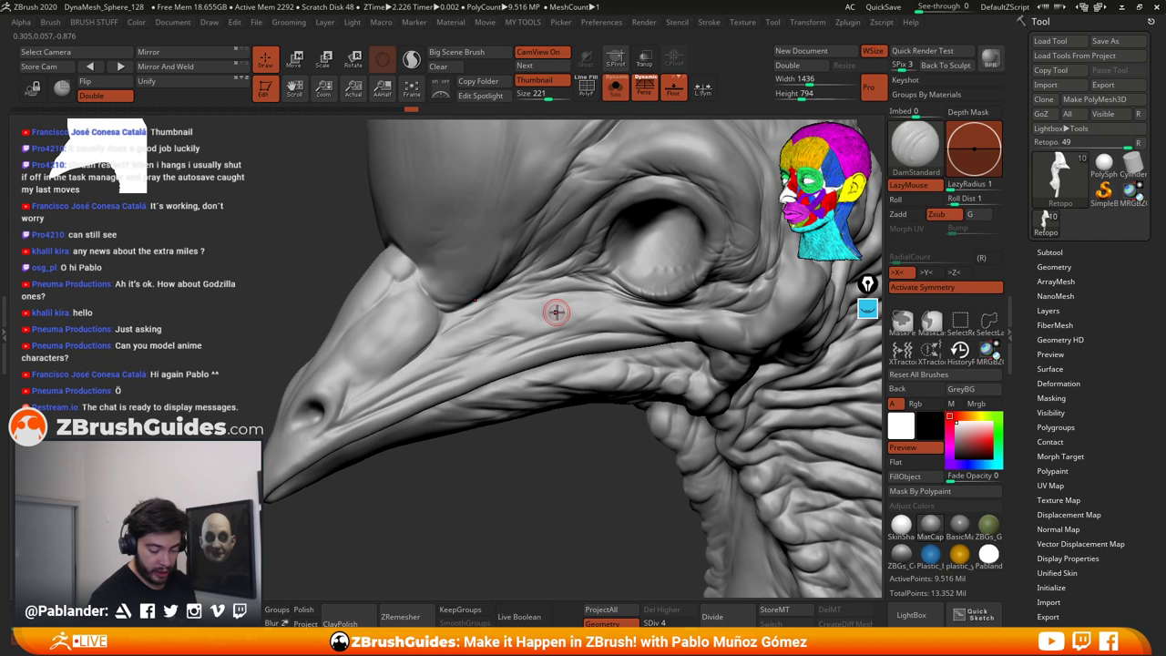
# Step: Carve thin wrinkles running from the casque's lower corner to the front corner of the eye socket
pyautogui.moveTo(528, 286); pyautogui.dragTo(463, 318)
pyautogui.moveTo(541, 266); pyautogui.dragTo(559, 280)
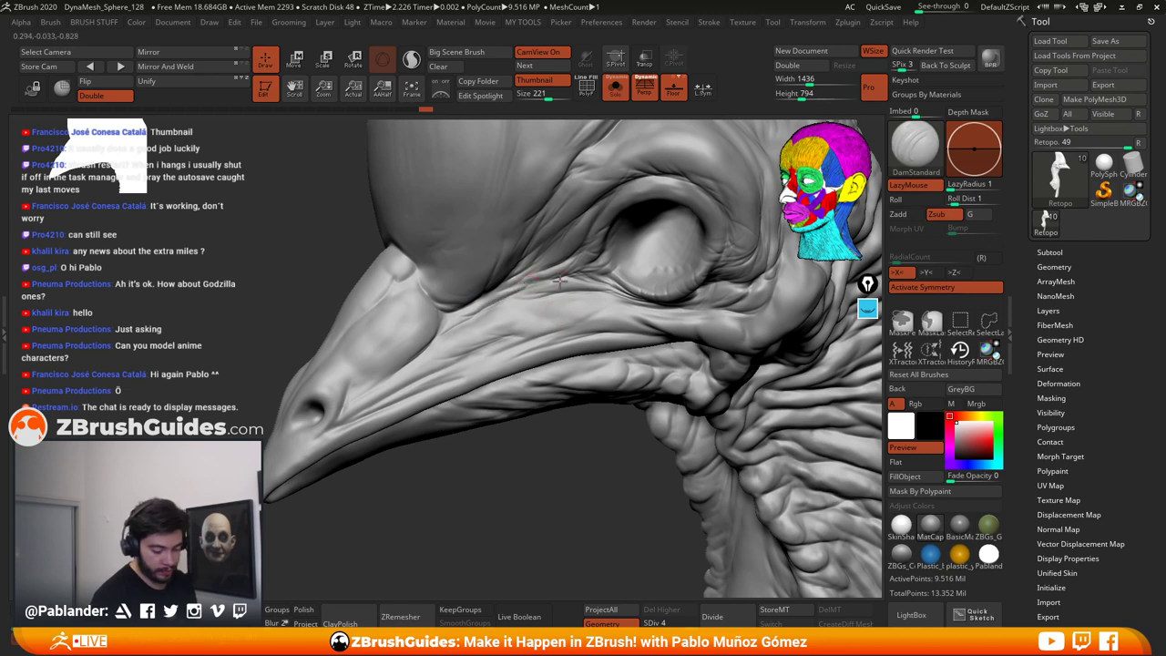
pyautogui.moveTo(516, 357); pyautogui.dragTo(524, 359, button='right')
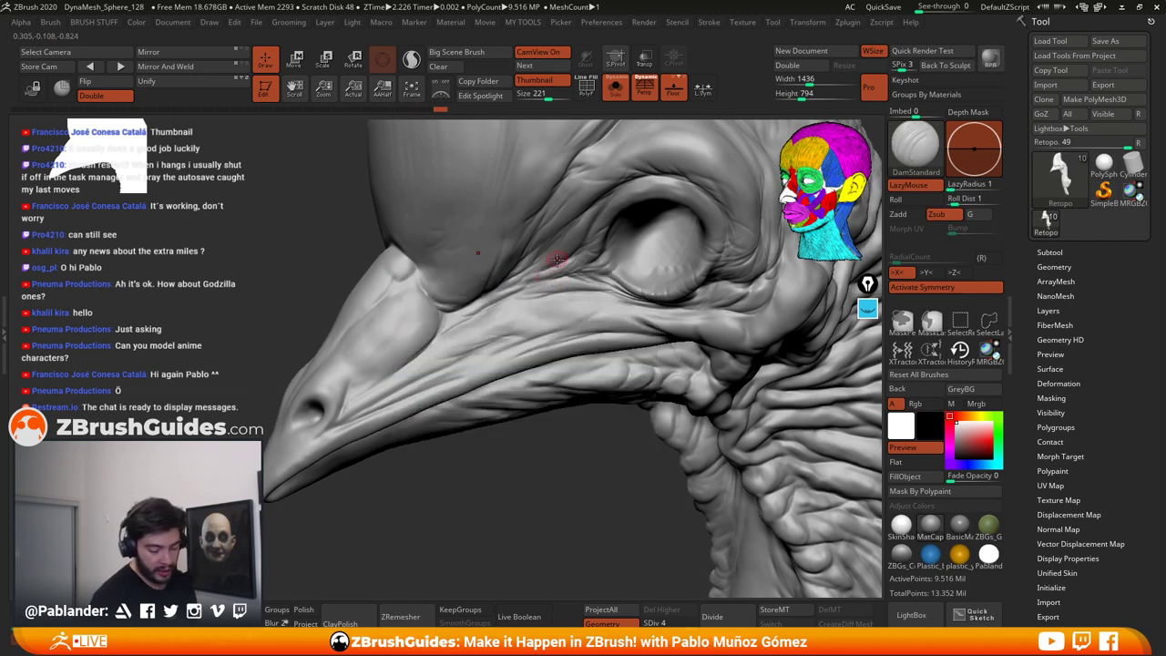
pyautogui.moveTo(507, 300); pyautogui.dragTo(570, 273)
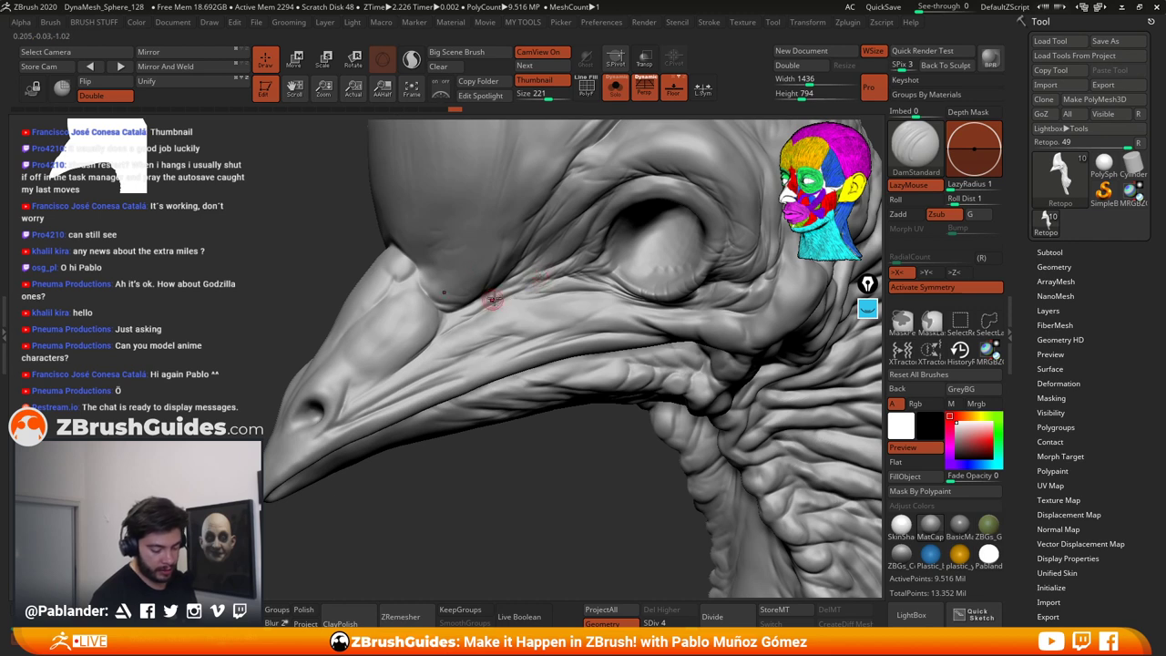
pyautogui.moveTo(494, 299)
pyautogui.mouseDown()
pyautogui.moveTo(537, 273)
pyautogui.moveTo(517, 292)
pyautogui.moveTo(602, 282)
pyautogui.mouseUp()
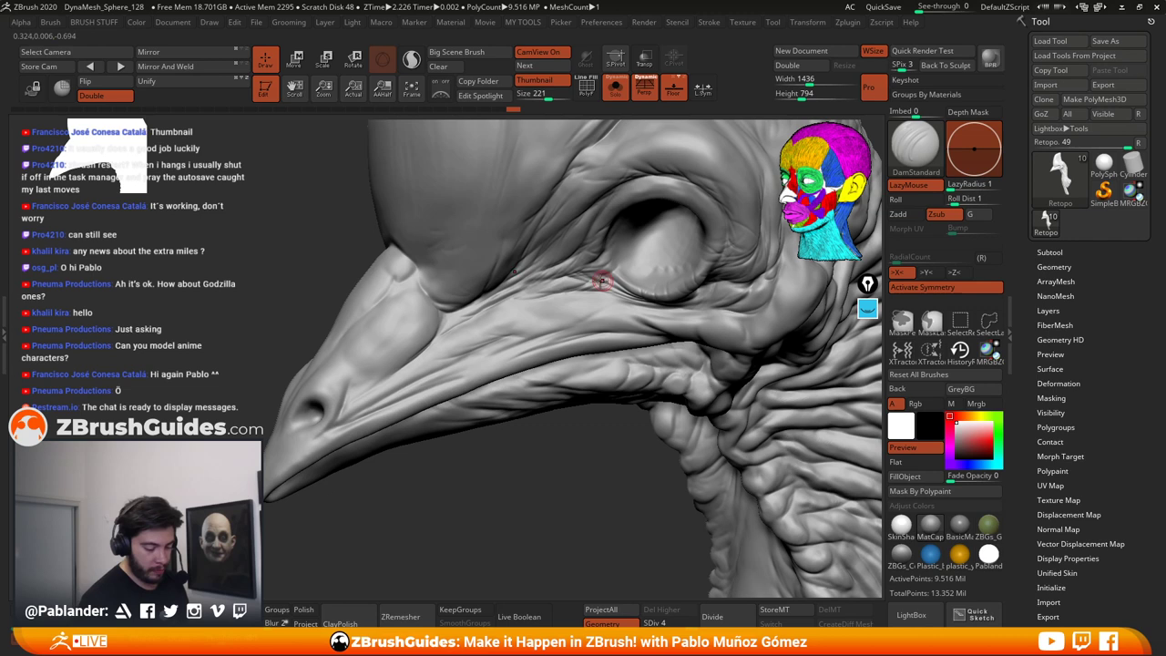
# Step: Carve fine creases up along the seam between the casque and the brow above the eye
pyautogui.moveTo(579, 264)
pyautogui.mouseDown(button='right')
pyautogui.moveTo(557, 255)
pyautogui.moveTo(539, 220)
pyautogui.mouseUp(button='right')
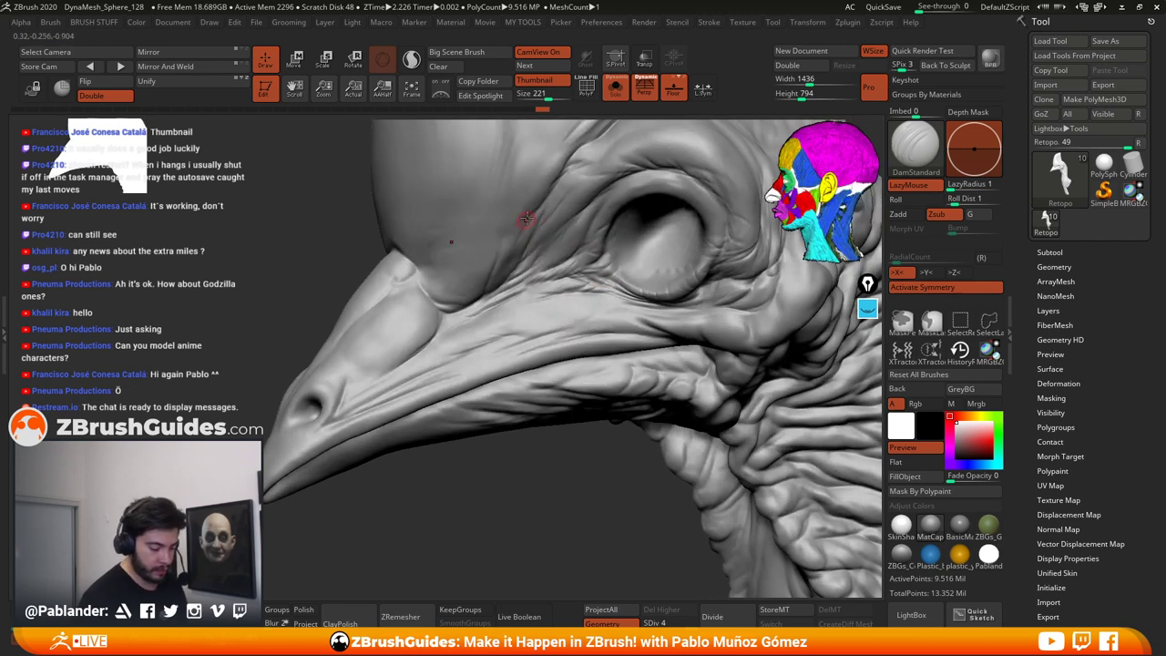
pyautogui.moveTo(493, 256)
pyautogui.mouseDown()
pyautogui.moveTo(486, 238)
pyautogui.moveTo(493, 259)
pyautogui.mouseUp()
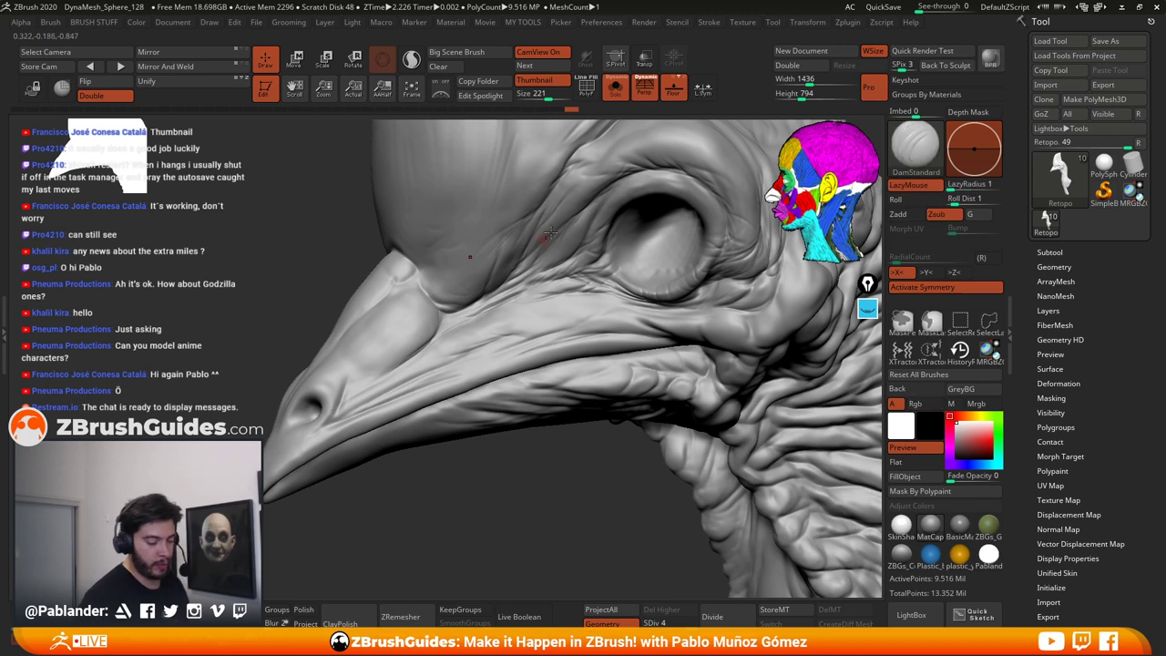
pyautogui.moveTo(583, 201)
pyautogui.mouseDown(button='right')
pyautogui.moveTo(616, 168)
pyautogui.moveTo(583, 215)
pyautogui.mouseUp(button='right')
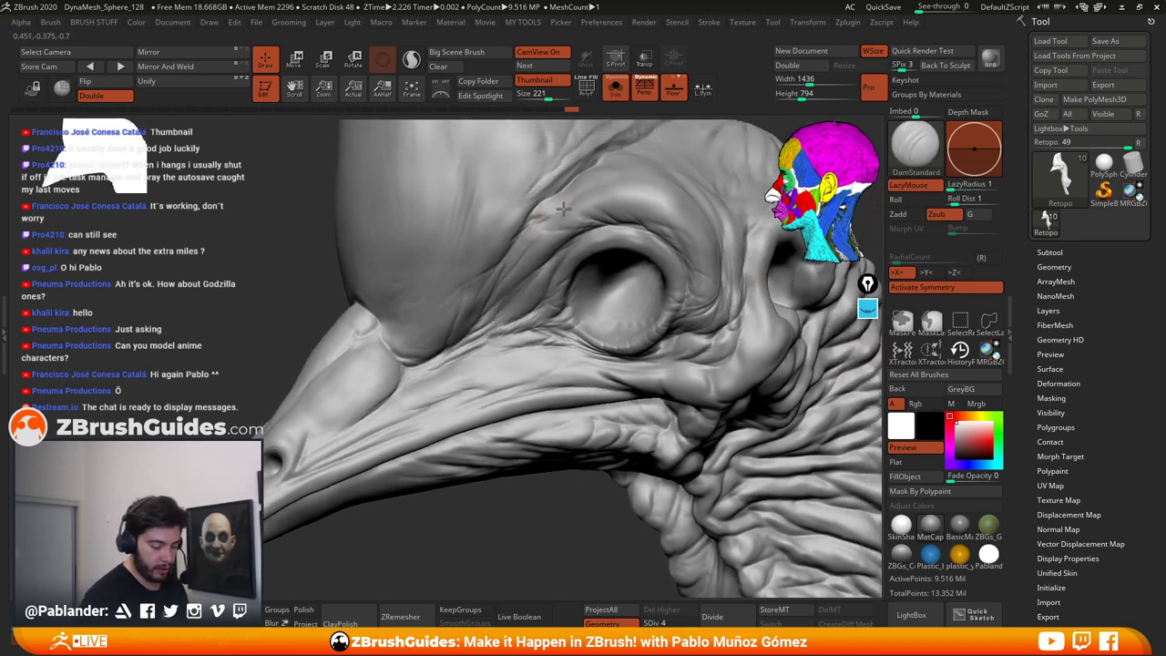
pyautogui.moveTo(562, 209)
pyautogui.mouseDown()
pyautogui.moveTo(590, 196)
pyautogui.moveTo(519, 214)
pyautogui.mouseUp()
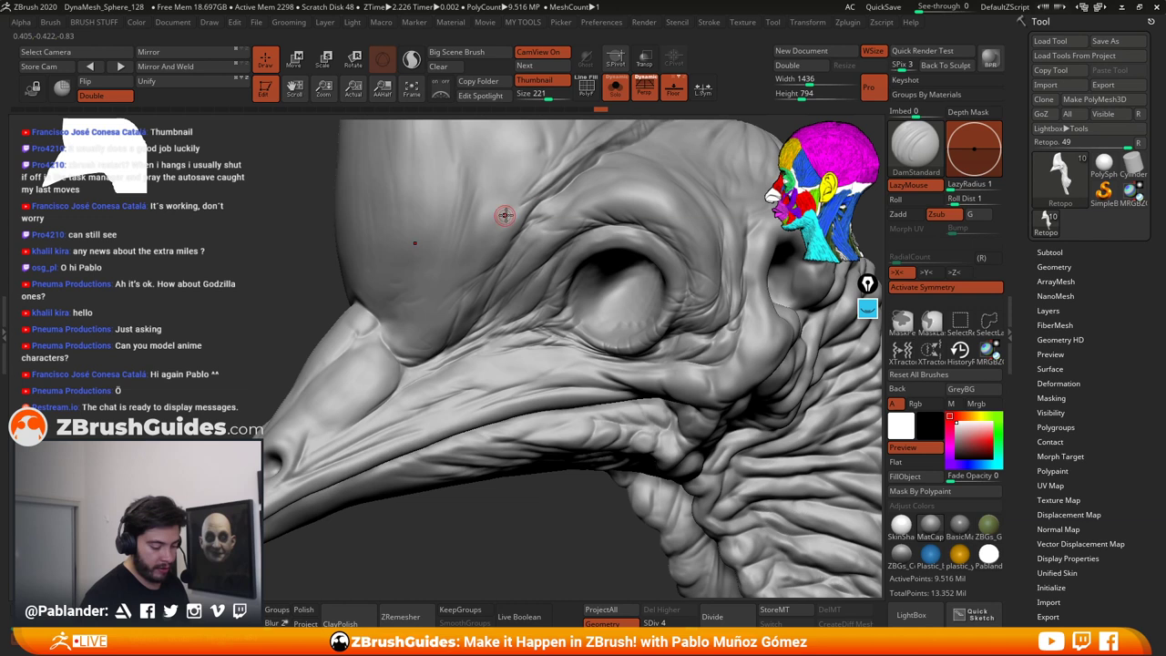
pyautogui.moveTo(575, 168)
pyautogui.mouseDown()
pyautogui.moveTo(498, 236)
pyautogui.moveTo(534, 191)
pyautogui.mouseUp()
# Step: Add wrinkles around the rear of the eye socket and down to the mouth line, smoothing the skin below the eye
pyautogui.keyDown('alt'); pyautogui.moveTo(642, 344); pyautogui.dragTo(592, 310, button='right'); pyautogui.keyUp('alt')
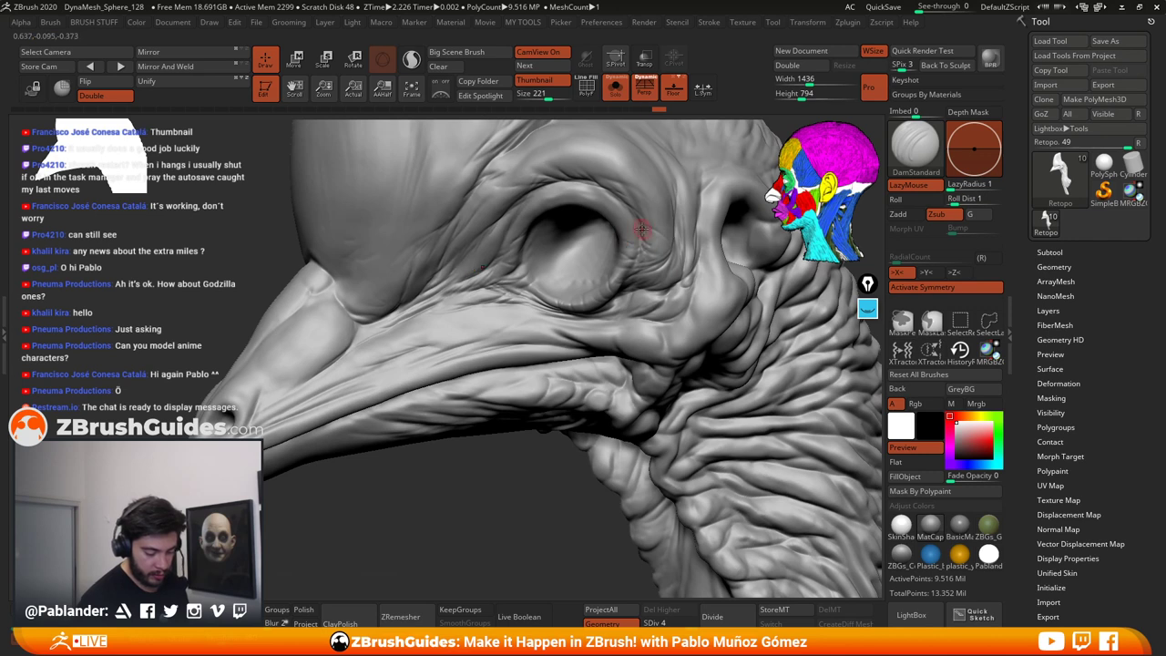
pyautogui.moveTo(676, 286); pyautogui.dragTo(712, 282, button='right')
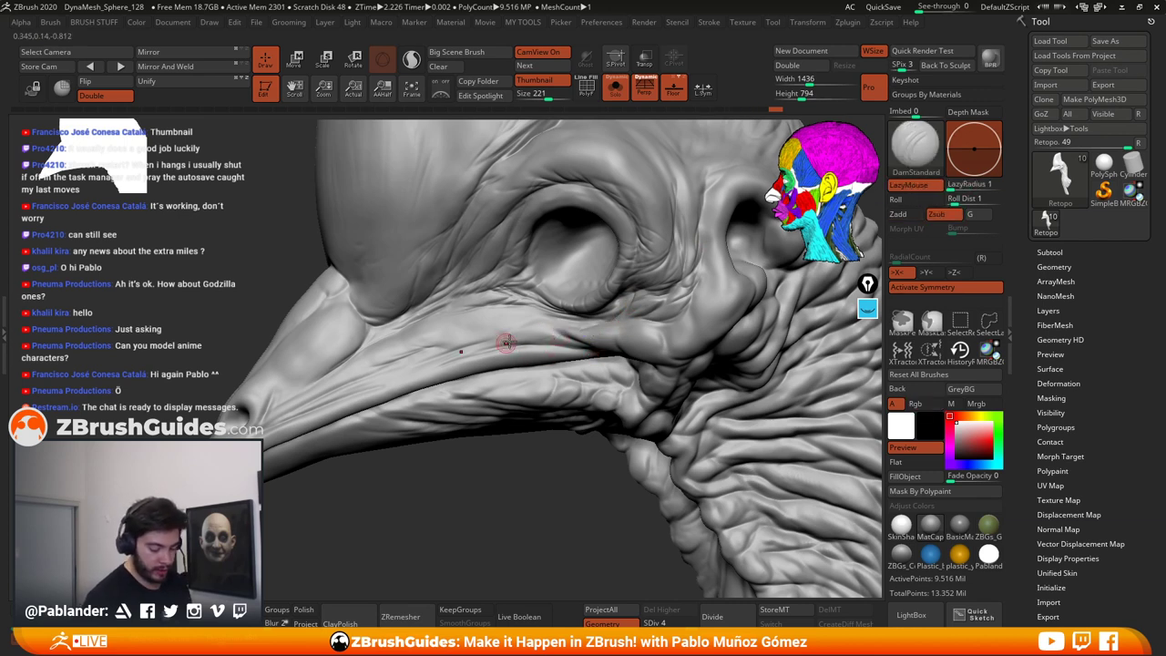
pyautogui.press('shift')
pyautogui.keyDown('shift'); pyautogui.moveTo(559, 327); pyautogui.dragTo(570, 329); pyautogui.keyUp('shift')
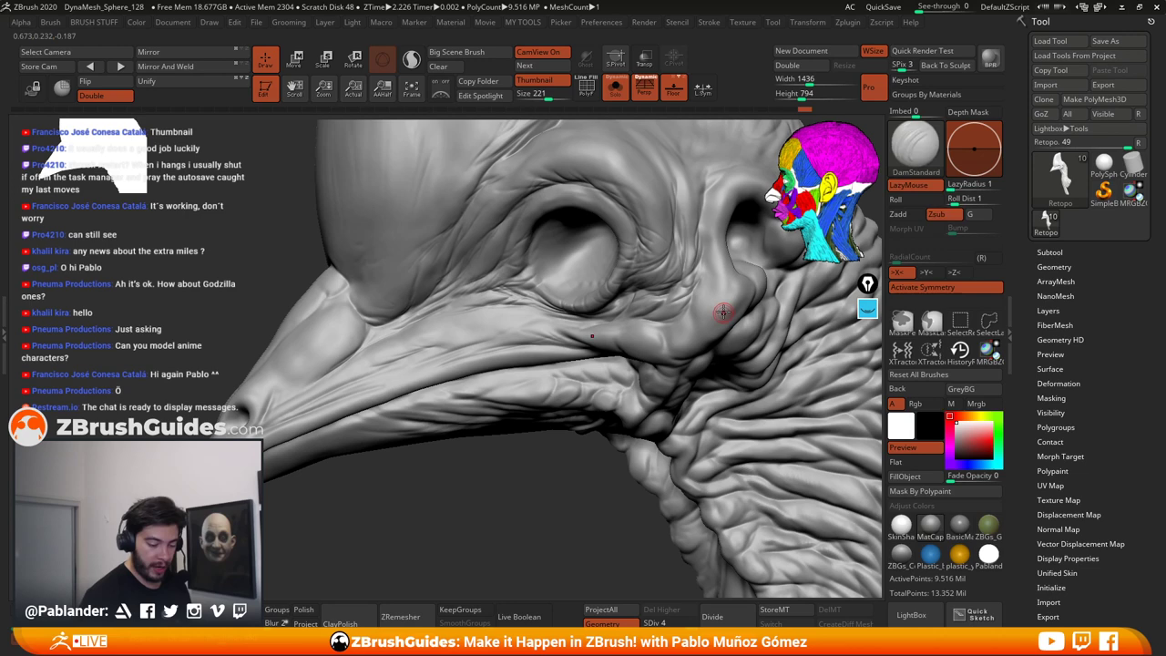
# Step: Carve and soften wrinkles in the skin between the eye socket and the ear opening
pyautogui.moveTo(696, 309)
pyautogui.mouseDown(button='right')
pyautogui.moveTo(659, 314)
pyautogui.moveTo(652, 341)
pyautogui.mouseUp(button='right')
pyautogui.moveTo(666, 246); pyautogui.dragTo(664, 257, button='right')
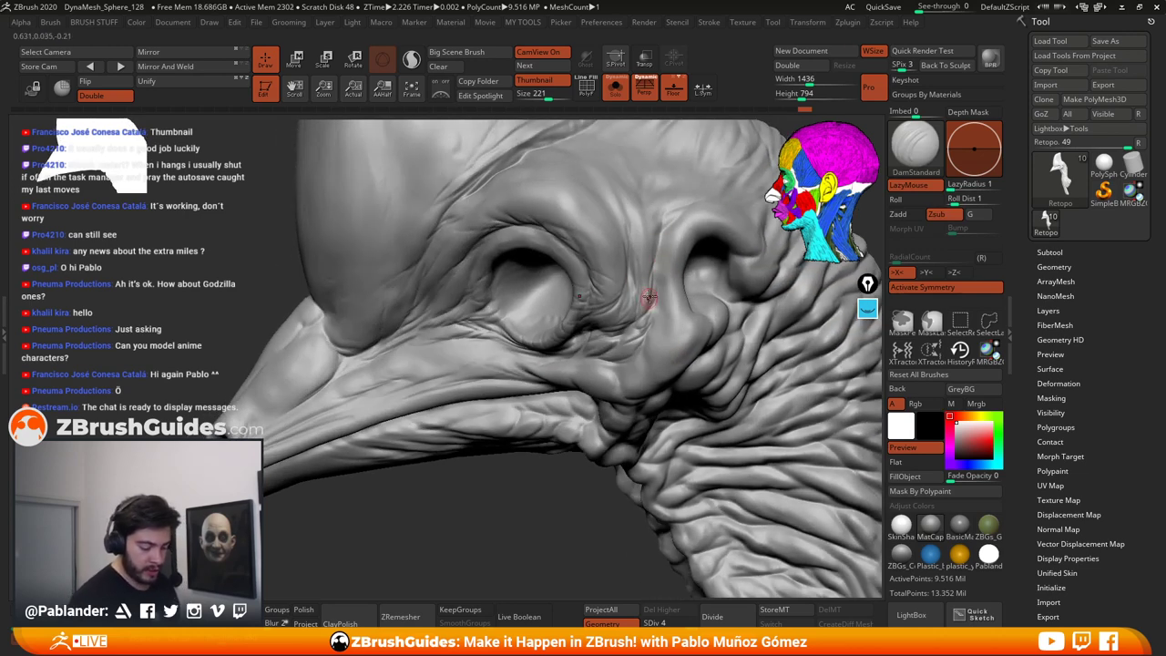
pyautogui.moveTo(661, 313); pyautogui.dragTo(638, 320, button='right')
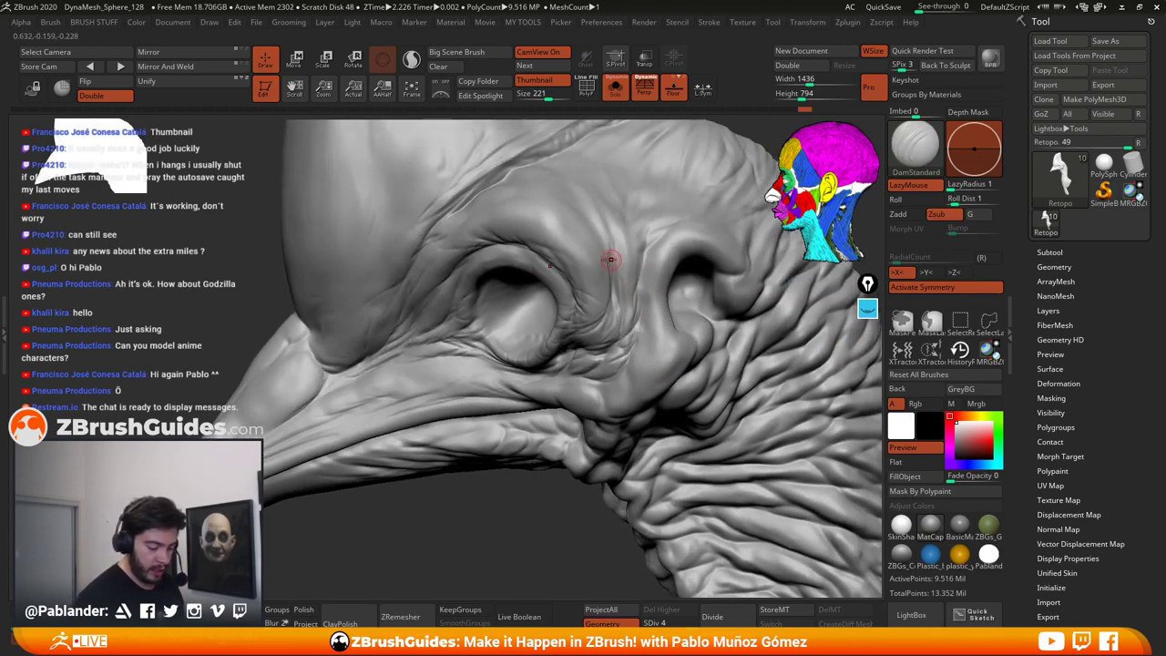
pyautogui.press('shift')
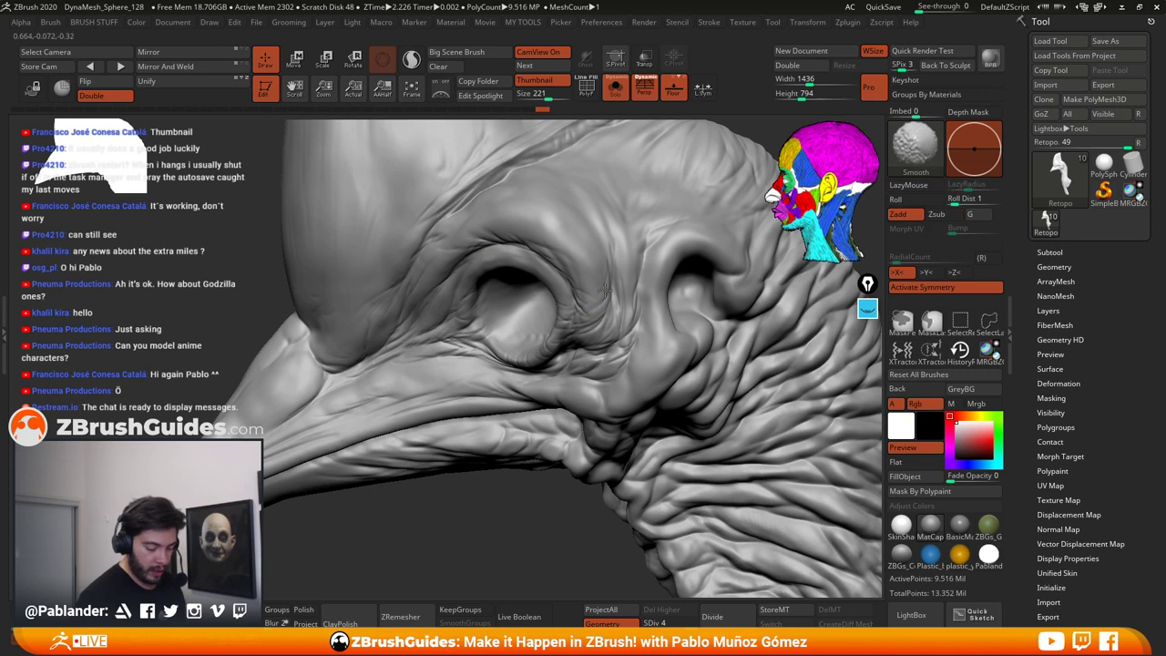
# Step: Carve small creases across the brow fold above and behind the eye socket, and blend them with smoothing
pyautogui.press('shift')
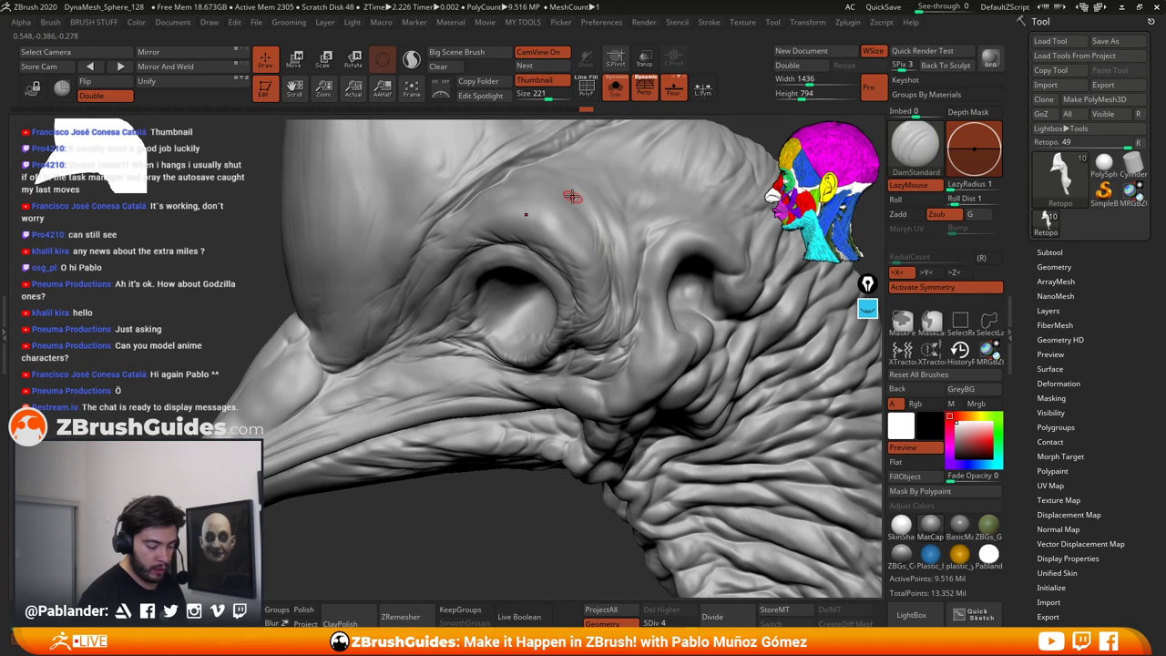
pyautogui.press('shift')
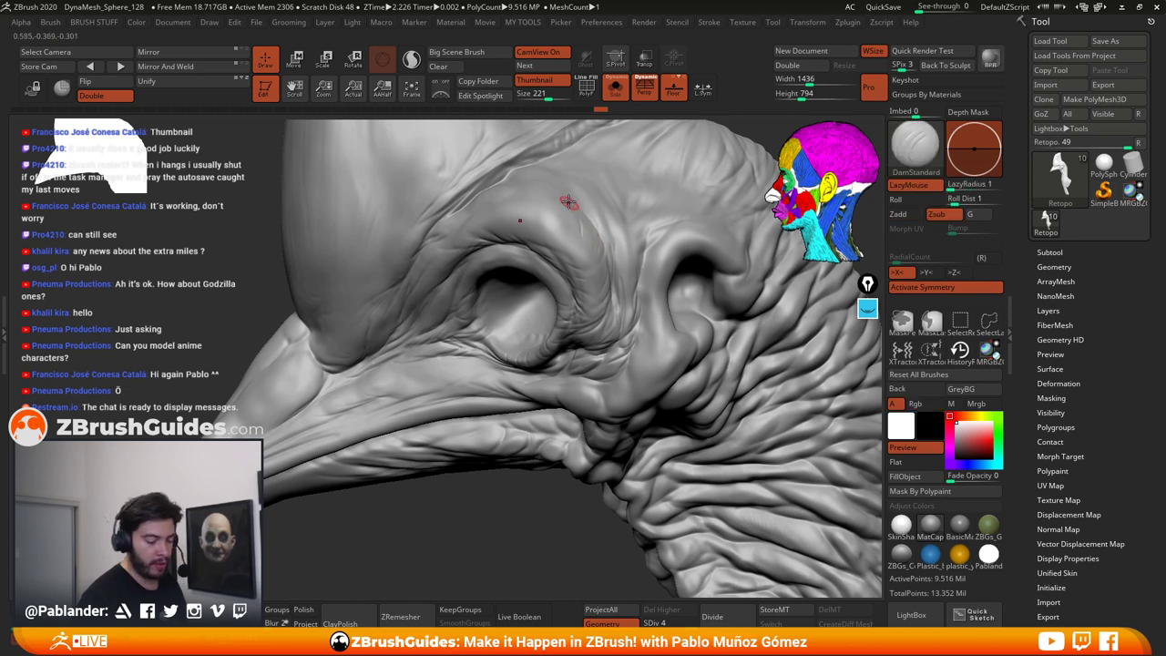
pyautogui.moveTo(594, 224)
pyautogui.keyDown('shift'); pyautogui.mouseDown()
pyautogui.moveTo(625, 182)
pyautogui.moveTo(610, 243)
pyautogui.mouseUp(); pyautogui.keyUp('shift')
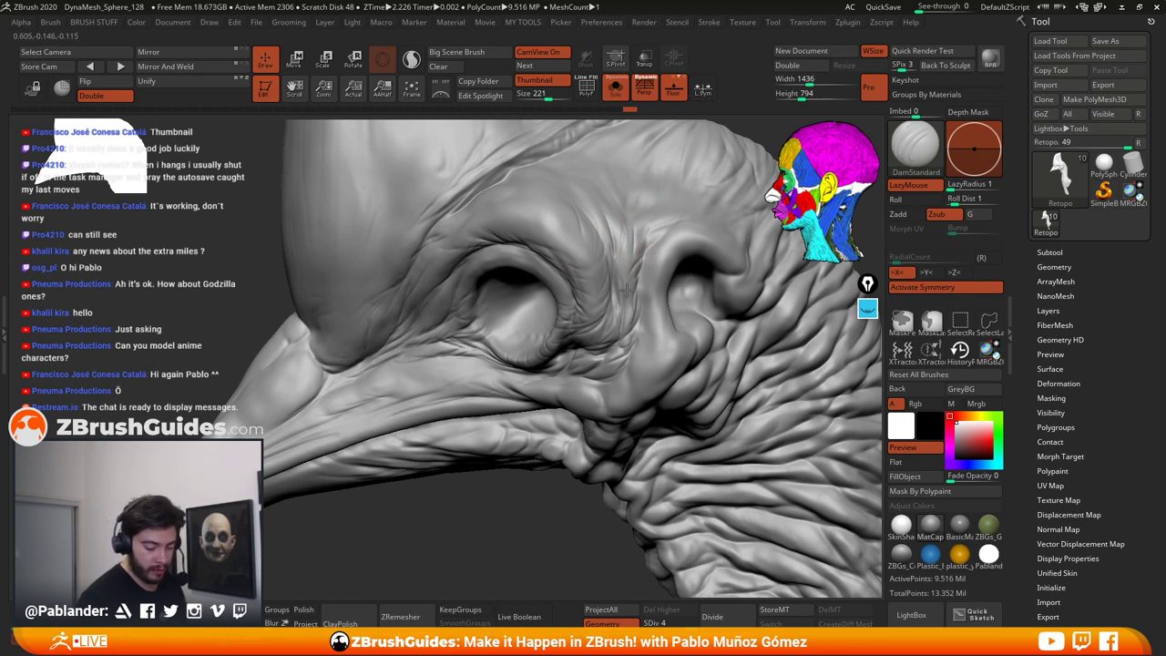
# Step: Deepen and soften the fine vertical wrinkles along the ear opening's front rim, continuing up above the ear
pyautogui.press('shift')
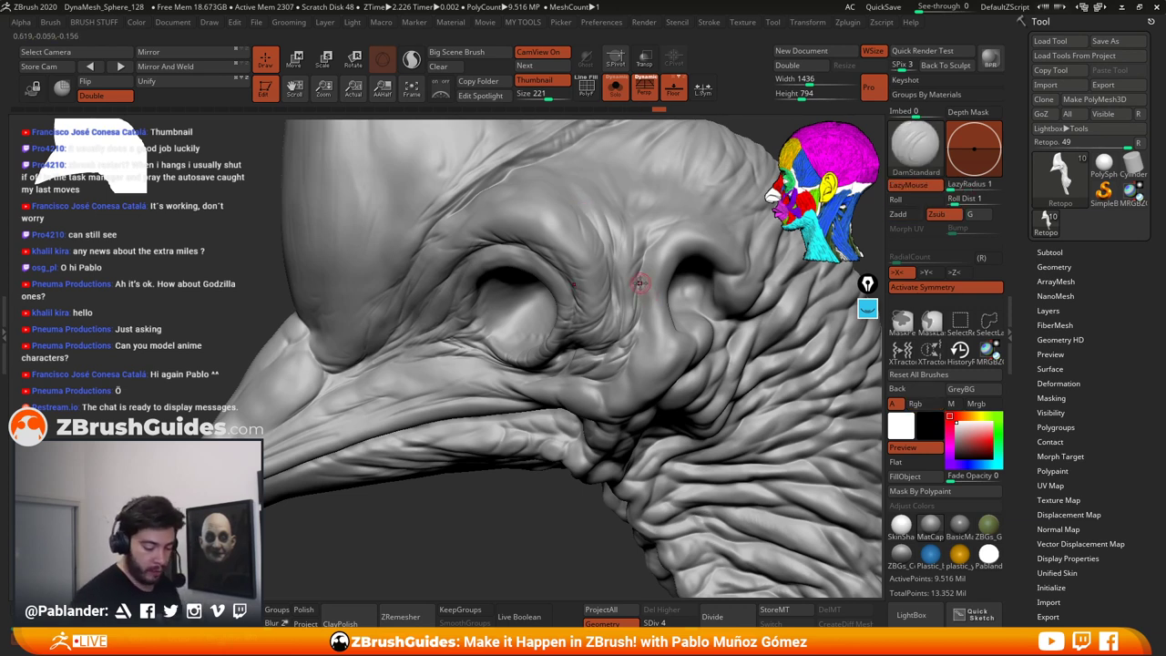
pyautogui.press('shift')
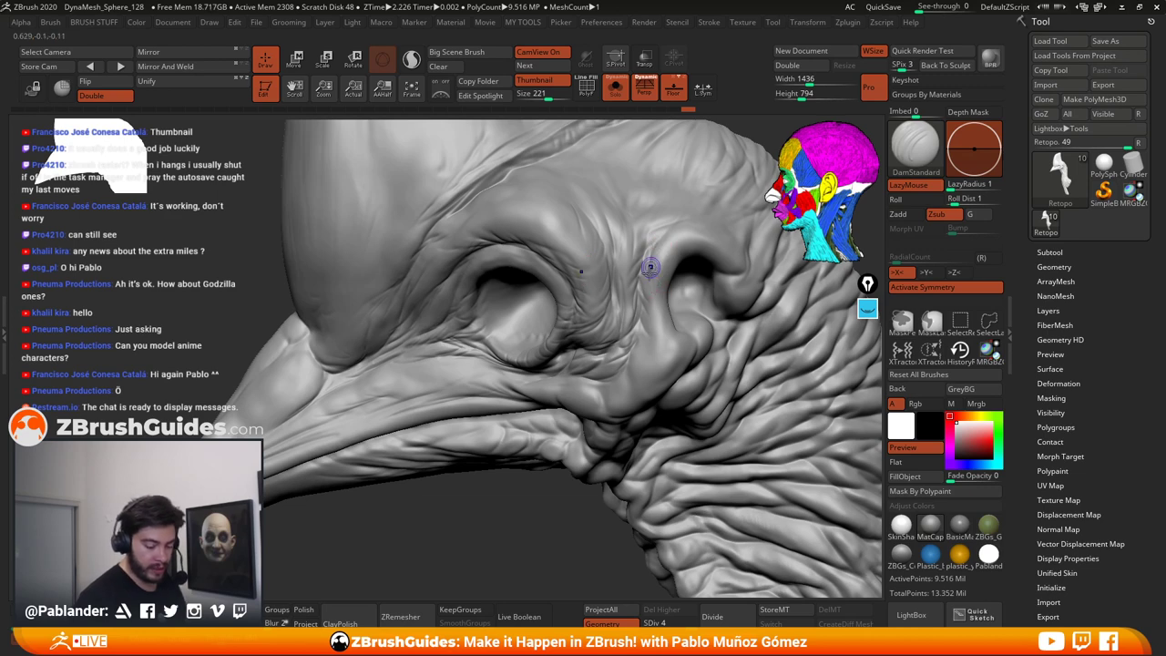
pyautogui.moveTo(655, 212); pyautogui.dragTo(661, 221, button='right')
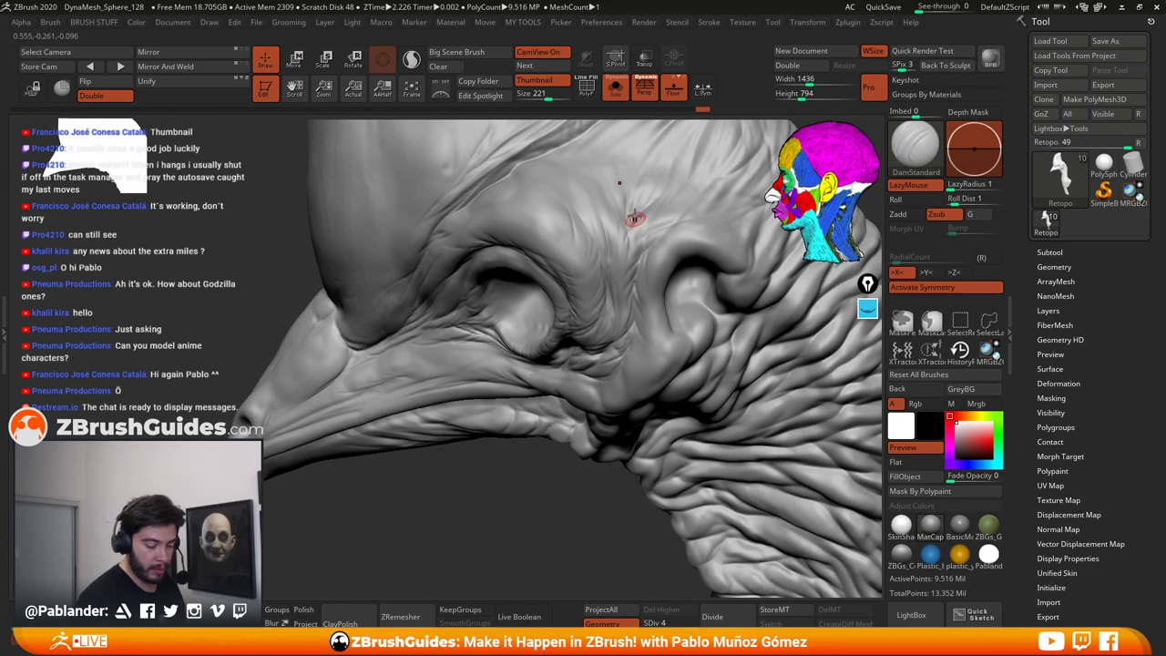
# Step: Carve fine creases in the skin fold below the ear opening's front rim and soften them with smoothing
pyautogui.press('shift')
pyautogui.moveTo(656, 326); pyautogui.dragTo(657, 290, button='right')
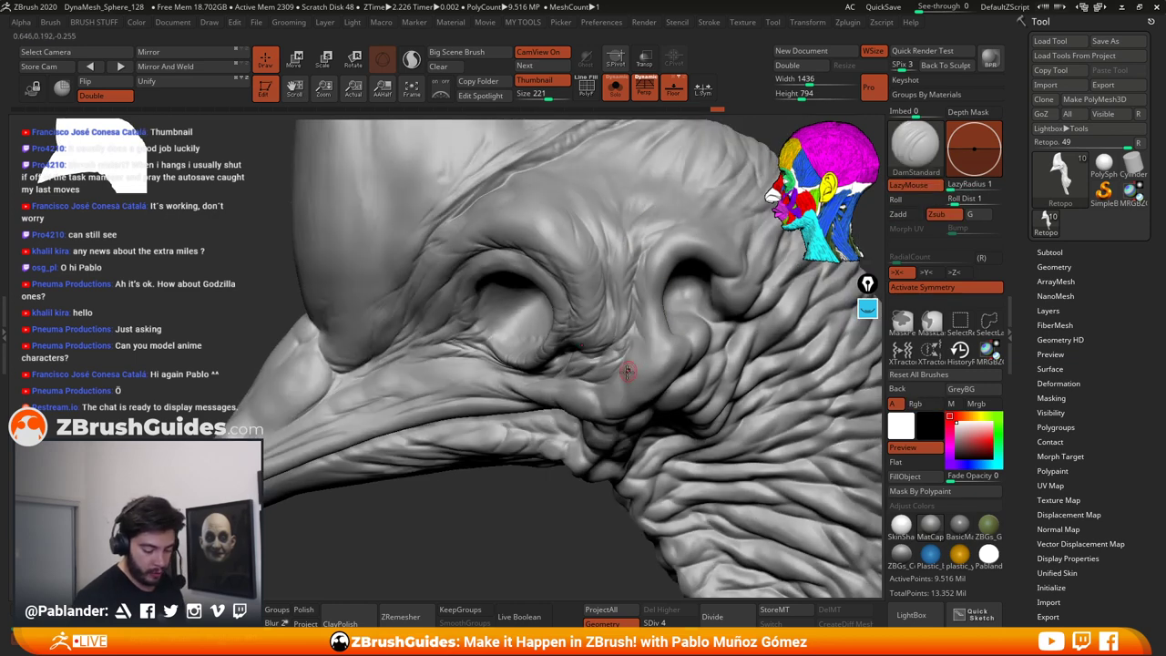
pyautogui.moveTo(637, 360); pyautogui.dragTo(640, 339, button='right')
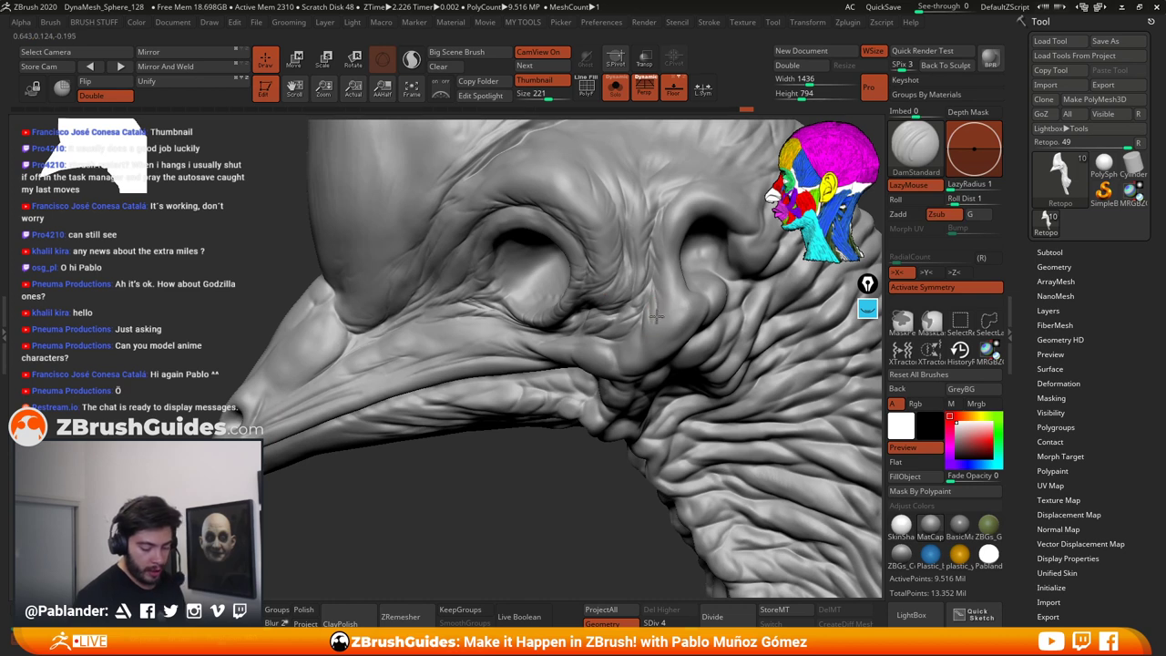
pyautogui.moveTo(655, 316); pyautogui.dragTo(652, 334)
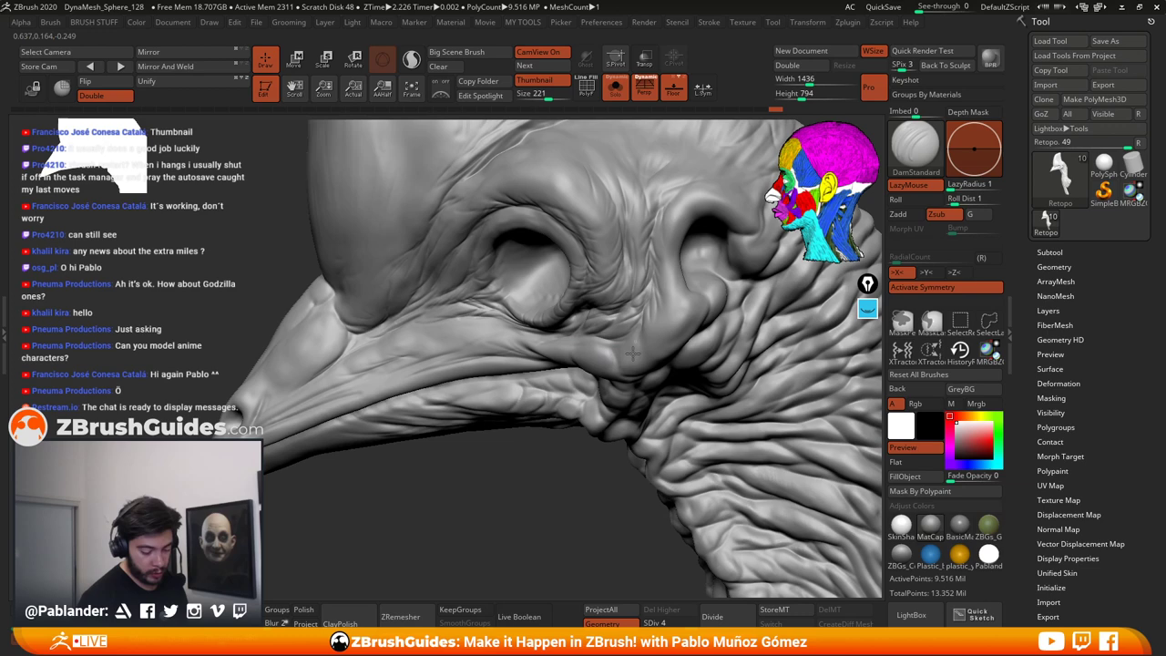
pyautogui.press('shift')
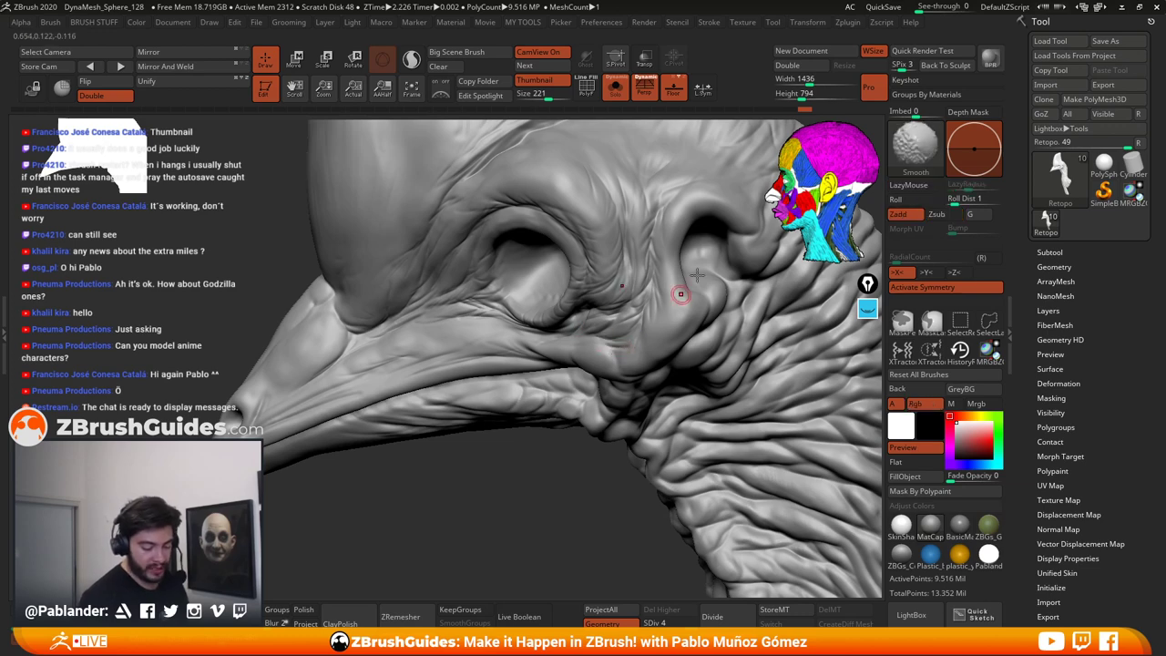
# Step: Touch up and smooth the skin creases in front of and below the eye socket toward the beak
pyautogui.moveTo(495, 316); pyautogui.dragTo(575, 287, button='right')
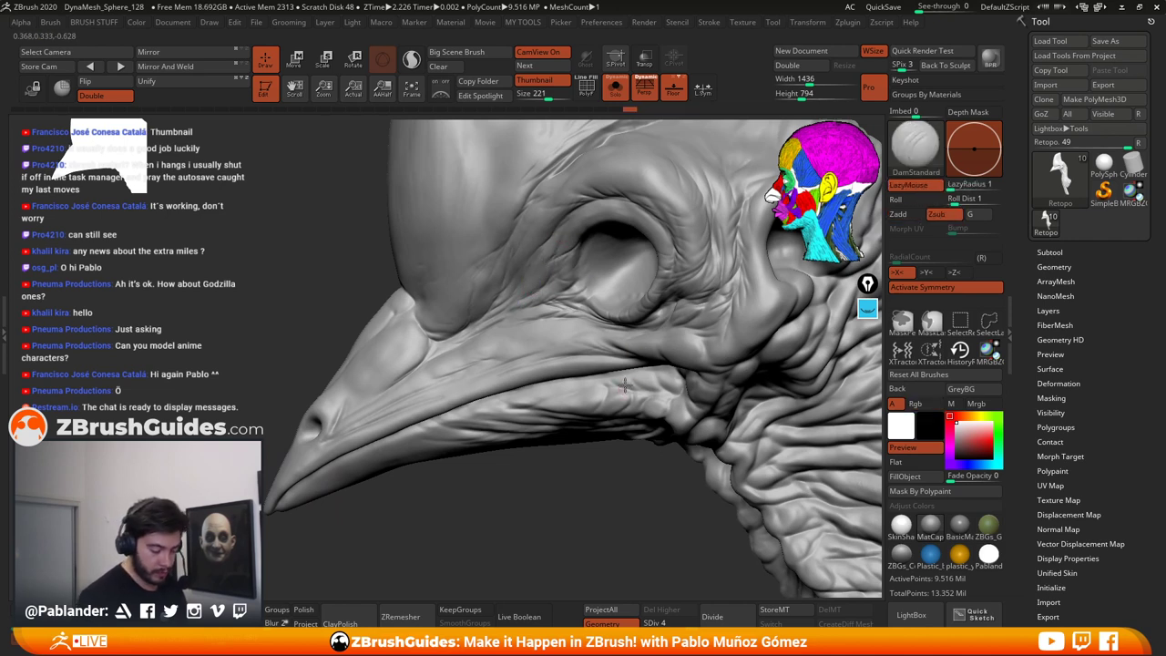
pyautogui.moveTo(547, 282); pyautogui.dragTo(596, 309, button='right')
pyautogui.keyDown('shift'); pyautogui.moveTo(579, 295); pyautogui.dragTo(599, 284); pyautogui.keyUp('shift')
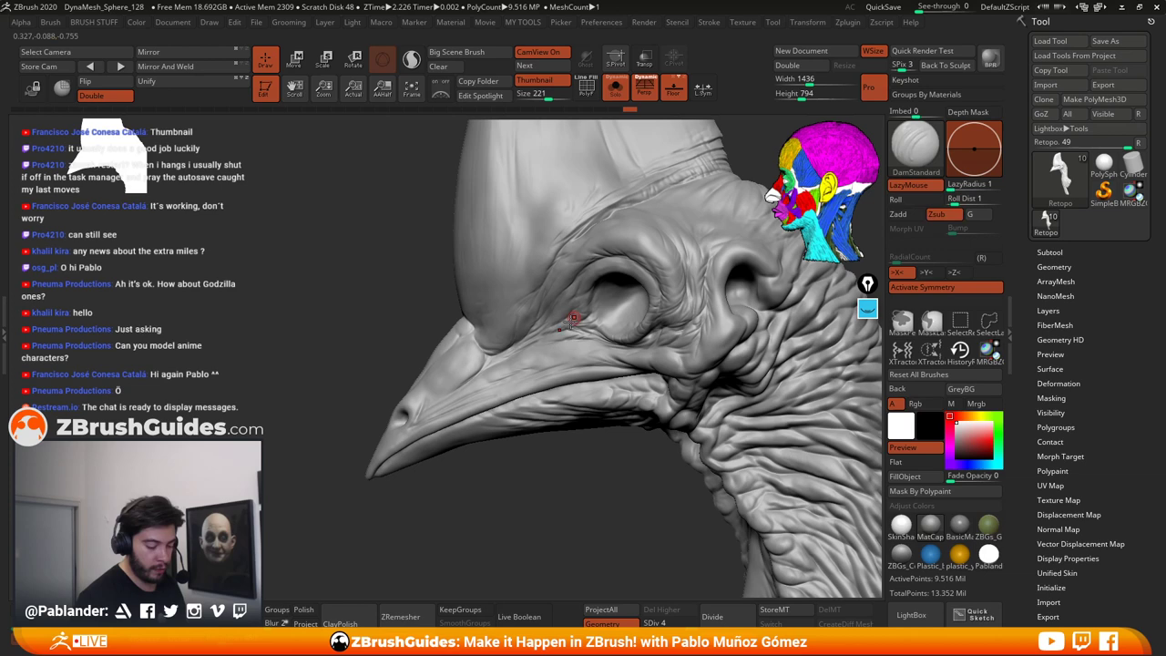
pyautogui.moveTo(575, 339)
pyautogui.mouseDown(button='right')
pyautogui.moveTo(599, 357)
pyautogui.moveTo(672, 306)
pyautogui.moveTo(598, 362)
pyautogui.moveTo(614, 351)
pyautogui.mouseUp(button='right')
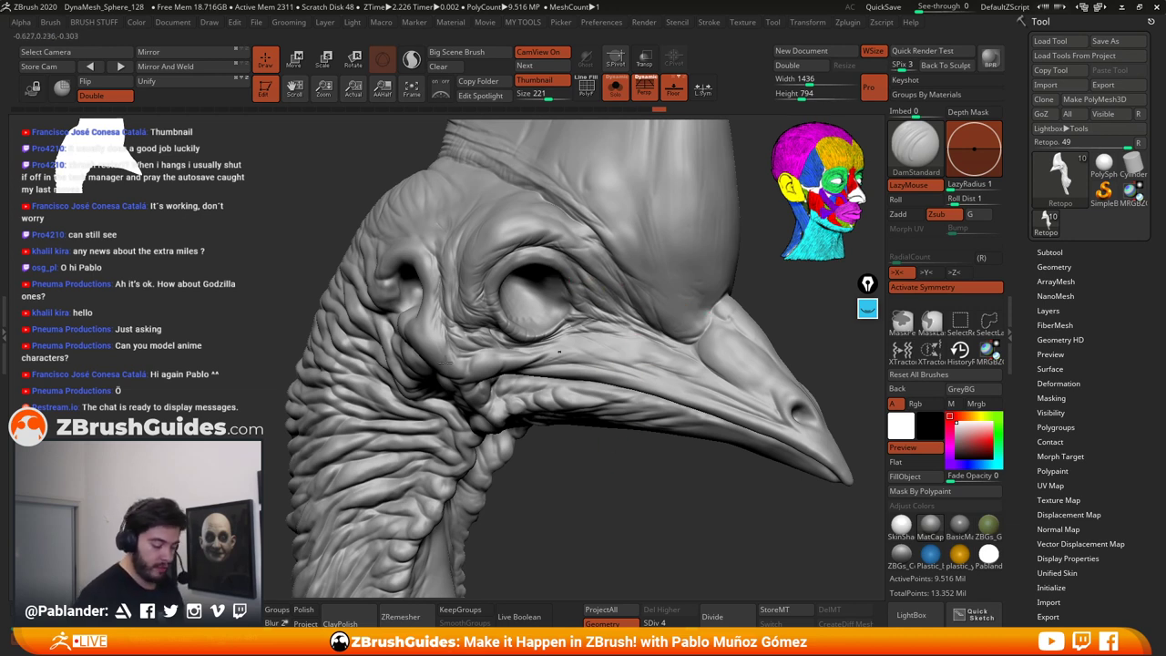
pyautogui.moveTo(558, 351); pyautogui.dragTo(556, 397, button='right')
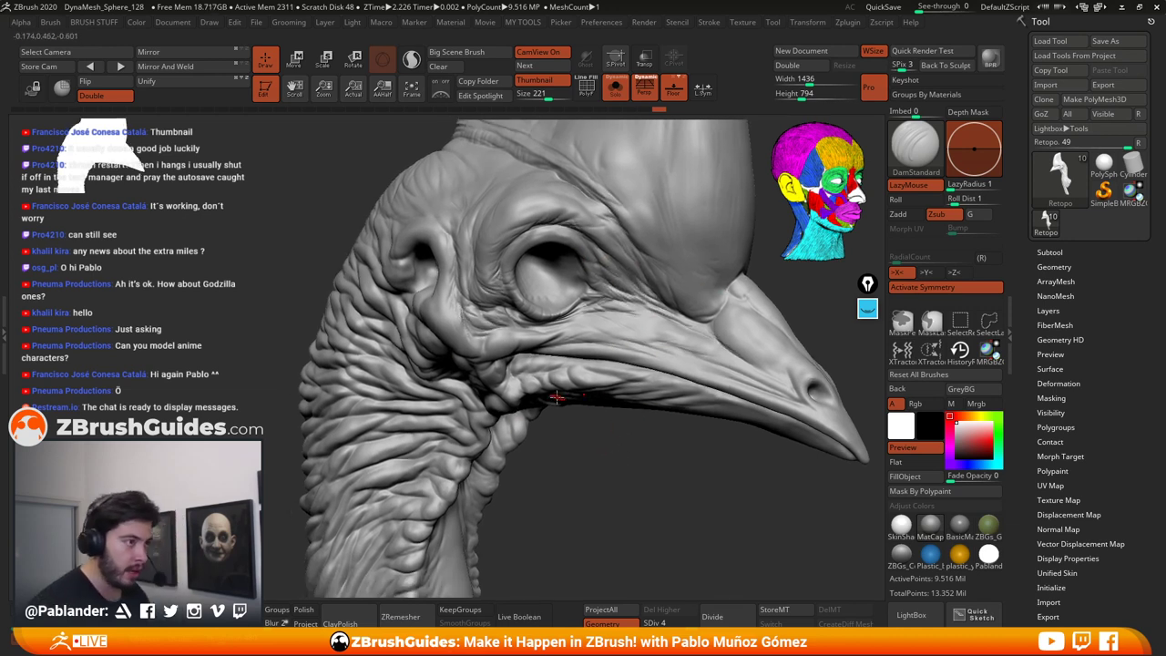
# Step: Carve fine diagonal wrinkles on the back of the head above the ear opening and smooth their ends
pyautogui.moveTo(579, 308)
pyautogui.mouseDown(button='right')
pyautogui.moveTo(608, 328)
pyautogui.moveTo(600, 306)
pyautogui.mouseUp(button='right')
pyautogui.moveTo(520, 228); pyautogui.dragTo(460, 273, button='right')
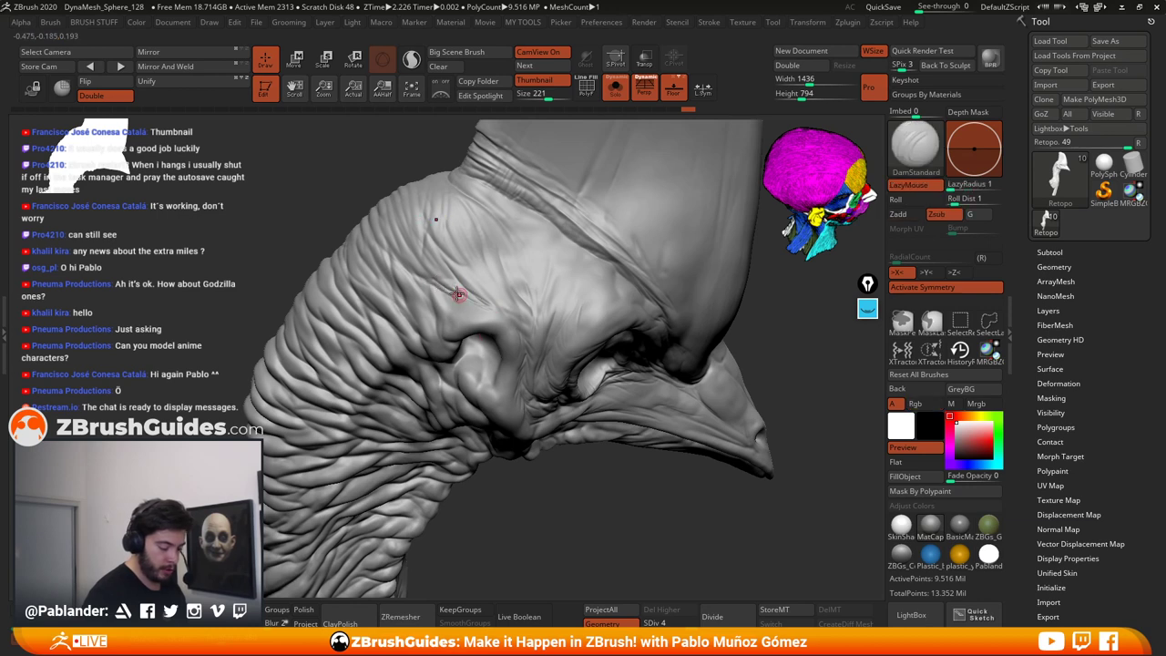
pyautogui.moveTo(450, 293)
pyautogui.mouseDown()
pyautogui.moveTo(474, 309)
pyautogui.moveTo(450, 328)
pyautogui.moveTo(460, 320)
pyautogui.mouseUp()
pyautogui.moveTo(500, 280); pyautogui.dragTo(515, 293, button='right')
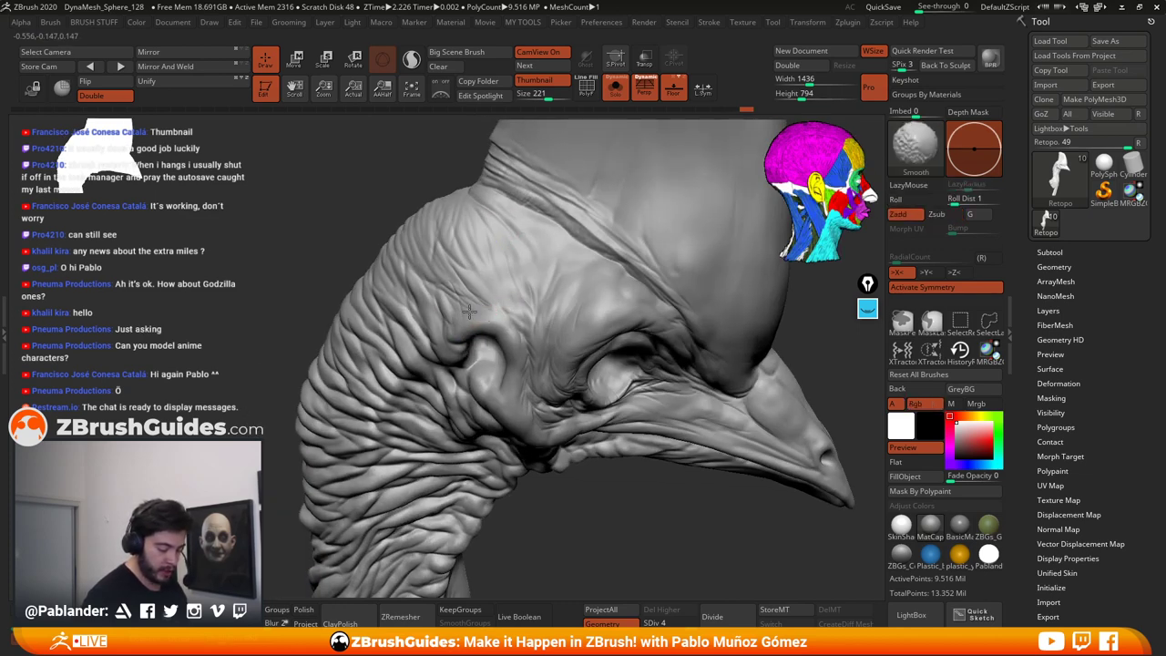
pyautogui.moveTo(535, 360); pyautogui.dragTo(557, 386, button='right')
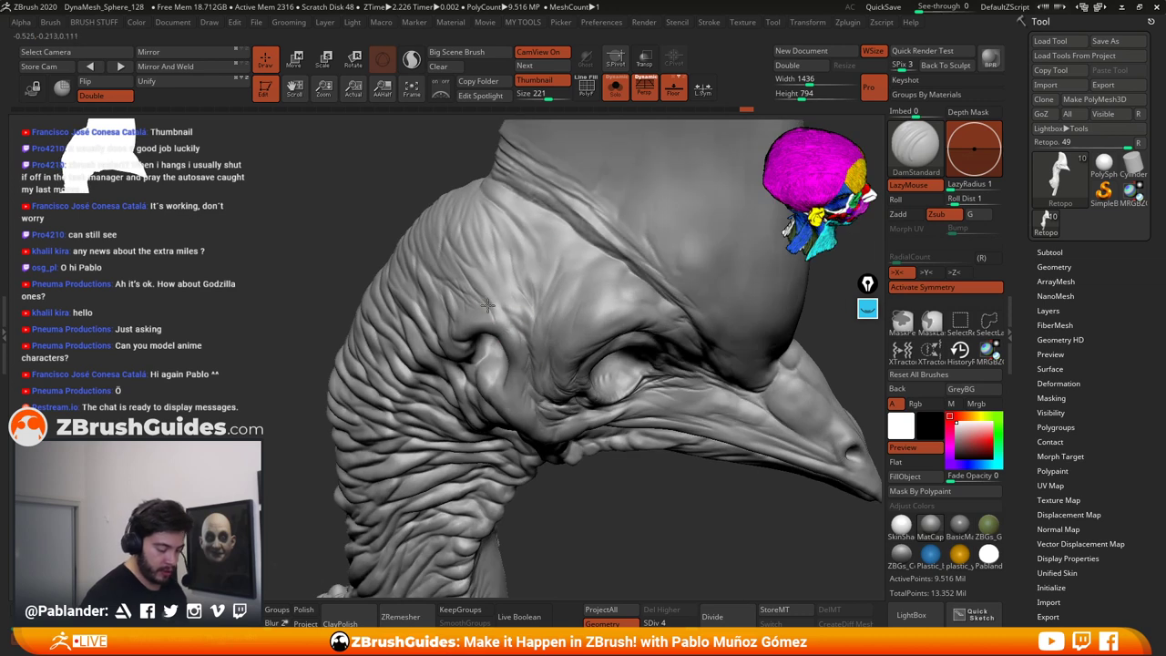
pyautogui.moveTo(487, 306)
pyautogui.mouseDown()
pyautogui.moveTo(507, 327)
pyautogui.moveTo(481, 272)
pyautogui.mouseUp()
pyautogui.press('shift')
pyautogui.press('shift')
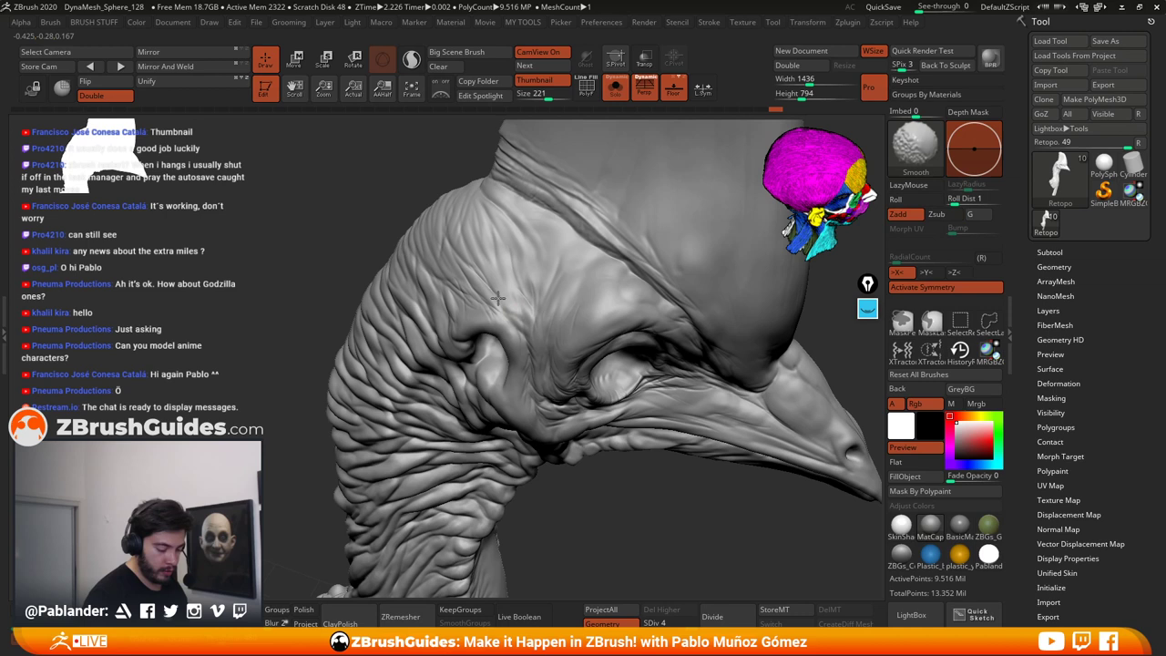
pyautogui.keyDown('shift'); pyautogui.moveTo(496, 313); pyautogui.dragTo(517, 317); pyautogui.keyUp('shift')
# Step: Extend the wrinkles from the ear's upper rim up toward the casque base with DamStandard, blending them with smoothing
pyautogui.keyDown('alt'); pyautogui.moveTo(549, 394); pyautogui.dragTo(563, 333, button='right'); pyautogui.keyUp('alt')
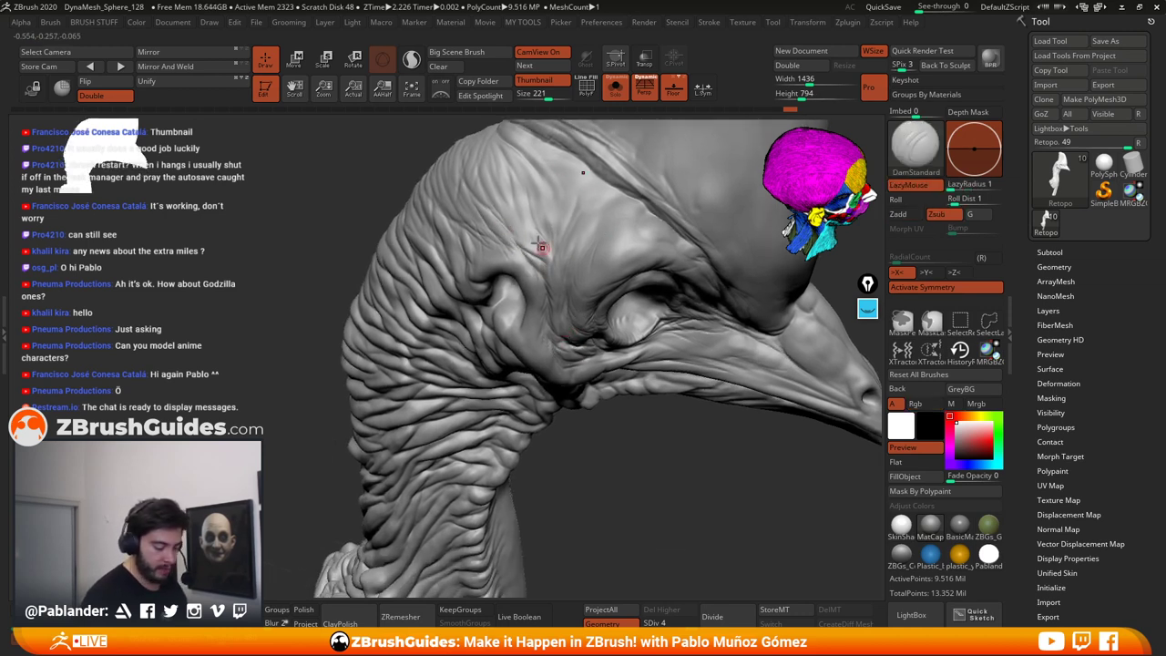
pyautogui.moveTo(539, 257)
pyautogui.mouseDown()
pyautogui.moveTo(523, 225)
pyautogui.moveTo(509, 226)
pyautogui.moveTo(533, 289)
pyautogui.moveTo(540, 267)
pyautogui.mouseUp()
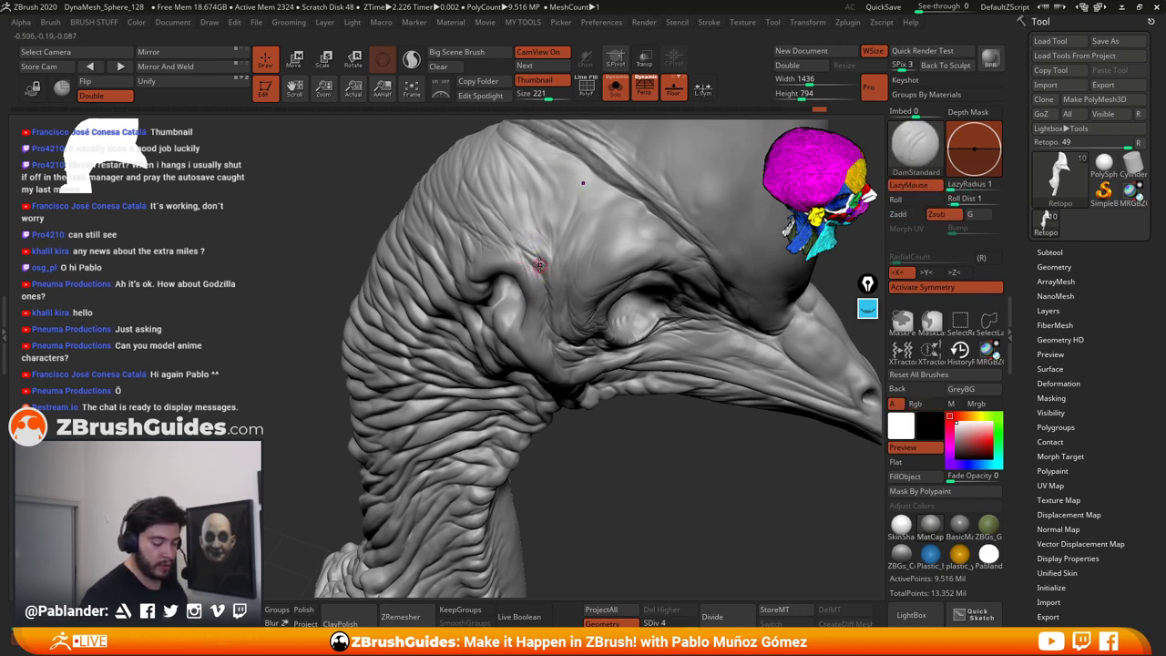
pyautogui.moveTo(516, 202); pyautogui.dragTo(546, 241)
pyautogui.press('shift')
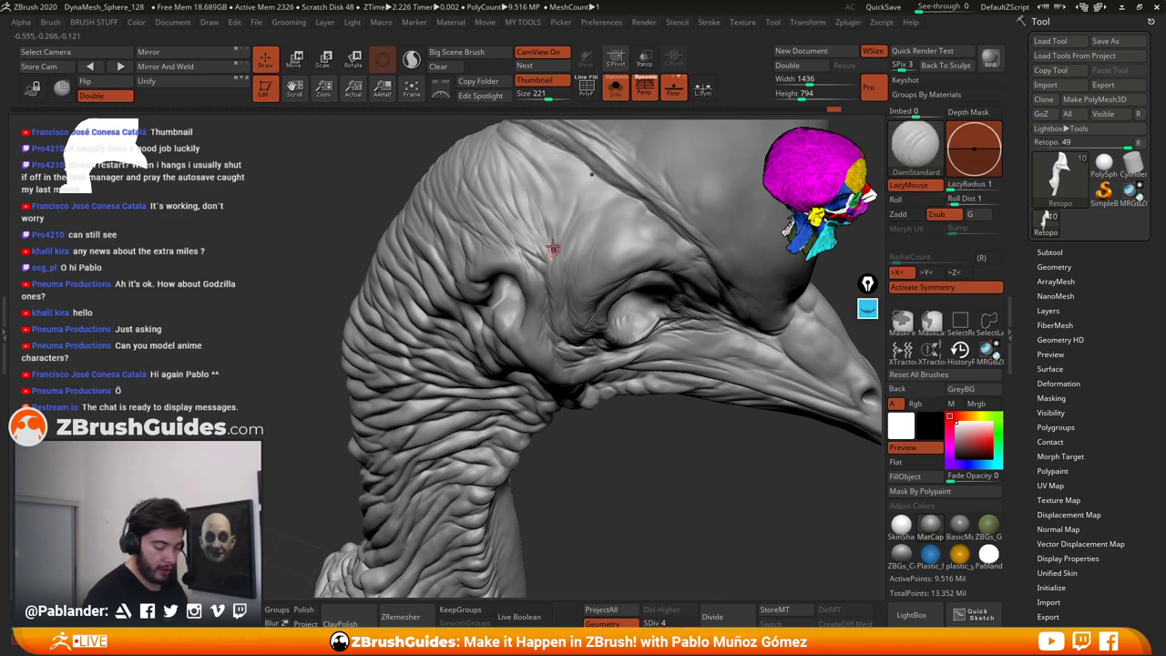
pyautogui.moveTo(547, 190)
pyautogui.mouseDown()
pyautogui.moveTo(557, 234)
pyautogui.moveTo(542, 193)
pyautogui.mouseUp()
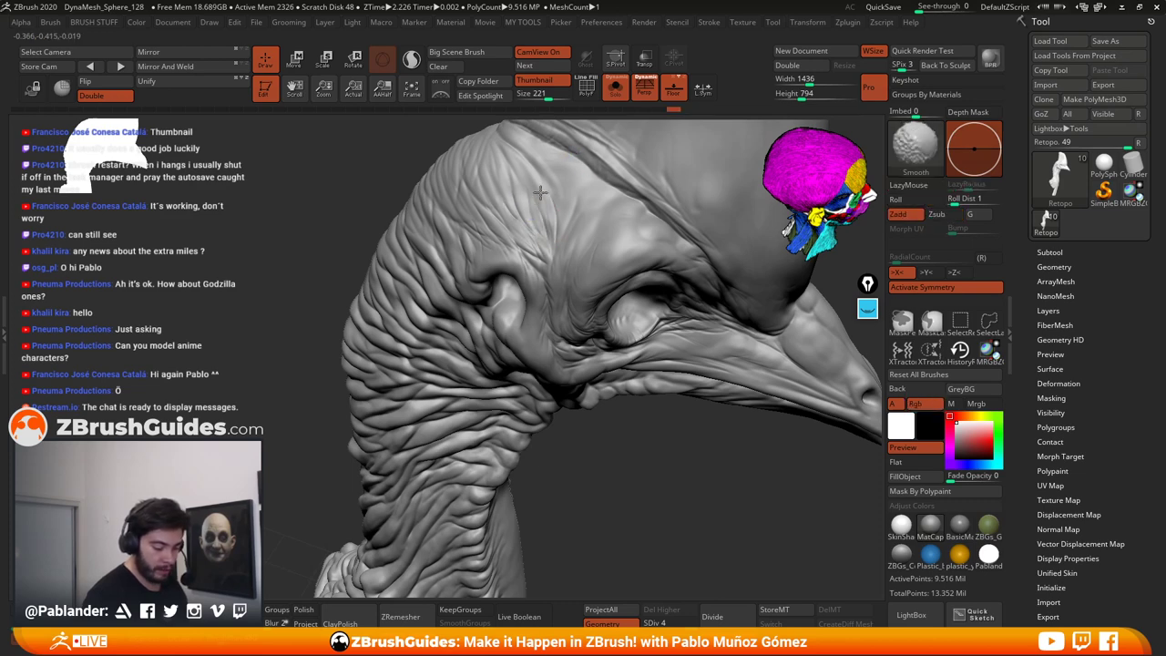
# Step: Refine the creases around the ear opening's lower rim on the opposite side of the head and smooth the lobe
pyautogui.moveTo(674, 443); pyautogui.dragTo(606, 339)
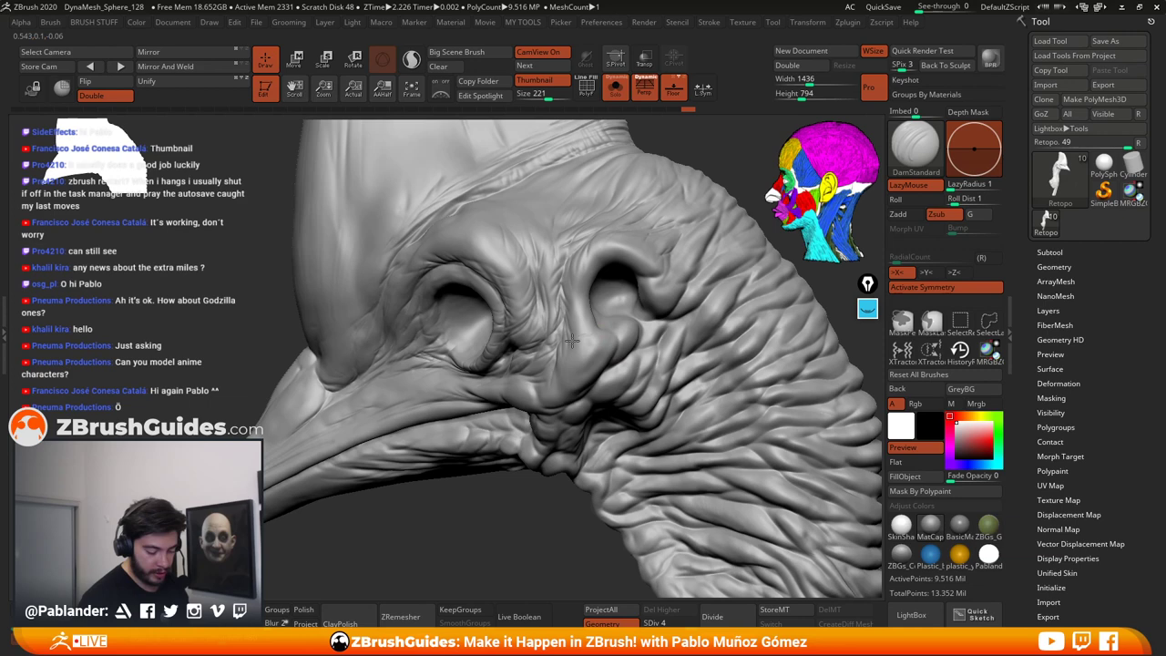
pyautogui.moveTo(594, 325); pyautogui.dragTo(592, 344, button='right')
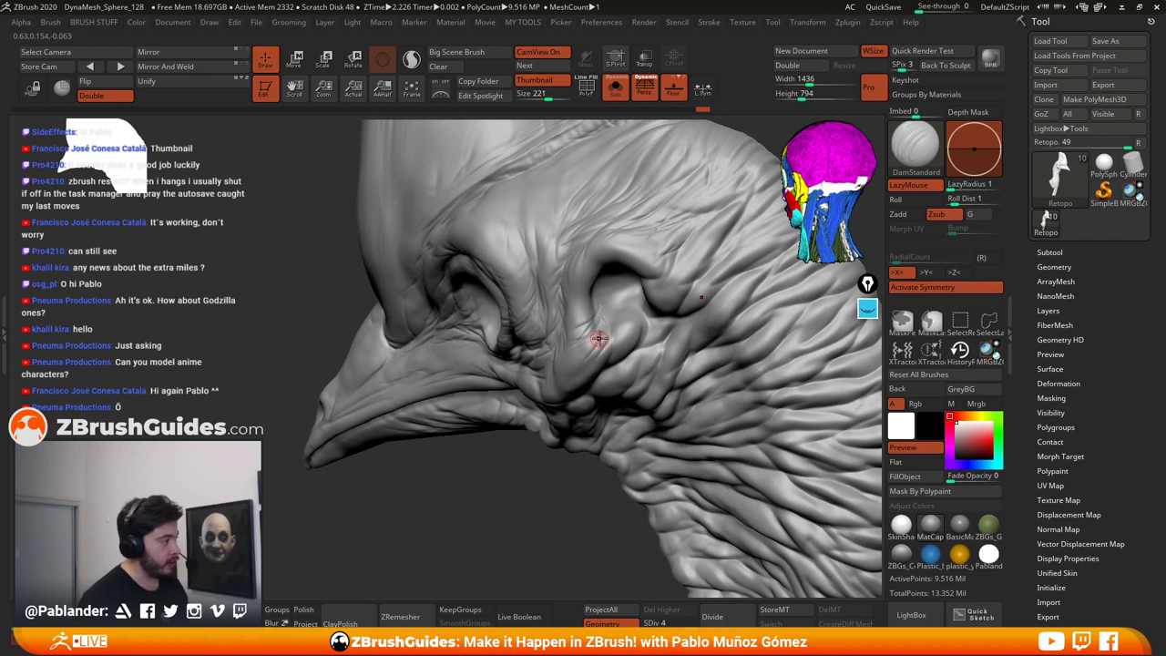
pyautogui.moveTo(598, 338); pyautogui.dragTo(596, 344, button='right')
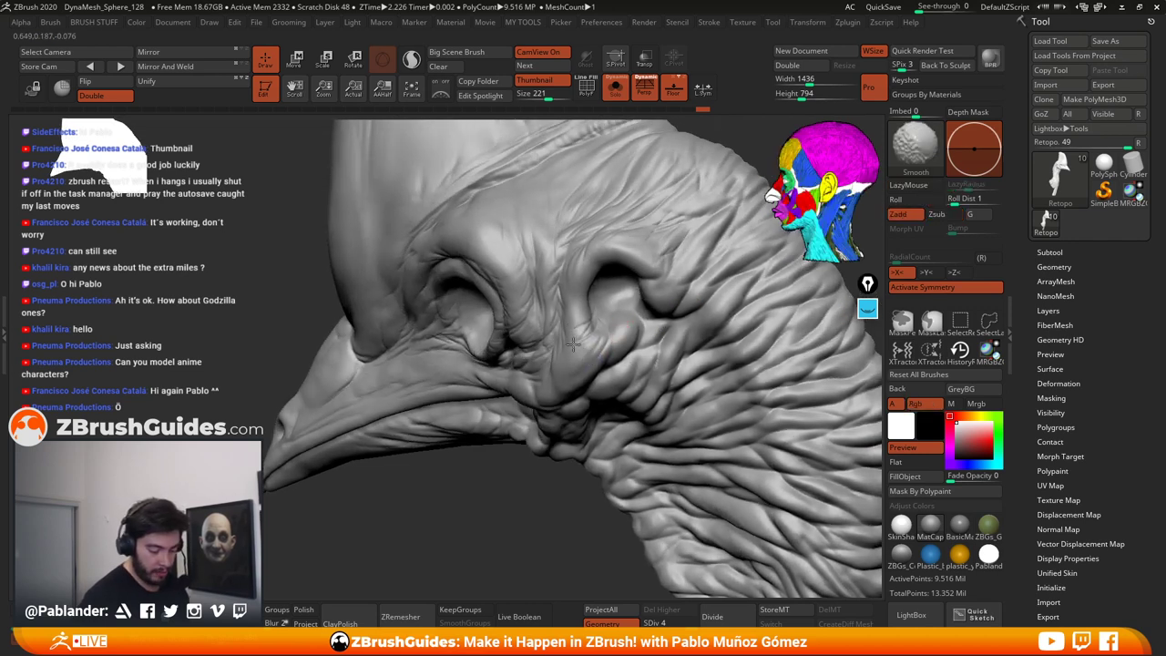
pyautogui.moveTo(600, 311)
pyautogui.keyDown('shift'); pyautogui.mouseDown()
pyautogui.moveTo(658, 322)
pyautogui.moveTo(639, 324)
pyautogui.moveTo(645, 336)
pyautogui.mouseUp(); pyautogui.keyUp('shift')
pyautogui.moveTo(617, 362); pyautogui.dragTo(616, 325, button='right')
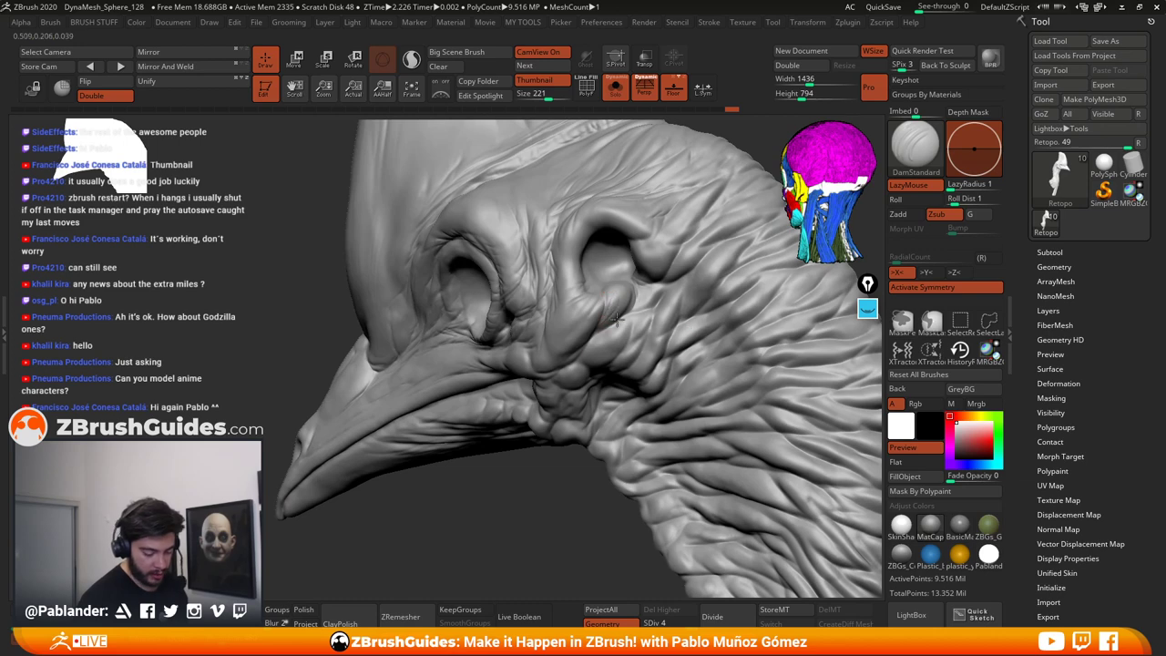
# Step: Carve and soften creases between the lumpy skin folds below the ear opening toward the jaw corner
pyautogui.press('shift')
pyautogui.moveTo(562, 354); pyautogui.dragTo(610, 305, button='right')
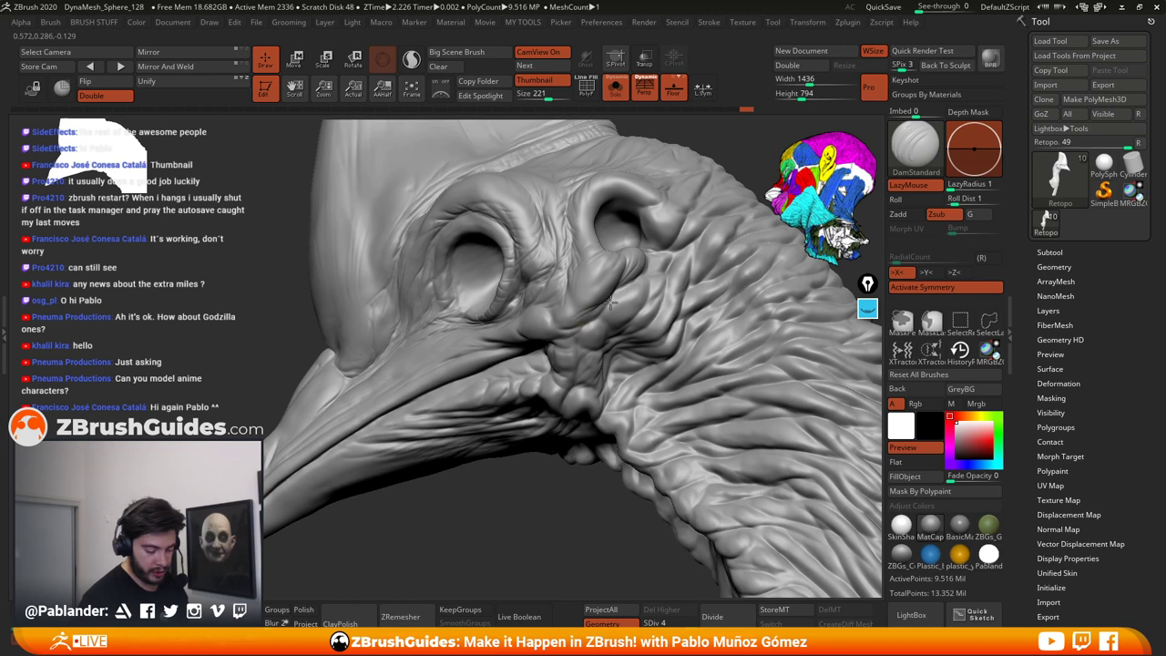
pyautogui.moveTo(604, 325); pyautogui.dragTo(580, 312)
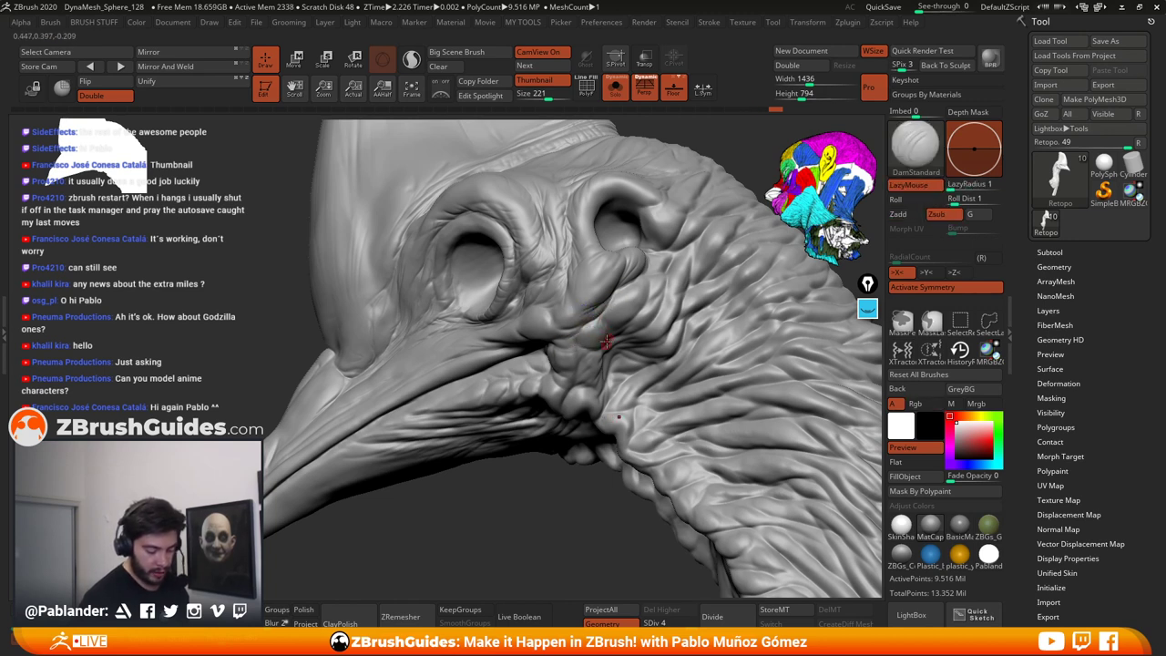
pyautogui.press('shift')
pyautogui.moveTo(605, 334)
pyautogui.mouseDown(button='right')
pyautogui.moveTo(672, 288)
pyautogui.moveTo(641, 283)
pyautogui.mouseUp(button='right')
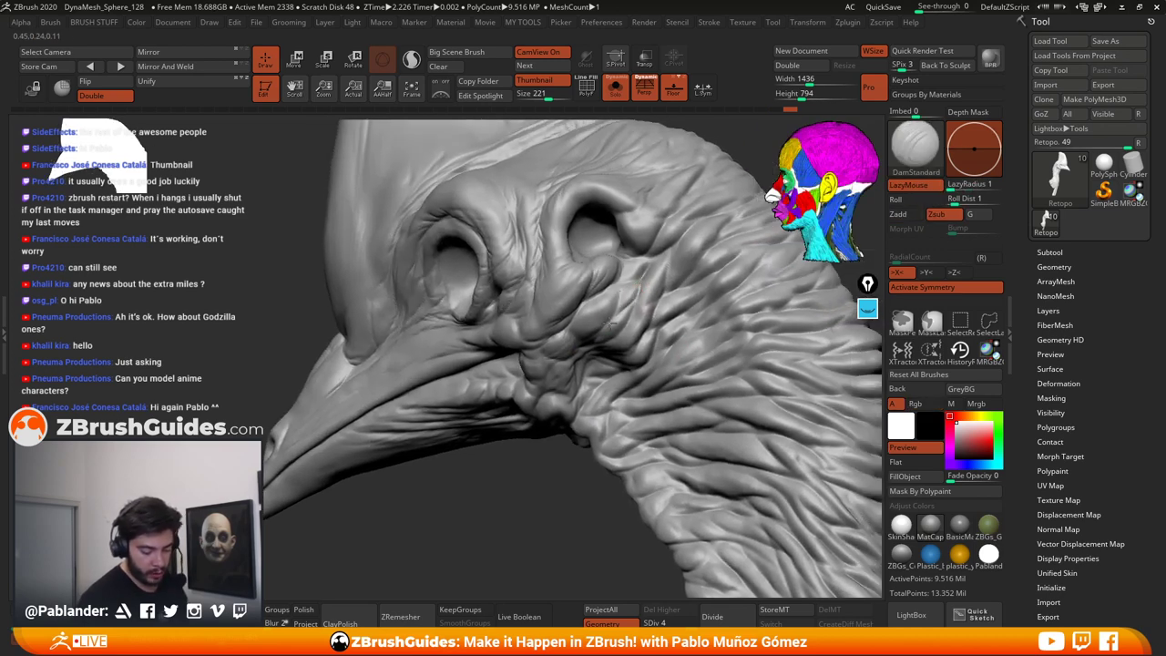
# Step: Deepen the creases behind the ear opening and down to the jaw corner, softening the folds between them
pyautogui.moveTo(639, 287); pyautogui.dragTo(588, 252, button='right')
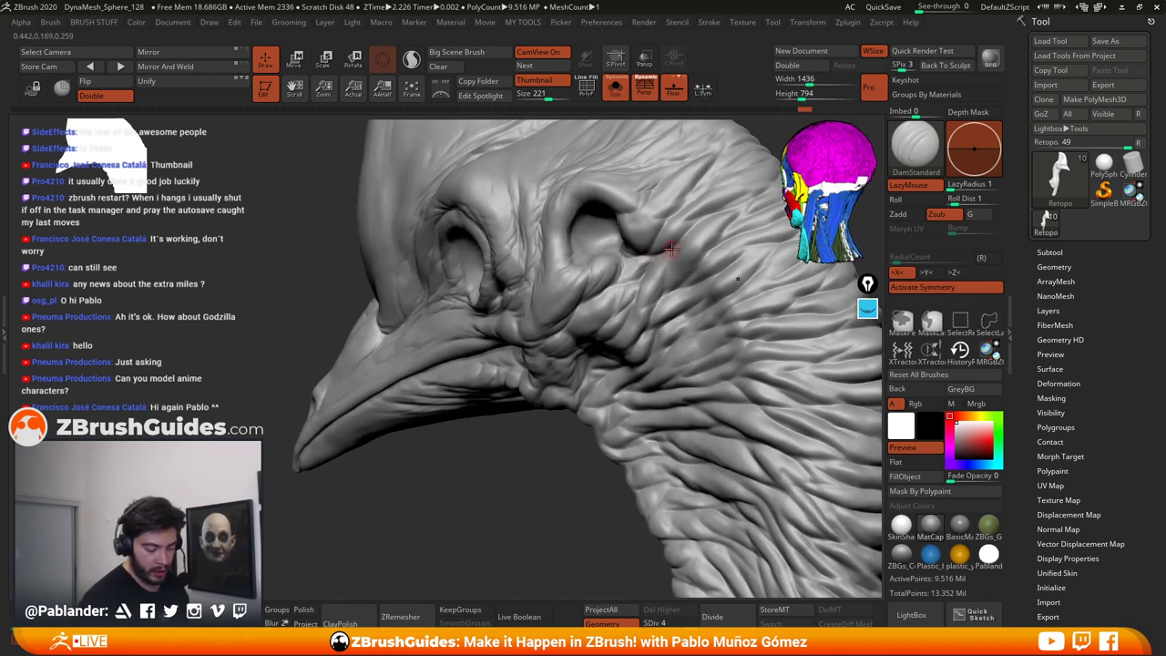
pyautogui.press('shift')
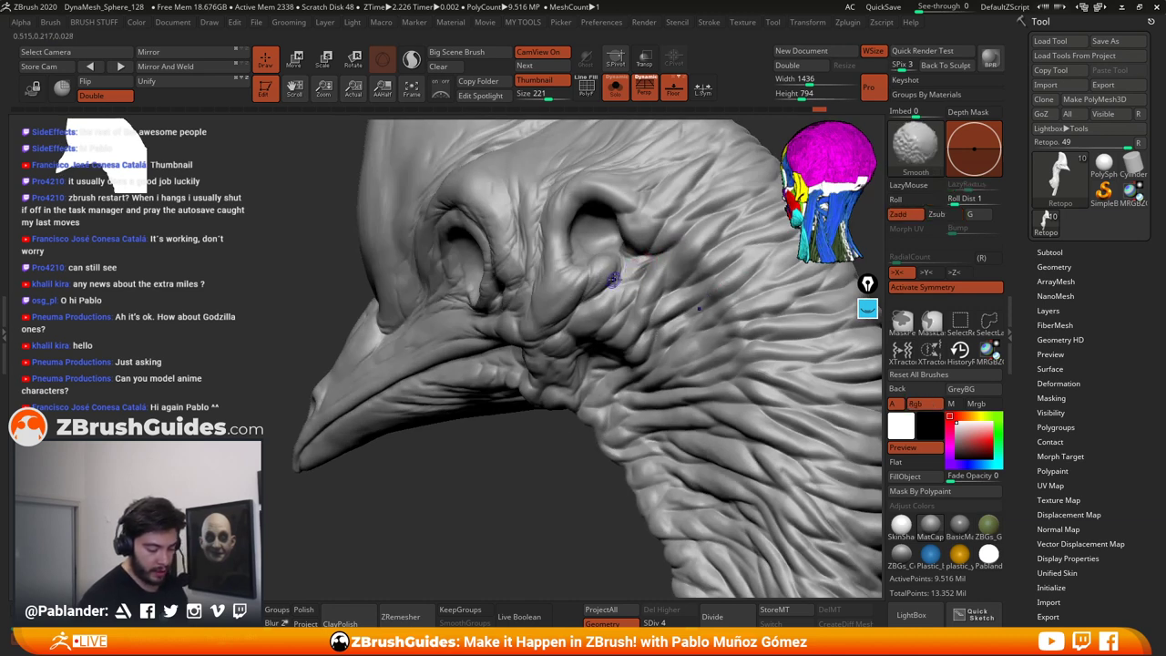
pyautogui.moveTo(559, 338); pyautogui.dragTo(618, 301, button='right')
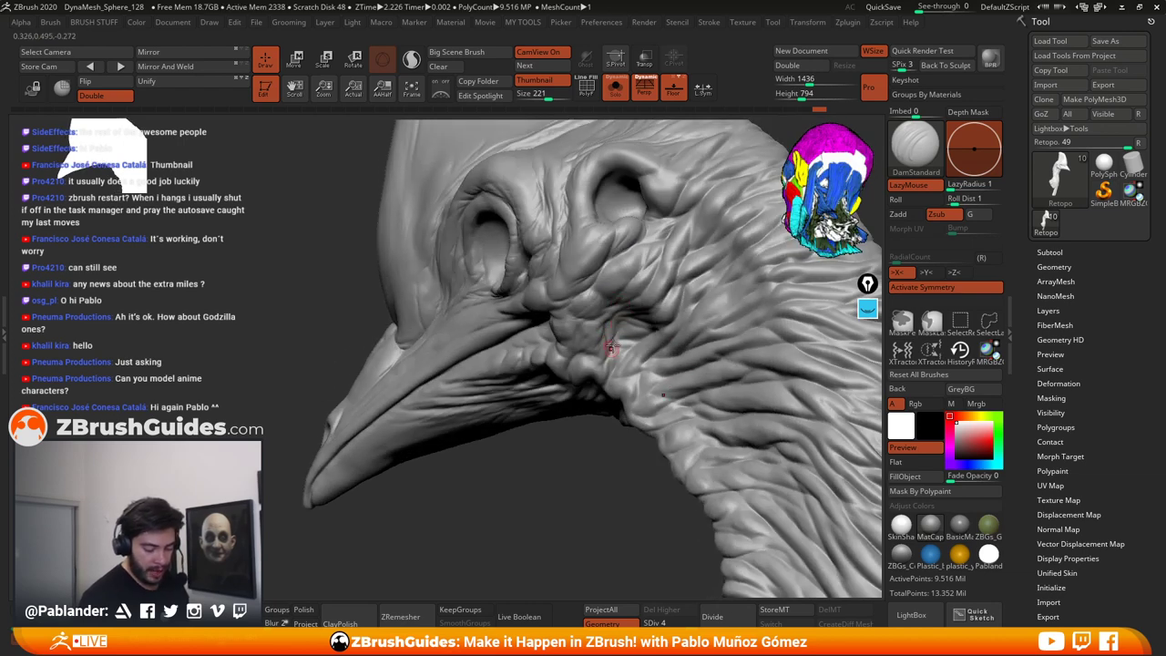
pyautogui.press('shift')
pyautogui.moveTo(624, 328)
pyautogui.mouseDown(button='right')
pyautogui.moveTo(618, 341)
pyautogui.moveTo(632, 255)
pyautogui.mouseUp(button='right')
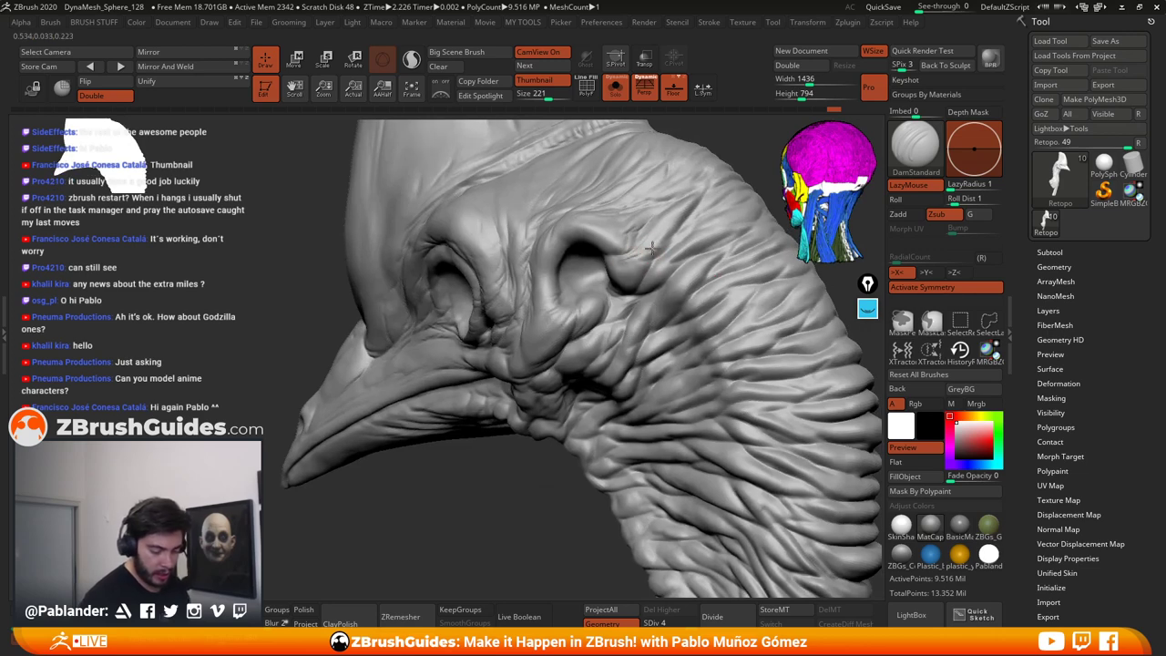
# Step: Carve fine wrinkles radiating from above the ear opening toward the brow and crown, blending them with smoothing
pyautogui.press('shift')
pyautogui.moveTo(644, 289)
pyautogui.mouseDown(button='right')
pyautogui.moveTo(639, 232)
pyautogui.moveTo(633, 240)
pyautogui.mouseUp(button='right')
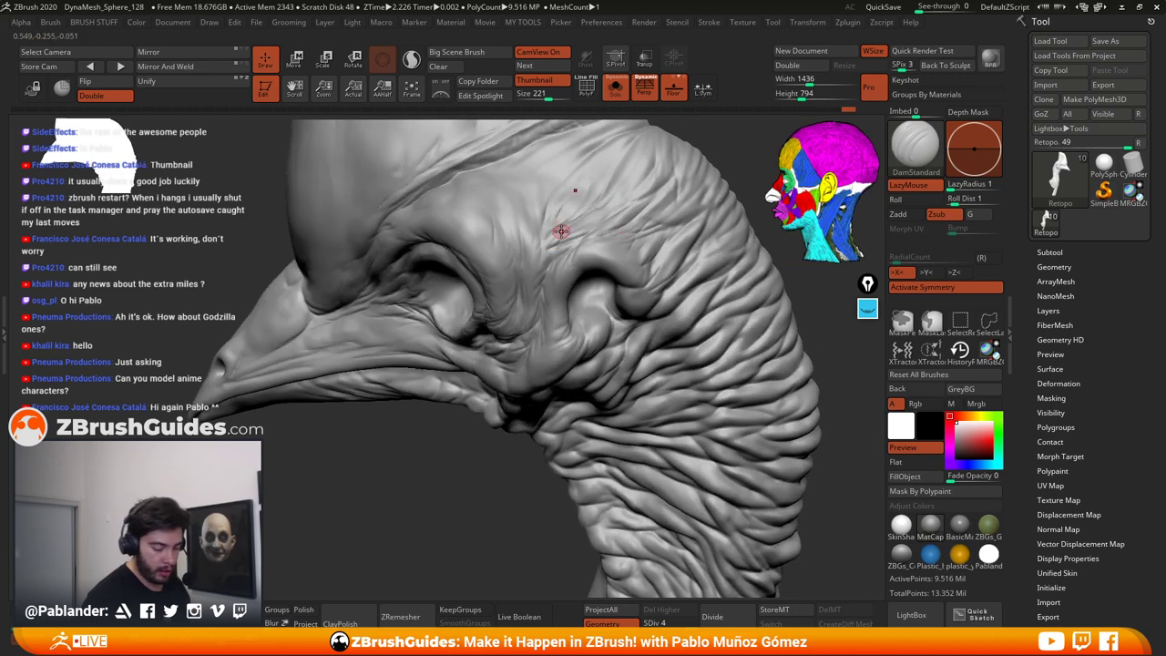
pyautogui.press('shift')
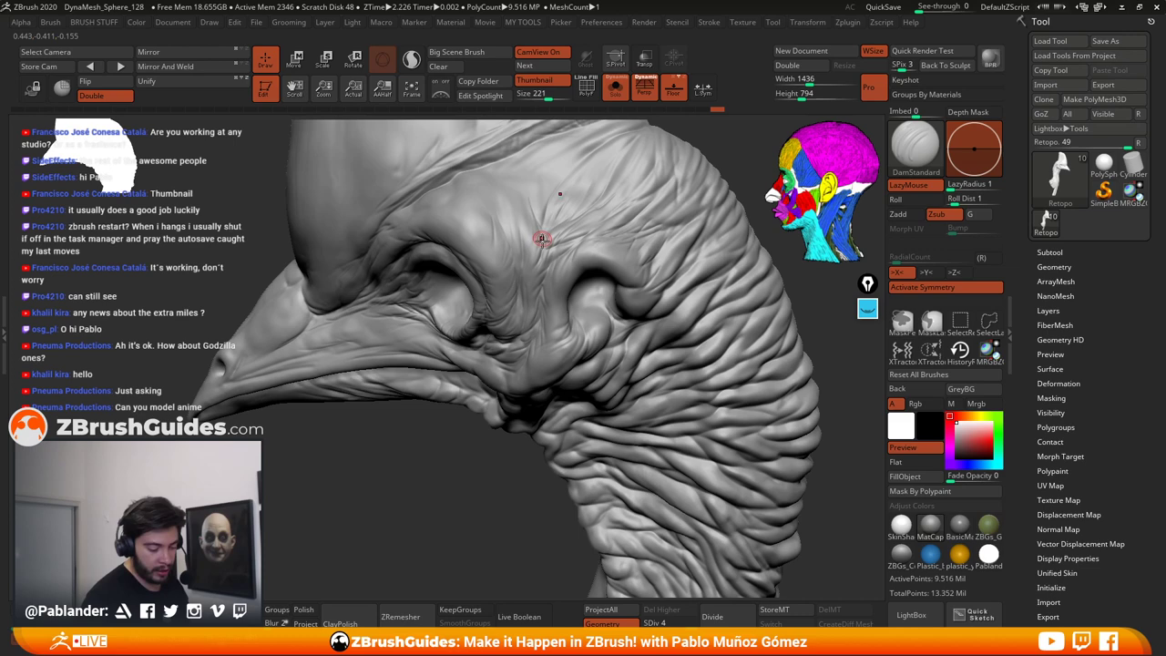
pyautogui.press('shift')
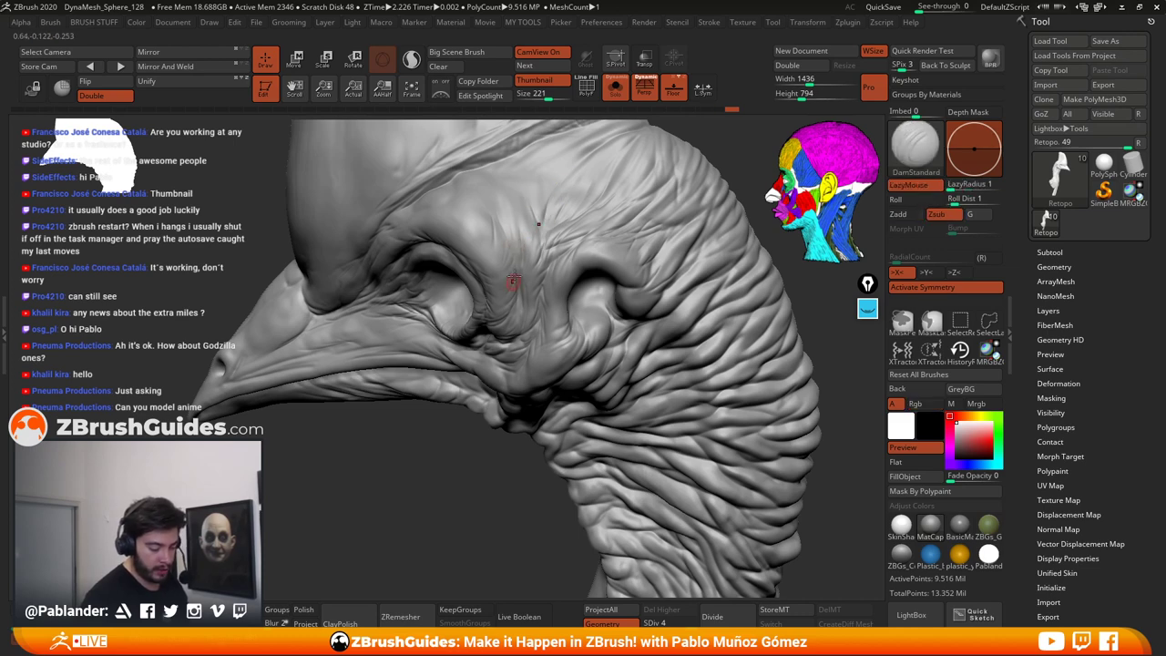
pyautogui.press('shift')
# Step: Add light wrinkles to the skin below the casque's rear base and smooth them into the crown
pyautogui.moveTo(565, 233)
pyautogui.mouseDown(button='right')
pyautogui.moveTo(539, 264)
pyautogui.moveTo(546, 255)
pyautogui.mouseUp(button='right')
pyautogui.moveTo(493, 199); pyautogui.dragTo(512, 185)
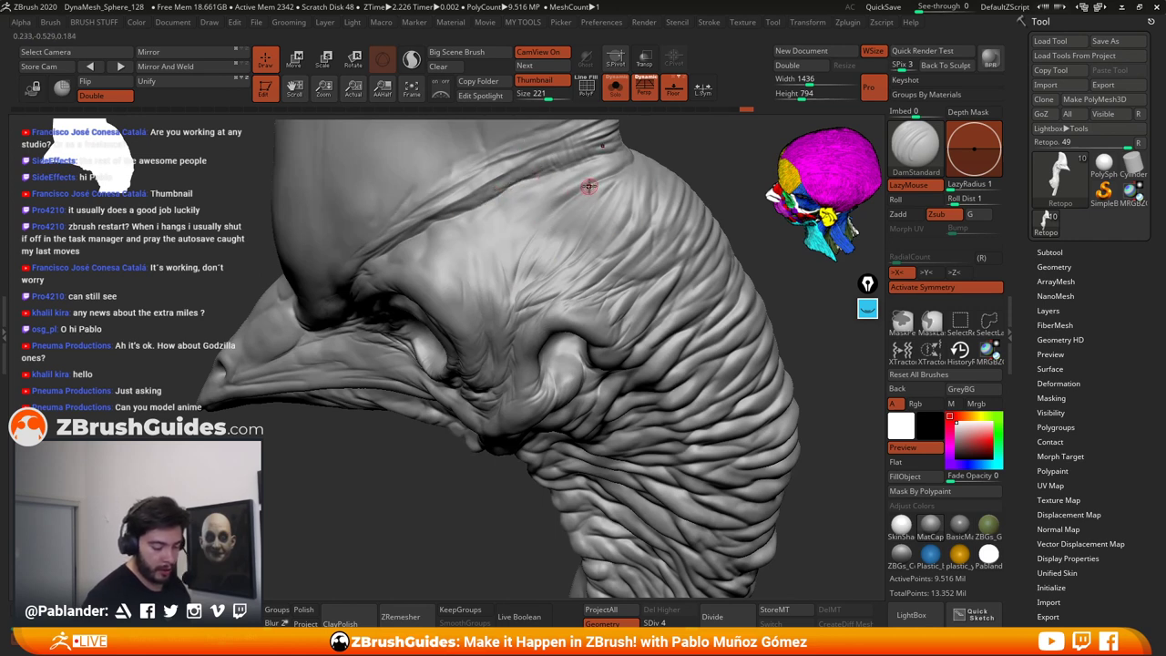
pyautogui.press('shift')
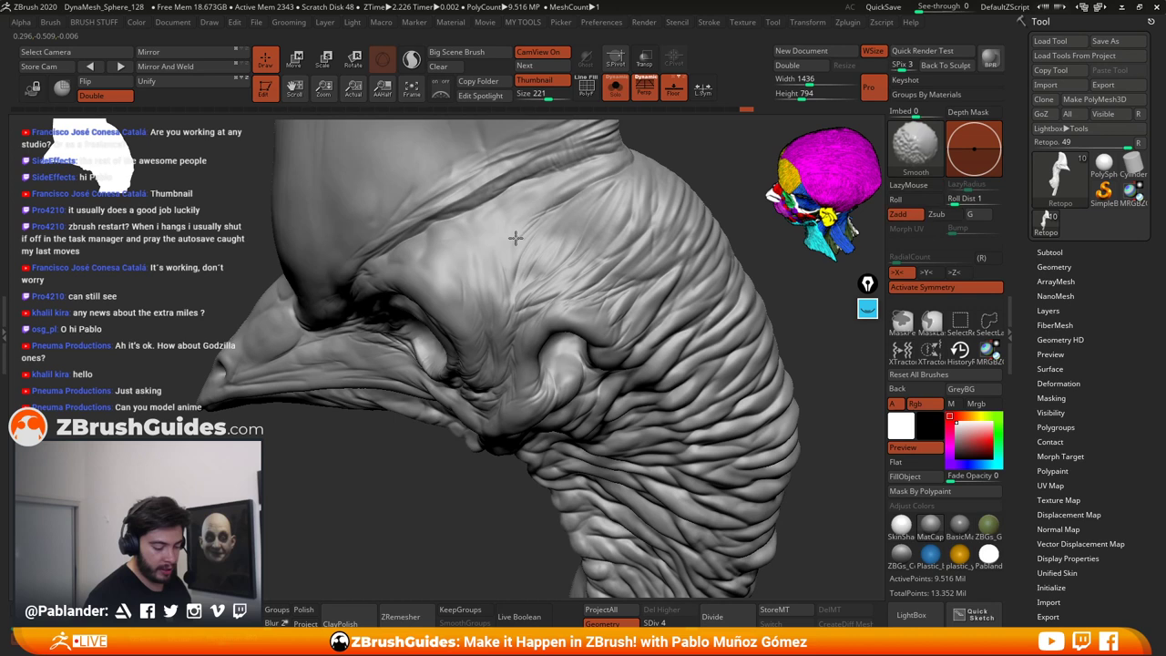
pyautogui.keyDown('shift'); pyautogui.moveTo(539, 208); pyautogui.dragTo(587, 172); pyautogui.keyUp('shift')
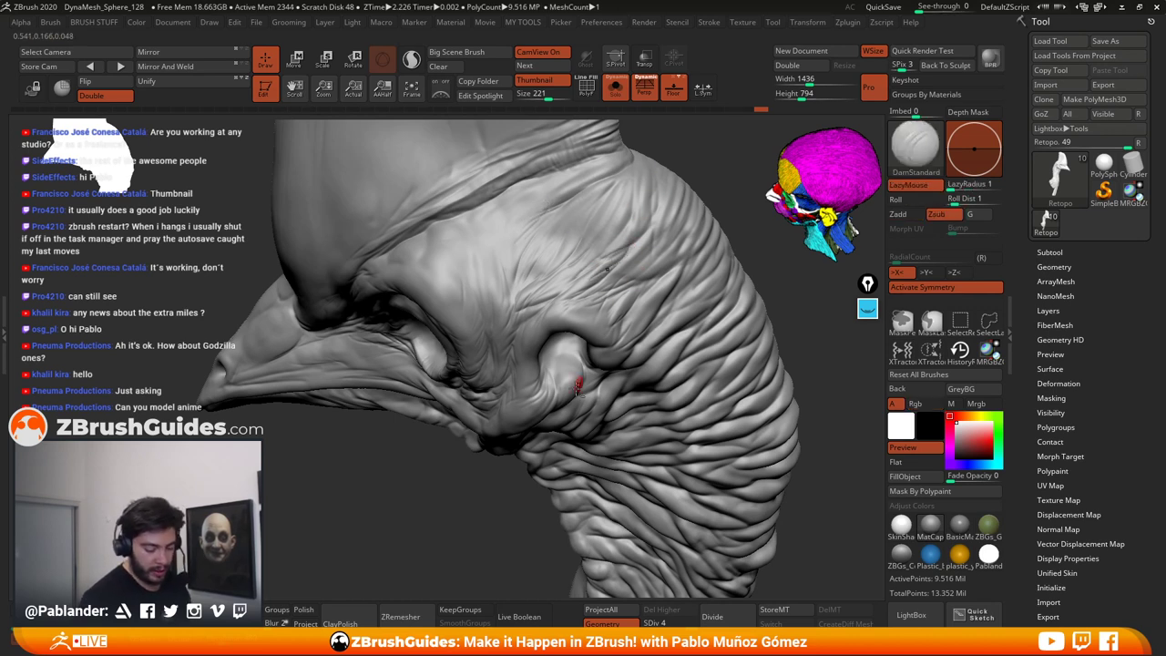
# Step: Carve and smooth creases in the folds at the mouth corner and along the lower jaw, seen from below
pyautogui.keyDown('alt'); pyautogui.moveTo(575, 384); pyautogui.dragTo(588, 315, button='right'); pyautogui.keyUp('alt')
pyautogui.press('shift')
pyautogui.moveTo(624, 355)
pyautogui.mouseDown(button='right')
pyautogui.moveTo(577, 408)
pyautogui.moveTo(605, 312)
pyautogui.moveTo(551, 298)
pyautogui.mouseUp(button='right')
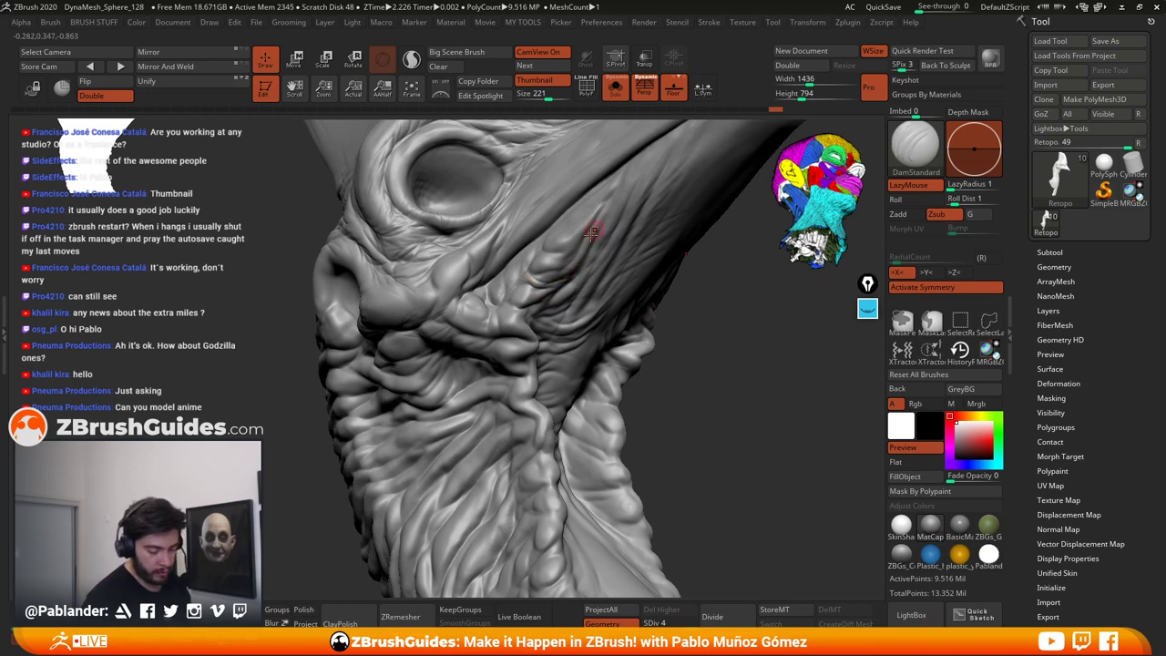
pyautogui.moveTo(589, 235)
pyautogui.mouseDown()
pyautogui.moveTo(576, 257)
pyautogui.moveTo(586, 244)
pyautogui.mouseUp()
pyautogui.moveTo(610, 200)
pyautogui.keyDown('shift'); pyautogui.mouseDown()
pyautogui.moveTo(588, 216)
pyautogui.moveTo(601, 199)
pyautogui.mouseUp(); pyautogui.keyUp('shift')
pyautogui.moveTo(594, 211); pyautogui.dragTo(534, 273, button='right')
pyautogui.moveTo(545, 245); pyautogui.dragTo(510, 278)
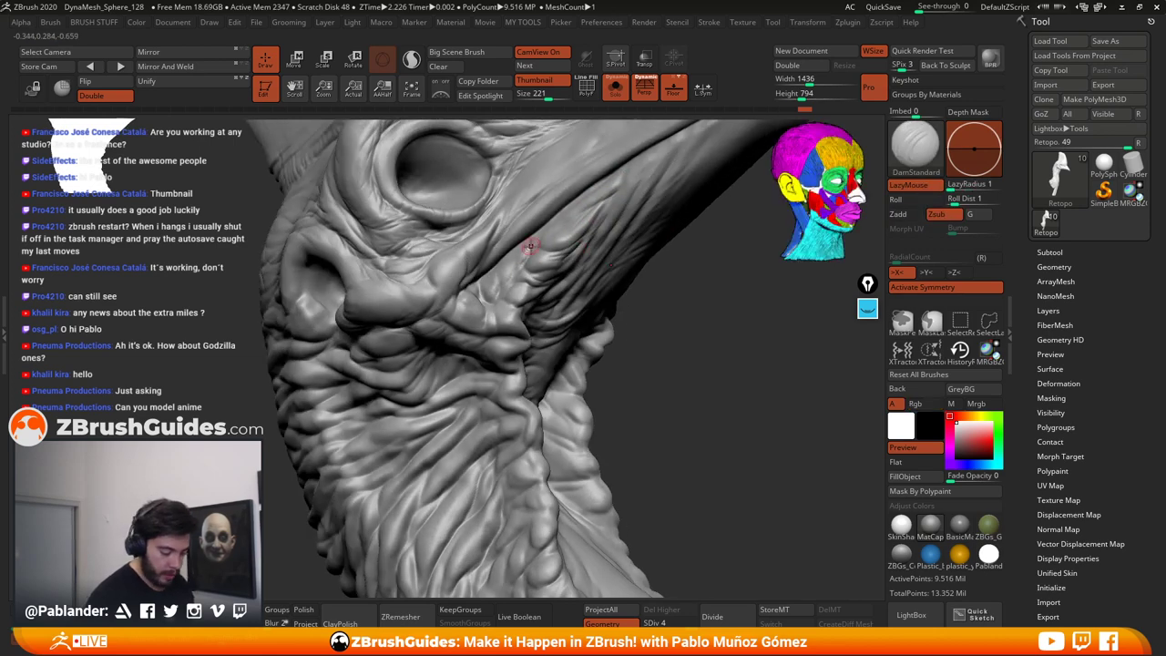
# Step: Deepen the small creases at the mouth corner and along the rear lower jaw, smoothing the adjoining cheek fold
pyautogui.moveTo(531, 243); pyautogui.dragTo(505, 303, button='right')
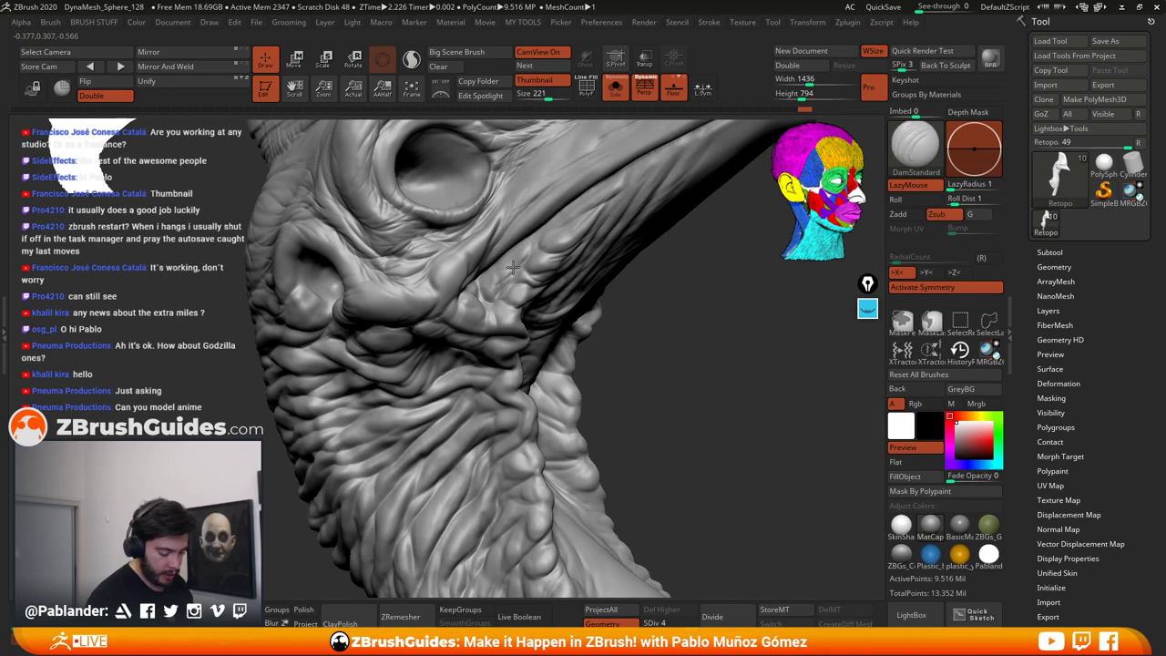
pyautogui.moveTo(512, 267); pyautogui.dragTo(522, 254)
pyautogui.moveTo(550, 262); pyautogui.dragTo(564, 285, button='right')
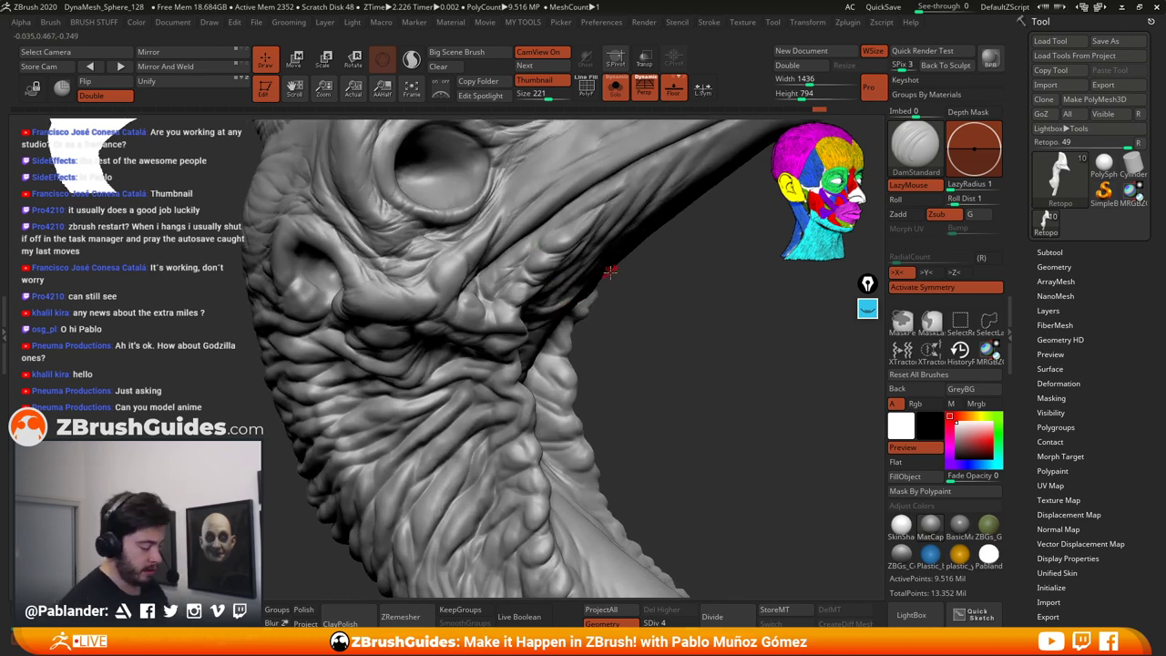
pyautogui.moveTo(530, 324); pyautogui.dragTo(581, 267, button='right')
pyautogui.moveTo(503, 262); pyautogui.dragTo(487, 264, button='right')
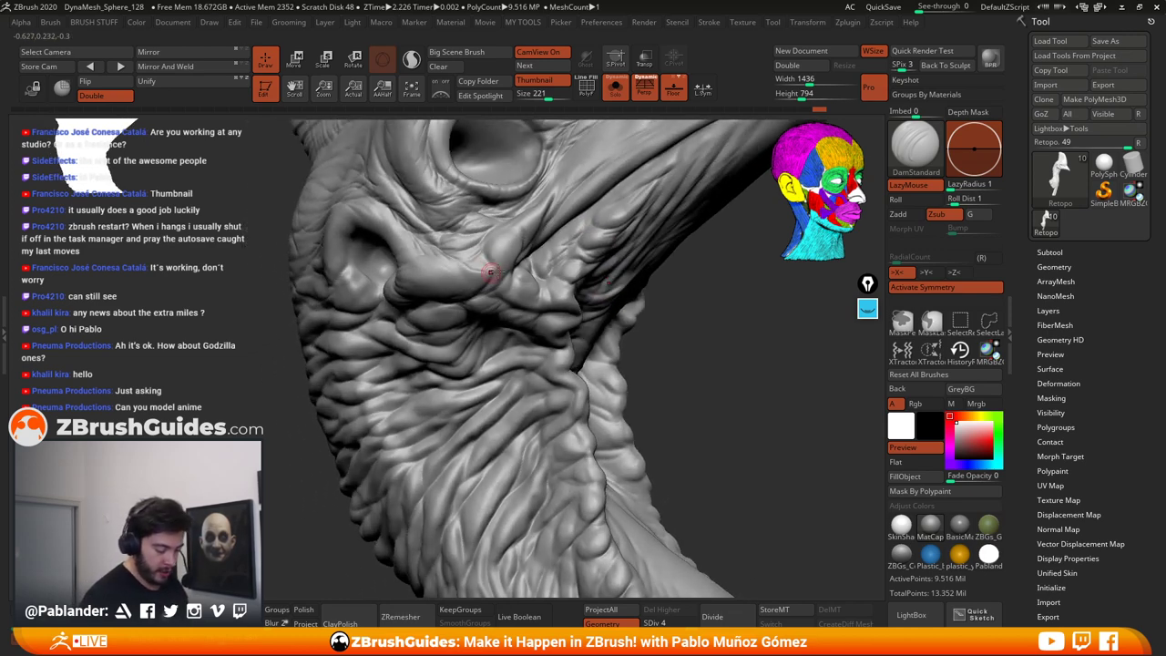
pyautogui.moveTo(476, 271)
pyautogui.keyDown('shift'); pyautogui.mouseDown()
pyautogui.moveTo(506, 247)
pyautogui.moveTo(510, 262)
pyautogui.mouseUp(); pyautogui.keyUp('shift')
pyautogui.moveTo(685, 313); pyautogui.dragTo(695, 321)
# Step: Carve creases through the folds below the ear opening toward the jaw corner and soften them with smoothing
pyautogui.moveTo(694, 321); pyautogui.dragTo(542, 319, button='right')
pyautogui.moveTo(354, 271); pyautogui.dragTo(372, 255, button='right')
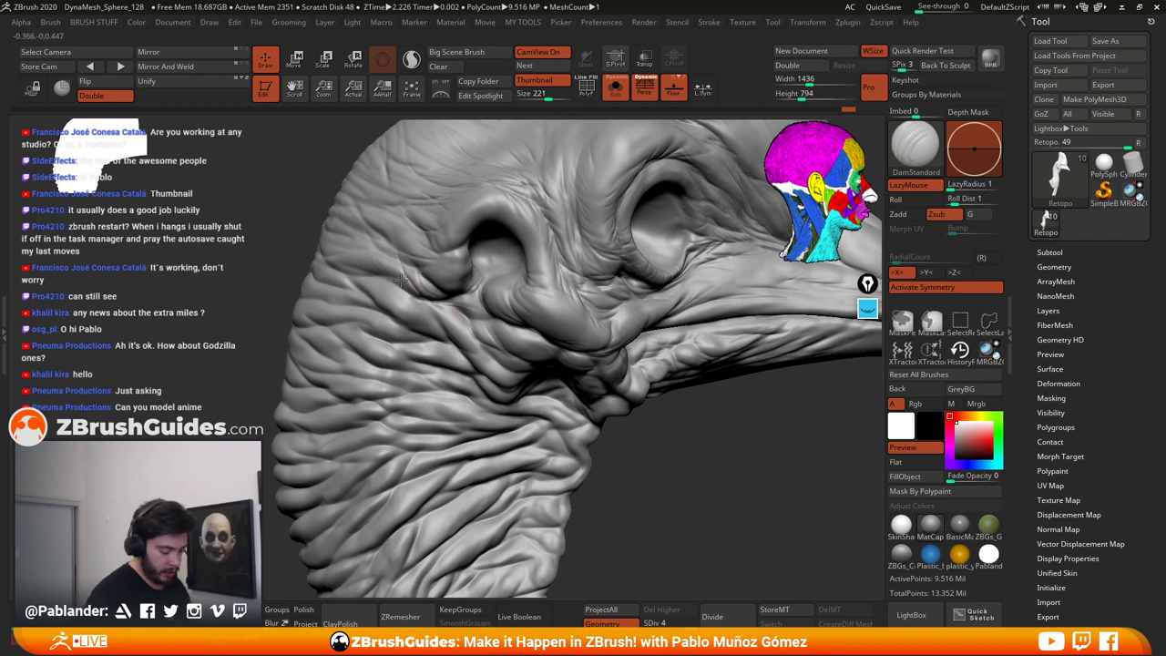
pyautogui.press('shift')
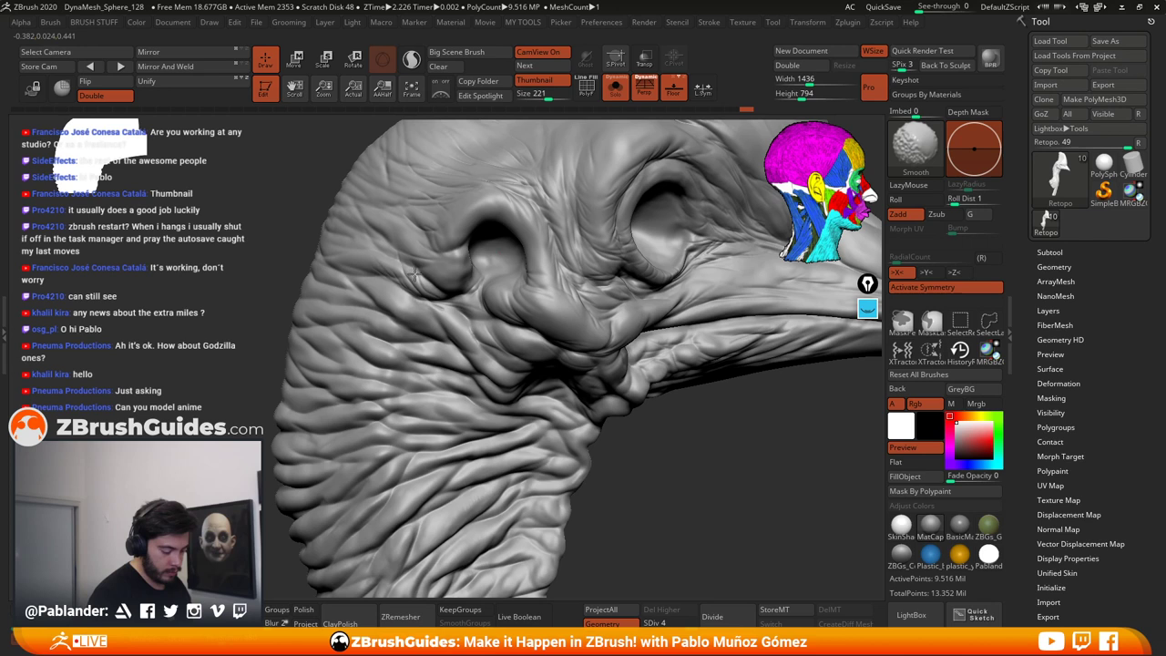
pyautogui.keyDown('alt'); pyautogui.moveTo(473, 337); pyautogui.dragTo(468, 306, button='right'); pyautogui.keyUp('alt')
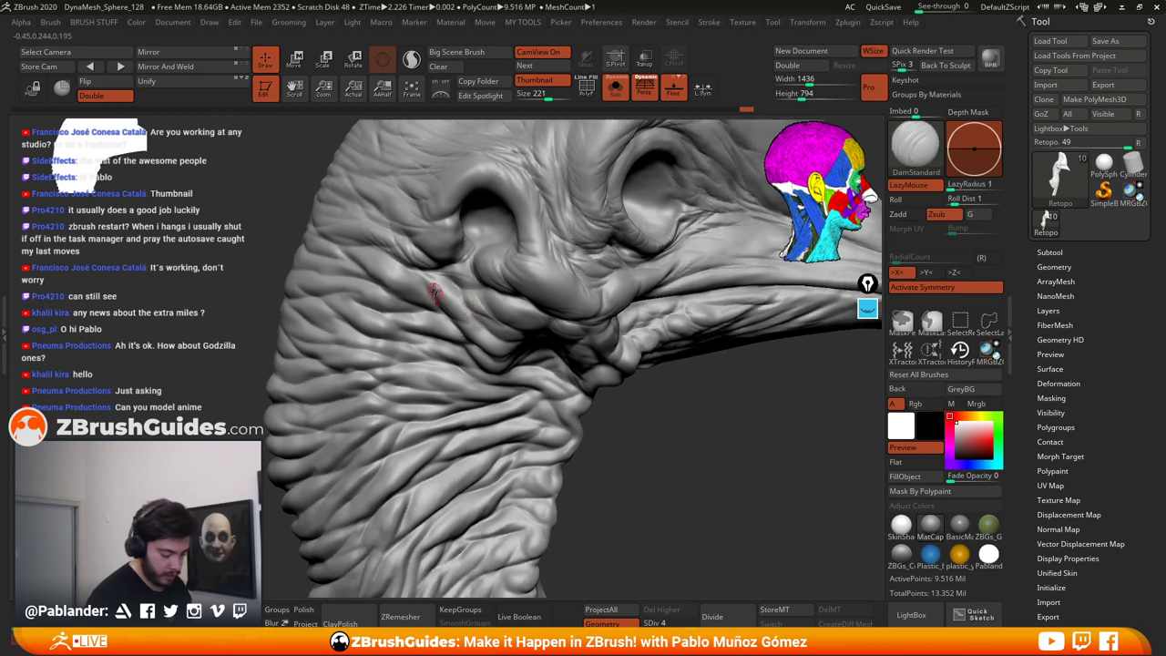
pyautogui.moveTo(420, 276); pyautogui.dragTo(463, 339)
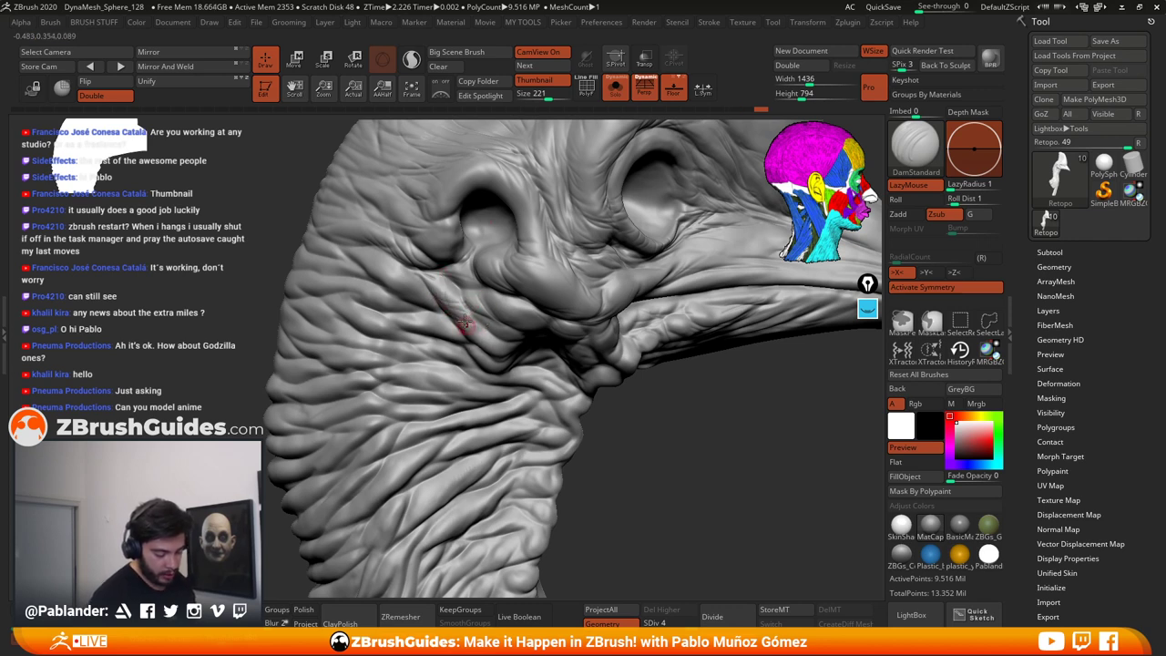
pyautogui.press('shift')
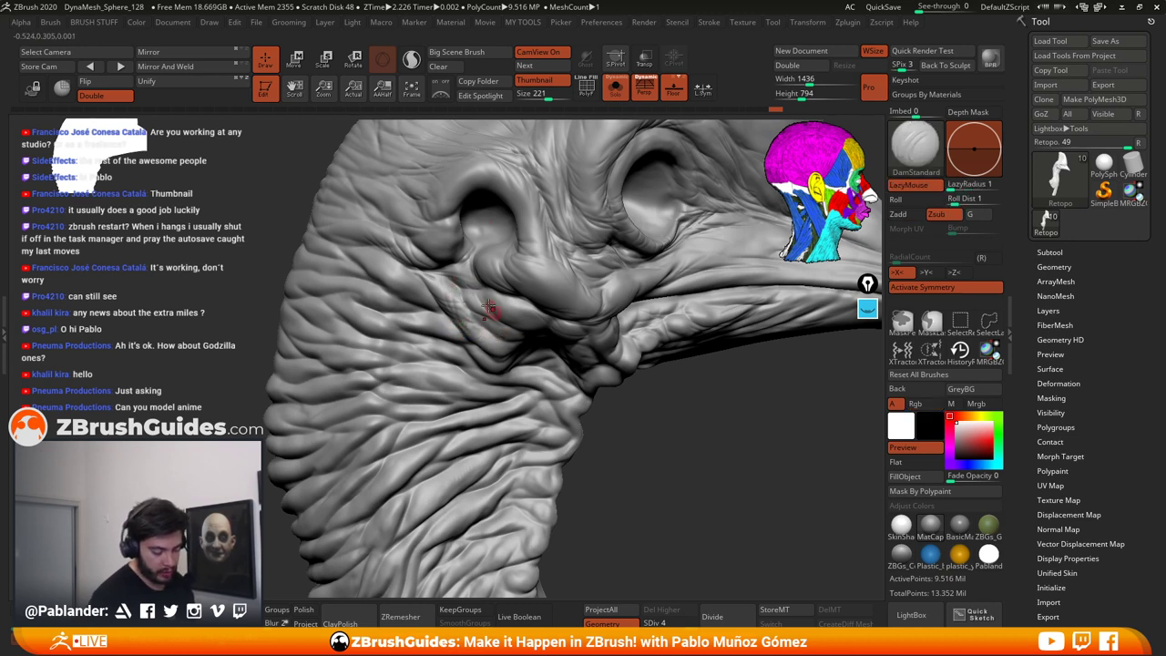
pyautogui.moveTo(530, 351); pyautogui.dragTo(505, 361)
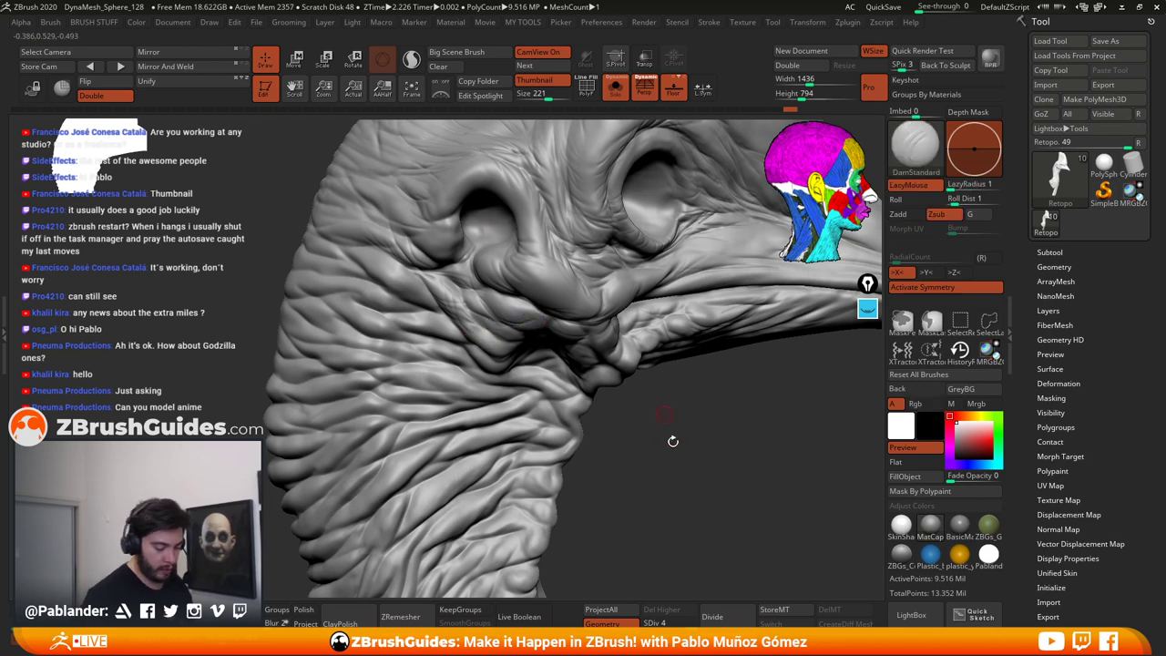
# Step: Carve fine diagonal wrinkles with DamStandard across the skin between the eye and the base of the beak
pyautogui.moveTo(671, 437)
pyautogui.mouseDown()
pyautogui.moveTo(669, 385)
pyautogui.moveTo(657, 387)
pyautogui.moveTo(579, 264)
pyautogui.moveTo(623, 247)
pyautogui.moveTo(660, 253)
pyautogui.moveTo(606, 301)
pyautogui.mouseUp()
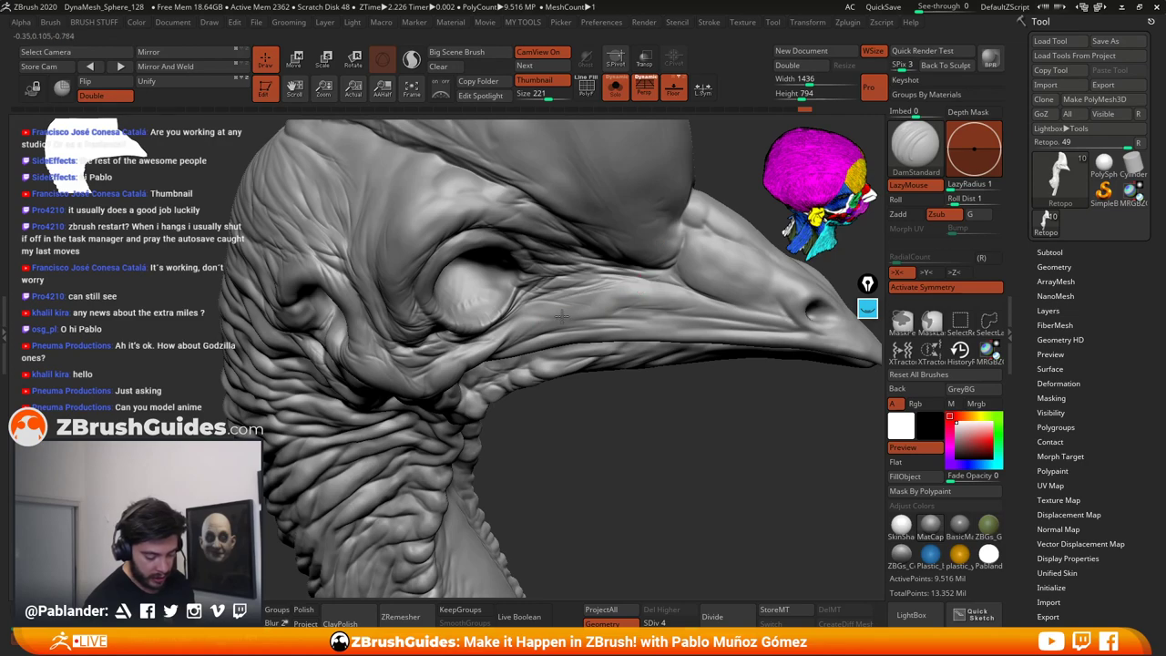
pyautogui.moveTo(656, 328); pyautogui.dragTo(562, 269)
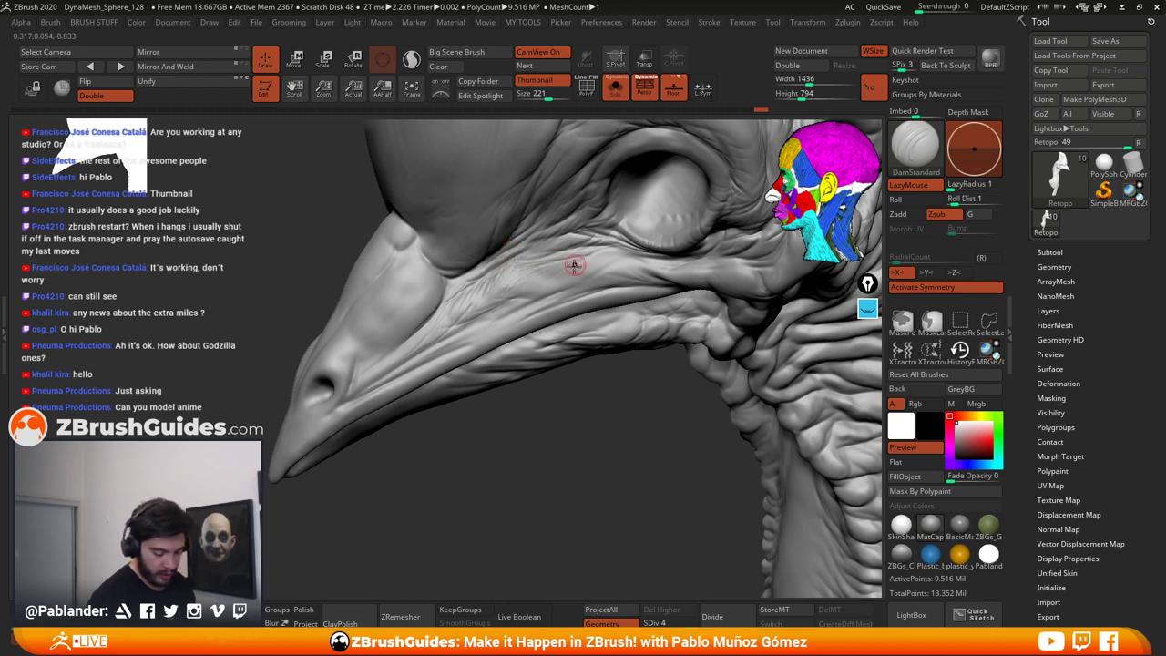
pyautogui.moveTo(577, 261); pyautogui.dragTo(559, 272, button='right')
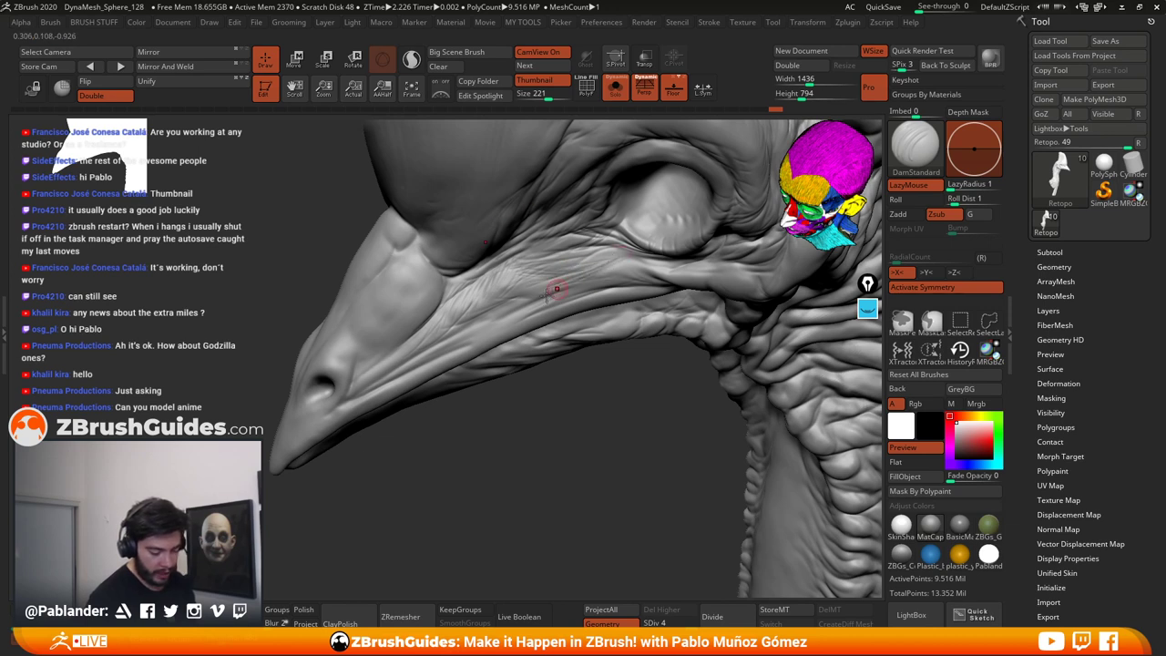
pyautogui.press('space')
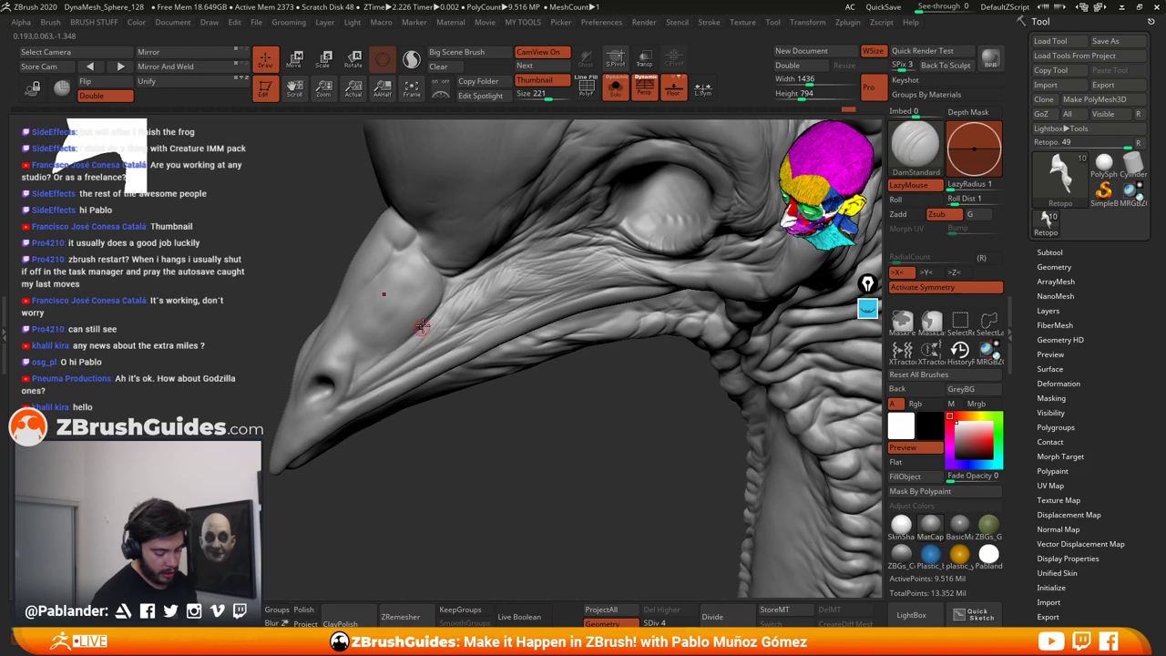
pyautogui.moveTo(509, 432); pyautogui.dragTo(476, 438)
# Step: Extend the fine wrinkles beneath the eye and along the upper beak above the mouth line
pyautogui.moveTo(565, 445)
pyautogui.mouseDown()
pyautogui.moveTo(536, 359)
pyautogui.moveTo(561, 362)
pyautogui.moveTo(559, 391)
pyautogui.moveTo(615, 288)
pyautogui.mouseUp()
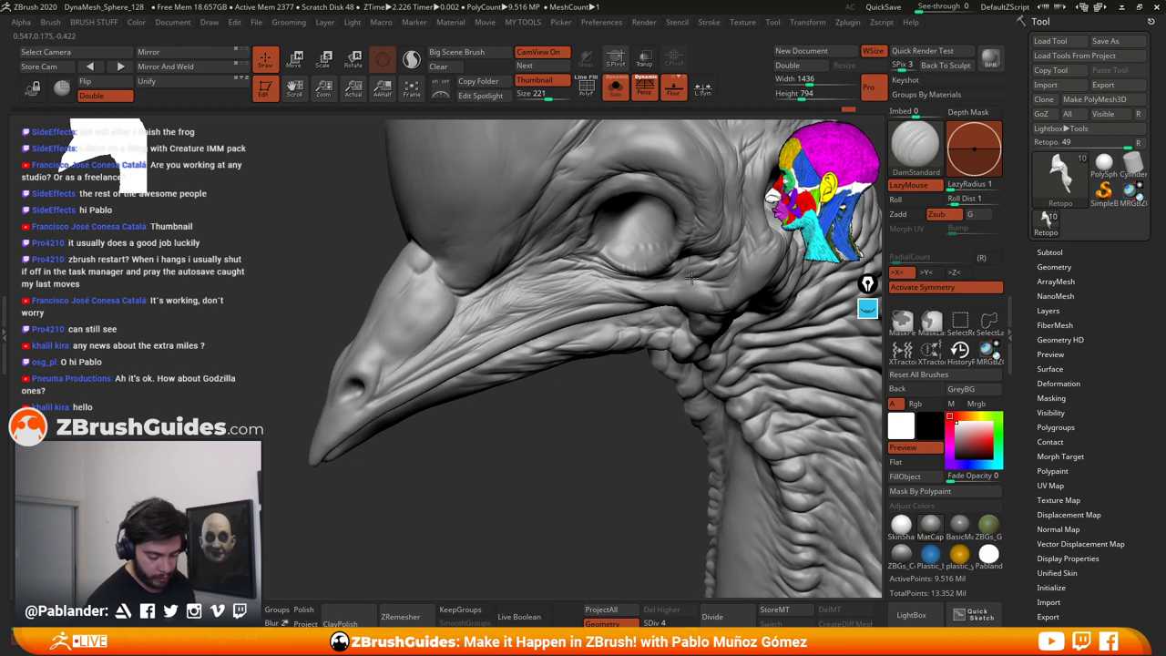
pyautogui.moveTo(558, 399)
pyautogui.mouseDown()
pyautogui.moveTo(552, 414)
pyautogui.moveTo(521, 383)
pyautogui.moveTo(549, 411)
pyautogui.mouseUp()
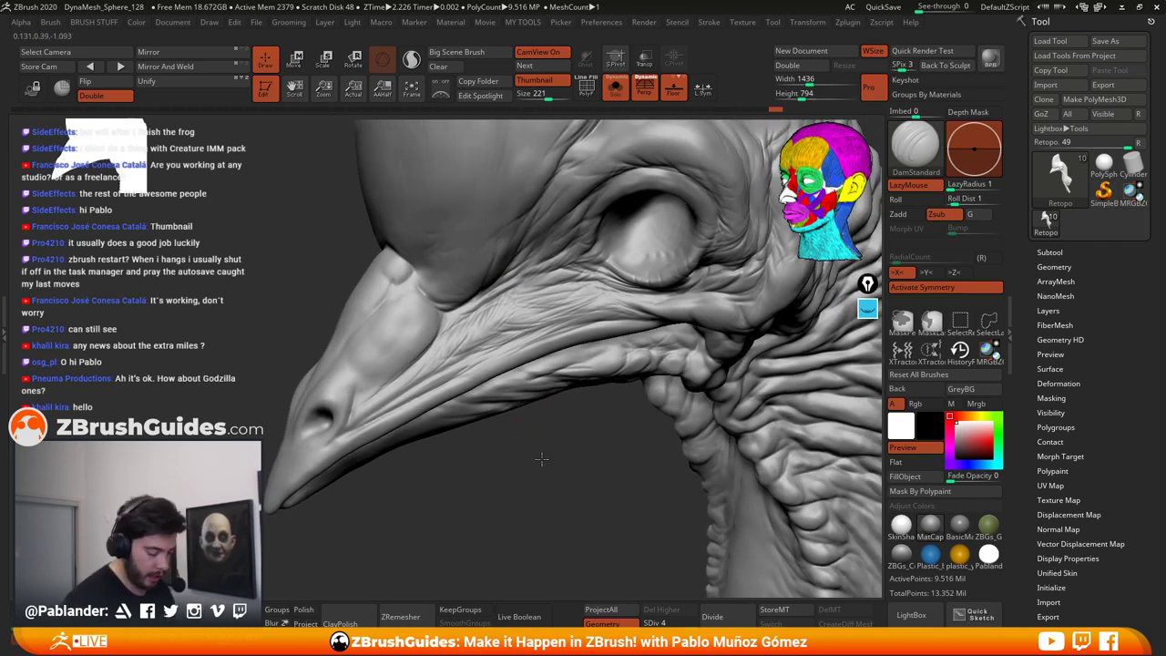
pyautogui.moveTo(542, 459); pyautogui.dragTo(567, 411)
pyautogui.moveTo(572, 351); pyautogui.dragTo(570, 362, button='right')
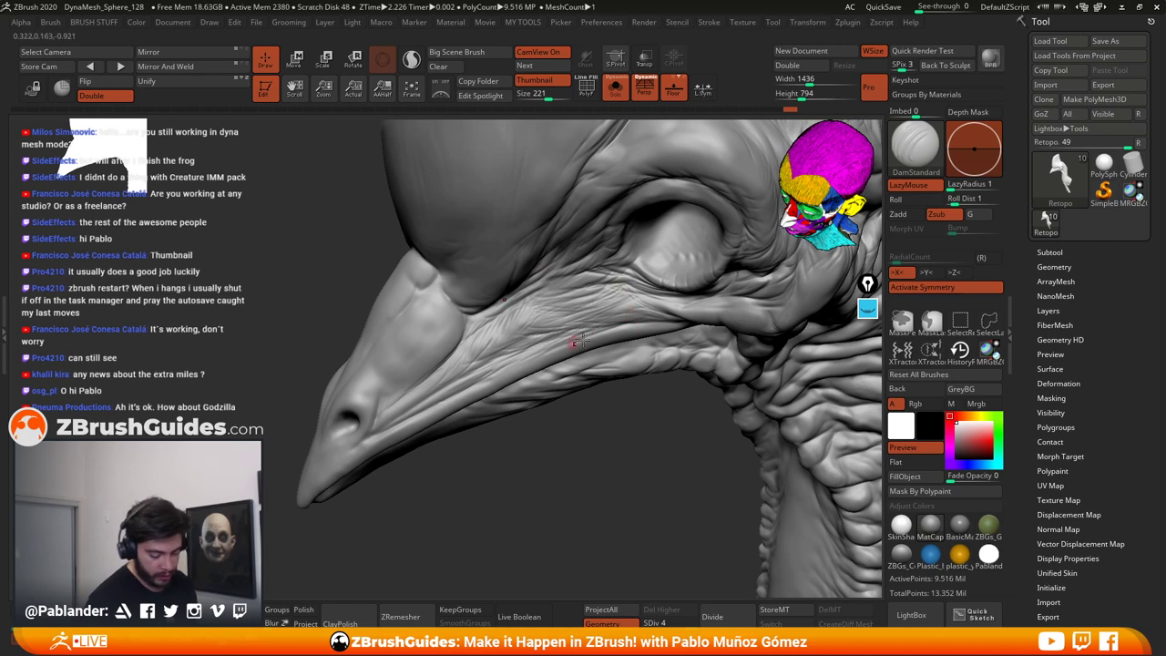
pyautogui.moveTo(562, 407); pyautogui.dragTo(519, 390)
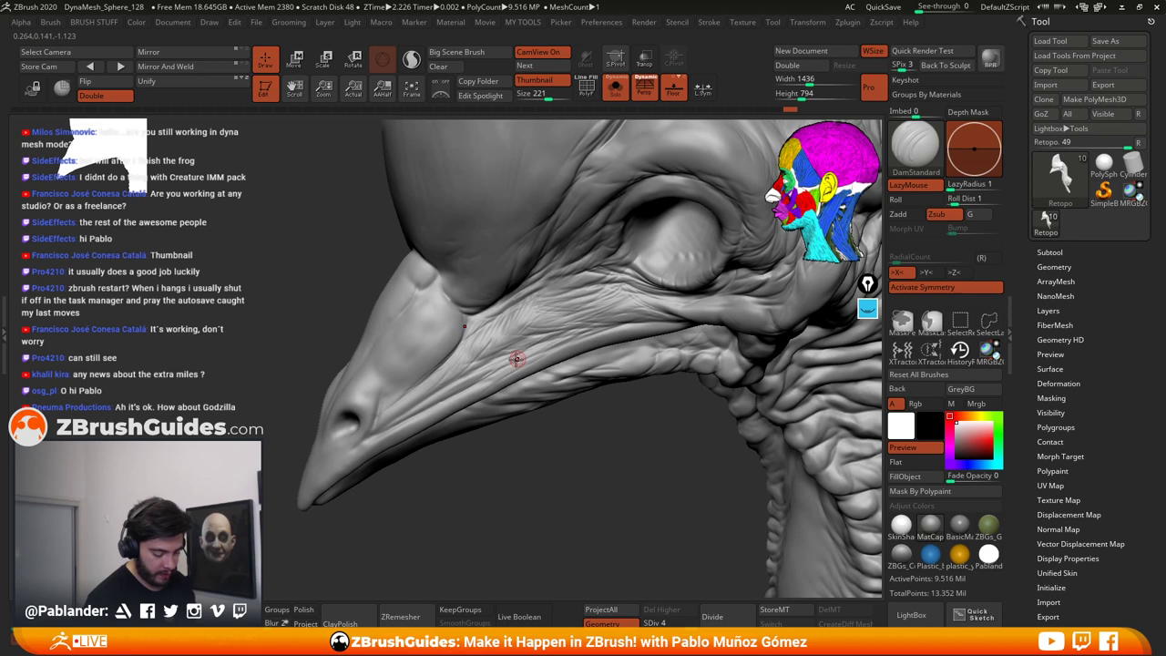
# Step: Refine the wrinkles where the facial skin meets the beak and smooth them toward the nostril
pyautogui.press('shift')
pyautogui.moveTo(621, 407); pyautogui.dragTo(623, 428)
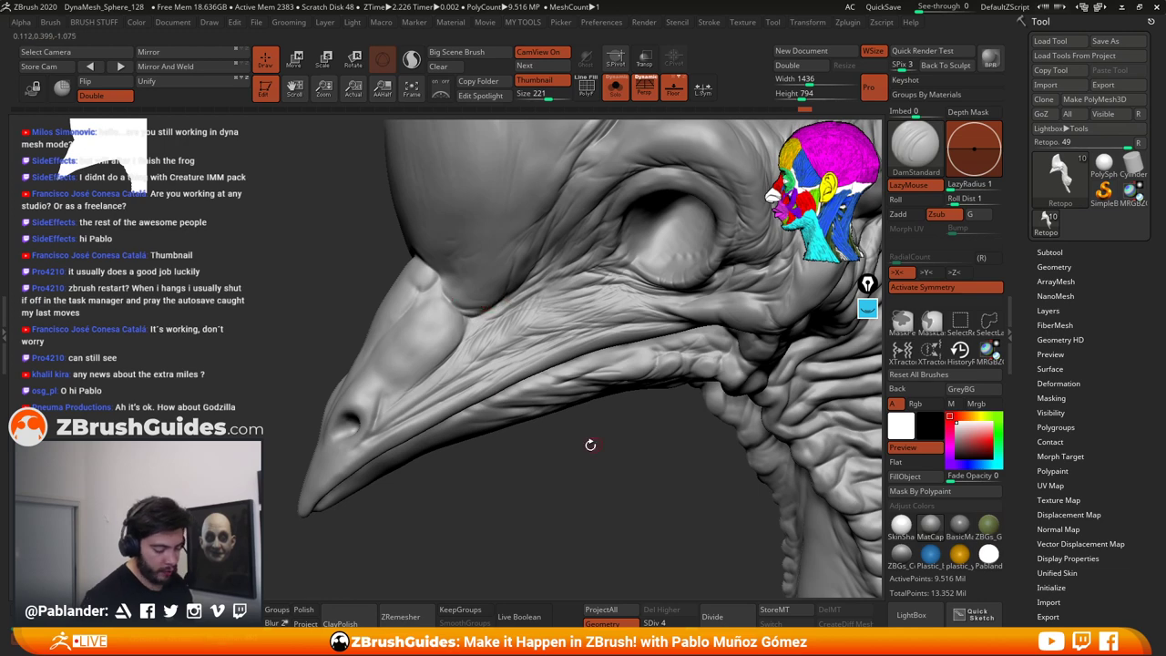
pyautogui.press('shift')
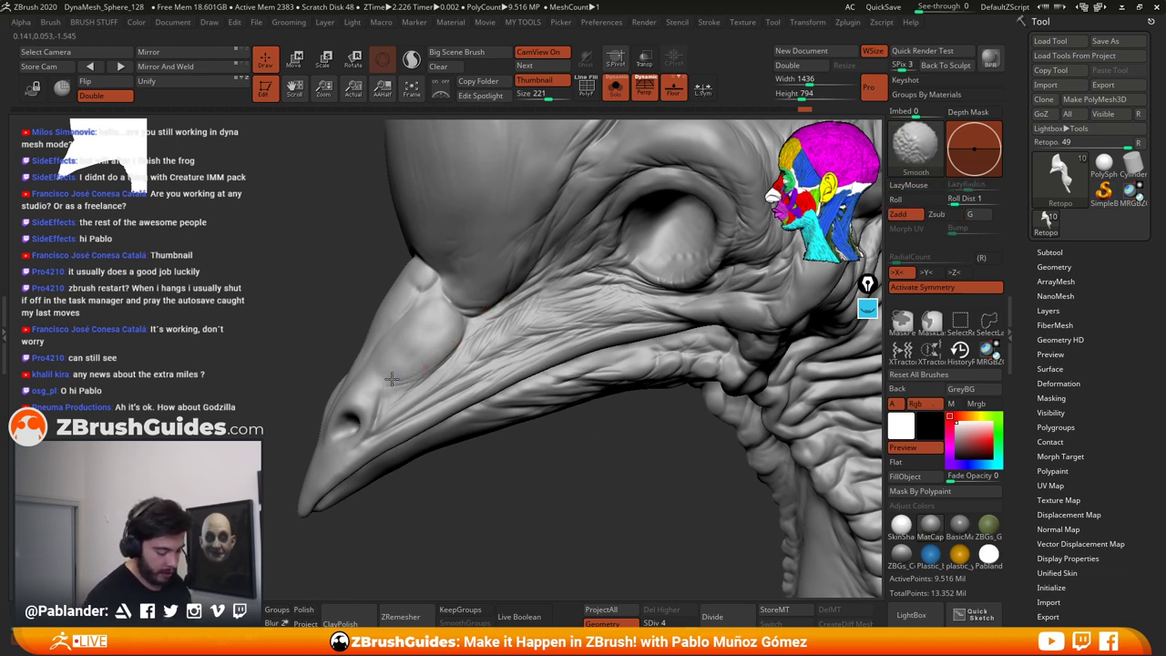
pyautogui.keyDown('shift'); pyautogui.moveTo(410, 378); pyautogui.dragTo(455, 379); pyautogui.keyUp('shift')
pyautogui.moveTo(562, 463); pyautogui.dragTo(580, 487)
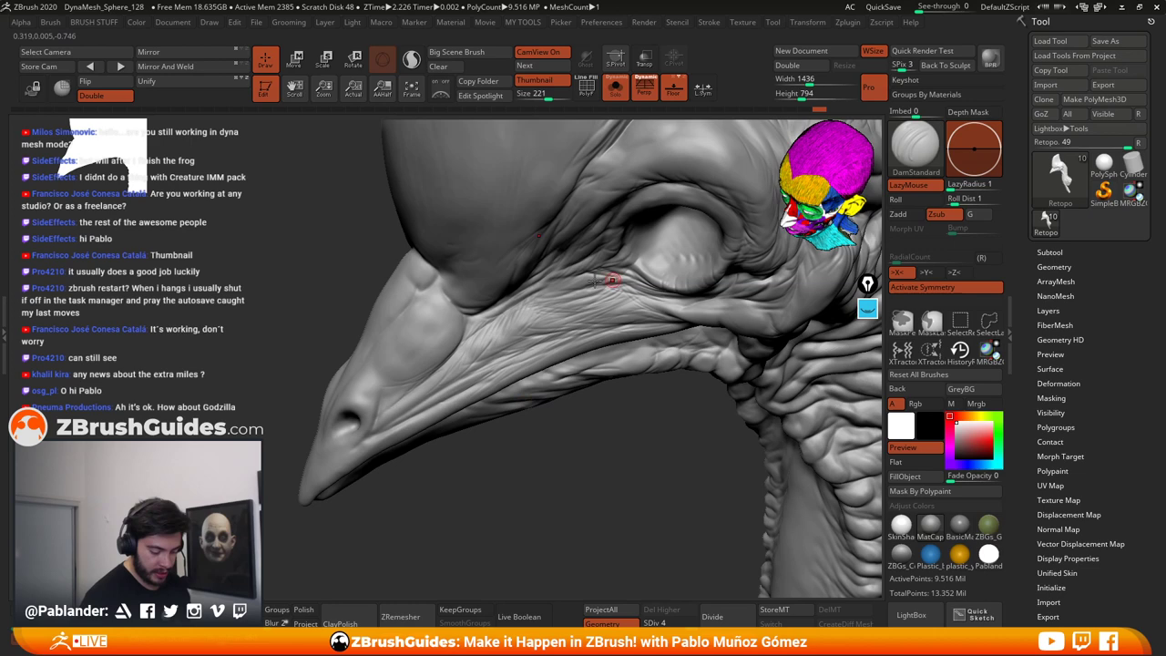
# Step: Switch to the Standard brush and raise fine ridges between the wrinkles in front of the eye
pyautogui.press('b')
pyautogui.press('Escape')
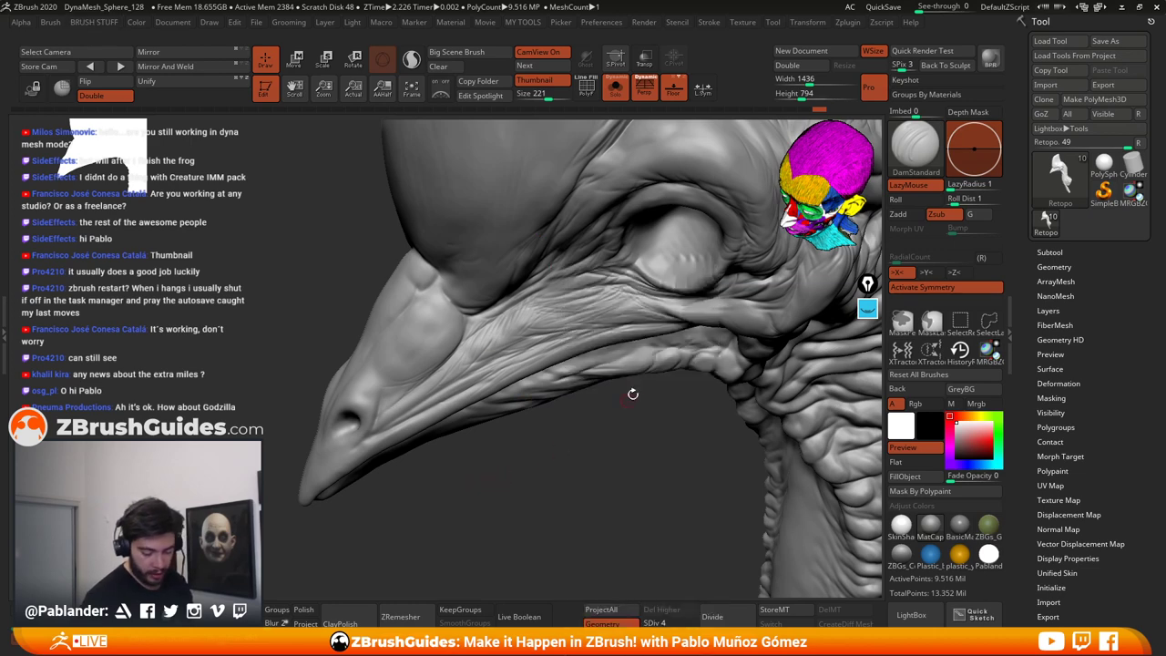
pyautogui.press('b')
pyautogui.click(602, 411)
pyautogui.press('space')
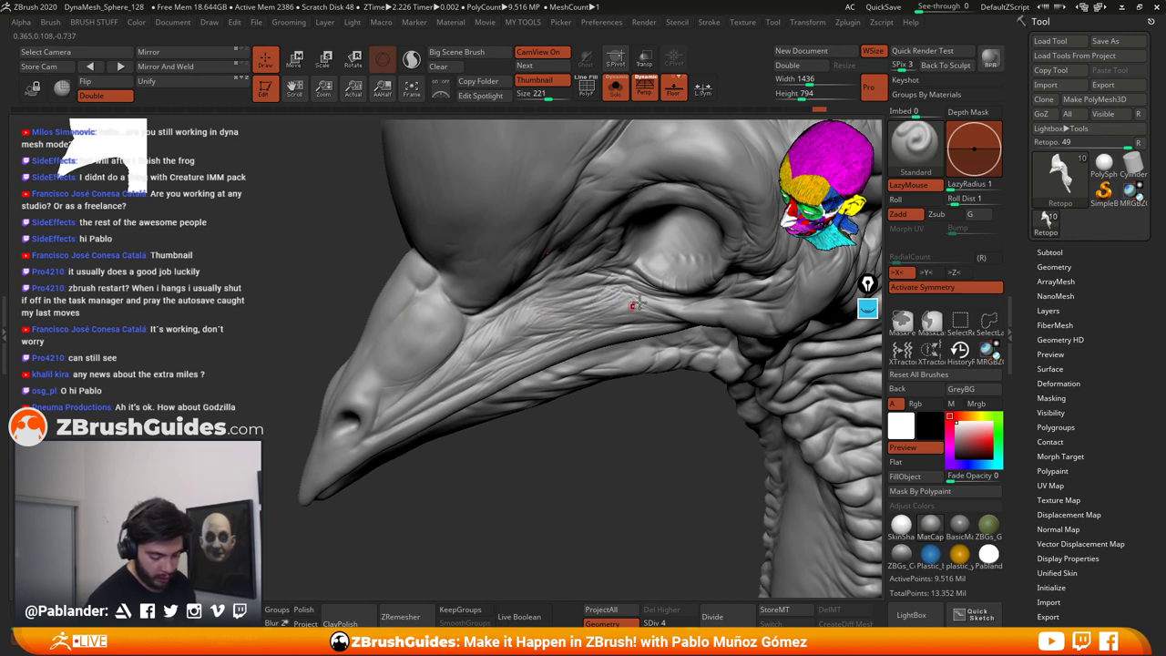
pyautogui.moveTo(567, 317); pyautogui.dragTo(531, 329)
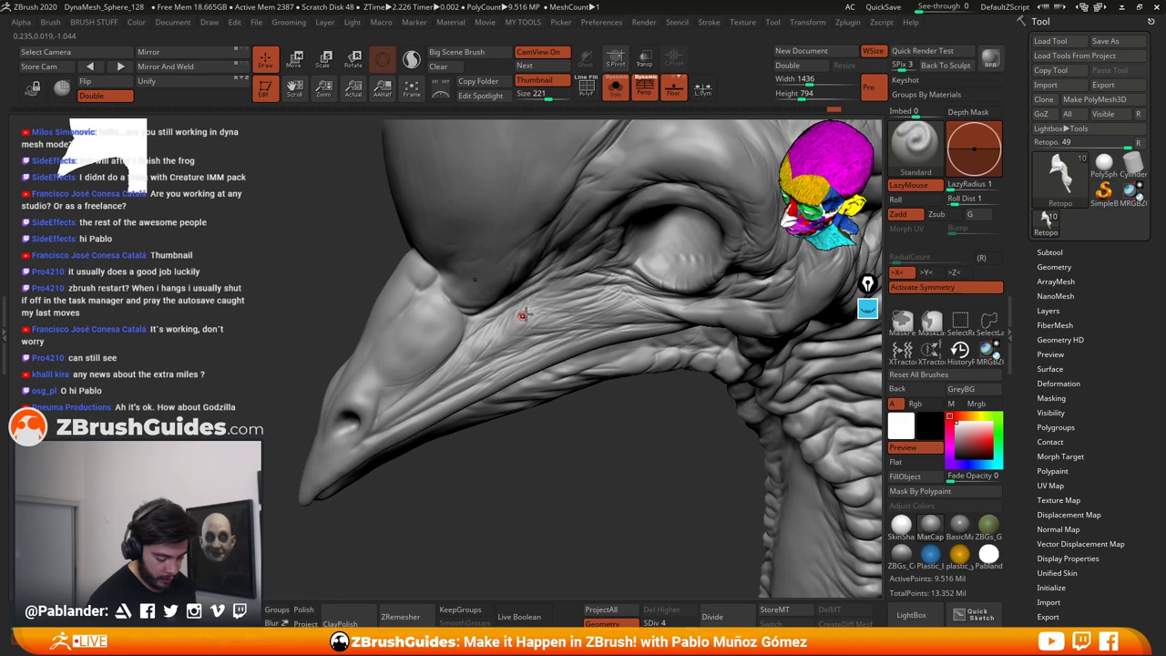
# Step: Apply BasicMaterial2 and build up more fine skin ridges from below the eye along the upper beak
pyautogui.moveTo(531, 418); pyautogui.dragTo(517, 415)
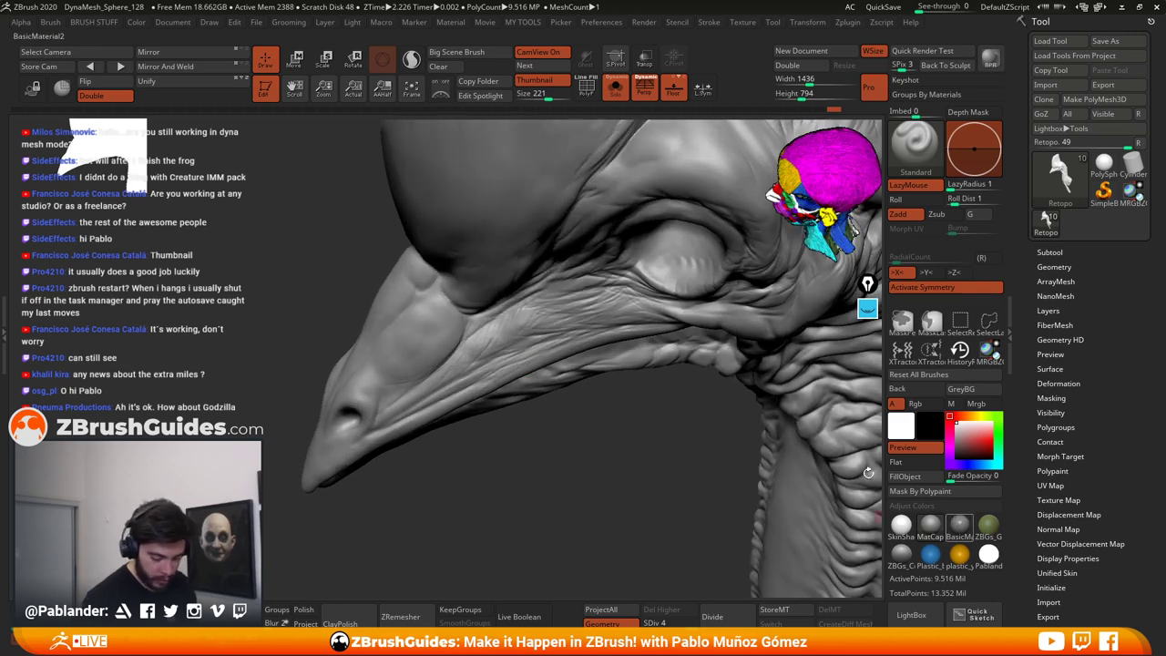
pyautogui.moveTo(868, 472)
pyautogui.mouseDown(button='right')
pyautogui.moveTo(528, 361)
pyautogui.moveTo(515, 430)
pyautogui.mouseUp(button='right')
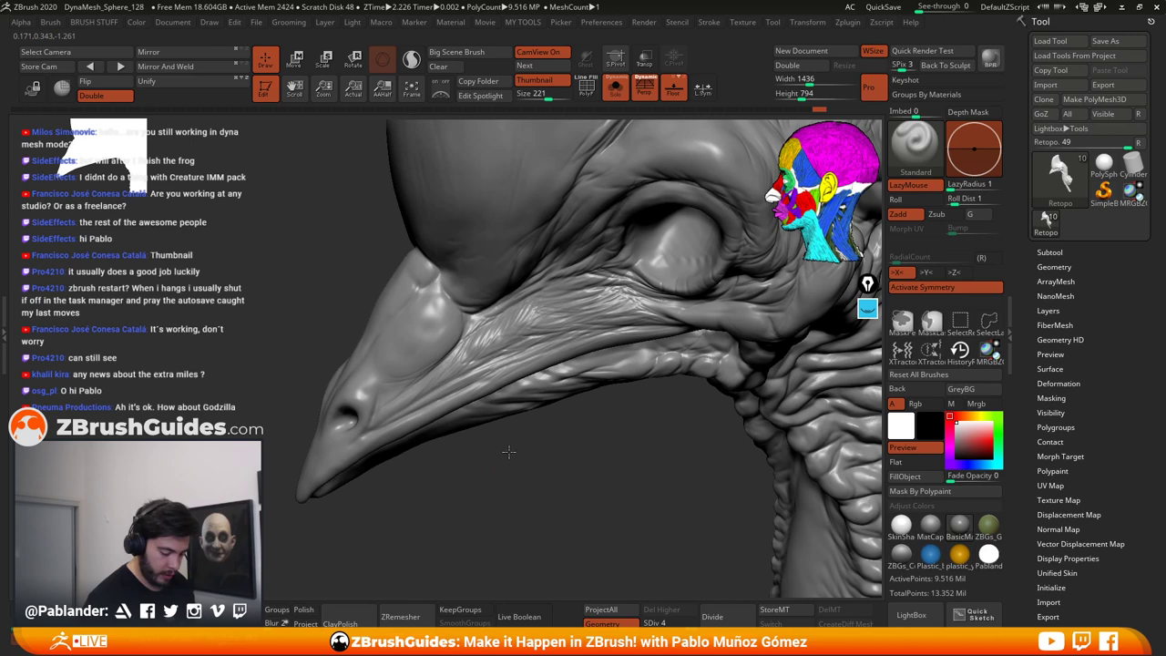
pyautogui.moveTo(508, 451); pyautogui.dragTo(489, 465)
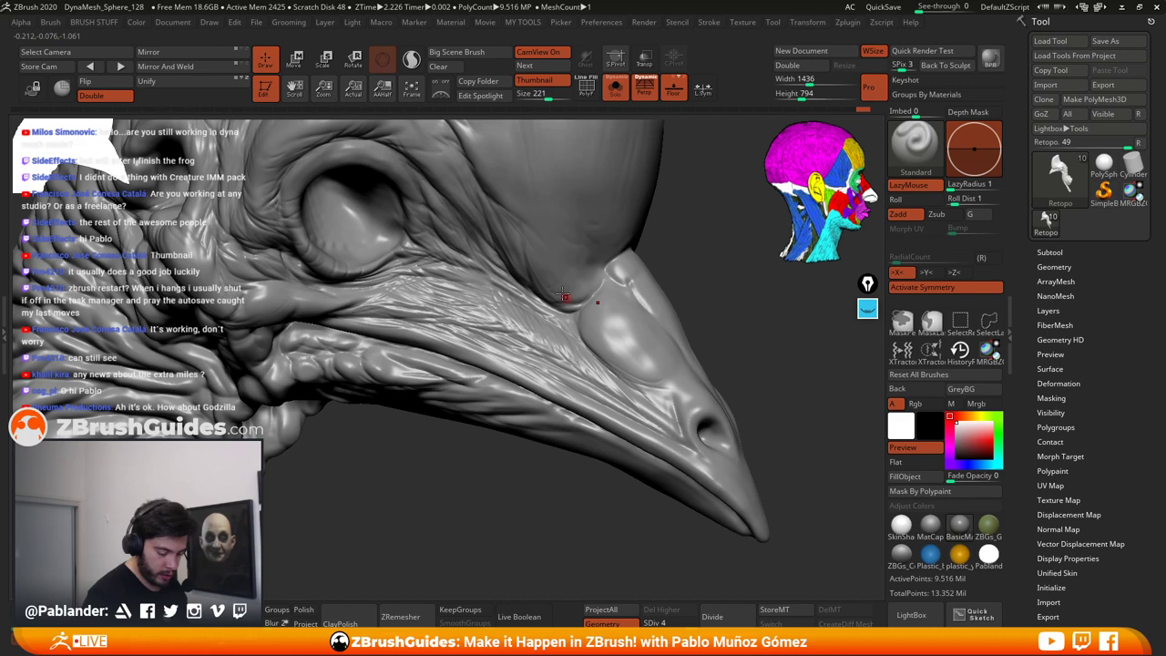
pyautogui.press('shift')
pyautogui.keyDown('alt'); pyautogui.moveTo(391, 312); pyautogui.dragTo(429, 337, button='right'); pyautogui.keyUp('alt')
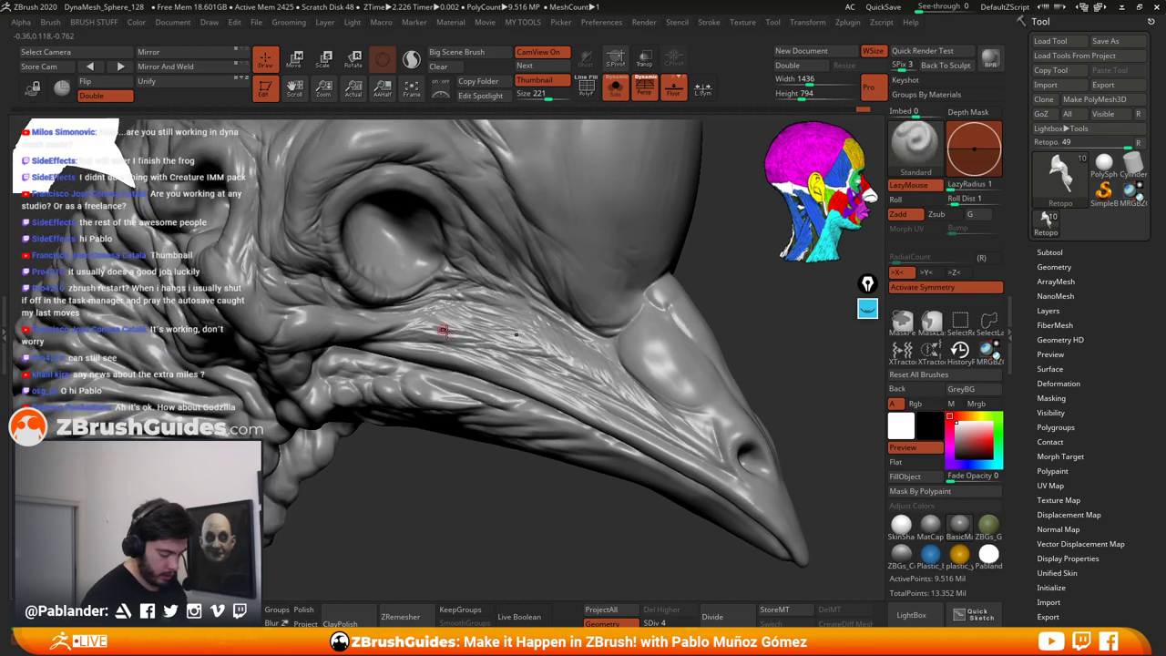
pyautogui.press('space')
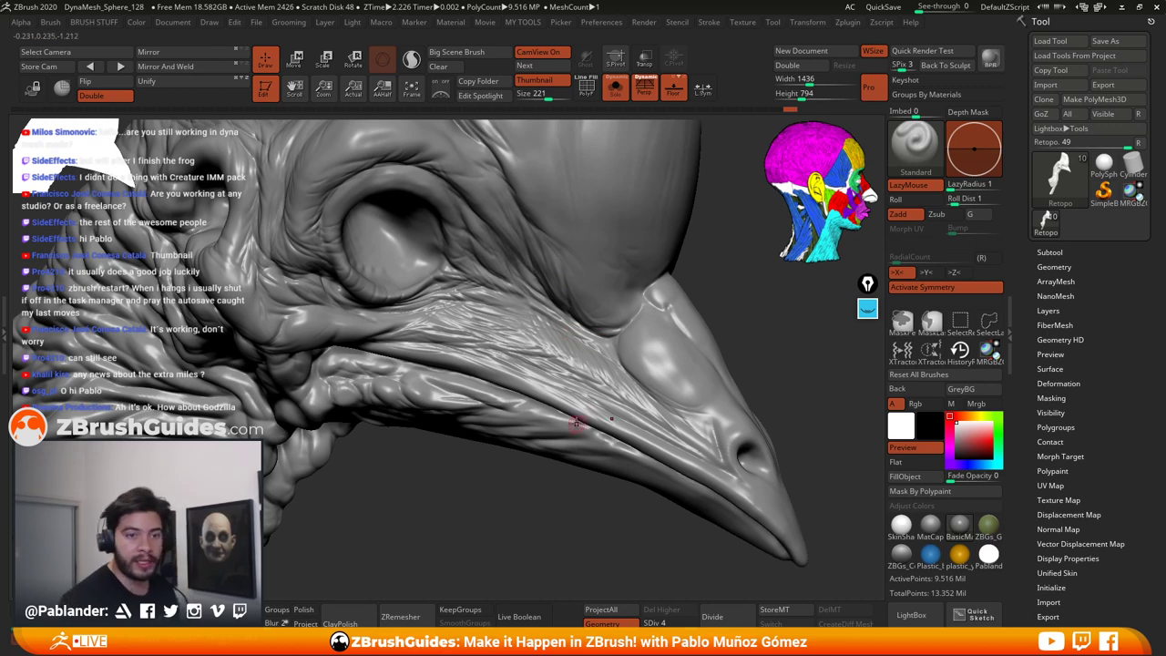
pyautogui.moveTo(576, 422); pyautogui.dragTo(610, 474, button='right')
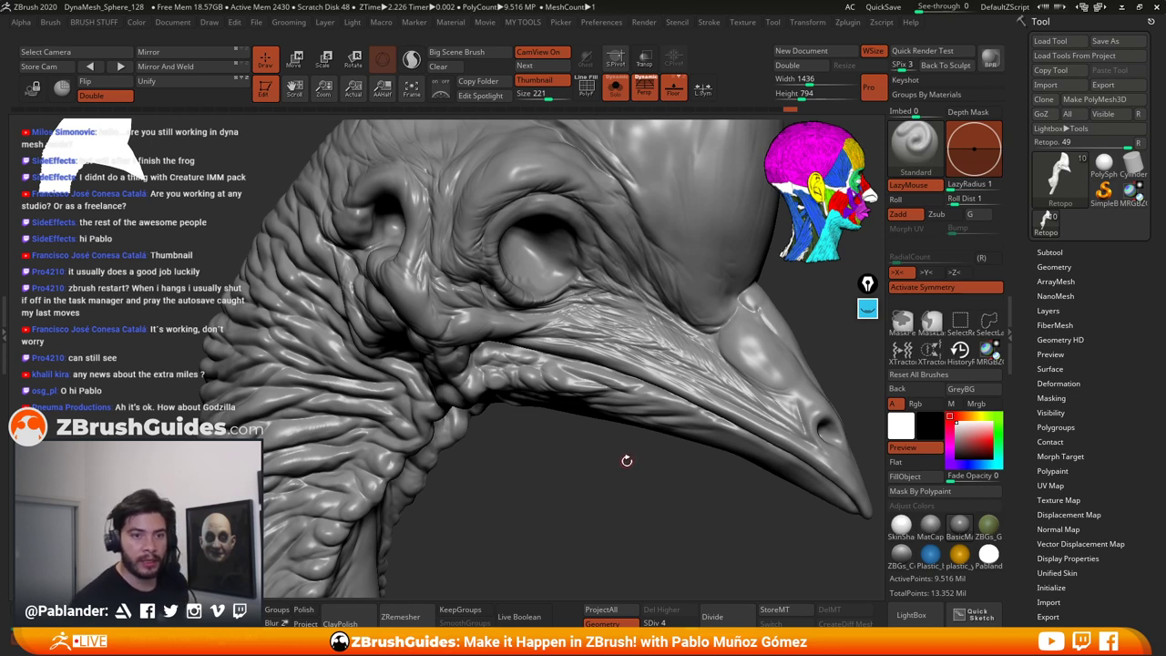
# Step: Turn off the silhouette thumbnail and review the wrinkles on the head and neck from both sides
pyautogui.click(548, 81)
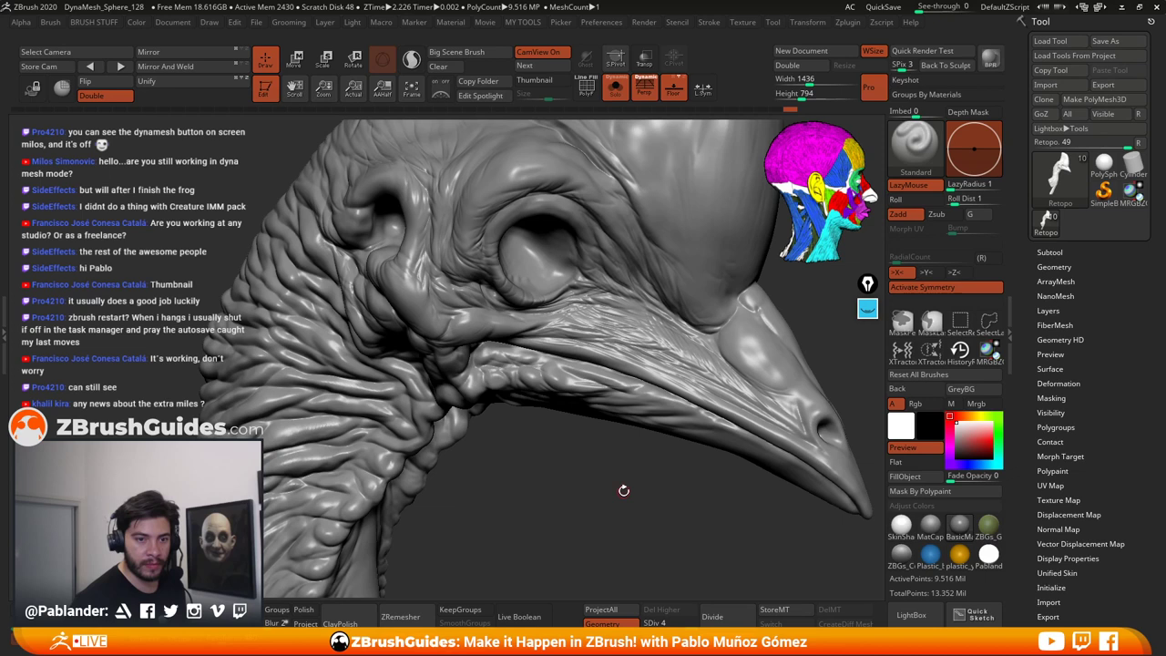
pyautogui.moveTo(625, 476); pyautogui.dragTo(621, 474)
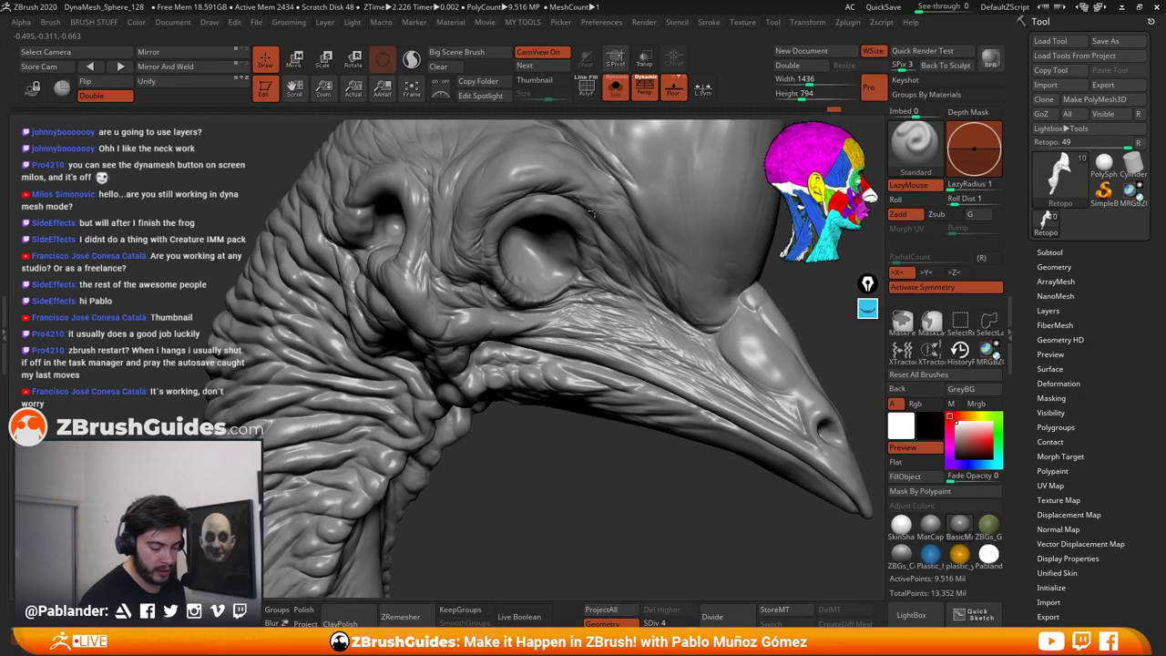
pyautogui.keyDown('alt'); pyautogui.moveTo(574, 506); pyautogui.dragTo(653, 447); pyautogui.keyUp('alt')
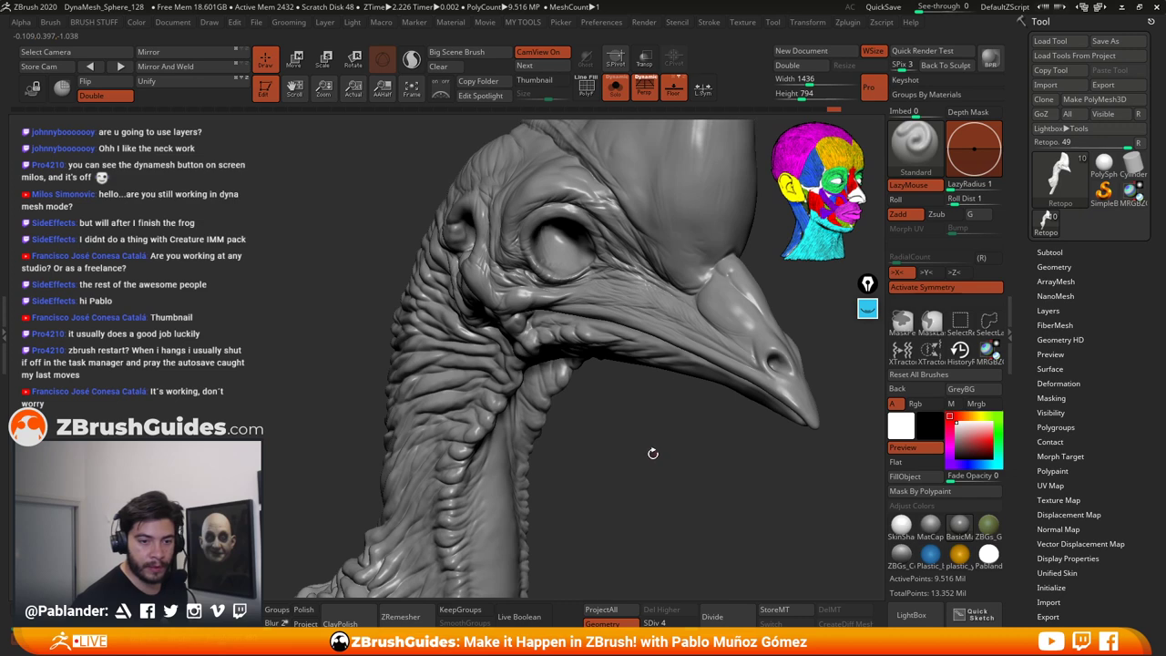
pyautogui.moveTo(654, 449); pyautogui.dragTo(660, 373)
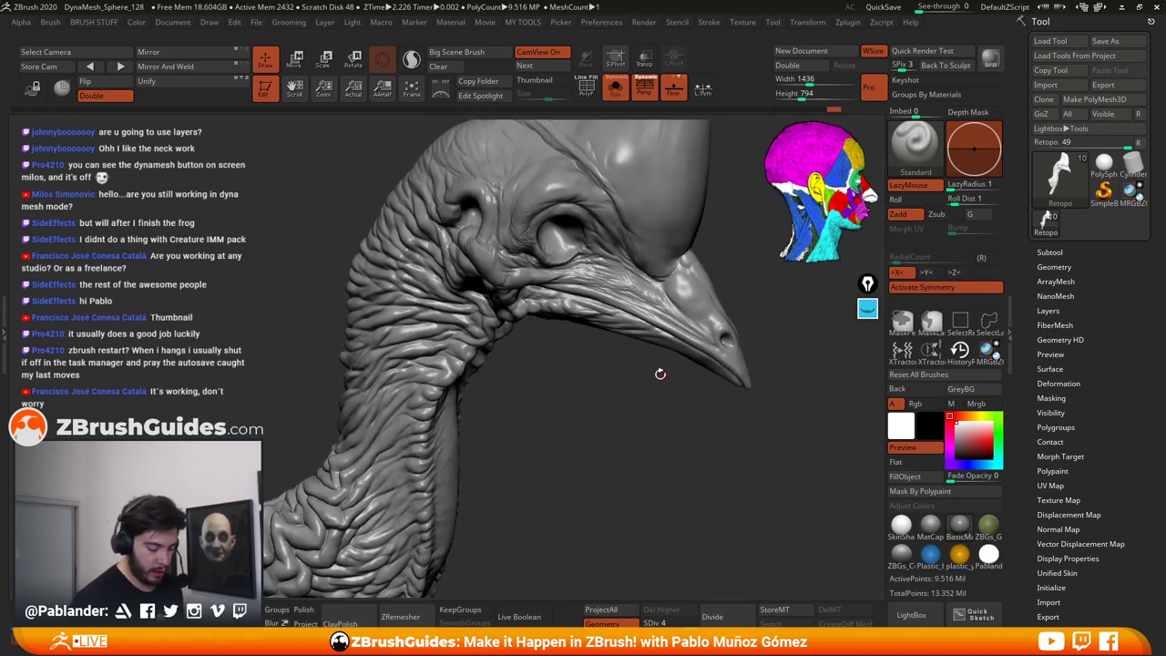
pyautogui.moveTo(631, 414); pyautogui.dragTo(636, 319)
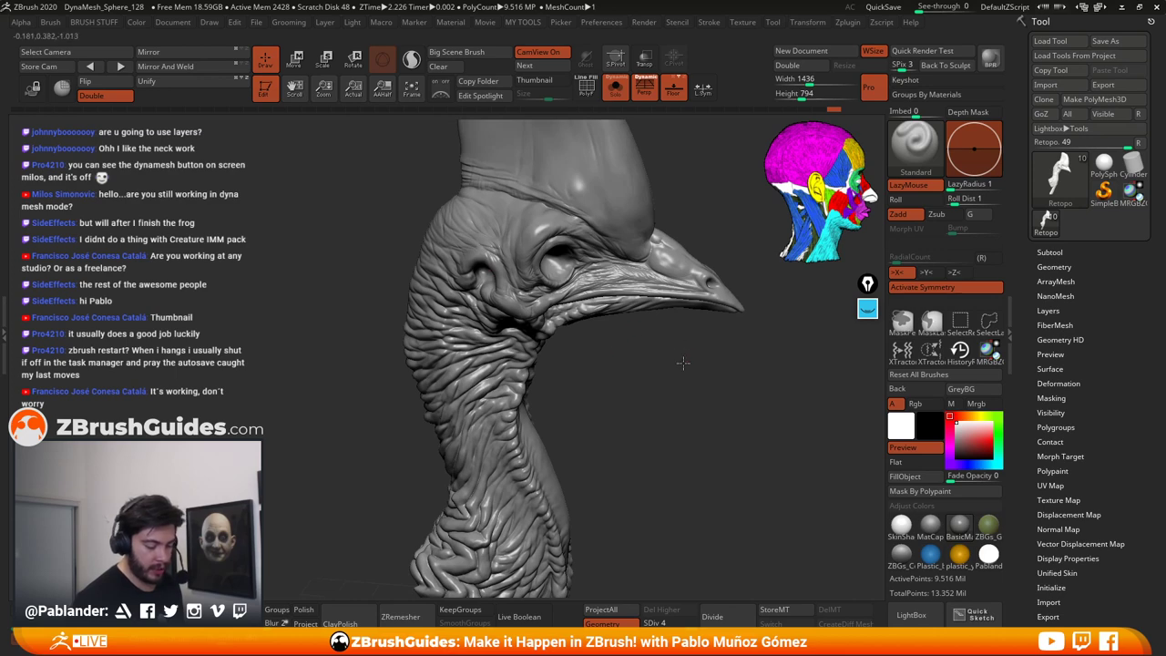
pyautogui.moveTo(682, 363); pyautogui.dragTo(555, 403)
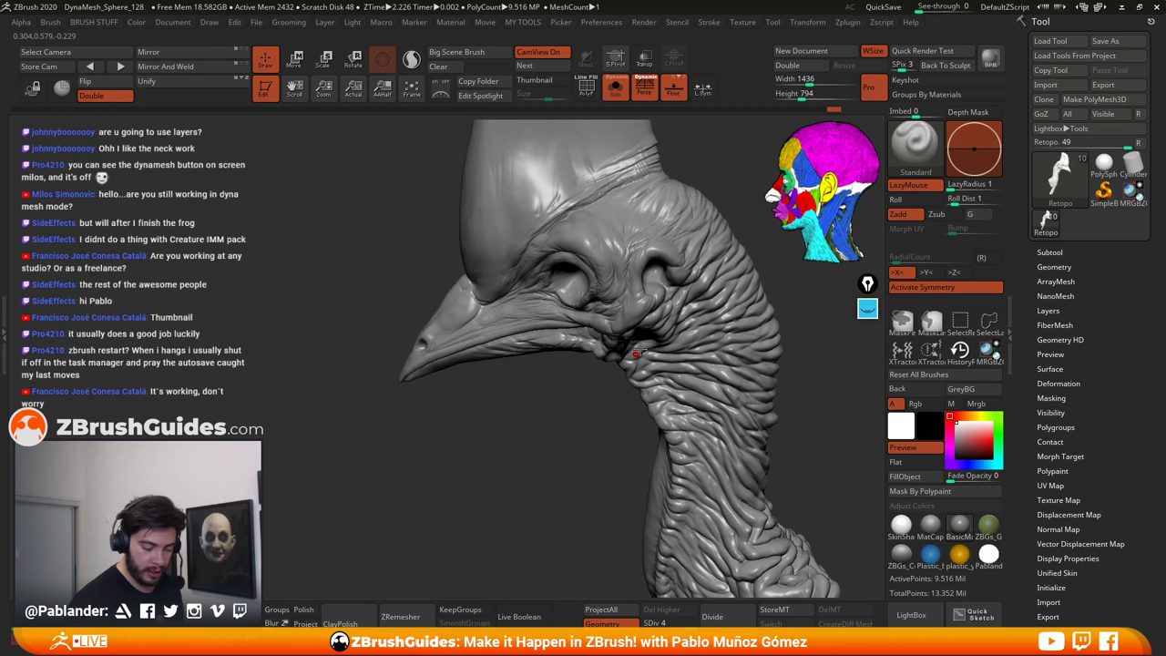
# Step: Refine and smooth the fine skin ridges on the crown behind the base of the casque
pyautogui.moveTo(488, 438); pyautogui.dragTo(588, 400)
pyautogui.keyDown('ctrl'); pyautogui.moveTo(635, 265); pyautogui.dragTo(636, 305, button='right'); pyautogui.keyUp('ctrl')
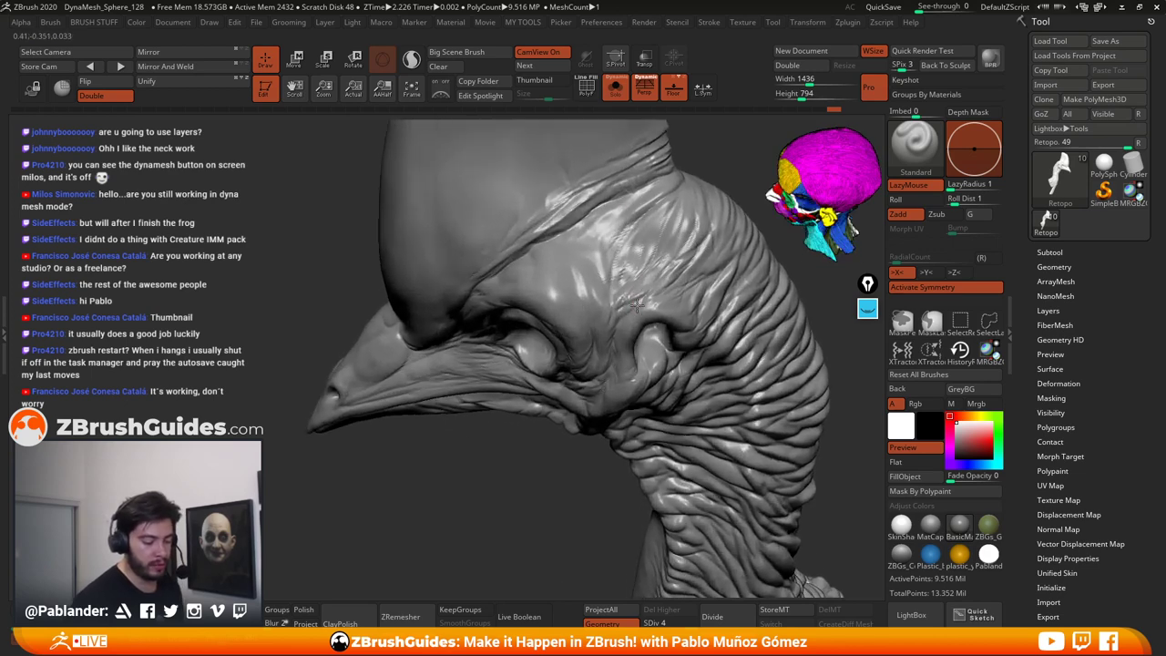
pyautogui.press('space')
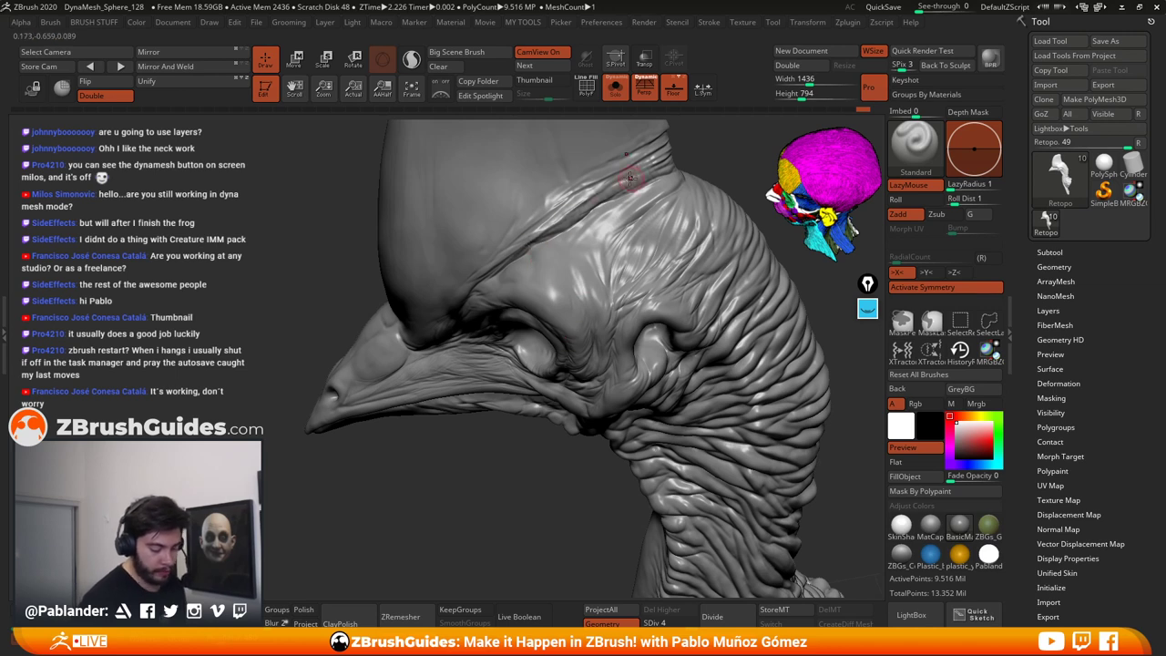
pyautogui.press('space')
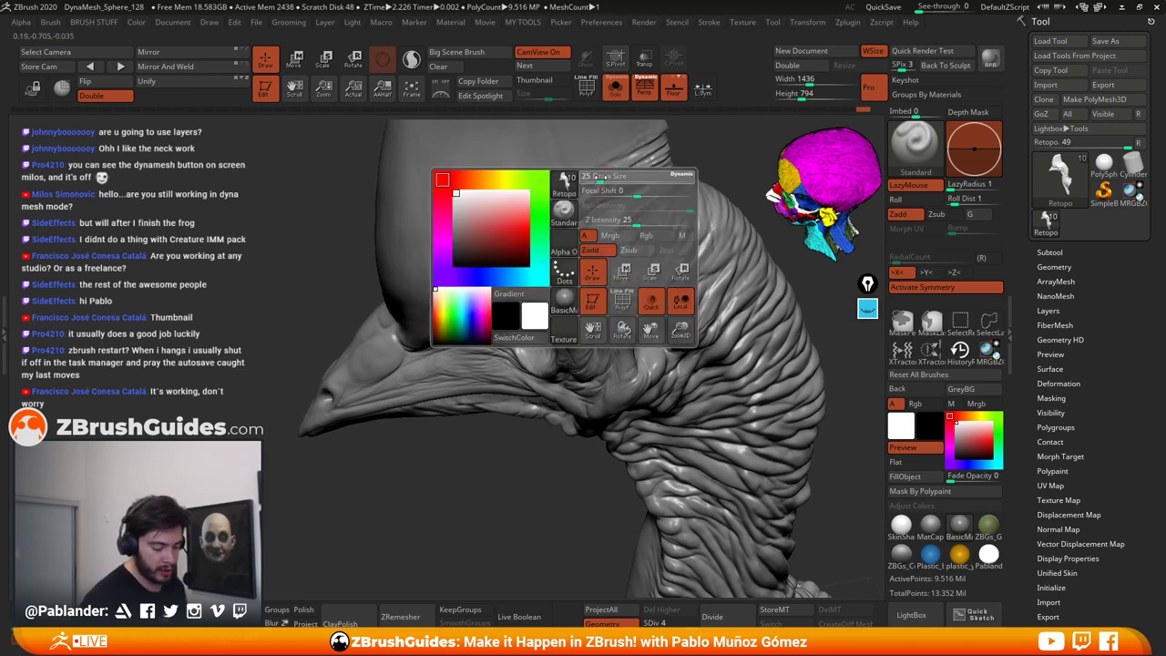
pyautogui.moveTo(704, 146)
pyautogui.keyDown('alt'); pyautogui.mouseDown()
pyautogui.moveTo(683, 192)
pyautogui.moveTo(576, 235)
pyautogui.mouseUp(); pyautogui.keyUp('alt')
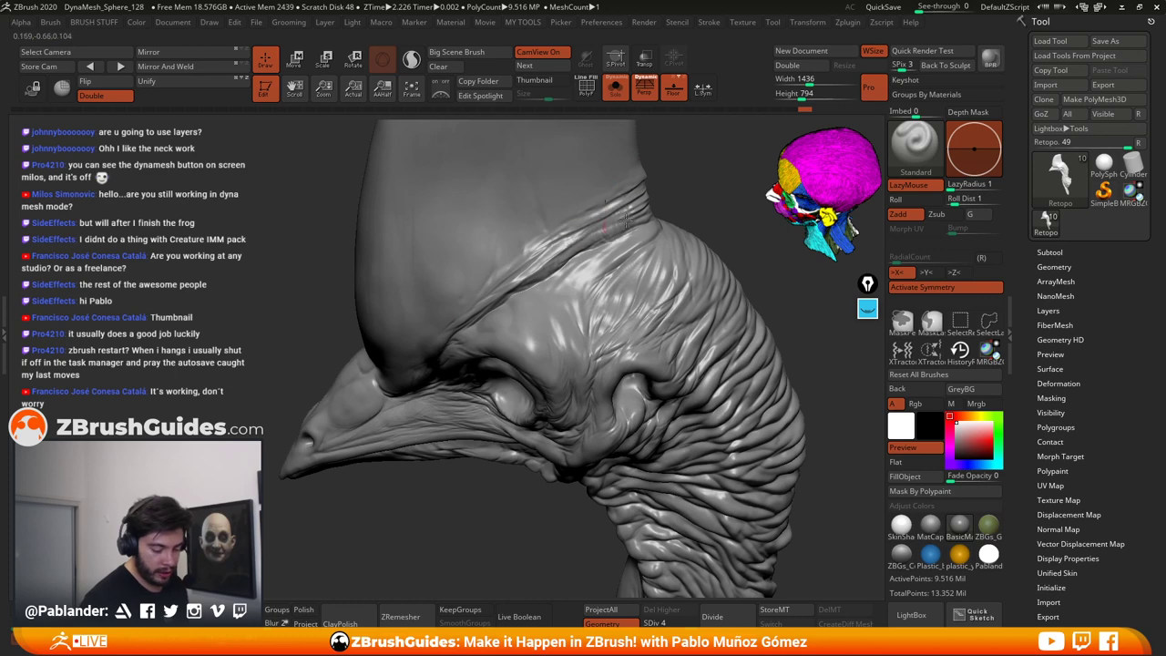
pyautogui.moveTo(692, 206); pyautogui.dragTo(631, 242)
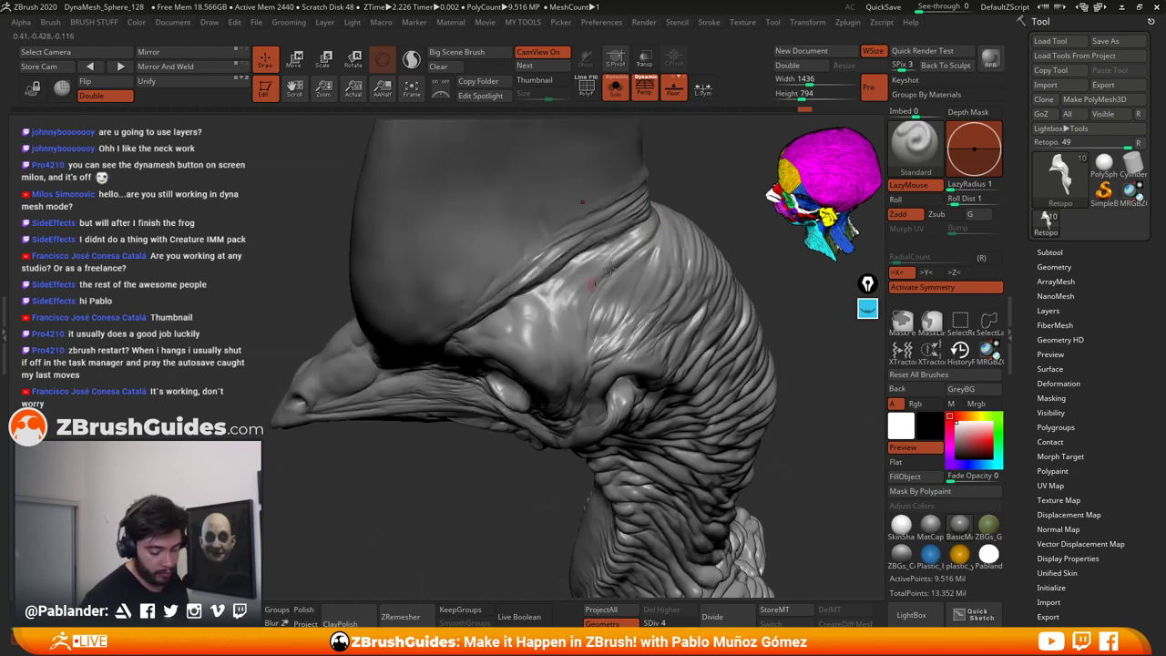
pyautogui.press('shift')
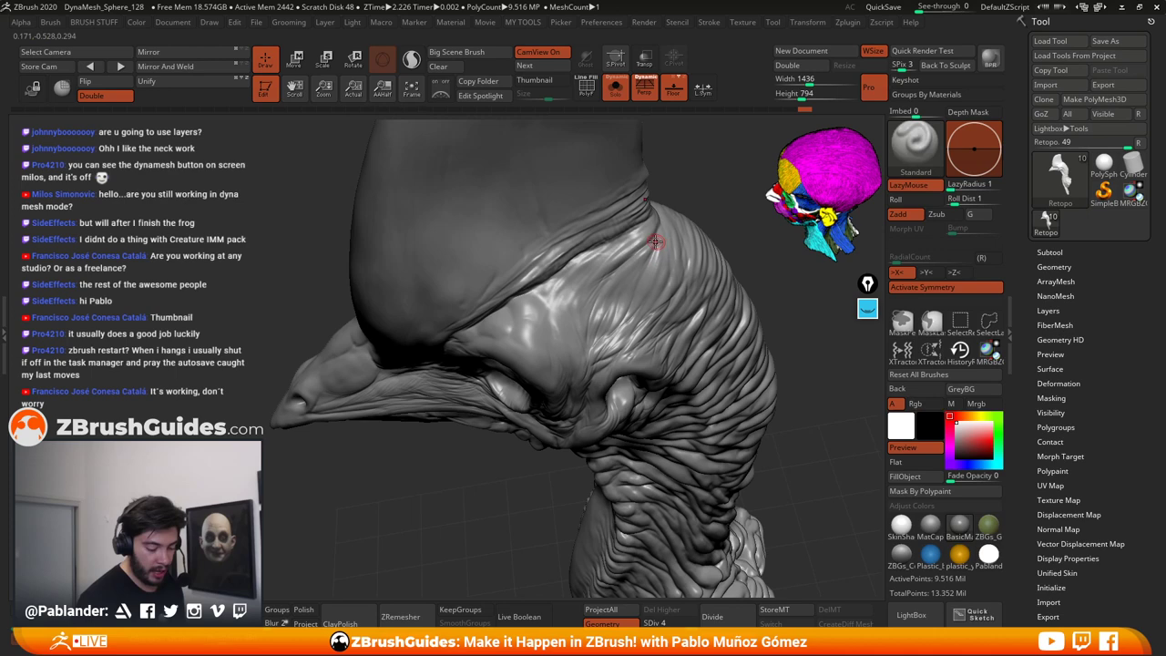
pyautogui.moveTo(537, 470)
pyautogui.mouseDown()
pyautogui.moveTo(541, 409)
pyautogui.moveTo(503, 455)
pyautogui.mouseUp()
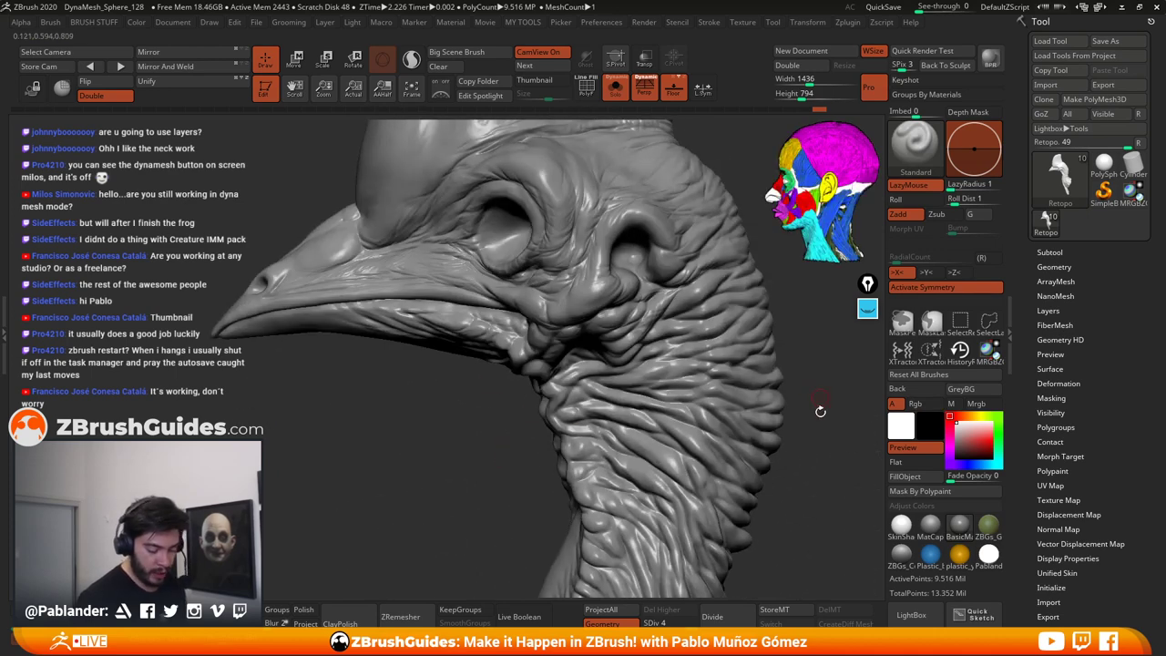
# Step: Build up and soften the skin folds around the back of the neck with the Standard brush
pyautogui.moveTo(820, 410)
pyautogui.mouseDown()
pyautogui.moveTo(781, 373)
pyautogui.moveTo(692, 346)
pyautogui.moveTo(649, 359)
pyautogui.moveTo(733, 357)
pyautogui.moveTo(708, 345)
pyautogui.moveTo(672, 375)
pyautogui.moveTo(683, 369)
pyautogui.mouseUp()
pyautogui.moveTo(612, 351); pyautogui.dragTo(676, 361)
pyautogui.moveTo(549, 317)
pyautogui.mouseDown()
pyautogui.moveTo(662, 294)
pyautogui.moveTo(665, 281)
pyautogui.moveTo(681, 297)
pyautogui.moveTo(670, 270)
pyautogui.moveTo(699, 307)
pyautogui.mouseUp()
pyautogui.rightClick(665, 282)
pyautogui.press('space')
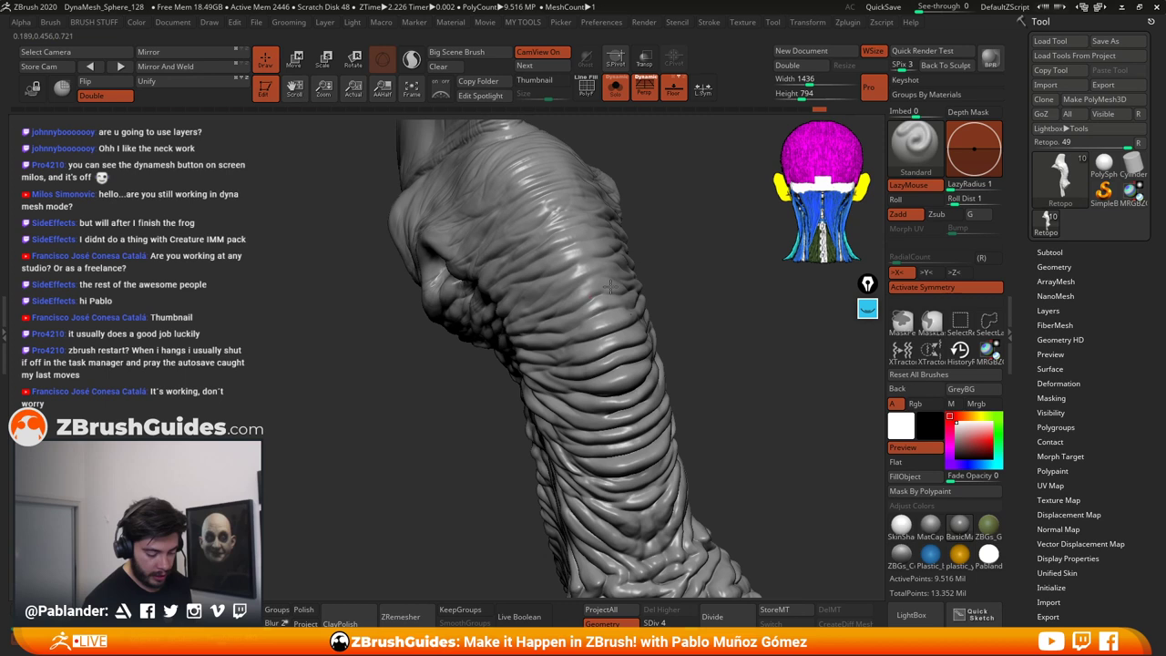
pyautogui.moveTo(635, 379); pyautogui.dragTo(619, 390, button='right')
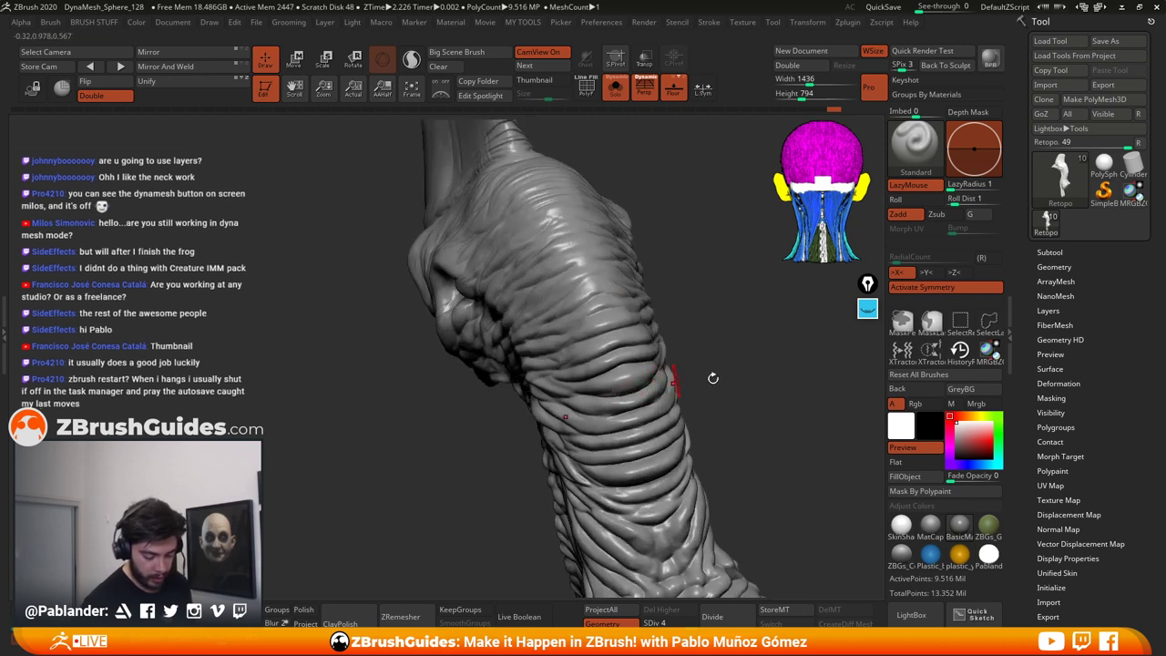
pyautogui.moveTo(598, 394); pyautogui.dragTo(596, 376)
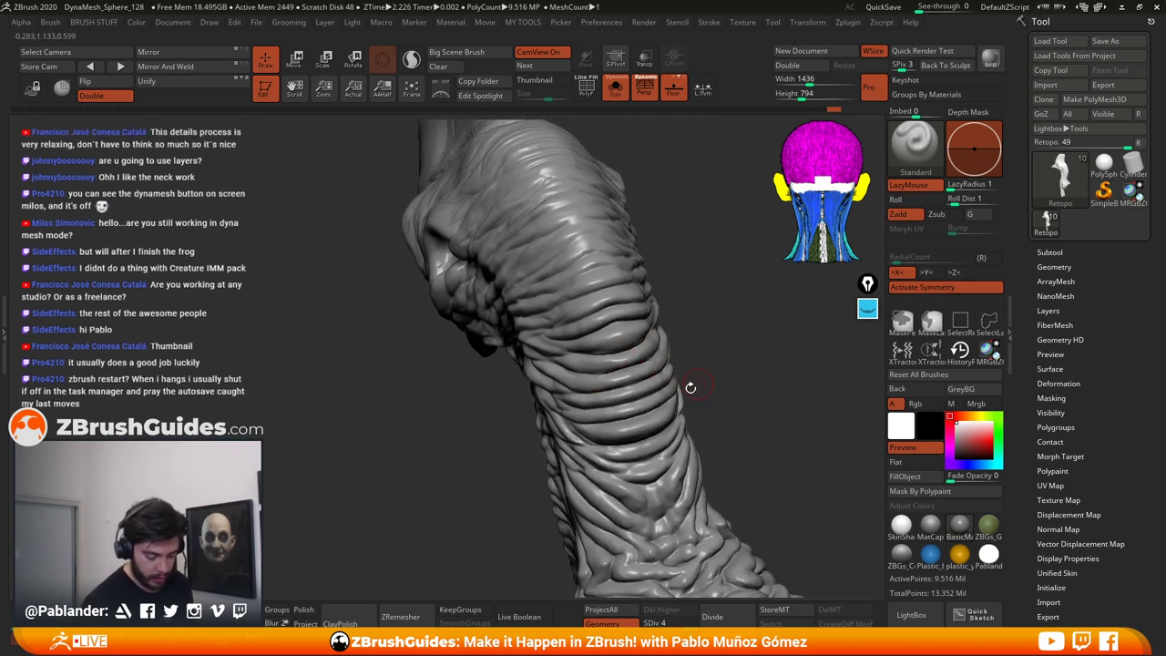
pyautogui.moveTo(635, 424); pyautogui.dragTo(642, 406)
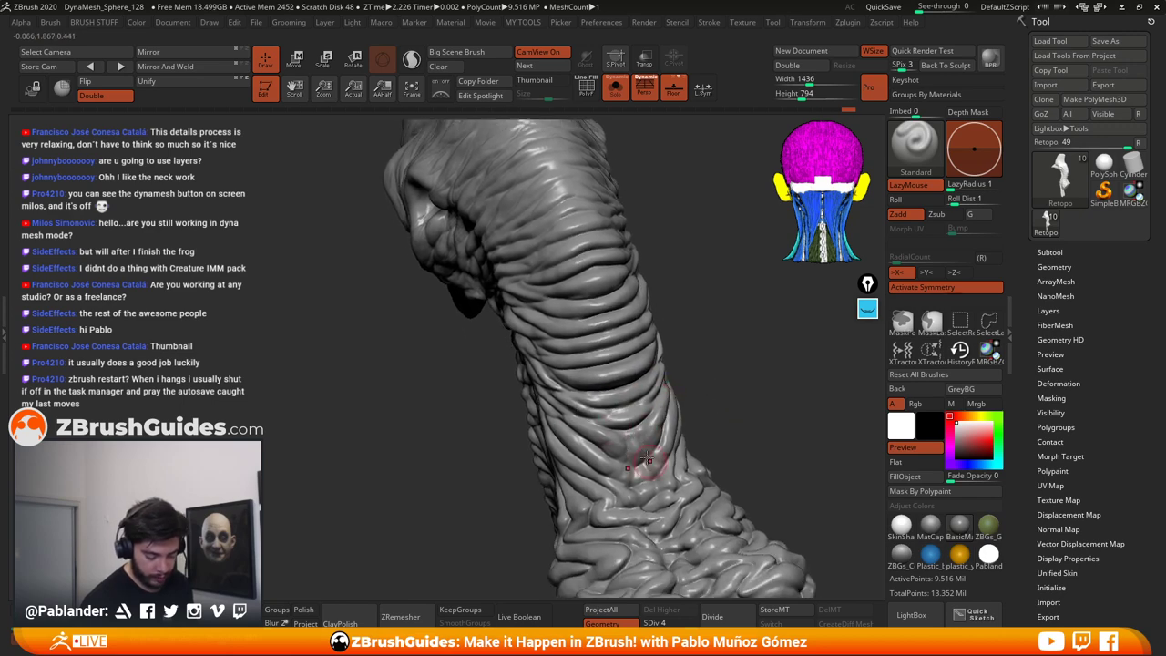
# Step: Refine the ridges at the upper end of the smooth throat strip and keep X symmetry active
pyautogui.moveTo(714, 445); pyautogui.dragTo(609, 412)
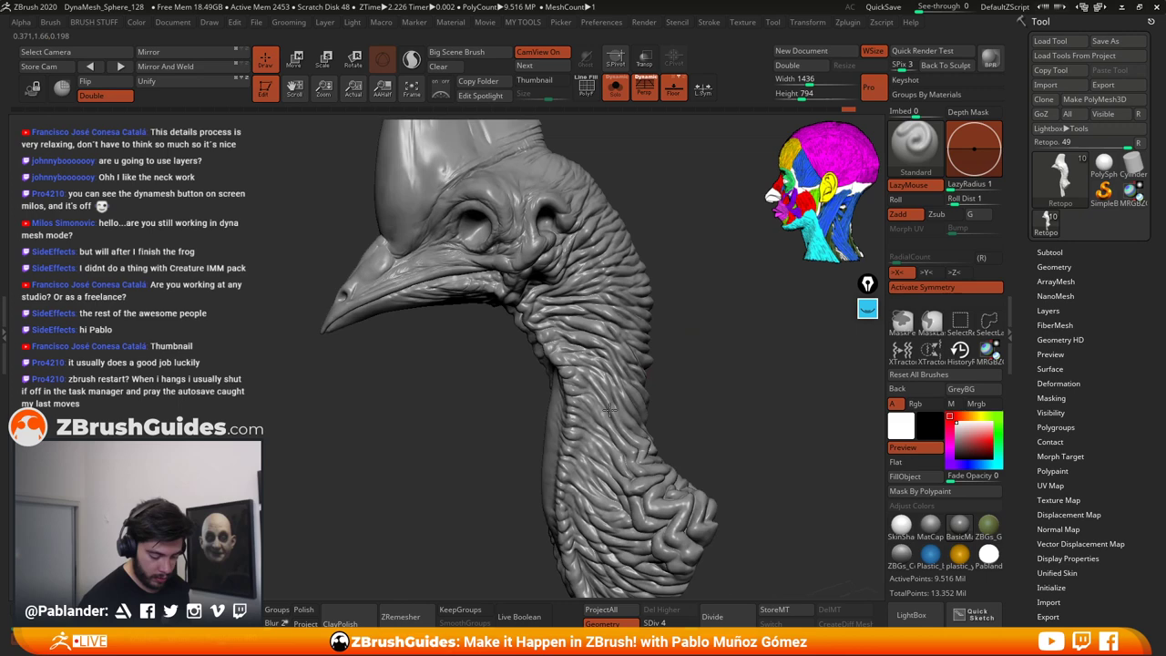
pyautogui.moveTo(690, 361); pyautogui.dragTo(643, 297)
pyautogui.rightClick(627, 356)
pyautogui.moveTo(598, 241); pyautogui.dragTo(605, 221)
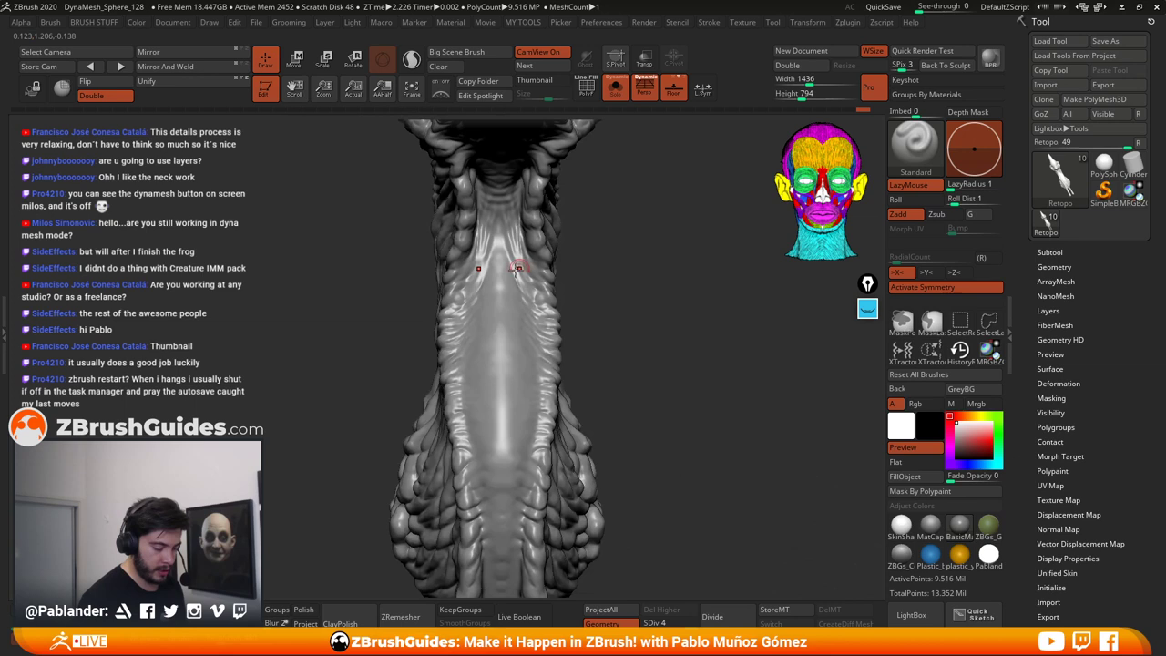
pyautogui.keyDown('alt'); pyautogui.moveTo(681, 294); pyautogui.dragTo(702, 304); pyautogui.keyUp('alt')
pyautogui.click(943, 286)
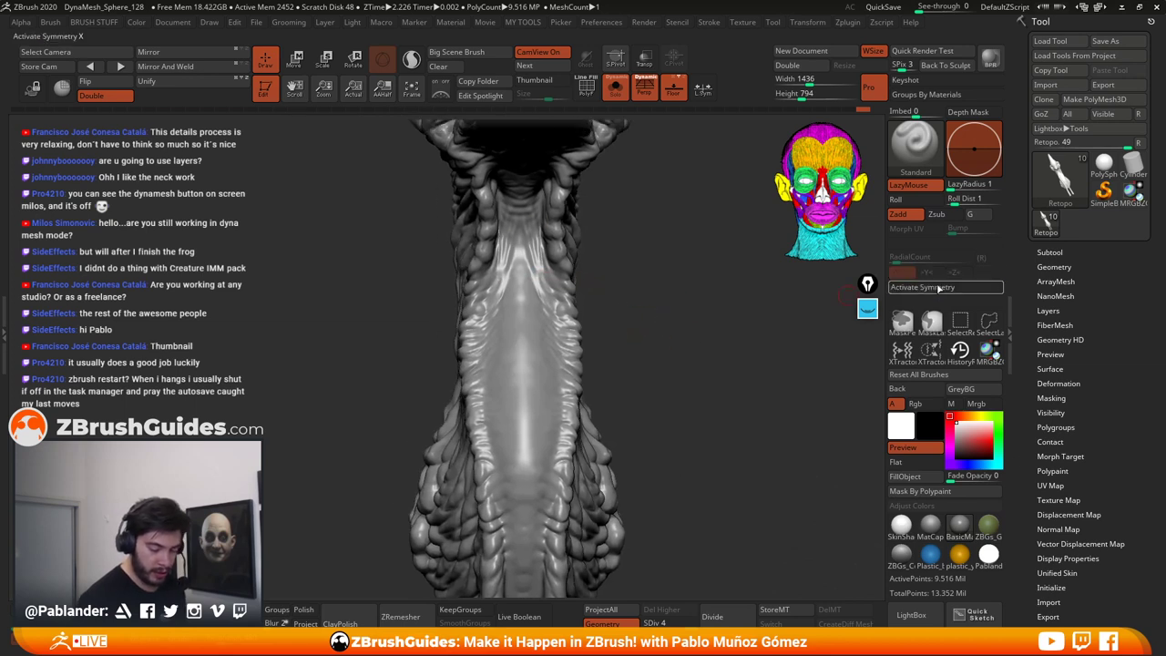
pyautogui.moveTo(532, 235); pyautogui.dragTo(543, 295)
pyautogui.press('x')
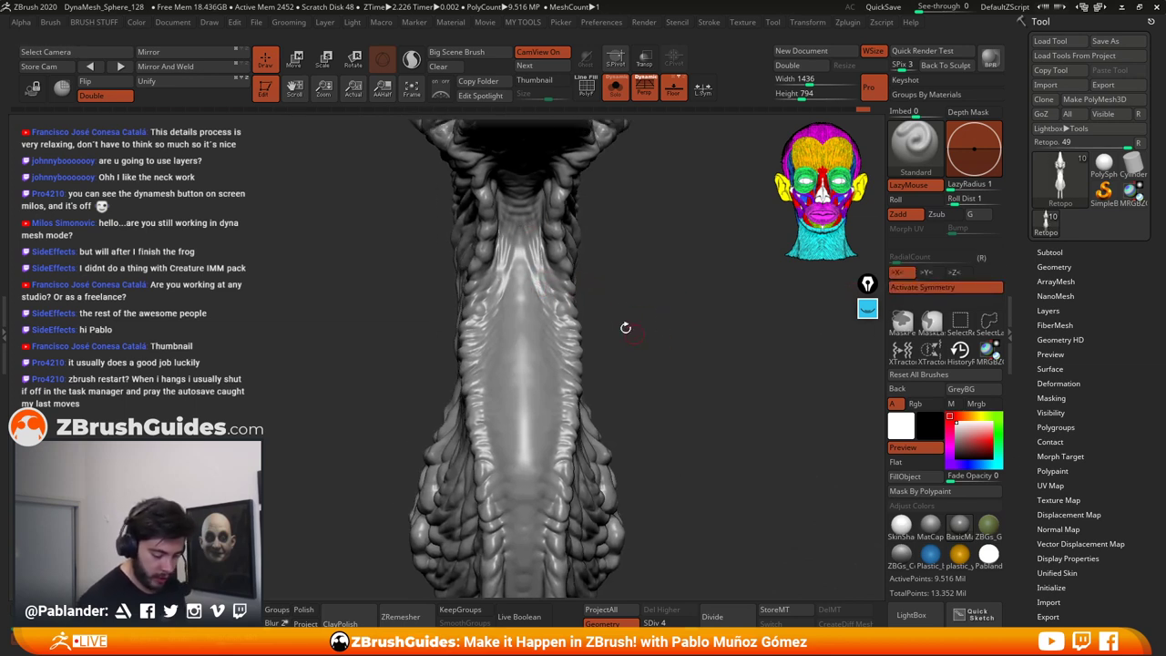
# Step: Switch to the PM_extra_standard brush and raise small ridges along both edges of the smooth throat strip
pyautogui.press('b')
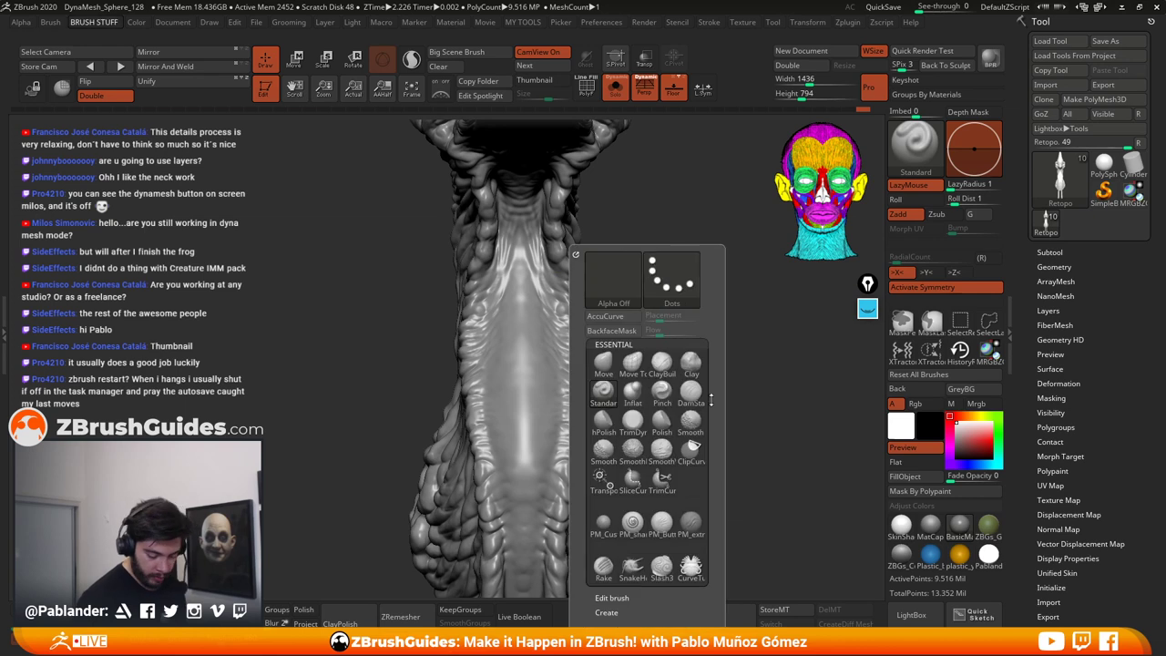
pyautogui.click(694, 525)
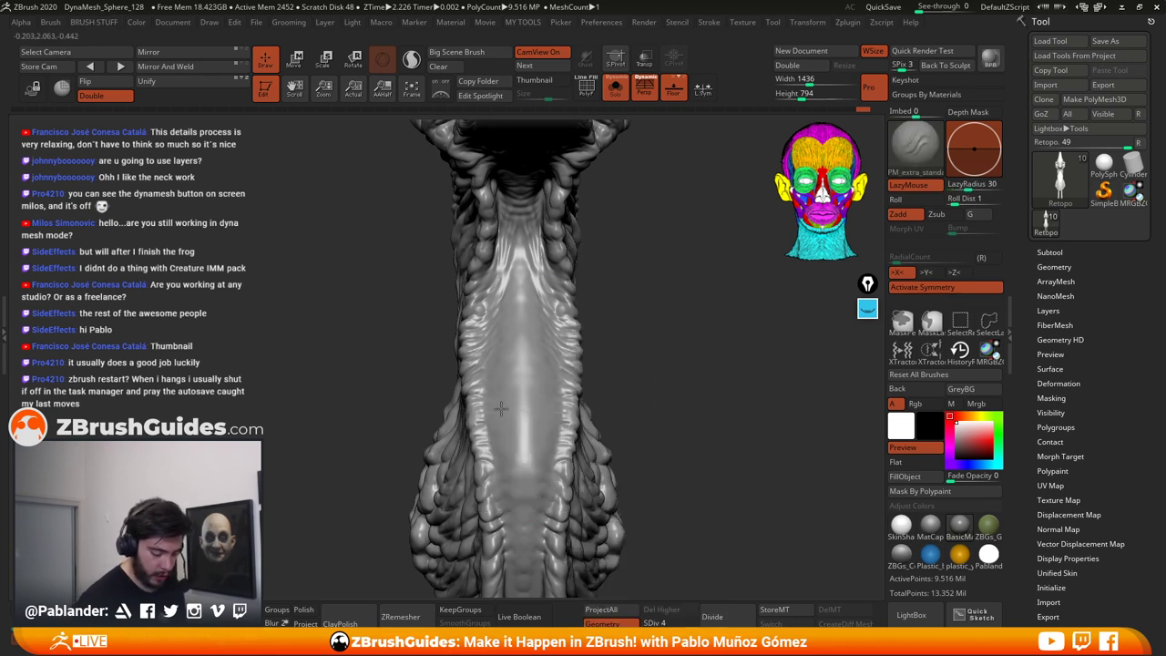
pyautogui.moveTo(611, 294)
pyautogui.keyDown('alt'); pyautogui.mouseDown()
pyautogui.moveTo(609, 249)
pyautogui.moveTo(548, 226)
pyautogui.moveTo(542, 203)
pyautogui.mouseUp(); pyautogui.keyUp('alt')
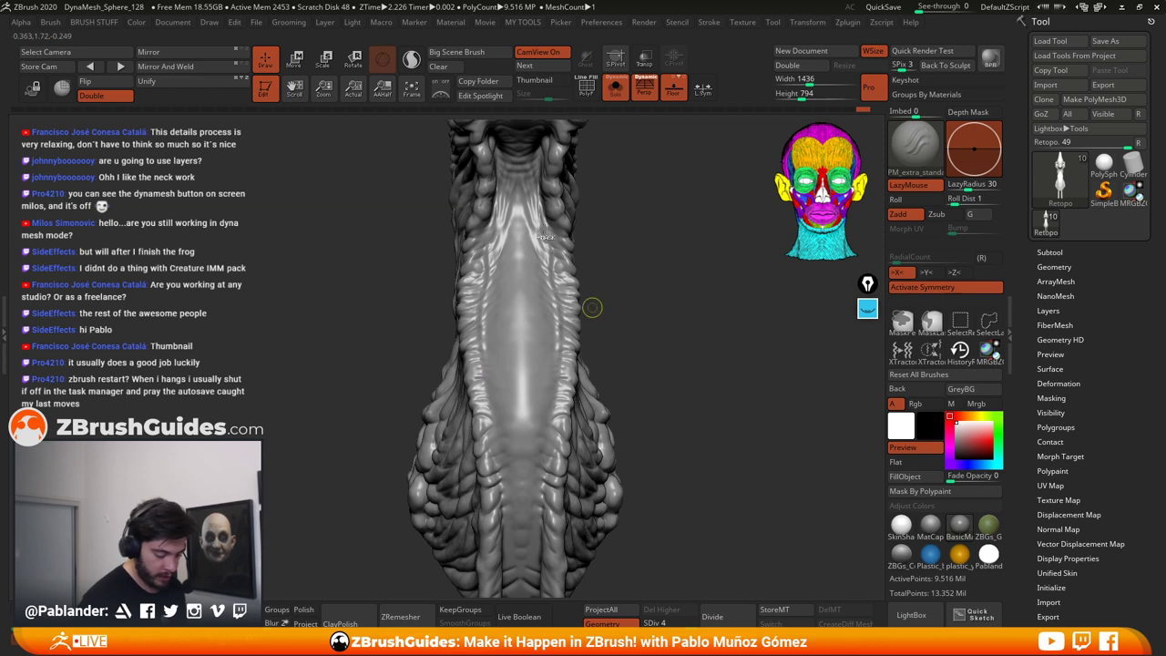
pyautogui.moveTo(544, 221)
pyautogui.mouseDown()
pyautogui.moveTo(559, 342)
pyautogui.moveTo(546, 478)
pyautogui.mouseUp()
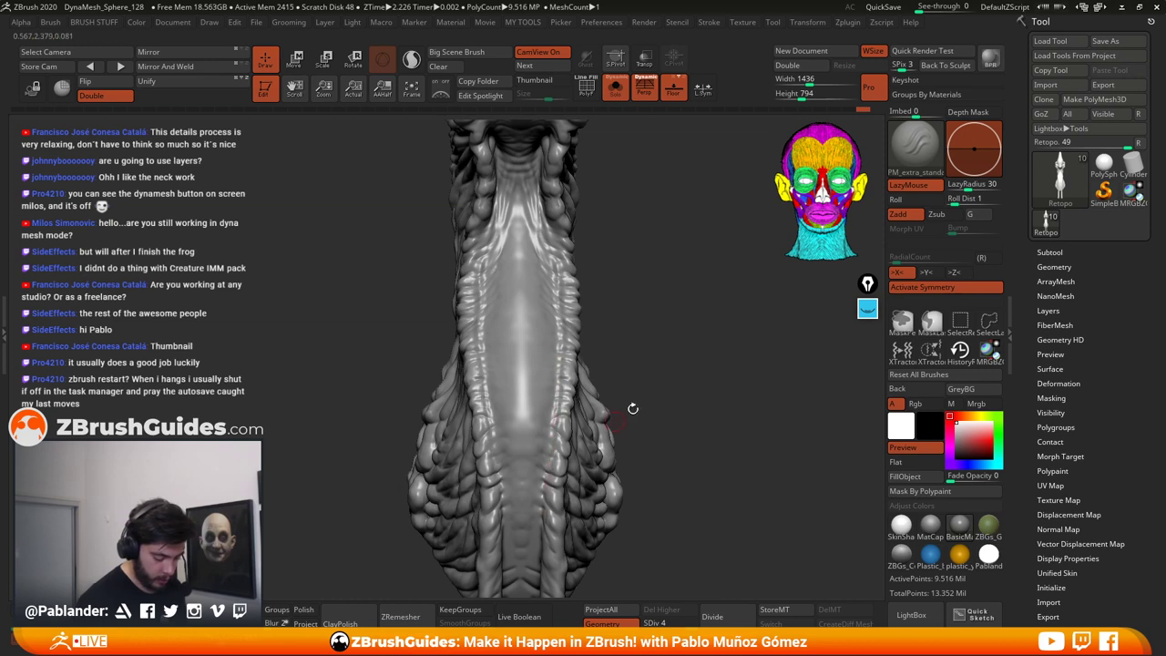
pyautogui.moveTo(633, 409)
pyautogui.mouseDown()
pyautogui.moveTo(645, 370)
pyautogui.moveTo(641, 381)
pyautogui.mouseUp()
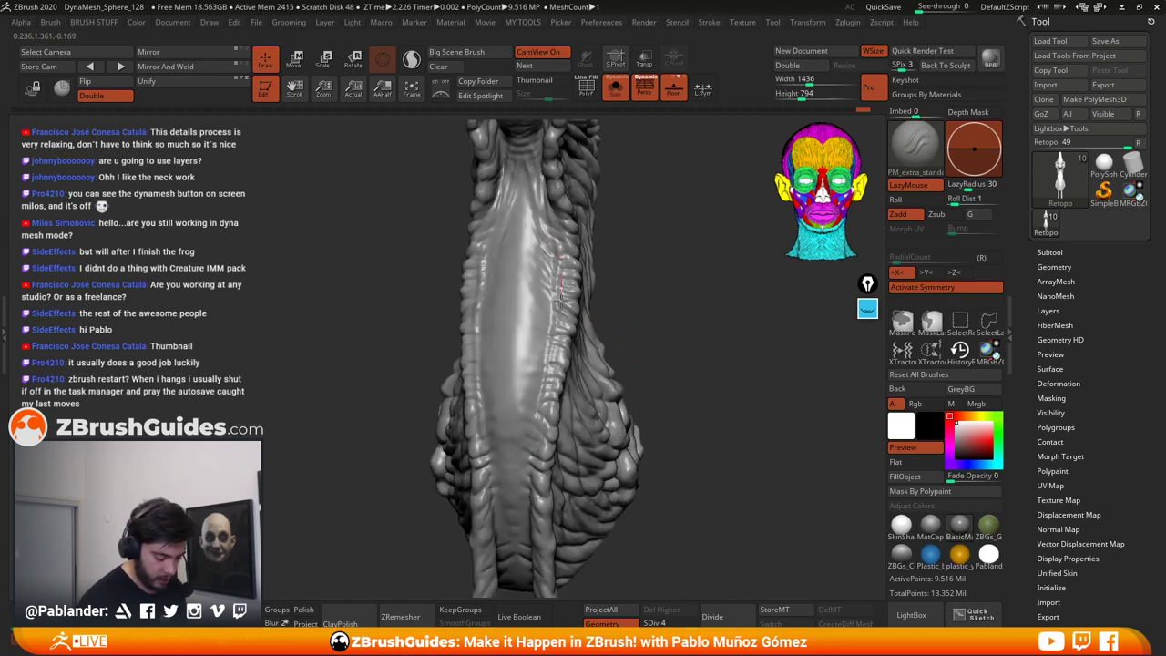
pyautogui.moveTo(561, 296); pyautogui.dragTo(550, 363)
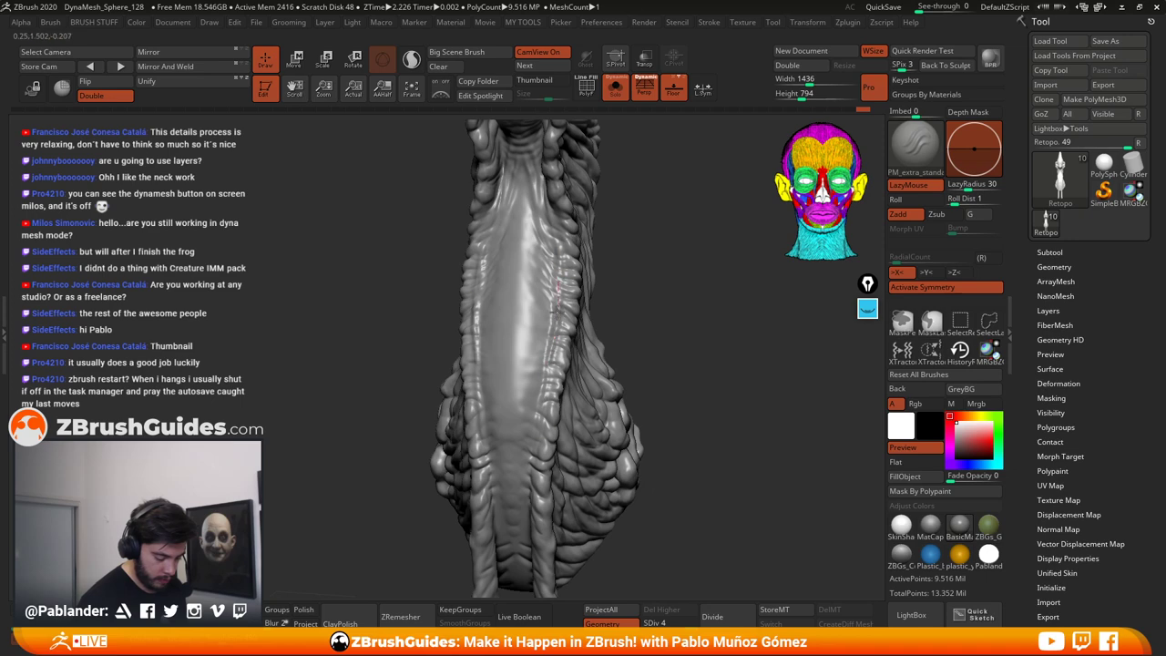
pyautogui.moveTo(555, 311); pyautogui.dragTo(537, 444)
# Step: Smooth the new throat-edge ridges and add further small bumps down toward the wattles
pyautogui.moveTo(605, 328)
pyautogui.keyDown('shift'); pyautogui.mouseDown()
pyautogui.moveTo(648, 304)
pyautogui.moveTo(611, 299)
pyautogui.mouseUp(); pyautogui.keyUp('shift')
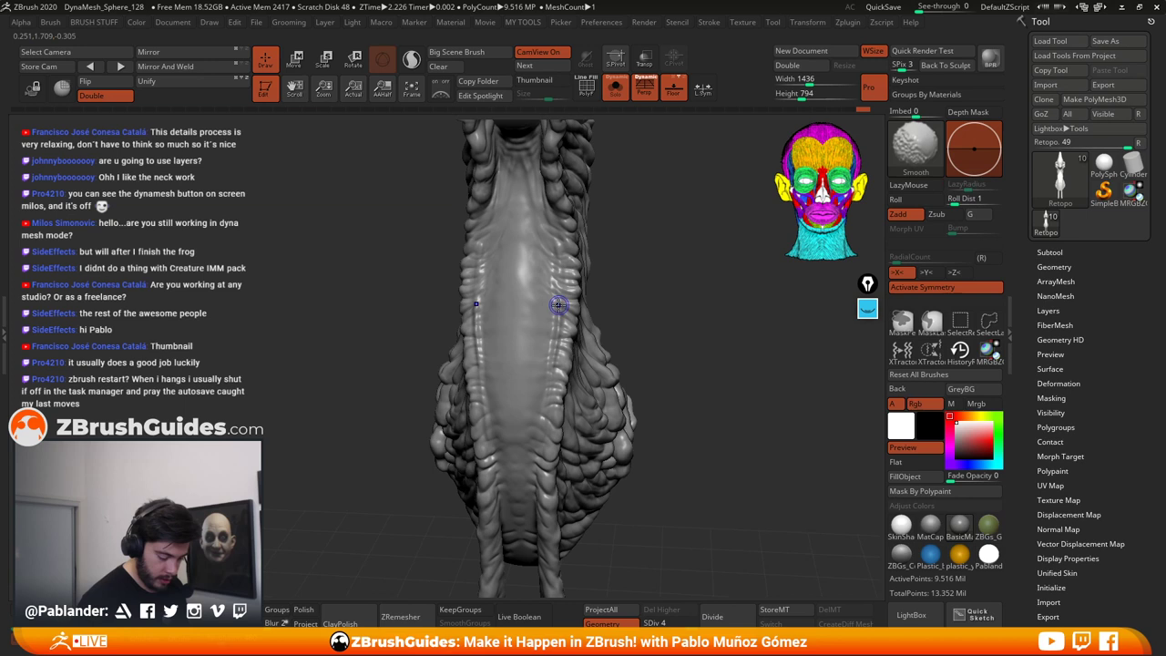
pyautogui.keyDown('shift'); pyautogui.moveTo(551, 356); pyautogui.dragTo(553, 344); pyautogui.keyUp('shift')
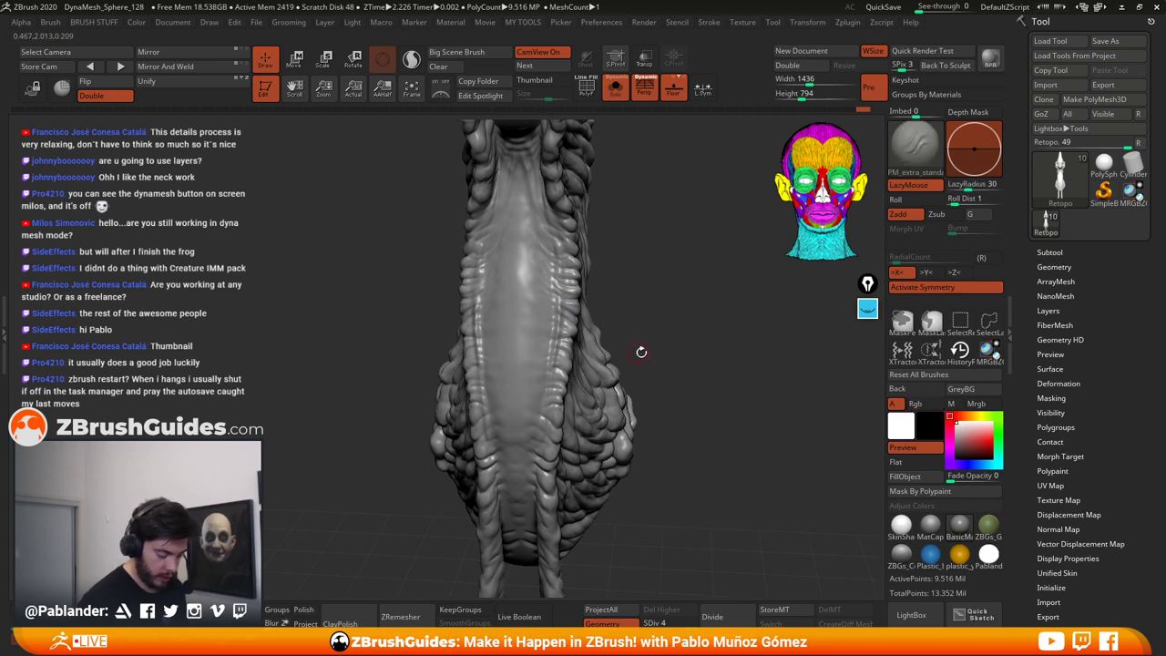
pyautogui.moveTo(641, 352)
pyautogui.mouseDown()
pyautogui.moveTo(684, 292)
pyautogui.moveTo(658, 290)
pyautogui.mouseUp()
pyautogui.moveTo(564, 337); pyautogui.dragTo(560, 353)
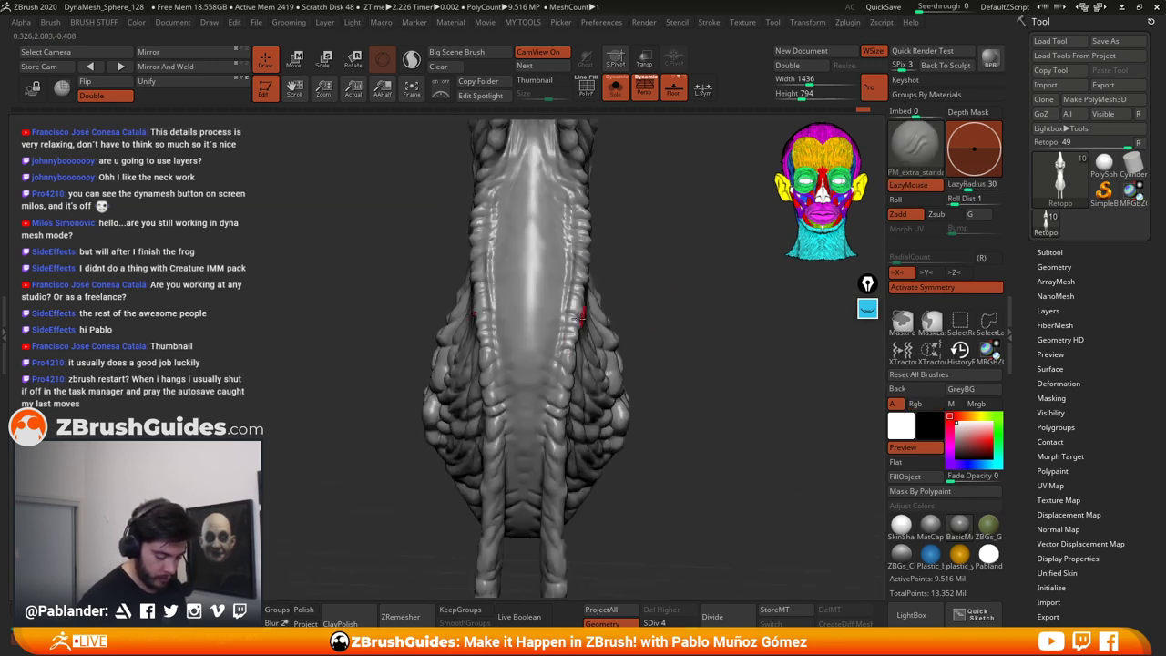
pyautogui.moveTo(644, 296)
pyautogui.mouseDown()
pyautogui.moveTo(675, 222)
pyautogui.moveTo(662, 313)
pyautogui.moveTo(662, 260)
pyautogui.moveTo(651, 273)
pyautogui.mouseUp()
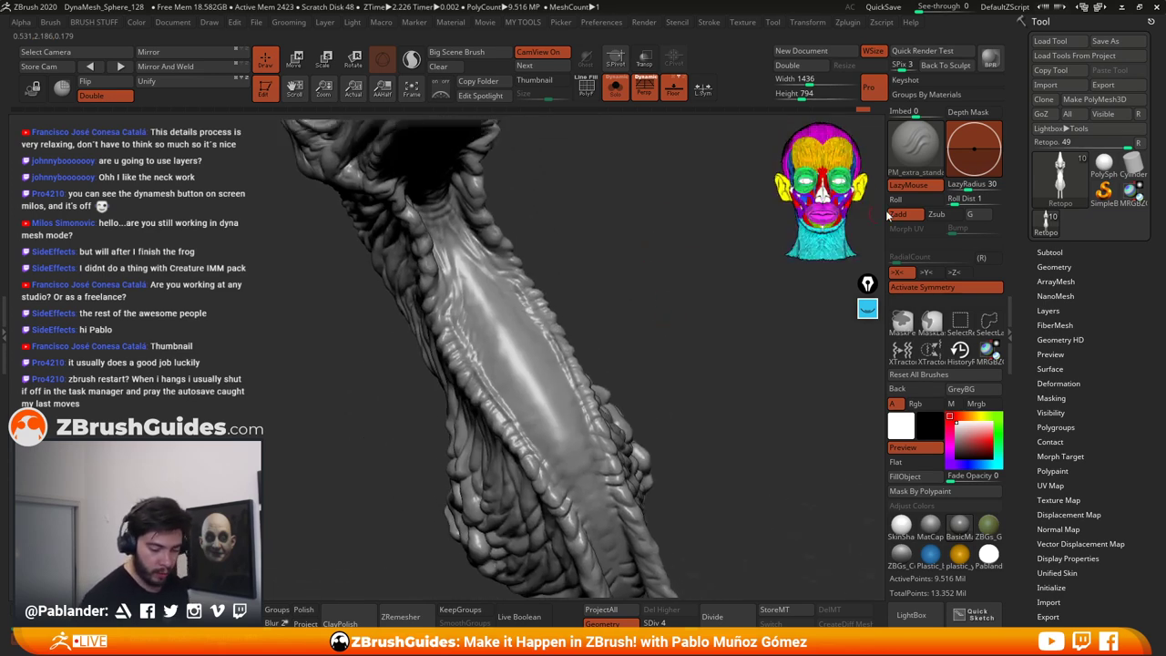
# Step: Try horizontal wrinkles across the front of the throat with LazyMouse off, and undo them with symmetry turned off
pyautogui.press('l')
pyautogui.moveTo(497, 308); pyautogui.dragTo(526, 304)
pyautogui.moveTo(487, 323); pyautogui.dragTo(531, 309)
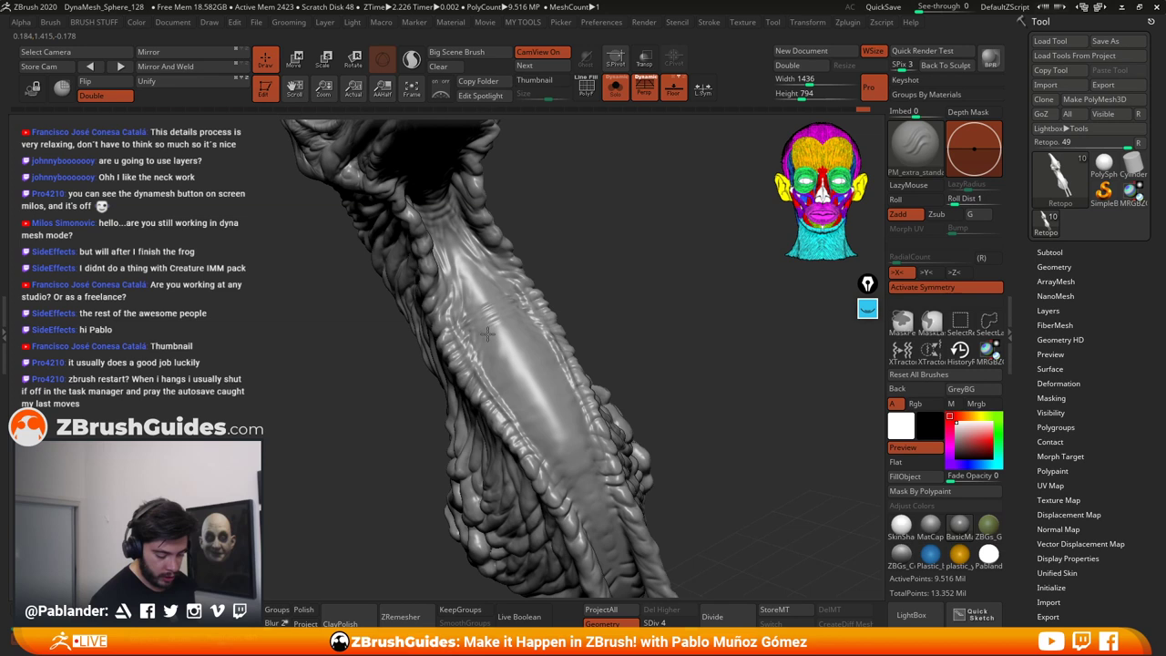
pyautogui.moveTo(468, 342); pyautogui.dragTo(533, 315)
pyautogui.moveTo(470, 359); pyautogui.dragTo(539, 330)
pyautogui.moveTo(482, 376)
pyautogui.mouseDown()
pyautogui.moveTo(545, 339)
pyautogui.moveTo(552, 346)
pyautogui.mouseUp()
pyautogui.moveTo(497, 389); pyautogui.dragTo(535, 359)
pyautogui.press('x')
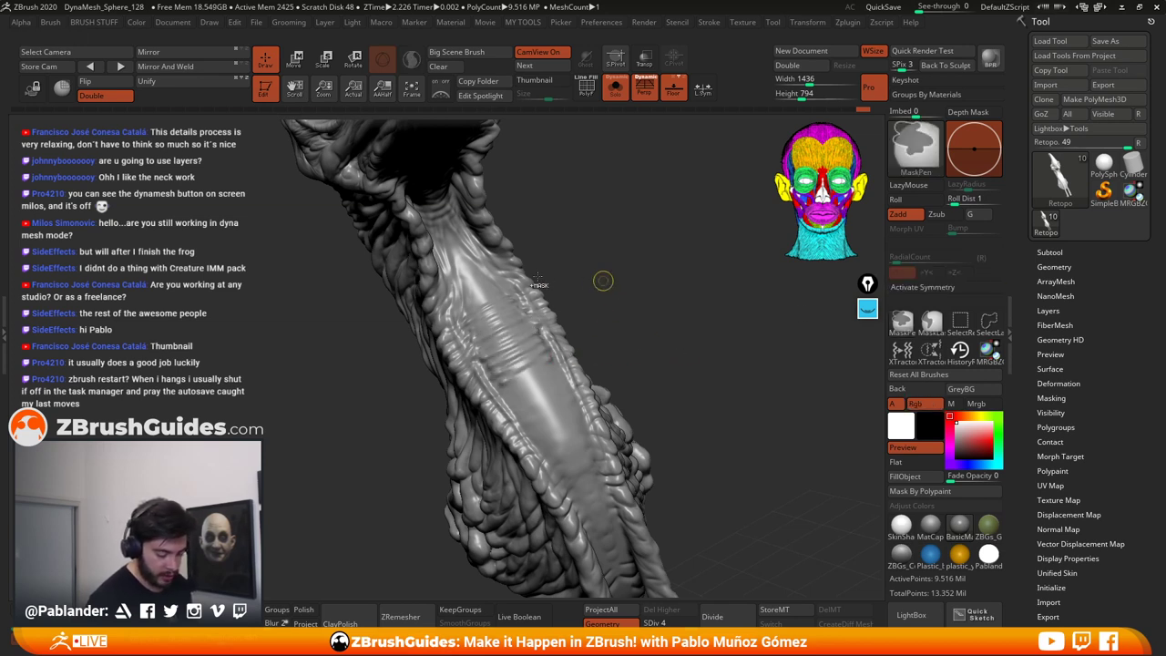
pyautogui.hotkey('ctrl', 'z')
# Step: Examine the throat from the side and compare it with the bird reference photos on Pinterest in the browser
pyautogui.moveTo(472, 286)
pyautogui.mouseDown()
pyautogui.moveTo(501, 279)
pyautogui.moveTo(456, 310)
pyautogui.moveTo(506, 283)
pyautogui.moveTo(463, 320)
pyautogui.mouseUp()
pyautogui.moveTo(552, 287)
pyautogui.mouseDown()
pyautogui.moveTo(632, 289)
pyautogui.moveTo(655, 265)
pyautogui.moveTo(651, 283)
pyautogui.mouseUp()
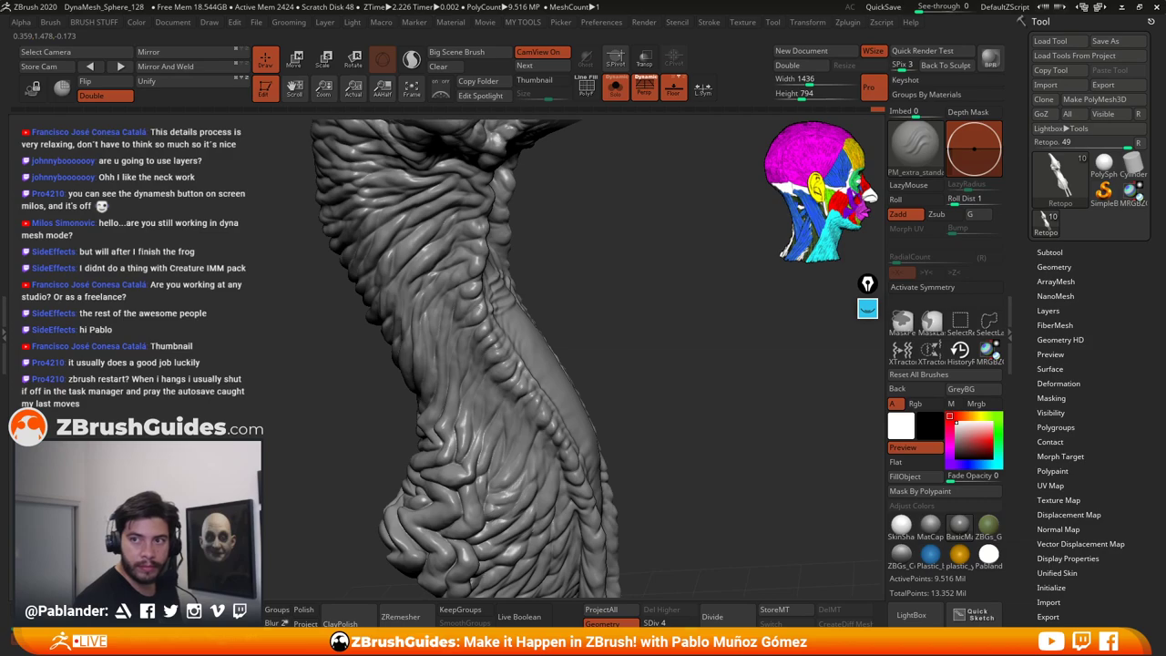
pyautogui.moveTo(1165, 127); pyautogui.dragTo(908, 11)
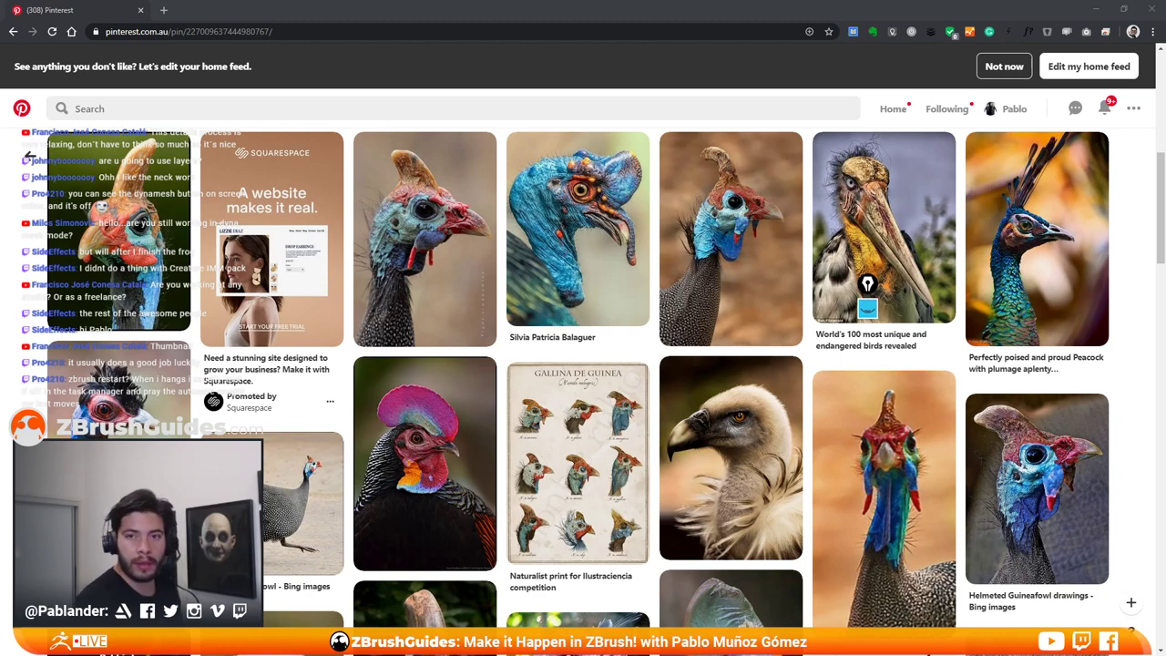
pyautogui.hotkey('alt', 'Tab')
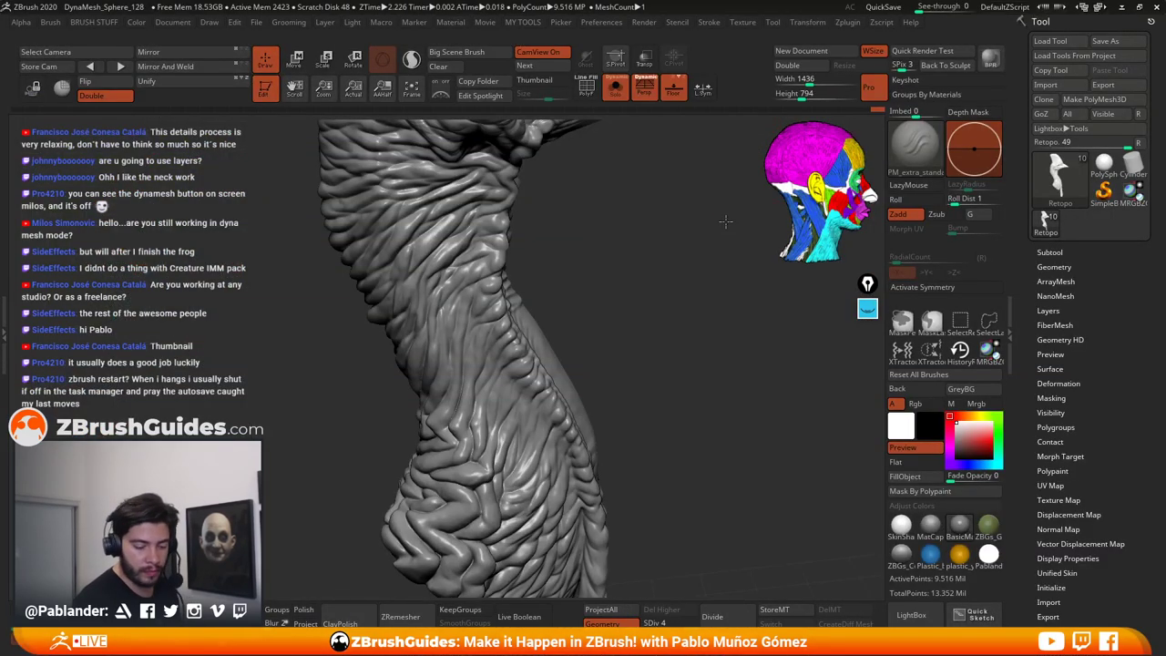
pyautogui.moveTo(797, 135); pyautogui.dragTo(846, 118)
# Step: Cancel closing the program and save the cassowary tool to disk
pyautogui.click(1157, 6)
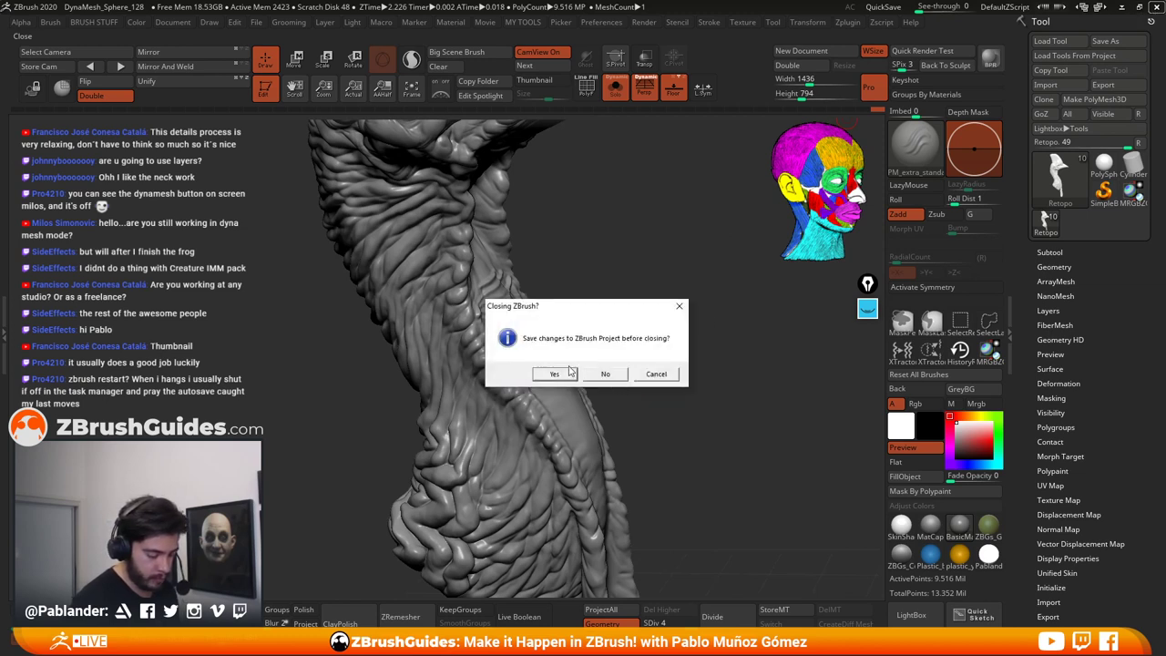
pyautogui.click(644, 375)
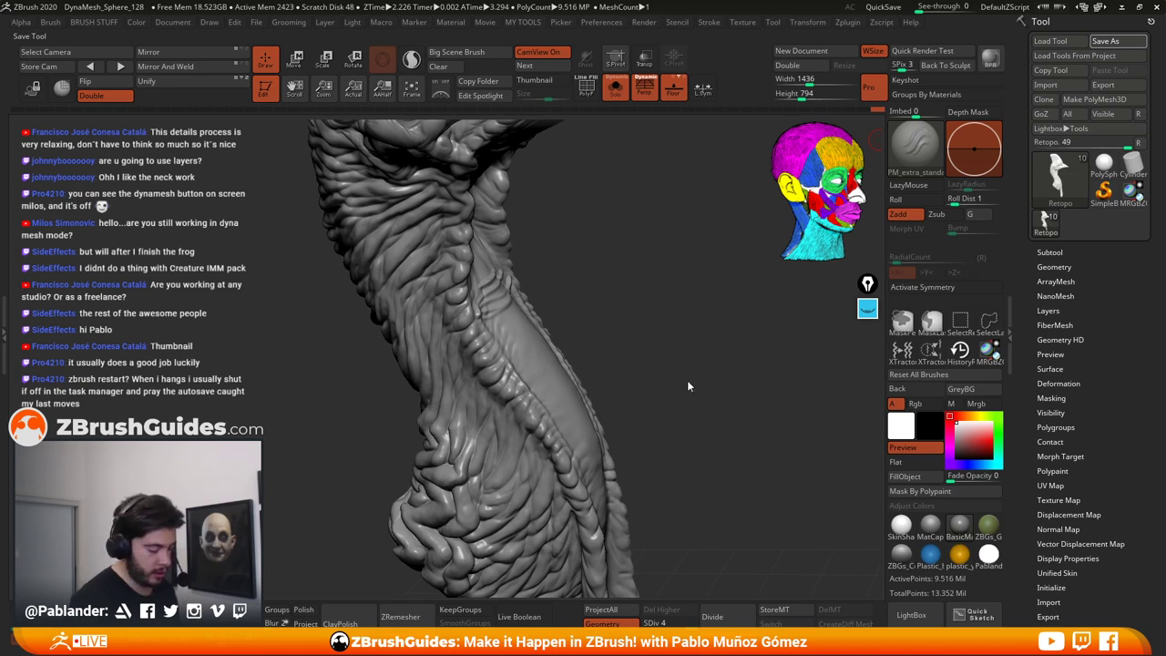
pyautogui.moveTo(595, 215)
pyautogui.mouseDown()
pyautogui.moveTo(631, 217)
pyautogui.moveTo(682, 325)
pyautogui.mouseUp()
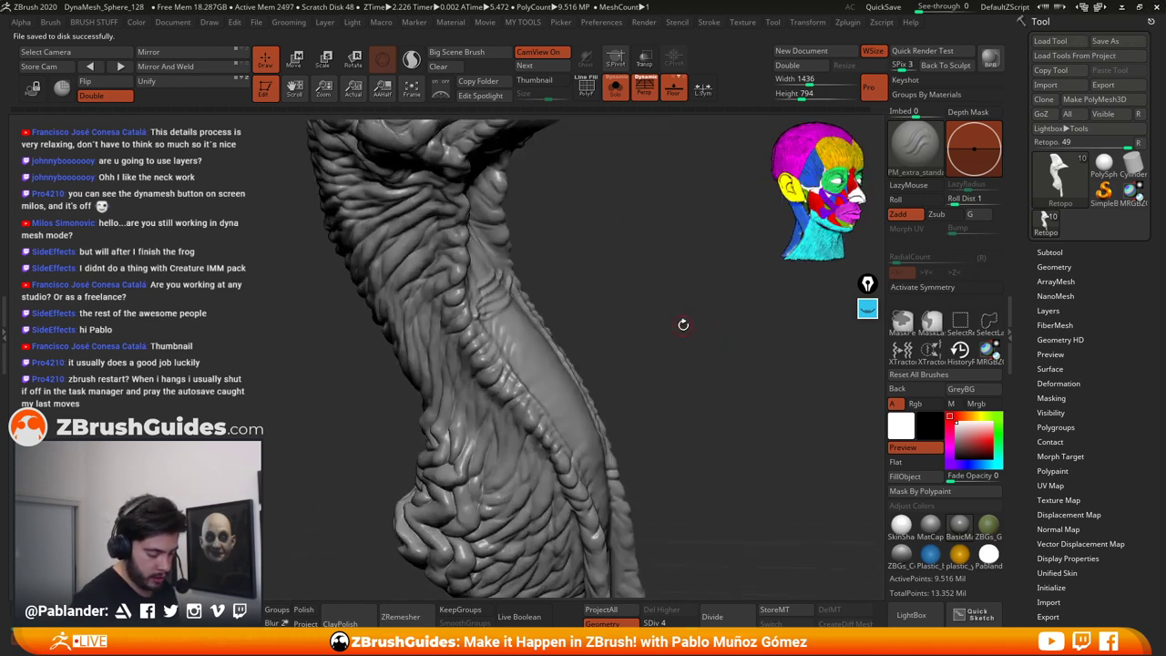
pyautogui.moveTo(624, 239); pyautogui.dragTo(612, 281)
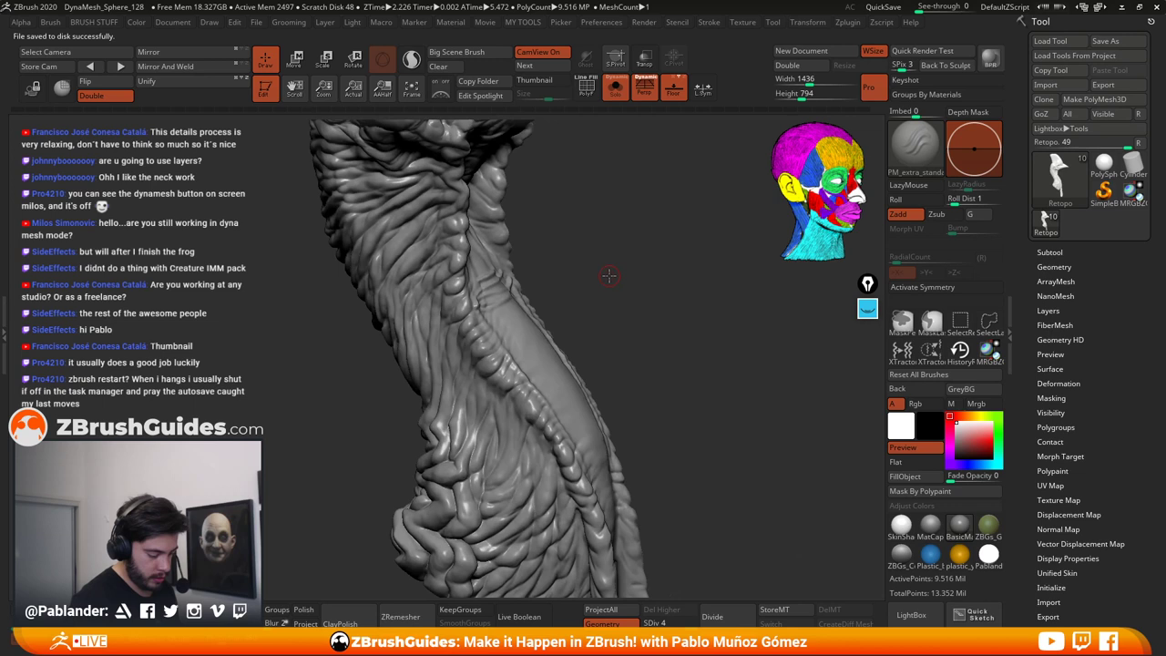
pyautogui.press('ctrl')
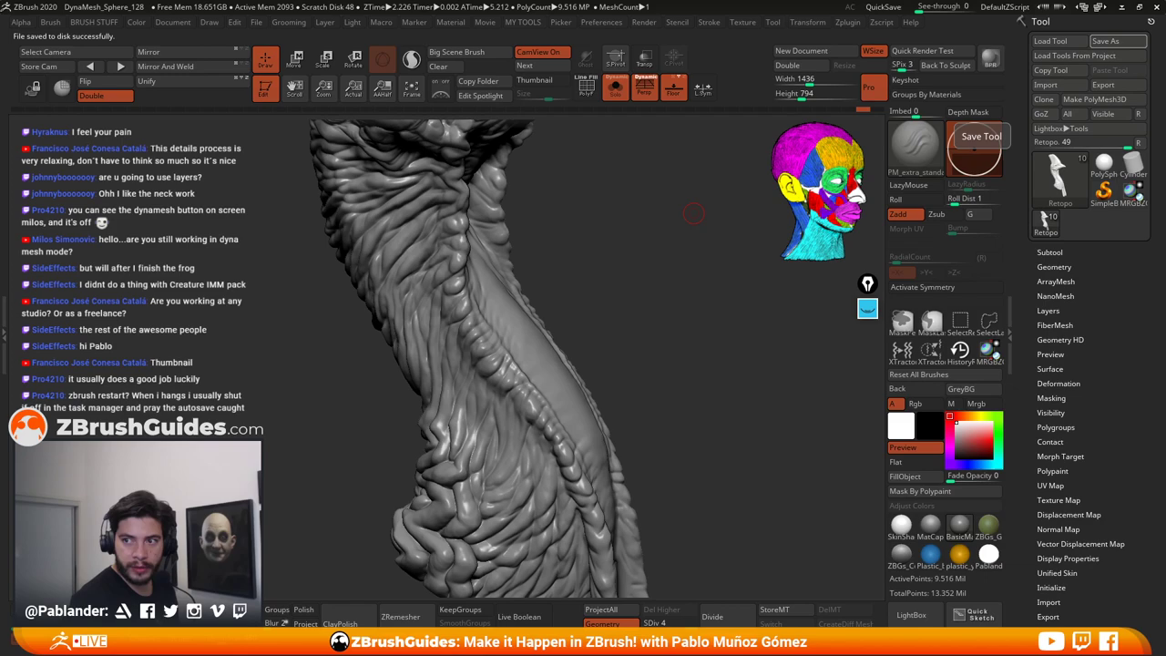
# Step: Close and restart ZBrush, and hide the LightBox browser
pyautogui.click(1158, 8)
pyautogui.click(605, 374)
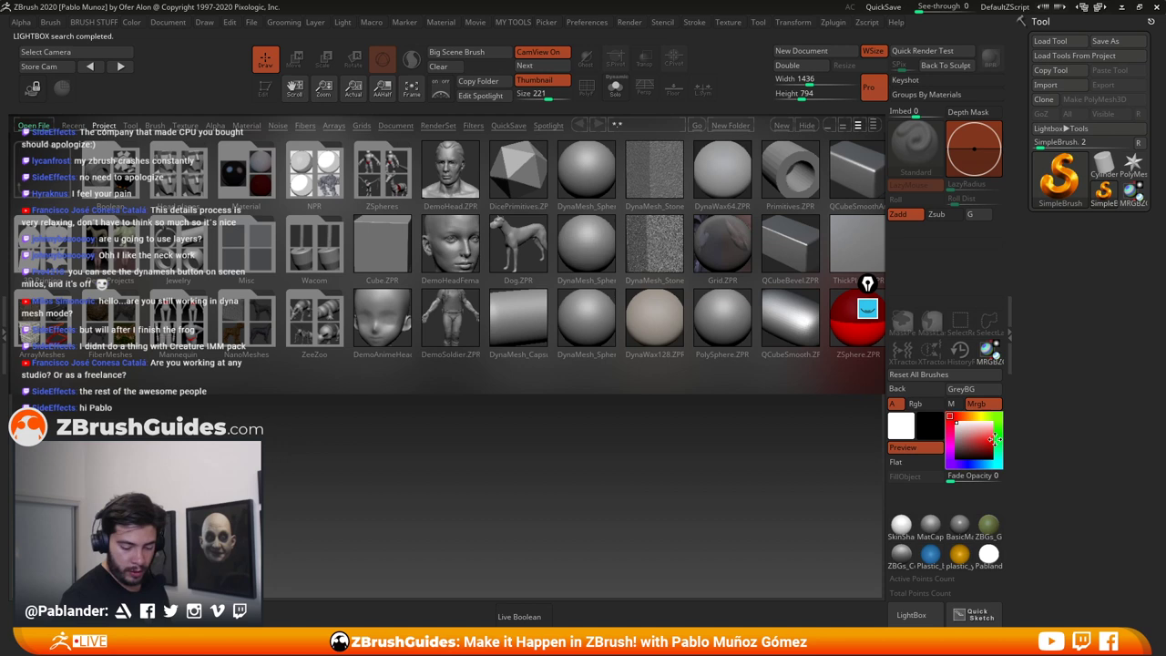
pyautogui.click(911, 615)
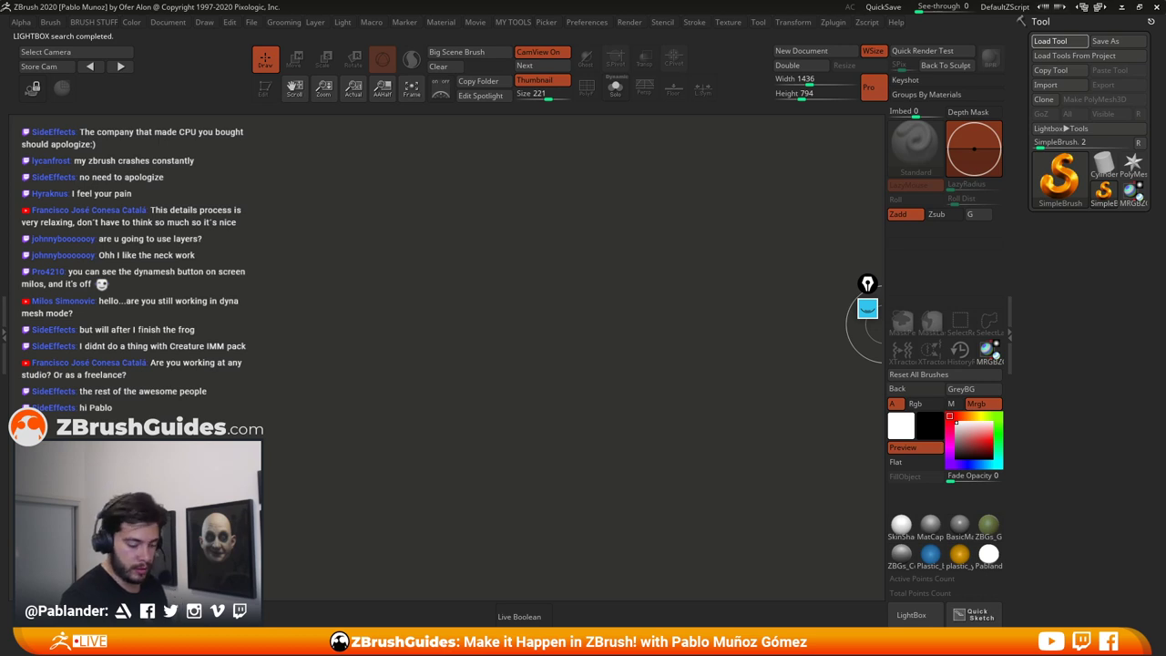
# Step: Load the saved cassowary tool, place it on the canvas in Edit mode and assign the grey BasicMaterial
pyautogui.moveTo(583, 295); pyautogui.dragTo(596, 398)
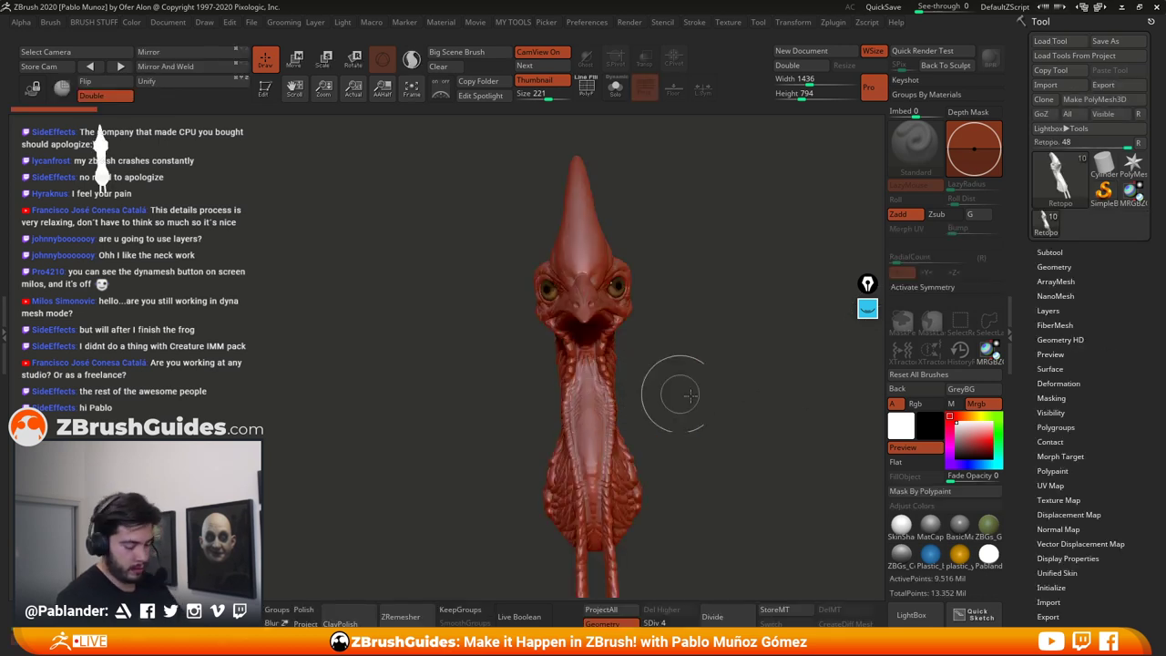
pyautogui.press('t')
pyautogui.click(953, 529)
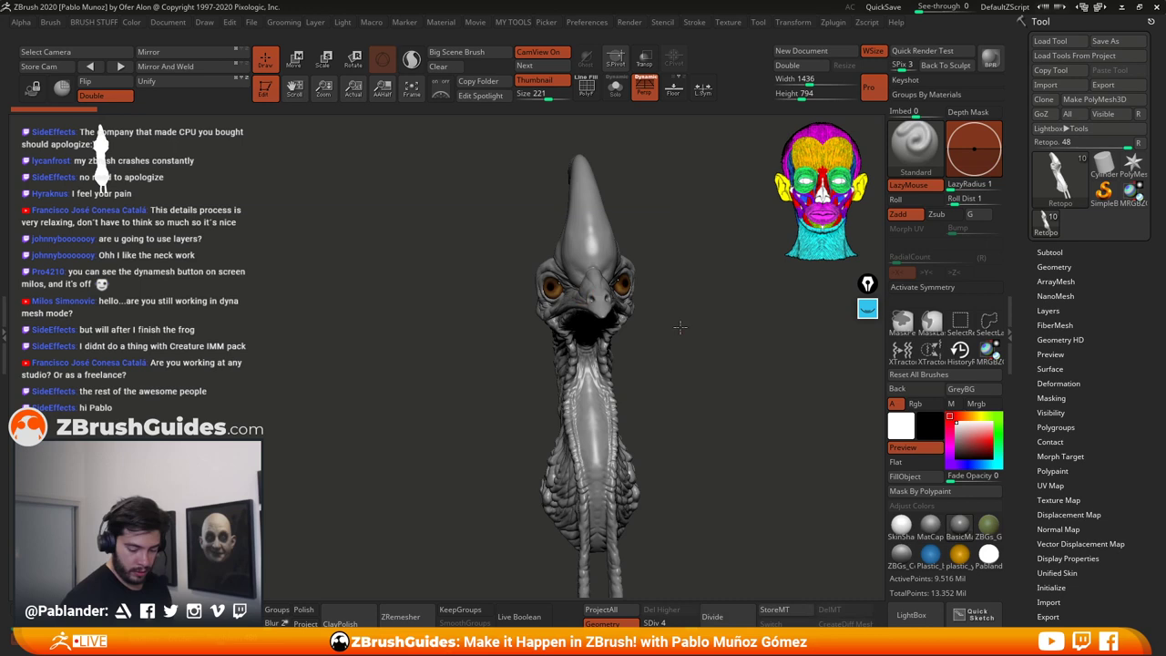
pyautogui.moveTo(679, 326); pyautogui.dragTo(689, 387)
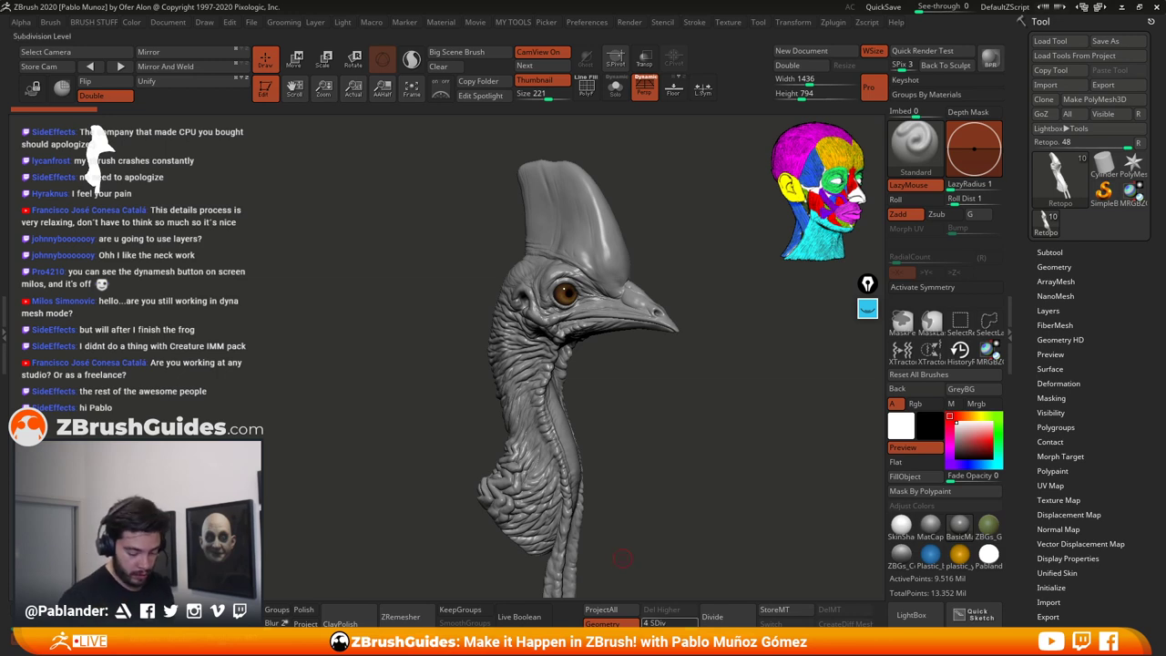
# Step: Set the cassowary's subdivision level to 3 and inspect the head and neck from both sides
pyautogui.click(682, 624)
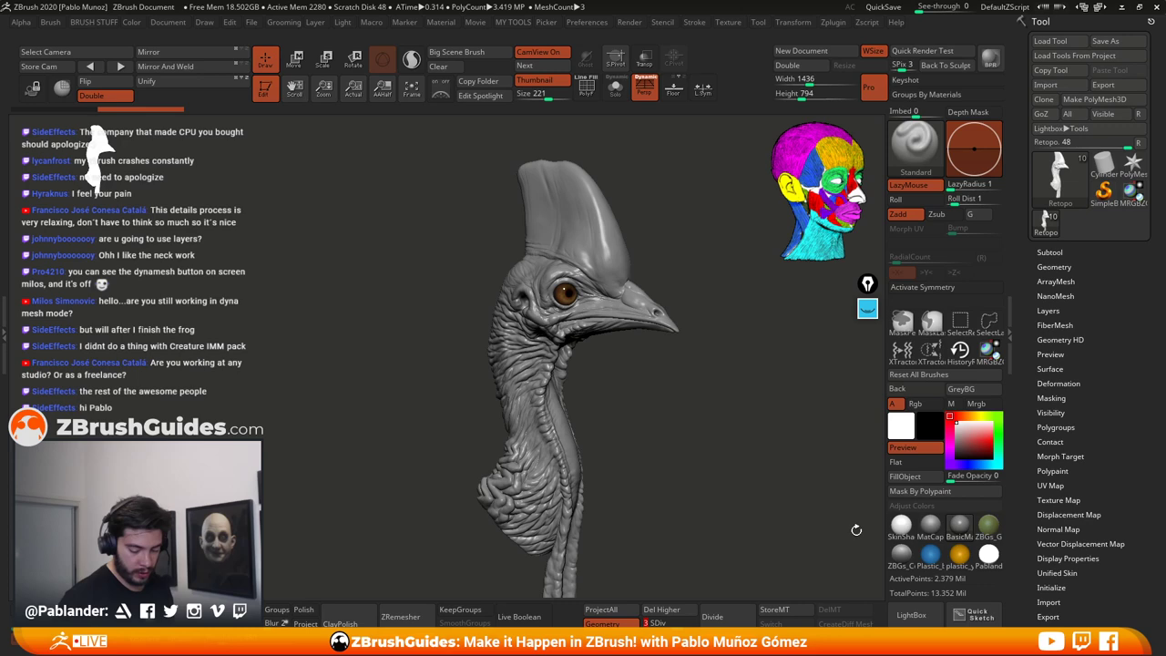
pyautogui.moveTo(653, 395)
pyautogui.keyDown('alt'); pyautogui.mouseDown()
pyautogui.moveTo(679, 473)
pyautogui.moveTo(715, 446)
pyautogui.moveTo(689, 427)
pyautogui.moveTo(647, 452)
pyautogui.moveTo(689, 410)
pyautogui.moveTo(676, 404)
pyautogui.moveTo(775, 407)
pyautogui.moveTo(681, 452)
pyautogui.mouseUp(); pyautogui.keyUp('alt')
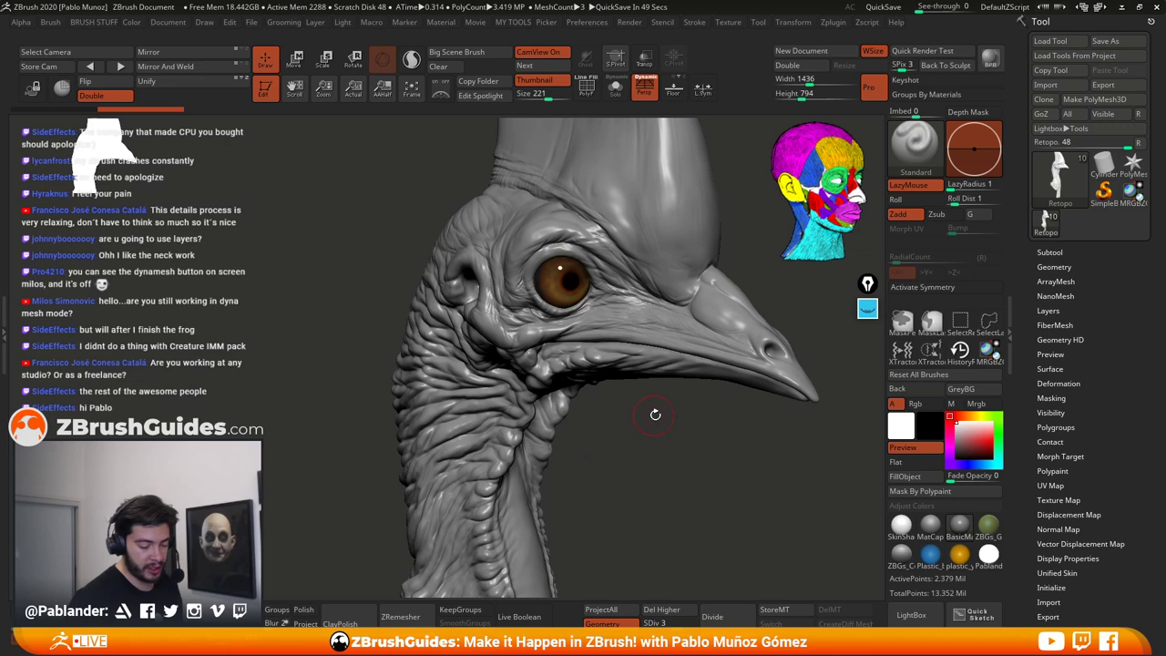
pyautogui.moveTo(653, 428); pyautogui.dragTo(725, 361)
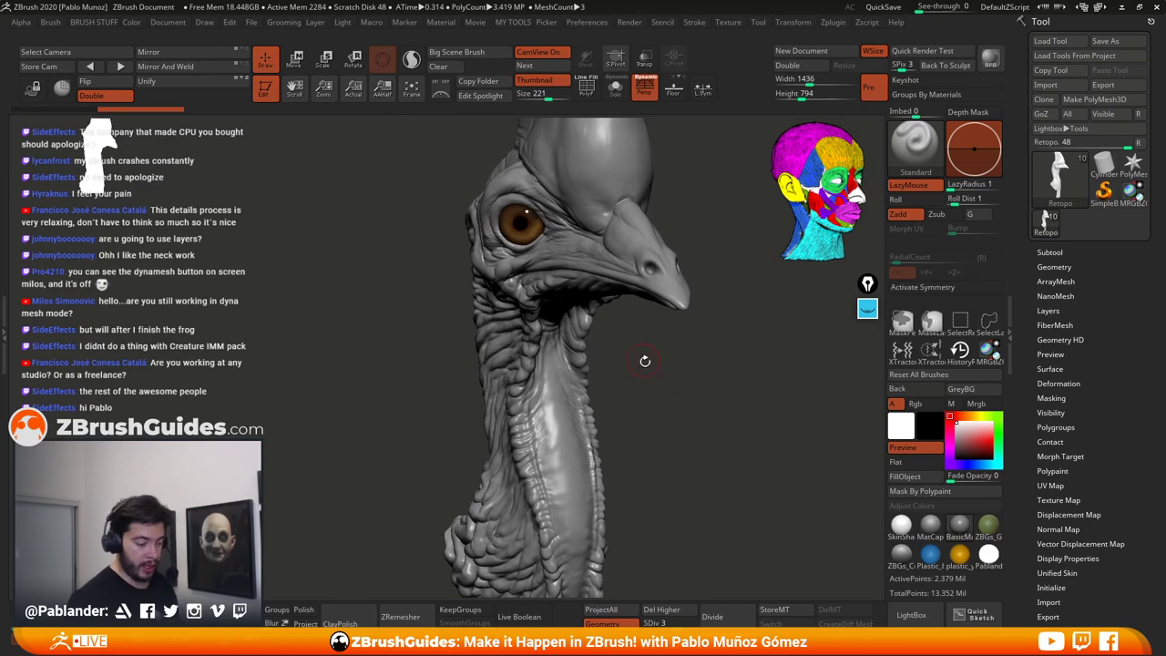
pyautogui.moveTo(645, 362); pyautogui.dragTo(703, 408)
pyautogui.moveTo(617, 409); pyautogui.dragTo(743, 381)
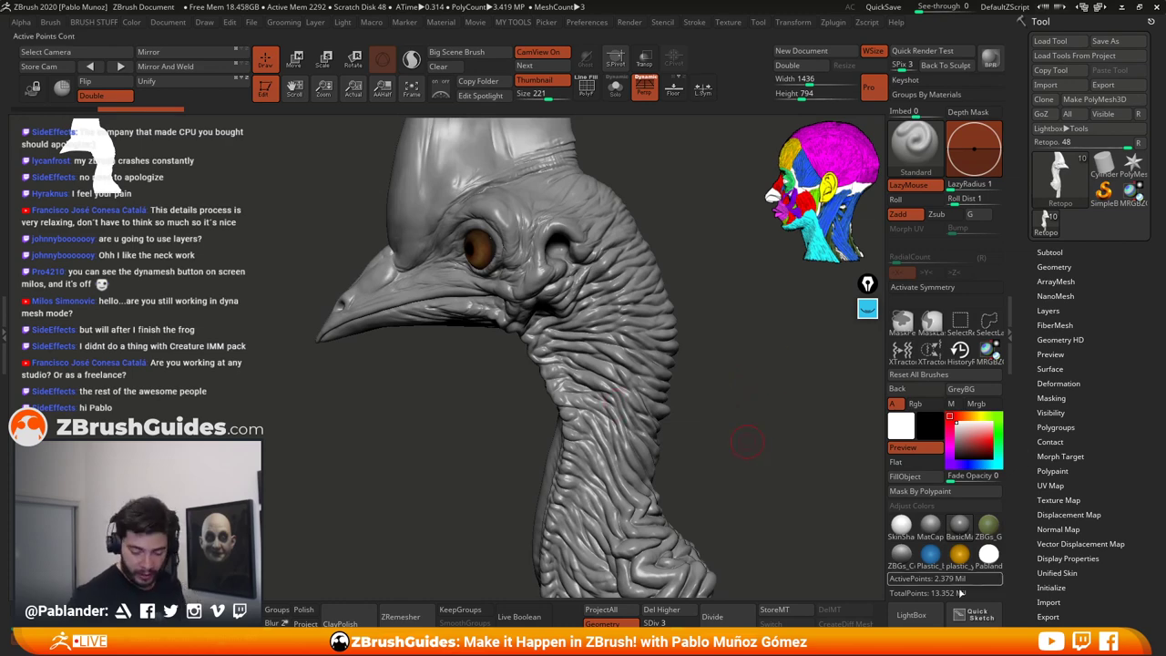
# Step: Load the ZBG_Single_Pore brush from the Skin brush folder in LightBox
pyautogui.click(897, 612)
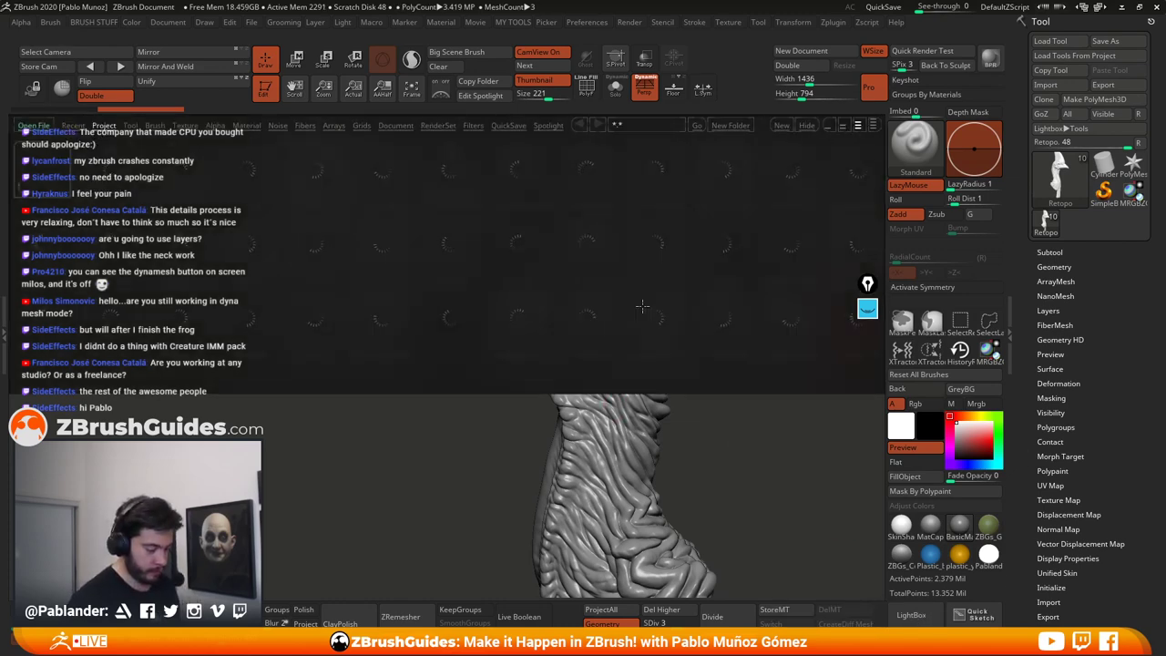
pyautogui.click(171, 125)
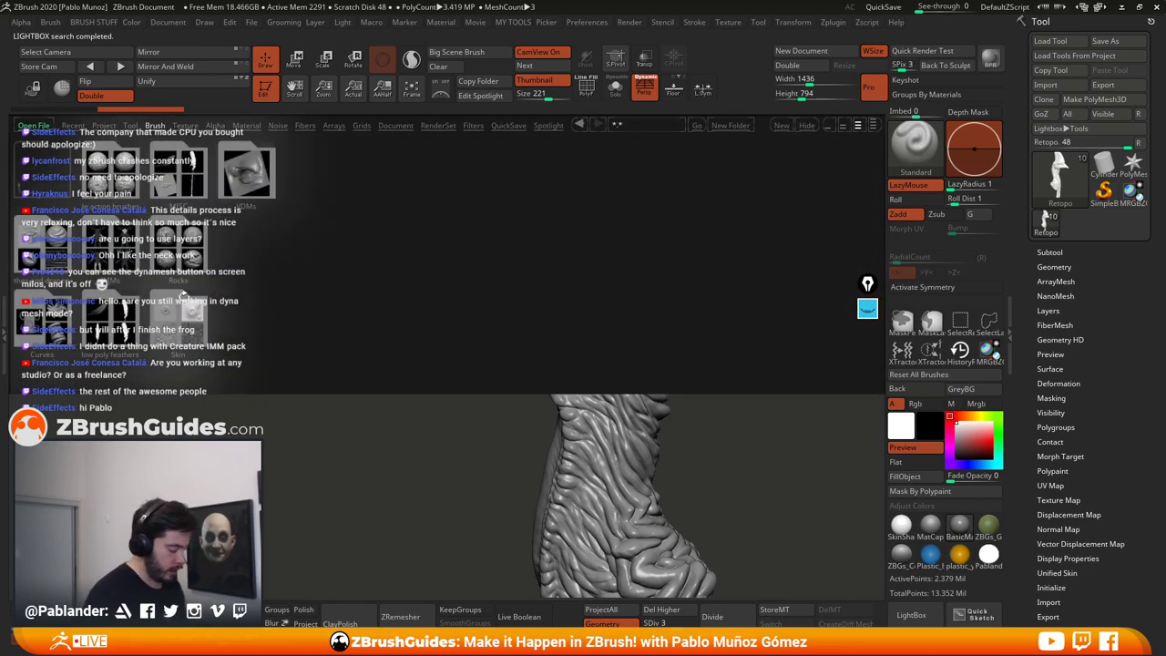
pyautogui.click(191, 317)
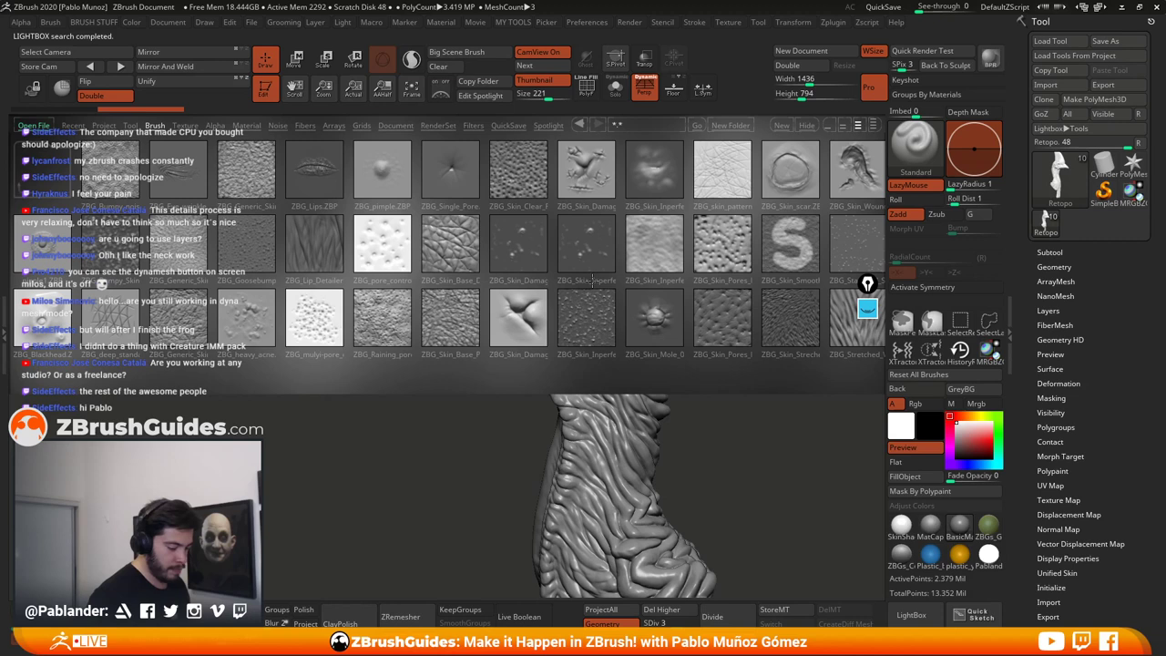
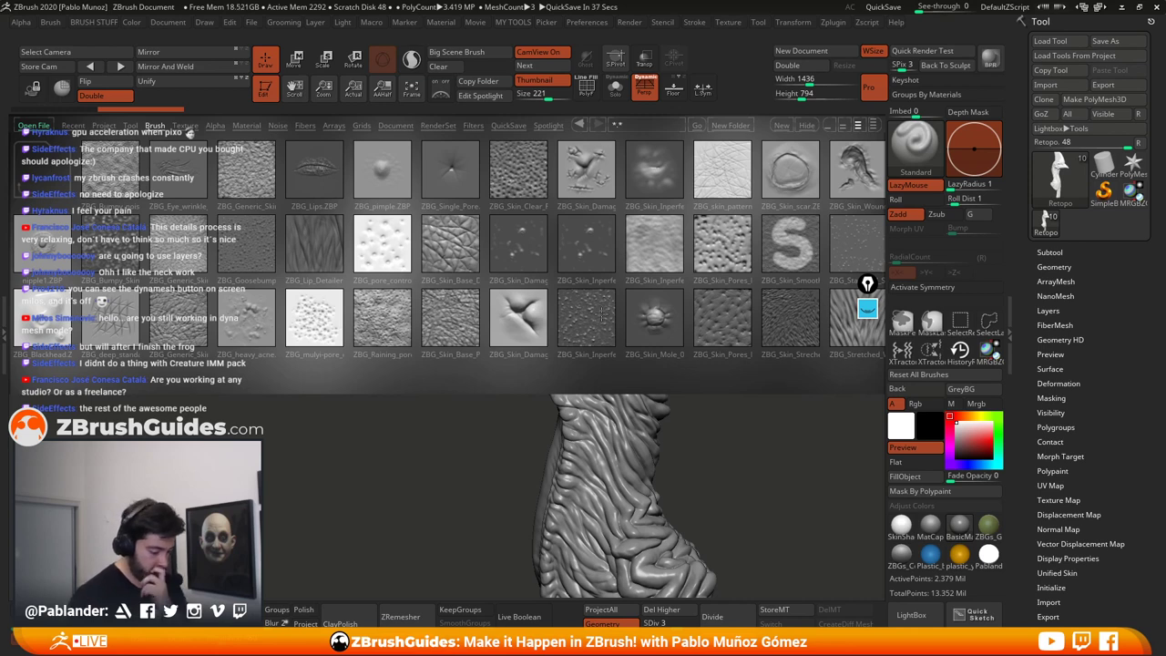
pyautogui.doubleClick(460, 168)
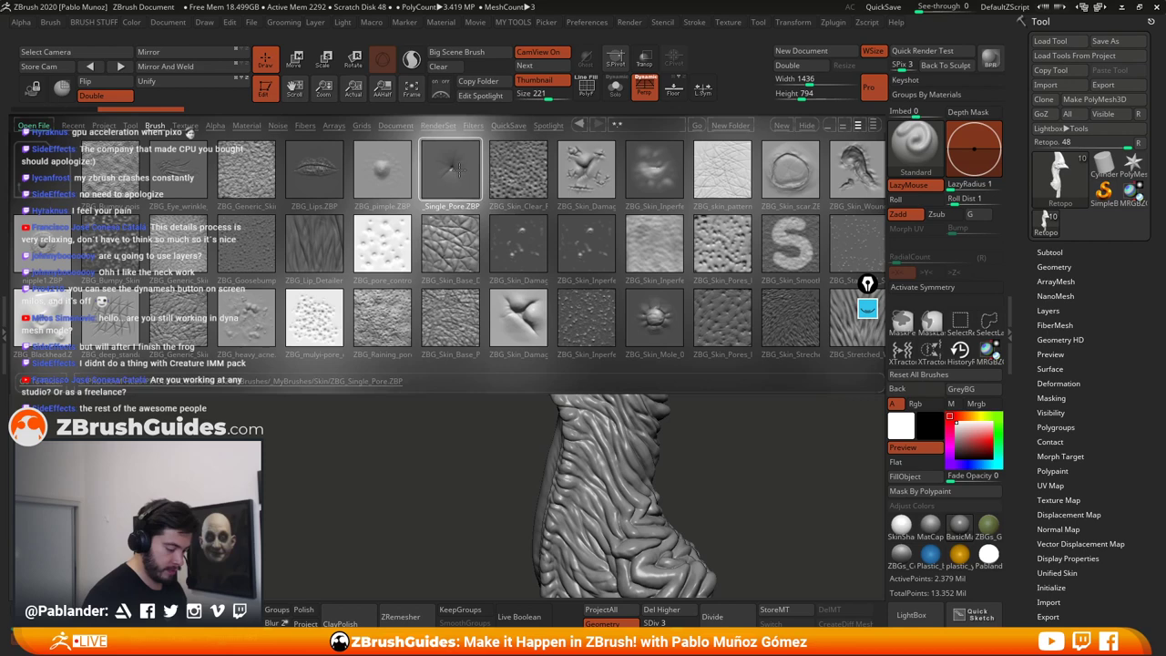
# Step: Try single-pore dabs on the side of the crown just above its wrinkled base, and undo them
pyautogui.moveTo(690, 369)
pyautogui.mouseDown()
pyautogui.moveTo(707, 293)
pyautogui.moveTo(682, 247)
pyautogui.moveTo(726, 245)
pyautogui.mouseUp()
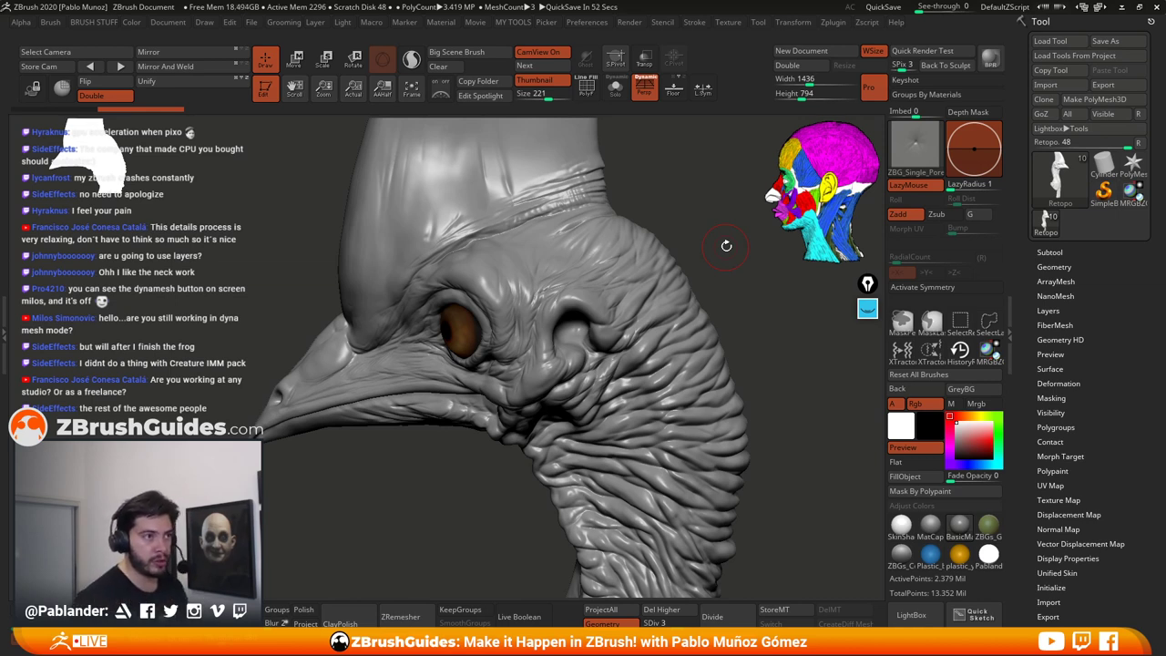
pyautogui.moveTo(672, 233); pyautogui.dragTo(682, 228)
pyautogui.moveTo(550, 207); pyautogui.dragTo(555, 221)
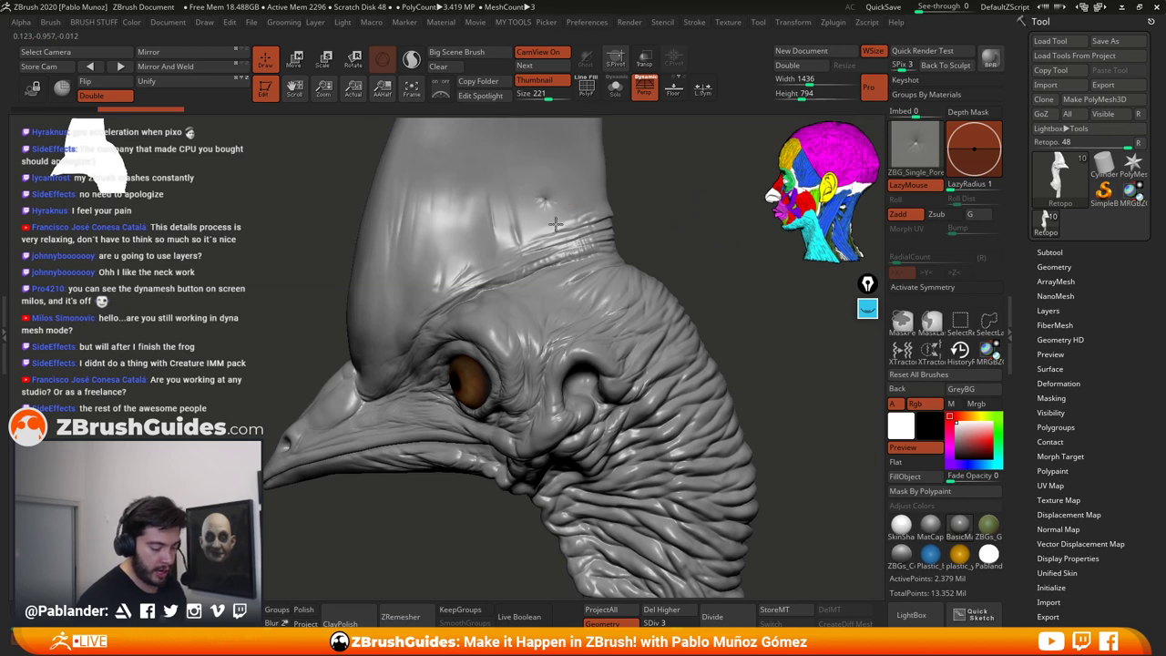
pyautogui.moveTo(672, 201); pyautogui.dragTo(650, 203)
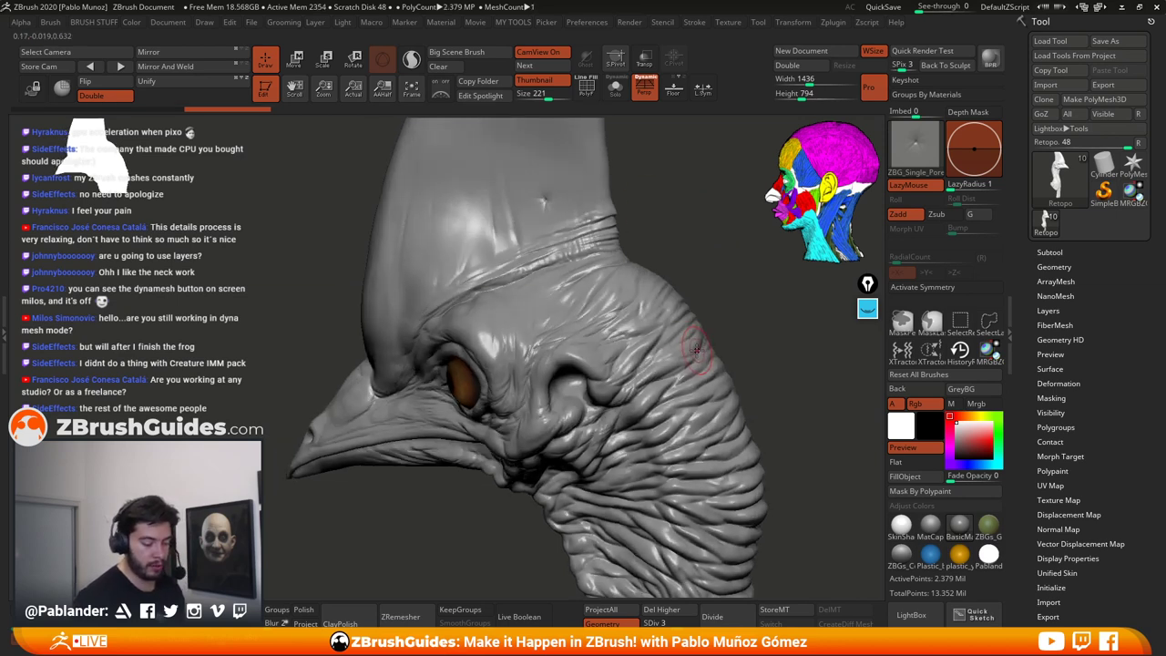
pyautogui.hotkey('ctrl', 'z')
pyautogui.moveTo(568, 182)
pyautogui.mouseDown()
pyautogui.moveTo(574, 217)
pyautogui.moveTo(551, 207)
pyautogui.moveTo(556, 190)
pyautogui.moveTo(542, 200)
pyautogui.mouseUp()
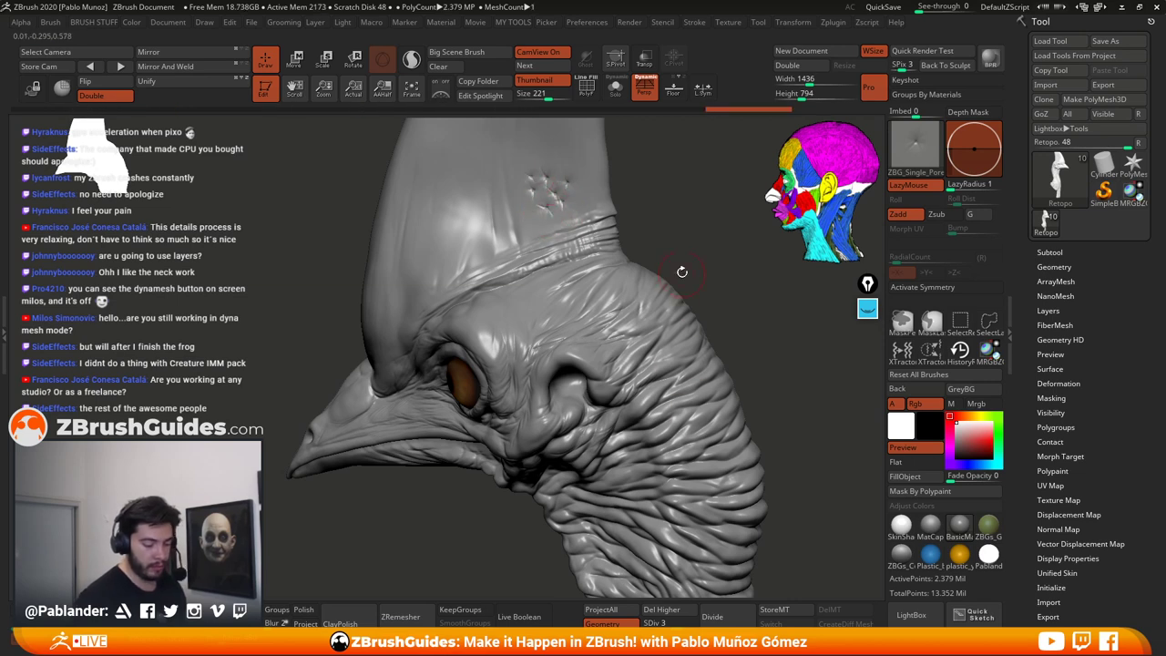
pyautogui.moveTo(682, 272); pyautogui.dragTo(710, 273)
pyautogui.hotkey('ctrl', 'z')
pyautogui.hotkey('ctrl', 'z')
pyautogui.hotkey('ctrl', 'z')
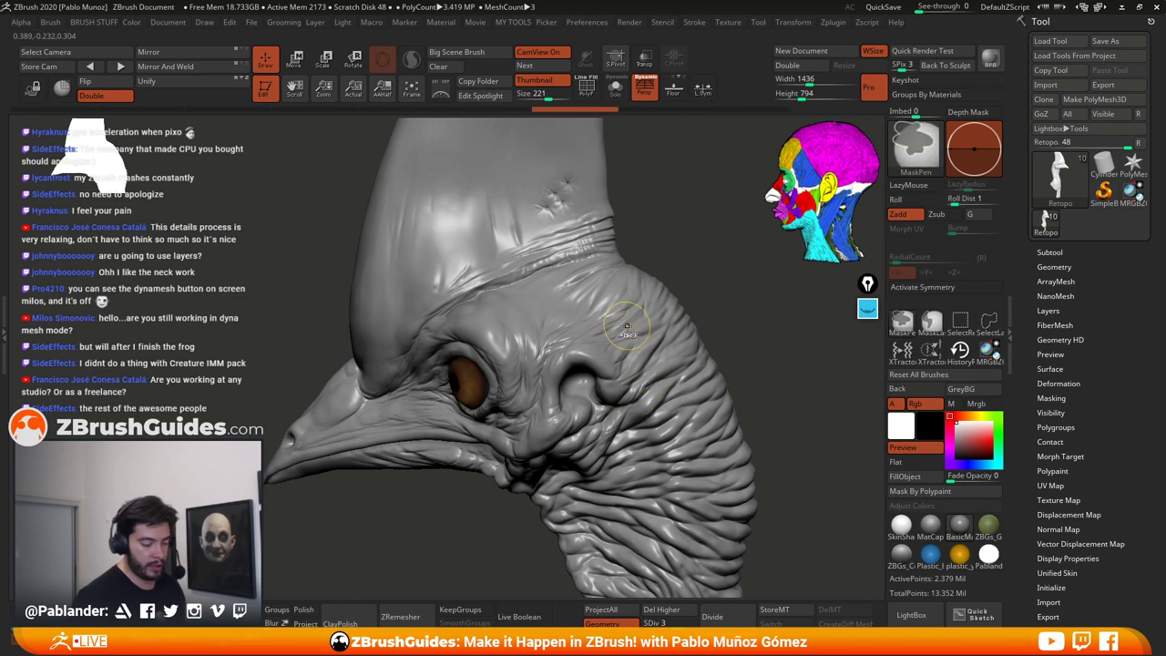
pyautogui.hotkey('ctrl', 'z')
pyautogui.hotkey('ctrl', 'z')
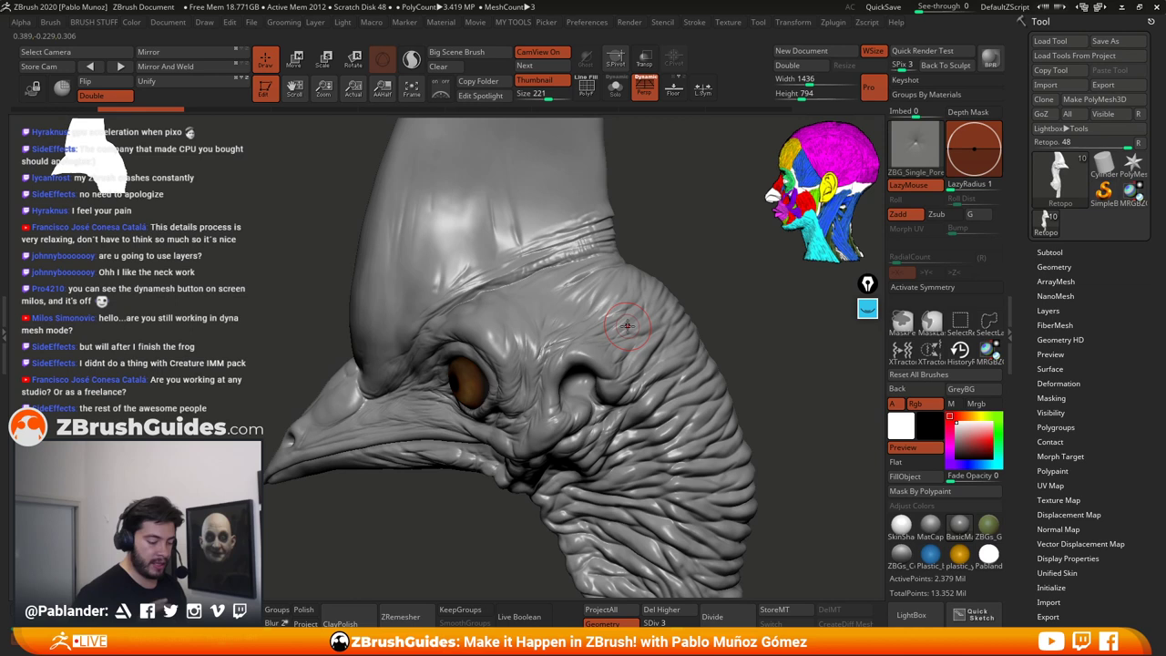
pyautogui.moveTo(627, 325); pyautogui.dragTo(674, 221, button='right')
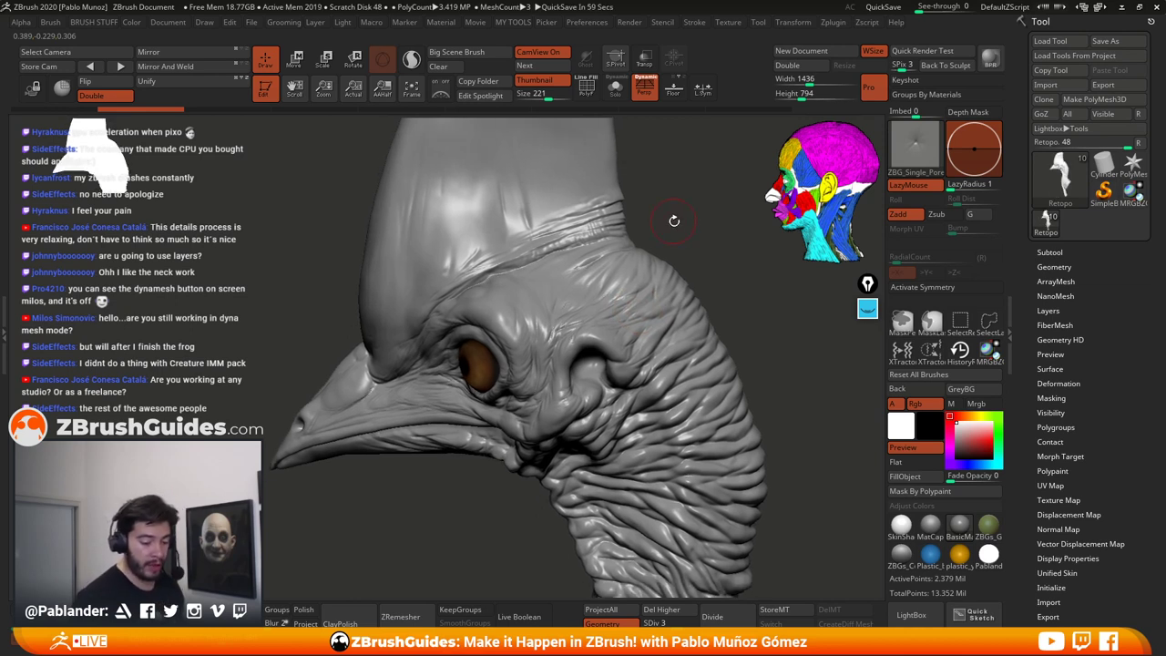
# Step: Load the ZBG_Lip_Detailer brush from the Skin brush folder in LightBox
pyautogui.press(',')
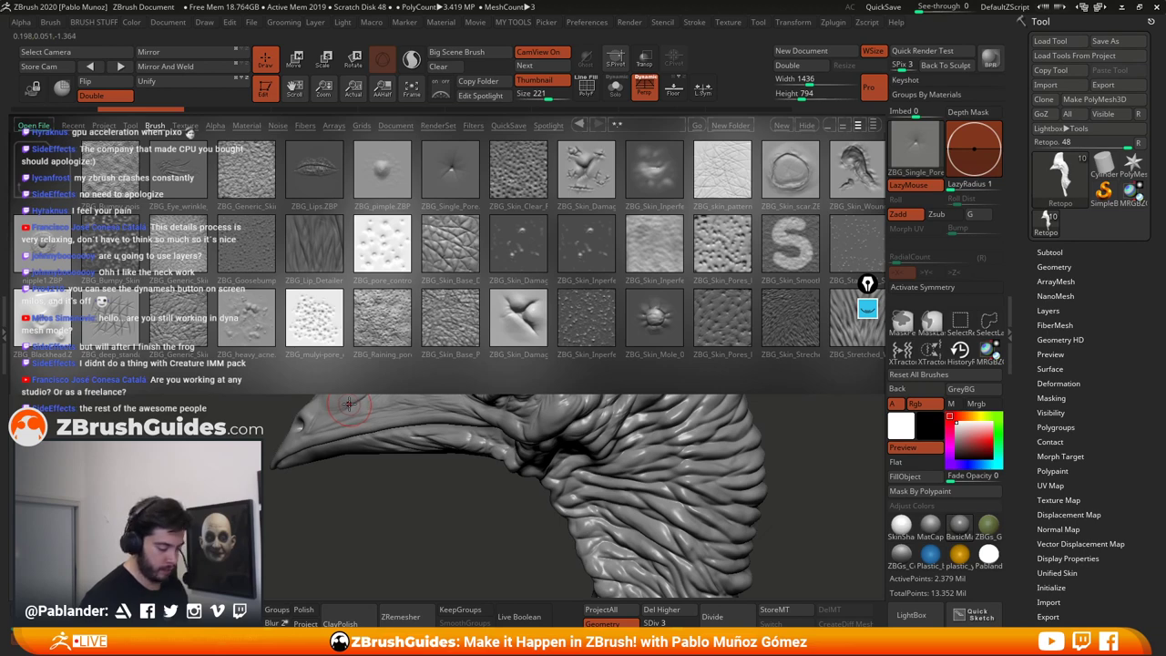
pyautogui.doubleClick(314, 243)
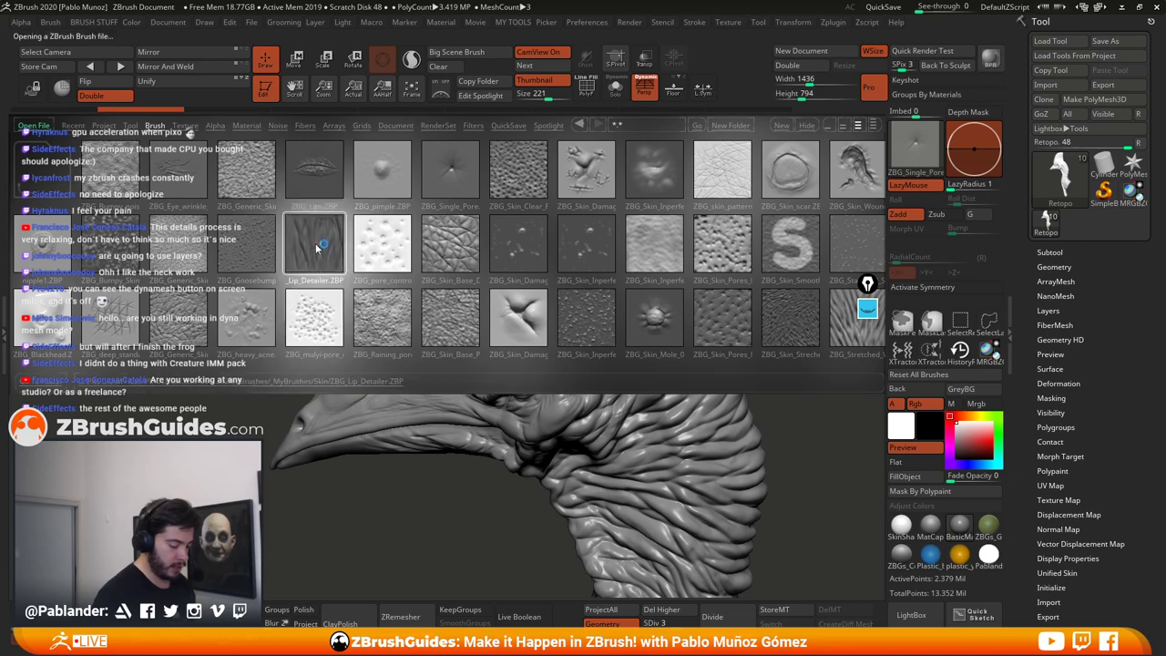
pyautogui.moveTo(764, 347)
pyautogui.mouseDown()
pyautogui.moveTo(736, 265)
pyautogui.moveTo(755, 319)
pyautogui.moveTo(705, 372)
pyautogui.mouseUp()
# Step: Try a horizontal wrinkle stroke across the front of the upper throat with the lip-detail brush, and undo it
pyautogui.moveTo(672, 319)
pyautogui.mouseDown()
pyautogui.moveTo(677, 372)
pyautogui.moveTo(712, 421)
pyautogui.moveTo(700, 356)
pyautogui.moveTo(714, 281)
pyautogui.moveTo(690, 304)
pyautogui.moveTo(681, 355)
pyautogui.moveTo(689, 327)
pyautogui.moveTo(712, 348)
pyautogui.moveTo(550, 362)
pyautogui.mouseUp()
pyautogui.moveTo(701, 343)
pyautogui.mouseDown()
pyautogui.moveTo(748, 332)
pyautogui.moveTo(721, 339)
pyautogui.mouseUp()
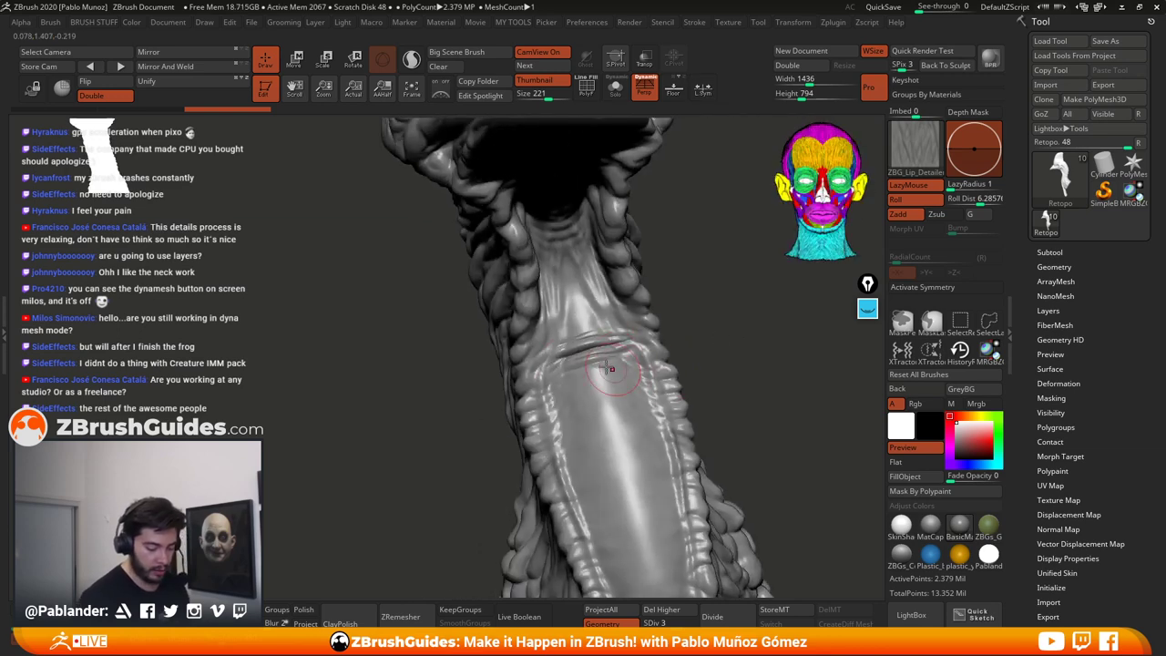
pyautogui.hotkey('ctrl', 'z')
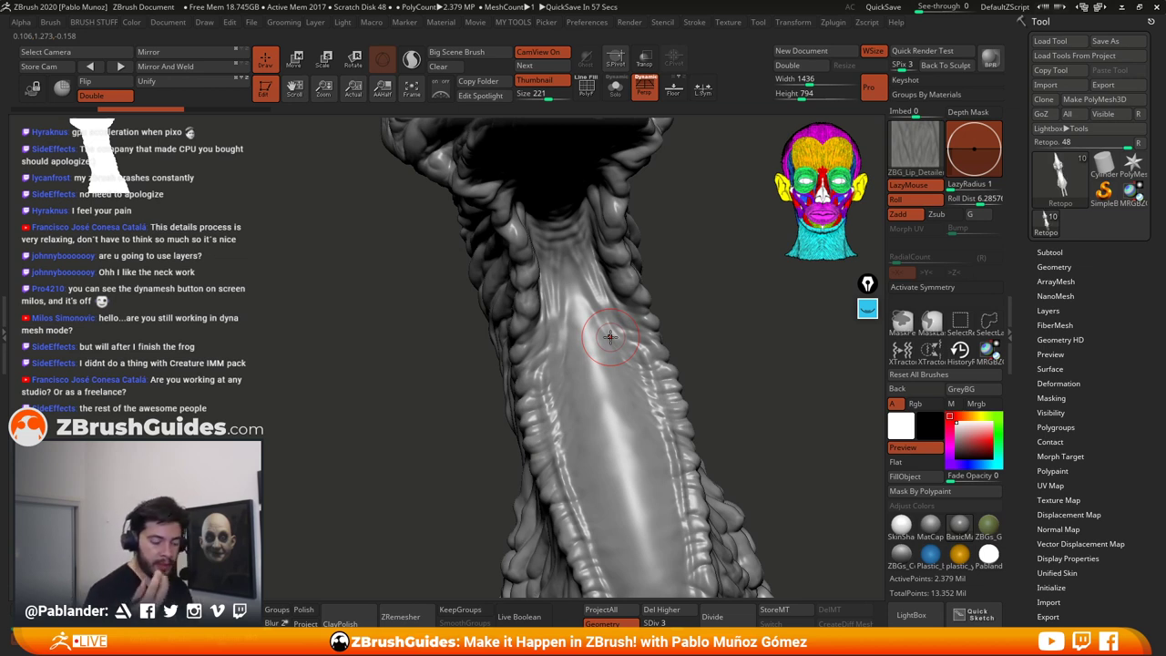
pyautogui.moveTo(643, 386); pyautogui.dragTo(606, 353)
pyautogui.moveTo(721, 344); pyautogui.dragTo(717, 350)
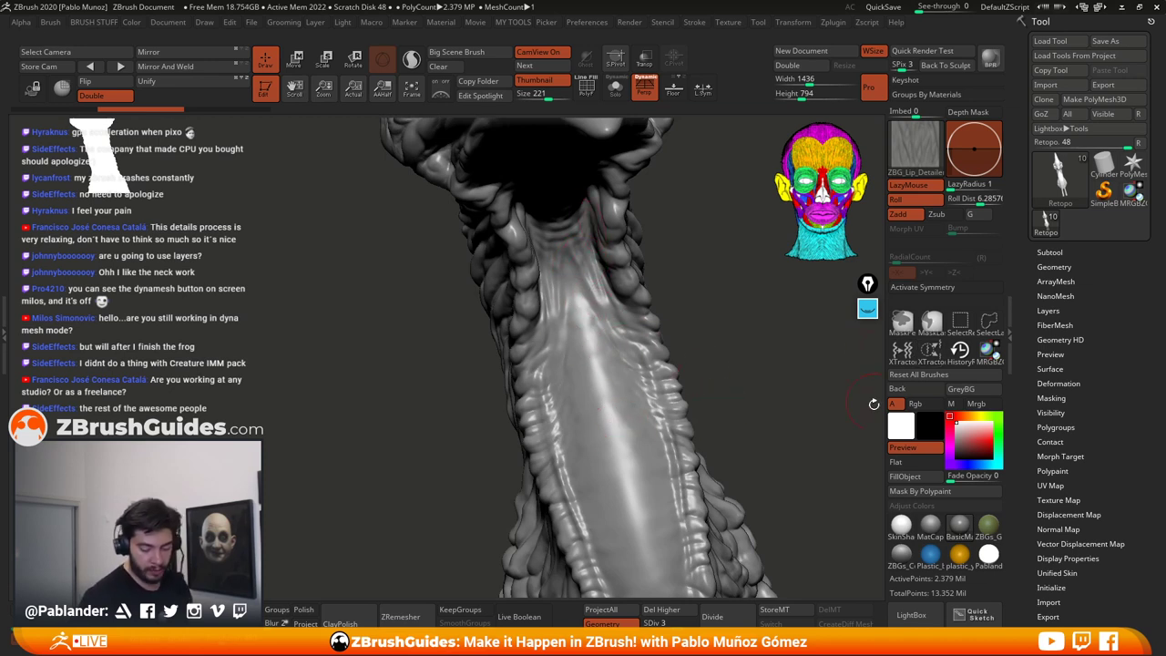
# Step: Store a morph target and sculpt fine crosswise wrinkles over the upper throat with the lip-detail brush
pyautogui.click(788, 609)
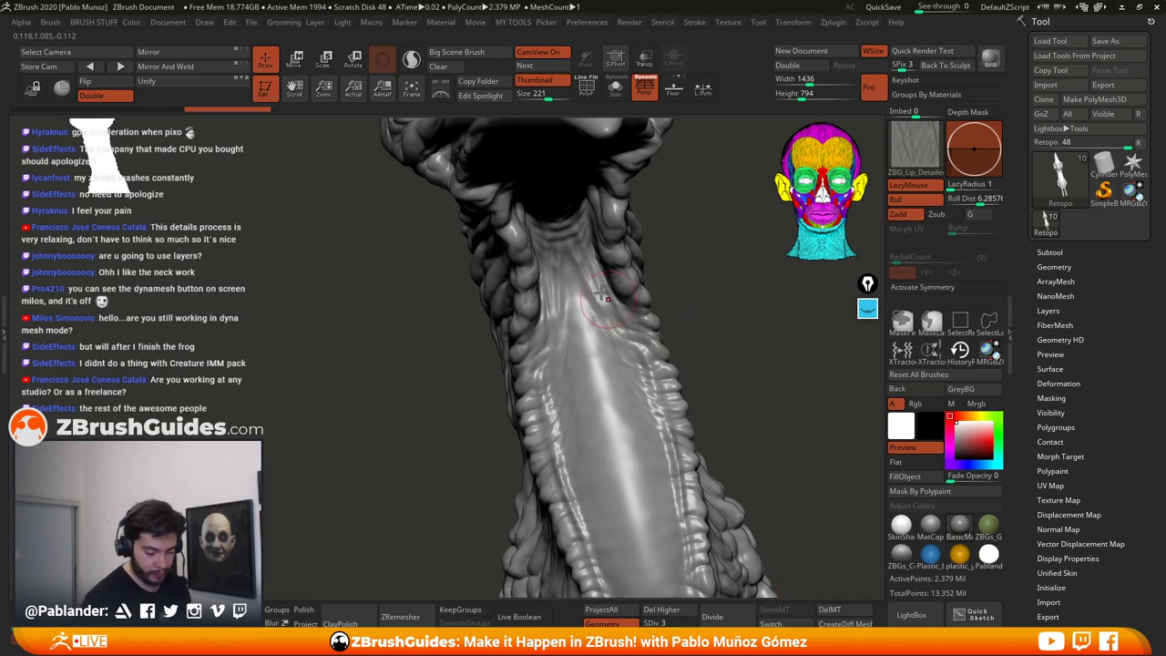
pyautogui.moveTo(598, 262)
pyautogui.mouseDown()
pyautogui.moveTo(542, 263)
pyautogui.moveTo(578, 279)
pyautogui.moveTo(587, 305)
pyautogui.moveTo(555, 319)
pyautogui.moveTo(601, 301)
pyautogui.moveTo(564, 328)
pyautogui.moveTo(611, 326)
pyautogui.moveTo(585, 339)
pyautogui.moveTo(563, 316)
pyautogui.moveTo(547, 337)
pyautogui.moveTo(565, 345)
pyautogui.moveTo(551, 364)
pyautogui.moveTo(620, 339)
pyautogui.moveTo(606, 300)
pyautogui.mouseUp()
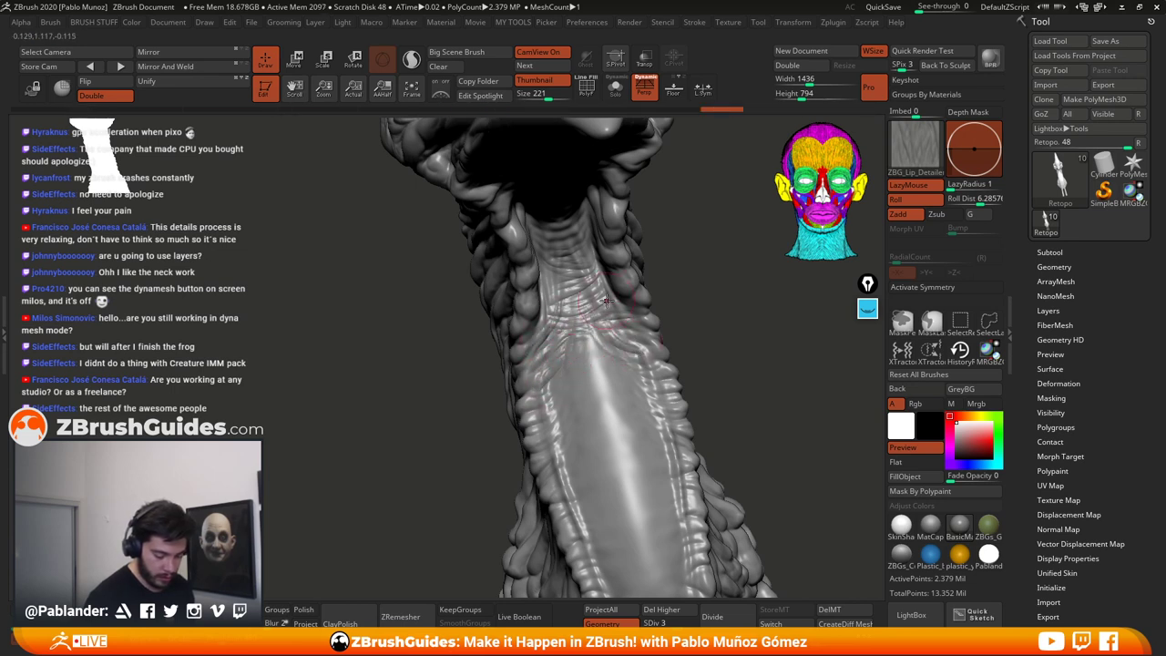
pyautogui.keyDown('shift'); pyautogui.moveTo(670, 318); pyautogui.dragTo(697, 319); pyautogui.keyUp('shift')
pyautogui.moveTo(583, 351)
pyautogui.mouseDown()
pyautogui.moveTo(590, 374)
pyautogui.moveTo(624, 399)
pyautogui.moveTo(582, 382)
pyautogui.moveTo(578, 364)
pyautogui.moveTo(554, 395)
pyautogui.moveTo(639, 382)
pyautogui.moveTo(656, 394)
pyautogui.mouseUp()
pyautogui.moveTo(556, 365)
pyautogui.mouseDown()
pyautogui.moveTo(531, 415)
pyautogui.moveTo(614, 405)
pyautogui.mouseUp()
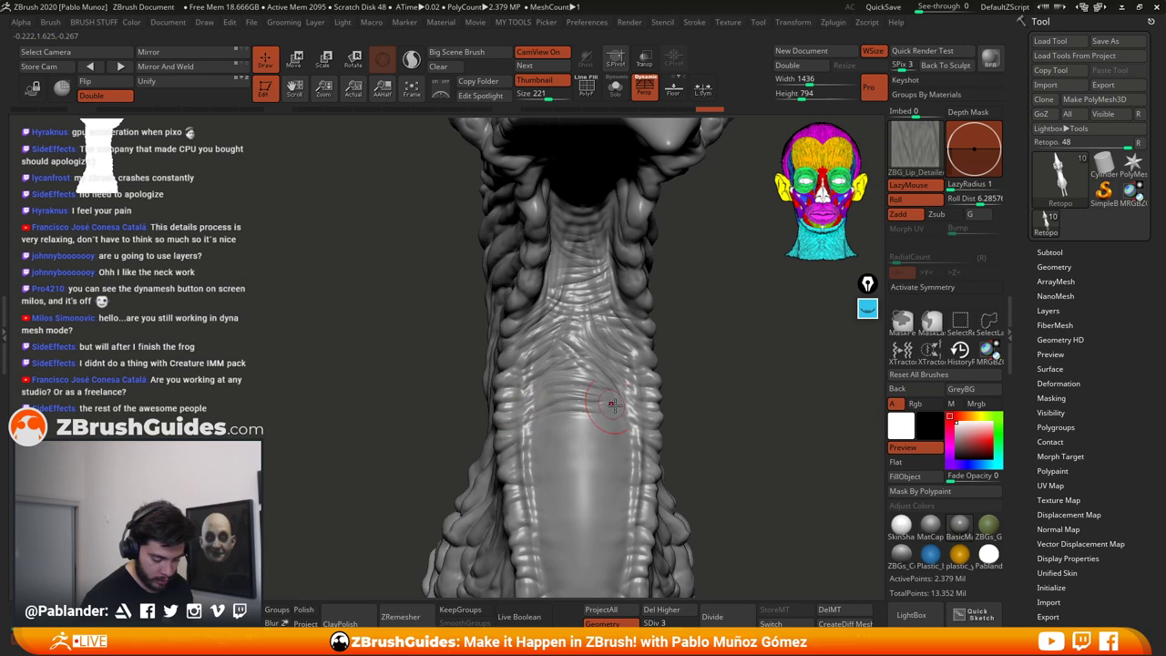
# Step: Extend the fine wrinkles down the middle of the throat, running them between the two rows of edge bumps
pyautogui.moveTo(701, 330)
pyautogui.mouseDown()
pyautogui.moveTo(698, 371)
pyautogui.moveTo(685, 375)
pyautogui.mouseUp()
pyautogui.moveTo(547, 364)
pyautogui.mouseDown()
pyautogui.moveTo(628, 381)
pyautogui.moveTo(508, 376)
pyautogui.moveTo(503, 391)
pyautogui.mouseUp()
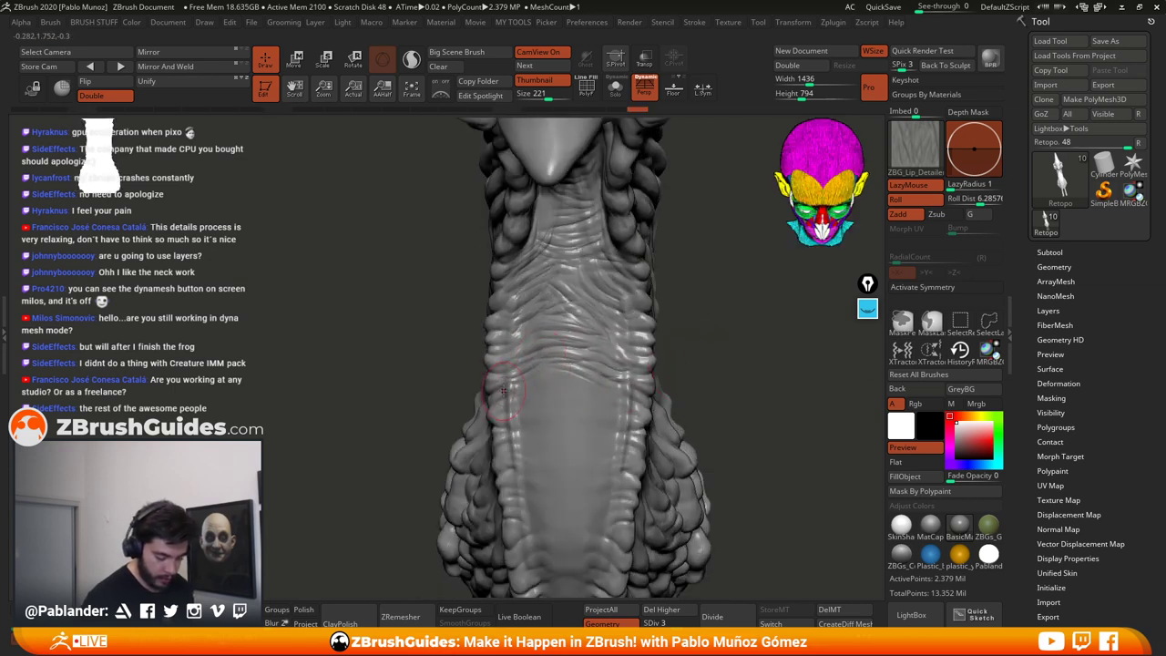
pyautogui.moveTo(570, 363); pyautogui.dragTo(617, 376)
pyautogui.moveTo(516, 397); pyautogui.dragTo(504, 406)
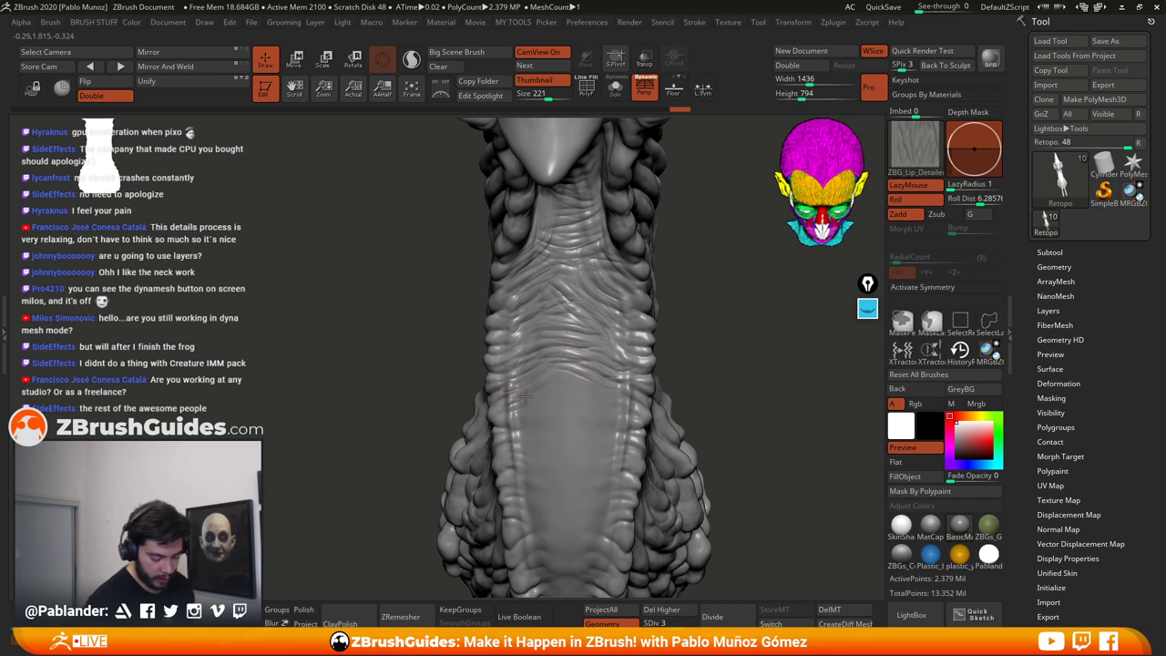
pyautogui.moveTo(563, 380)
pyautogui.mouseDown()
pyautogui.moveTo(636, 399)
pyautogui.moveTo(495, 414)
pyautogui.moveTo(585, 415)
pyautogui.moveTo(656, 435)
pyautogui.moveTo(722, 401)
pyautogui.moveTo(720, 348)
pyautogui.mouseUp()
pyautogui.moveTo(501, 373)
pyautogui.mouseDown()
pyautogui.moveTo(519, 410)
pyautogui.moveTo(562, 413)
pyautogui.moveTo(584, 379)
pyautogui.mouseUp()
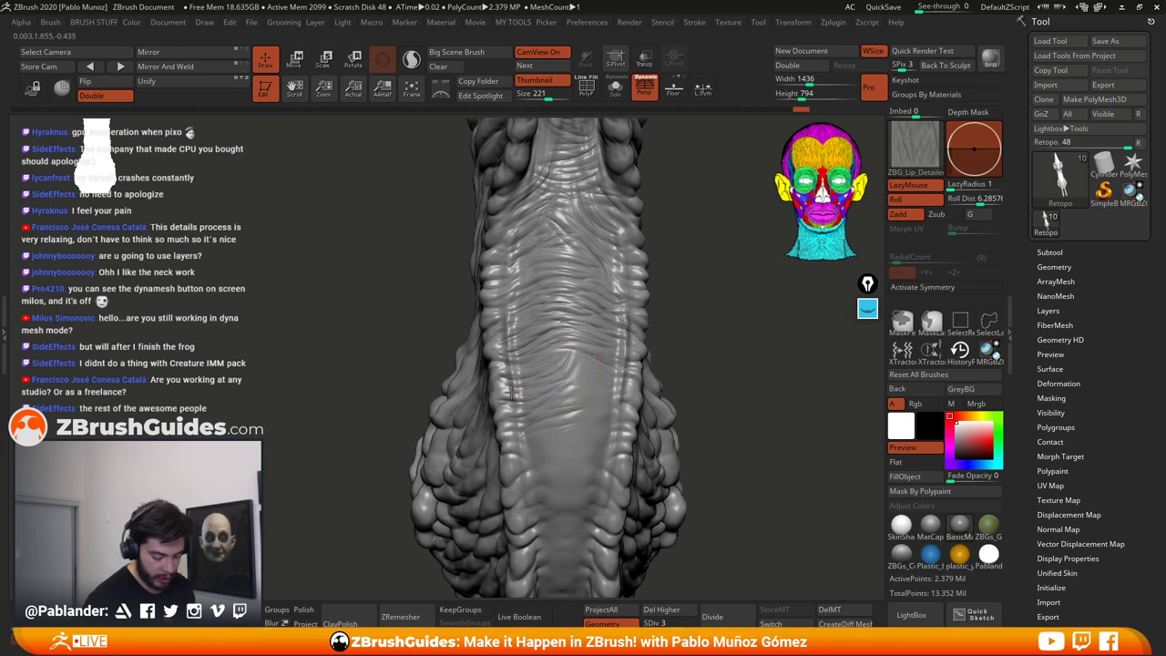
# Step: Fill in more crosswise wrinkles on the lower-middle throat, working down toward the wattles
pyautogui.moveTo(511, 394); pyautogui.dragTo(596, 368)
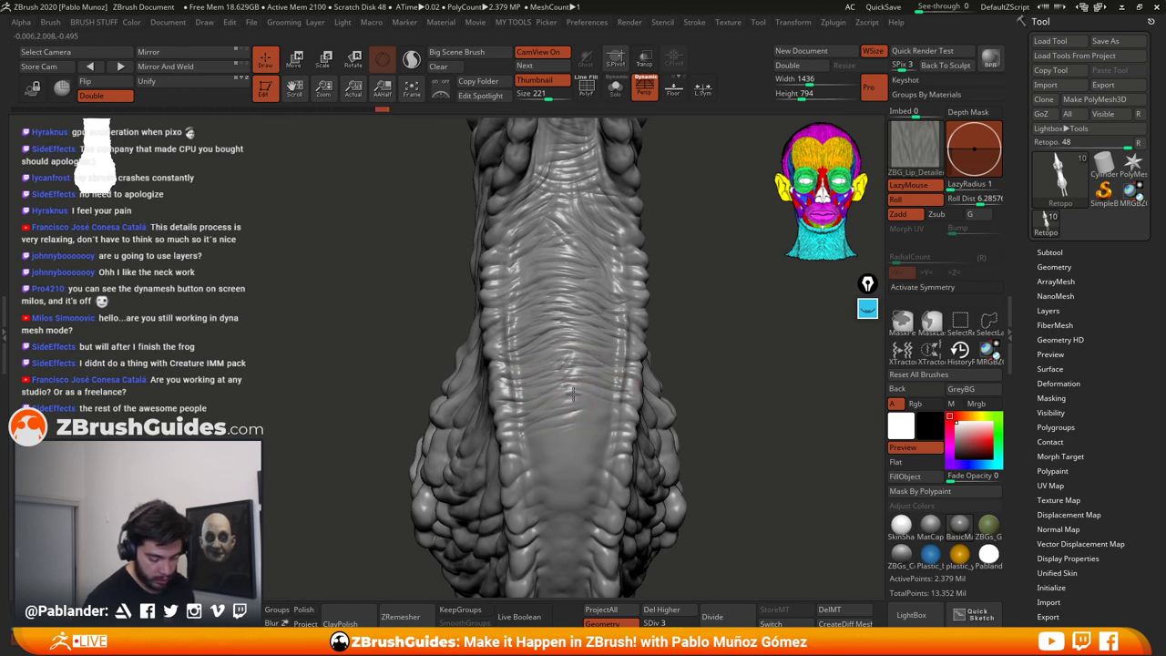
pyautogui.press('shift')
pyautogui.moveTo(531, 393)
pyautogui.mouseDown()
pyautogui.moveTo(601, 373)
pyautogui.moveTo(576, 372)
pyautogui.mouseUp()
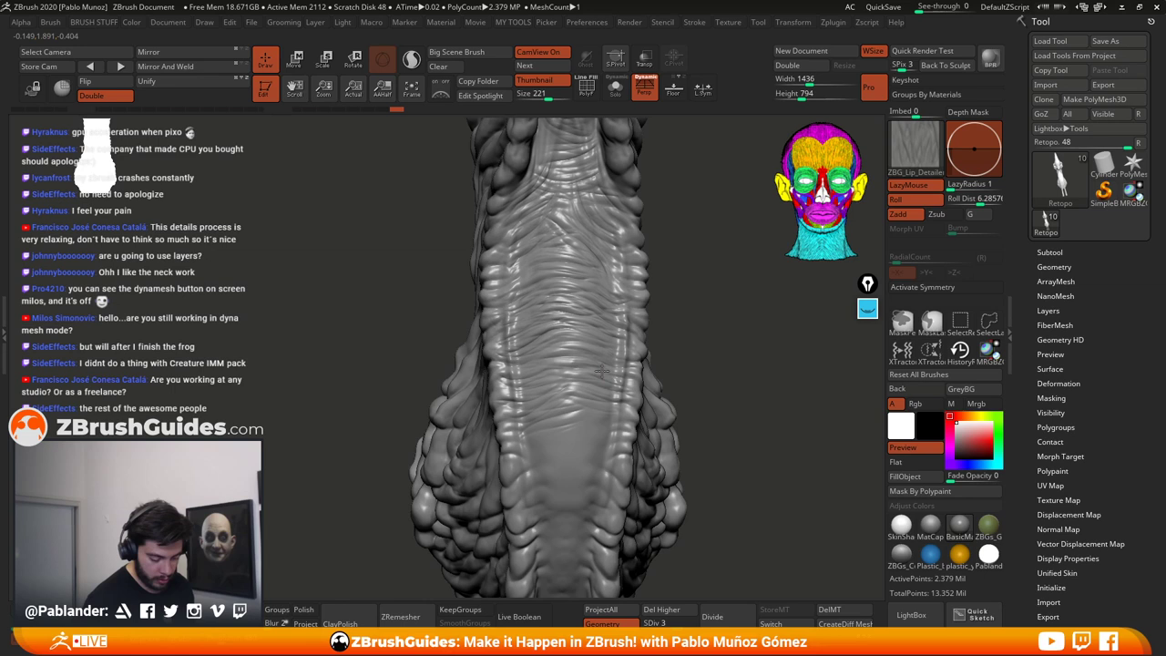
pyautogui.moveTo(528, 423); pyautogui.dragTo(626, 429)
pyautogui.moveTo(708, 428); pyautogui.dragTo(598, 399)
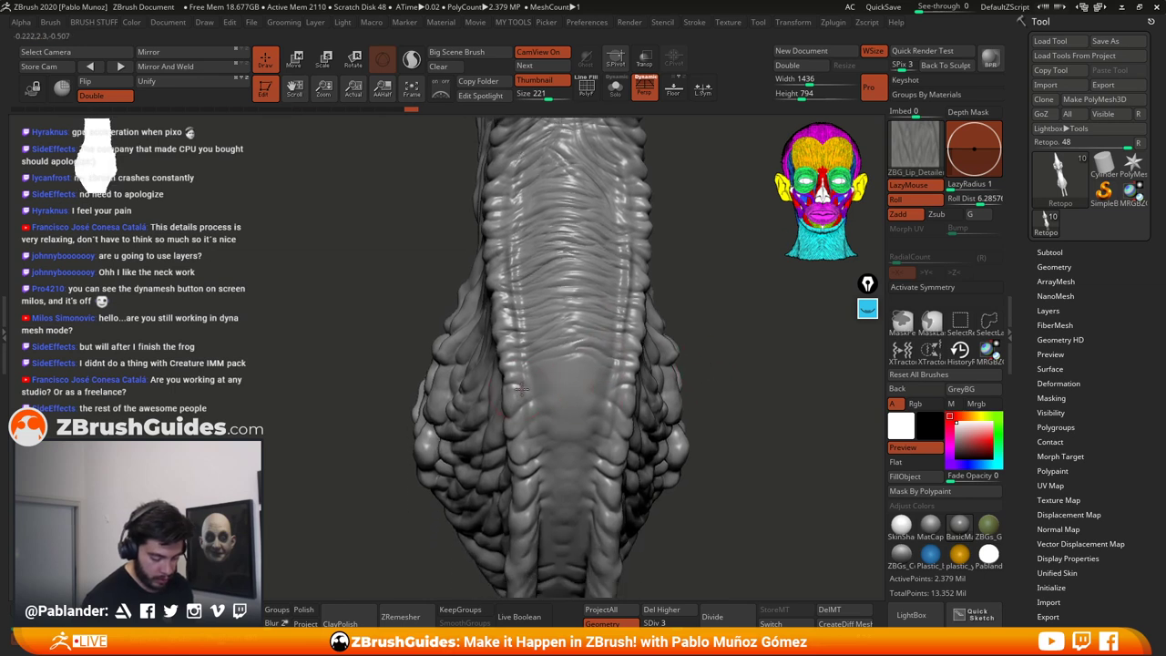
# Step: Continue the crosswise lip-detail wrinkles down the lower throat, filling the smooth strip between the tops of the two wattles
pyautogui.moveTo(522, 389)
pyautogui.mouseDown()
pyautogui.moveTo(557, 384)
pyautogui.moveTo(556, 370)
pyautogui.moveTo(546, 410)
pyautogui.mouseUp()
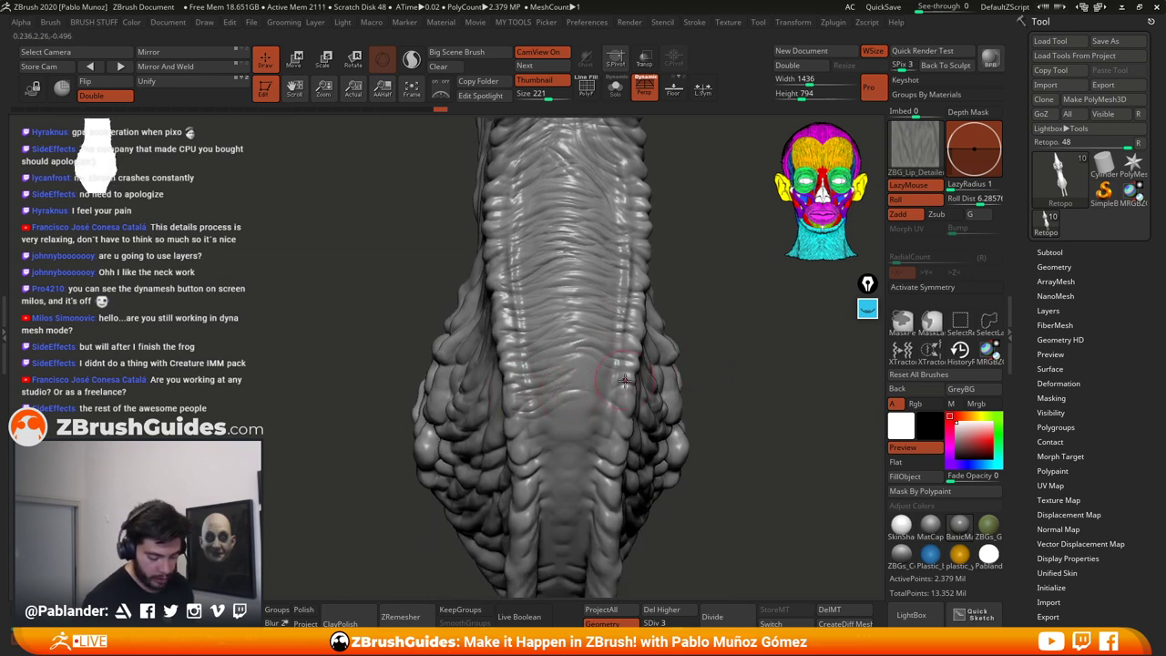
pyautogui.moveTo(624, 380)
pyautogui.mouseDown()
pyautogui.moveTo(579, 389)
pyautogui.moveTo(621, 406)
pyautogui.mouseUp()
pyautogui.moveTo(710, 415); pyautogui.dragTo(703, 368)
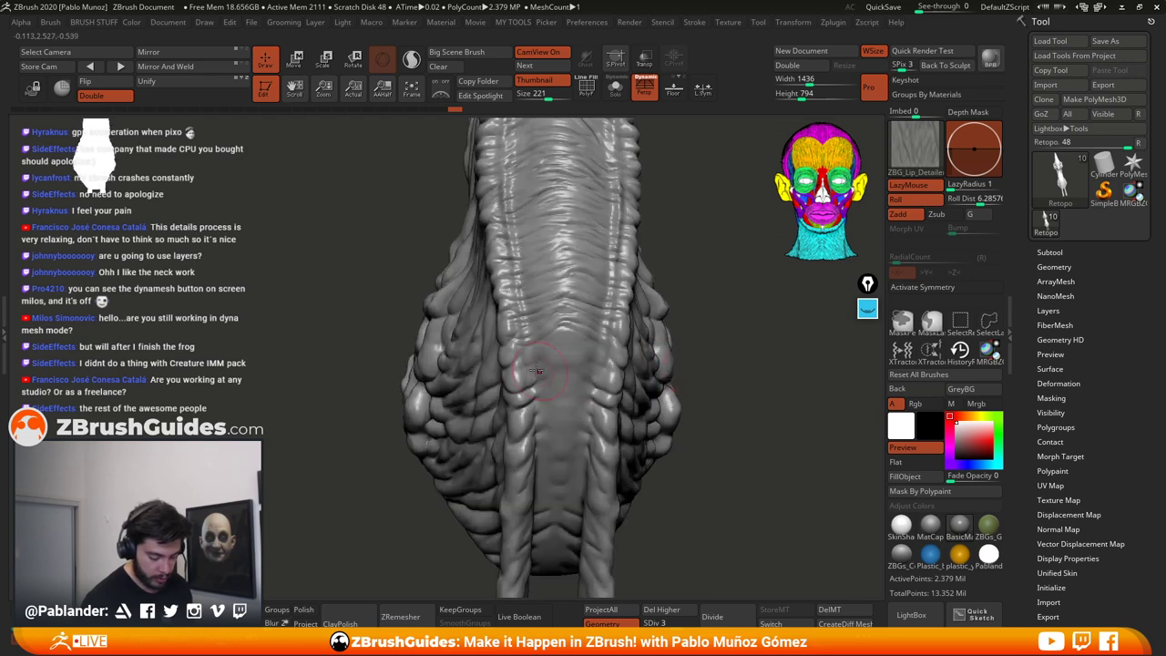
pyautogui.moveTo(518, 369)
pyautogui.mouseDown()
pyautogui.moveTo(583, 350)
pyautogui.moveTo(585, 369)
pyautogui.mouseUp()
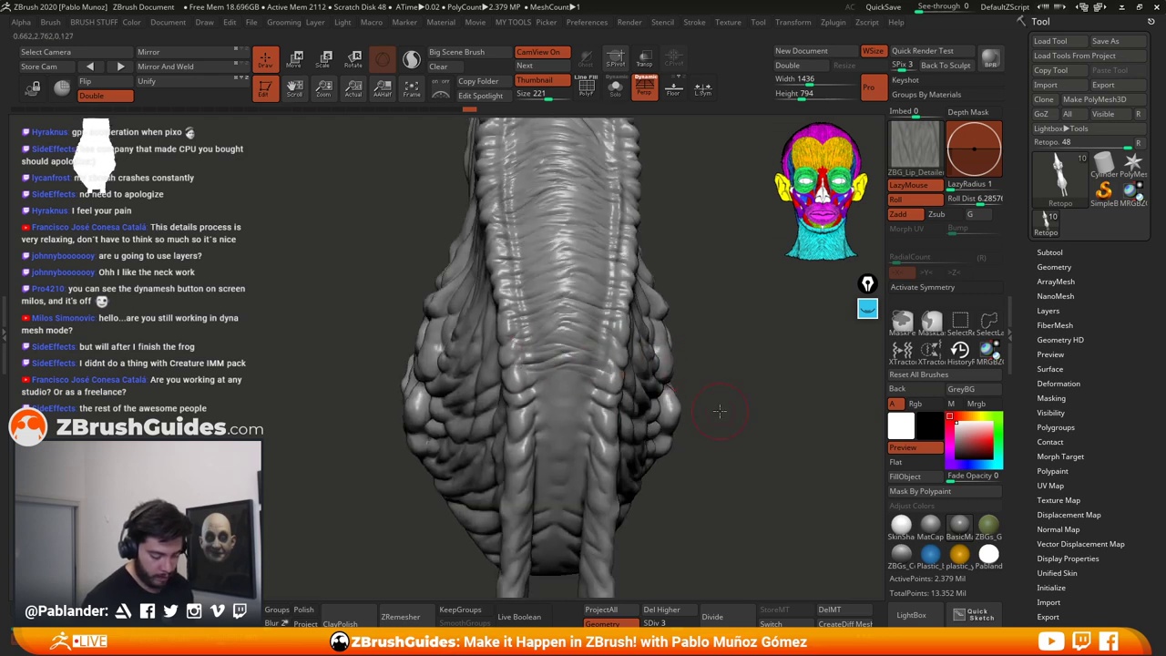
pyautogui.moveTo(720, 412)
pyautogui.mouseDown()
pyautogui.moveTo(720, 388)
pyautogui.moveTo(683, 357)
pyautogui.mouseUp()
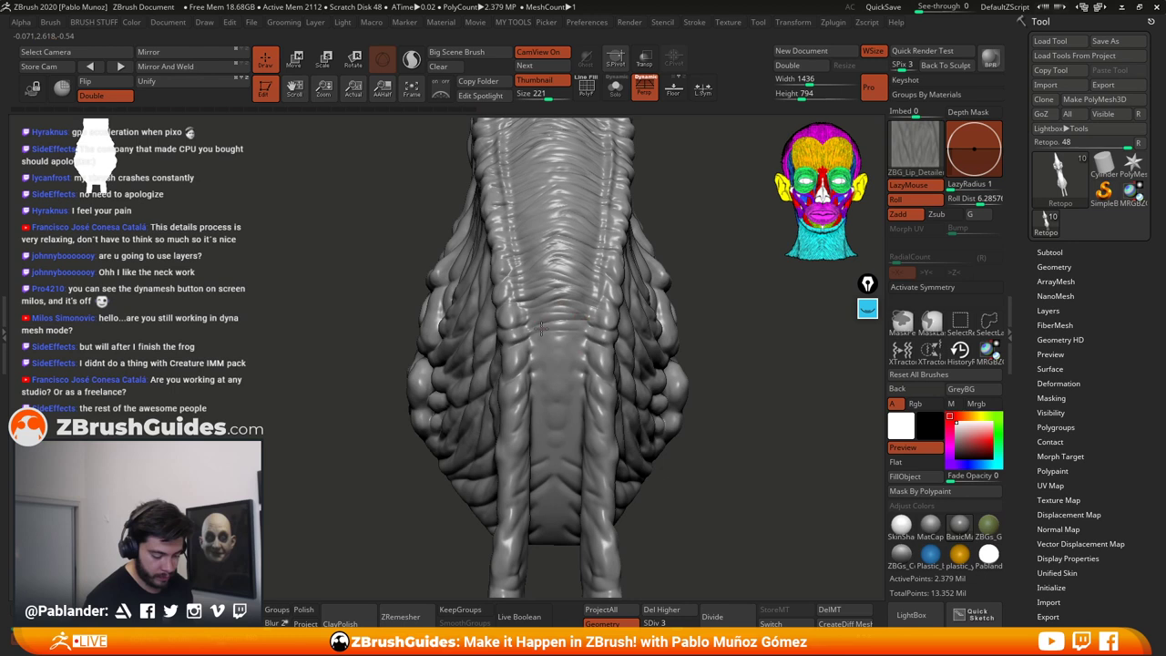
pyautogui.moveTo(541, 329)
pyautogui.mouseDown()
pyautogui.moveTo(599, 340)
pyautogui.moveTo(593, 356)
pyautogui.moveTo(546, 354)
pyautogui.moveTo(586, 384)
pyautogui.moveTo(546, 383)
pyautogui.moveTo(574, 398)
pyautogui.mouseUp()
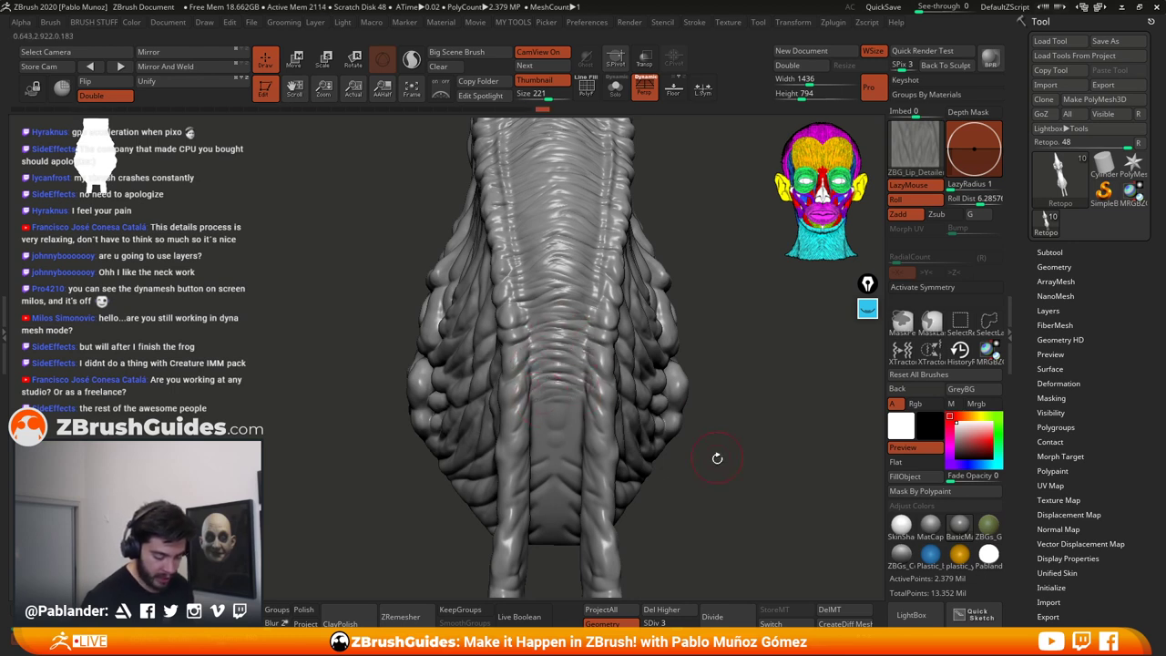
pyautogui.keyDown('alt'); pyautogui.moveTo(716, 460); pyautogui.dragTo(715, 393); pyautogui.keyUp('alt')
pyautogui.moveTo(579, 327)
pyautogui.mouseDown()
pyautogui.moveTo(548, 332)
pyautogui.moveTo(594, 346)
pyautogui.moveTo(549, 354)
pyautogui.moveTo(588, 372)
pyautogui.mouseUp()
# Step: Sculpt fine angled wrinkles toward the pointed lower end of the throat, between the two hanging wattles
pyautogui.moveTo(771, 441); pyautogui.dragTo(724, 446)
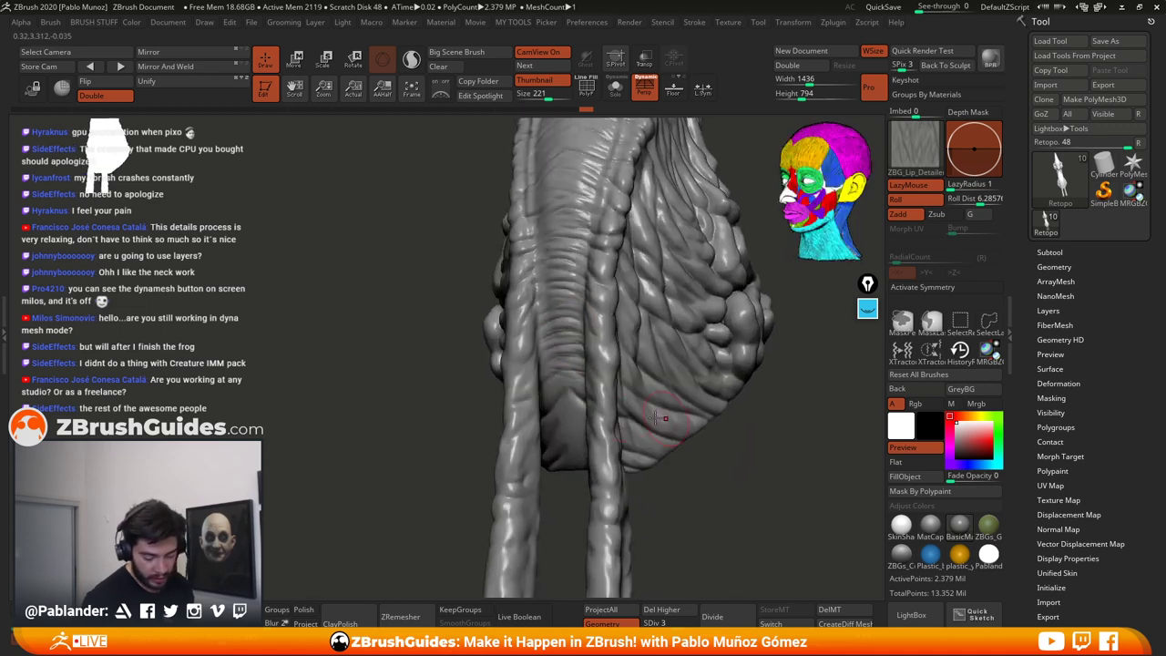
pyautogui.moveTo(569, 394); pyautogui.dragTo(564, 407)
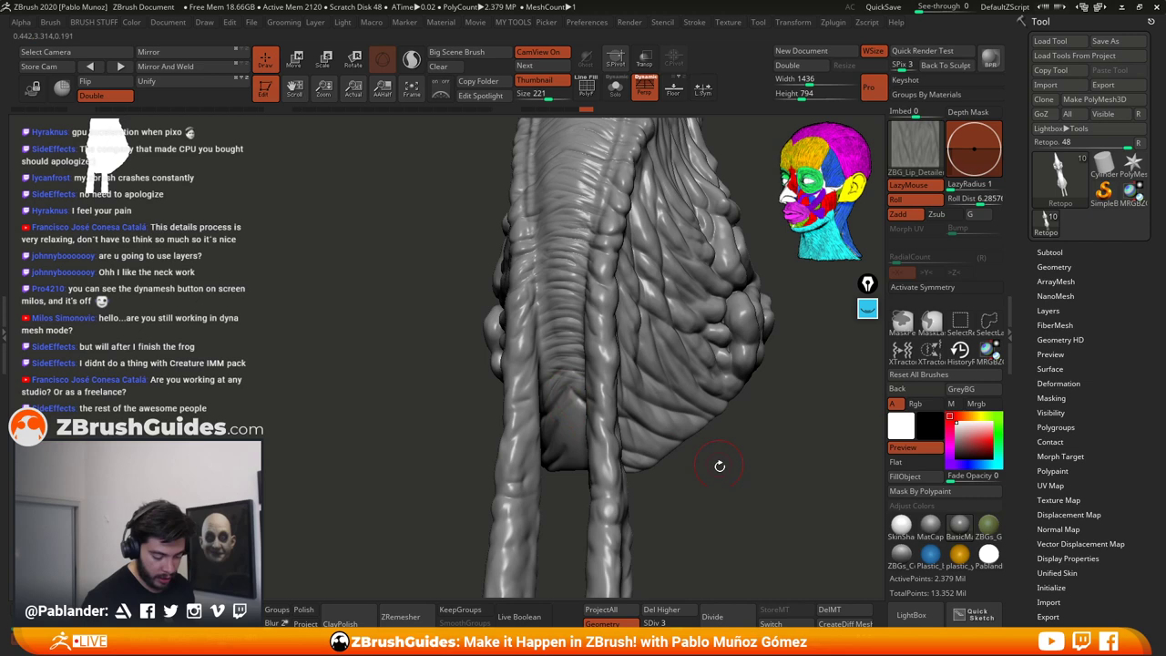
pyautogui.keyDown('shift'); pyautogui.moveTo(720, 466); pyautogui.dragTo(767, 452); pyautogui.keyUp('shift')
pyautogui.moveTo(568, 380); pyautogui.dragTo(591, 392)
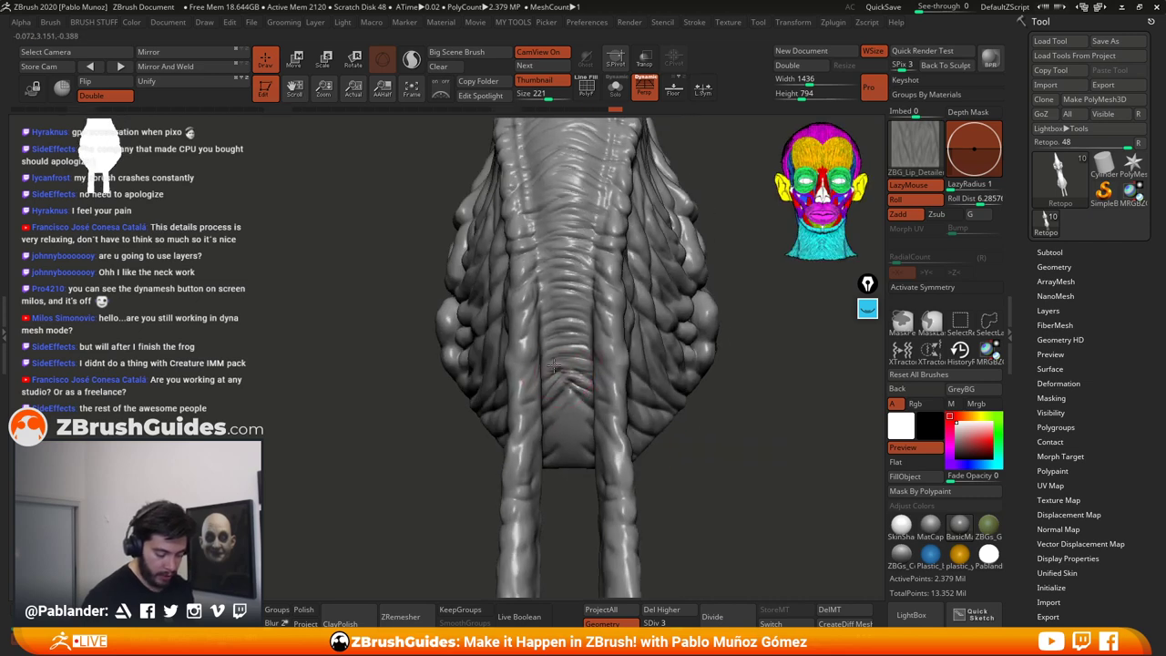
pyautogui.moveTo(566, 346); pyautogui.dragTo(578, 344, button='right')
pyautogui.moveTo(579, 345); pyautogui.dragTo(611, 353)
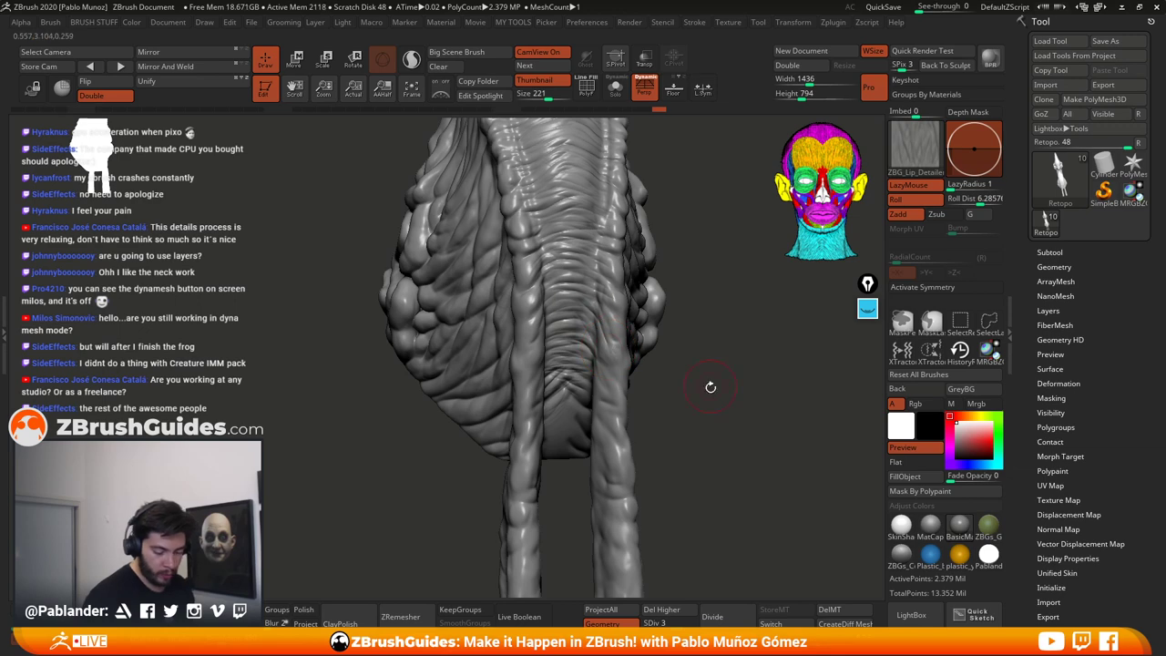
# Step: Add fine wrinkles along the upper parts of both wattles and blend them into the neighbouring throat skin
pyautogui.moveTo(708, 385); pyautogui.dragTo(560, 319, button='right')
pyautogui.moveTo(544, 347); pyautogui.dragTo(533, 320)
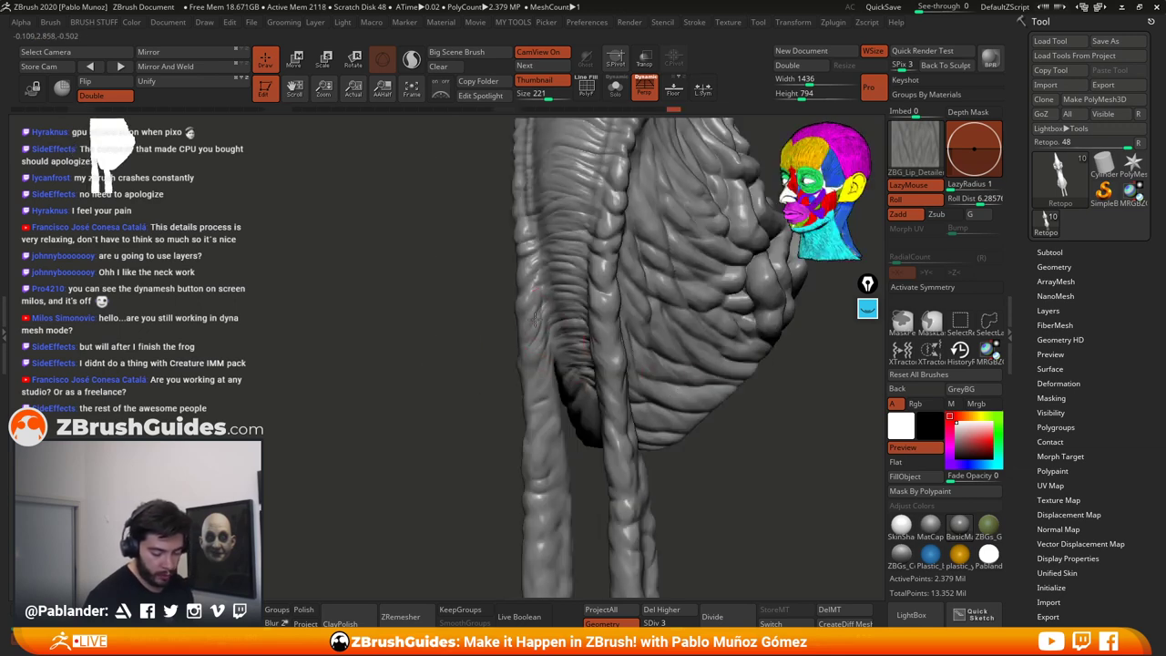
pyautogui.moveTo(474, 402); pyautogui.dragTo(523, 381, button='right')
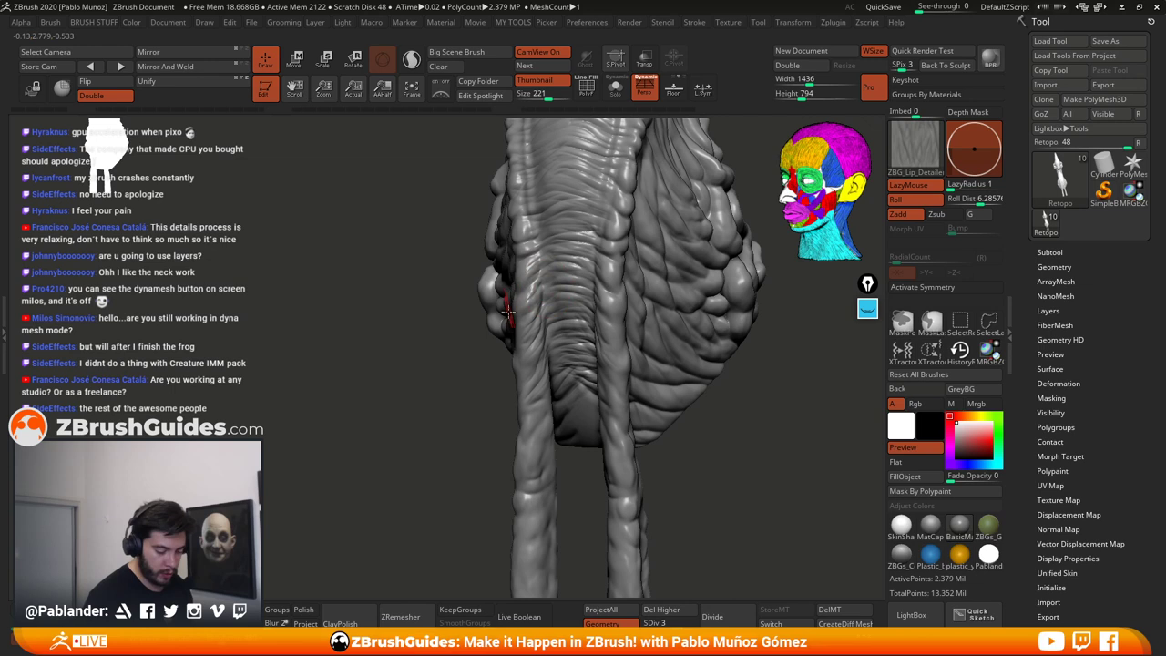
pyautogui.moveTo(708, 443); pyautogui.dragTo(749, 446)
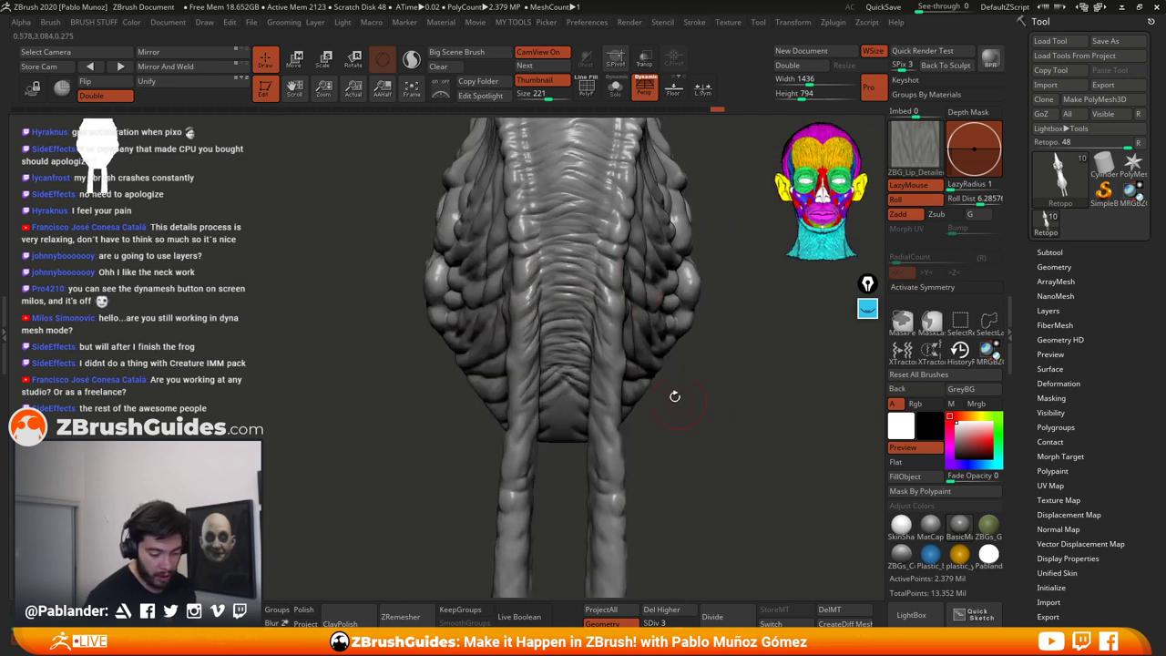
pyautogui.moveTo(674, 396); pyautogui.dragTo(653, 382)
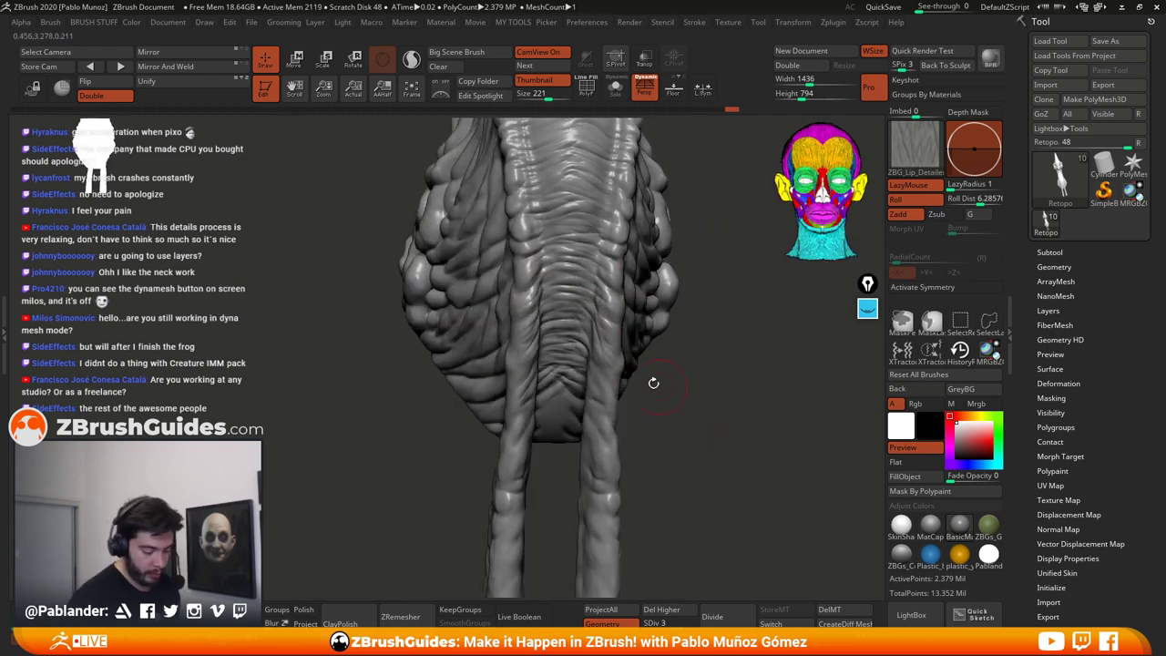
pyautogui.moveTo(588, 353); pyautogui.dragTo(615, 384)
pyautogui.moveTo(673, 406); pyautogui.dragTo(717, 407)
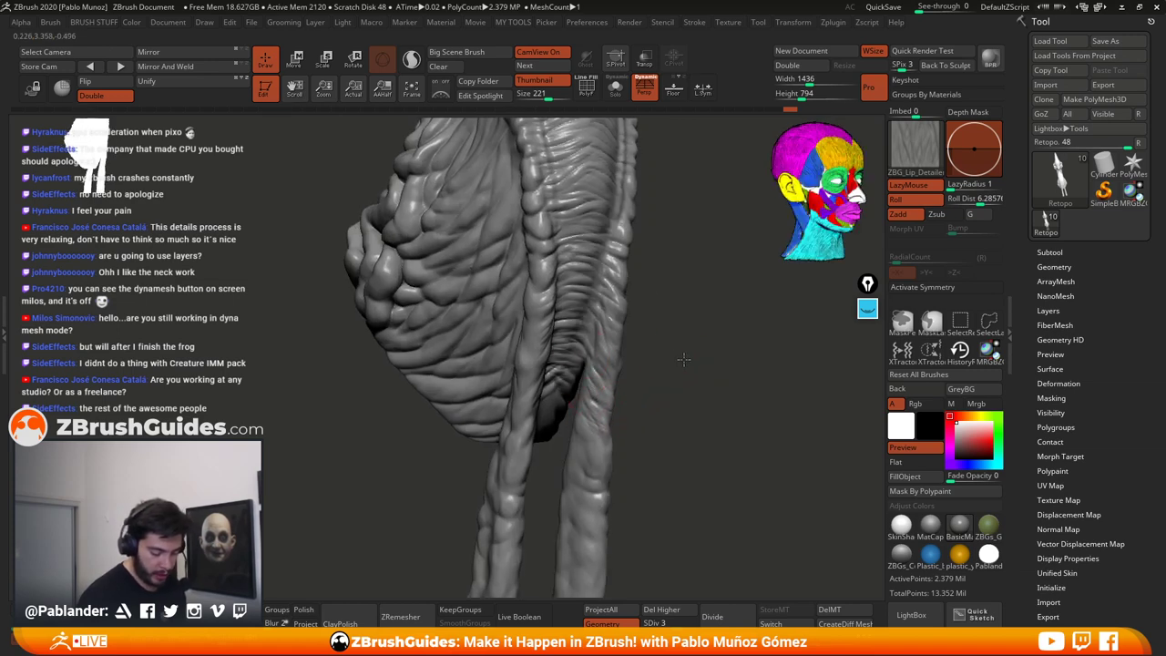
pyautogui.moveTo(596, 401); pyautogui.dragTo(537, 344)
# Step: Sculpt additional fine wrinkles across the upper throat, just below where it narrows toward the jaw
pyautogui.moveTo(663, 356)
pyautogui.mouseDown()
pyautogui.moveTo(752, 432)
pyautogui.moveTo(736, 378)
pyautogui.moveTo(690, 342)
pyautogui.mouseUp()
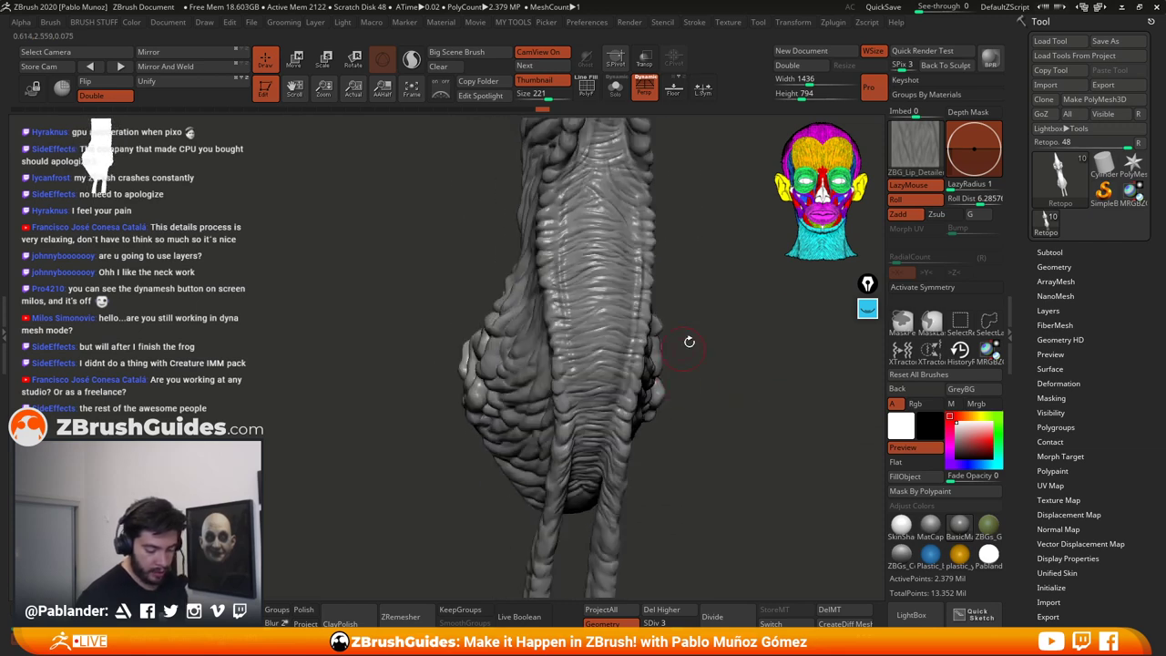
pyautogui.moveTo(681, 251)
pyautogui.mouseDown()
pyautogui.moveTo(707, 331)
pyautogui.moveTo(697, 315)
pyautogui.moveTo(633, 351)
pyautogui.mouseUp()
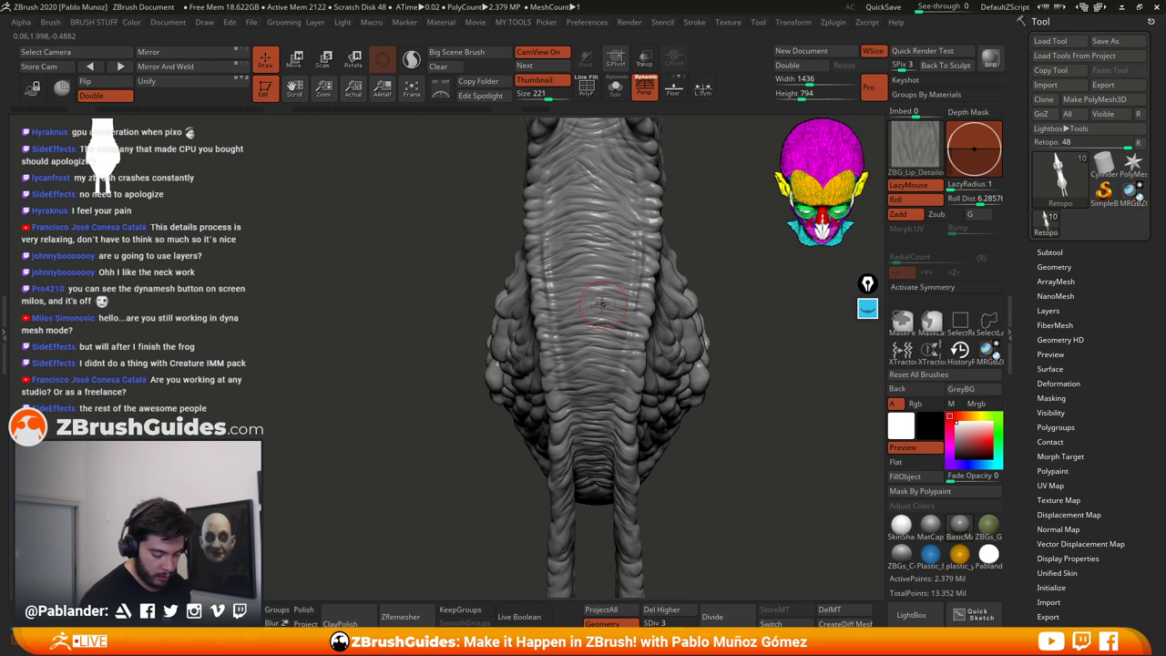
pyautogui.moveTo(748, 434); pyautogui.dragTo(695, 266)
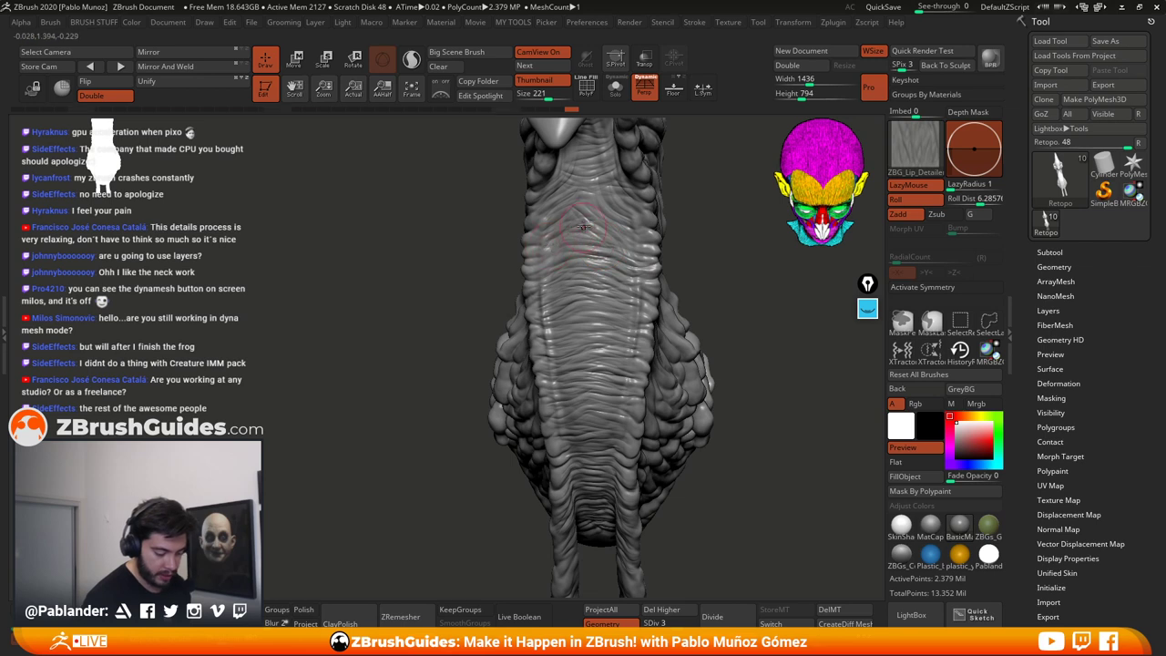
pyautogui.moveTo(717, 251); pyautogui.dragTo(699, 254)
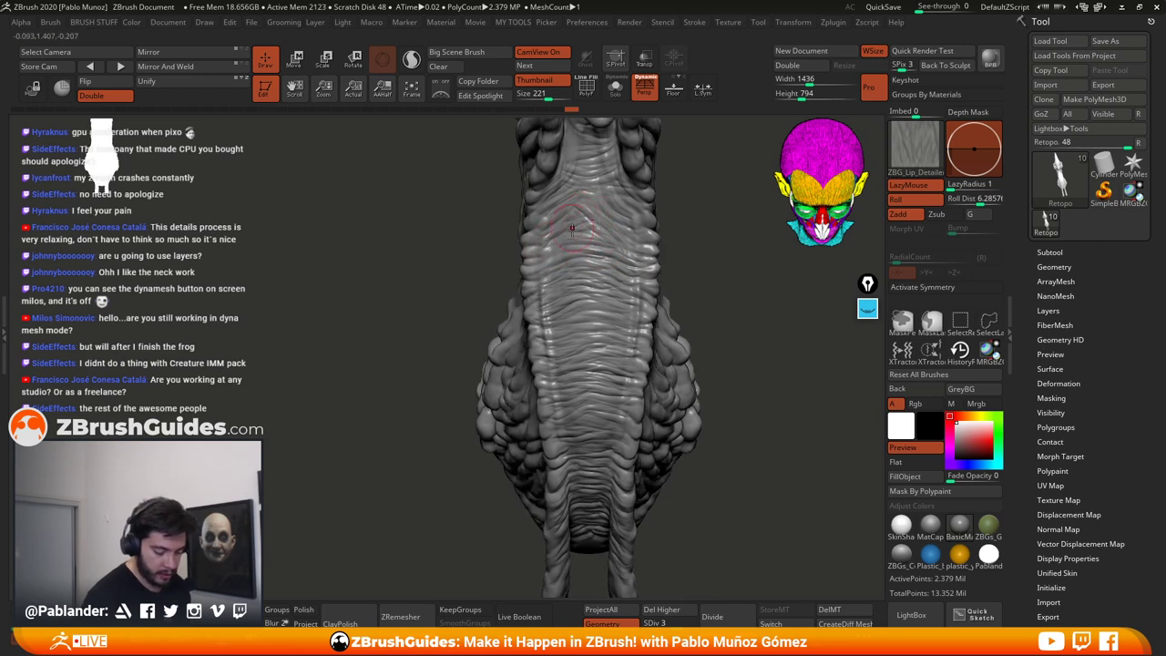
pyautogui.press('shift')
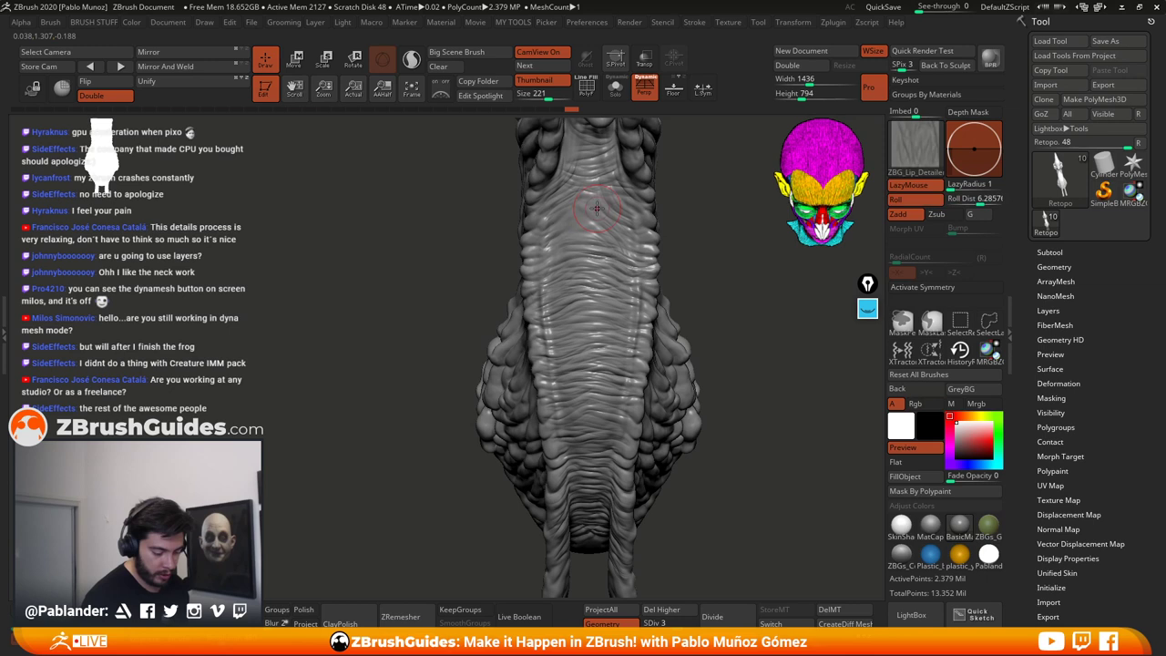
pyautogui.moveTo(597, 224); pyautogui.dragTo(549, 240)
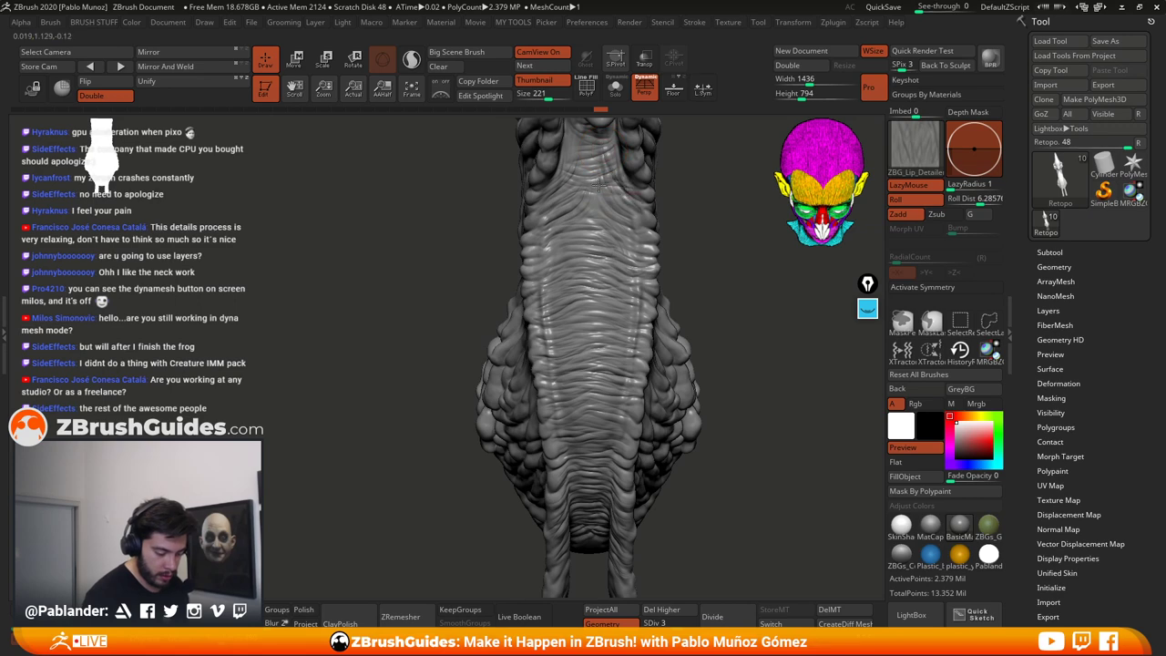
# Step: Refine the fine wrinkles on the narrow part of the throat, working up toward the underside of the jaw
pyautogui.moveTo(696, 213); pyautogui.dragTo(573, 239)
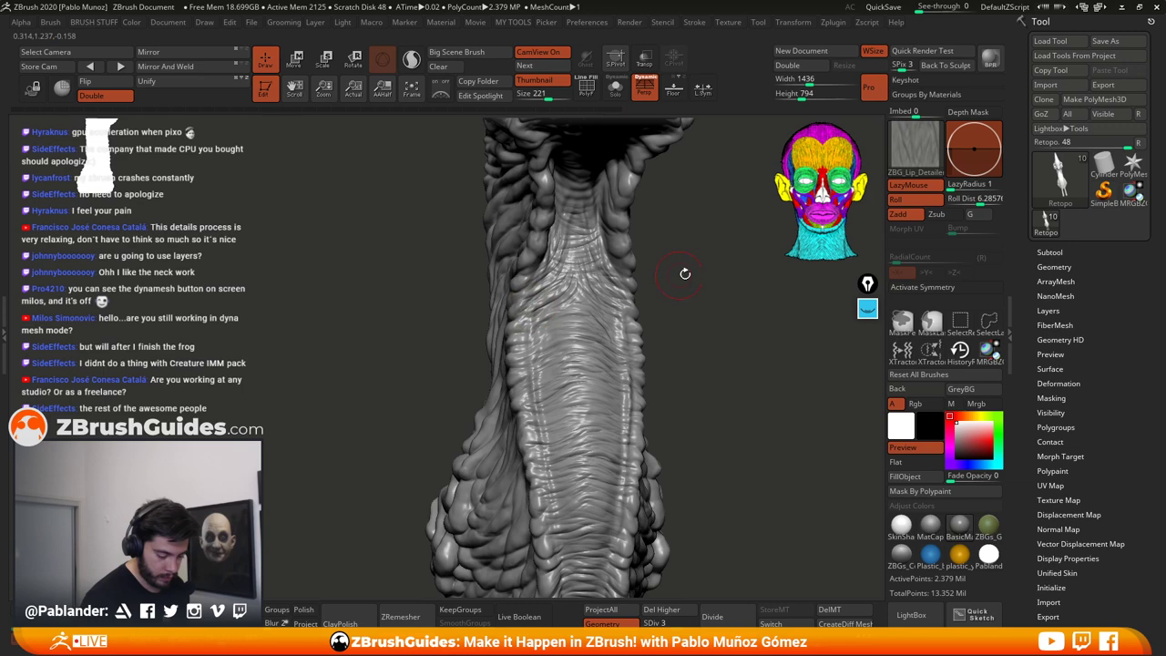
pyautogui.moveTo(685, 273)
pyautogui.mouseDown()
pyautogui.moveTo(674, 275)
pyautogui.moveTo(674, 207)
pyautogui.moveTo(687, 257)
pyautogui.moveTo(604, 266)
pyautogui.moveTo(579, 230)
pyautogui.moveTo(551, 221)
pyautogui.moveTo(559, 209)
pyautogui.moveTo(550, 254)
pyautogui.mouseUp()
pyautogui.moveTo(690, 257)
pyautogui.mouseDown()
pyautogui.moveTo(693, 340)
pyautogui.moveTo(682, 298)
pyautogui.moveTo(638, 340)
pyautogui.mouseUp()
pyautogui.moveTo(552, 319); pyautogui.dragTo(564, 299)
pyautogui.moveTo(629, 218); pyautogui.dragTo(648, 222)
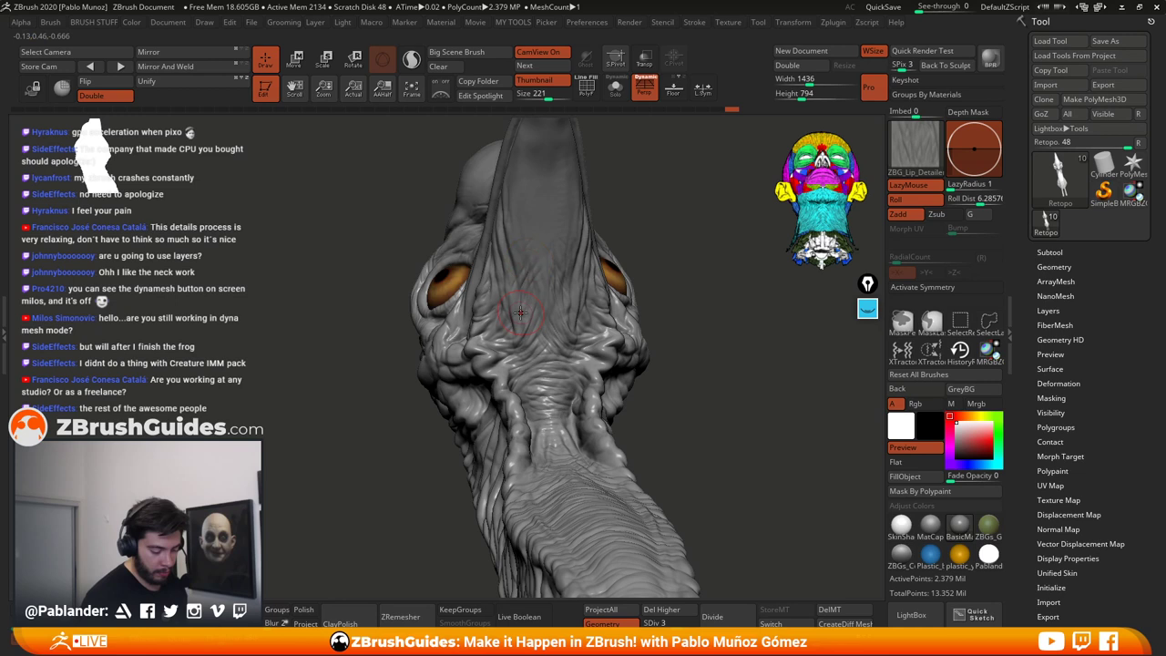
# Step: Sculpt fine lengthwise wrinkles into the skin beneath the lower beak, carrying them into the folds at the base of the jaw
pyautogui.moveTo(530, 246); pyautogui.dragTo(515, 235)
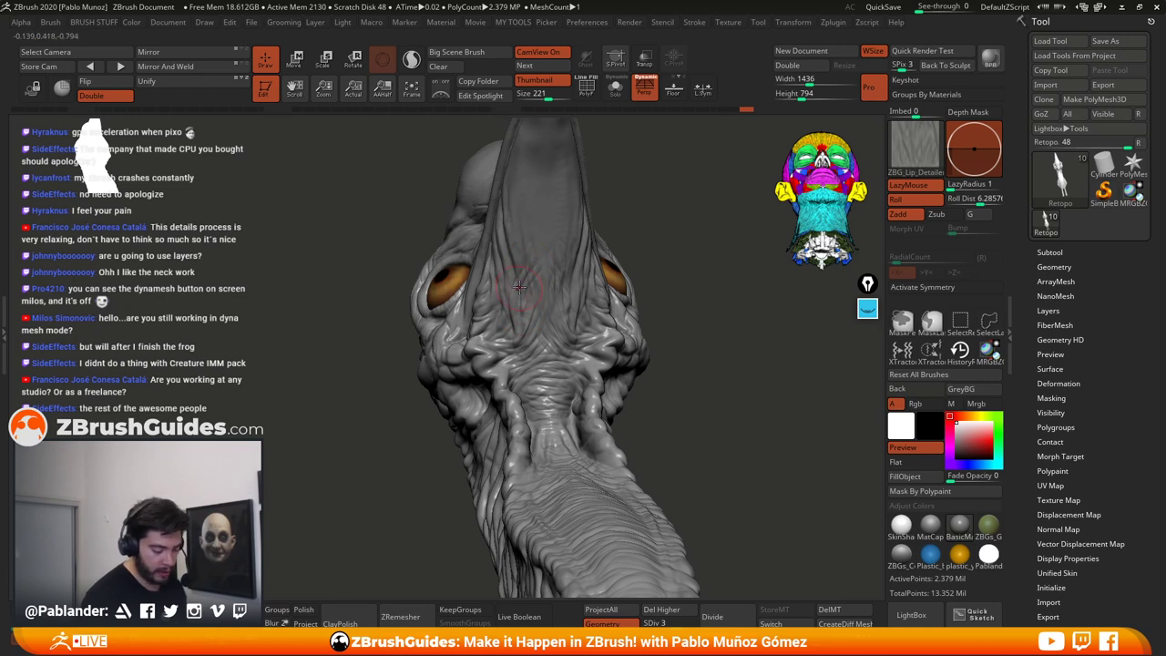
pyautogui.moveTo(613, 300)
pyautogui.mouseDown()
pyautogui.moveTo(627, 290)
pyautogui.moveTo(571, 266)
pyautogui.moveTo(532, 219)
pyautogui.mouseUp()
pyautogui.press('shift')
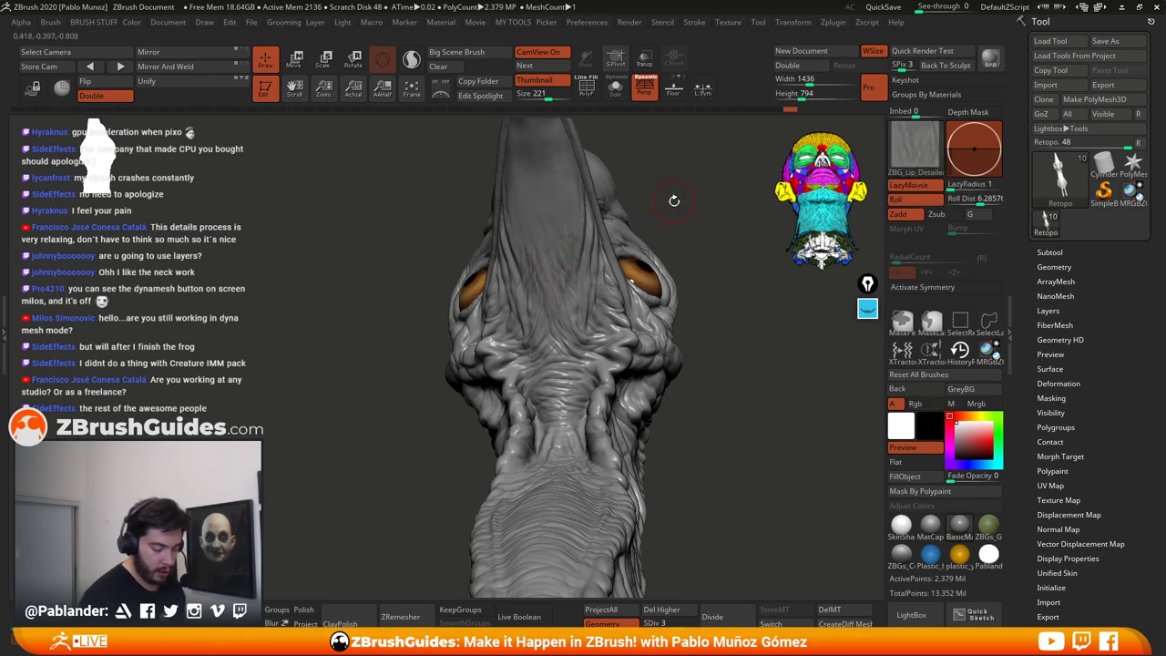
pyautogui.moveTo(573, 213); pyautogui.dragTo(669, 230, button='right')
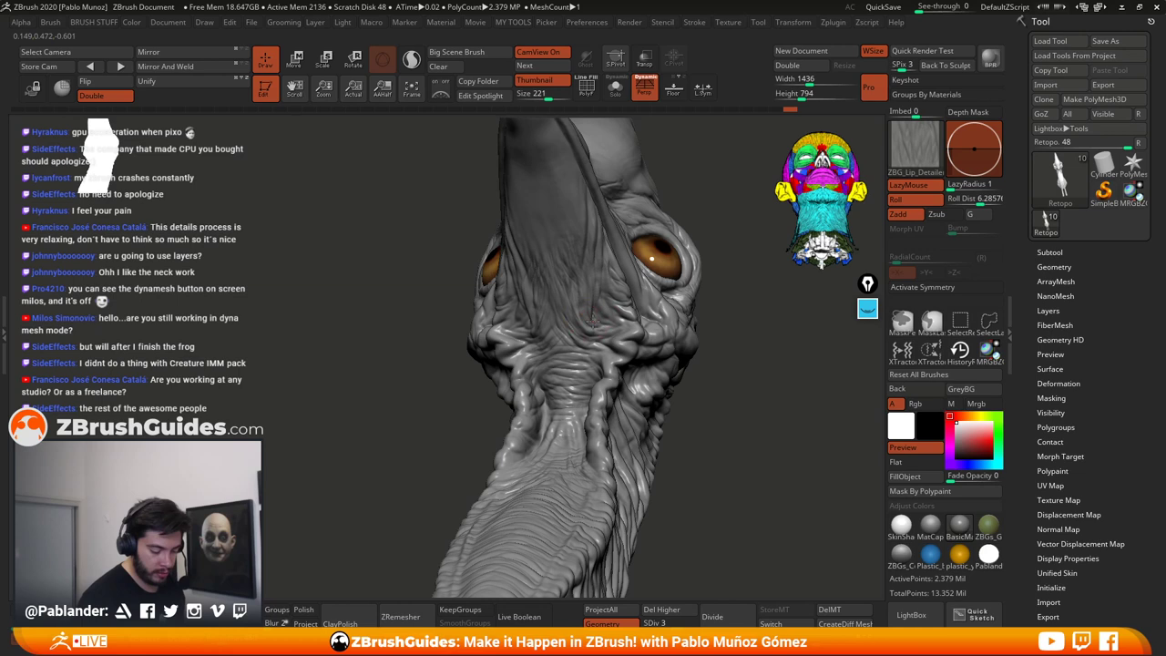
pyautogui.moveTo(600, 305); pyautogui.dragTo(603, 290)
pyautogui.moveTo(605, 348); pyautogui.dragTo(610, 360)
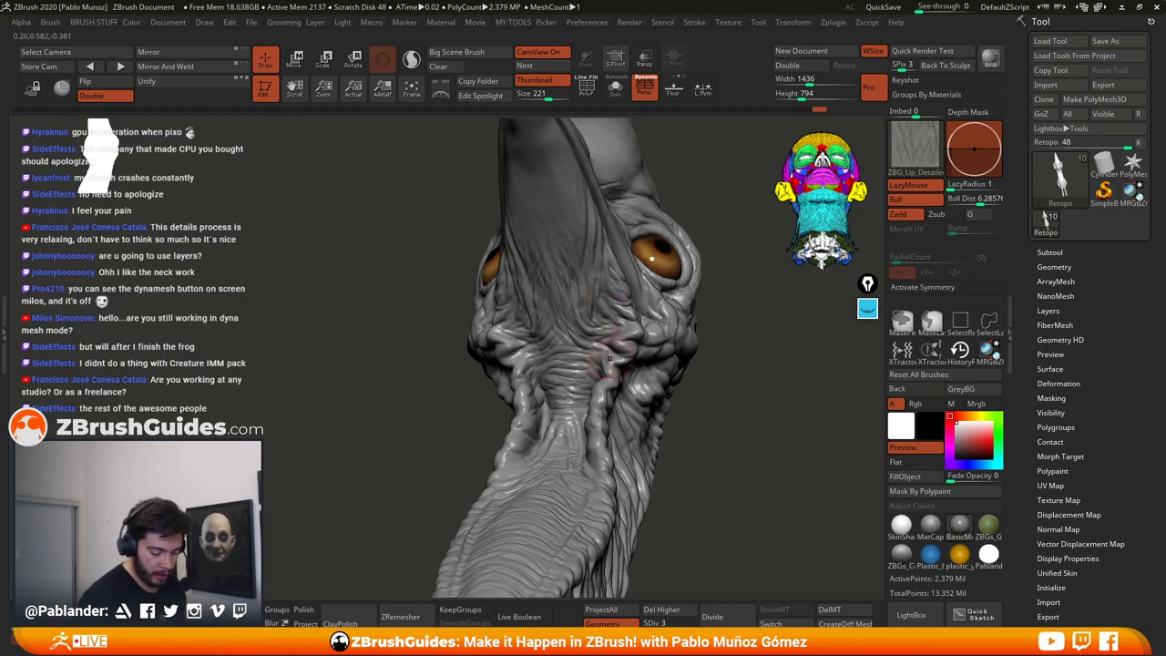
pyautogui.moveTo(715, 382); pyautogui.dragTo(740, 402)
pyautogui.moveTo(497, 326); pyautogui.dragTo(527, 303)
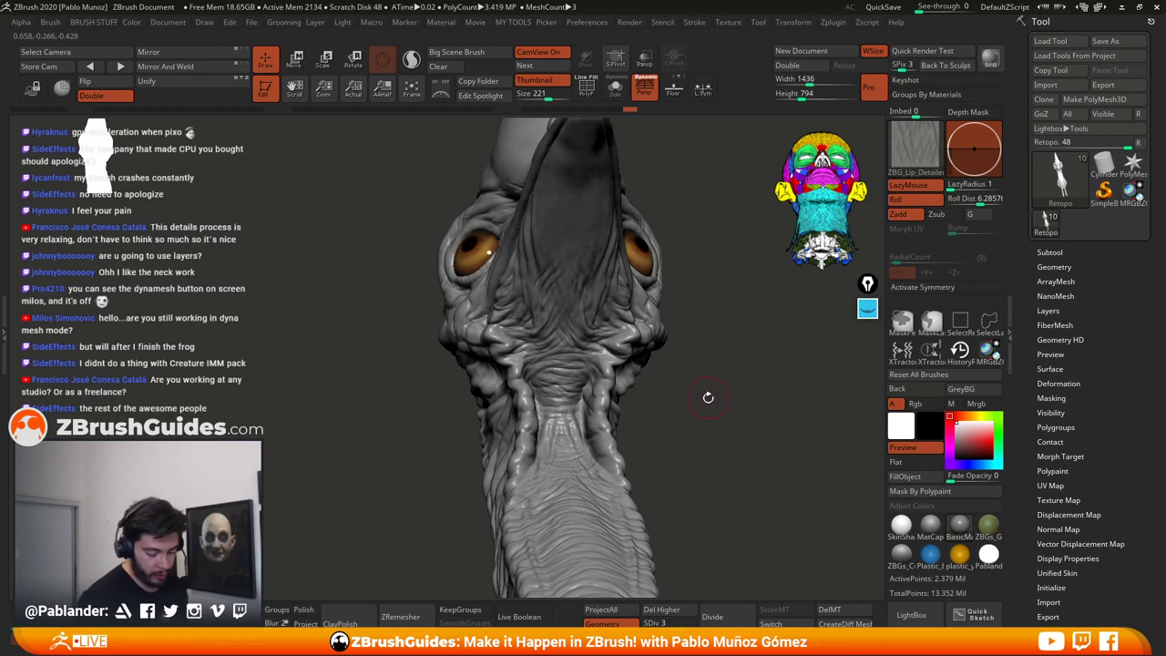
# Step: Add fine wrinkles to the narrow throat strip directly below the jaw, between the two bumpy folds
pyautogui.keyDown('shift'); pyautogui.moveTo(708, 397); pyautogui.dragTo(710, 384); pyautogui.keyUp('shift')
pyautogui.moveTo(683, 410); pyautogui.dragTo(613, 318, button='right')
pyautogui.moveTo(593, 311)
pyautogui.mouseDown()
pyautogui.moveTo(610, 329)
pyautogui.moveTo(550, 322)
pyautogui.mouseUp()
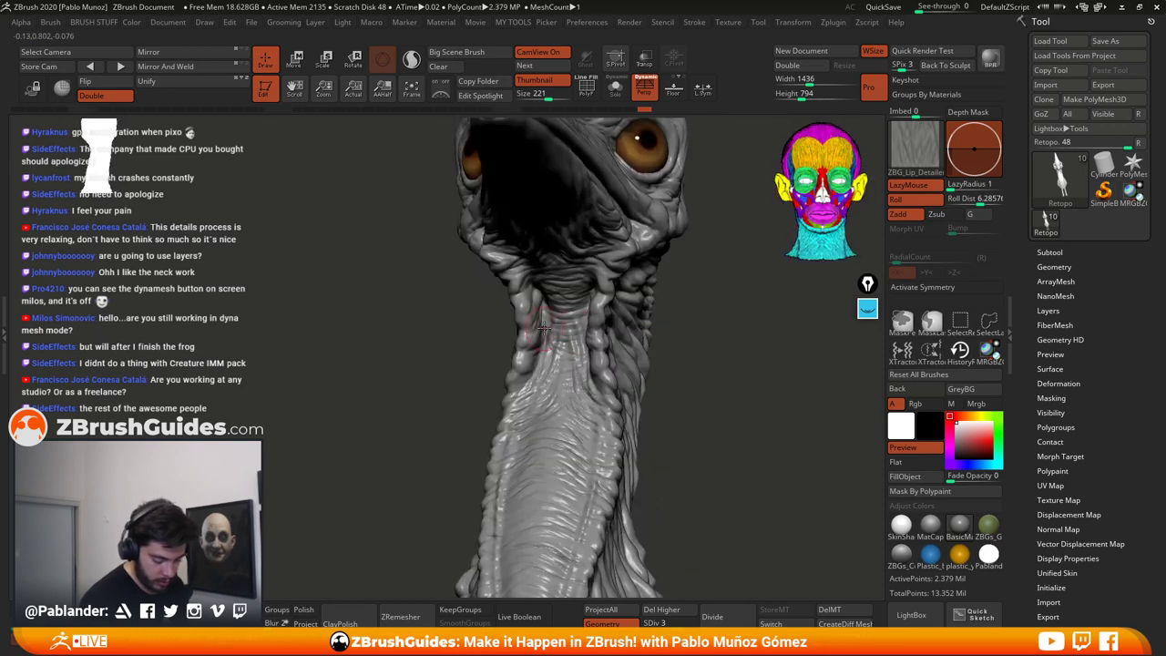
pyautogui.moveTo(544, 330); pyautogui.dragTo(573, 369, button='right')
# Step: Turn on X symmetry and sculpt fine wrinkles over the side of the neck beside the row of throat-edge bumps
pyautogui.moveTo(702, 379); pyautogui.dragTo(622, 357, button='right')
pyautogui.press('x')
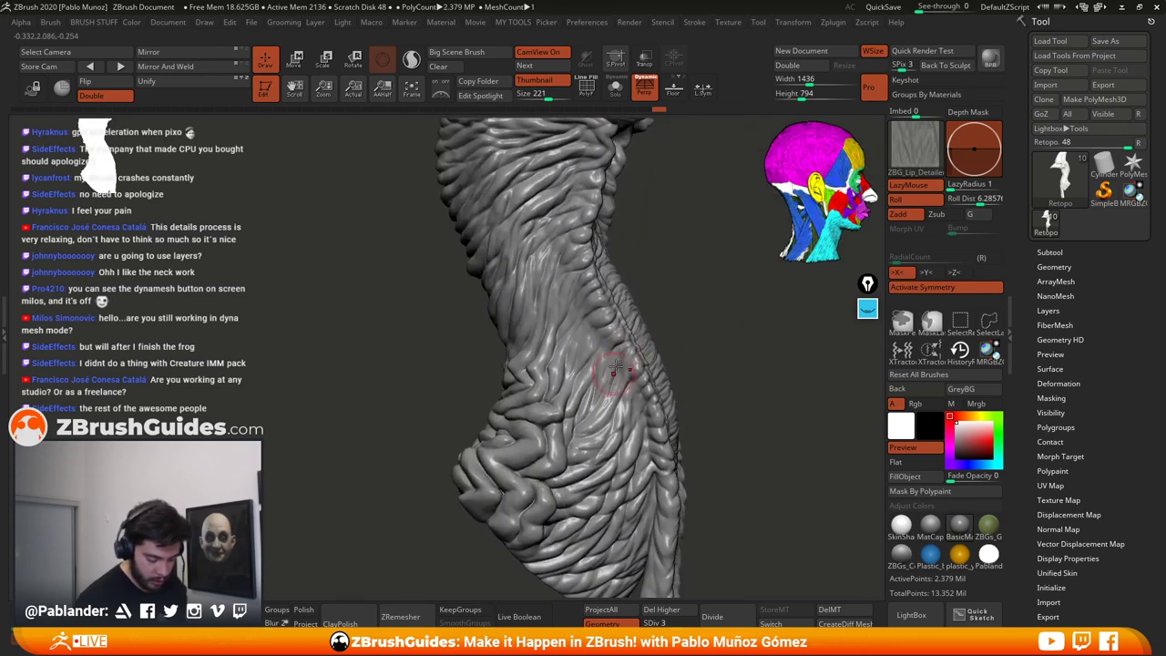
pyautogui.moveTo(623, 339); pyautogui.dragTo(584, 385)
pyautogui.moveTo(612, 328); pyautogui.dragTo(595, 354)
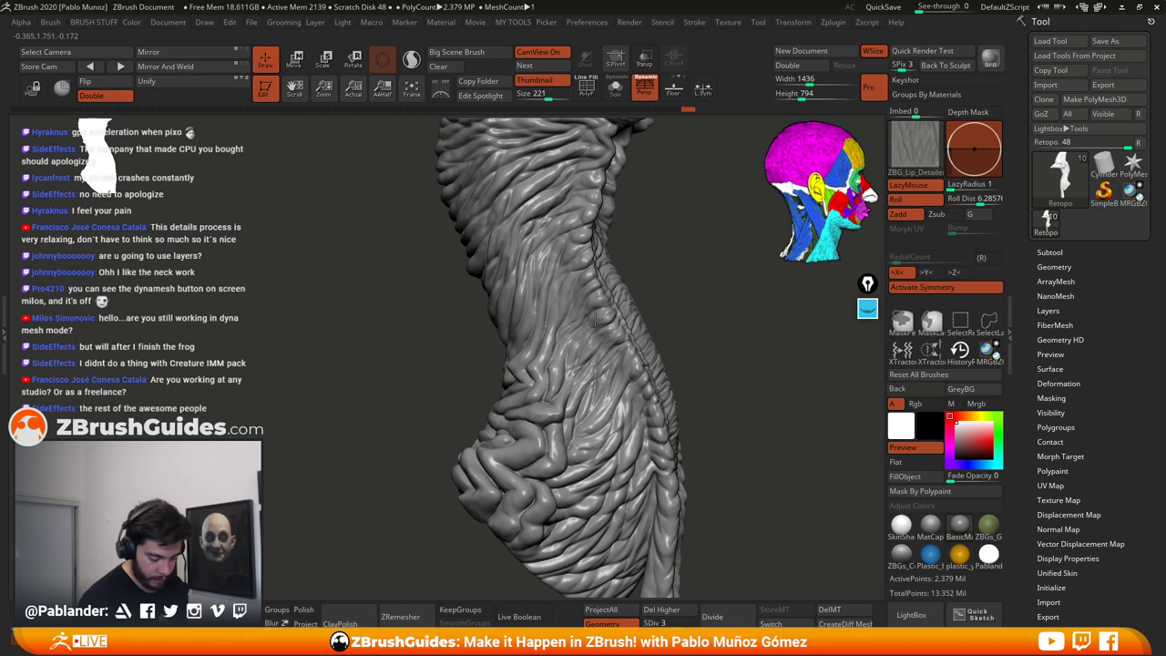
pyautogui.moveTo(555, 340); pyautogui.dragTo(553, 345)
pyautogui.moveTo(578, 274)
pyautogui.mouseDown()
pyautogui.moveTo(569, 285)
pyautogui.moveTo(550, 270)
pyautogui.mouseUp()
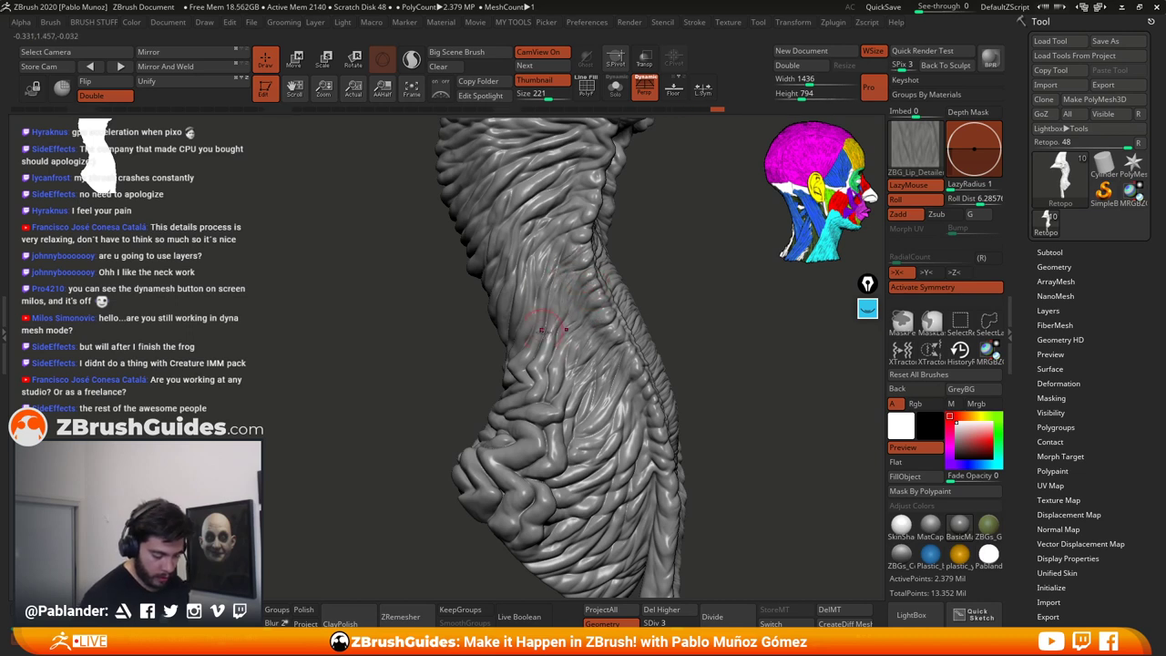
# Step: Extend the fine symmetrical wrinkles down the lower side of the neck toward the top of the wattle
pyautogui.moveTo(705, 336)
pyautogui.mouseDown()
pyautogui.moveTo(729, 385)
pyautogui.moveTo(722, 358)
pyautogui.moveTo(731, 374)
pyautogui.mouseUp()
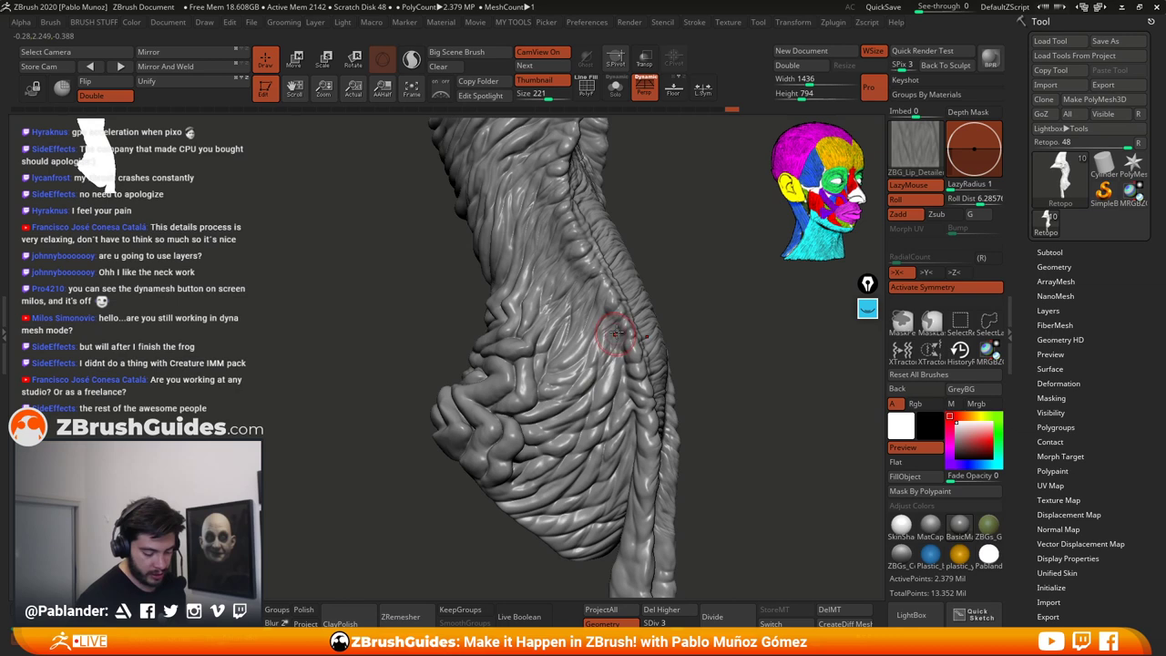
pyautogui.moveTo(600, 320); pyautogui.dragTo(579, 338)
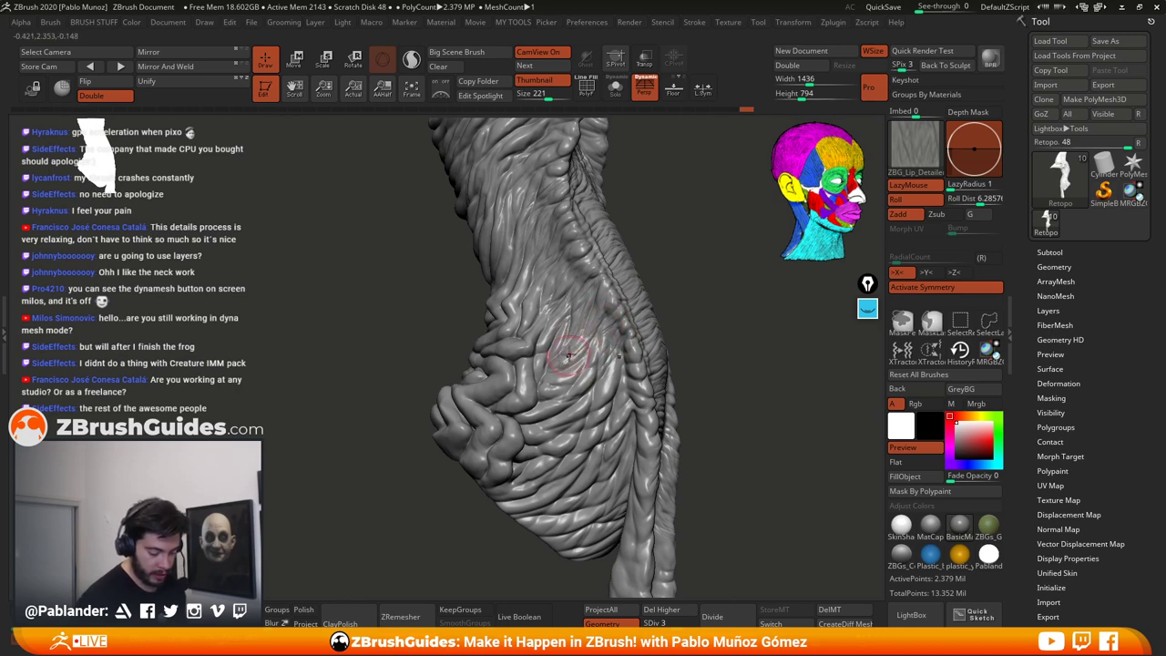
pyautogui.press('shift')
pyautogui.moveTo(571, 332)
pyautogui.mouseDown()
pyautogui.moveTo(588, 319)
pyautogui.moveTo(623, 401)
pyautogui.mouseUp()
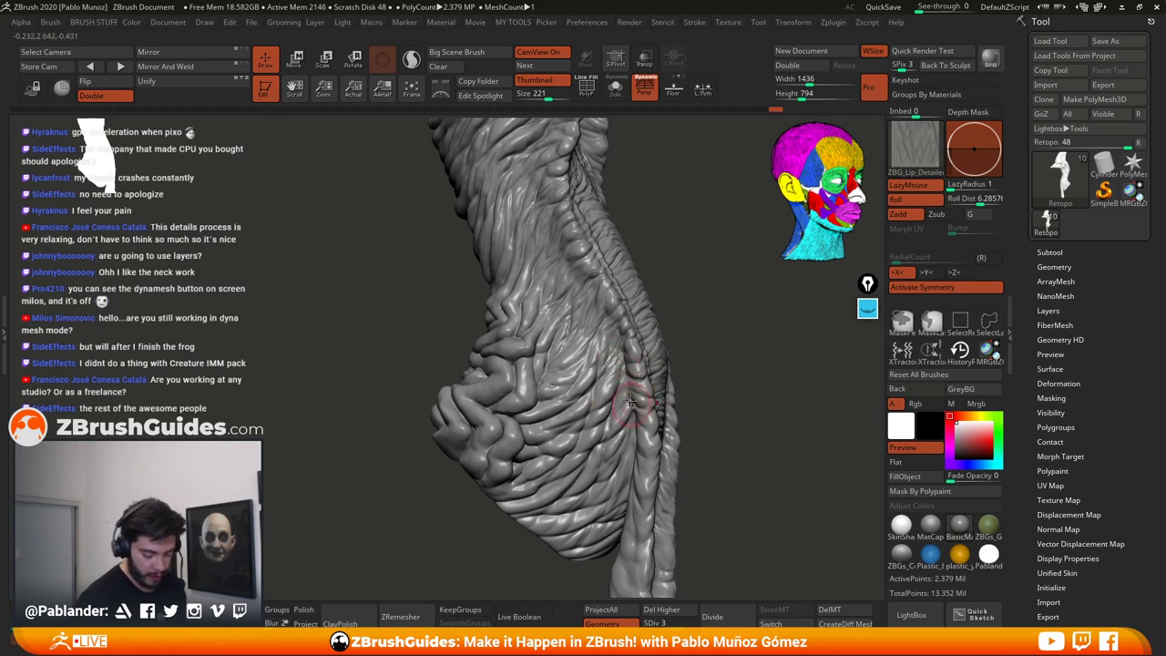
pyautogui.moveTo(729, 424); pyautogui.dragTo(667, 373)
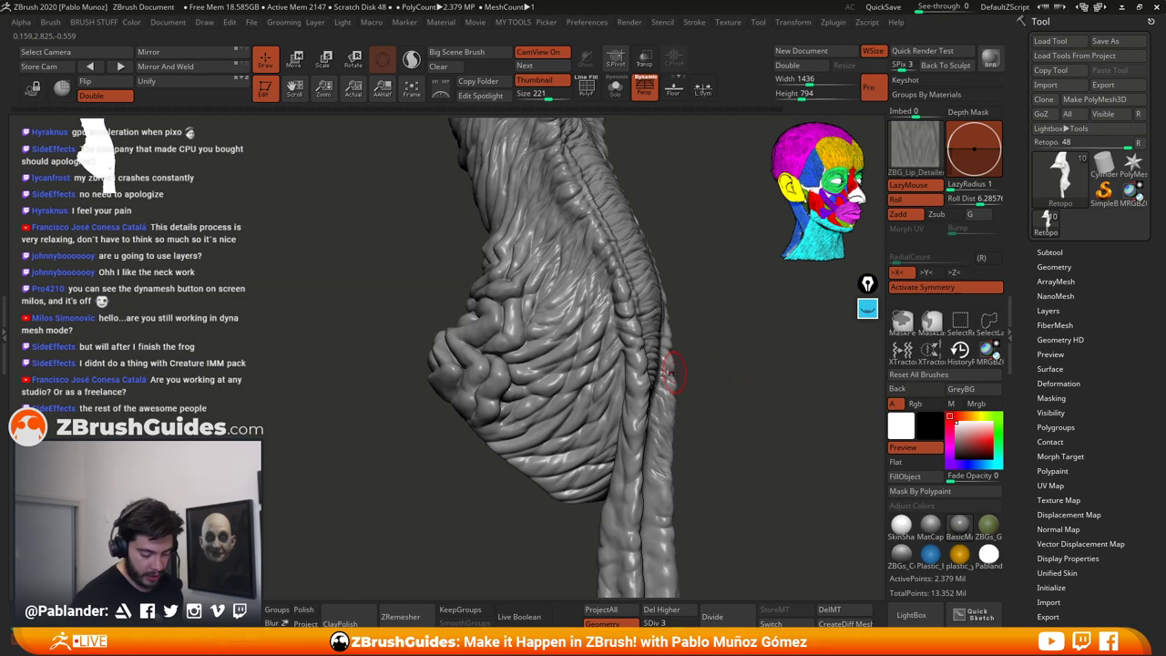
# Step: Add fine symmetrical wrinkles to the lower neck side, just in front of the long bumpy fold
pyautogui.moveTo(598, 415)
pyautogui.mouseDown()
pyautogui.moveTo(589, 408)
pyautogui.moveTo(606, 362)
pyautogui.mouseUp()
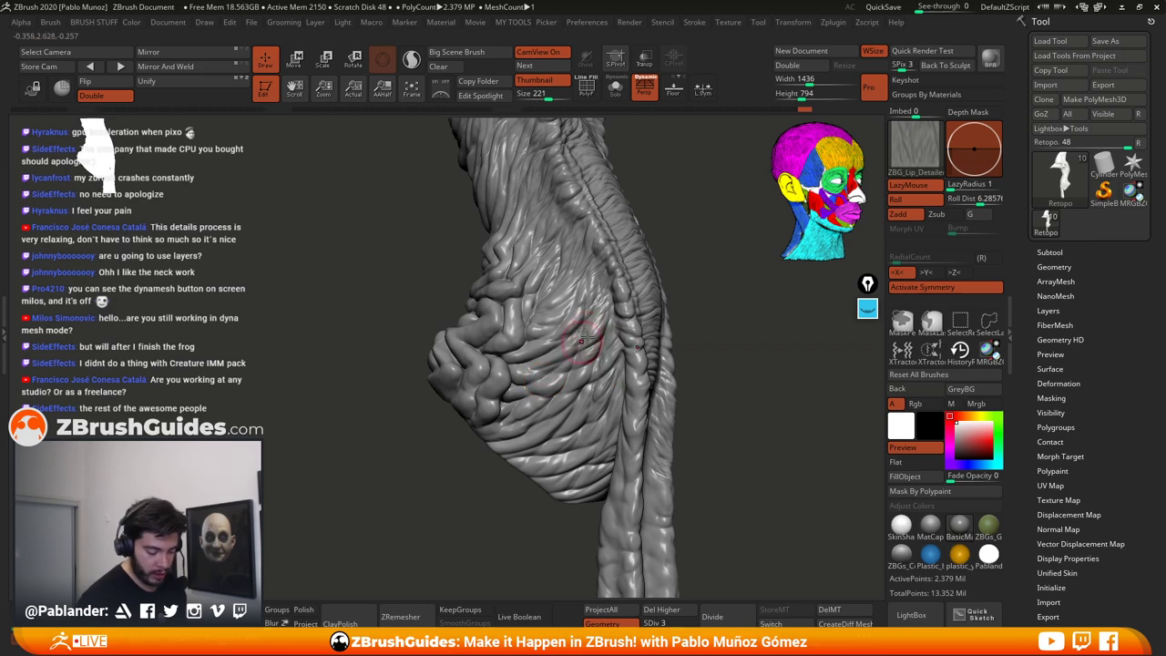
pyautogui.moveTo(586, 338); pyautogui.dragTo(596, 324)
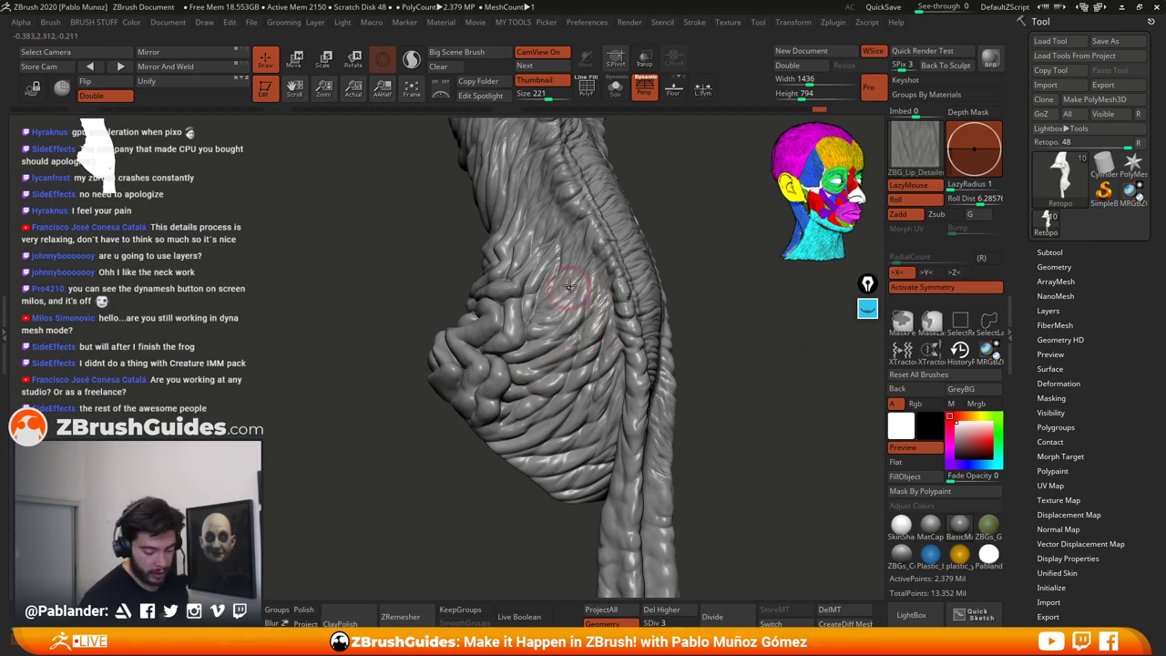
# Step: Sculpt fine crosswise wrinkles along the lower ends of both bumpy throat folds, down to where the hanging wattles begin
pyautogui.moveTo(718, 328)
pyautogui.mouseDown()
pyautogui.moveTo(623, 344)
pyautogui.moveTo(633, 374)
pyautogui.mouseUp()
pyautogui.moveTo(634, 374)
pyautogui.mouseDown(button='right')
pyautogui.moveTo(623, 334)
pyautogui.moveTo(691, 422)
pyautogui.mouseUp(button='right')
pyautogui.moveTo(600, 364); pyautogui.dragTo(604, 357)
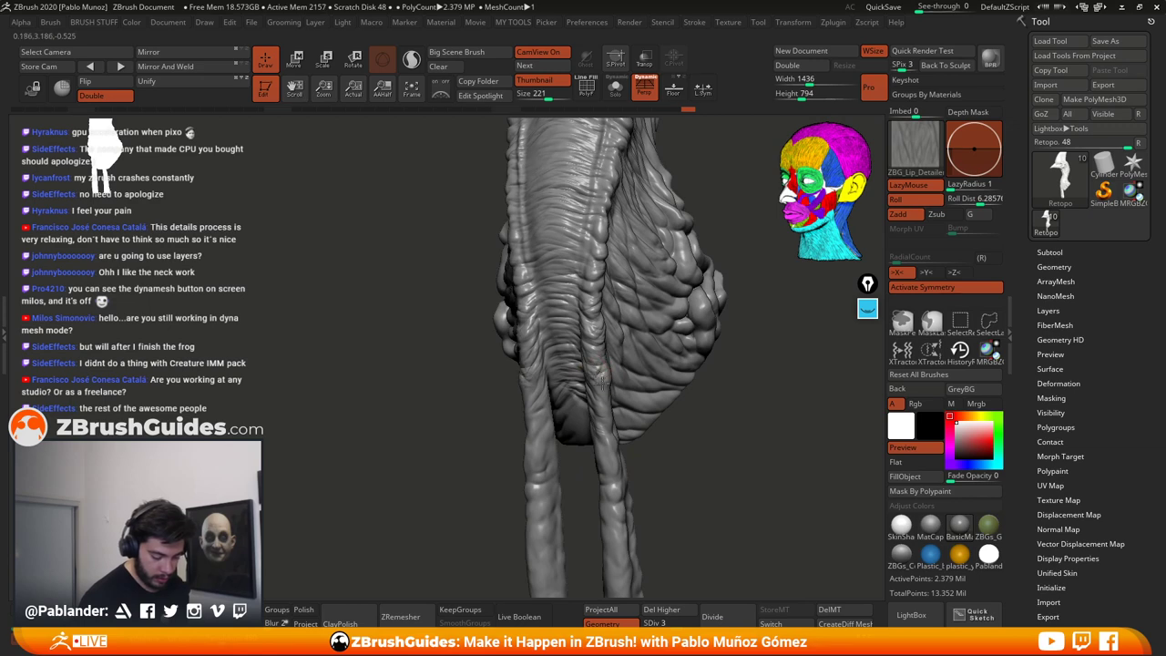
pyautogui.moveTo(603, 386)
pyautogui.mouseDown(button='right')
pyautogui.moveTo(702, 457)
pyautogui.moveTo(705, 396)
pyautogui.mouseUp(button='right')
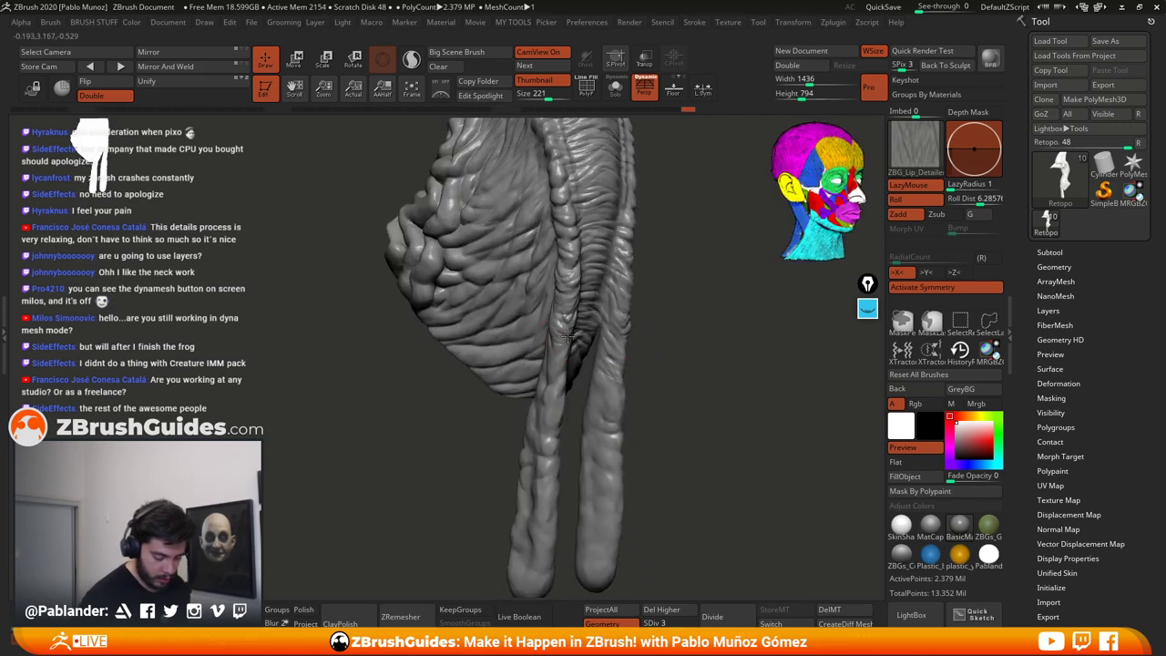
pyautogui.moveTo(567, 337); pyautogui.dragTo(550, 332)
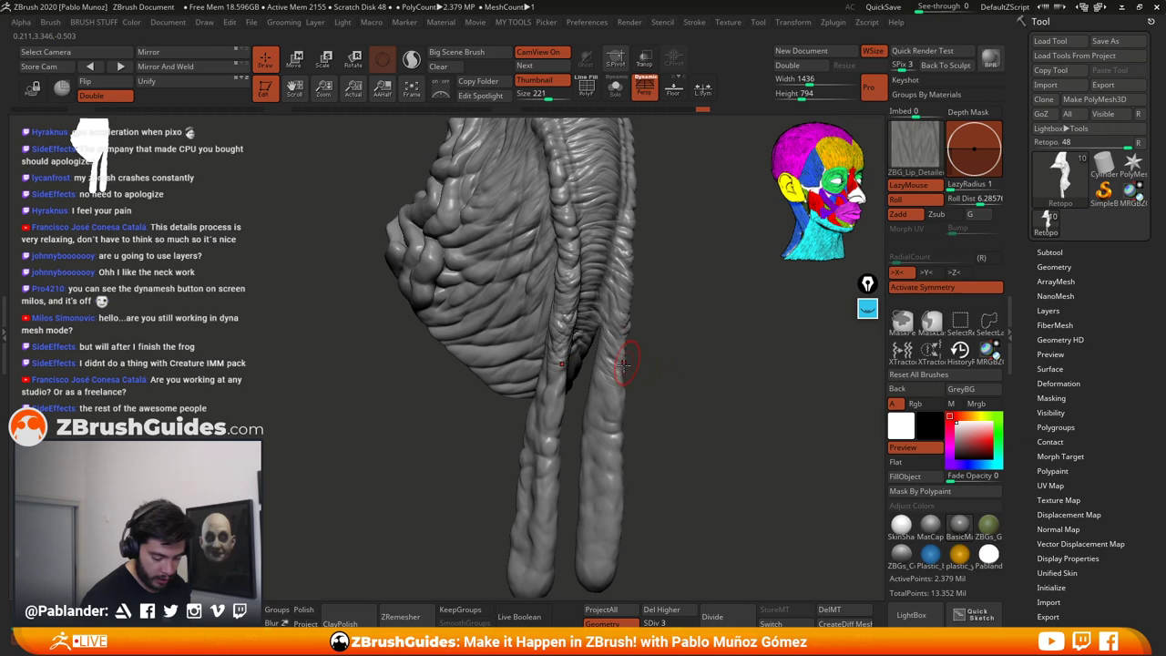
pyautogui.moveTo(621, 381); pyautogui.dragTo(603, 376)
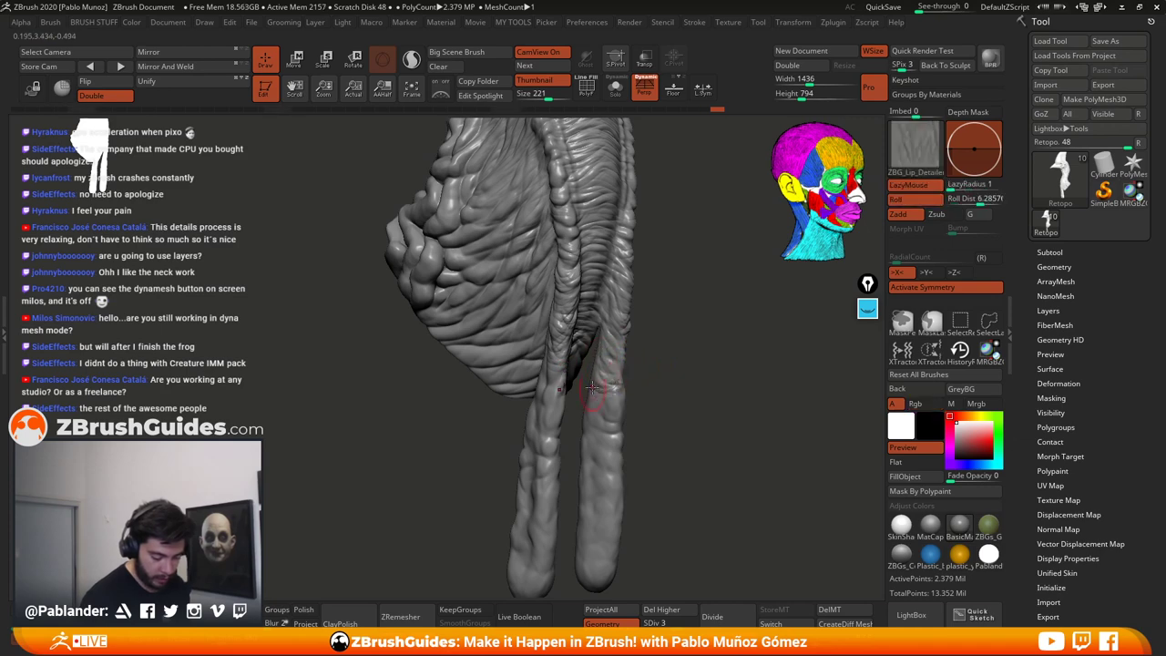
# Step: Carry the fine crosswise wrinkles down around the upper part of both hanging wattles
pyautogui.moveTo(592, 388)
pyautogui.keyDown('shift'); pyautogui.mouseDown(button='right')
pyautogui.moveTo(638, 400)
pyautogui.moveTo(664, 362)
pyautogui.mouseUp(button='right'); pyautogui.keyUp('shift')
pyautogui.moveTo(682, 404)
pyautogui.mouseDown(button='right')
pyautogui.moveTo(649, 382)
pyautogui.moveTo(645, 364)
pyautogui.mouseUp(button='right')
pyautogui.moveTo(650, 359)
pyautogui.mouseDown()
pyautogui.moveTo(626, 402)
pyautogui.moveTo(645, 414)
pyautogui.mouseUp()
pyautogui.keyDown('alt'); pyautogui.moveTo(709, 432); pyautogui.dragTo(670, 385, button='right'); pyautogui.keyUp('alt')
pyautogui.moveTo(639, 358); pyautogui.dragTo(605, 380)
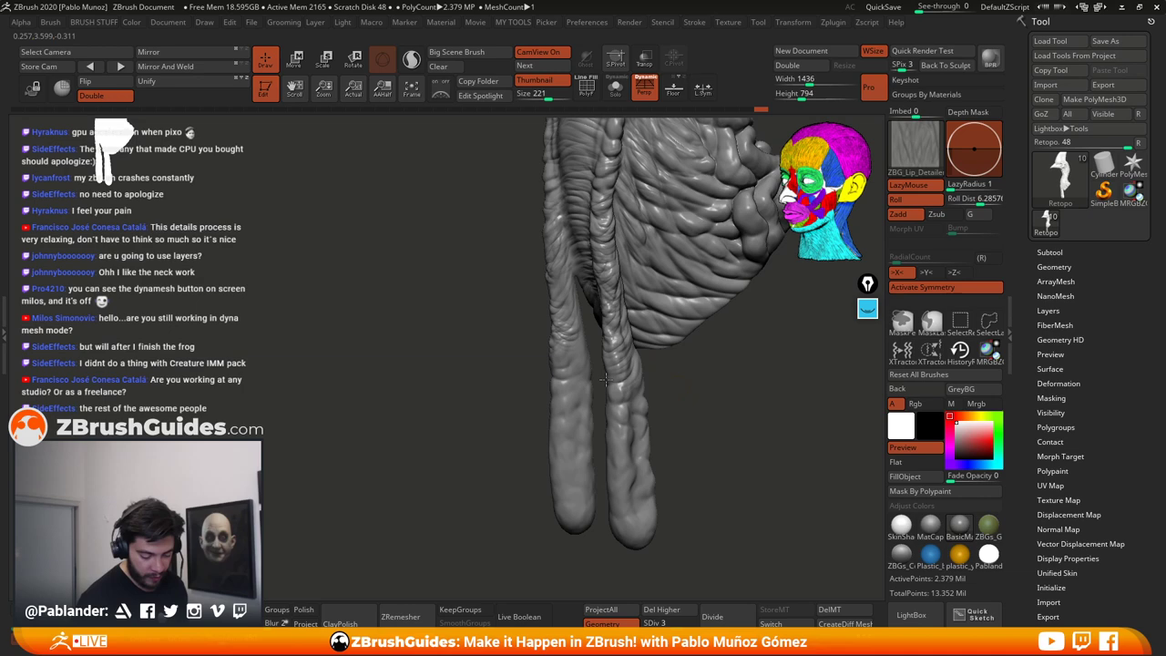
pyautogui.moveTo(669, 385); pyautogui.dragTo(601, 384, button='right')
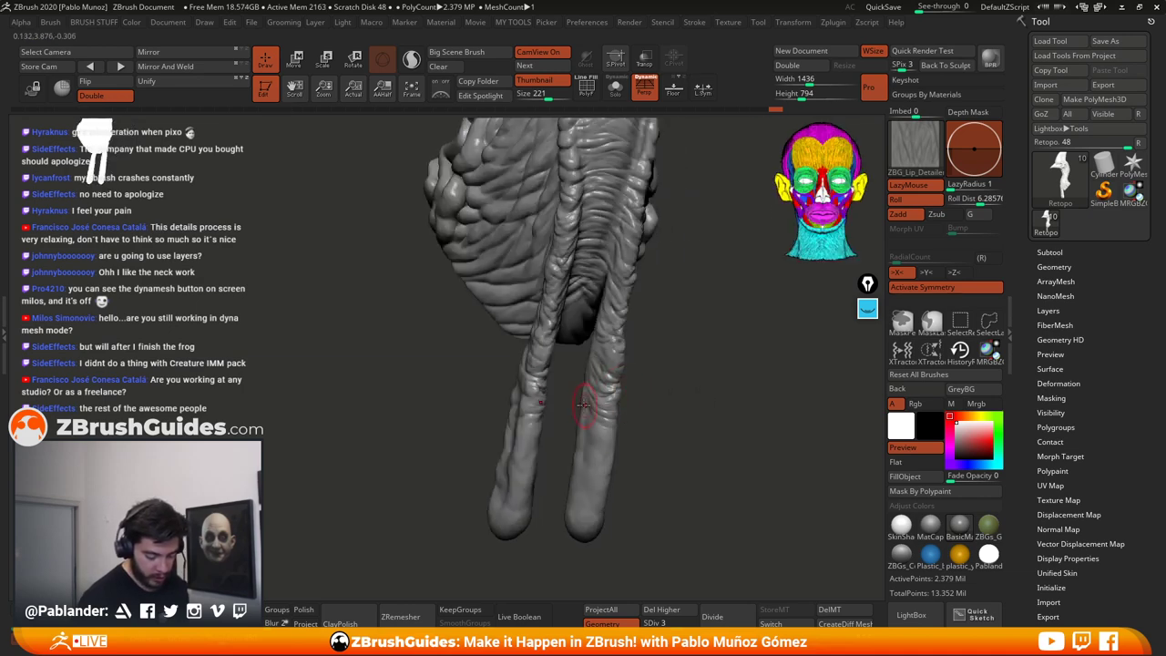
# Step: Sculpt fine wrinkles down the front and sides of the two hanging strands to their tips with the ZBG_Lip_Detailer brush
pyautogui.moveTo(658, 427); pyautogui.dragTo(630, 429, button='right')
pyautogui.moveTo(601, 443); pyautogui.dragTo(619, 429)
pyautogui.moveTo(657, 427)
pyautogui.mouseDown(button='right')
pyautogui.moveTo(626, 422)
pyautogui.moveTo(610, 443)
pyautogui.mouseUp(button='right')
pyautogui.moveTo(611, 443)
pyautogui.mouseDown()
pyautogui.moveTo(608, 477)
pyautogui.moveTo(626, 476)
pyautogui.moveTo(623, 486)
pyautogui.mouseUp()
pyautogui.moveTo(601, 441); pyautogui.dragTo(713, 448, button='right')
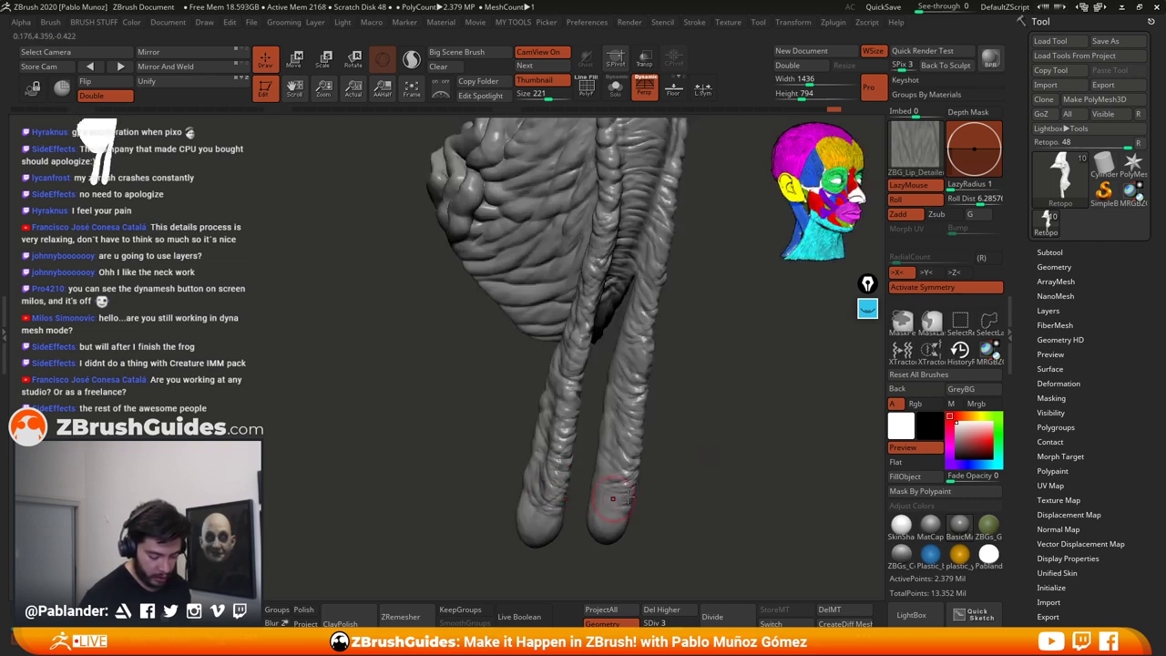
pyautogui.moveTo(706, 487)
pyautogui.mouseDown()
pyautogui.moveTo(617, 481)
pyautogui.moveTo(619, 514)
pyautogui.moveTo(621, 474)
pyautogui.moveTo(625, 523)
pyautogui.mouseUp()
pyautogui.moveTo(721, 401); pyautogui.dragTo(657, 439)
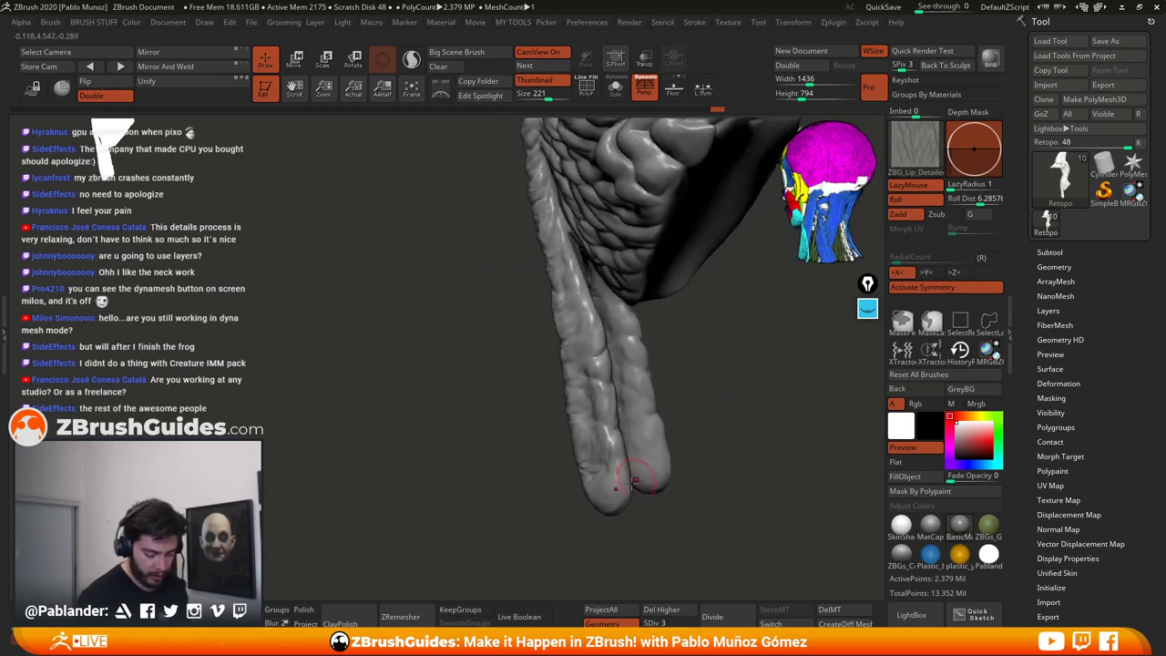
# Step: Add wrinkle detail to the inner and back surfaces of the hanging strands, just below the body
pyautogui.moveTo(580, 483); pyautogui.dragTo(615, 435, button='right')
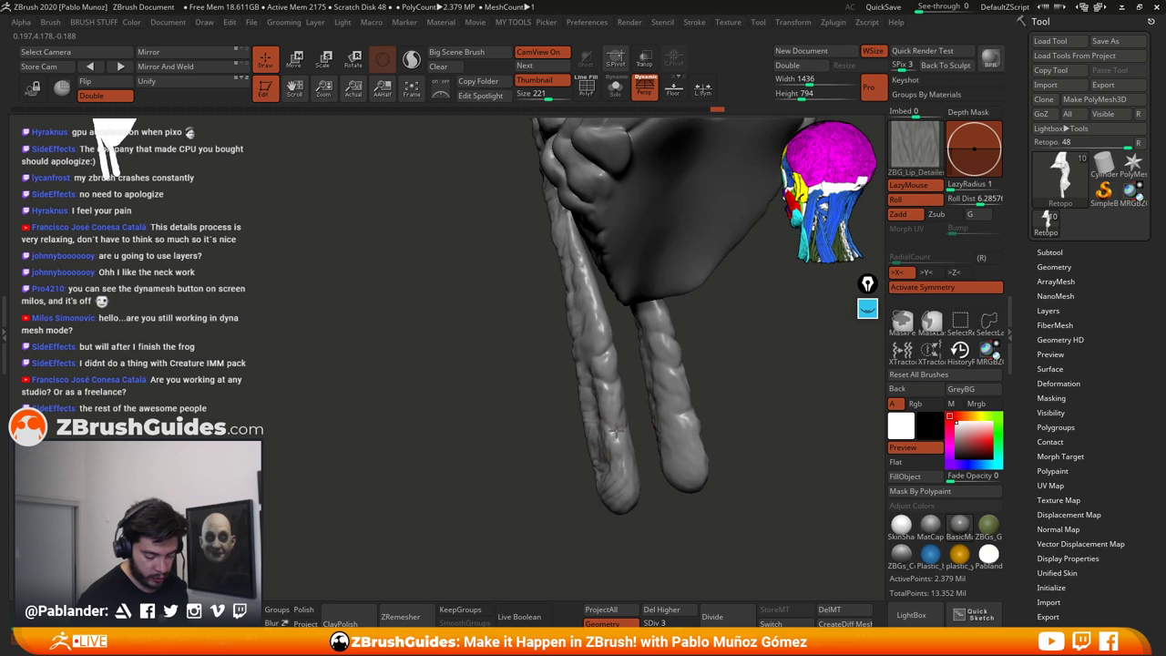
pyautogui.moveTo(659, 378)
pyautogui.mouseDown()
pyautogui.moveTo(689, 399)
pyautogui.moveTo(682, 371)
pyautogui.mouseUp()
pyautogui.moveTo(654, 339); pyautogui.dragTo(676, 350)
pyautogui.moveTo(728, 375); pyautogui.dragTo(767, 366, button='right')
pyautogui.moveTo(643, 351)
pyautogui.mouseDown()
pyautogui.moveTo(669, 366)
pyautogui.moveTo(665, 346)
pyautogui.mouseUp()
pyautogui.moveTo(638, 308); pyautogui.dragTo(661, 324)
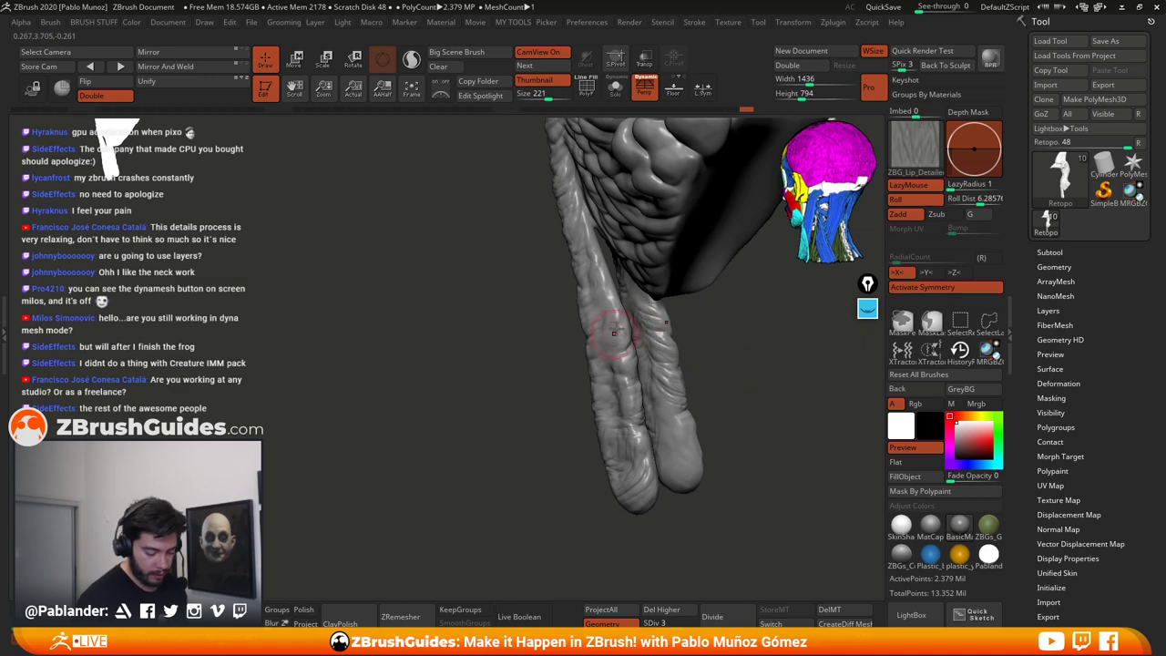
pyautogui.moveTo(628, 339)
pyautogui.mouseDown(button='right')
pyautogui.moveTo(614, 366)
pyautogui.moveTo(729, 336)
pyautogui.moveTo(718, 339)
pyautogui.mouseUp(button='right')
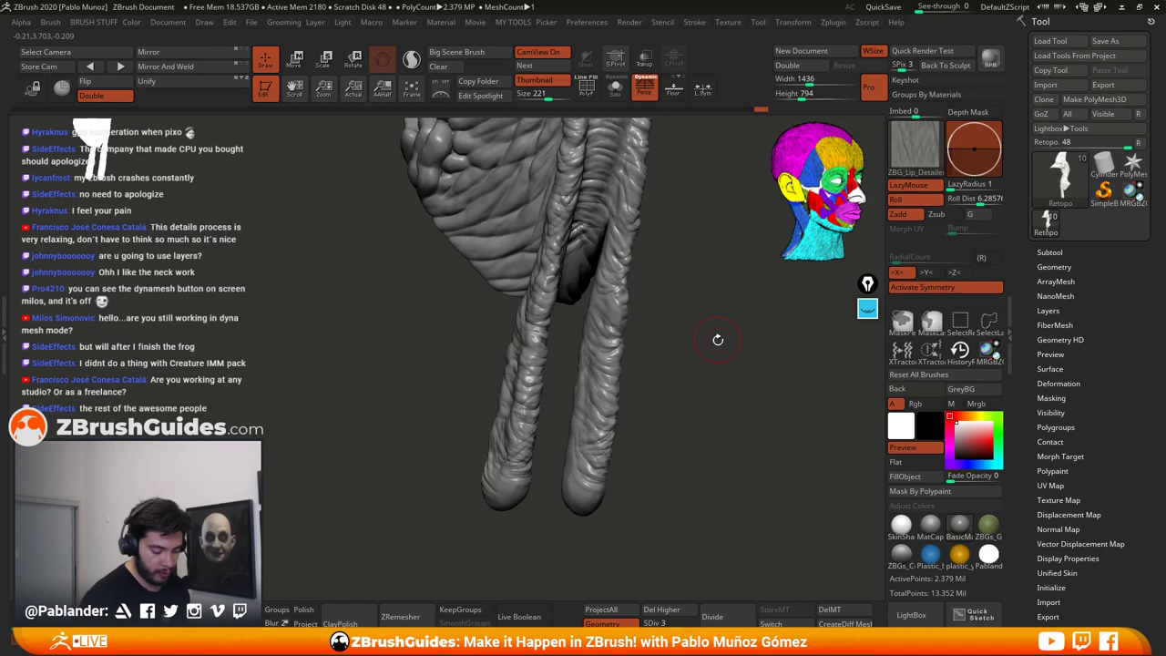
# Step: Sculpt crosswise wrinkles around the back of the hanging strands, covering their smooth lower ends
pyautogui.moveTo(599, 284); pyautogui.dragTo(636, 278, button='right')
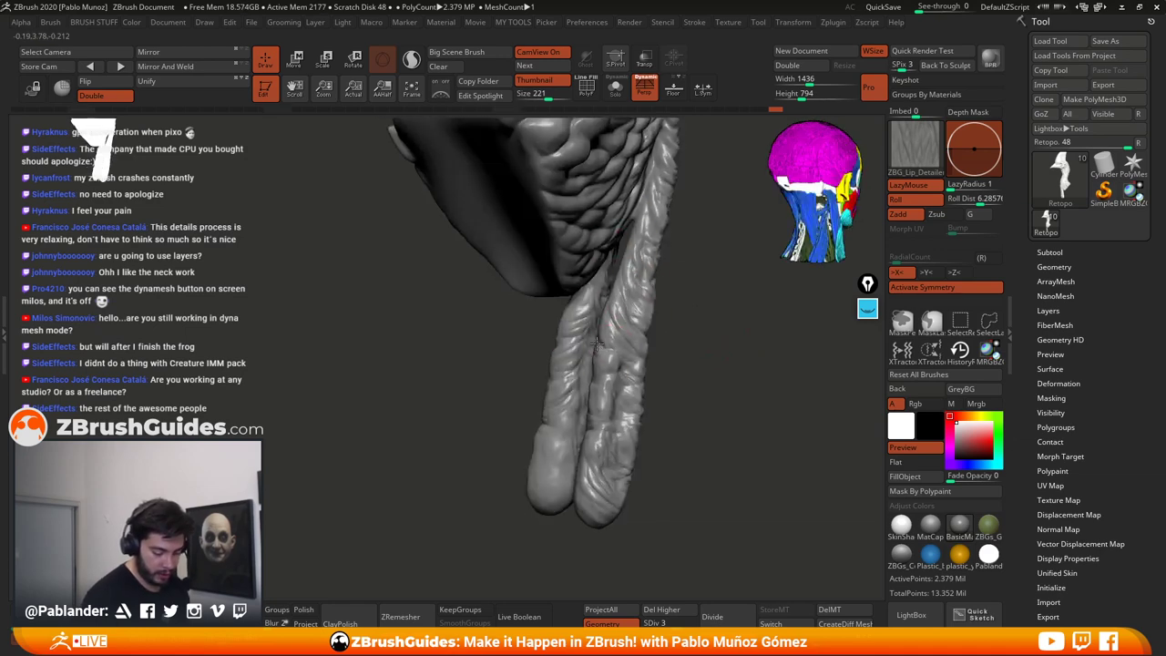
pyautogui.moveTo(608, 450)
pyautogui.mouseDown()
pyautogui.moveTo(621, 454)
pyautogui.moveTo(541, 419)
pyautogui.moveTo(574, 423)
pyautogui.moveTo(556, 451)
pyautogui.moveTo(567, 479)
pyautogui.mouseUp()
pyautogui.moveTo(575, 471); pyautogui.dragTo(614, 480, button='right')
pyautogui.moveTo(535, 455)
pyautogui.mouseDown()
pyautogui.moveTo(561, 462)
pyautogui.moveTo(561, 490)
pyautogui.moveTo(626, 501)
pyautogui.moveTo(635, 450)
pyautogui.mouseUp()
pyautogui.moveTo(652, 444); pyautogui.dragTo(686, 435, button='right')
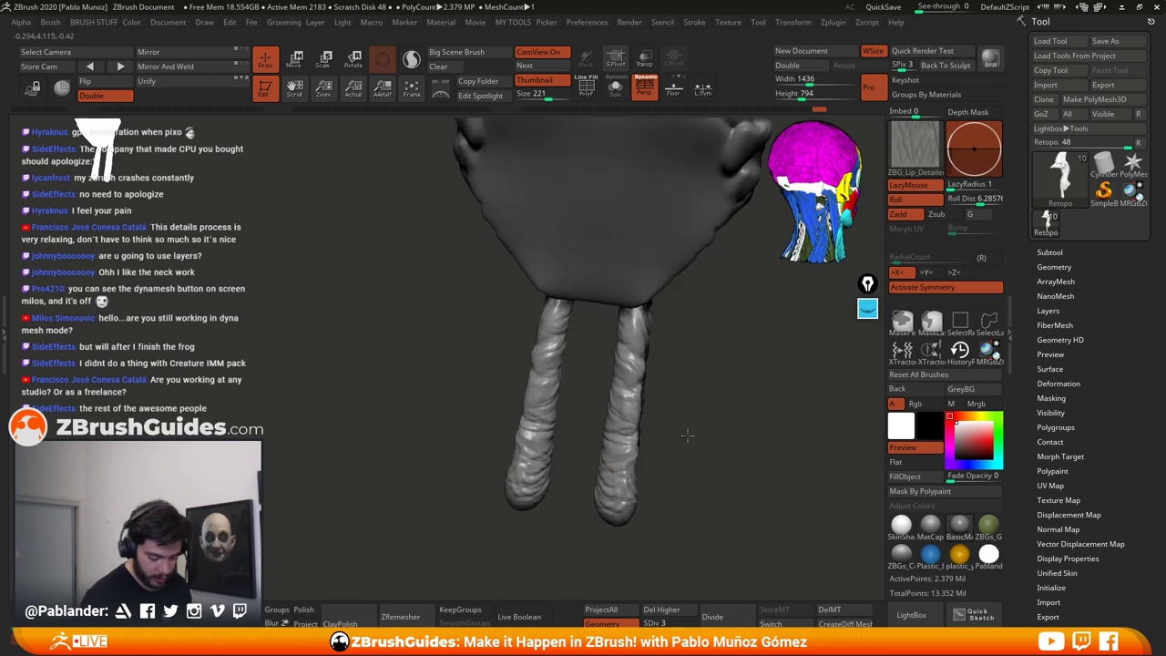
pyautogui.moveTo(611, 415); pyautogui.dragTo(635, 391)
# Step: Cover the outer sides and rounded tips of the hanging strands with fine wrinkles
pyautogui.moveTo(650, 375)
pyautogui.mouseDown(button='right')
pyautogui.moveTo(678, 376)
pyautogui.moveTo(564, 343)
pyautogui.moveTo(547, 324)
pyautogui.mouseUp(button='right')
pyautogui.moveTo(644, 364); pyautogui.dragTo(681, 366, button='right')
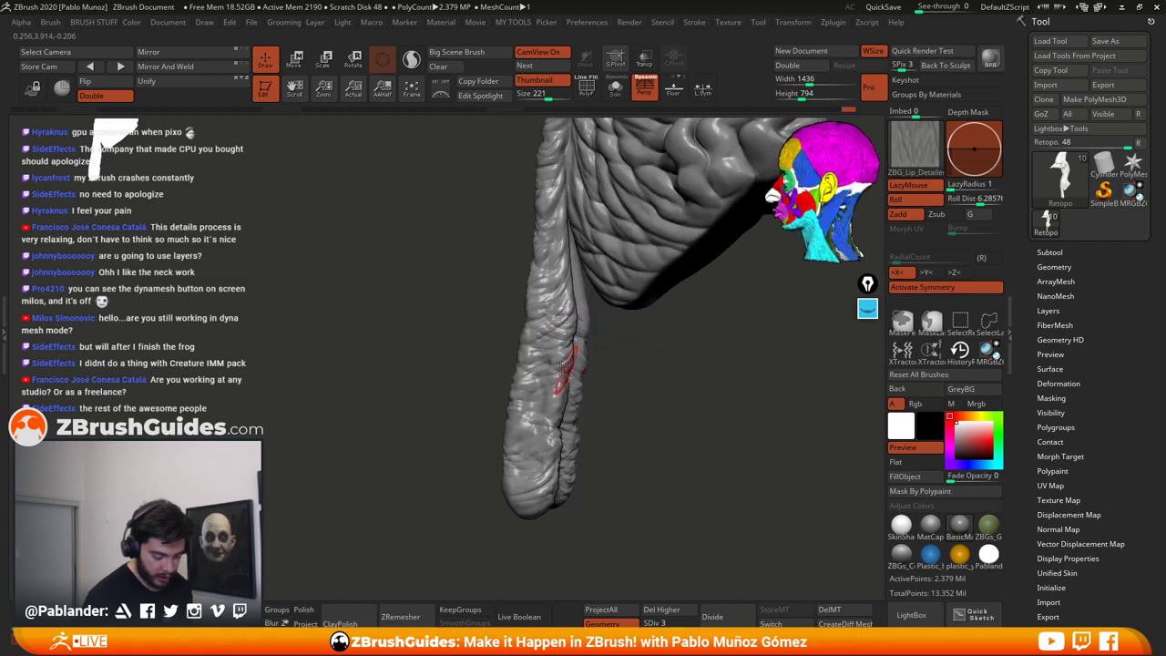
pyautogui.moveTo(522, 374)
pyautogui.mouseDown()
pyautogui.moveTo(559, 397)
pyautogui.moveTo(549, 446)
pyautogui.mouseUp()
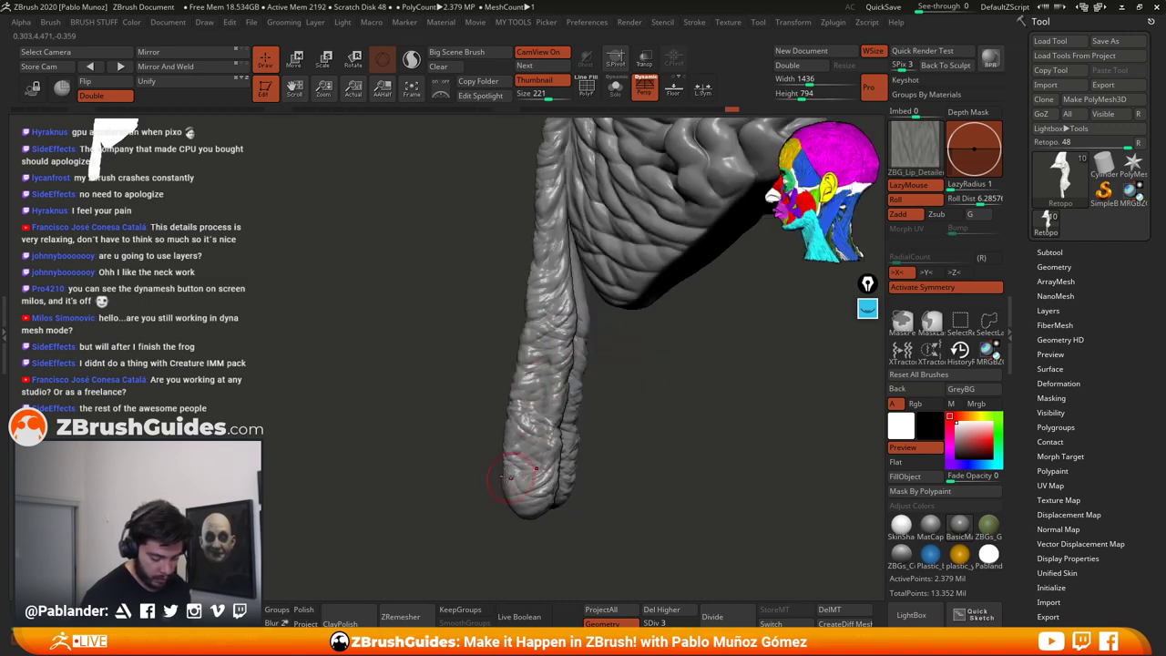
pyautogui.moveTo(513, 485); pyautogui.dragTo(550, 504)
pyautogui.moveTo(590, 474); pyautogui.dragTo(643, 466, button='right')
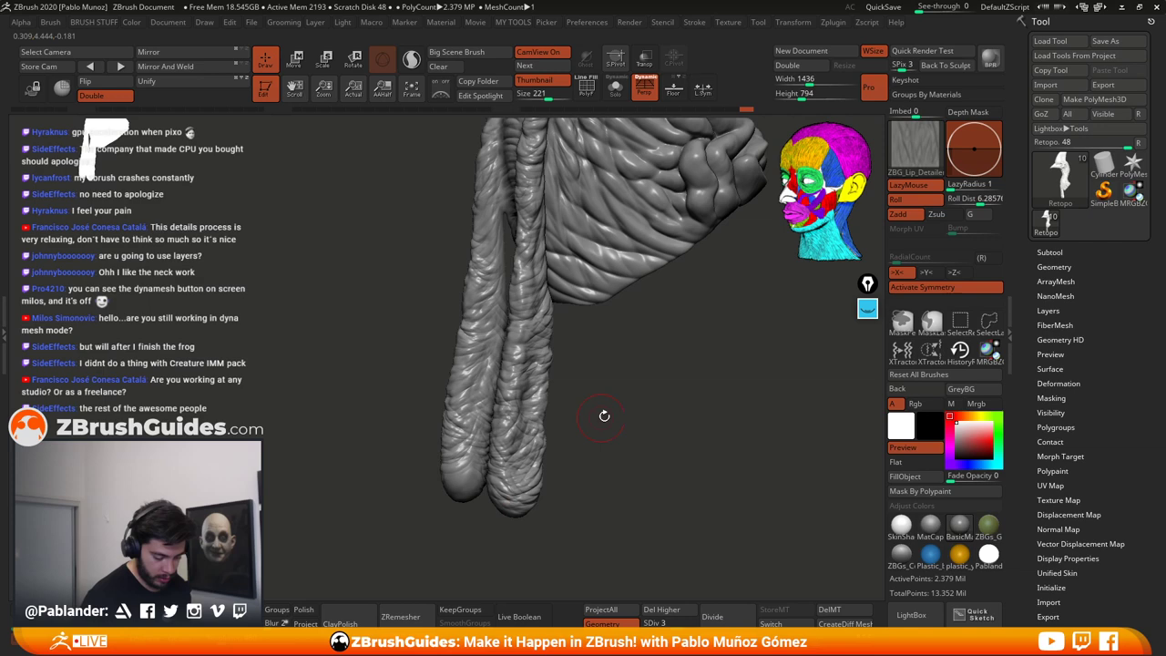
pyautogui.keyDown('shift'); pyautogui.moveTo(604, 410); pyautogui.dragTo(646, 390); pyautogui.keyUp('shift')
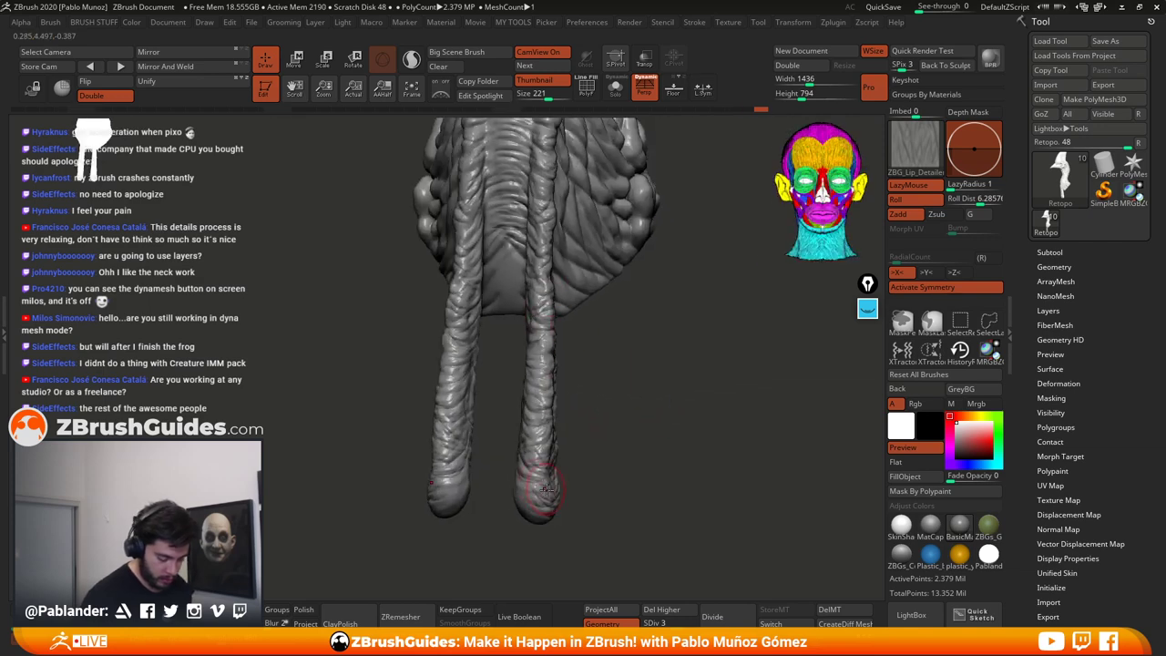
pyautogui.moveTo(542, 510); pyautogui.dragTo(585, 458)
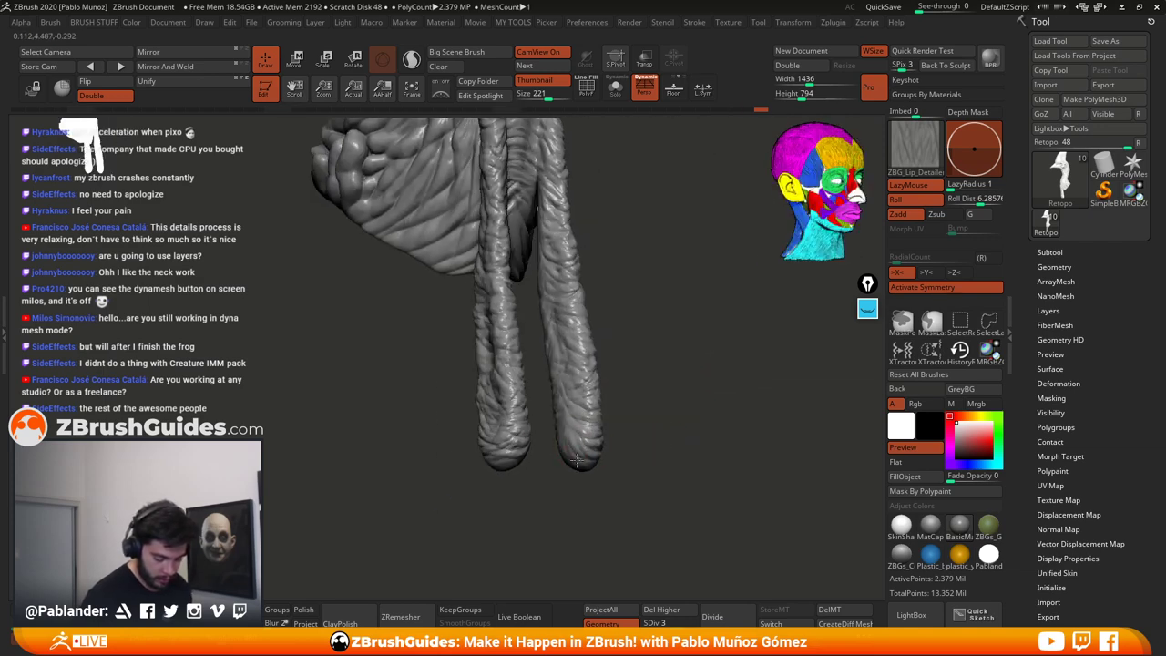
# Step: Switch to the Morph brush and soften the new wrinkles on the front of the hanging strands
pyautogui.keyDown('shift'); pyautogui.moveTo(671, 378); pyautogui.dragTo(671, 383); pyautogui.keyUp('shift')
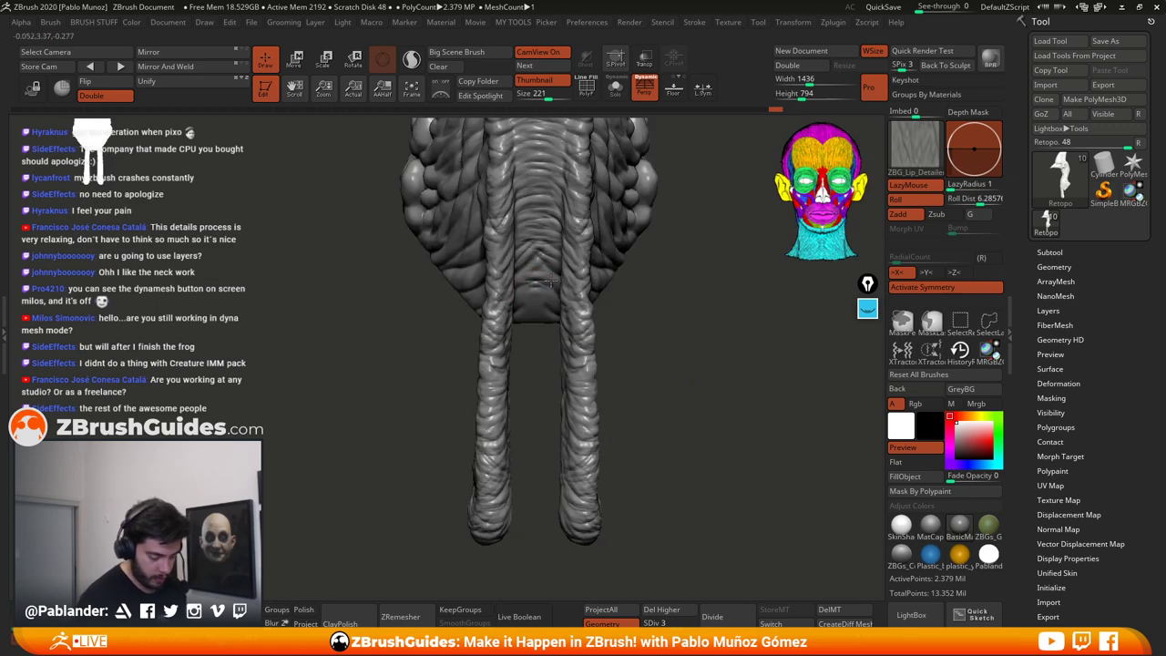
pyautogui.moveTo(647, 302)
pyautogui.mouseDown()
pyautogui.moveTo(619, 313)
pyautogui.moveTo(681, 393)
pyautogui.moveTo(689, 346)
pyautogui.moveTo(693, 361)
pyautogui.moveTo(681, 353)
pyautogui.mouseUp()
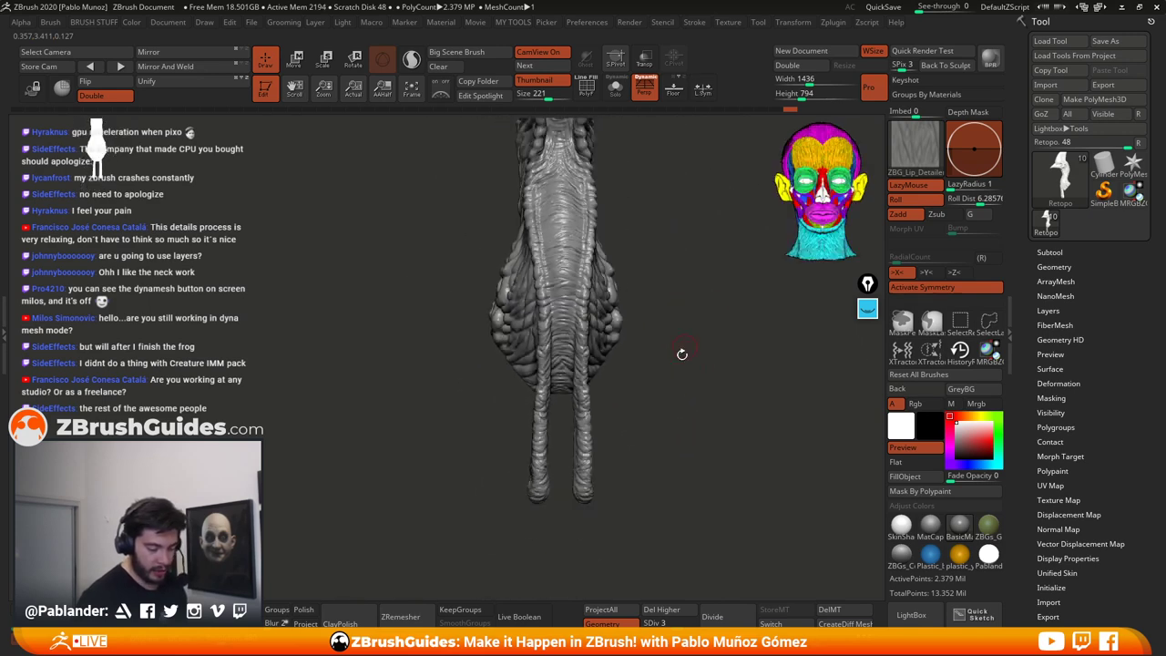
pyautogui.press('b')
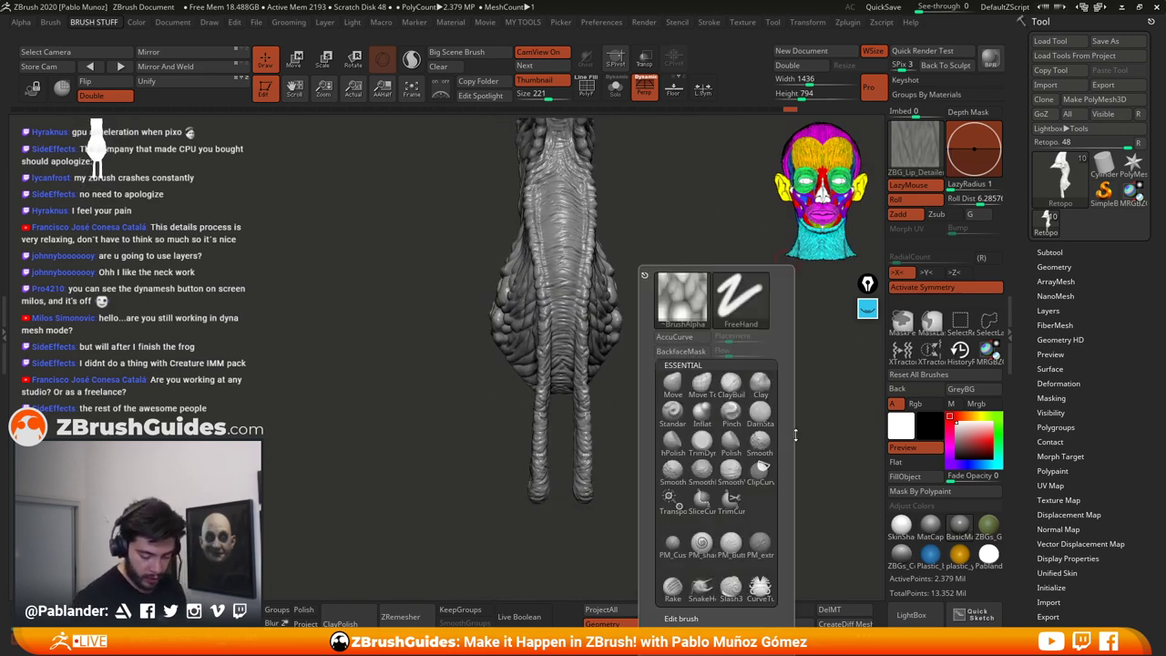
pyautogui.press('b')
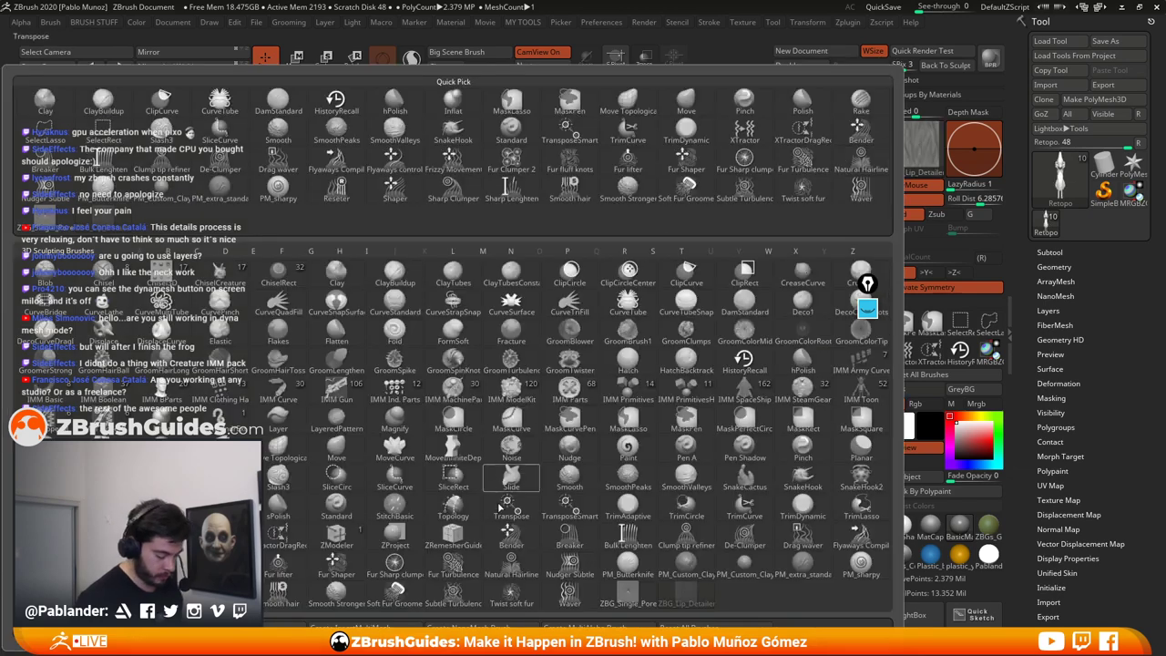
pyautogui.press('m')
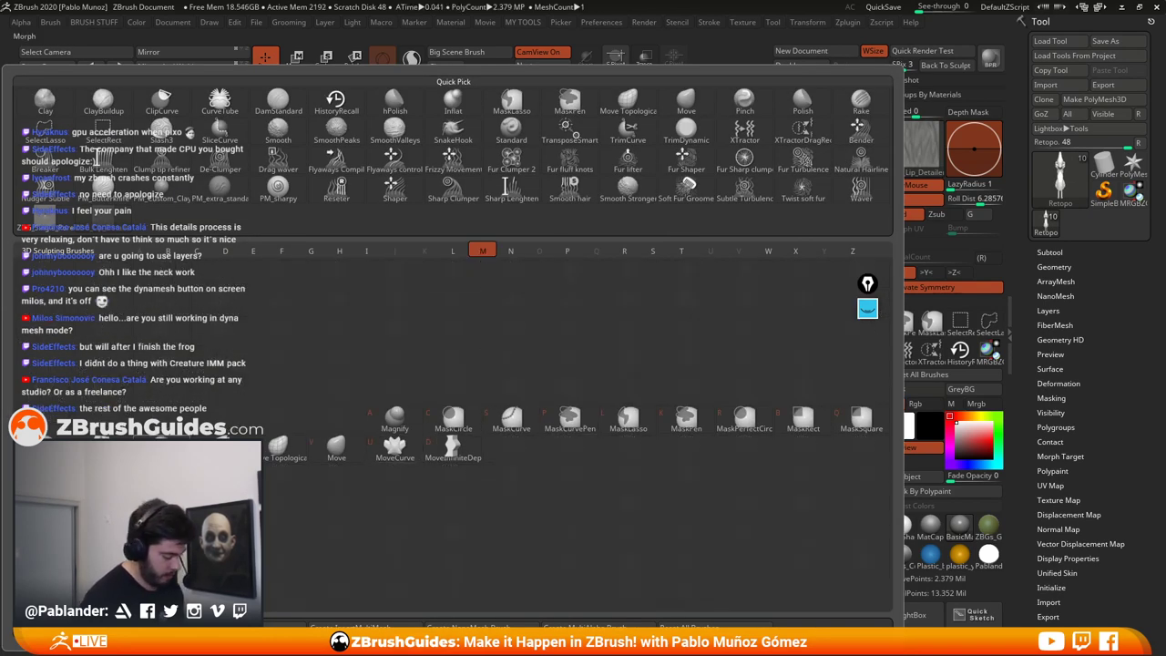
pyautogui.click(162, 446)
pyautogui.moveTo(643, 329); pyautogui.dragTo(671, 374)
pyautogui.press('space')
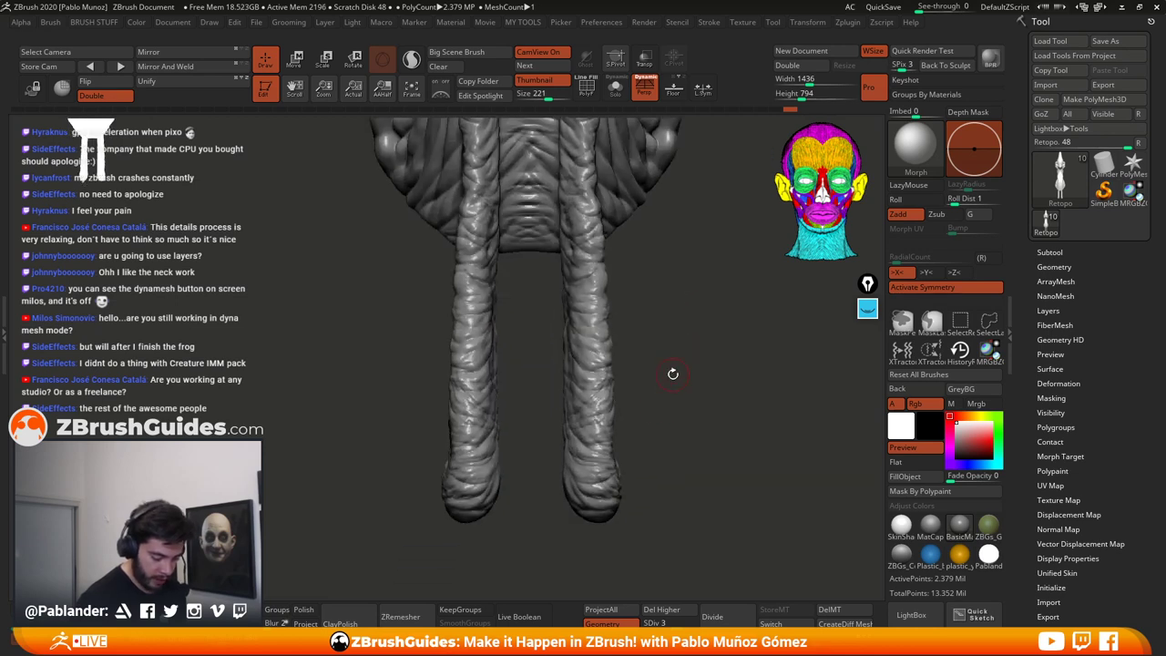
pyautogui.moveTo(596, 382); pyautogui.dragTo(594, 438)
pyautogui.moveTo(694, 437)
pyautogui.mouseDown()
pyautogui.moveTo(642, 441)
pyautogui.moveTo(601, 487)
pyautogui.moveTo(648, 463)
pyautogui.mouseUp()
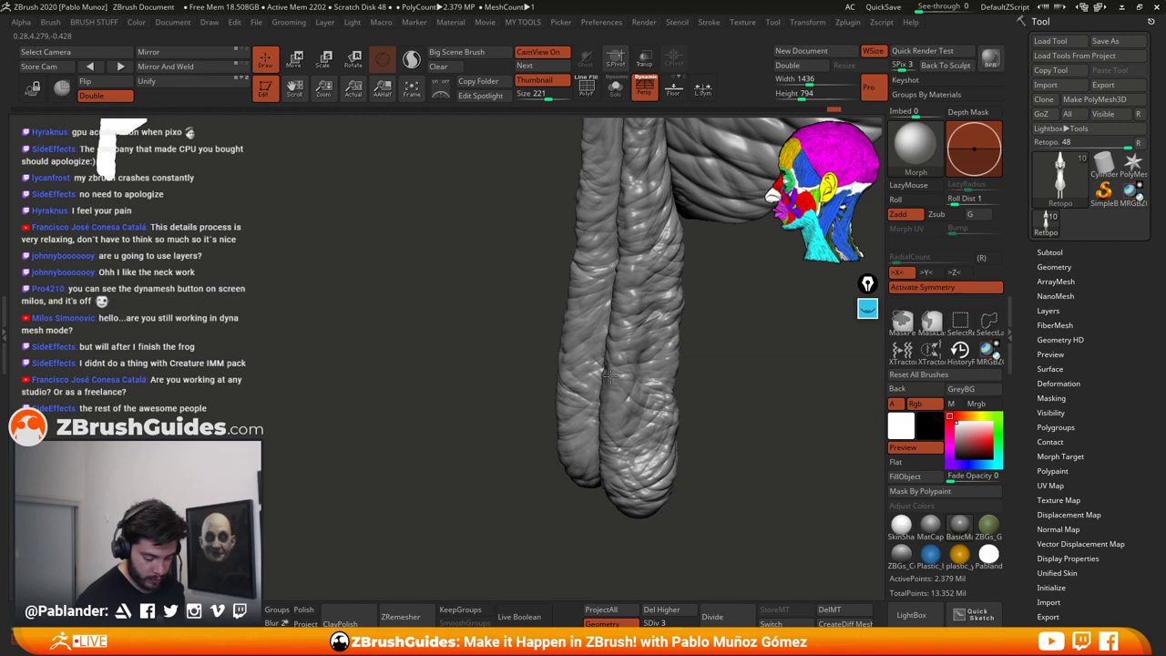
# Step: Tone down the wrinkles along the length and lower ends of the strands with the Morph brush
pyautogui.moveTo(703, 305)
pyautogui.mouseDown()
pyautogui.moveTo(584, 307)
pyautogui.moveTo(624, 286)
pyautogui.moveTo(620, 235)
pyautogui.moveTo(606, 227)
pyautogui.moveTo(590, 255)
pyautogui.moveTo(610, 267)
pyautogui.mouseUp()
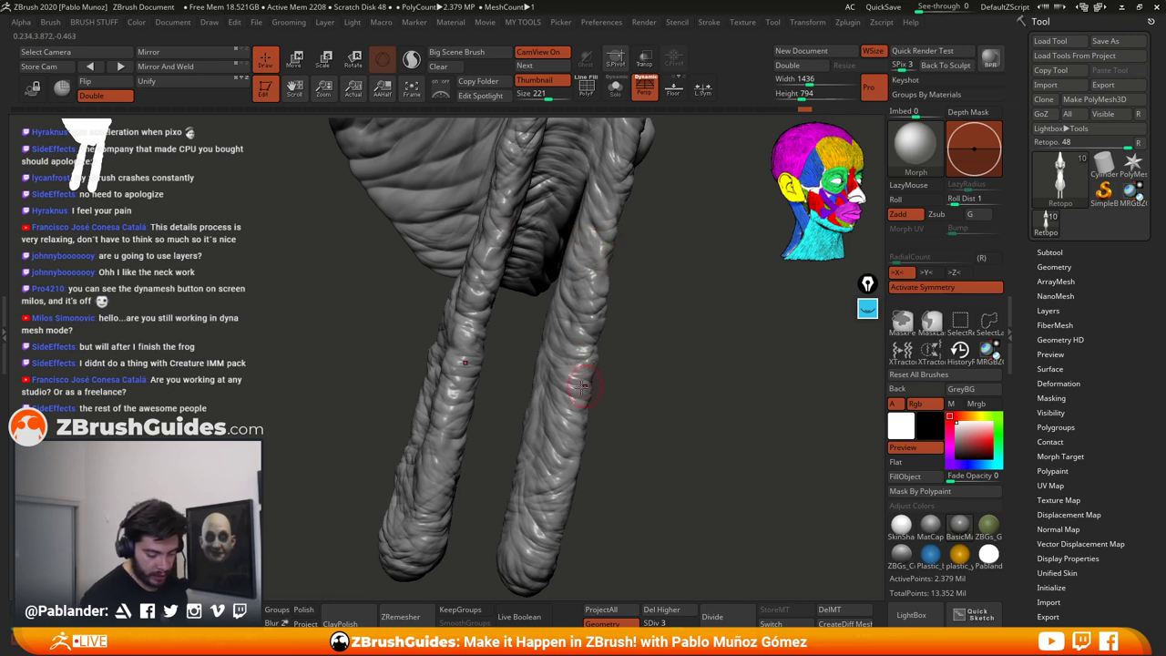
pyautogui.moveTo(609, 409)
pyautogui.mouseDown()
pyautogui.moveTo(581, 414)
pyautogui.moveTo(559, 443)
pyautogui.moveTo(623, 460)
pyautogui.moveTo(617, 469)
pyautogui.moveTo(681, 404)
pyautogui.mouseUp()
pyautogui.moveTo(603, 487); pyautogui.dragTo(594, 510)
pyautogui.moveTo(644, 480)
pyautogui.mouseDown()
pyautogui.moveTo(658, 436)
pyautogui.moveTo(599, 404)
pyautogui.mouseUp()
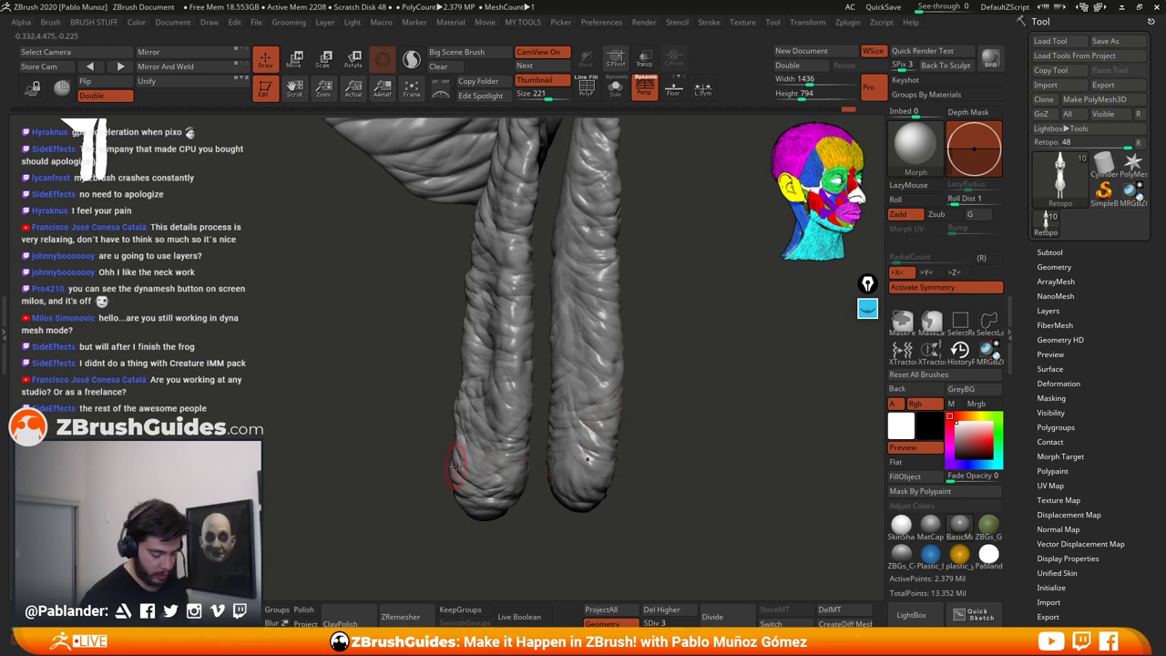
# Step: Partly restore the smoother surface on the outer side of the strands, from below the body to the tips
pyautogui.moveTo(441, 430); pyautogui.dragTo(489, 410)
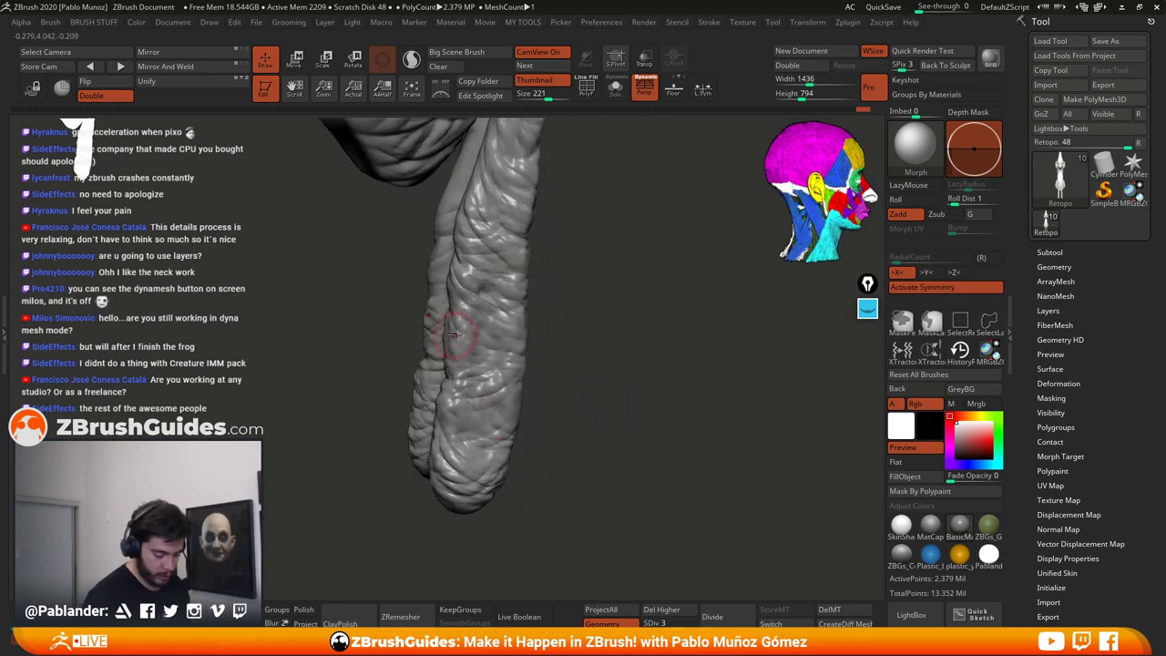
pyautogui.moveTo(454, 336)
pyautogui.mouseDown()
pyautogui.moveTo(473, 316)
pyautogui.moveTo(472, 274)
pyautogui.mouseUp()
pyautogui.keyDown('alt'); pyautogui.moveTo(583, 289); pyautogui.dragTo(601, 332); pyautogui.keyUp('alt')
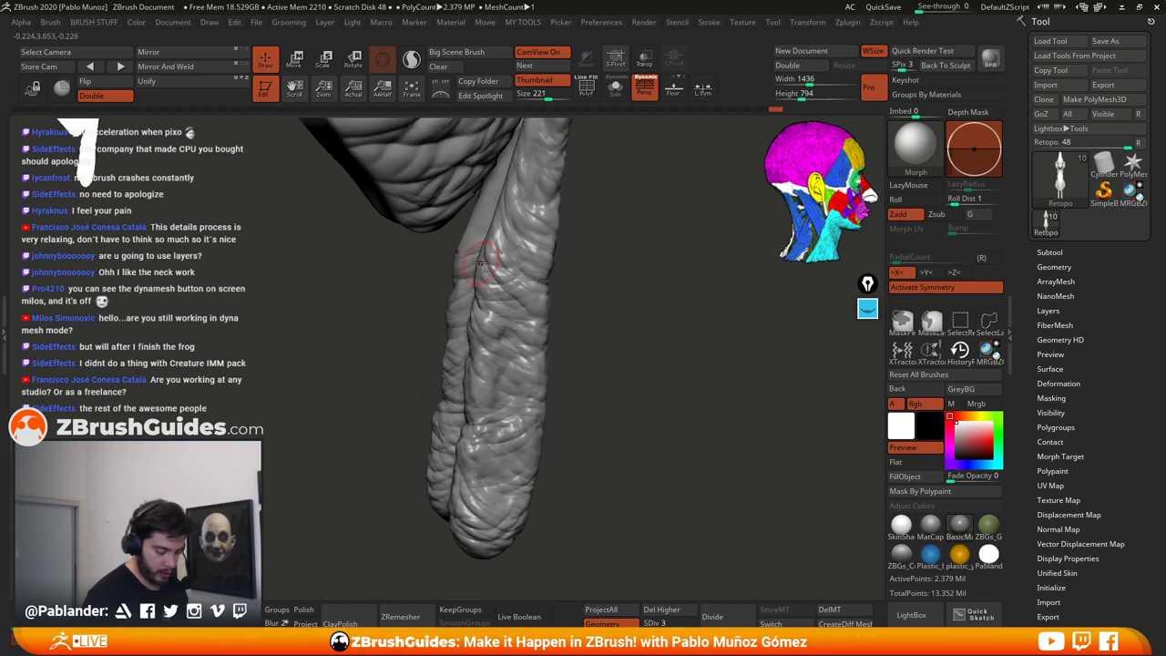
pyautogui.moveTo(497, 253); pyautogui.dragTo(484, 271)
pyautogui.keyDown('alt'); pyautogui.moveTo(584, 263); pyautogui.dragTo(594, 293); pyautogui.keyUp('alt')
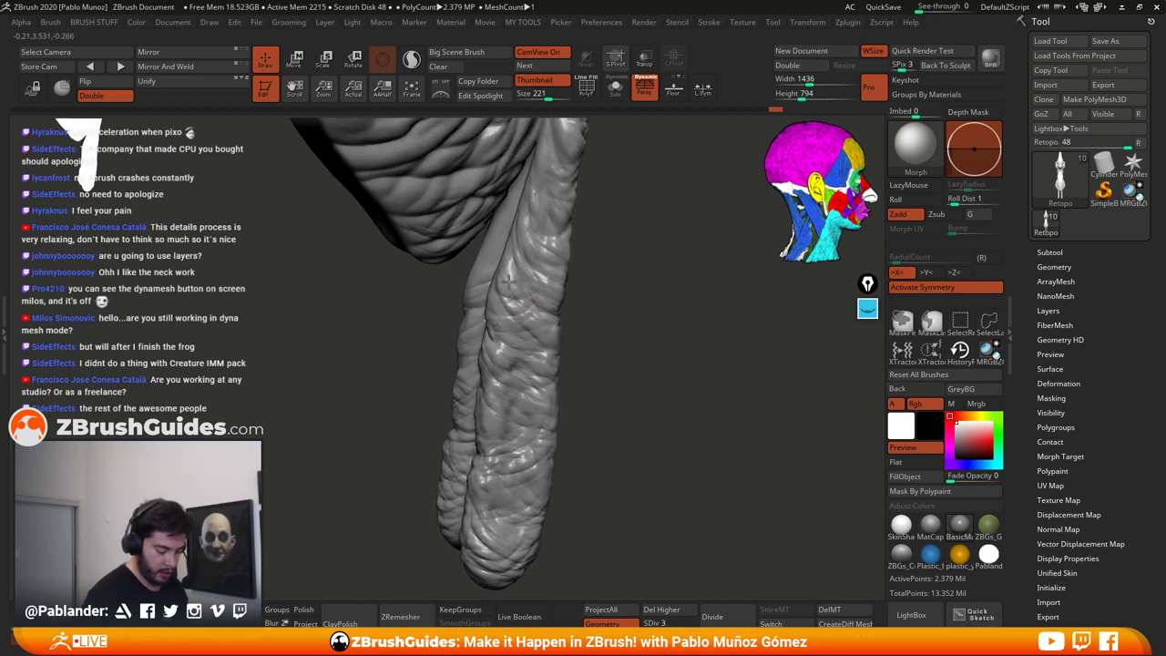
pyautogui.moveTo(520, 313)
pyautogui.mouseDown()
pyautogui.moveTo(541, 324)
pyautogui.moveTo(541, 375)
pyautogui.moveTo(509, 447)
pyautogui.moveTo(537, 443)
pyautogui.mouseUp()
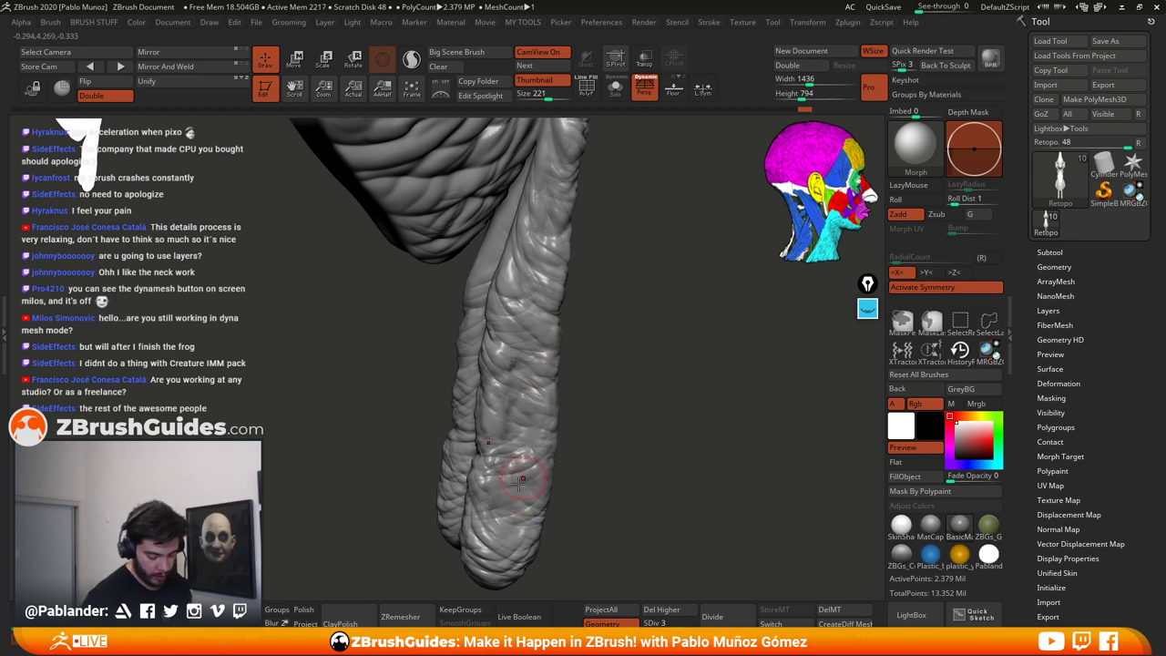
pyautogui.moveTo(479, 517); pyautogui.dragTo(518, 535)
# Step: Soften the wrinkles on the upper strands, where they run over the body, with the Morph brush
pyautogui.moveTo(627, 318)
pyautogui.keyDown('alt'); pyautogui.mouseDown()
pyautogui.moveTo(601, 406)
pyautogui.moveTo(587, 351)
pyautogui.mouseUp(); pyautogui.keyUp('alt')
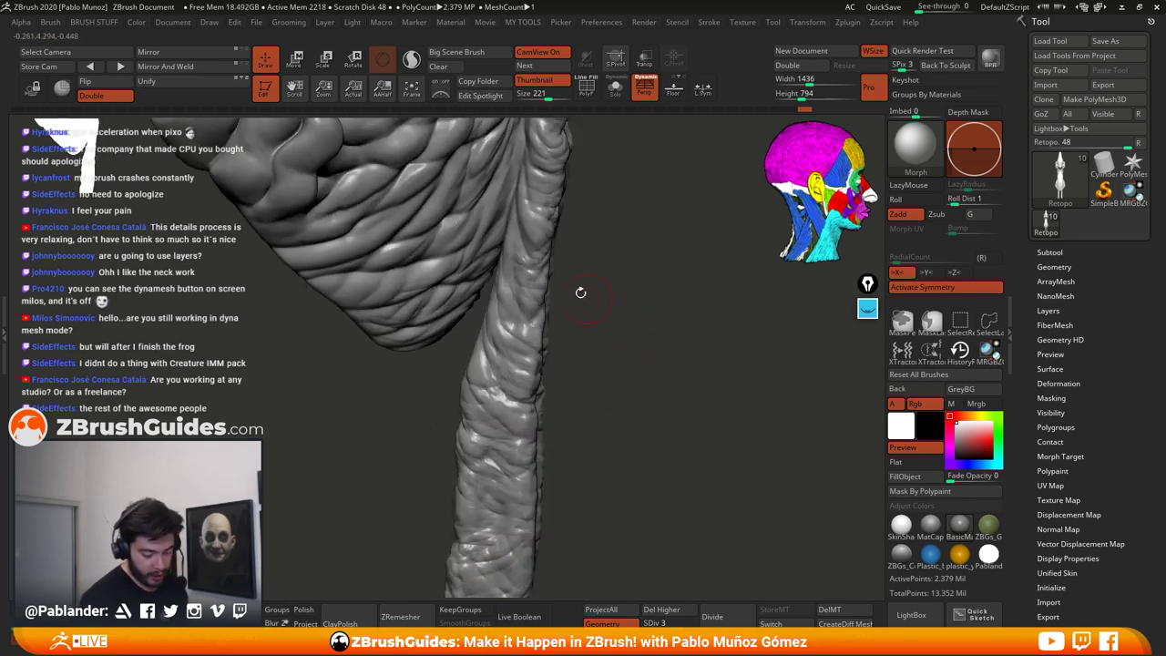
pyautogui.moveTo(541, 251); pyautogui.dragTo(528, 281)
pyautogui.moveTo(621, 297); pyautogui.dragTo(570, 297)
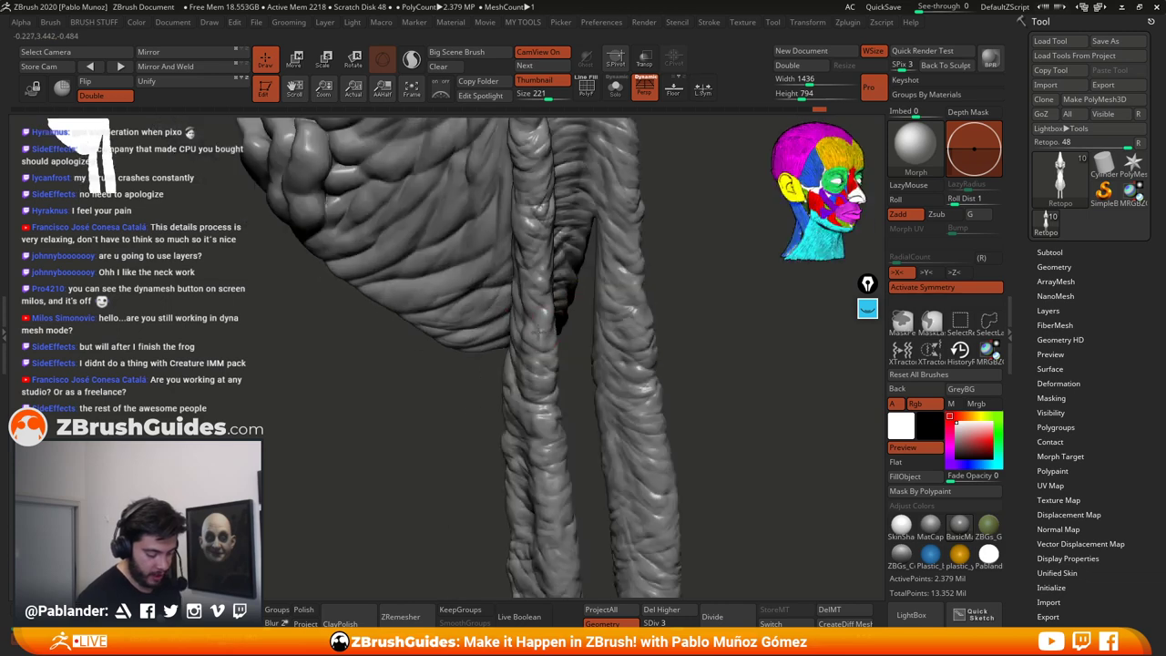
pyautogui.moveTo(660, 296)
pyautogui.keyDown('alt'); pyautogui.mouseDown()
pyautogui.moveTo(677, 274)
pyautogui.moveTo(622, 251)
pyautogui.mouseUp(); pyautogui.keyUp('alt')
pyautogui.moveTo(655, 196)
pyautogui.mouseDown()
pyautogui.moveTo(628, 298)
pyautogui.moveTo(634, 323)
pyautogui.mouseUp()
pyautogui.moveTo(507, 306); pyautogui.dragTo(526, 308)
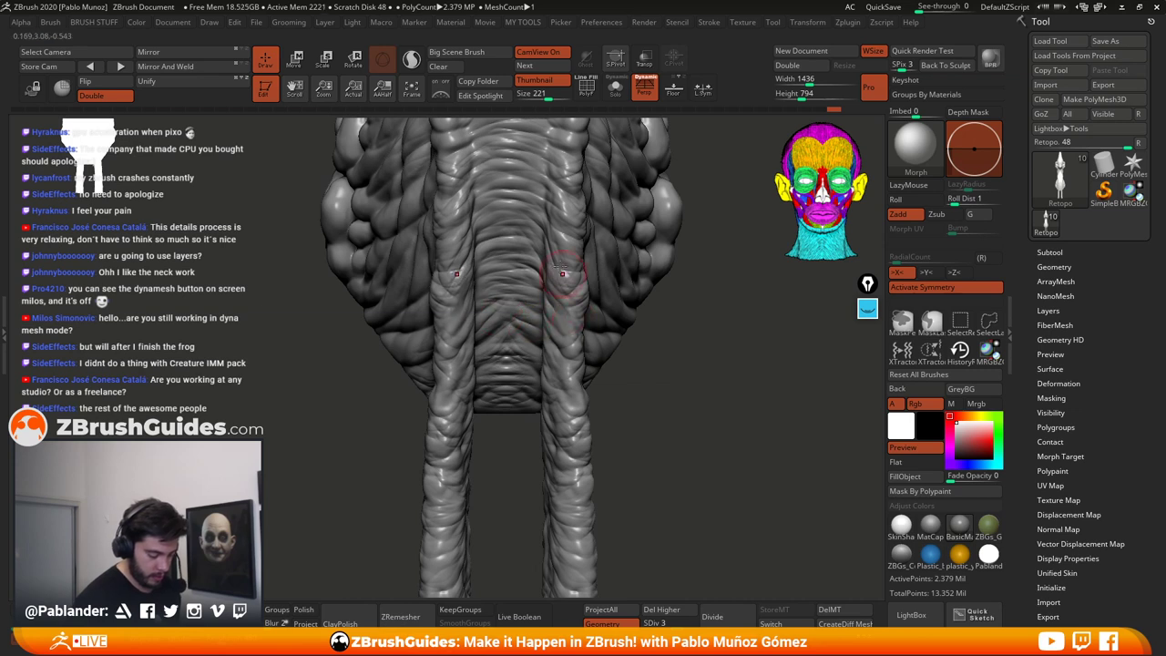
pyautogui.moveTo(559, 272); pyautogui.dragTo(553, 257)
# Step: Touch up the outer sides of the lower strands with the Morph brush and check them from several angles
pyautogui.moveTo(646, 395)
pyautogui.keyDown('alt'); pyautogui.mouseDown()
pyautogui.moveTo(627, 406)
pyautogui.moveTo(563, 395)
pyautogui.mouseUp(); pyautogui.keyUp('alt')
pyautogui.keyDown('alt'); pyautogui.moveTo(662, 414); pyautogui.dragTo(603, 376); pyautogui.keyUp('alt')
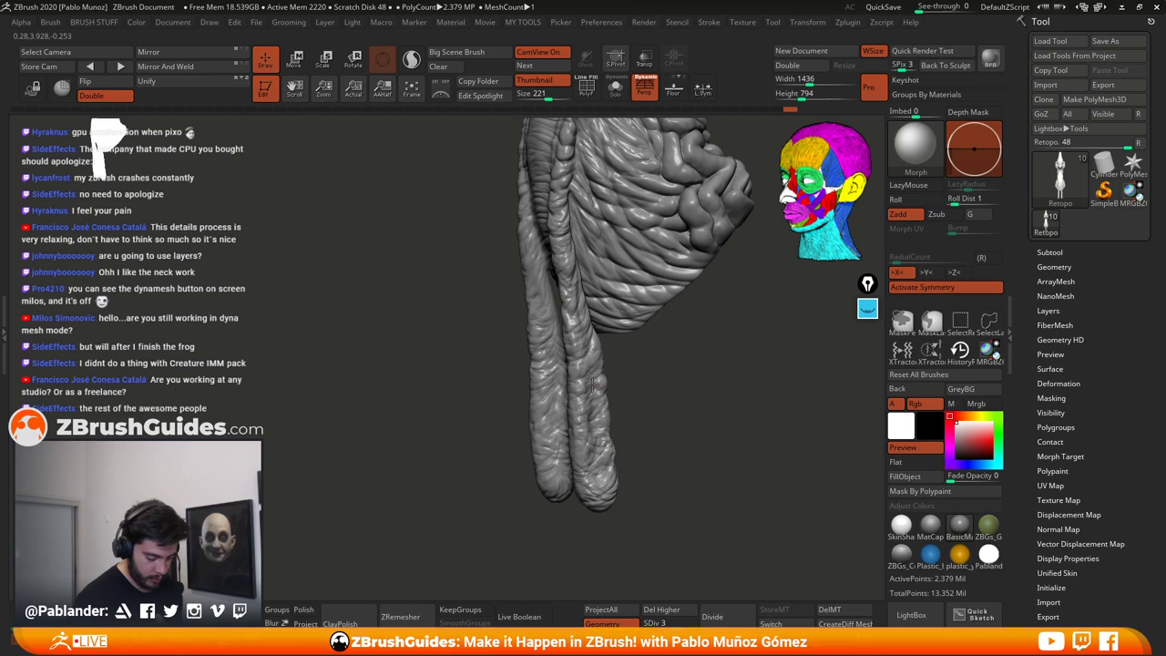
pyautogui.moveTo(647, 437); pyautogui.dragTo(578, 437)
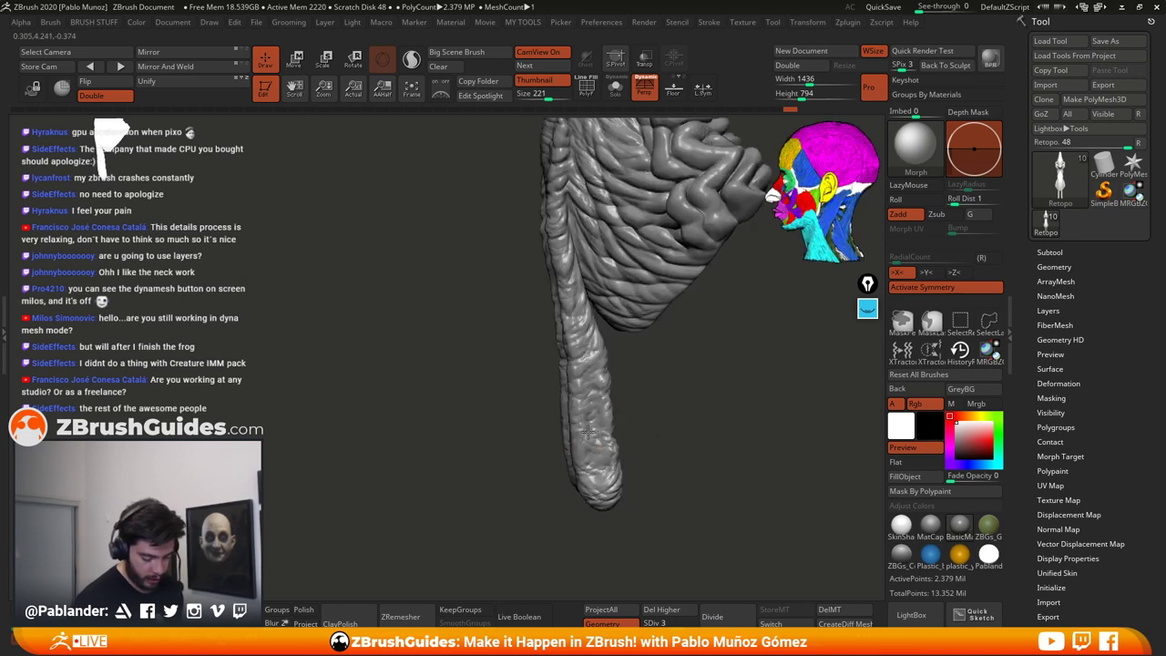
pyautogui.moveTo(666, 416); pyautogui.dragTo(740, 412)
pyautogui.keyDown('alt'); pyautogui.moveTo(667, 375); pyautogui.dragTo(665, 450); pyautogui.keyUp('alt')
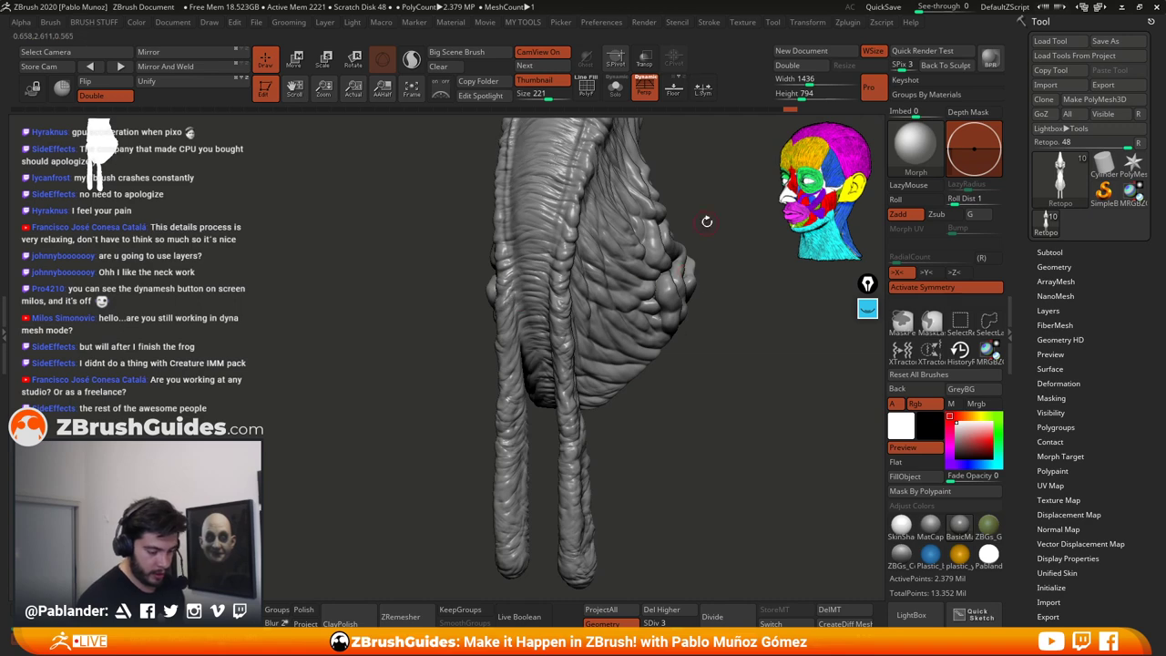
# Step: Swell the skin folds across the middle of the neck's front with the Inflat brush
pyautogui.moveTo(705, 221)
pyautogui.mouseDown()
pyautogui.moveTo(703, 281)
pyautogui.moveTo(686, 248)
pyautogui.moveTo(674, 309)
pyautogui.moveTo(692, 323)
pyautogui.moveTo(688, 342)
pyautogui.mouseUp()
pyautogui.press('b')
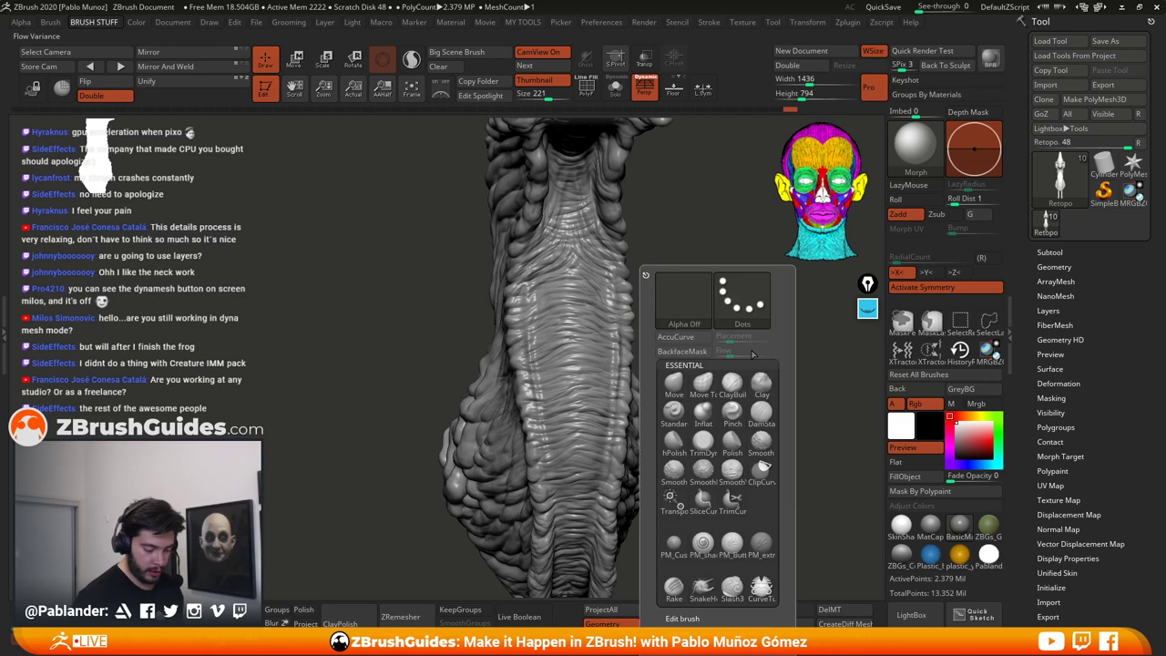
pyautogui.press('i')
pyautogui.press('n')
pyautogui.moveTo(711, 340)
pyautogui.mouseDown()
pyautogui.moveTo(683, 298)
pyautogui.moveTo(708, 318)
pyautogui.moveTo(673, 319)
pyautogui.mouseUp()
pyautogui.press('space')
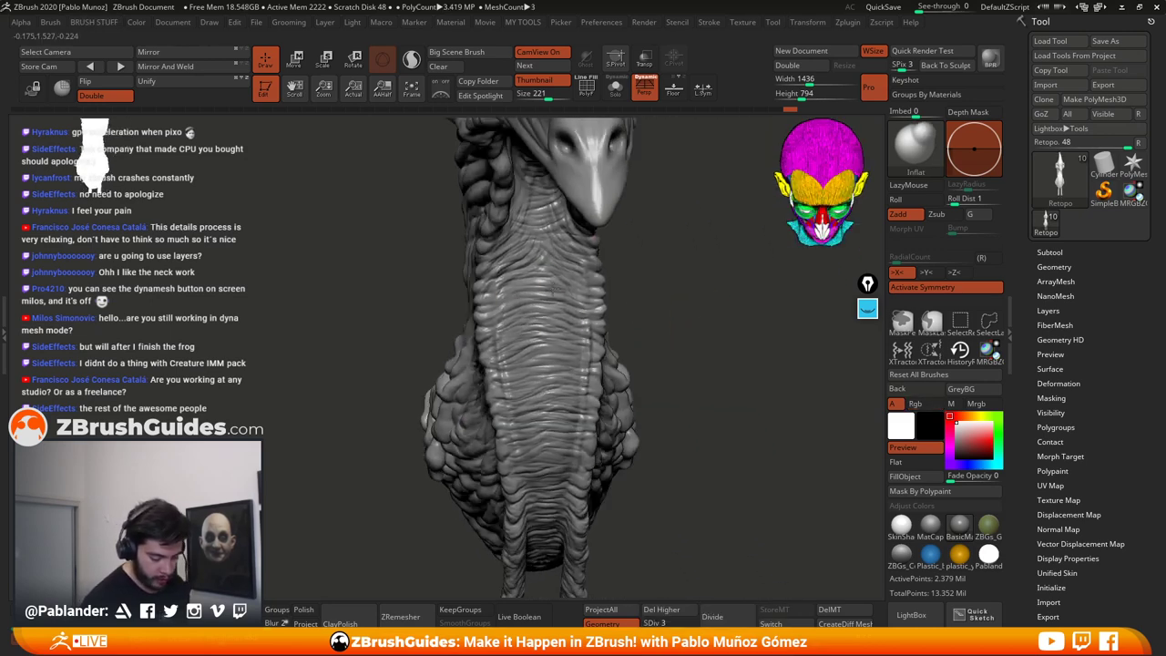
pyautogui.moveTo(530, 311)
pyautogui.mouseDown()
pyautogui.moveTo(585, 318)
pyautogui.moveTo(584, 355)
pyautogui.mouseUp()
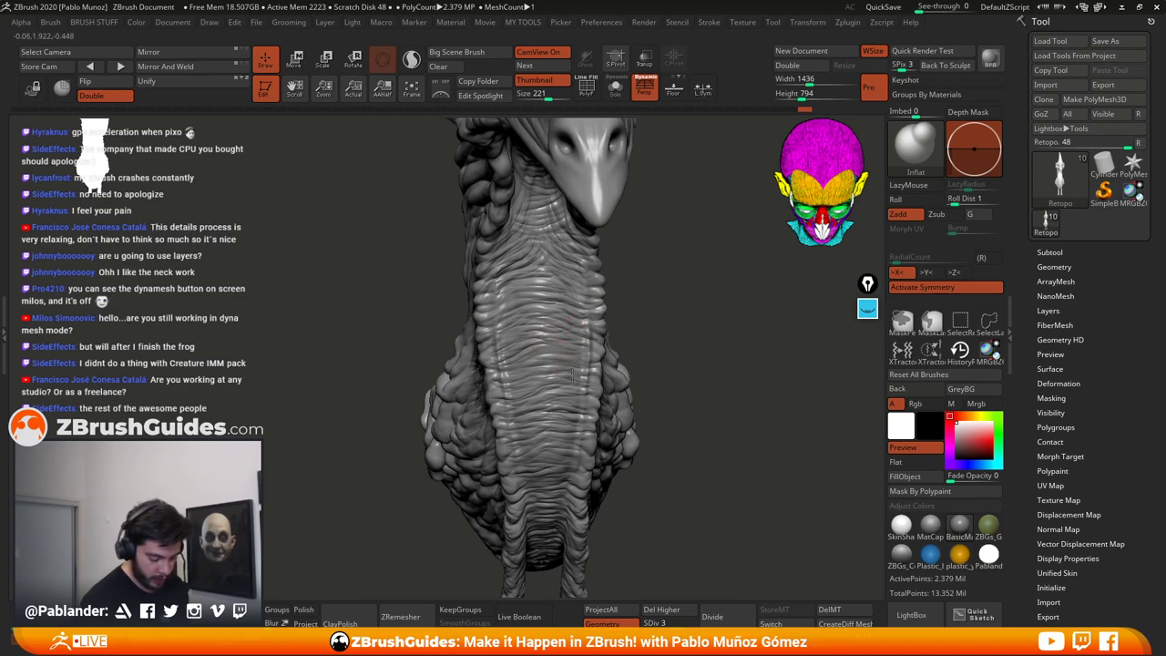
pyautogui.moveTo(664, 432); pyautogui.dragTo(587, 369)
pyautogui.moveTo(670, 355); pyautogui.dragTo(543, 309)
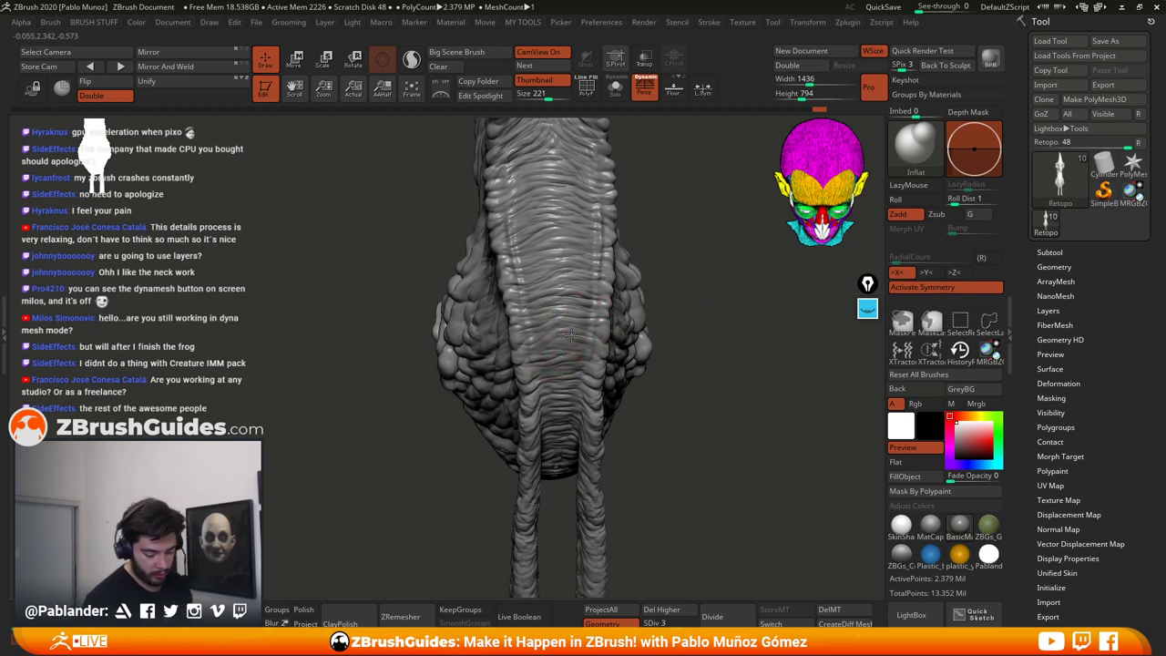
# Step: Inflate the folds on the lower front of the neck, where the two hanging strands begin
pyautogui.moveTo(695, 366); pyautogui.dragTo(547, 358)
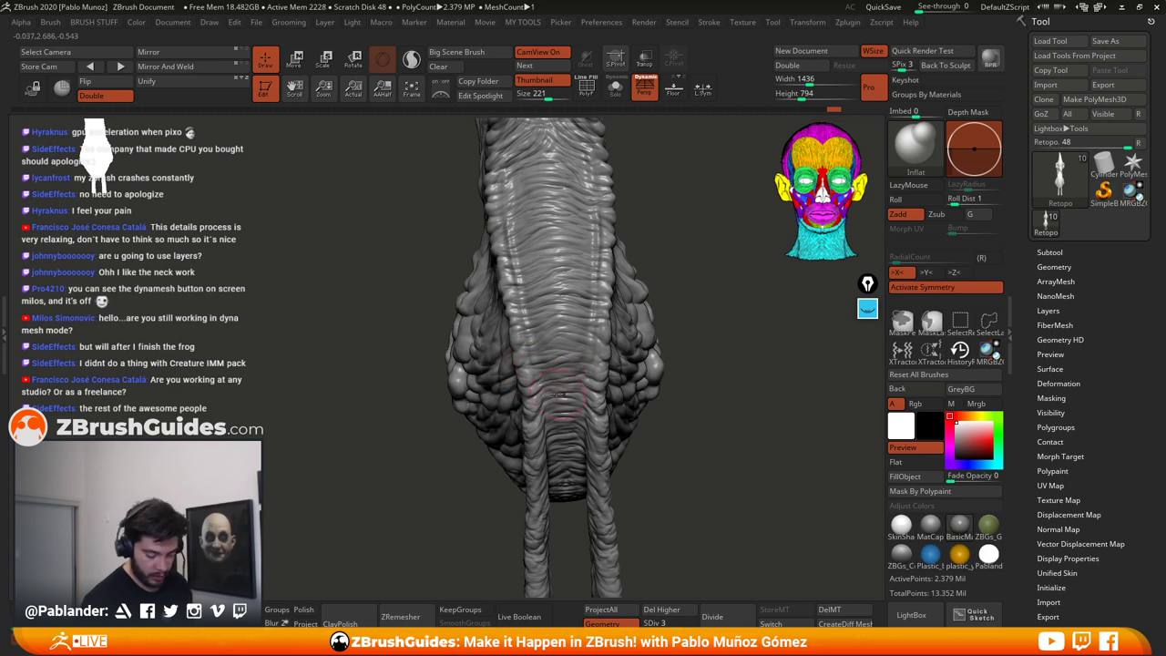
pyautogui.moveTo(575, 409); pyautogui.dragTo(583, 407)
pyautogui.moveTo(677, 466); pyautogui.dragTo(662, 413)
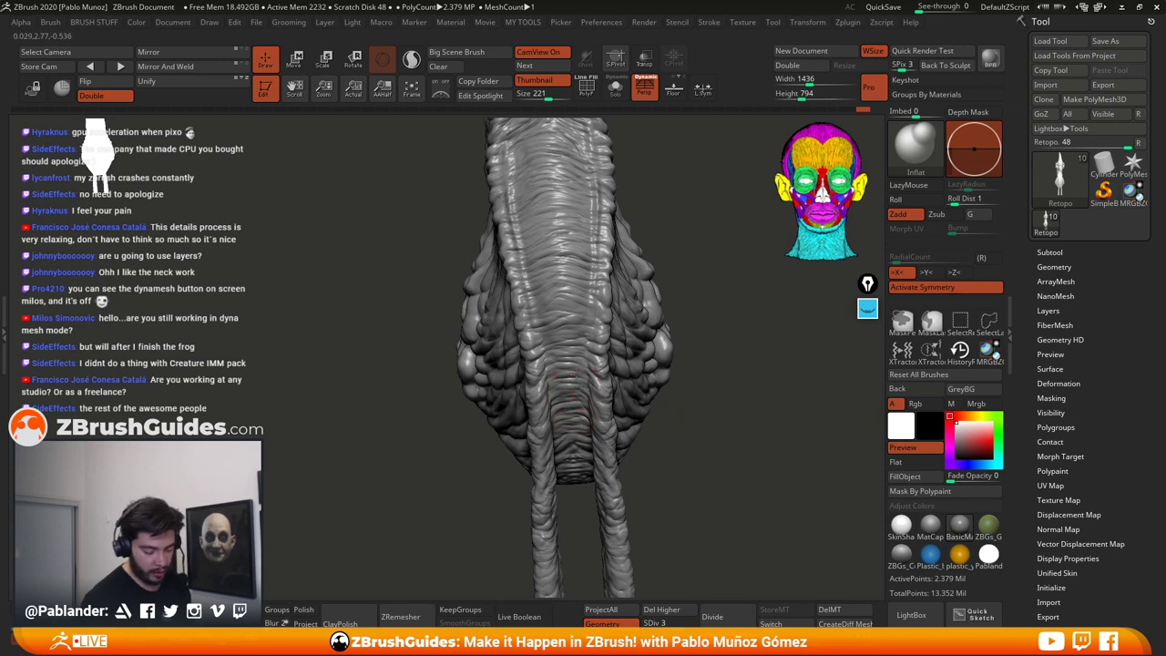
pyautogui.moveTo(566, 345); pyautogui.dragTo(581, 311, button='right')
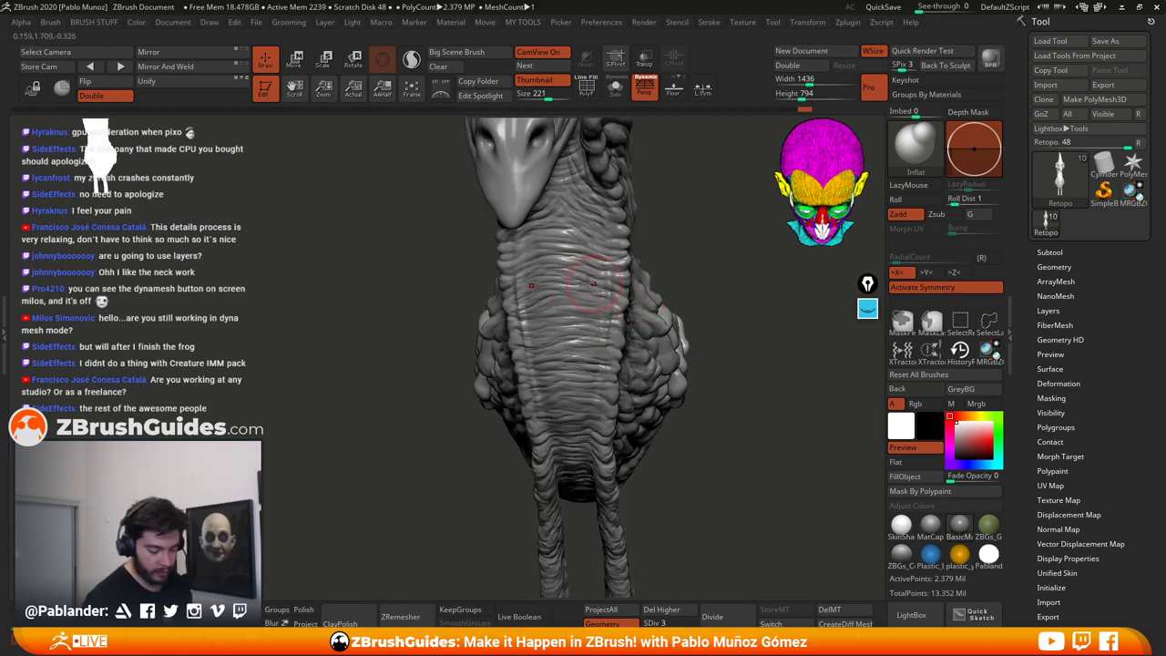
# Step: Build up the wrinkles on the upper front of the neck, below the beak, with the Inflat brush
pyautogui.moveTo(625, 248); pyautogui.dragTo(625, 245, button='right')
pyautogui.moveTo(557, 228); pyautogui.dragTo(526, 307, button='right')
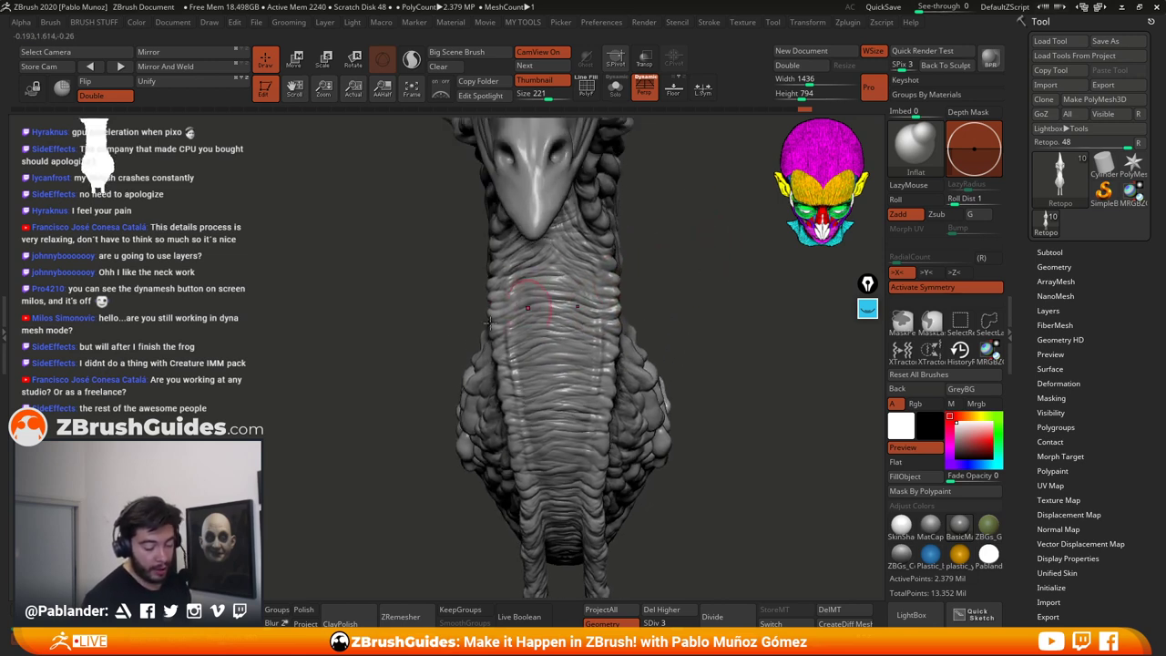
pyautogui.moveTo(687, 269); pyautogui.dragTo(597, 272, button='right')
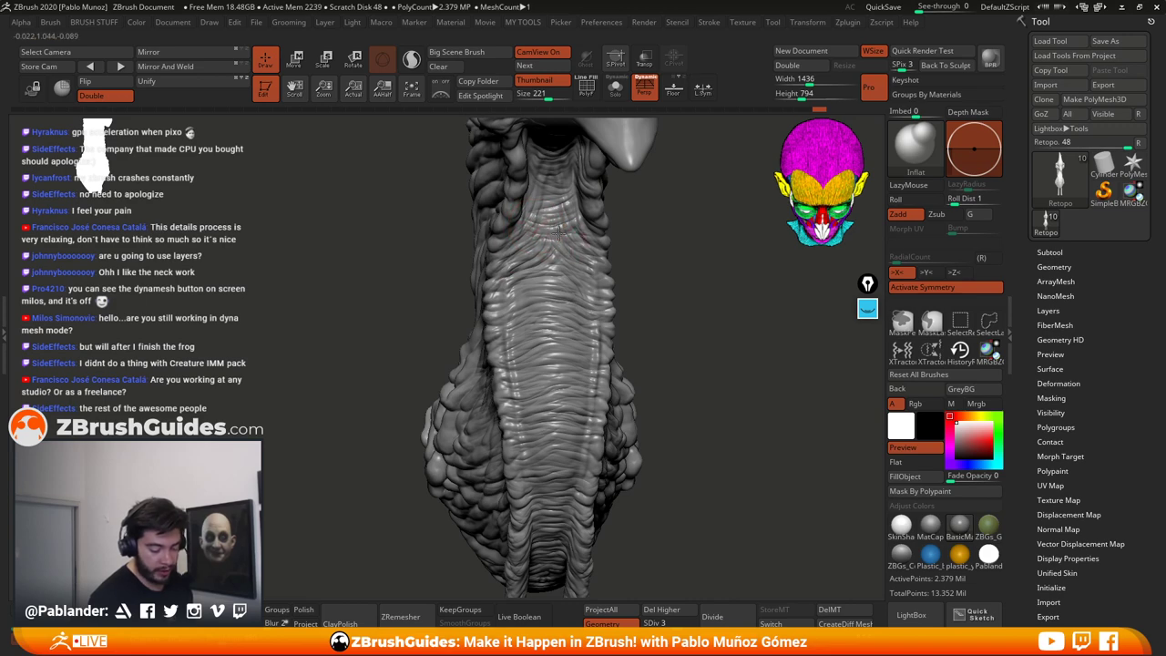
pyautogui.moveTo(557, 238)
pyautogui.mouseDown(button='right')
pyautogui.moveTo(575, 315)
pyautogui.moveTo(552, 278)
pyautogui.mouseUp(button='right')
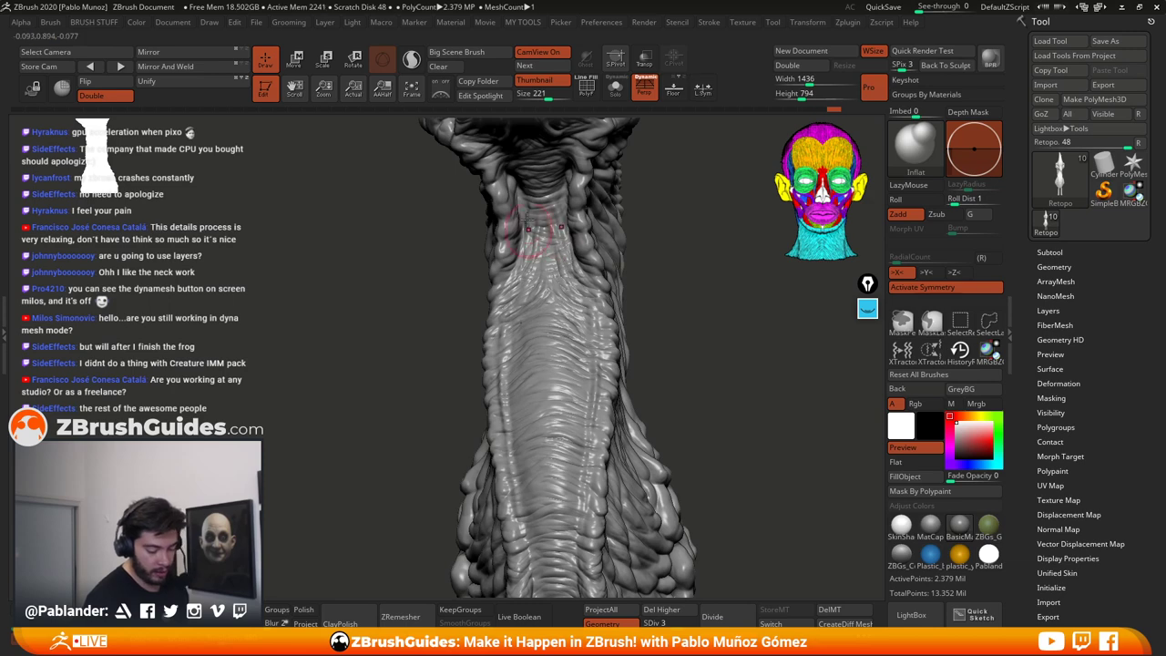
# Step: Inflate the throat wrinkles under the head, between the two side ridges and up to the jaw
pyautogui.moveTo(675, 205); pyautogui.dragTo(649, 221, button='right')
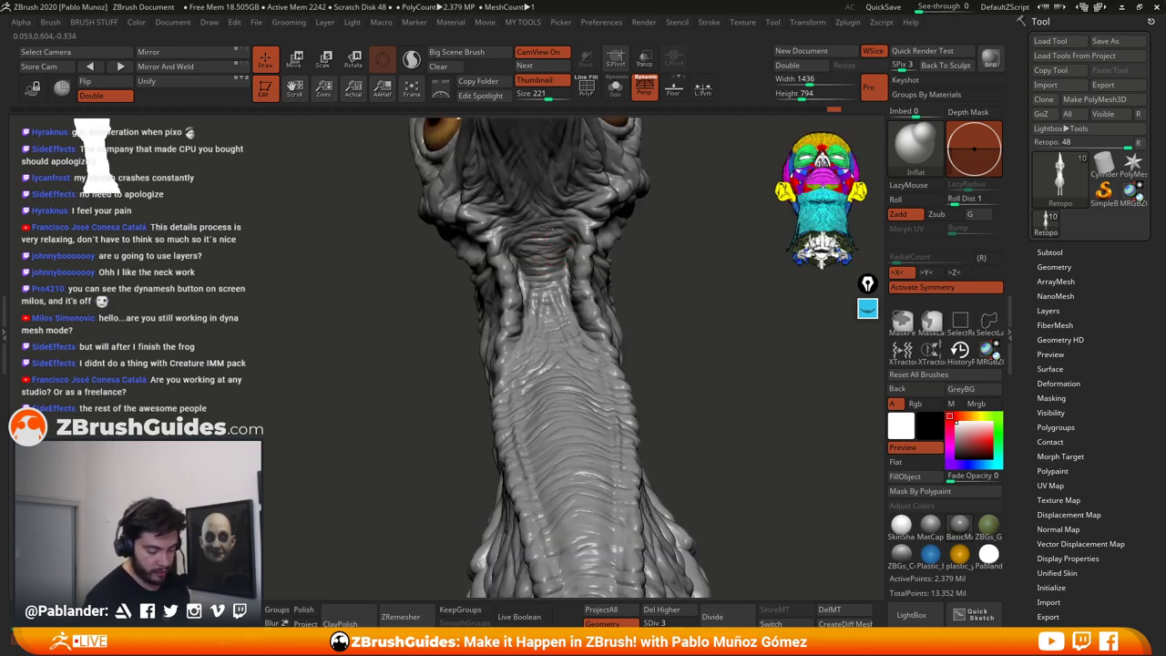
pyautogui.moveTo(546, 231)
pyautogui.mouseDown(button='right')
pyautogui.moveTo(637, 242)
pyautogui.moveTo(544, 242)
pyautogui.mouseUp(button='right')
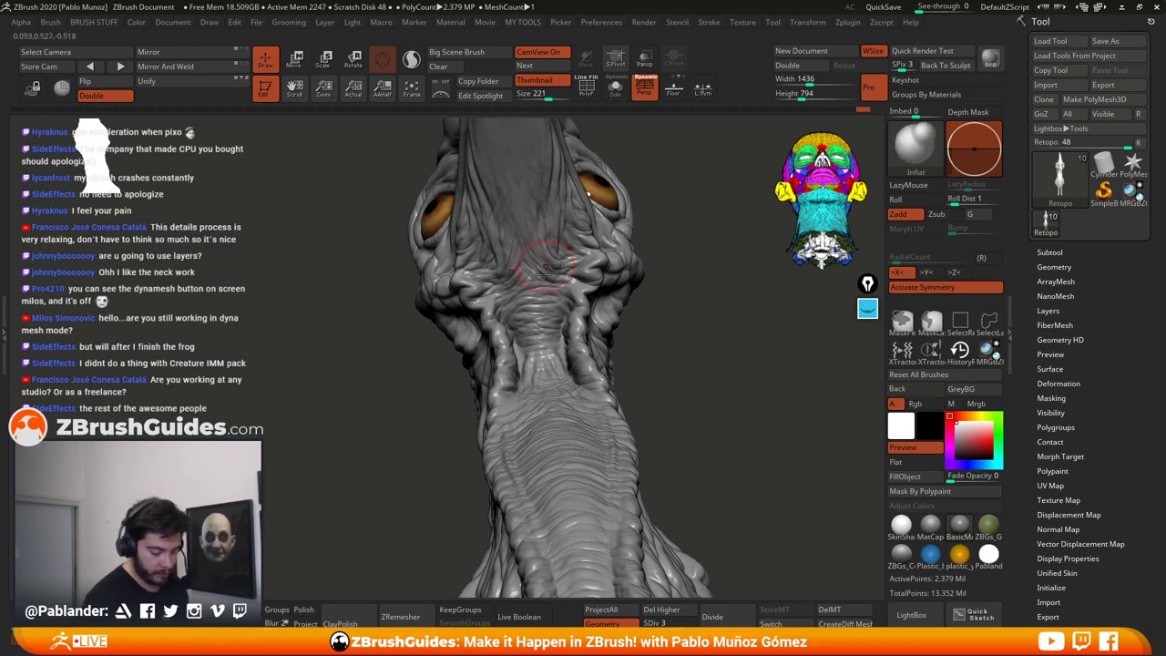
pyautogui.moveTo(552, 283); pyautogui.dragTo(528, 303, button='right')
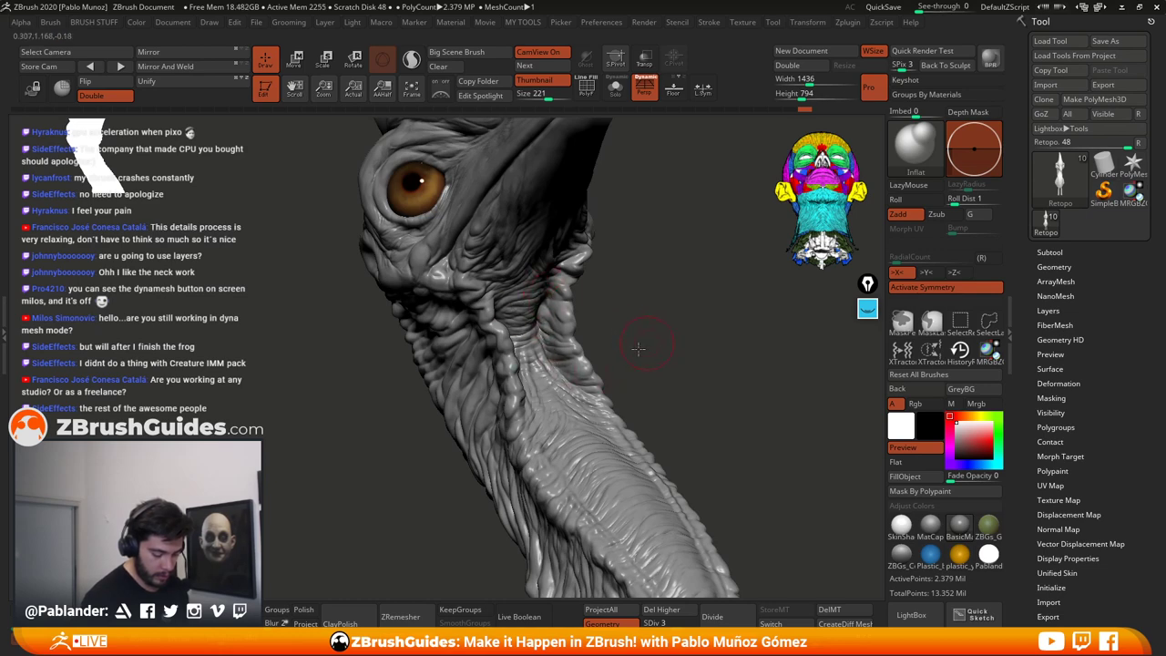
# Step: Plump the folds along the edges of the neck's front panel, from the throat down toward the strands
pyautogui.moveTo(568, 382); pyautogui.dragTo(574, 333, button='right')
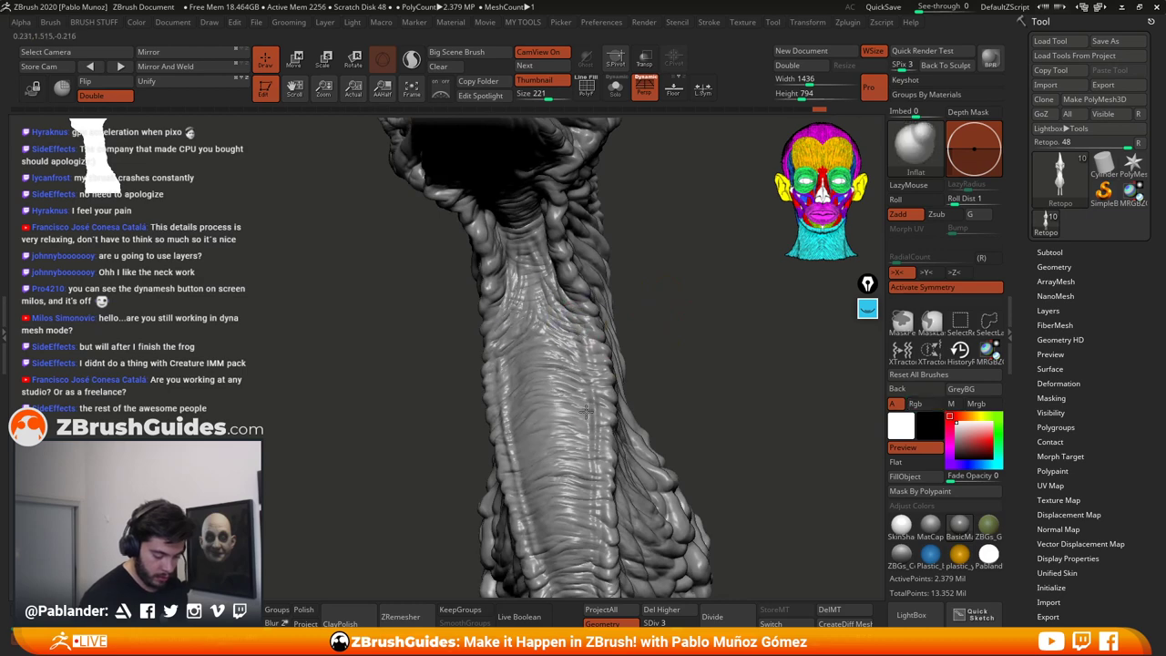
pyautogui.moveTo(585, 412); pyautogui.dragTo(587, 360, button='right')
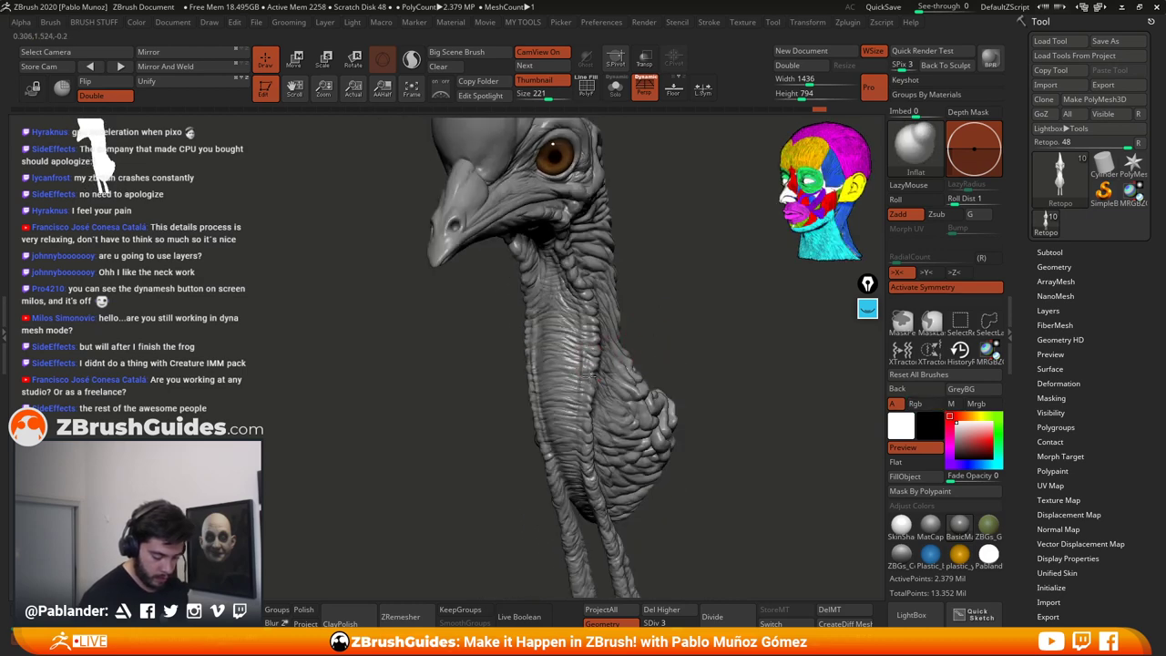
pyautogui.moveTo(587, 431); pyautogui.dragTo(581, 415, button='right')
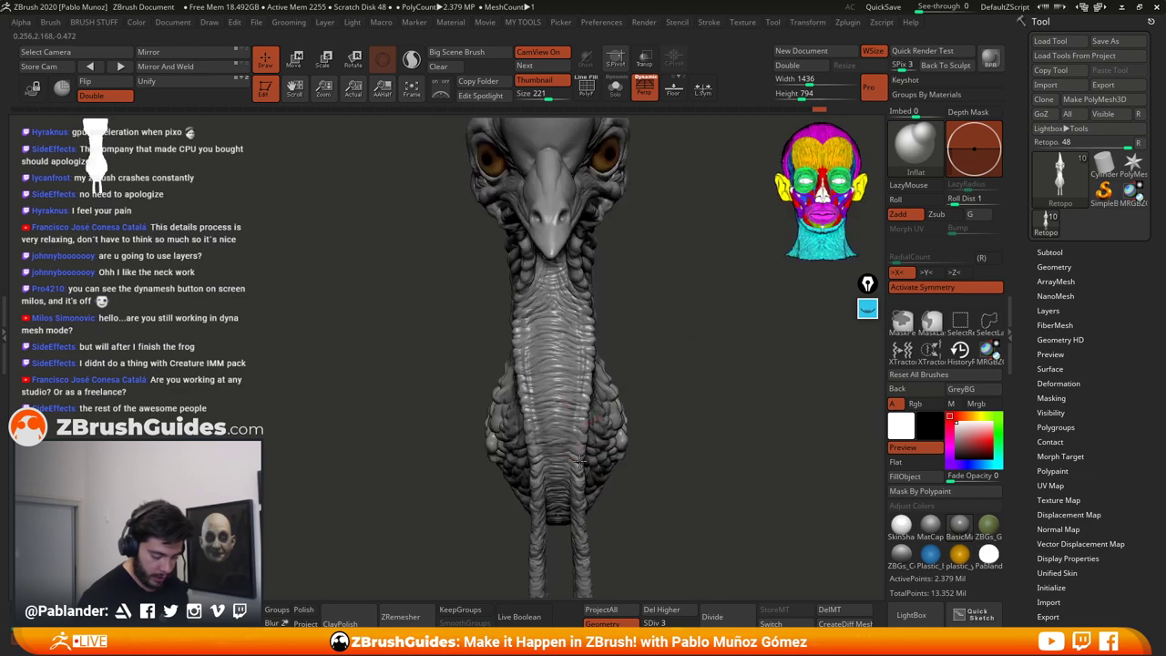
# Step: Check the neck from the side and quick-save the project
pyautogui.moveTo(579, 460)
pyautogui.mouseDown(button='right')
pyautogui.moveTo(539, 450)
pyautogui.moveTo(619, 428)
pyautogui.moveTo(671, 388)
pyautogui.moveTo(701, 404)
pyautogui.moveTo(666, 380)
pyautogui.mouseUp(button='right')
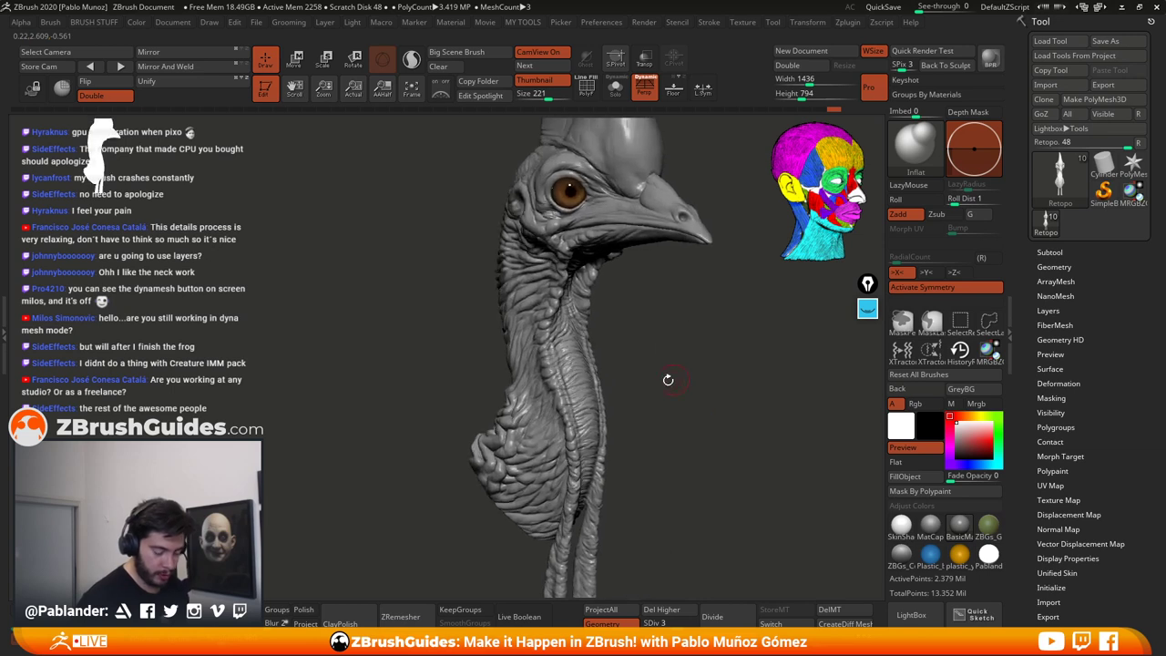
pyautogui.click(883, 8)
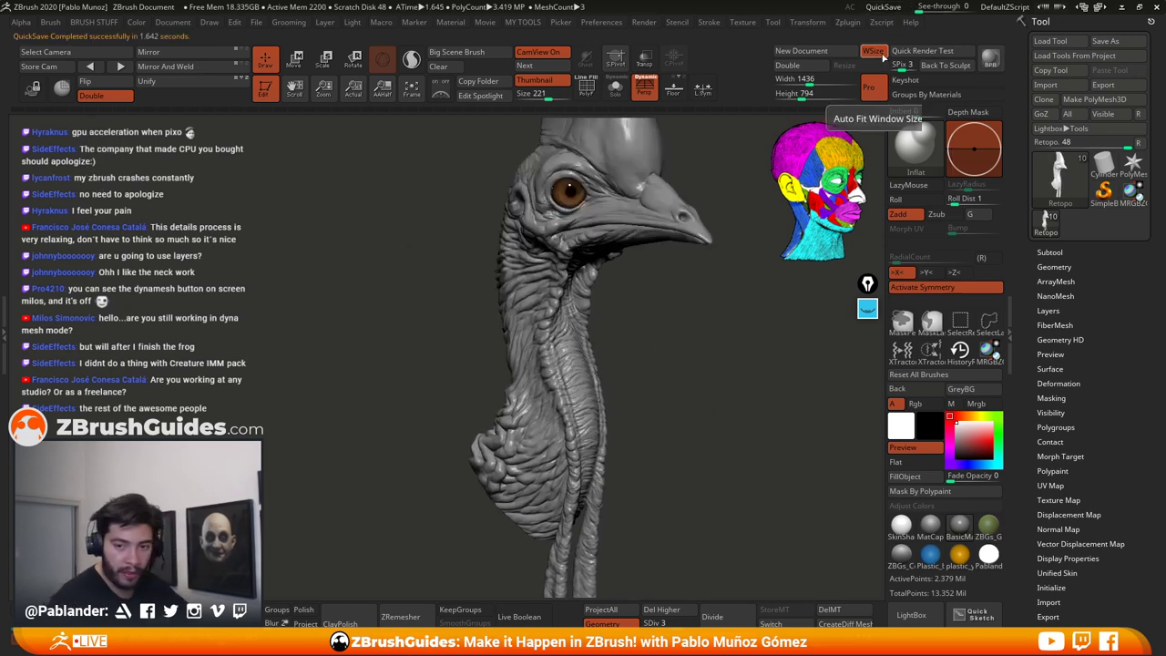
pyautogui.moveTo(1104, 166)
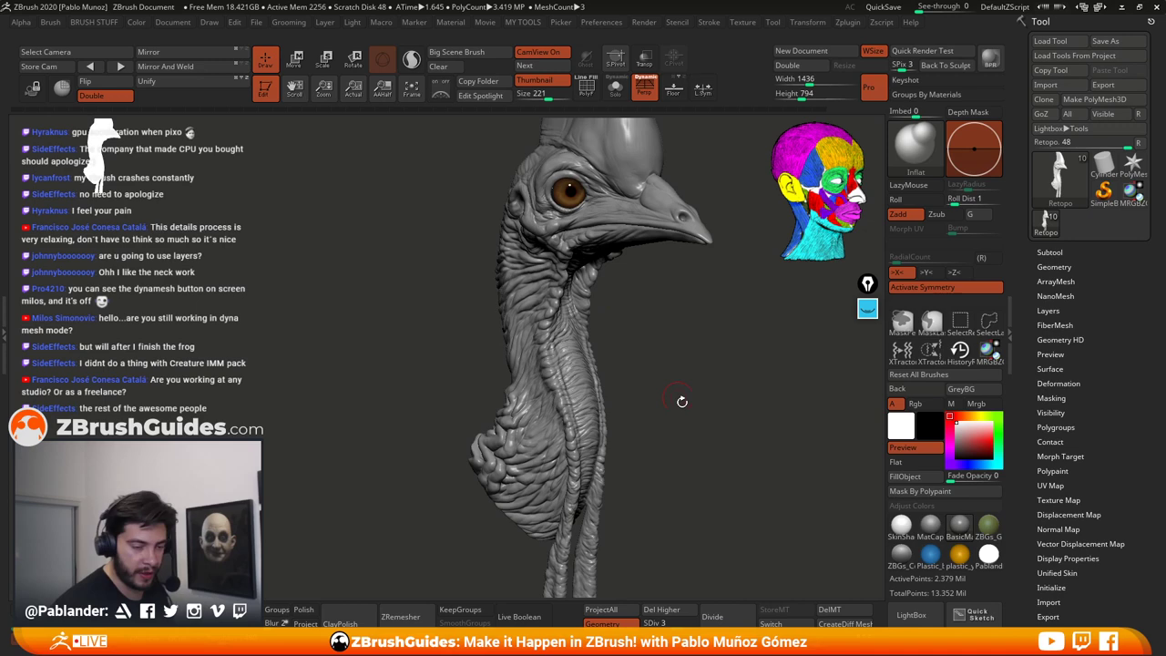
# Step: Examine the wrinkle flow on the side of the neck and head in profile, up to the casque
pyautogui.moveTo(682, 401)
pyautogui.mouseDown()
pyautogui.moveTo(728, 393)
pyautogui.moveTo(701, 397)
pyautogui.moveTo(754, 366)
pyautogui.moveTo(720, 381)
pyautogui.mouseUp()
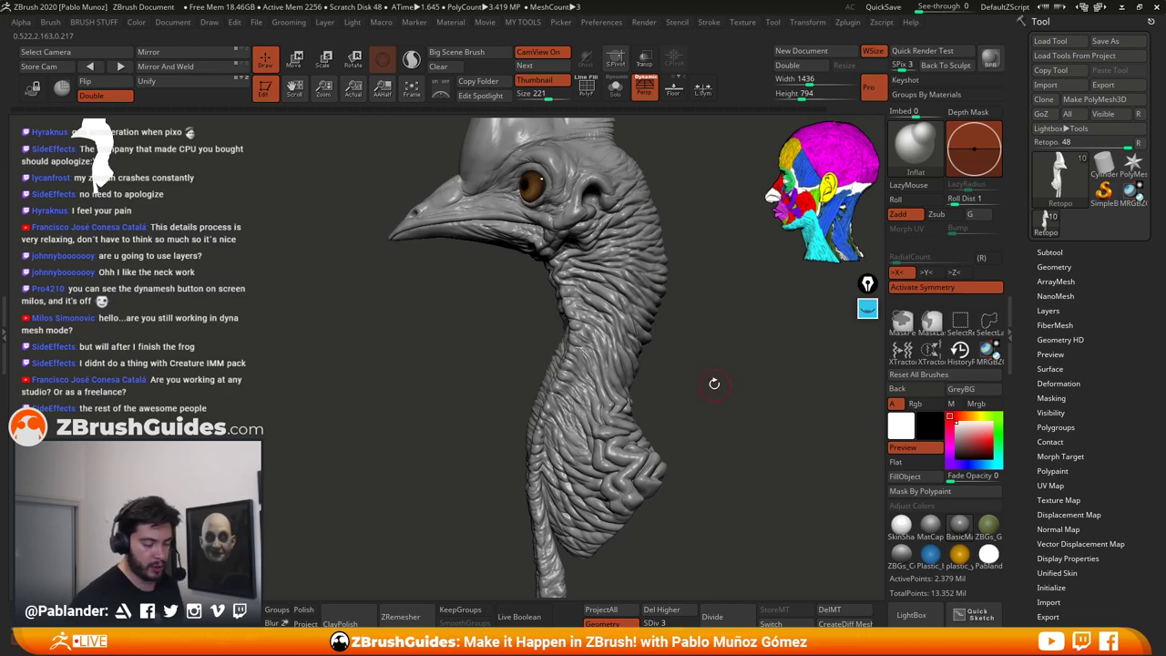
pyautogui.moveTo(718, 389)
pyautogui.mouseDown()
pyautogui.moveTo(702, 377)
pyautogui.moveTo(709, 360)
pyautogui.mouseUp()
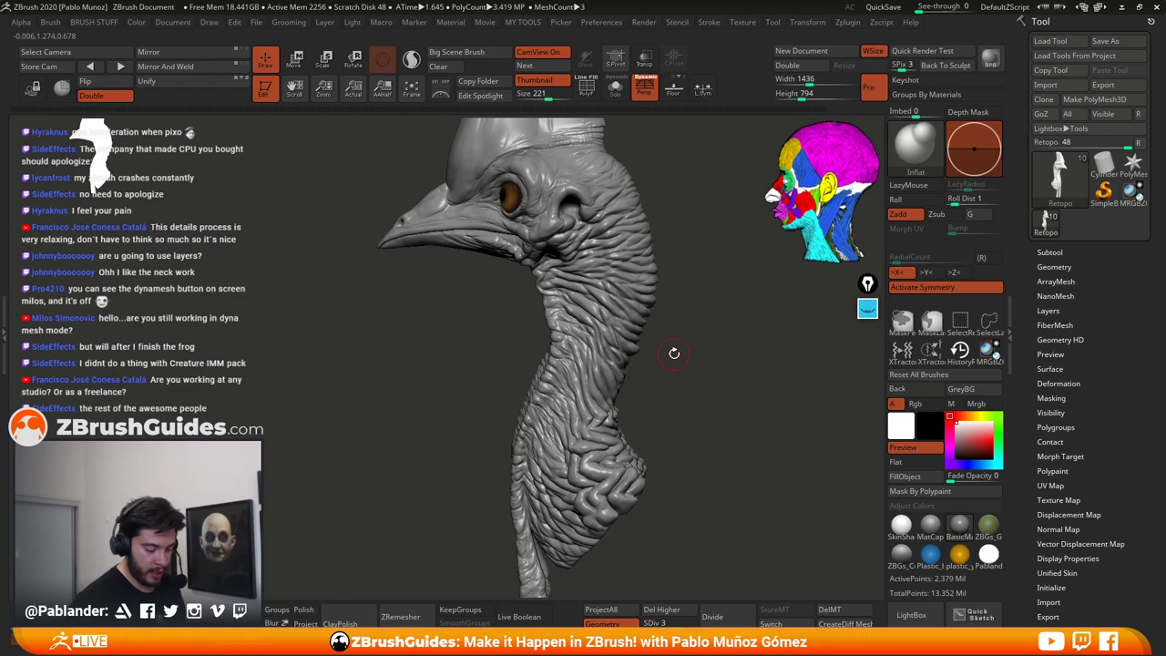
pyautogui.moveTo(678, 381)
pyautogui.mouseDown()
pyautogui.moveTo(717, 405)
pyautogui.moveTo(695, 394)
pyautogui.mouseUp()
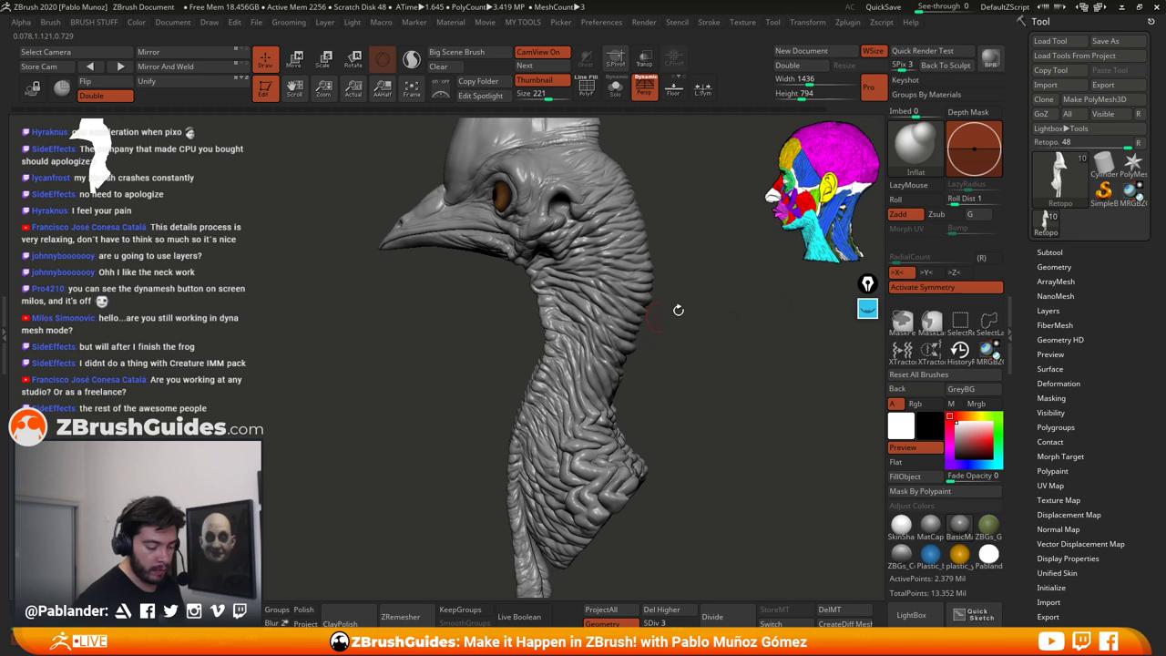
pyautogui.moveTo(398, 442); pyautogui.dragTo(630, 387)
pyautogui.moveTo(700, 273); pyautogui.dragTo(686, 350)
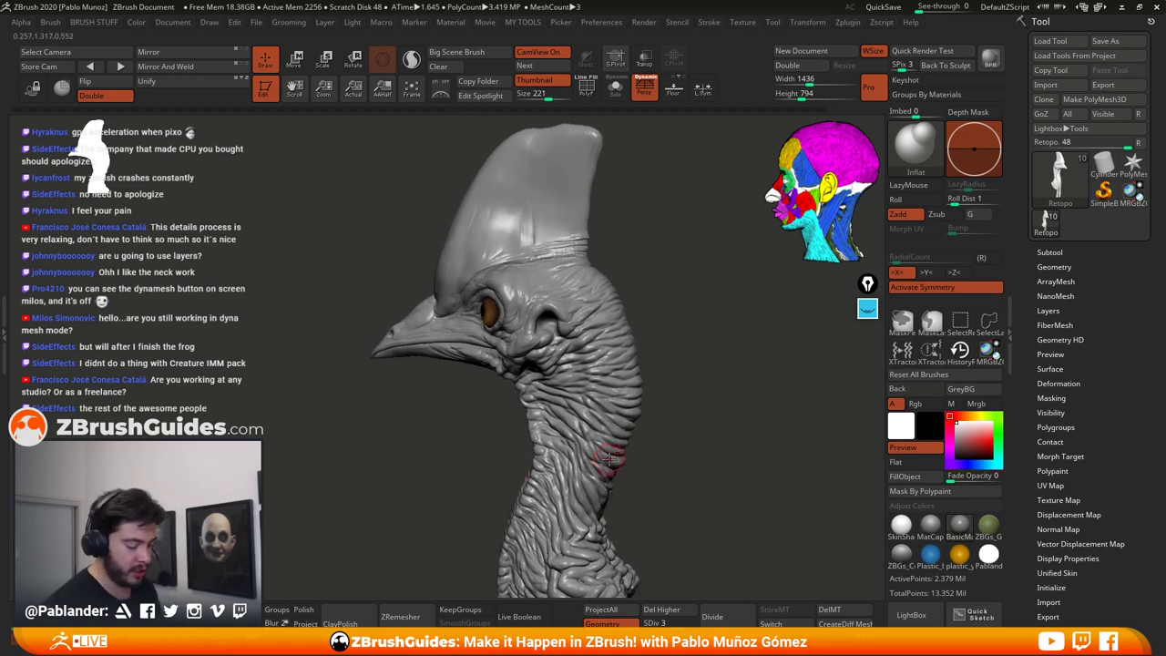
pyautogui.moveTo(681, 399); pyautogui.dragTo(639, 363)
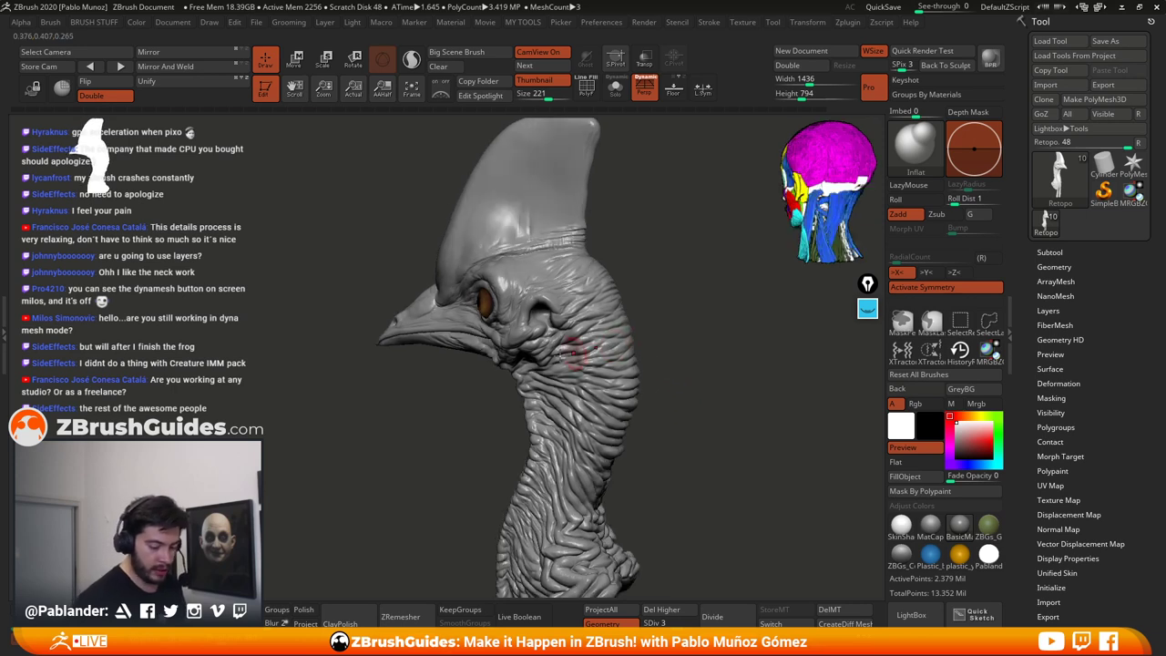
pyautogui.moveTo(614, 320); pyautogui.dragTo(594, 329)
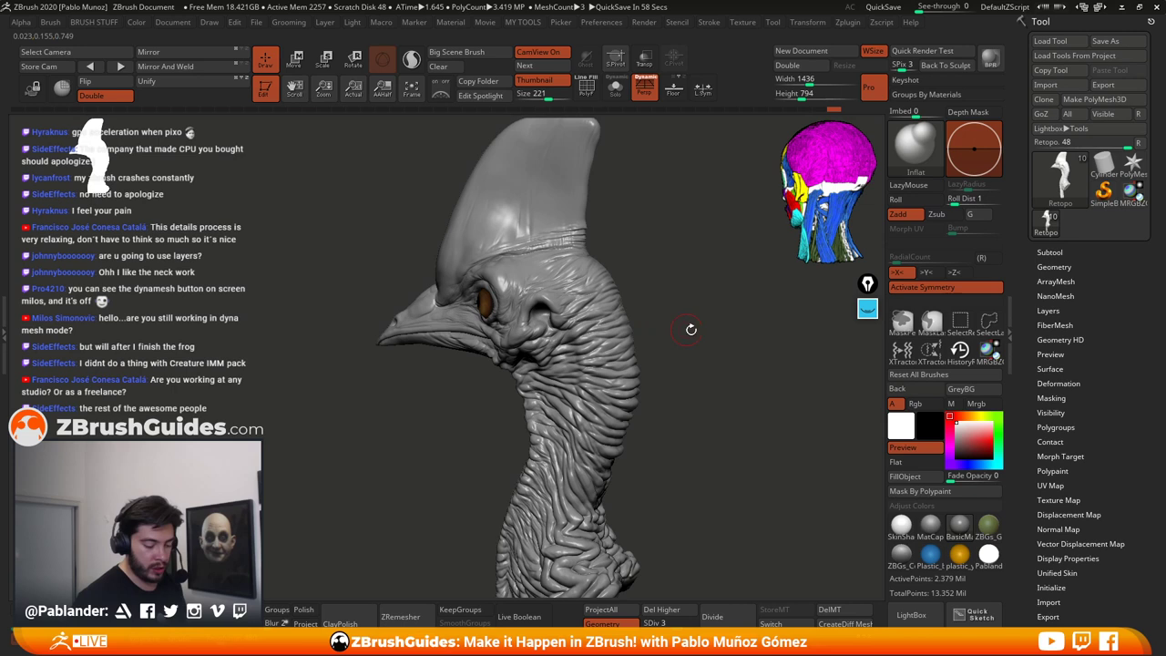
# Step: Switch to the DamStandard brush and inspect the casque and the creased skin around its base up close
pyautogui.press('b')
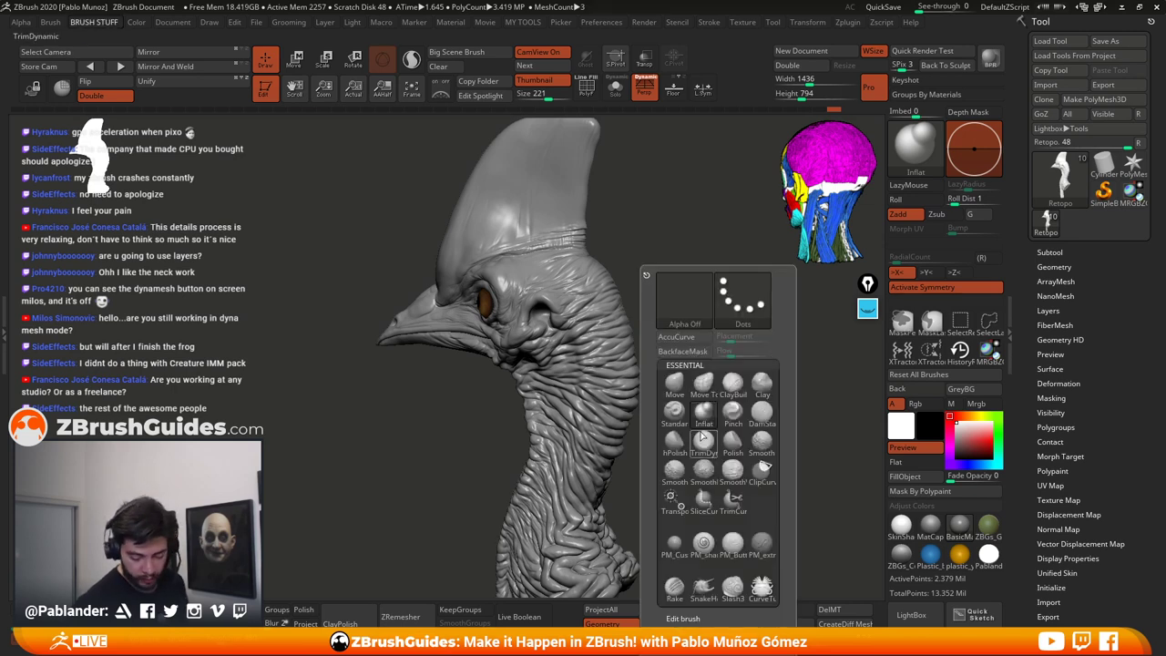
pyautogui.press('d')
pyautogui.press('s')
pyautogui.press('space')
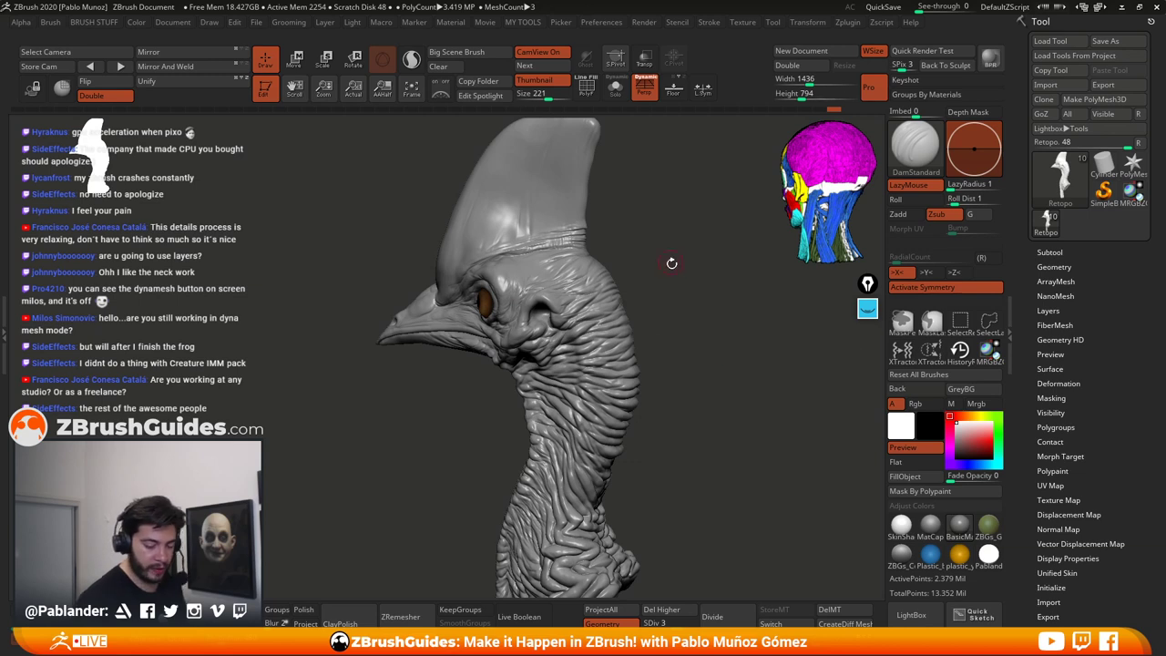
pyautogui.keyDown('alt'); pyautogui.moveTo(671, 263); pyautogui.dragTo(673, 310); pyautogui.keyUp('alt')
pyautogui.keyDown('alt'); pyautogui.moveTo(649, 214); pyautogui.dragTo(657, 315); pyautogui.keyUp('alt')
pyautogui.moveTo(651, 272)
pyautogui.keyDown('alt'); pyautogui.mouseDown()
pyautogui.moveTo(626, 317)
pyautogui.moveTo(689, 286)
pyautogui.moveTo(682, 311)
pyautogui.moveTo(701, 312)
pyautogui.moveTo(671, 294)
pyautogui.moveTo(685, 304)
pyautogui.moveTo(700, 381)
pyautogui.mouseUp(); pyautogui.keyUp('alt')
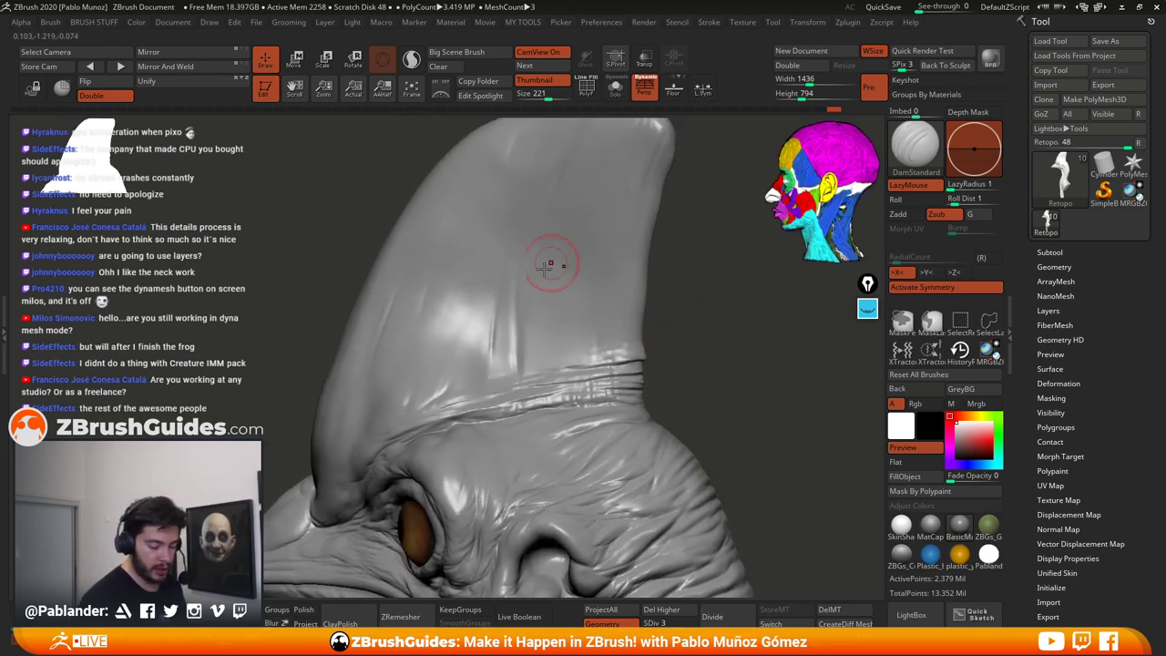
pyautogui.moveTo(702, 349)
pyautogui.keyDown('alt'); pyautogui.mouseDown()
pyautogui.moveTo(687, 317)
pyautogui.moveTo(674, 382)
pyautogui.moveTo(637, 433)
pyautogui.mouseUp(); pyautogui.keyUp('alt')
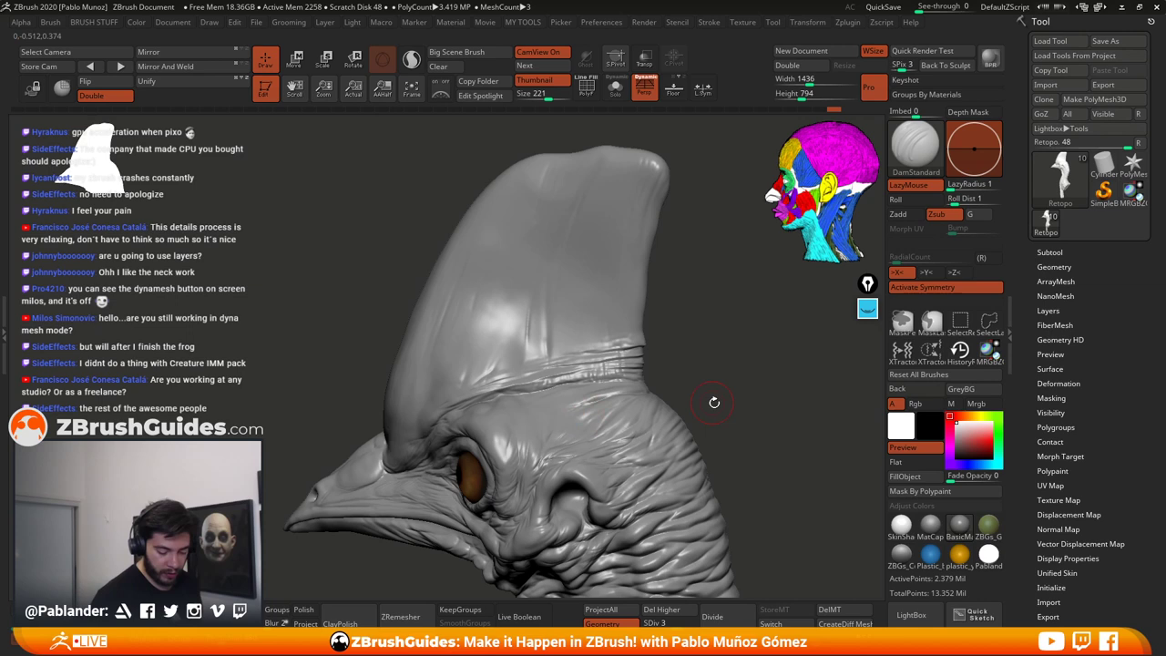
pyautogui.moveTo(714, 401)
pyautogui.keyDown('alt'); pyautogui.mouseDown()
pyautogui.moveTo(701, 323)
pyautogui.moveTo(707, 349)
pyautogui.mouseUp(); pyautogui.keyUp('alt')
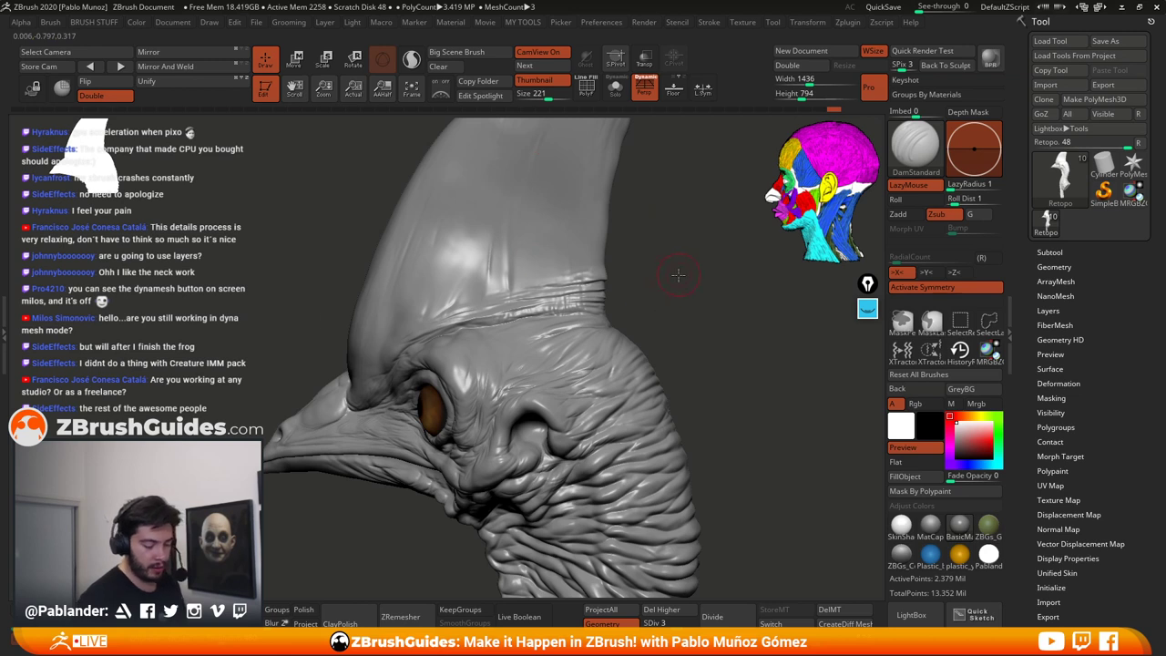
pyautogui.moveTo(678, 275)
pyautogui.mouseDown()
pyautogui.moveTo(606, 291)
pyautogui.moveTo(682, 298)
pyautogui.moveTo(692, 277)
pyautogui.moveTo(658, 276)
pyautogui.moveTo(670, 289)
pyautogui.mouseUp()
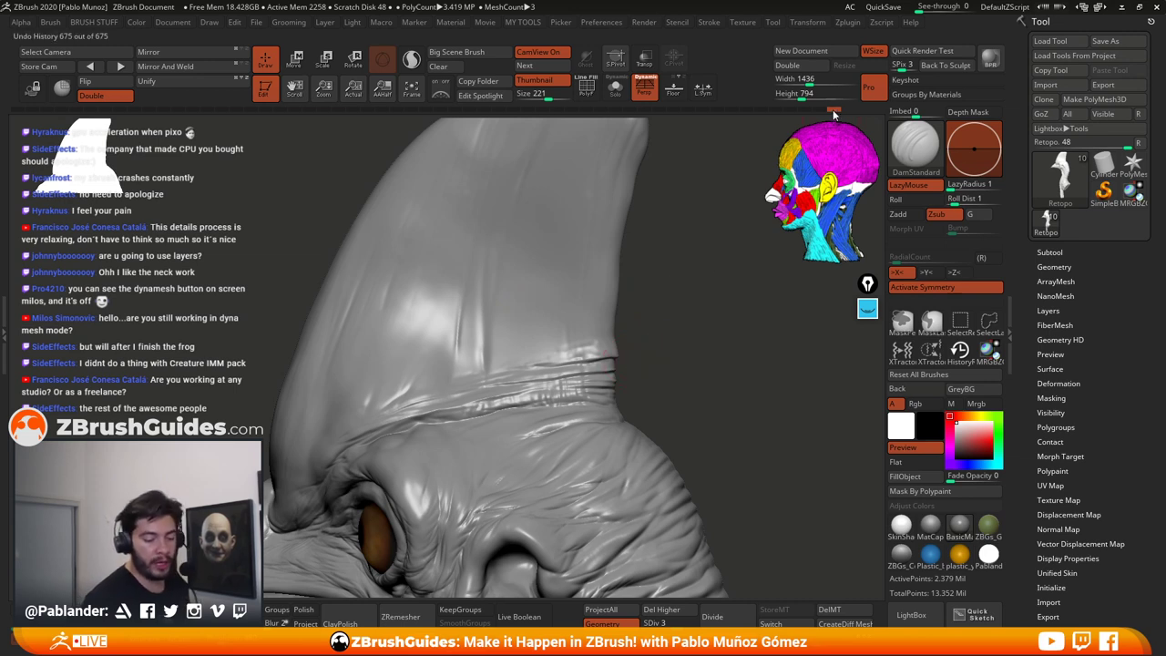
# Step: Hide the thumbnail silhouette and delete the stored morph target
pyautogui.press('ctrl')
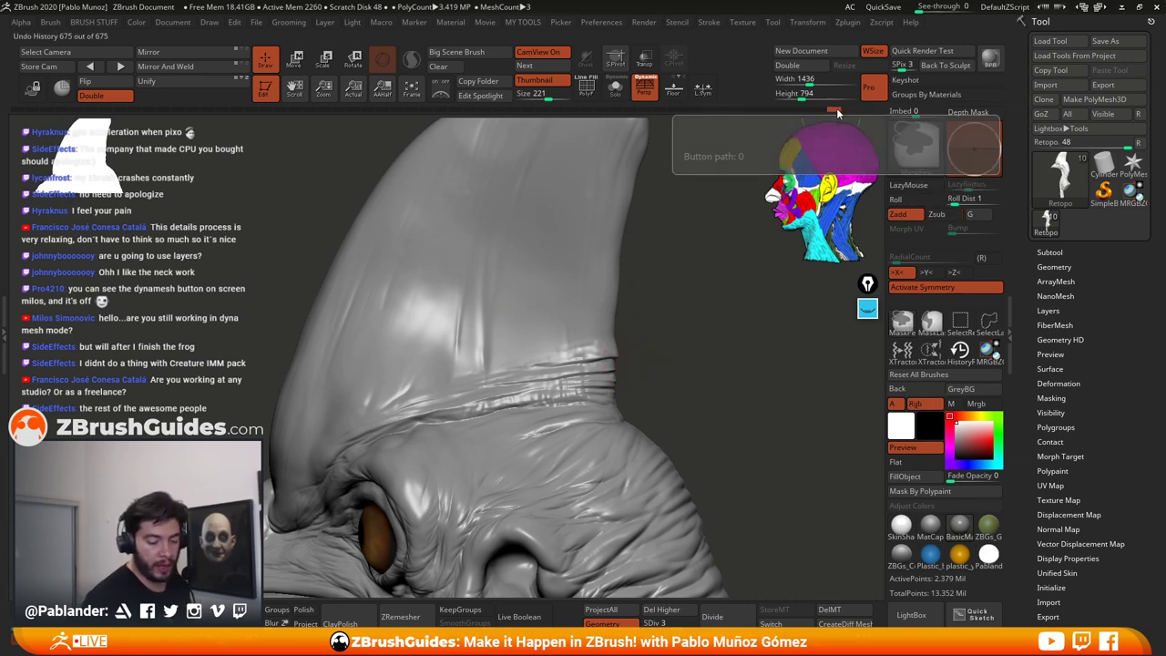
pyautogui.moveTo(836, 109); pyautogui.dragTo(635, 115)
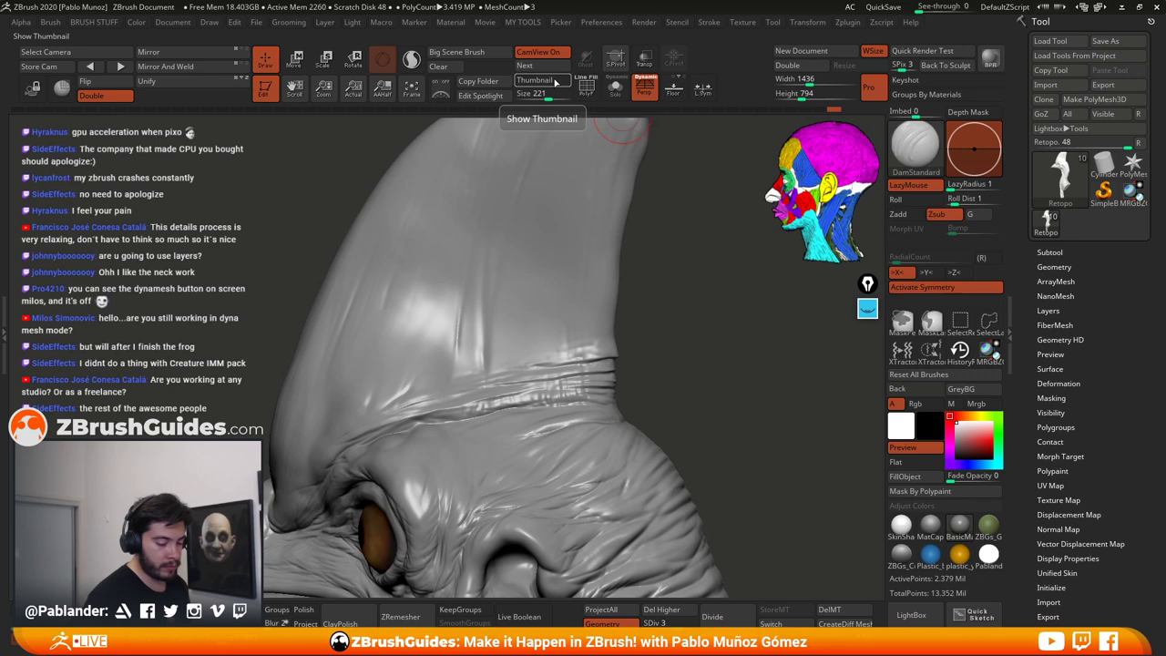
pyautogui.press('ctrl')
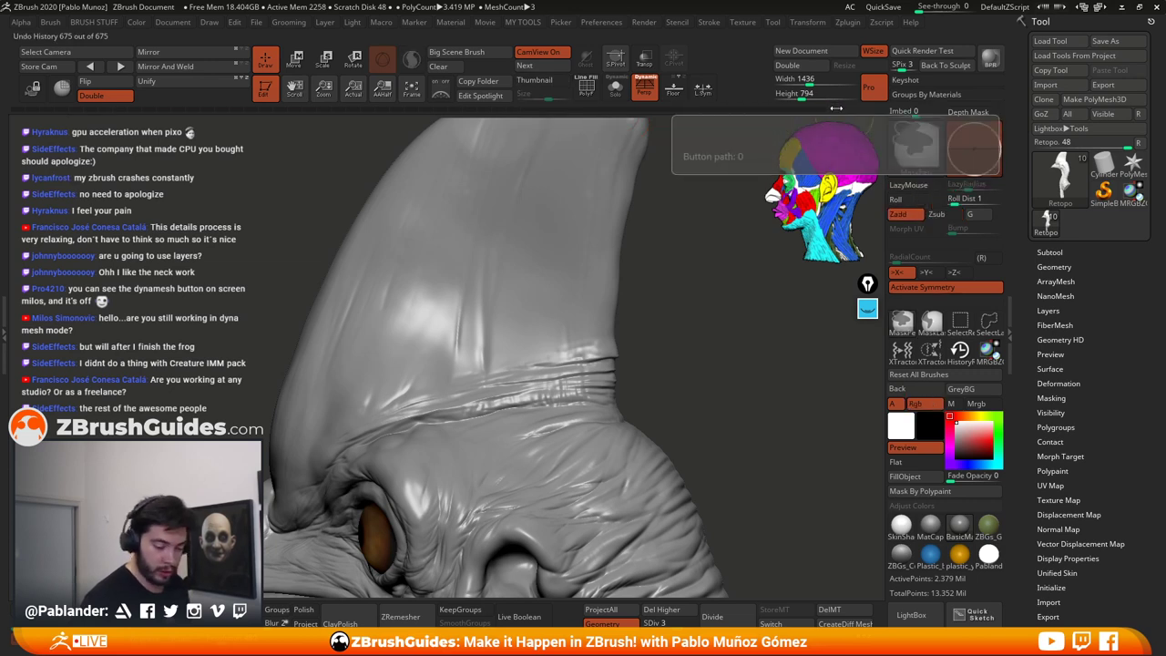
pyautogui.press('ctrl')
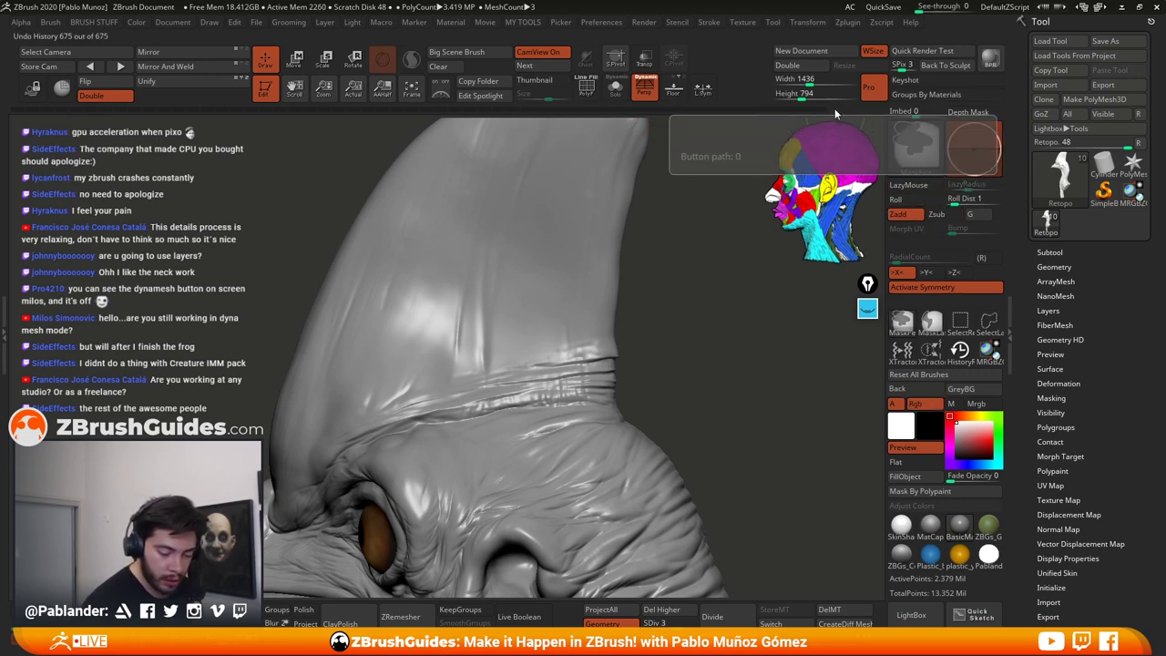
pyautogui.press('d')
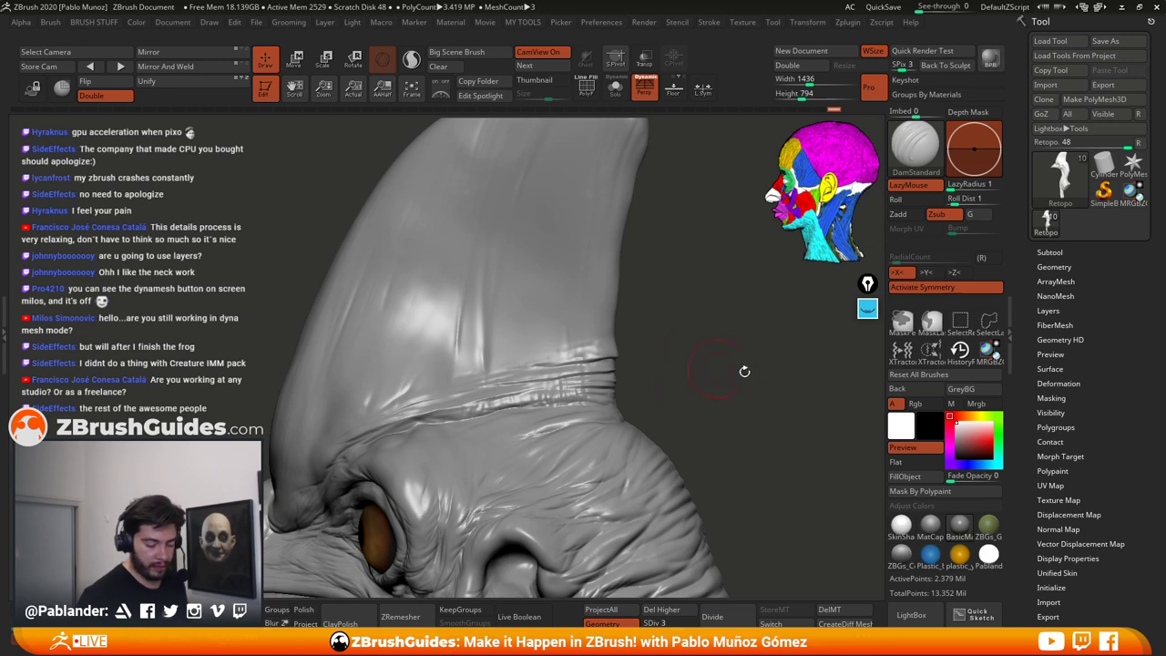
pyautogui.click(841, 614)
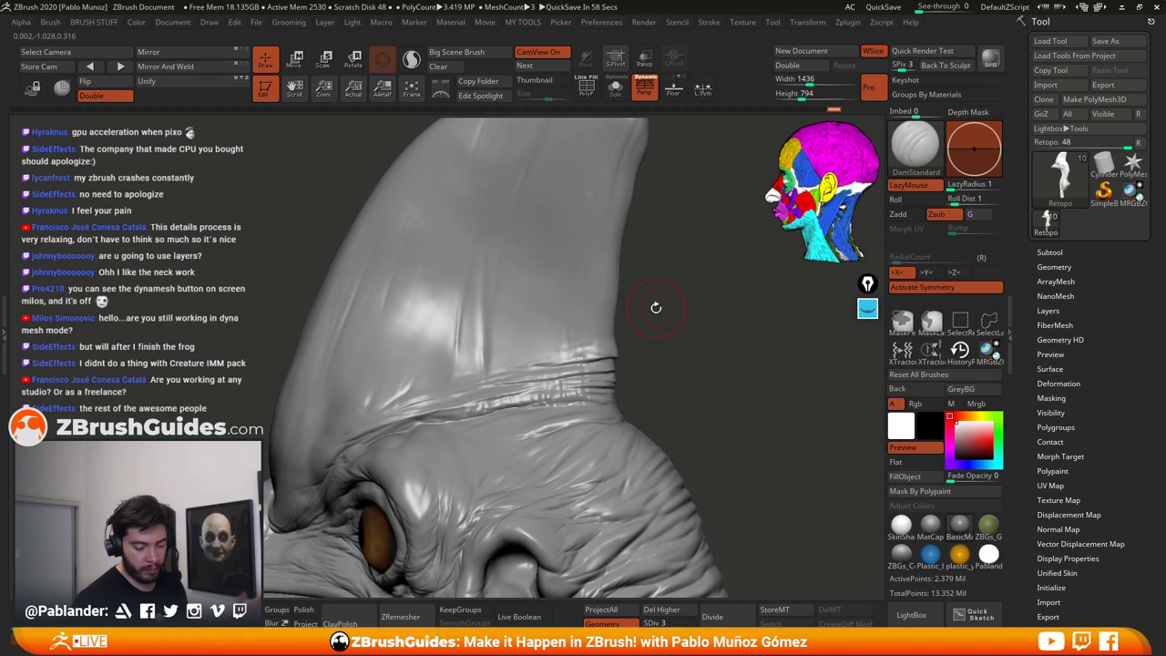
# Step: Reduce the DamStandard brush size to about 27 and carve several fine vertical grooves into the casque's side above its creased base
pyautogui.press('space')
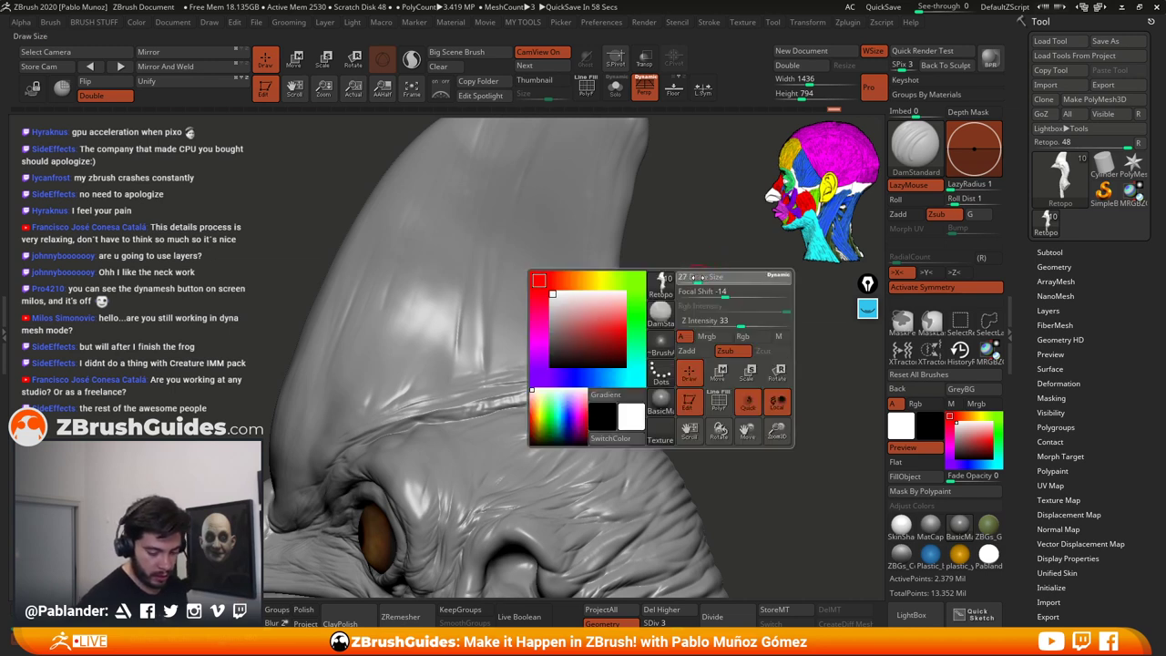
pyautogui.moveTo(689, 286)
pyautogui.keyDown('alt'); pyautogui.mouseDown()
pyautogui.moveTo(688, 307)
pyautogui.moveTo(658, 318)
pyautogui.mouseUp(); pyautogui.keyUp('alt')
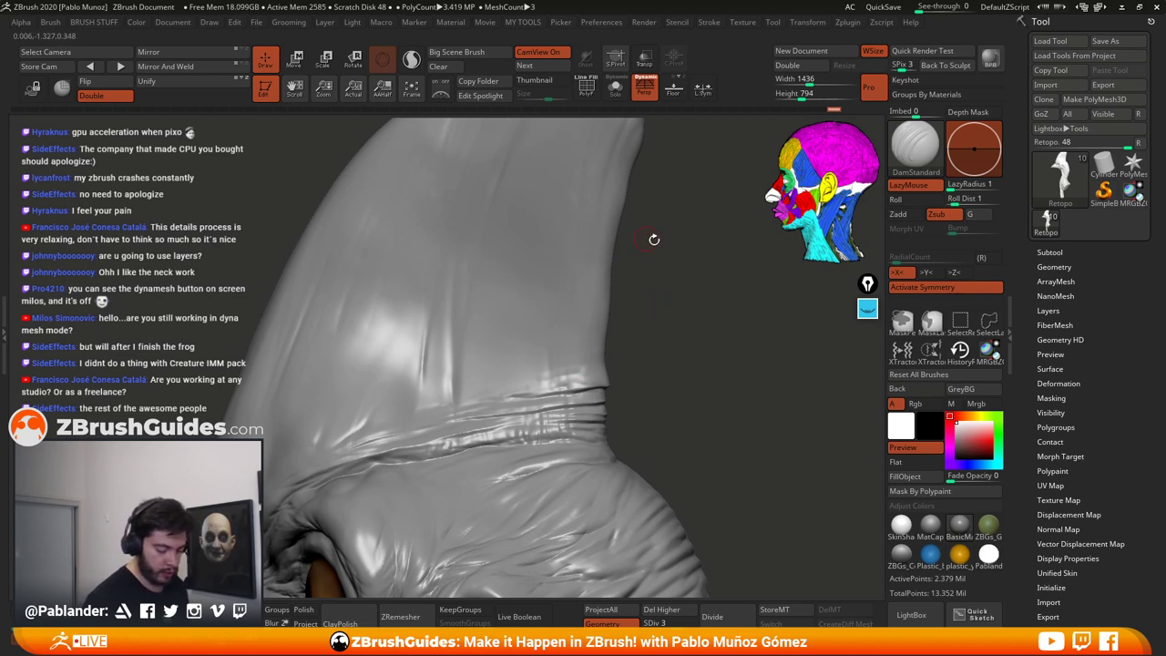
pyautogui.moveTo(653, 240); pyautogui.dragTo(677, 265)
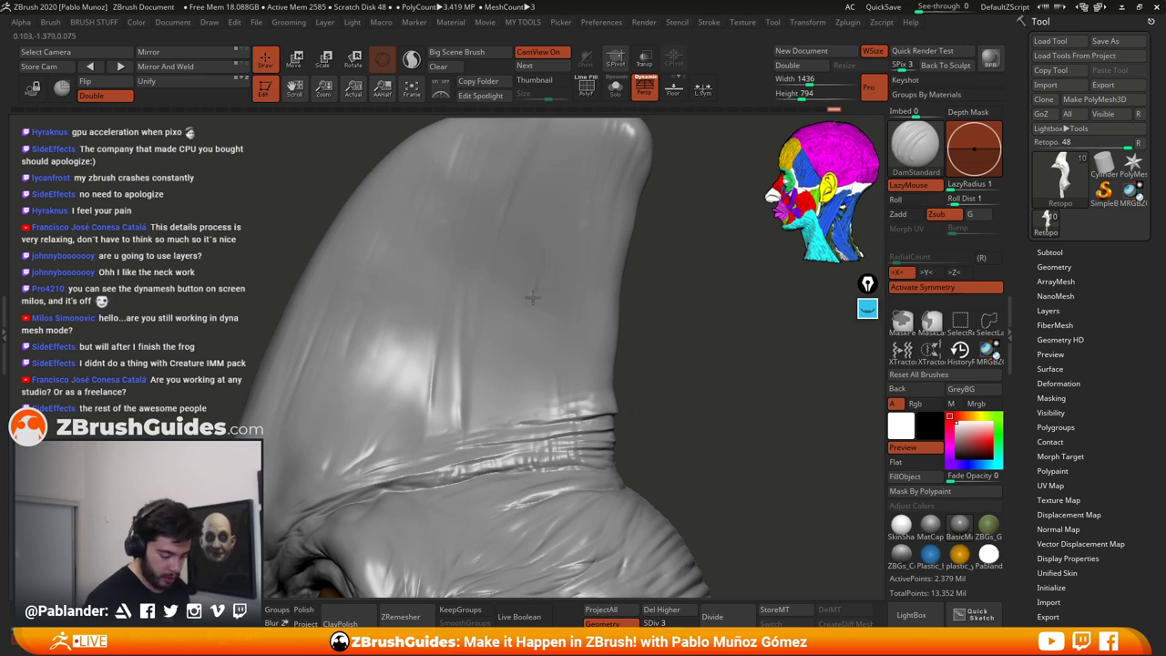
pyautogui.moveTo(524, 341); pyautogui.dragTo(516, 377)
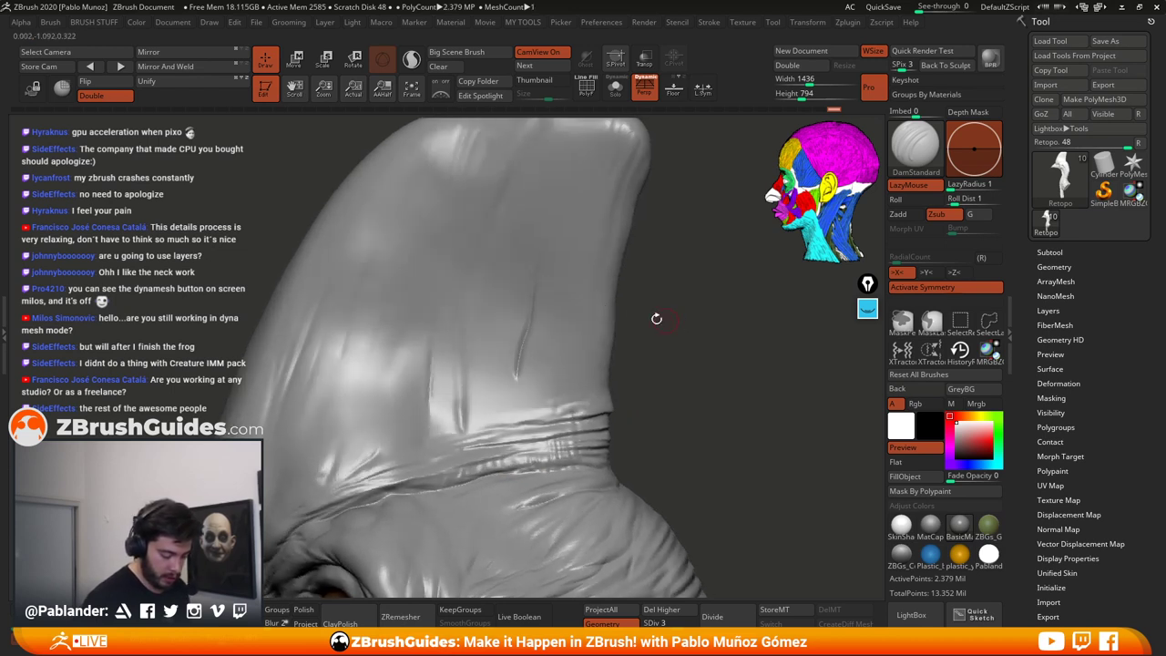
pyautogui.keyDown('shift'); pyautogui.moveTo(539, 266); pyautogui.dragTo(517, 381); pyautogui.keyUp('shift')
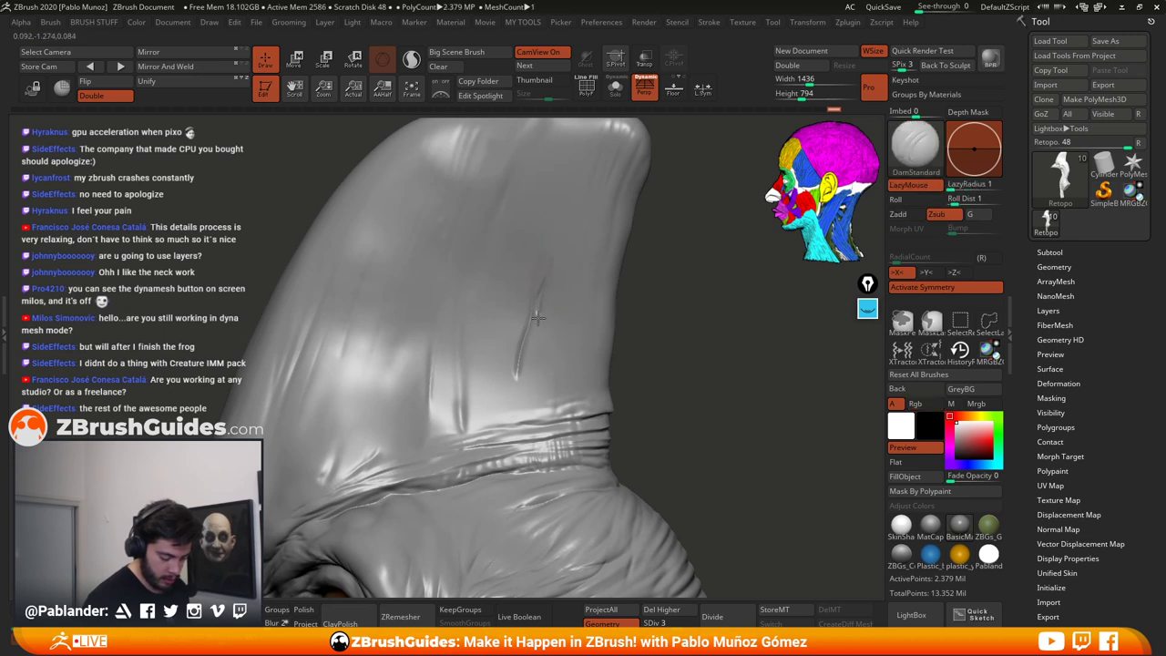
pyautogui.moveTo(537, 317); pyautogui.dragTo(527, 375)
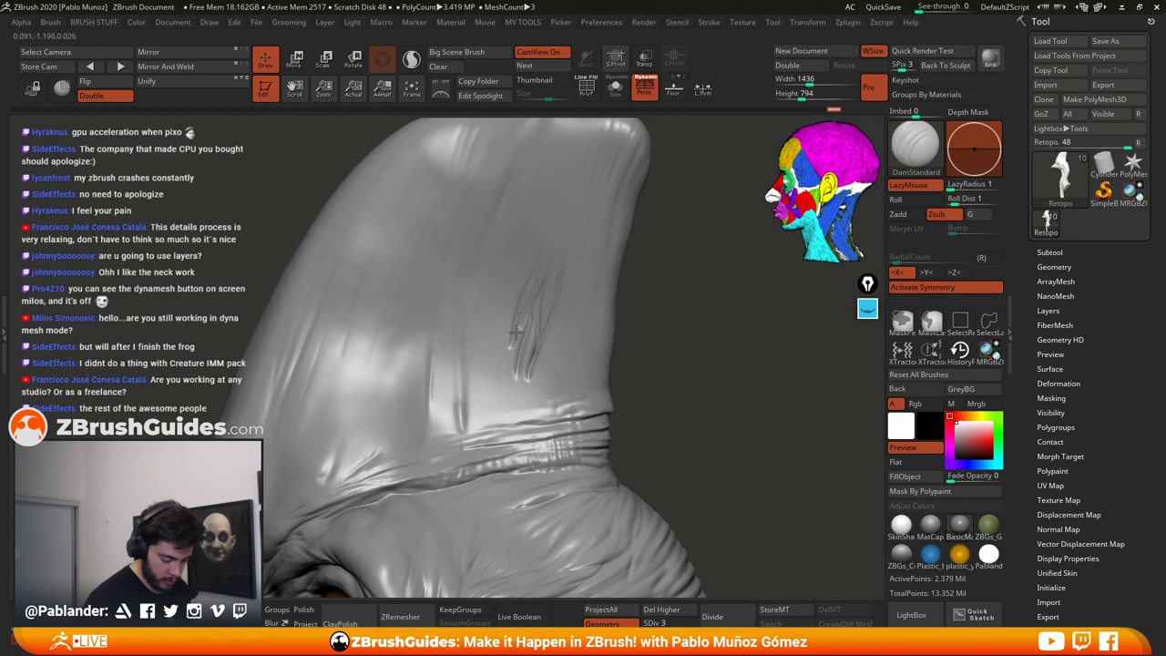
pyautogui.moveTo(517, 317); pyautogui.dragTo(500, 373)
pyautogui.moveTo(522, 283); pyautogui.dragTo(492, 369)
# Step: Deepen the grooves and widen the cluster toward the middle of the casque with more parallel DamStandard strokes
pyautogui.moveTo(641, 310)
pyautogui.mouseDown()
pyautogui.moveTo(655, 326)
pyautogui.moveTo(664, 294)
pyautogui.moveTo(683, 320)
pyautogui.moveTo(680, 308)
pyautogui.mouseUp()
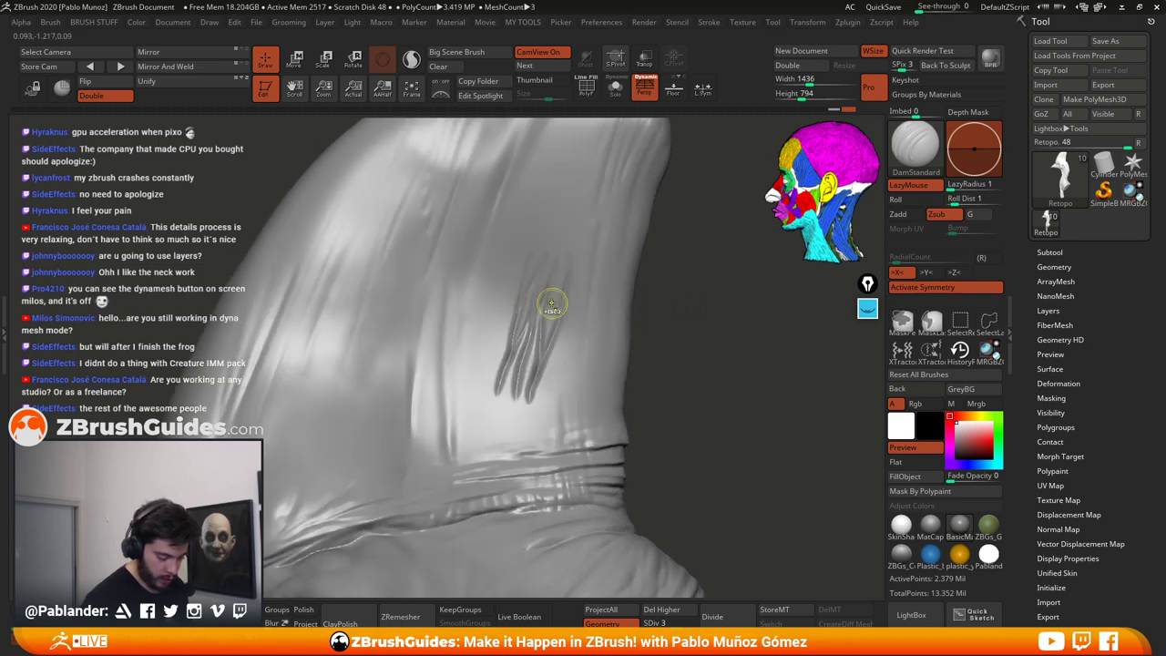
pyautogui.moveTo(520, 264); pyautogui.dragTo(505, 352)
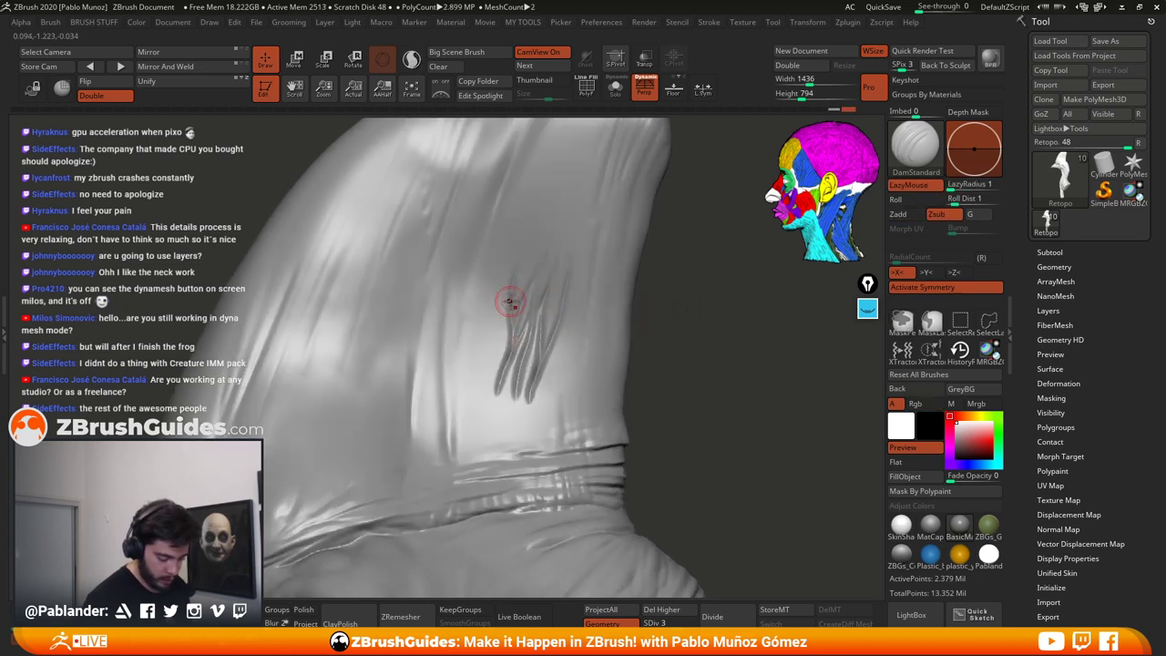
pyautogui.moveTo(510, 303); pyautogui.dragTo(498, 384)
pyautogui.moveTo(511, 257); pyautogui.dragTo(485, 377)
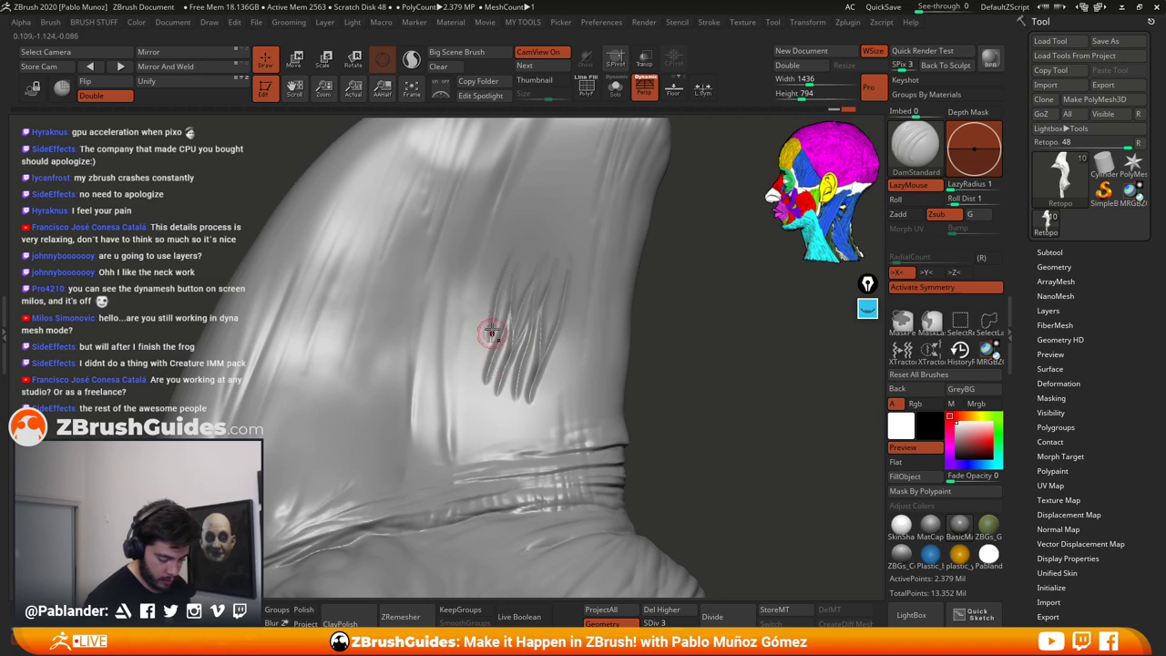
pyautogui.moveTo(497, 306); pyautogui.dragTo(471, 392)
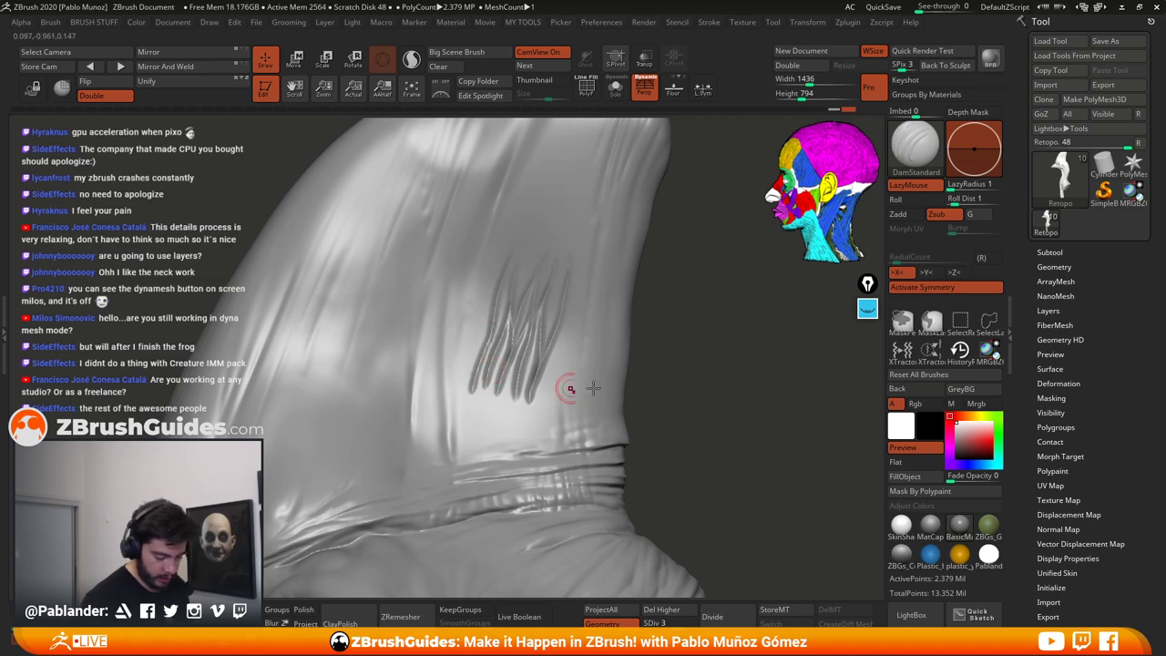
# Step: Carve more short grooves on the side of the cluster nearest the casque's straight edge
pyautogui.moveTo(679, 356); pyautogui.dragTo(667, 318)
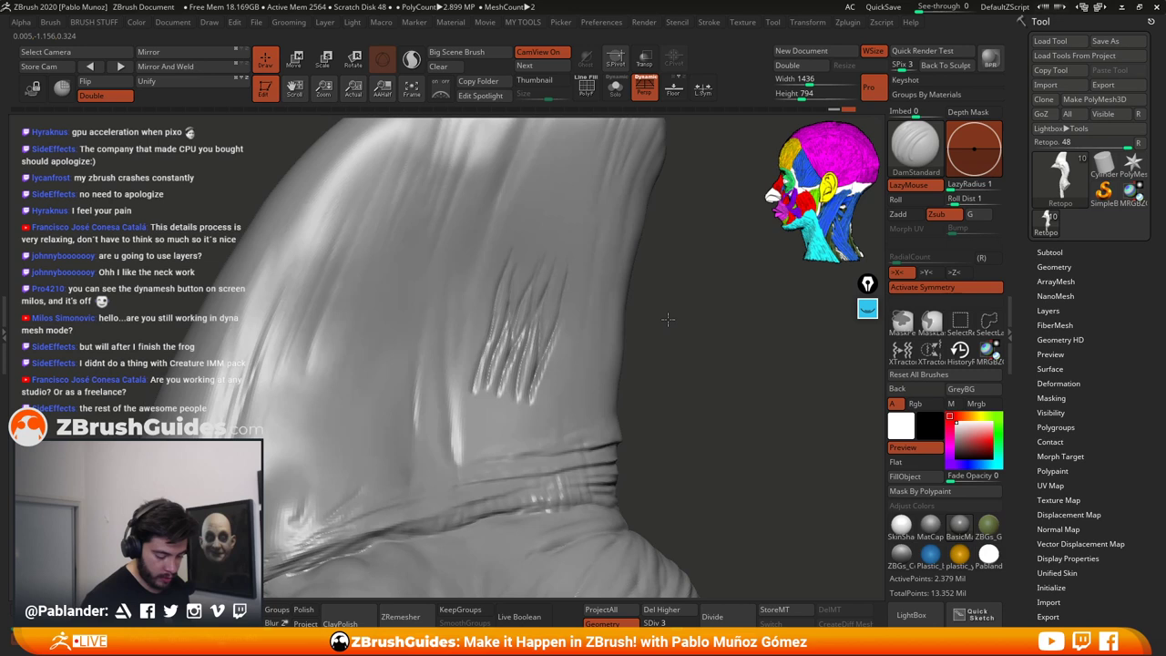
pyautogui.moveTo(561, 314); pyautogui.dragTo(550, 390)
pyautogui.moveTo(683, 329); pyautogui.dragTo(675, 331)
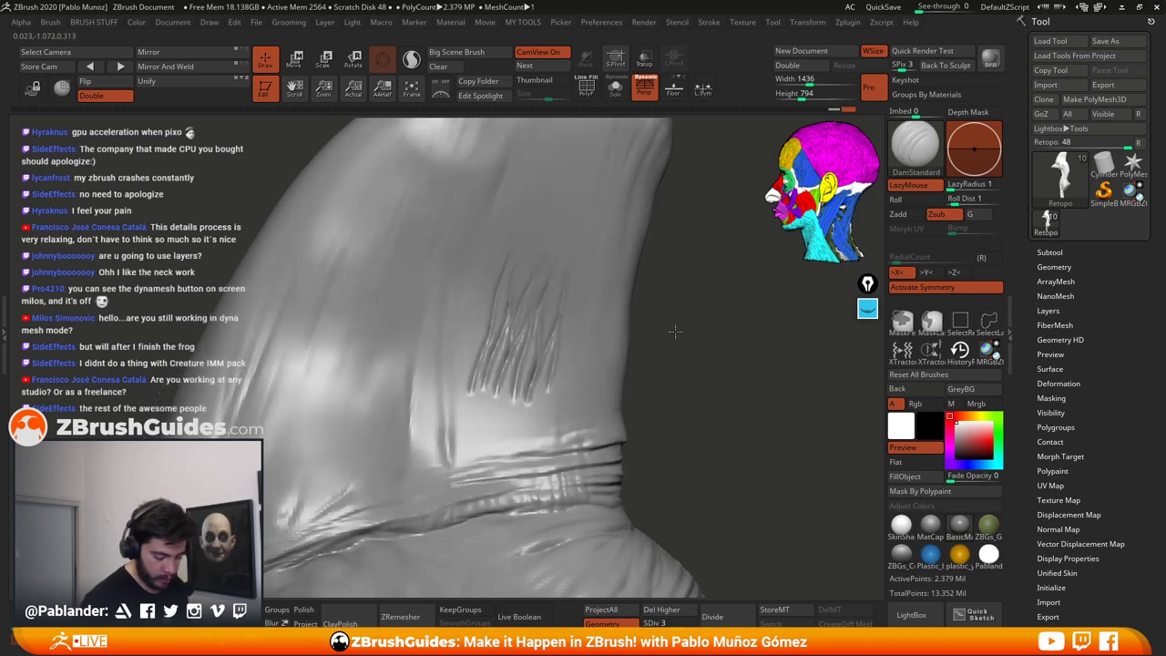
pyautogui.moveTo(554, 363); pyautogui.dragTo(540, 408)
pyautogui.moveTo(579, 280); pyautogui.dragTo(575, 295)
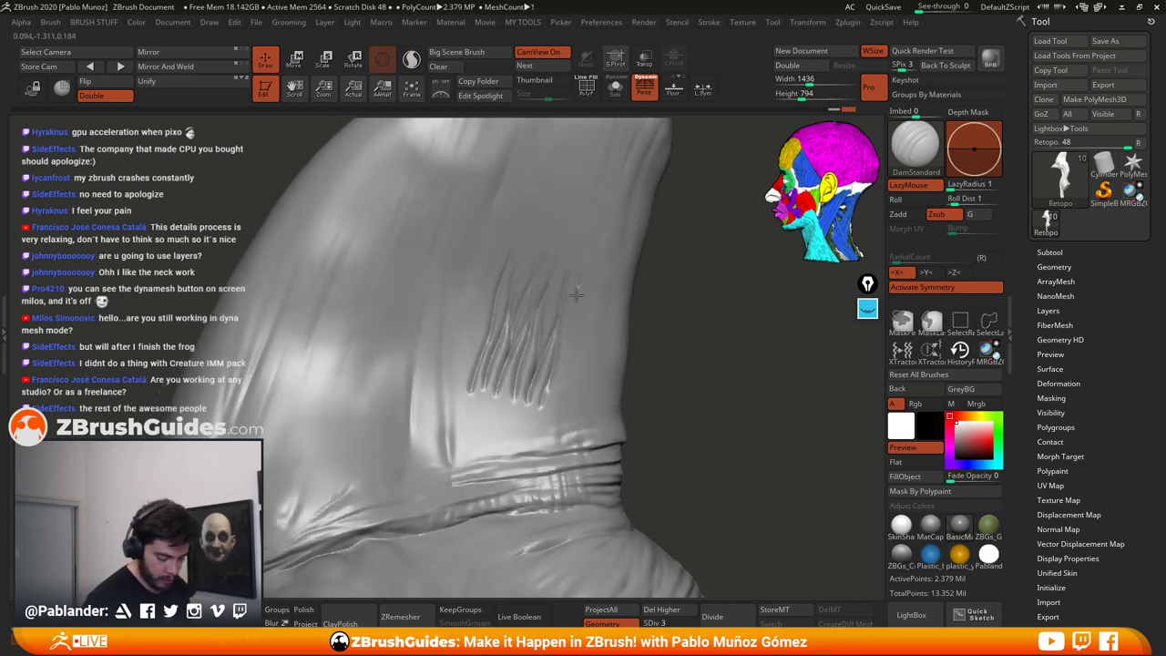
pyautogui.press('shift')
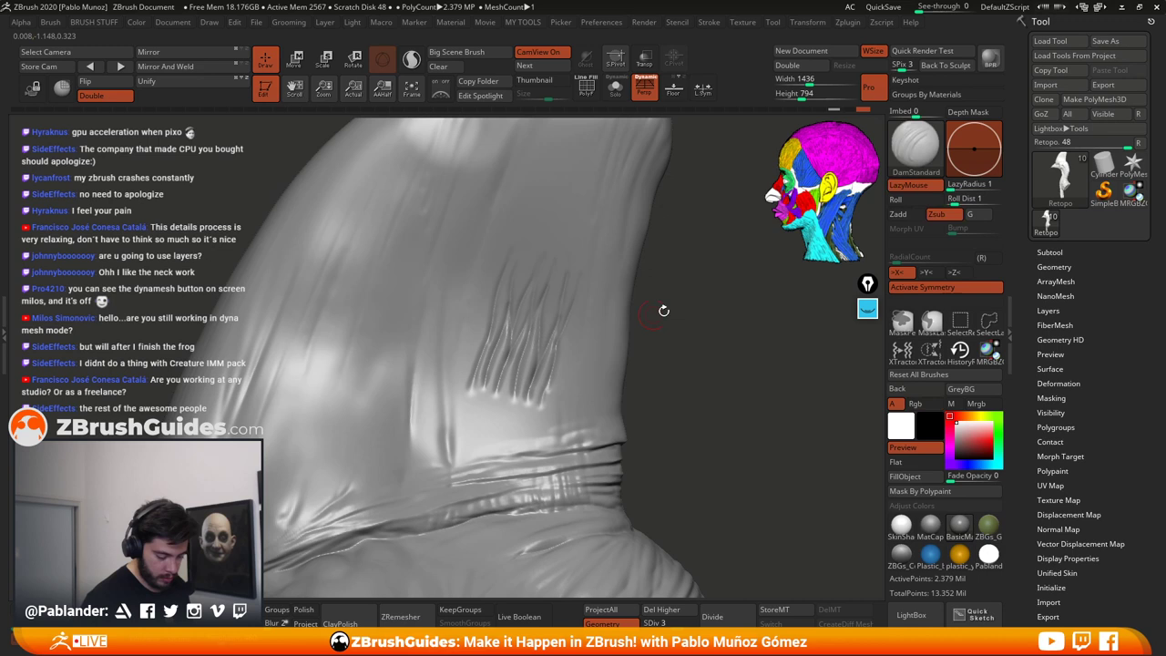
# Step: Swell the thin ridges between the casque grooves using the Inflat brush
pyautogui.moveTo(663, 310)
pyautogui.mouseDown()
pyautogui.moveTo(687, 317)
pyautogui.moveTo(689, 341)
pyautogui.mouseUp()
pyautogui.press('space')
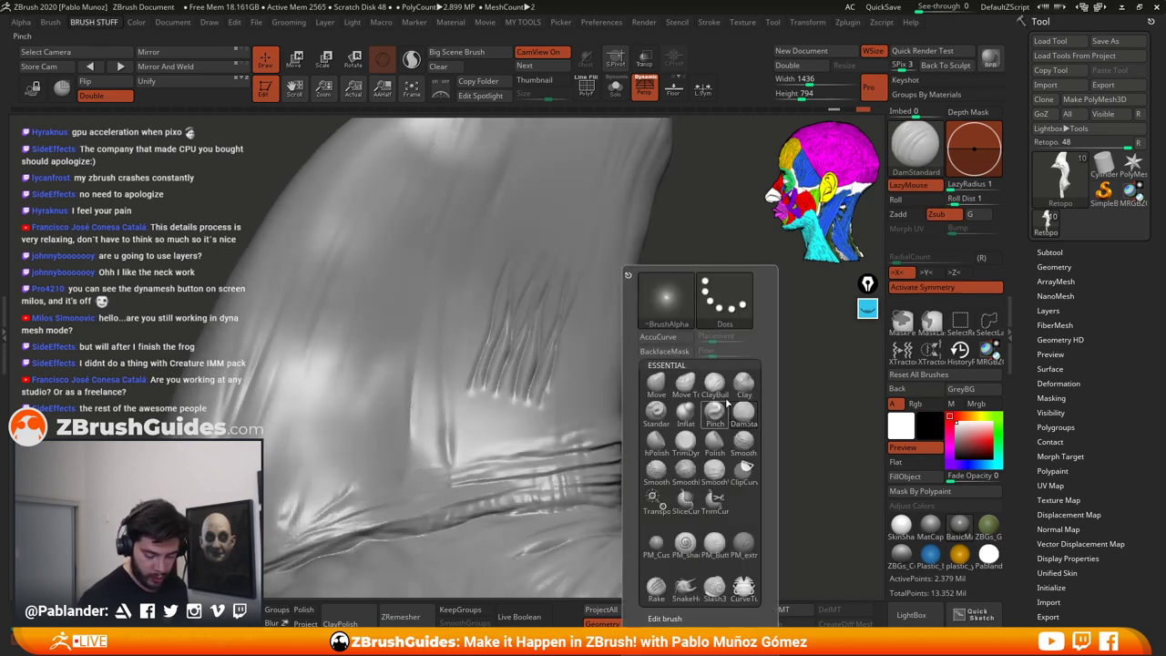
pyautogui.click(685, 410)
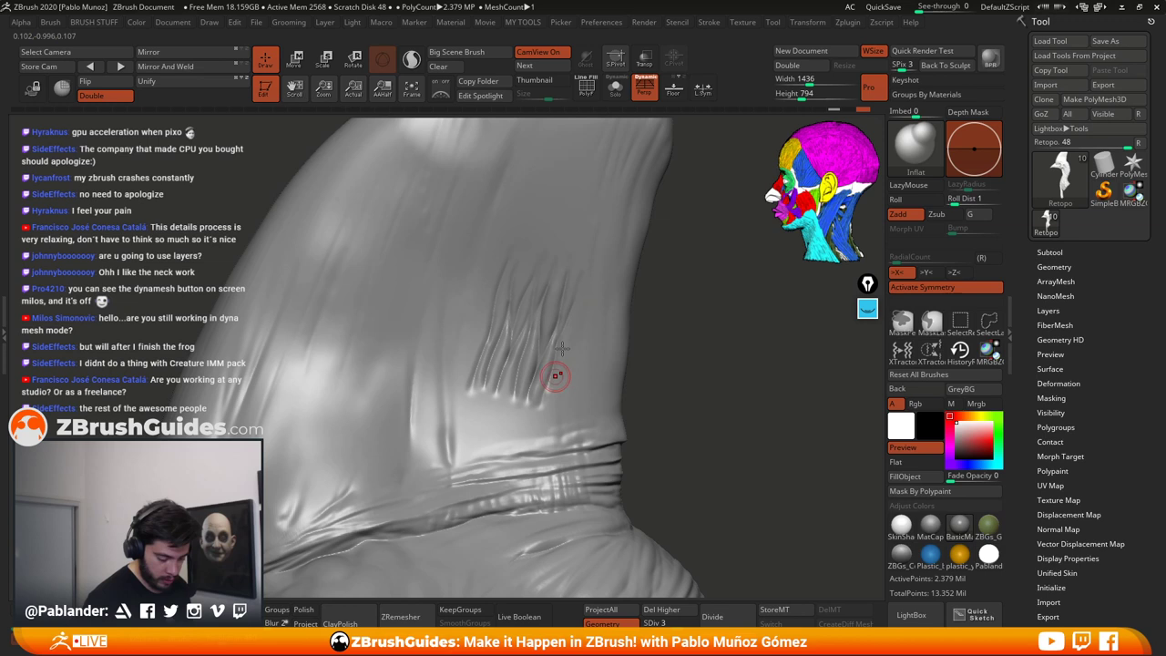
pyautogui.moveTo(535, 280); pyautogui.dragTo(502, 400)
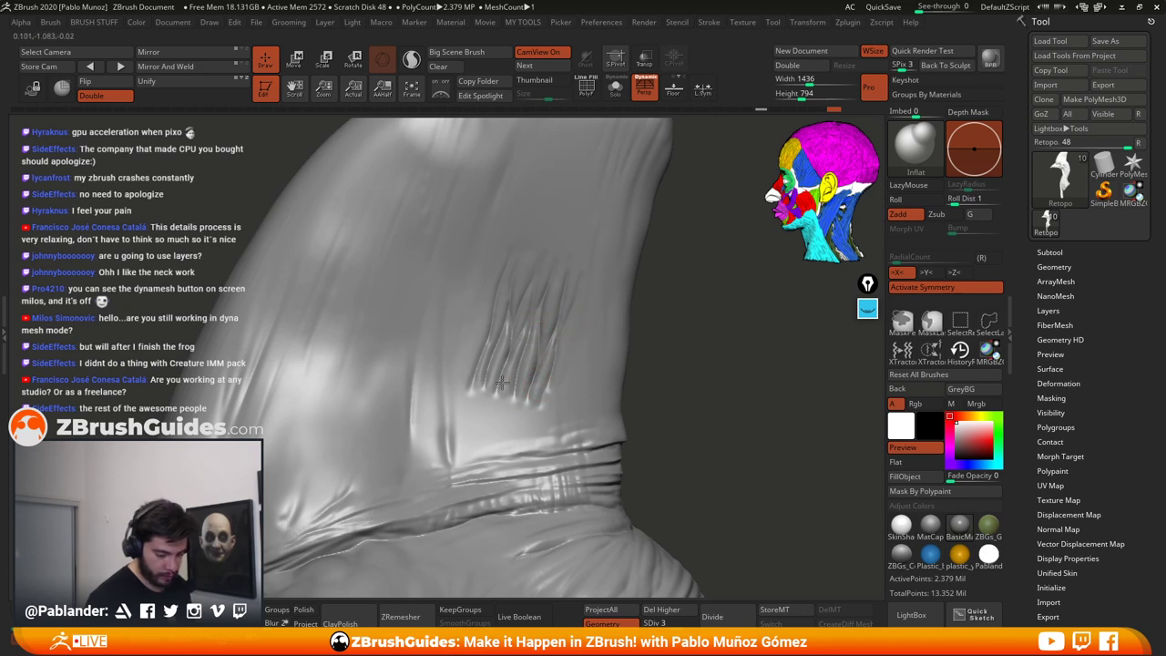
pyautogui.moveTo(501, 348); pyautogui.dragTo(494, 390)
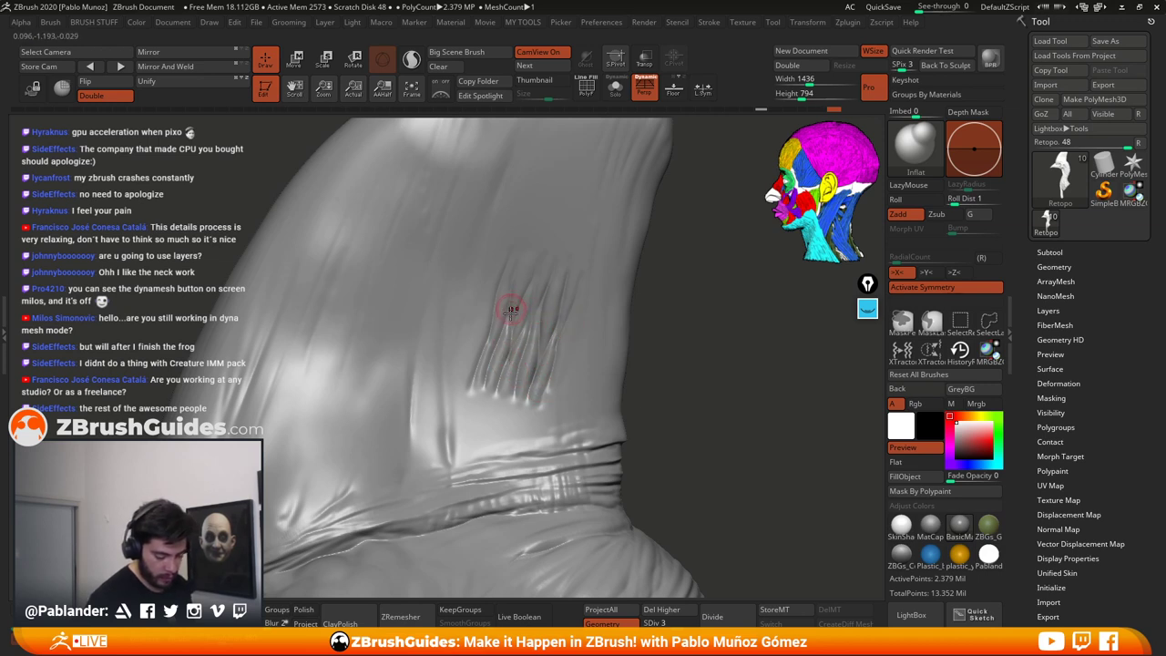
pyautogui.moveTo(513, 303)
pyautogui.mouseDown()
pyautogui.moveTo(519, 264)
pyautogui.moveTo(531, 362)
pyautogui.mouseUp()
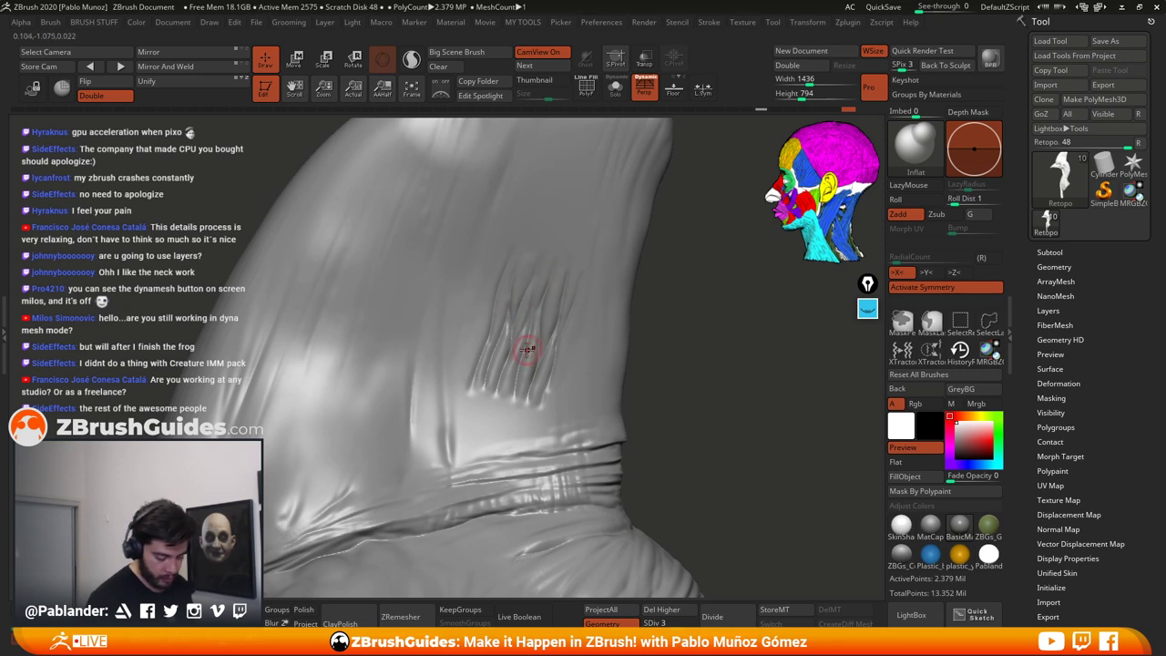
pyautogui.moveTo(663, 337)
pyautogui.mouseDown()
pyautogui.moveTo(686, 331)
pyautogui.moveTo(684, 343)
pyautogui.mouseUp()
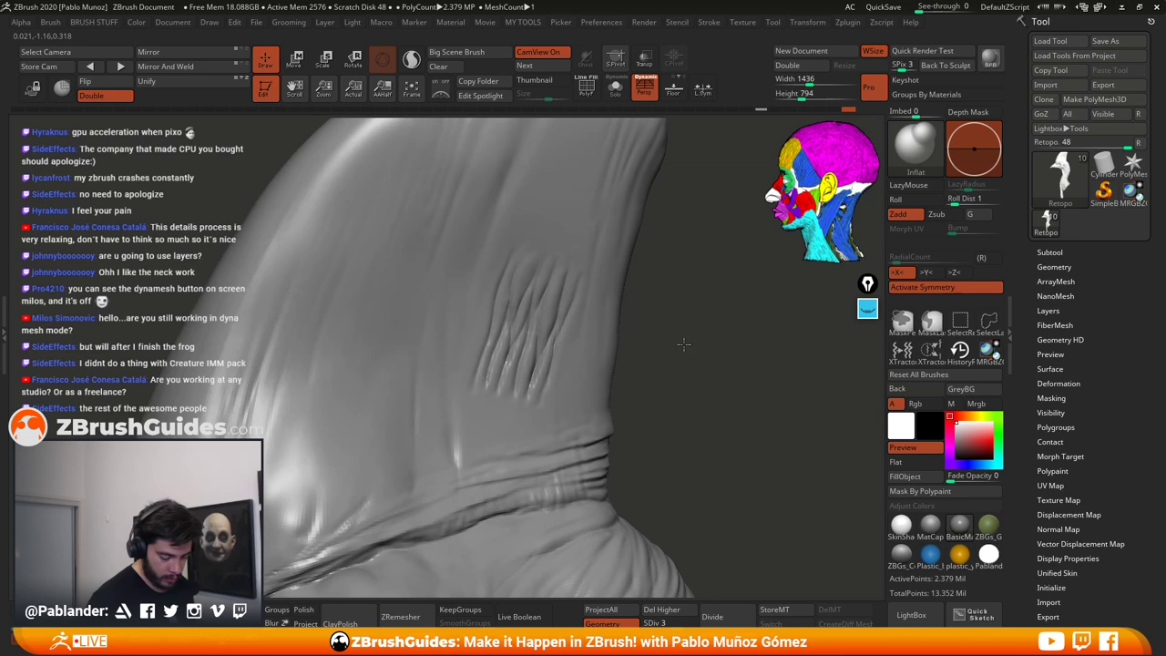
# Step: Check the ridges from a turned angle and smooth the lower ends nearest the casque's straight edge
pyautogui.moveTo(561, 316); pyautogui.dragTo(641, 301, button='right')
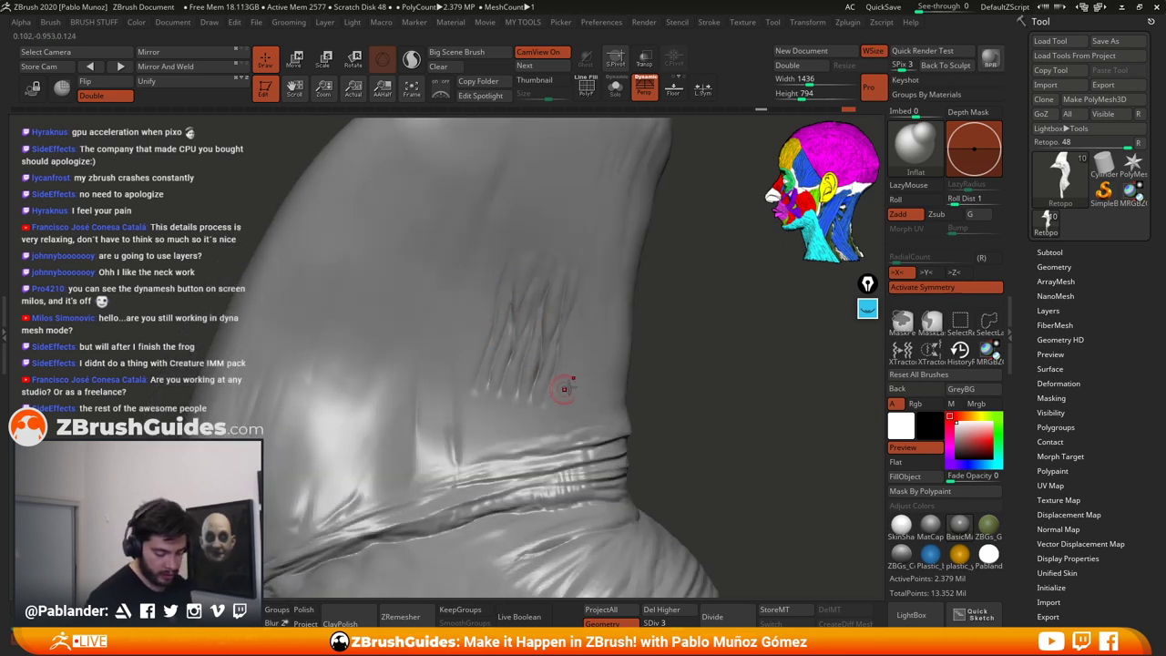
pyautogui.moveTo(563, 389)
pyautogui.mouseDown(button='right')
pyautogui.moveTo(523, 350)
pyautogui.moveTo(547, 373)
pyautogui.mouseUp(button='right')
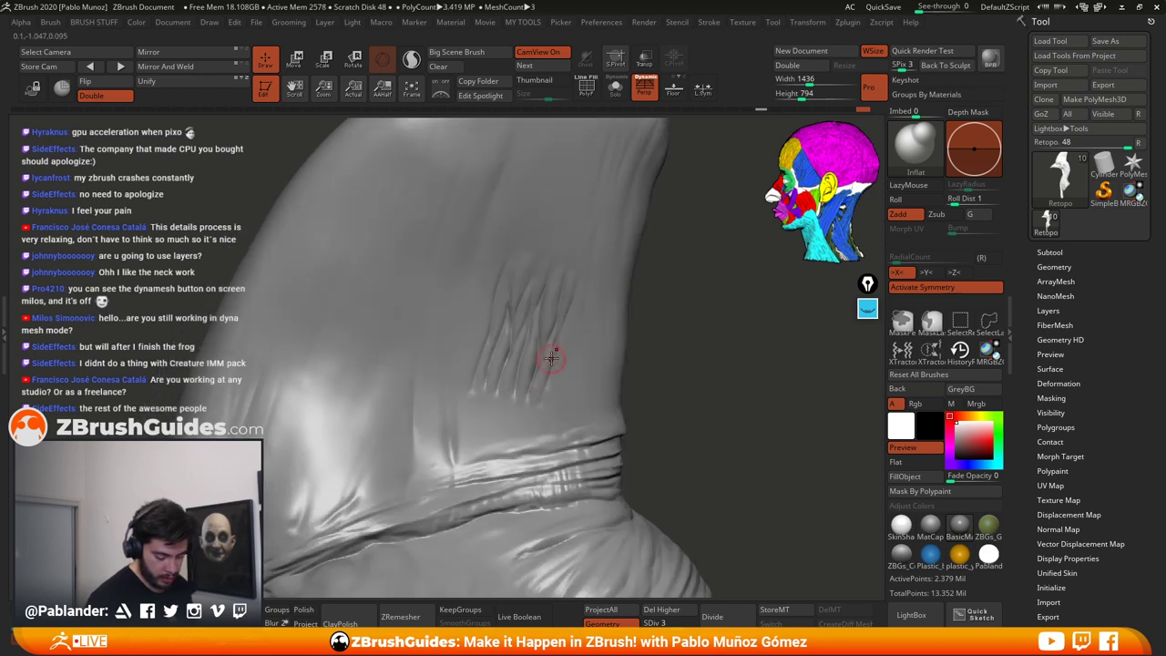
pyautogui.press('shift')
pyautogui.moveTo(534, 398); pyautogui.dragTo(547, 367)
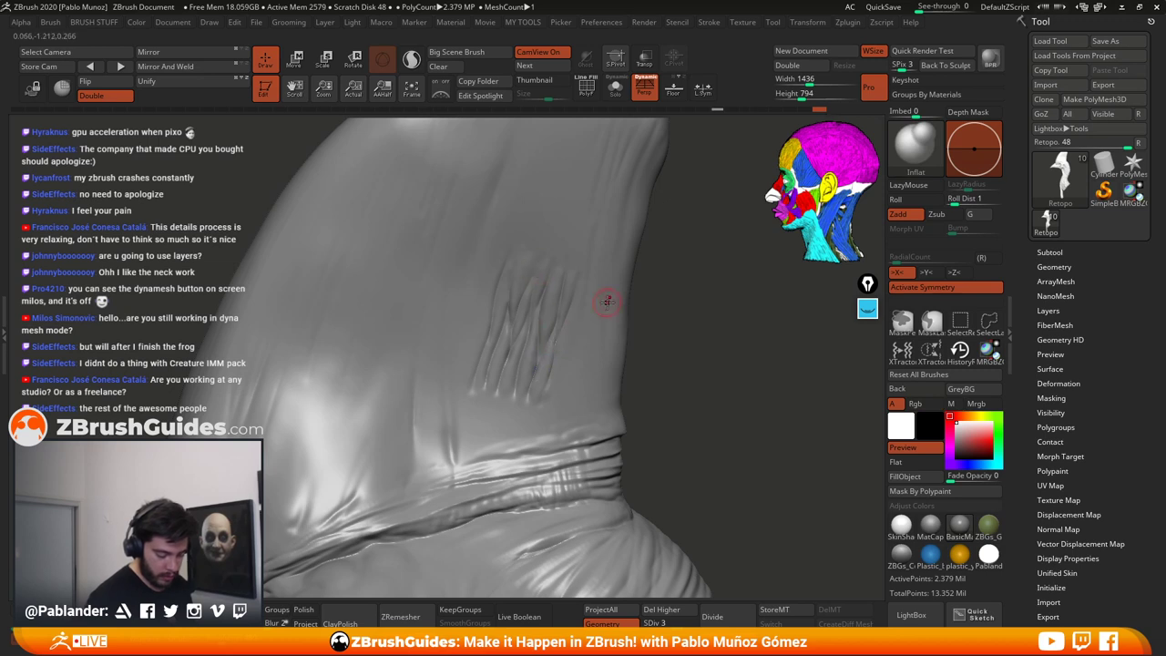
# Step: Build up the folds between the casque grooves with the Standard brush and soften their lower ends
pyautogui.press('b')
pyautogui.press('m')
pyautogui.press('v')
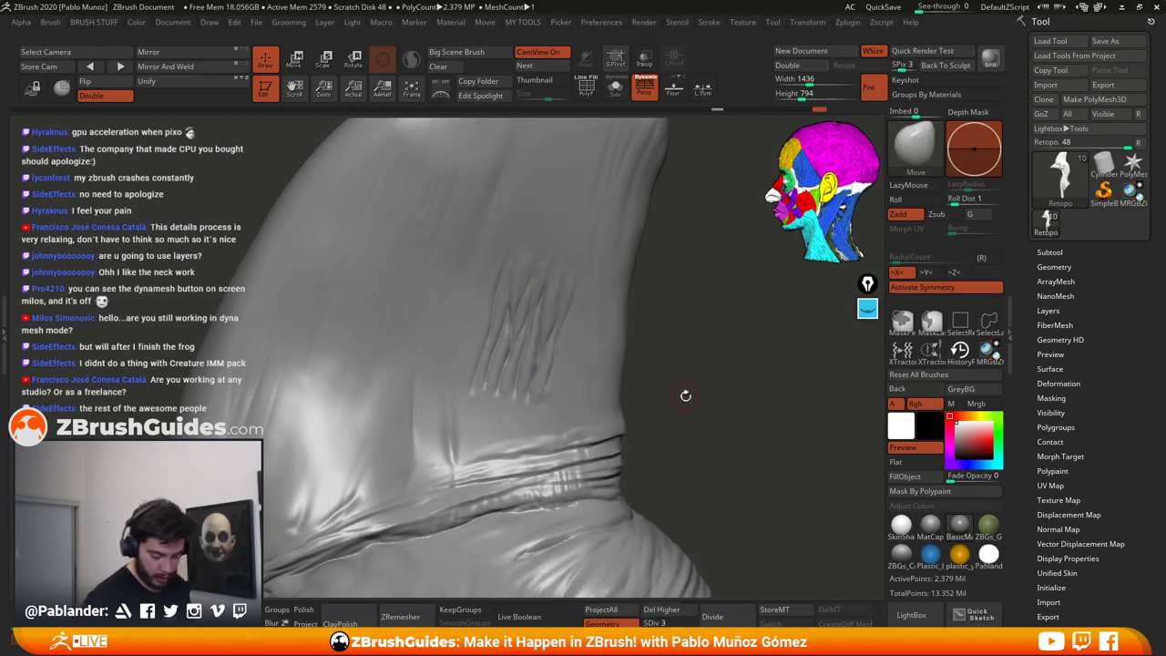
pyautogui.press('b')
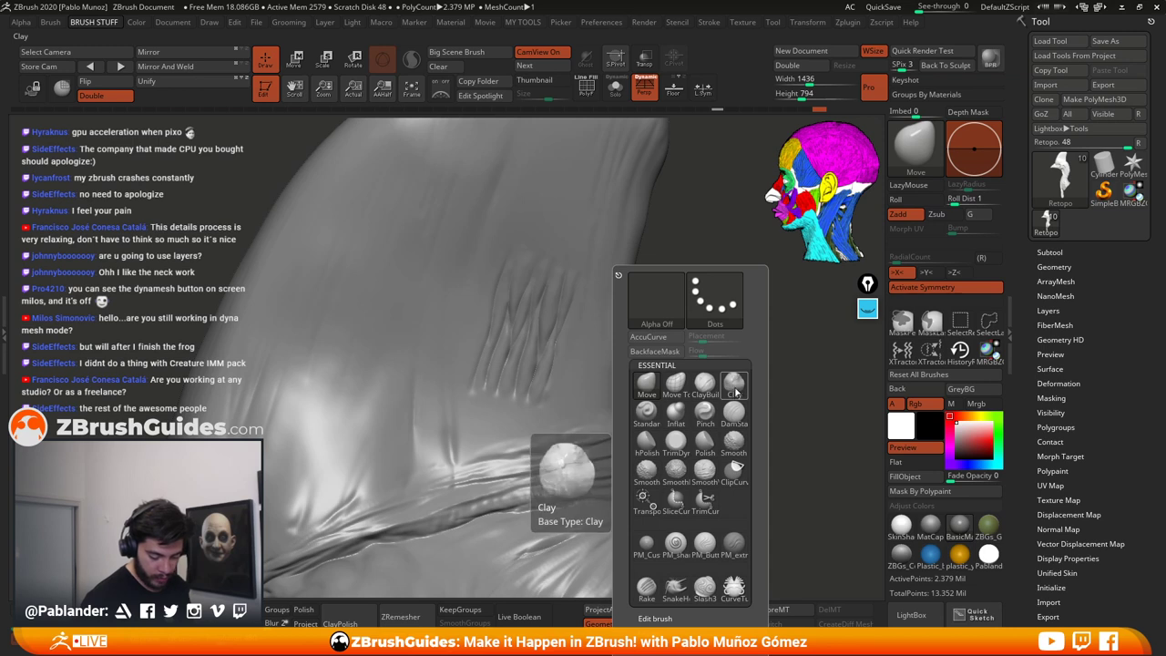
pyautogui.click(646, 412)
pyautogui.press('space')
pyautogui.moveTo(544, 298); pyautogui.dragTo(552, 298)
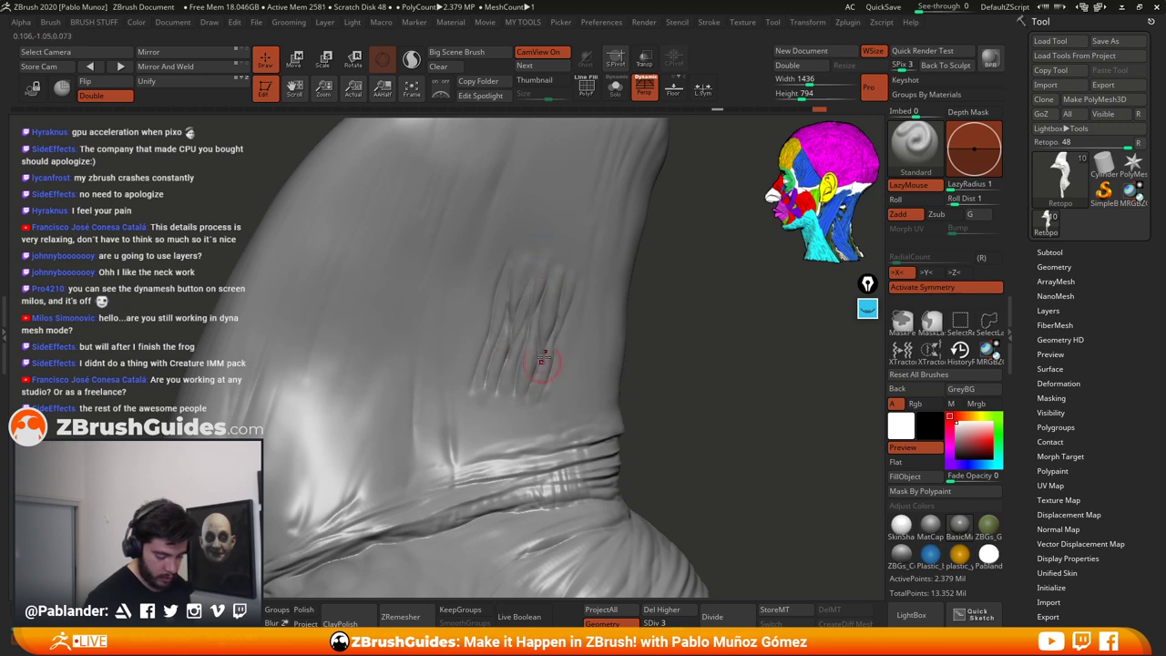
pyautogui.moveTo(630, 353); pyautogui.dragTo(546, 314)
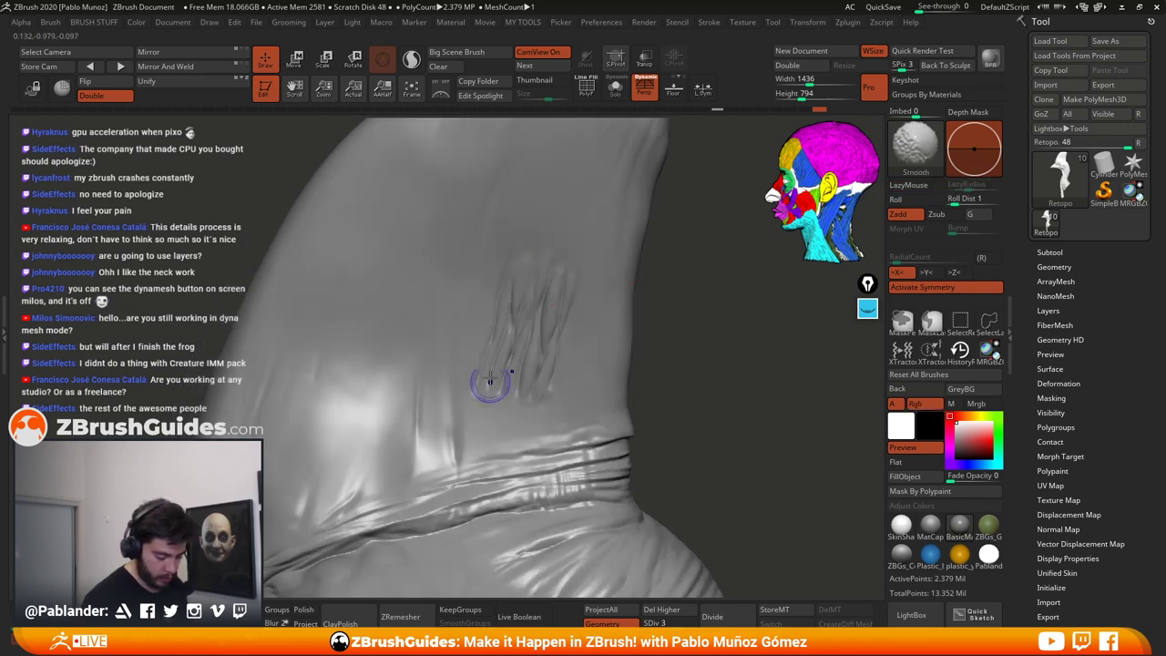
pyautogui.press('l')
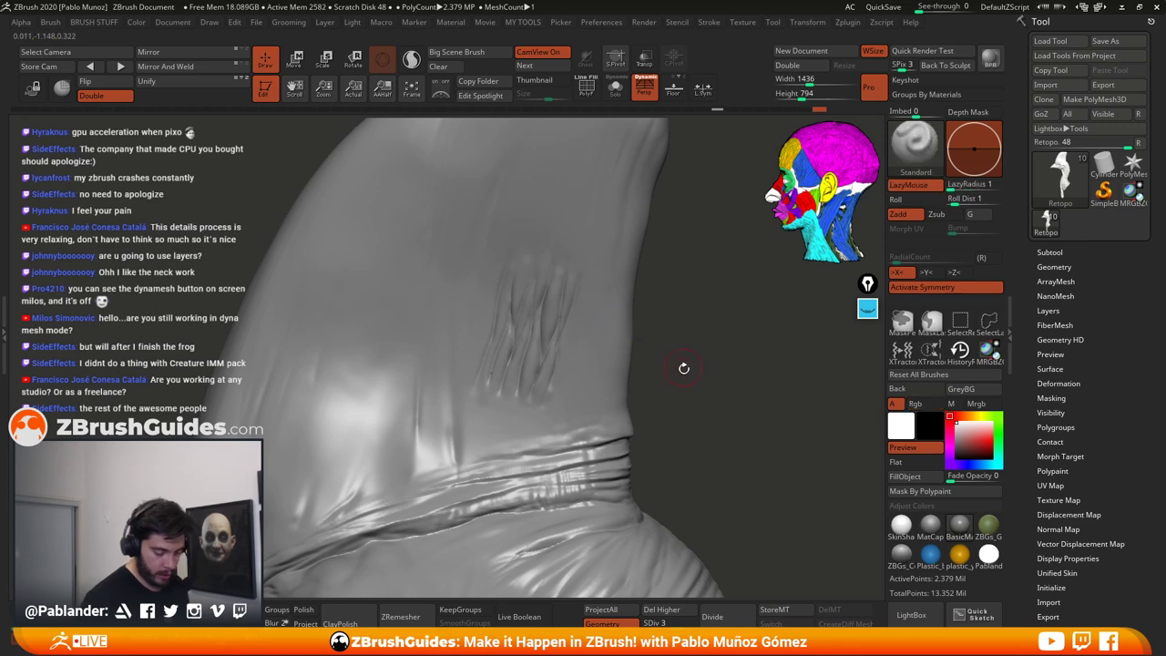
pyautogui.moveTo(689, 393)
pyautogui.mouseDown()
pyautogui.moveTo(647, 374)
pyautogui.moveTo(682, 343)
pyautogui.moveTo(720, 373)
pyautogui.moveTo(533, 326)
pyautogui.mouseUp()
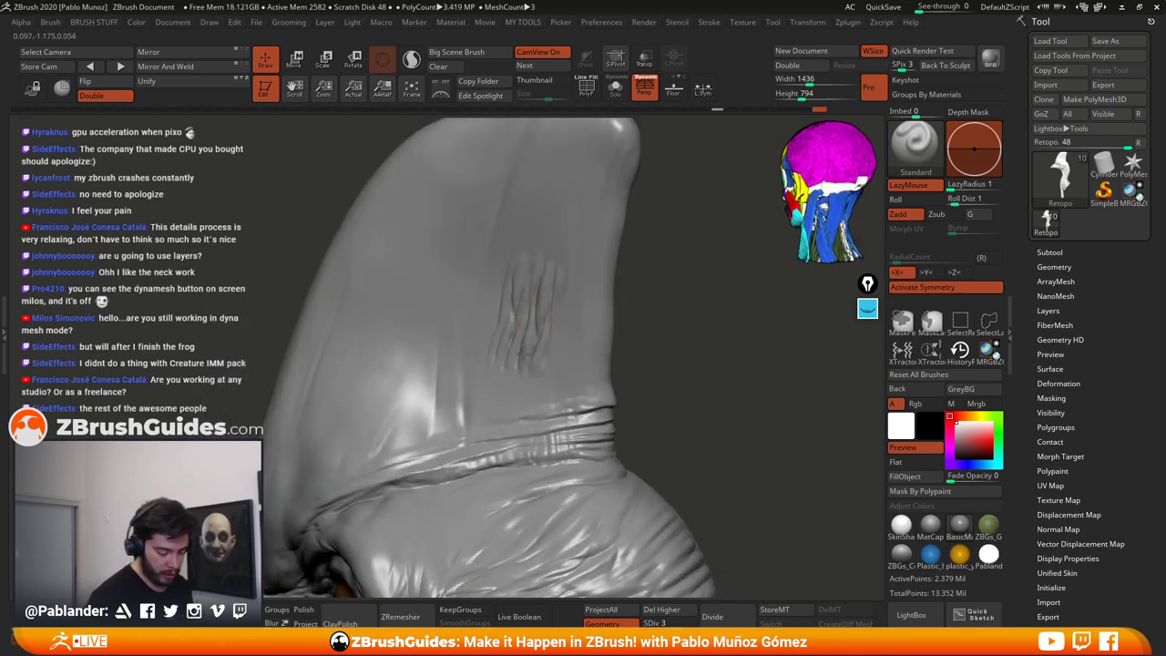
# Step: Smooth the casque's groove cluster from a slightly turned angle and undo the last edit
pyautogui.moveTo(661, 319); pyautogui.dragTo(644, 314)
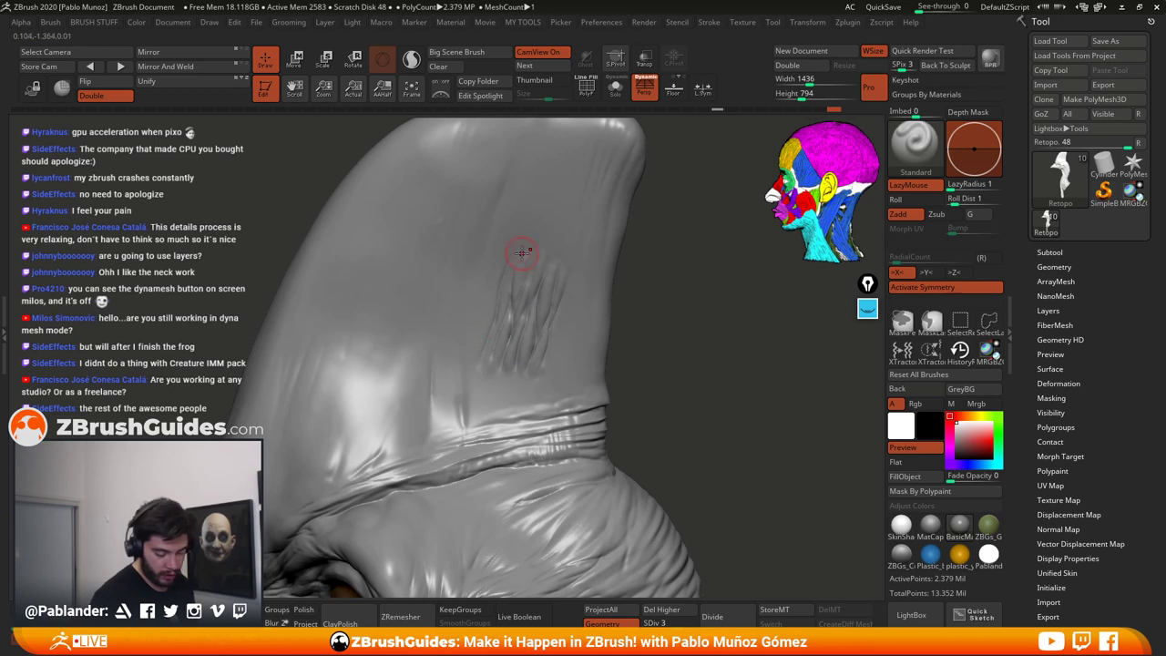
pyautogui.press('shift')
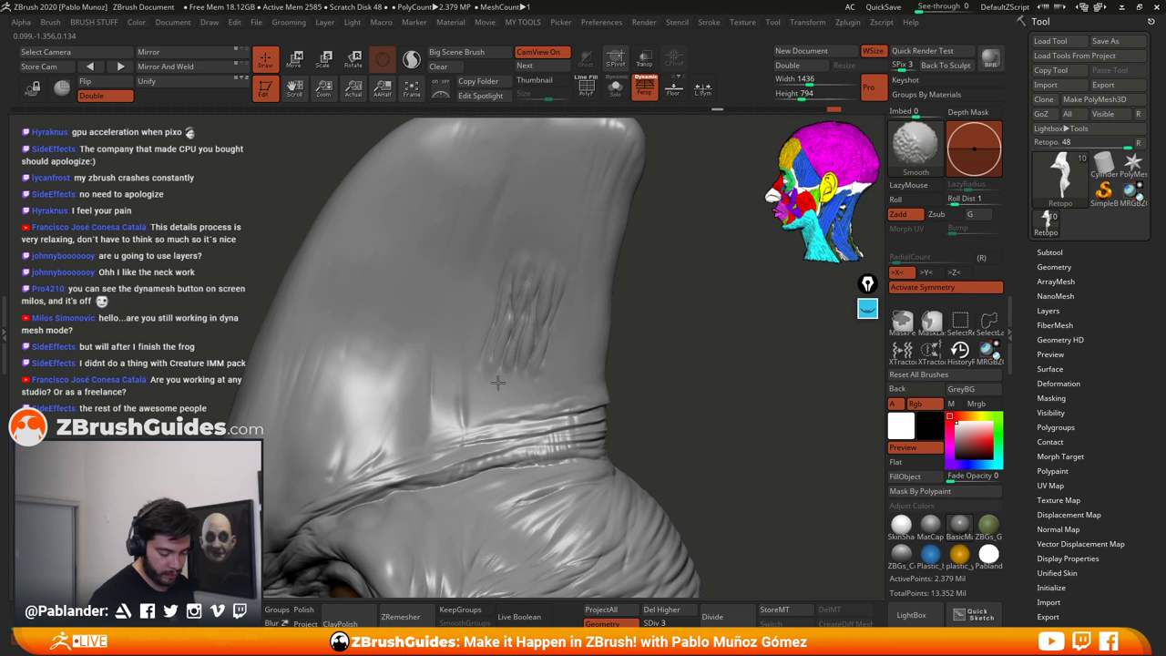
pyautogui.moveTo(642, 362)
pyautogui.keyDown('alt'); pyautogui.mouseDown()
pyautogui.moveTo(679, 385)
pyautogui.moveTo(711, 351)
pyautogui.moveTo(722, 370)
pyautogui.mouseUp(); pyautogui.keyUp('alt')
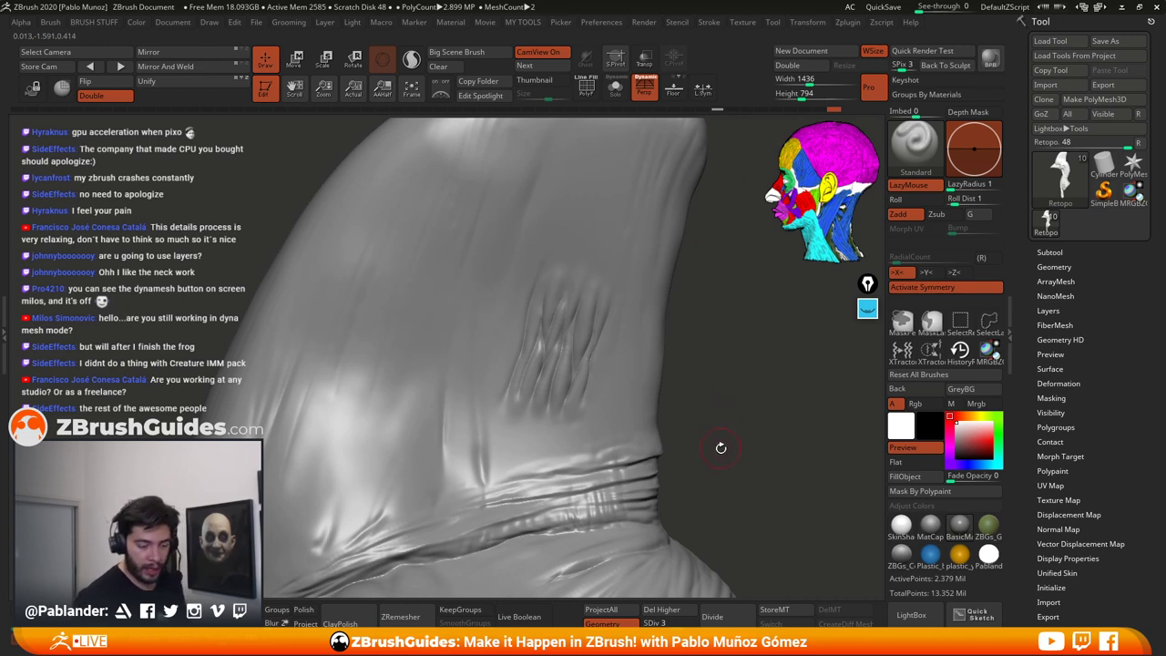
pyautogui.hotkey('ctrl', 'z')
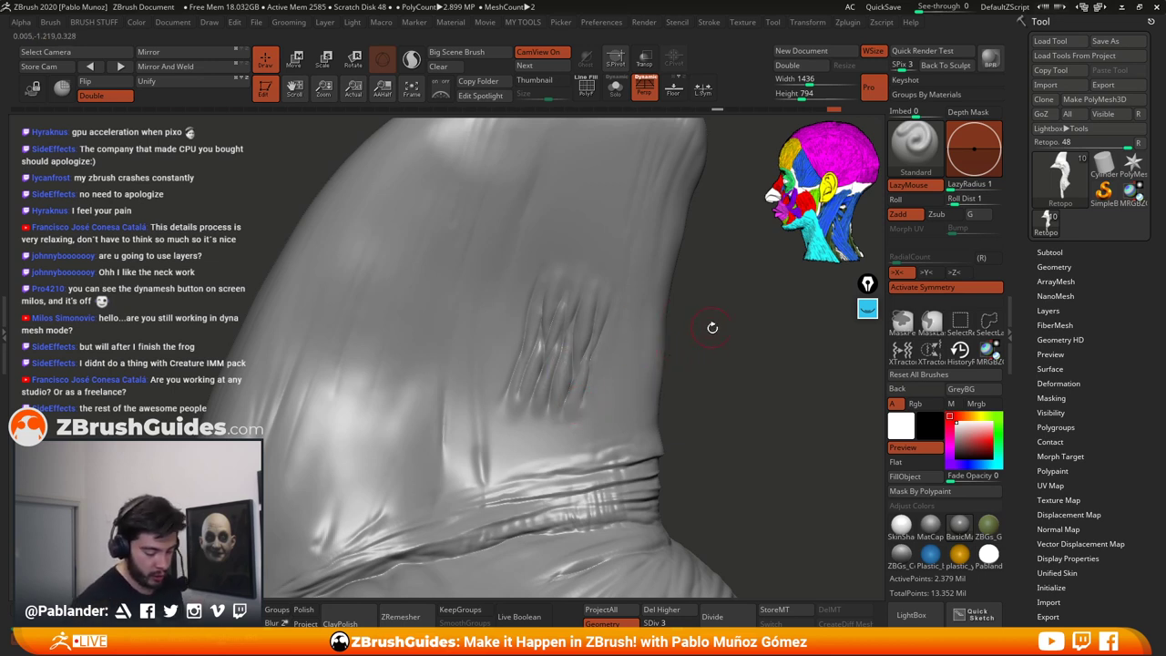
# Step: Increase the Standard brush's draw size and stroke down through the folds of the casque's groove cluster
pyautogui.moveTo(712, 327); pyautogui.dragTo(705, 323)
pyautogui.press('space')
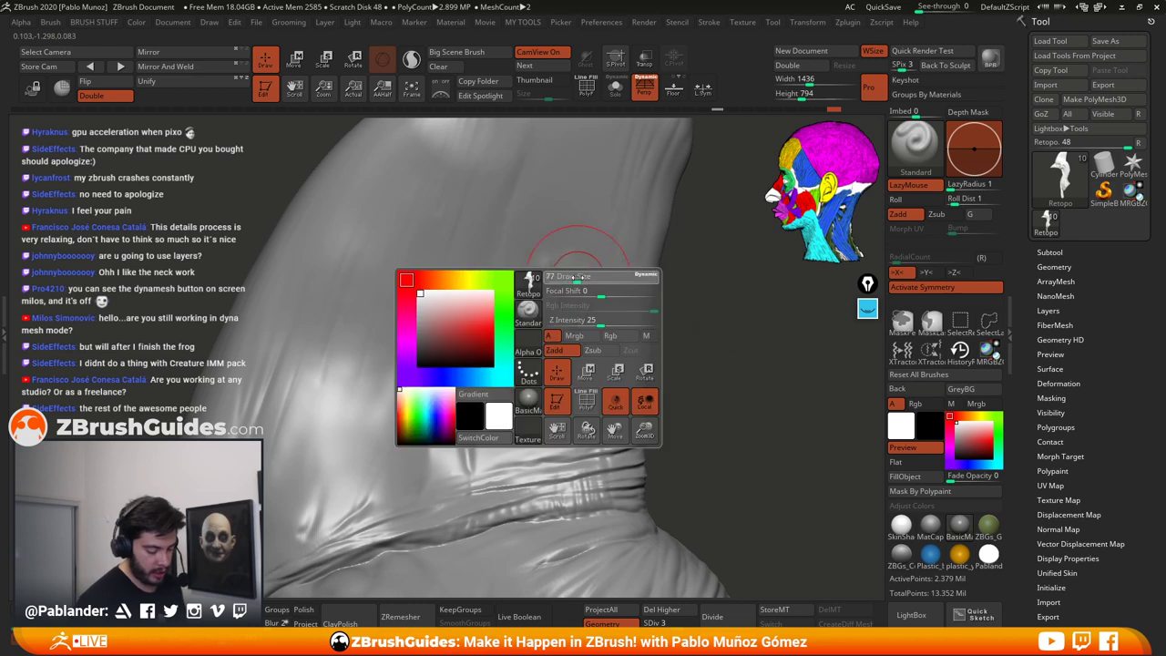
pyautogui.moveTo(579, 277); pyautogui.dragTo(582, 274)
pyautogui.moveTo(668, 294); pyautogui.dragTo(673, 298)
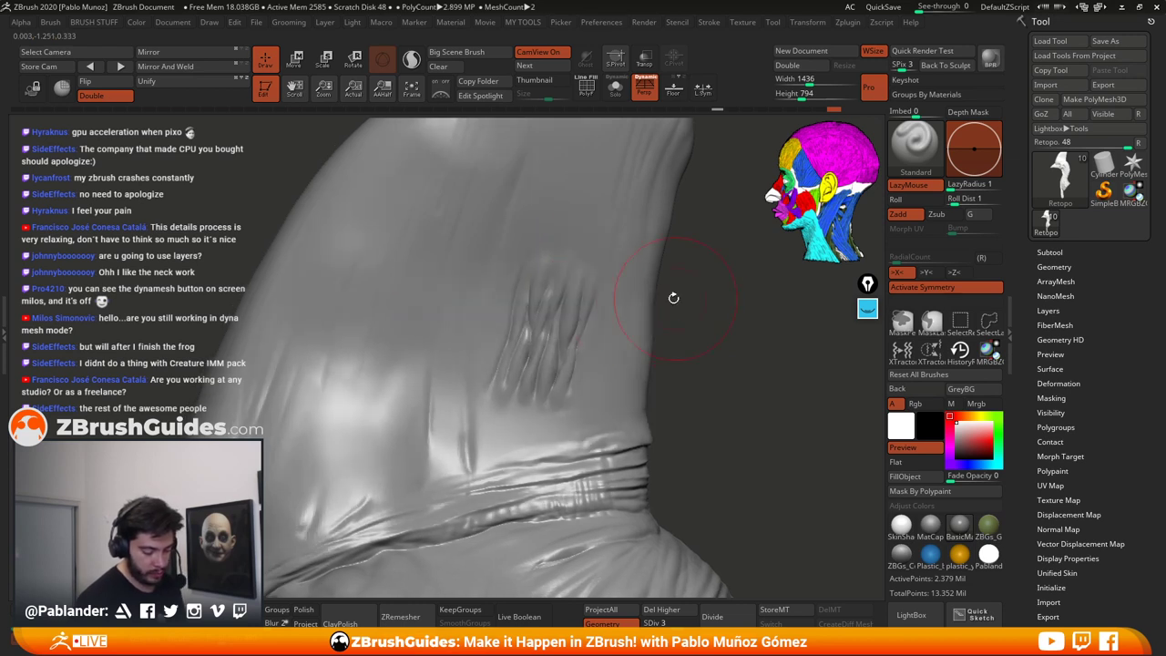
pyautogui.moveTo(558, 275)
pyautogui.mouseDown()
pyautogui.moveTo(538, 267)
pyautogui.moveTo(494, 385)
pyautogui.moveTo(534, 291)
pyautogui.moveTo(529, 384)
pyautogui.mouseUp()
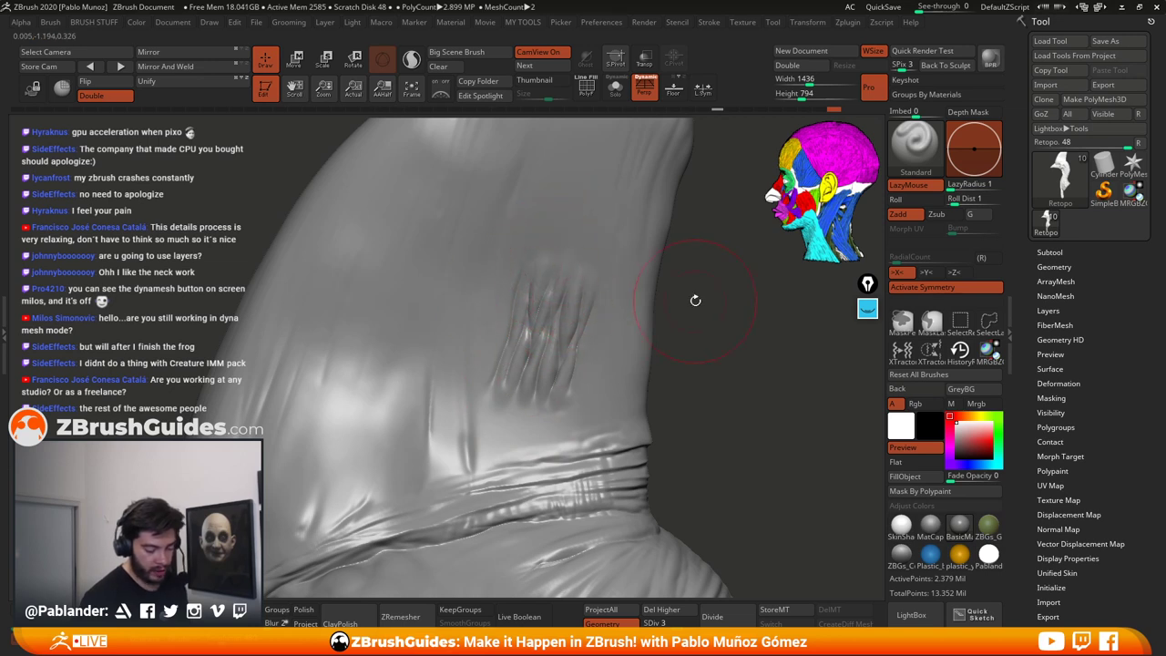
pyautogui.press('space')
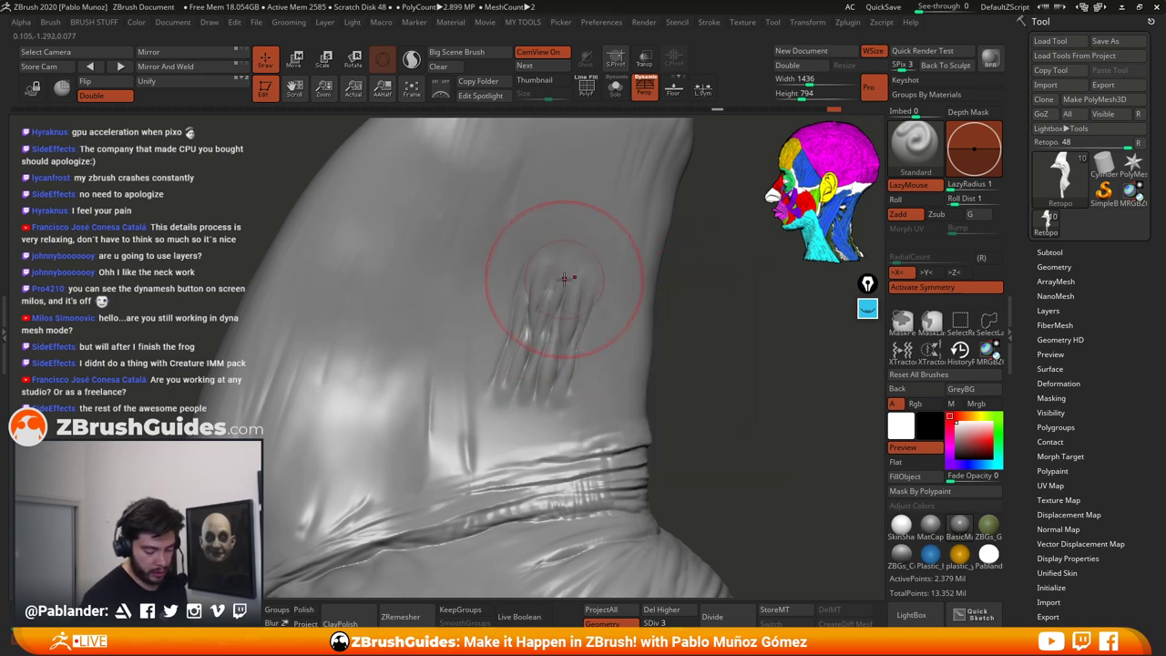
pyautogui.press('space')
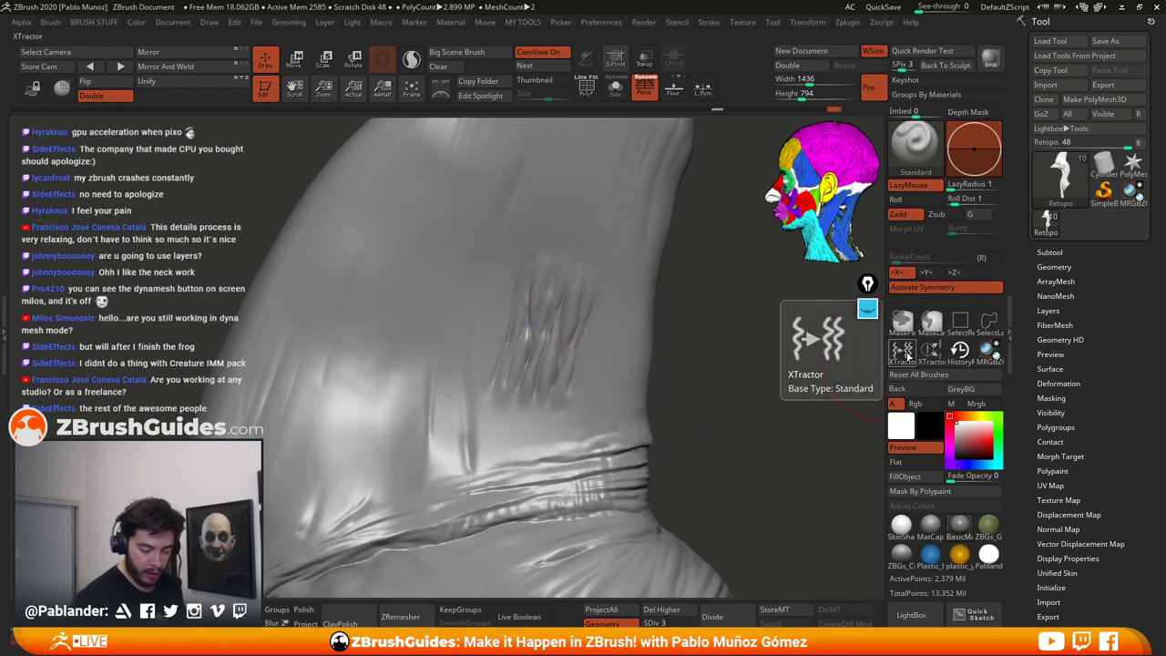
# Step: Switch to the XTractor brush for sampling the sculpted grooves
pyautogui.click(902, 351)
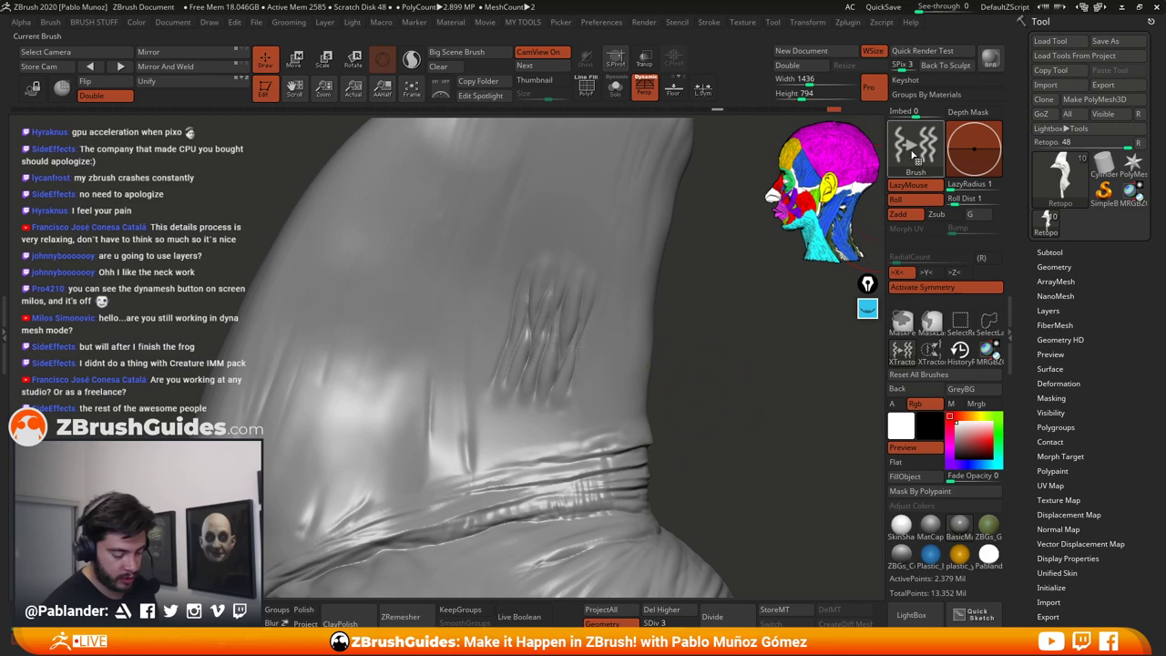
pyautogui.press('b')
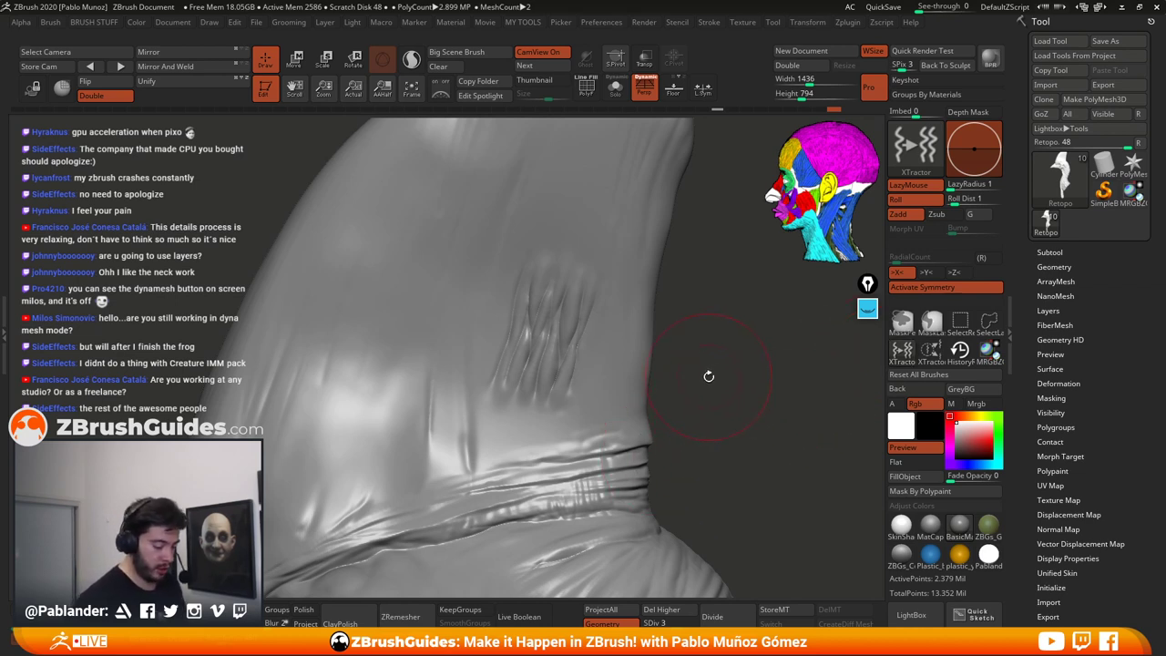
pyautogui.click(26, 24)
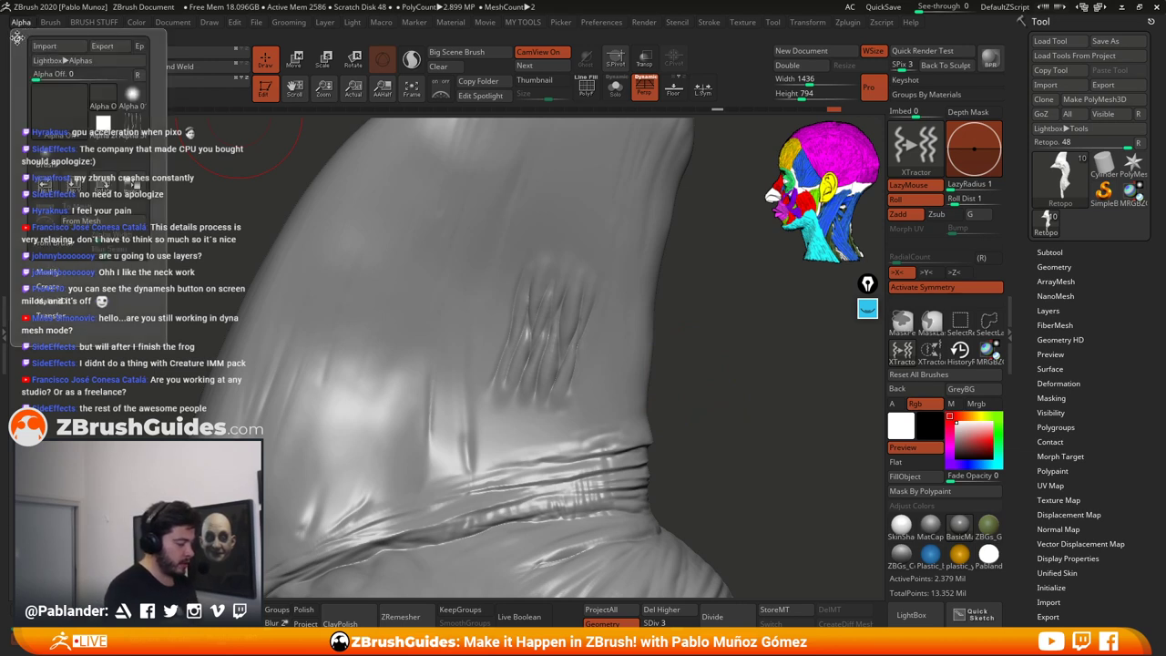
pyautogui.moveTo(17, 39); pyautogui.dragTo(1047, 27)
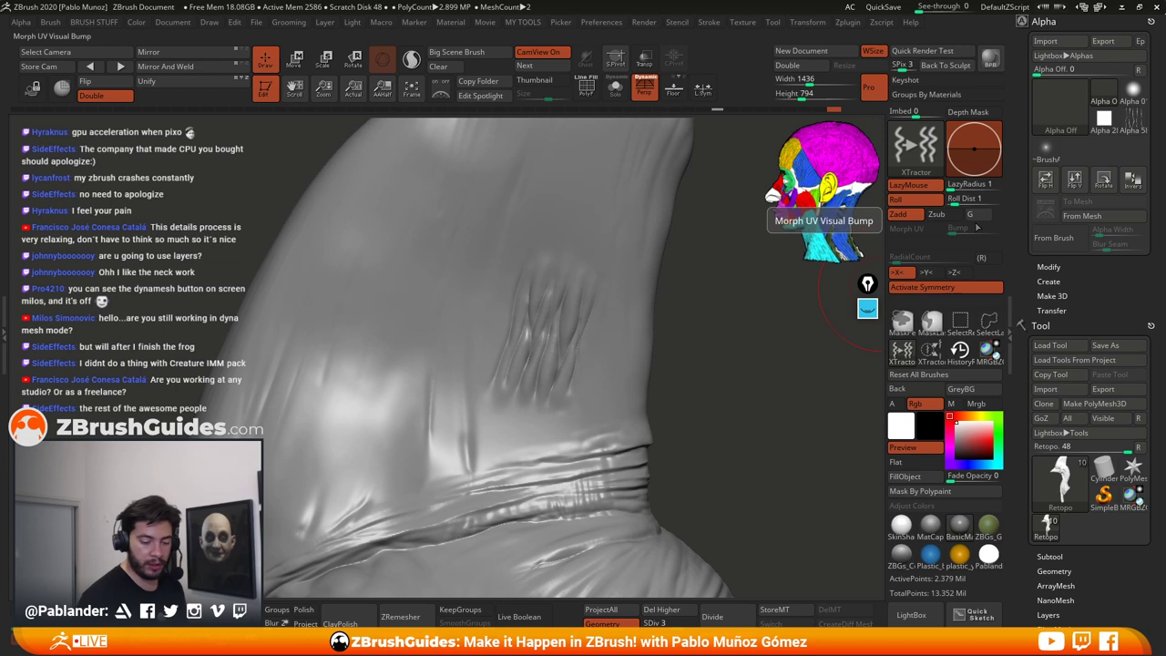
pyautogui.click(1150, 22)
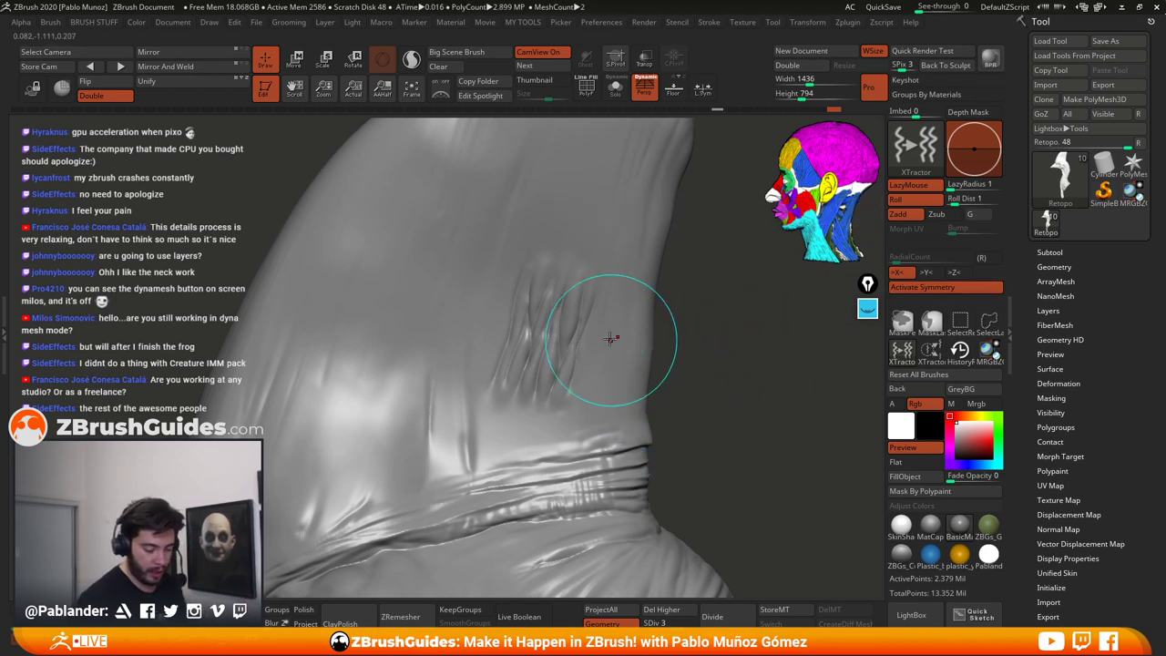
# Step: Sample the sculpted groove cluster with the XTractor brush to capture its relief as the brush texture
pyautogui.moveTo(524, 280); pyautogui.dragTo(568, 361)
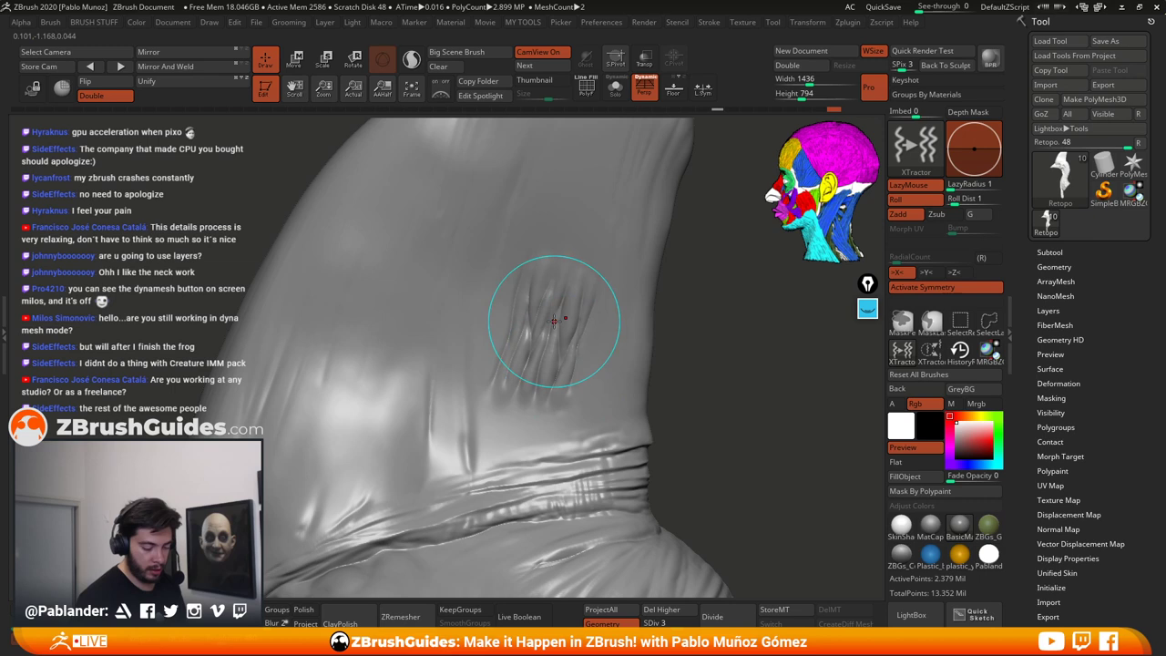
pyautogui.moveTo(553, 270); pyautogui.dragTo(560, 320)
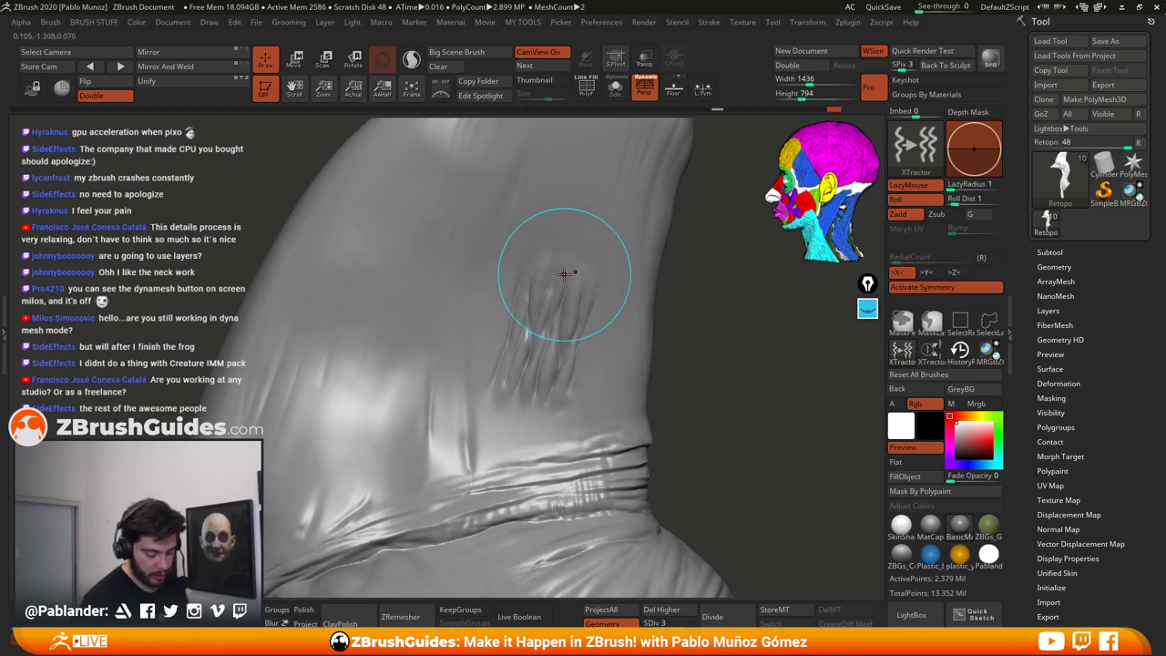
pyautogui.moveTo(564, 275)
pyautogui.mouseDown()
pyautogui.moveTo(559, 263)
pyautogui.moveTo(546, 286)
pyautogui.moveTo(530, 383)
pyautogui.mouseUp()
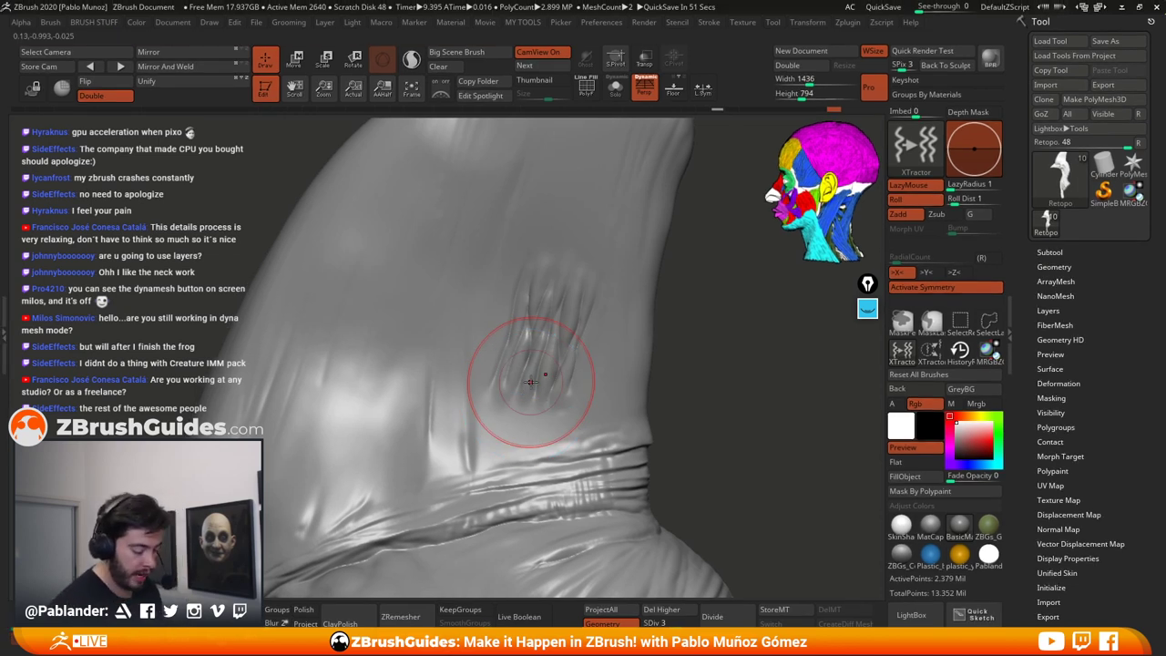
pyautogui.moveTo(530, 381)
pyautogui.mouseDown()
pyautogui.moveTo(534, 273)
pyautogui.moveTo(566, 338)
pyautogui.moveTo(565, 383)
pyautogui.mouseUp()
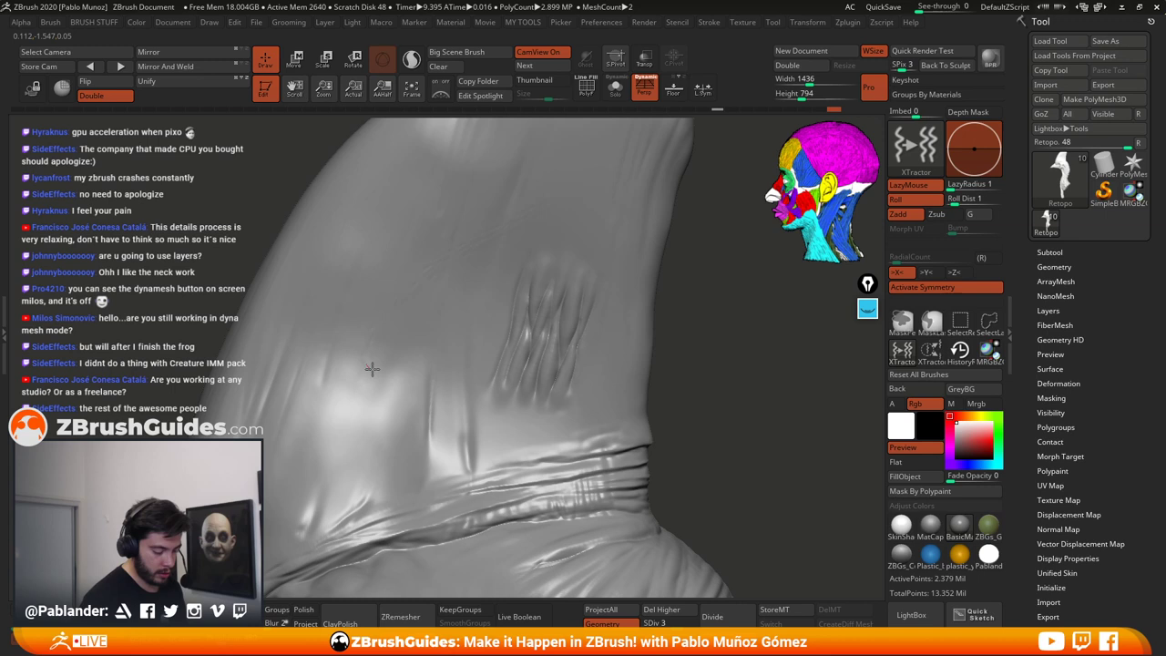
# Step: Try one XTractor stroke of the captured grooves diagonally across the casque and undo it
pyautogui.press('space')
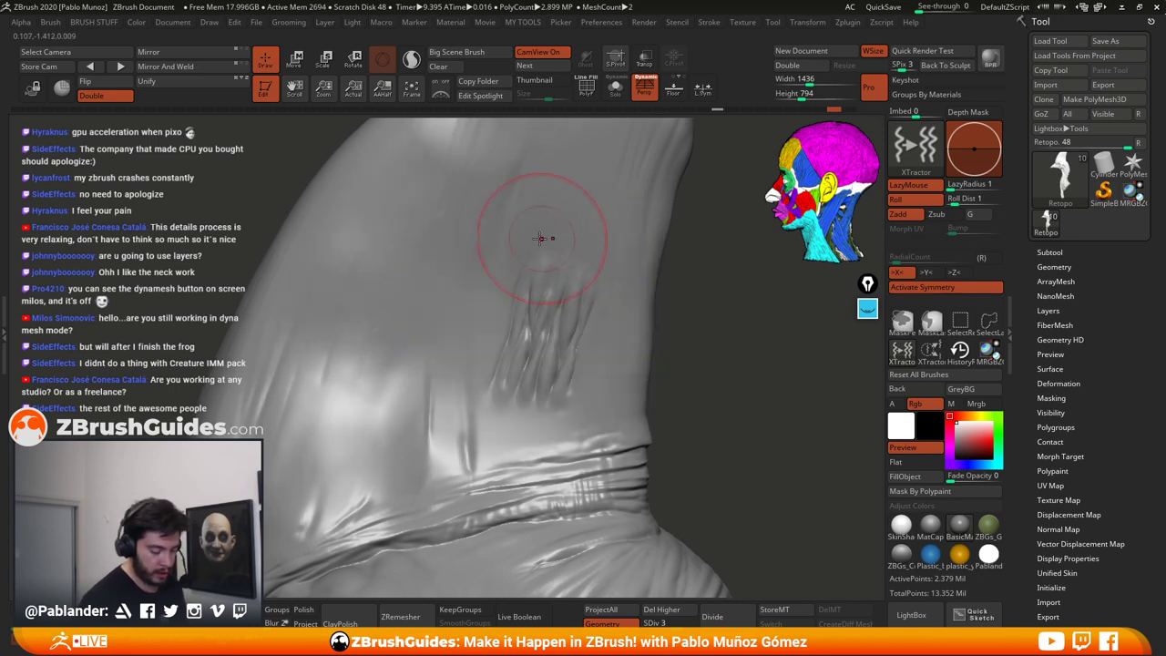
pyautogui.moveTo(521, 195); pyautogui.dragTo(391, 351)
pyautogui.hotkey('ctrl', 'z')
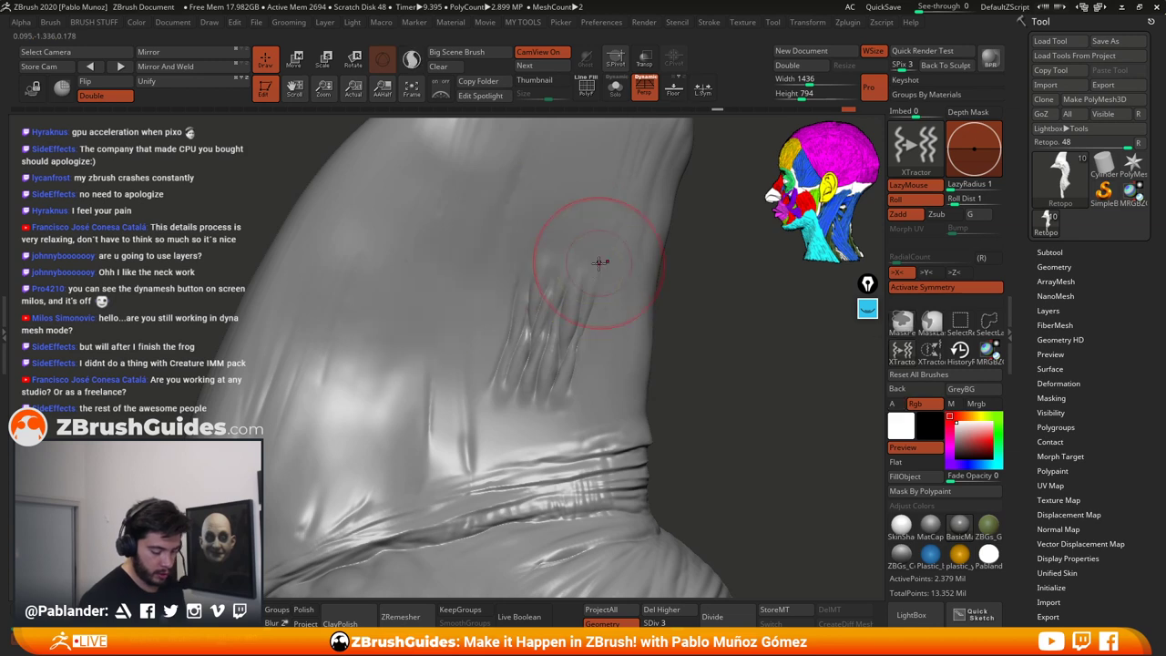
# Step: Try covering the side of the casque with overlapping strokes of the captured groove texture, and undo them all
pyautogui.press('space')
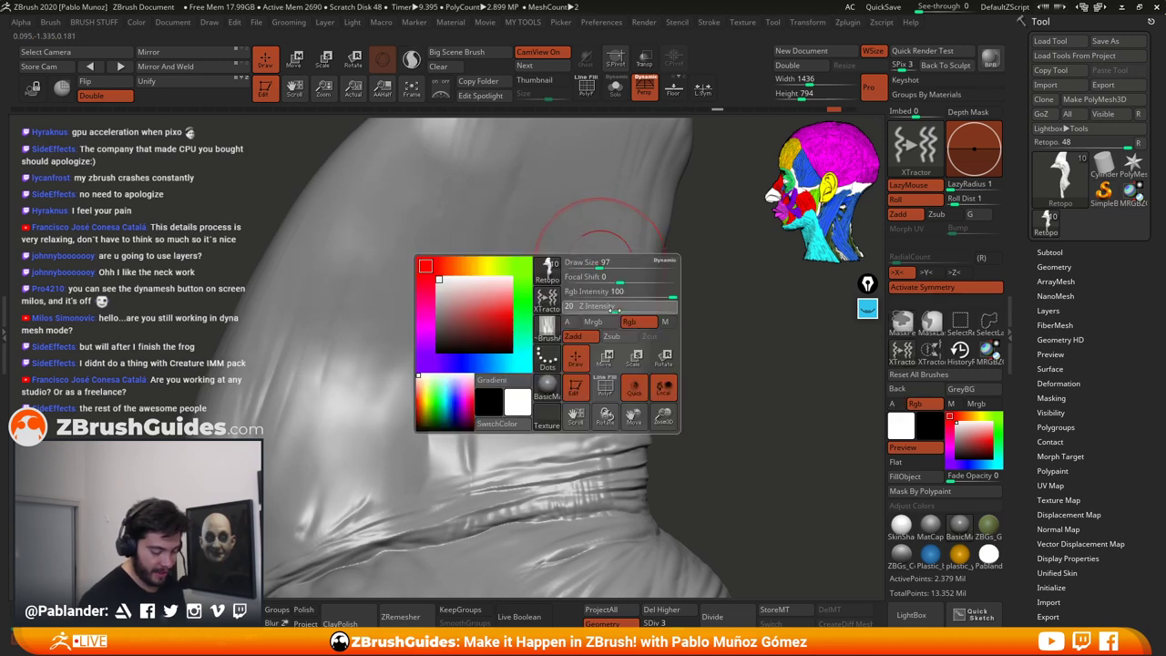
pyautogui.moveTo(505, 219)
pyautogui.mouseDown()
pyautogui.moveTo(437, 278)
pyautogui.moveTo(347, 397)
pyautogui.moveTo(349, 455)
pyautogui.moveTo(545, 202)
pyautogui.moveTo(306, 434)
pyautogui.moveTo(502, 211)
pyautogui.moveTo(521, 260)
pyautogui.moveTo(366, 451)
pyautogui.moveTo(514, 410)
pyautogui.mouseUp()
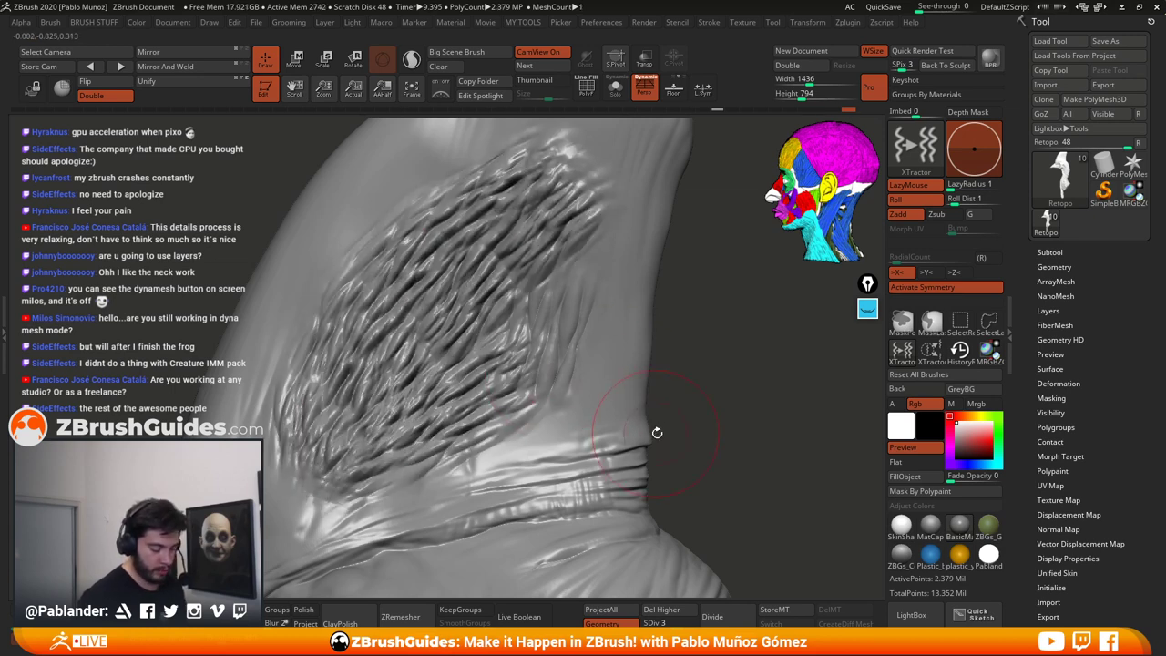
pyautogui.hotkey('ctrl', 'z')
pyautogui.hotkey('ctrl', 'z')
pyautogui.hotkey('ctrl', 'z')
pyautogui.hotkey('ctrl', 'z')
pyautogui.hotkey('ctrl', 'z')
pyautogui.hotkey('ctrl', 'z')
pyautogui.hotkey('ctrl', 'z')
pyautogui.hotkey('ctrl', 'z')
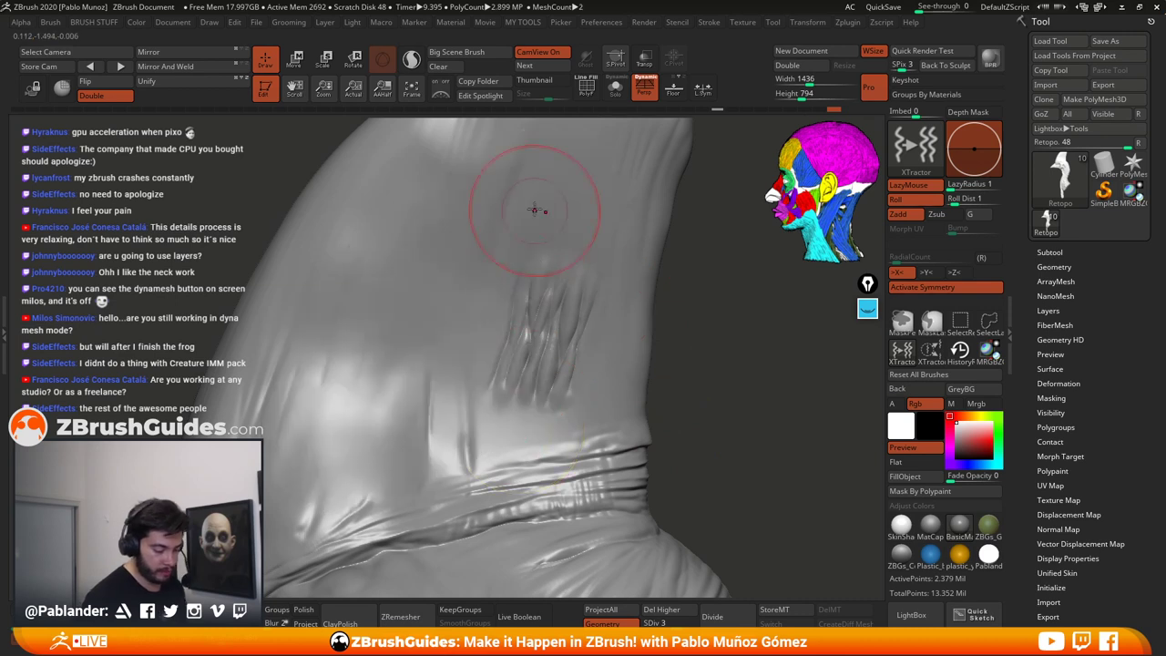
# Step: Try a narrow diagonal band of captured wrinkles from the upper casque down to its curved edge, and undo it
pyautogui.moveTo(535, 211)
pyautogui.mouseDown()
pyautogui.moveTo(423, 269)
pyautogui.moveTo(278, 420)
pyautogui.moveTo(417, 278)
pyautogui.moveTo(421, 301)
pyautogui.moveTo(332, 362)
pyautogui.moveTo(454, 266)
pyautogui.mouseUp()
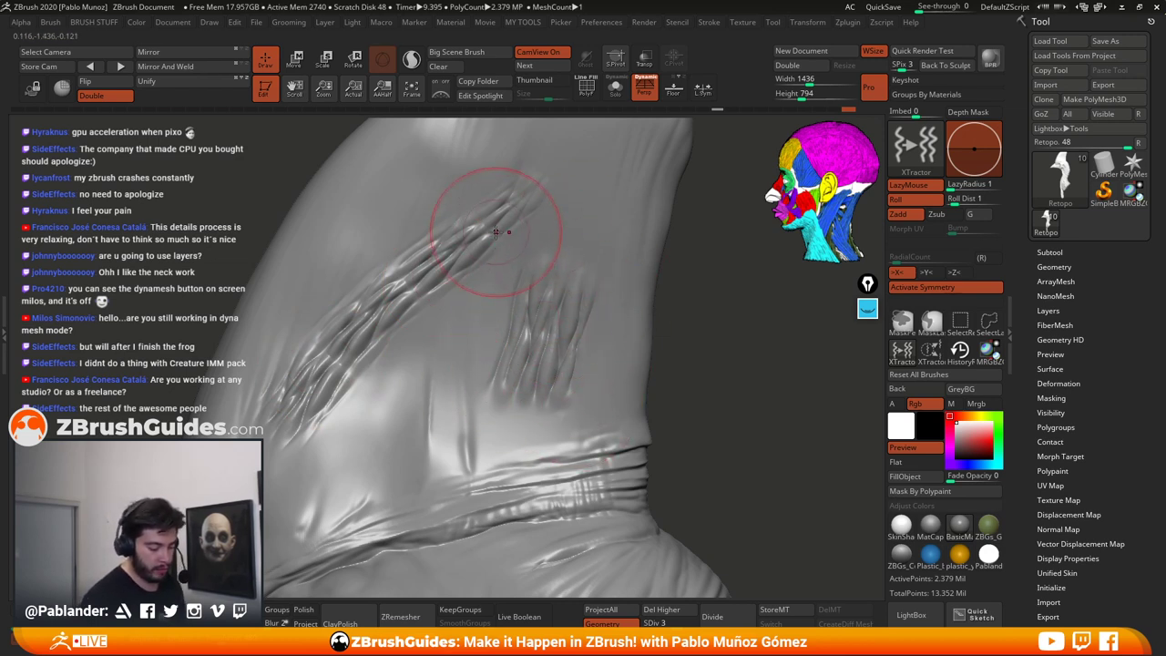
pyautogui.moveTo(492, 232)
pyautogui.mouseDown()
pyautogui.moveTo(377, 267)
pyautogui.moveTo(314, 382)
pyautogui.mouseUp()
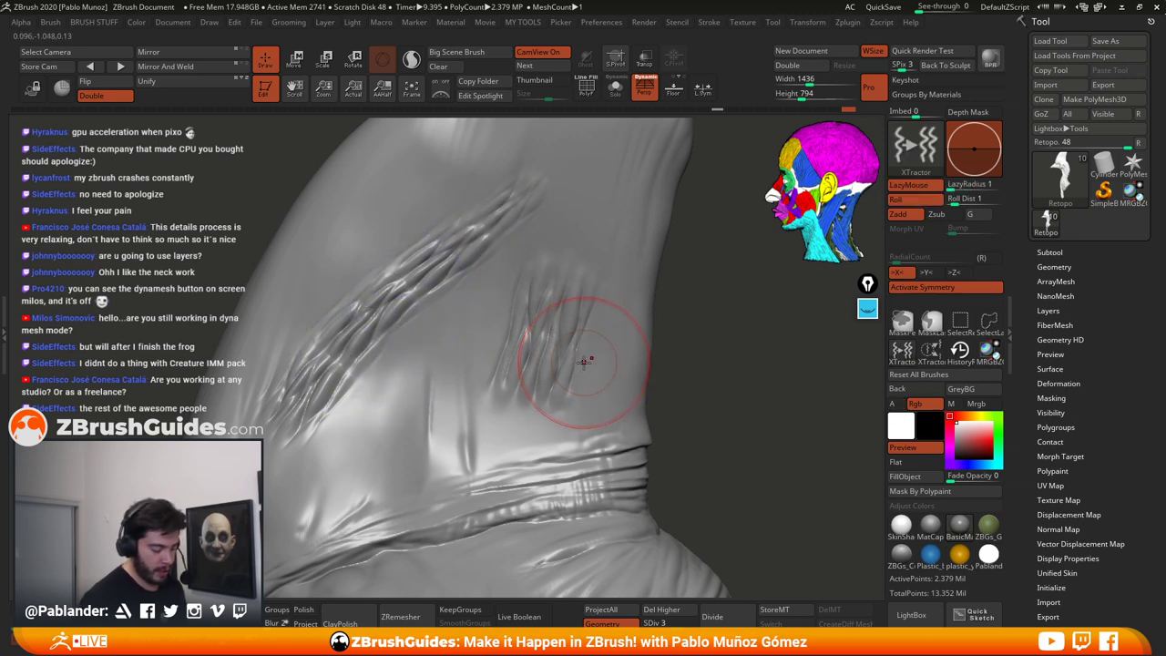
pyautogui.hotkey('ctrl', 'z')
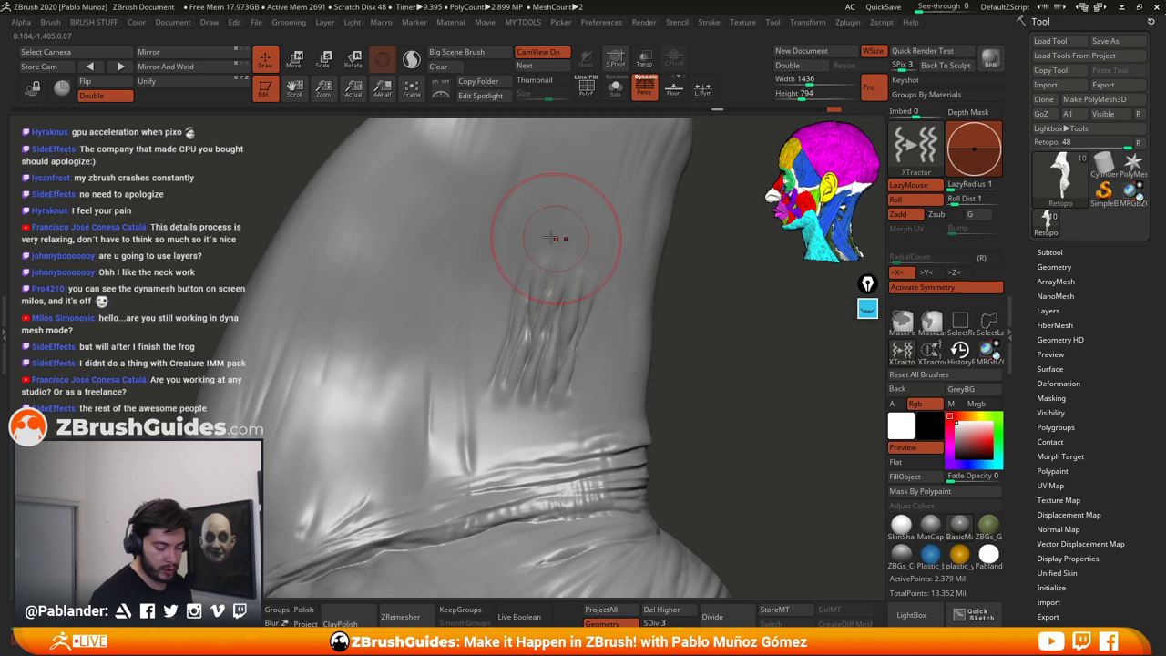
# Step: Try a fan of short XTractor strokes on the upper casque beside the groove cluster, and undo them
pyautogui.moveTo(496, 223)
pyautogui.mouseDown()
pyautogui.moveTo(403, 266)
pyautogui.moveTo(407, 291)
pyautogui.moveTo(490, 237)
pyautogui.mouseUp()
pyautogui.moveTo(446, 298)
pyautogui.mouseDown()
pyautogui.moveTo(475, 296)
pyautogui.moveTo(490, 275)
pyautogui.mouseUp()
pyautogui.moveTo(536, 192)
pyautogui.mouseDown()
pyautogui.moveTo(513, 182)
pyautogui.moveTo(541, 170)
pyautogui.mouseUp()
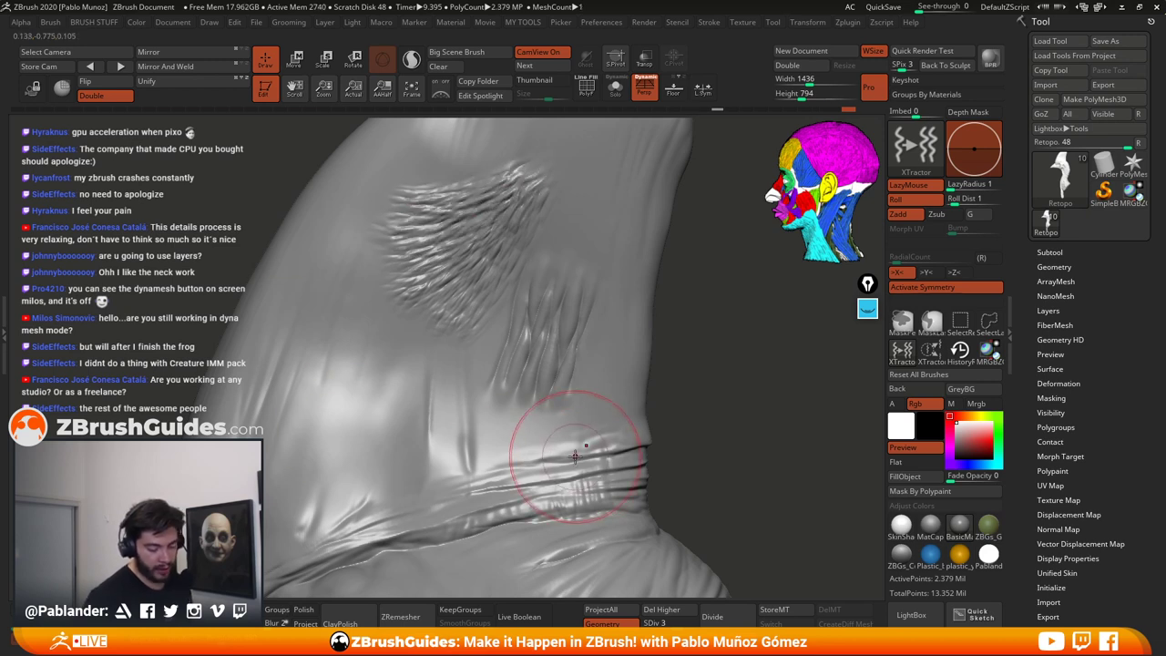
pyautogui.hotkey('ctrl', 'z')
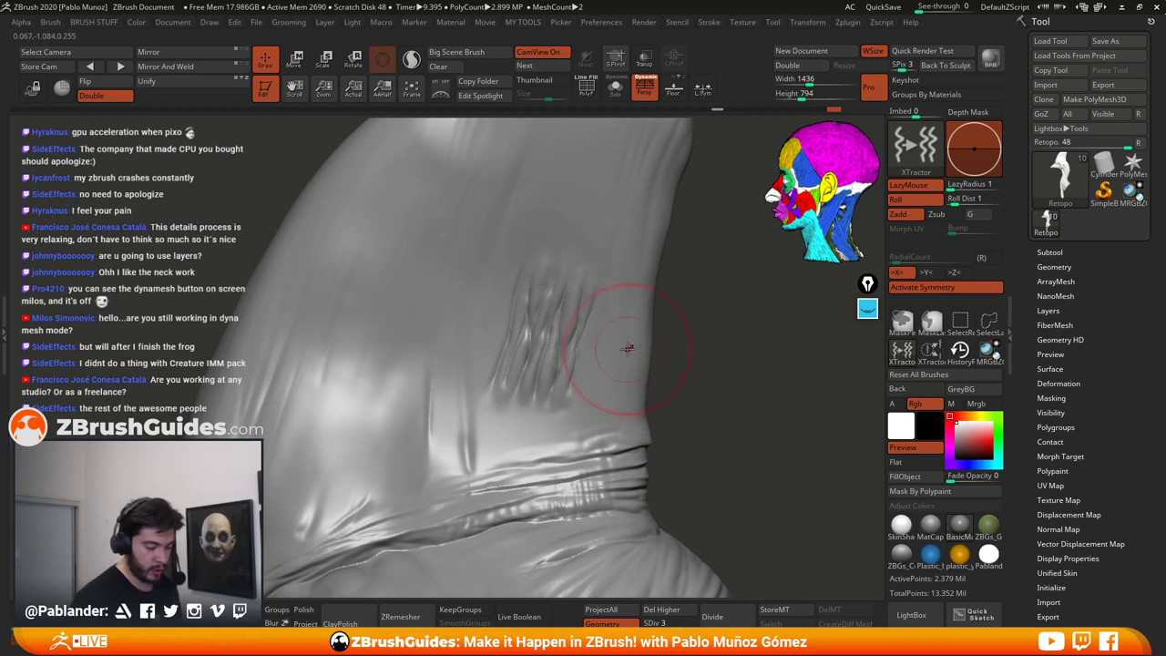
# Step: Switch to the HistoryRecall brush and turn off symmetry so that it can be used on the casque
pyautogui.moveTo(703, 352); pyautogui.dragTo(698, 278)
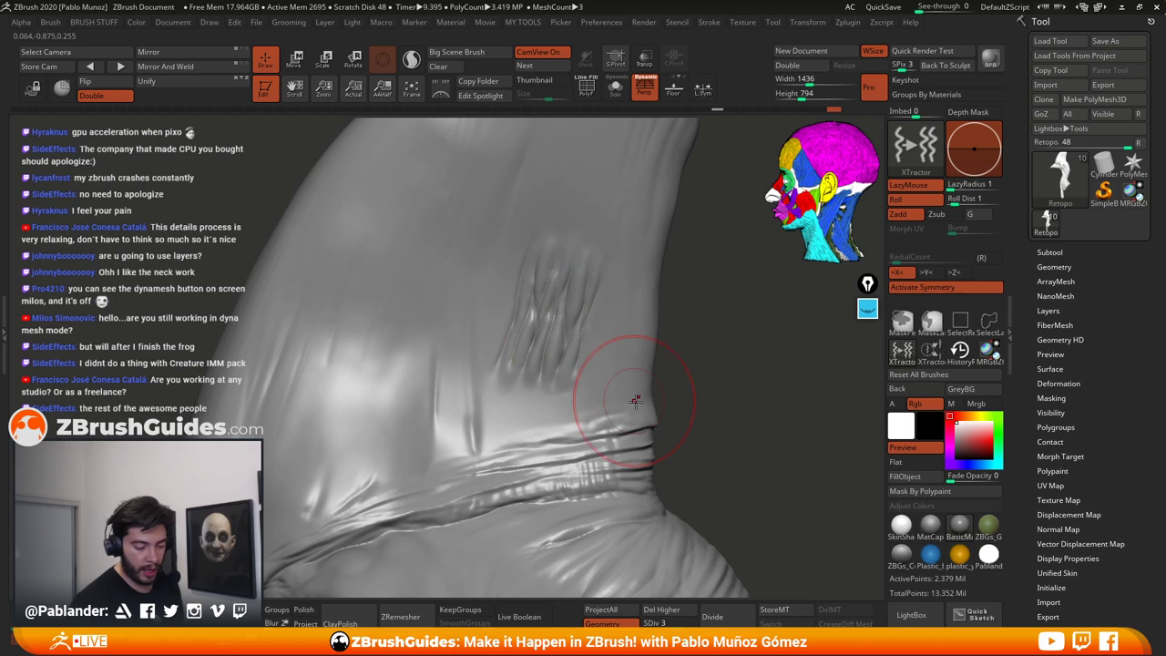
pyautogui.moveTo(717, 111)
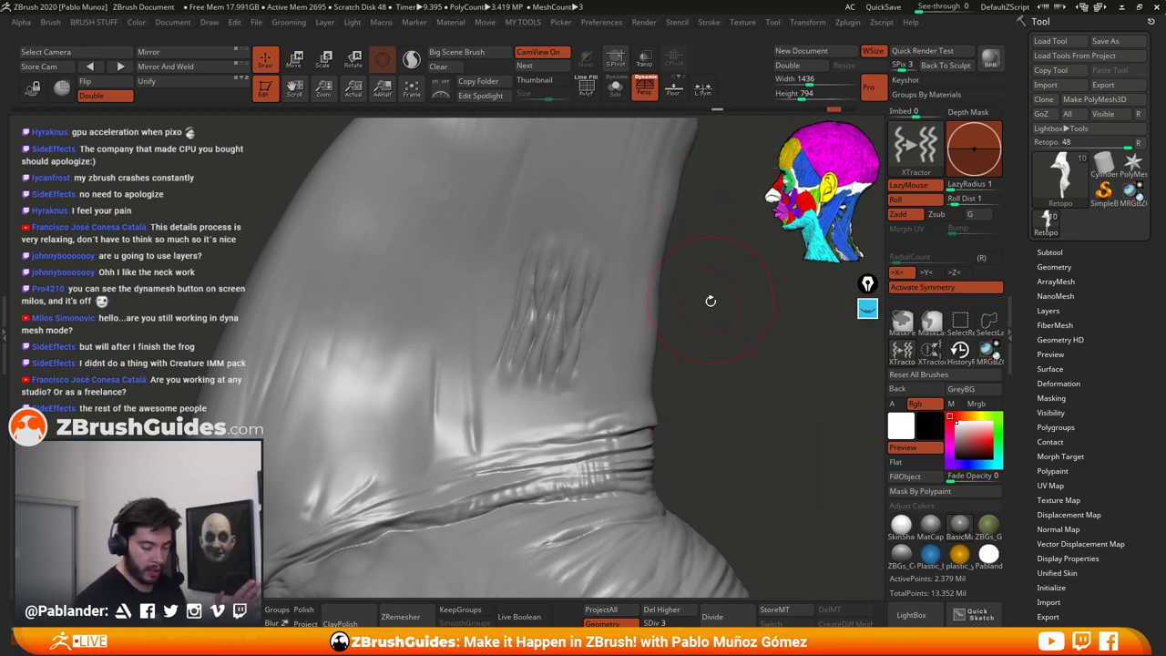
pyautogui.click(959, 350)
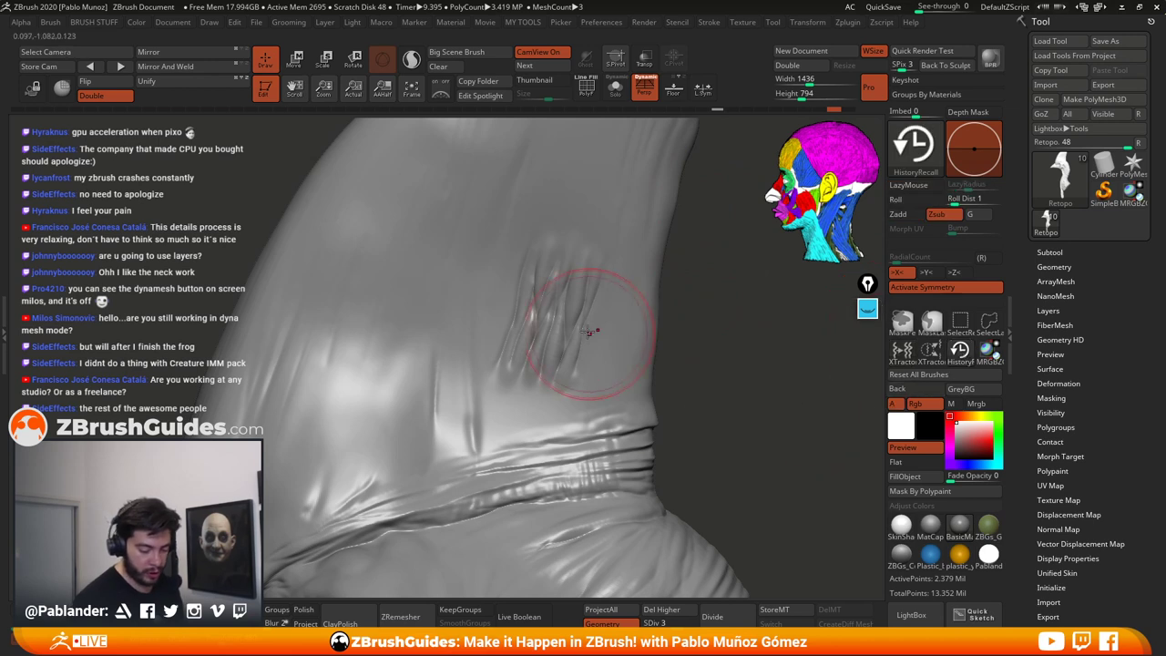
pyautogui.click(562, 311)
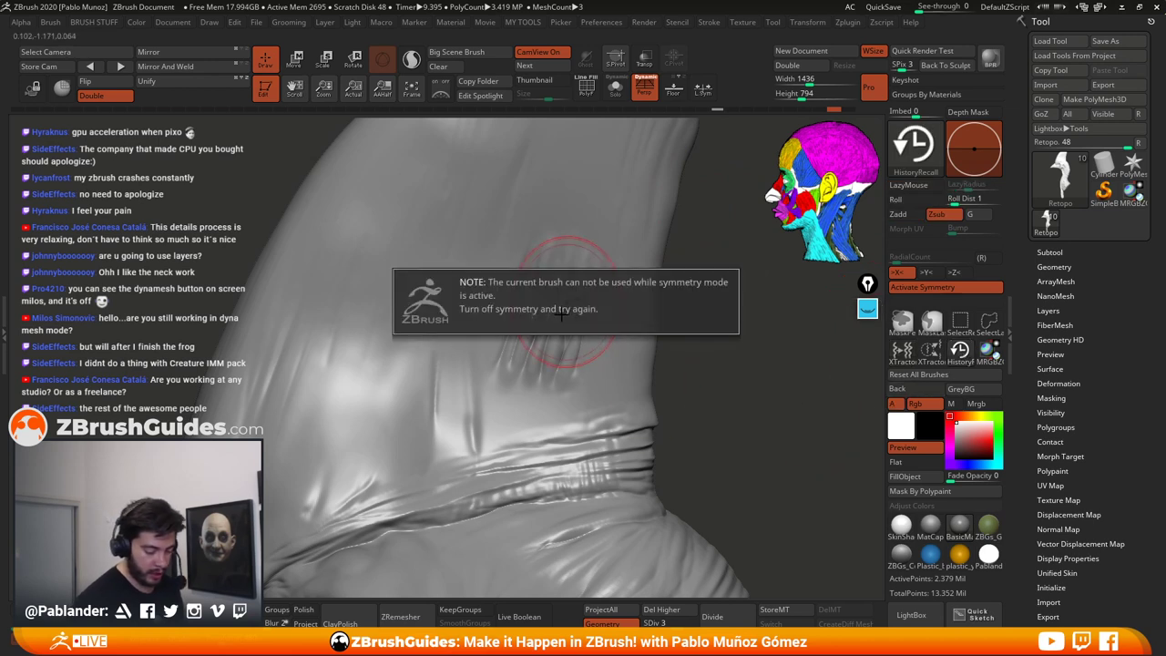
pyautogui.click(929, 288)
# Step: Brush the groove cluster away with HistoryRecall to restore the casque's earlier surface, and undo the last stroke
pyautogui.moveTo(577, 293)
pyautogui.mouseDown()
pyautogui.moveTo(552, 330)
pyautogui.moveTo(539, 284)
pyautogui.moveTo(516, 367)
pyautogui.mouseUp()
pyautogui.moveTo(752, 370); pyautogui.dragTo(671, 374)
pyautogui.moveTo(528, 354); pyautogui.dragTo(516, 362)
pyautogui.moveTo(627, 361)
pyautogui.mouseDown()
pyautogui.moveTo(656, 341)
pyautogui.moveTo(596, 277)
pyautogui.mouseUp()
pyautogui.moveTo(486, 329)
pyautogui.mouseDown()
pyautogui.moveTo(457, 369)
pyautogui.moveTo(606, 346)
pyautogui.moveTo(786, 385)
pyautogui.moveTo(730, 365)
pyautogui.mouseUp()
pyautogui.hotkey('ctrl', 'z')
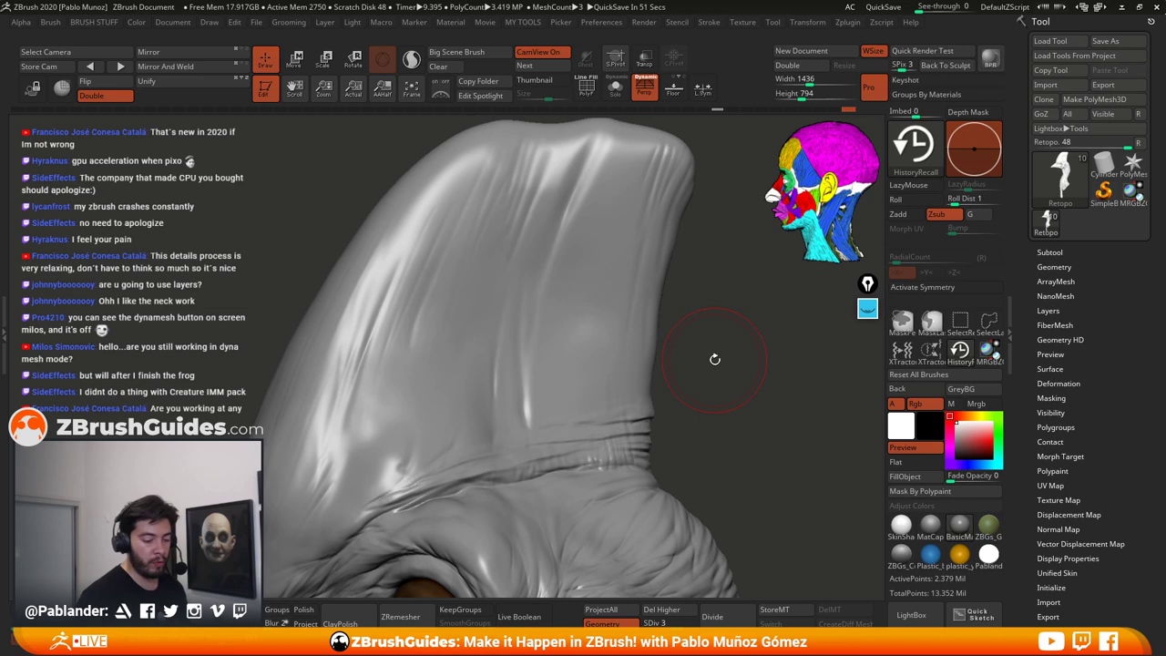
# Step: Try another XTractor stroke of wrinkles diagonally across the restored casque, undo it, and view the whole head
pyautogui.click(901, 351)
pyautogui.moveTo(606, 214)
pyautogui.mouseDown()
pyautogui.moveTo(583, 273)
pyautogui.moveTo(467, 392)
pyautogui.mouseUp()
pyautogui.hotkey('ctrl', 'z')
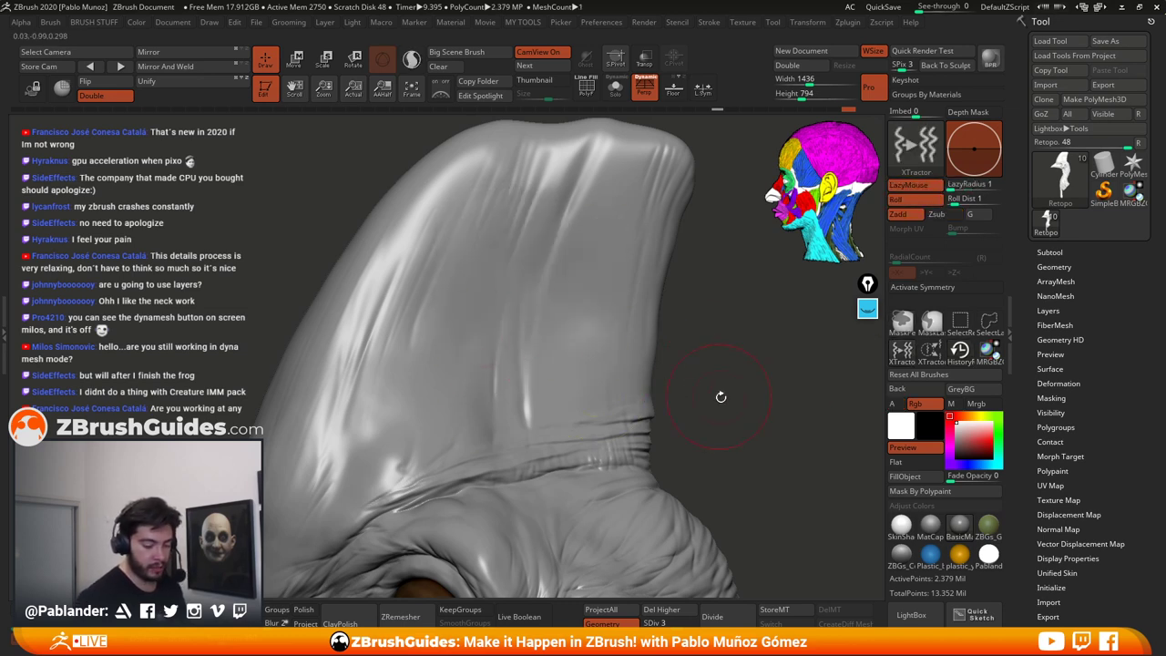
pyautogui.moveTo(720, 397)
pyautogui.keyDown('alt'); pyautogui.mouseDown()
pyautogui.moveTo(704, 360)
pyautogui.moveTo(715, 358)
pyautogui.moveTo(707, 342)
pyautogui.moveTo(712, 351)
pyautogui.mouseUp(); pyautogui.keyUp('alt')
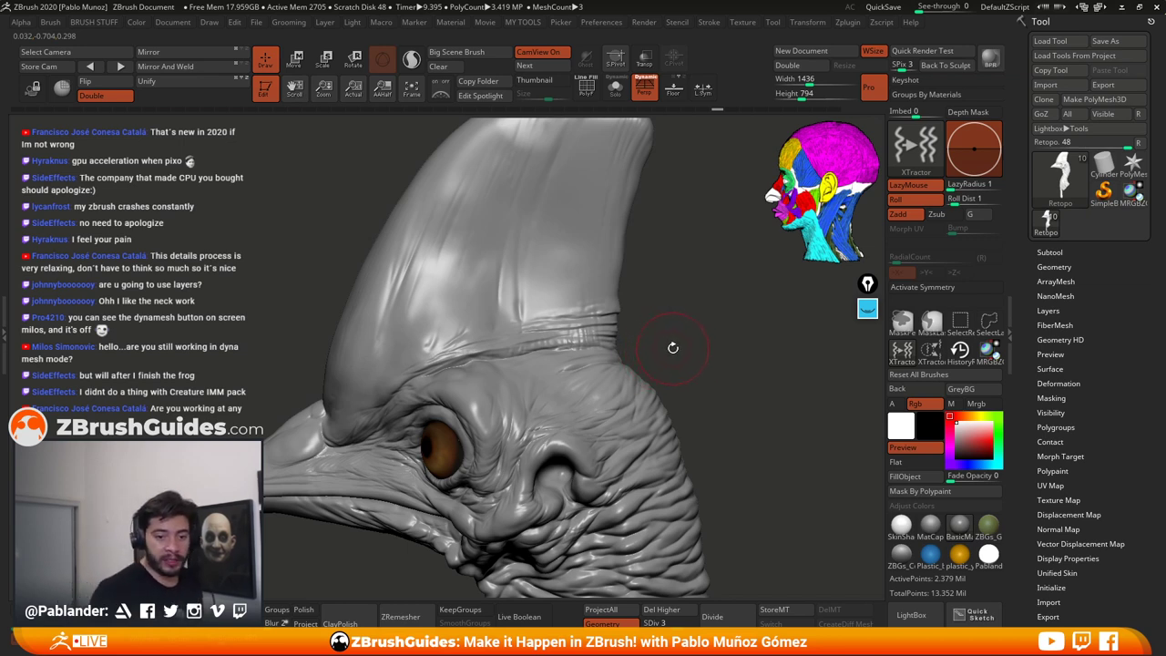
# Step: Turn X symmetry back on and reduce the draw size of the XTractor brush for working on the neck
pyautogui.moveTo(701, 336); pyautogui.dragTo(717, 342)
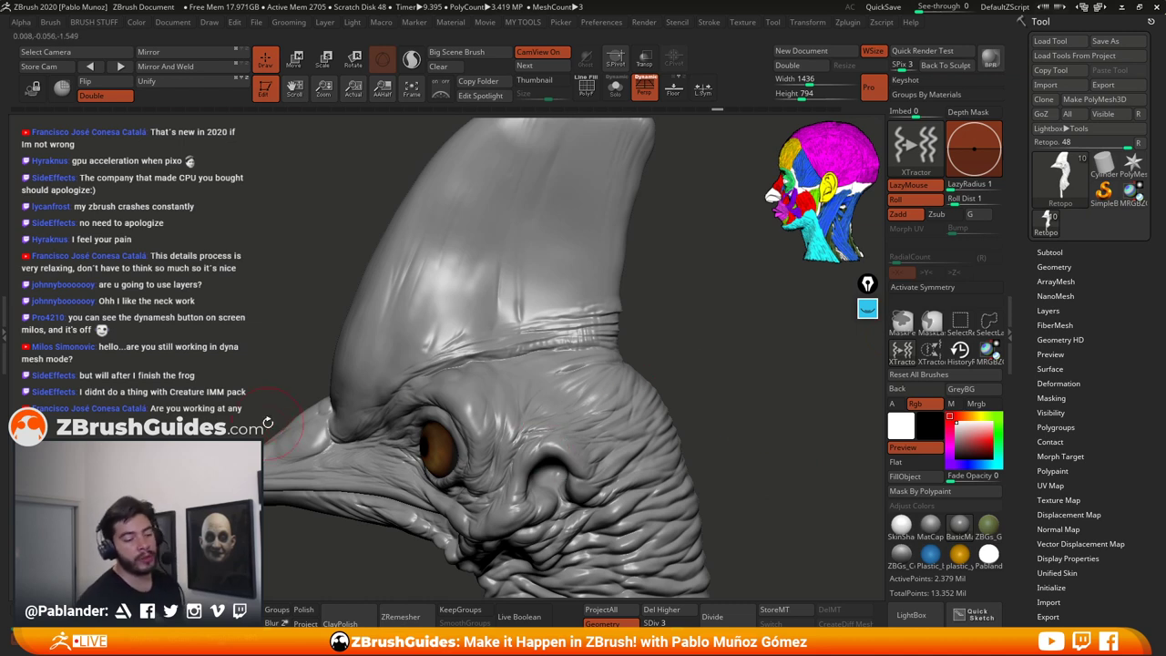
pyautogui.moveTo(750, 453); pyautogui.dragTo(694, 404)
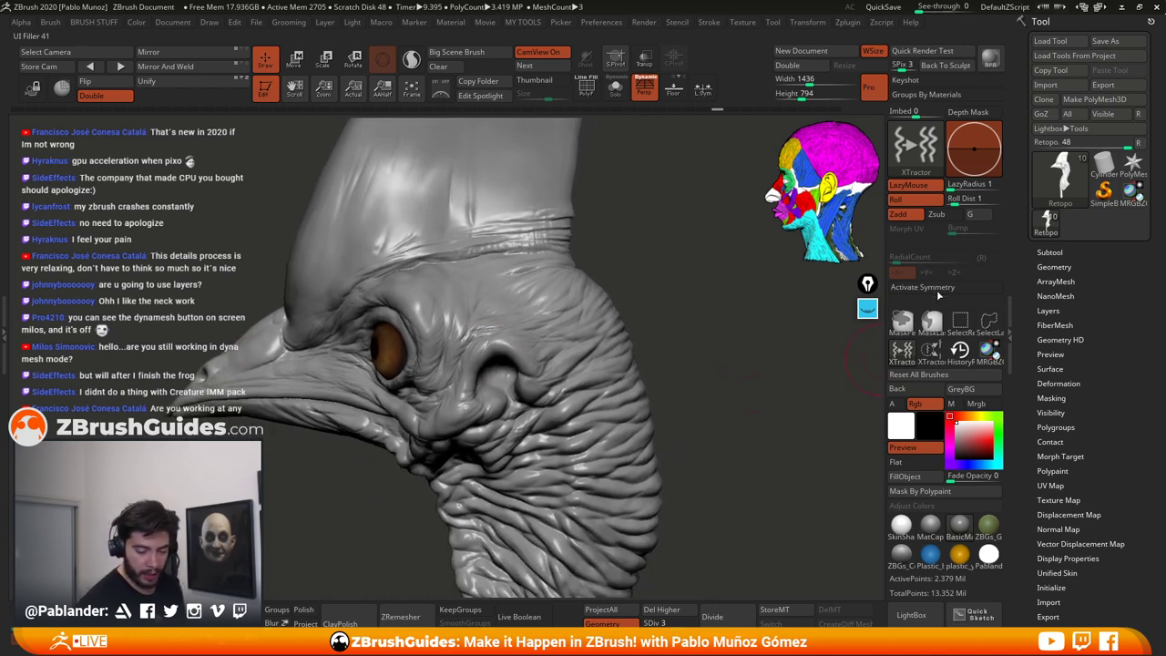
pyautogui.press('x')
pyautogui.press('space')
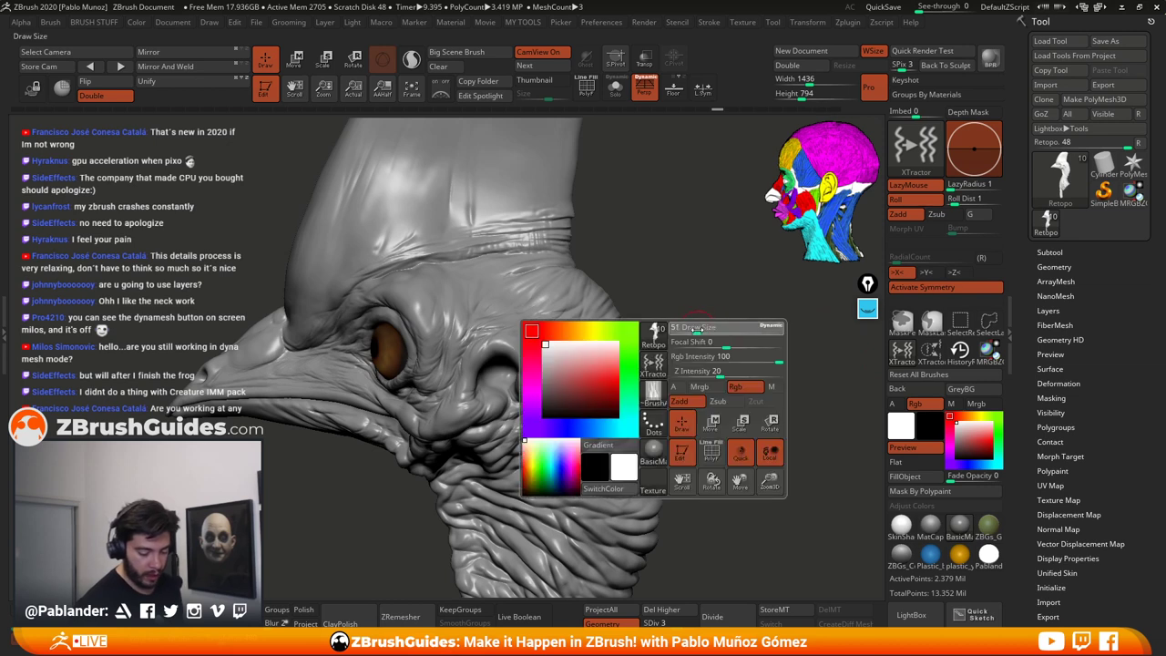
pyautogui.moveTo(725, 411); pyautogui.dragTo(730, 397)
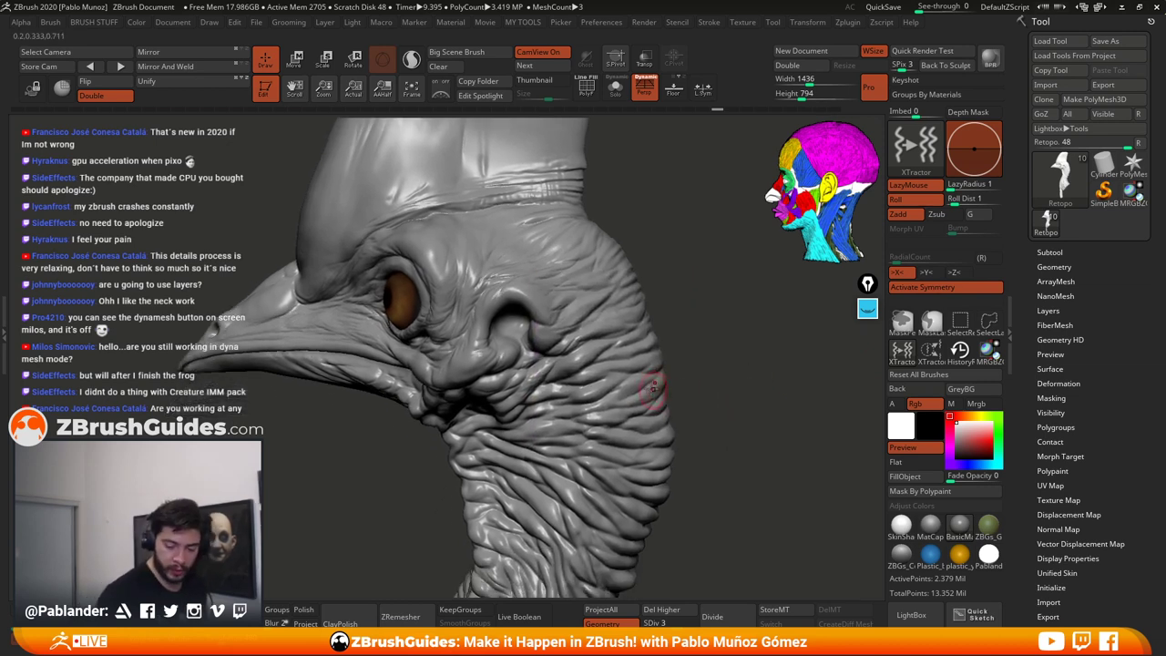
# Step: Store a morph target for the creature mesh, show its layer list, and try to add a layer
pyautogui.click(790, 612)
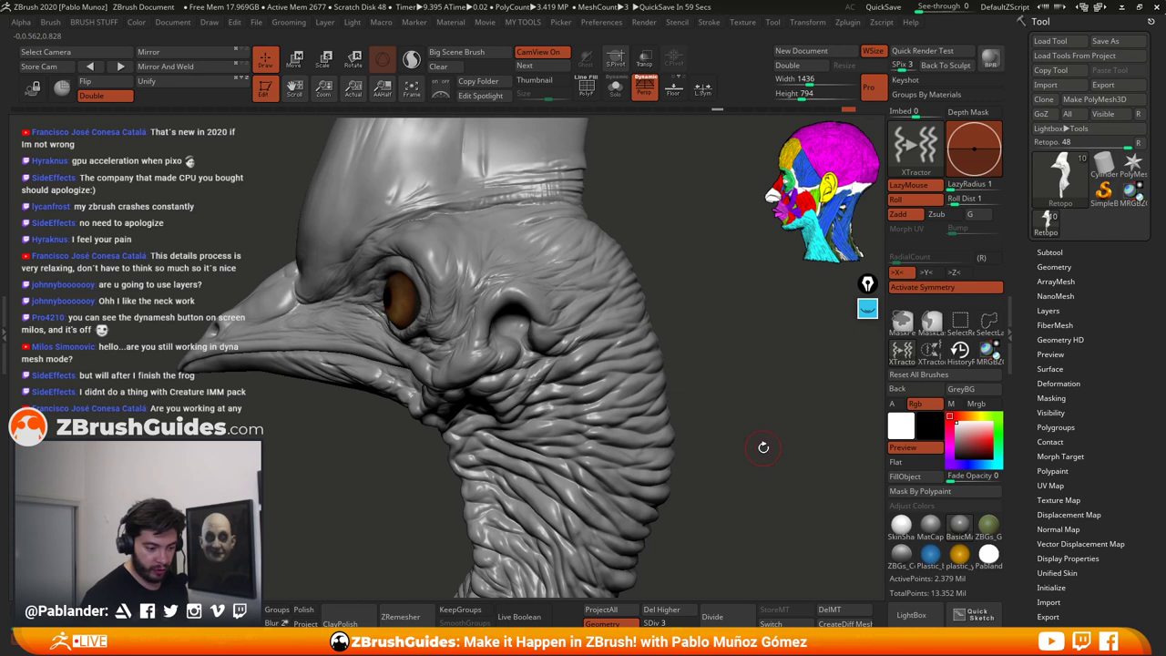
pyautogui.moveTo(747, 407); pyautogui.dragTo(750, 461)
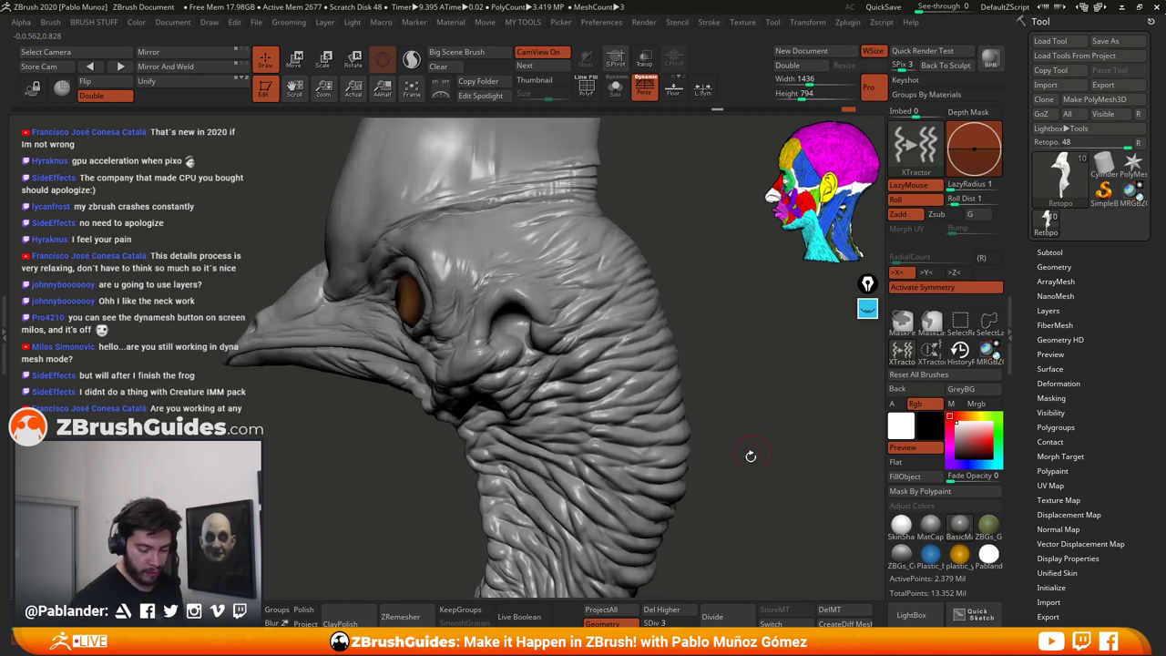
pyautogui.click(1063, 309)
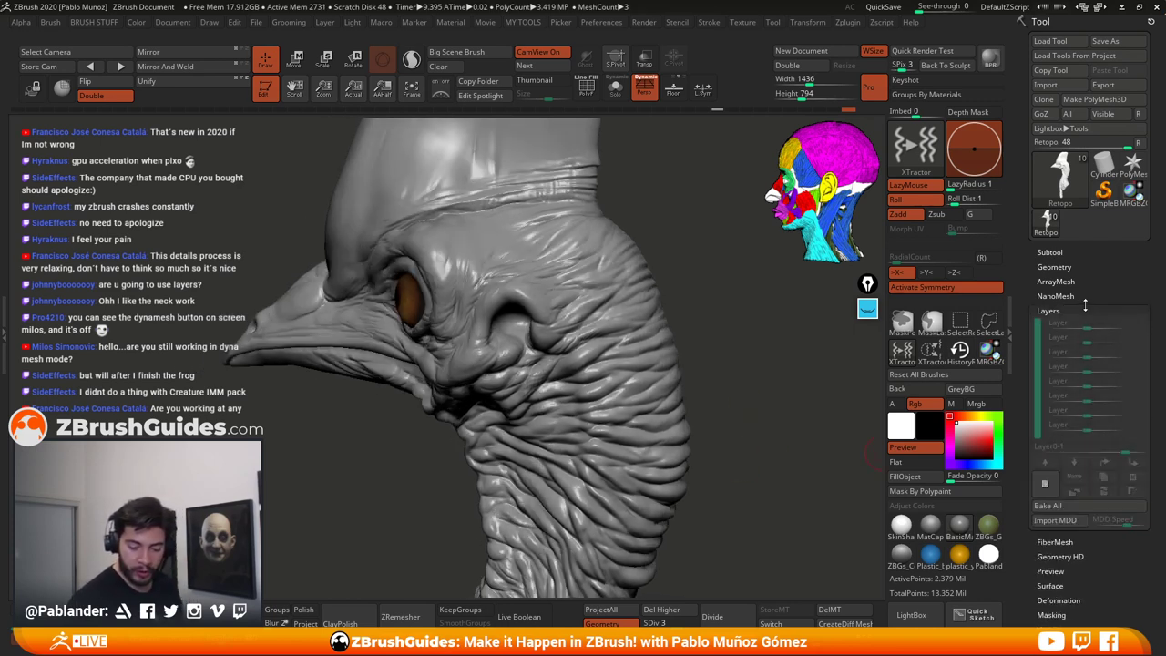
pyautogui.click(1046, 487)
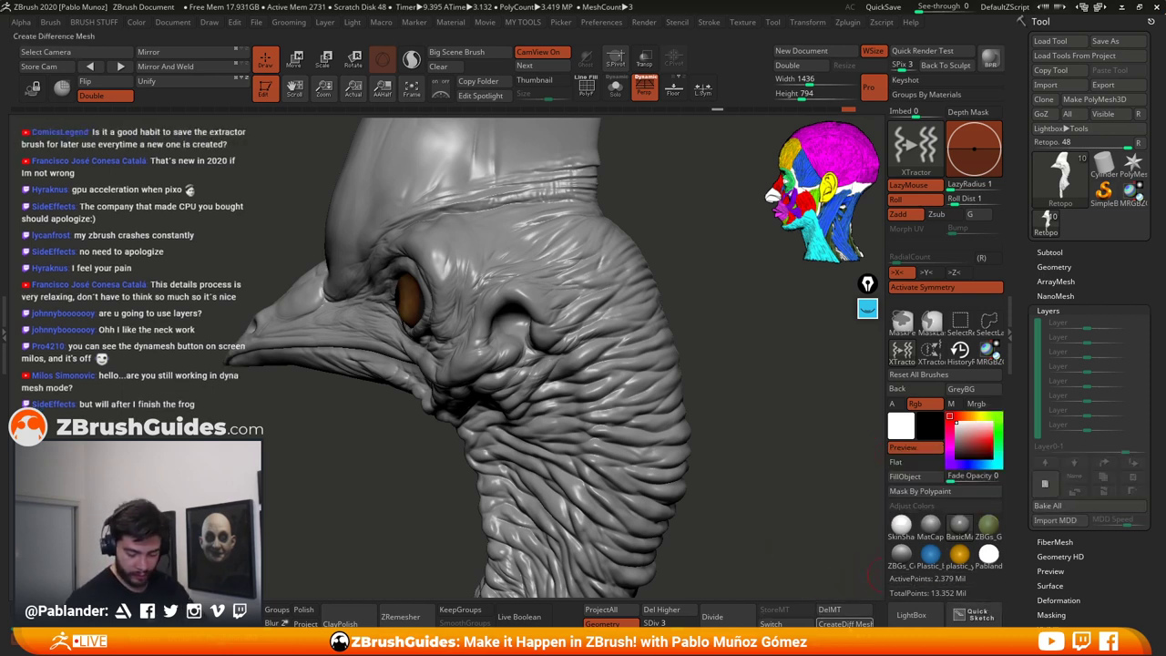
# Step: Return the mesh to subdivision level 3, delete the higher level, and add a new layer to hold the detail
pyautogui.moveTo(898, 566)
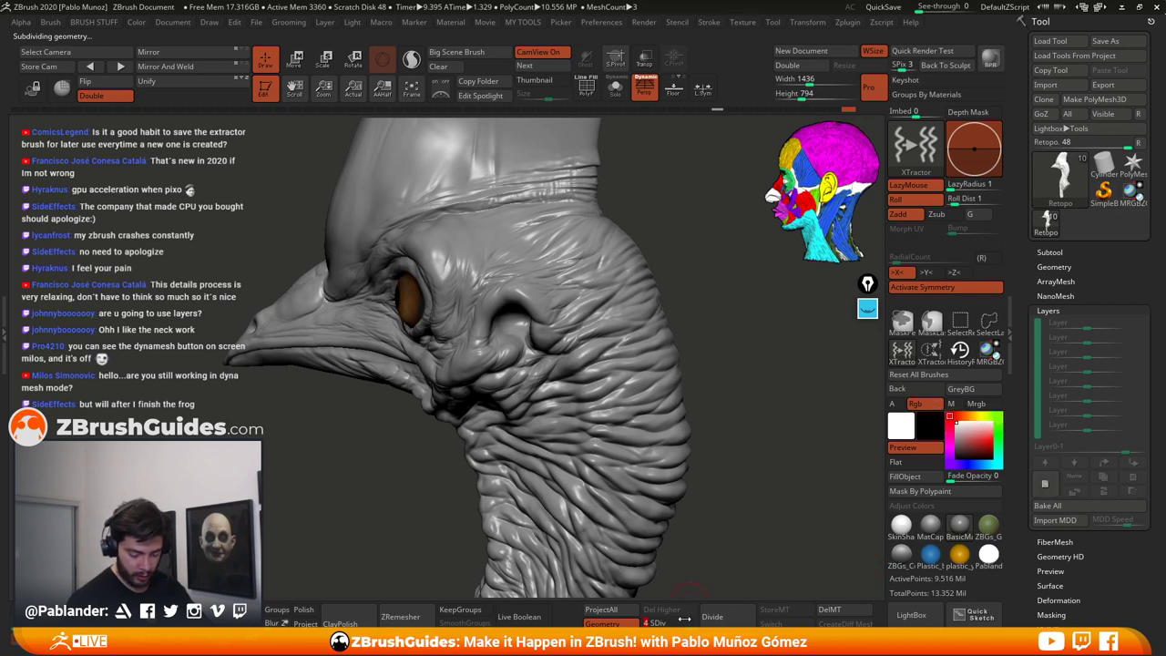
pyautogui.click(682, 620)
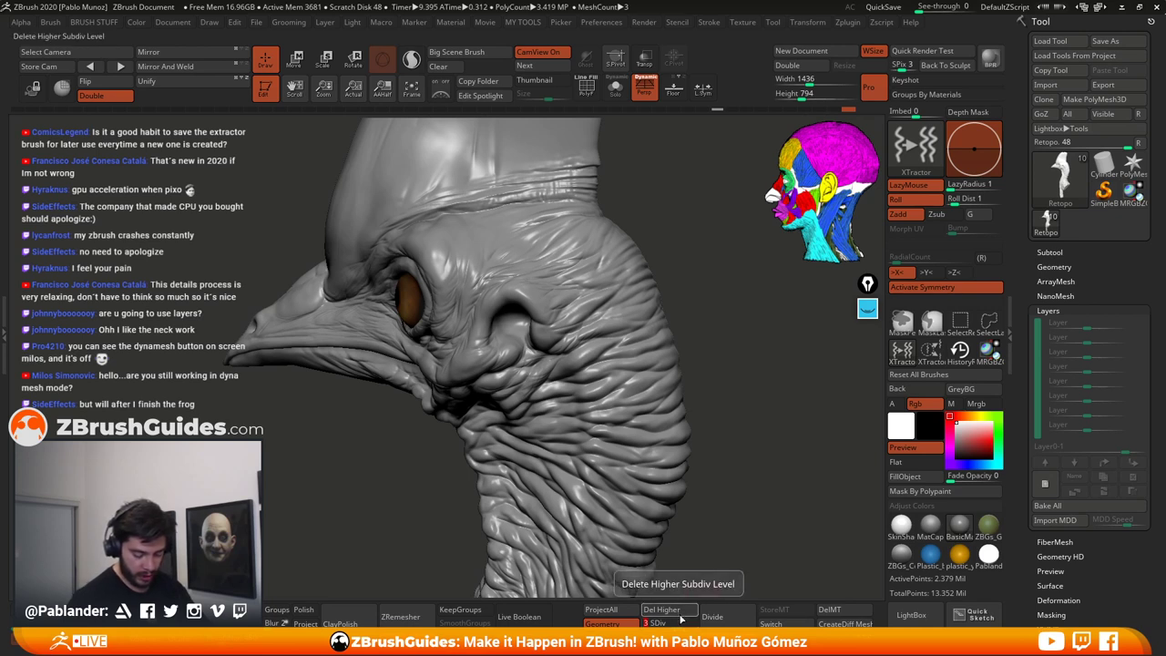
pyautogui.click(685, 612)
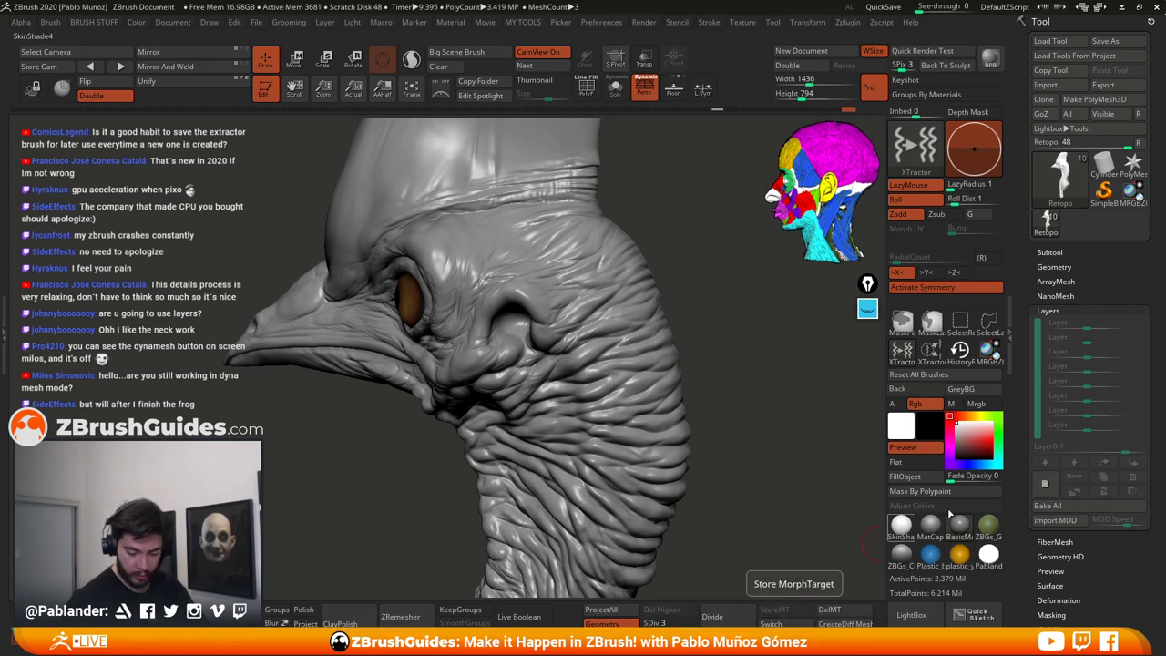
pyautogui.click(1048, 485)
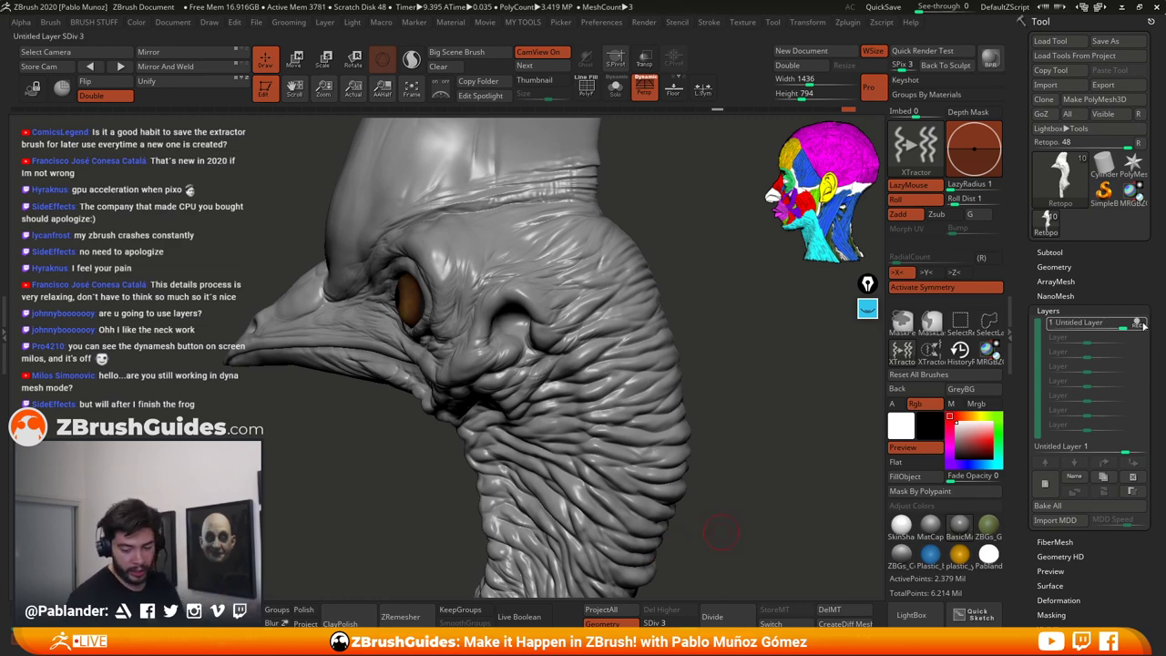
# Step: Enlarge the XTractor brush and stroke fine wrinkles over the folds below the ear and toward the corner of the jaw
pyautogui.moveTo(721, 533)
pyautogui.mouseDown()
pyautogui.moveTo(759, 362)
pyautogui.moveTo(715, 337)
pyautogui.mouseUp()
pyautogui.moveTo(648, 308)
pyautogui.keyDown('ctrl'); pyautogui.mouseDown(button='right')
pyautogui.moveTo(643, 373)
pyautogui.moveTo(644, 308)
pyautogui.mouseUp(button='right'); pyautogui.keyUp('ctrl')
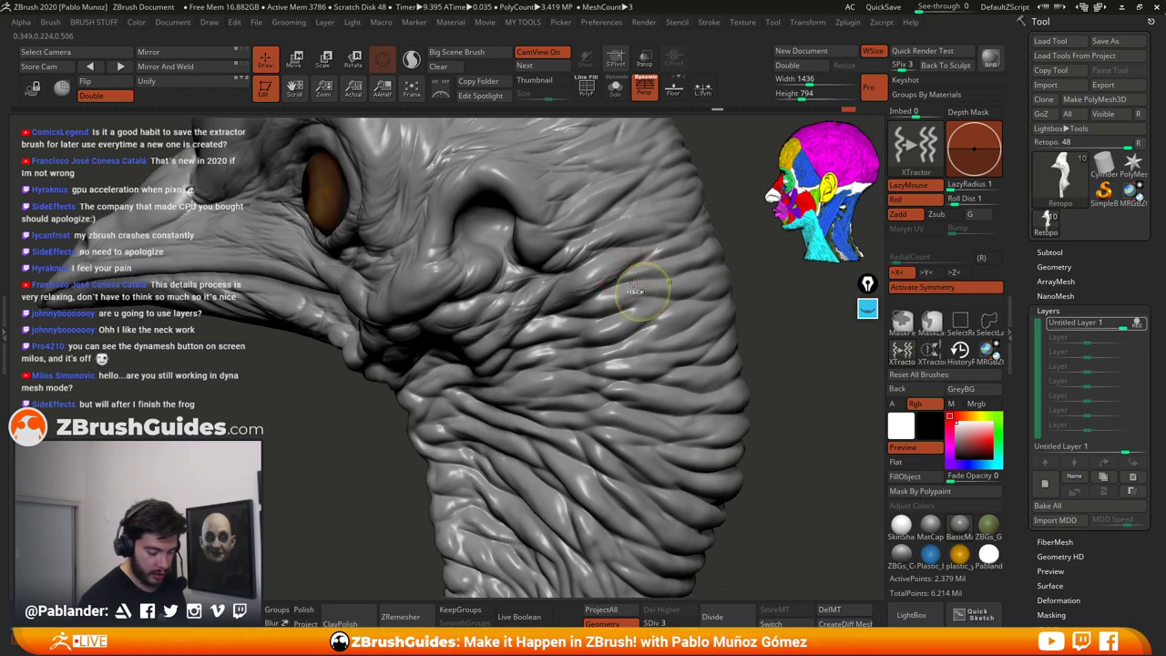
pyautogui.press('space')
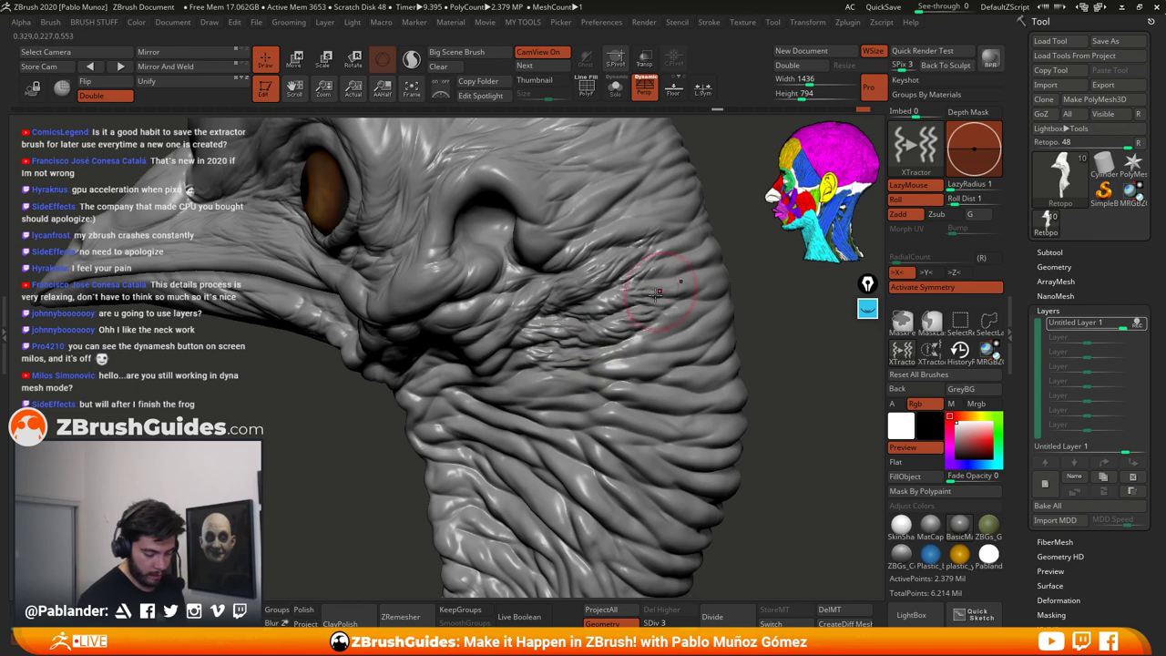
pyautogui.moveTo(651, 278); pyautogui.dragTo(675, 285, button='right')
pyautogui.moveTo(624, 326)
pyautogui.mouseDown()
pyautogui.moveTo(571, 278)
pyautogui.moveTo(537, 323)
pyautogui.moveTo(562, 274)
pyautogui.moveTo(537, 278)
pyautogui.mouseUp()
pyautogui.moveTo(515, 300)
pyautogui.mouseDown(button='right')
pyautogui.moveTo(499, 314)
pyautogui.moveTo(492, 291)
pyautogui.mouseUp(button='right')
pyautogui.moveTo(579, 279)
pyautogui.mouseDown()
pyautogui.moveTo(517, 296)
pyautogui.moveTo(526, 314)
pyautogui.moveTo(464, 341)
pyautogui.moveTo(591, 296)
pyautogui.moveTo(613, 308)
pyautogui.mouseUp()
pyautogui.moveTo(511, 346); pyautogui.dragTo(470, 351)
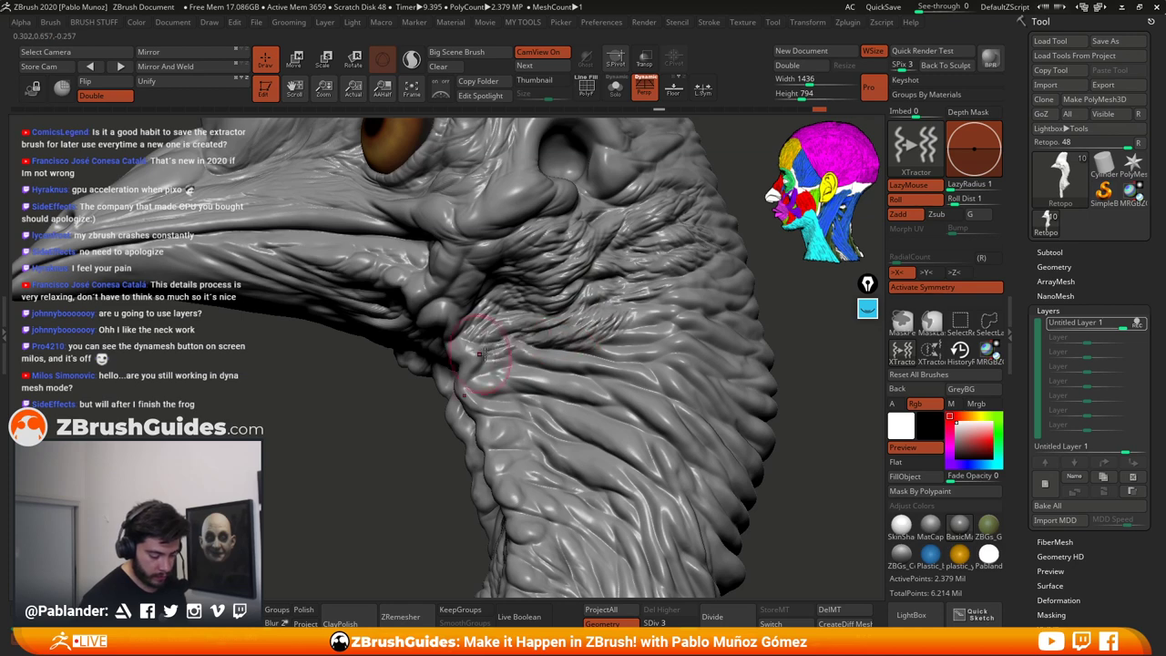
# Step: Brush fine XTractor wrinkles across the uppermost throat folds just under the corner of the jaw
pyautogui.moveTo(482, 355); pyautogui.dragTo(584, 333, button='right')
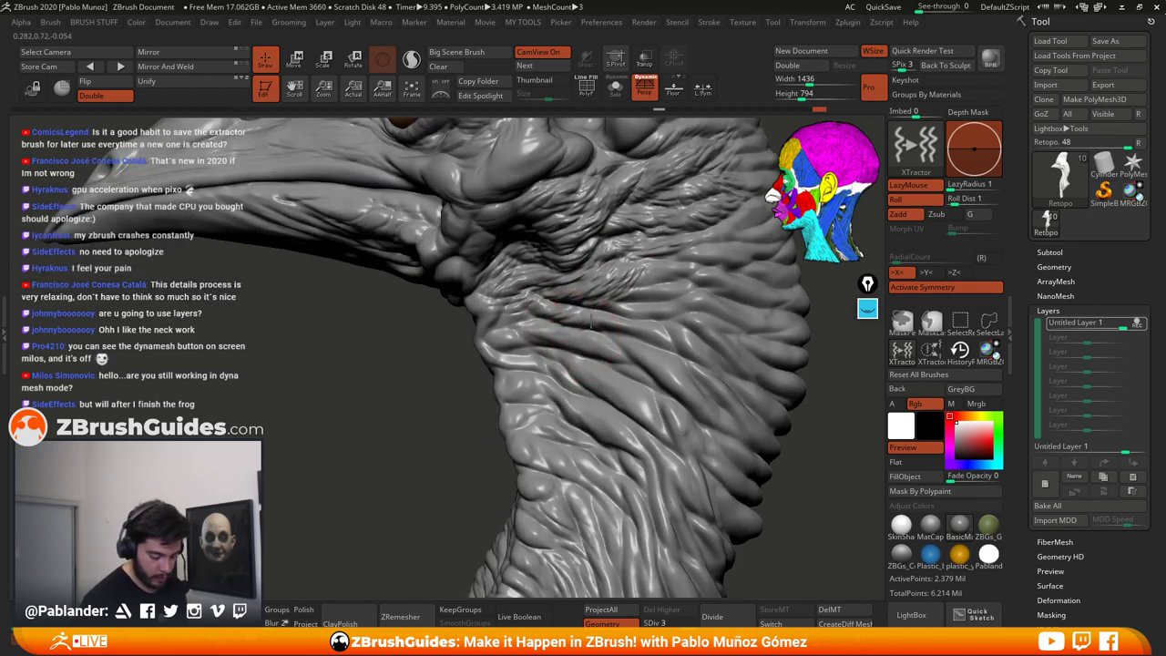
pyautogui.moveTo(643, 306); pyautogui.dragTo(585, 282)
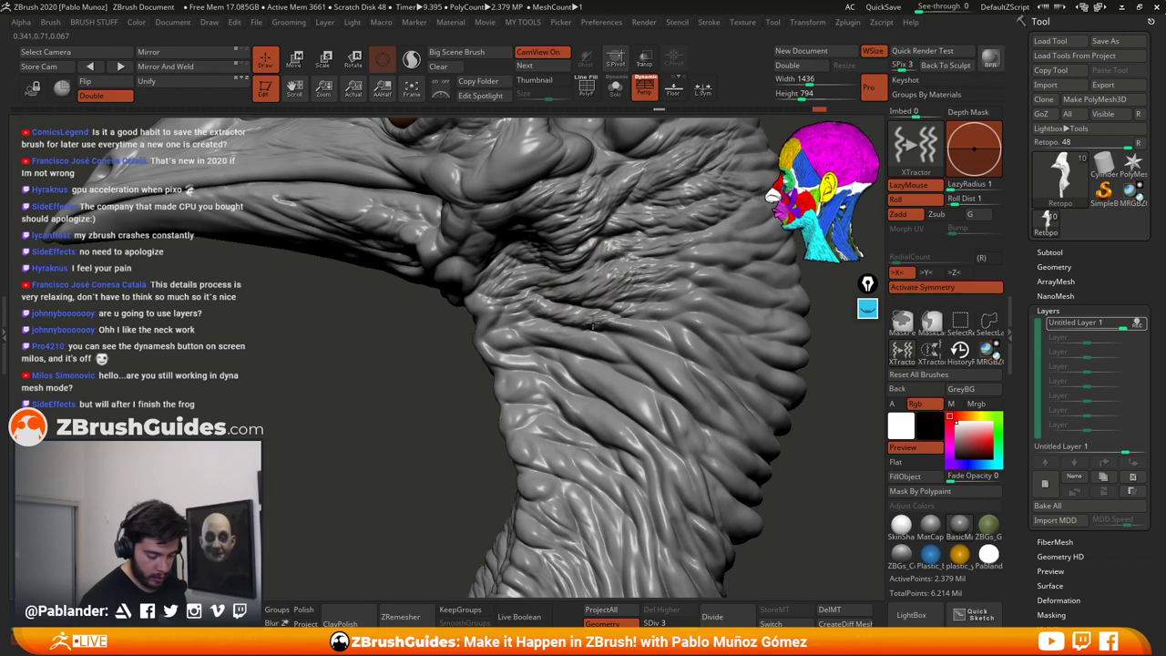
pyautogui.moveTo(593, 325); pyautogui.dragTo(670, 336)
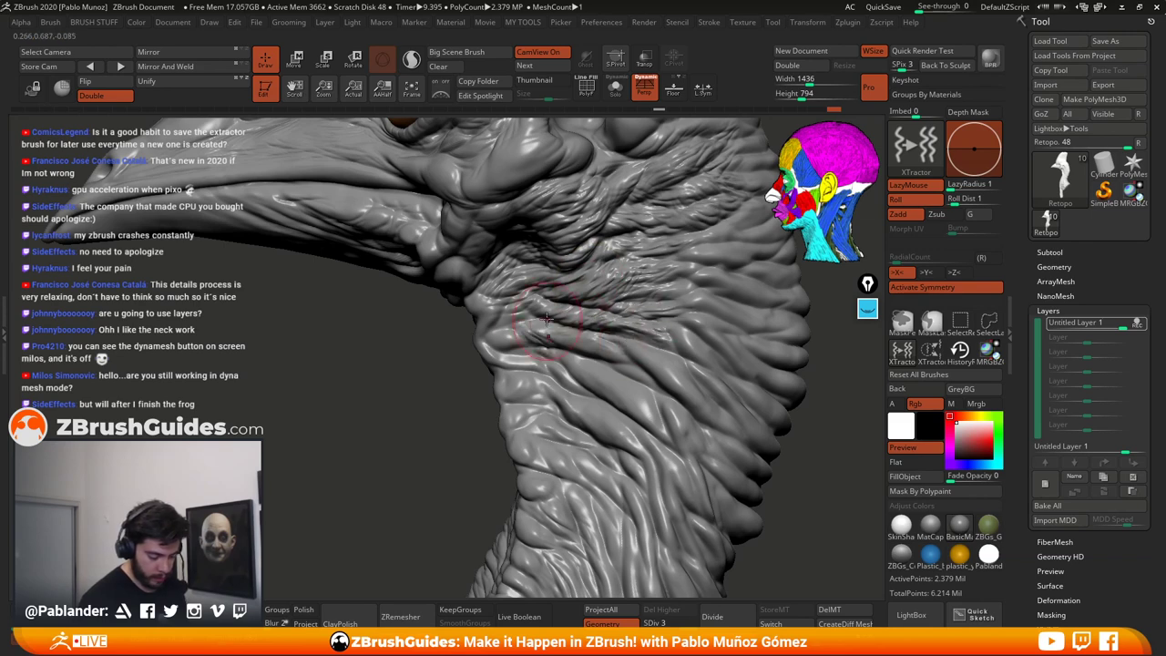
pyautogui.moveTo(573, 338); pyautogui.dragTo(641, 365)
pyautogui.moveTo(533, 341); pyautogui.dragTo(584, 357)
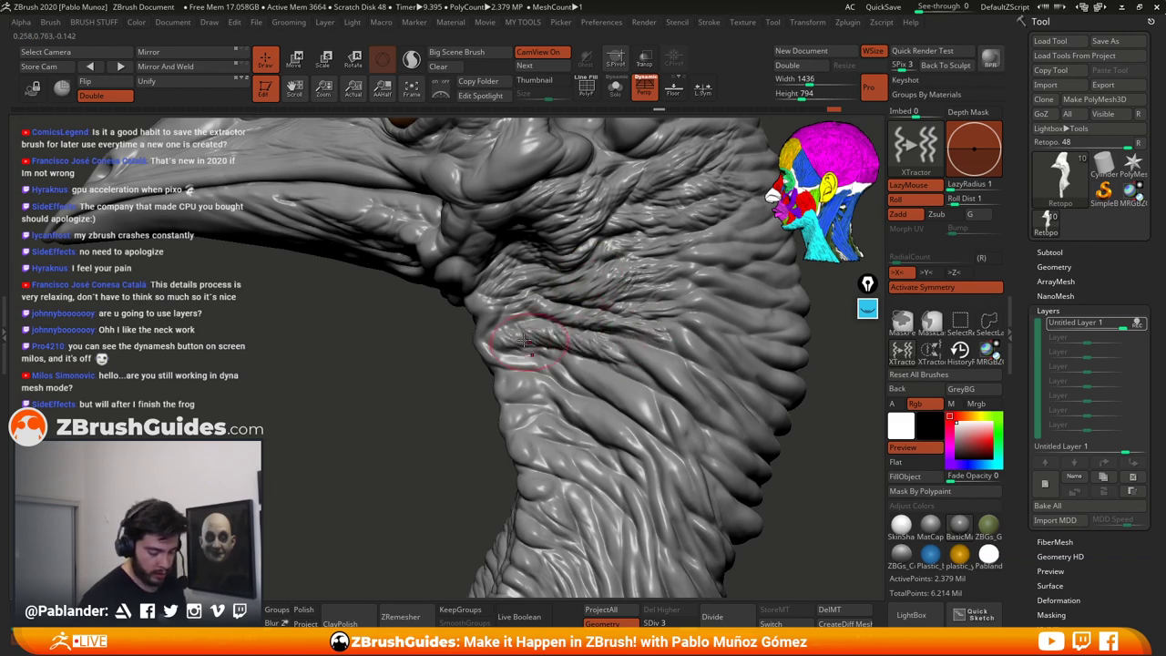
# Step: Continue the XTractor wrinkles along the diagonal folds on the side of the upper neck
pyautogui.keyDown('alt'); pyautogui.moveTo(605, 422); pyautogui.dragTo(580, 380, button='right'); pyautogui.keyUp('alt')
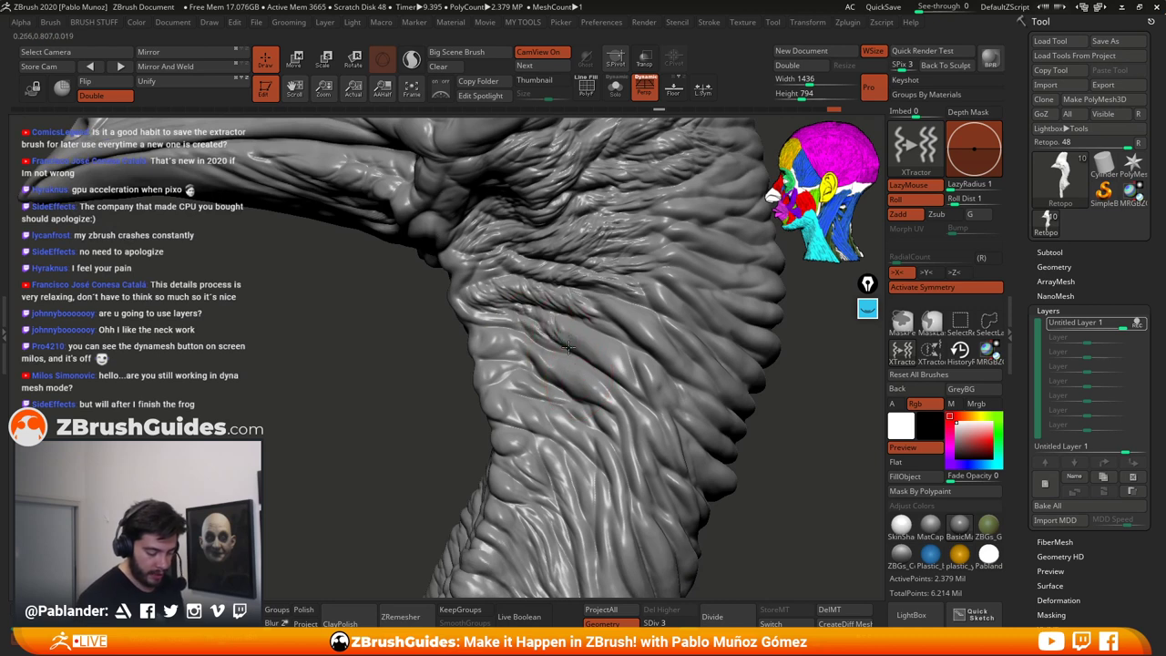
pyautogui.moveTo(598, 352); pyautogui.dragTo(628, 376)
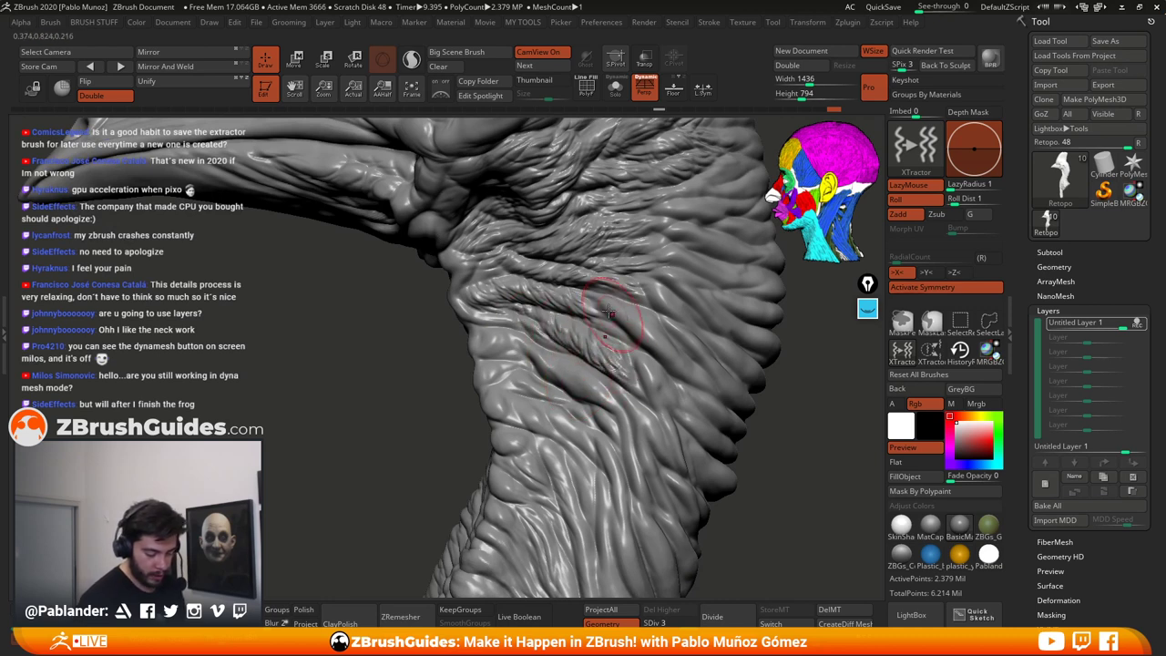
pyautogui.moveTo(608, 312)
pyautogui.mouseDown()
pyautogui.moveTo(663, 351)
pyautogui.moveTo(592, 331)
pyautogui.mouseUp()
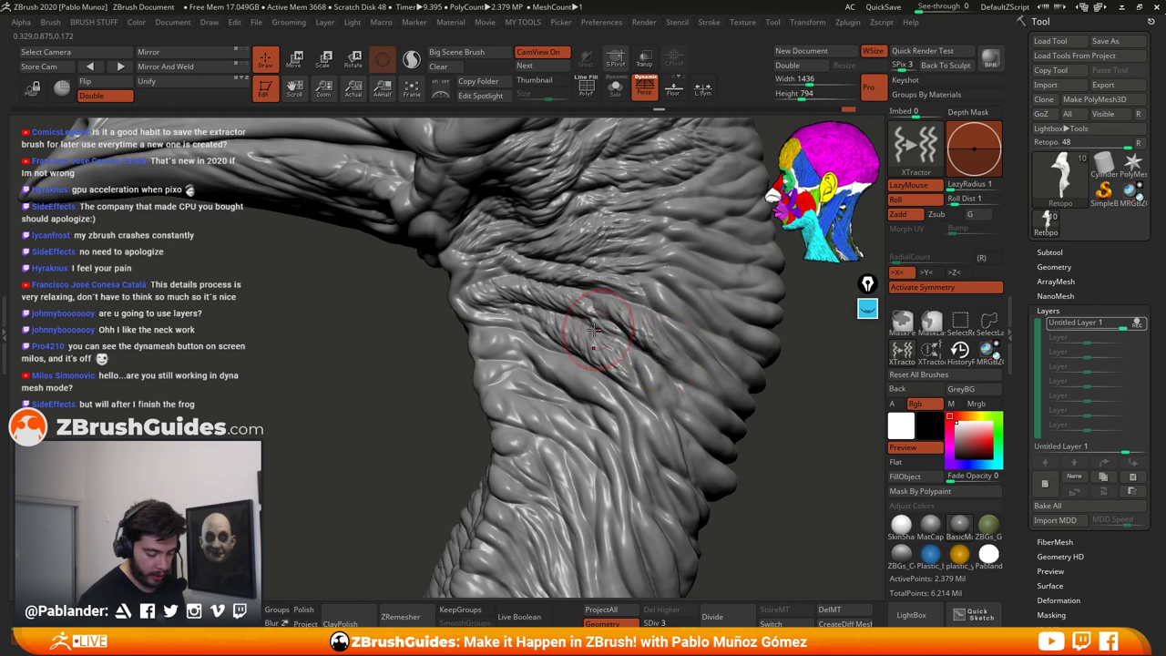
pyautogui.moveTo(516, 330); pyautogui.dragTo(548, 338, button='right')
pyautogui.moveTo(526, 342); pyautogui.dragTo(572, 364)
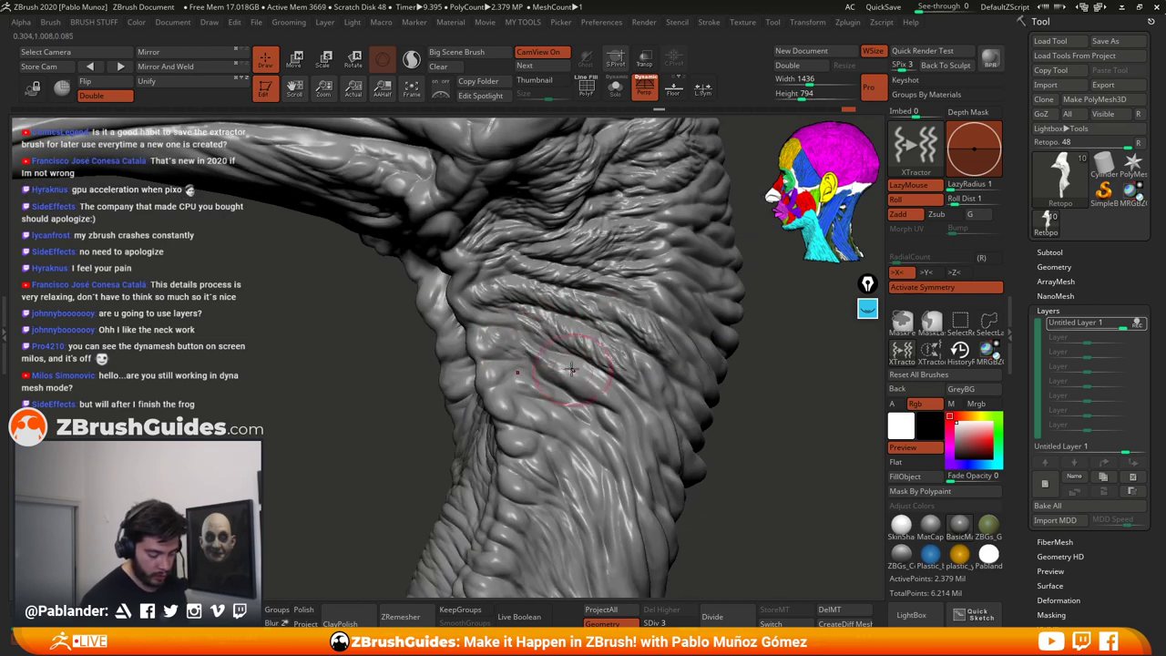
# Step: Add XTractor wrinkles to the front and side folds of the neck down to where it narrows
pyautogui.moveTo(755, 401); pyautogui.dragTo(734, 411)
pyautogui.moveTo(583, 346); pyautogui.dragTo(619, 350, button='right')
pyautogui.moveTo(493, 346); pyautogui.dragTo(495, 339)
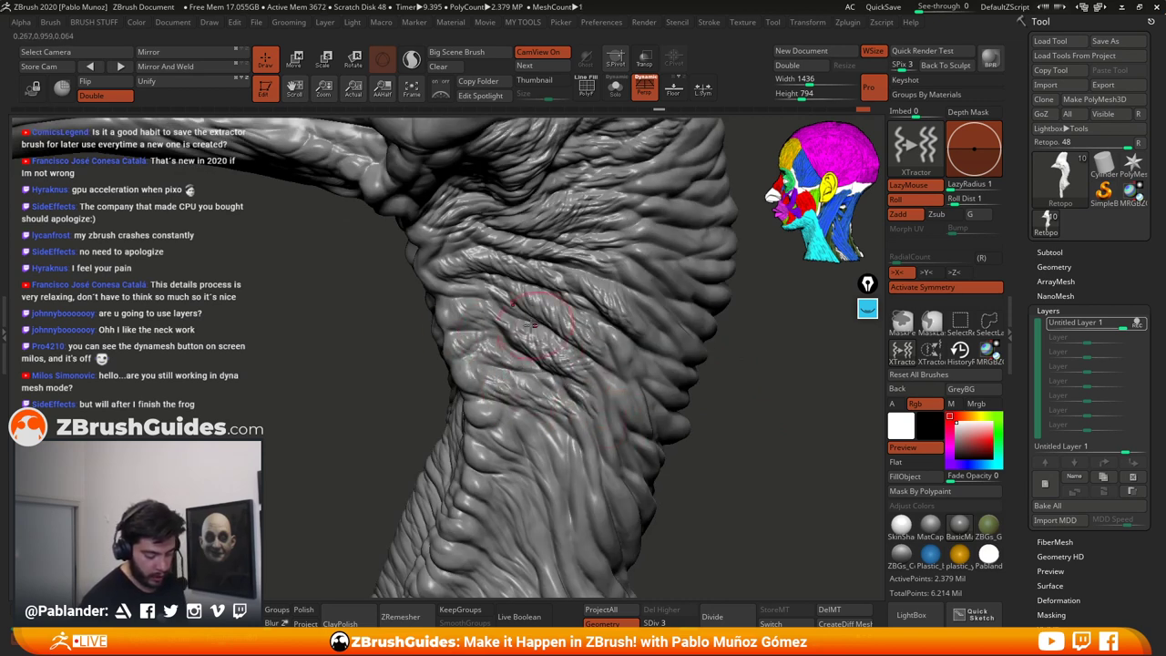
pyautogui.moveTo(733, 427); pyautogui.dragTo(715, 392)
pyautogui.moveTo(573, 336)
pyautogui.mouseDown()
pyautogui.moveTo(590, 354)
pyautogui.moveTo(568, 419)
pyautogui.mouseUp()
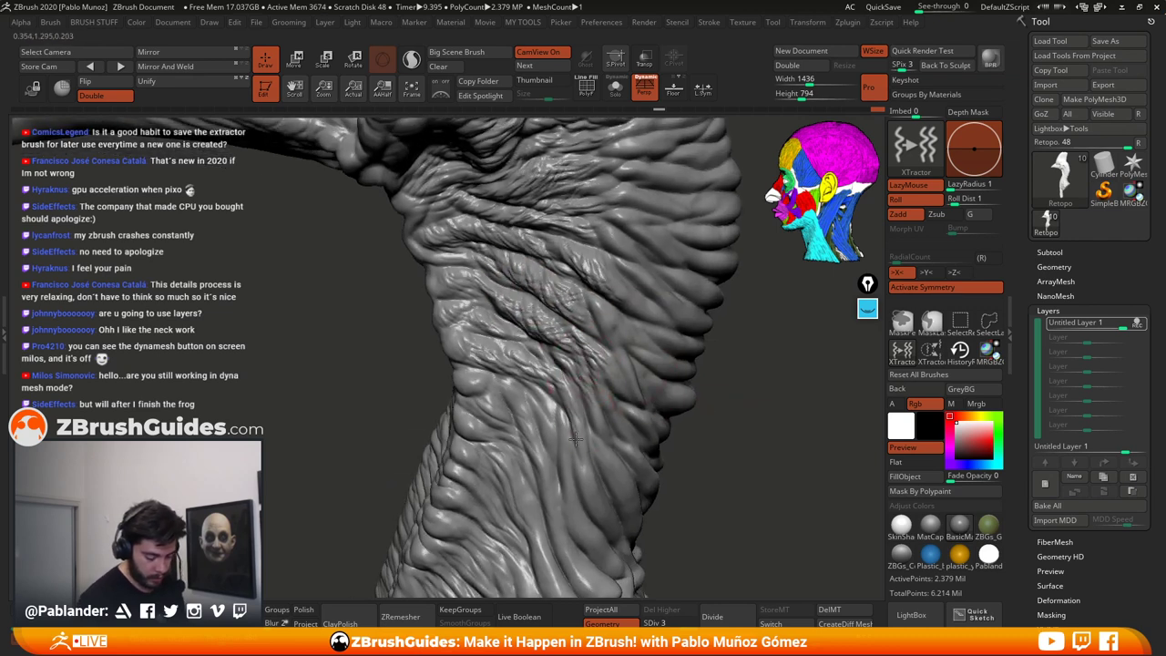
pyautogui.moveTo(552, 379)
pyautogui.mouseDown()
pyautogui.moveTo(549, 402)
pyautogui.moveTo(520, 424)
pyautogui.mouseUp()
# Step: Stroke XTractor wrinkles downward along the vertical folds at the narrow middle of the neck
pyautogui.moveTo(655, 442); pyautogui.dragTo(633, 404, button='right')
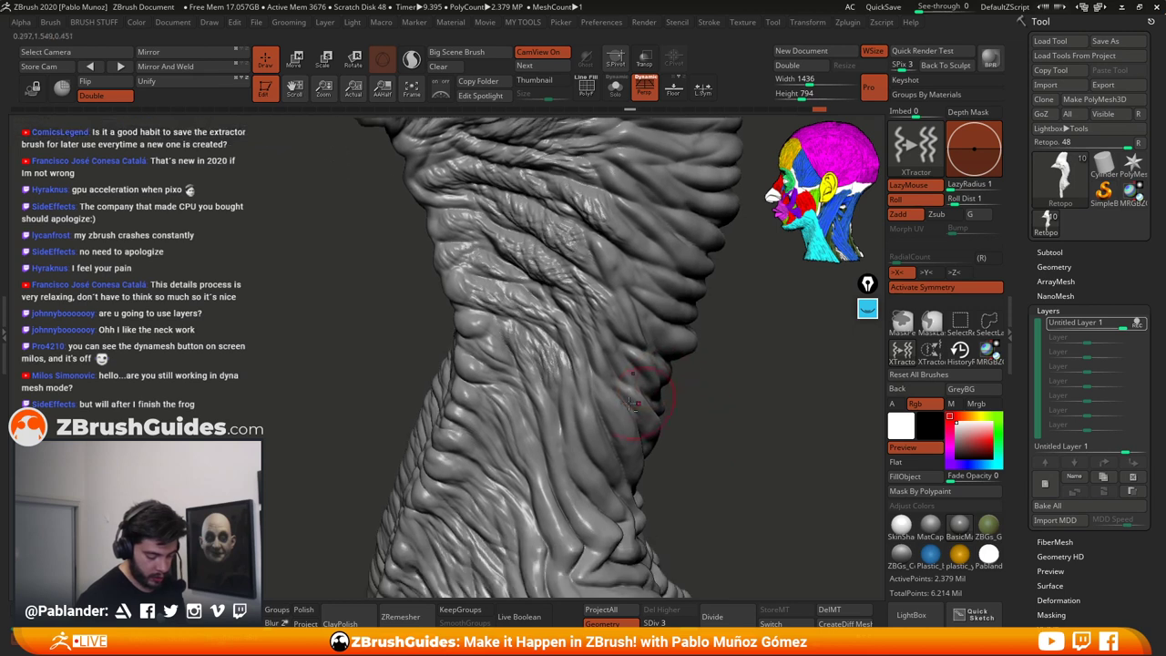
pyautogui.moveTo(511, 355)
pyautogui.mouseDown()
pyautogui.moveTo(496, 346)
pyautogui.moveTo(508, 360)
pyautogui.mouseUp()
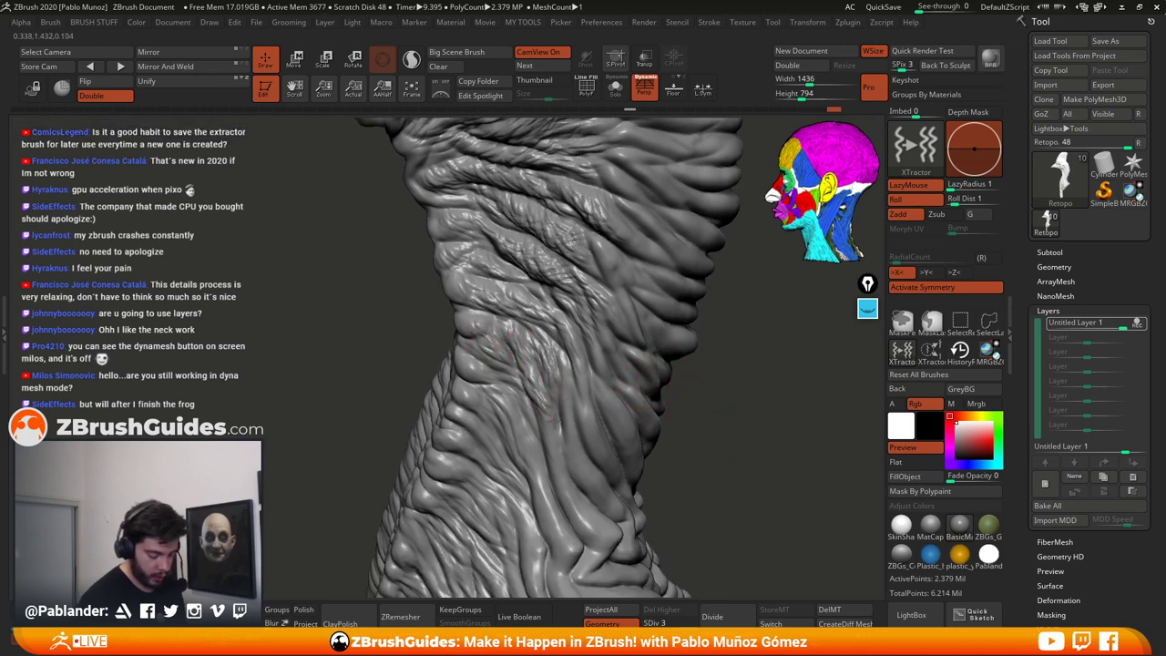
pyautogui.moveTo(535, 401); pyautogui.dragTo(546, 438)
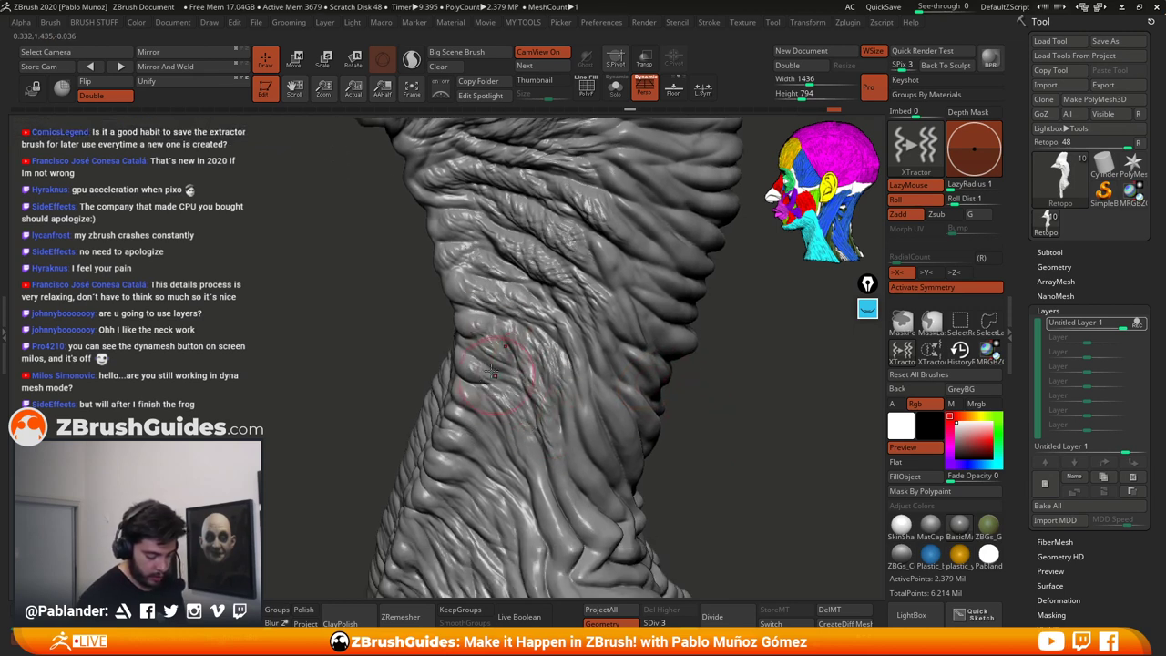
pyautogui.moveTo(486, 372)
pyautogui.mouseDown()
pyautogui.moveTo(483, 405)
pyautogui.moveTo(538, 469)
pyautogui.mouseUp()
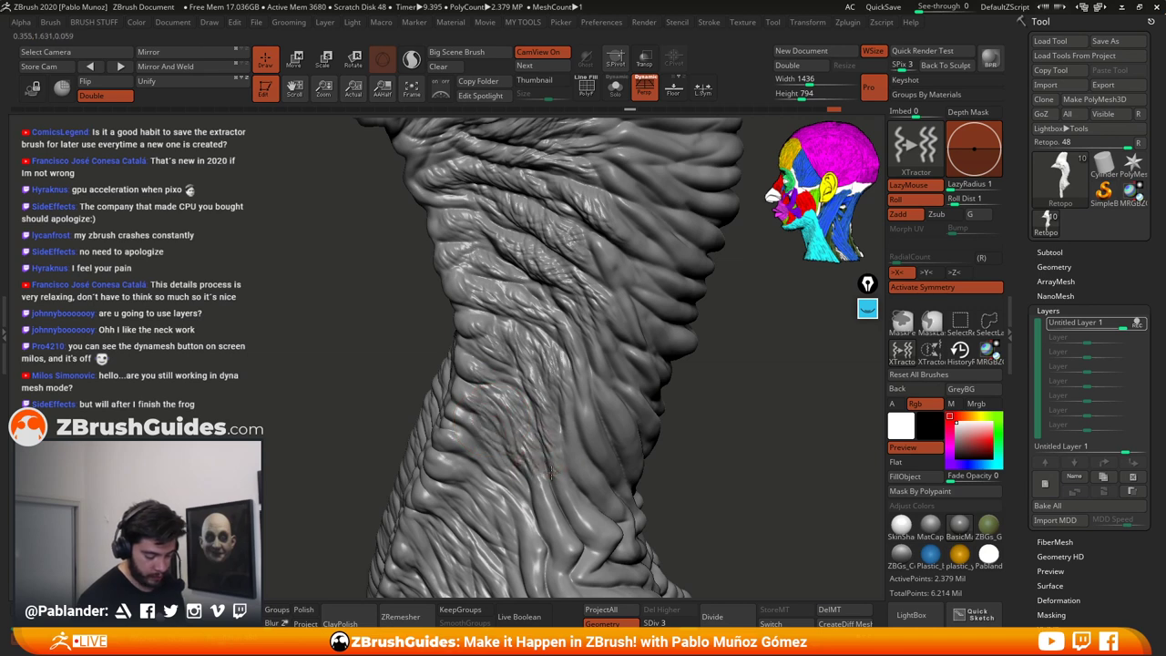
pyautogui.moveTo(684, 421); pyautogui.dragTo(708, 419)
pyautogui.moveTo(566, 401)
pyautogui.mouseDown()
pyautogui.moveTo(577, 408)
pyautogui.moveTo(574, 439)
pyautogui.mouseUp()
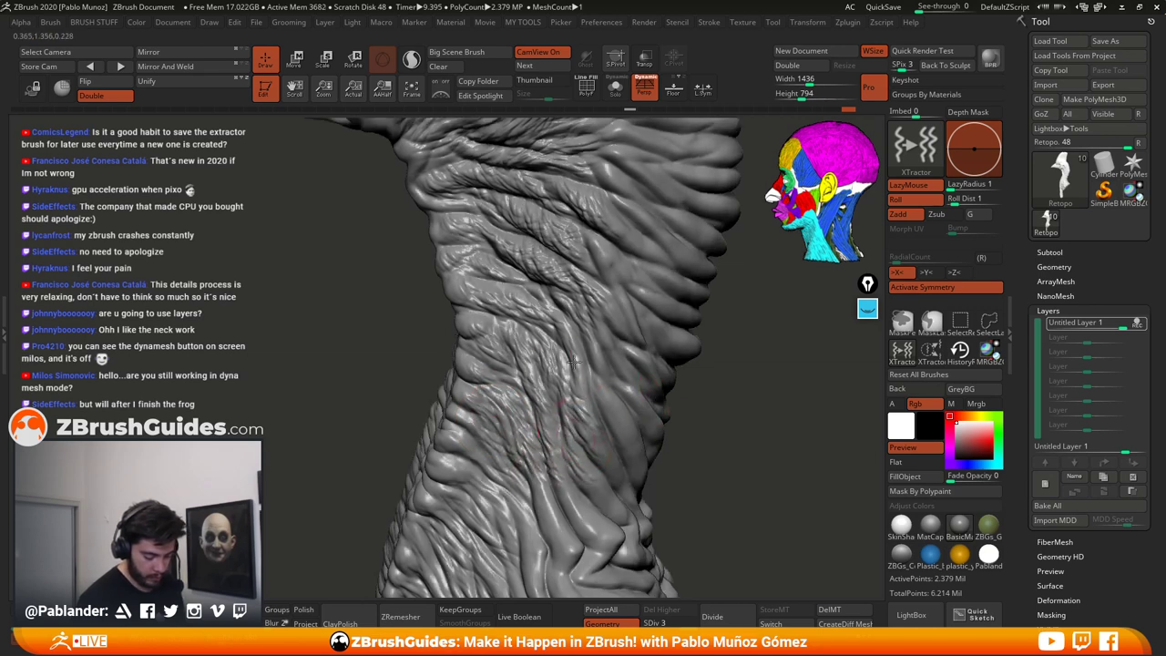
# Step: Extend the XTractor wrinkles down the lower neck to just above the thick, winding folds
pyautogui.moveTo(700, 468); pyautogui.dragTo(555, 402)
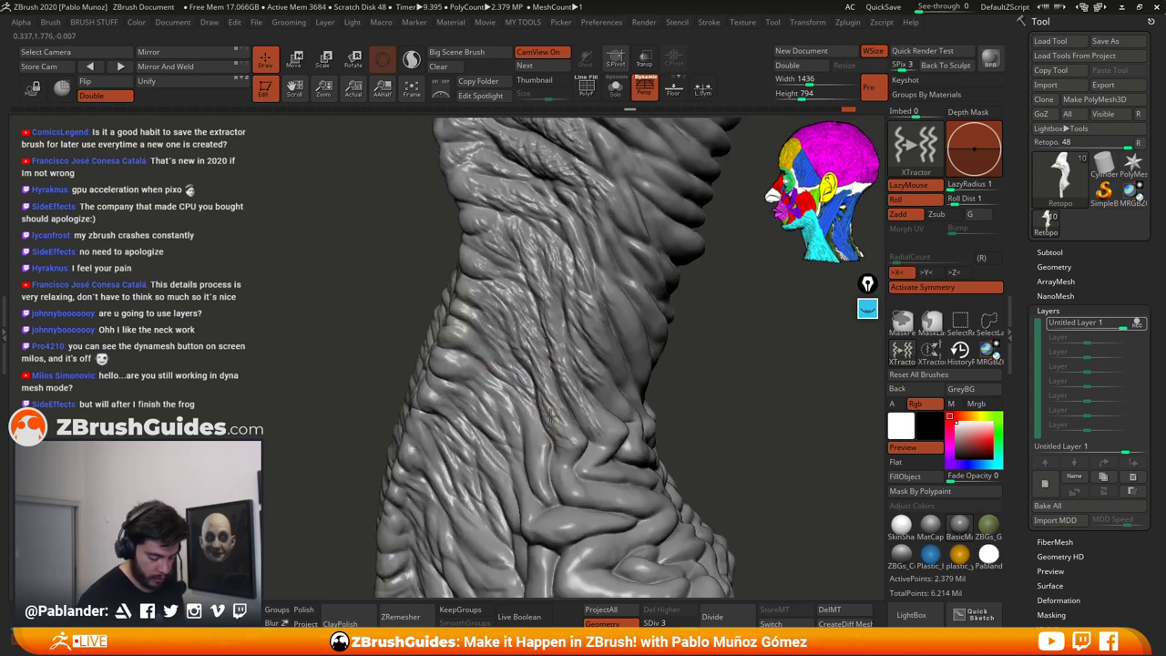
pyautogui.moveTo(498, 374)
pyautogui.mouseDown()
pyautogui.moveTo(532, 463)
pyautogui.moveTo(490, 375)
pyautogui.moveTo(512, 462)
pyautogui.mouseUp()
pyautogui.moveTo(719, 418)
pyautogui.mouseDown()
pyautogui.moveTo(719, 393)
pyautogui.moveTo(698, 386)
pyautogui.mouseUp()
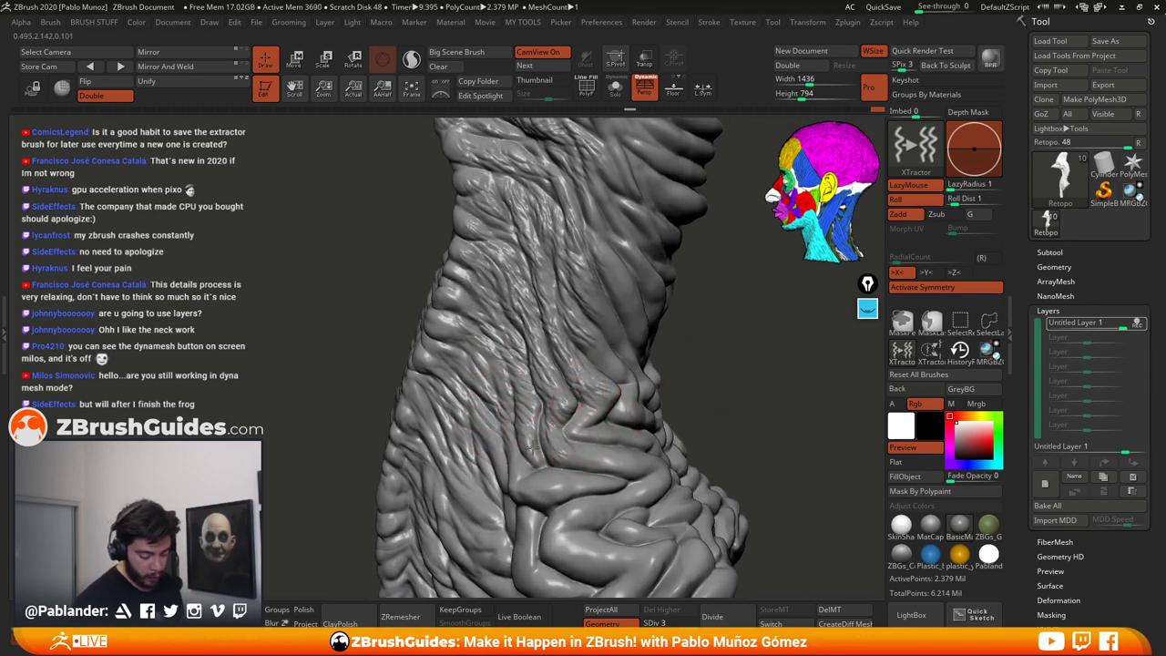
# Step: Brush fine XTractor wrinkles over the lower neck's side folds beside the thick, winding folds at its base
pyautogui.moveTo(724, 429); pyautogui.dragTo(515, 391)
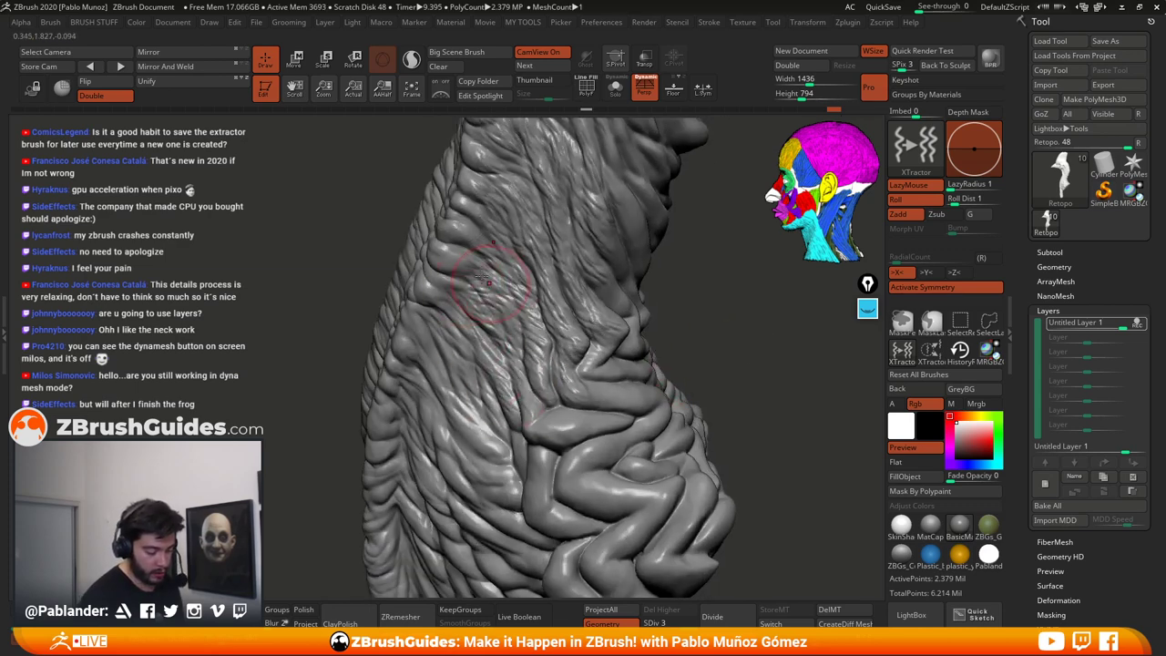
pyautogui.moveTo(456, 351); pyautogui.dragTo(468, 376)
pyautogui.moveTo(728, 357); pyautogui.dragTo(730, 323)
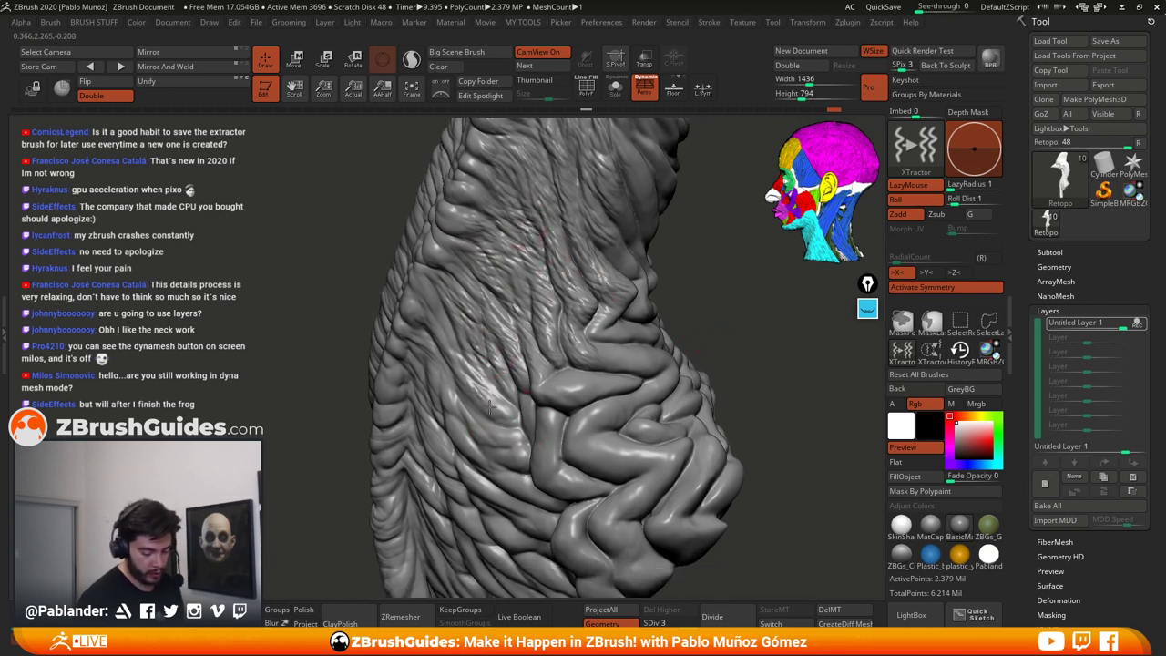
pyautogui.moveTo(464, 406); pyautogui.dragTo(519, 434)
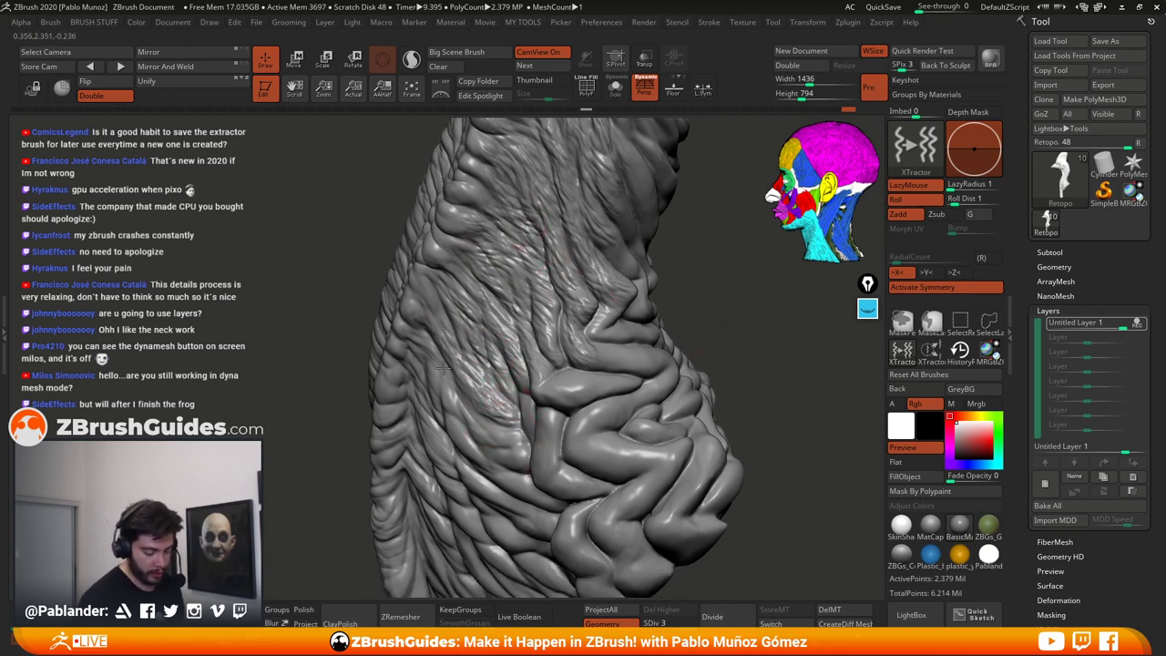
# Step: Brush XTractor wrinkles over the side folds beside the thick, winding folds and onto the uppermost of those folds
pyautogui.moveTo(454, 383)
pyautogui.mouseDown()
pyautogui.moveTo(517, 436)
pyautogui.moveTo(512, 456)
pyautogui.mouseUp()
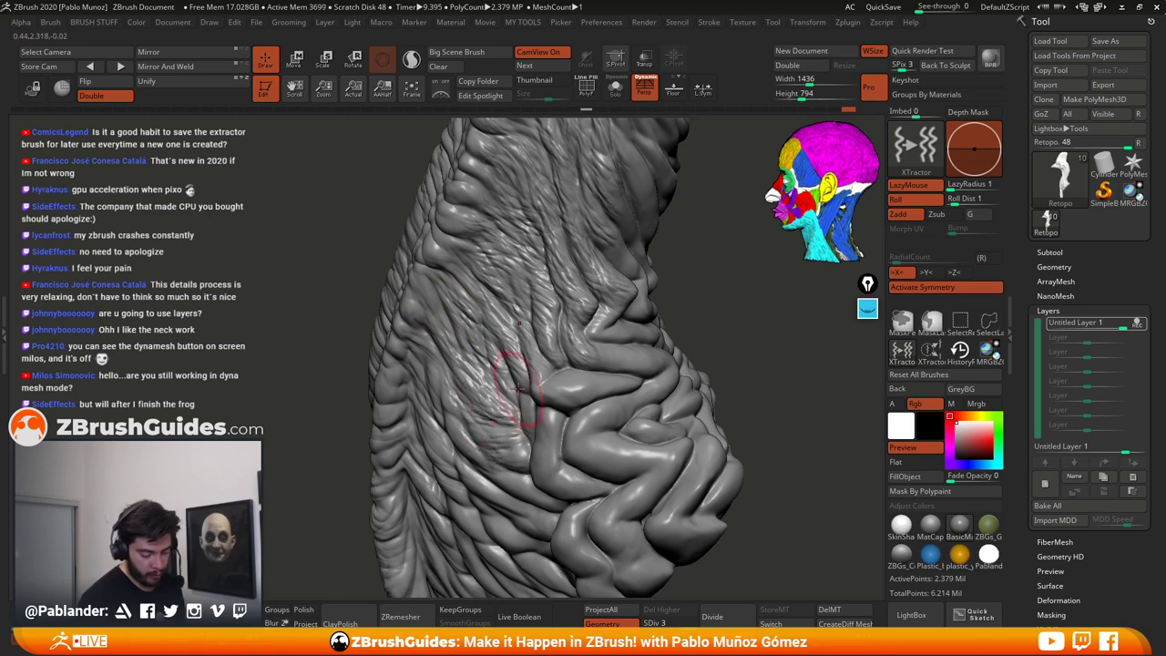
pyautogui.moveTo(716, 370); pyautogui.dragTo(692, 348)
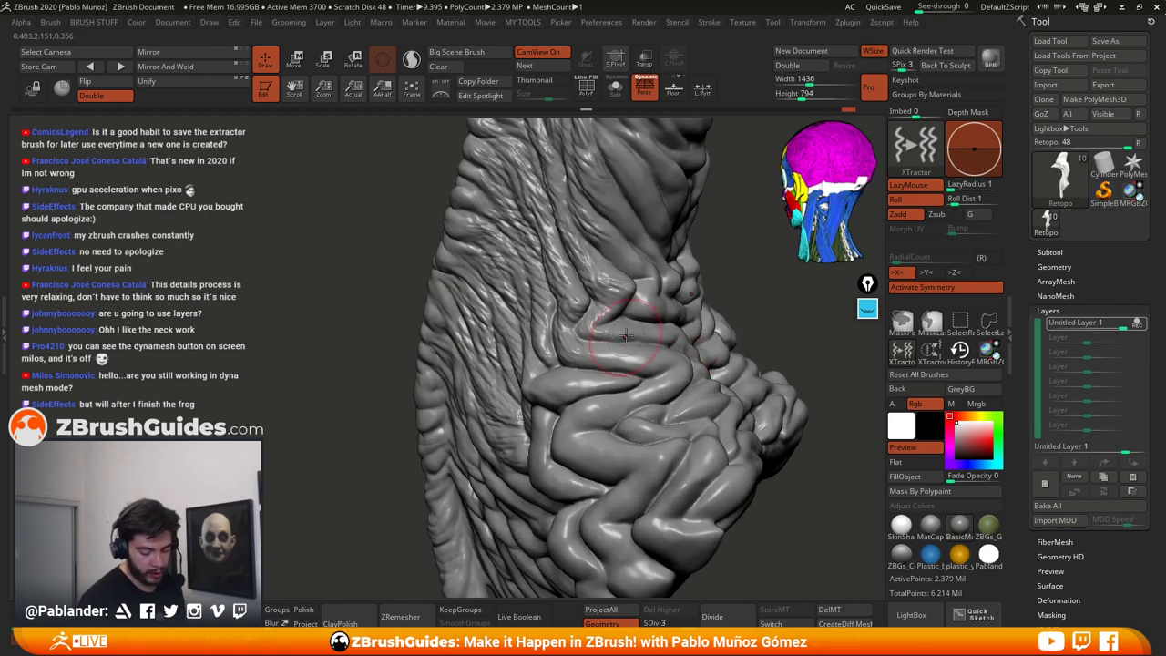
pyautogui.moveTo(614, 424); pyautogui.dragTo(697, 410, button='right')
pyautogui.moveTo(543, 310)
pyautogui.mouseDown()
pyautogui.moveTo(573, 347)
pyautogui.moveTo(585, 319)
pyautogui.moveTo(602, 314)
pyautogui.mouseUp()
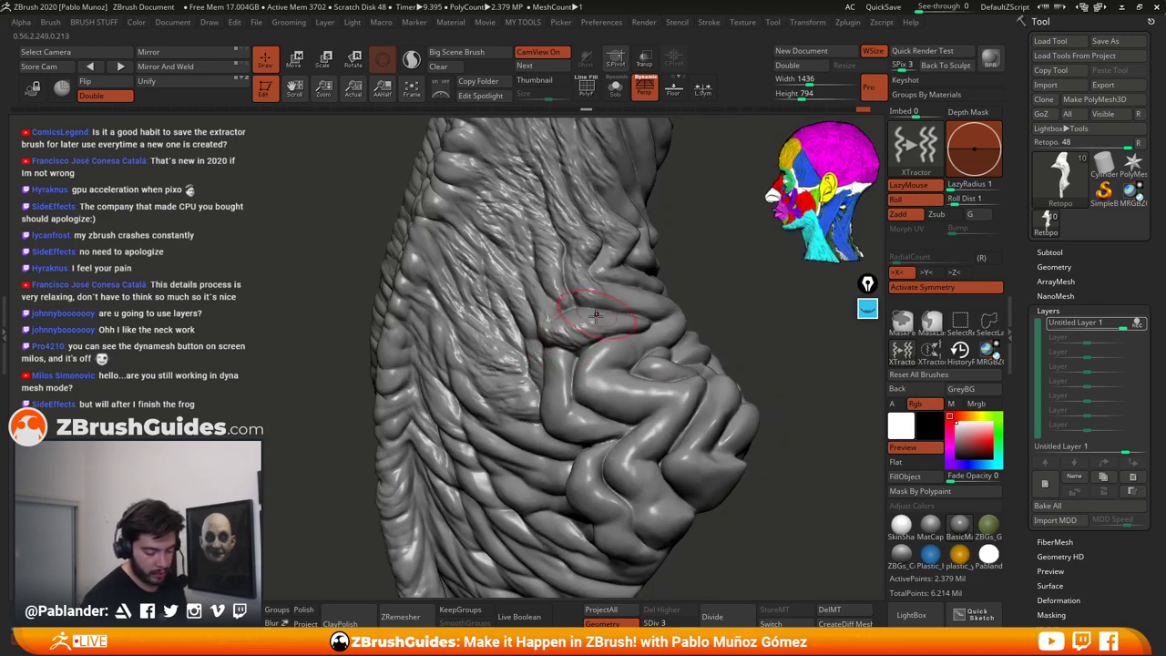
pyautogui.moveTo(739, 354); pyautogui.dragTo(759, 356, button='right')
pyautogui.moveTo(632, 401); pyautogui.dragTo(649, 361, button='right')
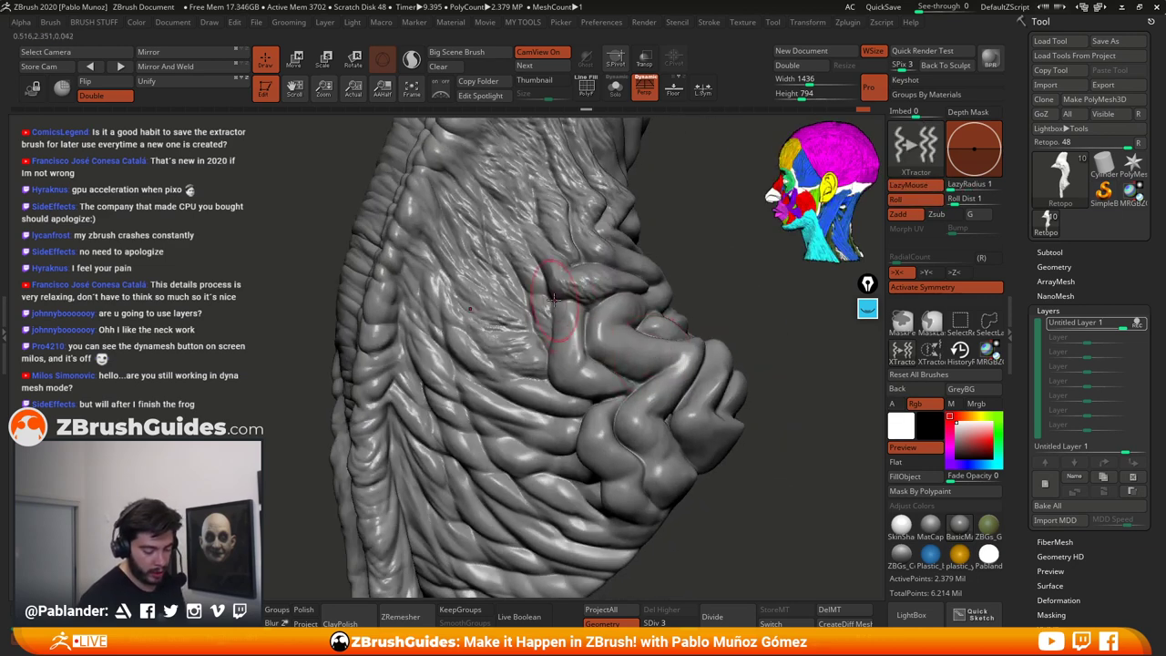
pyautogui.moveTo(544, 289); pyautogui.dragTo(570, 317)
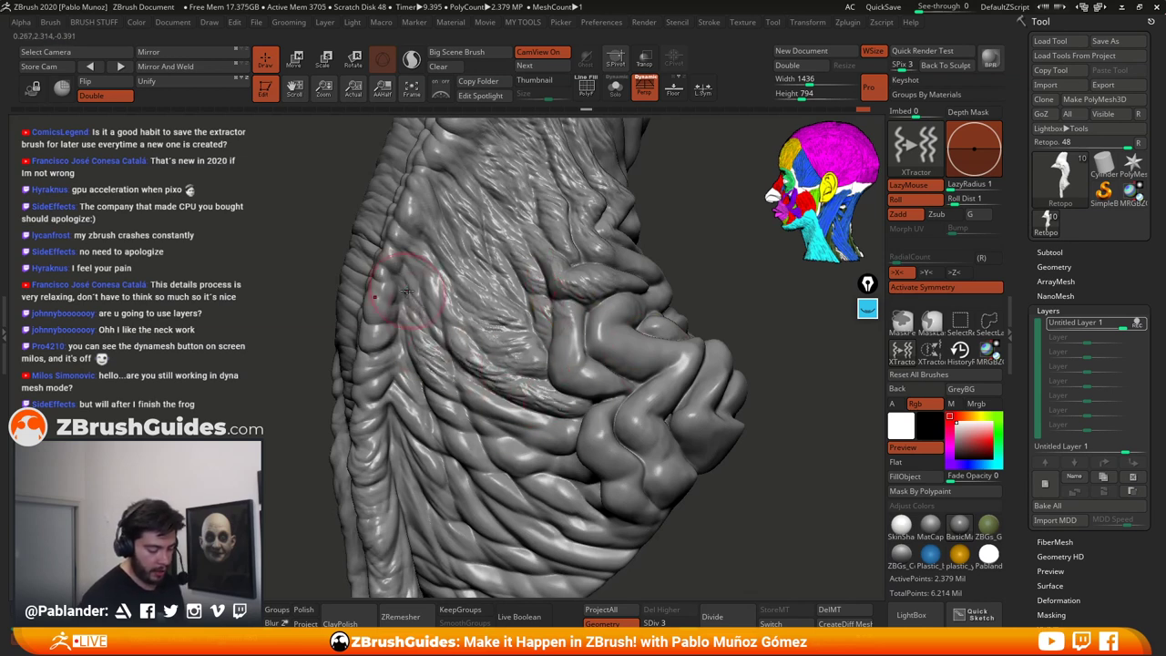
# Step: Stroke XTractor wrinkles across the other side's lower-neck folds, between the thick winding folds and the beaded ridge
pyautogui.moveTo(428, 301)
pyautogui.mouseDown(button='right')
pyautogui.moveTo(558, 372)
pyautogui.moveTo(641, 388)
pyautogui.mouseUp(button='right')
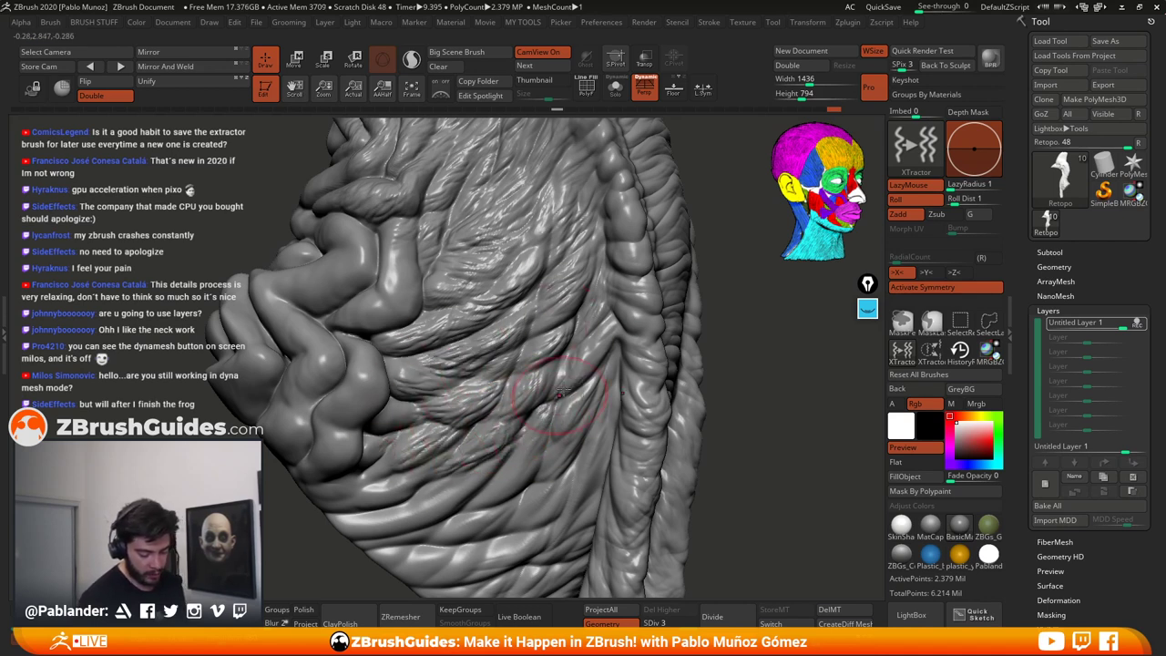
pyautogui.moveTo(574, 284)
pyautogui.mouseDown()
pyautogui.moveTo(537, 340)
pyautogui.moveTo(551, 305)
pyautogui.moveTo(601, 301)
pyautogui.moveTo(628, 315)
pyautogui.moveTo(528, 460)
pyautogui.mouseUp()
pyautogui.moveTo(585, 435); pyautogui.dragTo(515, 488)
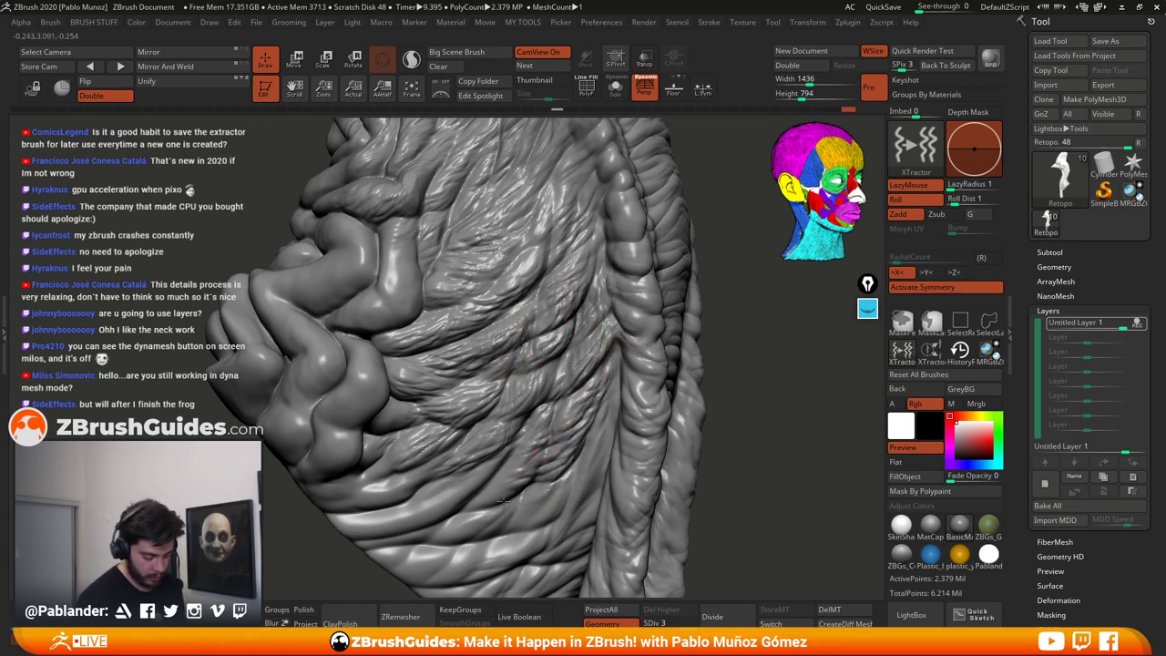
pyautogui.moveTo(614, 401)
pyautogui.mouseDown()
pyautogui.moveTo(570, 467)
pyautogui.moveTo(493, 511)
pyautogui.mouseUp()
# Step: Extend the XTractor wrinkles down the side folds toward the base of the neck
pyautogui.moveTo(732, 466)
pyautogui.keyDown('alt'); pyautogui.mouseDown()
pyautogui.moveTo(713, 429)
pyautogui.moveTo(729, 408)
pyautogui.mouseUp(); pyautogui.keyUp('alt')
pyautogui.moveTo(584, 434); pyautogui.dragTo(520, 455)
pyautogui.moveTo(581, 446); pyautogui.dragTo(481, 488)
pyautogui.moveTo(538, 458); pyautogui.dragTo(483, 474)
pyautogui.moveTo(539, 461)
pyautogui.mouseDown()
pyautogui.moveTo(468, 463)
pyautogui.moveTo(552, 493)
pyautogui.moveTo(513, 512)
pyautogui.mouseUp()
# Step: Cover the lowest side folds at the neck's base and the adjoining thick, winding folds with XTractor wrinkles
pyautogui.moveTo(588, 483)
pyautogui.mouseDown()
pyautogui.moveTo(546, 506)
pyautogui.moveTo(532, 498)
pyautogui.mouseUp()
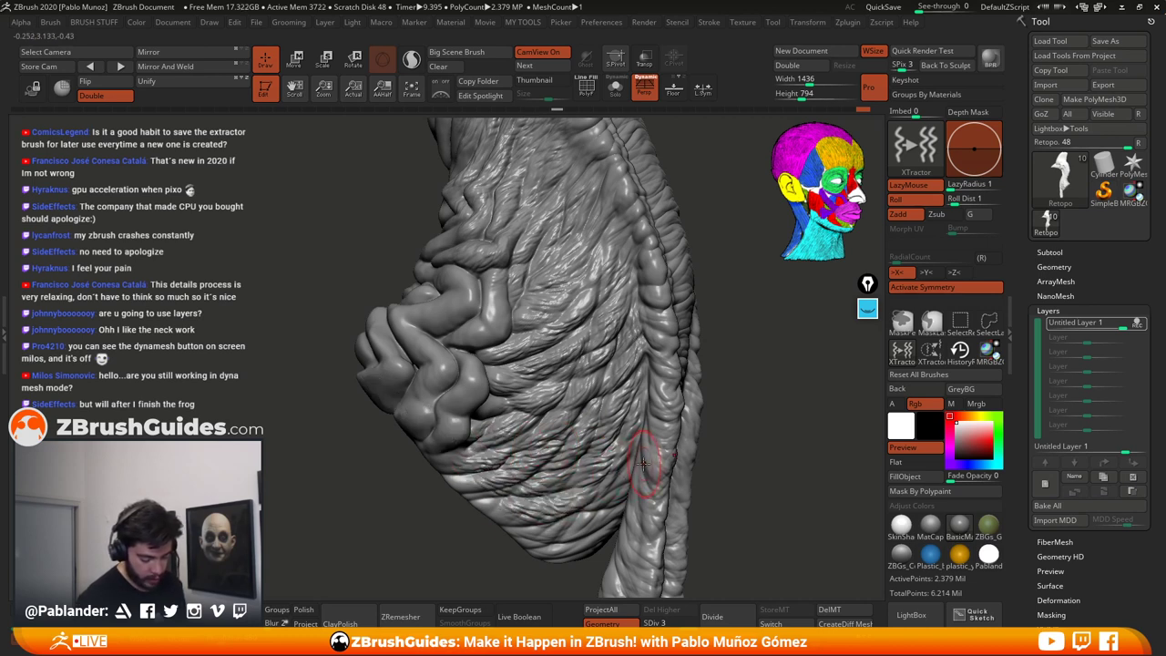
pyautogui.moveTo(612, 471); pyautogui.dragTo(537, 529)
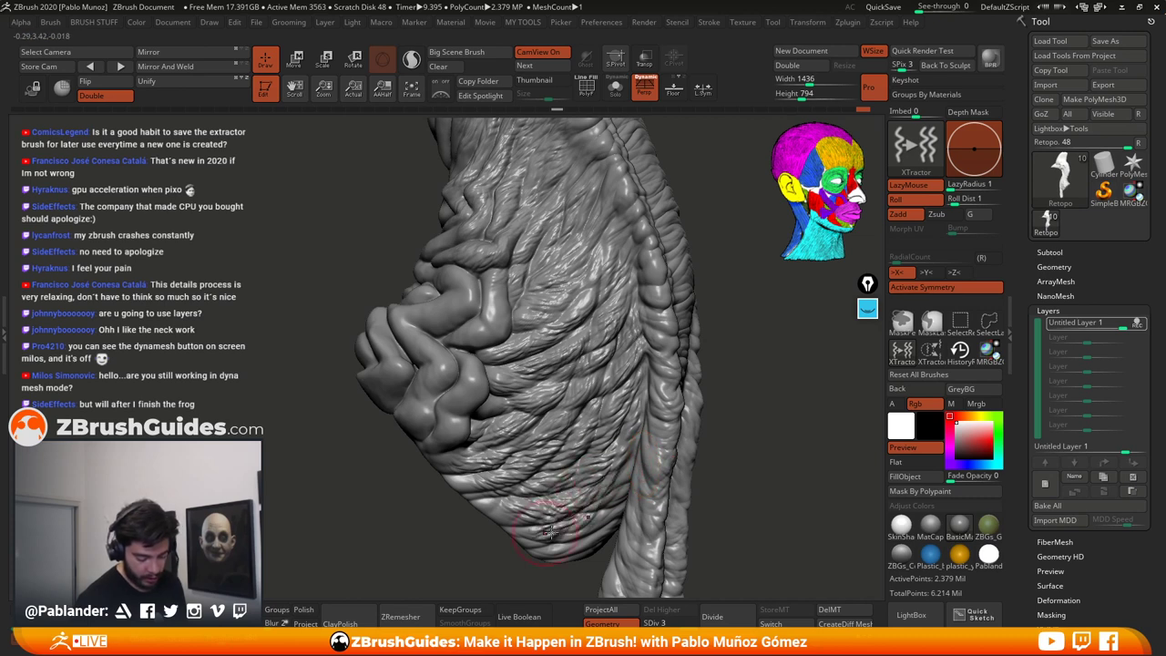
pyautogui.moveTo(601, 506)
pyautogui.mouseDown()
pyautogui.moveTo(552, 548)
pyautogui.moveTo(512, 496)
pyautogui.mouseUp()
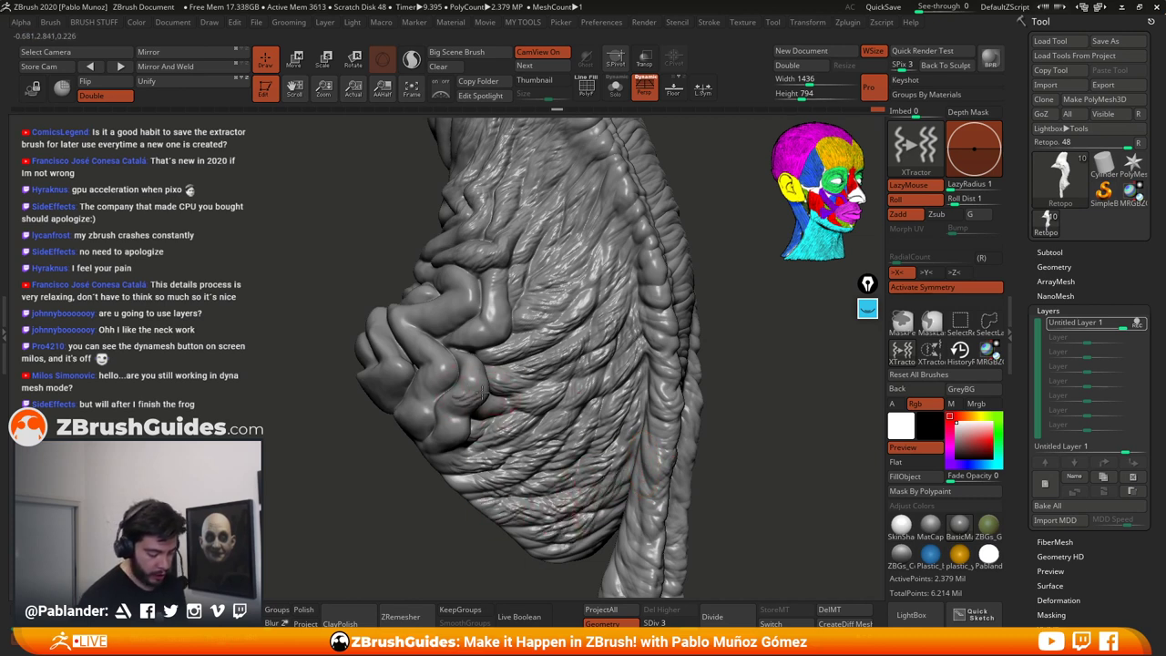
pyautogui.moveTo(481, 393)
pyautogui.mouseDown()
pyautogui.moveTo(460, 410)
pyautogui.moveTo(478, 373)
pyautogui.moveTo(473, 341)
pyautogui.moveTo(518, 316)
pyautogui.moveTo(493, 296)
pyautogui.moveTo(448, 319)
pyautogui.moveTo(428, 314)
pyautogui.moveTo(451, 284)
pyautogui.moveTo(418, 336)
pyautogui.moveTo(434, 361)
pyautogui.moveTo(414, 431)
pyautogui.moveTo(441, 447)
pyautogui.moveTo(477, 426)
pyautogui.mouseUp()
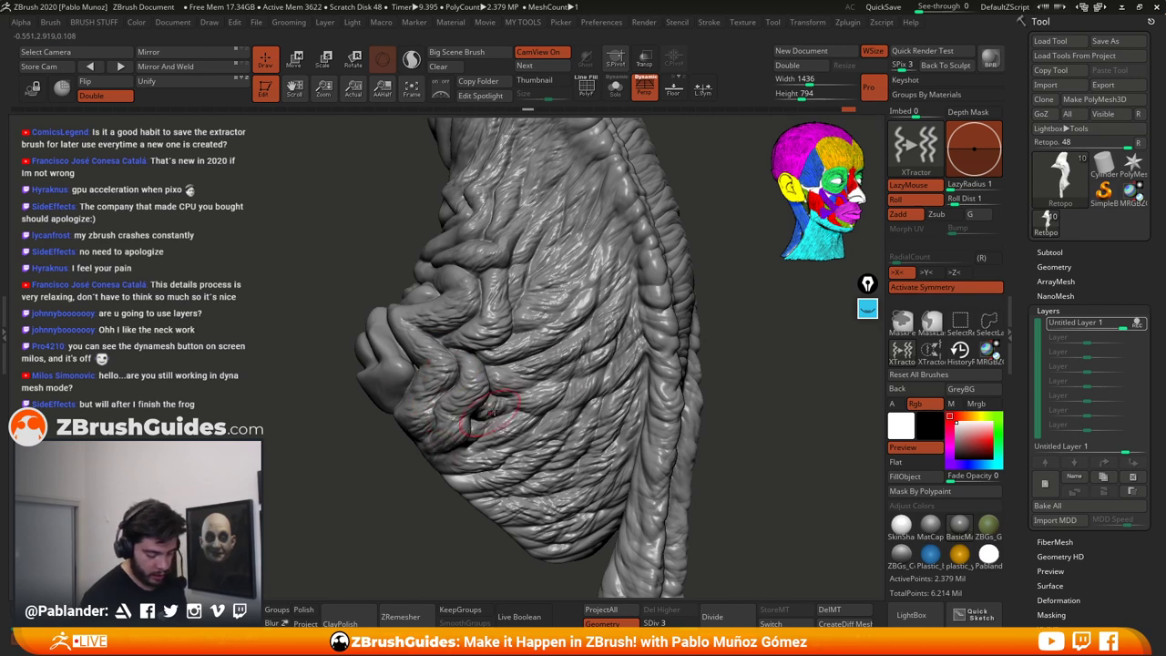
pyautogui.moveTo(527, 370); pyautogui.dragTo(497, 402)
# Step: Brush XTractor wrinkles over the side folds just above the thick, winding folds, working up beside the beaded ridge
pyautogui.keyDown('alt'); pyautogui.moveTo(734, 293); pyautogui.dragTo(711, 375); pyautogui.keyUp('alt')
pyautogui.moveTo(608, 269); pyautogui.dragTo(549, 322)
pyautogui.moveTo(600, 250); pyautogui.dragTo(548, 297)
pyautogui.moveTo(591, 233); pyautogui.dragTo(555, 263)
pyautogui.moveTo(557, 215); pyautogui.dragTo(535, 236)
# Step: Add short XTractor wrinkle strokes along the beaded ridge and its adjoining folds up the middle of the neck
pyautogui.keyDown('alt'); pyautogui.moveTo(678, 186); pyautogui.dragTo(691, 278); pyautogui.keyUp('alt')
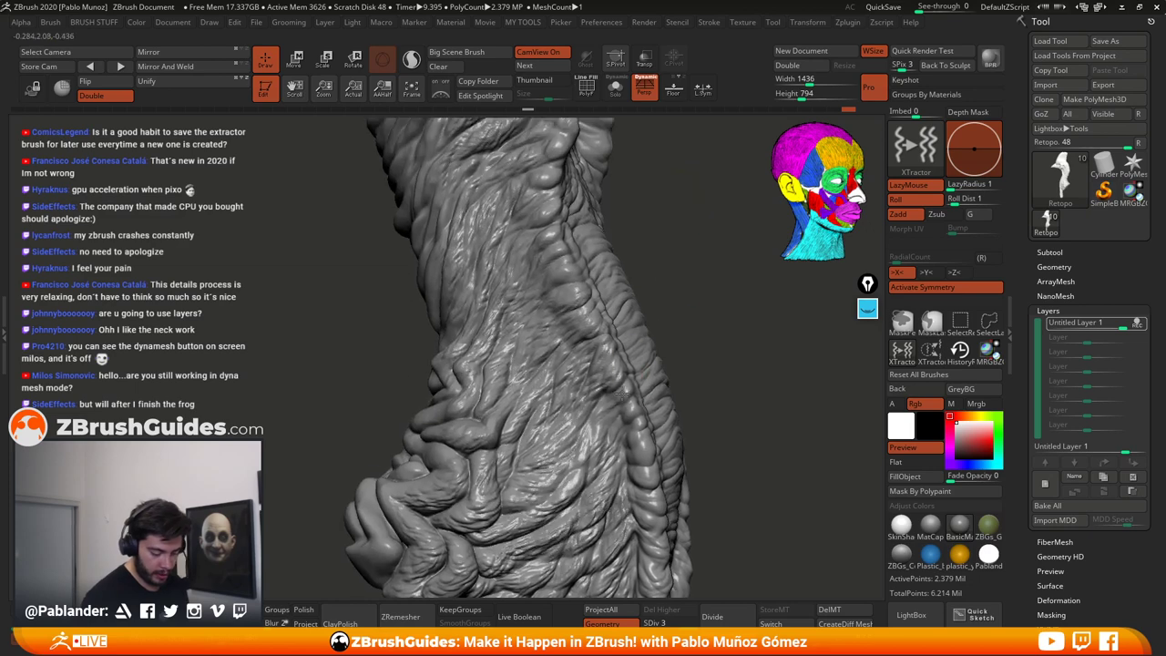
pyautogui.moveTo(624, 391); pyautogui.dragTo(592, 443)
pyautogui.moveTo(589, 315); pyautogui.dragTo(549, 312)
pyautogui.moveTo(577, 262); pyautogui.dragTo(544, 288)
pyautogui.moveTo(572, 240)
pyautogui.mouseDown()
pyautogui.moveTo(549, 264)
pyautogui.moveTo(541, 244)
pyautogui.mouseUp()
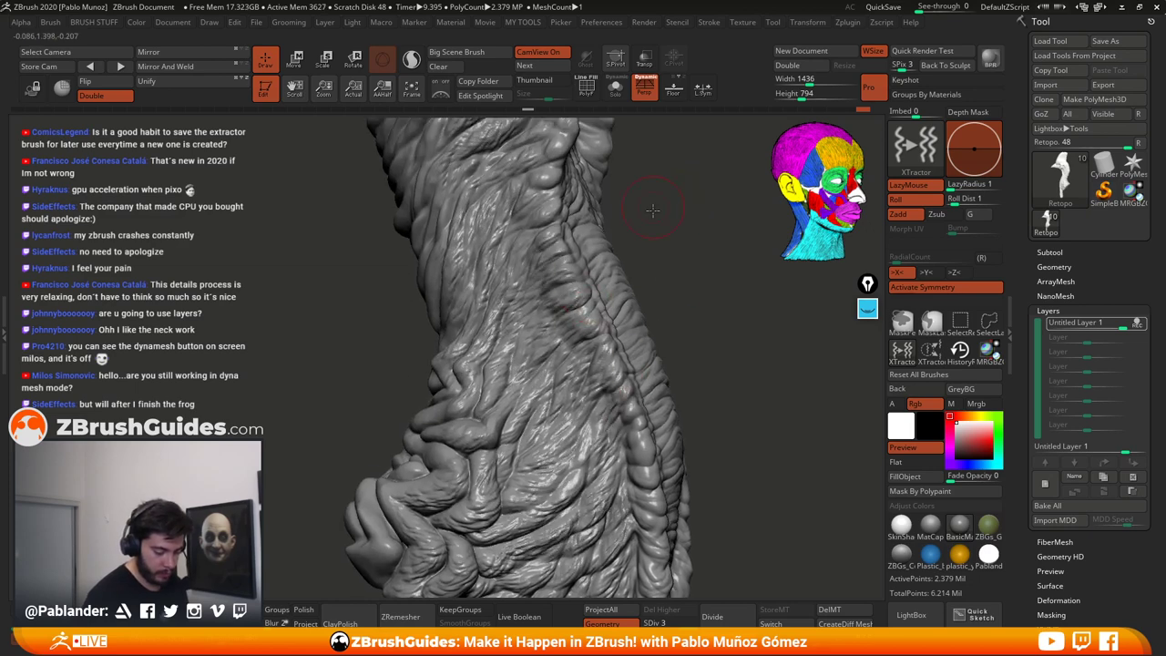
pyautogui.keyDown('alt'); pyautogui.moveTo(657, 212); pyautogui.dragTo(652, 282); pyautogui.keyUp('alt')
pyautogui.moveTo(580, 217); pyautogui.dragTo(539, 250)
# Step: Stroke XTractor wrinkles down the diagonal folds at the back of the narrow mid-neck
pyautogui.moveTo(619, 277); pyautogui.dragTo(679, 279)
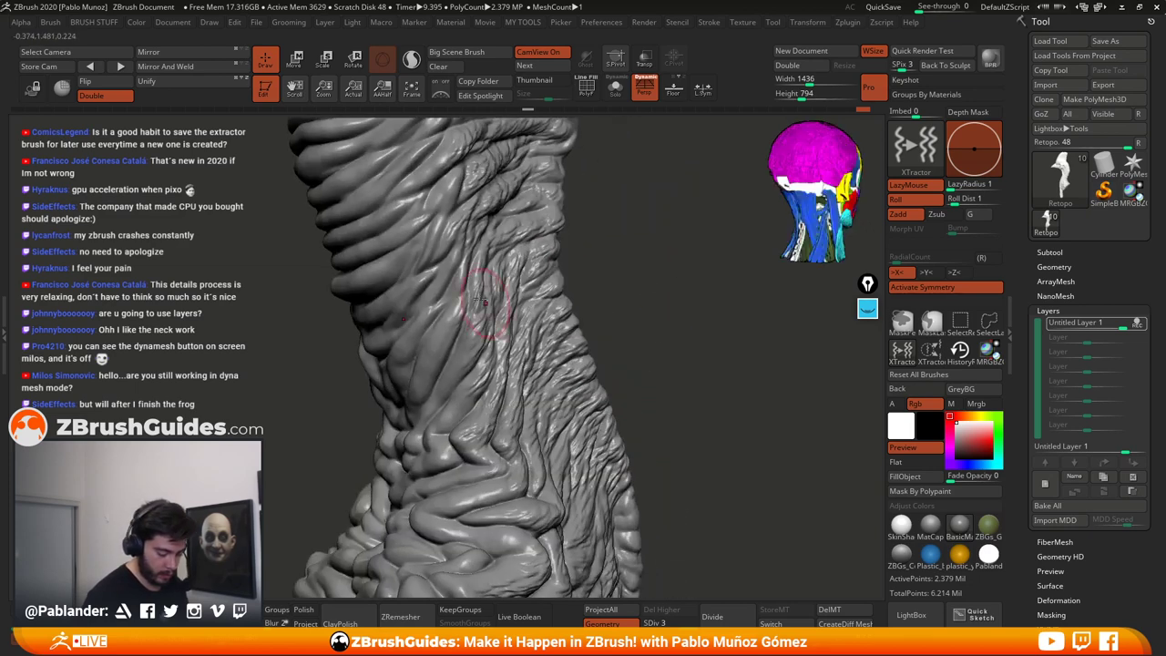
pyautogui.moveTo(479, 270)
pyautogui.mouseDown()
pyautogui.moveTo(442, 314)
pyautogui.moveTo(424, 406)
pyautogui.mouseUp()
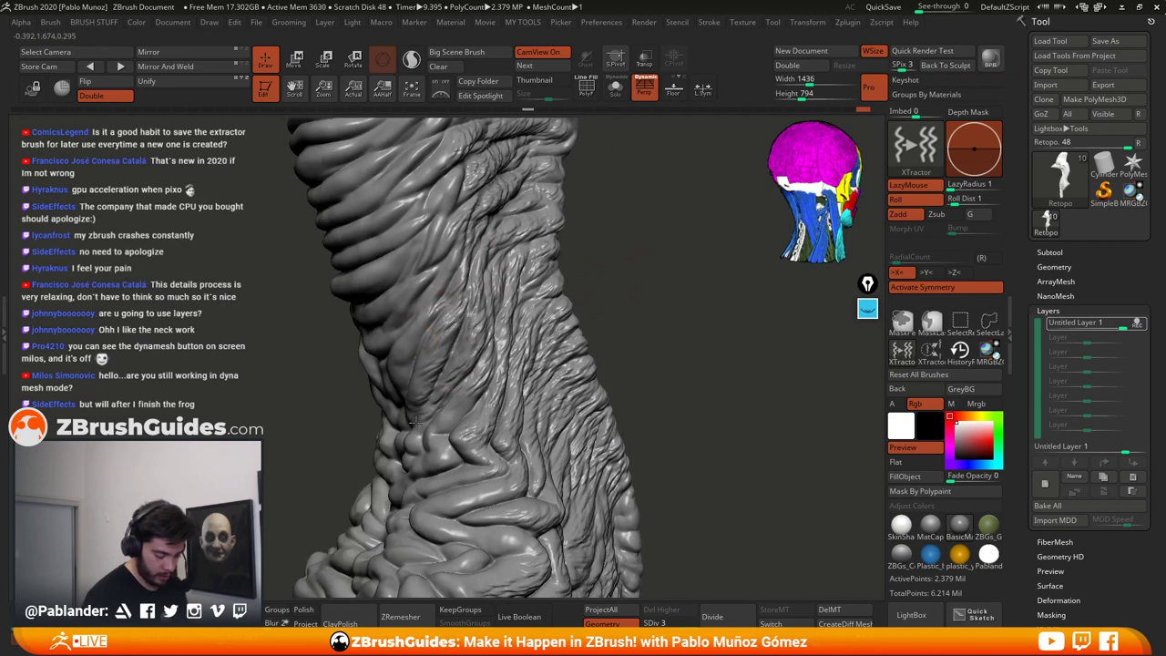
pyautogui.moveTo(488, 381)
pyautogui.mouseDown()
pyautogui.moveTo(446, 421)
pyautogui.moveTo(439, 459)
pyautogui.mouseUp()
# Step: Brush XTractor wrinkles along the zigzagging, winding folds around the rear of the neck's base
pyautogui.moveTo(627, 388); pyautogui.dragTo(658, 329)
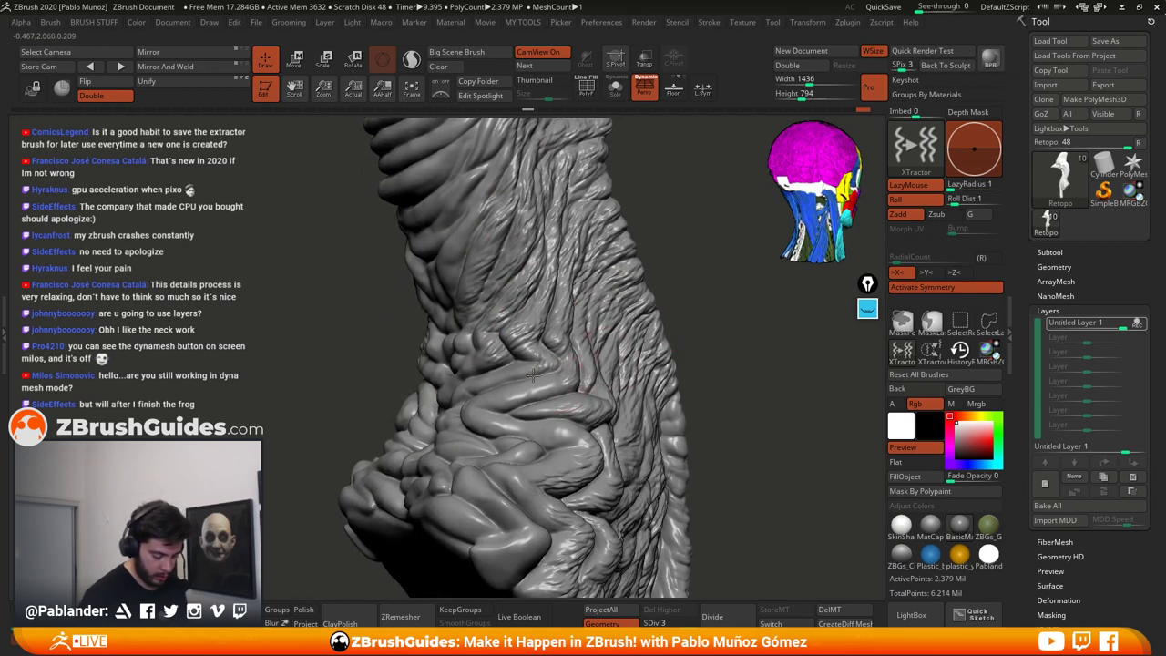
pyautogui.moveTo(533, 374)
pyautogui.mouseDown()
pyautogui.moveTo(495, 397)
pyautogui.moveTo(590, 443)
pyautogui.mouseUp()
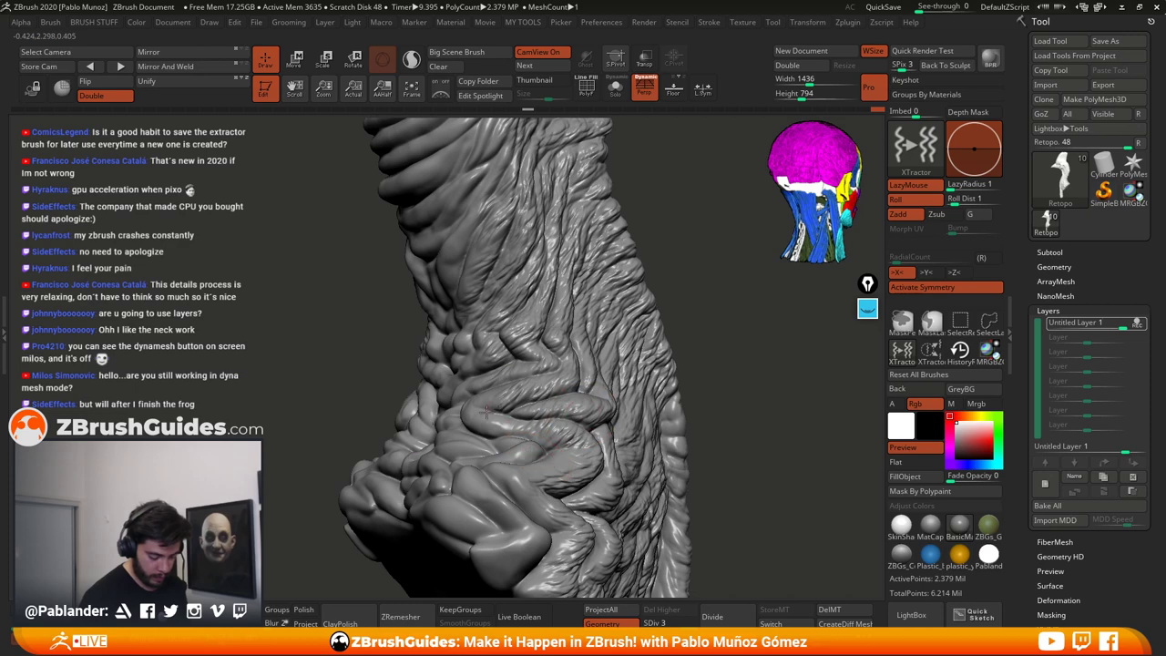
pyautogui.moveTo(487, 412)
pyautogui.mouseDown()
pyautogui.moveTo(585, 455)
pyautogui.moveTo(570, 455)
pyautogui.mouseUp()
pyautogui.moveTo(694, 411)
pyautogui.mouseDown()
pyautogui.moveTo(756, 416)
pyautogui.moveTo(705, 382)
pyautogui.mouseUp()
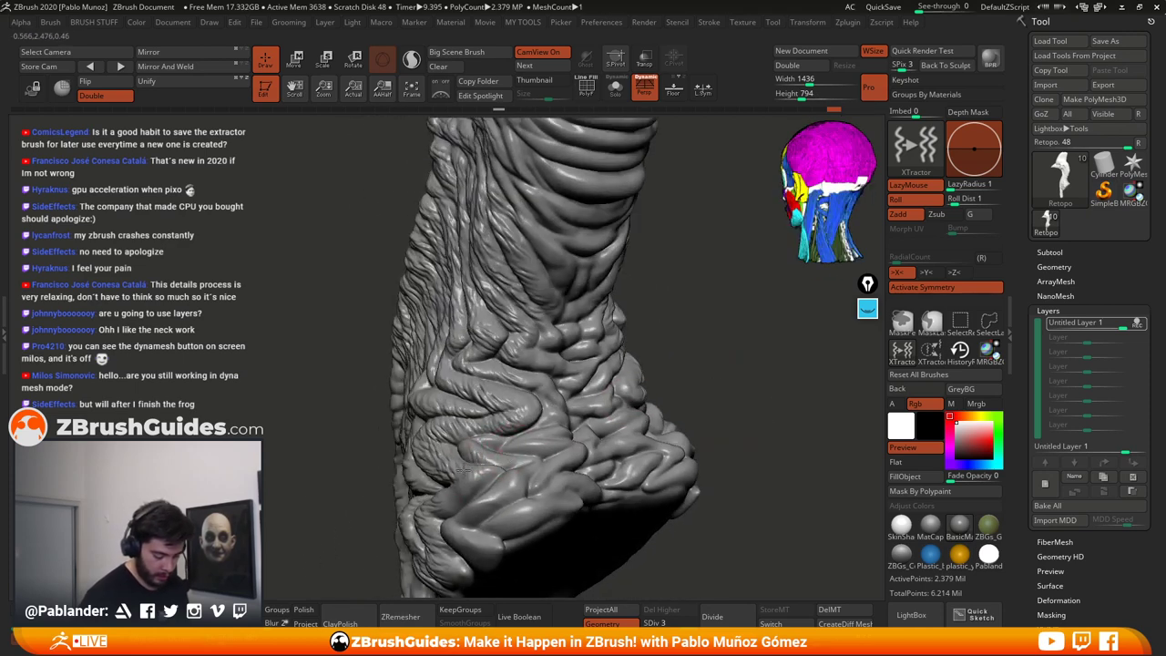
pyautogui.moveTo(487, 499)
pyautogui.mouseDown()
pyautogui.moveTo(494, 469)
pyautogui.moveTo(516, 489)
pyautogui.mouseUp()
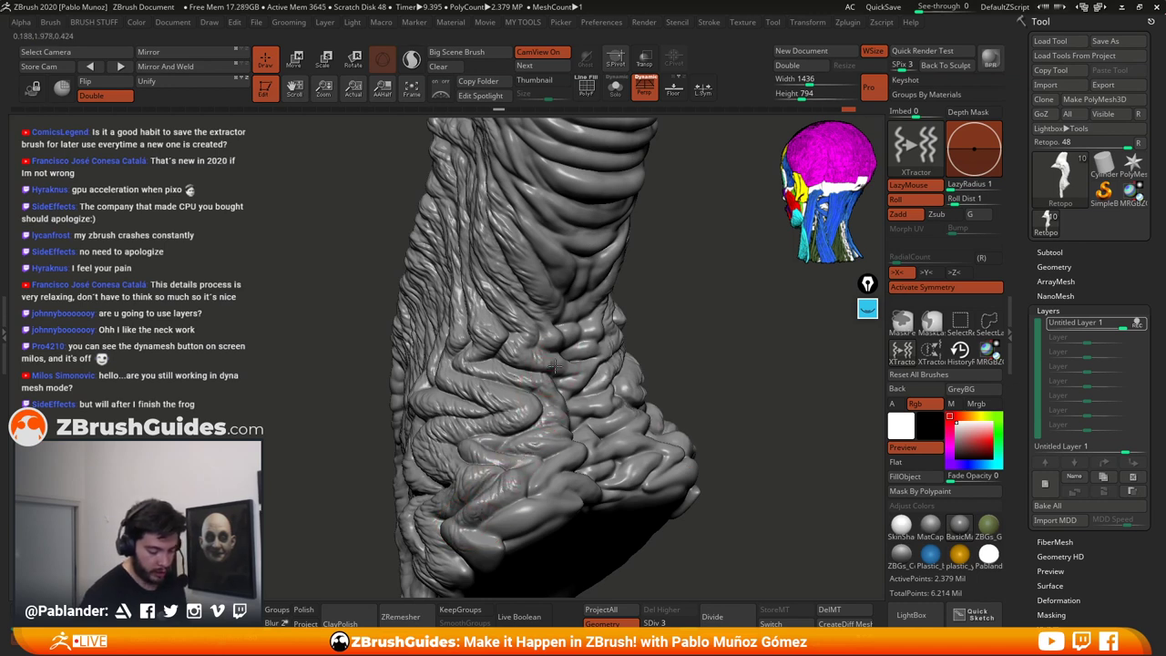
# Step: Add XTractor wrinkles to the upper neck's side folds, from behind the throat up to below the ear opening
pyautogui.moveTo(654, 309)
pyautogui.mouseDown()
pyautogui.moveTo(684, 247)
pyautogui.moveTo(719, 291)
pyautogui.moveTo(692, 310)
pyautogui.moveTo(650, 326)
pyautogui.moveTo(637, 309)
pyautogui.moveTo(574, 291)
pyautogui.mouseUp()
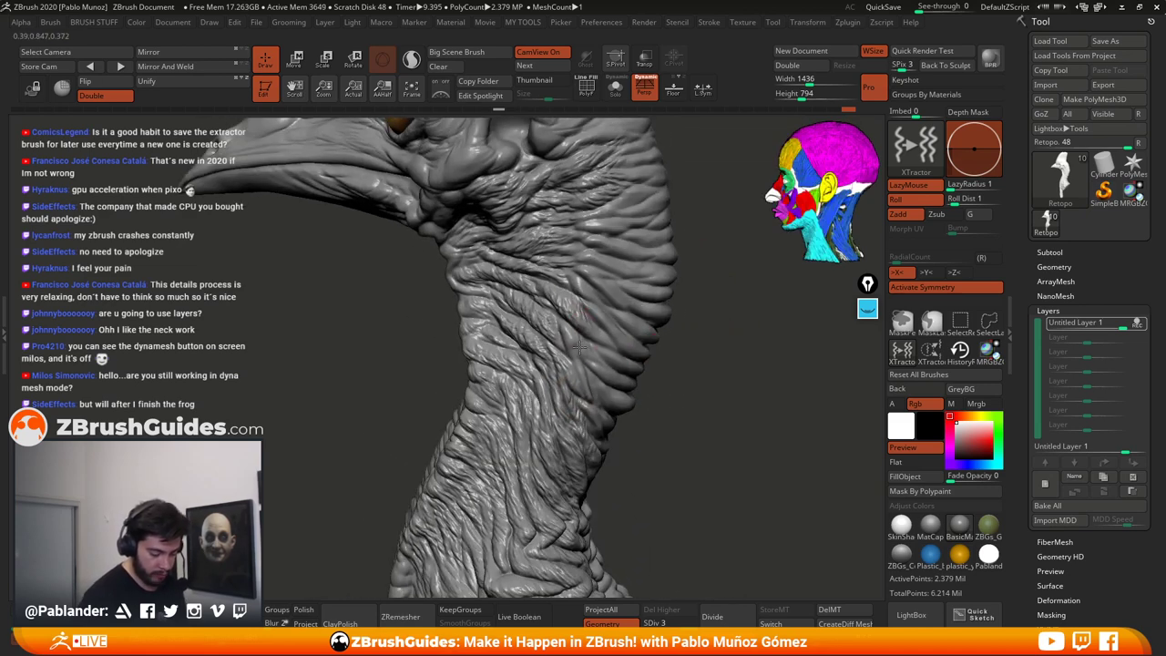
pyautogui.moveTo(579, 347); pyautogui.dragTo(565, 326)
pyautogui.keyDown('alt'); pyautogui.moveTo(688, 294); pyautogui.dragTo(678, 336); pyautogui.keyUp('alt')
pyautogui.moveTo(612, 287); pyautogui.dragTo(579, 281)
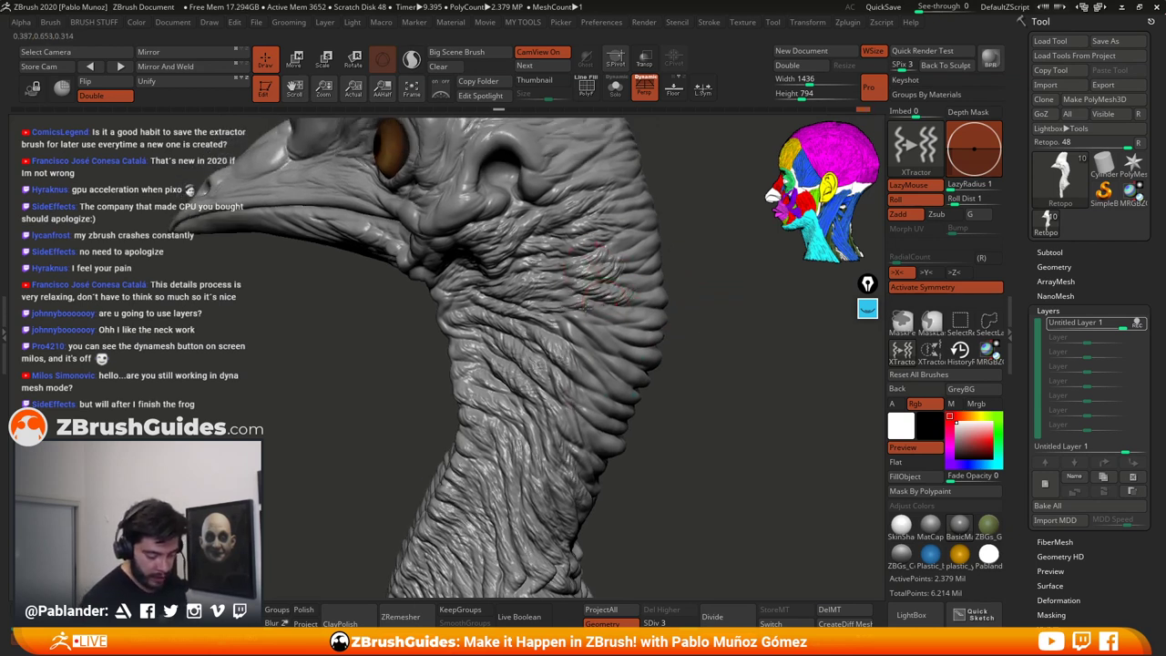
pyautogui.moveTo(586, 328)
pyautogui.mouseDown()
pyautogui.moveTo(611, 330)
pyautogui.moveTo(594, 338)
pyautogui.mouseUp()
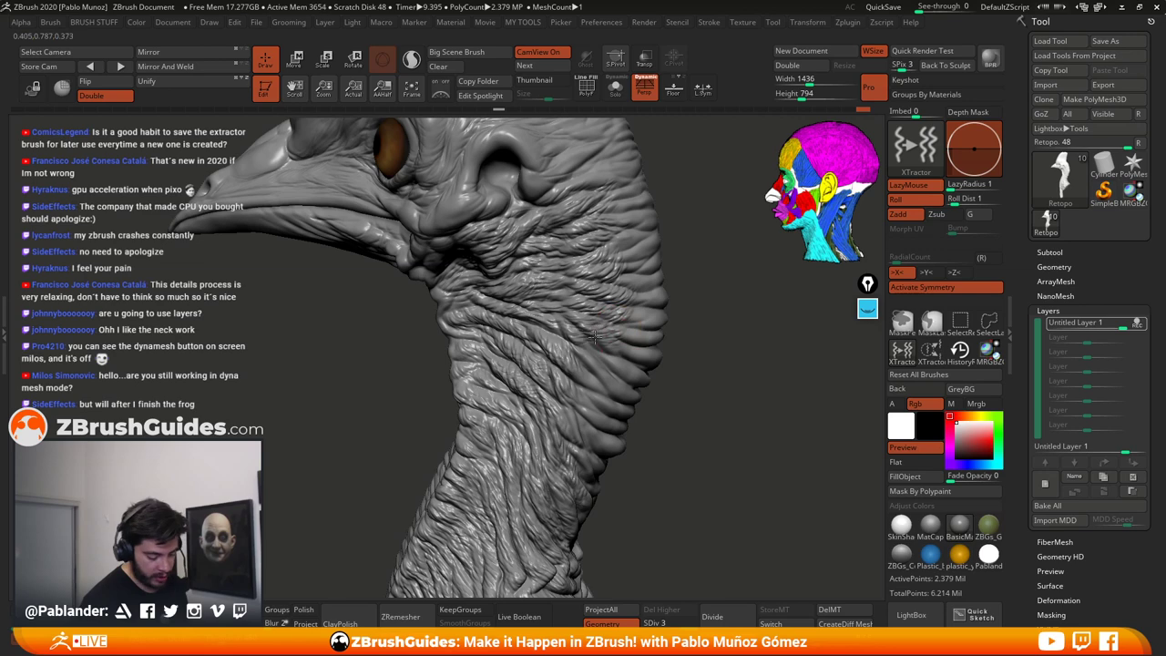
# Step: Extend the XTractor wrinkles from the side of the upper neck onto the horizontal nape folds
pyautogui.moveTo(675, 357); pyautogui.dragTo(611, 366)
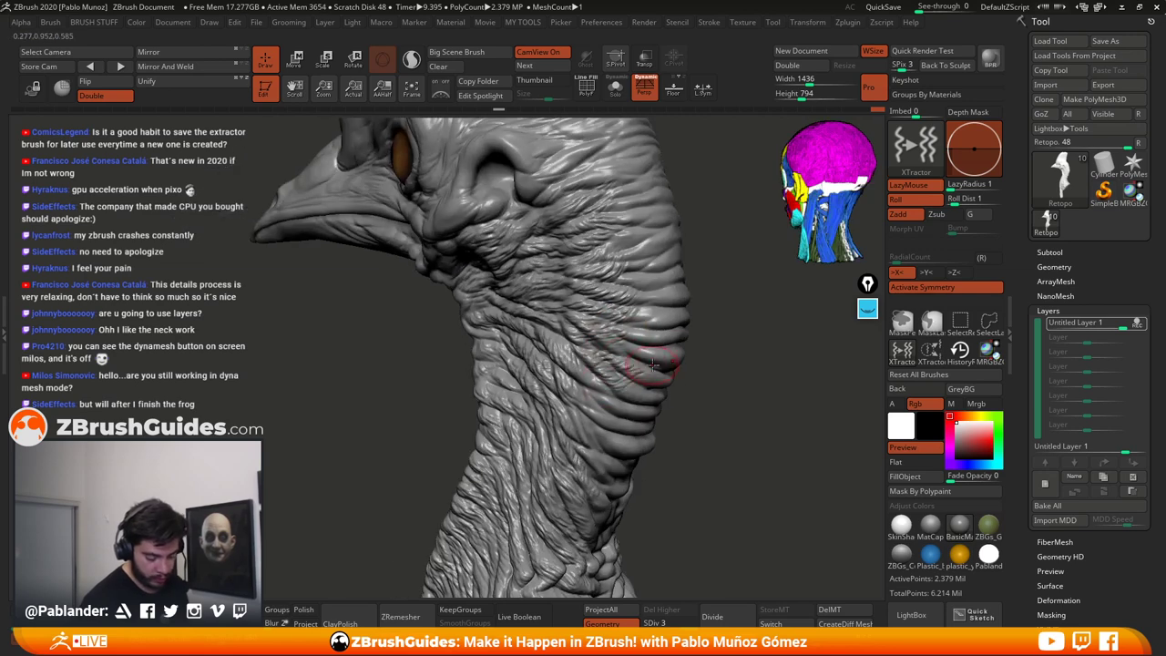
pyautogui.moveTo(632, 413); pyautogui.dragTo(590, 408)
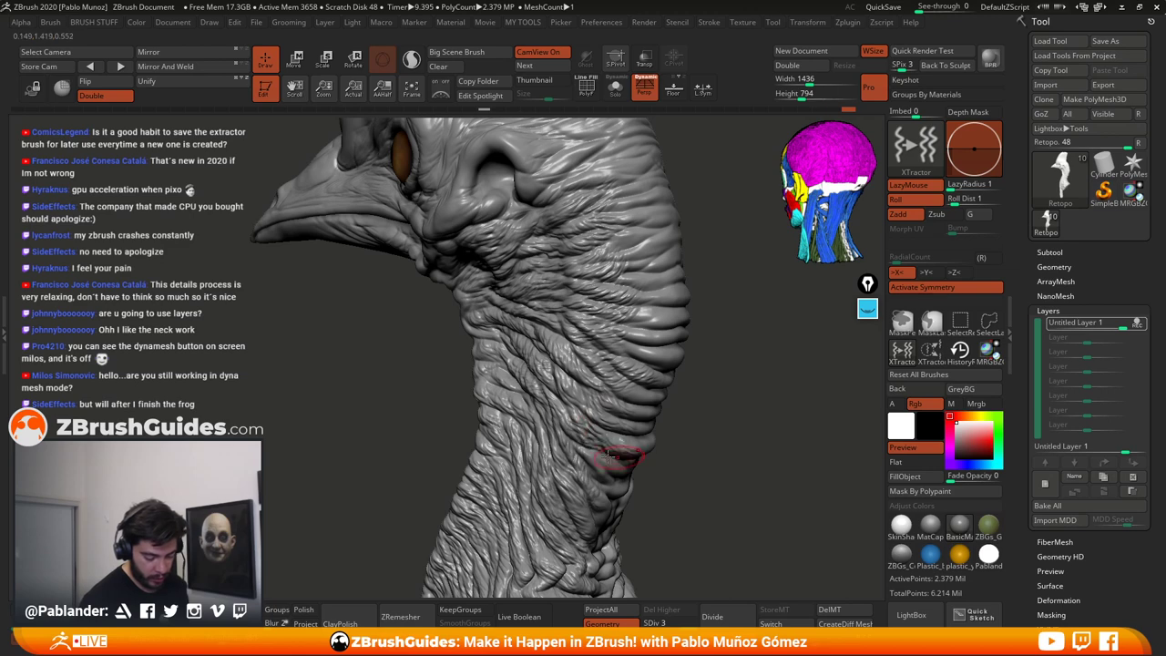
pyautogui.moveTo(607, 466); pyautogui.dragTo(616, 401, button='right')
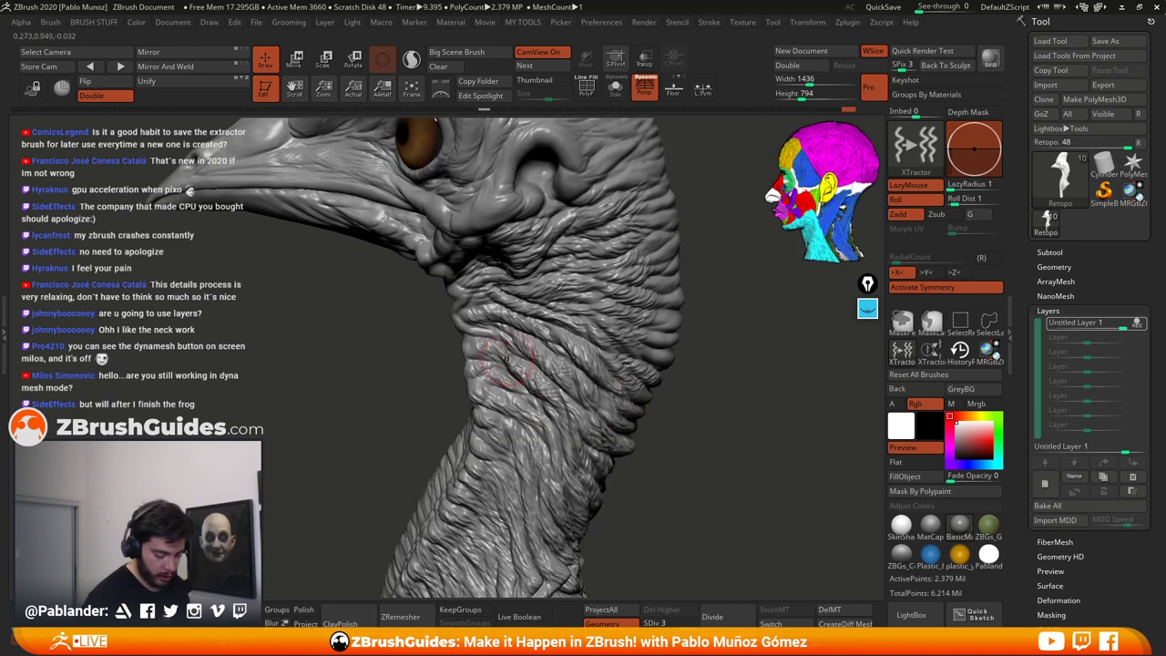
# Step: Brush XTractor wrinkles over the skin folds below and behind the ear opening
pyautogui.keyDown('alt'); pyautogui.moveTo(715, 306); pyautogui.dragTo(690, 362); pyautogui.keyUp('alt')
pyautogui.moveTo(689, 362); pyautogui.dragTo(569, 349, button='right')
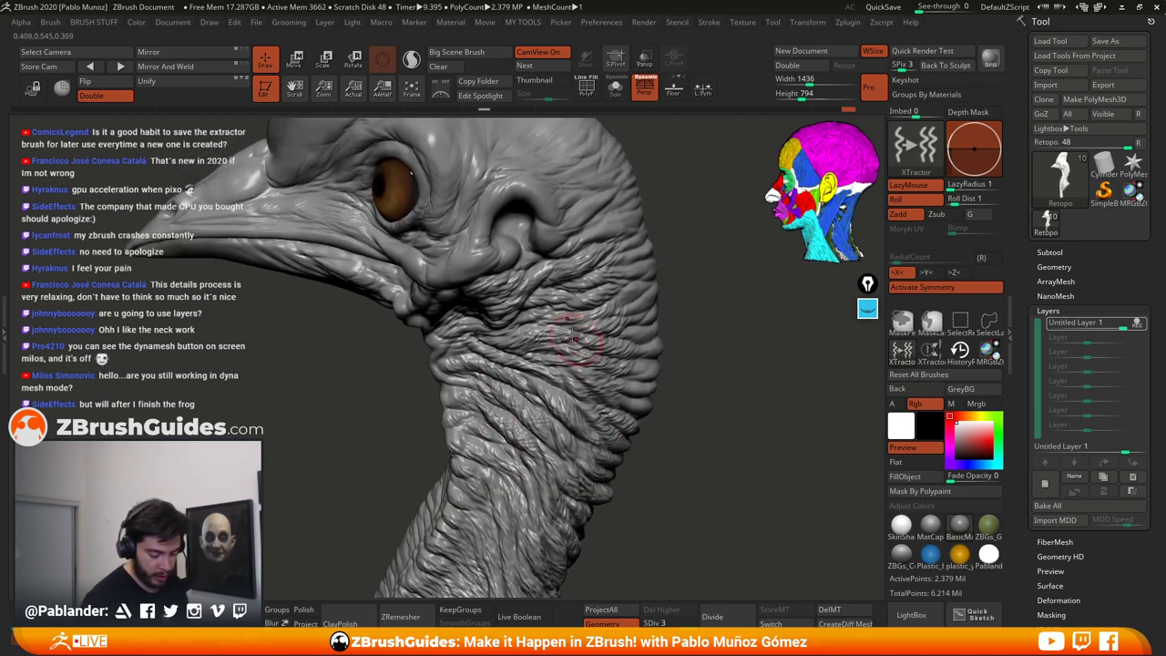
pyautogui.moveTo(698, 303); pyautogui.dragTo(547, 264, button='right')
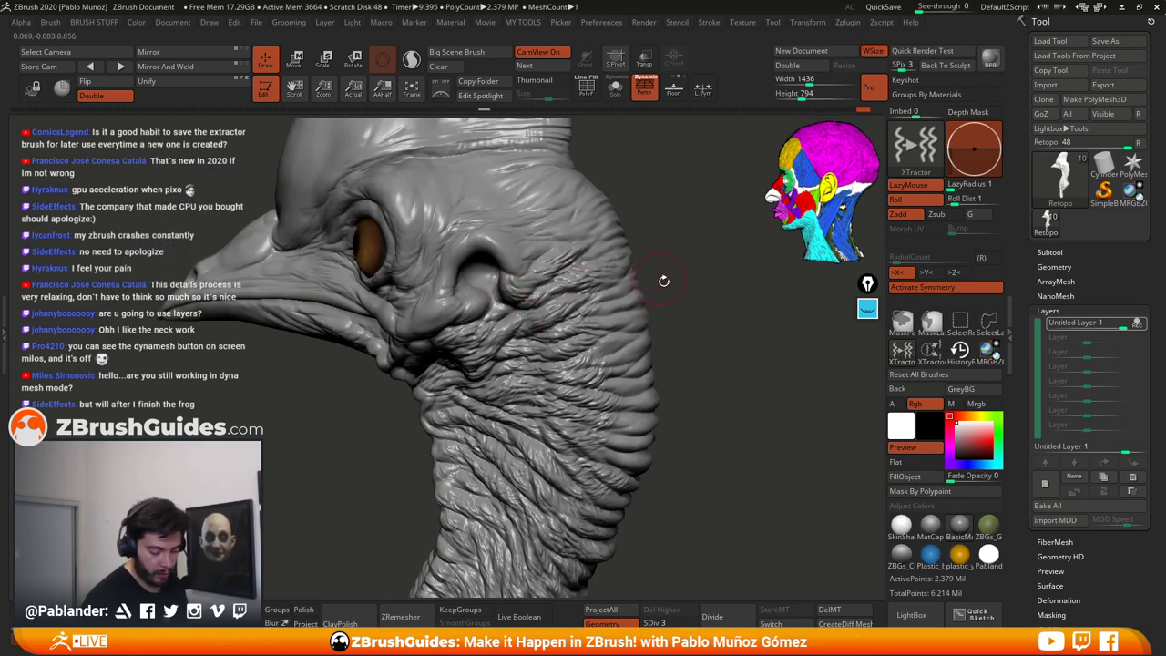
# Step: Cover the horizontal folds around the nape behind the head with XTractor wrinkles
pyautogui.moveTo(666, 276); pyautogui.dragTo(597, 289, button='right')
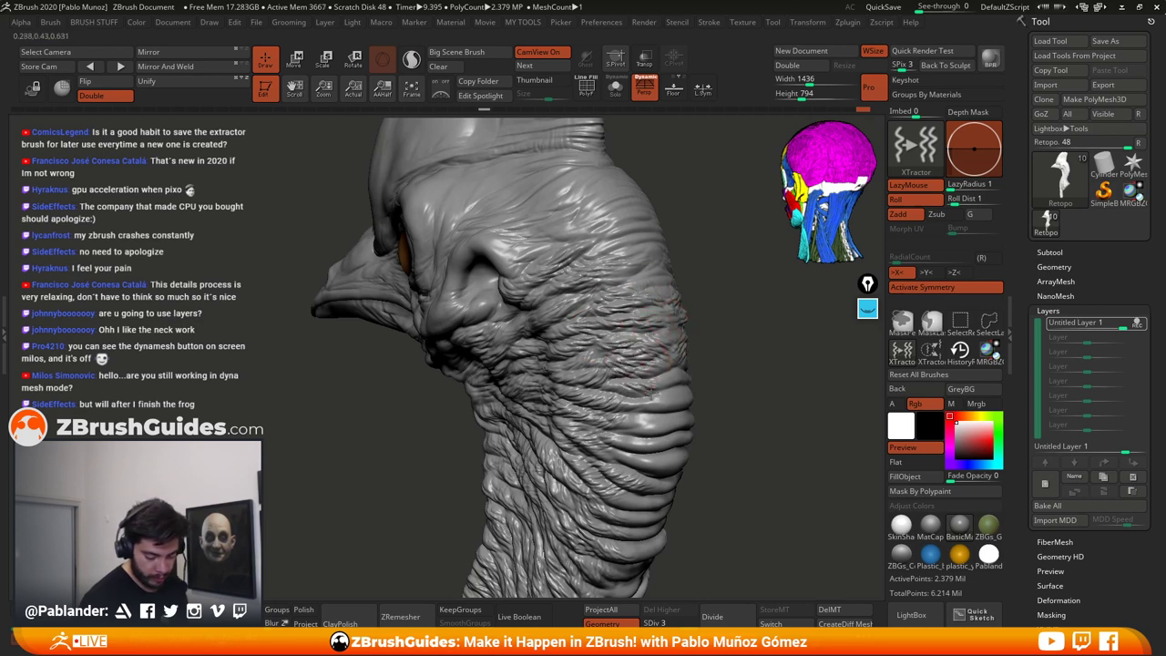
pyautogui.moveTo(668, 397)
pyautogui.mouseDown()
pyautogui.moveTo(645, 419)
pyautogui.moveTo(657, 424)
pyautogui.moveTo(629, 432)
pyautogui.moveTo(641, 462)
pyautogui.moveTo(665, 472)
pyautogui.mouseUp()
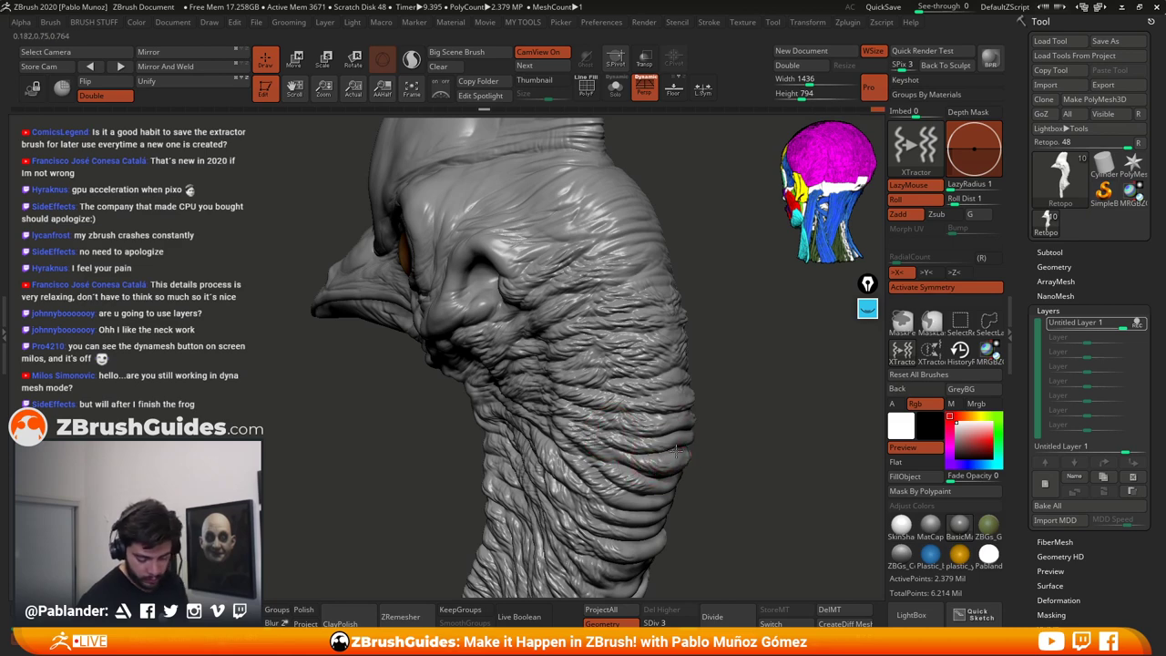
pyautogui.moveTo(681, 395); pyautogui.dragTo(679, 383)
pyautogui.moveTo(716, 419); pyautogui.dragTo(731, 398)
pyautogui.moveTo(686, 454)
pyautogui.mouseDown()
pyautogui.moveTo(643, 450)
pyautogui.moveTo(683, 455)
pyautogui.moveTo(687, 442)
pyautogui.mouseUp()
pyautogui.moveTo(637, 474); pyautogui.dragTo(696, 477)
# Step: Stroke XTractor wrinkles over the lower nape folds and the smooth V-shaped area beneath them
pyautogui.moveTo(710, 428); pyautogui.dragTo(729, 383)
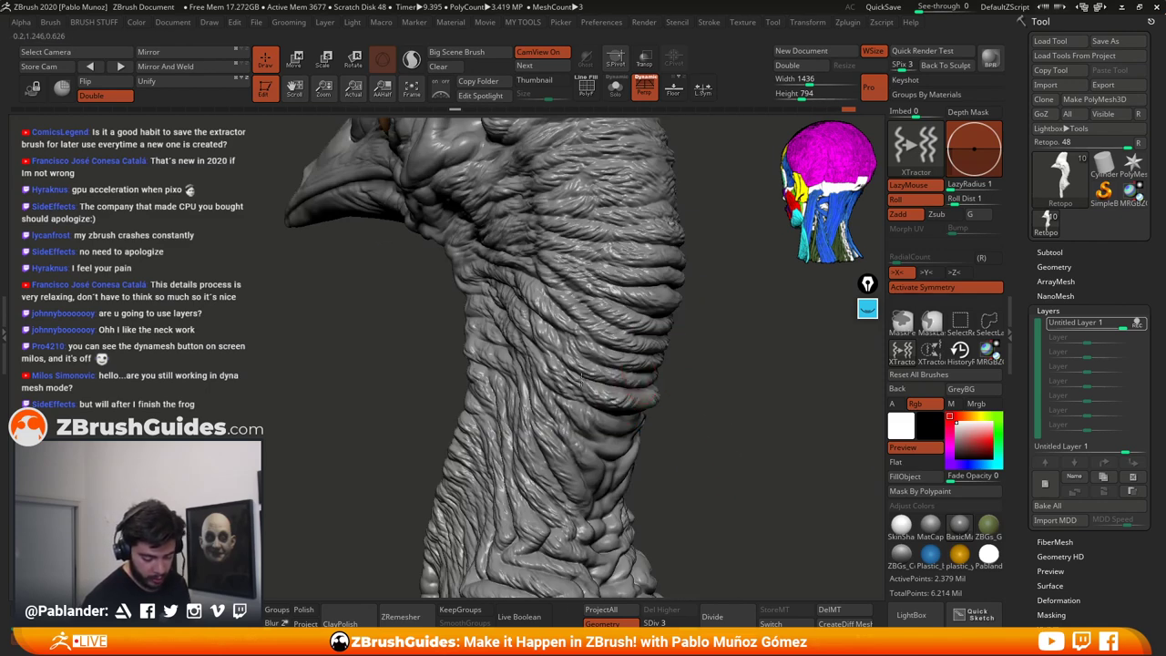
pyautogui.moveTo(598, 424)
pyautogui.mouseDown()
pyautogui.moveTo(657, 430)
pyautogui.moveTo(628, 444)
pyautogui.mouseUp()
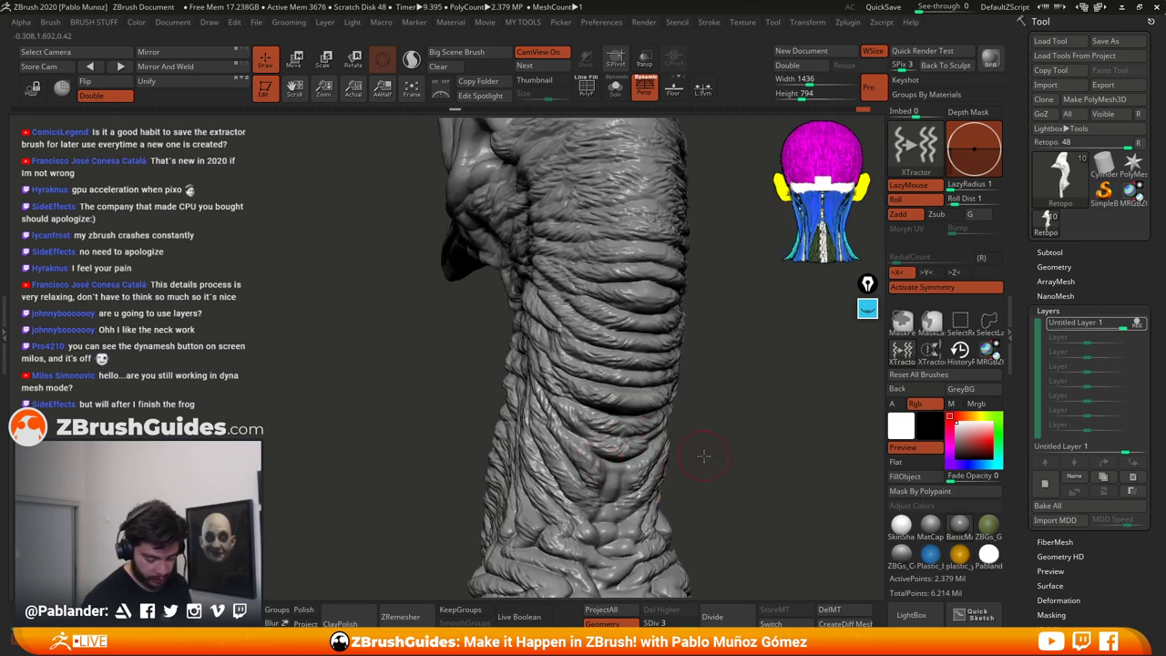
pyautogui.moveTo(597, 500)
pyautogui.mouseDown()
pyautogui.moveTo(601, 484)
pyautogui.moveTo(705, 465)
pyautogui.moveTo(578, 339)
pyautogui.moveTo(698, 418)
pyautogui.moveTo(658, 392)
pyautogui.moveTo(679, 381)
pyautogui.moveTo(715, 408)
pyautogui.moveTo(728, 399)
pyautogui.moveTo(695, 410)
pyautogui.moveTo(687, 383)
pyautogui.moveTo(708, 377)
pyautogui.moveTo(726, 398)
pyautogui.moveTo(576, 330)
pyautogui.moveTo(629, 228)
pyautogui.moveTo(601, 292)
pyautogui.moveTo(606, 310)
pyautogui.moveTo(668, 313)
pyautogui.moveTo(597, 310)
pyautogui.mouseUp()
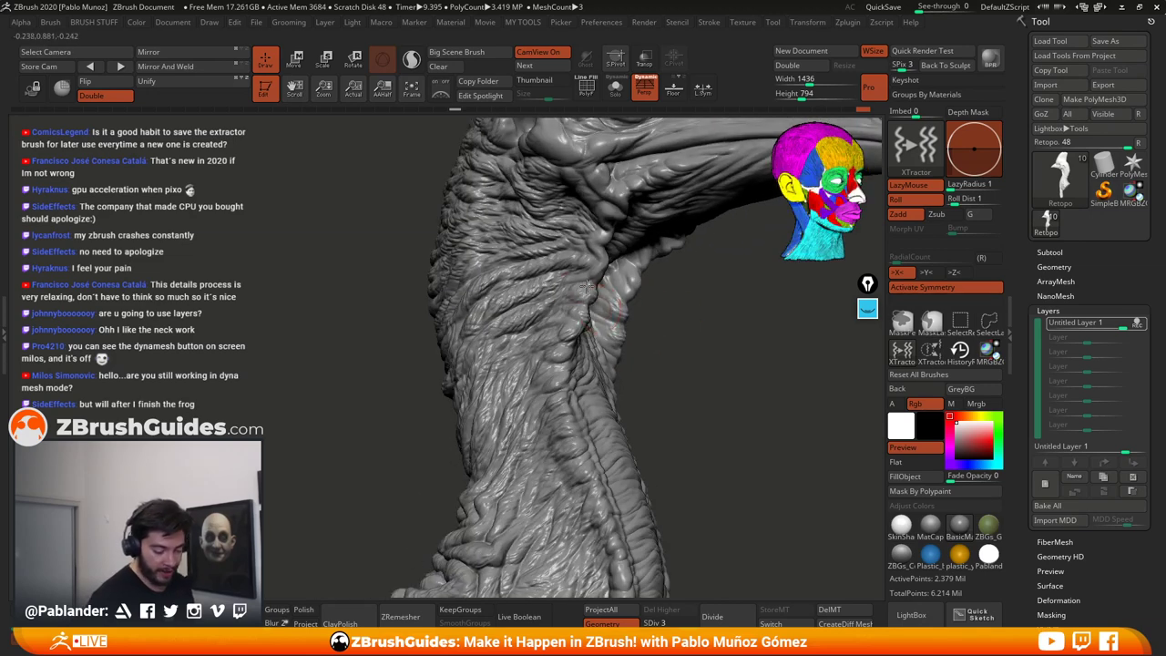
# Step: Add XTractor wrinkles to the folds below the jaw, along the throat and underneath the base of the beak
pyautogui.moveTo(598, 266); pyautogui.dragTo(579, 244)
pyautogui.moveTo(718, 343); pyautogui.dragTo(652, 279)
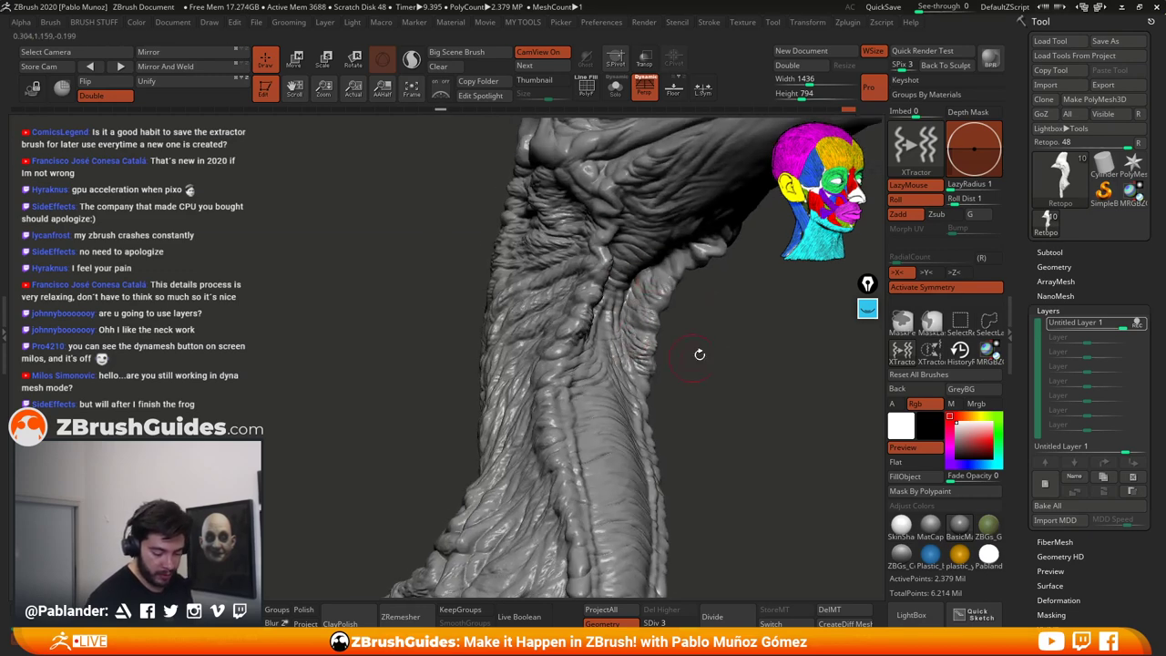
pyautogui.moveTo(698, 346); pyautogui.dragTo(646, 369)
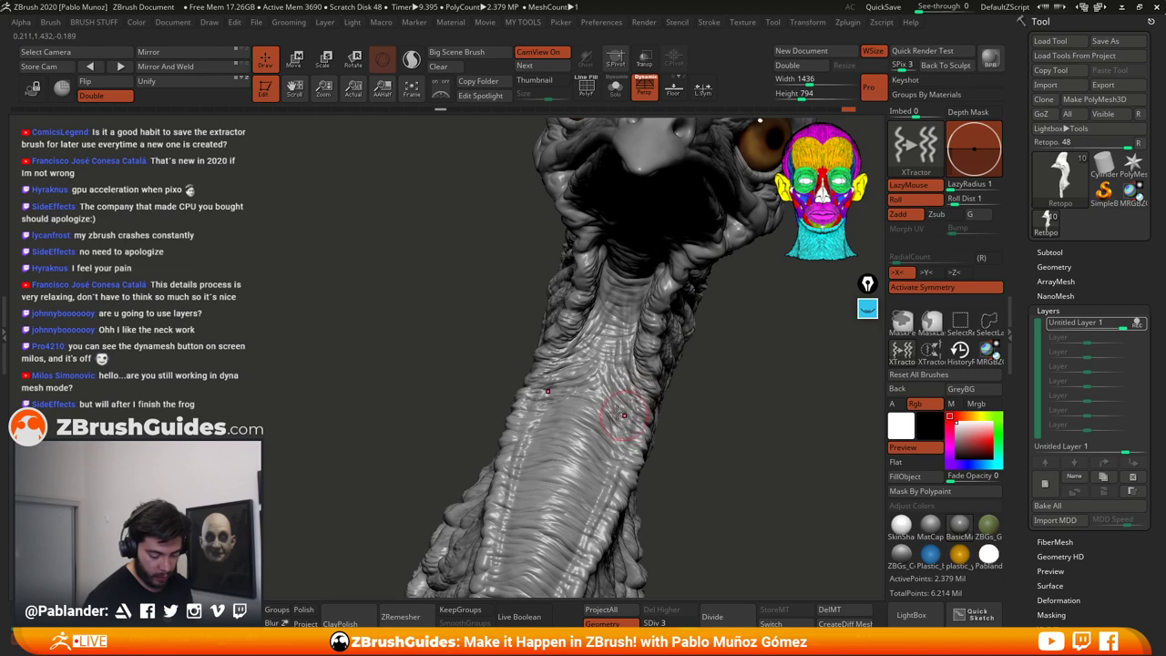
pyautogui.moveTo(708, 463); pyautogui.dragTo(666, 336)
pyautogui.moveTo(593, 349); pyautogui.dragTo(612, 362)
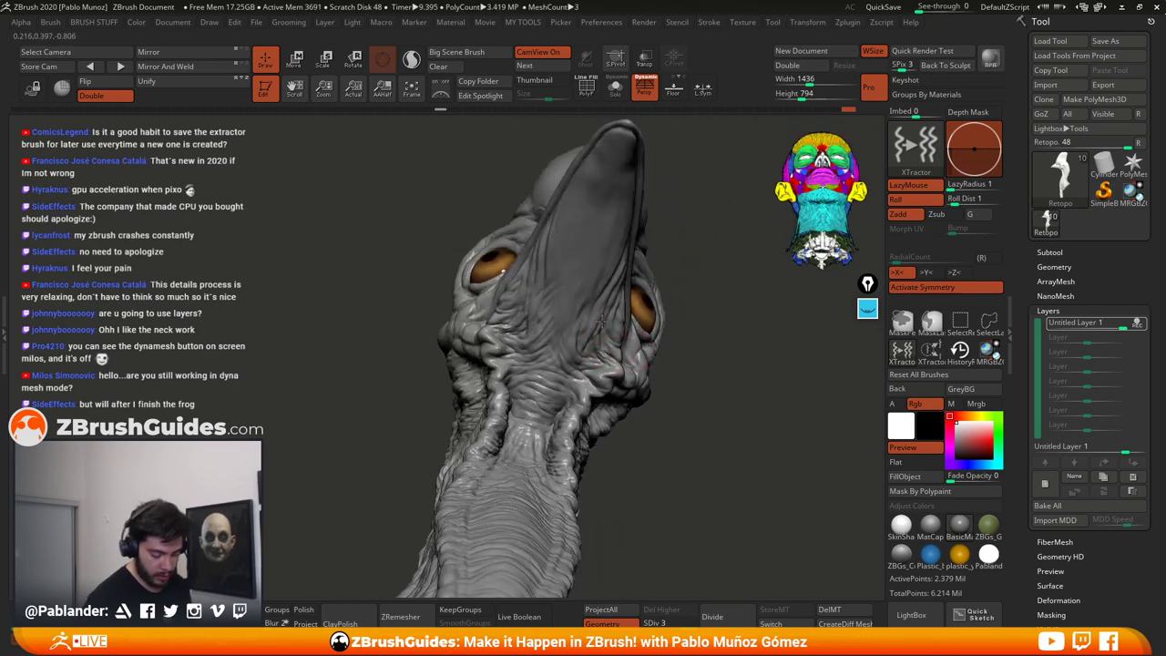
# Step: Brush XTractor wrinkles over the jaw and cheek folds from the base of the beak back towards the ear opening
pyautogui.moveTo(601, 318)
pyautogui.mouseDown()
pyautogui.moveTo(580, 364)
pyautogui.moveTo(546, 378)
pyautogui.moveTo(523, 428)
pyautogui.moveTo(536, 432)
pyautogui.mouseUp()
pyautogui.moveTo(683, 351); pyautogui.dragTo(761, 401)
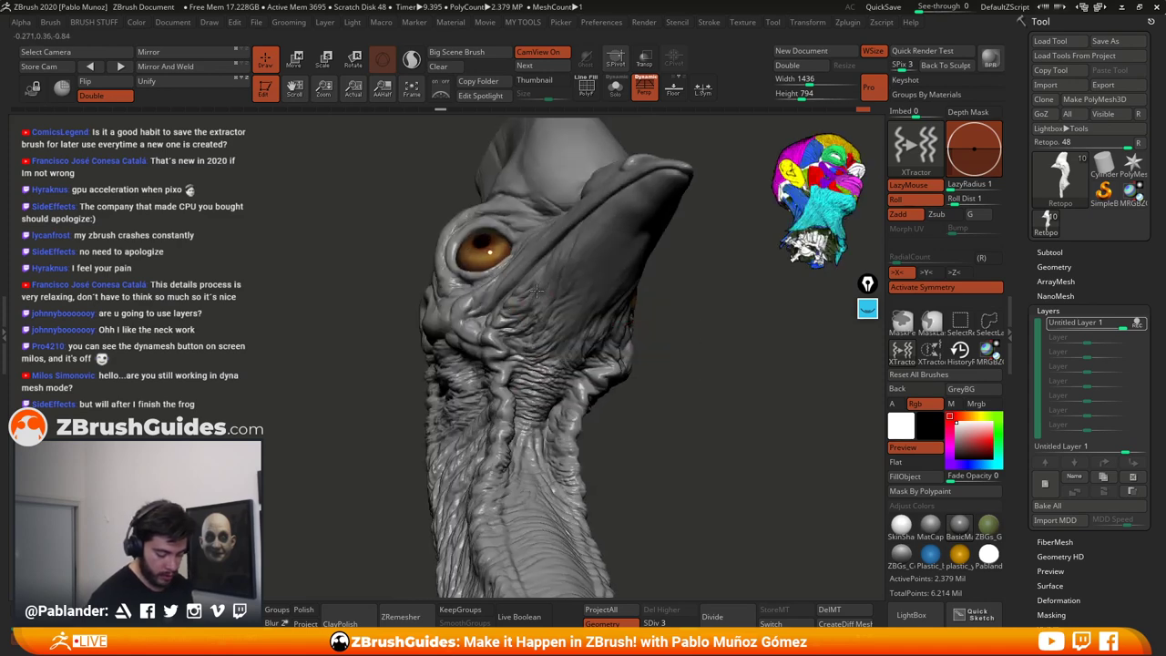
pyautogui.moveTo(538, 301); pyautogui.dragTo(481, 337, button='right')
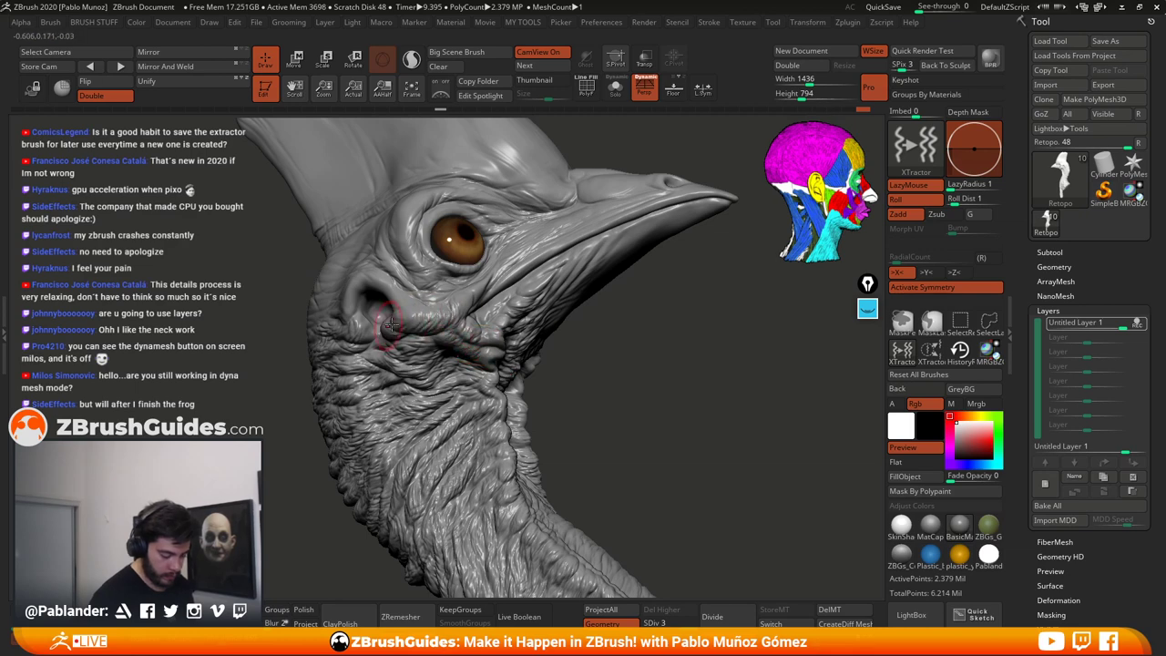
pyautogui.moveTo(612, 365)
pyautogui.mouseDown()
pyautogui.moveTo(635, 346)
pyautogui.moveTo(666, 375)
pyautogui.moveTo(630, 364)
pyautogui.mouseUp()
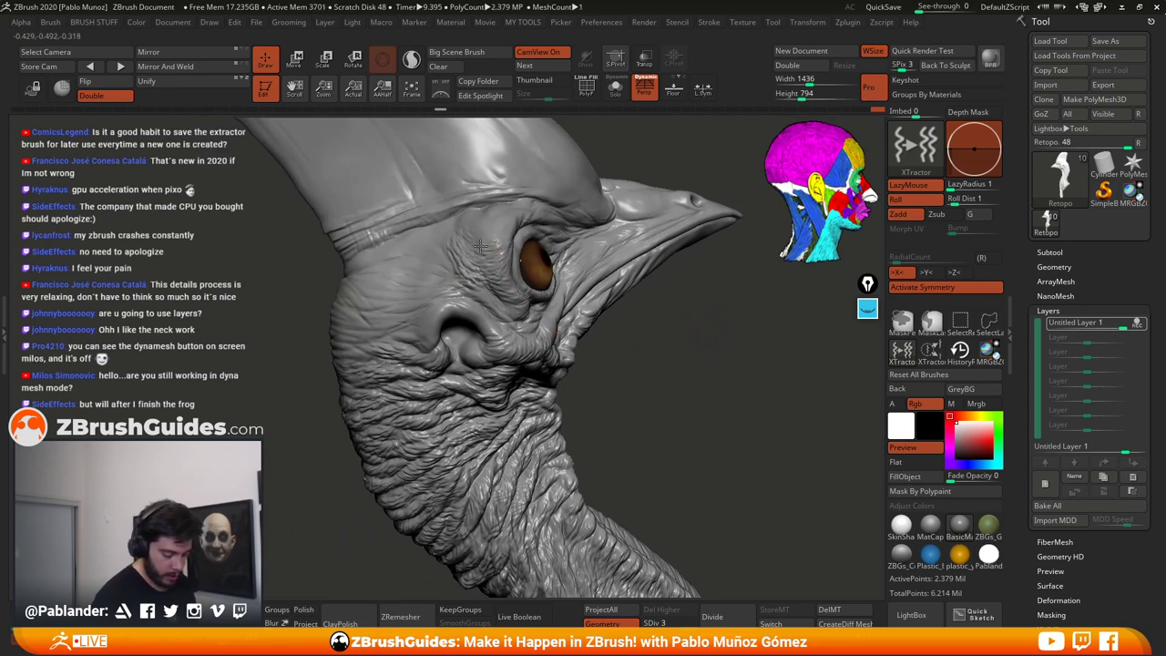
# Step: Stroke XTractor wrinkles over the skin behind the eye and along the upper and rear rim of the ear opening
pyautogui.moveTo(401, 271)
pyautogui.mouseDown()
pyautogui.moveTo(434, 286)
pyautogui.moveTo(354, 308)
pyautogui.moveTo(358, 323)
pyautogui.mouseUp()
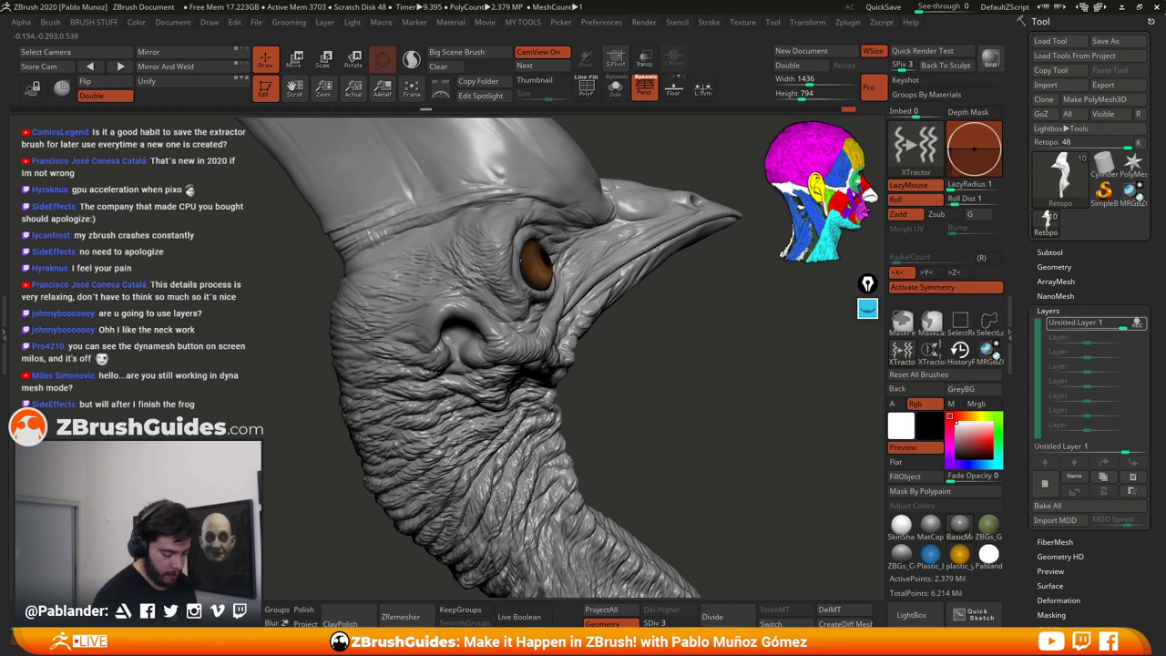
pyautogui.moveTo(432, 315); pyautogui.dragTo(410, 324)
pyautogui.moveTo(389, 283)
pyautogui.mouseDown()
pyautogui.moveTo(364, 279)
pyautogui.moveTo(360, 266)
pyautogui.moveTo(378, 248)
pyautogui.mouseUp()
pyautogui.moveTo(653, 360); pyautogui.dragTo(599, 367)
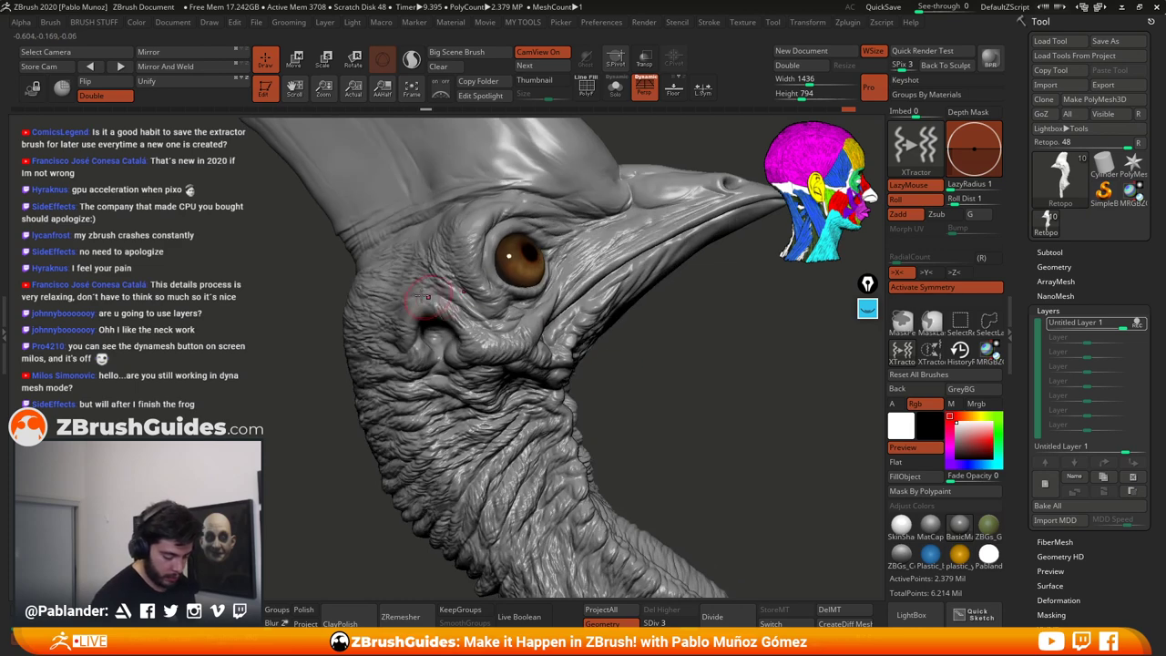
pyautogui.moveTo(423, 296); pyautogui.dragTo(413, 286)
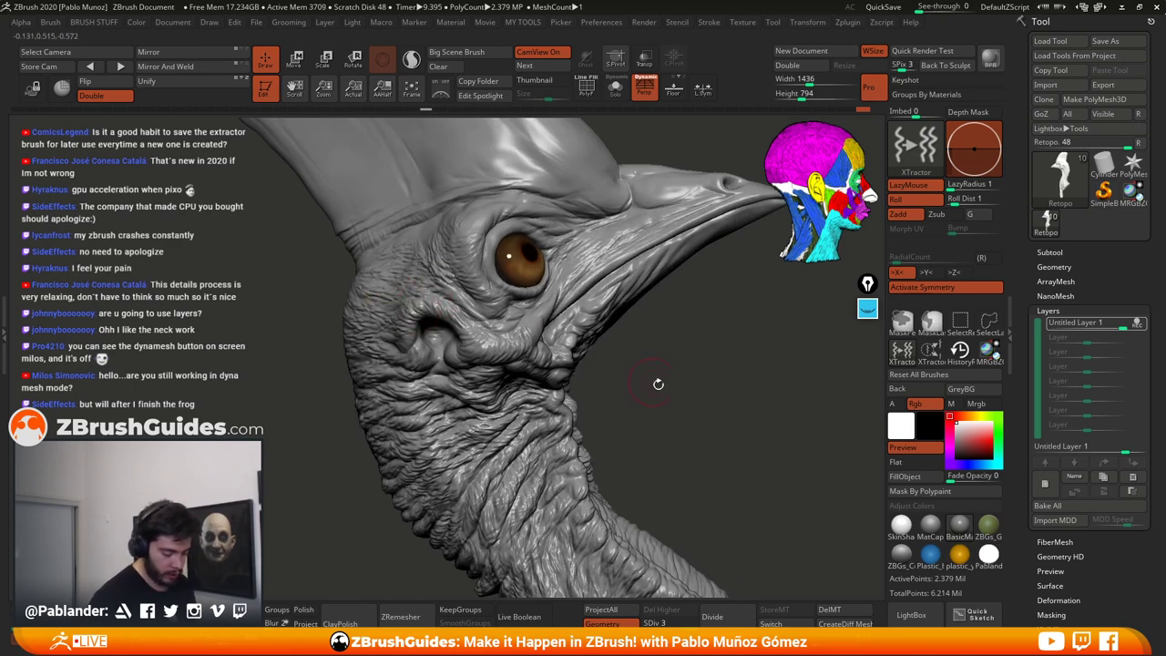
# Step: Add XTractor wrinkles between the eye and the ear opening and over the back of the head below the casque
pyautogui.moveTo(657, 383); pyautogui.dragTo(464, 335)
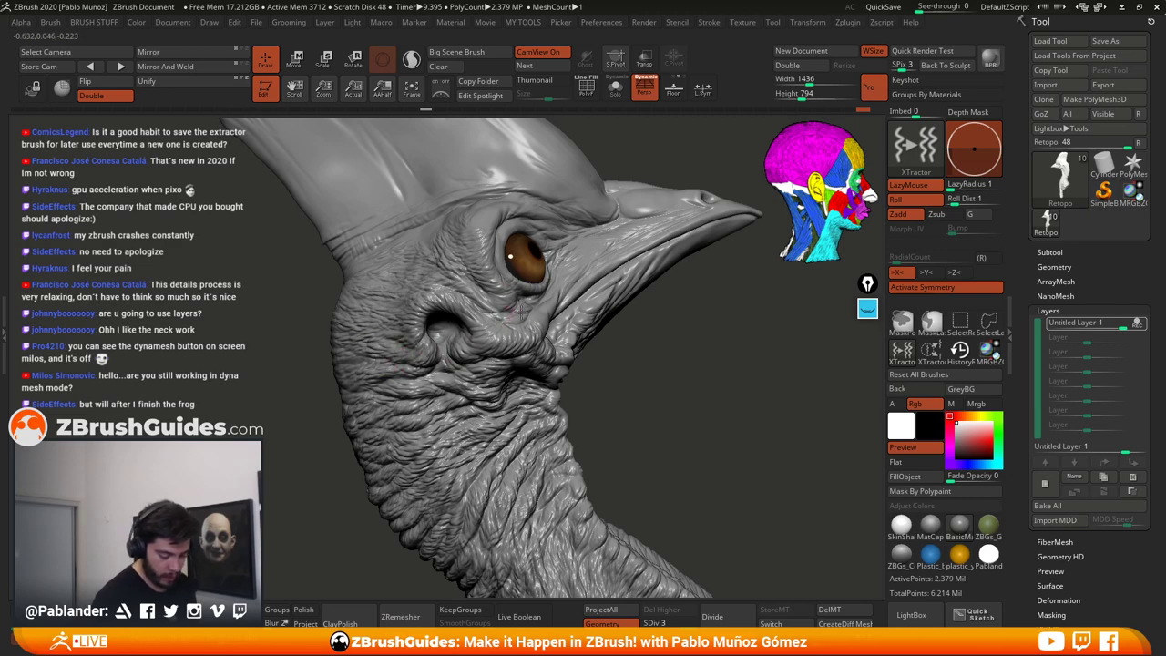
pyautogui.moveTo(516, 310); pyautogui.dragTo(499, 289)
pyautogui.moveTo(662, 317); pyautogui.dragTo(583, 285)
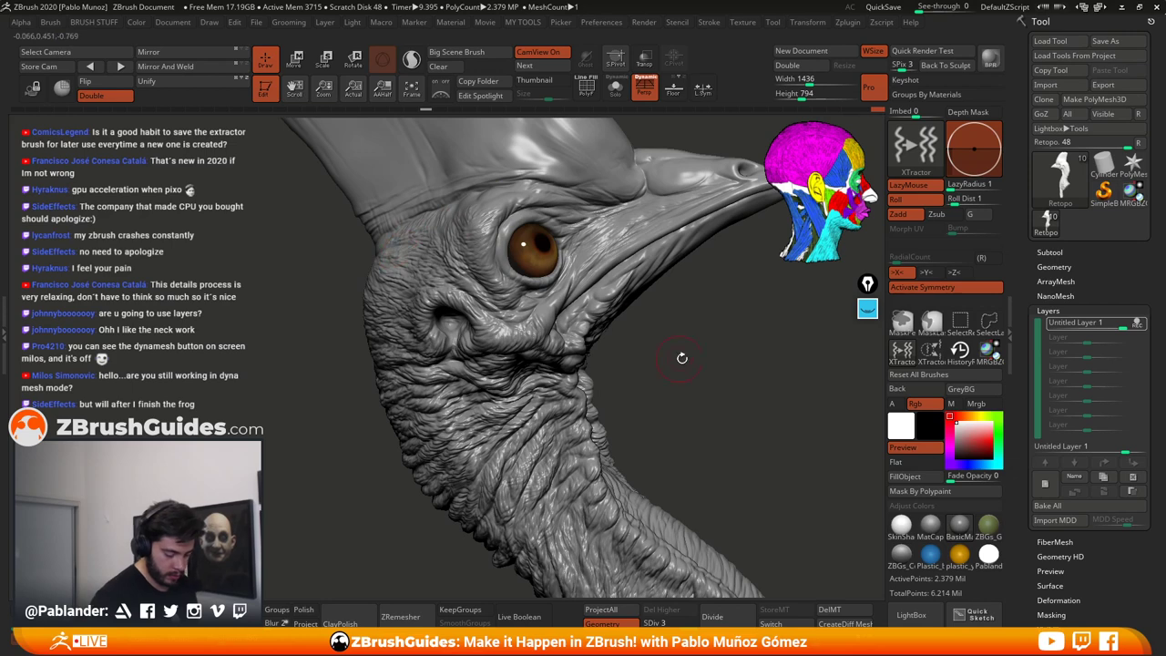
pyautogui.moveTo(681, 358); pyautogui.dragTo(571, 333)
pyautogui.moveTo(666, 373); pyautogui.dragTo(676, 407)
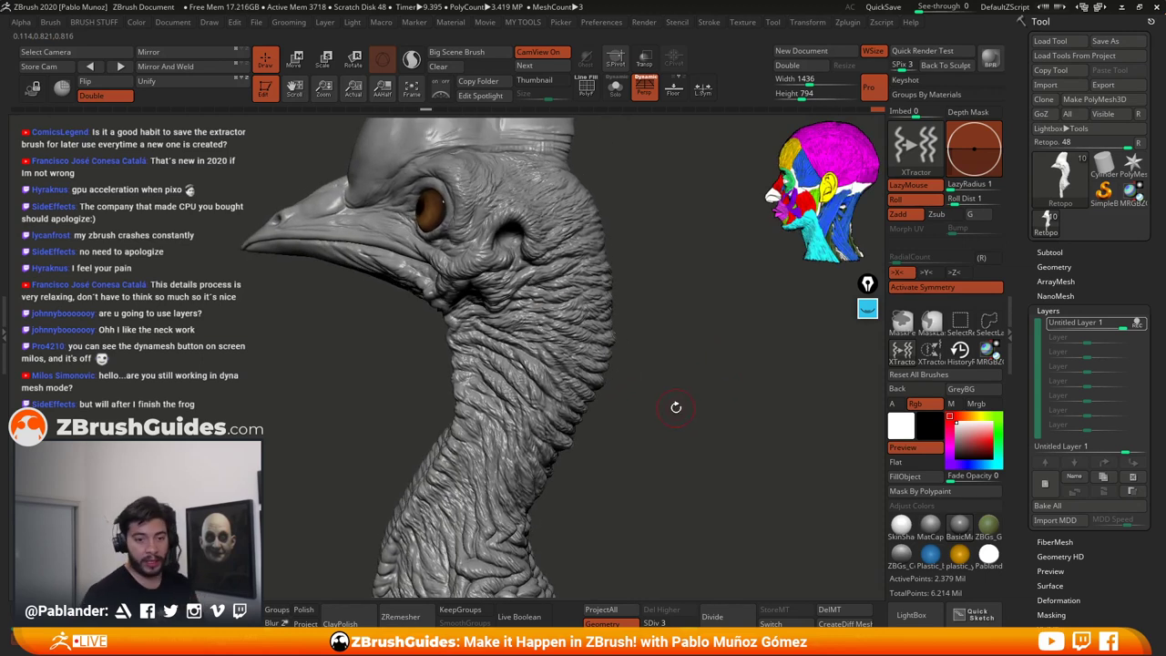
pyautogui.moveTo(689, 379); pyautogui.dragTo(677, 419)
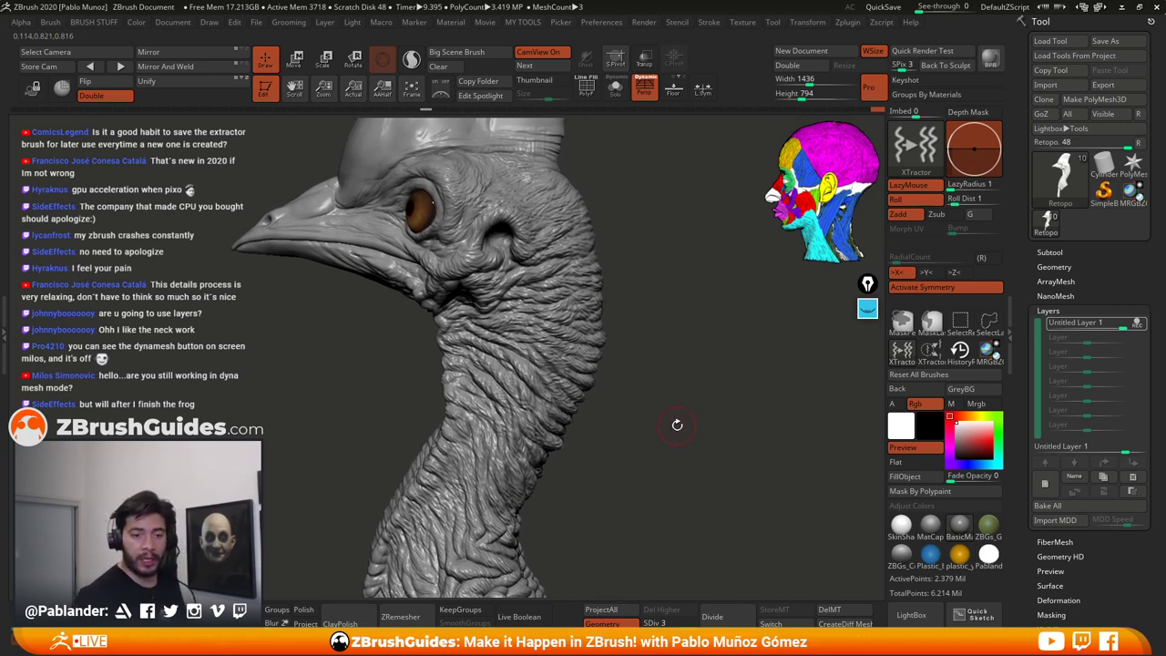
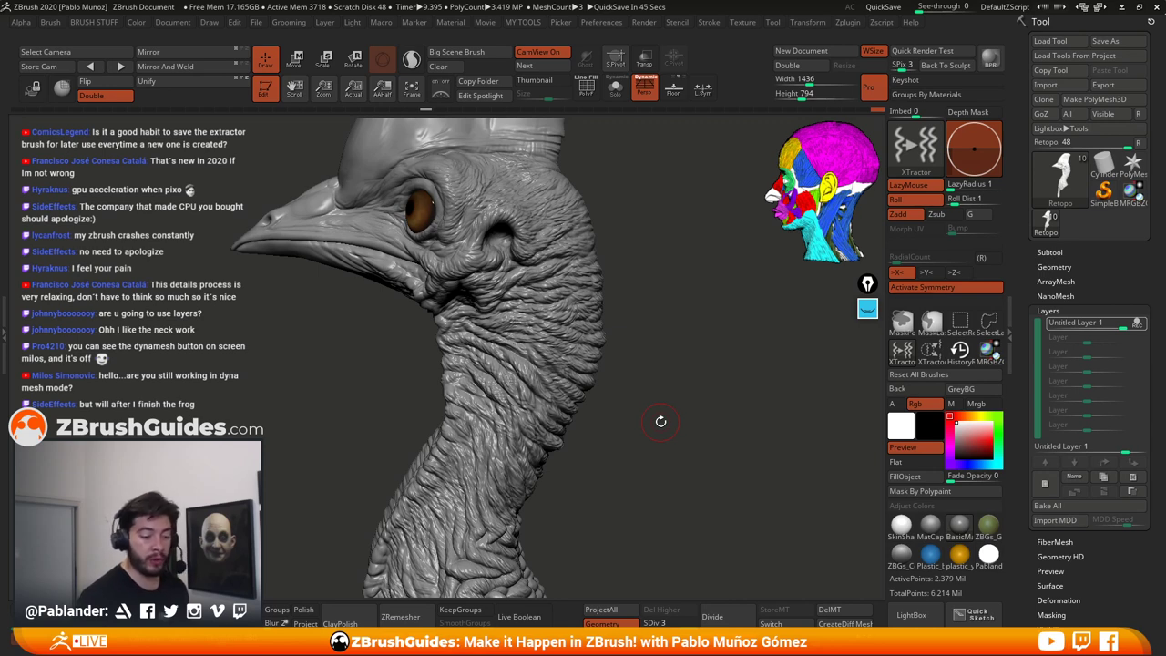
# Step: Dock the Alpha palette, examine the captured XTractor alpha, and collapse the palette
pyautogui.click(25, 24)
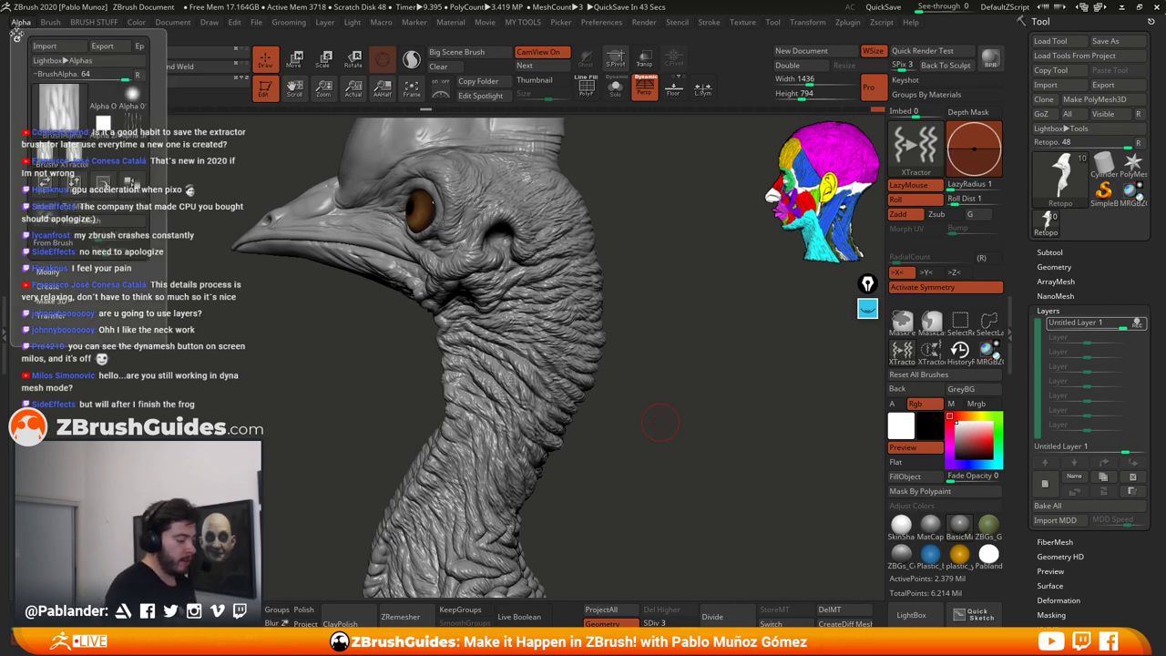
pyautogui.click(22, 22)
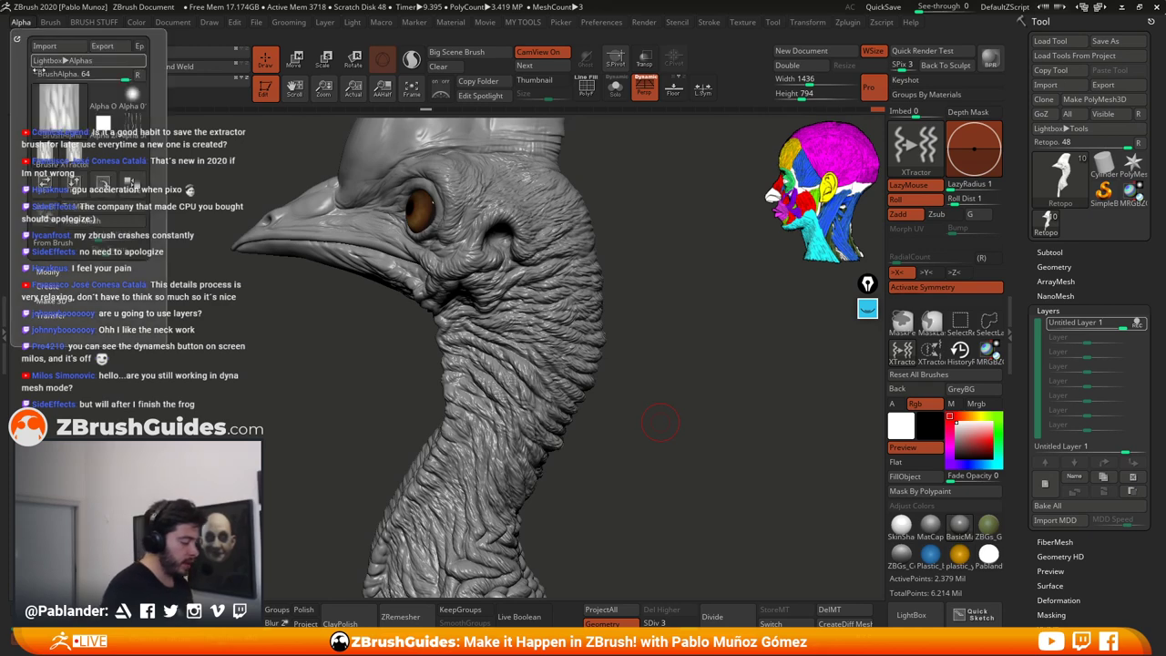
pyautogui.moveTo(16, 40); pyautogui.dragTo(593, 137)
pyautogui.click(16, 38)
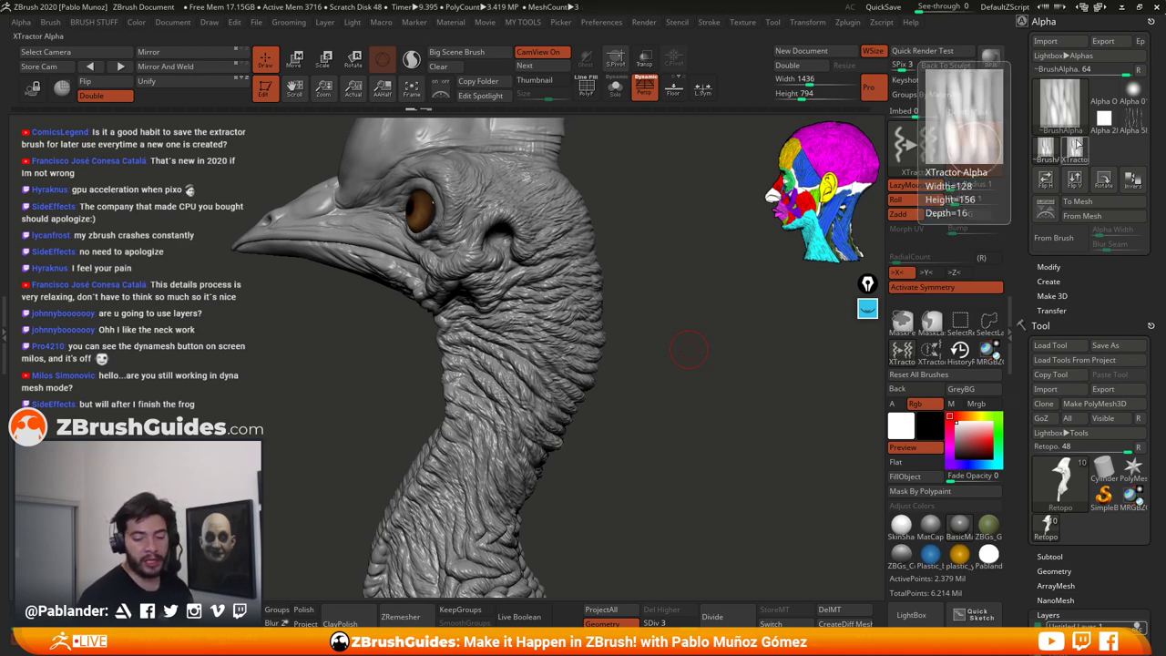
pyautogui.moveTo(1104, 118)
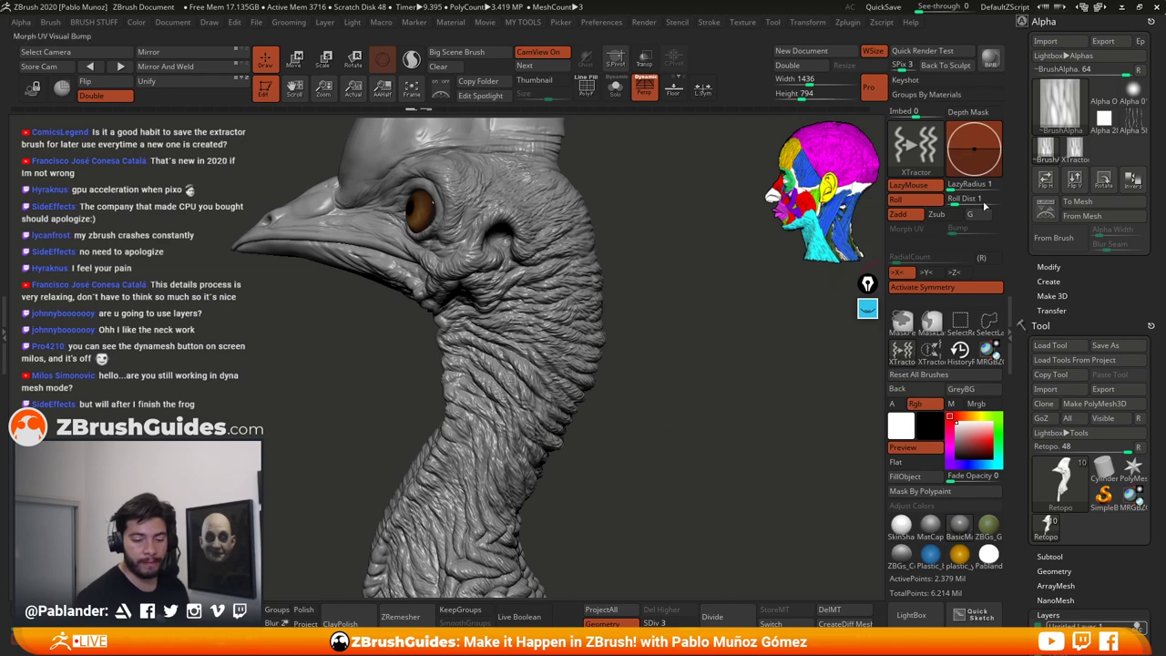
pyautogui.click(1044, 22)
# Step: Stroke further XTractor wrinkles over the back of the head and the side of the upper neck
pyautogui.moveTo(691, 398)
pyautogui.mouseDown()
pyautogui.moveTo(671, 361)
pyautogui.moveTo(555, 264)
pyautogui.mouseUp()
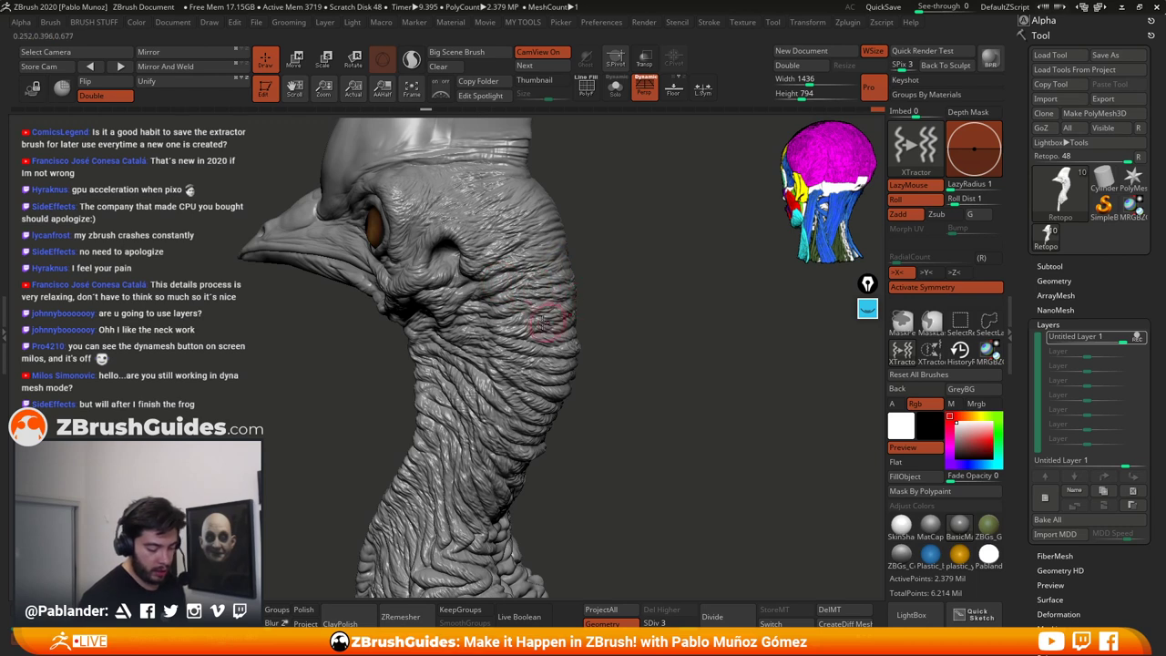
pyautogui.moveTo(597, 319)
pyautogui.mouseDown()
pyautogui.moveTo(630, 334)
pyautogui.moveTo(643, 360)
pyautogui.moveTo(601, 362)
pyautogui.mouseUp()
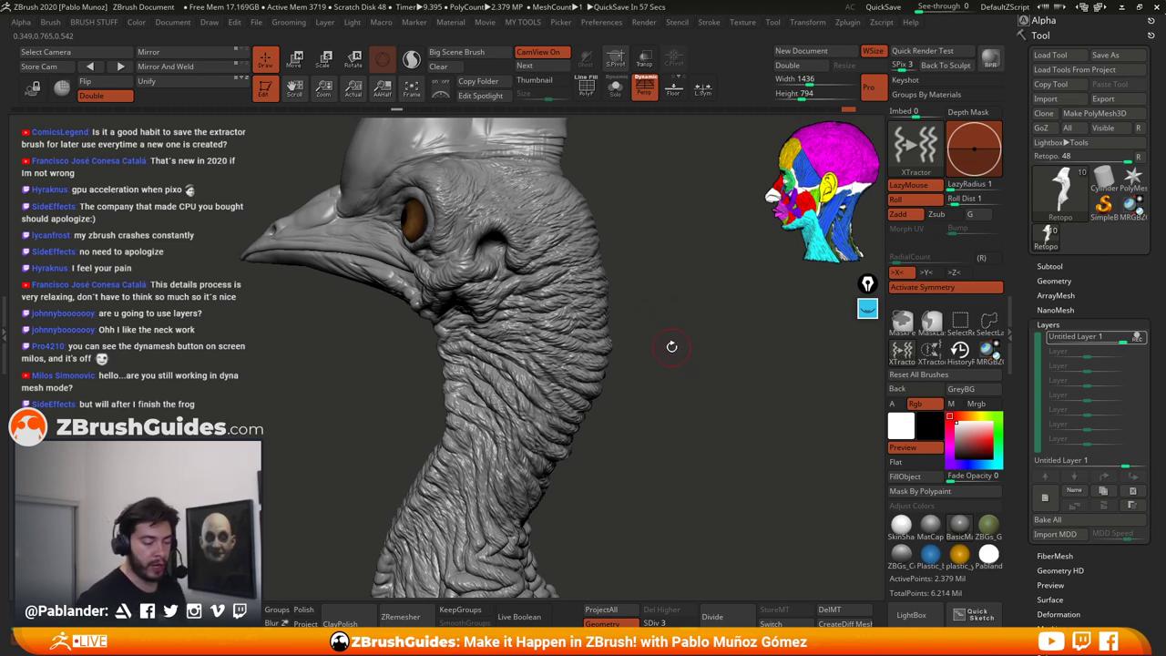
pyautogui.moveTo(683, 371)
pyautogui.mouseDown()
pyautogui.moveTo(695, 370)
pyautogui.moveTo(682, 373)
pyautogui.mouseUp()
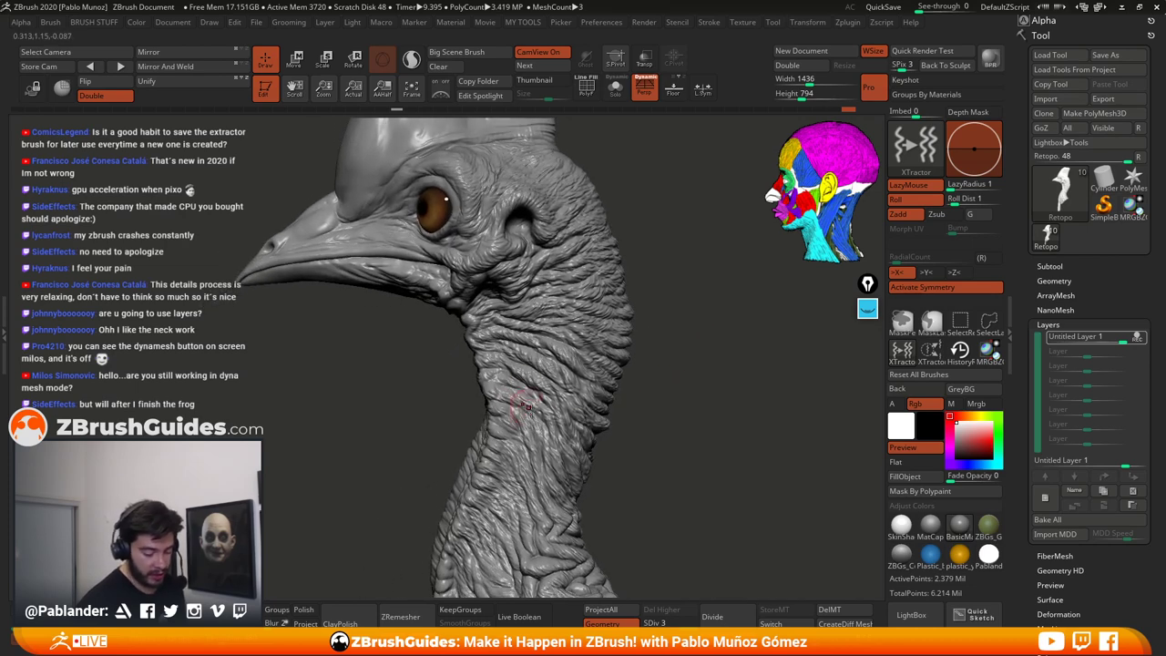
pyautogui.moveTo(619, 420)
pyautogui.mouseDown()
pyautogui.moveTo(645, 407)
pyautogui.moveTo(656, 343)
pyautogui.moveTo(669, 397)
pyautogui.moveTo(690, 397)
pyautogui.moveTo(670, 403)
pyautogui.moveTo(693, 405)
pyautogui.moveTo(759, 464)
pyautogui.mouseUp()
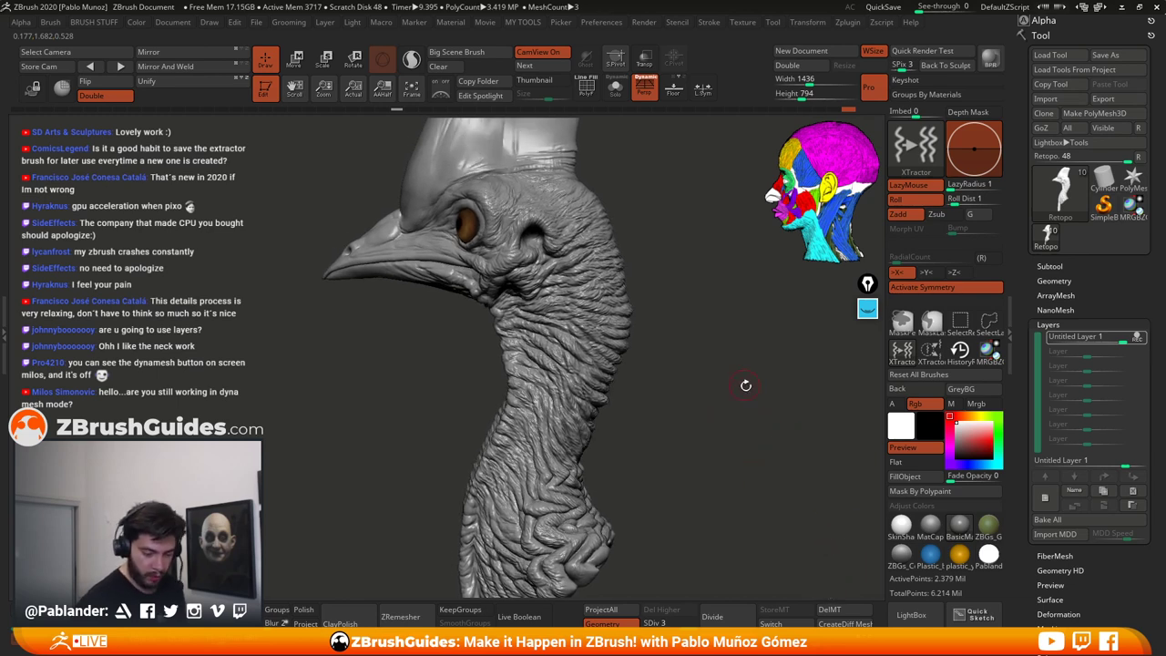
pyautogui.moveTo(744, 385); pyautogui.dragTo(751, 406)
# Step: Switch to the Morph brush and adjust its draw size for broad strokes on the side of the head
pyautogui.press('b')
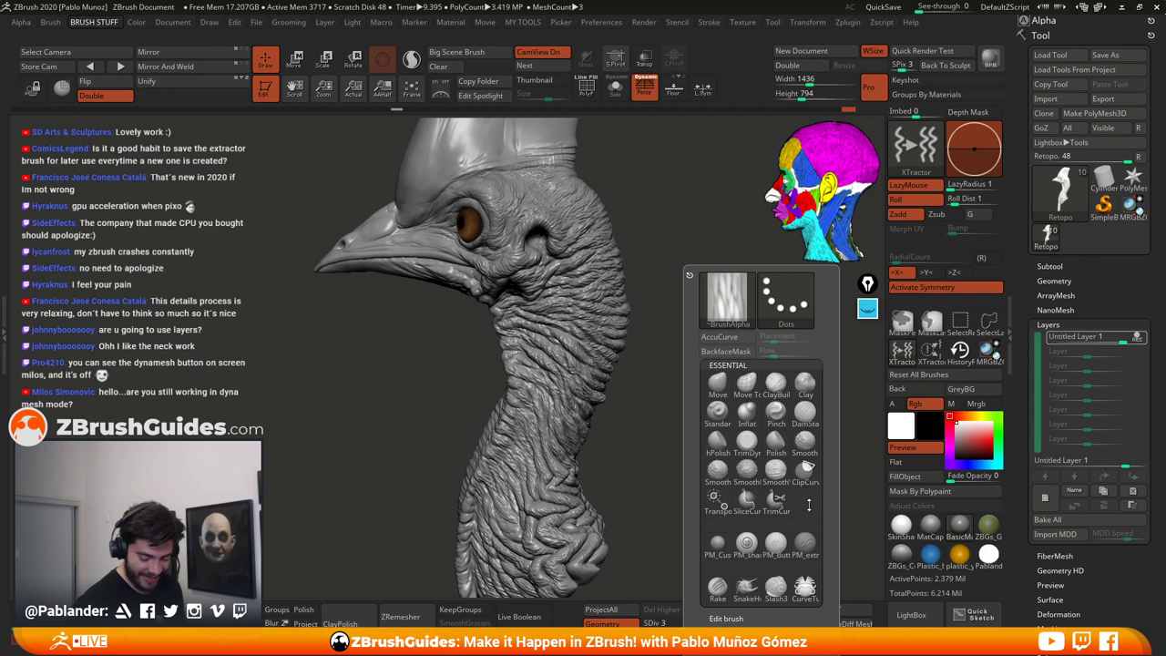
pyautogui.click(918, 153)
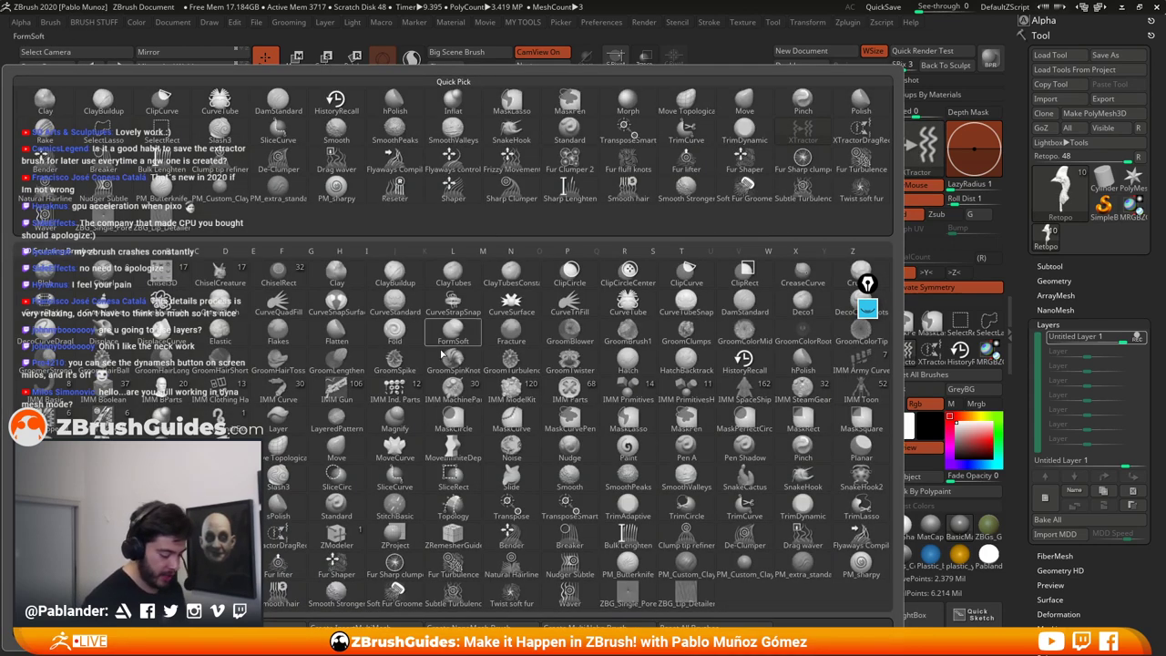
pyautogui.click(627, 101)
pyautogui.moveTo(651, 333)
pyautogui.mouseDown()
pyautogui.moveTo(682, 335)
pyautogui.moveTo(689, 352)
pyautogui.mouseUp()
pyautogui.moveTo(718, 302); pyautogui.dragTo(698, 340)
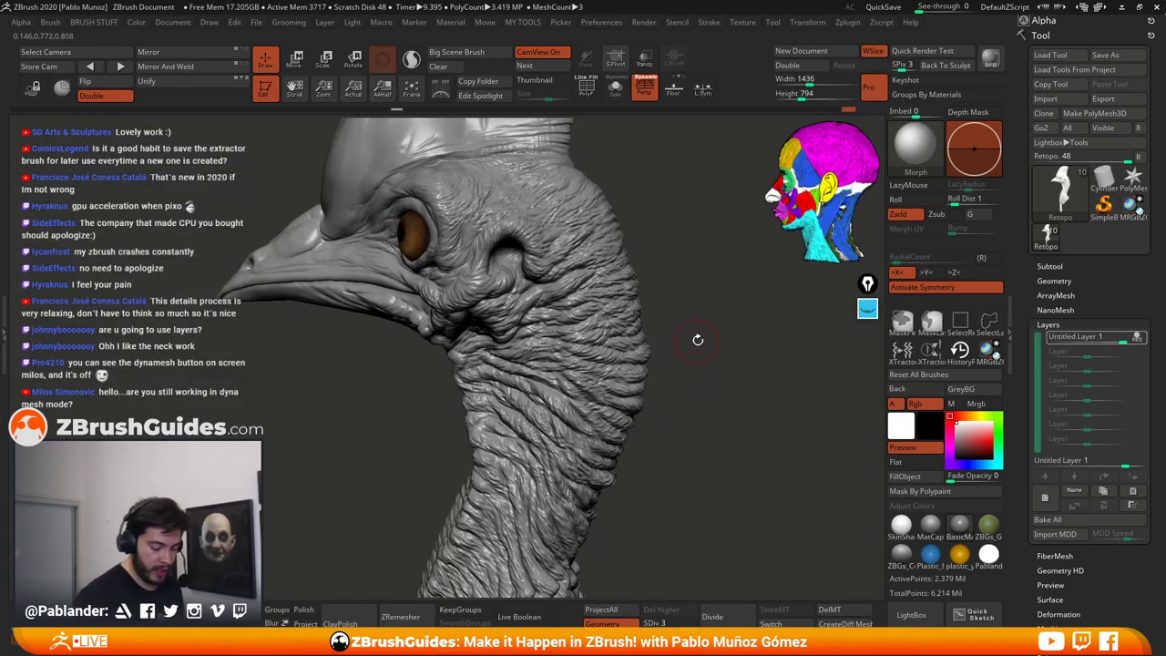
pyautogui.press('space')
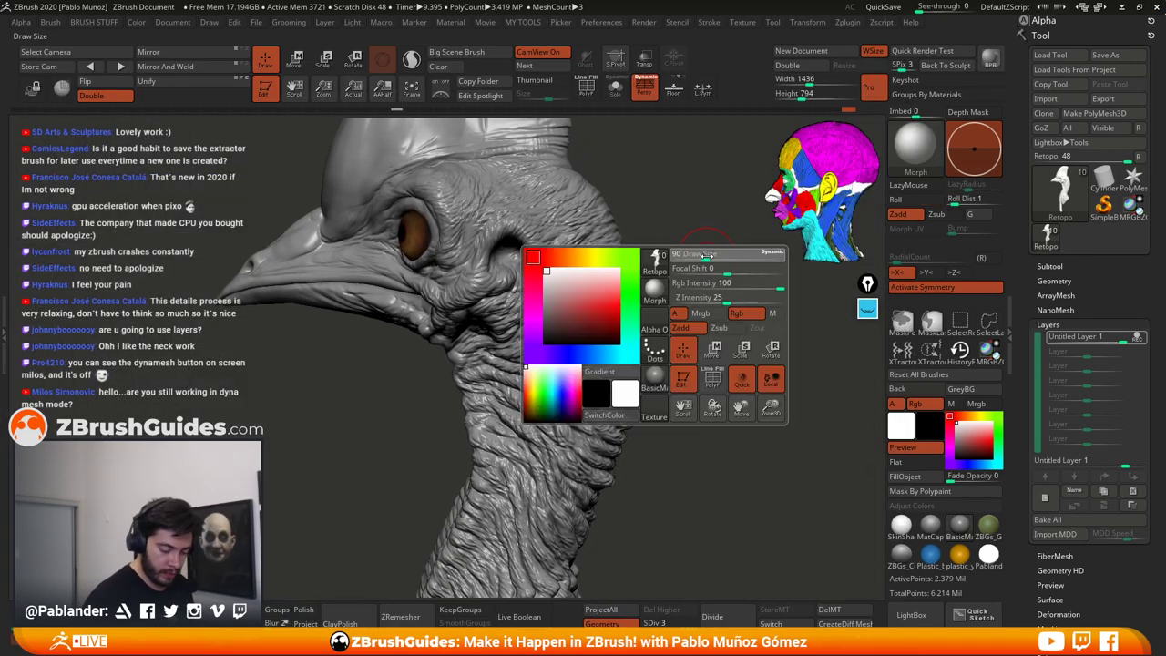
pyautogui.moveTo(679, 256); pyautogui.dragTo(690, 271)
pyautogui.moveTo(619, 285); pyautogui.dragTo(664, 266)
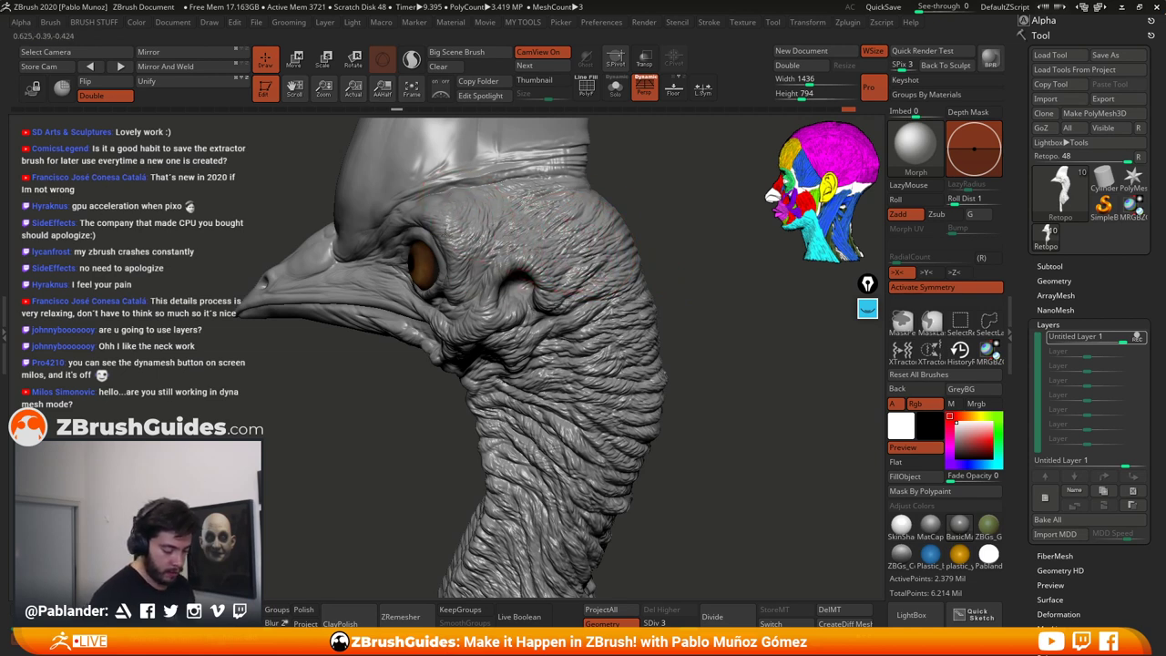
# Step: Soften the wrinkle detail with the Morph brush behind the eye, around the ear opening and across the back of the head
pyautogui.moveTo(490, 204)
pyautogui.mouseDown()
pyautogui.moveTo(490, 222)
pyautogui.moveTo(532, 193)
pyautogui.mouseUp()
pyautogui.keyDown('alt'); pyautogui.moveTo(658, 252); pyautogui.dragTo(681, 229); pyautogui.keyUp('alt')
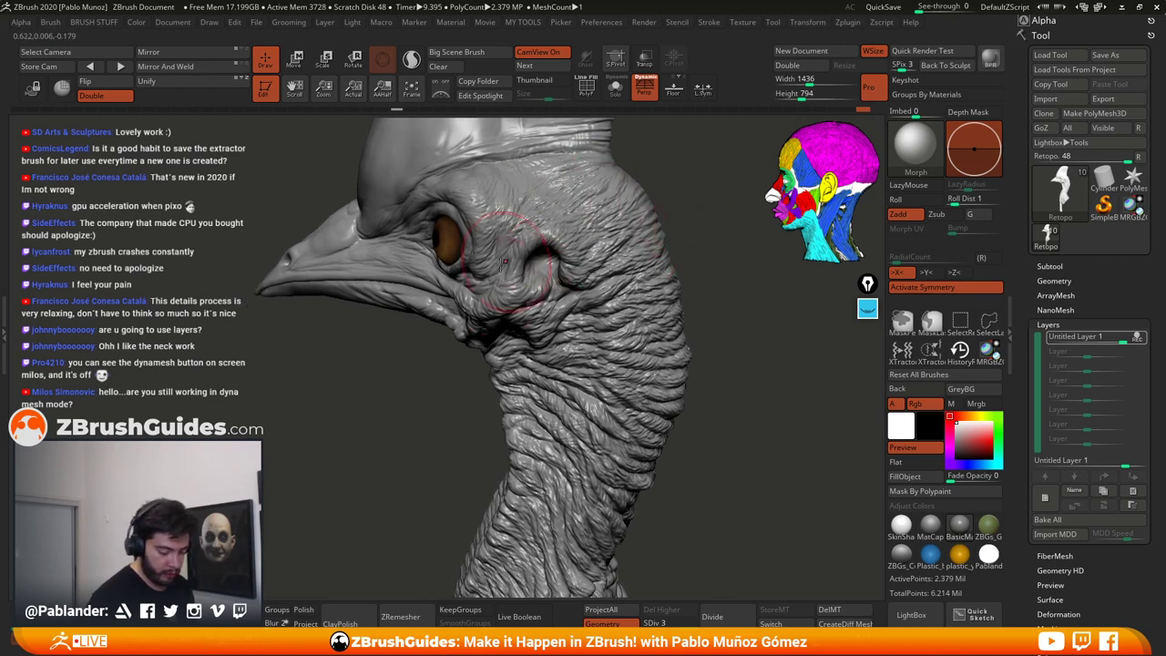
pyautogui.moveTo(718, 325); pyautogui.dragTo(745, 321)
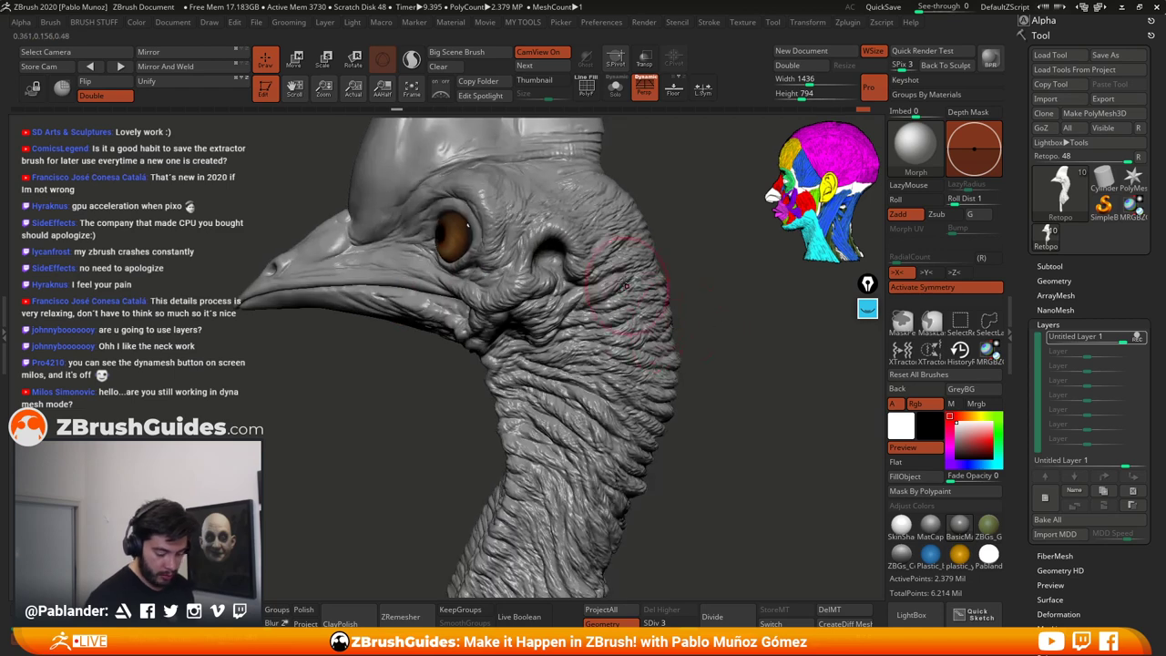
pyautogui.moveTo(770, 284); pyautogui.dragTo(718, 280)
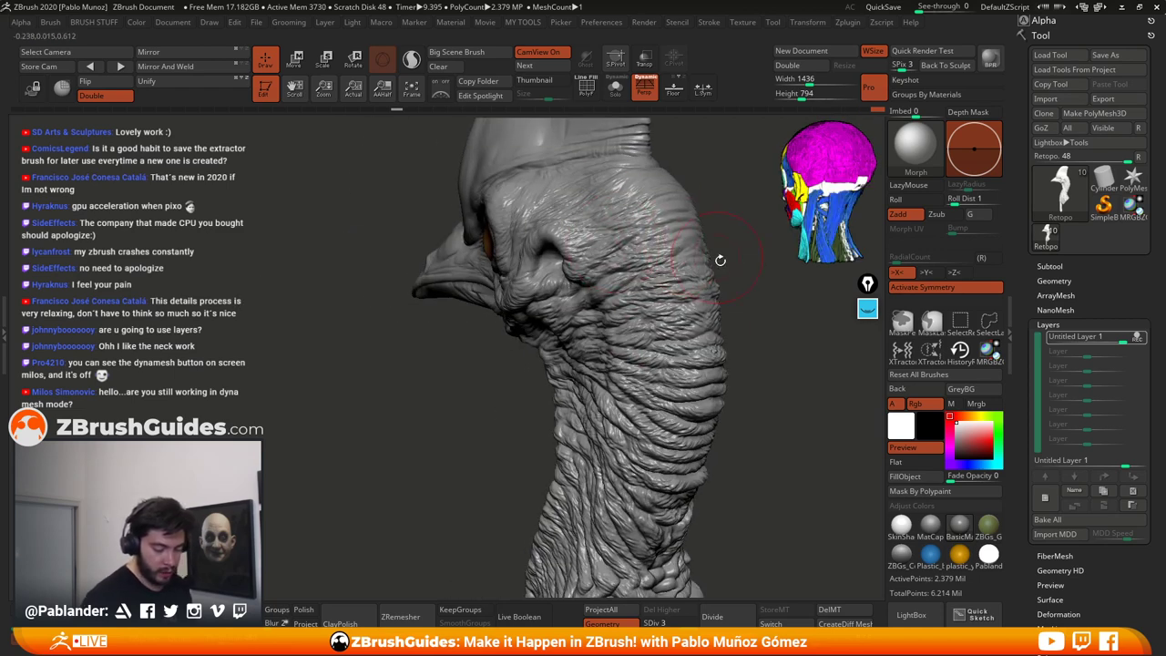
pyautogui.moveTo(719, 260); pyautogui.dragTo(664, 250)
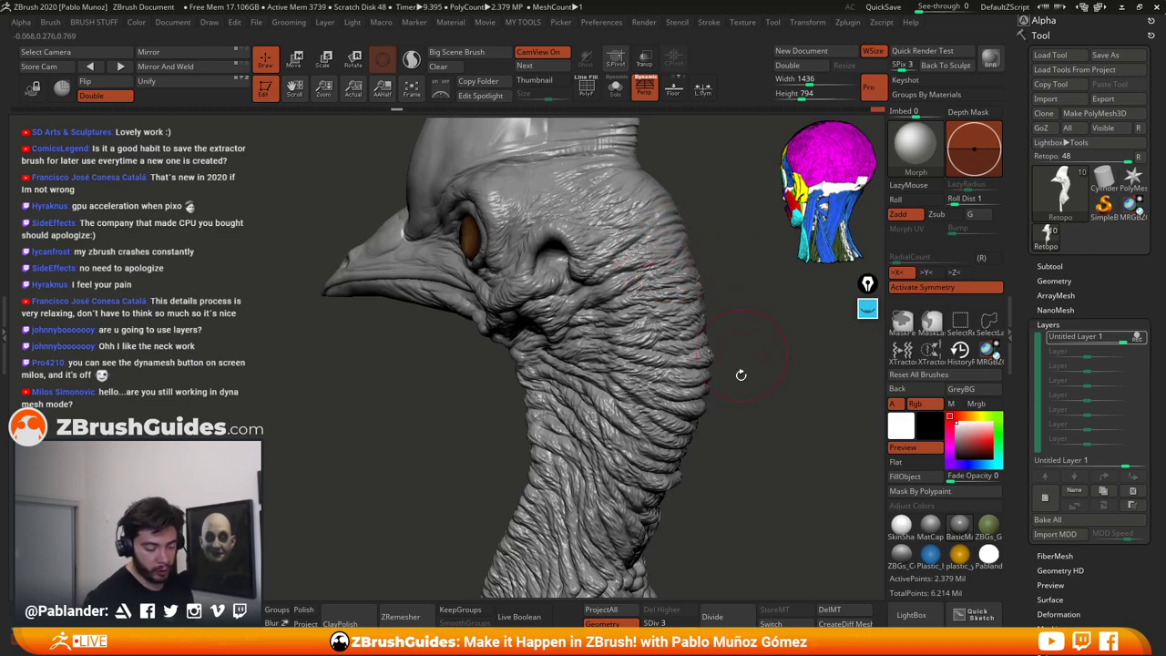
# Step: Blend back the fine wrinkles with the Morph brush on the cheek folds below the ear opening and along the nape
pyautogui.keyDown('alt'); pyautogui.moveTo(741, 374); pyautogui.dragTo(735, 334); pyautogui.keyUp('alt')
pyautogui.moveTo(731, 282); pyautogui.dragTo(782, 284)
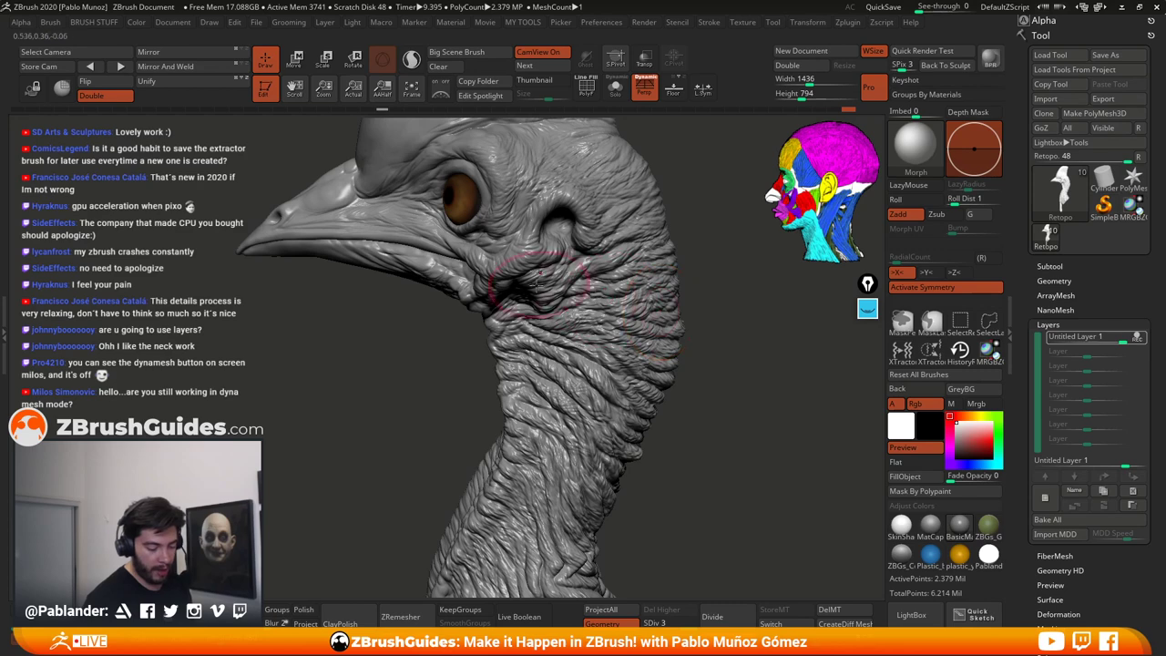
pyautogui.moveTo(708, 346)
pyautogui.mouseDown()
pyautogui.moveTo(631, 314)
pyautogui.moveTo(658, 294)
pyautogui.mouseUp()
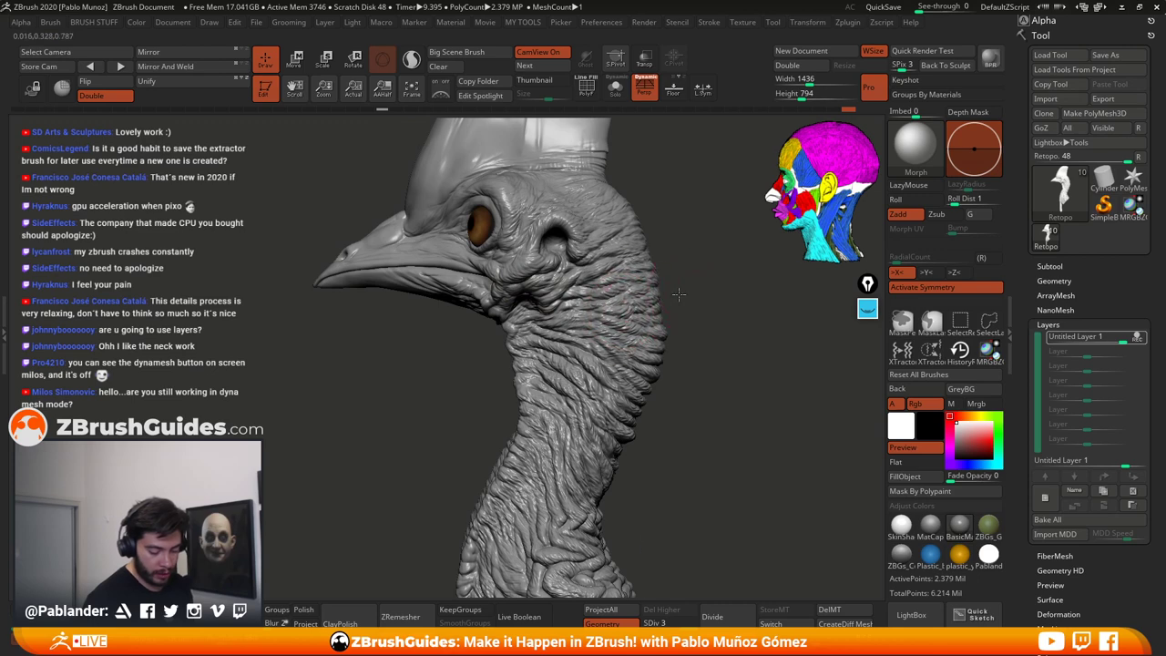
pyautogui.moveTo(679, 316)
pyautogui.mouseDown()
pyautogui.moveTo(621, 292)
pyautogui.moveTo(641, 276)
pyautogui.mouseUp()
# Step: Fade the wrinkle detail with the Morph brush along the side of the neck and the horizontal folds behind it
pyautogui.moveTo(714, 349)
pyautogui.keyDown('alt'); pyautogui.mouseDown()
pyautogui.moveTo(713, 324)
pyautogui.moveTo(732, 327)
pyautogui.moveTo(705, 359)
pyautogui.mouseUp(); pyautogui.keyUp('alt')
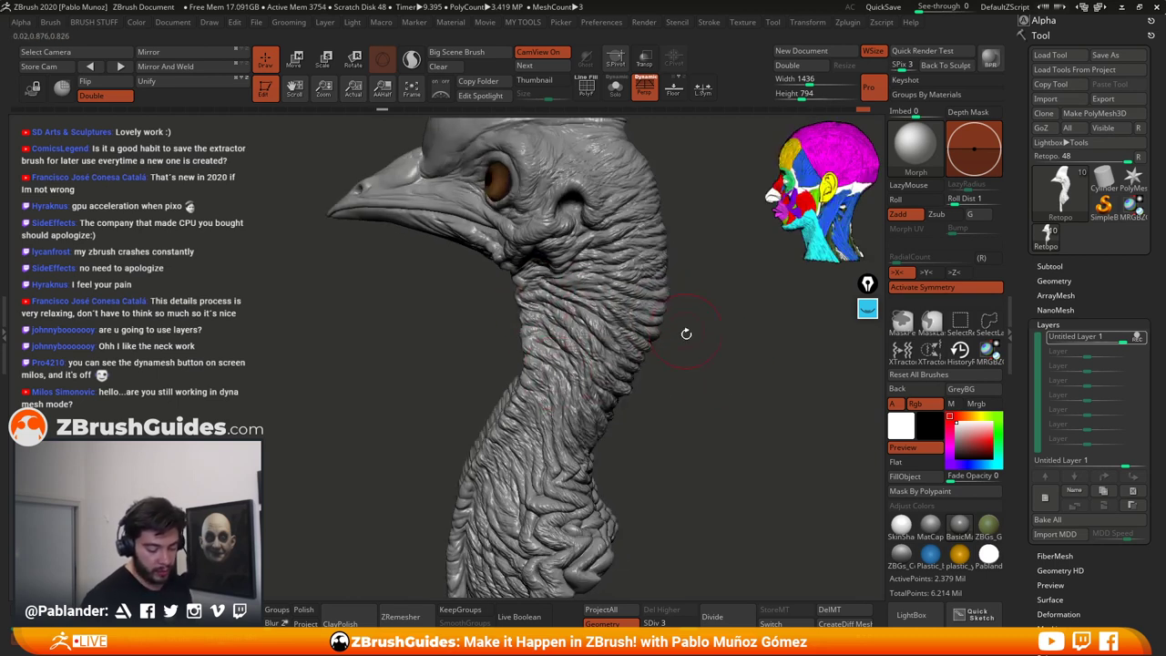
pyautogui.moveTo(688, 365); pyautogui.dragTo(641, 325)
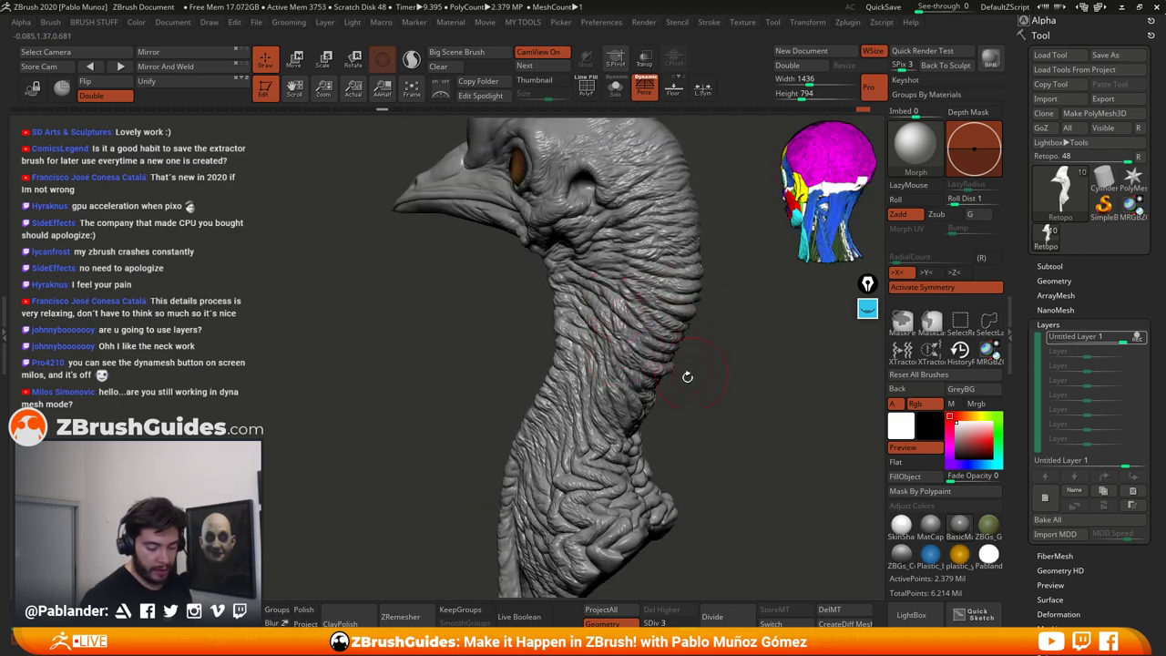
pyautogui.moveTo(683, 367); pyautogui.dragTo(713, 346)
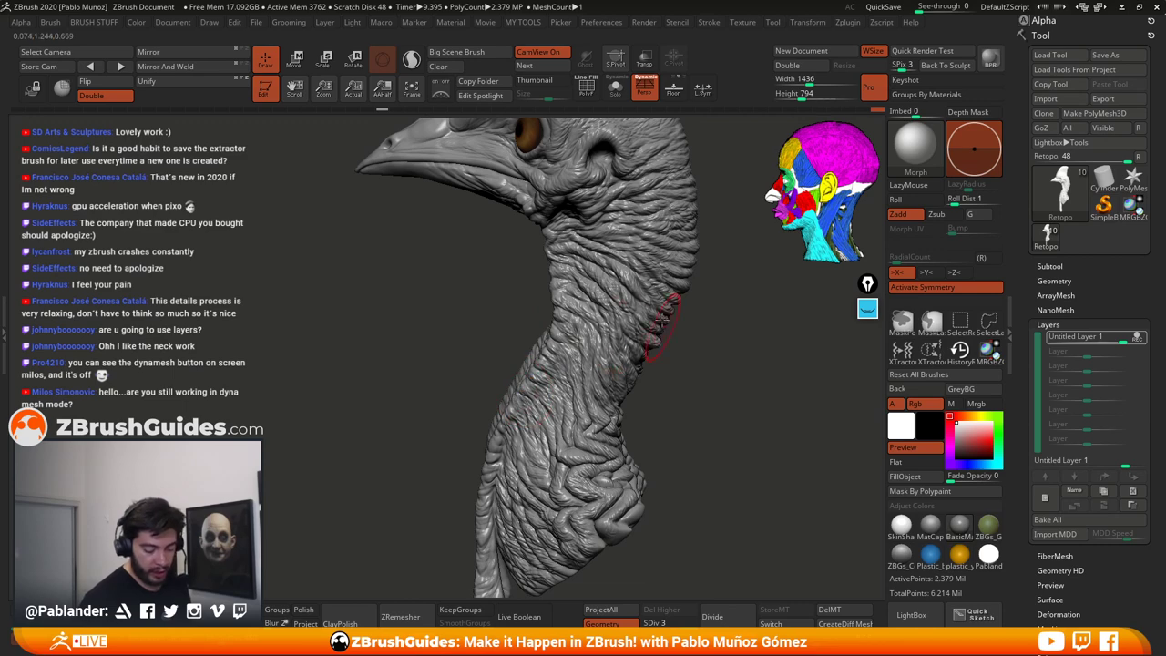
pyautogui.moveTo(692, 296); pyautogui.dragTo(678, 305)
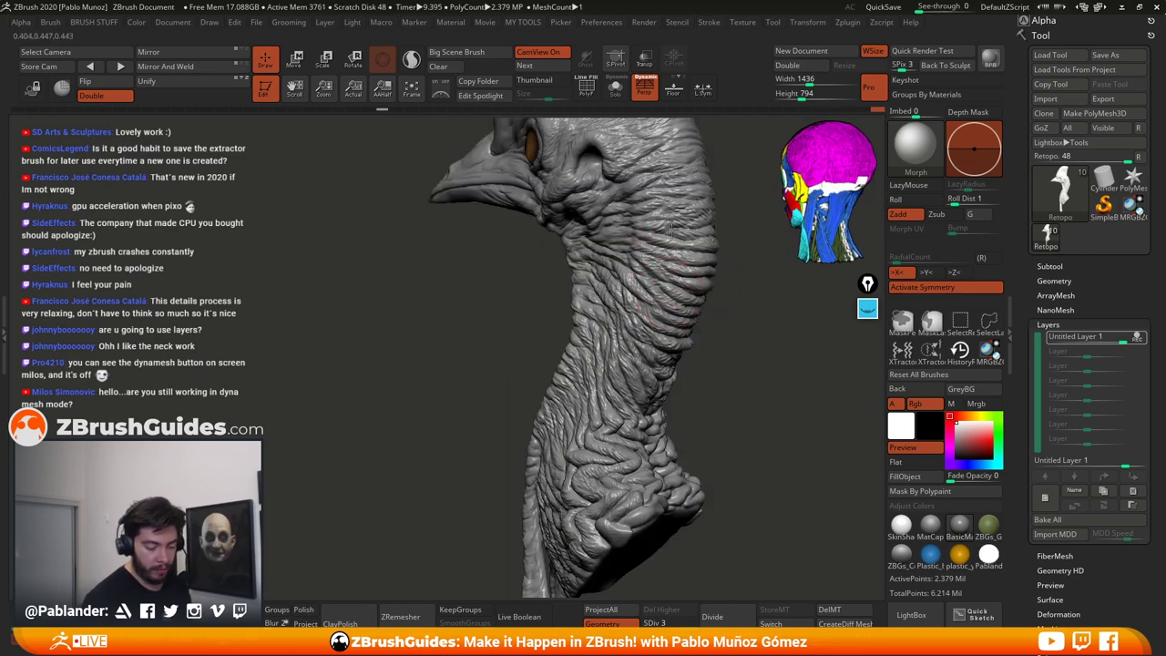
pyautogui.moveTo(716, 359)
pyautogui.mouseDown()
pyautogui.moveTo(736, 360)
pyautogui.moveTo(717, 370)
pyautogui.moveTo(764, 369)
pyautogui.moveTo(682, 327)
pyautogui.mouseUp()
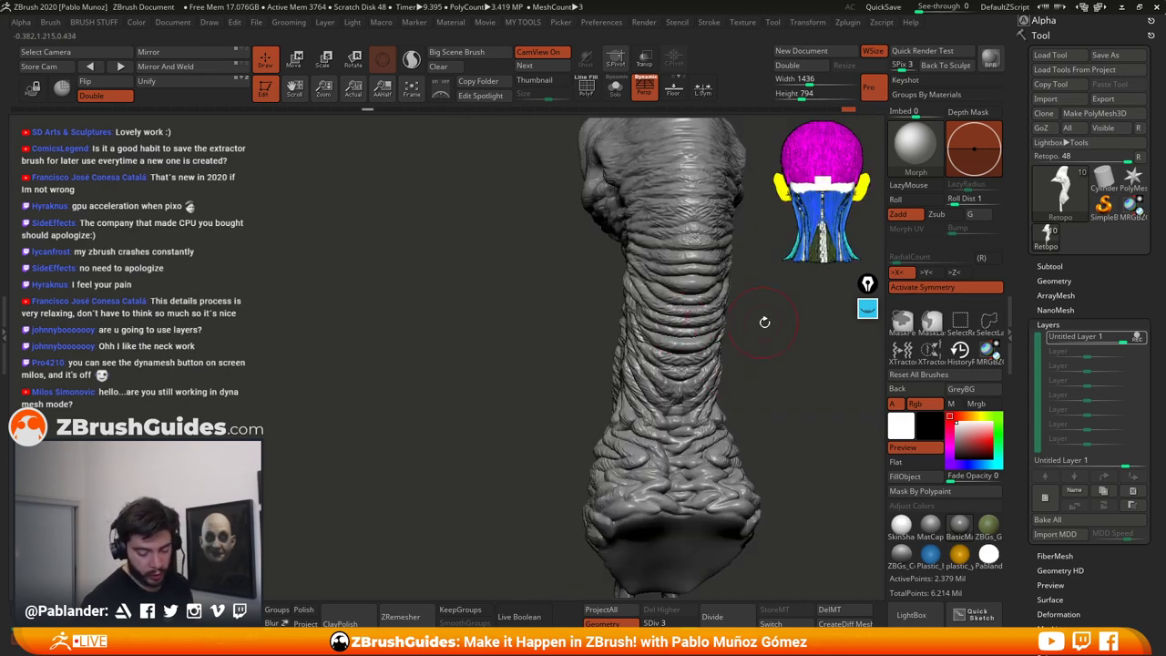
# Step: Soften the wrinkle detail with the Morph brush along the back of the neck and over the heavy folds at its base
pyautogui.moveTo(765, 322)
pyautogui.mouseDown()
pyautogui.moveTo(721, 330)
pyautogui.moveTo(792, 328)
pyautogui.moveTo(662, 324)
pyautogui.moveTo(684, 315)
pyautogui.mouseUp()
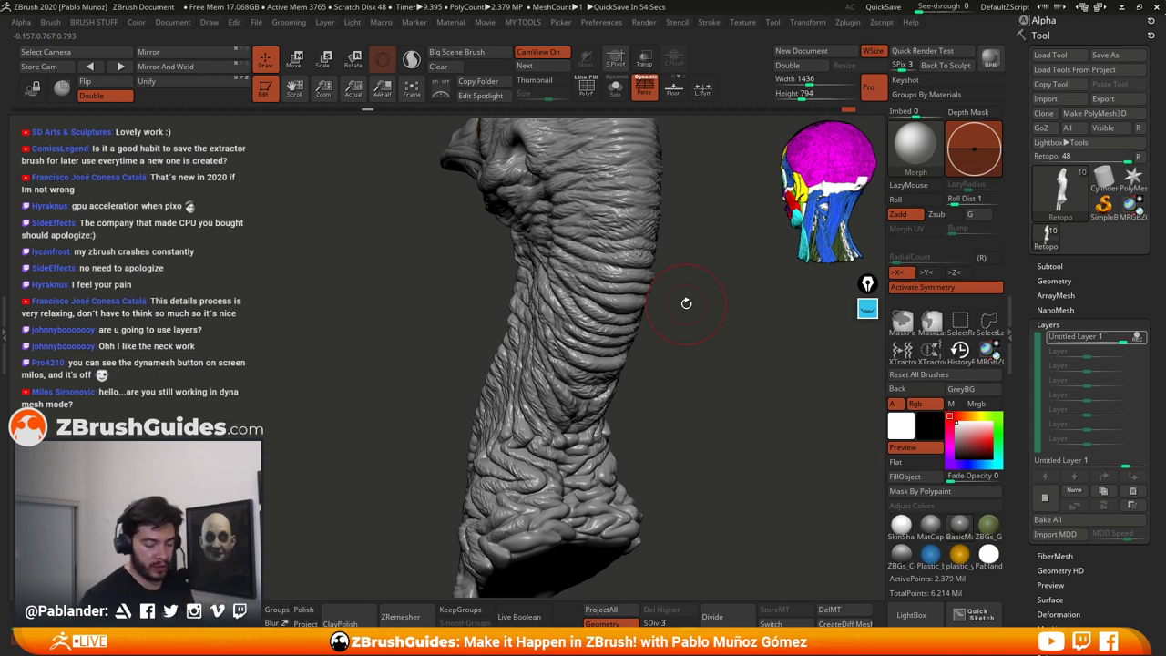
pyautogui.moveTo(686, 303)
pyautogui.mouseDown()
pyautogui.moveTo(697, 319)
pyautogui.moveTo(574, 273)
pyautogui.mouseUp()
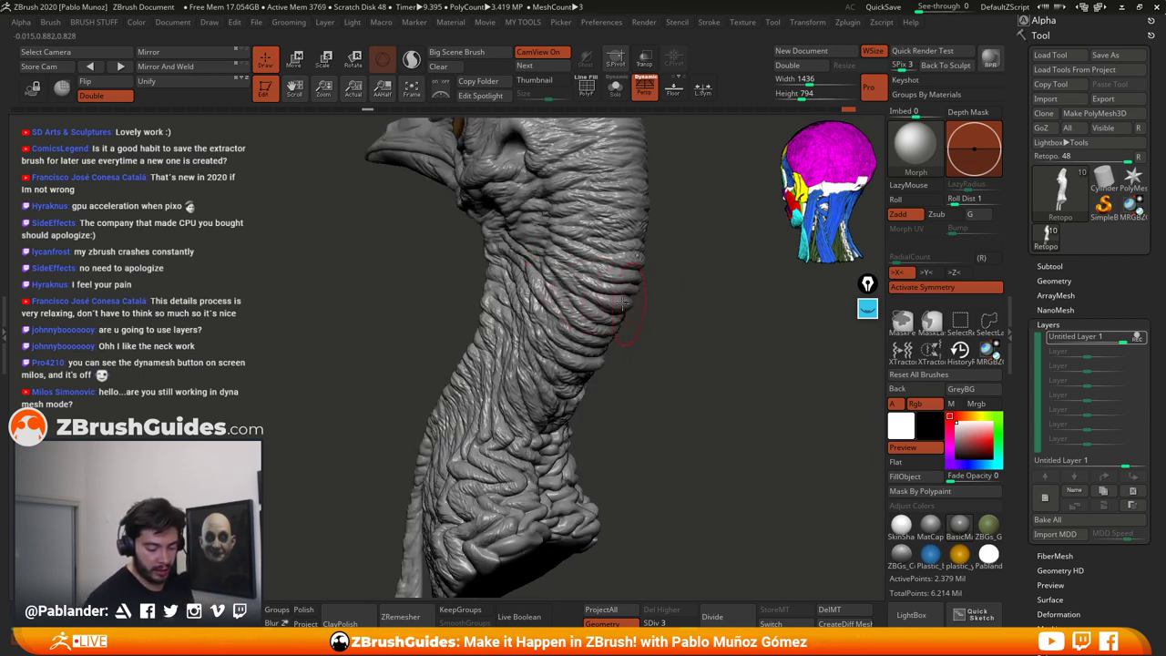
pyautogui.moveTo(658, 332)
pyautogui.mouseDown()
pyautogui.moveTo(689, 325)
pyautogui.moveTo(694, 343)
pyautogui.mouseUp()
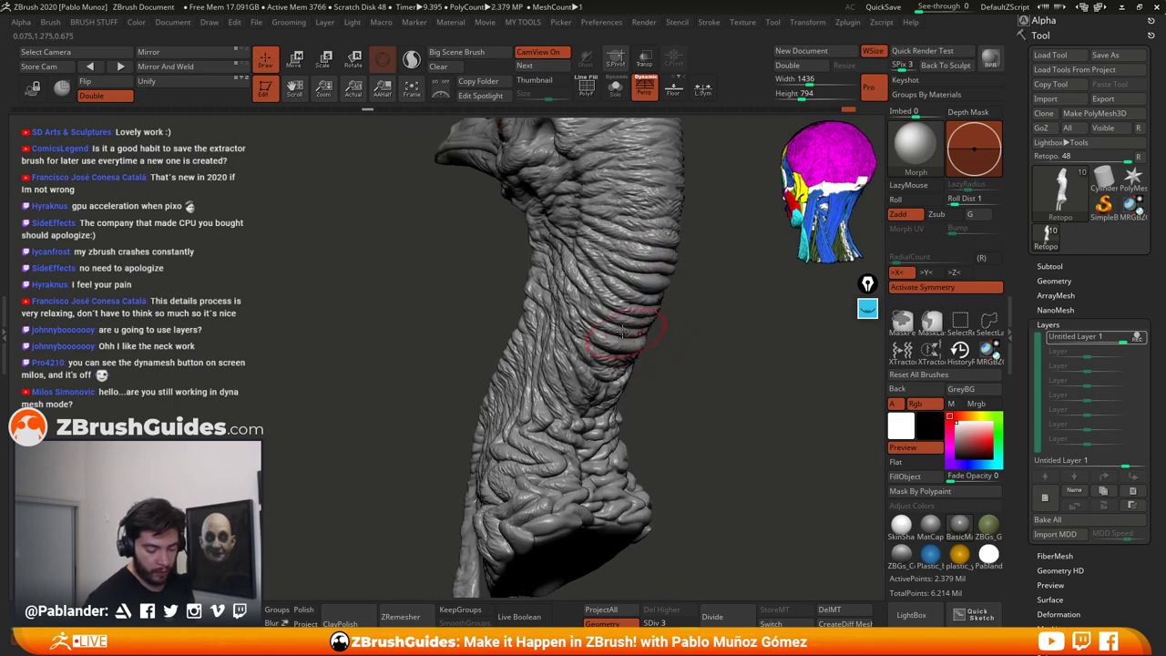
pyautogui.moveTo(621, 290); pyautogui.dragTo(641, 296)
pyautogui.moveTo(681, 335)
pyautogui.mouseDown()
pyautogui.moveTo(708, 355)
pyautogui.moveTo(619, 376)
pyautogui.moveTo(717, 380)
pyautogui.mouseUp()
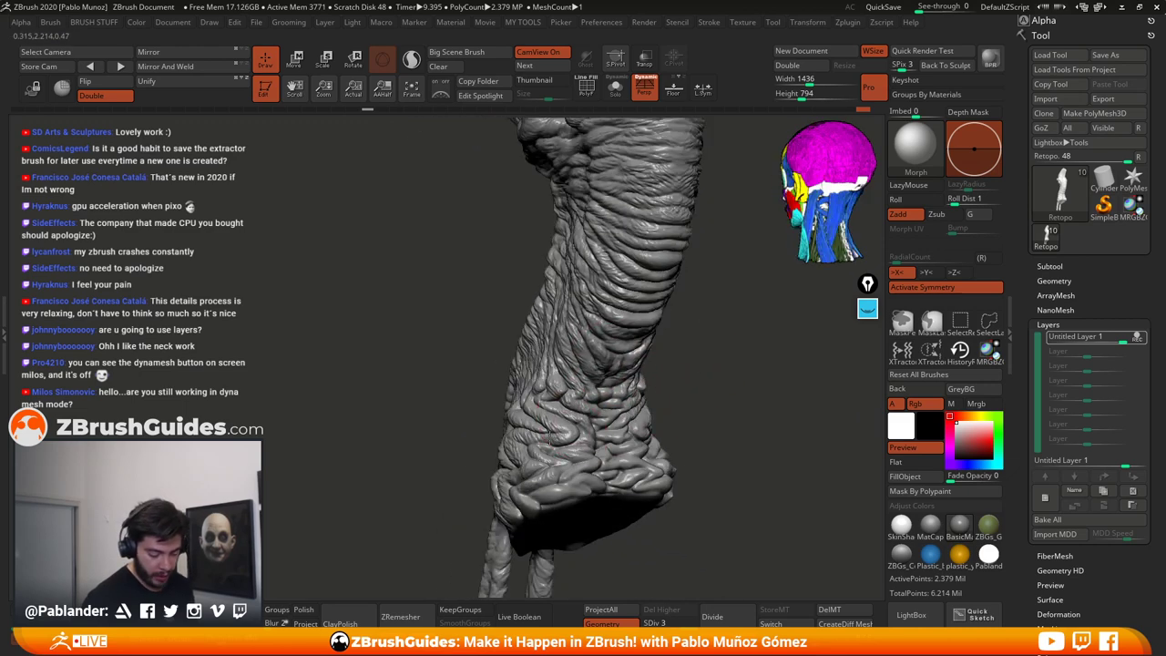
pyautogui.moveTo(615, 448)
pyautogui.mouseDown()
pyautogui.moveTo(592, 387)
pyautogui.moveTo(654, 286)
pyautogui.mouseUp()
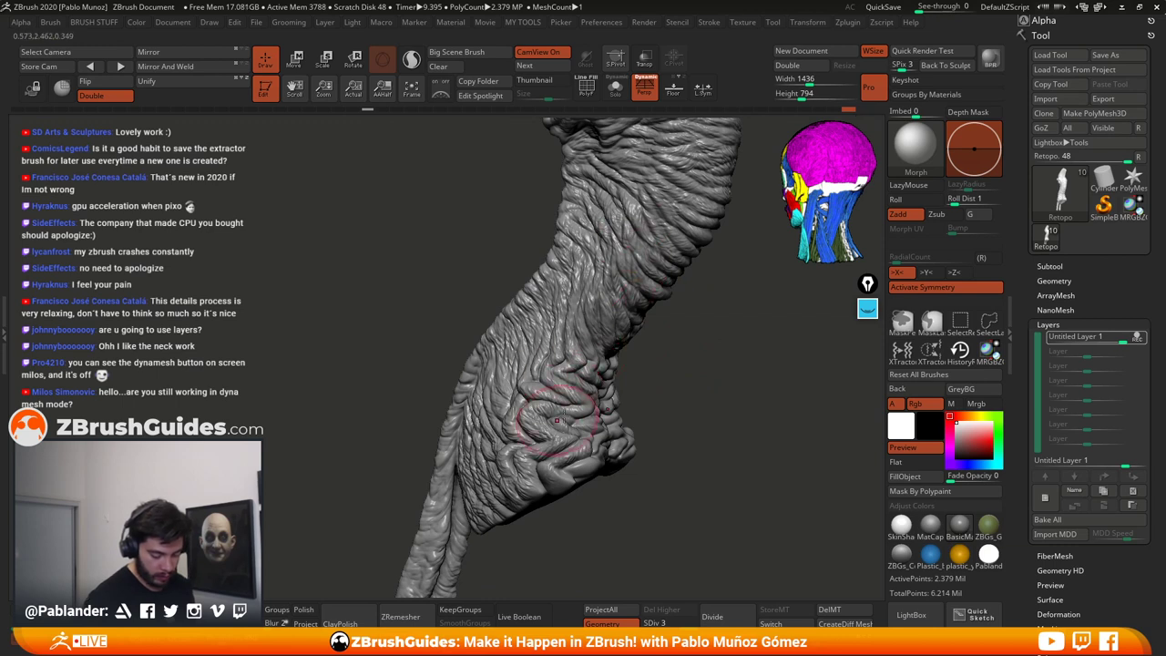
# Step: Fade the fine wrinkles with the Morph brush along the side of the neck and on the head behind the eye
pyautogui.moveTo(641, 414); pyautogui.dragTo(676, 401)
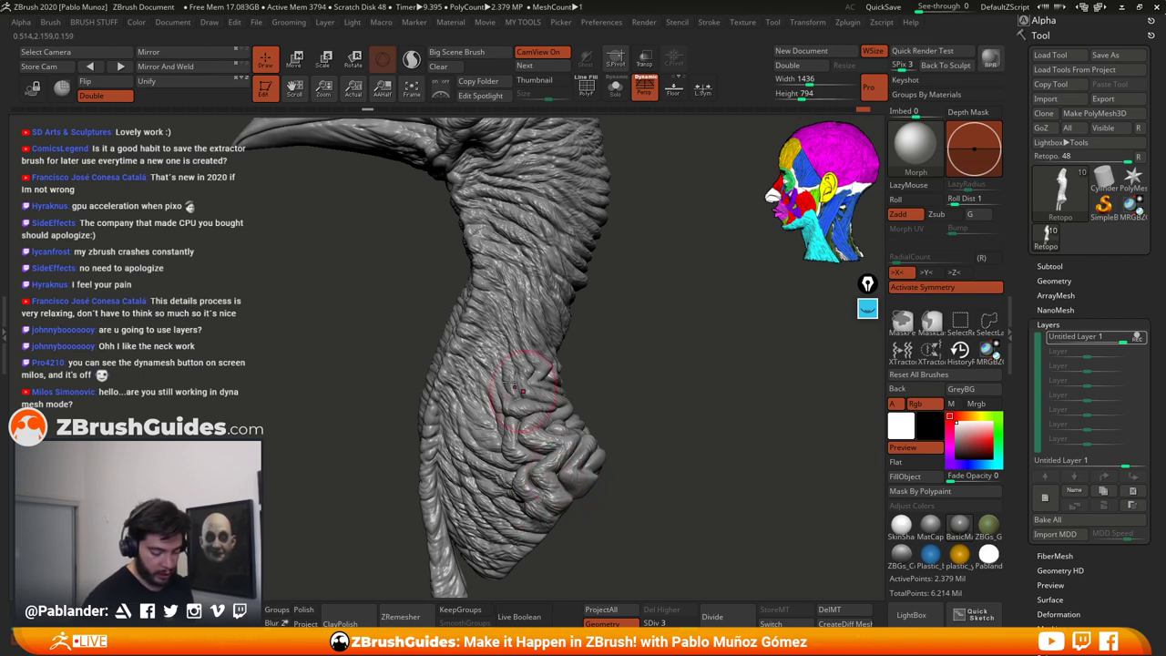
pyautogui.moveTo(629, 330)
pyautogui.mouseDown()
pyautogui.moveTo(637, 346)
pyautogui.moveTo(612, 305)
pyautogui.mouseUp()
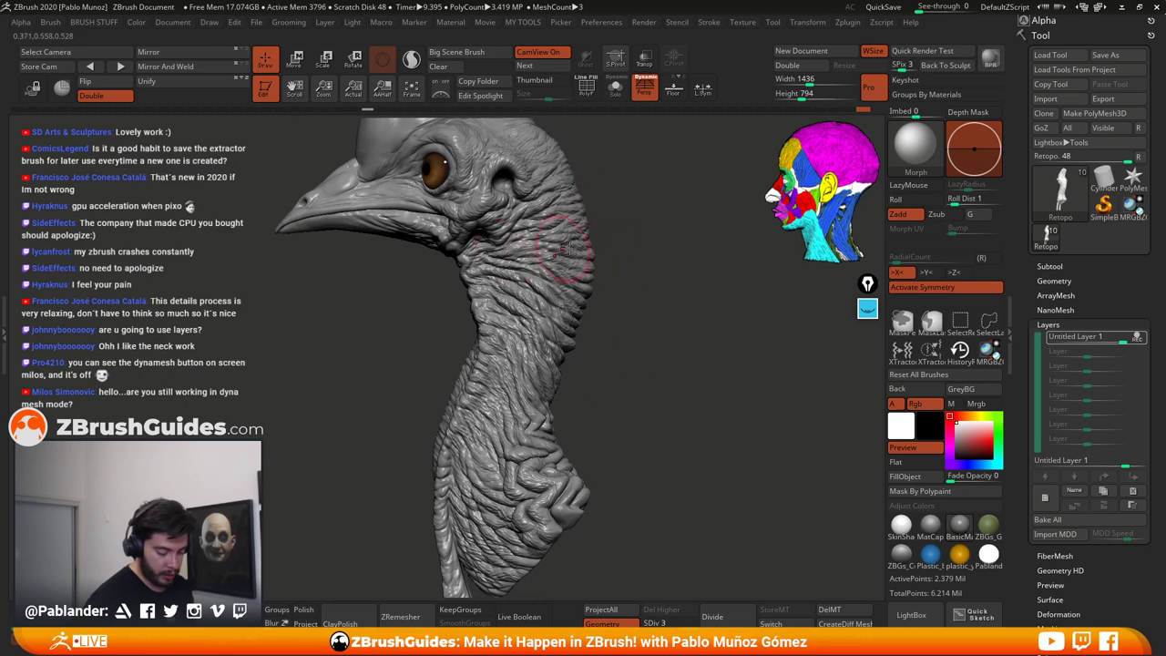
pyautogui.keyDown('alt'); pyautogui.moveTo(626, 260); pyautogui.dragTo(657, 268); pyautogui.keyUp('alt')
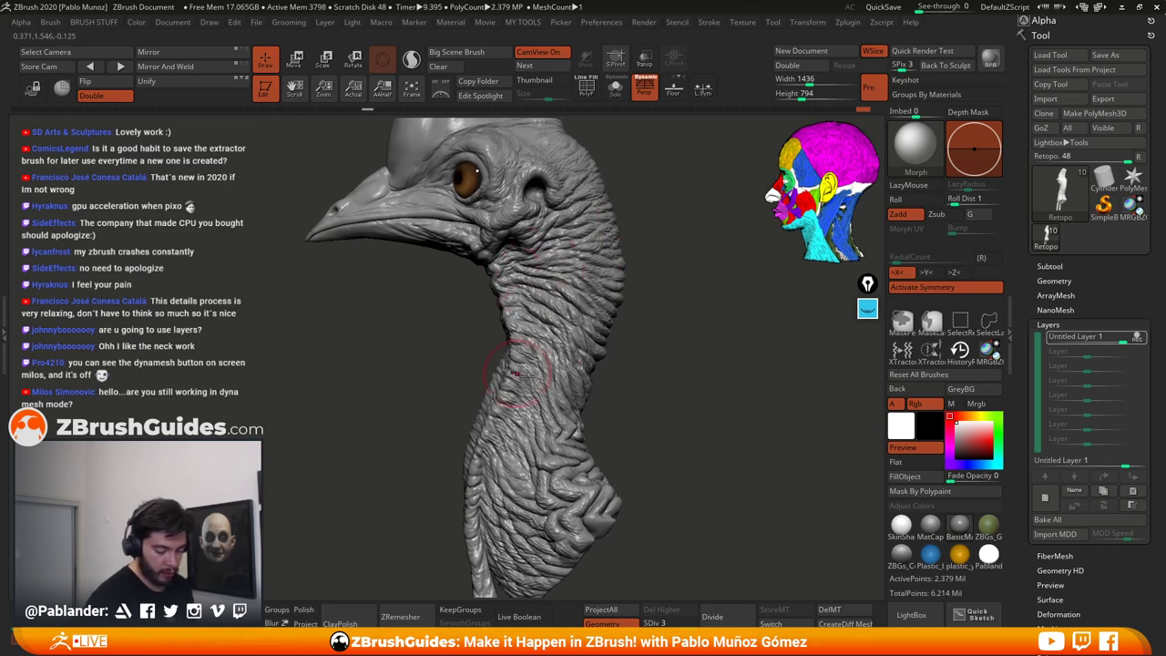
pyautogui.moveTo(664, 397)
pyautogui.mouseDown()
pyautogui.moveTo(642, 364)
pyautogui.moveTo(666, 361)
pyautogui.moveTo(659, 287)
pyautogui.moveTo(551, 196)
pyautogui.moveTo(487, 203)
pyautogui.mouseUp()
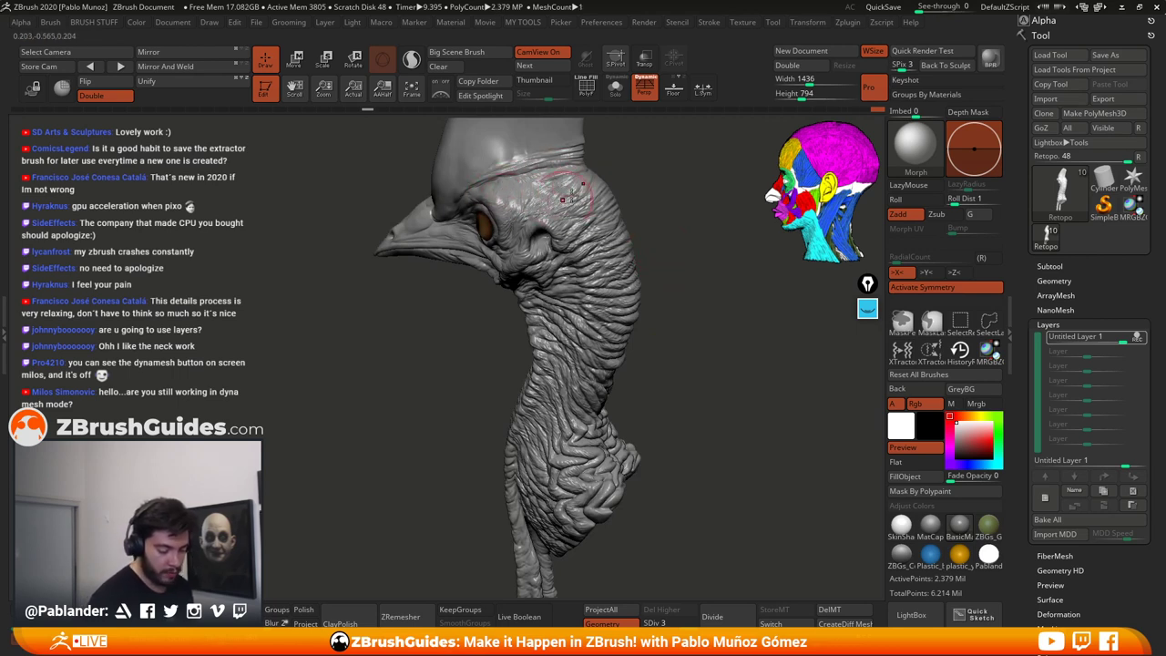
pyautogui.moveTo(652, 257); pyautogui.dragTo(696, 387)
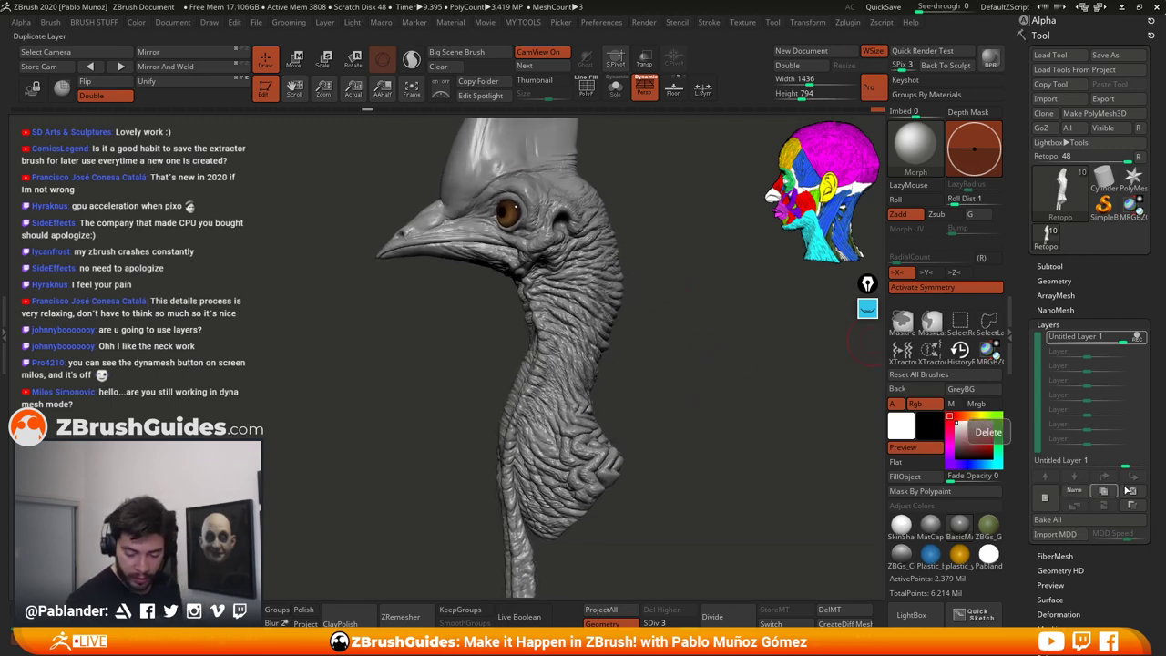
# Step: Rename the wrinkle layer as wrinkles01 and quick-save the project
pyautogui.click(1077, 491)
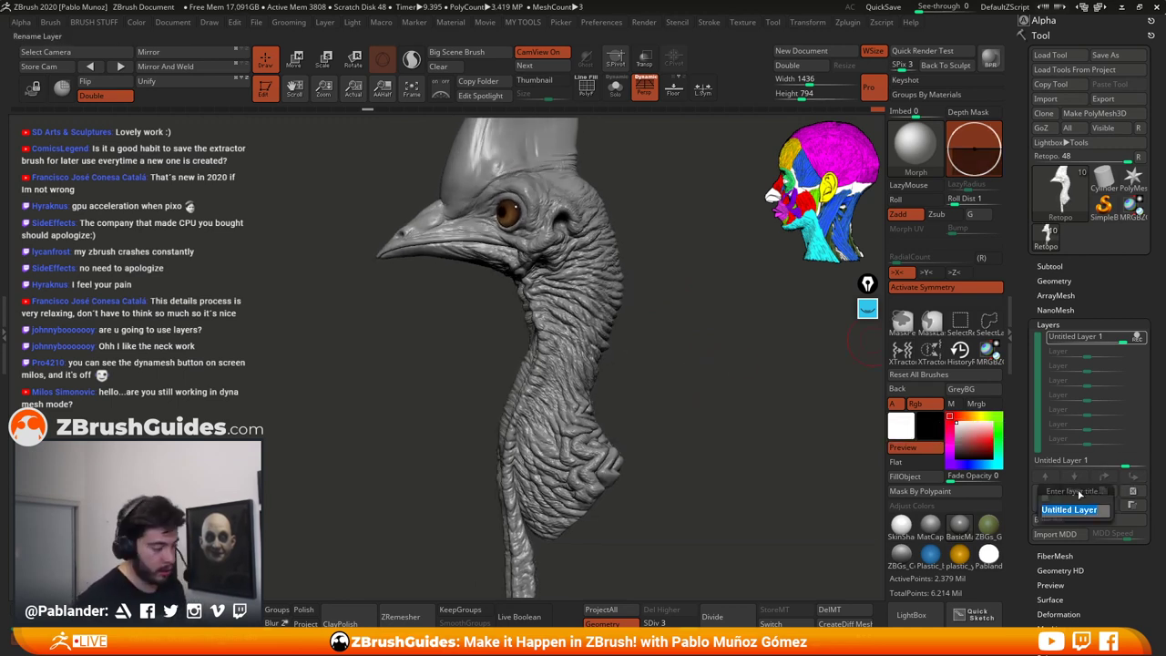
pyautogui.write('wri')
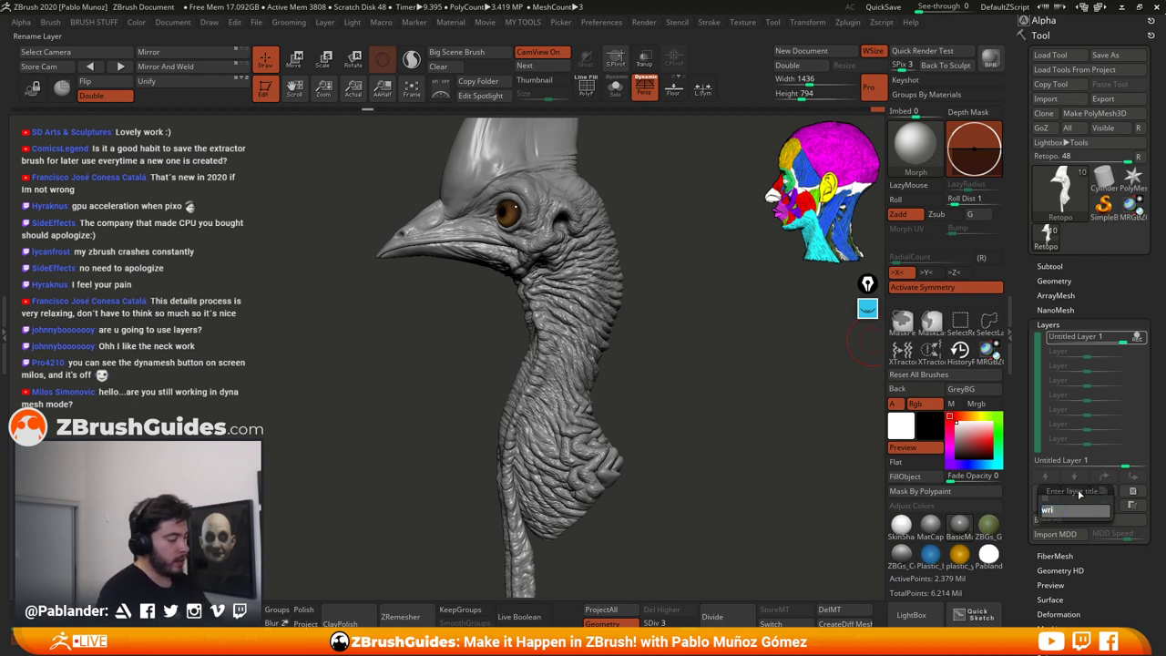
pyautogui.write('nkles01')
pyautogui.press('Return')
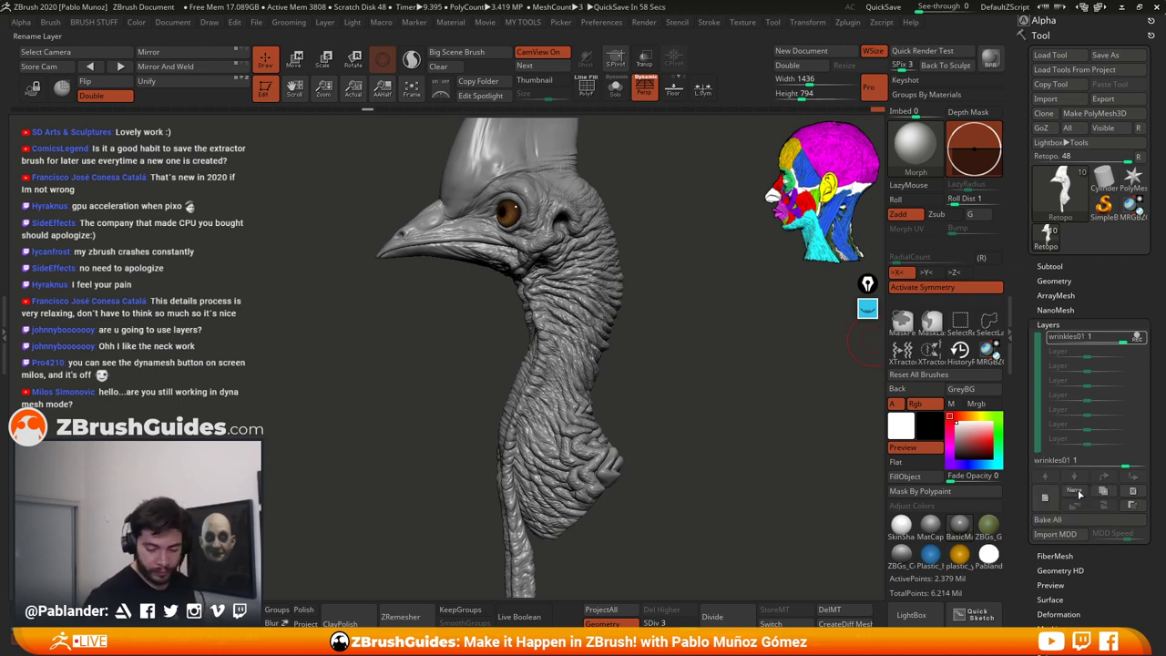
pyautogui.moveTo(706, 386)
pyautogui.mouseDown()
pyautogui.moveTo(719, 387)
pyautogui.moveTo(710, 392)
pyautogui.mouseUp()
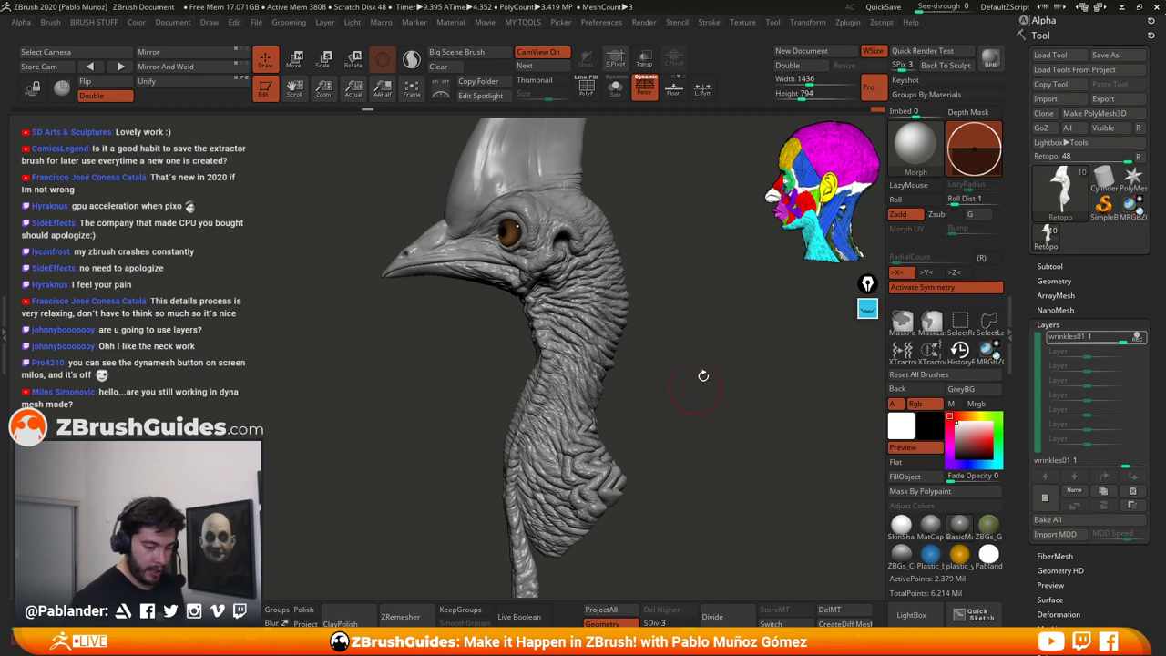
pyautogui.click(884, 7)
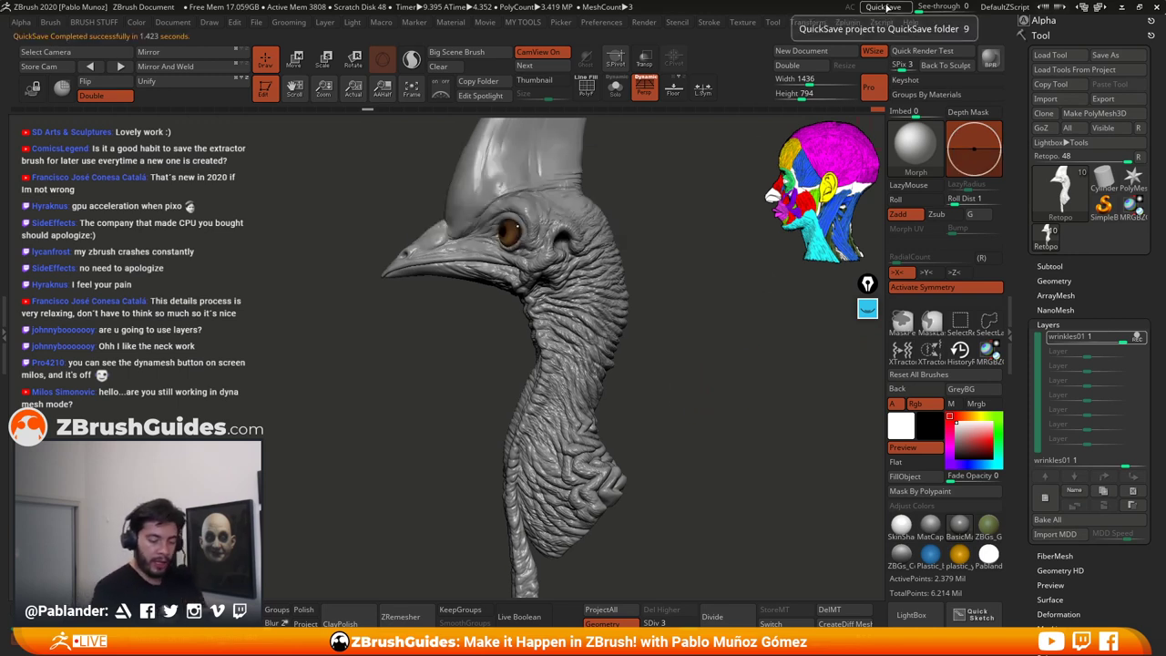
# Step: Load the ZBG_Skin_Clear_Pores_DA_03 brush from the skin brush library and add a new sculpting layer above wrinkles01
pyautogui.click(910, 615)
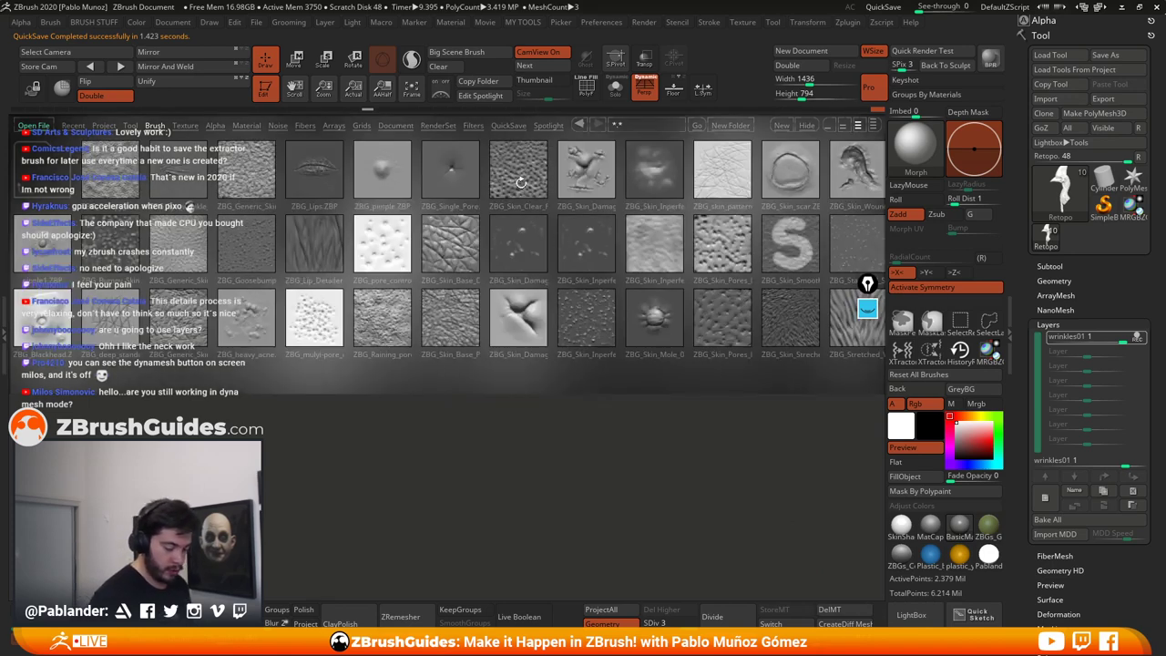
pyautogui.doubleClick(521, 175)
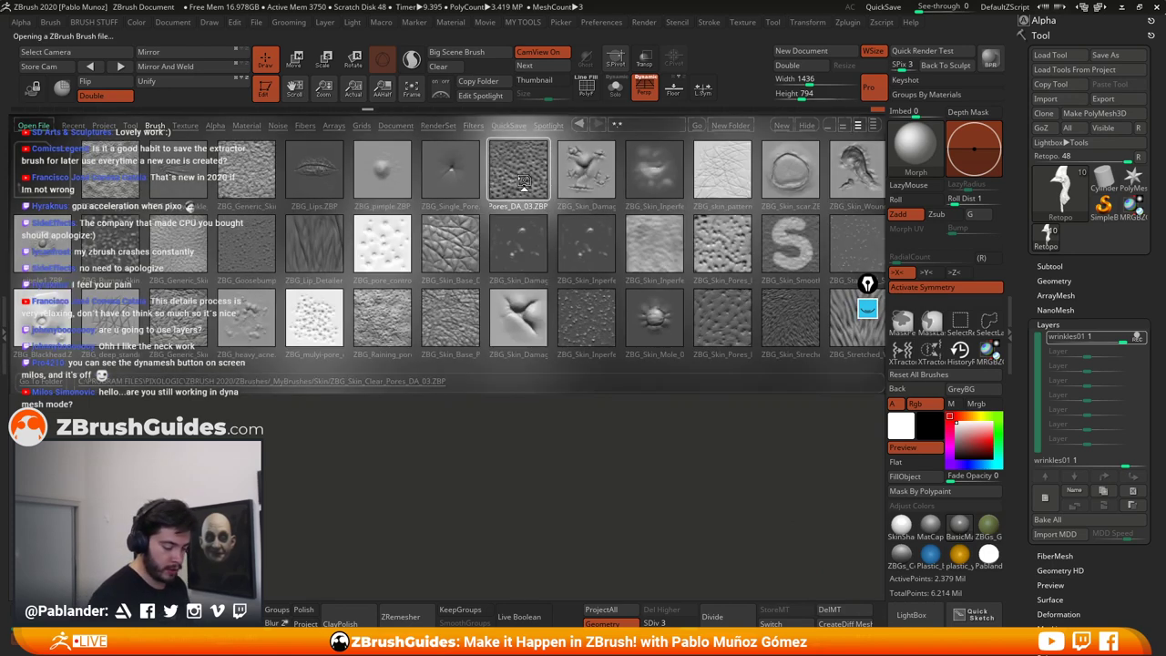
pyautogui.click(51, 22)
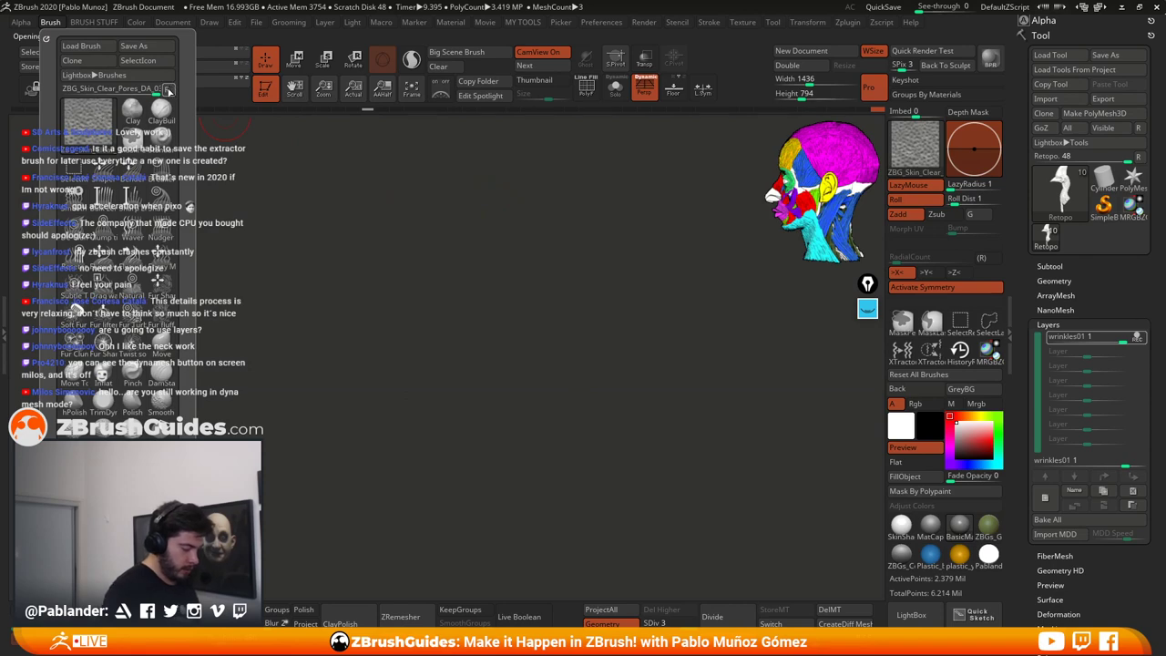
pyautogui.click(160, 401)
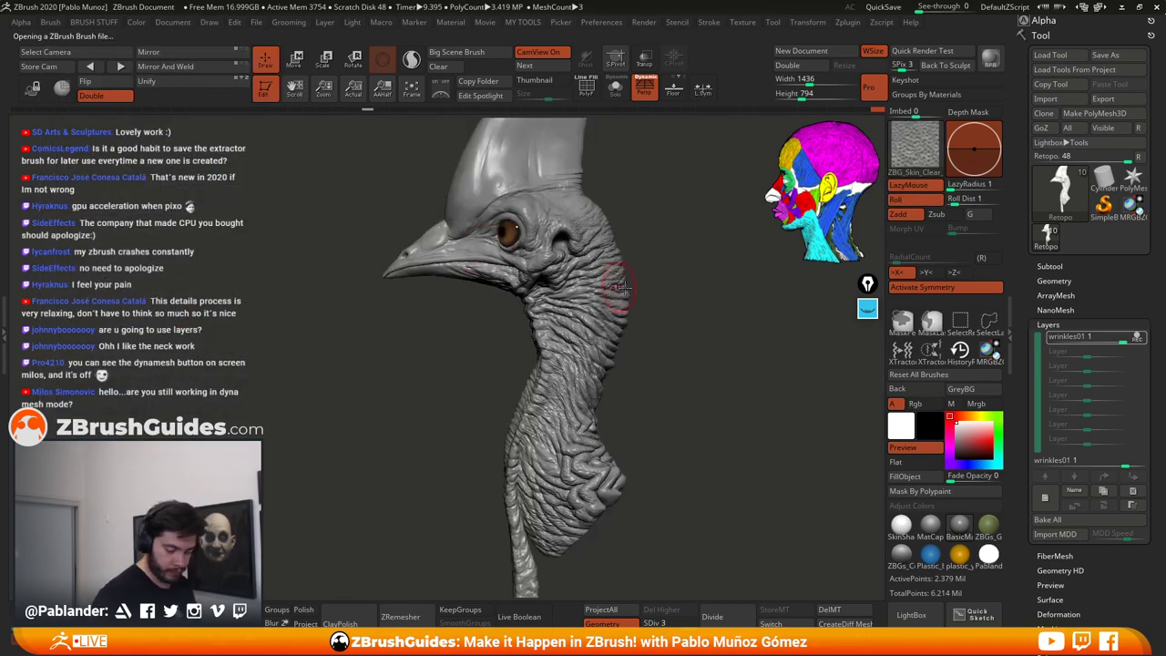
pyautogui.moveTo(621, 288)
pyautogui.mouseDown()
pyautogui.moveTo(681, 324)
pyautogui.moveTo(670, 339)
pyautogui.moveTo(691, 339)
pyautogui.moveTo(625, 318)
pyautogui.moveTo(636, 444)
pyautogui.moveTo(608, 483)
pyautogui.mouseUp()
pyautogui.click(1043, 498)
# Step: Try skin-pore strokes over the smooth side of the casque with an adjusted draw size, and undo them
pyautogui.keyDown('alt'); pyautogui.moveTo(627, 231); pyautogui.dragTo(656, 321, button='right'); pyautogui.keyUp('alt')
pyautogui.keyDown('alt'); pyautogui.moveTo(577, 229); pyautogui.dragTo(608, 306, button='right'); pyautogui.keyUp('alt')
pyautogui.press('space')
pyautogui.moveTo(626, 264); pyautogui.dragTo(621, 264)
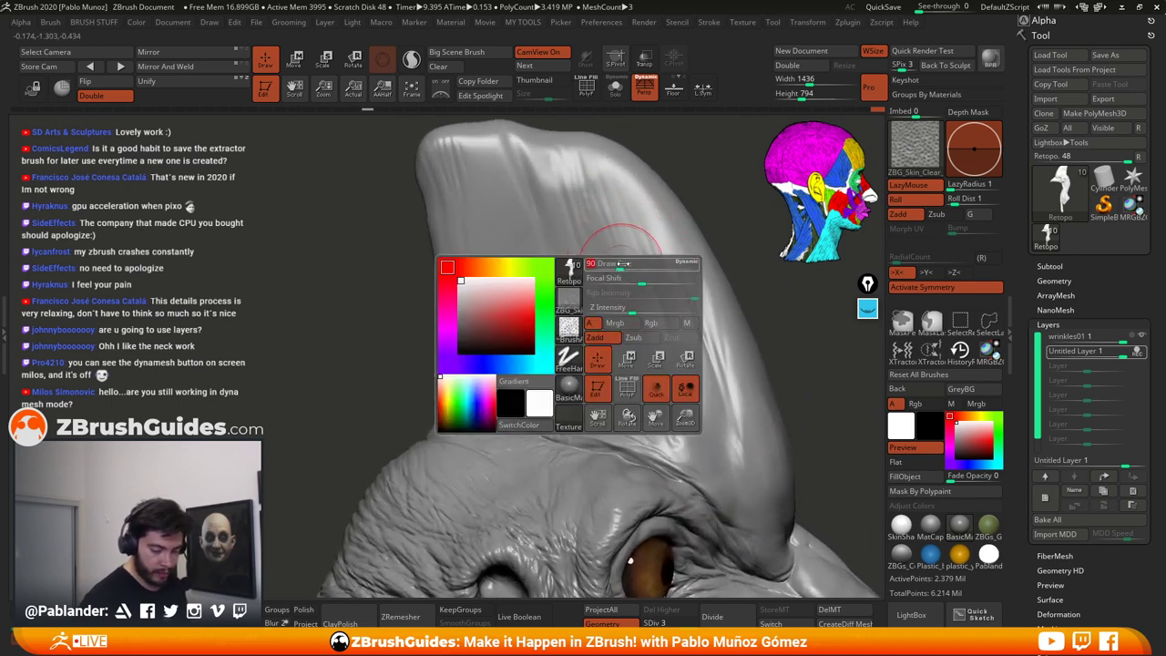
pyautogui.moveTo(500, 244)
pyautogui.mouseDown()
pyautogui.moveTo(476, 174)
pyautogui.moveTo(501, 342)
pyautogui.moveTo(519, 310)
pyautogui.moveTo(528, 196)
pyautogui.moveTo(547, 346)
pyautogui.moveTo(592, 166)
pyautogui.mouseUp()
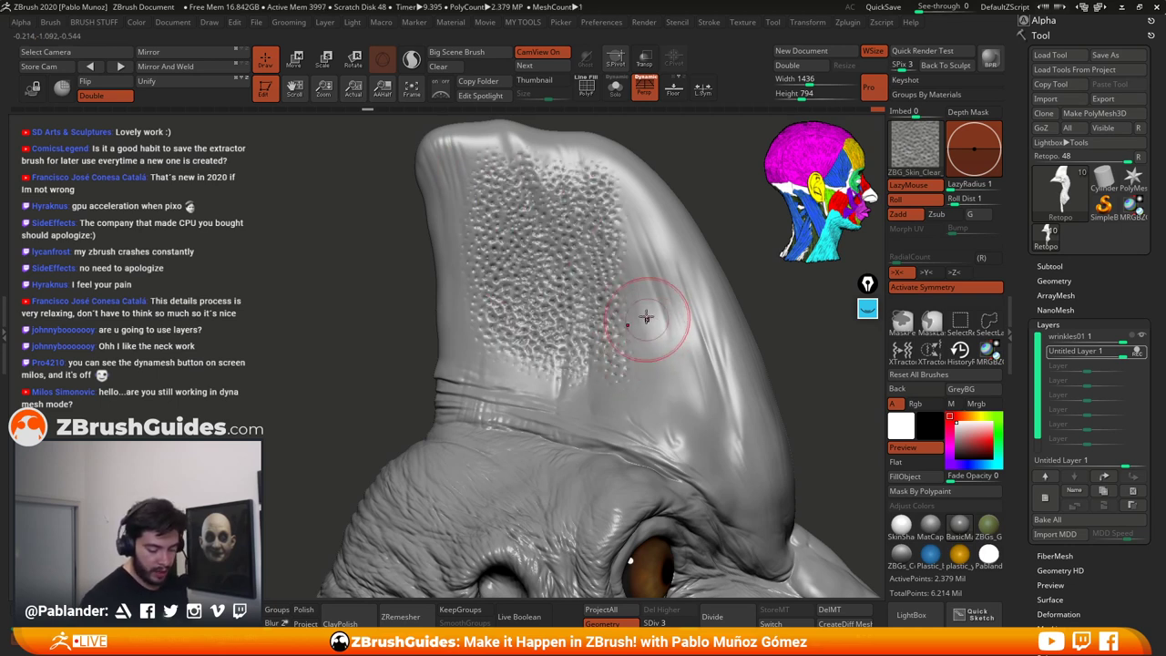
pyautogui.hotkey('ctrl', 'z')
pyautogui.moveTo(490, 189)
pyautogui.mouseDown()
pyautogui.moveTo(503, 339)
pyautogui.moveTo(505, 244)
pyautogui.moveTo(546, 351)
pyautogui.moveTo(520, 165)
pyautogui.moveTo(560, 301)
pyautogui.moveTo(559, 205)
pyautogui.moveTo(589, 244)
pyautogui.moveTo(590, 196)
pyautogui.moveTo(617, 327)
pyautogui.moveTo(665, 372)
pyautogui.moveTo(674, 300)
pyautogui.moveTo(565, 164)
pyautogui.moveTo(564, 337)
pyautogui.moveTo(531, 250)
pyautogui.moveTo(474, 224)
pyautogui.moveTo(657, 382)
pyautogui.mouseUp()
pyautogui.hotkey('ctrl', 'z')
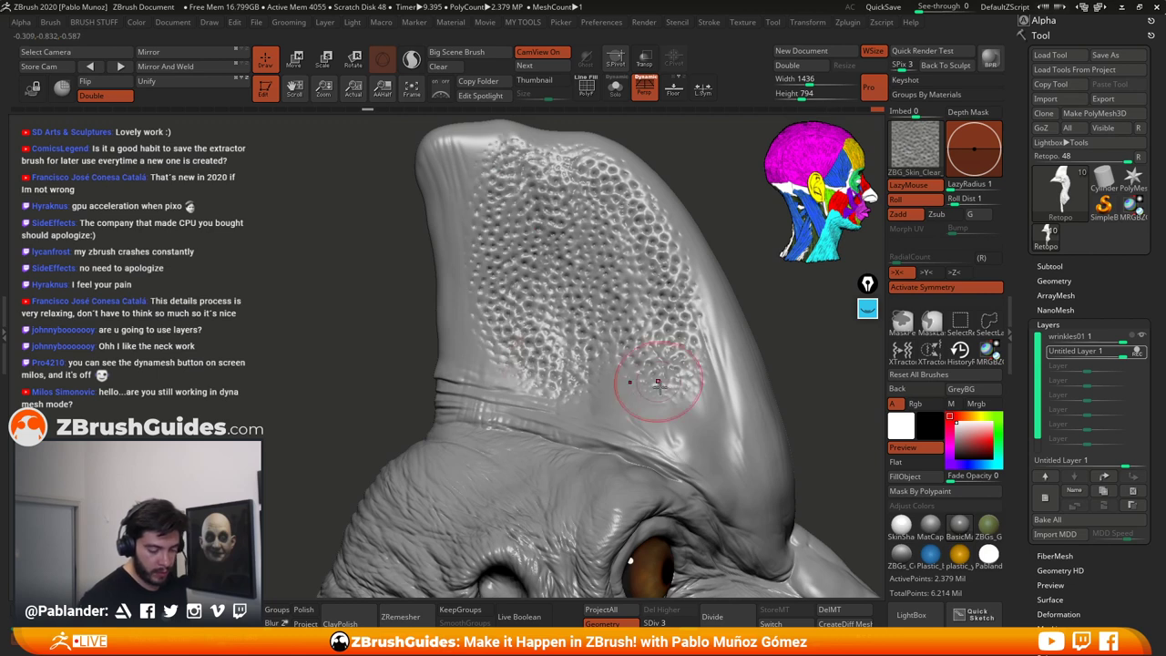
pyautogui.hotkey('ctrl', 'z')
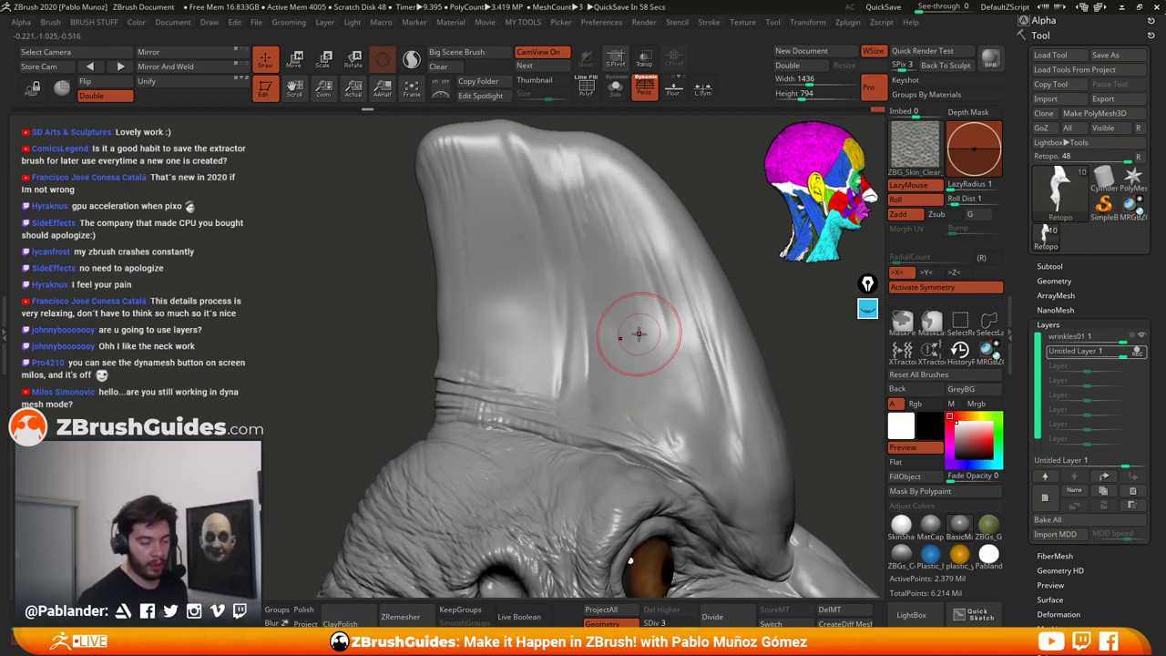
# Step: Delete the existing morph target and store a new one from the current surface before detailing the side of the head
pyautogui.keyDown('ctrl'); pyautogui.moveTo(585, 400); pyautogui.dragTo(902, 347, button='right'); pyautogui.keyUp('ctrl')
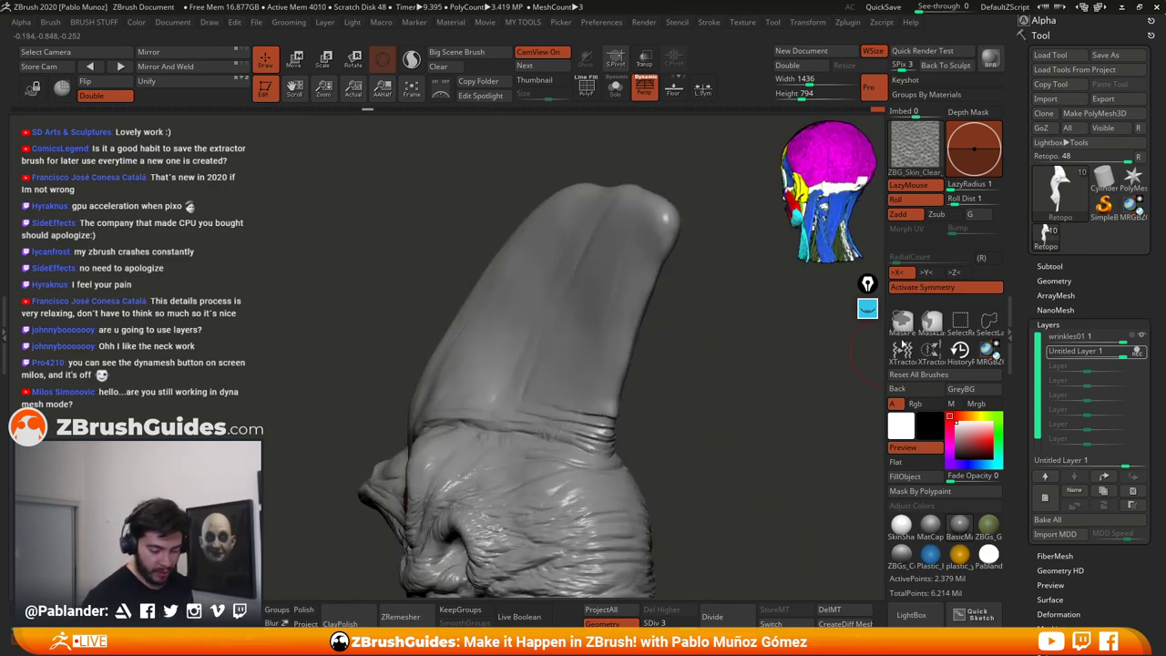
pyautogui.moveTo(856, 359)
pyautogui.mouseDown()
pyautogui.moveTo(670, 364)
pyautogui.moveTo(720, 340)
pyautogui.moveTo(731, 300)
pyautogui.moveTo(714, 305)
pyautogui.mouseUp()
pyautogui.press('space')
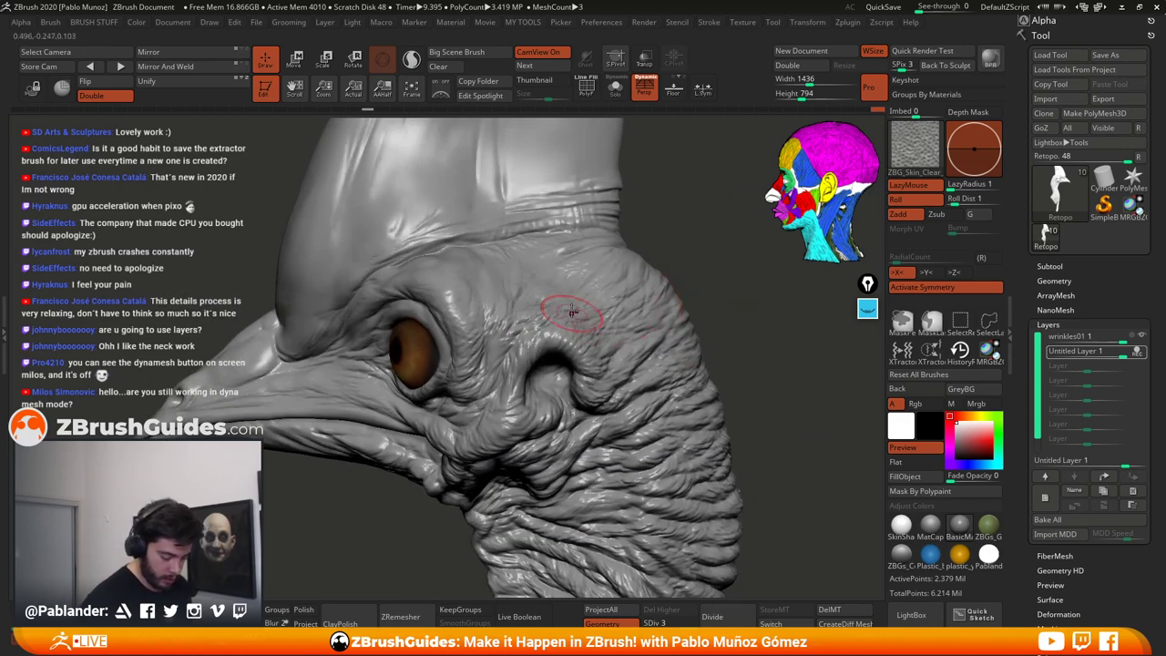
pyautogui.click(827, 609)
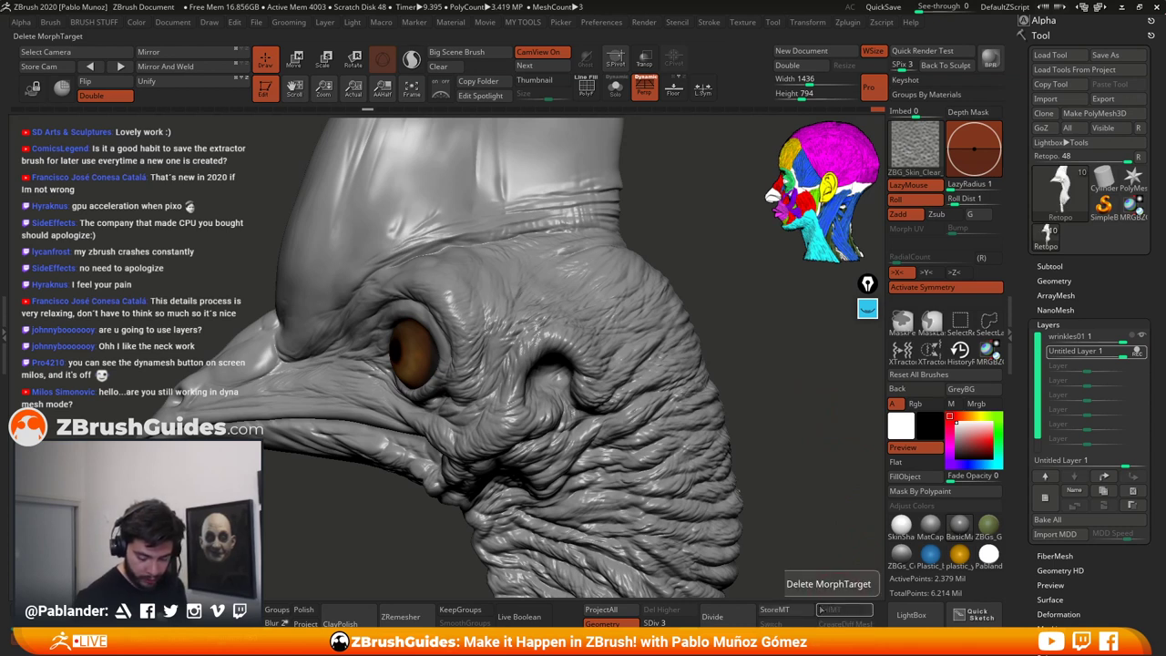
pyautogui.click(774, 609)
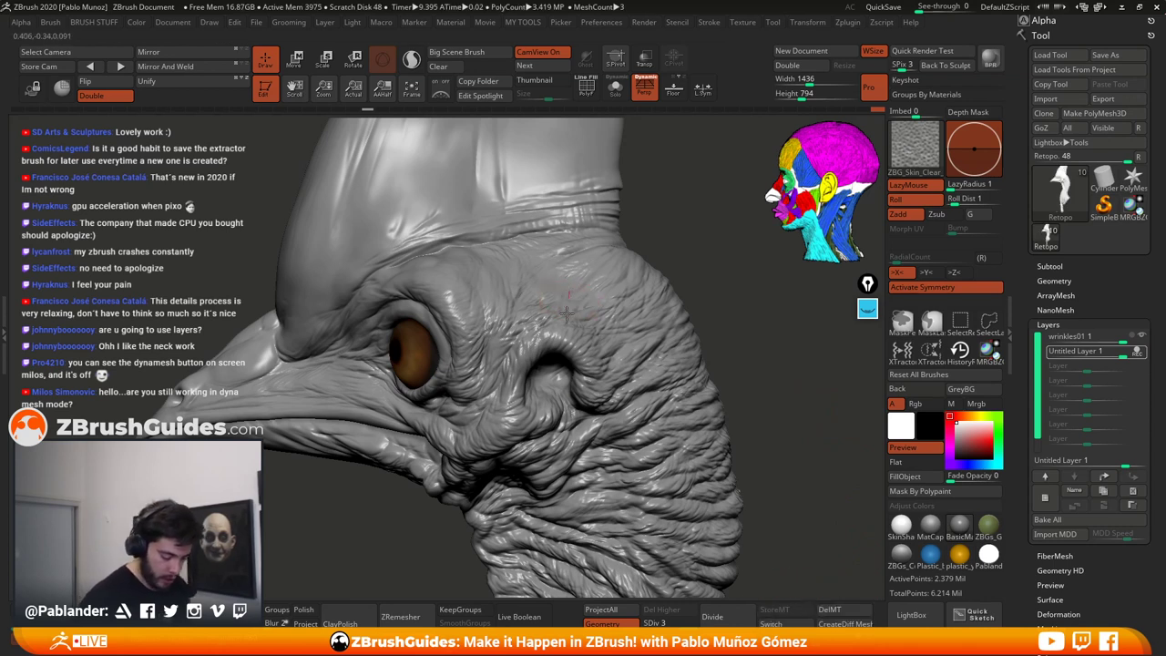
# Step: Brush fine skin pores around the ear opening, over the cheek below it and around the back of the eye
pyautogui.moveTo(566, 315)
pyautogui.mouseDown()
pyautogui.moveTo(559, 335)
pyautogui.moveTo(592, 326)
pyautogui.mouseUp()
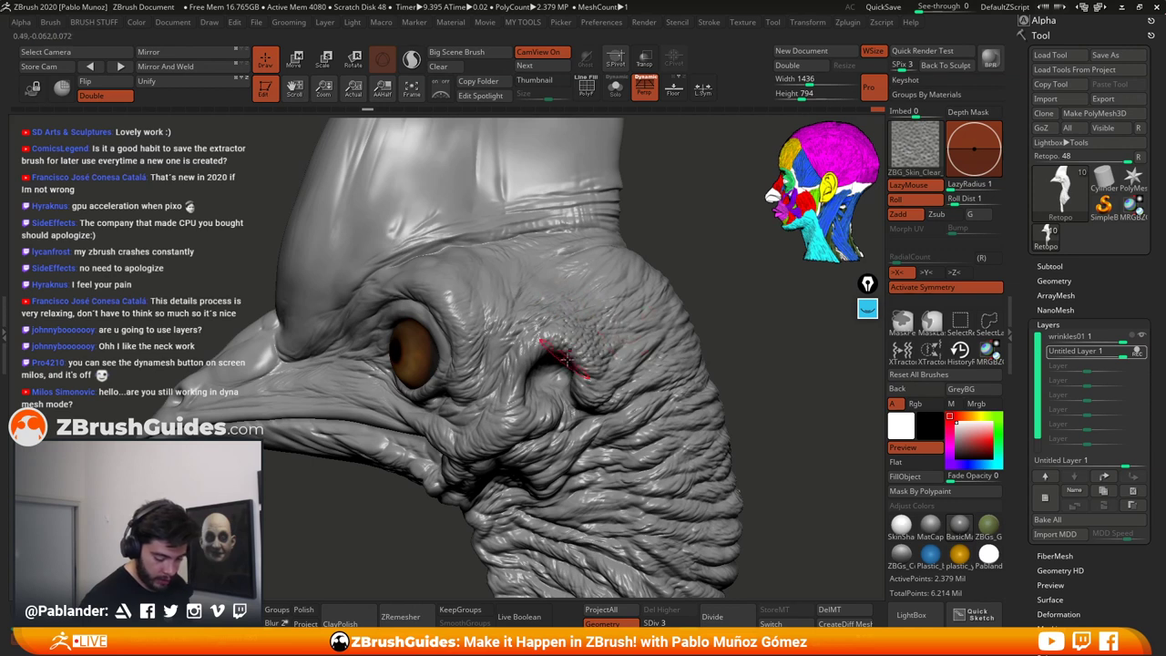
pyautogui.moveTo(638, 385); pyautogui.dragTo(616, 401)
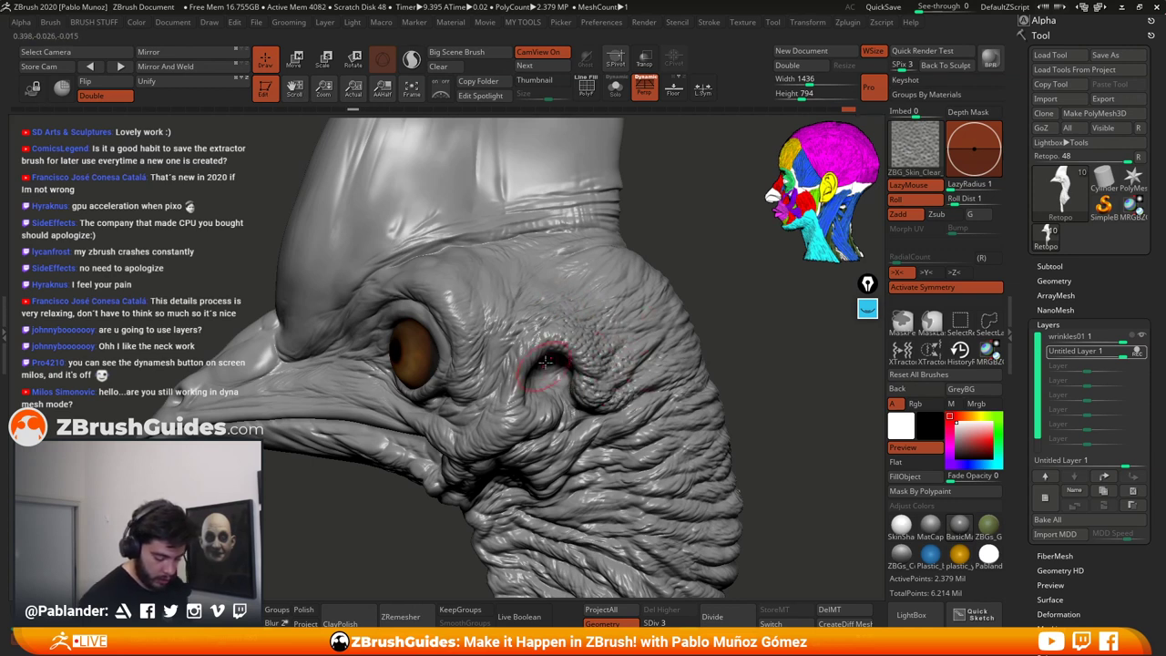
pyautogui.moveTo(510, 364)
pyautogui.mouseDown()
pyautogui.moveTo(539, 361)
pyautogui.moveTo(541, 320)
pyautogui.moveTo(492, 369)
pyautogui.moveTo(490, 435)
pyautogui.moveTo(524, 430)
pyautogui.mouseUp()
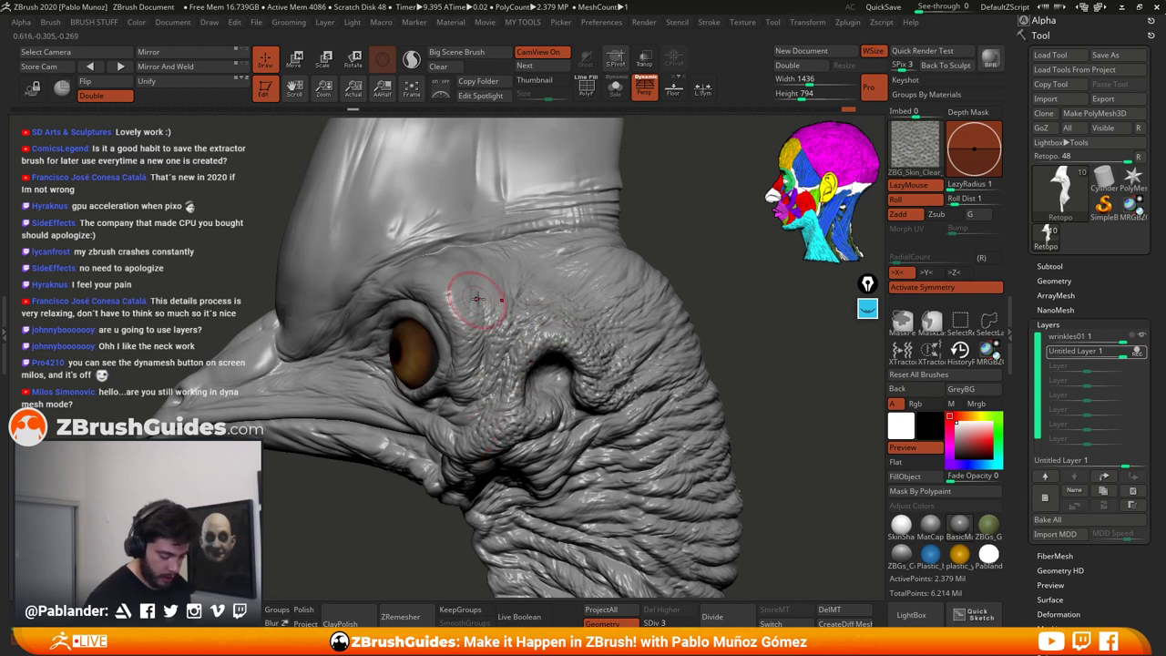
pyautogui.moveTo(468, 324)
pyautogui.mouseDown()
pyautogui.moveTo(503, 273)
pyautogui.moveTo(486, 260)
pyautogui.moveTo(448, 290)
pyautogui.moveTo(412, 293)
pyautogui.moveTo(507, 253)
pyautogui.moveTo(494, 275)
pyautogui.moveTo(427, 315)
pyautogui.mouseUp()
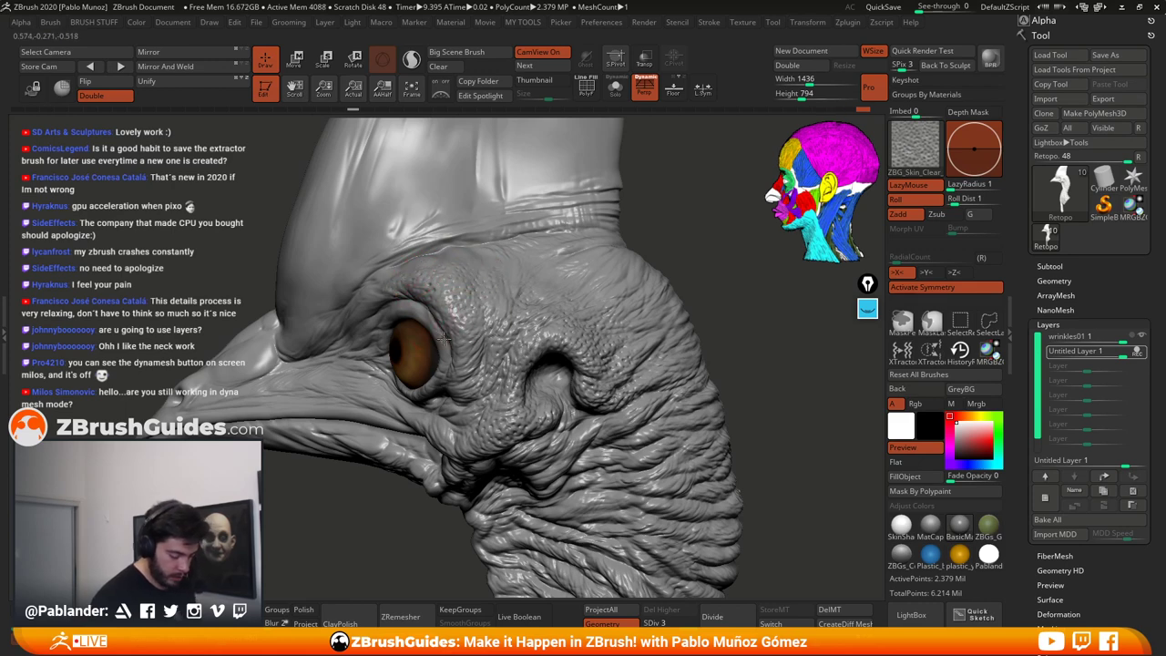
# Step: Extend the skin pores with the pores brush below the eye, beneath the casque and across the back of the head
pyautogui.moveTo(492, 382)
pyautogui.keyDown('alt'); pyautogui.mouseDown(button='right')
pyautogui.moveTo(528, 332)
pyautogui.moveTo(416, 408)
pyautogui.mouseUp(button='right'); pyautogui.keyUp('alt')
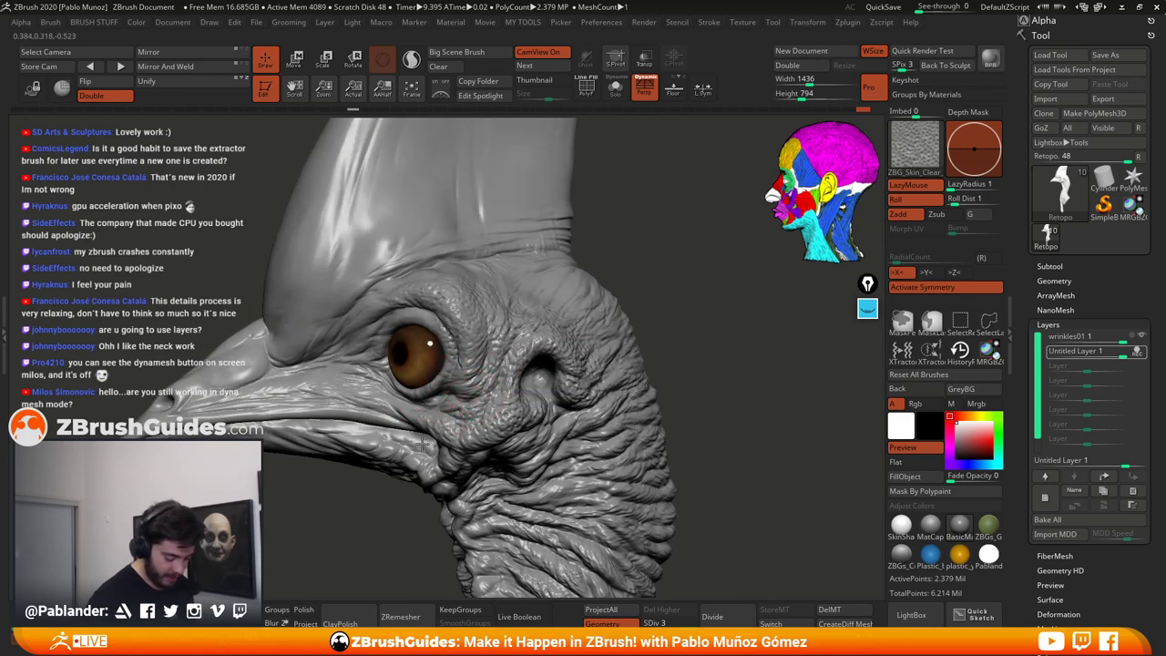
pyautogui.moveTo(512, 392); pyautogui.dragTo(590, 270, button='right')
pyautogui.moveTo(559, 284); pyautogui.dragTo(499, 323)
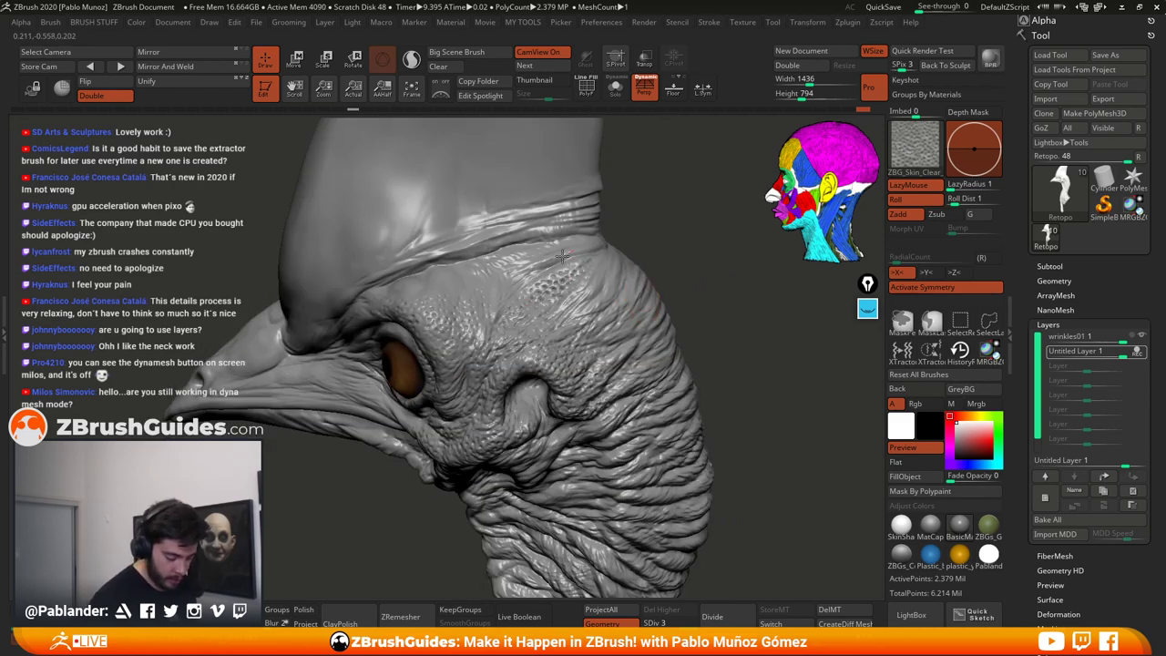
pyautogui.moveTo(562, 259)
pyautogui.mouseDown()
pyautogui.moveTo(478, 313)
pyautogui.moveTo(438, 296)
pyautogui.mouseUp()
pyautogui.moveTo(543, 266); pyautogui.dragTo(635, 268, button='right')
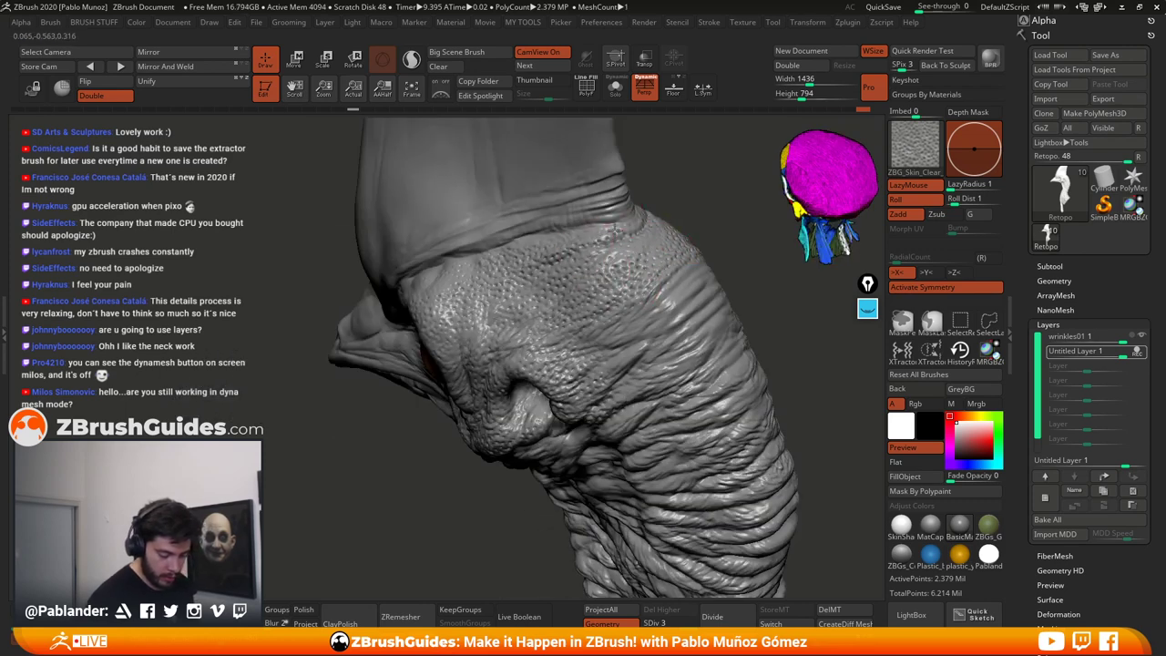
pyautogui.moveTo(649, 222); pyautogui.dragTo(601, 280, button='right')
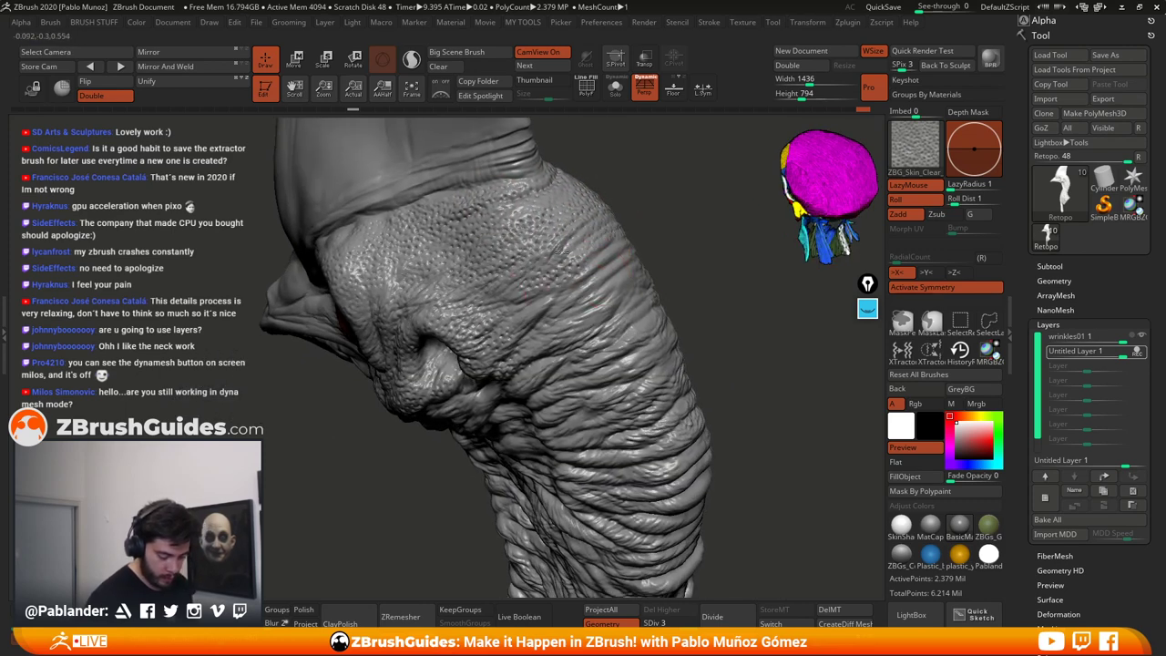
# Step: Brush skin pores over the back of the head and the upper neck folds behind the ear opening
pyautogui.moveTo(594, 241); pyautogui.dragTo(488, 326)
pyautogui.moveTo(590, 297)
pyautogui.mouseDown()
pyautogui.moveTo(499, 346)
pyautogui.moveTo(484, 371)
pyautogui.mouseUp()
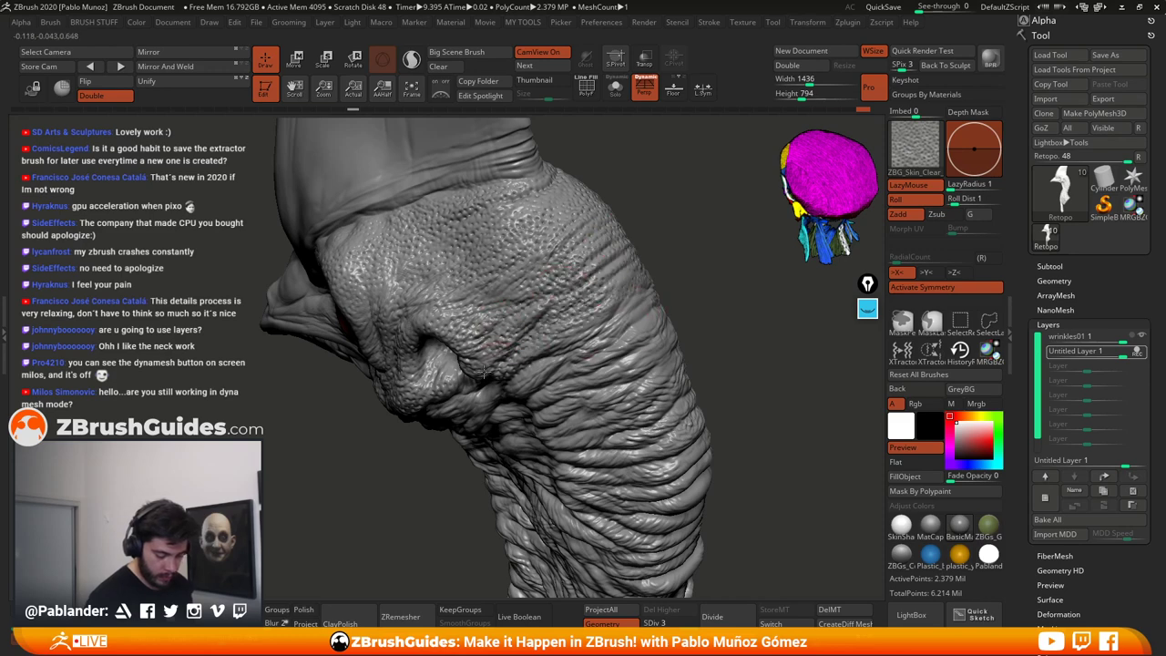
pyautogui.moveTo(701, 306)
pyautogui.mouseDown(button='right')
pyautogui.moveTo(717, 353)
pyautogui.moveTo(718, 307)
pyautogui.mouseUp(button='right')
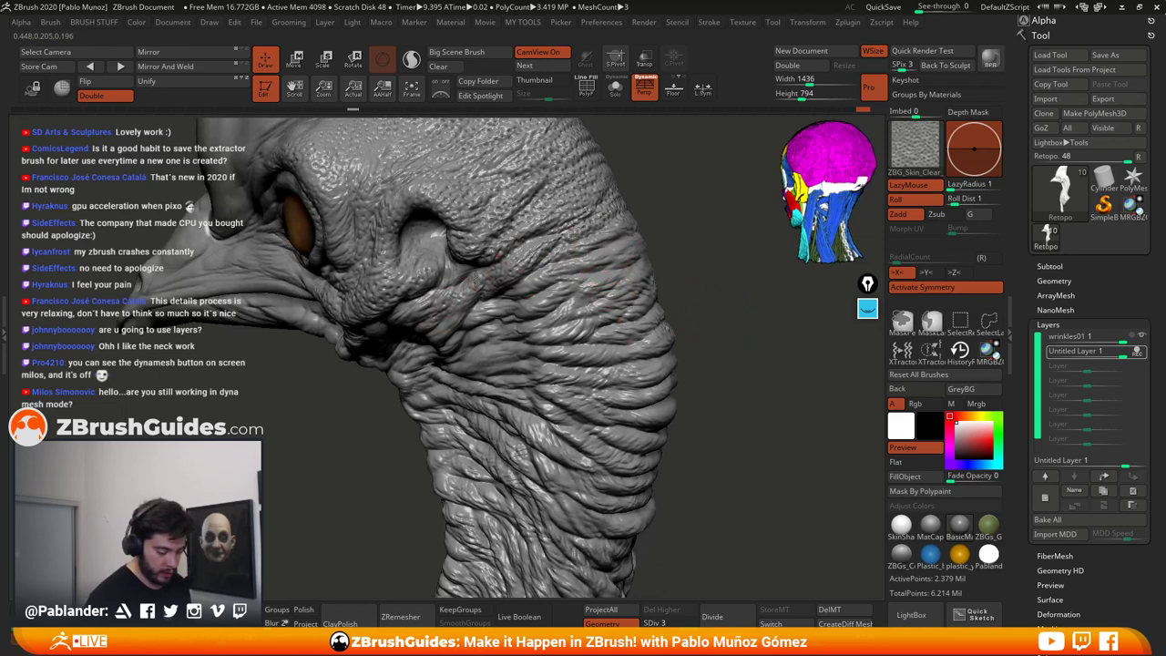
pyautogui.moveTo(610, 260)
pyautogui.mouseDown()
pyautogui.moveTo(581, 264)
pyautogui.moveTo(543, 304)
pyautogui.mouseUp()
pyautogui.moveTo(619, 272); pyautogui.dragTo(503, 348)
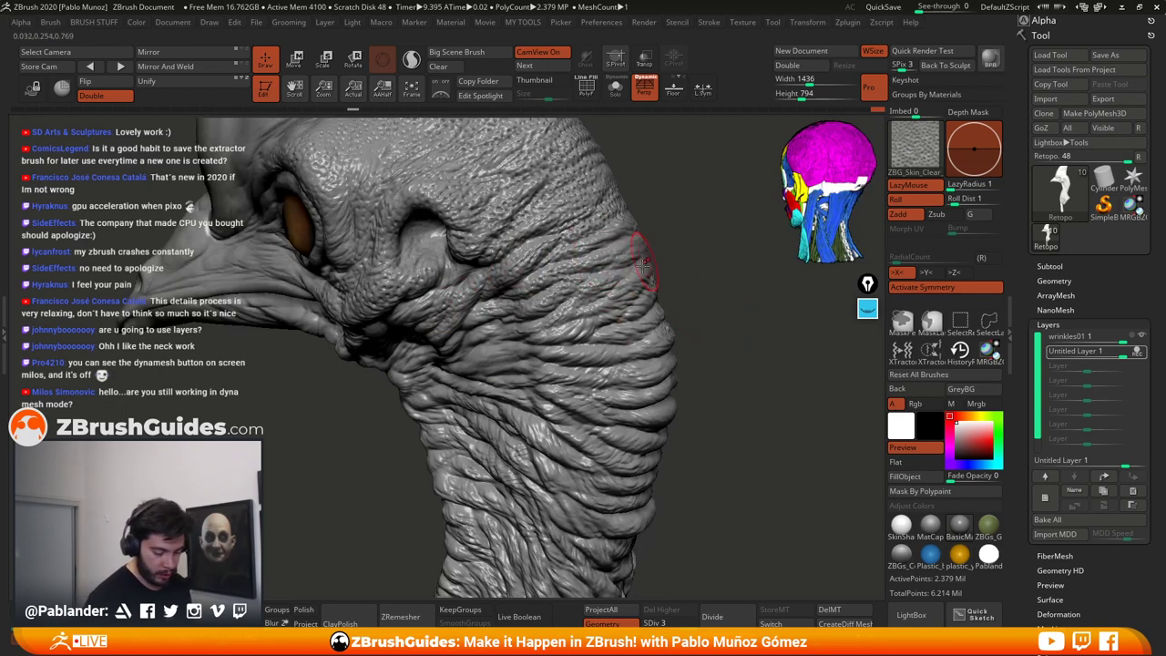
pyautogui.moveTo(694, 335)
pyautogui.mouseDown(button='right')
pyautogui.moveTo(712, 300)
pyautogui.moveTo(562, 306)
pyautogui.mouseUp(button='right')
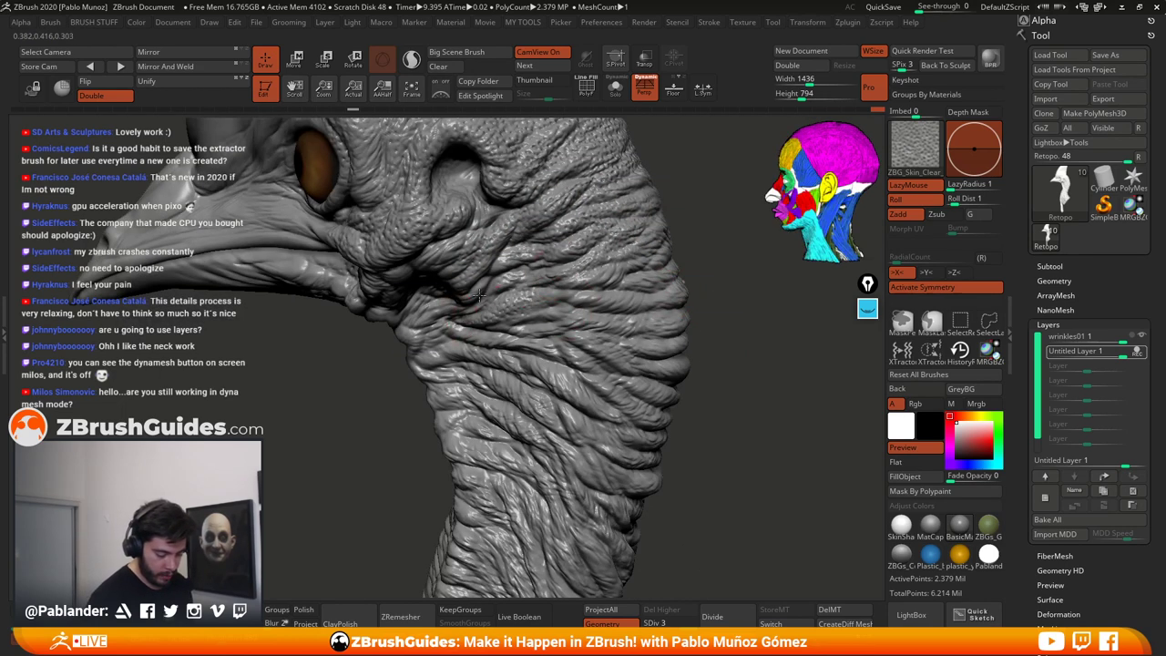
# Step: Continue the skin pores below the jaw and down the side of the neck to its narrow middle section
pyautogui.moveTo(402, 427); pyautogui.dragTo(469, 359, button='right')
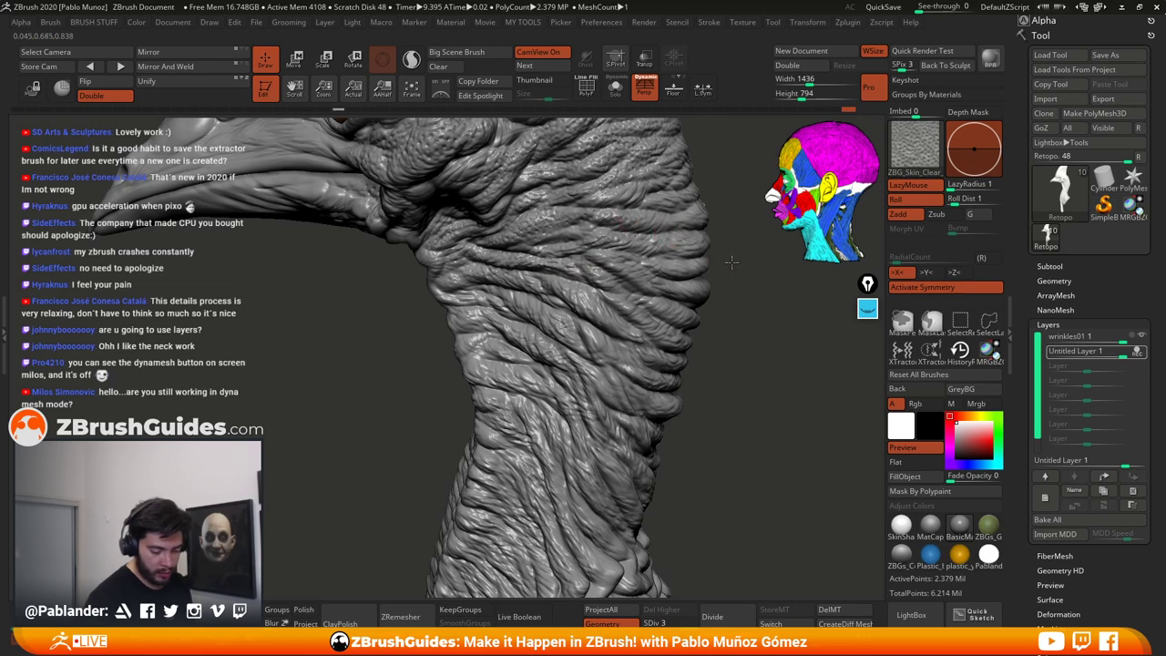
pyautogui.moveTo(731, 262); pyautogui.dragTo(664, 239, button='right')
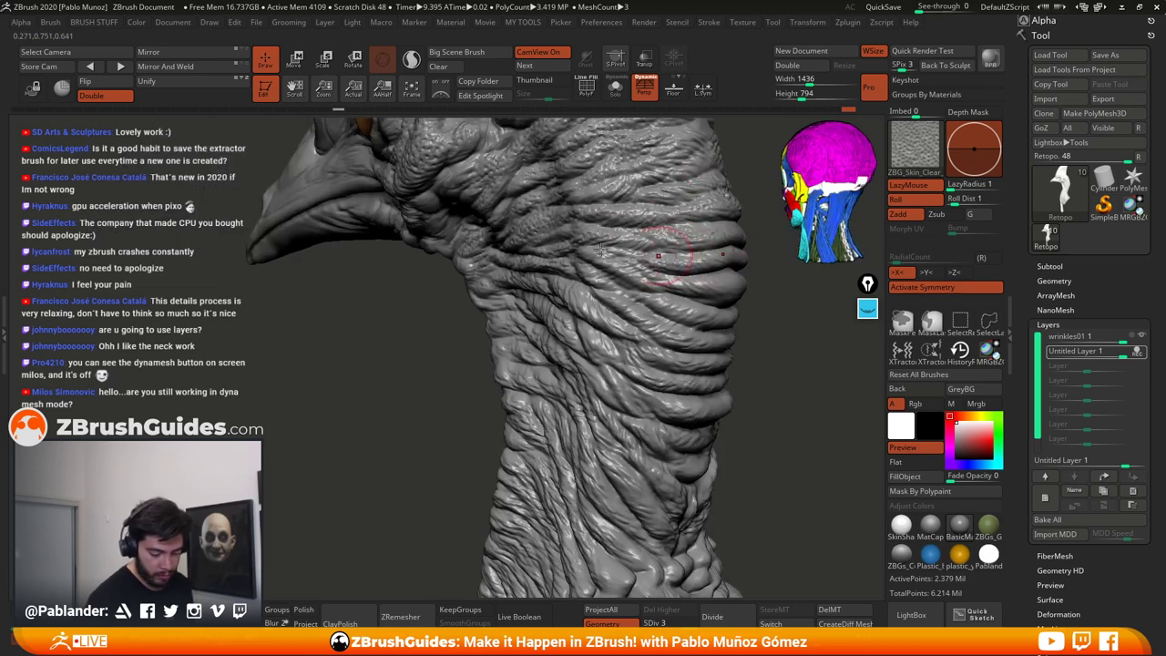
pyautogui.moveTo(762, 308)
pyautogui.mouseDown(button='right')
pyautogui.moveTo(655, 280)
pyautogui.moveTo(587, 281)
pyautogui.mouseUp(button='right')
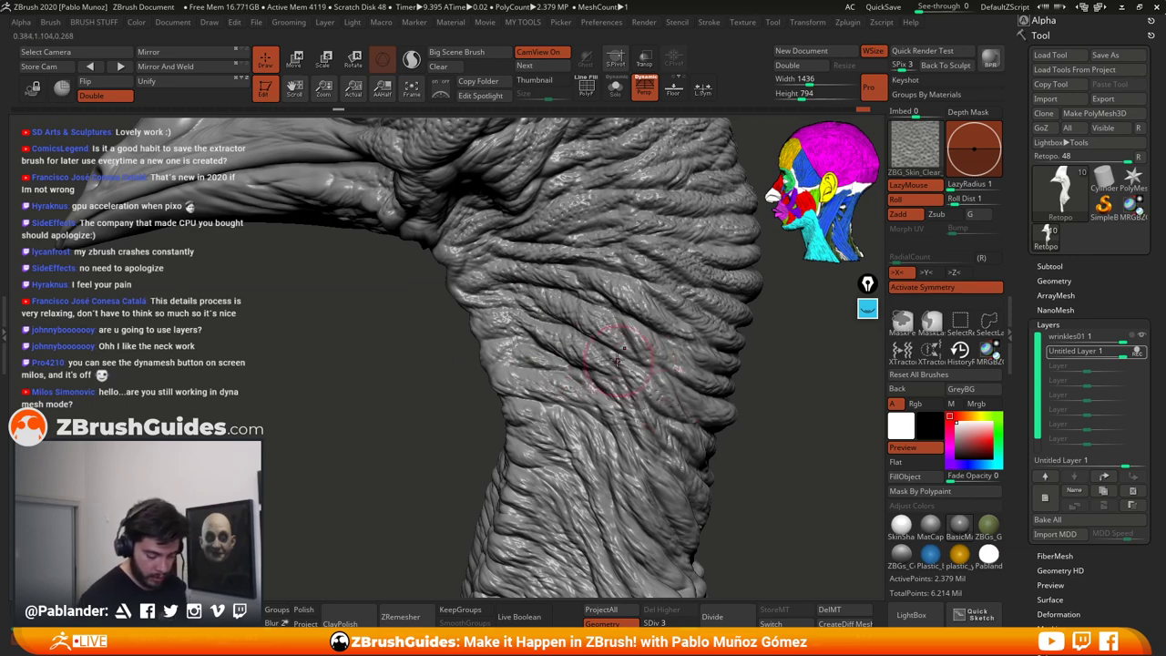
pyautogui.moveTo(773, 450); pyautogui.dragTo(743, 378, button='right')
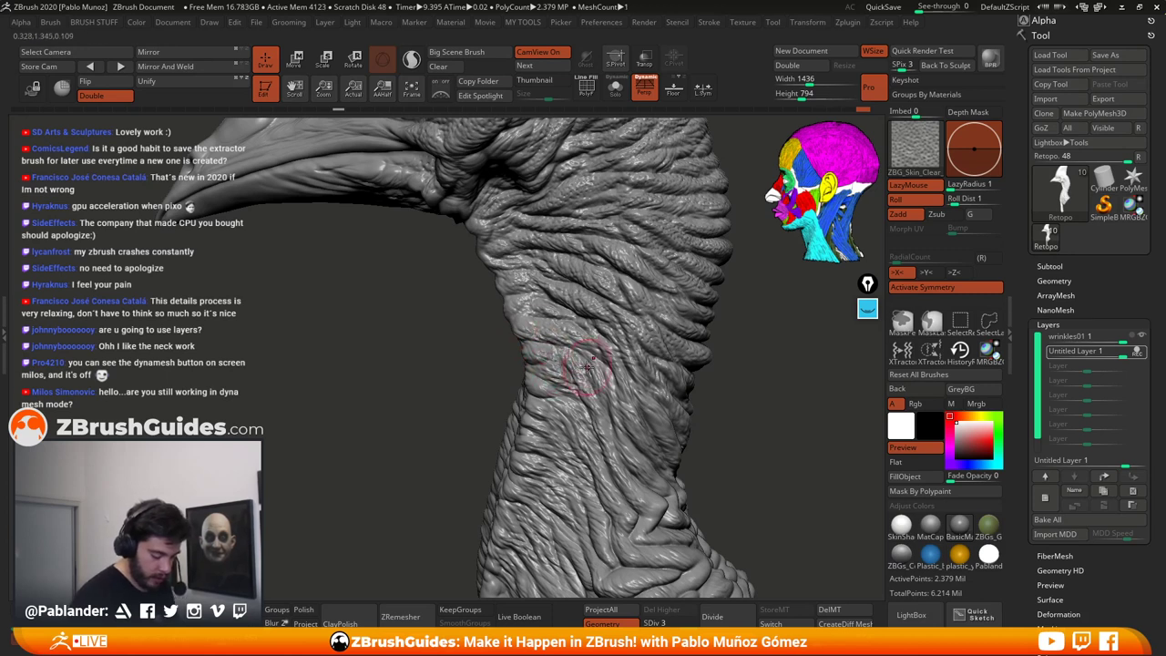
pyautogui.moveTo(620, 446); pyautogui.dragTo(591, 392)
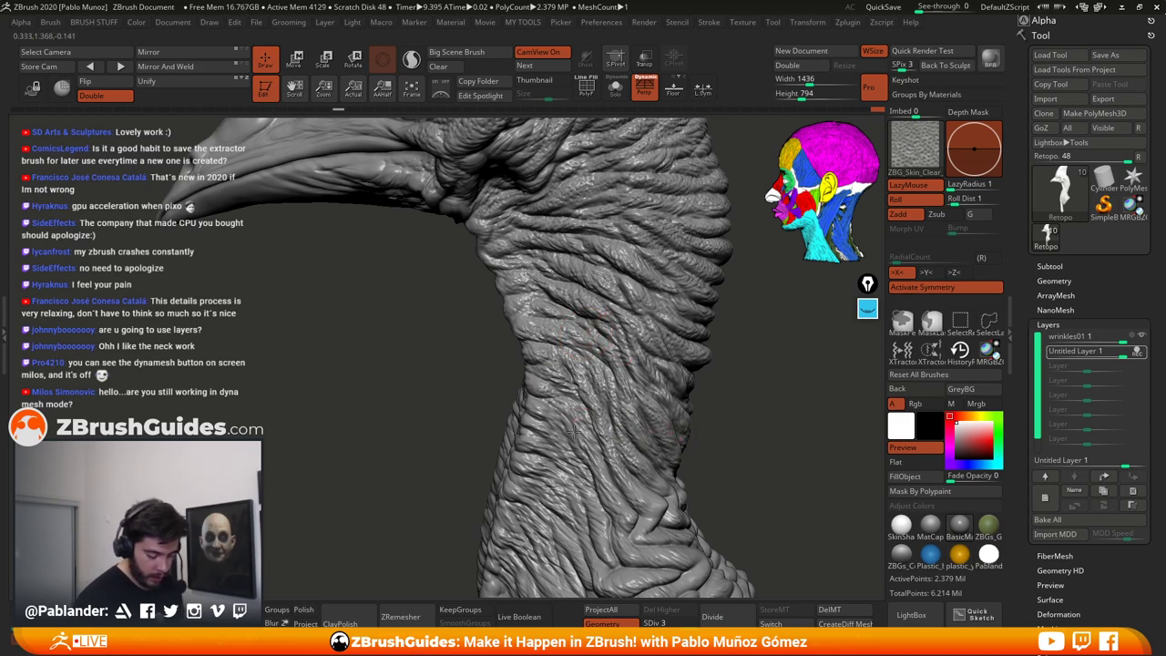
pyautogui.moveTo(705, 439); pyautogui.dragTo(690, 304)
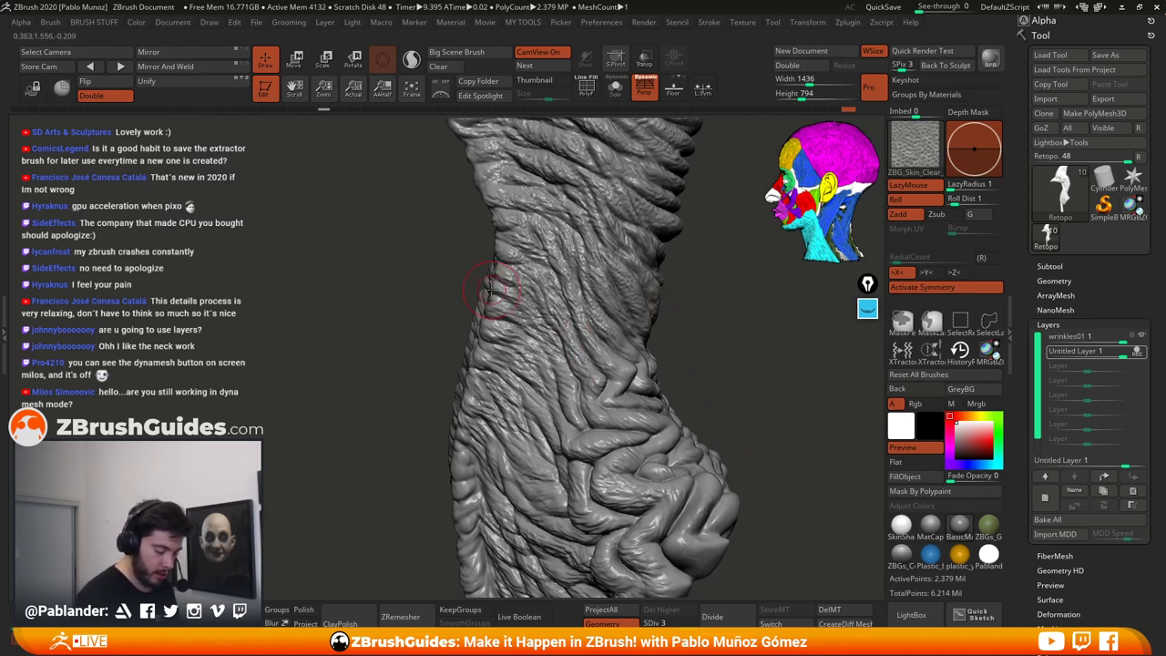
pyautogui.moveTo(558, 403); pyautogui.dragTo(608, 413)
# Step: Brush skin pores across the horizontal folds on the back of the neck, down to the lumpy folds at its base
pyautogui.moveTo(675, 356); pyautogui.dragTo(638, 364)
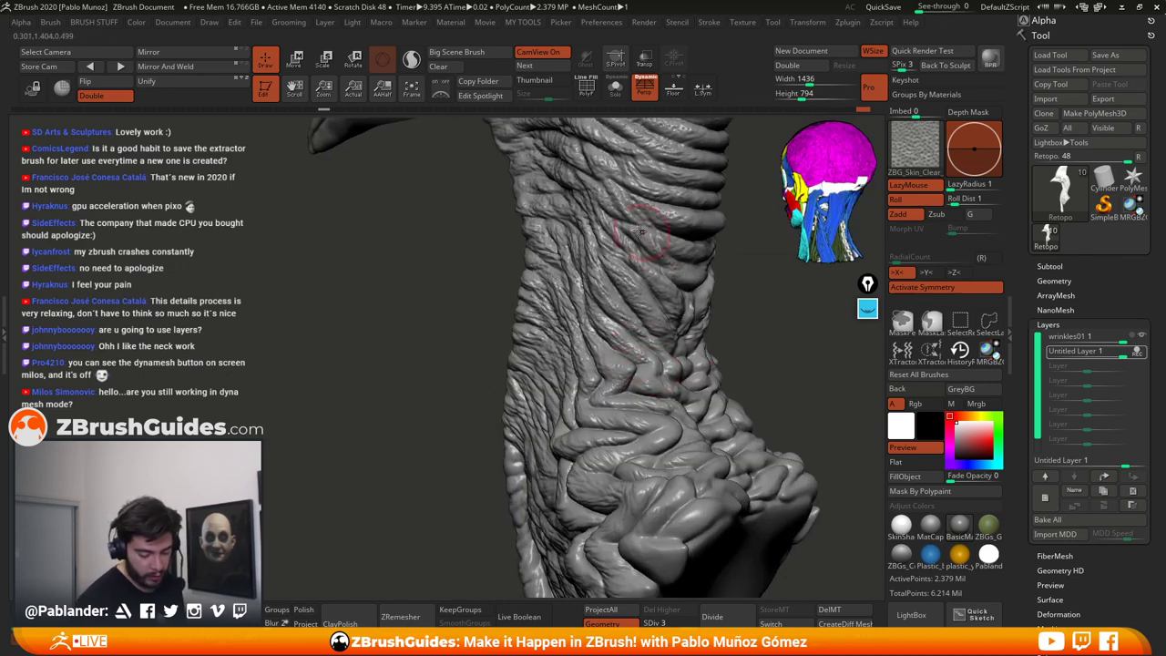
pyautogui.moveTo(740, 242)
pyautogui.mouseDown()
pyautogui.moveTo(723, 306)
pyautogui.moveTo(646, 241)
pyautogui.mouseUp()
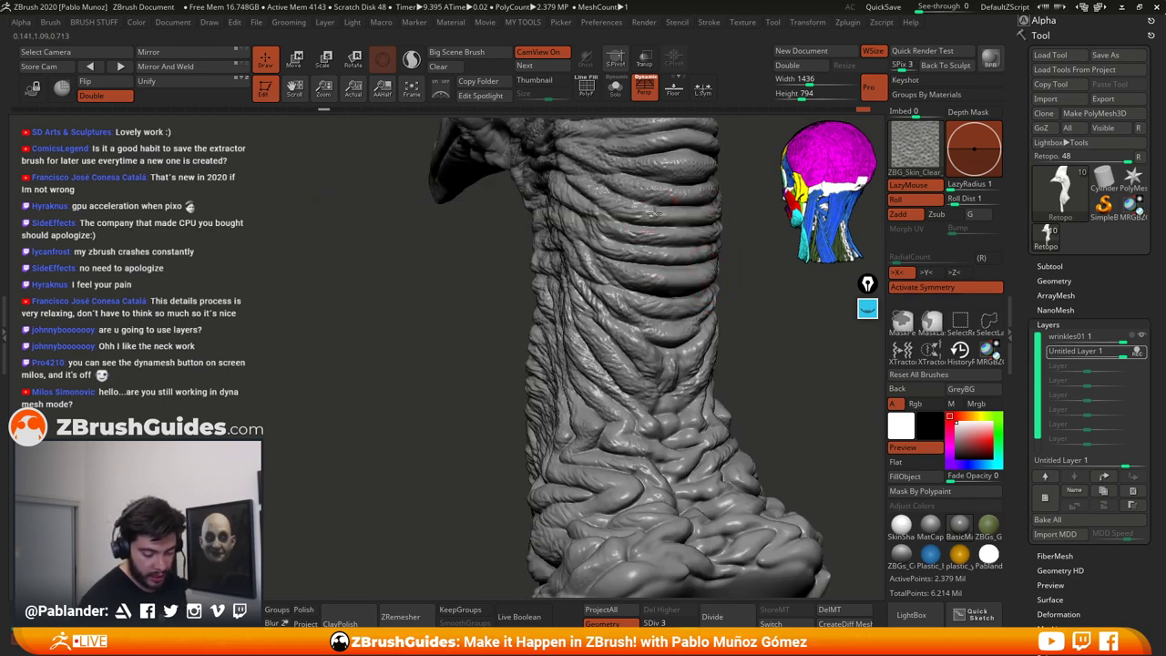
pyautogui.moveTo(581, 200); pyautogui.dragTo(608, 233)
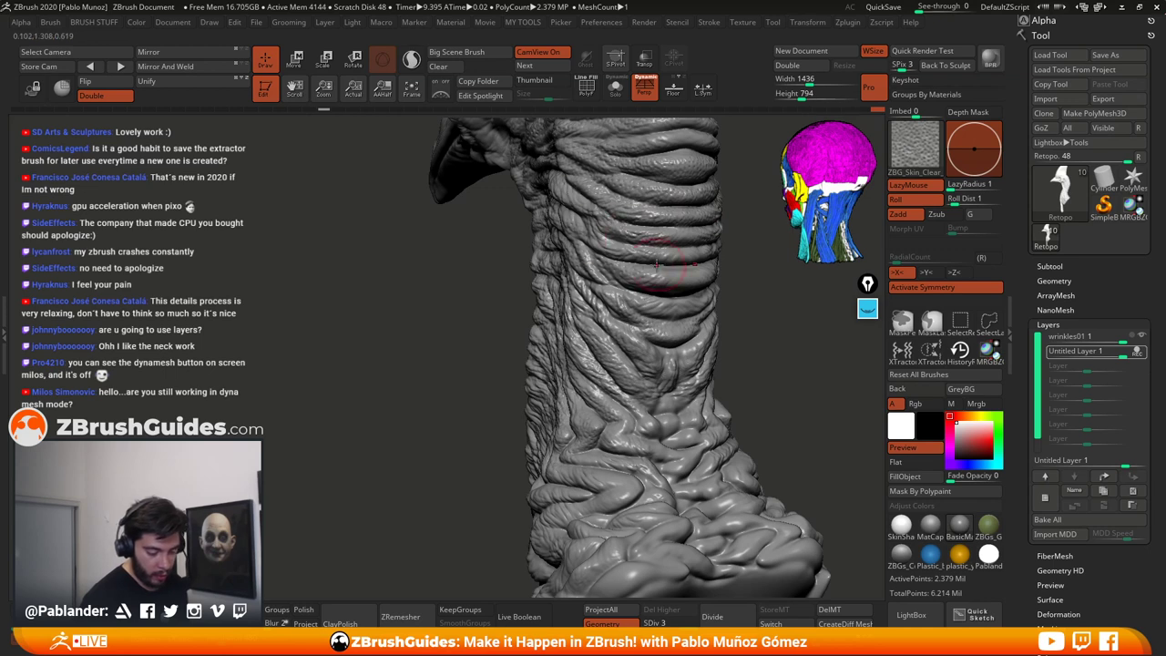
pyautogui.moveTo(653, 275); pyautogui.dragTo(714, 272)
pyautogui.moveTo(639, 289)
pyautogui.mouseDown()
pyautogui.moveTo(717, 300)
pyautogui.moveTo(688, 349)
pyautogui.mouseUp()
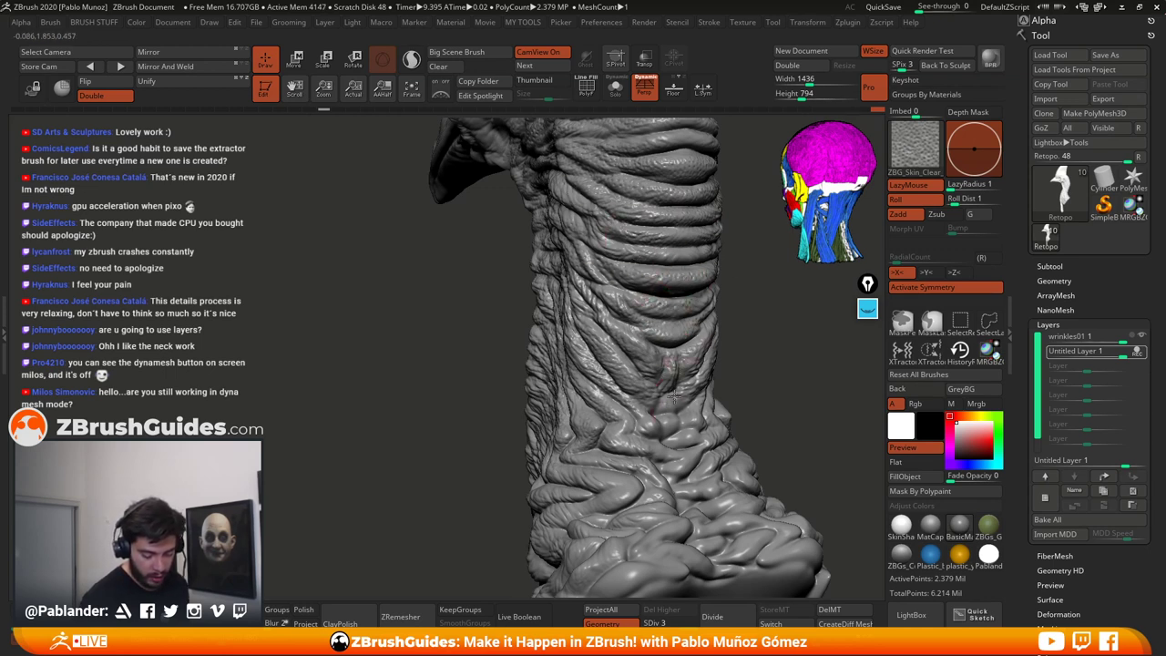
pyautogui.moveTo(662, 471); pyautogui.dragTo(662, 472)
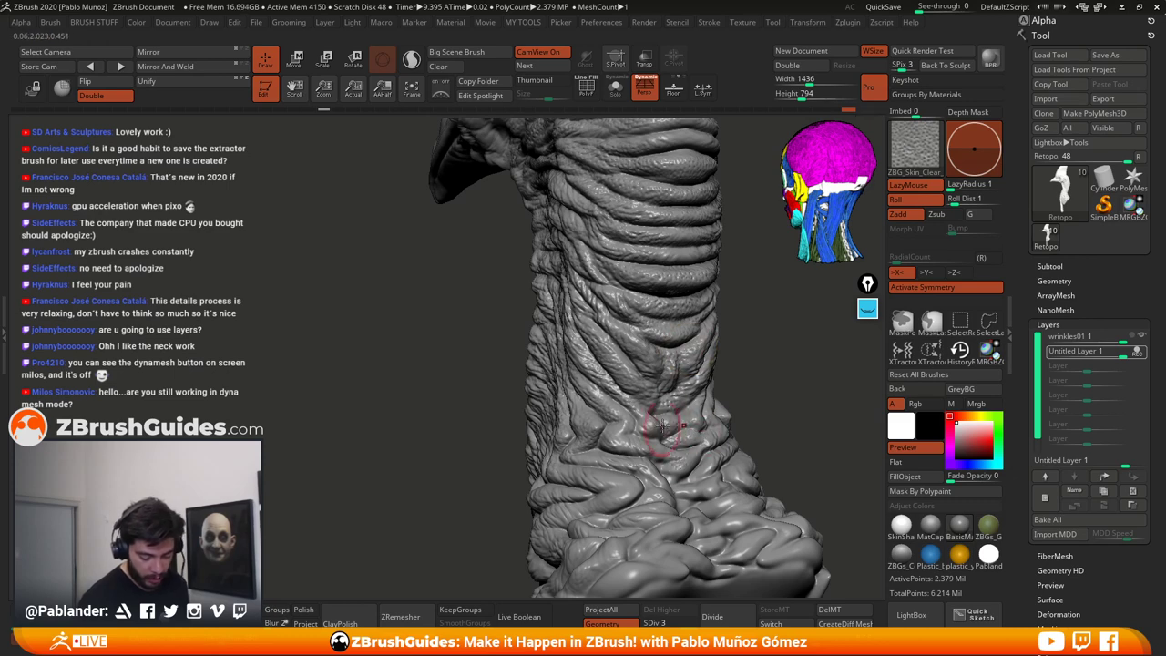
# Step: Add skin pores to the thick winding folds and surrounding wrinkles on the side of the lower neck
pyautogui.moveTo(745, 390)
pyautogui.mouseDown()
pyautogui.moveTo(786, 395)
pyautogui.moveTo(753, 342)
pyautogui.mouseUp()
pyautogui.moveTo(641, 424); pyautogui.dragTo(610, 407)
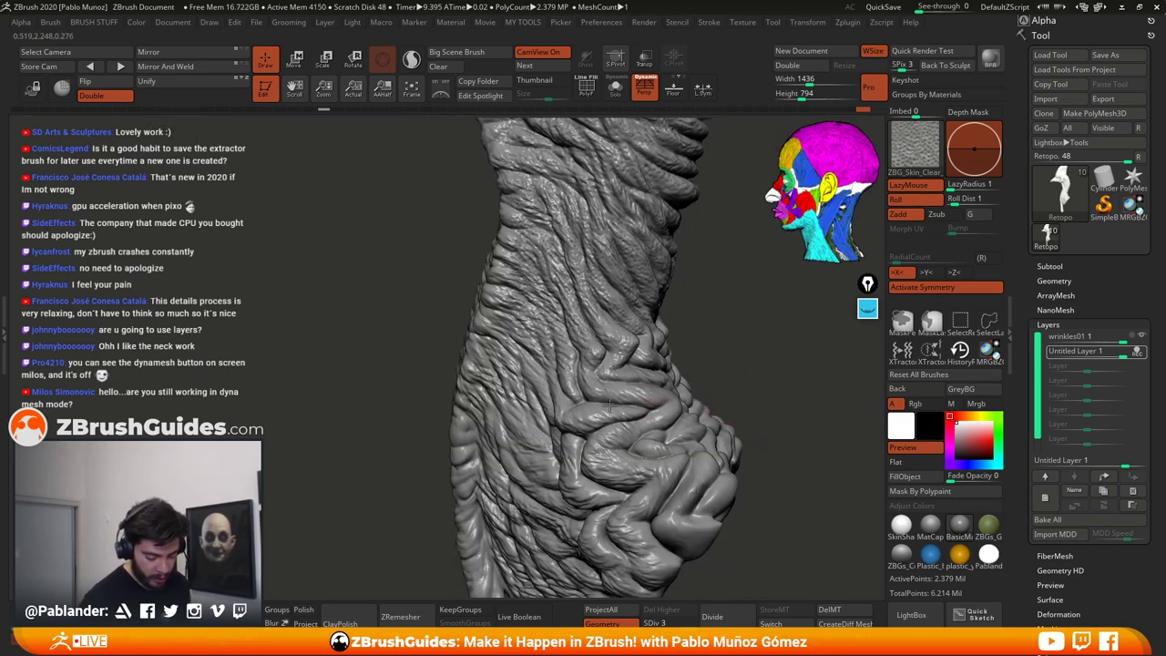
pyautogui.moveTo(694, 359)
pyautogui.mouseDown()
pyautogui.moveTo(719, 362)
pyautogui.moveTo(471, 289)
pyautogui.moveTo(526, 364)
pyautogui.mouseUp()
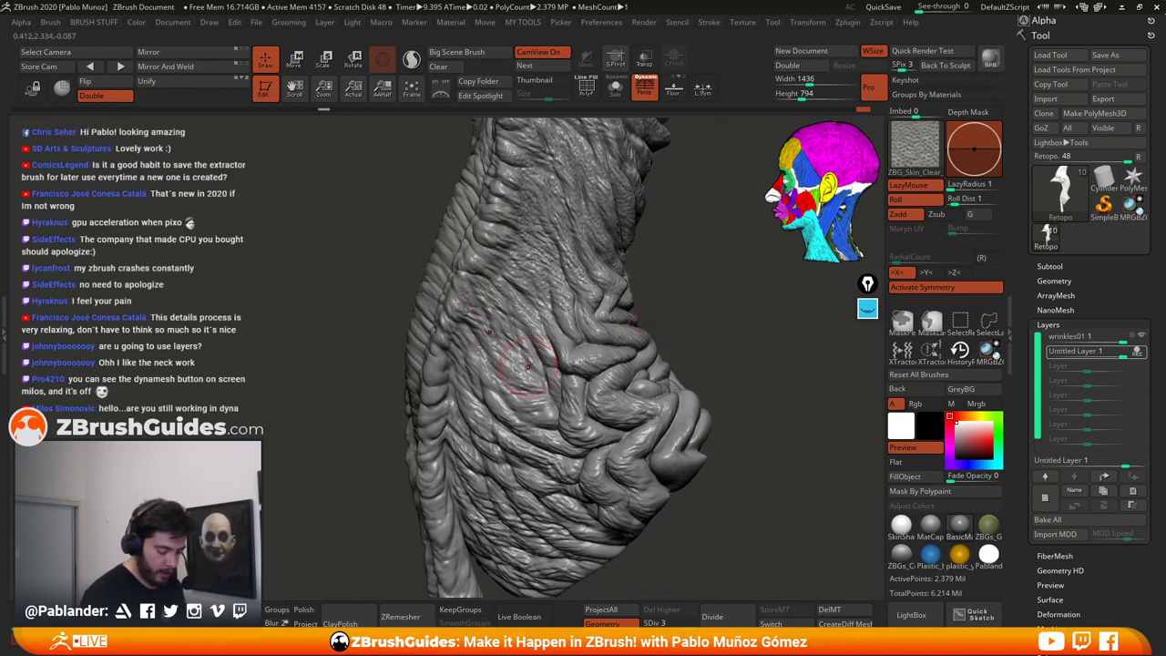
pyautogui.moveTo(729, 482); pyautogui.dragTo(728, 432)
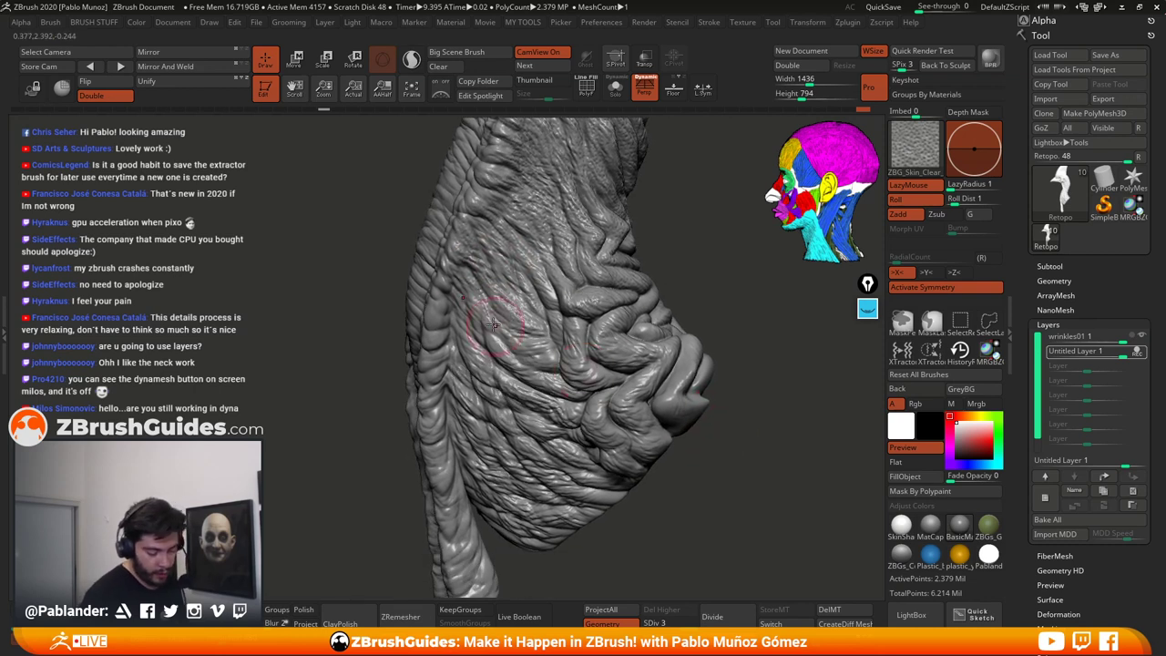
pyautogui.moveTo(494, 325)
pyautogui.mouseDown()
pyautogui.moveTo(559, 376)
pyautogui.moveTo(565, 340)
pyautogui.mouseUp()
pyautogui.moveTo(696, 469); pyautogui.dragTo(689, 432)
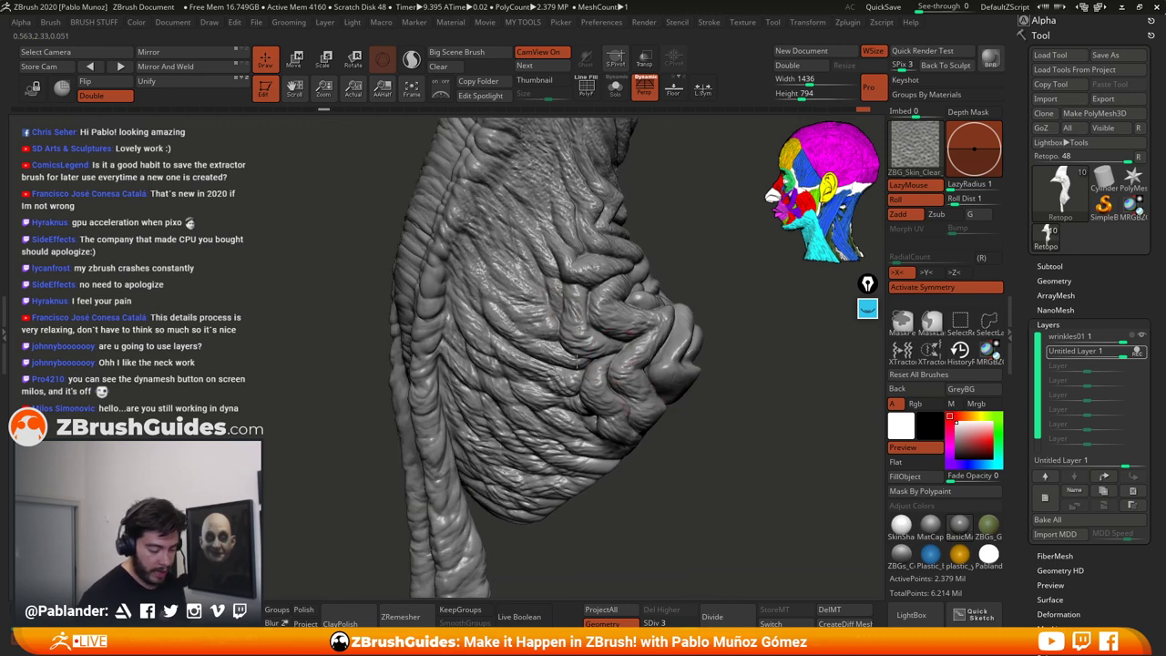
pyautogui.moveTo(569, 311); pyautogui.dragTo(550, 322)
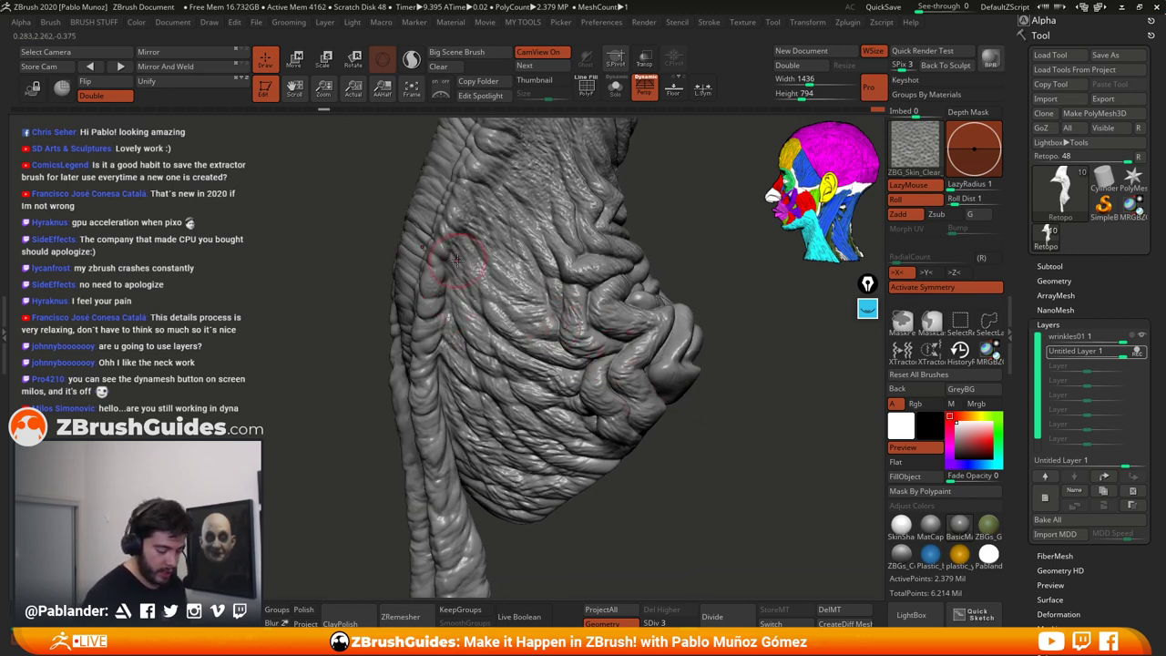
pyautogui.moveTo(458, 260); pyautogui.dragTo(470, 315)
# Step: Cover the bulging fold clusters at the neck's base and the wrinkled skin beneath them with pores
pyautogui.keyDown('alt'); pyautogui.moveTo(667, 451); pyautogui.dragTo(675, 397); pyautogui.keyUp('alt')
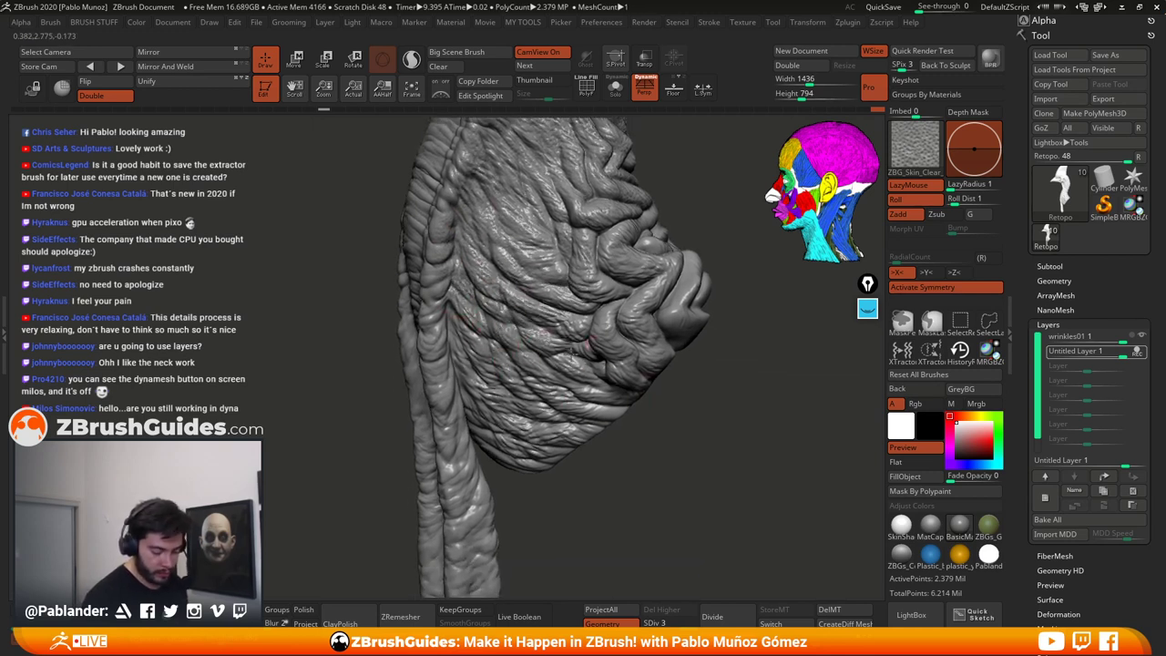
pyautogui.moveTo(562, 342)
pyautogui.mouseDown()
pyautogui.moveTo(608, 335)
pyautogui.moveTo(618, 296)
pyautogui.mouseUp()
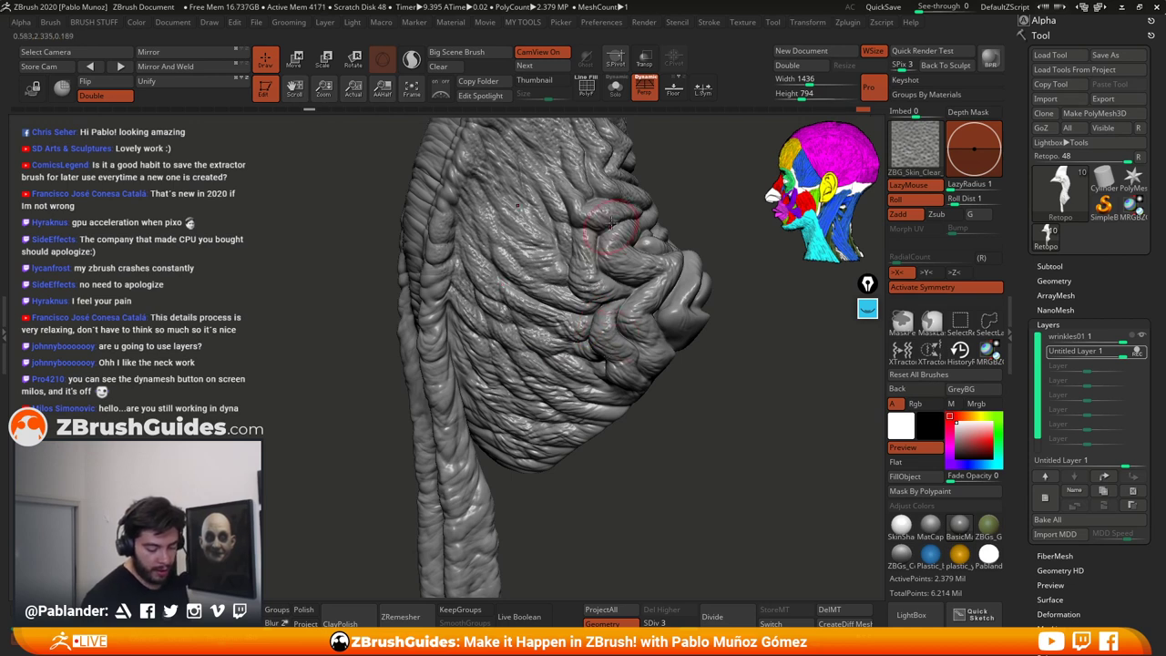
pyautogui.moveTo(726, 420); pyautogui.dragTo(674, 316)
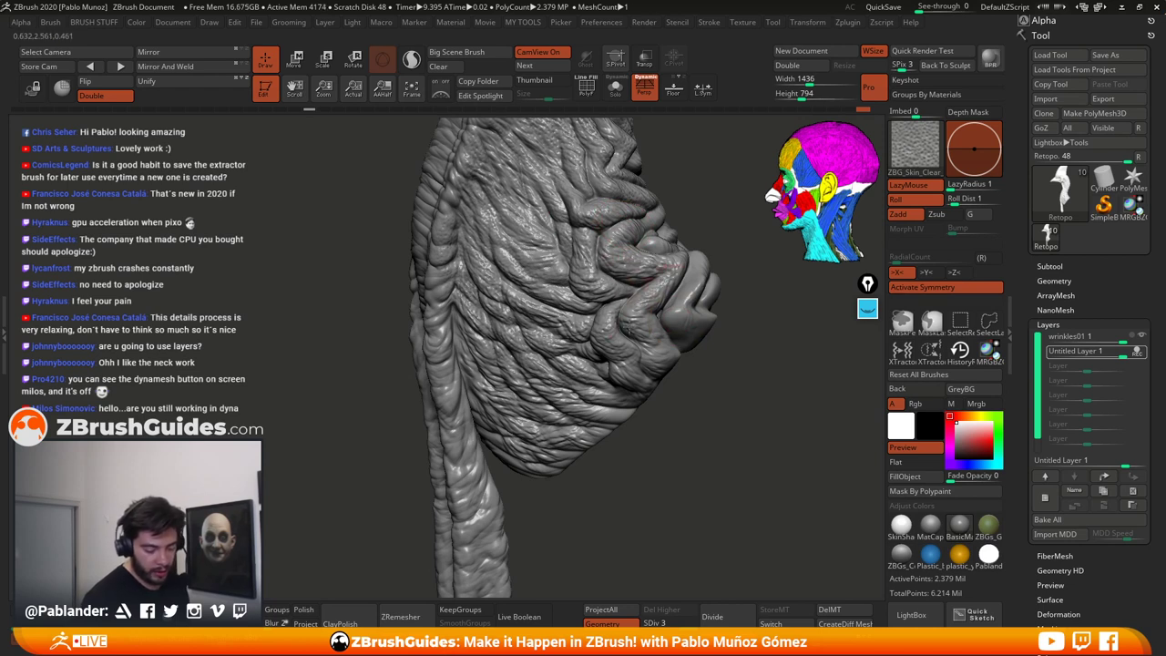
pyautogui.moveTo(738, 318)
pyautogui.mouseDown()
pyautogui.moveTo(733, 364)
pyautogui.moveTo(706, 387)
pyautogui.moveTo(697, 378)
pyautogui.mouseUp()
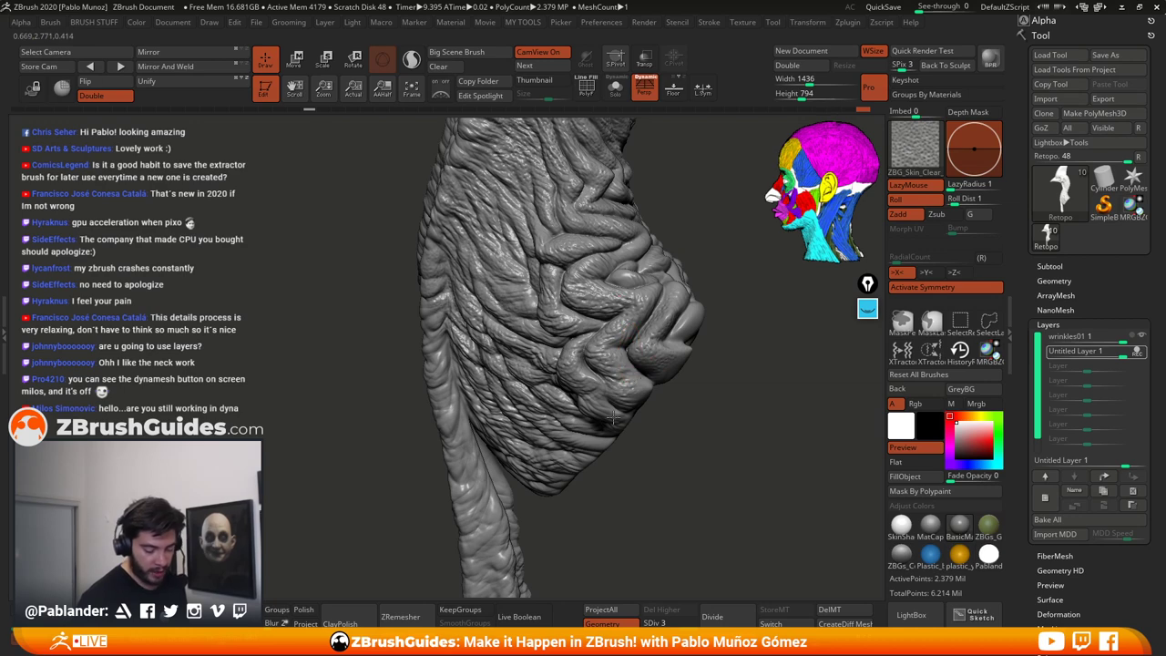
pyautogui.moveTo(622, 440); pyautogui.dragTo(690, 447)
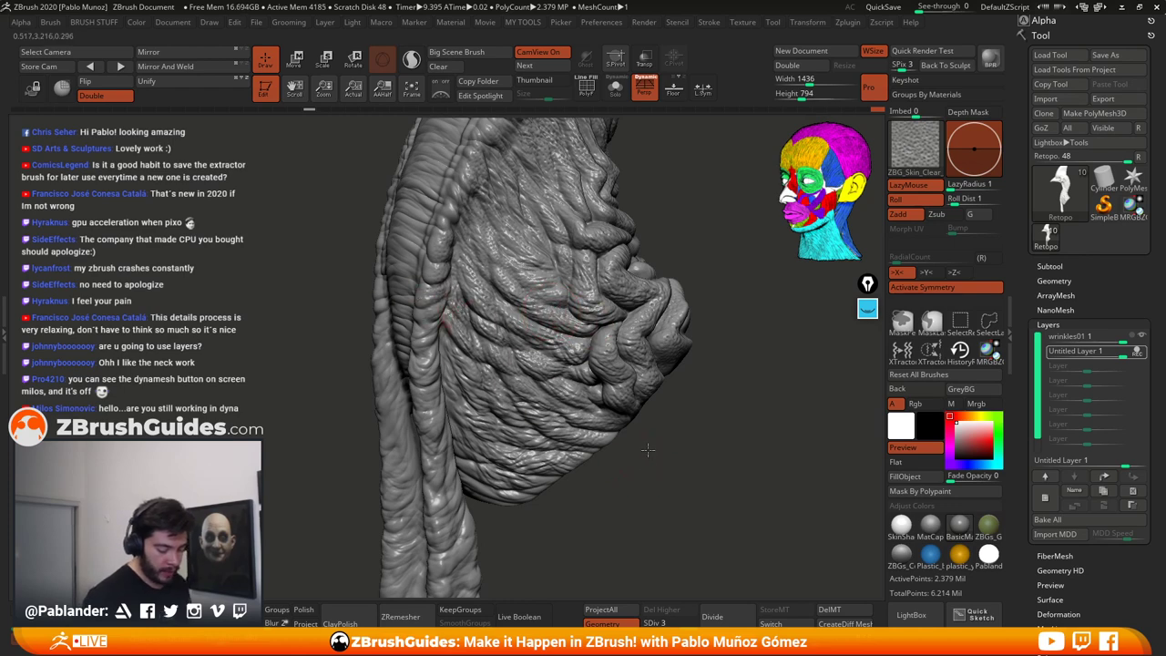
pyautogui.moveTo(647, 449); pyautogui.dragTo(630, 387)
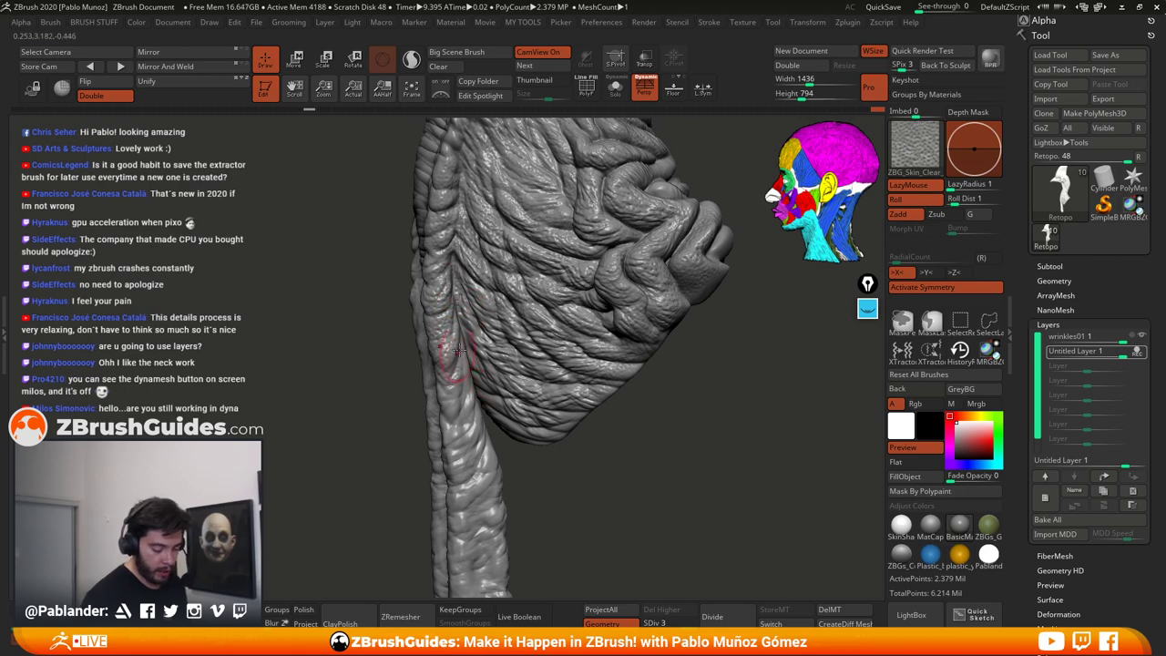
# Step: Brush skin pores along the beaded ridges and the wrinkled strip between them on the front of the neck
pyautogui.moveTo(611, 461); pyautogui.dragTo(605, 398)
pyautogui.moveTo(604, 399)
pyautogui.keyDown('alt'); pyautogui.mouseDown()
pyautogui.moveTo(636, 437)
pyautogui.moveTo(680, 424)
pyautogui.moveTo(580, 390)
pyautogui.moveTo(668, 267)
pyautogui.moveTo(682, 323)
pyautogui.moveTo(665, 285)
pyautogui.mouseUp(); pyautogui.keyUp('alt')
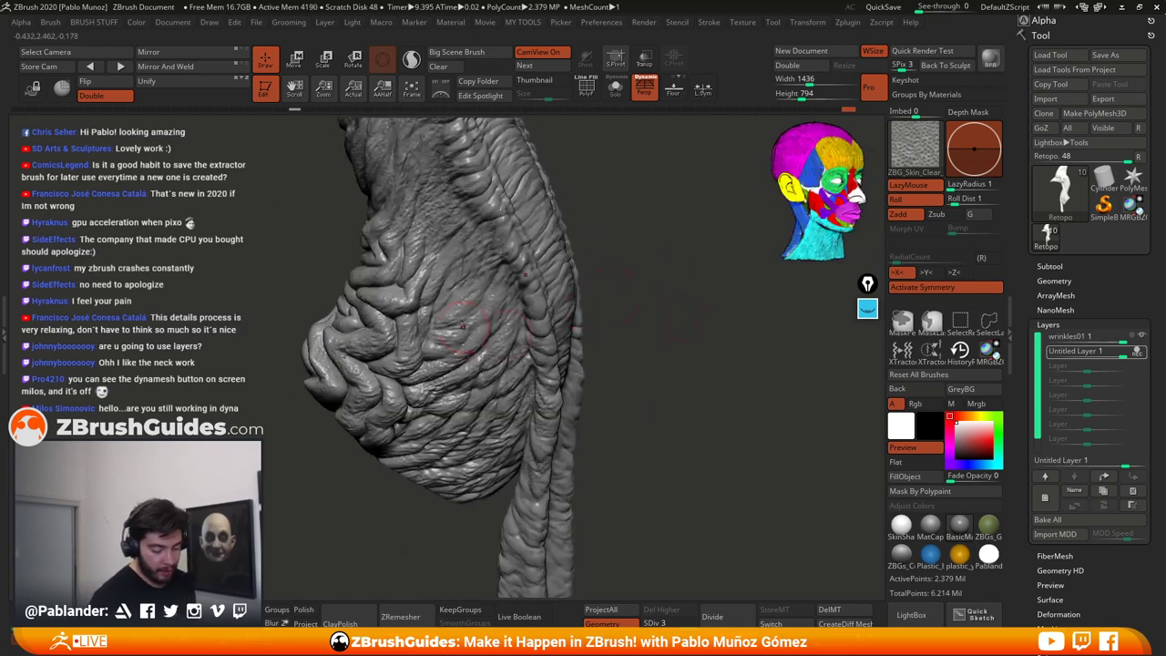
pyautogui.moveTo(623, 321); pyautogui.dragTo(646, 320)
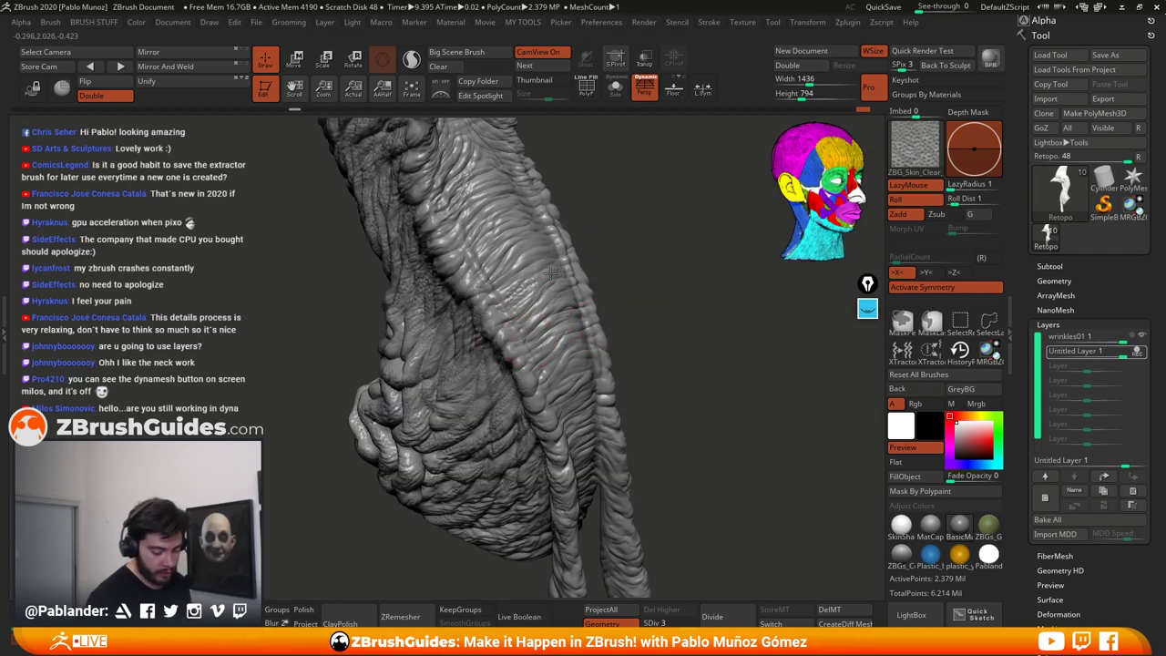
pyautogui.moveTo(532, 261); pyautogui.dragTo(500, 293)
pyautogui.keyDown('alt'); pyautogui.moveTo(617, 252); pyautogui.dragTo(626, 312); pyautogui.keyUp('alt')
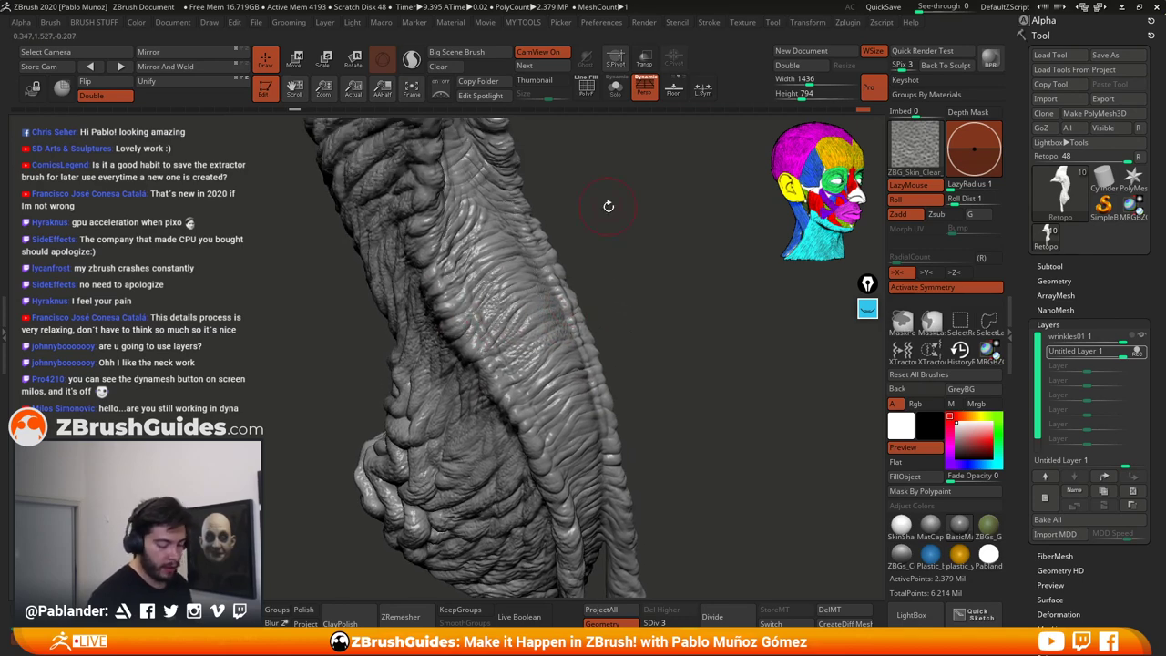
pyautogui.moveTo(608, 206)
pyautogui.keyDown('alt'); pyautogui.mouseDown()
pyautogui.moveTo(613, 252)
pyautogui.moveTo(612, 242)
pyautogui.moveTo(519, 266)
pyautogui.mouseUp(); pyautogui.keyUp('alt')
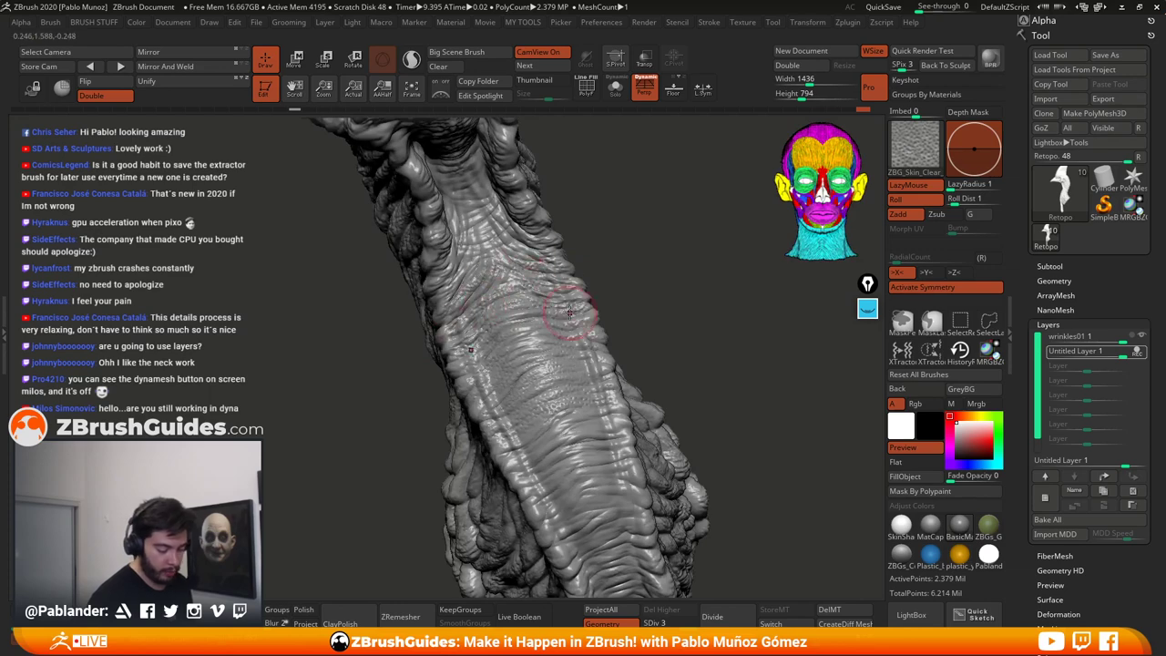
# Step: Extend the skin pores up the throat and its side ridges to the area beneath the jaw
pyautogui.moveTo(606, 291); pyautogui.dragTo(487, 258)
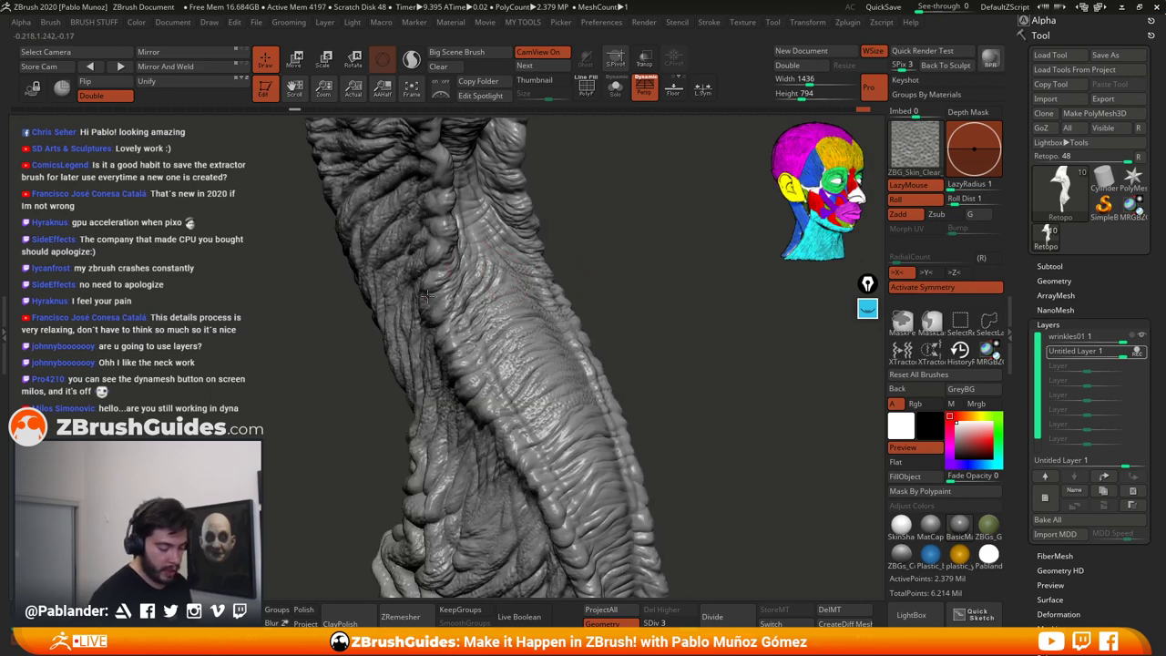
pyautogui.moveTo(581, 235); pyautogui.dragTo(517, 262)
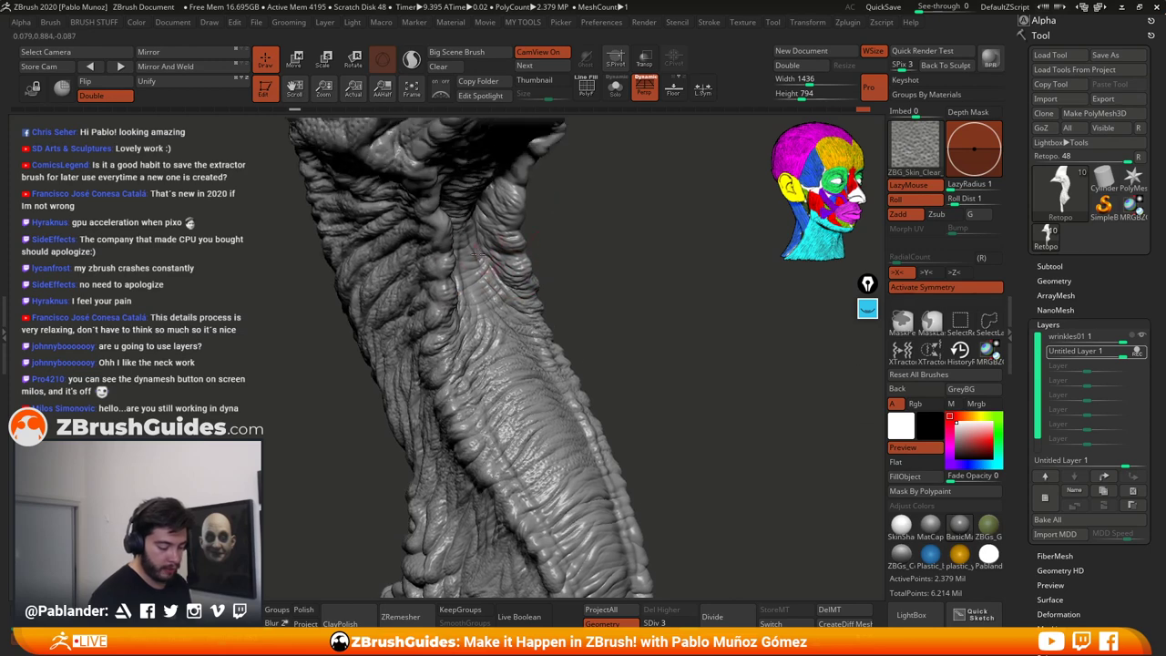
pyautogui.moveTo(477, 206); pyautogui.dragTo(485, 187)
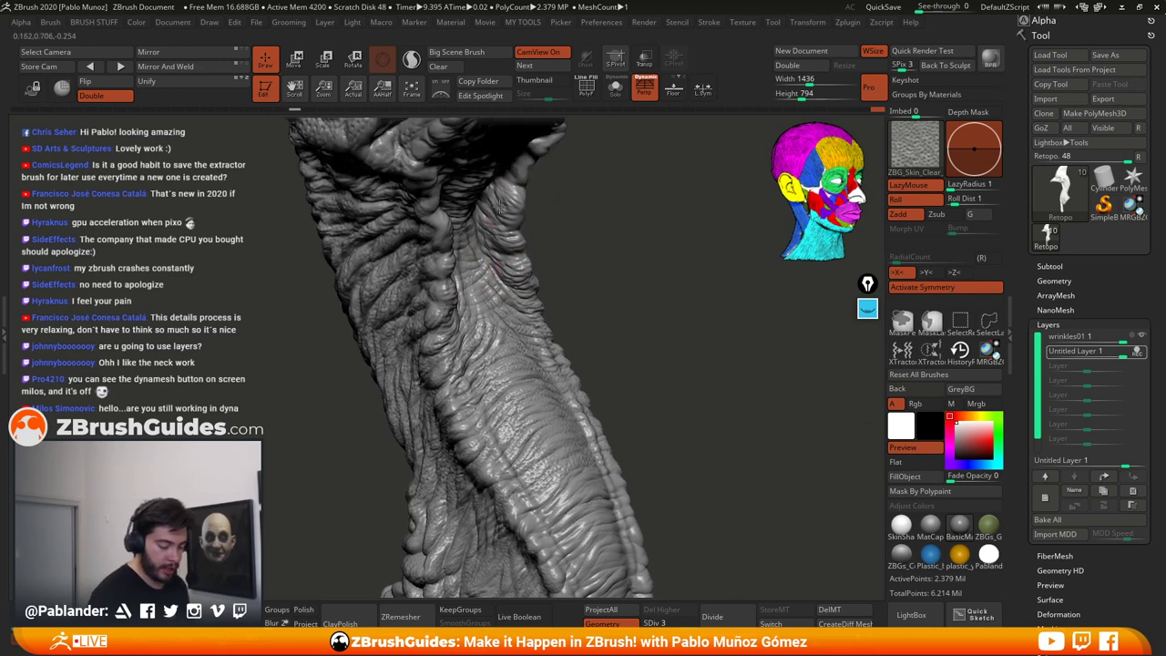
pyautogui.moveTo(596, 197)
pyautogui.mouseDown()
pyautogui.moveTo(629, 247)
pyautogui.moveTo(532, 252)
pyautogui.mouseUp()
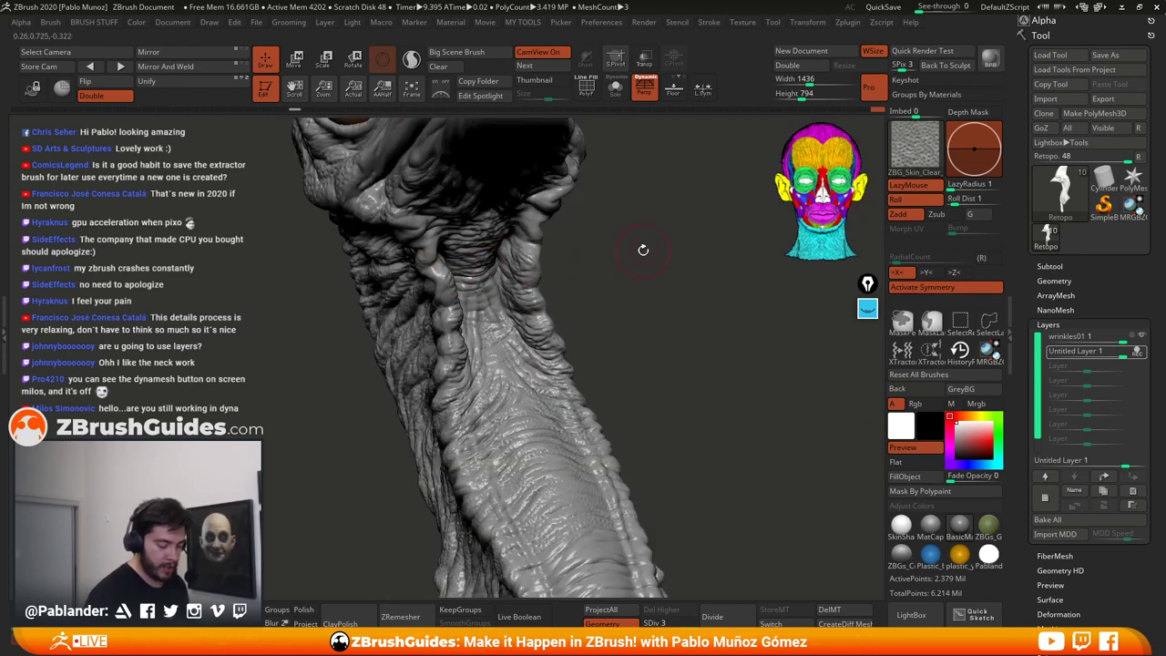
pyautogui.moveTo(643, 249); pyautogui.dragTo(547, 186)
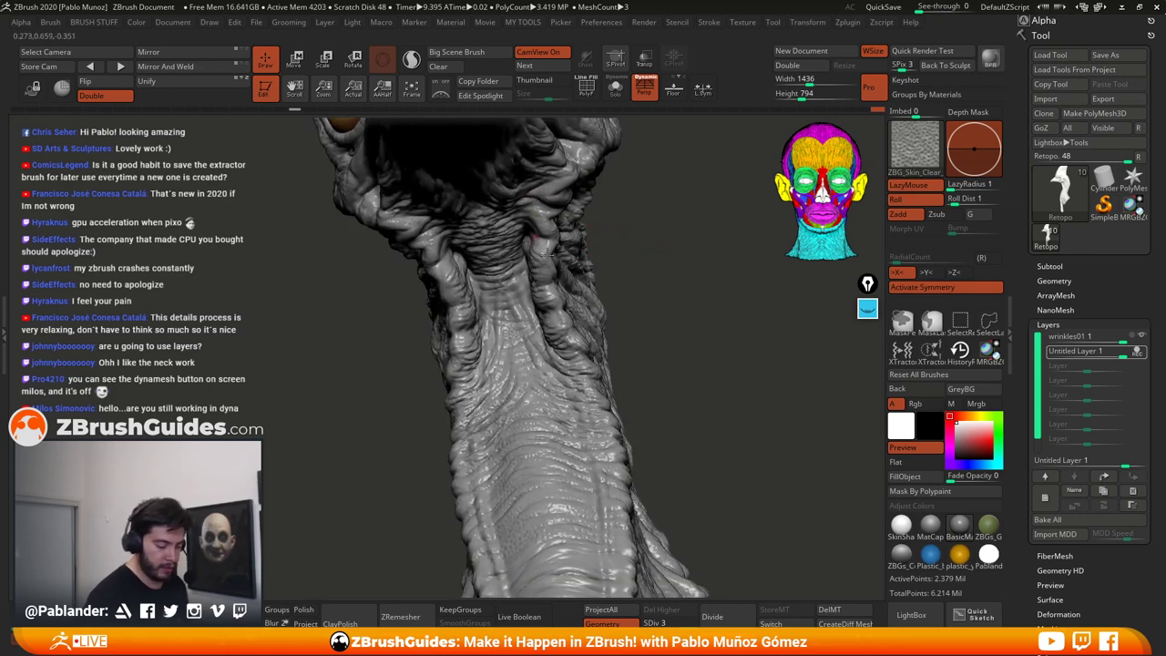
# Step: Brush skin pores over the upper throat ridges and the wrinkled folds beneath the jaw and ear
pyautogui.moveTo(627, 266); pyautogui.dragTo(582, 335, button='right')
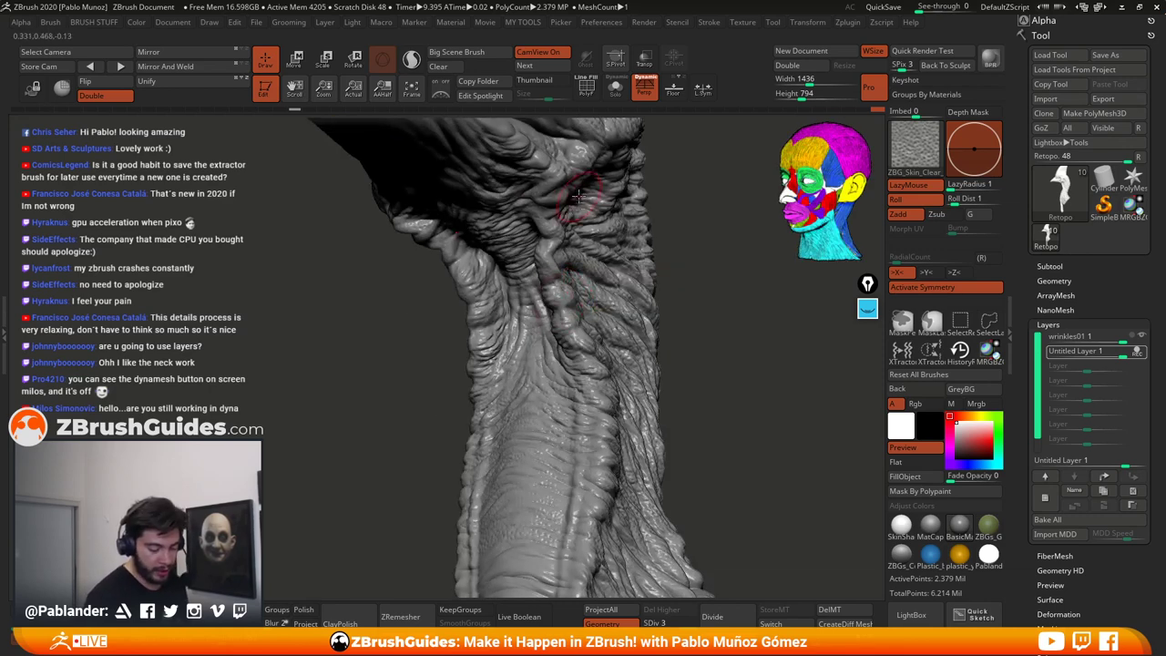
pyautogui.moveTo(577, 195); pyautogui.dragTo(616, 257, button='right')
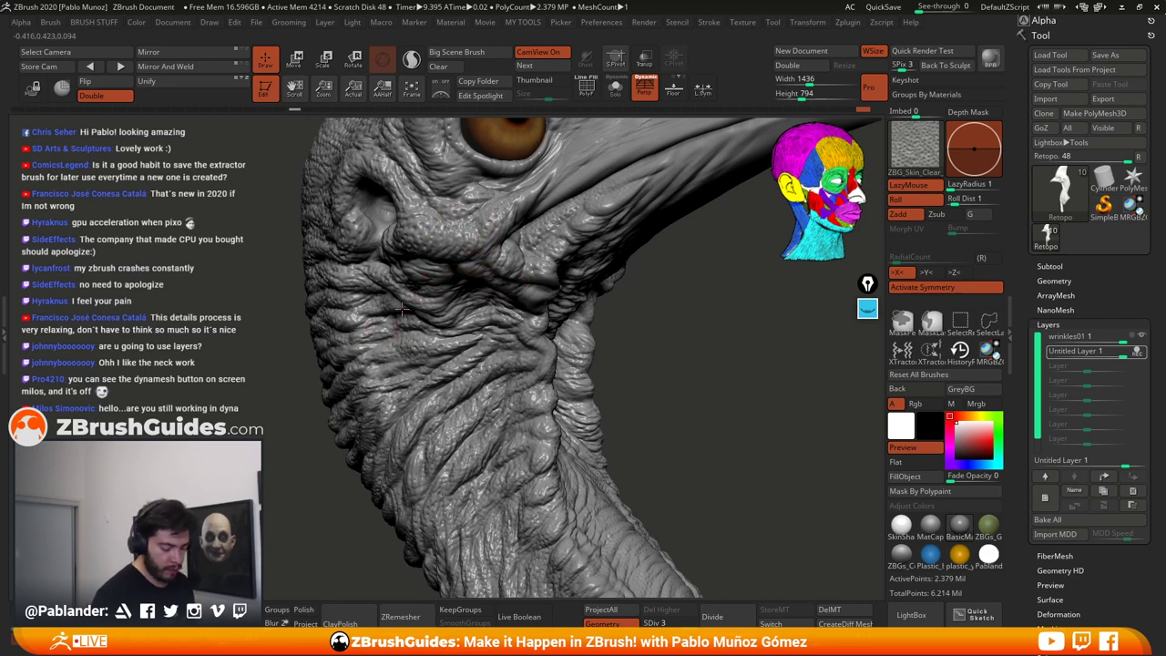
pyautogui.keyDown('alt'); pyautogui.moveTo(561, 275); pyautogui.dragTo(535, 362, button='right'); pyautogui.keyUp('alt')
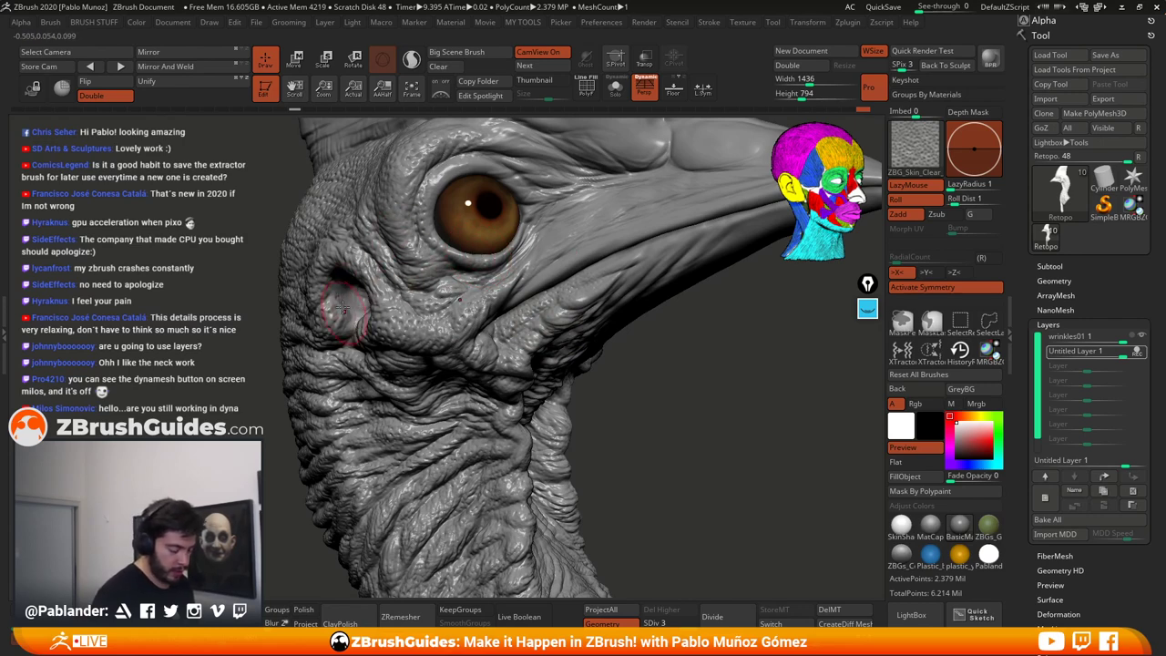
# Step: Add skin pores to the brow, the side of the head, the cheek and the skin between the eye and the beak
pyautogui.moveTo(422, 296); pyautogui.dragTo(543, 278, button='right')
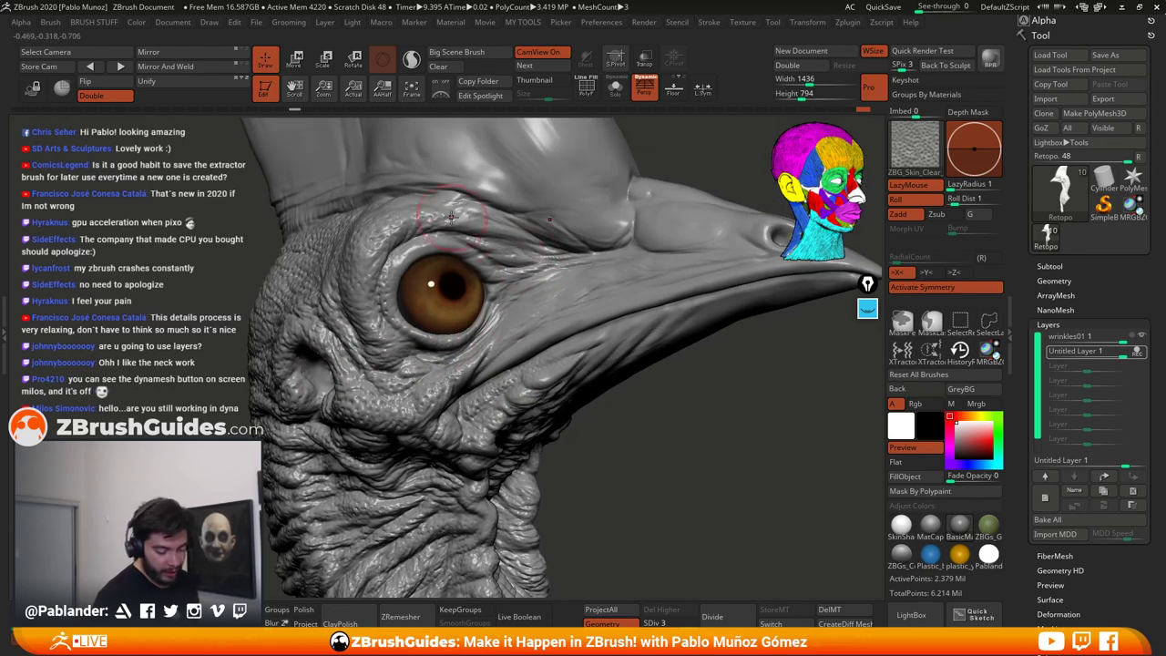
pyautogui.moveTo(411, 206); pyautogui.dragTo(369, 206, button='right')
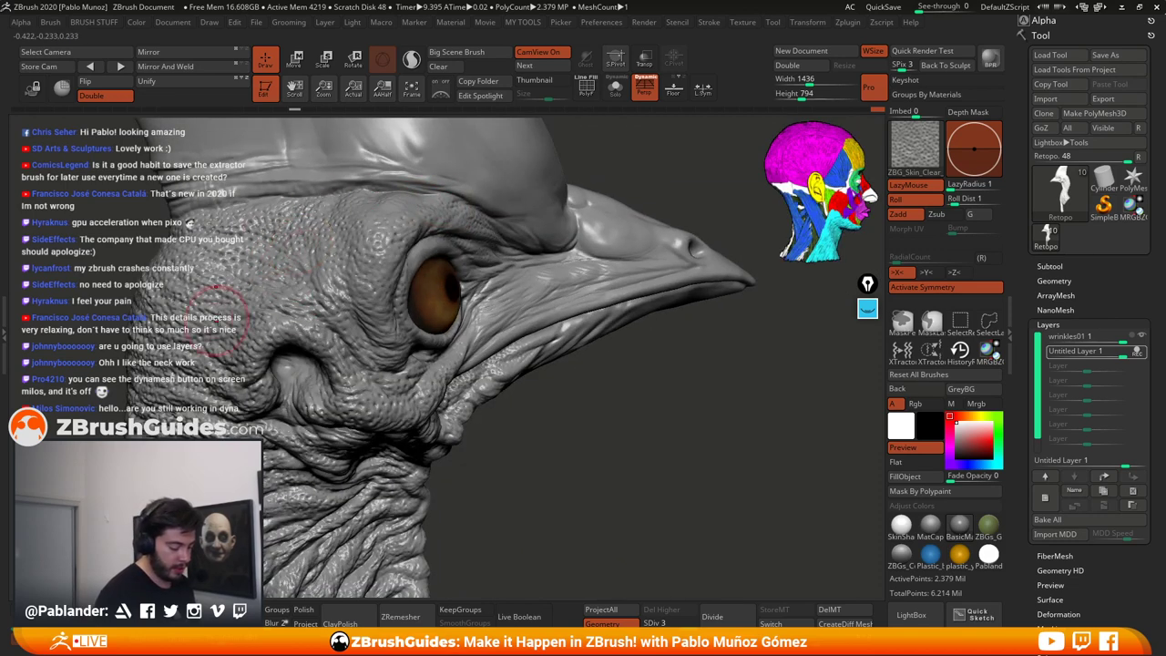
pyautogui.moveTo(503, 307)
pyautogui.mouseDown(button='right')
pyautogui.moveTo(626, 374)
pyautogui.moveTo(455, 248)
pyautogui.mouseUp(button='right')
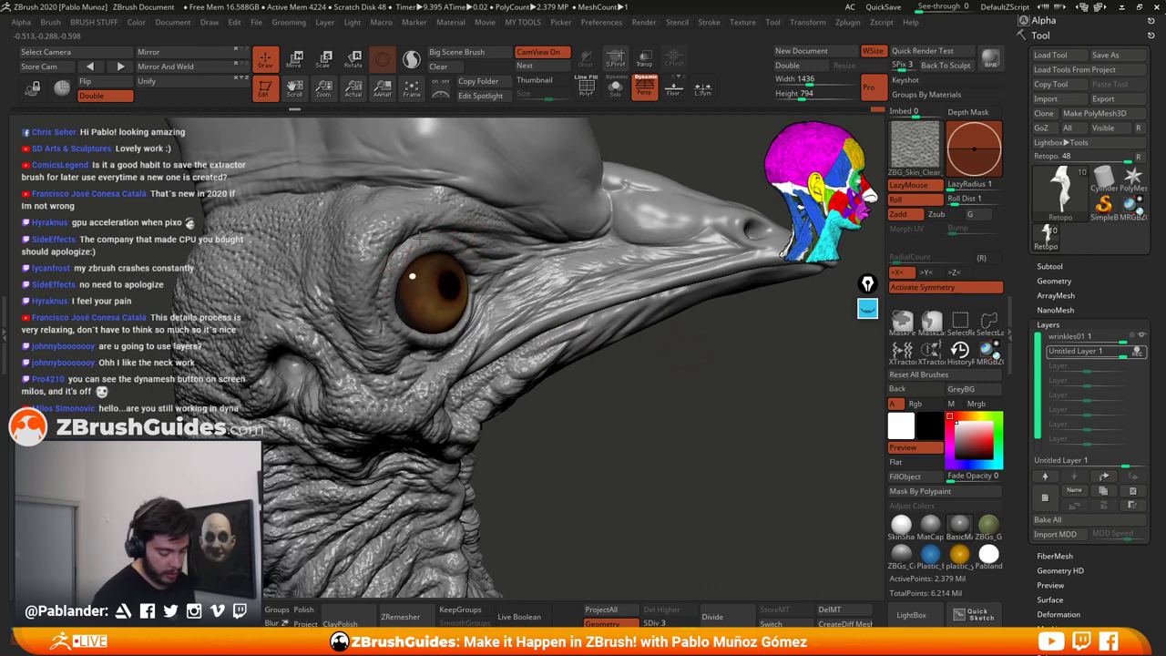
pyautogui.moveTo(446, 368); pyautogui.dragTo(567, 348, button='right')
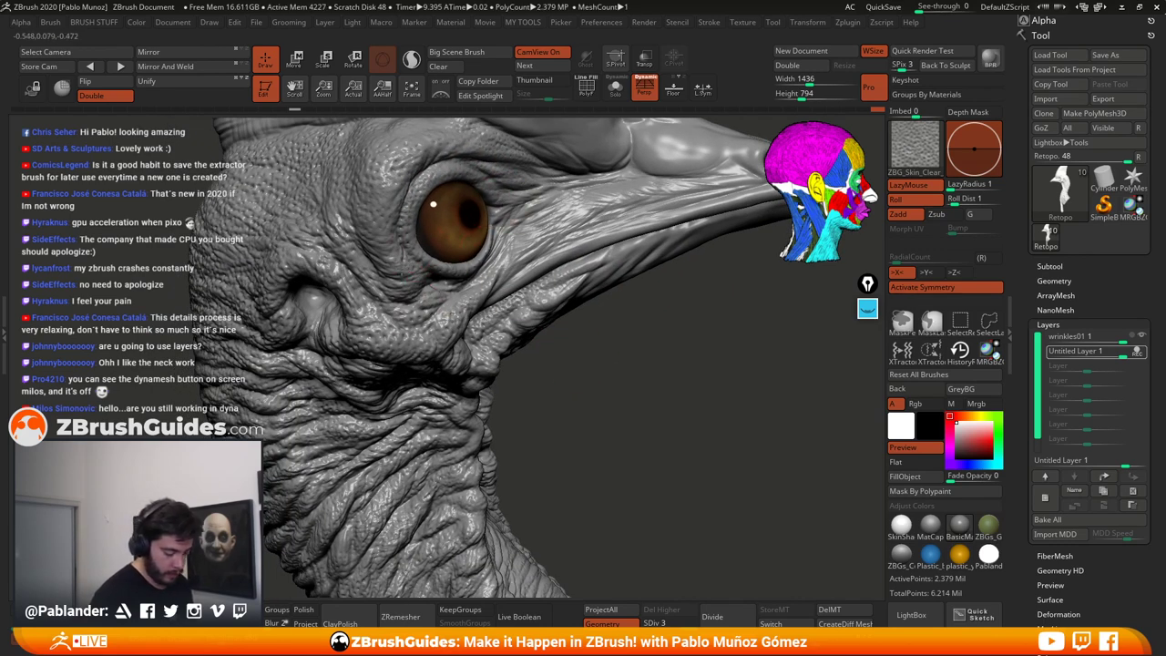
pyautogui.moveTo(551, 330)
pyautogui.mouseDown(button='right')
pyautogui.moveTo(568, 383)
pyautogui.moveTo(569, 303)
pyautogui.moveTo(556, 270)
pyautogui.mouseUp(button='right')
# Step: Cover the horizontal folds on the back of the head and neck with skin pores, down to the neck's base
pyautogui.moveTo(382, 270)
pyautogui.mouseDown(button='right')
pyautogui.moveTo(603, 300)
pyautogui.moveTo(613, 290)
pyautogui.mouseUp(button='right')
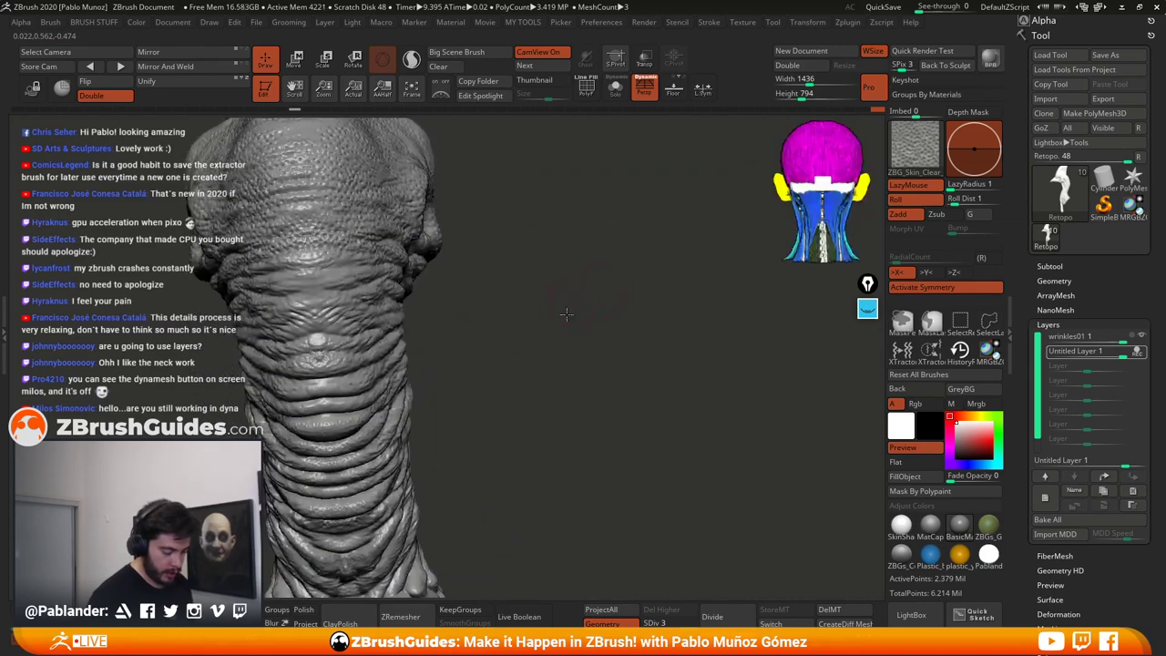
pyautogui.moveTo(420, 293); pyautogui.dragTo(468, 293, button='right')
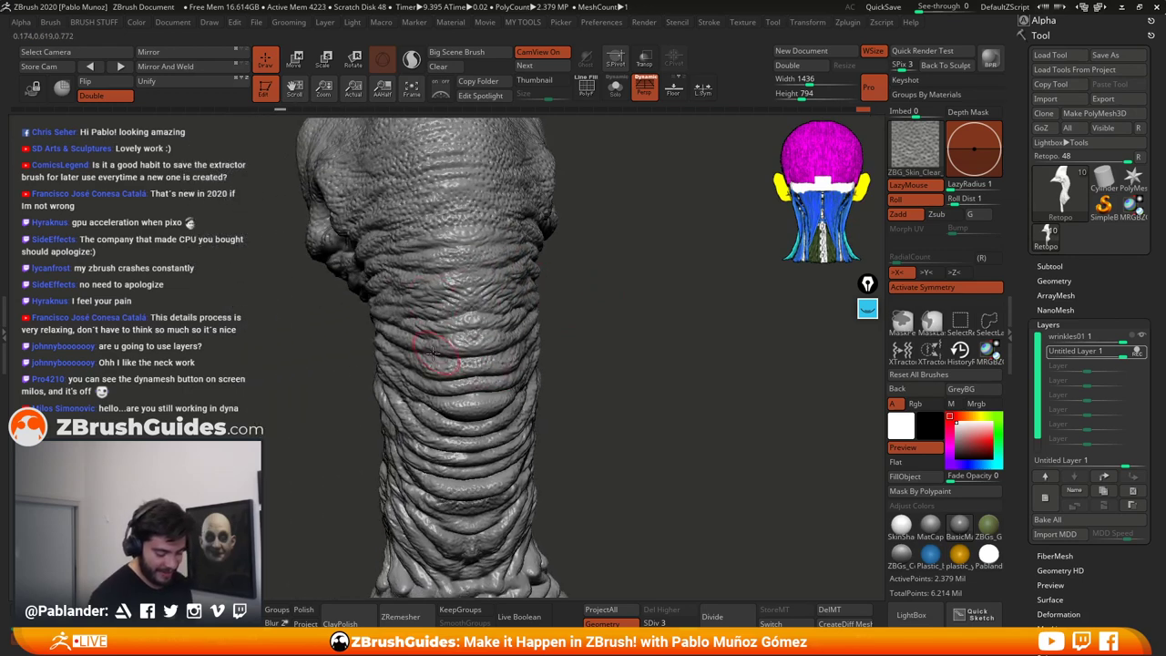
pyautogui.moveTo(570, 331)
pyautogui.mouseDown(button='right')
pyautogui.moveTo(544, 411)
pyautogui.moveTo(640, 406)
pyautogui.moveTo(648, 333)
pyautogui.mouseUp(button='right')
pyautogui.rightClick(594, 414)
pyautogui.moveTo(595, 415); pyautogui.dragTo(646, 366, button='right')
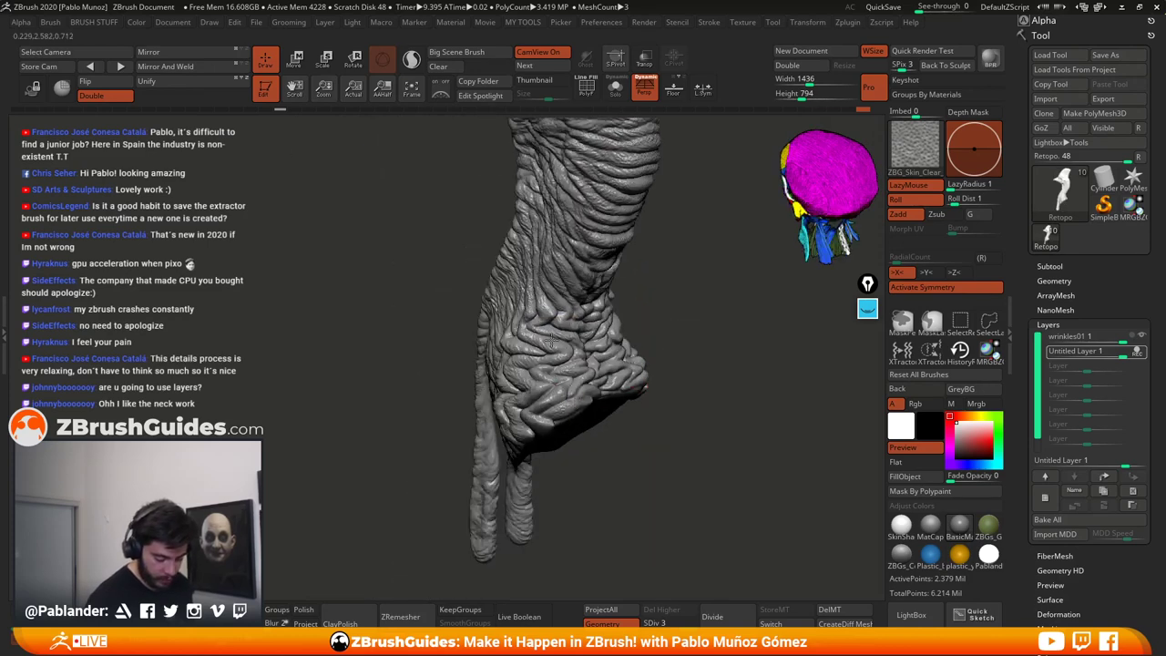
# Step: Brush skin pores over the two hanging wattles and the ridges that connect them to the neck
pyautogui.moveTo(645, 364); pyautogui.dragTo(574, 407, button='right')
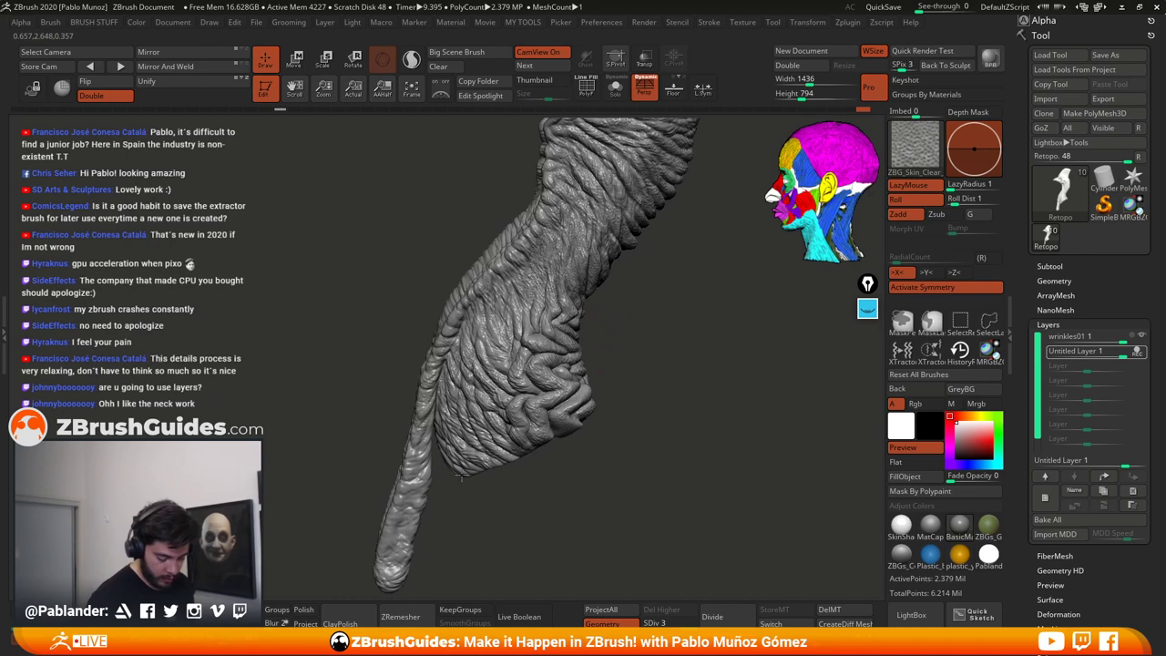
pyautogui.moveTo(405, 542)
pyautogui.mouseDown(button='right')
pyautogui.moveTo(557, 370)
pyautogui.moveTo(496, 337)
pyautogui.mouseUp(button='right')
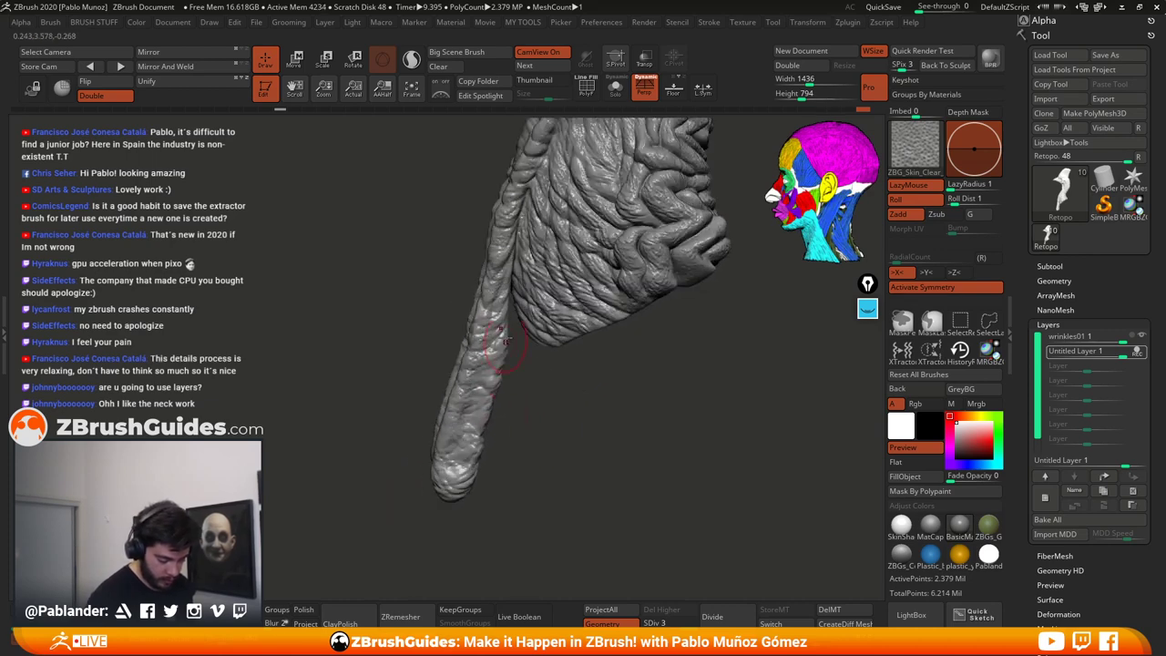
pyautogui.moveTo(448, 483); pyautogui.dragTo(494, 375, button='right')
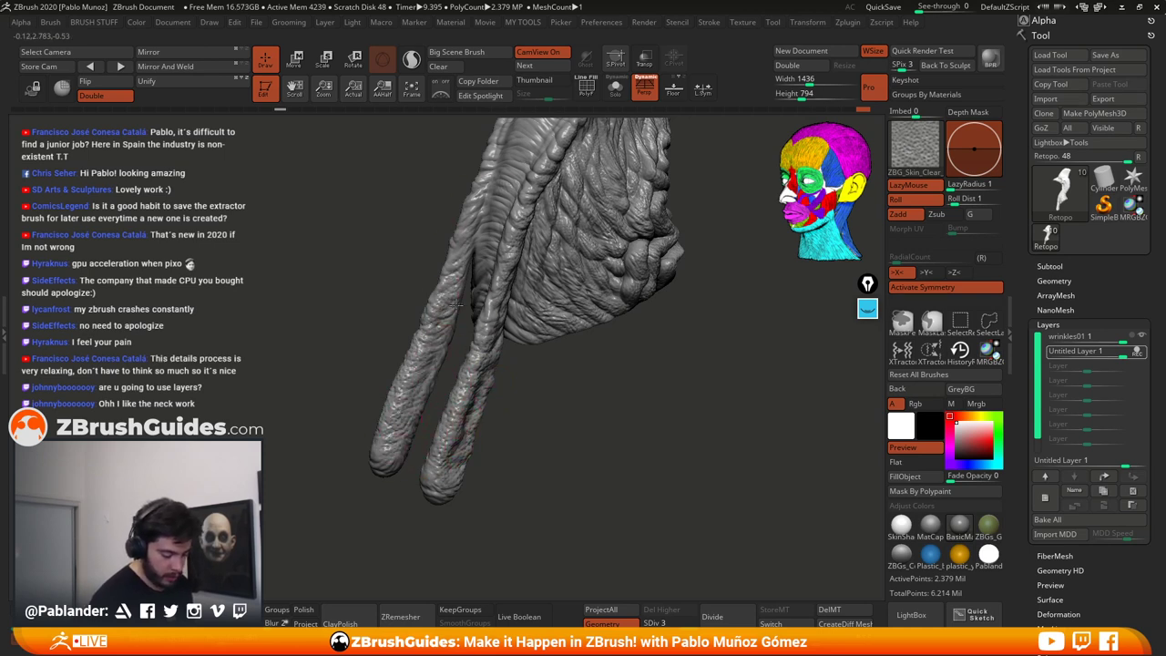
pyautogui.keyDown('alt'); pyautogui.moveTo(492, 175); pyautogui.dragTo(469, 269, button='right'); pyautogui.keyUp('alt')
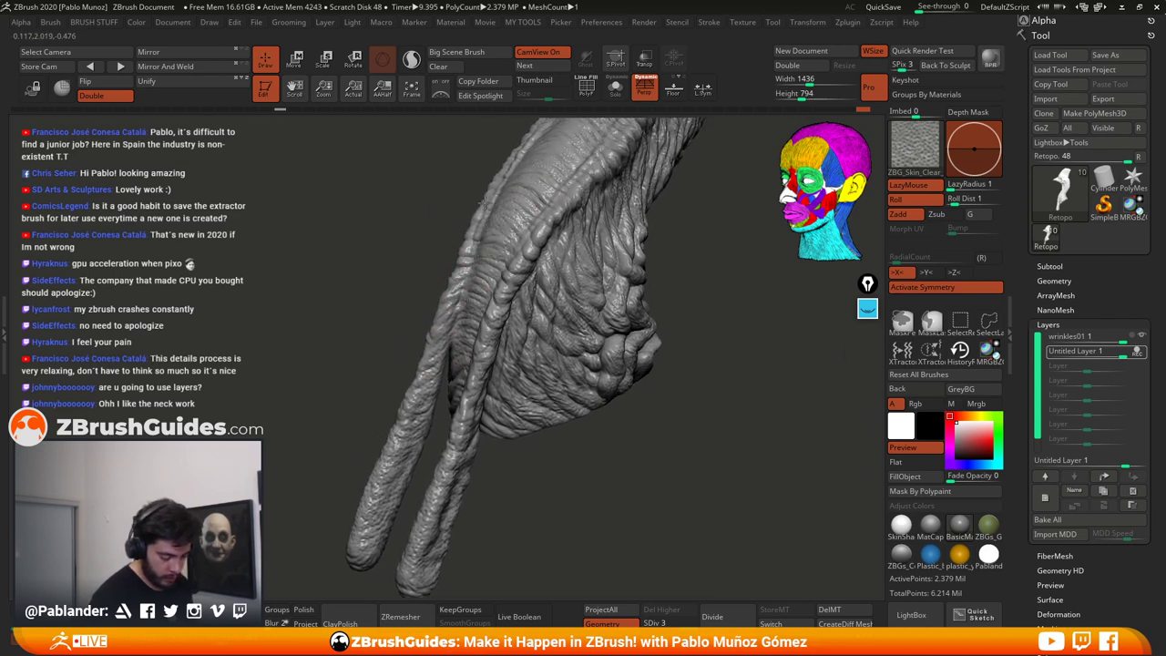
# Step: Switch to the Morph brush and fade back the pores on the eyelid and the skin around the eye
pyautogui.moveTo(566, 202)
pyautogui.mouseDown(button='right')
pyautogui.moveTo(642, 239)
pyautogui.moveTo(665, 379)
pyautogui.moveTo(686, 296)
pyautogui.moveTo(647, 286)
pyautogui.moveTo(698, 325)
pyautogui.mouseUp(button='right')
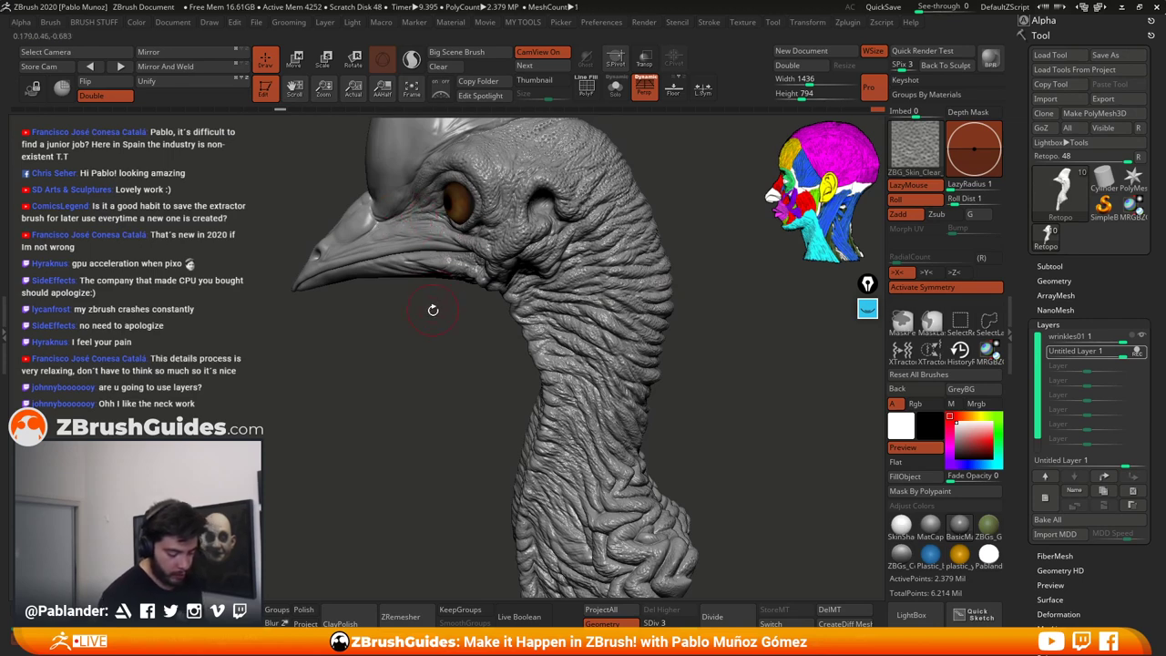
pyautogui.moveTo(433, 311)
pyautogui.keyDown('ctrl'); pyautogui.mouseDown(button='right')
pyautogui.moveTo(442, 356)
pyautogui.moveTo(416, 406)
pyautogui.mouseUp(button='right'); pyautogui.keyUp('ctrl')
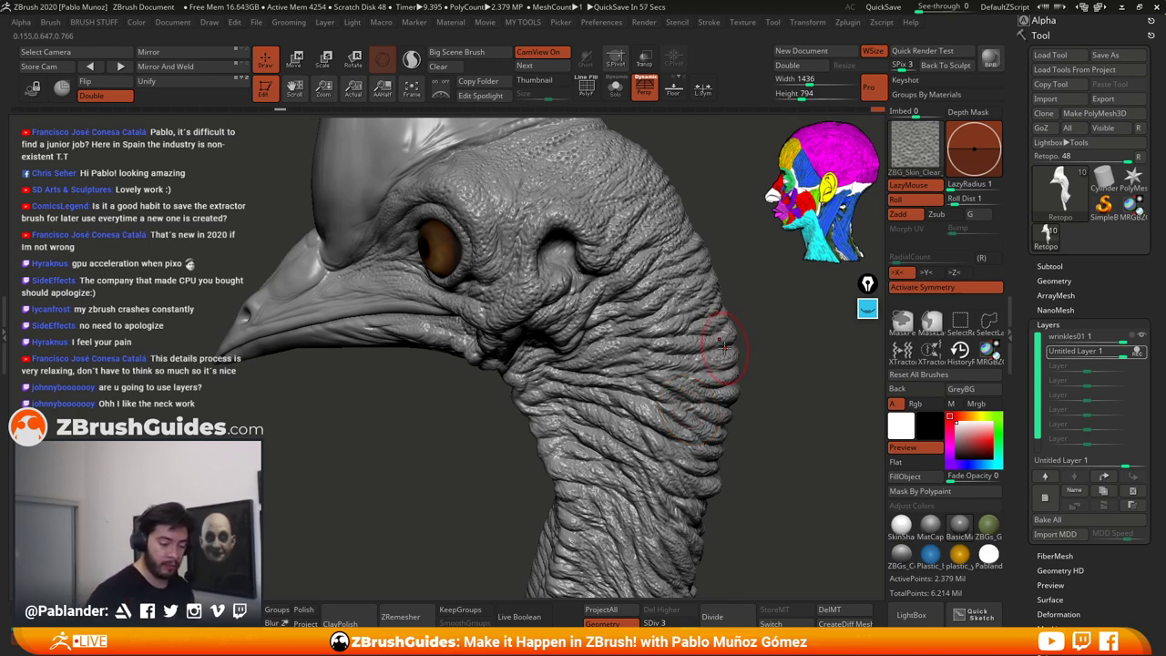
pyautogui.click(914, 146)
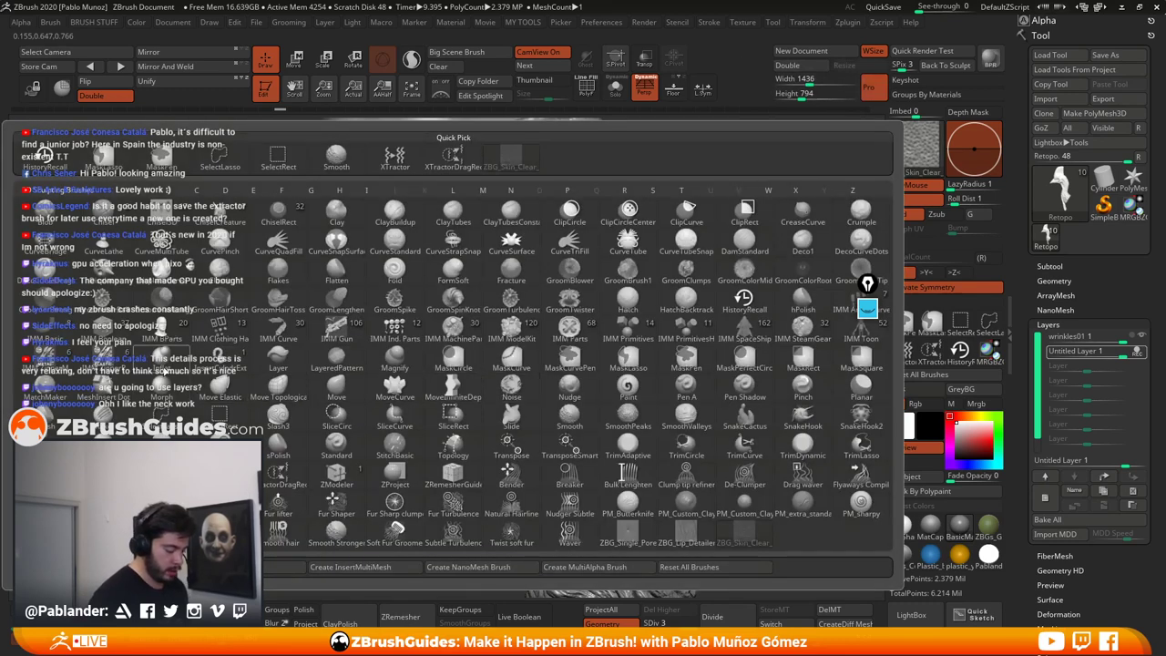
pyautogui.click(163, 387)
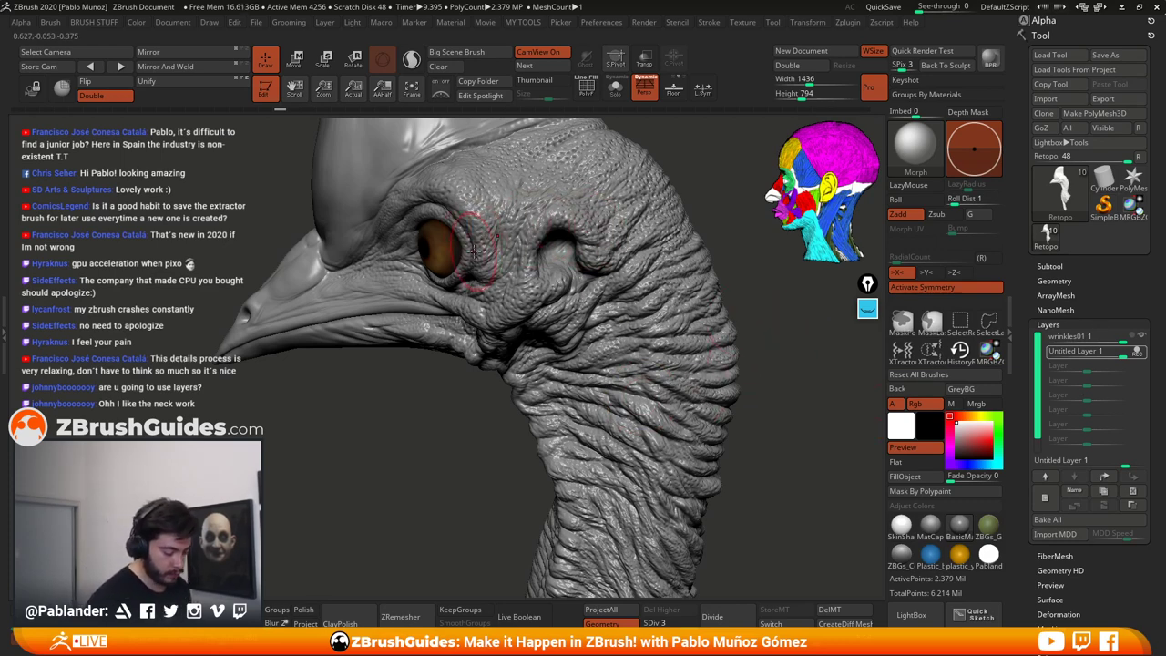
pyautogui.moveTo(473, 248); pyautogui.dragTo(530, 258, button='right')
pyautogui.press('space')
pyautogui.moveTo(537, 249); pyautogui.dragTo(527, 251)
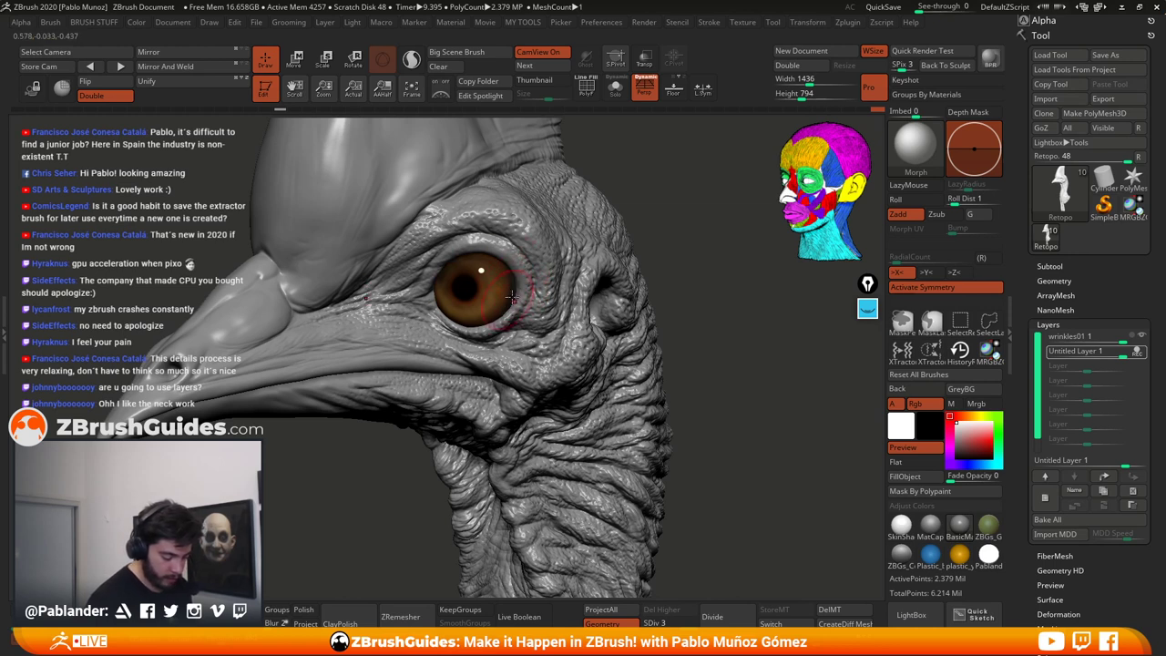
pyautogui.hotkey('ctrl', 'z')
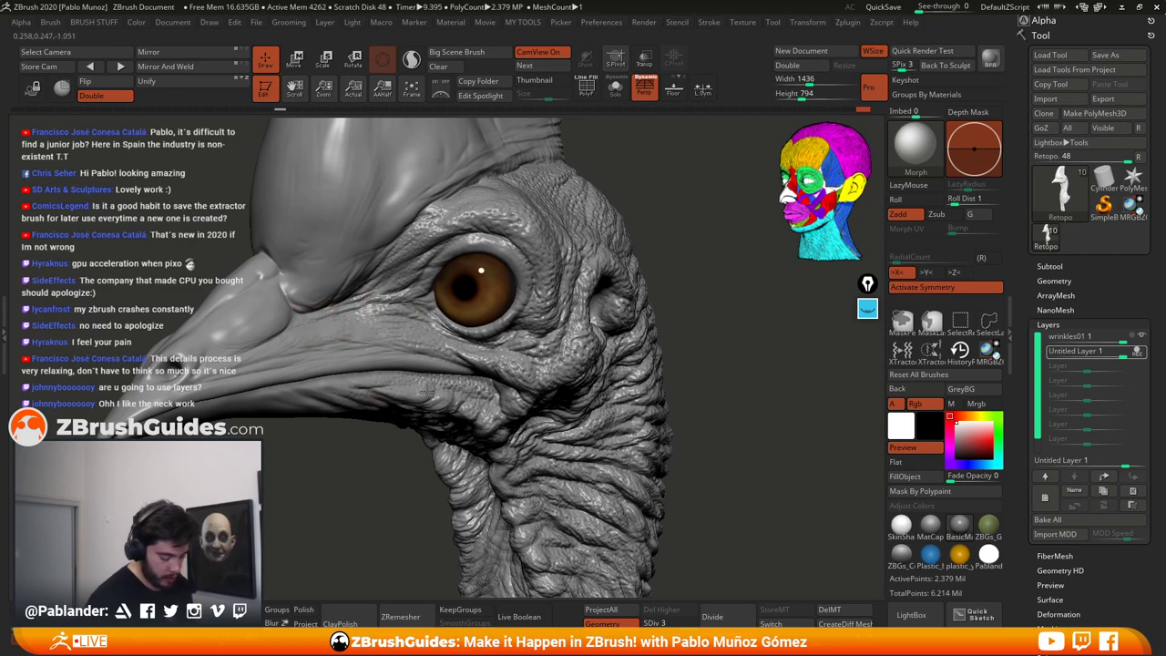
# Step: Soften the pores at the beak's base, the corner of the mouth and the brow with the Morph brush
pyautogui.moveTo(705, 358); pyautogui.dragTo(632, 369)
pyautogui.press('space')
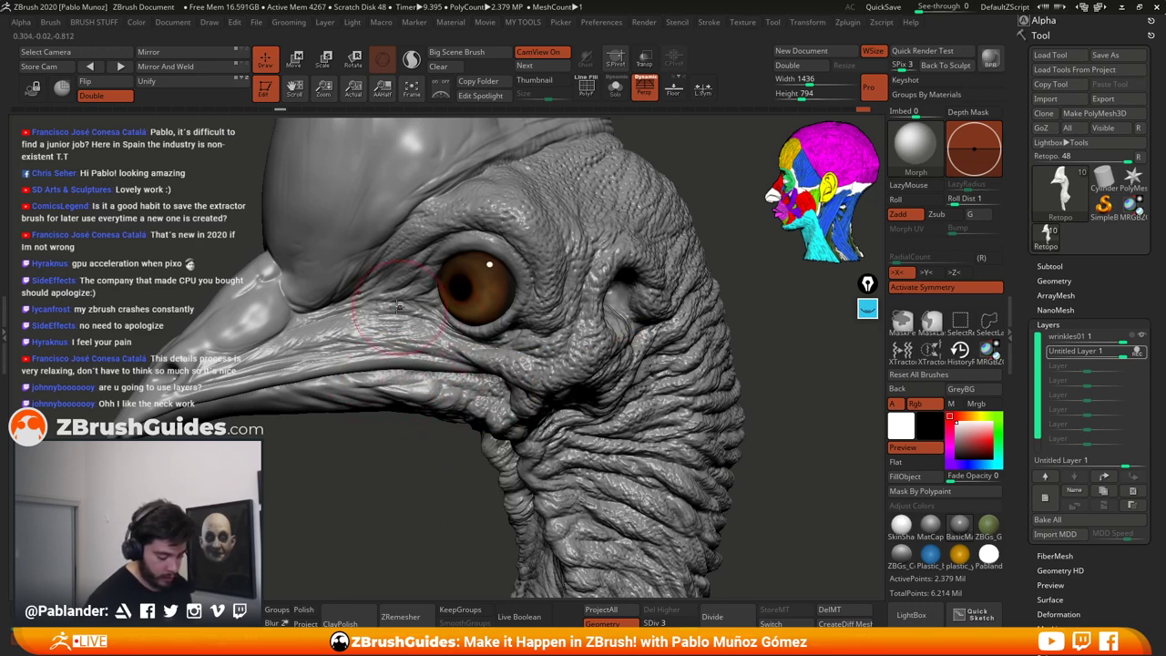
pyautogui.moveTo(426, 202); pyautogui.dragTo(413, 226)
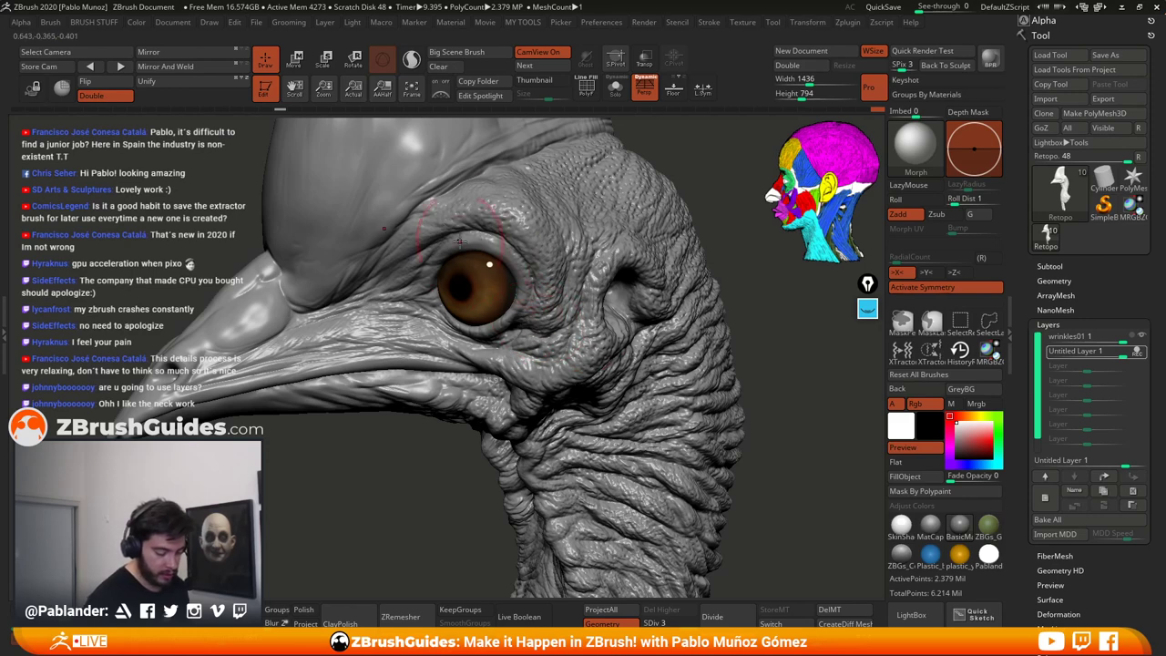
# Step: Fade the pores on the folds of the upper neck behind the jaw with the Morph brush
pyautogui.keyDown('alt'); pyautogui.moveTo(787, 339); pyautogui.dragTo(719, 273); pyautogui.keyUp('alt')
pyautogui.keyDown('alt'); pyautogui.moveTo(744, 374); pyautogui.dragTo(678, 346, button='right'); pyautogui.keyUp('alt')
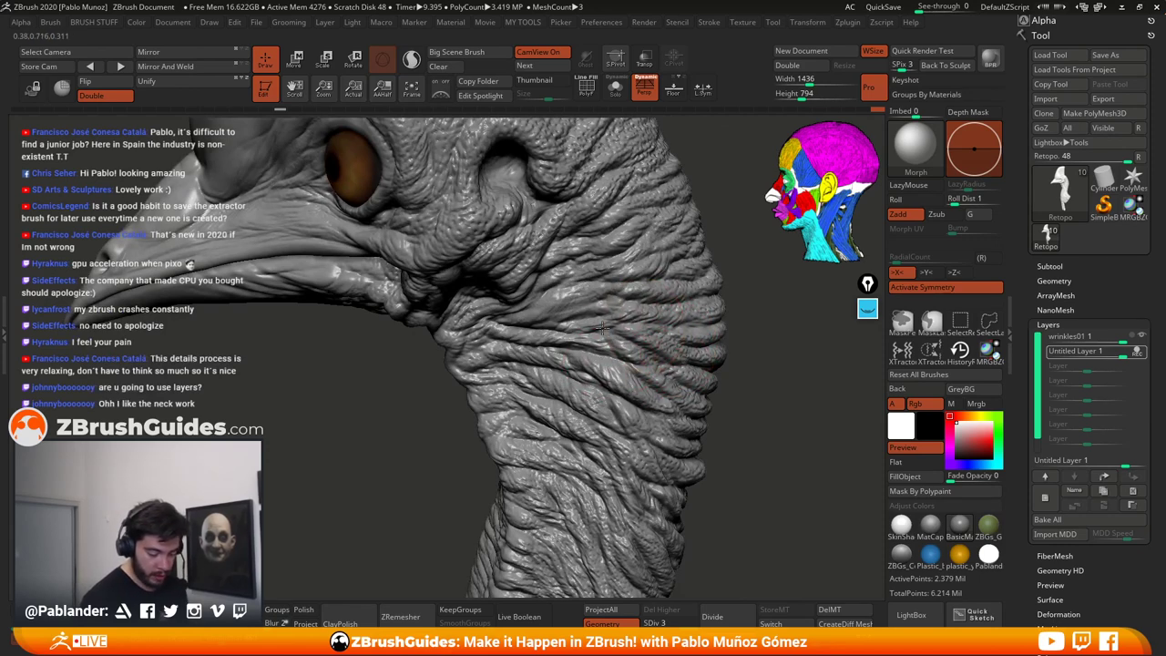
pyautogui.moveTo(627, 404); pyautogui.dragTo(611, 374)
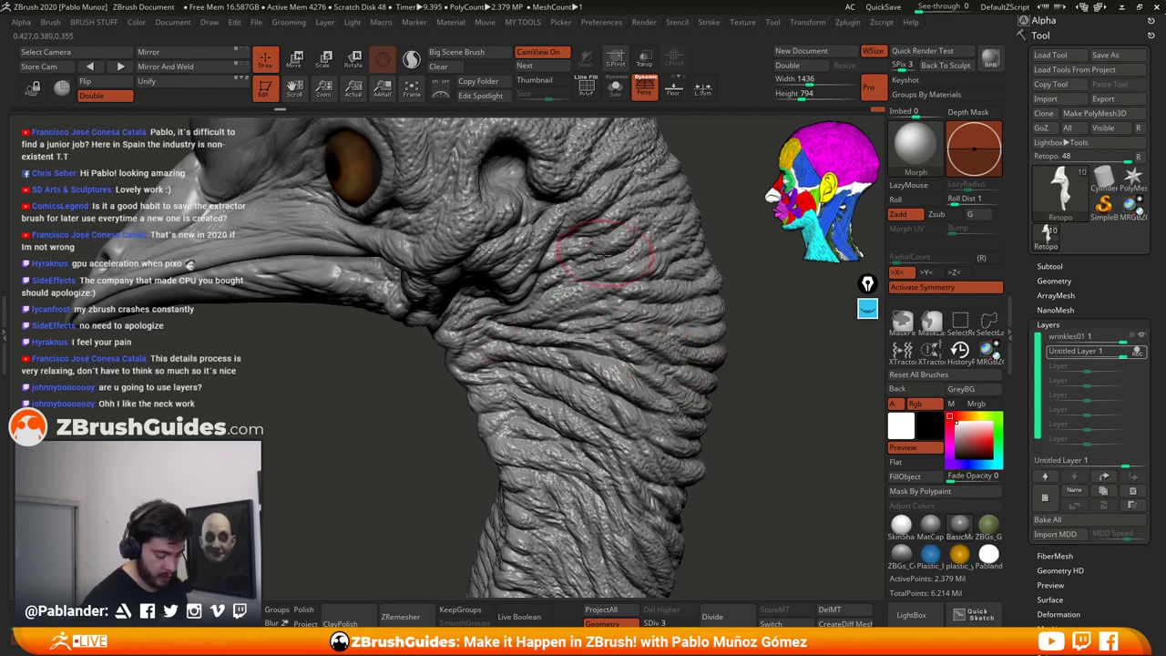
# Step: Reduce the pore detail inside and around the ear opening with the Morph brush
pyautogui.moveTo(598, 264)
pyautogui.mouseDown(button='right')
pyautogui.moveTo(569, 308)
pyautogui.moveTo(538, 266)
pyautogui.mouseUp(button='right')
pyautogui.keyDown('alt'); pyautogui.moveTo(525, 259); pyautogui.dragTo(535, 279, button='right'); pyautogui.keyUp('alt')
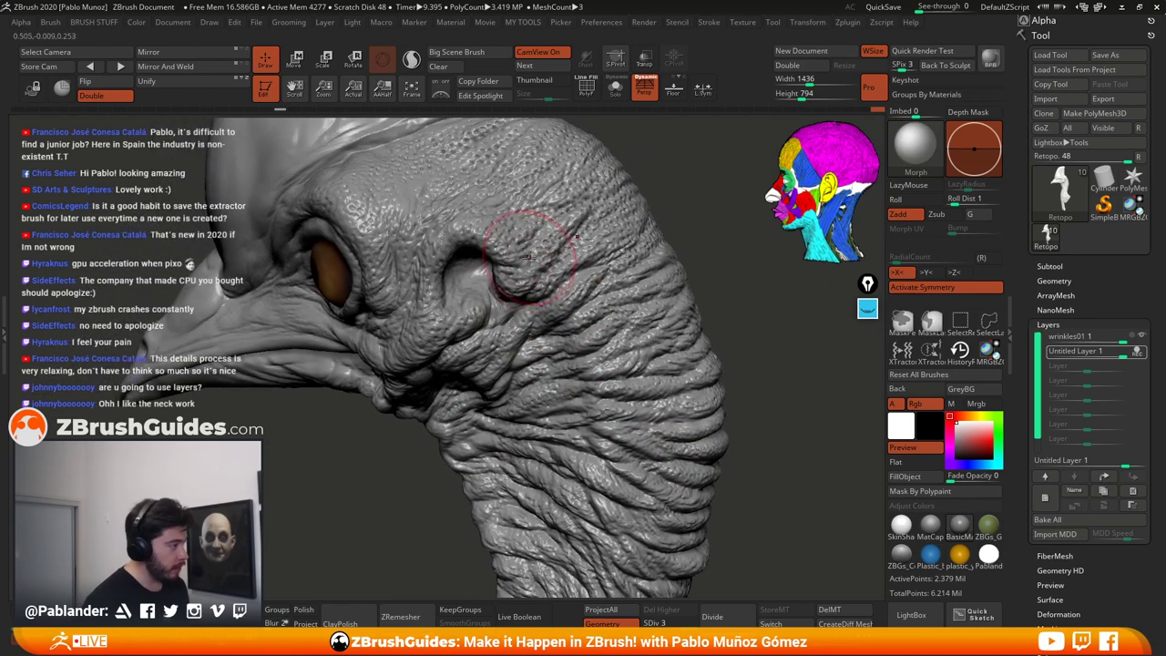
pyautogui.moveTo(476, 273)
pyautogui.mouseDown()
pyautogui.moveTo(468, 259)
pyautogui.moveTo(444, 261)
pyautogui.mouseUp()
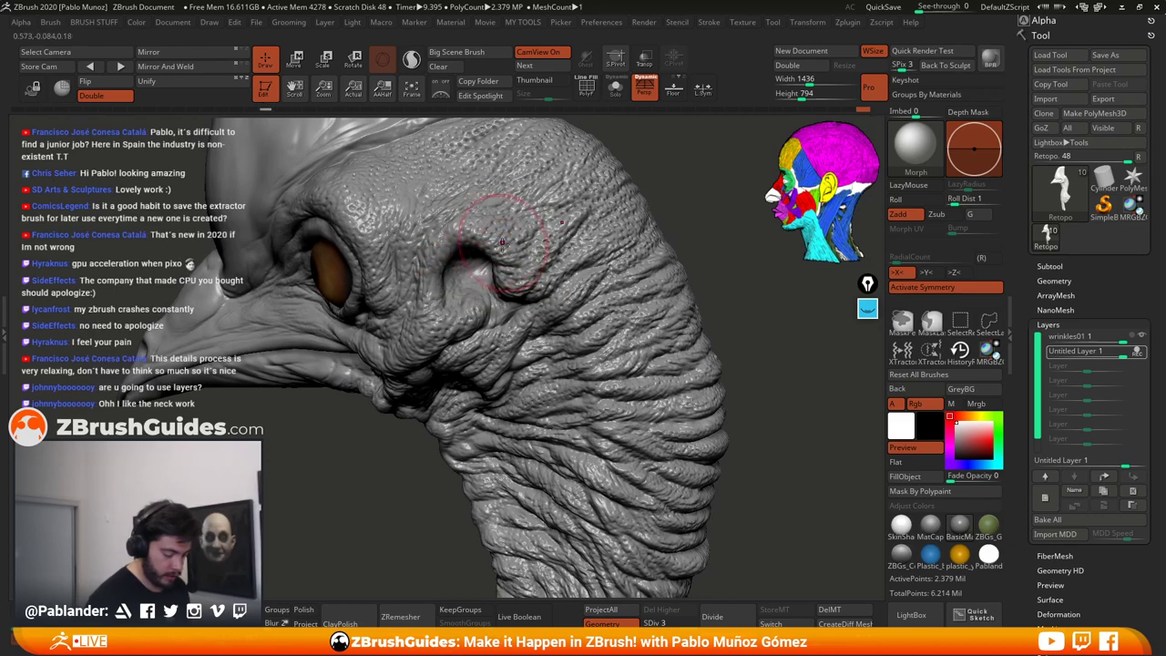
pyautogui.moveTo(501, 244); pyautogui.dragTo(556, 248, button='right')
pyautogui.moveTo(475, 283); pyautogui.dragTo(443, 325)
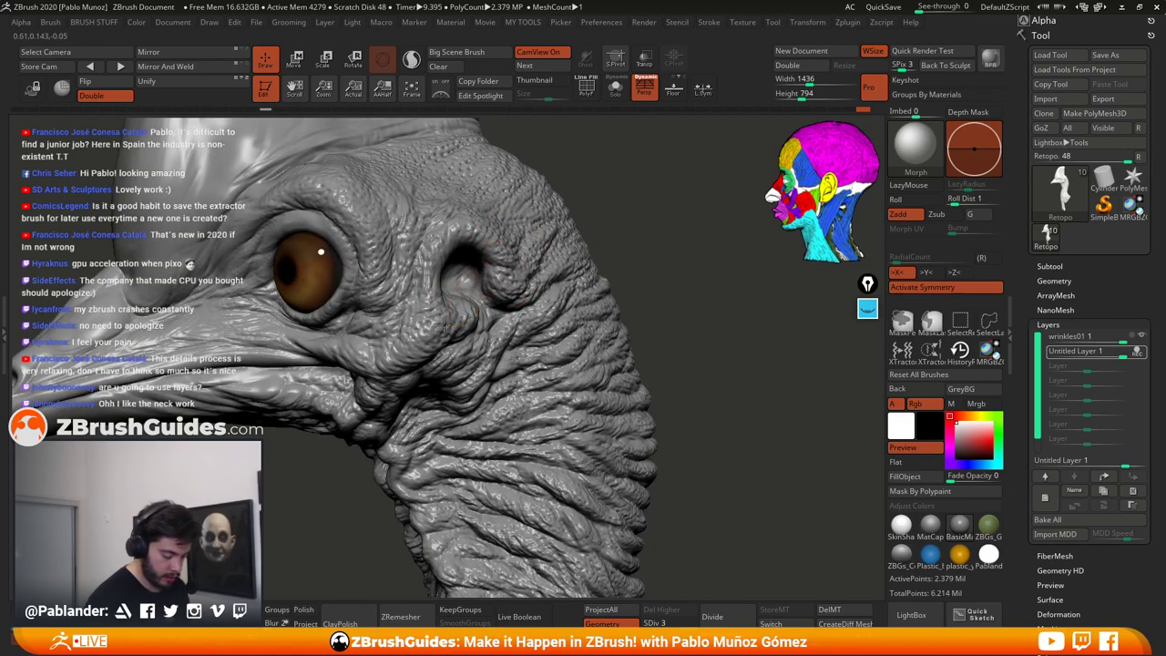
# Step: Soften the pores on the side and back of the head above the ear with the Morph brush
pyautogui.moveTo(466, 200); pyautogui.dragTo(423, 204, button='right')
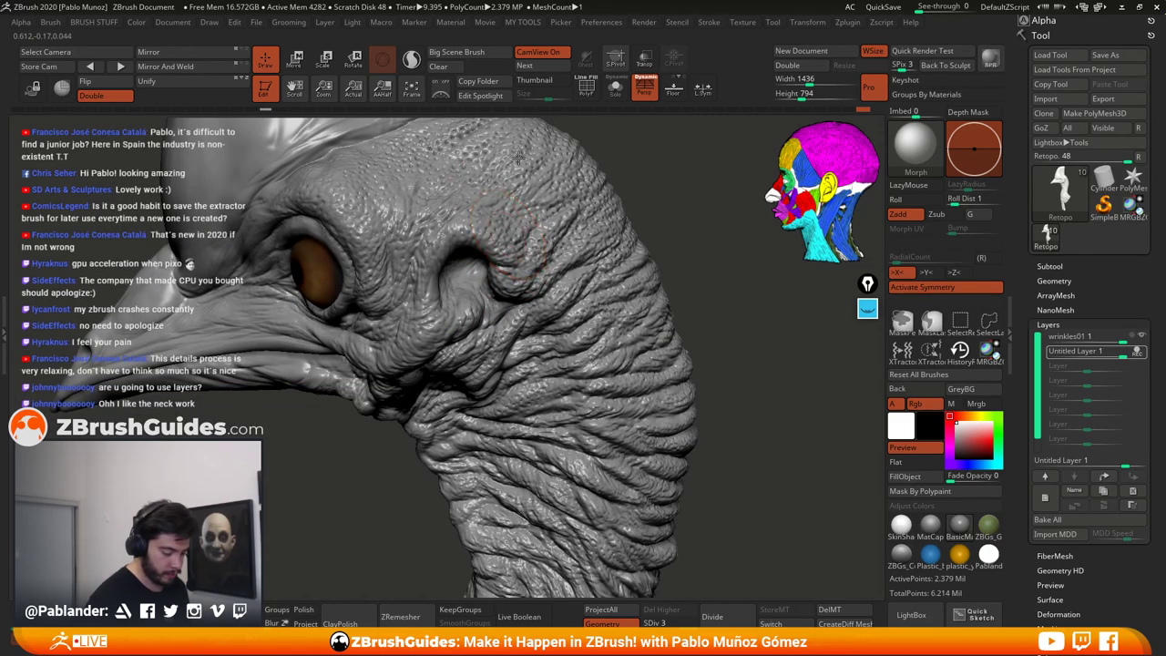
pyautogui.keyDown('alt'); pyautogui.moveTo(522, 157); pyautogui.dragTo(525, 173, button='right'); pyautogui.keyUp('alt')
pyautogui.moveTo(530, 222); pyautogui.dragTo(520, 195, button='right')
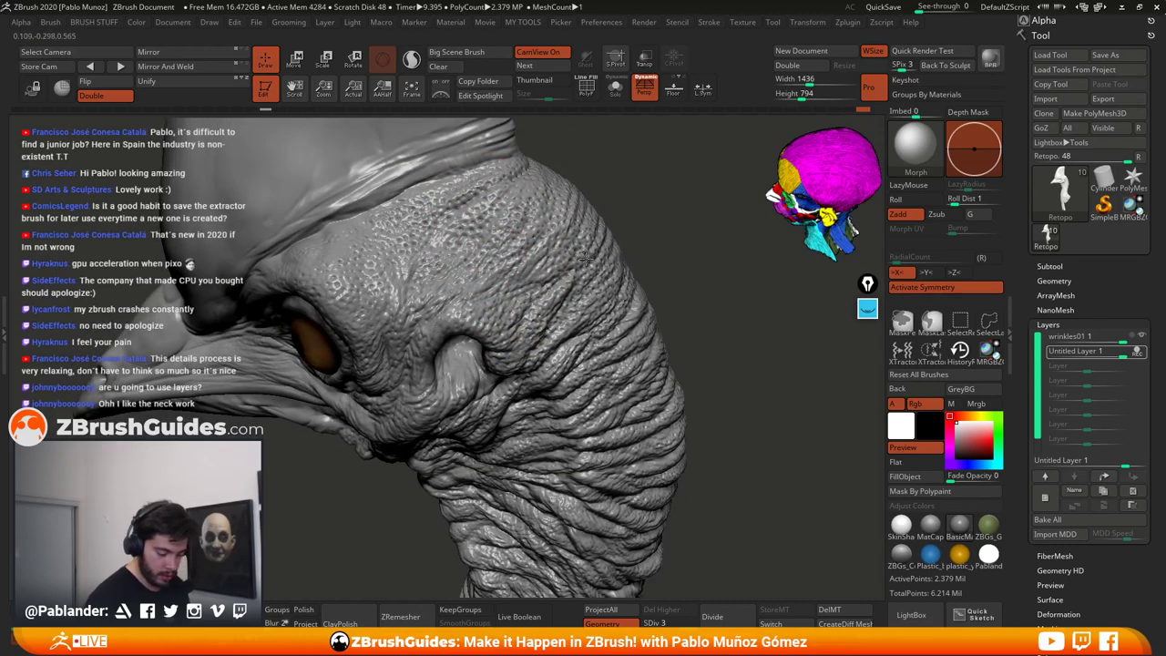
pyautogui.moveTo(709, 353)
pyautogui.mouseDown(button='right')
pyautogui.moveTo(626, 259)
pyautogui.moveTo(732, 252)
pyautogui.mouseUp(button='right')
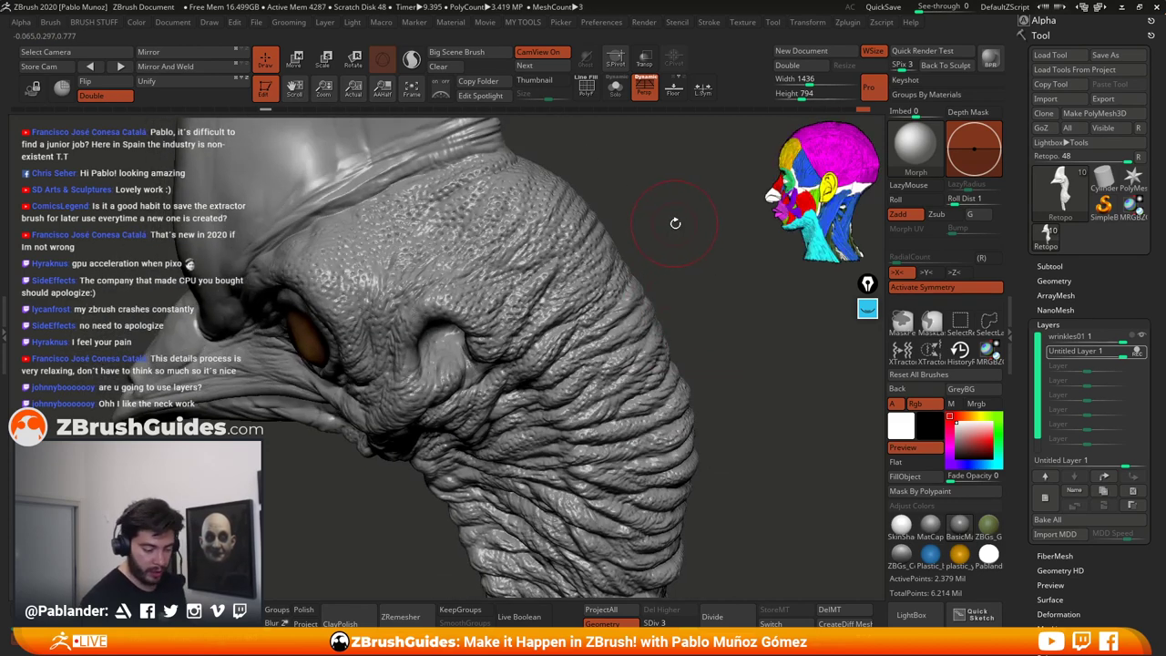
# Step: Switch to the Inflat brush and swell the skin detail on the side of the head and around the ear
pyautogui.press('b')
pyautogui.press('i')
pyautogui.press('n')
pyautogui.moveTo(675, 223)
pyautogui.mouseDown(button='right')
pyautogui.moveTo(599, 303)
pyautogui.moveTo(604, 288)
pyautogui.mouseUp(button='right')
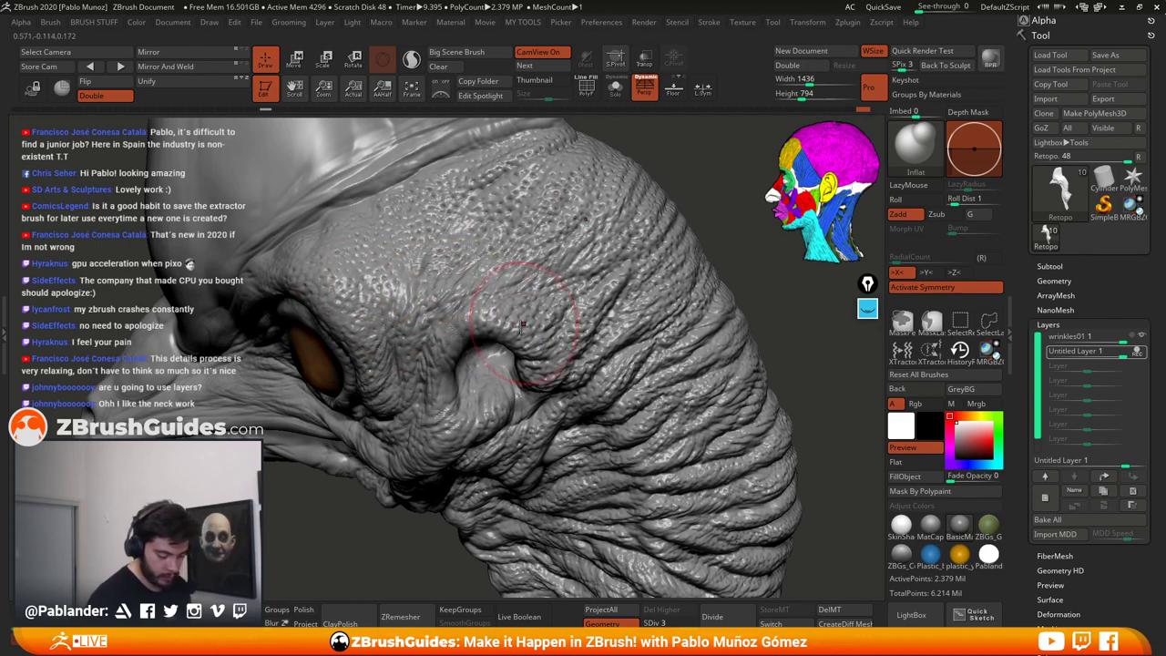
pyautogui.moveTo(617, 304)
pyautogui.keyDown('alt'); pyautogui.mouseDown(button='right')
pyautogui.moveTo(612, 341)
pyautogui.moveTo(587, 336)
pyautogui.mouseUp(button='right'); pyautogui.keyUp('alt')
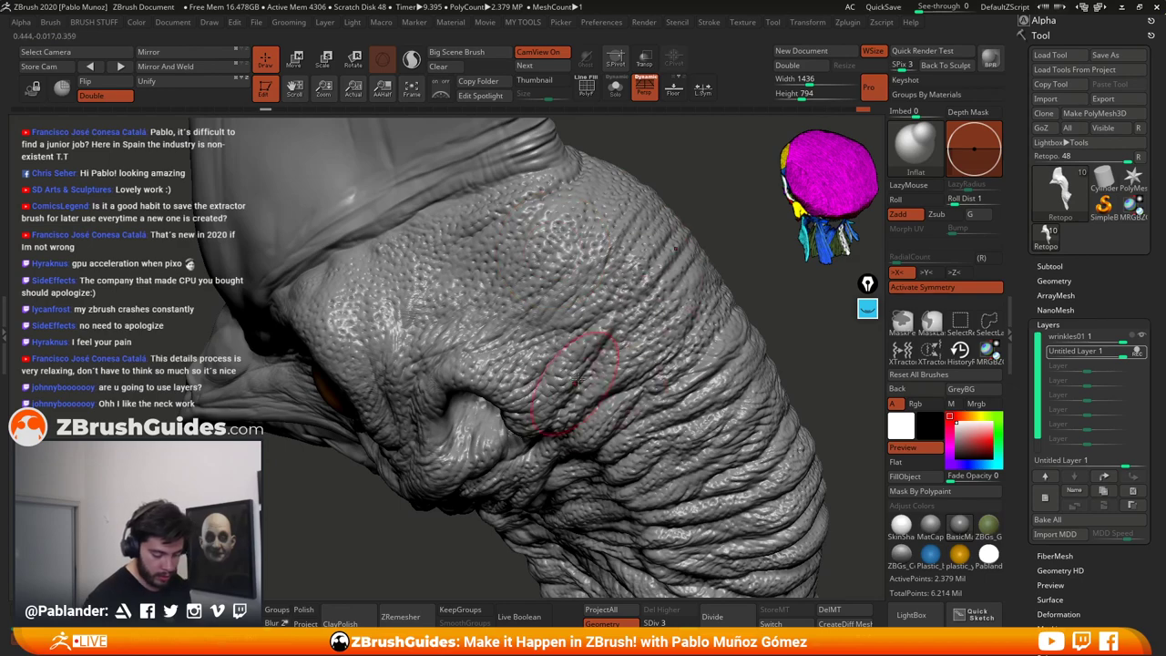
pyautogui.moveTo(572, 398); pyautogui.dragTo(573, 367, button='right')
pyautogui.keyDown('alt'); pyautogui.moveTo(531, 425); pyautogui.dragTo(566, 337, button='right'); pyautogui.keyUp('alt')
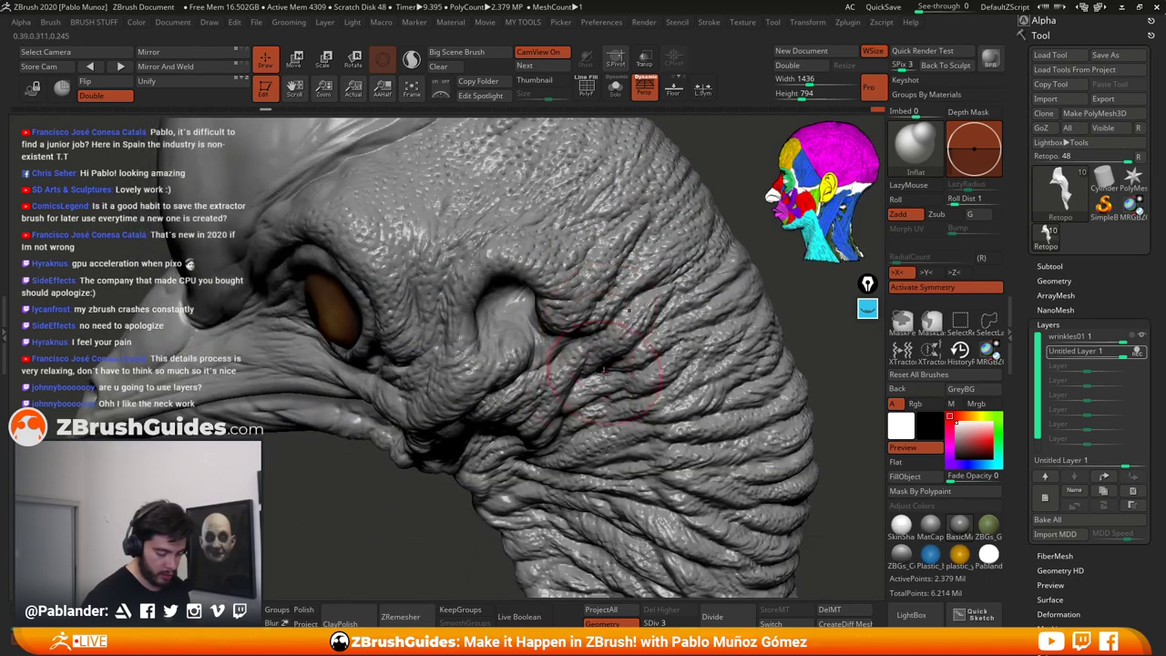
# Step: Switch to the Morph brush and fade the pores on the neck folds behind the ear and jaw
pyautogui.click(919, 174)
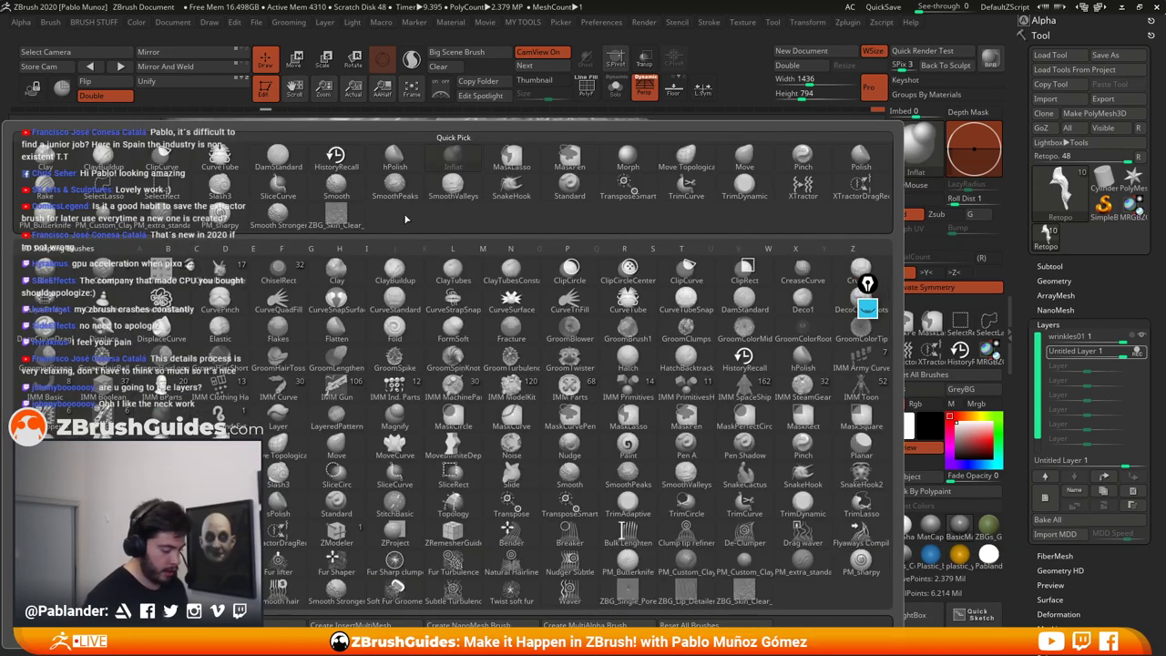
pyautogui.click(233, 429)
pyautogui.moveTo(670, 310)
pyautogui.mouseDown(button='right')
pyautogui.moveTo(617, 372)
pyautogui.moveTo(640, 344)
pyautogui.mouseUp(button='right')
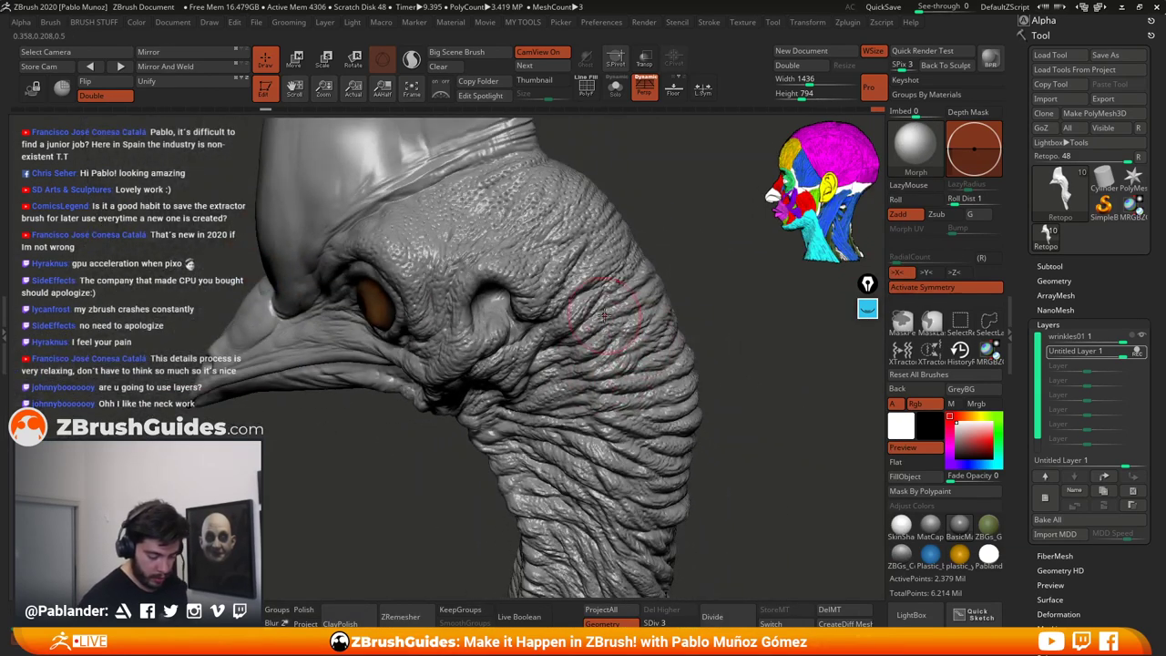
pyautogui.moveTo(587, 306)
pyautogui.mouseDown(button='right')
pyautogui.moveTo(543, 365)
pyautogui.moveTo(547, 336)
pyautogui.mouseUp(button='right')
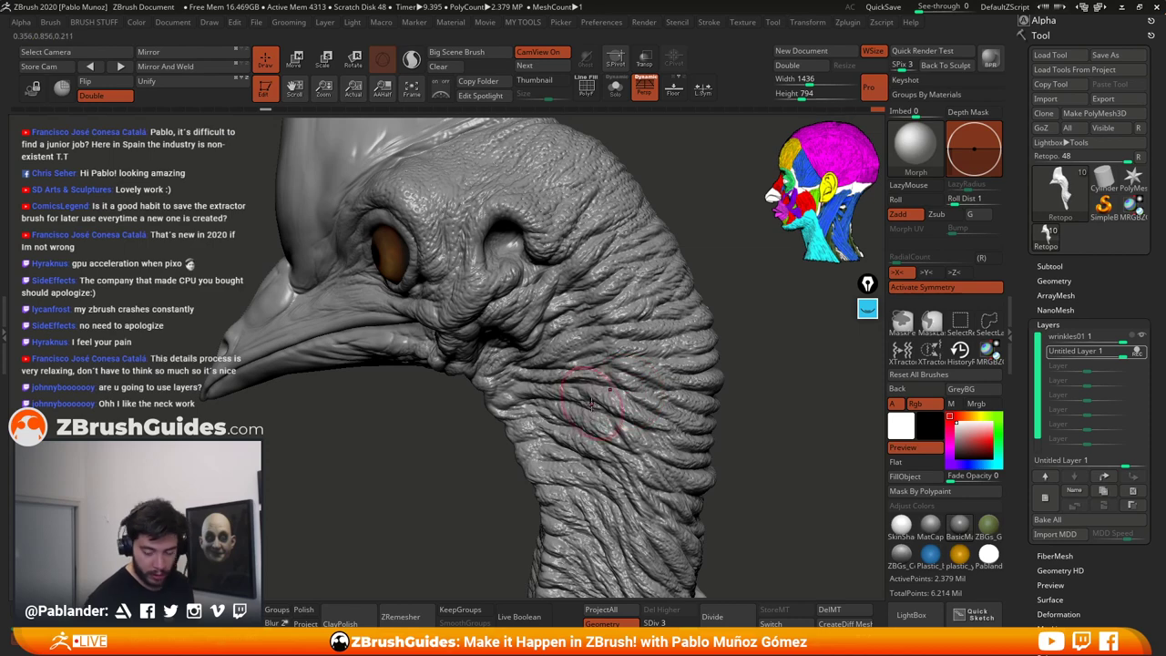
pyautogui.moveTo(759, 411); pyautogui.dragTo(656, 343, button='right')
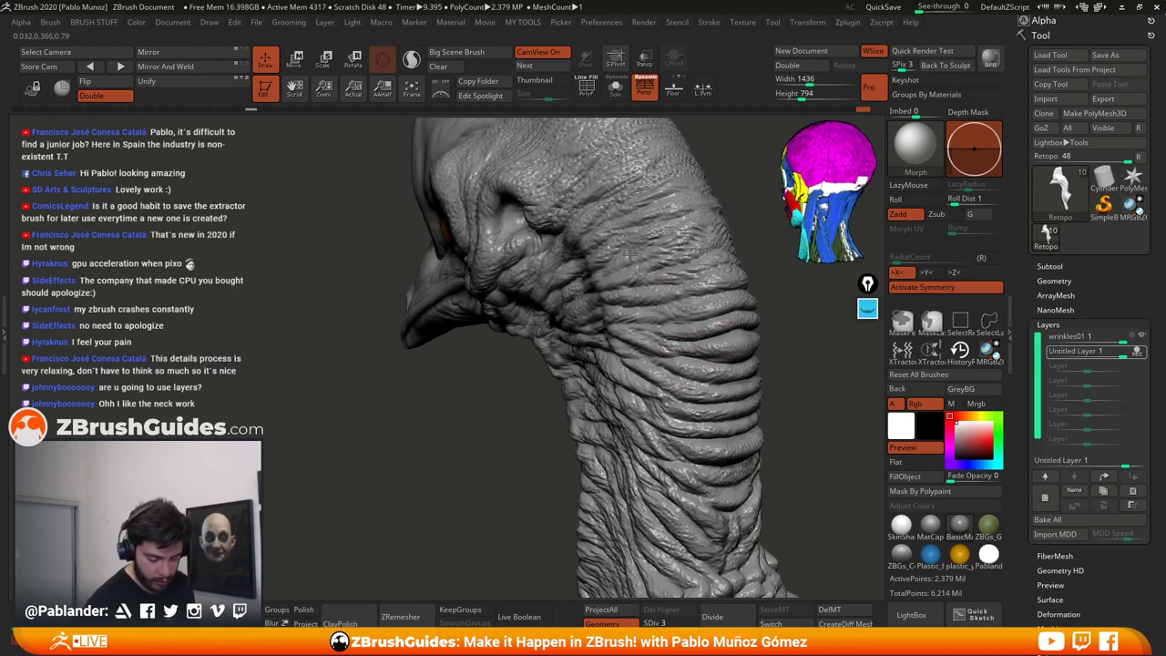
# Step: Soften the pore detail across the back and upper side of the head with the Morph brush
pyautogui.moveTo(726, 171); pyautogui.dragTo(640, 237, button='right')
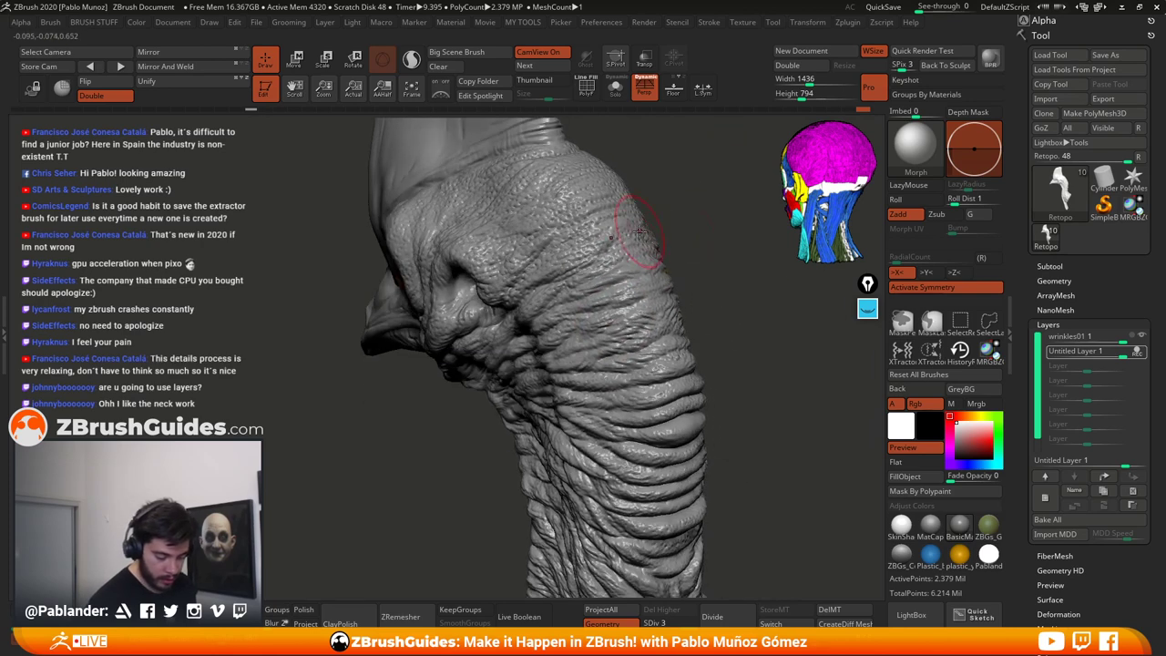
pyautogui.moveTo(581, 205); pyautogui.dragTo(598, 206, button='right')
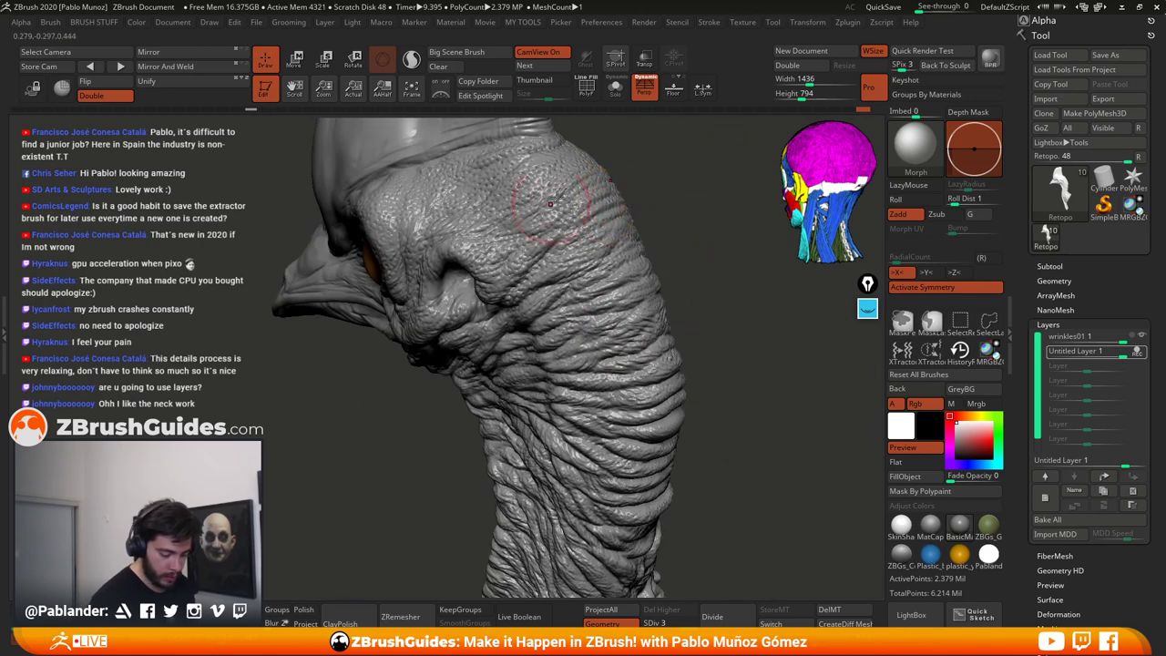
pyautogui.moveTo(546, 167)
pyautogui.mouseDown(button='right')
pyautogui.moveTo(523, 145)
pyautogui.moveTo(537, 164)
pyautogui.mouseUp(button='right')
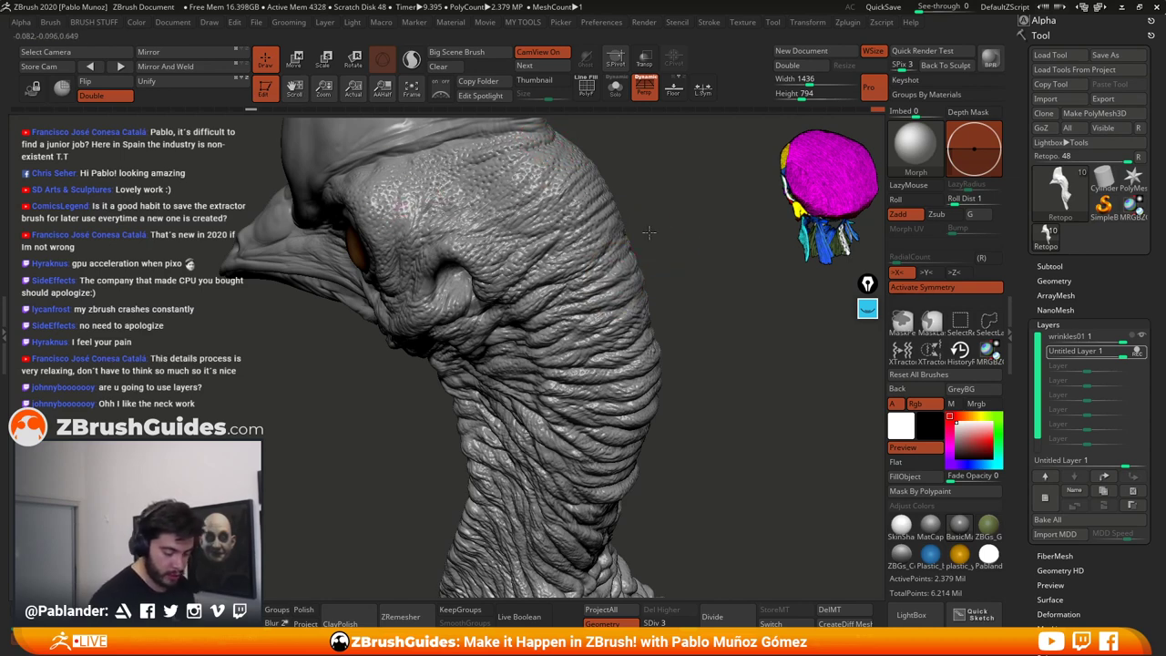
pyautogui.moveTo(647, 232); pyautogui.dragTo(560, 160)
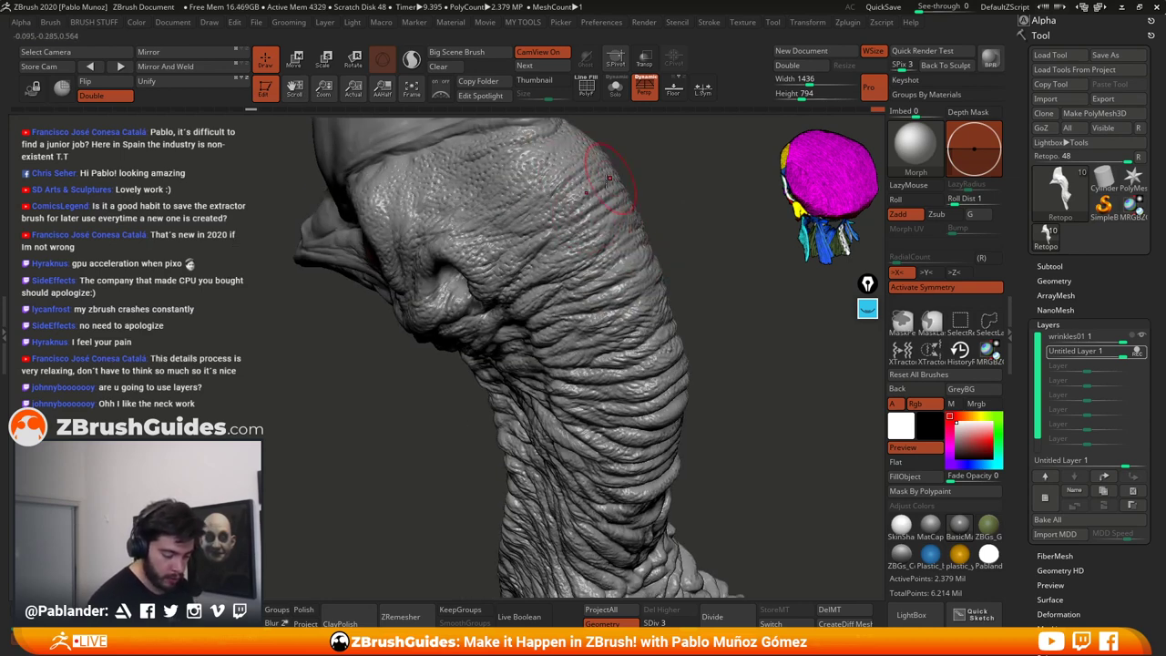
# Step: Fade patches of pores along the folds of the throat and middle neck with the Morph brush
pyautogui.moveTo(708, 308)
pyautogui.mouseDown()
pyautogui.moveTo(715, 378)
pyautogui.moveTo(686, 406)
pyautogui.moveTo(570, 307)
pyautogui.mouseUp()
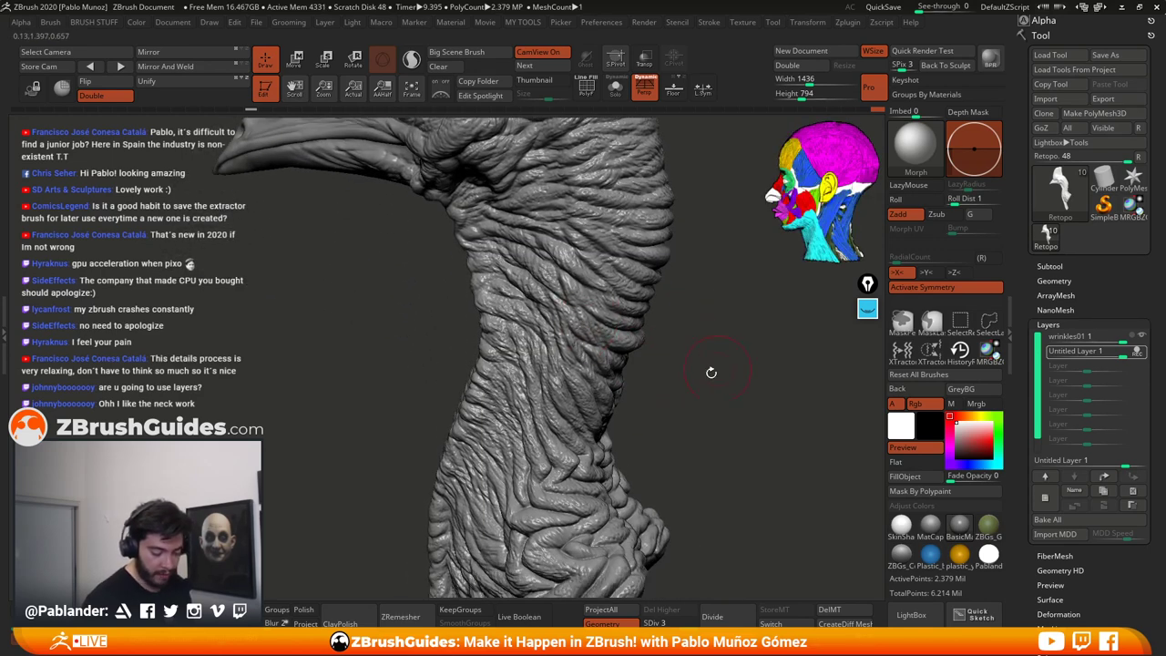
pyautogui.moveTo(708, 362); pyautogui.dragTo(655, 358)
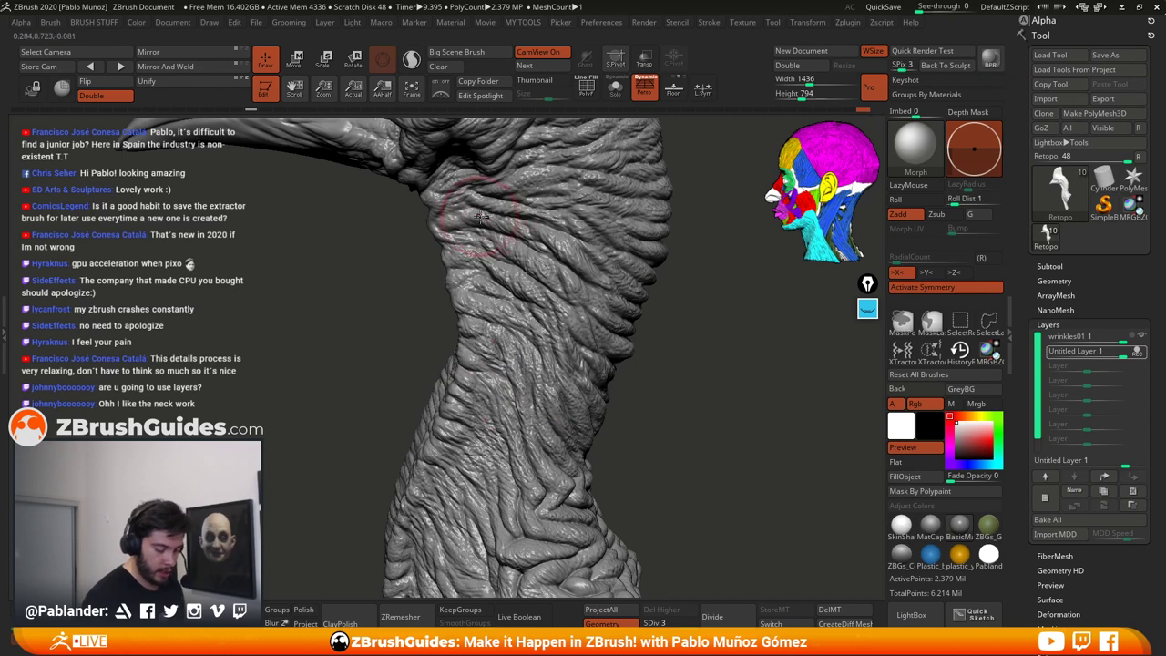
pyautogui.keyDown('alt'); pyautogui.moveTo(544, 215); pyautogui.dragTo(577, 263, button='right'); pyautogui.keyUp('alt')
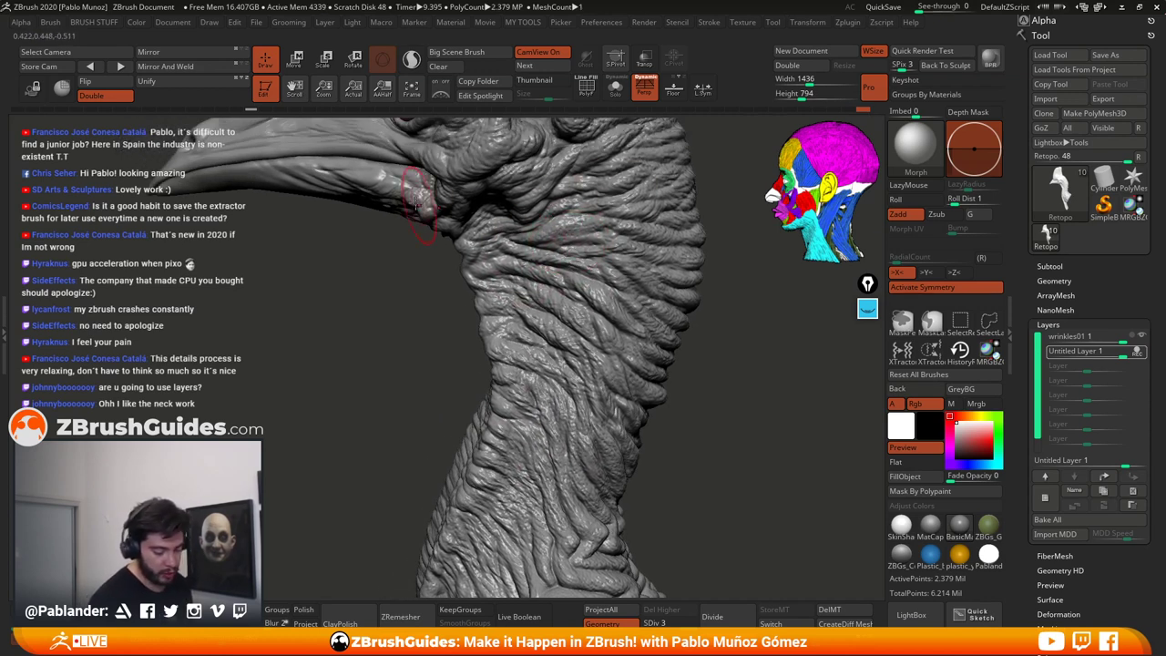
pyautogui.moveTo(685, 363)
pyautogui.keyDown('alt'); pyautogui.mouseDown(button='right')
pyautogui.moveTo(697, 353)
pyautogui.moveTo(683, 364)
pyautogui.moveTo(726, 374)
pyautogui.mouseUp(button='right'); pyautogui.keyUp('alt')
pyautogui.rightClick(683, 366)
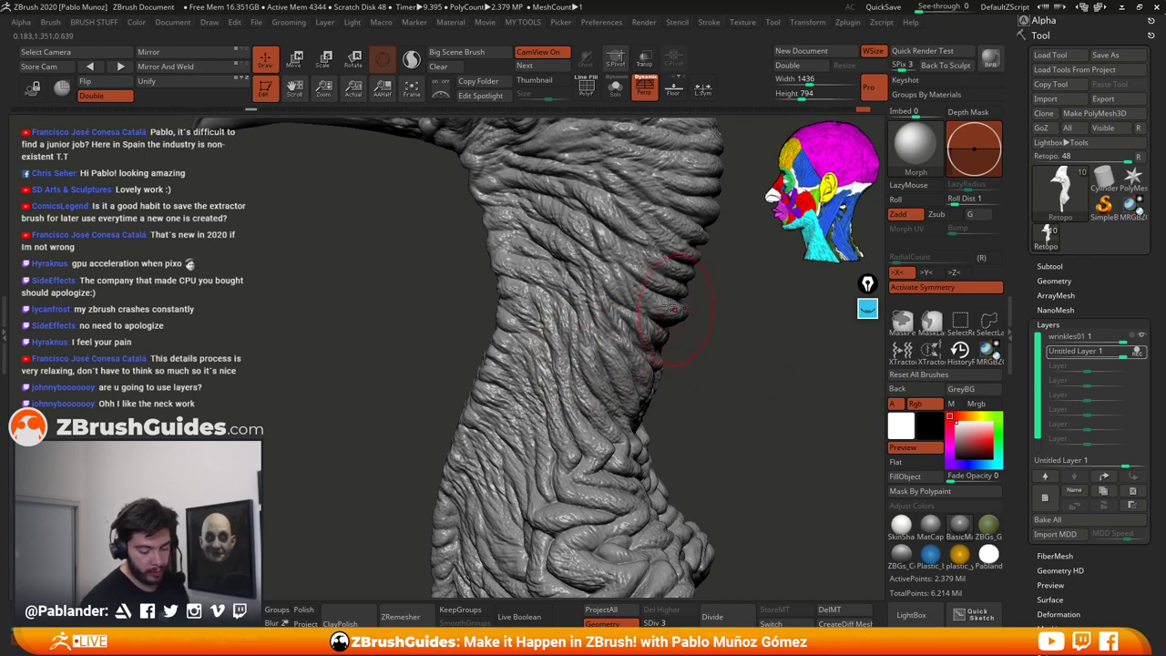
# Step: Brush over the side of the cassowary's neck and its lower folds with the Morph brush to soften the pore detail
pyautogui.moveTo(706, 412); pyautogui.dragTo(707, 320)
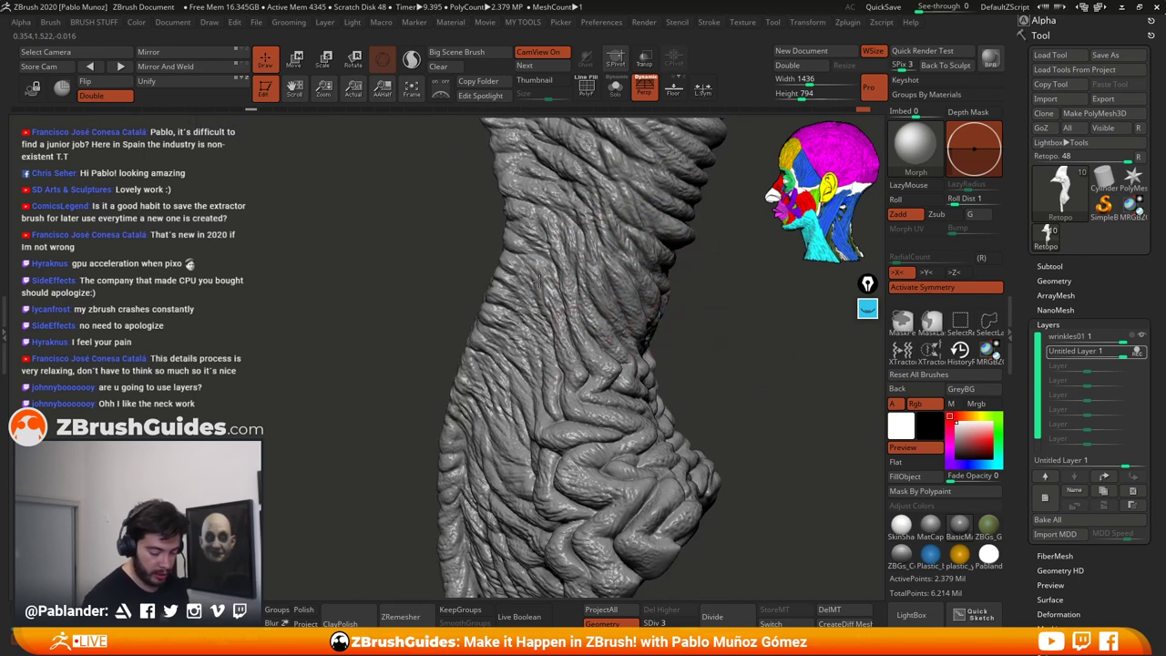
pyautogui.moveTo(711, 414); pyautogui.dragTo(594, 479)
pyautogui.moveTo(707, 471); pyautogui.dragTo(632, 414)
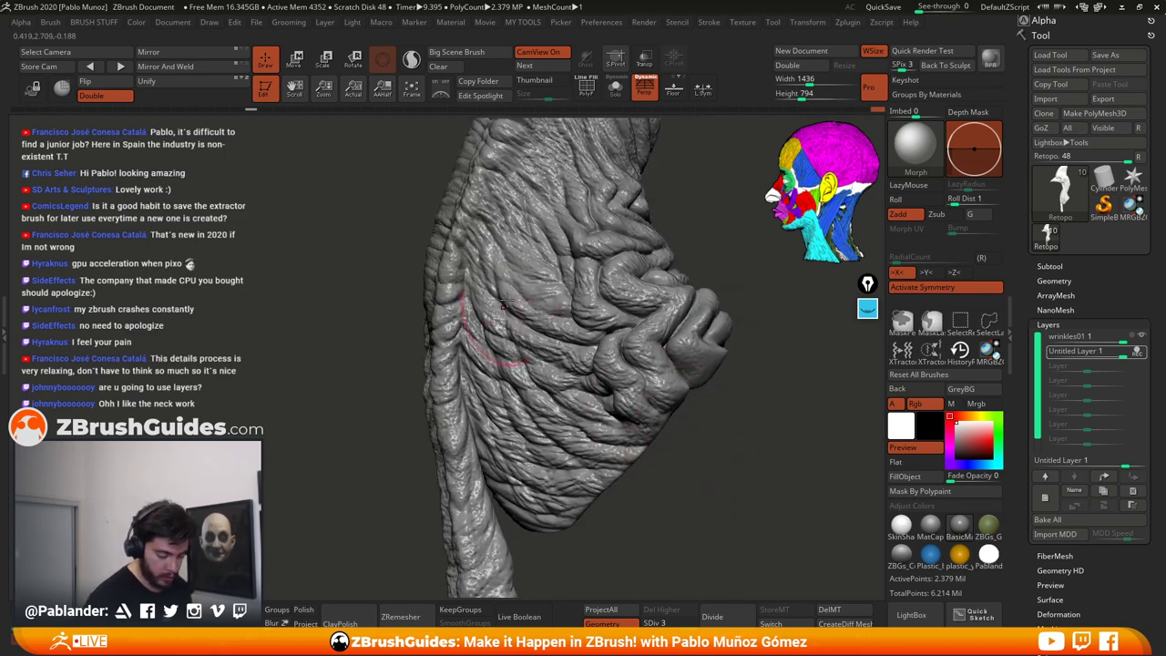
pyautogui.keyDown('alt'); pyautogui.moveTo(410, 284); pyautogui.dragTo(414, 362); pyautogui.keyUp('alt')
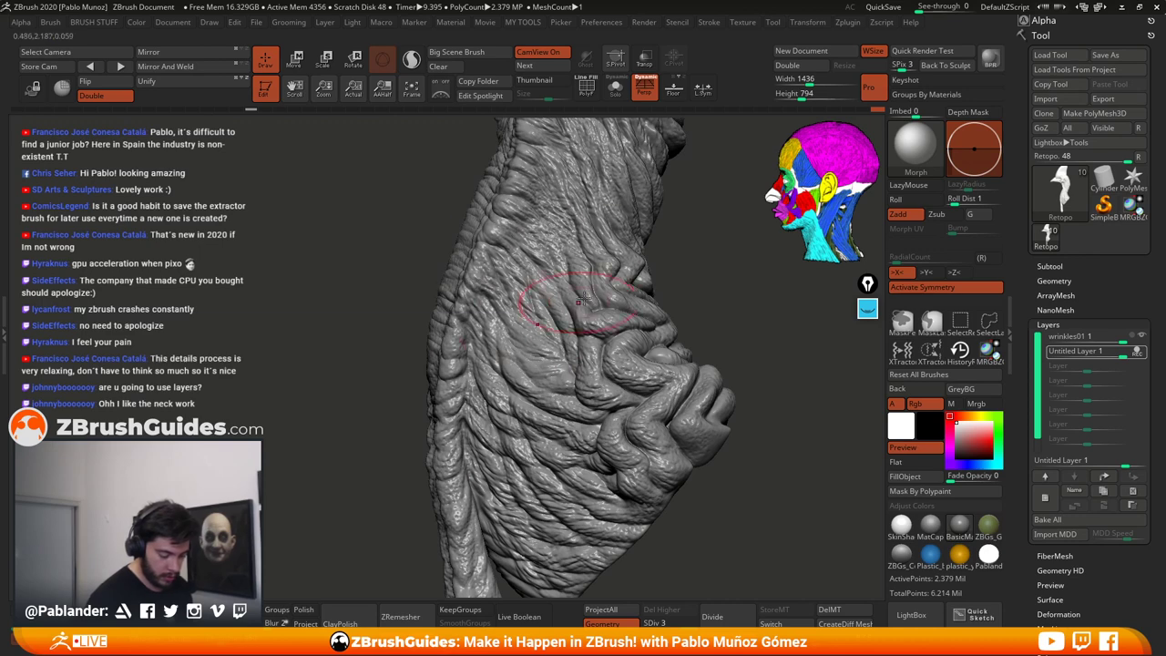
# Step: Soften the pore detail with the Morph brush down the front of the throat and along the two hanging wattles
pyautogui.keyDown('shift'); pyautogui.moveTo(583, 297); pyautogui.dragTo(546, 228, button='right'); pyautogui.keyUp('shift')
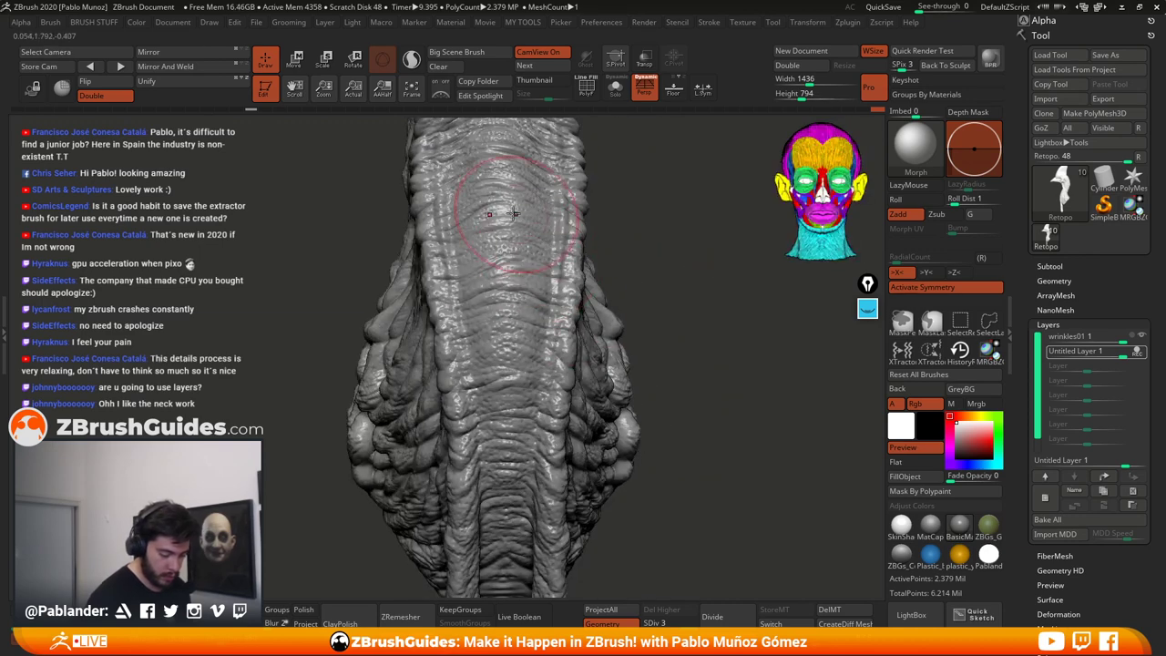
pyautogui.keyDown('alt'); pyautogui.moveTo(509, 312); pyautogui.dragTo(507, 235, button='right'); pyautogui.keyUp('alt')
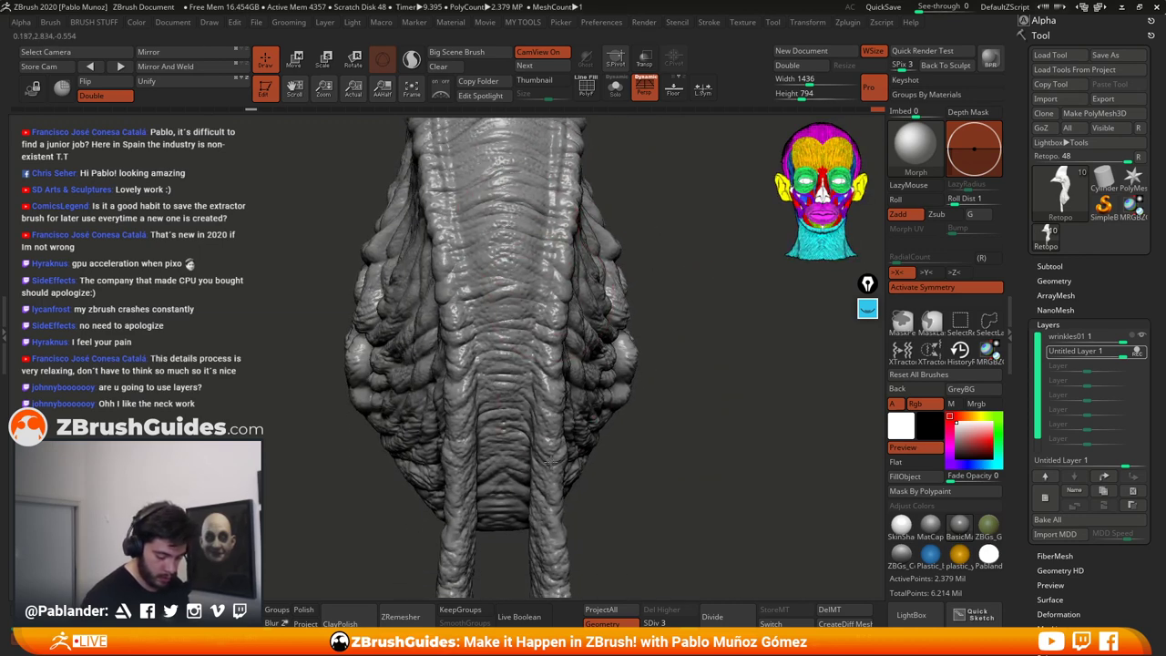
pyautogui.moveTo(549, 464); pyautogui.dragTo(596, 409, button='right')
pyautogui.moveTo(569, 492); pyautogui.dragTo(537, 329, button='right')
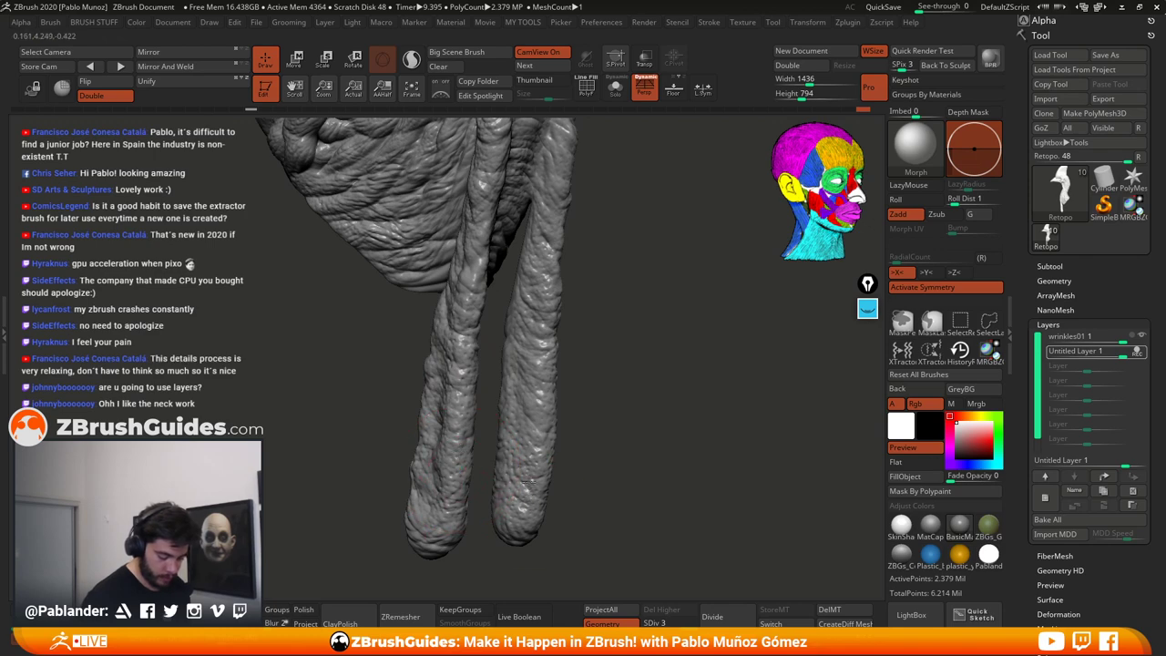
pyautogui.moveTo(528, 482)
pyautogui.mouseDown(button='right')
pyautogui.moveTo(562, 428)
pyautogui.moveTo(602, 301)
pyautogui.moveTo(585, 256)
pyautogui.moveTo(500, 288)
pyautogui.mouseUp(button='right')
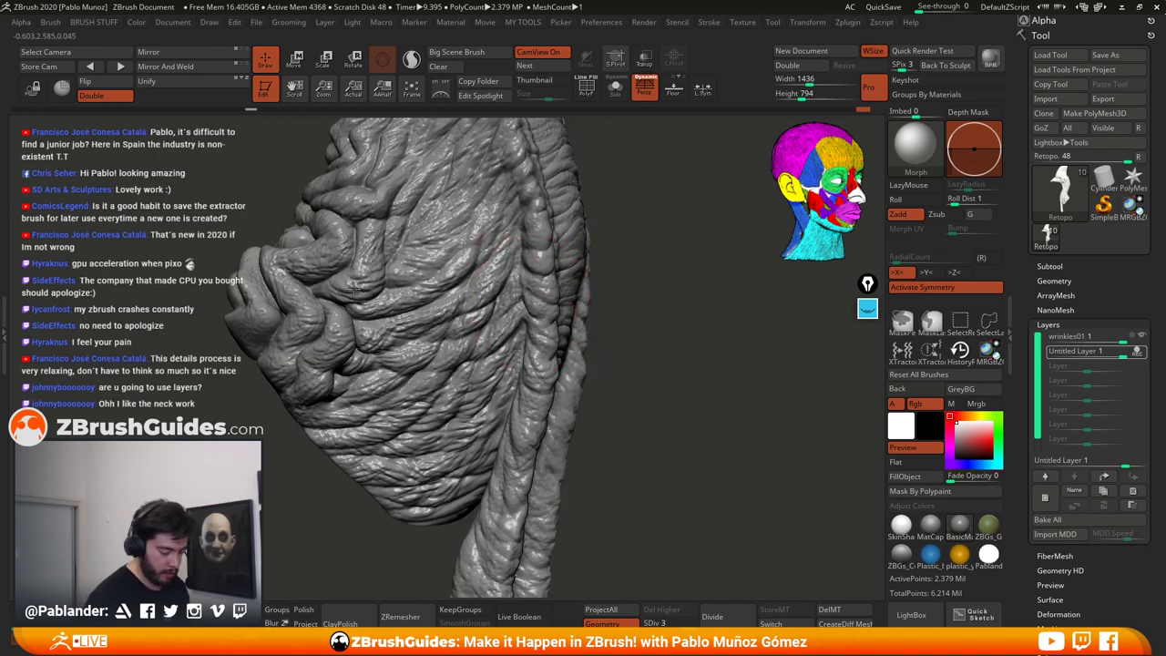
# Step: Blend the pore detail with the Morph brush up the opposite side of the neck, around the nape and behind the ears
pyautogui.moveTo(634, 341)
pyautogui.mouseDown(button='right')
pyautogui.moveTo(630, 273)
pyautogui.moveTo(630, 333)
pyautogui.moveTo(477, 270)
pyautogui.moveTo(553, 273)
pyautogui.mouseUp(button='right')
pyautogui.moveTo(445, 244); pyautogui.dragTo(547, 240, button='right')
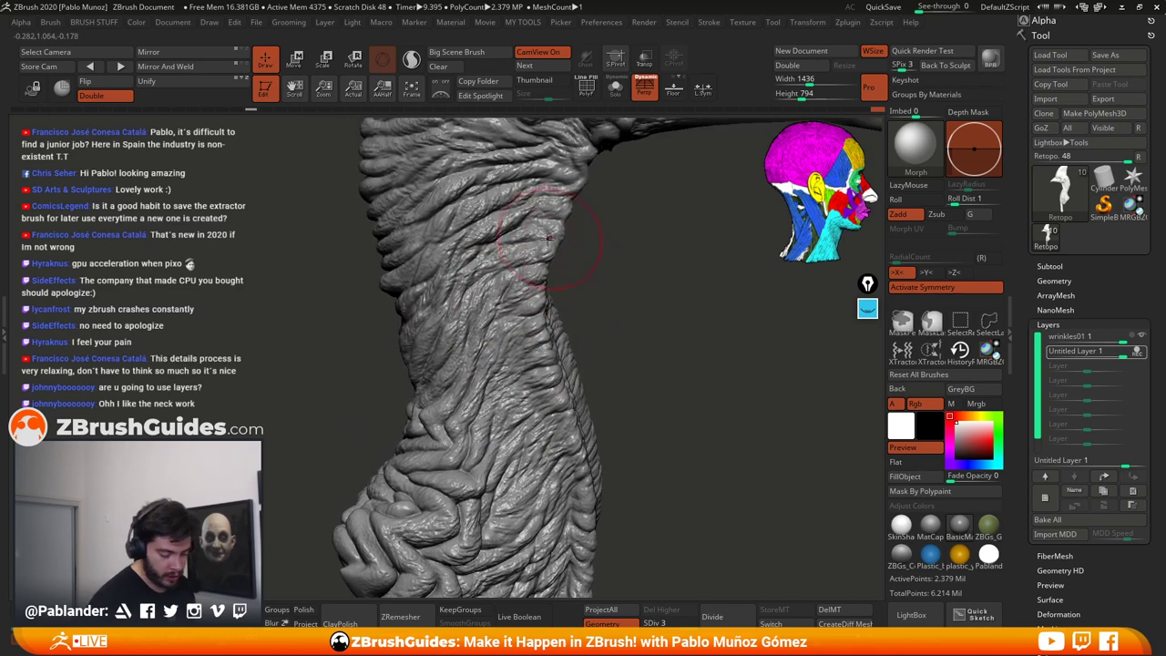
pyautogui.moveTo(507, 326); pyautogui.dragTo(474, 330, button='right')
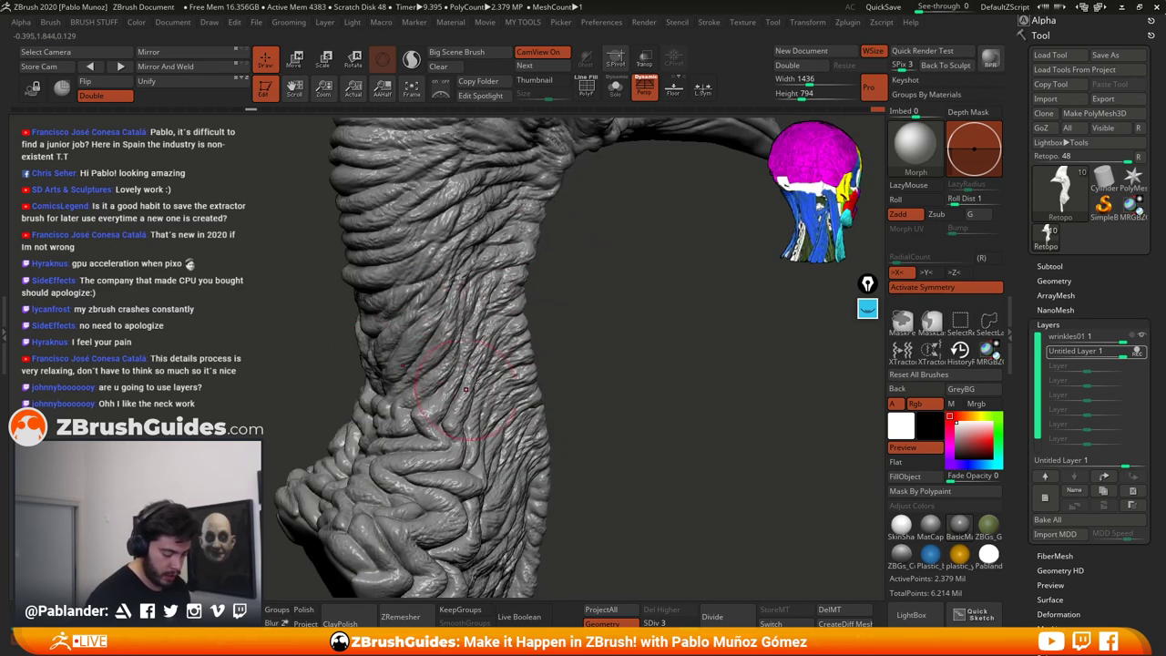
pyautogui.moveTo(466, 387)
pyautogui.mouseDown(button='right')
pyautogui.moveTo(523, 390)
pyautogui.moveTo(582, 351)
pyautogui.moveTo(532, 292)
pyautogui.mouseUp(button='right')
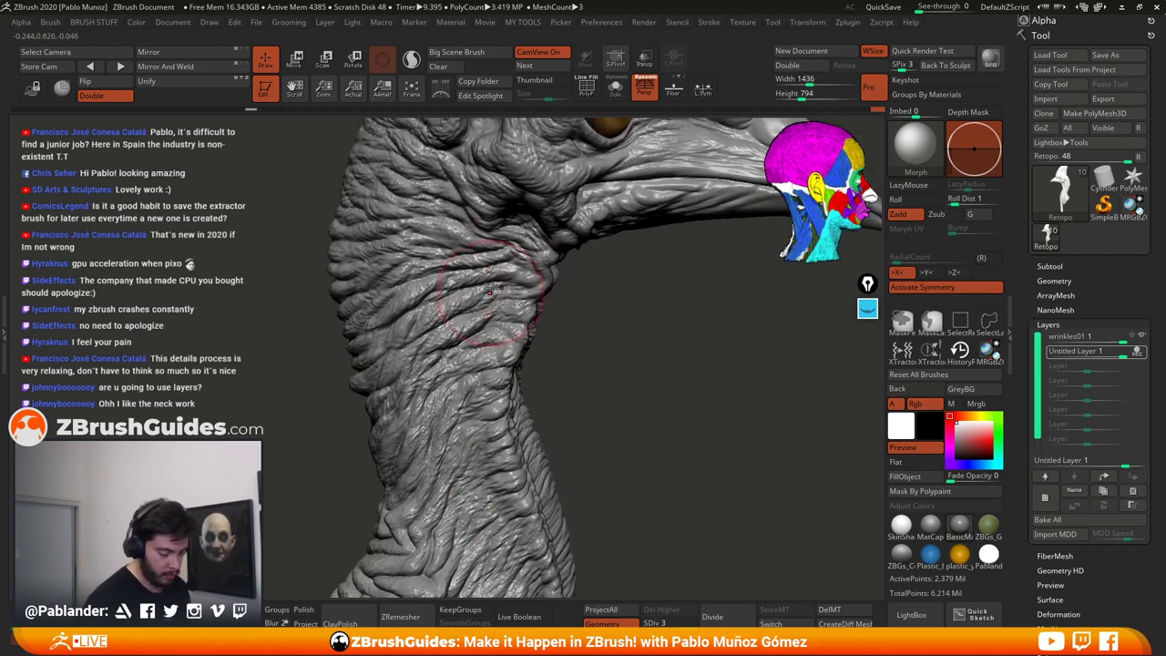
pyautogui.moveTo(466, 229)
pyautogui.keyDown('alt'); pyautogui.mouseDown(button='right')
pyautogui.moveTo(609, 354)
pyautogui.moveTo(506, 262)
pyautogui.mouseUp(button='right'); pyautogui.keyUp('alt')
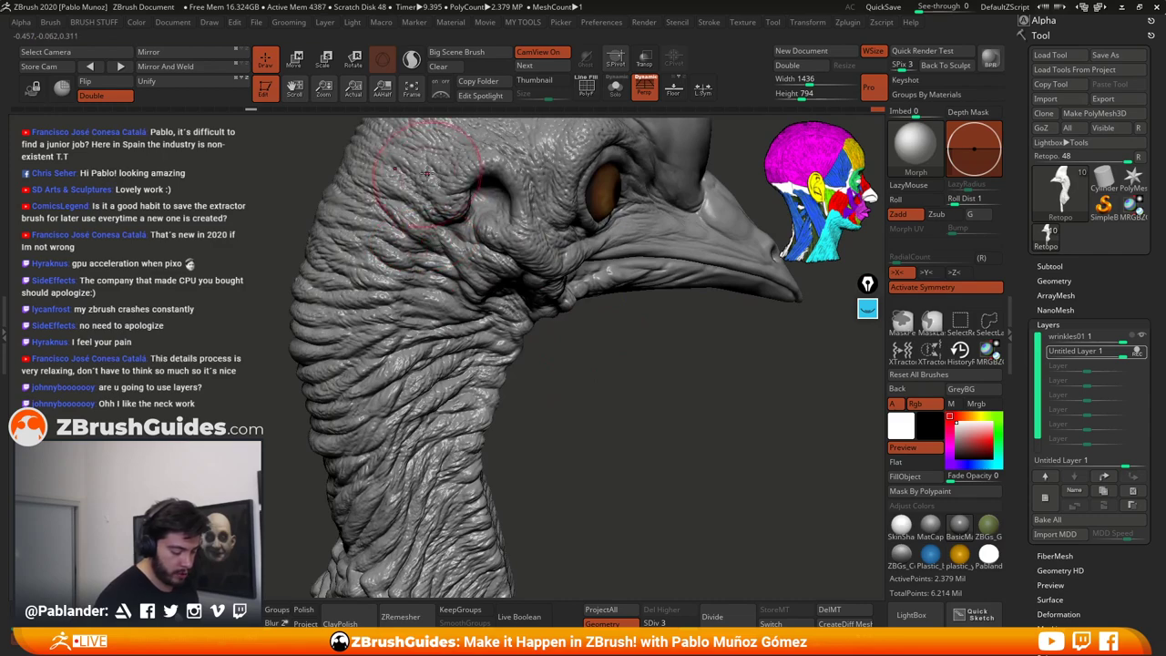
pyautogui.moveTo(617, 402)
pyautogui.mouseDown(button='right')
pyautogui.moveTo(601, 349)
pyautogui.moveTo(641, 347)
pyautogui.moveTo(602, 398)
pyautogui.moveTo(596, 369)
pyautogui.moveTo(513, 348)
pyautogui.mouseUp(button='right')
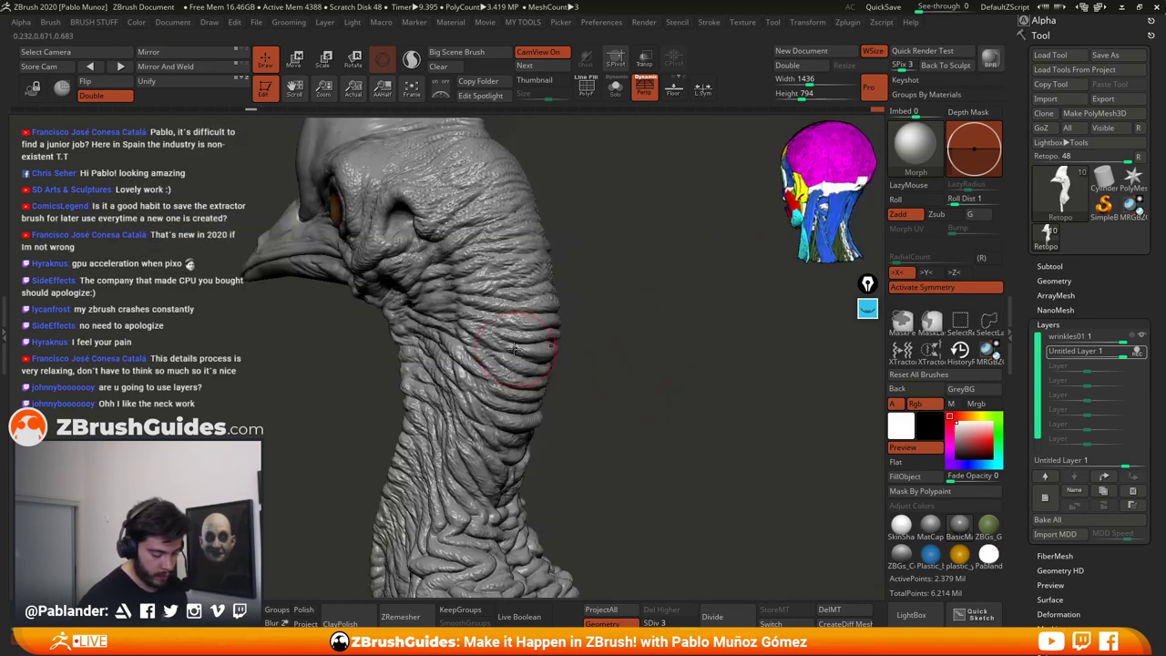
pyautogui.moveTo(574, 285)
pyautogui.mouseDown(button='right')
pyautogui.moveTo(648, 295)
pyautogui.moveTo(551, 321)
pyautogui.moveTo(668, 335)
pyautogui.moveTo(671, 286)
pyautogui.moveTo(628, 247)
pyautogui.moveTo(654, 294)
pyautogui.moveTo(583, 254)
pyautogui.mouseUp(button='right')
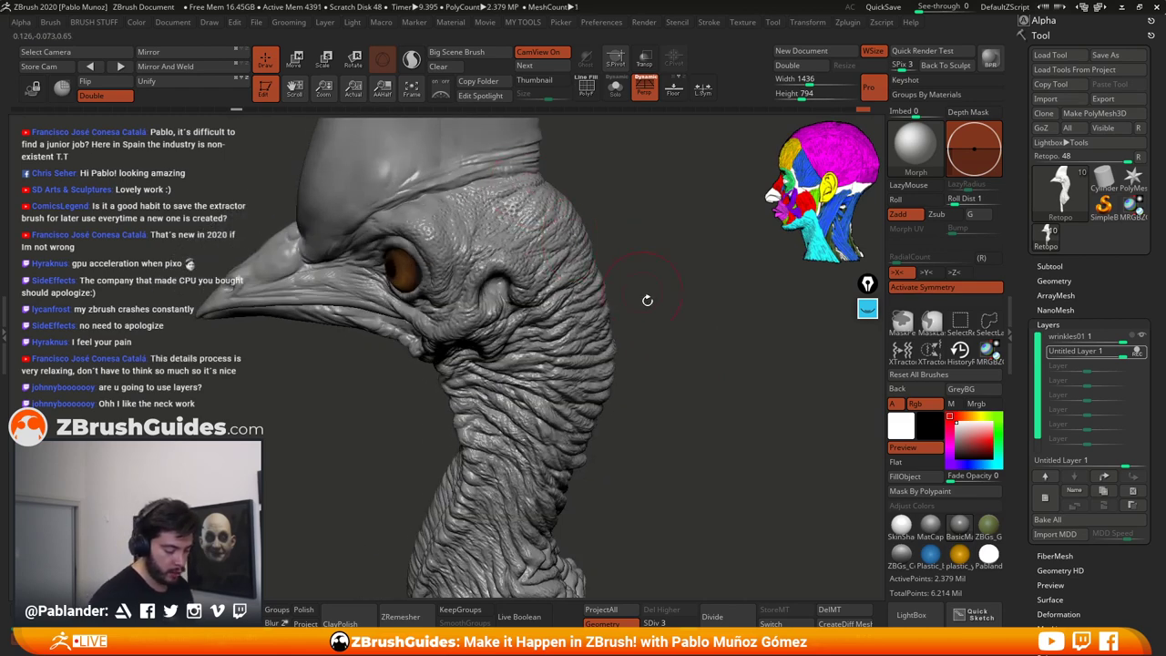
pyautogui.moveTo(647, 299)
pyautogui.mouseDown(button='right')
pyautogui.moveTo(683, 356)
pyautogui.moveTo(672, 385)
pyautogui.moveTo(662, 361)
pyautogui.moveTo(709, 375)
pyautogui.moveTo(667, 369)
pyautogui.moveTo(659, 384)
pyautogui.mouseUp(button='right')
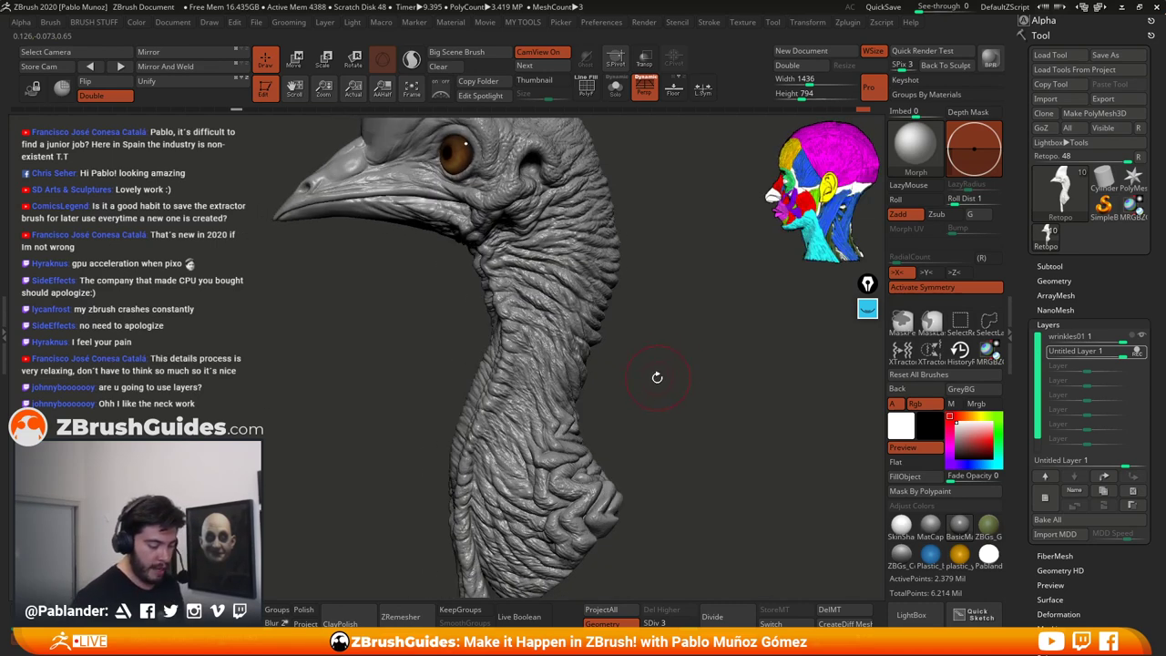
# Step: Rename the active untitled sculpt layer as pores
pyautogui.click(1075, 490)
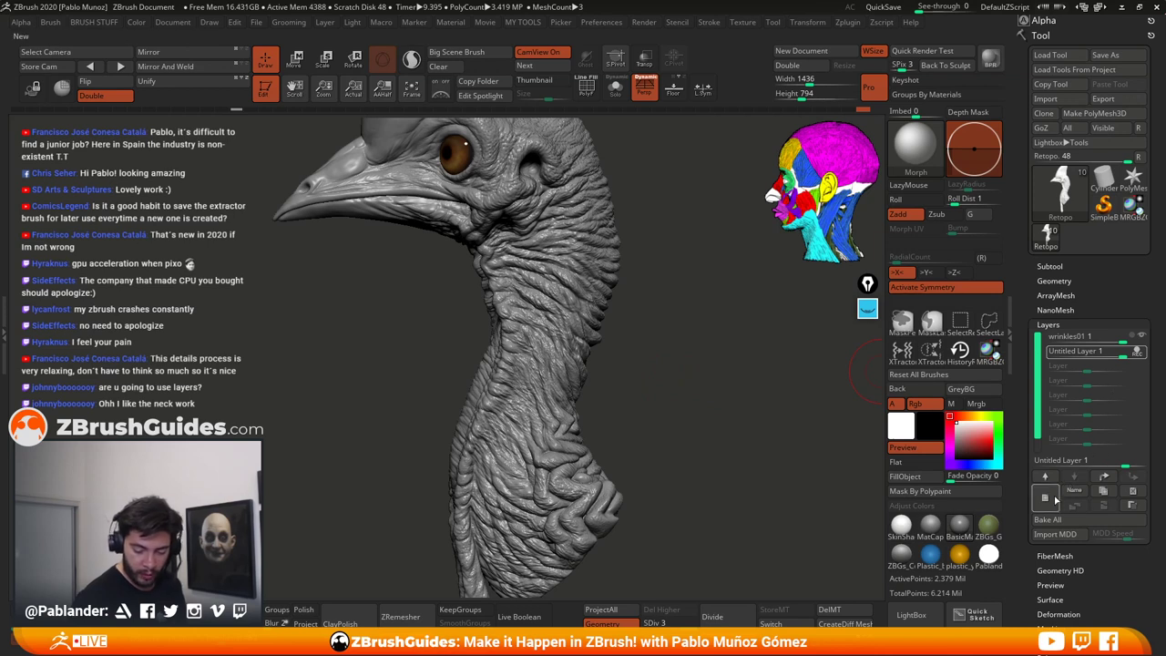
pyautogui.write('pores')
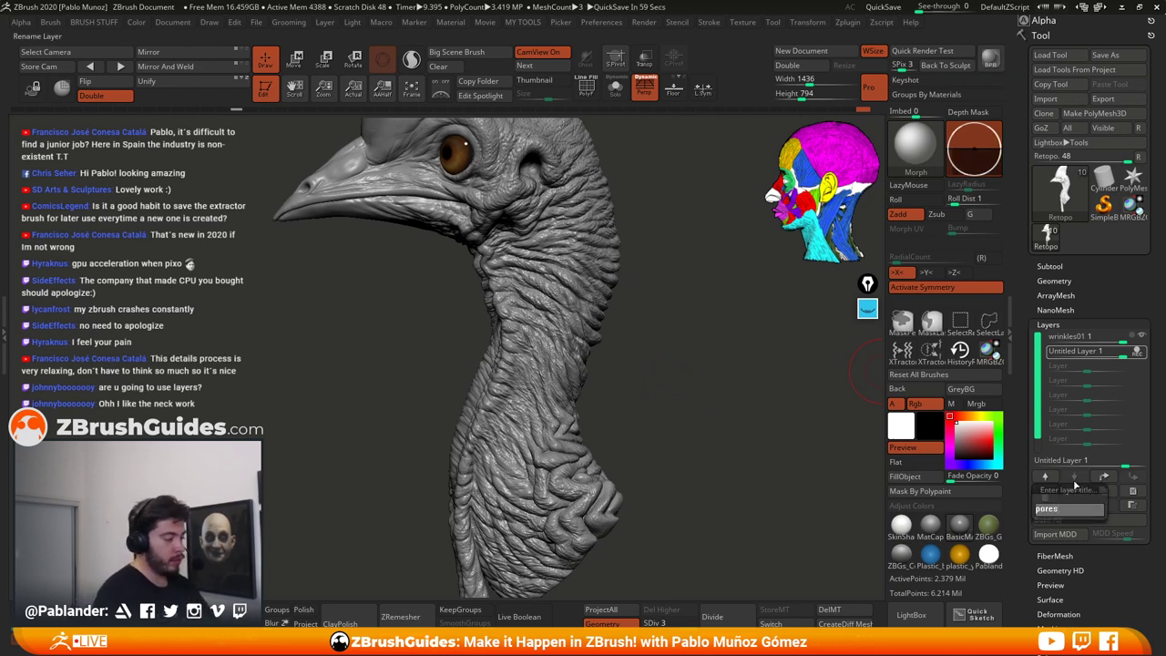
pyautogui.press('Return')
# Step: Load the ZBG Generic Skin brush from the skin brush library
pyautogui.moveTo(692, 392); pyautogui.dragTo(679, 369)
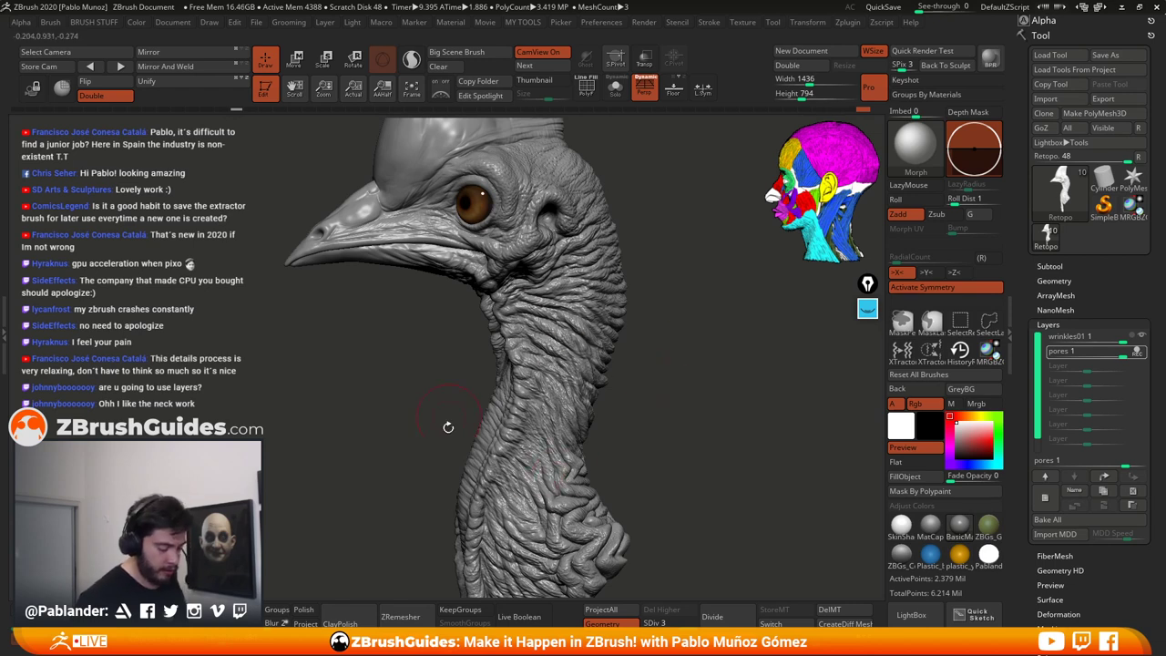
pyautogui.moveTo(661, 393); pyautogui.dragTo(676, 369)
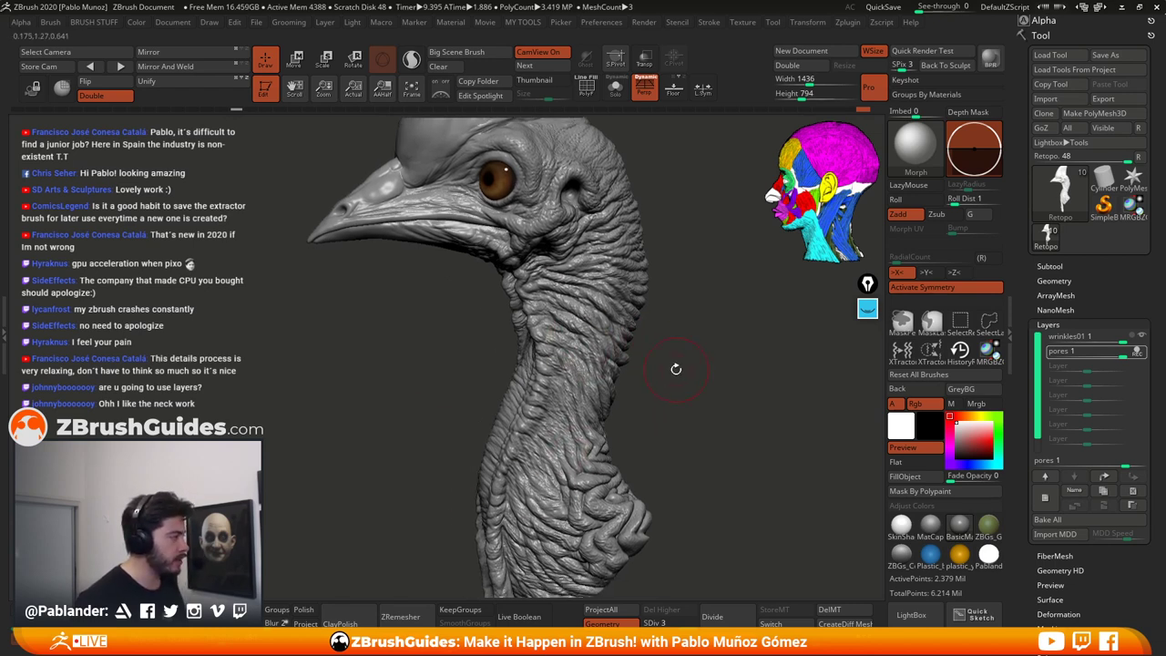
pyautogui.click(911, 614)
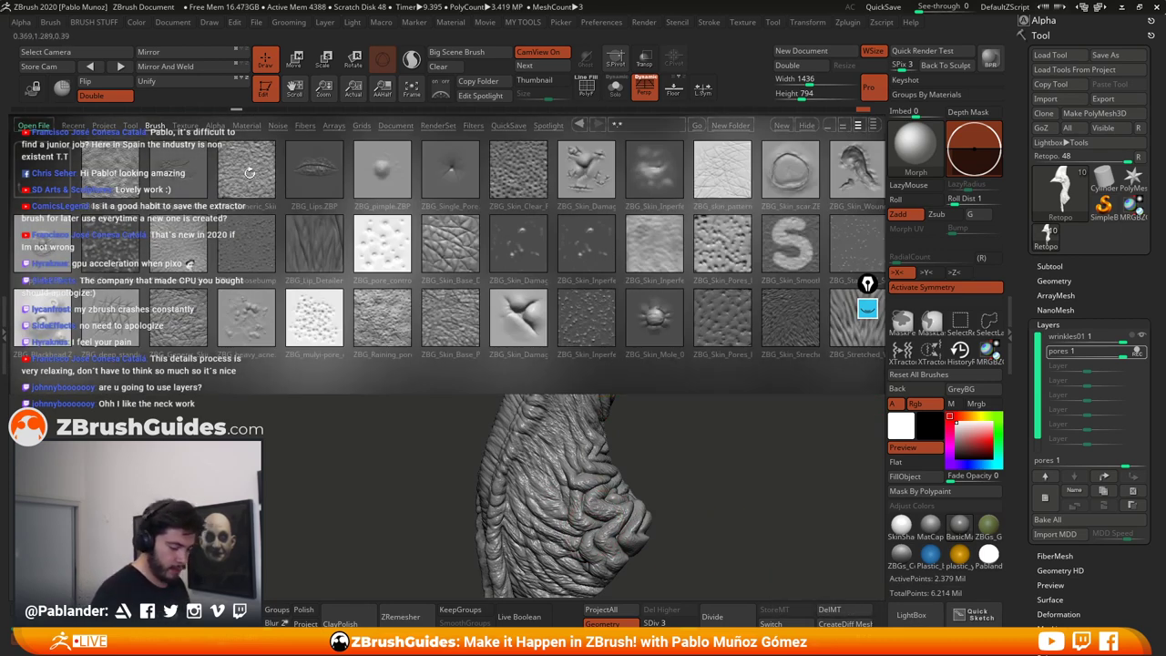
pyautogui.click(666, 170)
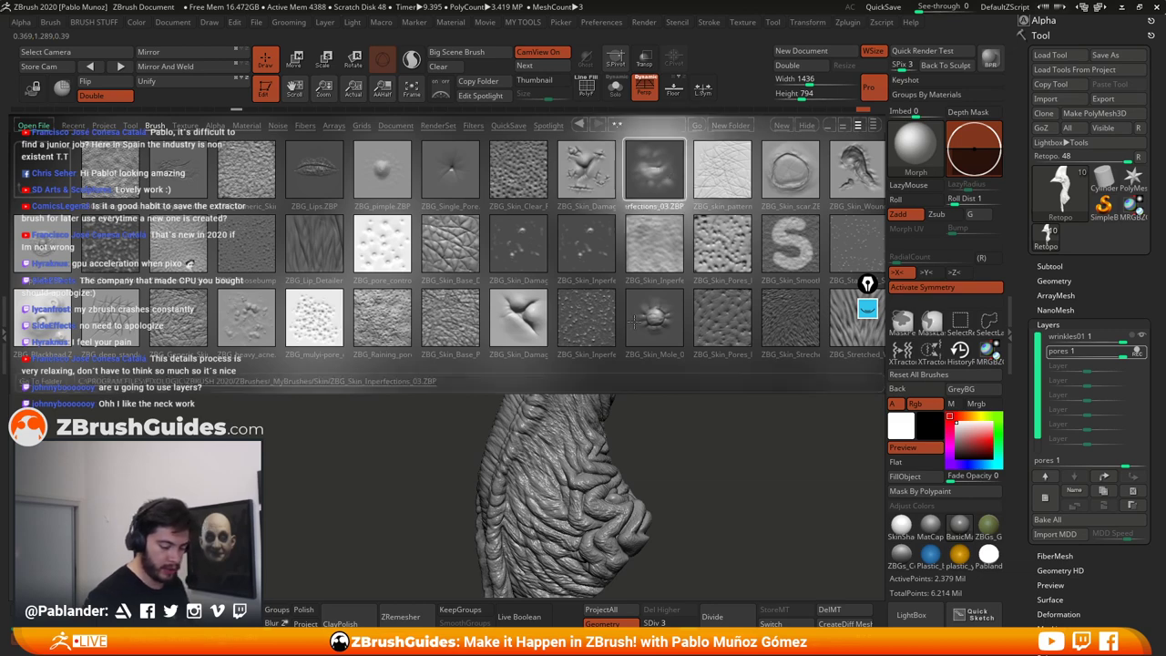
pyautogui.doubleClick(252, 173)
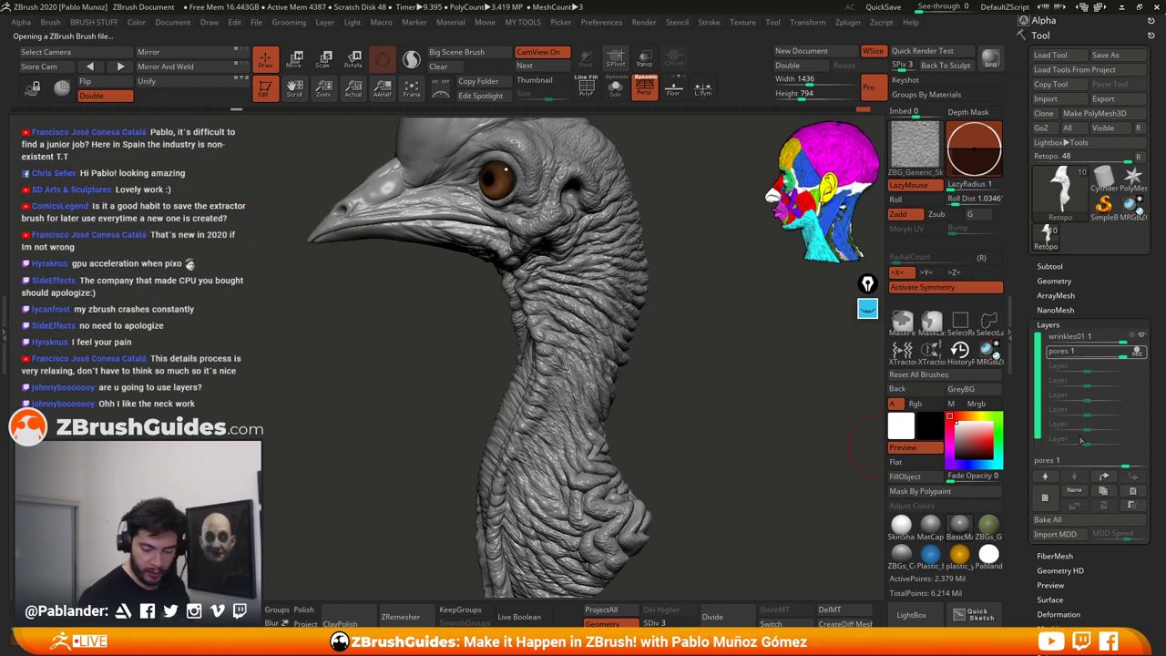
# Step: Replace the stored morph target with the current mesh state and add a new sculpt layer
pyautogui.keyDown('alt'); pyautogui.moveTo(699, 290); pyautogui.dragTo(695, 366); pyautogui.keyUp('alt')
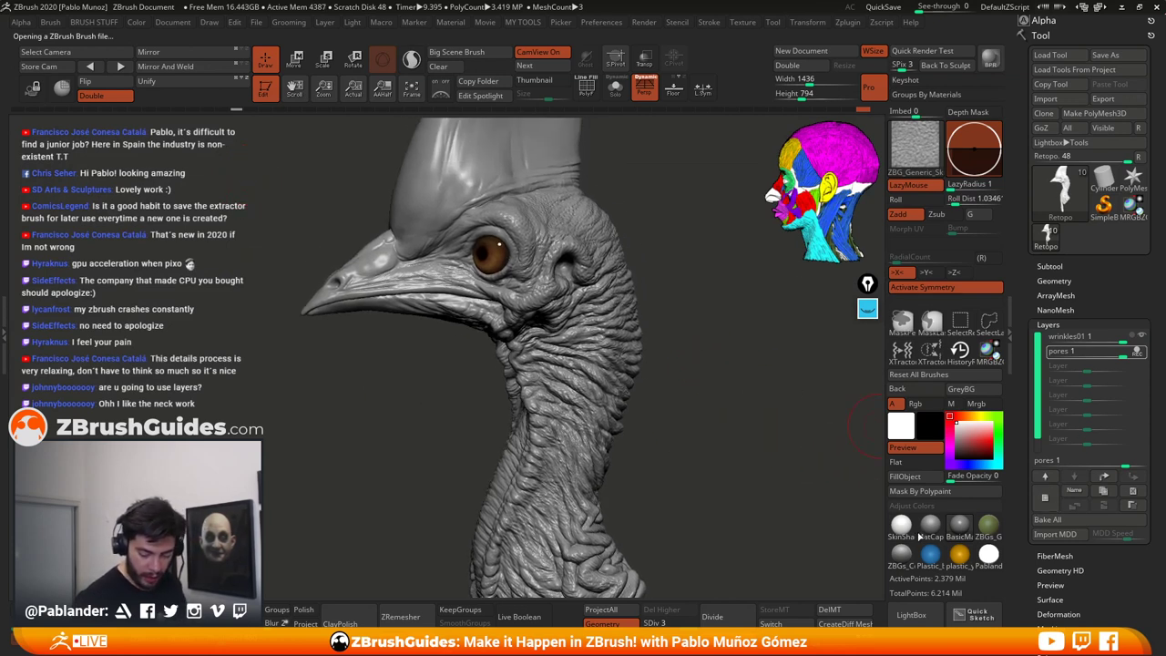
pyautogui.click(839, 609)
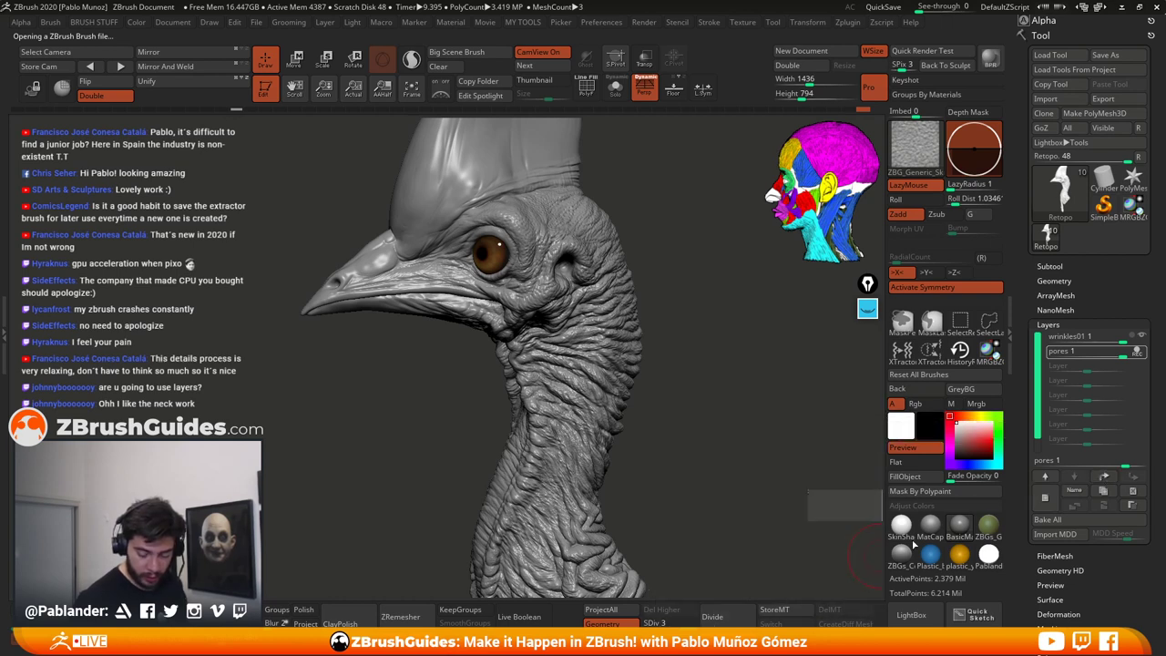
pyautogui.click(775, 609)
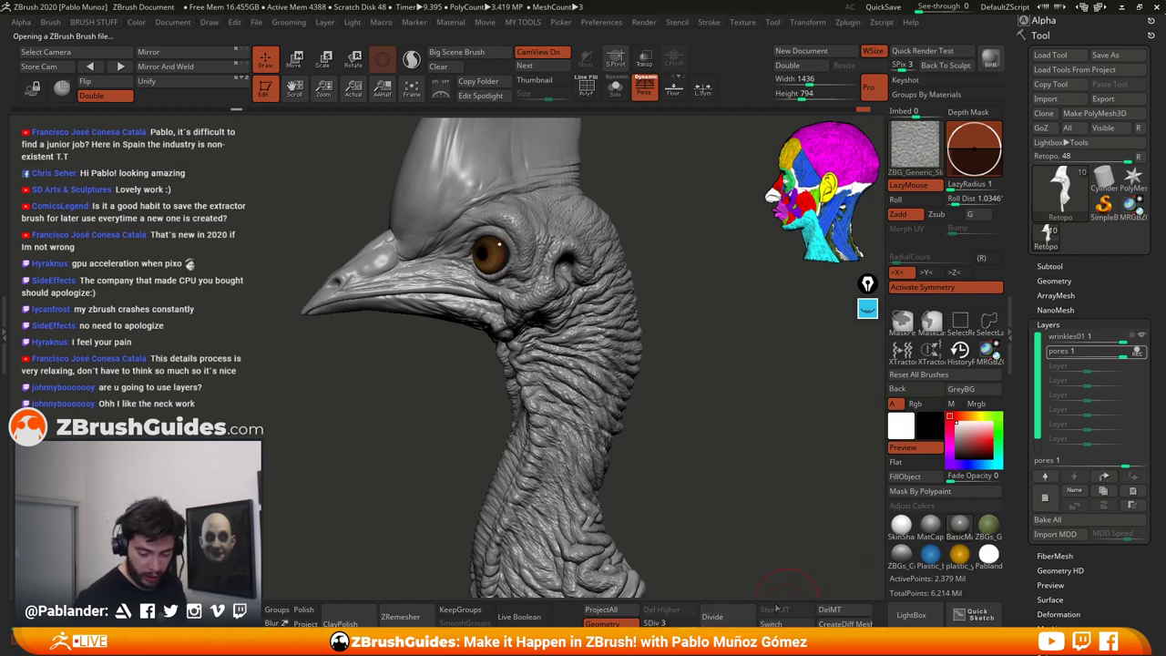
pyautogui.click(1045, 496)
# Step: Try the generic skin brush across the side of the casque and undo the test strokes
pyautogui.moveTo(668, 295)
pyautogui.mouseDown()
pyautogui.moveTo(669, 385)
pyautogui.moveTo(689, 333)
pyautogui.moveTo(694, 356)
pyautogui.mouseUp()
pyautogui.moveTo(563, 236)
pyautogui.mouseDown()
pyautogui.moveTo(439, 344)
pyautogui.moveTo(451, 353)
pyautogui.moveTo(584, 200)
pyautogui.moveTo(533, 179)
pyautogui.moveTo(439, 355)
pyautogui.moveTo(494, 353)
pyautogui.mouseUp()
pyautogui.moveTo(699, 290); pyautogui.dragTo(666, 293)
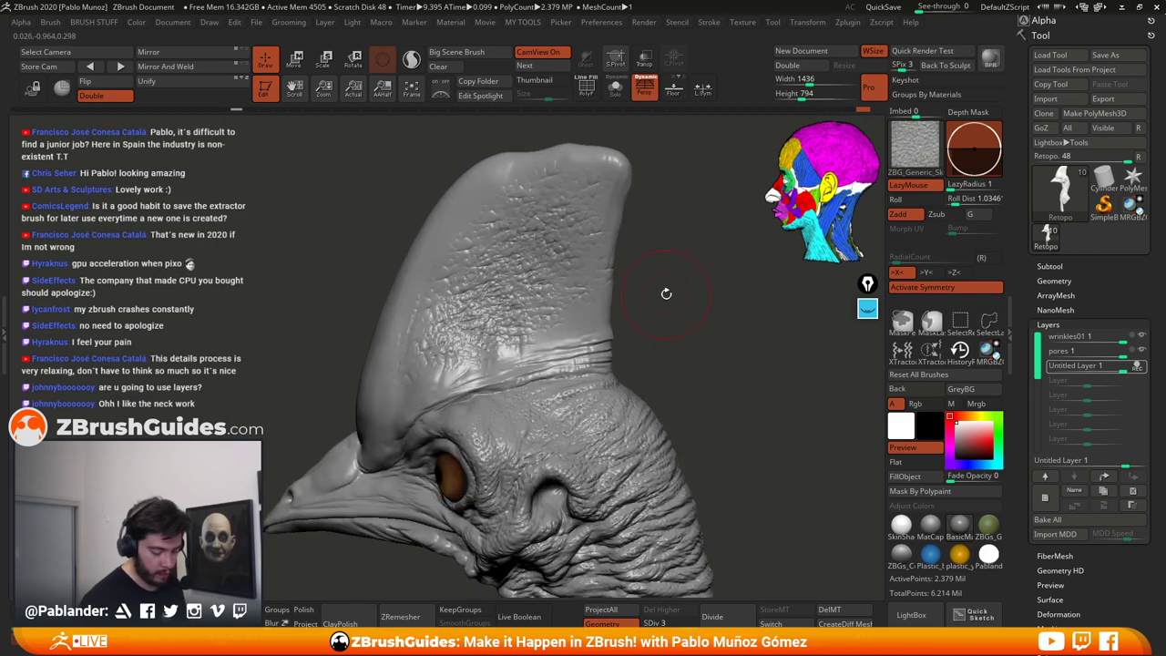
pyautogui.hotkey('ctrl', 'z')
pyautogui.moveTo(424, 352)
pyautogui.mouseDown()
pyautogui.moveTo(580, 209)
pyautogui.moveTo(446, 310)
pyautogui.moveTo(516, 187)
pyautogui.moveTo(564, 295)
pyautogui.moveTo(575, 293)
pyautogui.mouseUp()
pyautogui.hotkey('ctrl', 'z')
# Step: Load the ZBG Bumpy Skin brush, test it on the side of the casque and undo the test strokes
pyautogui.click(909, 616)
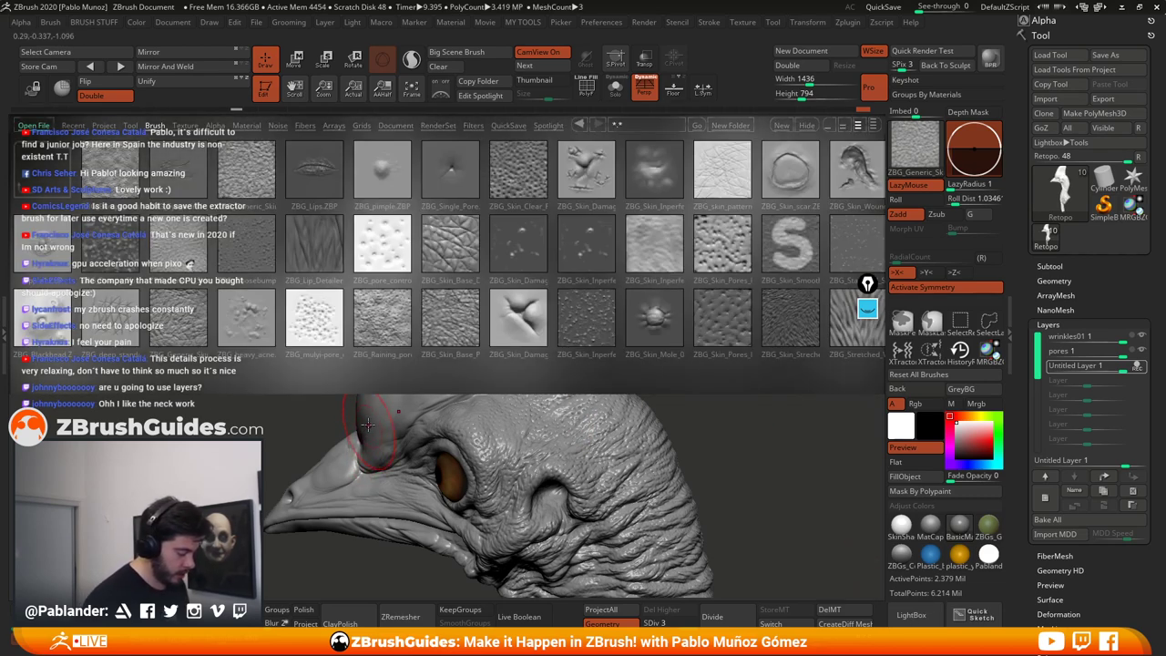
pyautogui.doubleClick(125, 233)
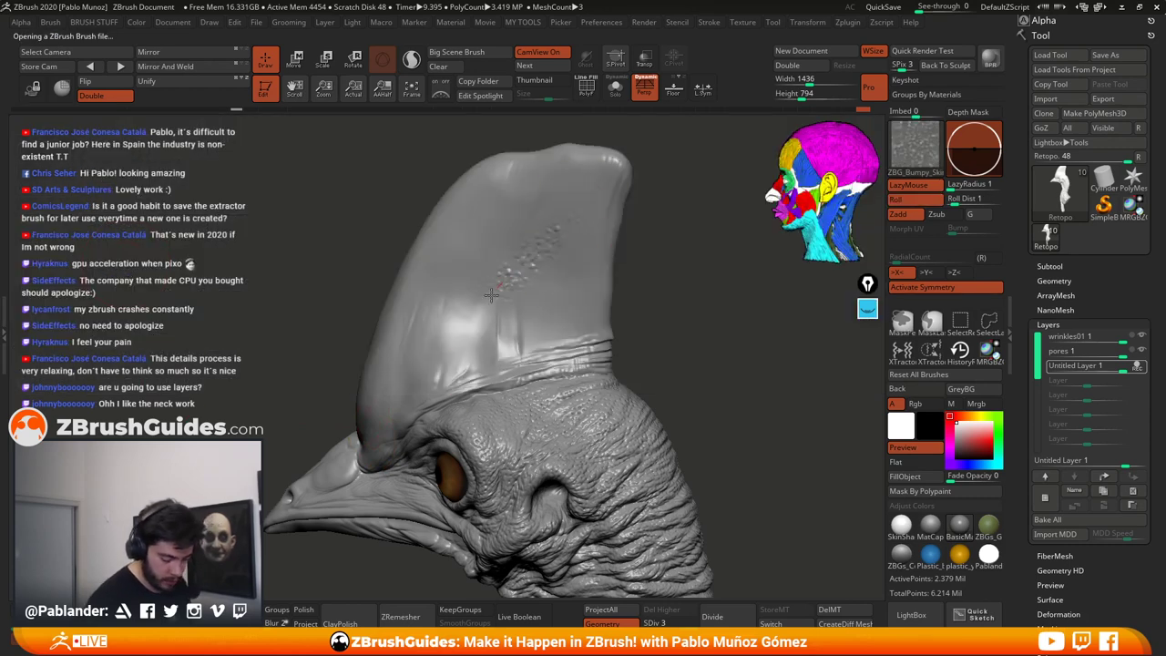
pyautogui.moveTo(581, 206)
pyautogui.mouseDown()
pyautogui.moveTo(467, 295)
pyautogui.moveTo(494, 254)
pyautogui.moveTo(446, 315)
pyautogui.moveTo(503, 234)
pyautogui.moveTo(581, 195)
pyautogui.mouseUp()
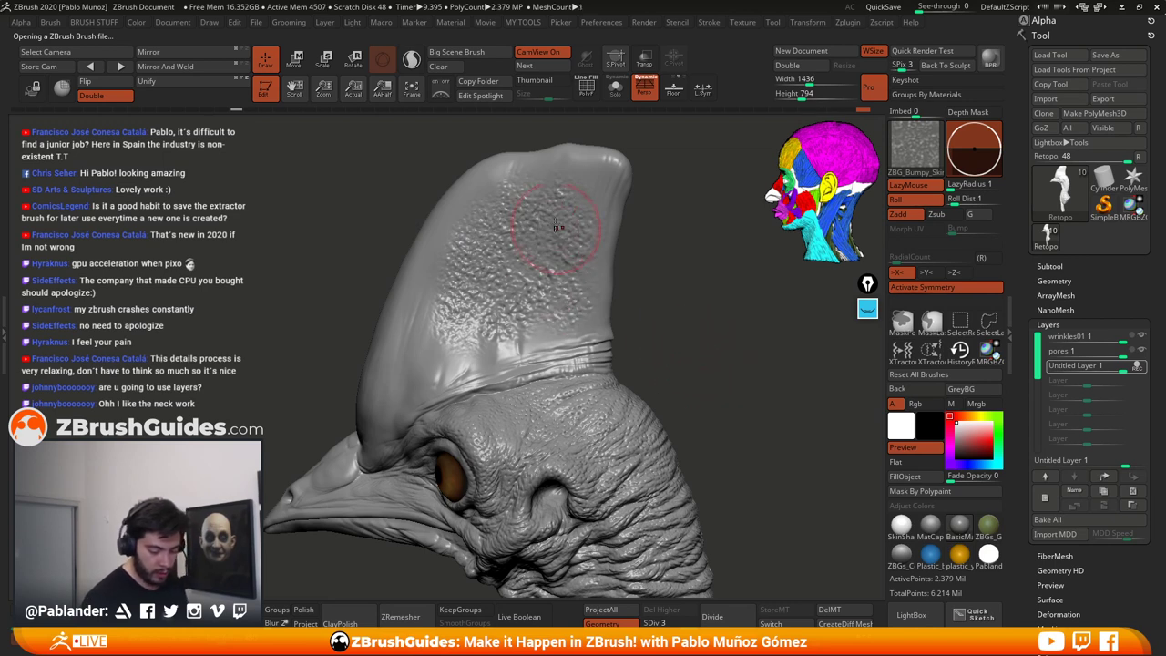
pyautogui.keyDown('alt'); pyautogui.moveTo(689, 356); pyautogui.dragTo(682, 322); pyautogui.keyUp('alt')
pyautogui.hotkey('ctrl', 'z')
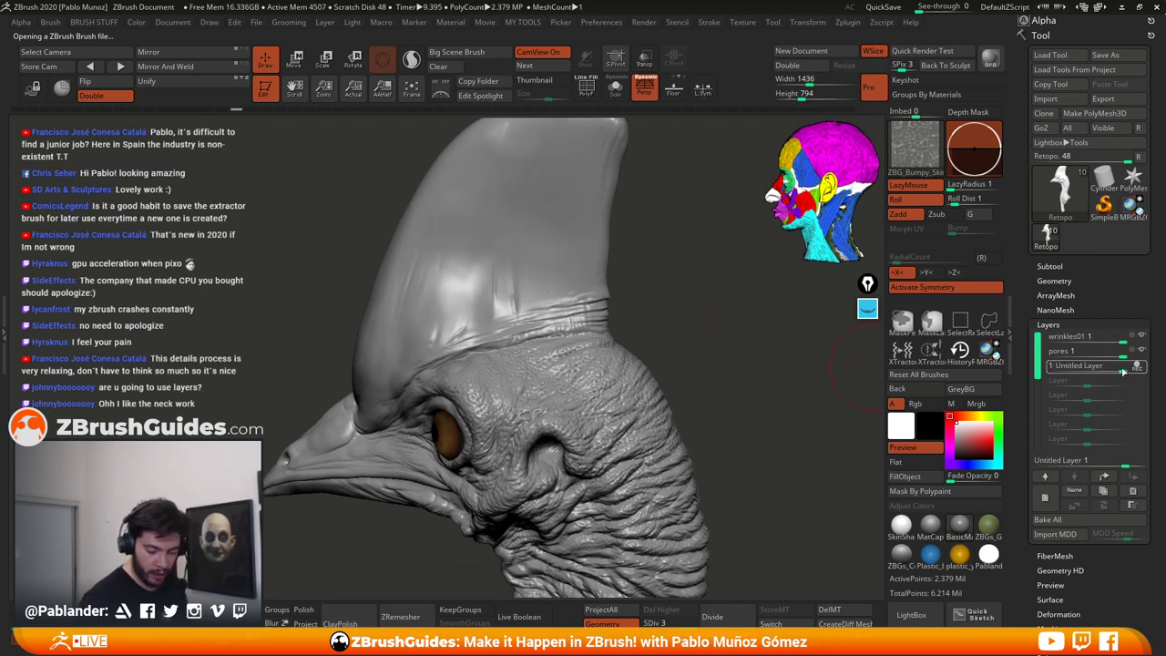
# Step: Reduce the draw size and brush bumpy skin detail over the skin behind and below the ear
pyautogui.keyDown('alt'); pyautogui.moveTo(799, 422); pyautogui.dragTo(777, 356); pyautogui.keyUp('alt')
pyautogui.press('space')
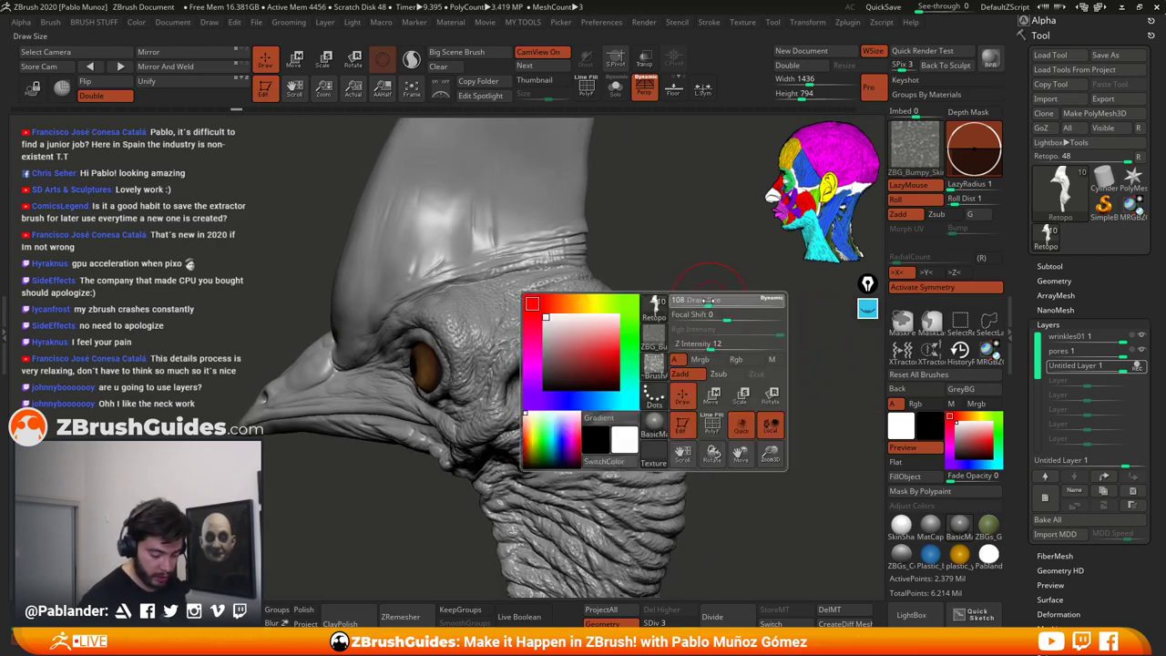
pyautogui.keyDown('alt'); pyautogui.moveTo(743, 417); pyautogui.dragTo(737, 292); pyautogui.keyUp('alt')
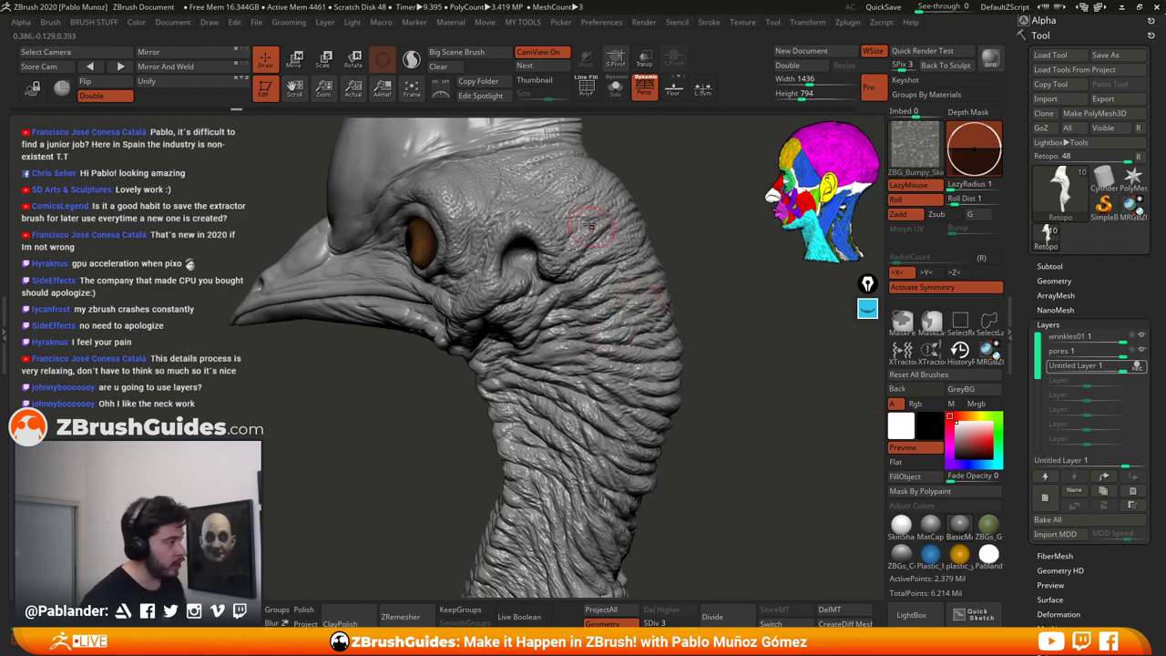
pyautogui.moveTo(595, 434)
pyautogui.keyDown('alt'); pyautogui.mouseDown(button='right')
pyautogui.moveTo(585, 338)
pyautogui.moveTo(619, 348)
pyautogui.moveTo(601, 249)
pyautogui.moveTo(587, 327)
pyautogui.moveTo(563, 297)
pyautogui.moveTo(577, 294)
pyautogui.moveTo(520, 264)
pyautogui.mouseUp(button='right'); pyautogui.keyUp('alt')
pyautogui.press('space')
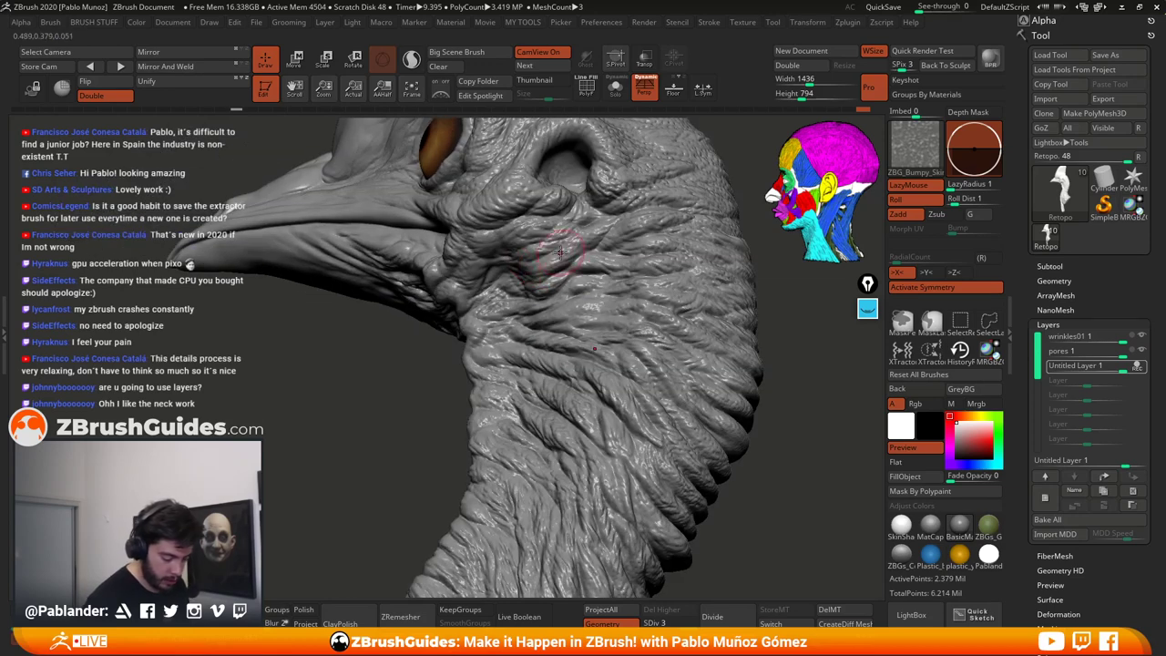
# Step: Brush bumpy skin detail over the folds below the ear and down the throat behind the jaw
pyautogui.press('space')
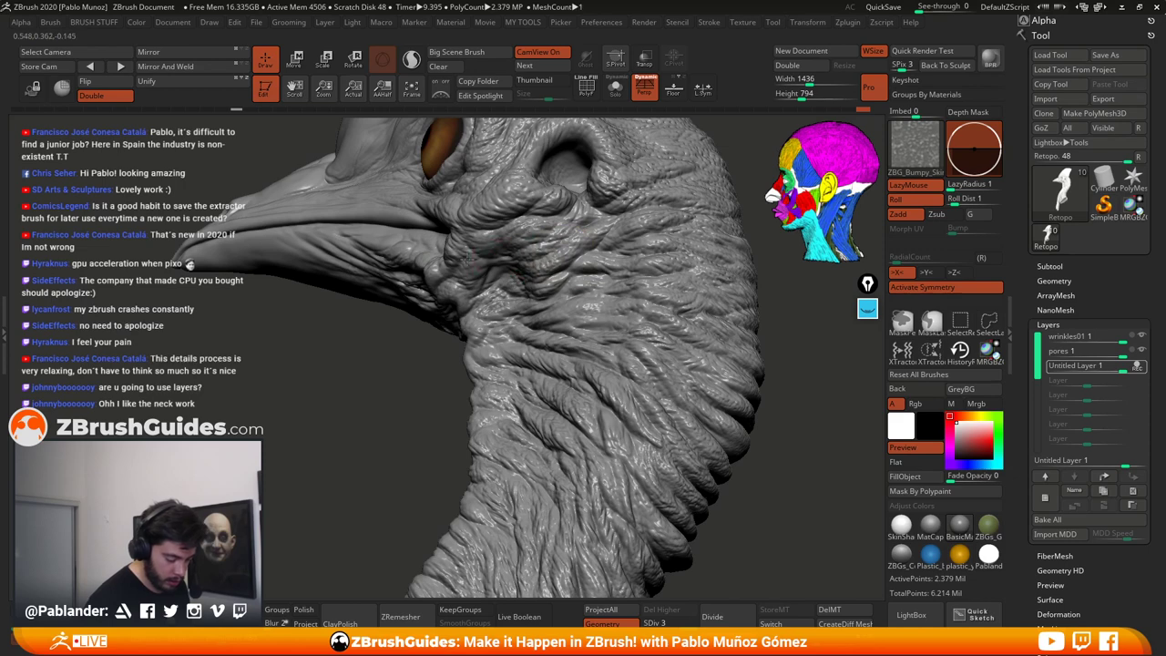
pyautogui.moveTo(485, 303); pyautogui.dragTo(568, 322, button='right')
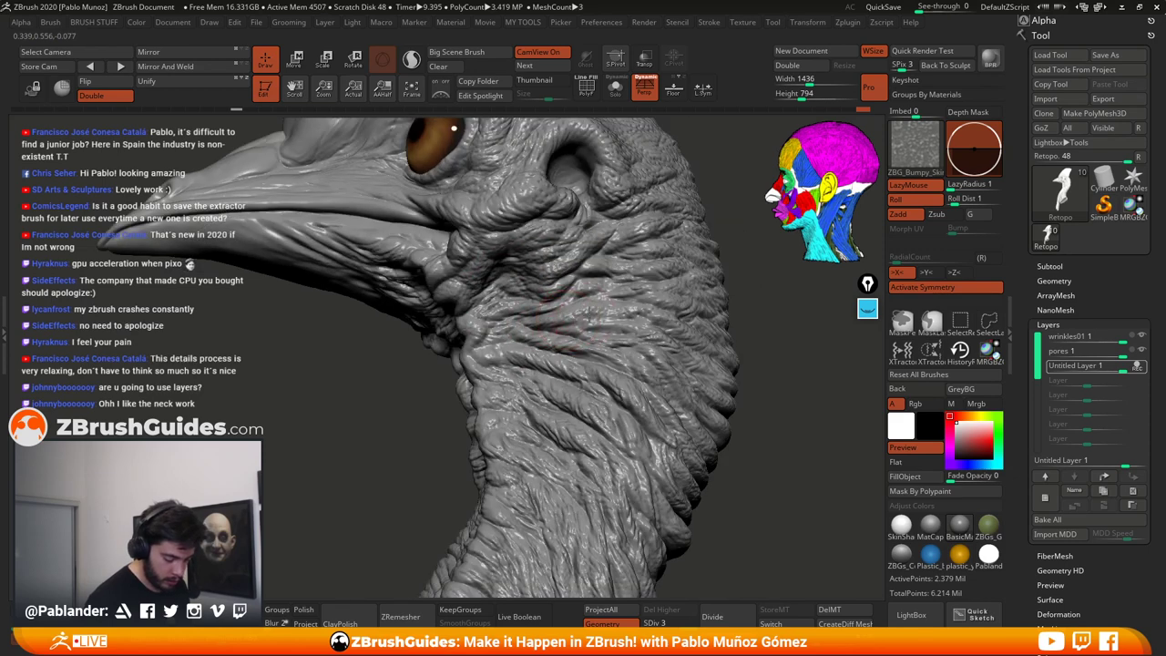
pyautogui.moveTo(510, 369); pyautogui.dragTo(568, 326, button='right')
pyautogui.moveTo(509, 329); pyautogui.dragTo(580, 324)
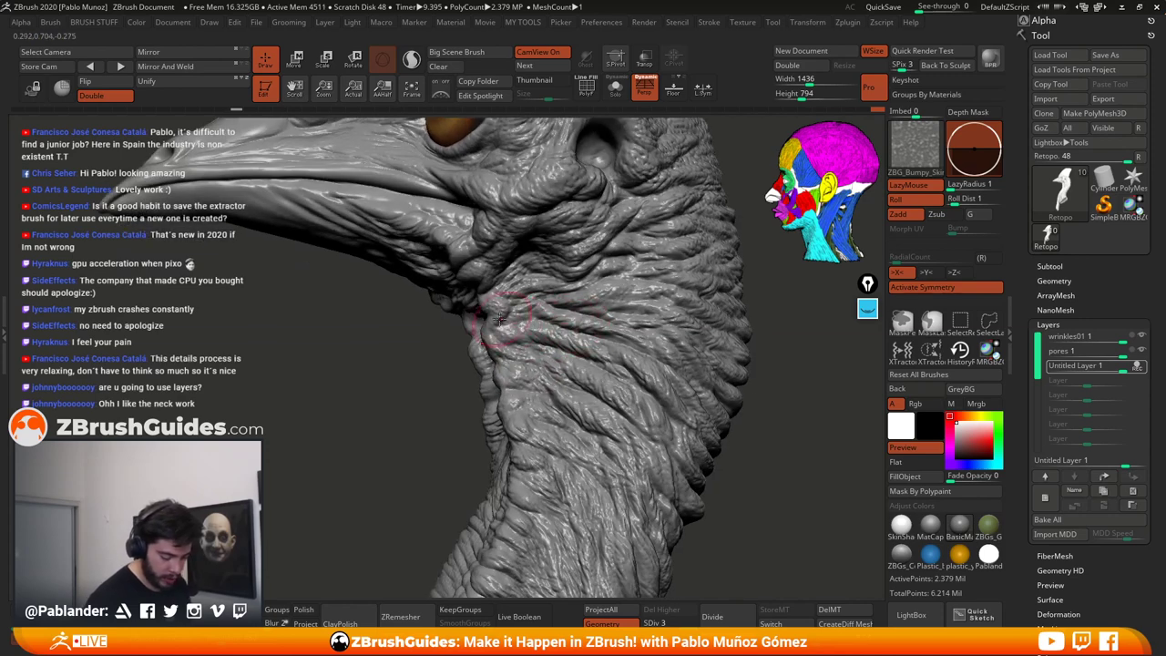
pyautogui.moveTo(504, 321); pyautogui.dragTo(525, 397)
# Step: Brush bumpy skin detail along the rear of the lower beak and around the corner of the mouth
pyautogui.moveTo(447, 228)
pyautogui.mouseDown()
pyautogui.moveTo(458, 253)
pyautogui.moveTo(450, 227)
pyautogui.moveTo(424, 239)
pyautogui.mouseUp()
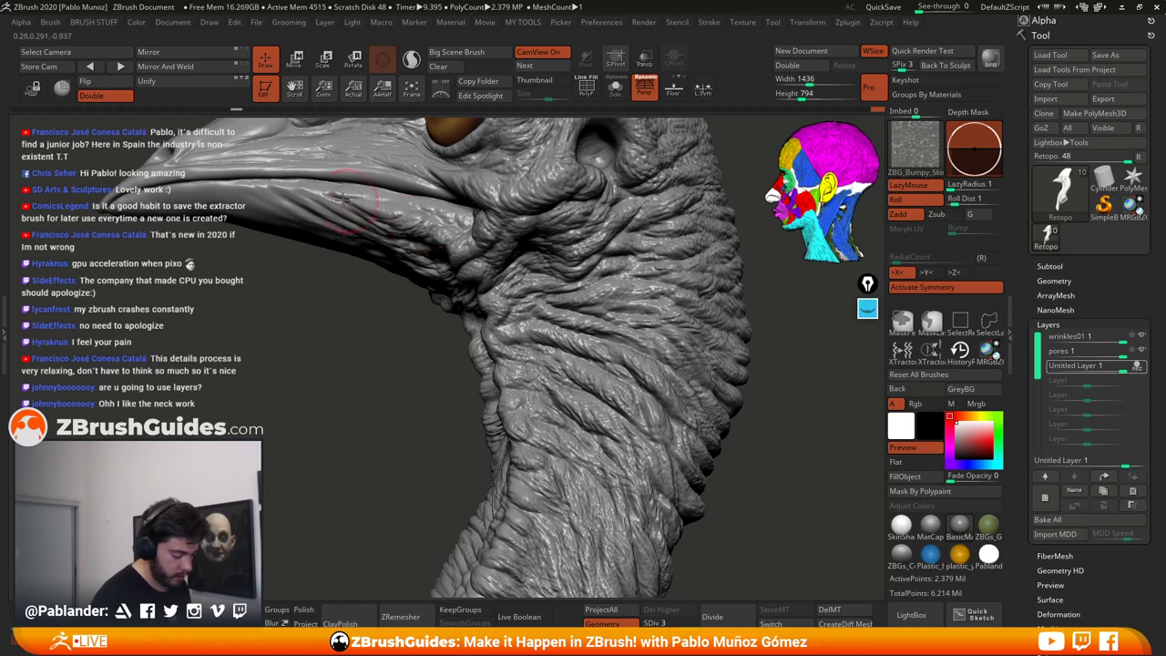
pyautogui.moveTo(352, 198)
pyautogui.mouseDown()
pyautogui.moveTo(386, 225)
pyautogui.moveTo(479, 219)
pyautogui.moveTo(462, 211)
pyautogui.mouseUp()
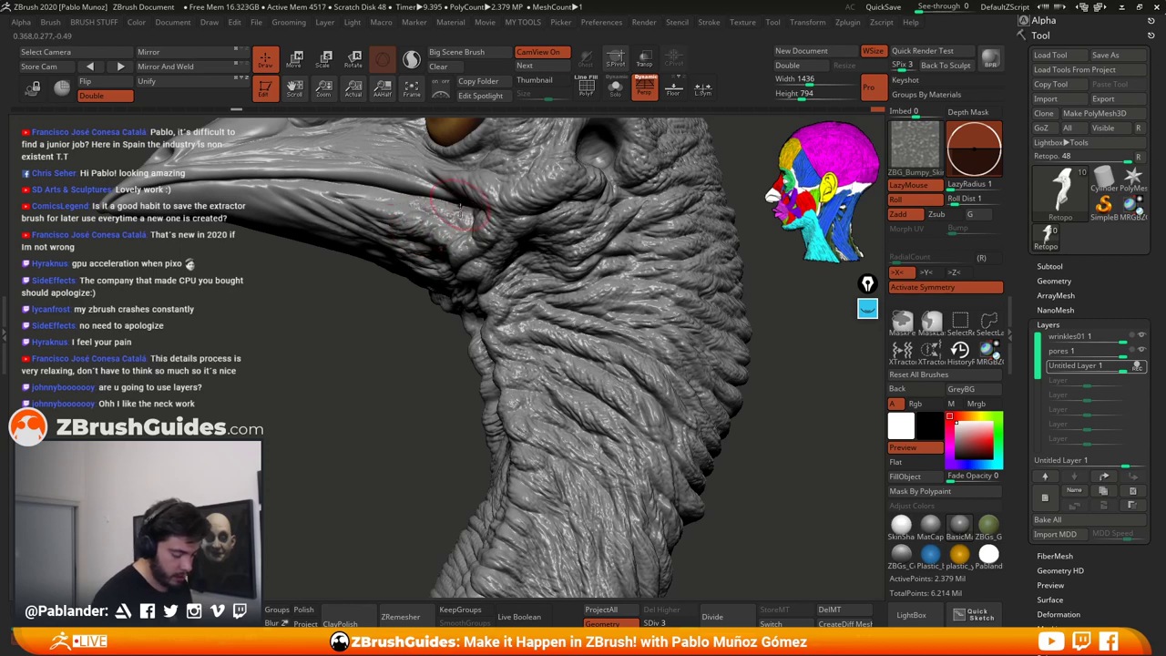
pyautogui.moveTo(445, 168); pyautogui.dragTo(506, 197)
# Step: Extend the bumpy skin detail down the side of the upper and middle neck
pyautogui.moveTo(660, 284); pyautogui.dragTo(583, 308, button='right')
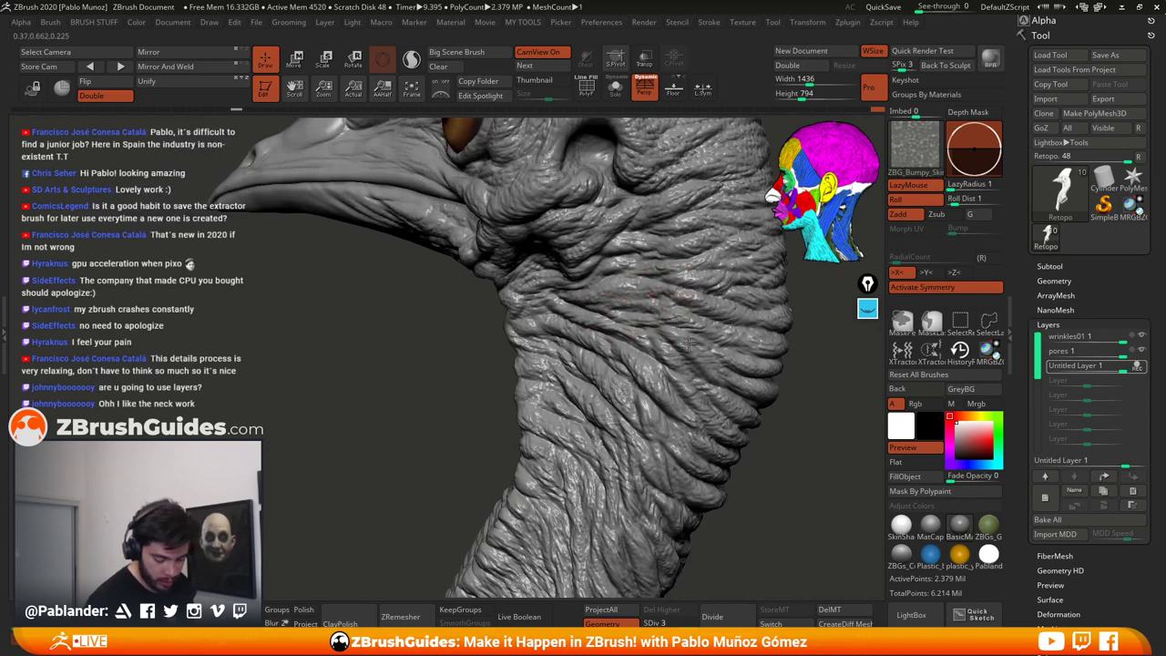
pyautogui.moveTo(688, 343); pyautogui.dragTo(642, 351, button='right')
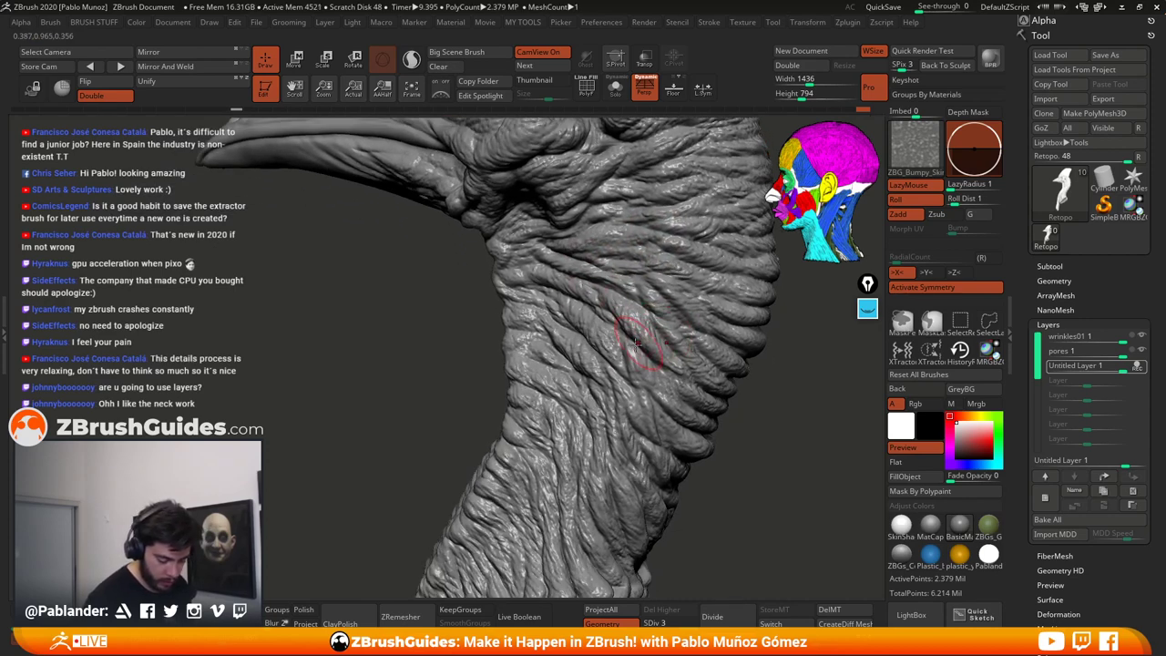
pyautogui.moveTo(587, 398); pyautogui.dragTo(588, 340, button='right')
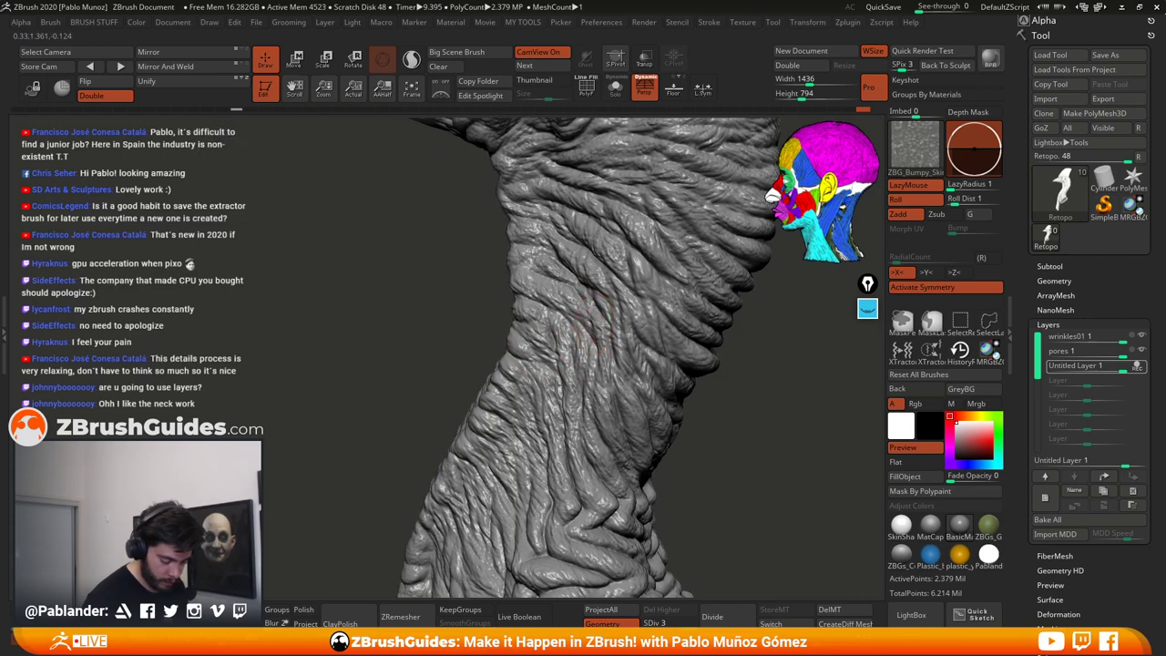
# Step: Brush bumpy skin detail over the thick winding folds and the side skin at the base of the neck
pyautogui.moveTo(707, 462); pyautogui.dragTo(544, 453, button='right')
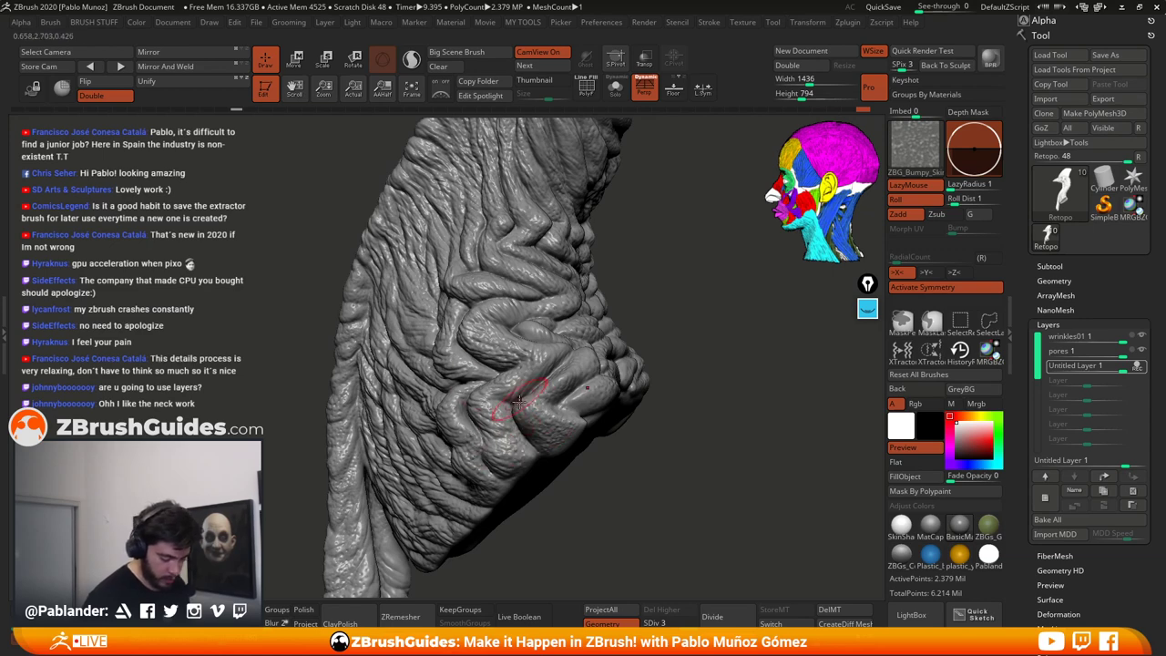
pyautogui.moveTo(537, 335); pyautogui.dragTo(683, 431, button='right')
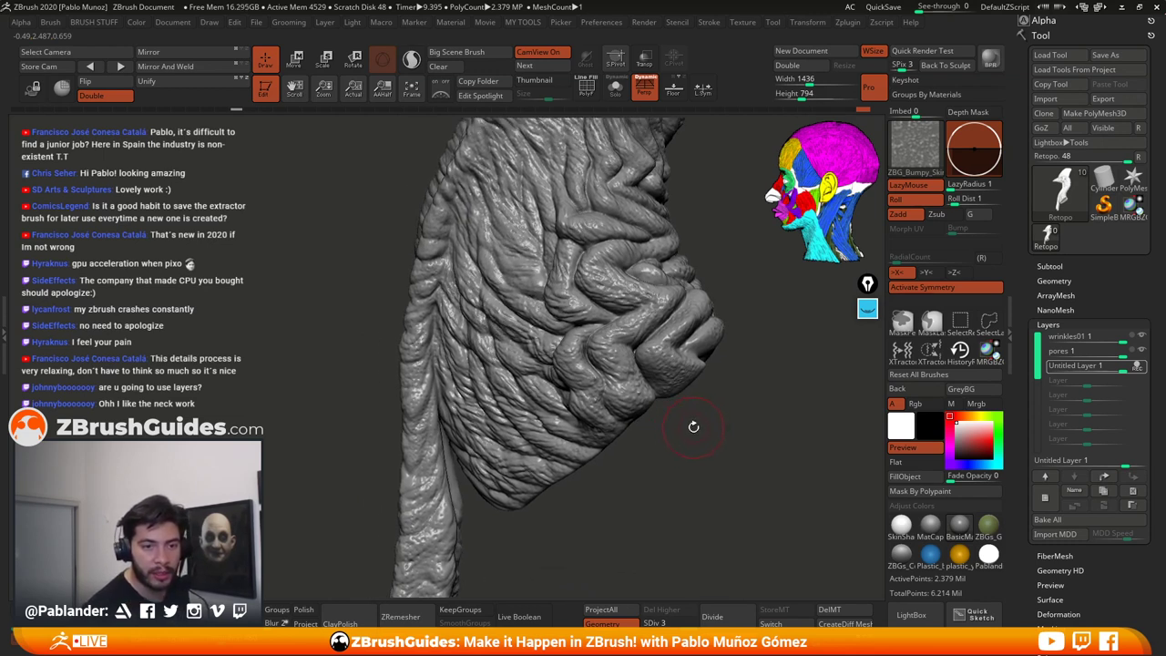
pyautogui.moveTo(693, 425)
pyautogui.mouseDown(button='right')
pyautogui.moveTo(686, 416)
pyautogui.moveTo(691, 435)
pyautogui.mouseUp(button='right')
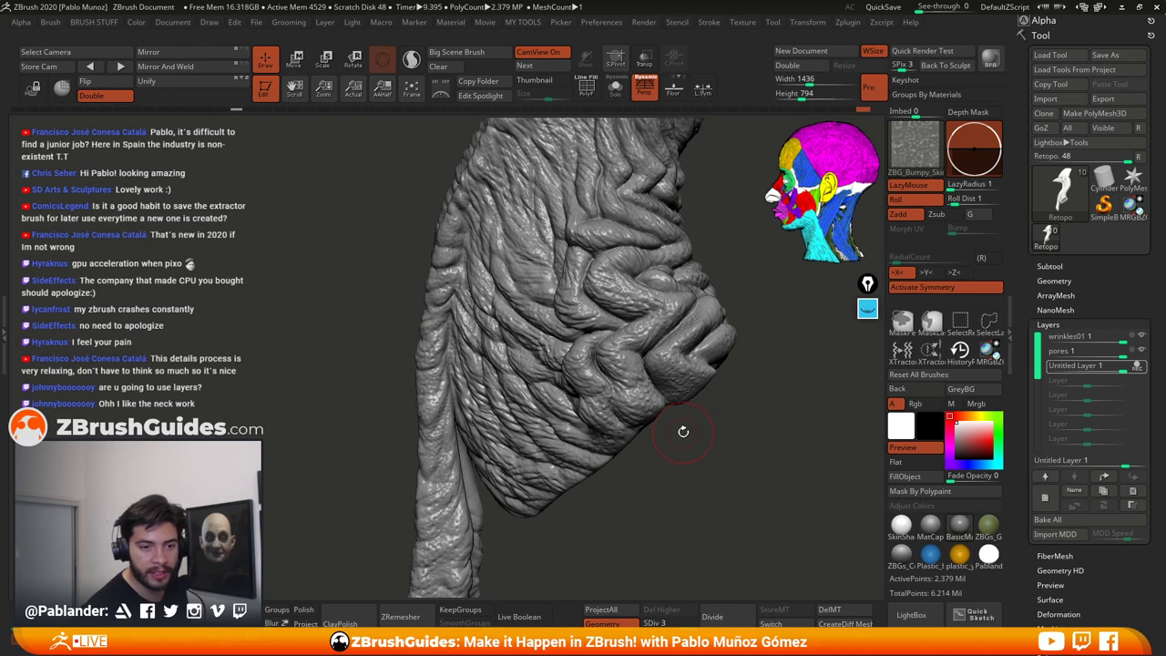
pyautogui.moveTo(687, 422); pyautogui.dragTo(671, 439, button='right')
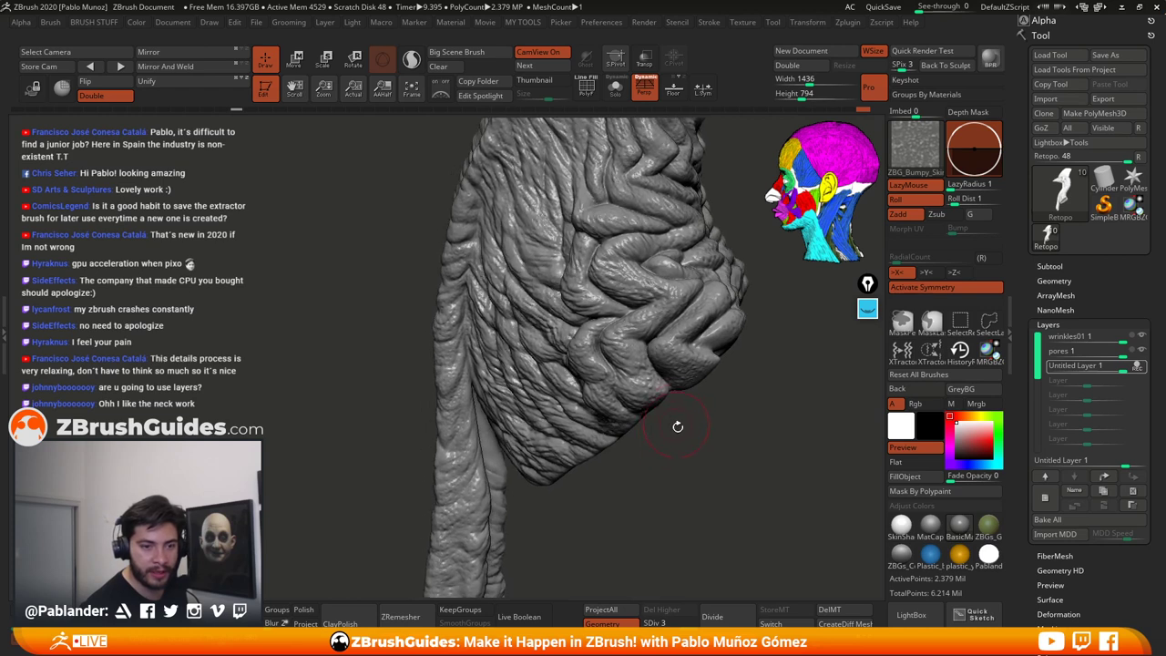
pyautogui.moveTo(681, 417); pyautogui.dragTo(603, 290, button='right')
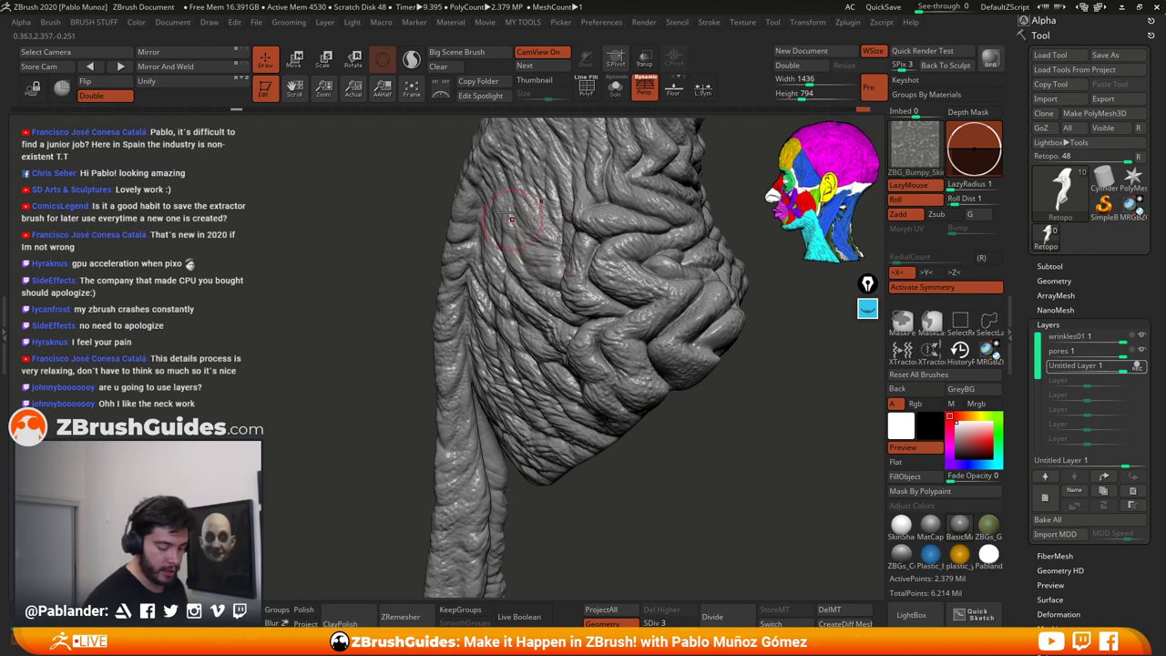
# Step: Brush bumpy skin detail along the front side of the lower neck, beside the hanging wattles
pyautogui.moveTo(699, 429); pyautogui.dragTo(598, 342, button='right')
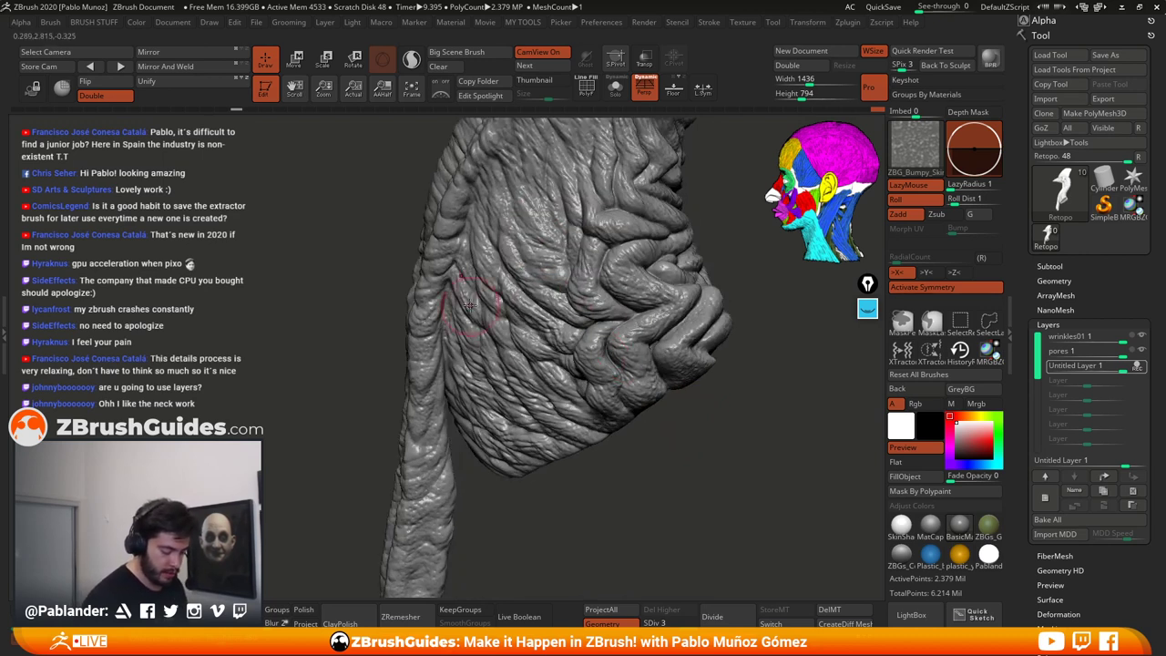
pyautogui.moveTo(599, 475)
pyautogui.mouseDown(button='right')
pyautogui.moveTo(615, 393)
pyautogui.moveTo(555, 397)
pyautogui.mouseUp(button='right')
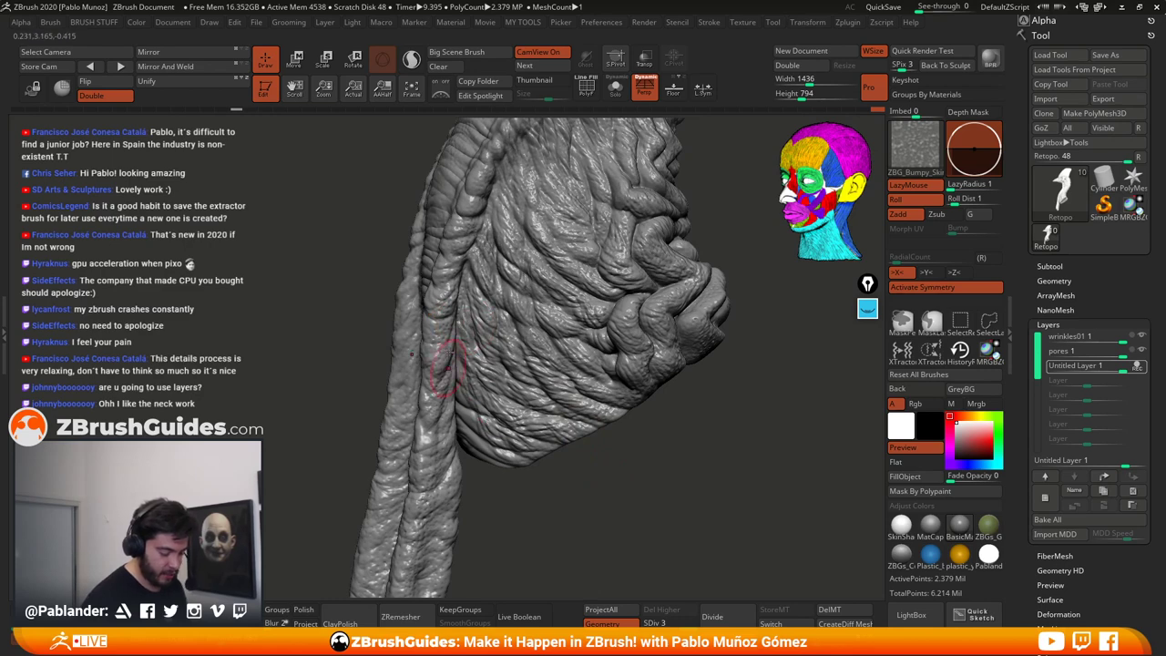
pyautogui.moveTo(692, 399); pyautogui.dragTo(477, 222, button='right')
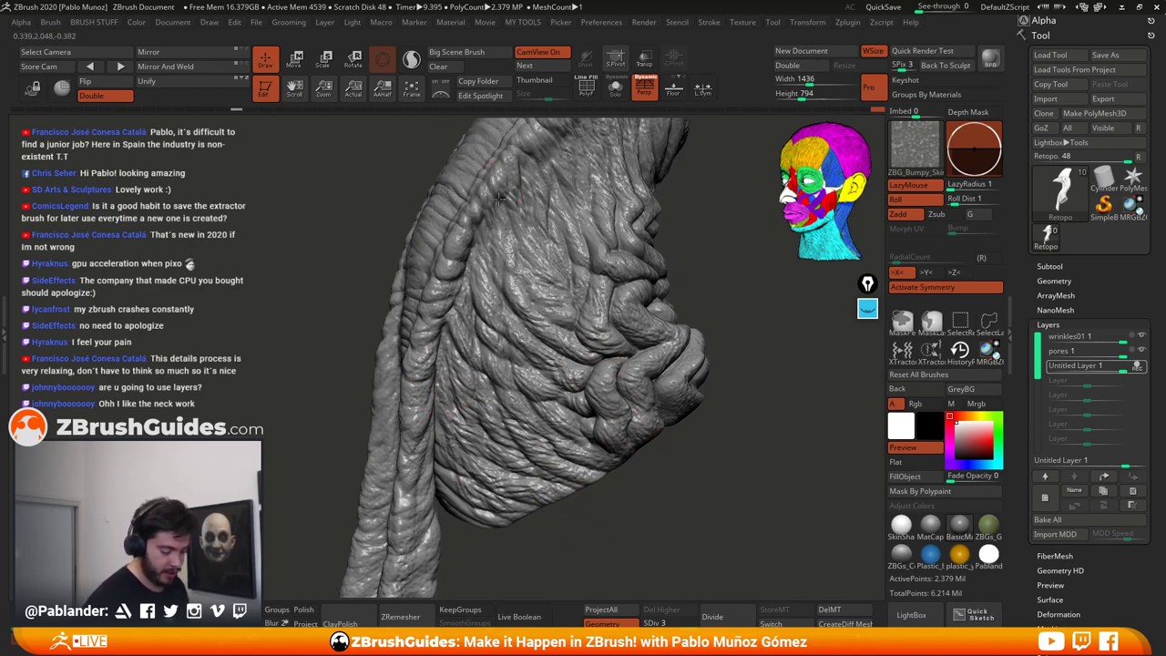
pyautogui.keyDown('alt'); pyautogui.moveTo(697, 460); pyautogui.dragTo(649, 383, button='right'); pyautogui.keyUp('alt')
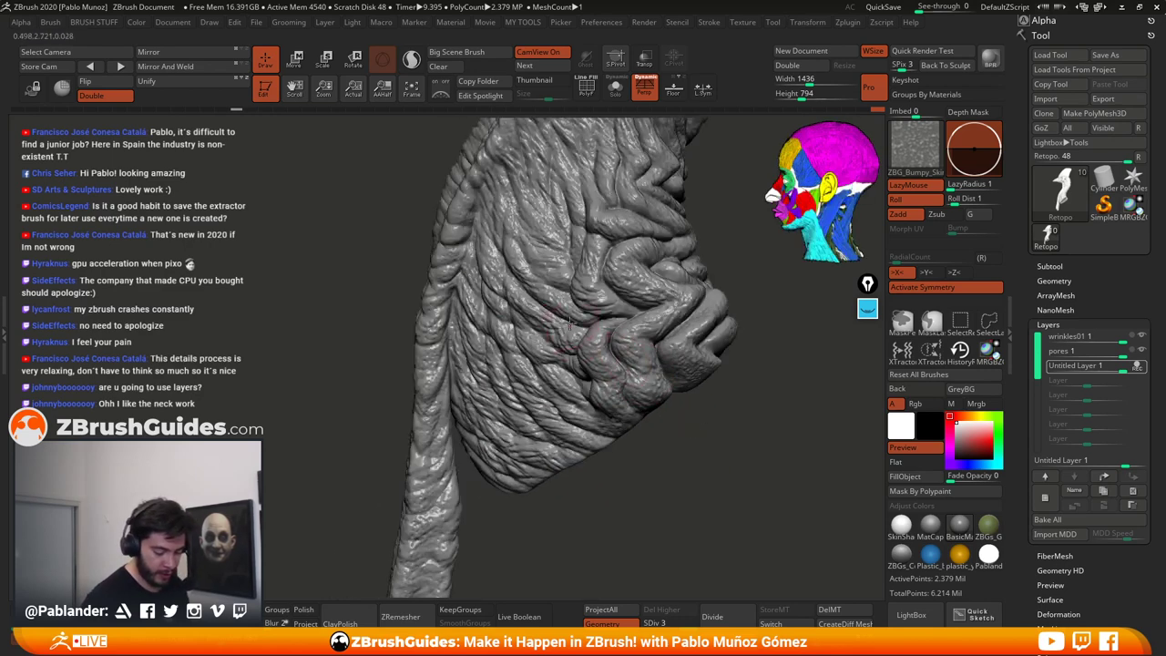
# Step: Work bumpy skin detail into the wrinkles along the bottom edge of the neck base
pyautogui.moveTo(646, 450); pyautogui.dragTo(602, 400, button='right')
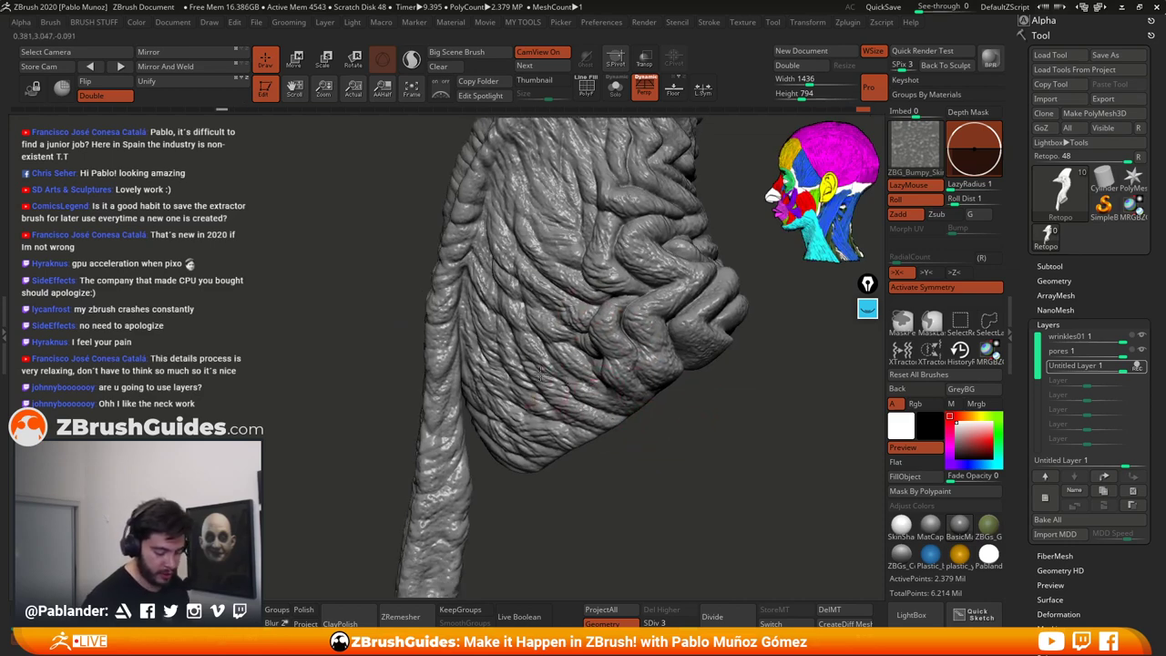
pyautogui.moveTo(637, 369); pyautogui.dragTo(526, 314, button='right')
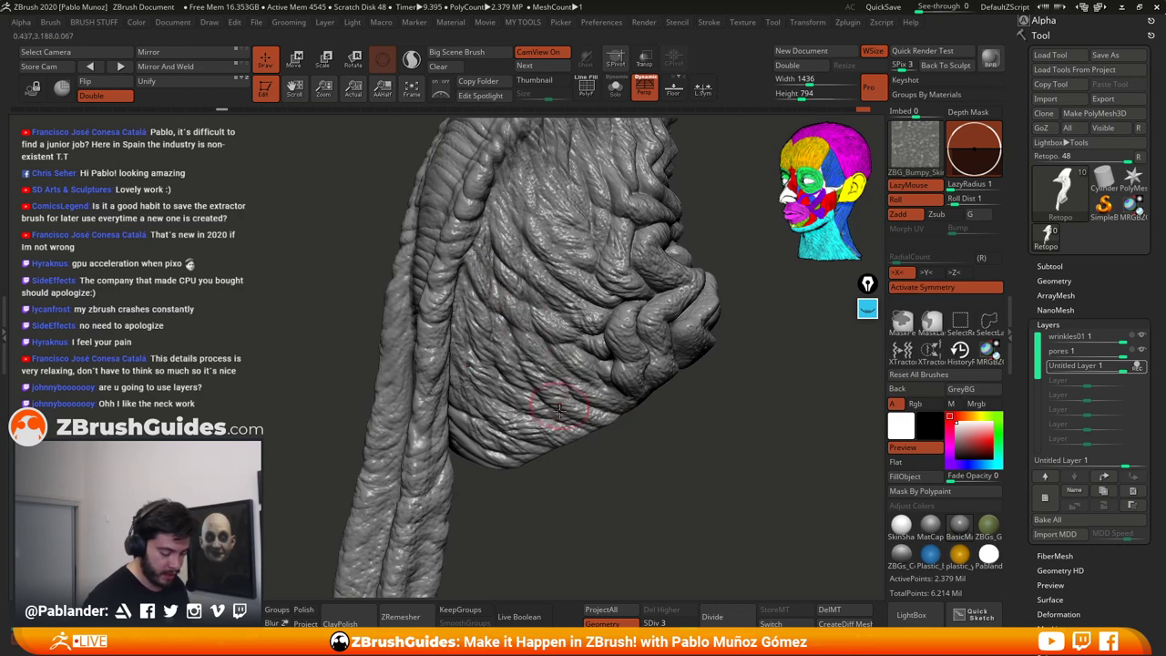
pyautogui.moveTo(619, 458); pyautogui.dragTo(515, 414, button='right')
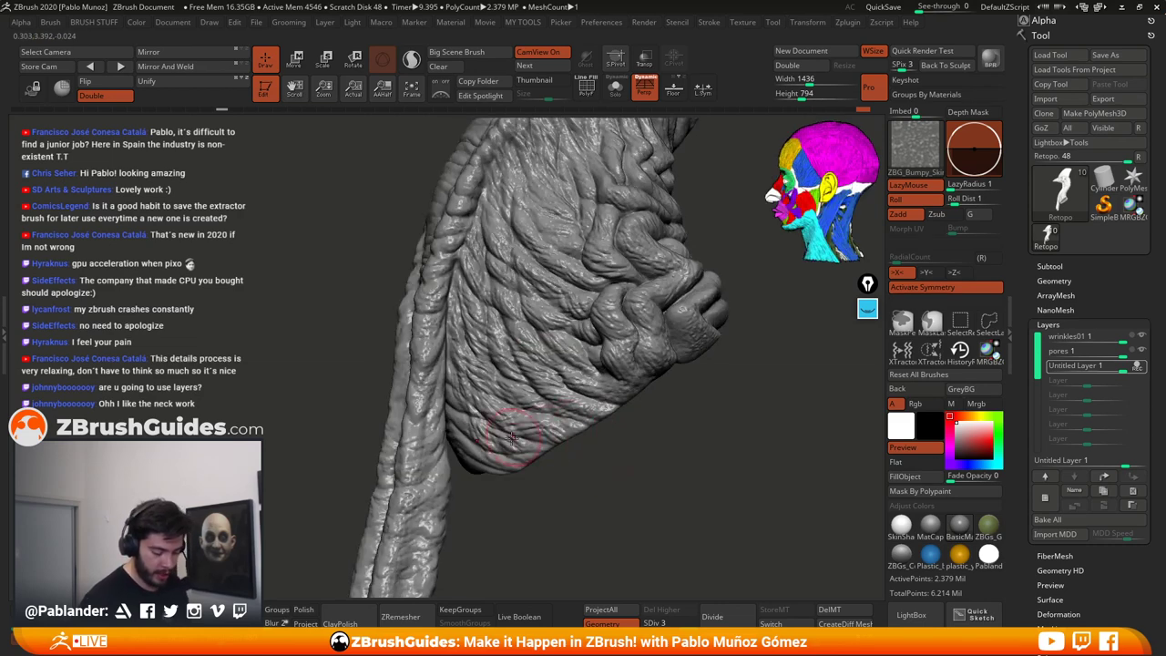
pyautogui.moveTo(635, 428); pyautogui.dragTo(674, 410, button='right')
# Step: Brush bumpy skin detail over the wattles and adjoining wrinkles from the opposite side of the neck
pyautogui.moveTo(603, 270); pyautogui.dragTo(501, 273, button='right')
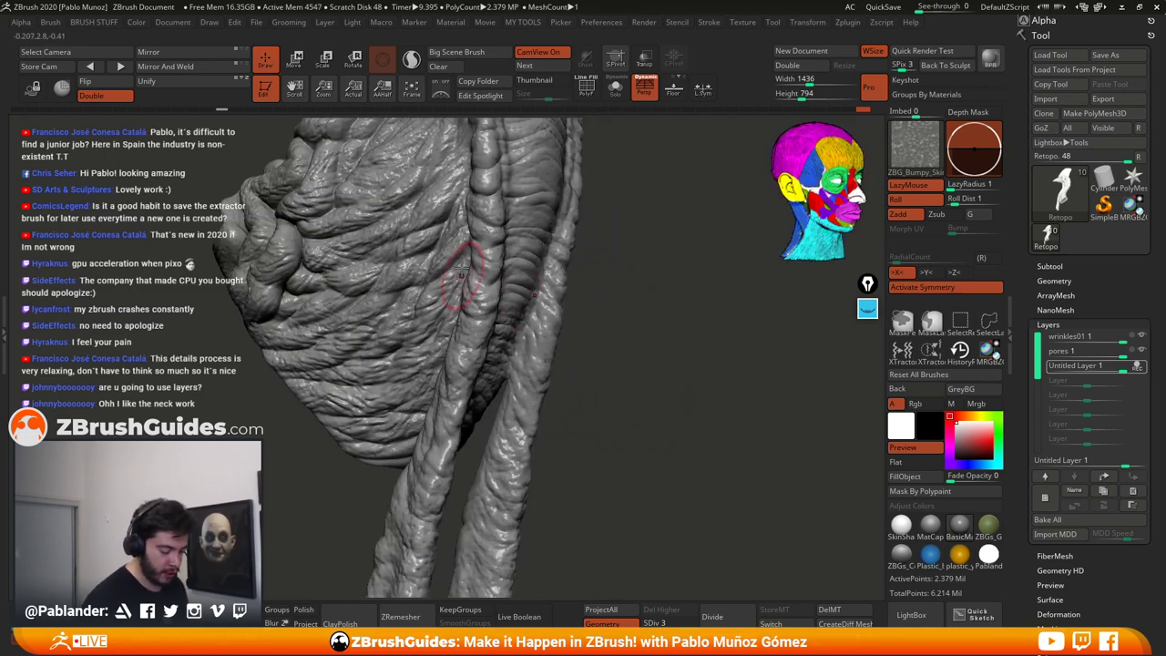
pyautogui.moveTo(583, 279); pyautogui.dragTo(664, 297, button='right')
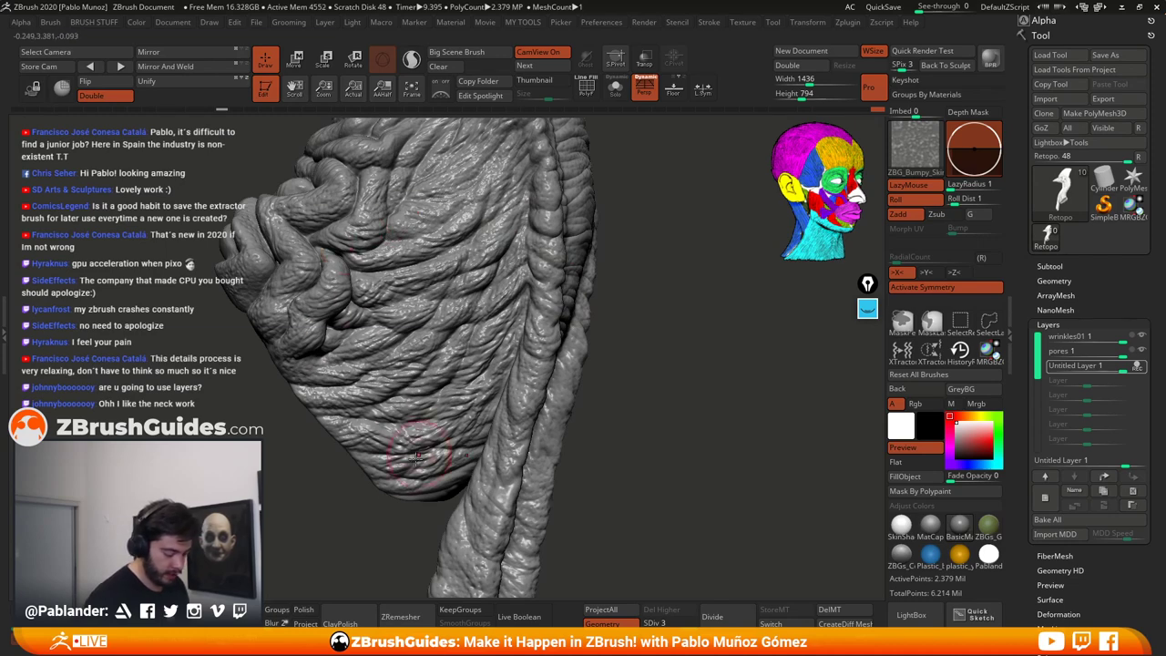
pyautogui.moveTo(524, 361); pyautogui.dragTo(583, 394, button='right')
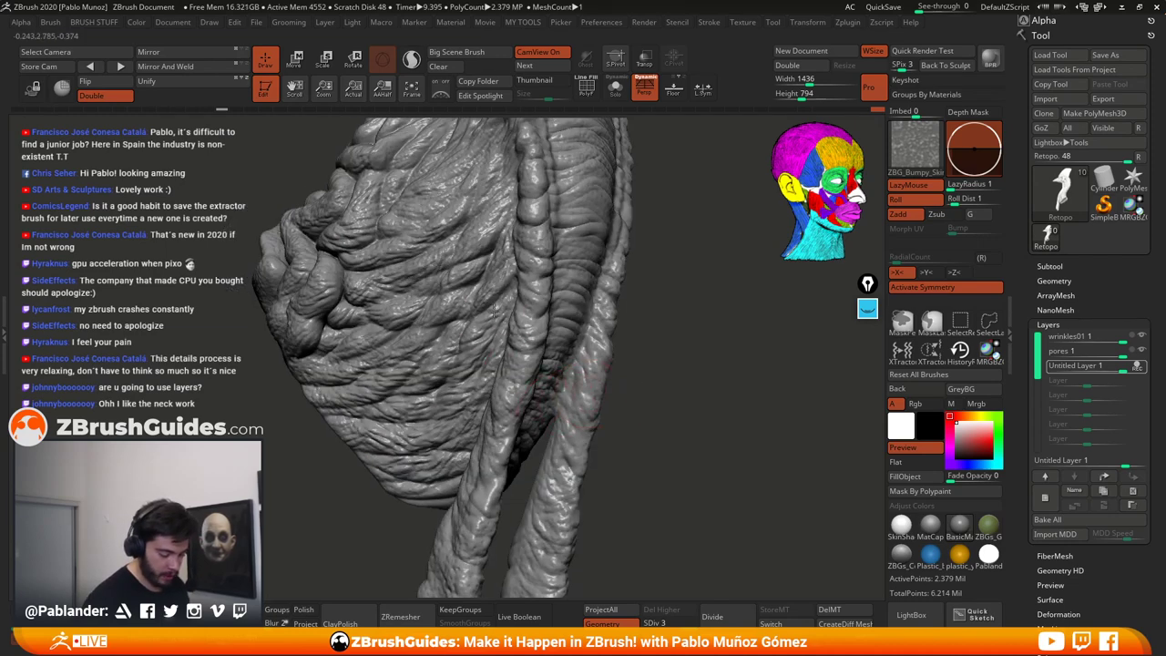
# Step: Brush bumpy skin detail along the beaded ridge on the front of the neck and the wrinkles behind it
pyautogui.moveTo(670, 357)
pyautogui.mouseDown(button='right')
pyautogui.moveTo(555, 366)
pyautogui.moveTo(635, 386)
pyautogui.moveTo(630, 329)
pyautogui.moveTo(609, 296)
pyautogui.moveTo(629, 256)
pyautogui.mouseUp(button='right')
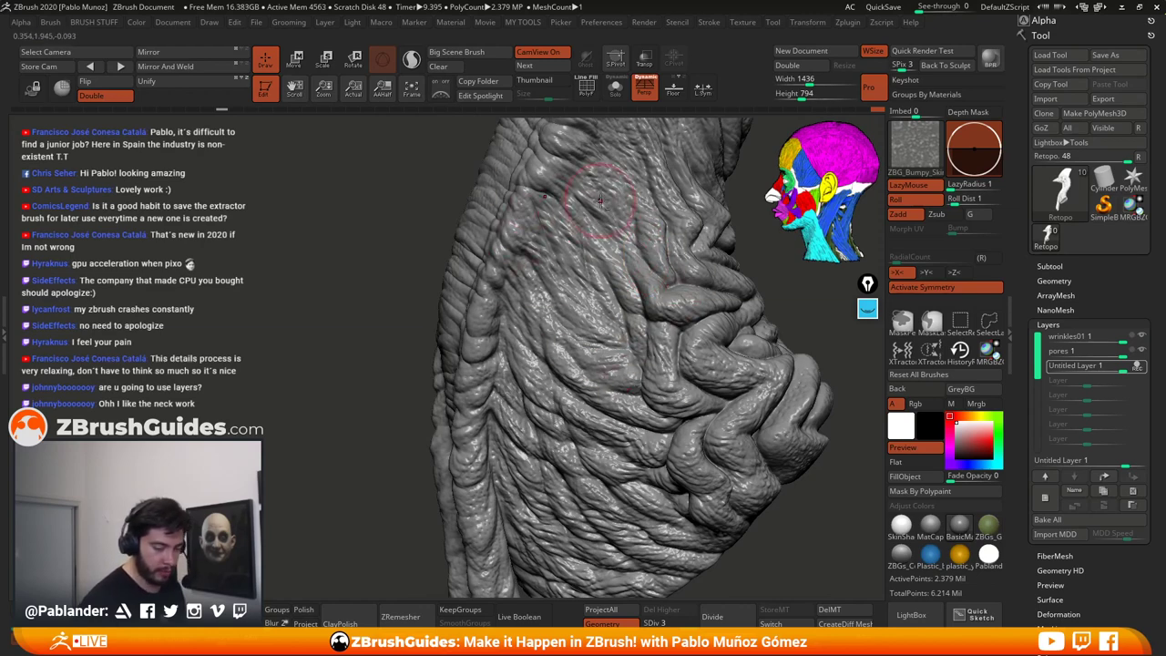
pyautogui.moveTo(598, 201); pyautogui.dragTo(512, 216, button='right')
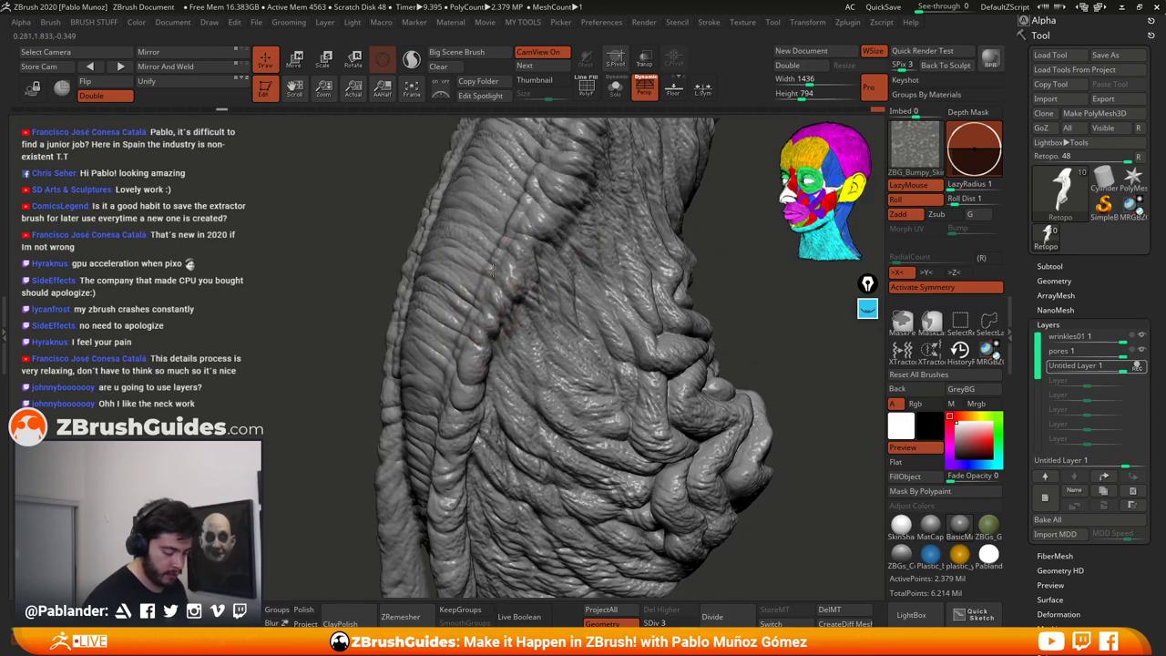
pyautogui.keyDown('alt'); pyautogui.moveTo(511, 391); pyautogui.dragTo(490, 305, button='right'); pyautogui.keyUp('alt')
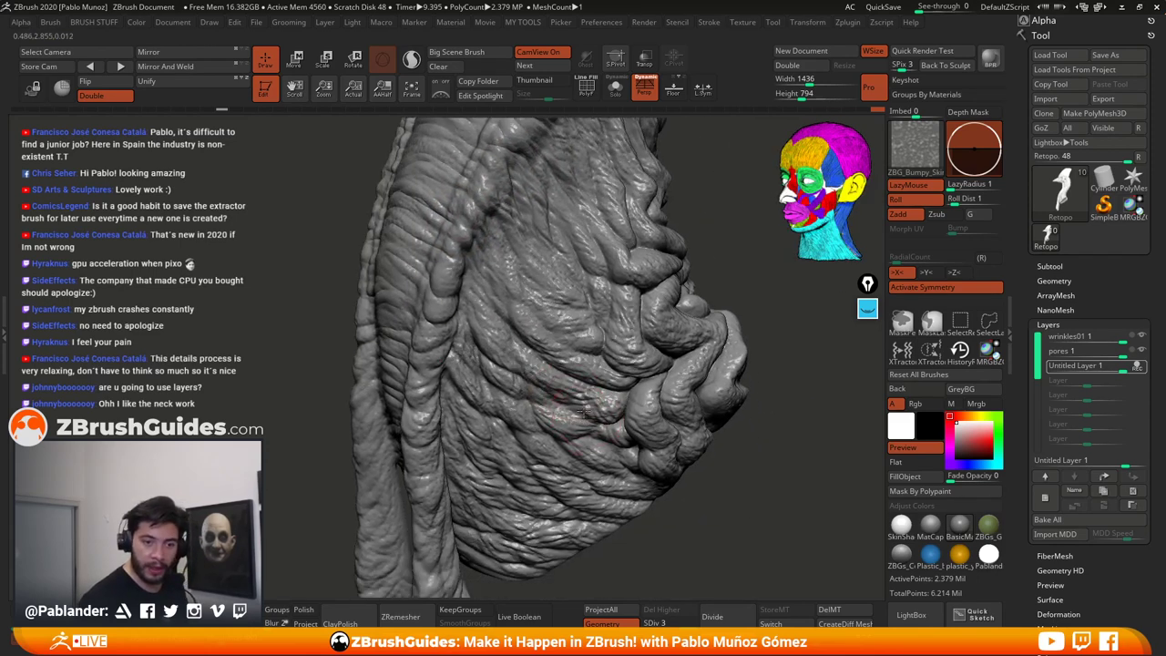
# Step: Add bumpy skin detail to the bulging rounded folds at the back of the neck base
pyautogui.moveTo(582, 410)
pyautogui.keyDown('ctrl'); pyautogui.mouseDown(button='right')
pyautogui.moveTo(598, 447)
pyautogui.moveTo(602, 434)
pyautogui.mouseUp(button='right'); pyautogui.keyUp('ctrl')
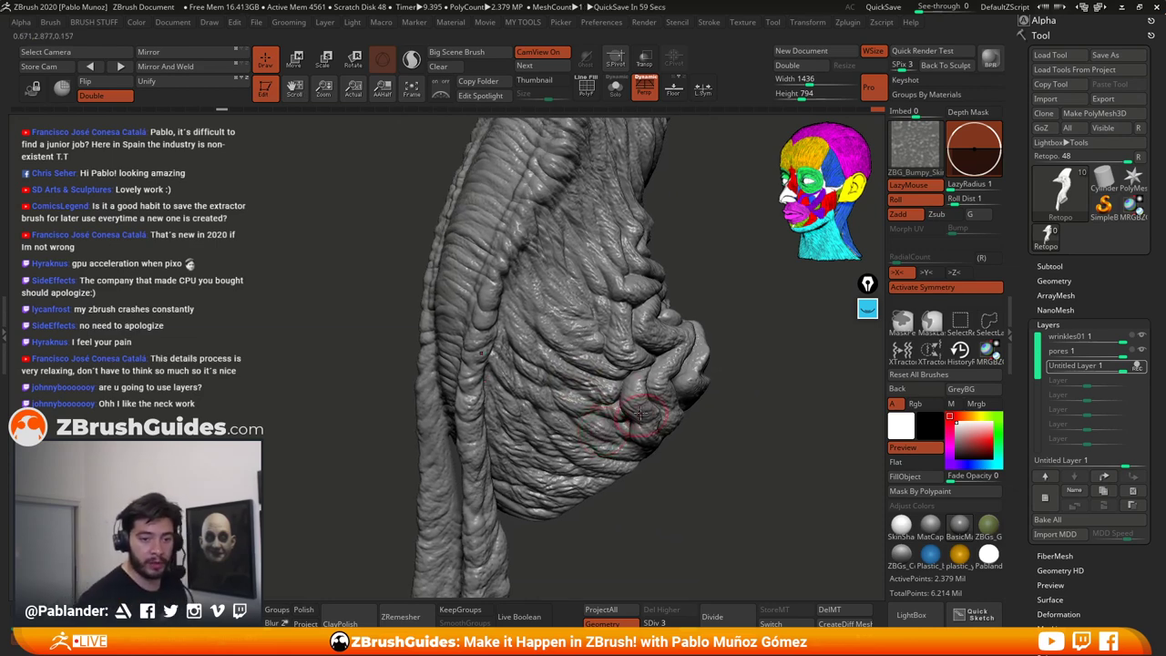
pyautogui.moveTo(628, 387)
pyautogui.mouseDown(button='right')
pyautogui.moveTo(585, 398)
pyautogui.moveTo(642, 387)
pyautogui.mouseUp(button='right')
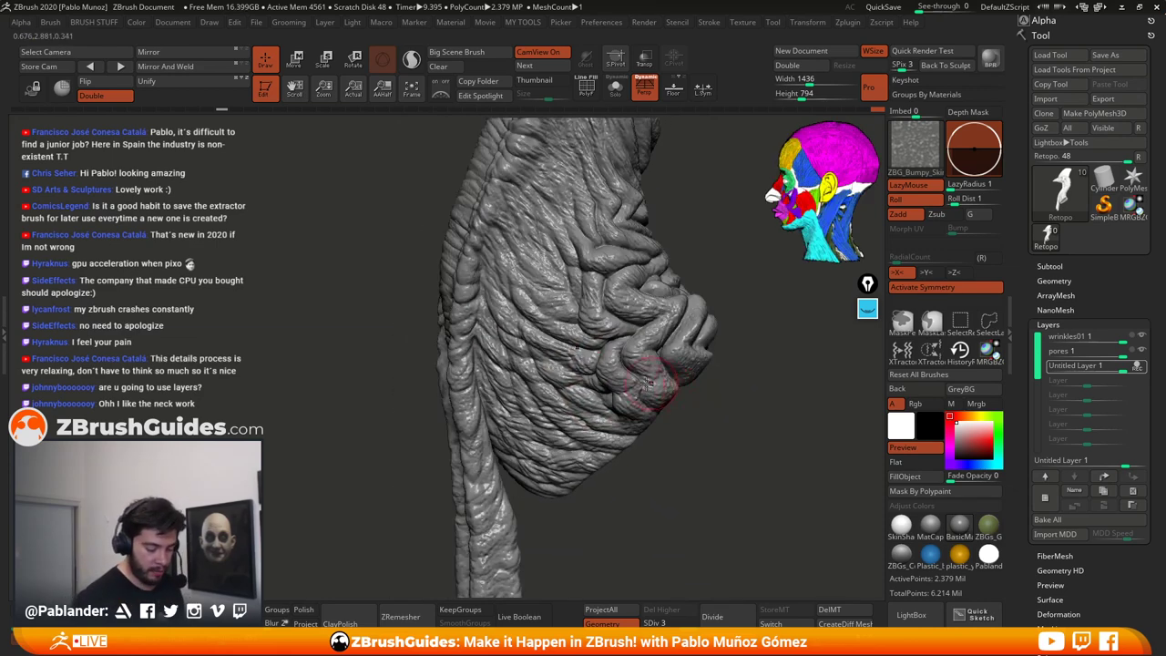
pyautogui.moveTo(586, 354)
pyautogui.mouseDown(button='right')
pyautogui.moveTo(681, 362)
pyautogui.moveTo(722, 344)
pyautogui.mouseUp(button='right')
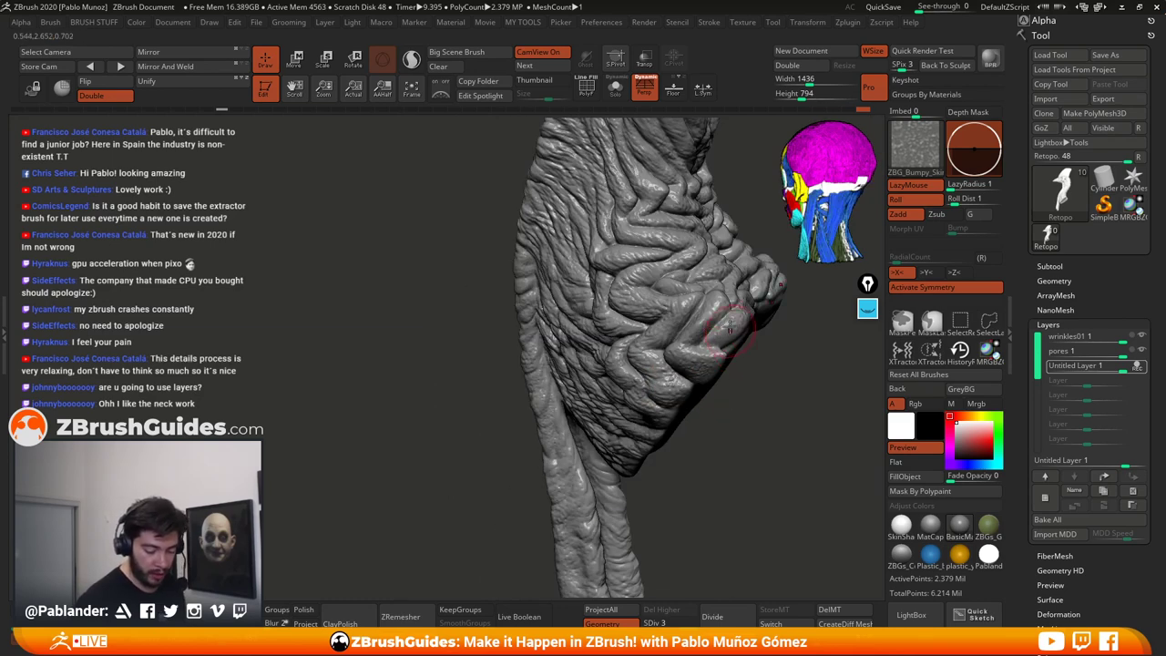
pyautogui.moveTo(650, 274)
pyautogui.mouseDown(button='right')
pyautogui.moveTo(741, 416)
pyautogui.moveTo(684, 424)
pyautogui.moveTo(670, 371)
pyautogui.mouseUp(button='right')
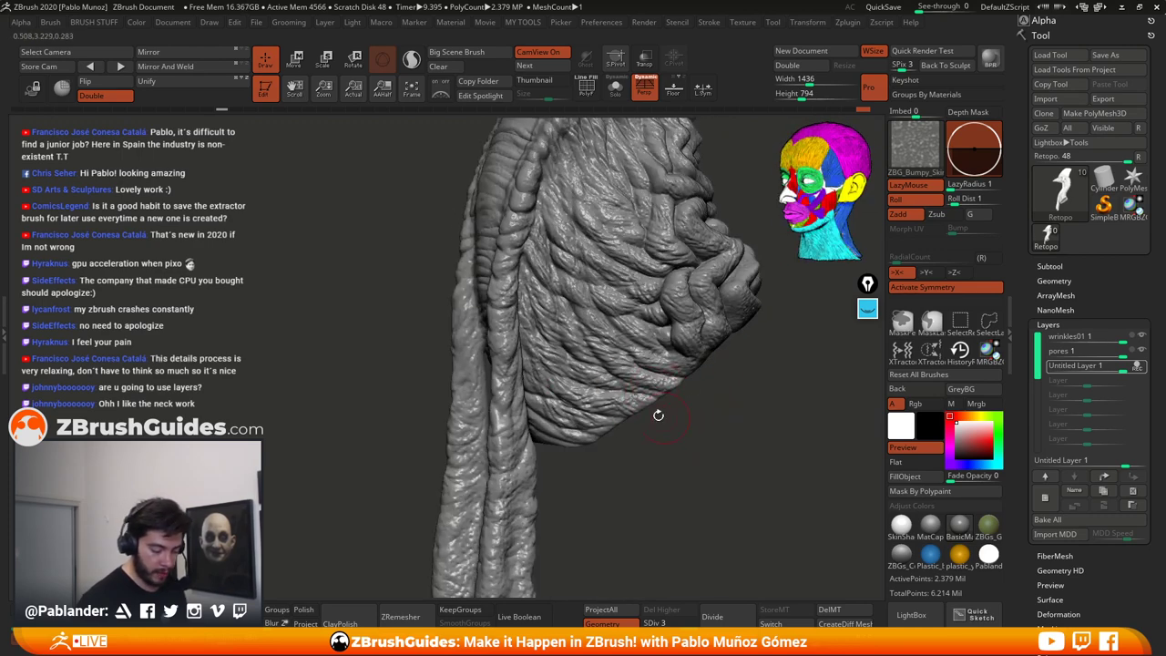
pyautogui.moveTo(652, 442); pyautogui.dragTo(613, 412, button='right')
# Step: Go back up the side of the neck, brushing more bumpy skin detail over the middle and upper wrinkles
pyautogui.moveTo(713, 370)
pyautogui.mouseDown(button='right')
pyautogui.moveTo(692, 423)
pyautogui.moveTo(725, 383)
pyautogui.moveTo(687, 252)
pyautogui.moveTo(534, 294)
pyautogui.mouseUp(button='right')
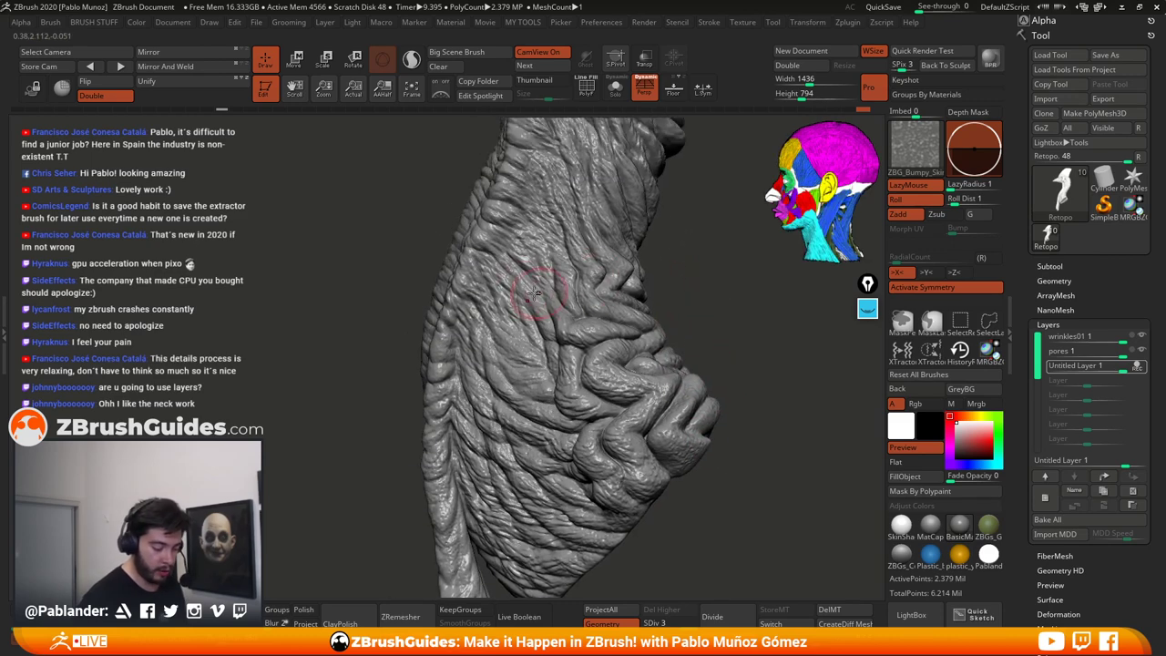
pyautogui.moveTo(669, 270)
pyautogui.mouseDown(button='right')
pyautogui.moveTo(671, 228)
pyautogui.moveTo(661, 282)
pyautogui.moveTo(671, 319)
pyautogui.moveTo(588, 254)
pyautogui.mouseUp(button='right')
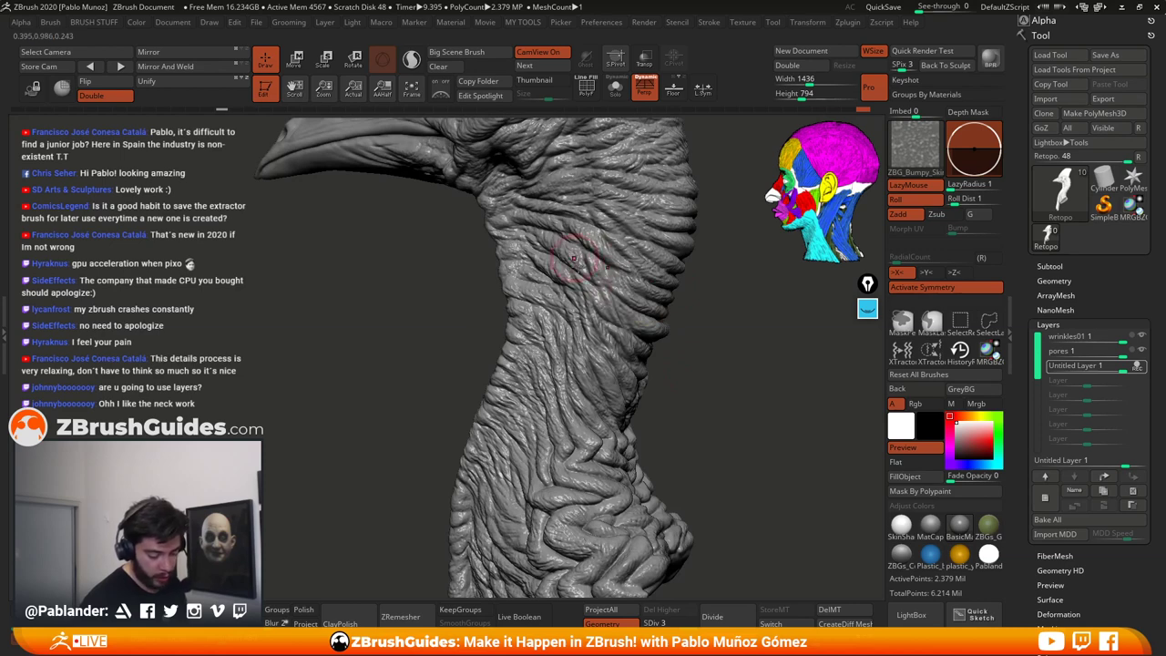
pyautogui.moveTo(709, 356); pyautogui.dragTo(678, 336, button='right')
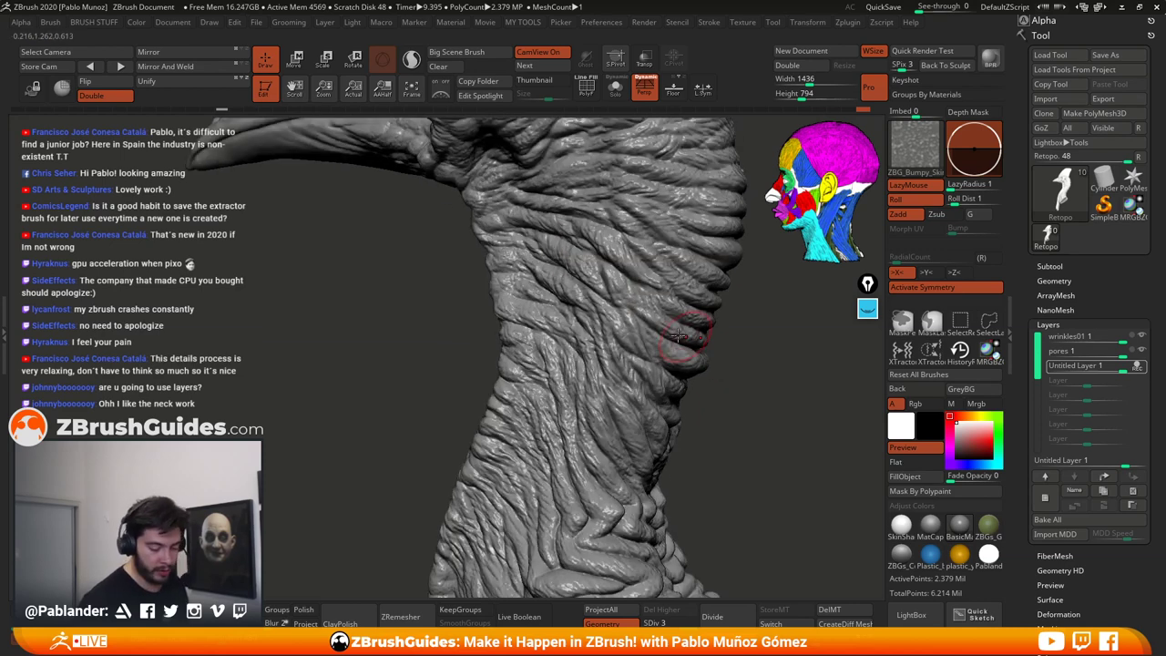
pyautogui.moveTo(722, 432); pyautogui.dragTo(578, 339, button='right')
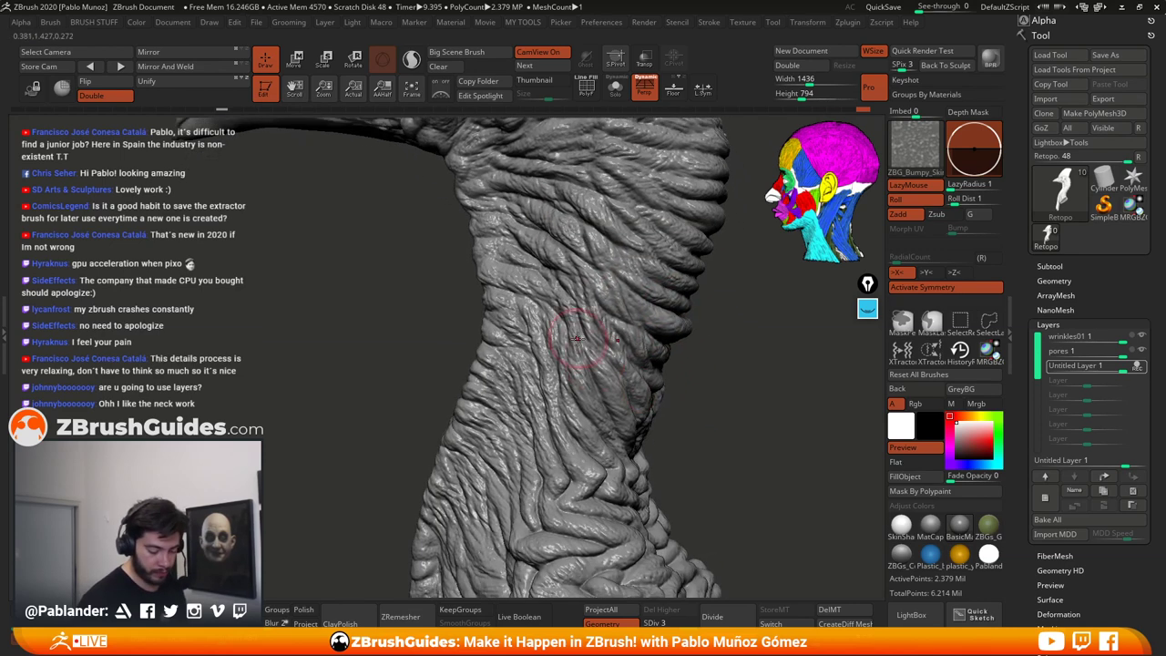
pyautogui.moveTo(635, 374); pyautogui.dragTo(531, 275, button='right')
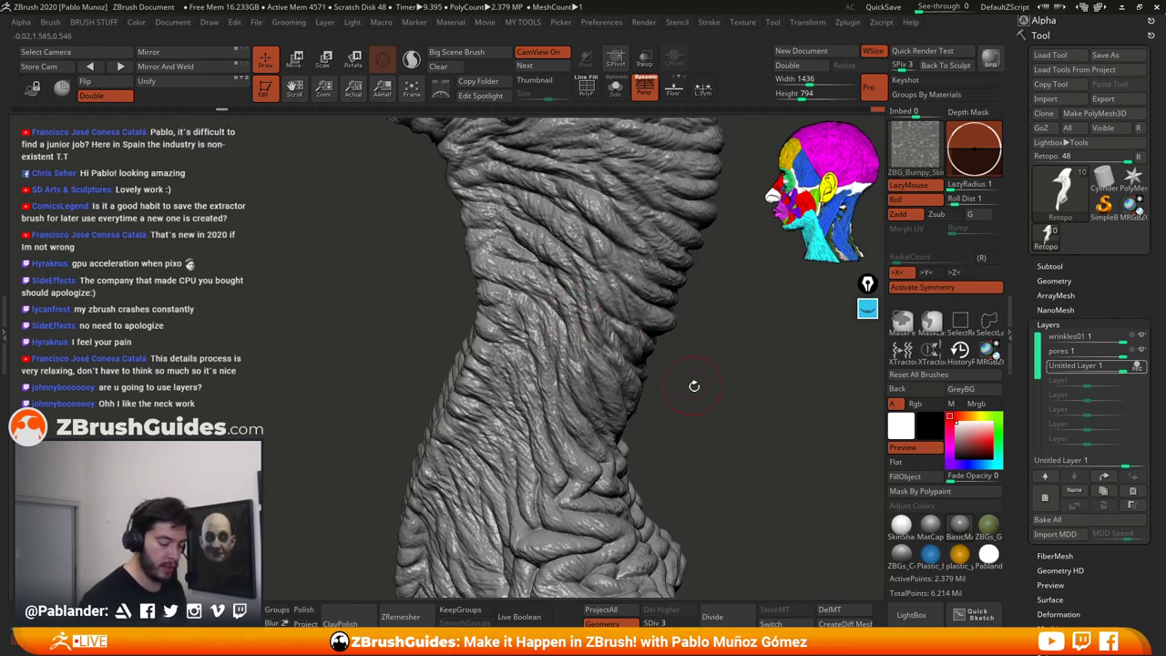
# Step: Continue the bumpy skin detail up the side of the neck to the skin behind the ear opening
pyautogui.moveTo(694, 387)
pyautogui.mouseDown(button='right')
pyautogui.moveTo(681, 338)
pyautogui.moveTo(683, 406)
pyautogui.mouseUp(button='right')
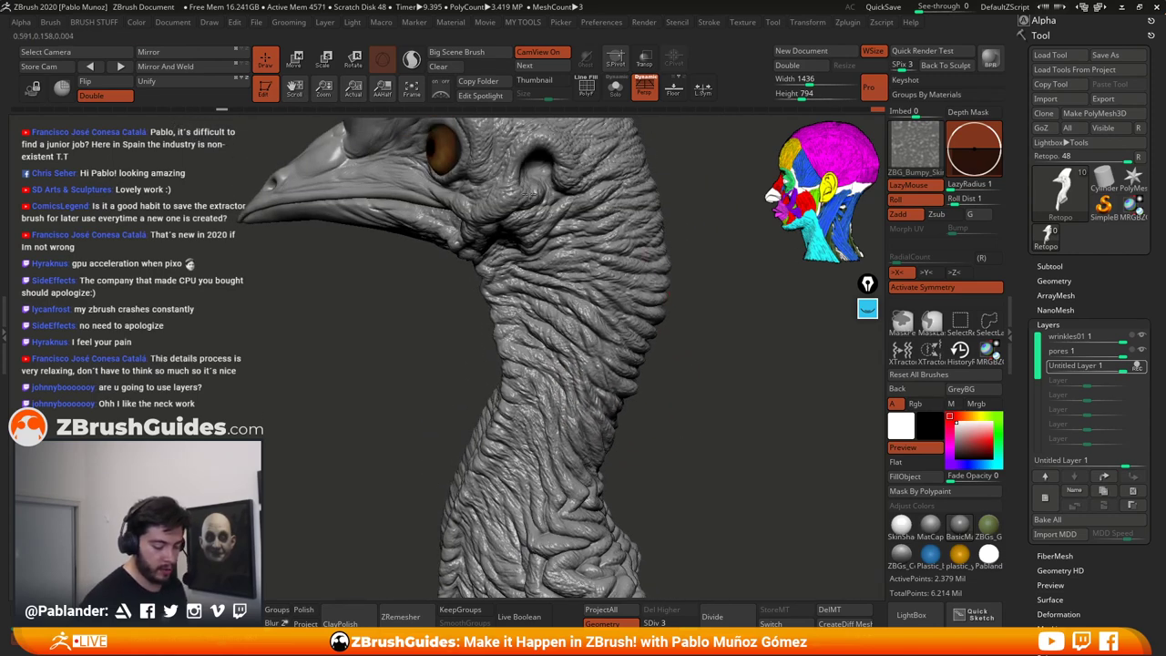
pyautogui.moveTo(588, 156)
pyautogui.mouseDown(button='right')
pyautogui.moveTo(661, 206)
pyautogui.moveTo(558, 227)
pyautogui.mouseUp(button='right')
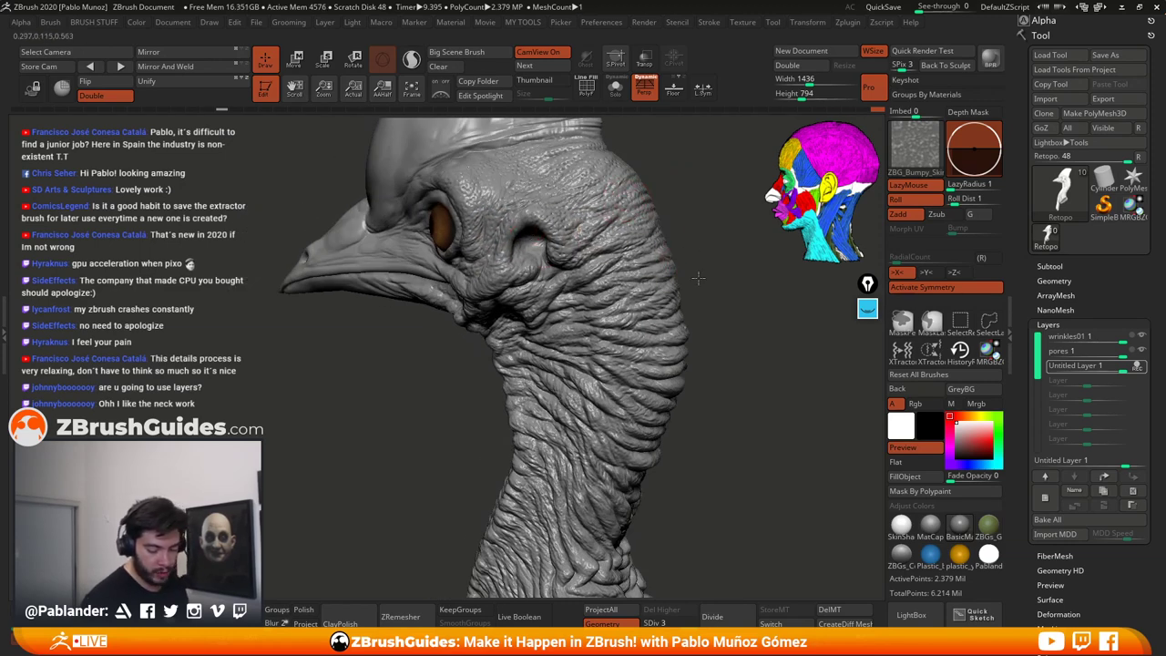
pyautogui.moveTo(698, 277)
pyautogui.mouseDown(button='right')
pyautogui.moveTo(694, 299)
pyautogui.moveTo(713, 319)
pyautogui.moveTo(662, 336)
pyautogui.mouseUp(button='right')
# Step: Brush bumpy skin detail along the front ridge and side wrinkles of the neck from the opposite side
pyautogui.moveTo(592, 343)
pyautogui.mouseDown(button='right')
pyautogui.moveTo(701, 346)
pyautogui.moveTo(697, 380)
pyautogui.moveTo(571, 343)
pyautogui.moveTo(672, 364)
pyautogui.moveTo(708, 353)
pyautogui.moveTo(612, 290)
pyautogui.mouseUp(button='right')
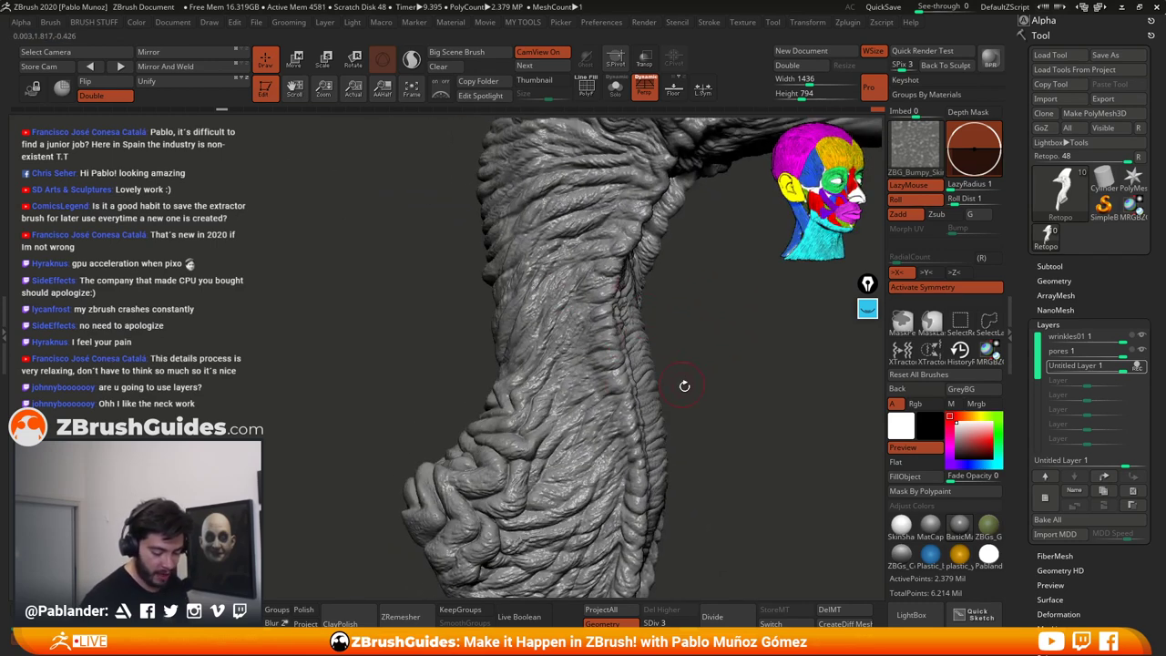
pyautogui.moveTo(682, 385)
pyautogui.mouseDown(button='right')
pyautogui.moveTo(676, 291)
pyautogui.moveTo(638, 331)
pyautogui.moveTo(612, 303)
pyautogui.mouseUp(button='right')
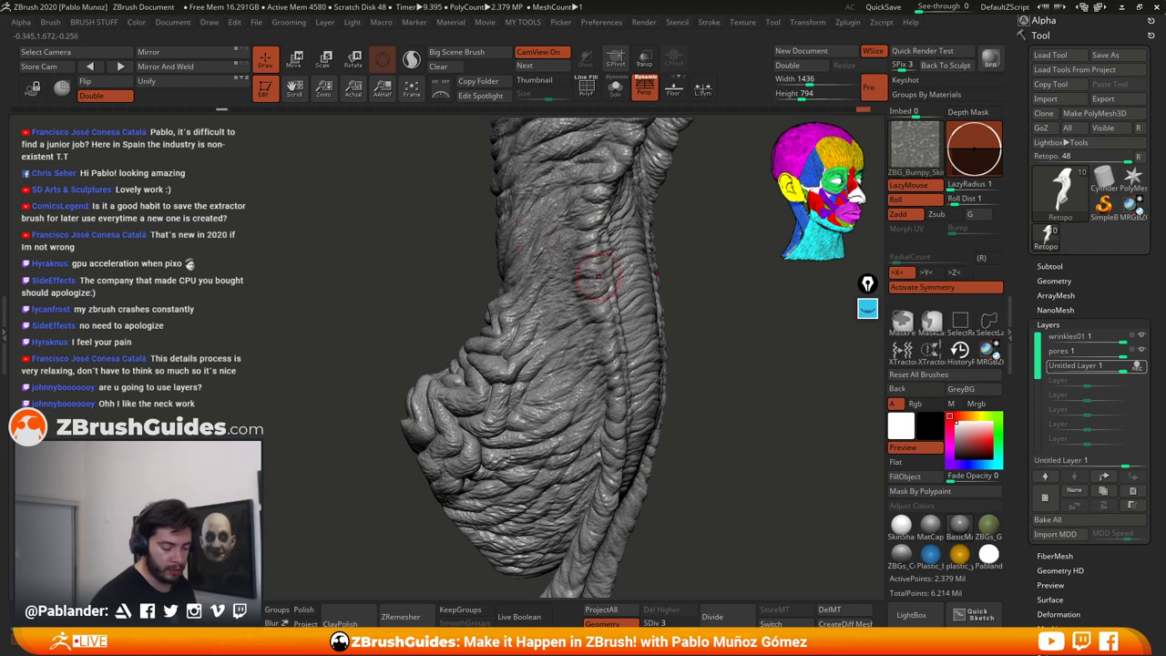
pyautogui.moveTo(704, 344)
pyautogui.mouseDown()
pyautogui.moveTo(707, 322)
pyautogui.moveTo(679, 320)
pyautogui.mouseUp()
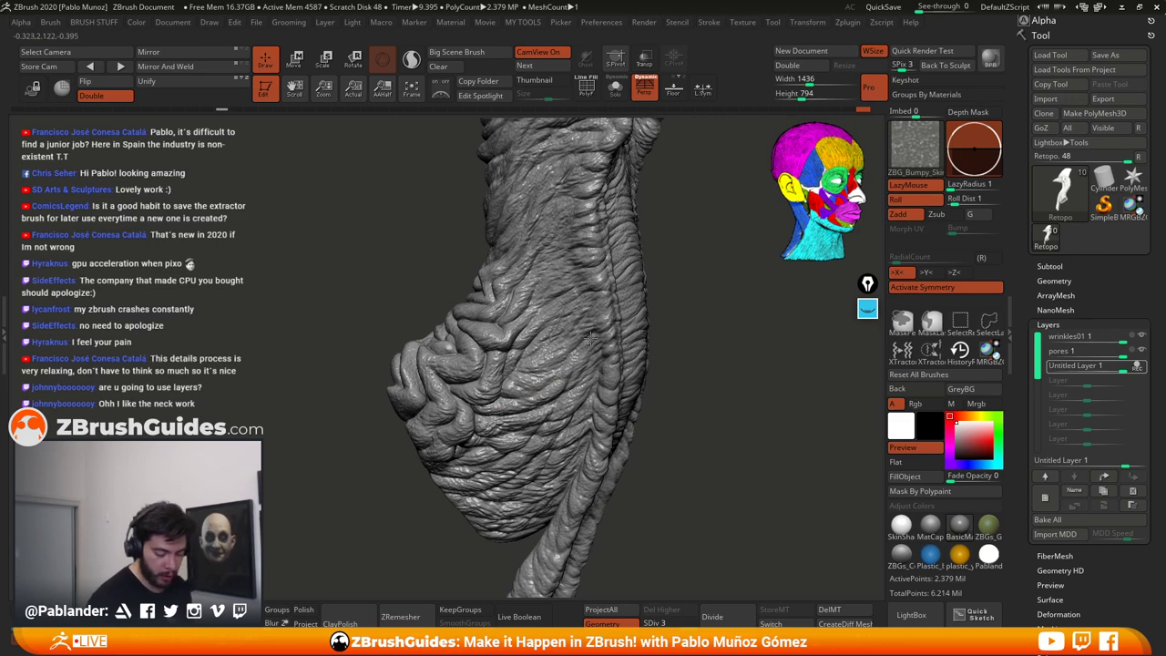
# Step: Add bumpy skin detail to the folds behind the ear, and quick-save the project
pyautogui.moveTo(676, 320)
pyautogui.mouseDown(button='right')
pyautogui.moveTo(669, 261)
pyautogui.moveTo(660, 329)
pyautogui.moveTo(619, 309)
pyautogui.moveTo(685, 340)
pyautogui.moveTo(641, 281)
pyautogui.moveTo(669, 338)
pyautogui.moveTo(716, 359)
pyautogui.moveTo(721, 377)
pyautogui.mouseUp(button='right')
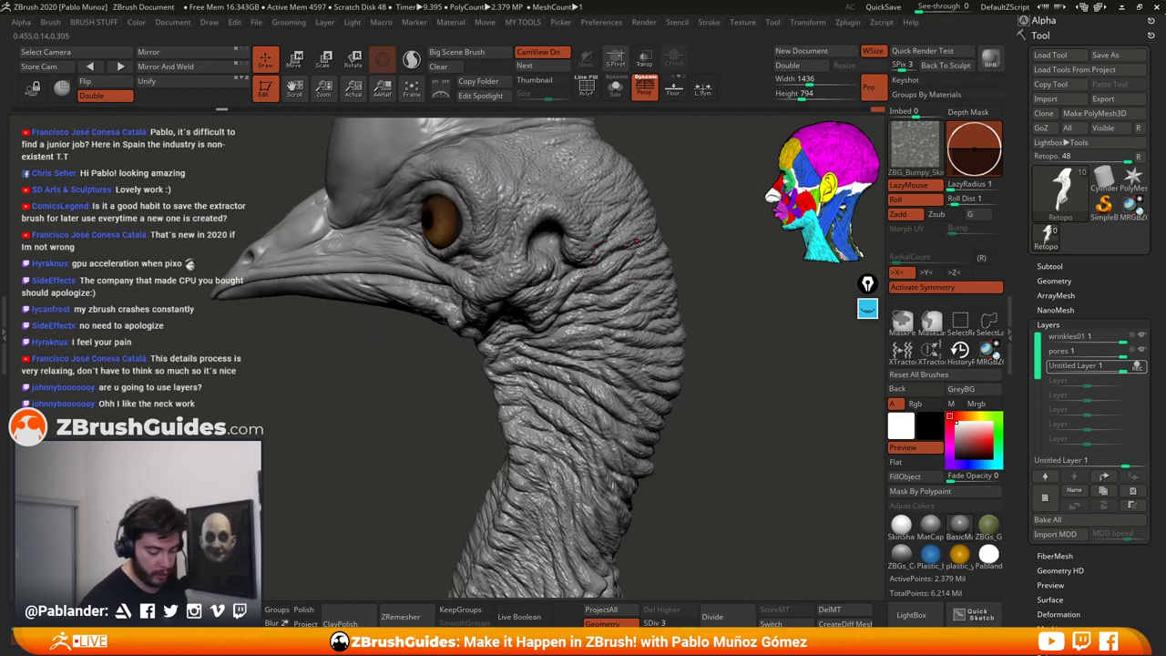
pyautogui.moveTo(705, 308)
pyautogui.mouseDown()
pyautogui.moveTo(710, 330)
pyautogui.moveTo(704, 319)
pyautogui.mouseUp()
pyautogui.click(883, 7)
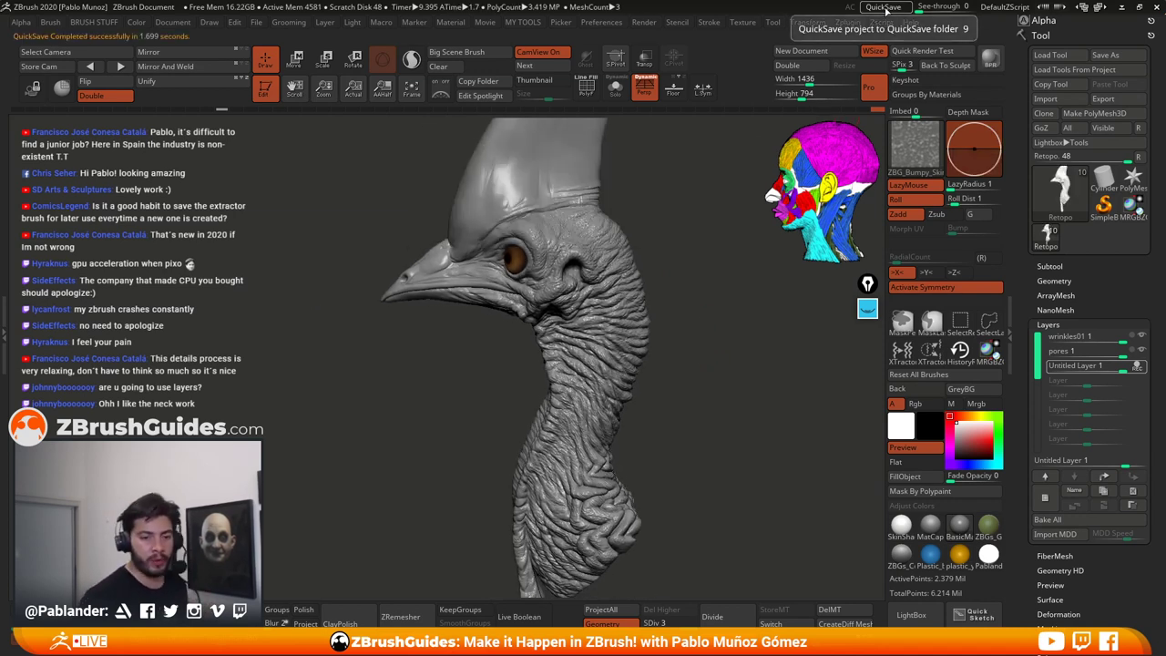
# Step: Touch up the bumpy skin detail above the eye, on the back of the head and across the upper neck folds
pyautogui.moveTo(708, 380)
pyautogui.mouseDown()
pyautogui.moveTo(712, 355)
pyautogui.moveTo(690, 393)
pyautogui.moveTo(708, 368)
pyautogui.moveTo(750, 391)
pyautogui.moveTo(707, 401)
pyautogui.mouseUp()
pyautogui.moveTo(690, 362); pyautogui.dragTo(729, 391)
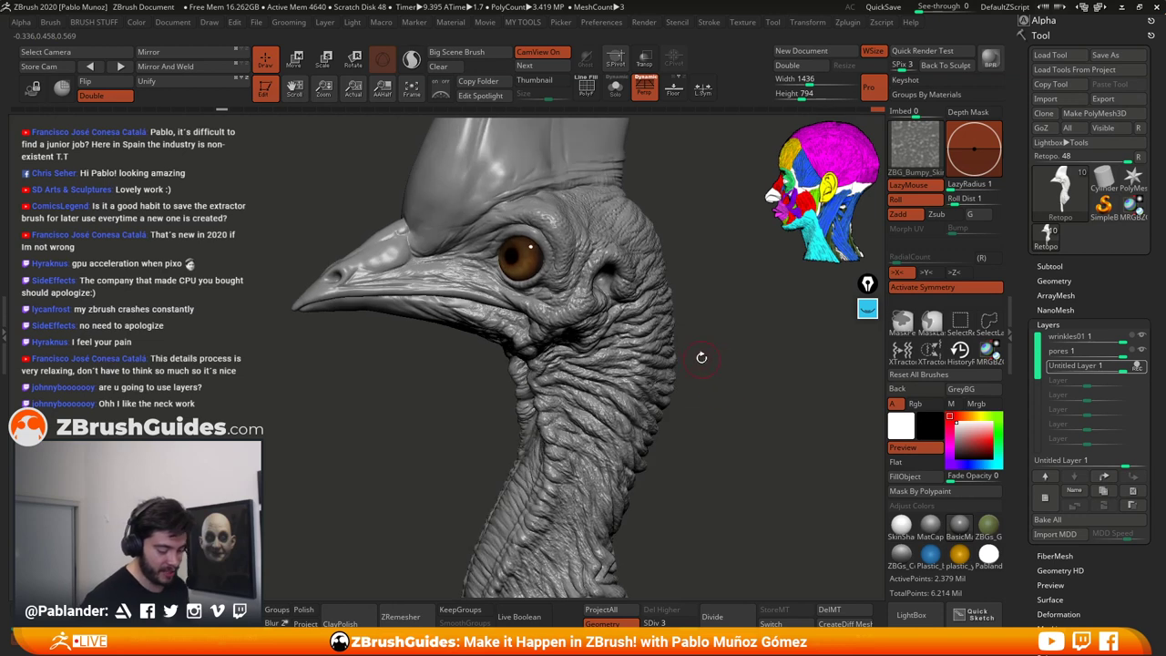
pyautogui.moveTo(730, 343)
pyautogui.mouseDown()
pyautogui.moveTo(726, 366)
pyautogui.moveTo(719, 357)
pyautogui.mouseUp()
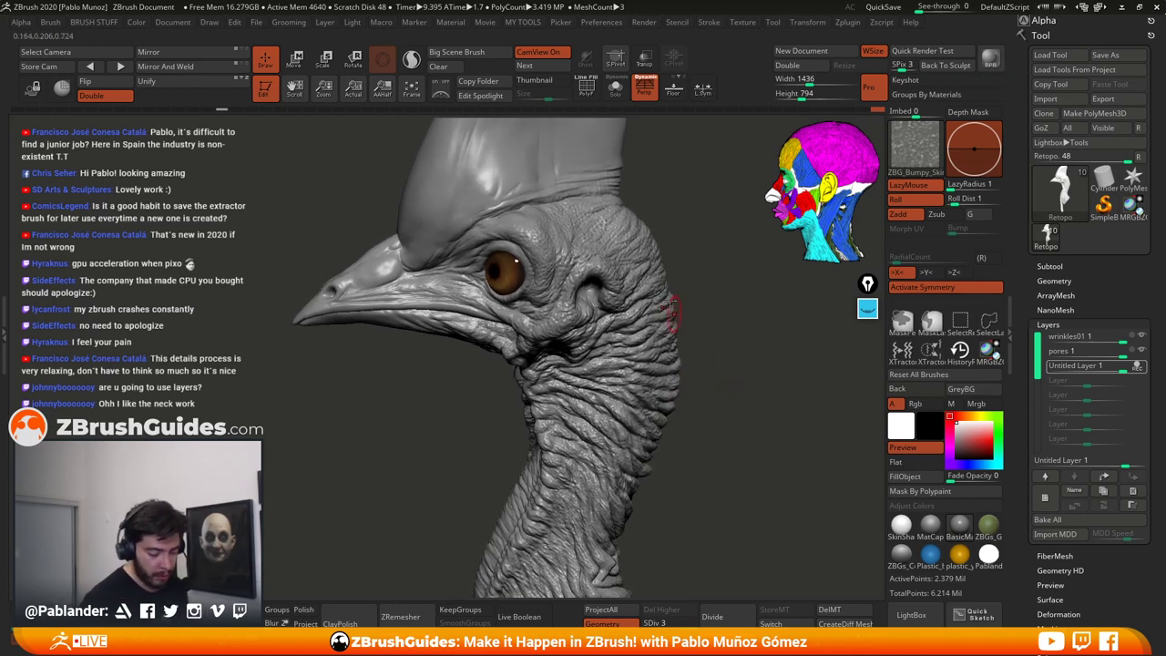
pyautogui.moveTo(541, 222); pyautogui.dragTo(501, 226)
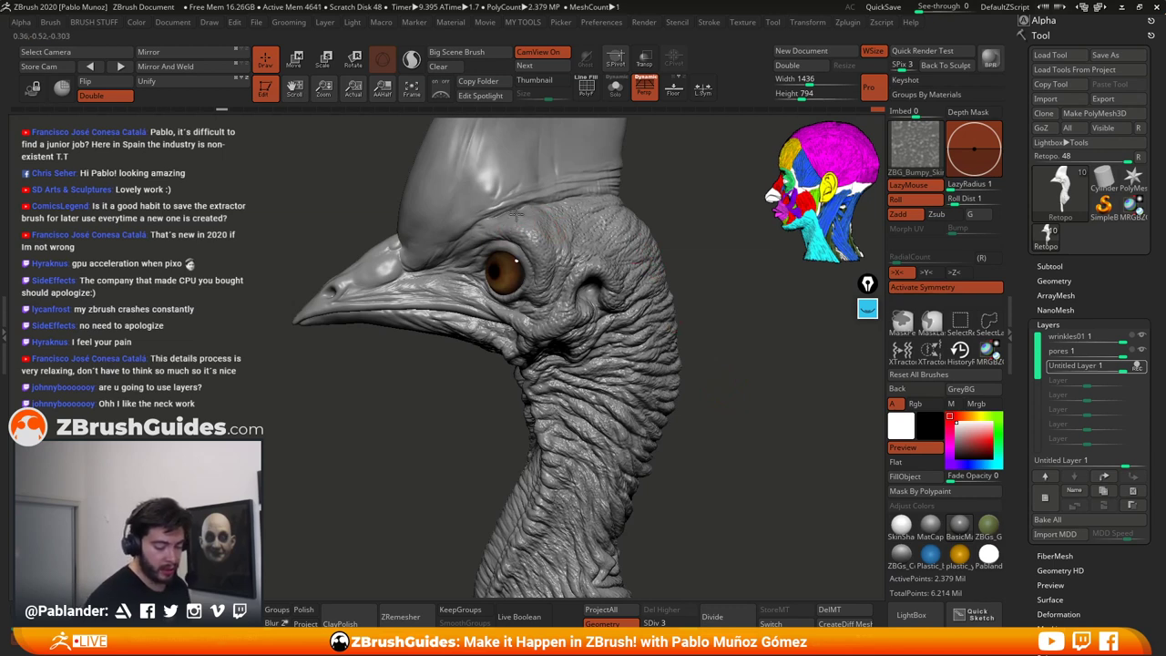
pyautogui.moveTo(734, 367); pyautogui.dragTo(739, 386)
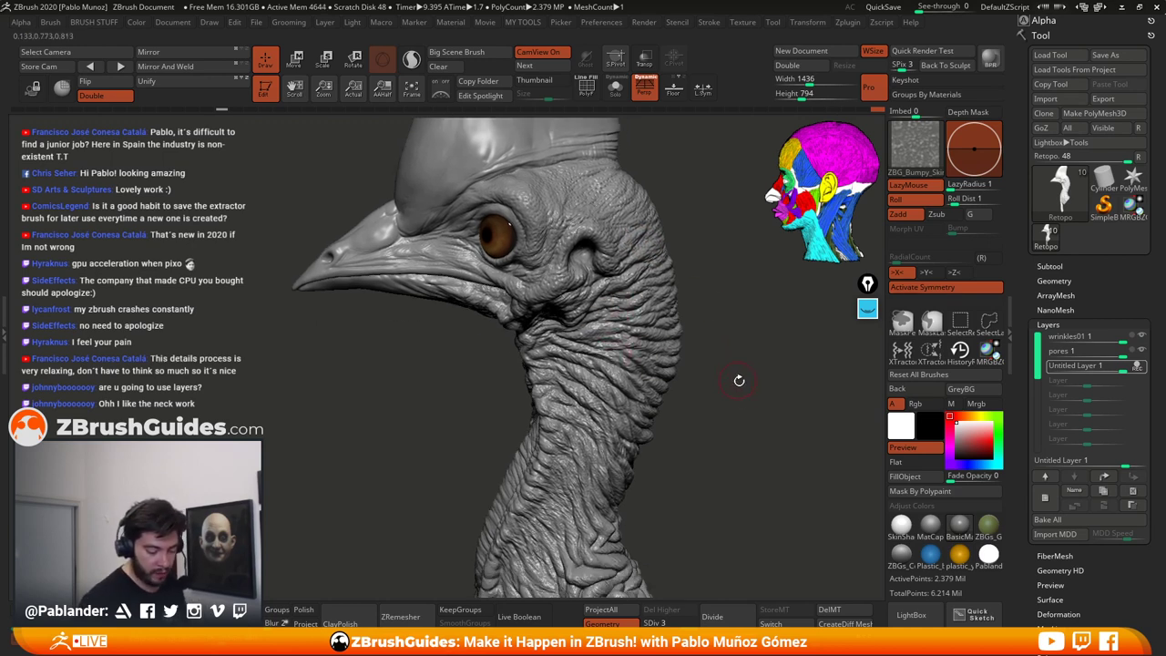
pyautogui.moveTo(736, 395)
pyautogui.mouseDown()
pyautogui.moveTo(718, 377)
pyautogui.moveTo(734, 389)
pyautogui.moveTo(674, 378)
pyautogui.mouseUp()
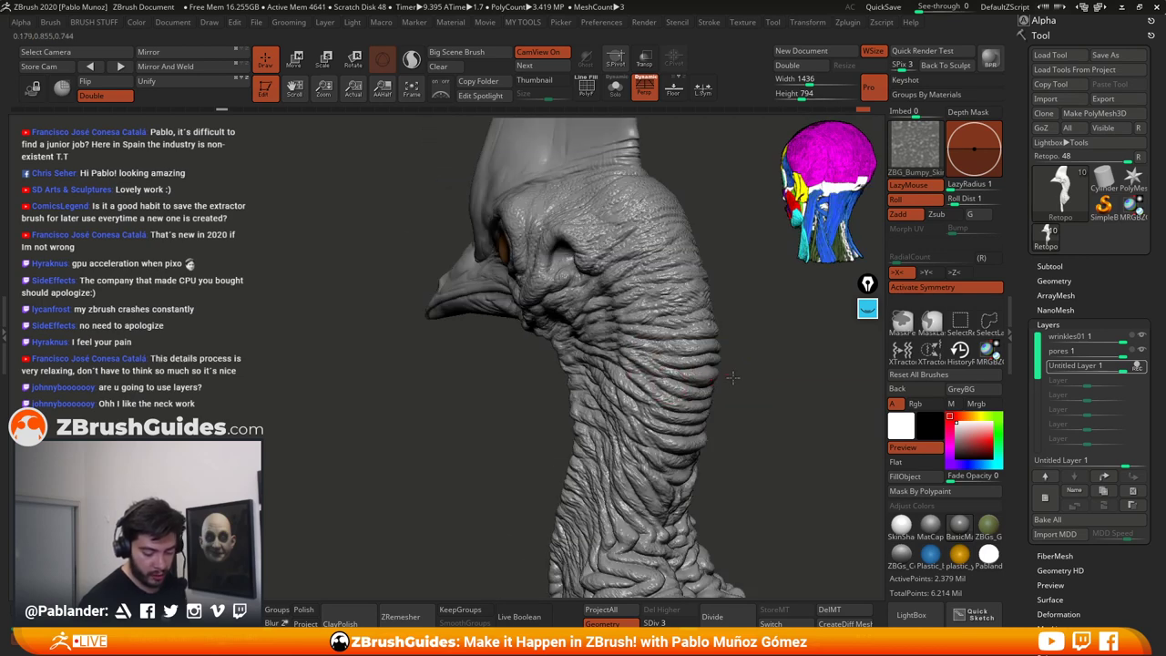
pyautogui.moveTo(728, 469)
pyautogui.mouseDown()
pyautogui.moveTo(747, 406)
pyautogui.moveTo(758, 459)
pyautogui.mouseUp()
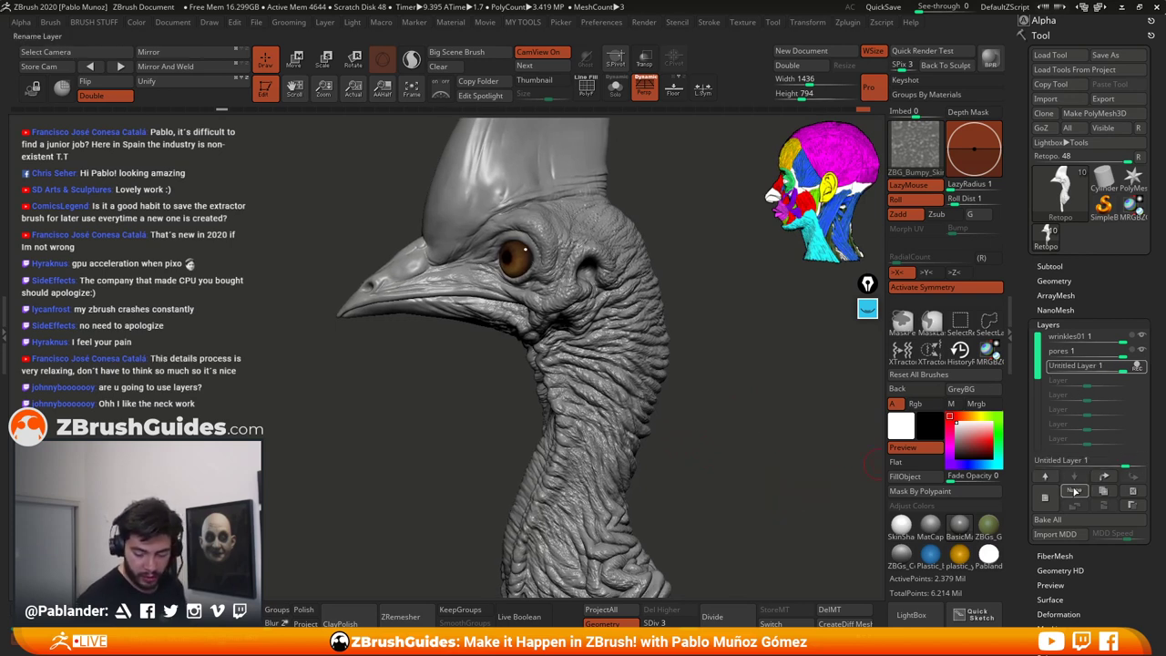
# Step: Delete the stored morph target and rename the active sculpting layer as bumps
pyautogui.click(829, 608)
pyautogui.click(1073, 489)
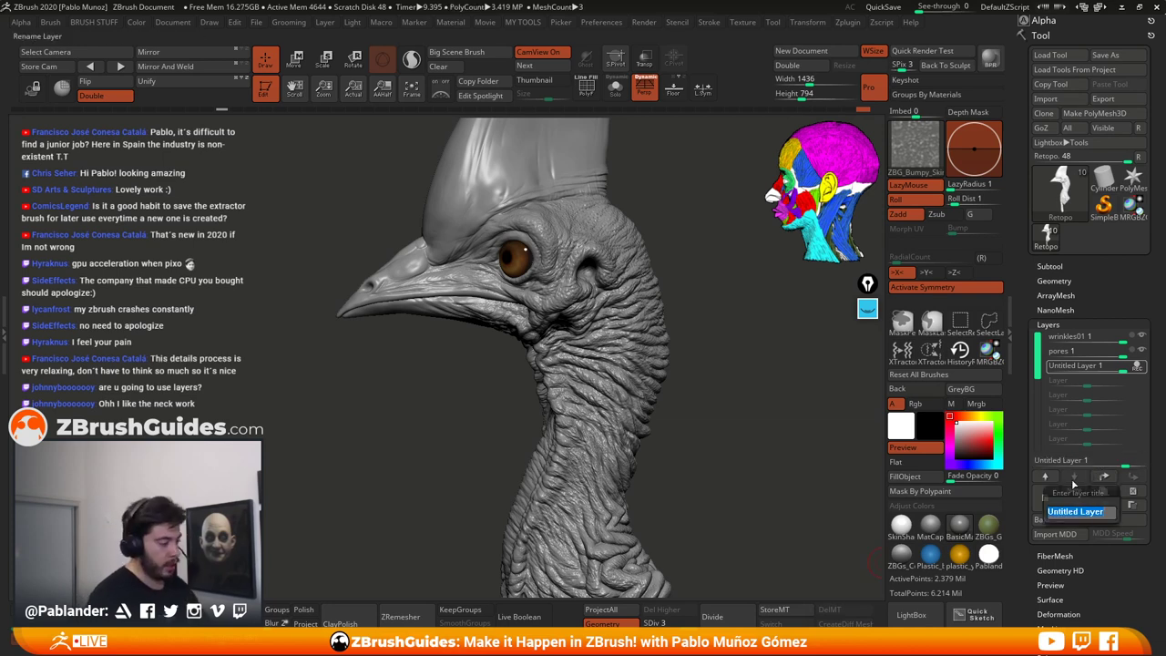
pyautogui.write('bumps')
pyautogui.press('Return')
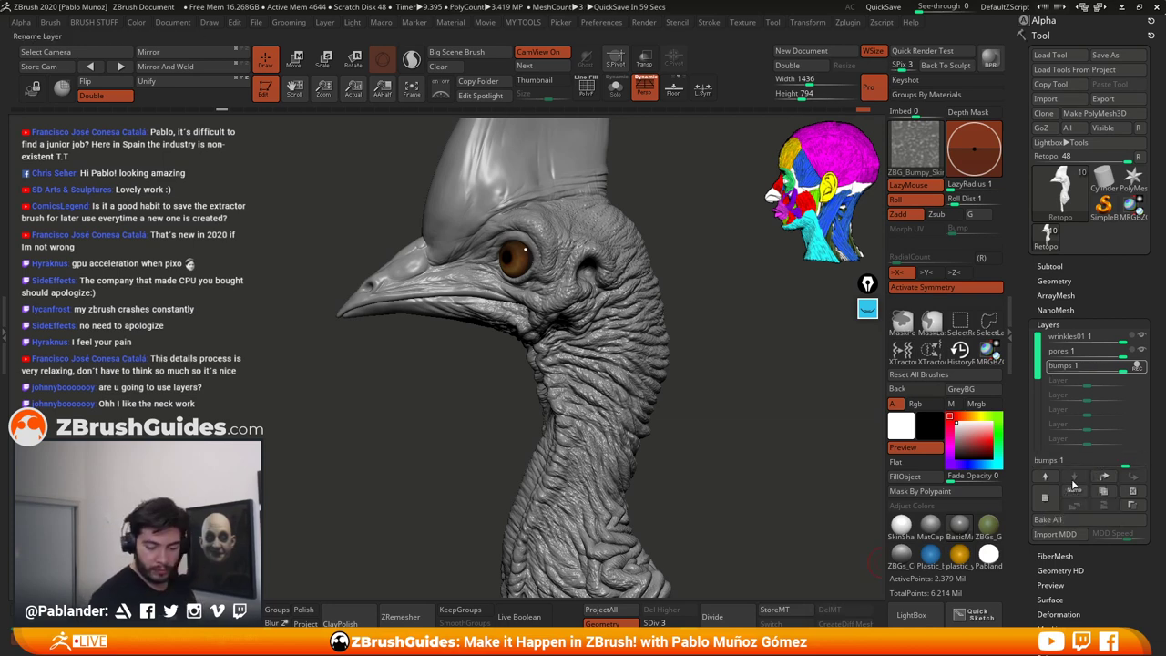
pyautogui.moveTo(751, 370); pyautogui.dragTo(724, 404)
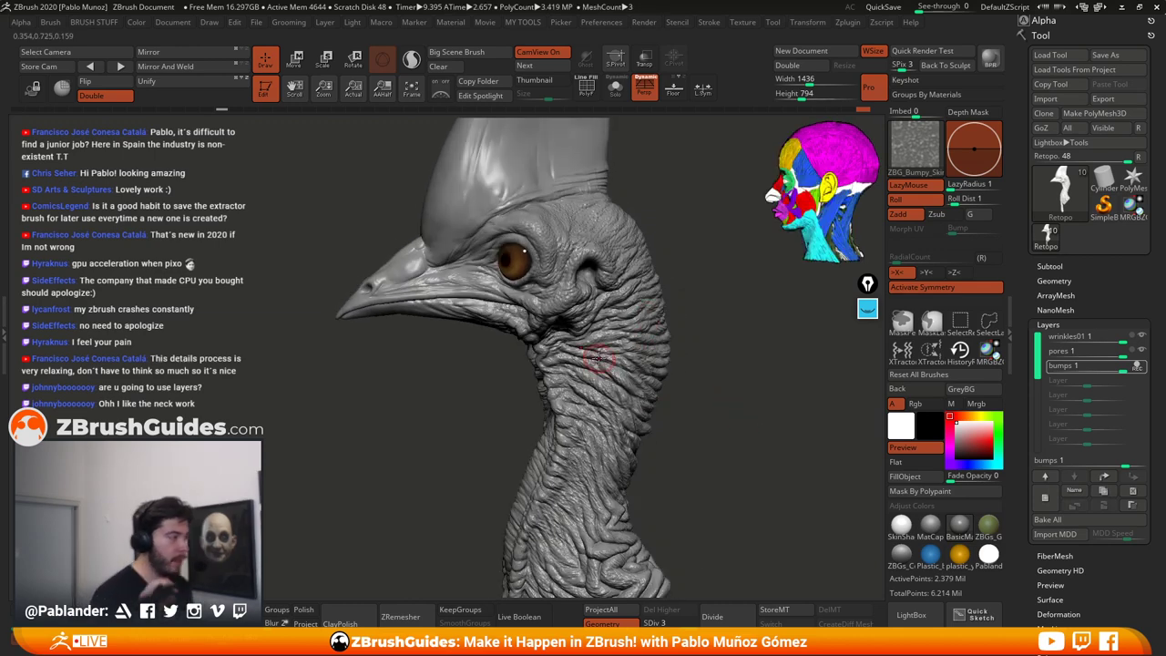
pyautogui.moveTo(721, 320); pyautogui.dragTo(683, 393)
pyautogui.moveTo(645, 235); pyautogui.dragTo(683, 253)
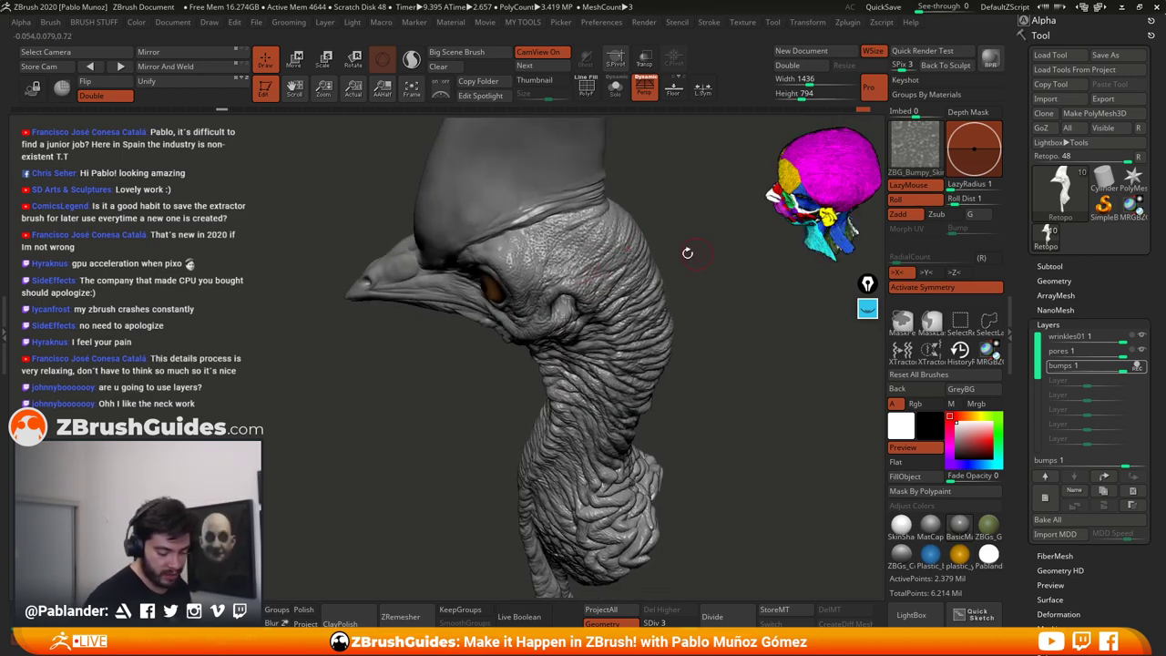
pyautogui.moveTo(710, 327)
pyautogui.mouseDown()
pyautogui.moveTo(692, 288)
pyautogui.moveTo(720, 280)
pyautogui.mouseUp()
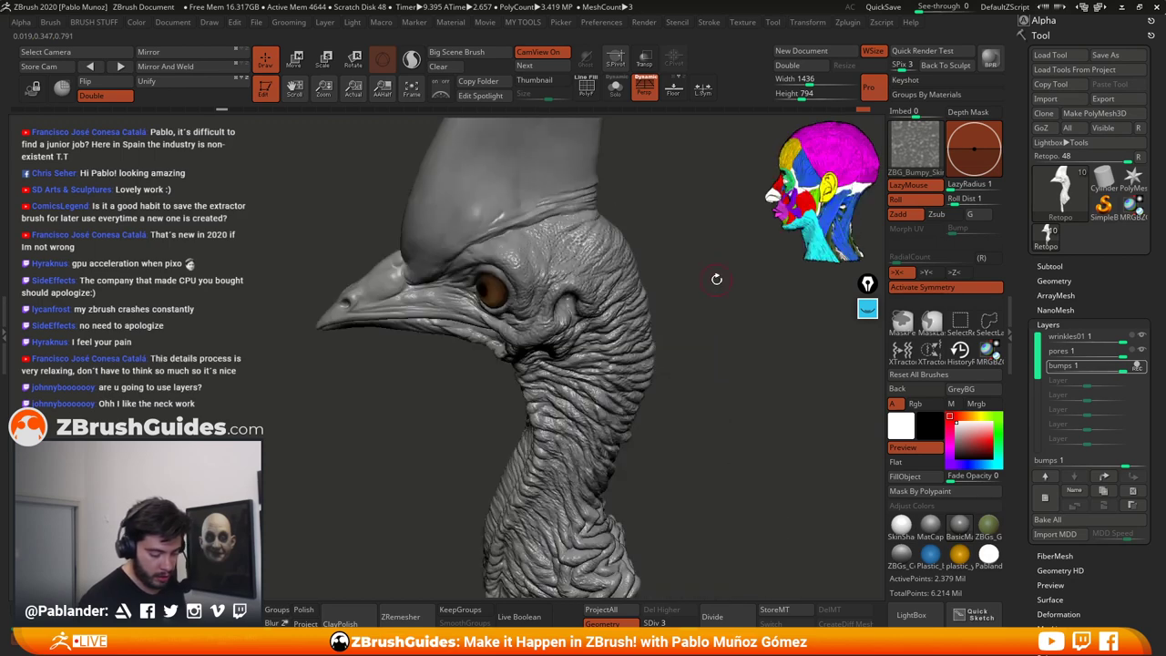
# Step: Load the ZBG_Skin_Base_P brush from the skin brush library and enlarge its draw size for the casque
pyautogui.click(913, 143)
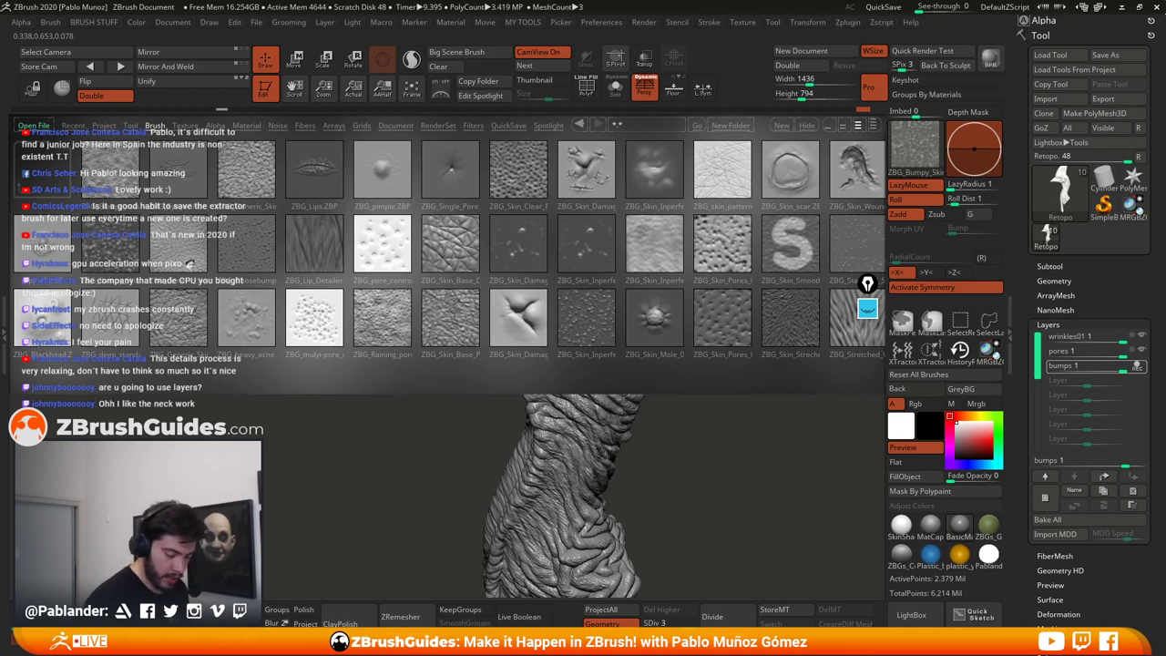
pyautogui.click(453, 314)
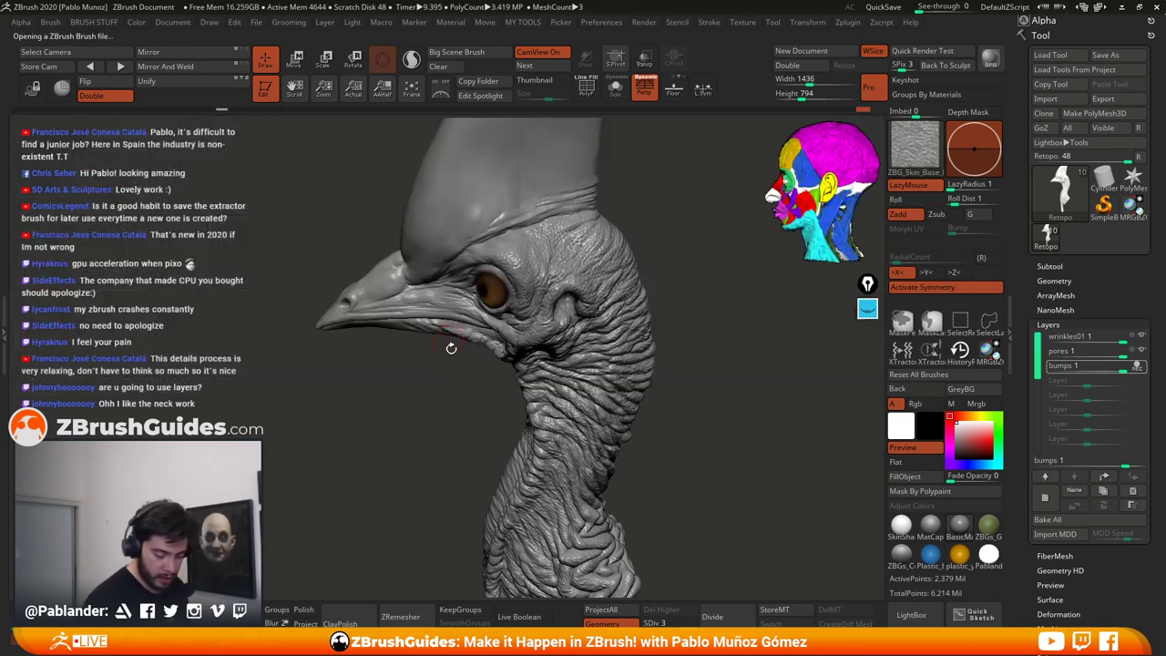
pyautogui.moveTo(583, 216)
pyautogui.mouseDown()
pyautogui.moveTo(596, 263)
pyautogui.moveTo(617, 222)
pyautogui.mouseUp()
pyautogui.press('space')
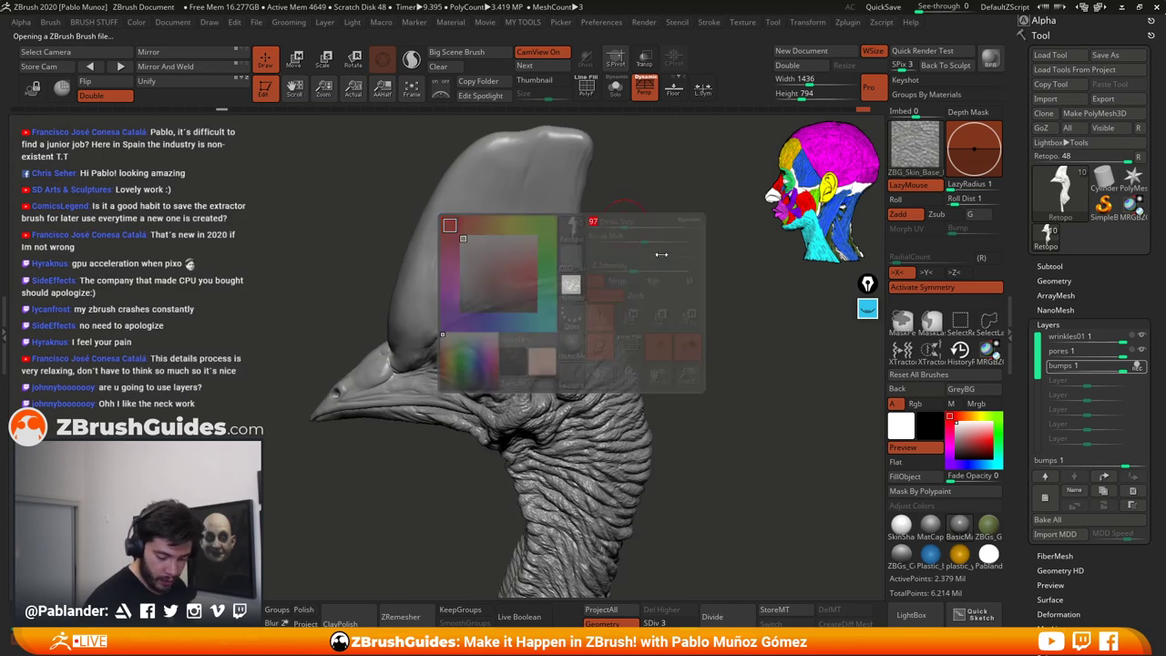
# Step: Store a new morph target and create a new sculpting layer above the bumps layer
pyautogui.click(791, 616)
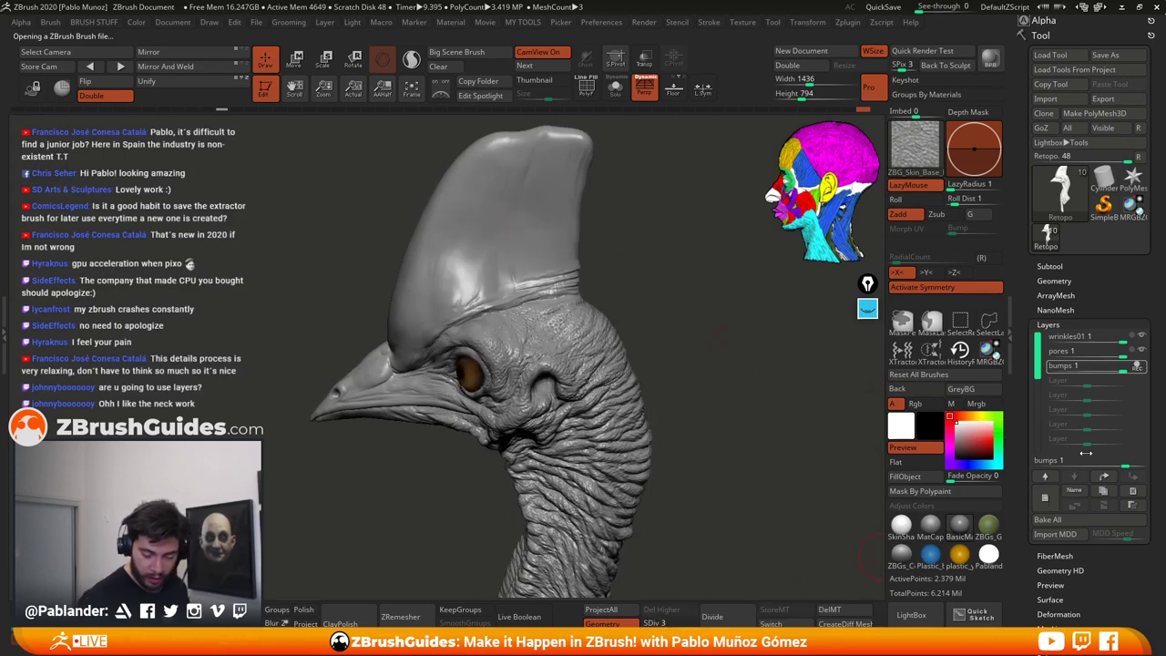
pyautogui.click(1044, 498)
# Step: Try brushing the base skin texture over the side of the casque, and undo the strokes
pyautogui.moveTo(629, 225); pyautogui.dragTo(550, 242)
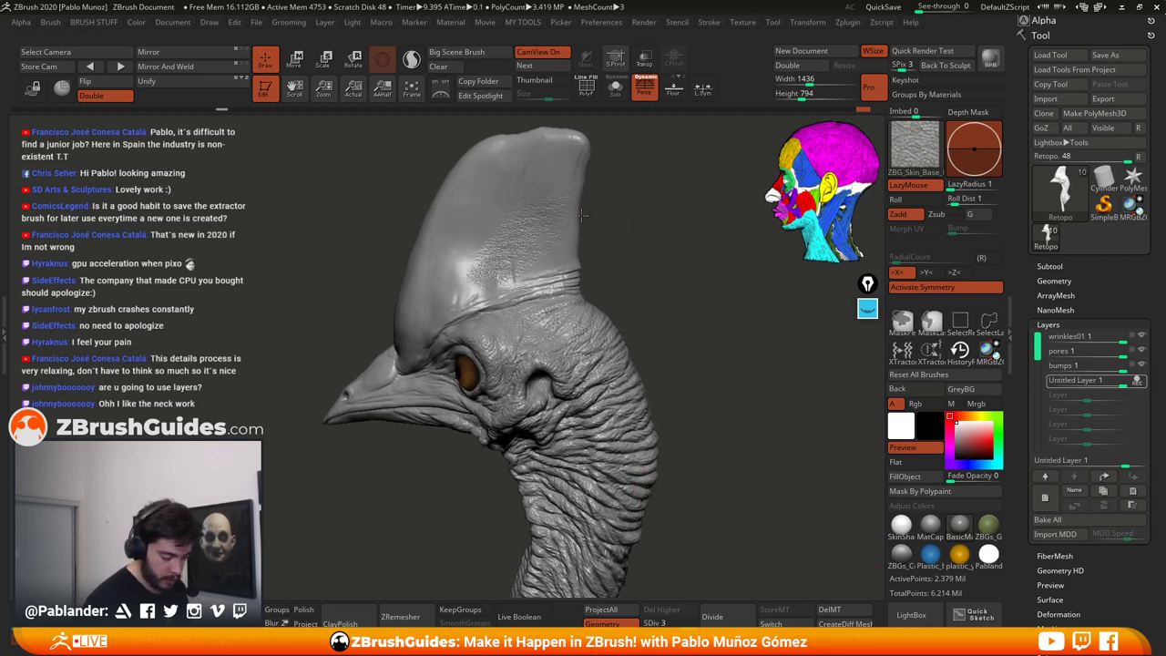
pyautogui.keyDown('alt'); pyautogui.moveTo(646, 247); pyautogui.dragTo(617, 238); pyautogui.keyUp('alt')
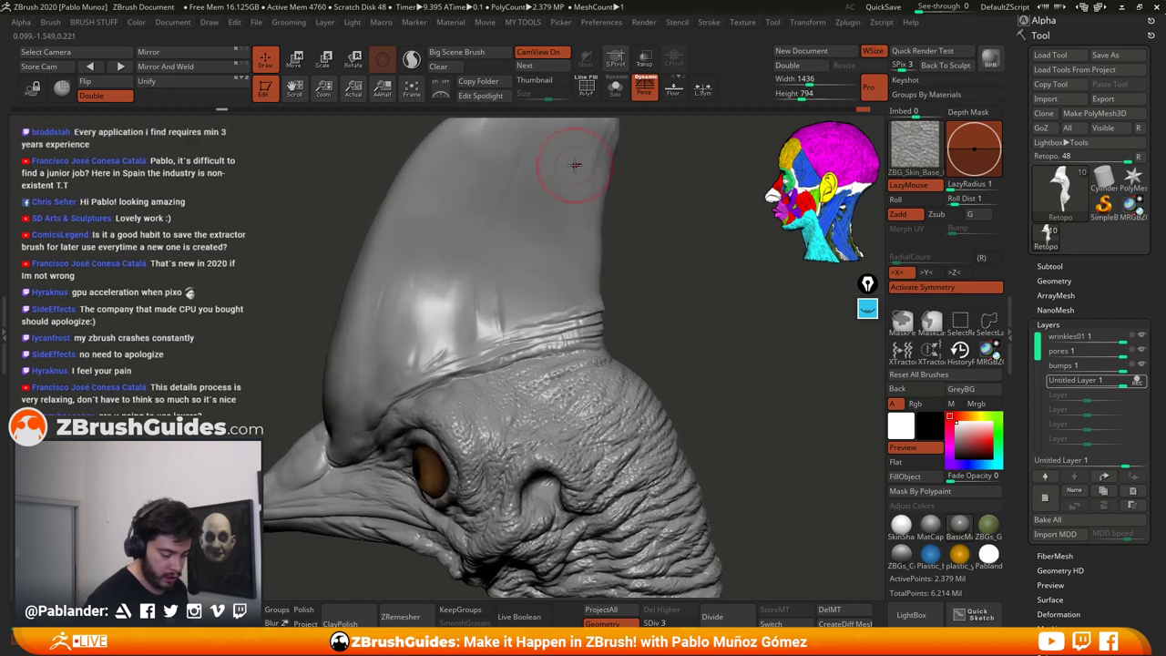
pyautogui.moveTo(559, 182)
pyautogui.mouseDown()
pyautogui.moveTo(415, 321)
pyautogui.moveTo(571, 232)
pyautogui.moveTo(410, 305)
pyautogui.moveTo(415, 287)
pyautogui.moveTo(391, 314)
pyautogui.moveTo(581, 196)
pyautogui.moveTo(534, 258)
pyautogui.mouseUp()
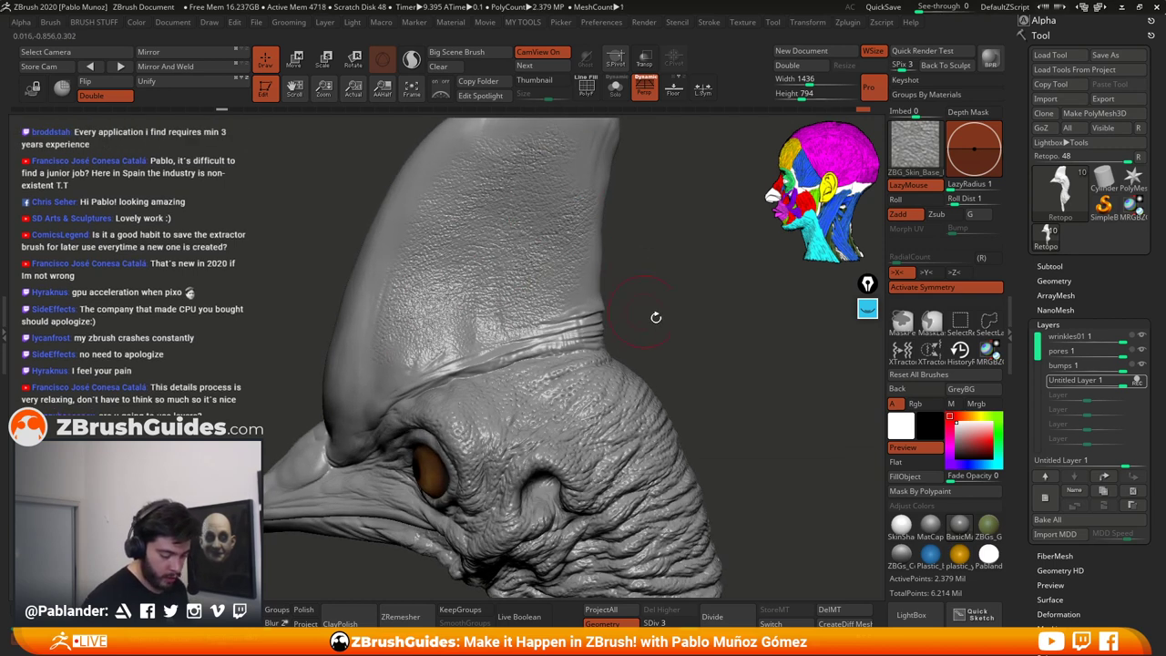
pyautogui.moveTo(572, 331)
pyautogui.mouseDown()
pyautogui.moveTo(491, 333)
pyautogui.moveTo(563, 345)
pyautogui.mouseUp()
pyautogui.hotkey('ctrl', 'z')
pyautogui.hotkey('ctrl', 'z')
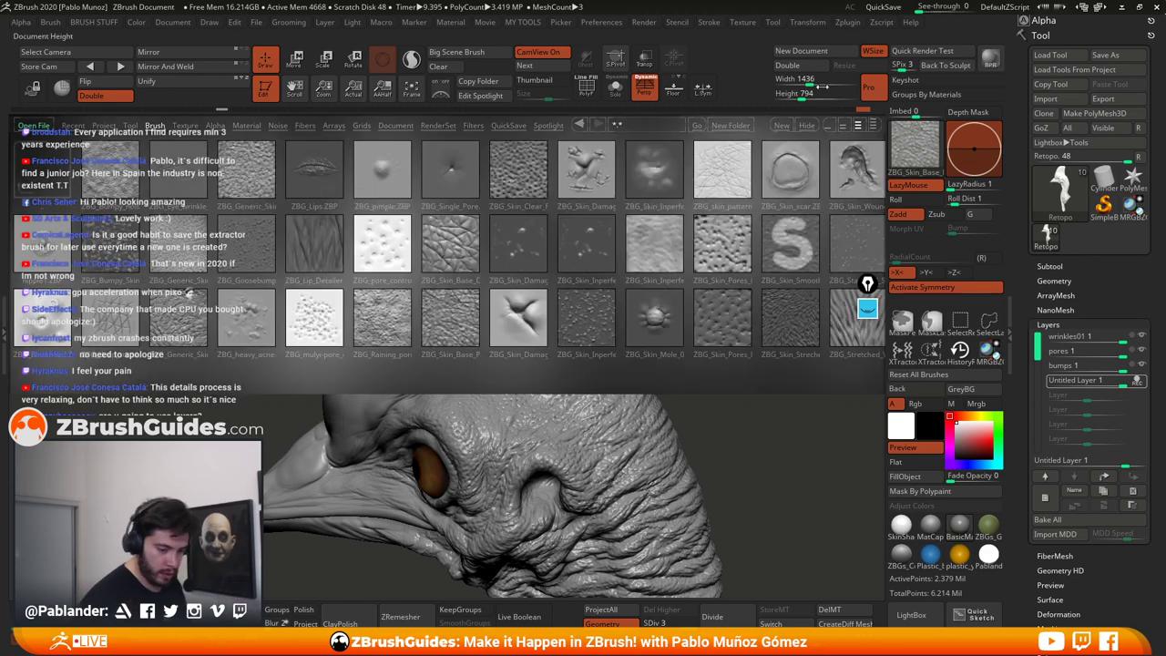
# Step: Quick-save the project
pyautogui.click(882, 7)
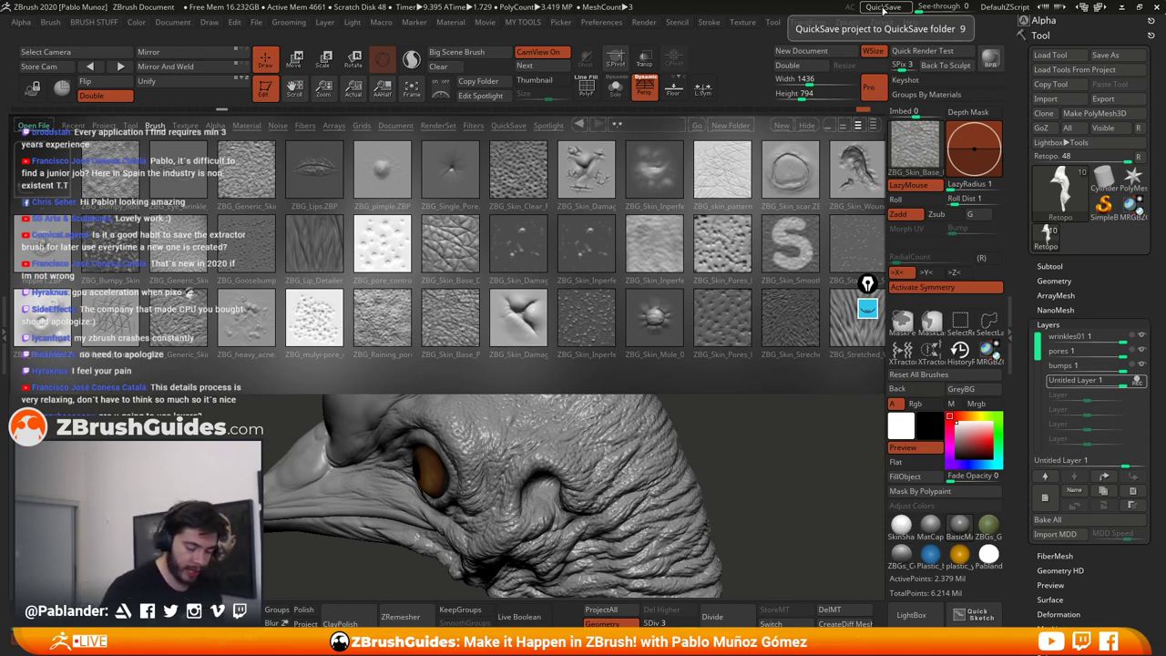
pyautogui.click(882, 8)
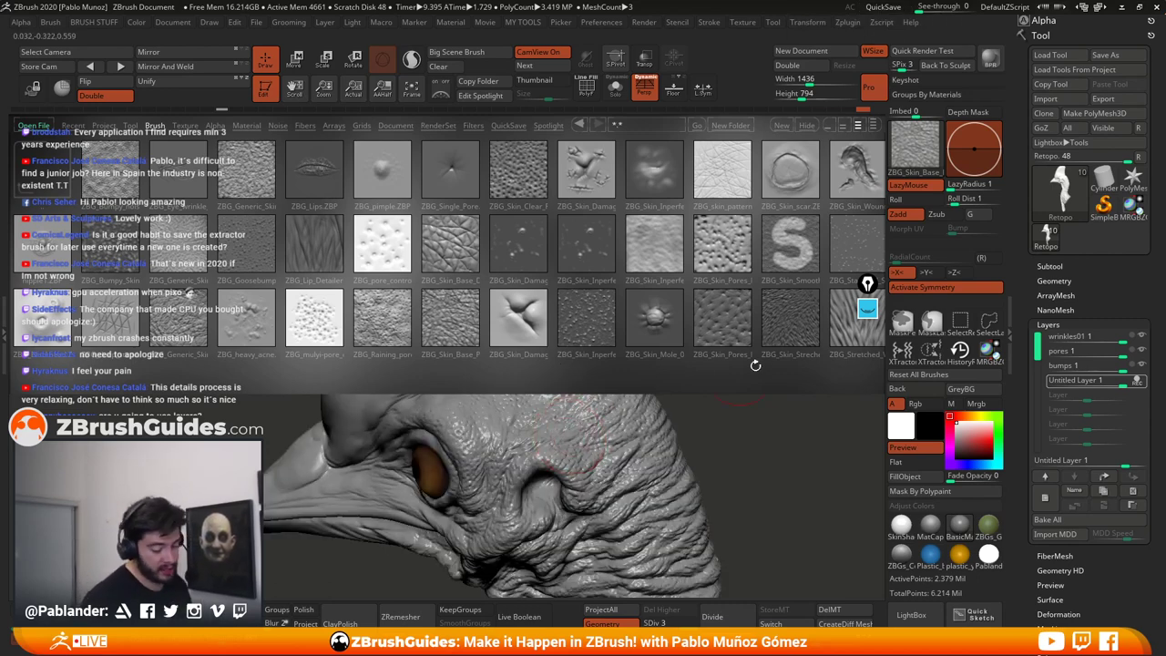
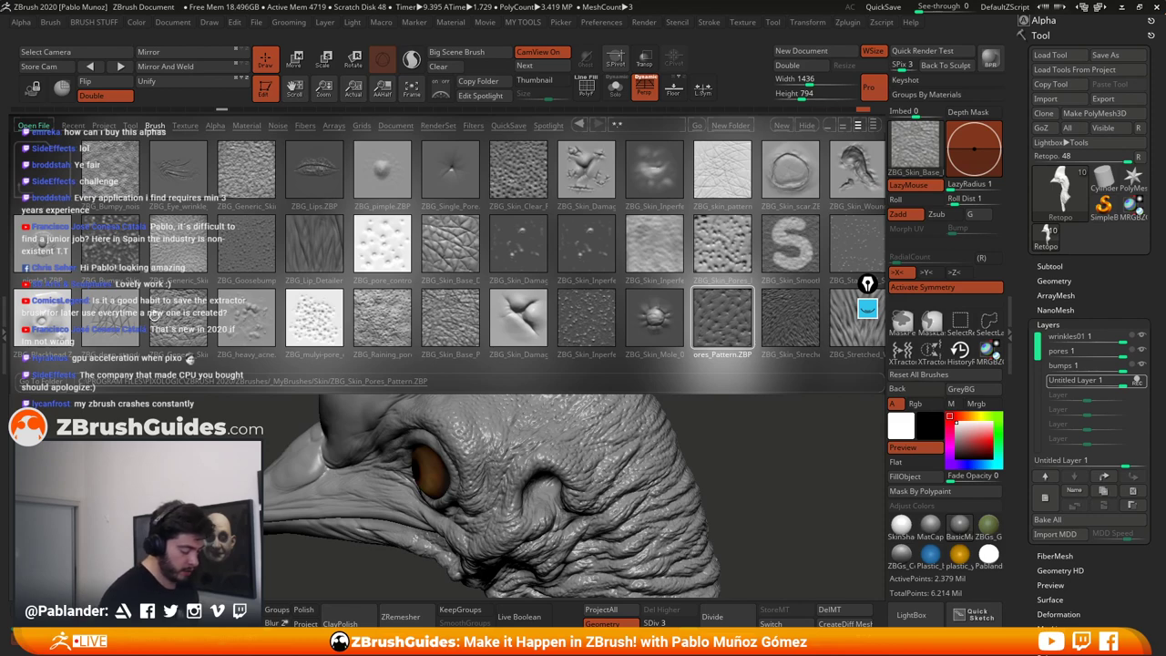
# Step: Try the deep standard and generic skin brushes from the skin brush library for the casque surface
pyautogui.doubleClick(721, 318)
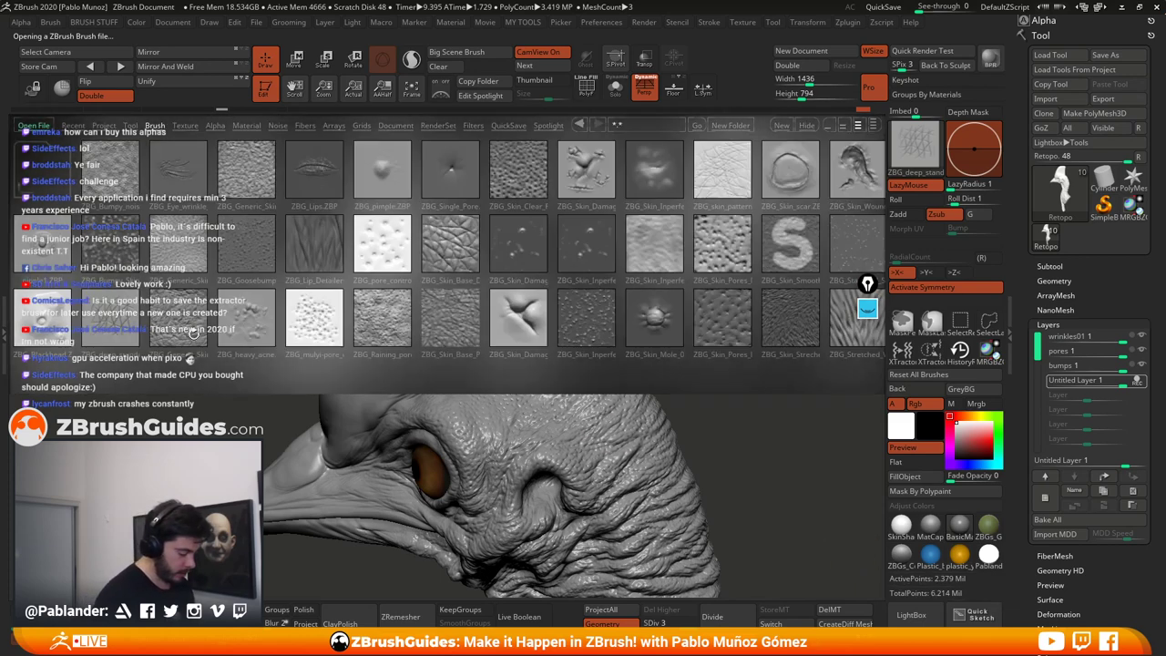
pyautogui.doubleClick(193, 333)
pyautogui.moveTo(518, 209)
pyautogui.mouseDown()
pyautogui.moveTo(445, 297)
pyautogui.moveTo(545, 233)
pyautogui.mouseUp()
pyautogui.moveTo(556, 183)
pyautogui.mouseDown()
pyautogui.moveTo(406, 267)
pyautogui.moveTo(486, 216)
pyautogui.mouseUp()
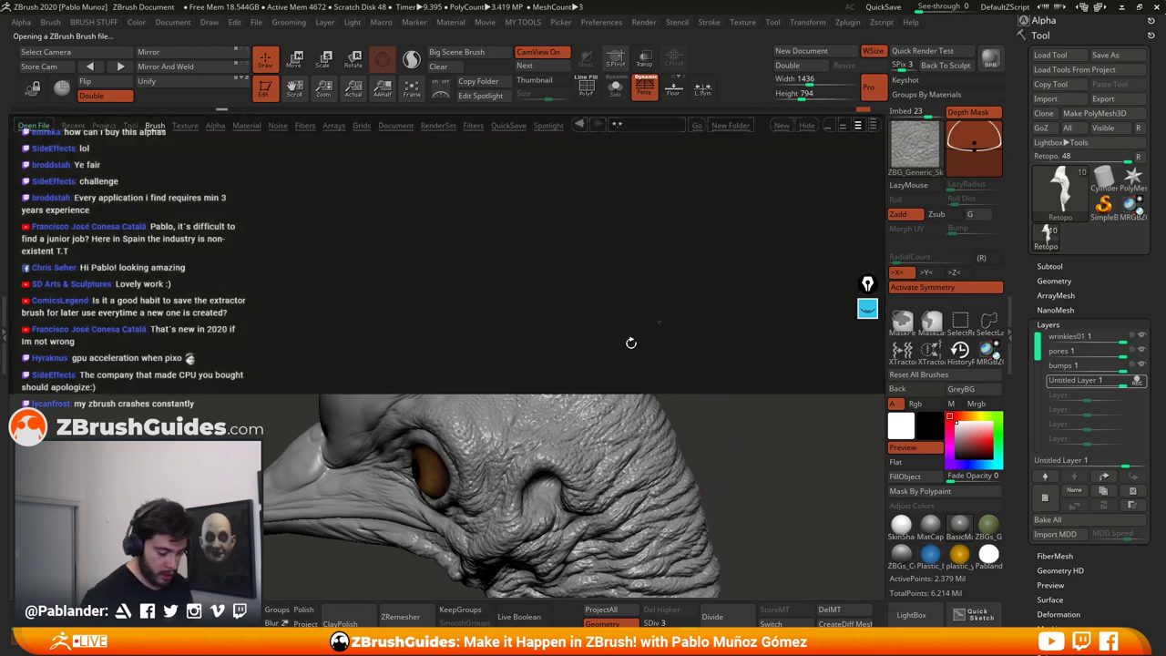
# Step: Load the ZBG_skin_pattern brush, test it with strokes over the side of the casque, and undo them
pyautogui.scroll(-3, 557, 334)
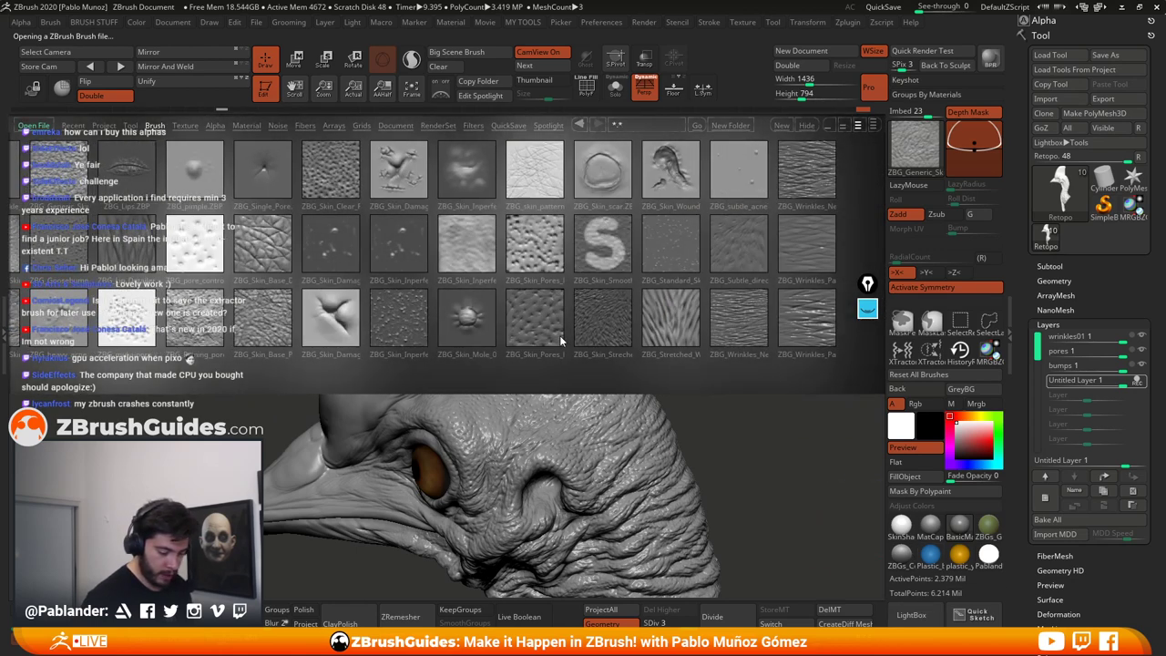
pyautogui.doubleClick(557, 174)
pyautogui.moveTo(497, 271)
pyautogui.mouseDown()
pyautogui.moveTo(426, 314)
pyautogui.moveTo(543, 244)
pyautogui.mouseUp()
pyautogui.hotkey('ctrl', 'z')
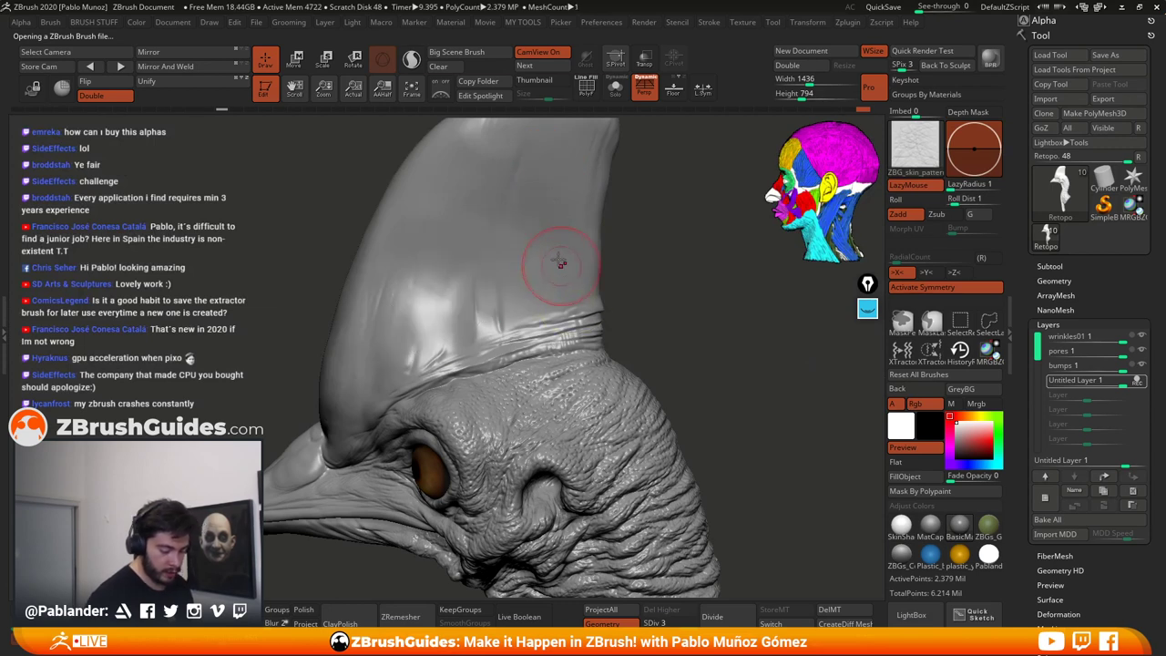
pyautogui.moveTo(521, 167)
pyautogui.mouseDown()
pyautogui.moveTo(587, 174)
pyautogui.moveTo(394, 270)
pyautogui.moveTo(579, 238)
pyautogui.moveTo(500, 248)
pyautogui.moveTo(404, 300)
pyautogui.moveTo(442, 314)
pyautogui.moveTo(433, 336)
pyautogui.mouseUp()
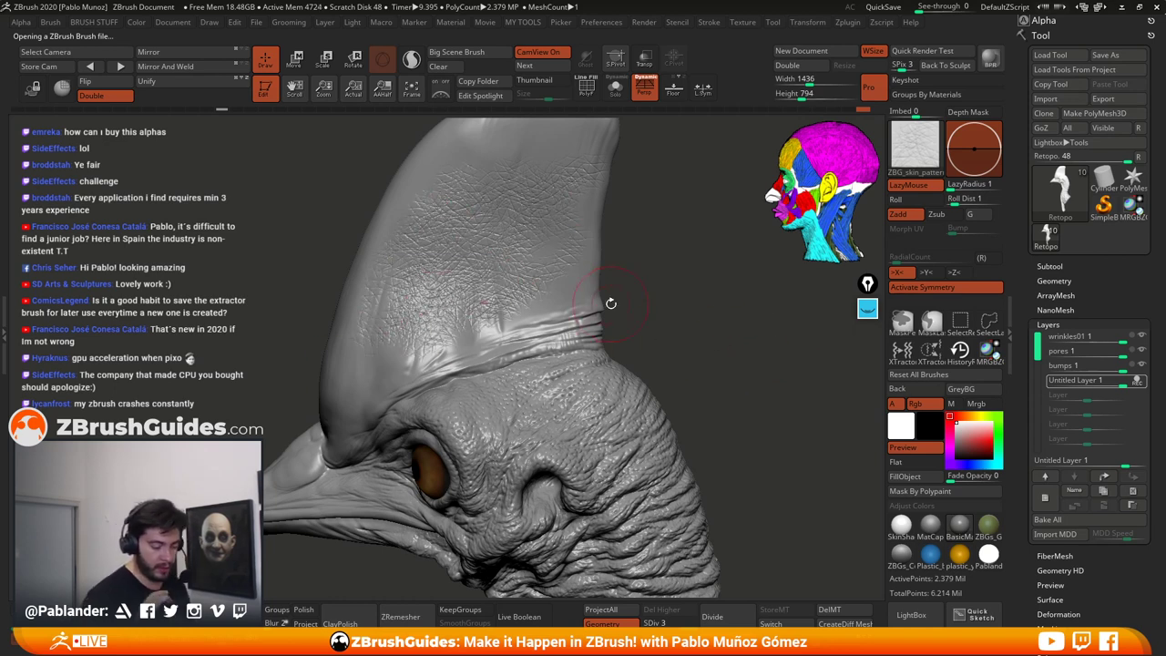
pyautogui.hotkey('ctrl', 'z')
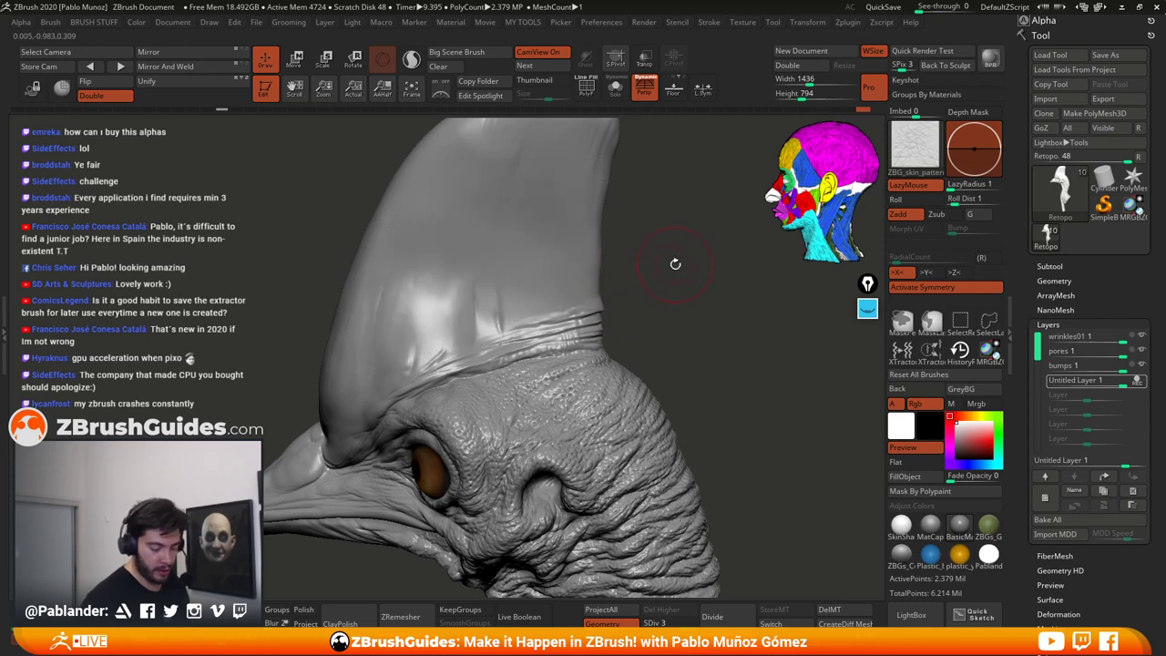
# Step: Try brushing the skin pattern across the side and lower front of the casque, and undo the strokes
pyautogui.hotkey('ctrl', 'z')
pyautogui.rightClick(676, 263)
pyautogui.moveTo(714, 360)
pyautogui.keyDown('alt'); pyautogui.mouseDown()
pyautogui.moveTo(690, 299)
pyautogui.moveTo(700, 364)
pyautogui.moveTo(730, 367)
pyautogui.mouseUp(); pyautogui.keyUp('alt')
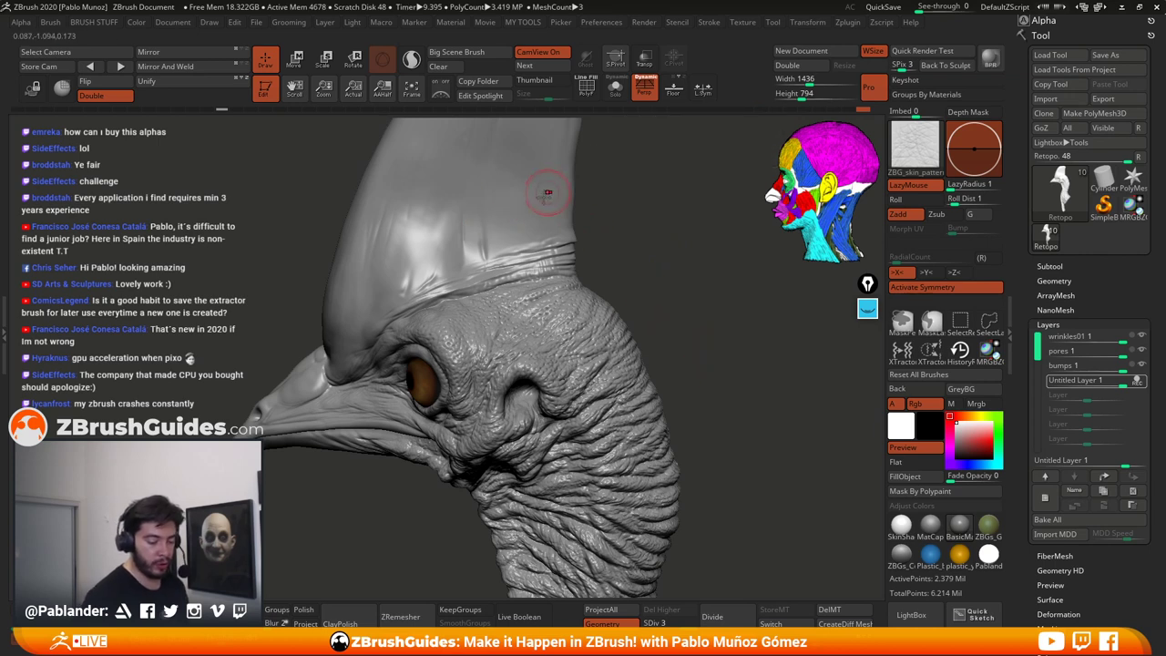
pyautogui.moveTo(533, 189)
pyautogui.mouseDown()
pyautogui.moveTo(503, 238)
pyautogui.moveTo(428, 244)
pyautogui.moveTo(412, 227)
pyautogui.moveTo(395, 285)
pyautogui.mouseUp()
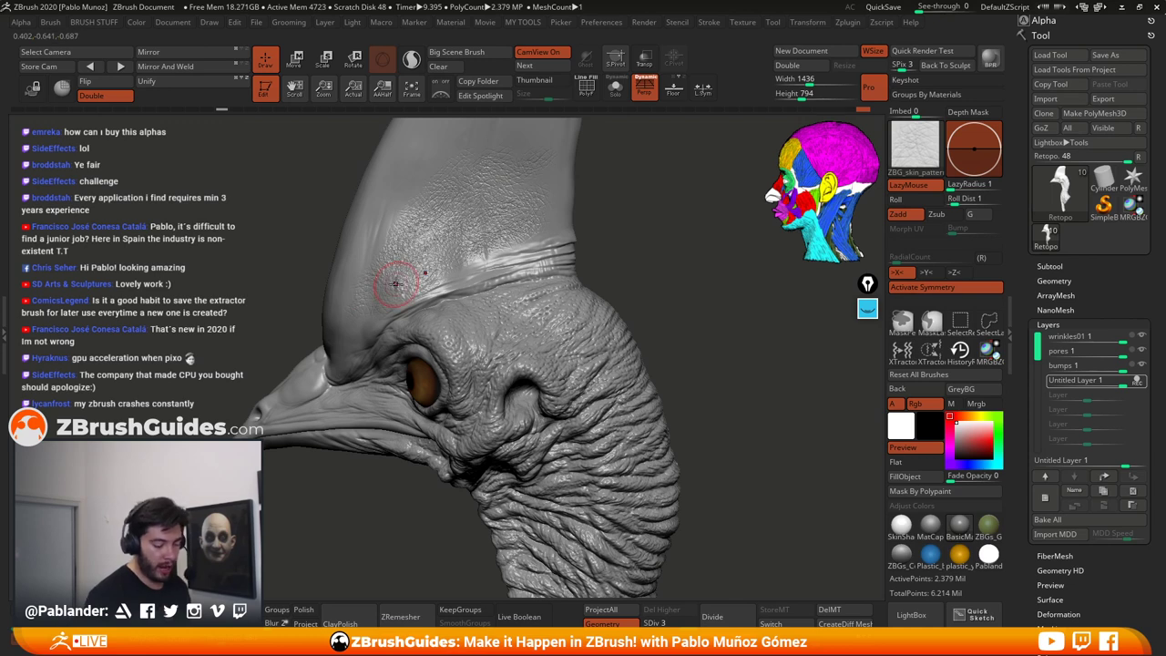
pyautogui.hotkey('ctrl', 'z')
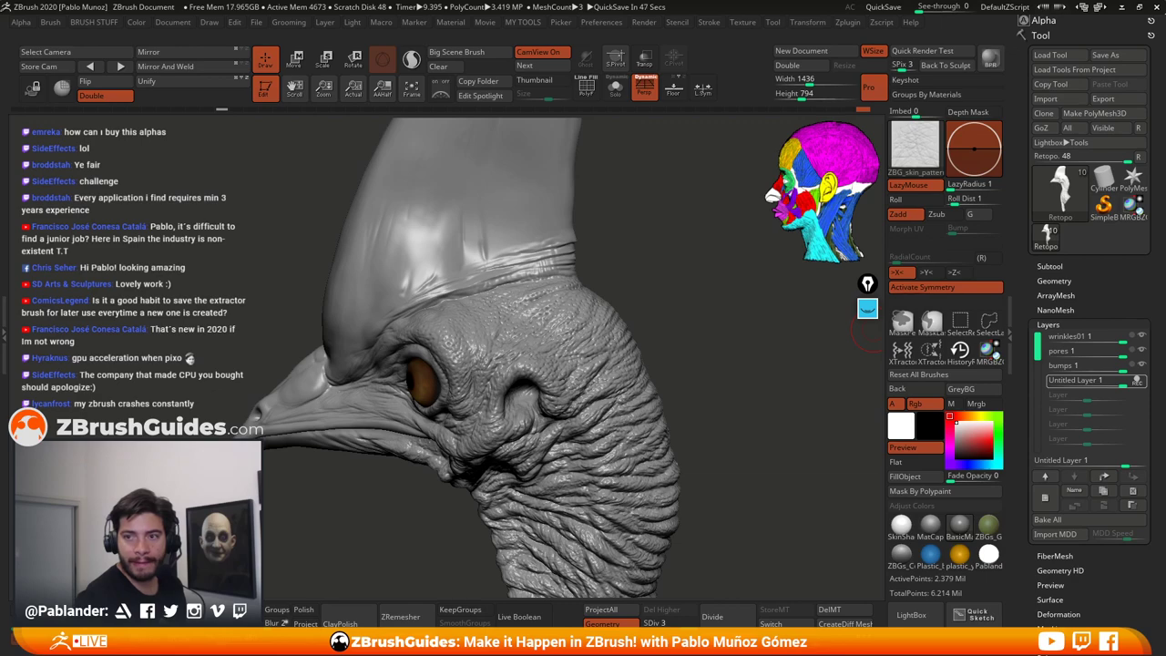
# Step: Switch to the web browser and open zbrushguides.com in a new tab
pyautogui.moveTo(1165, 153); pyautogui.dragTo(772, 3)
pyautogui.hotkey('ctrl', 't')
pyautogui.write('zbrushguides.com')
pyautogui.press('Return')
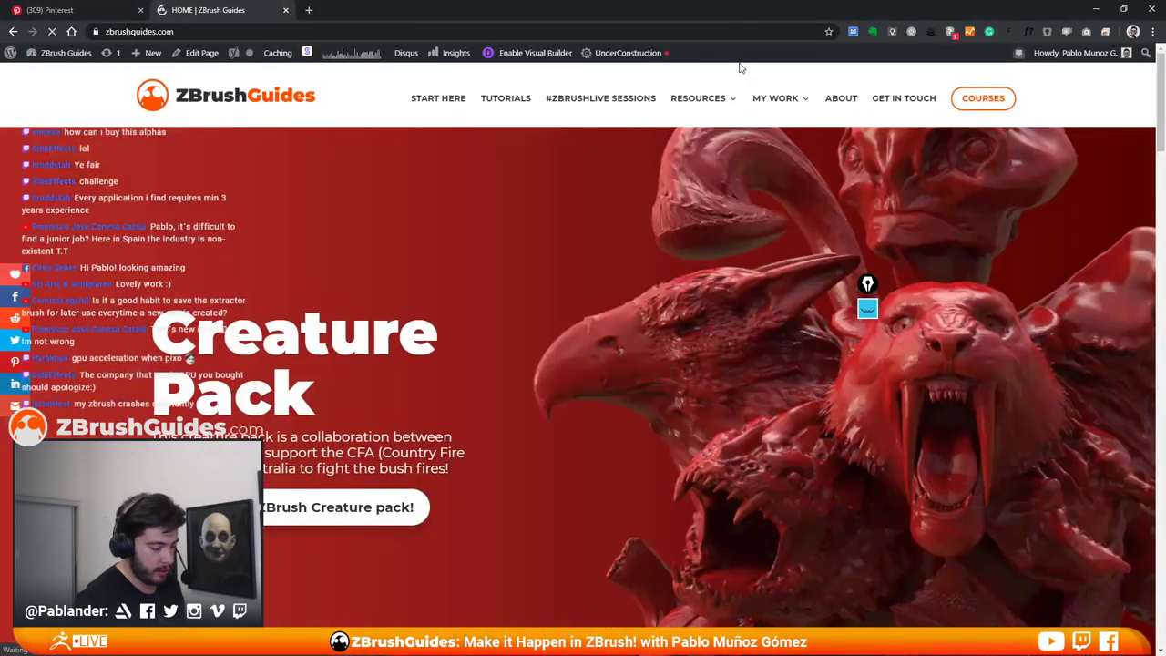
pyautogui.moveTo(703, 98)
pyautogui.click(750, 220)
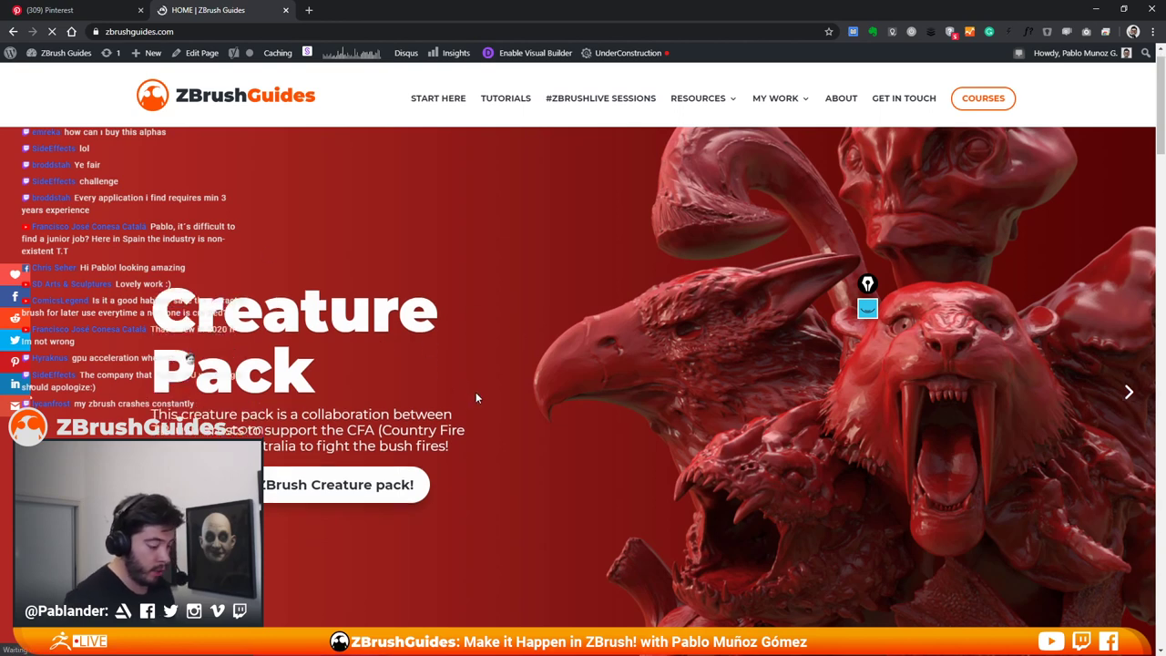
# Step: Open the ZBrush Creature Pack page from the home page banner in a new tab and look it over
pyautogui.scroll(-1, 579, 355)
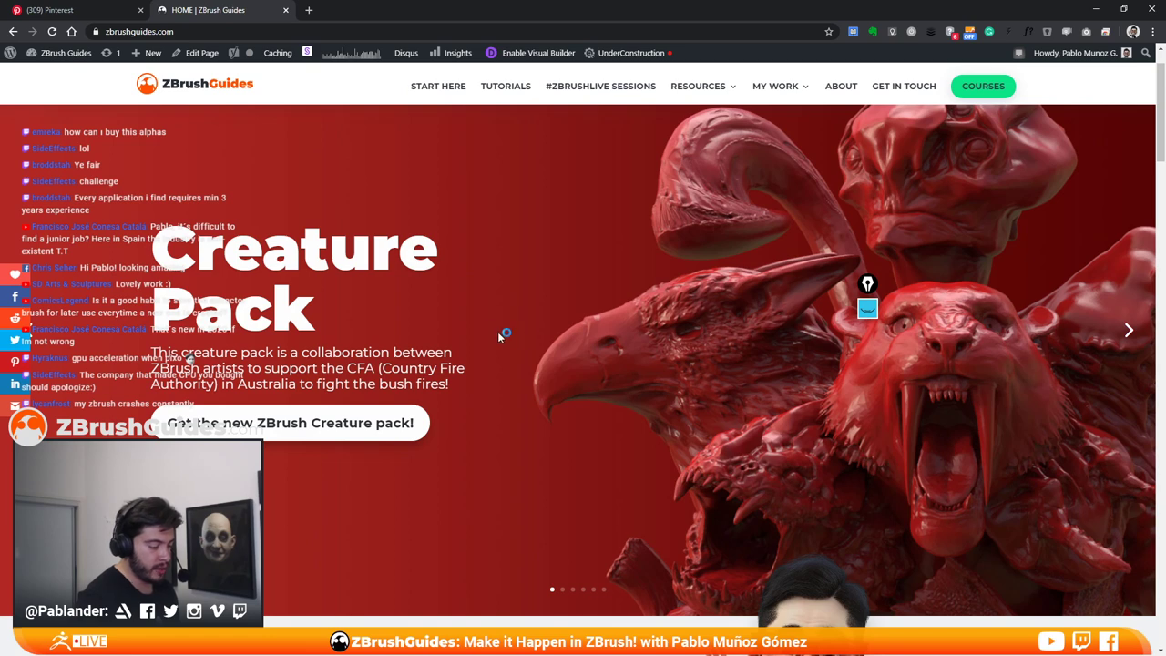
pyautogui.middleClick(291, 428)
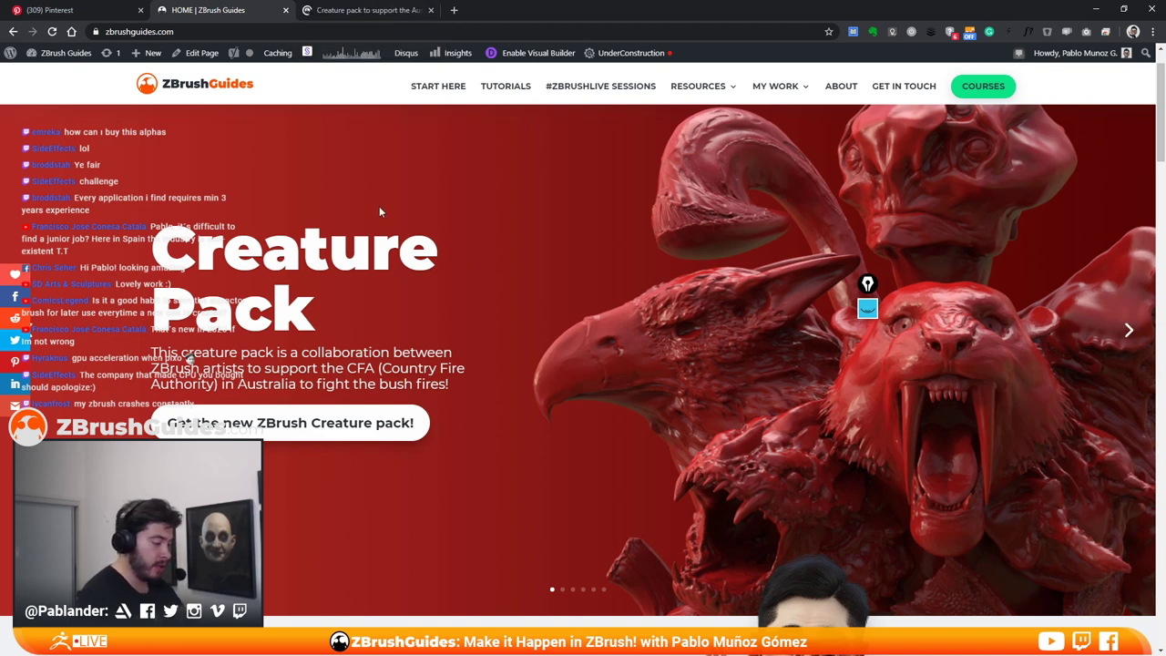
pyautogui.click(367, 13)
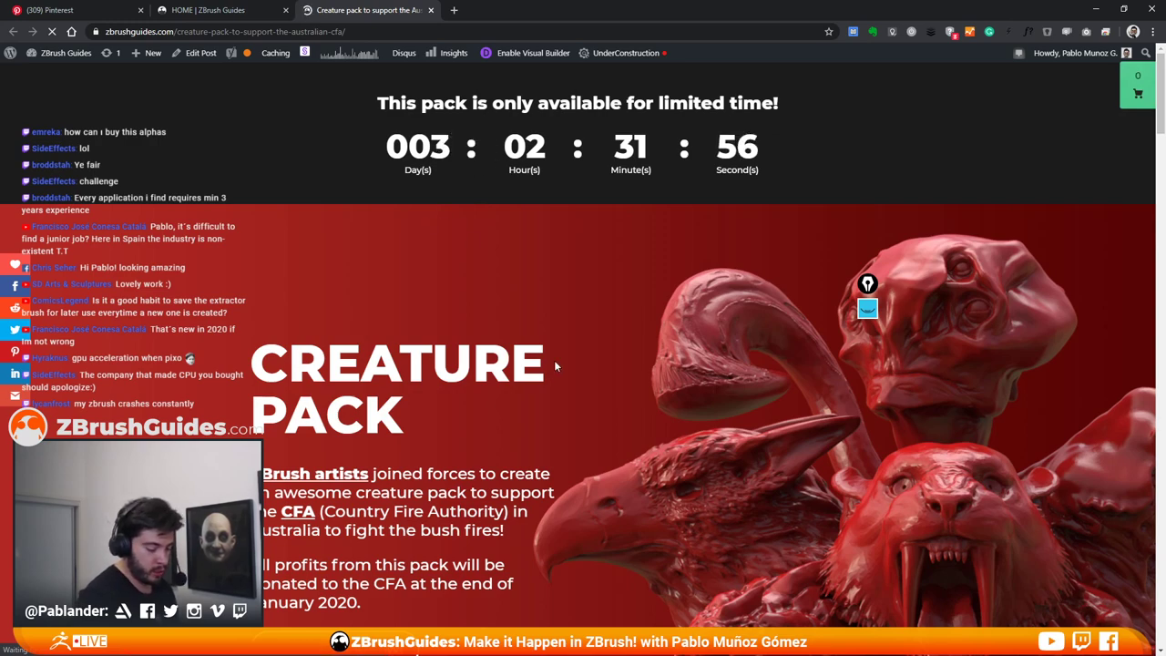
pyautogui.scroll(-5, 547, 346)
pyautogui.scroll(5, 528, 301)
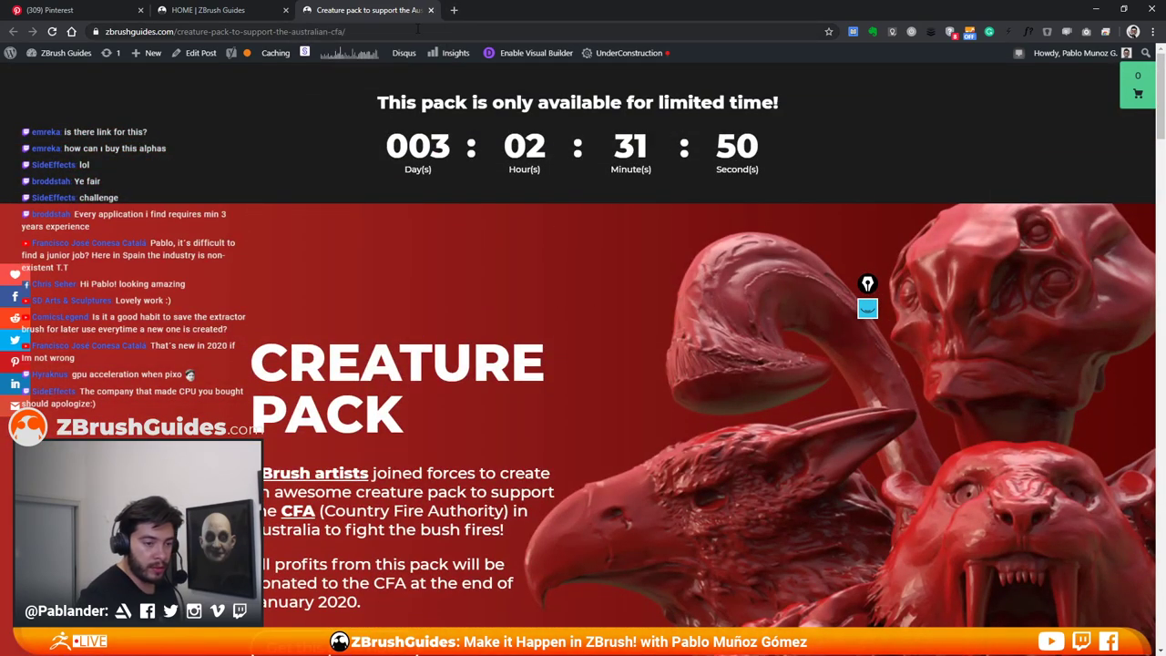
# Step: Return to the ZBrushGuides home page and open the ZBrush Brushes resource page
pyautogui.click(214, 10)
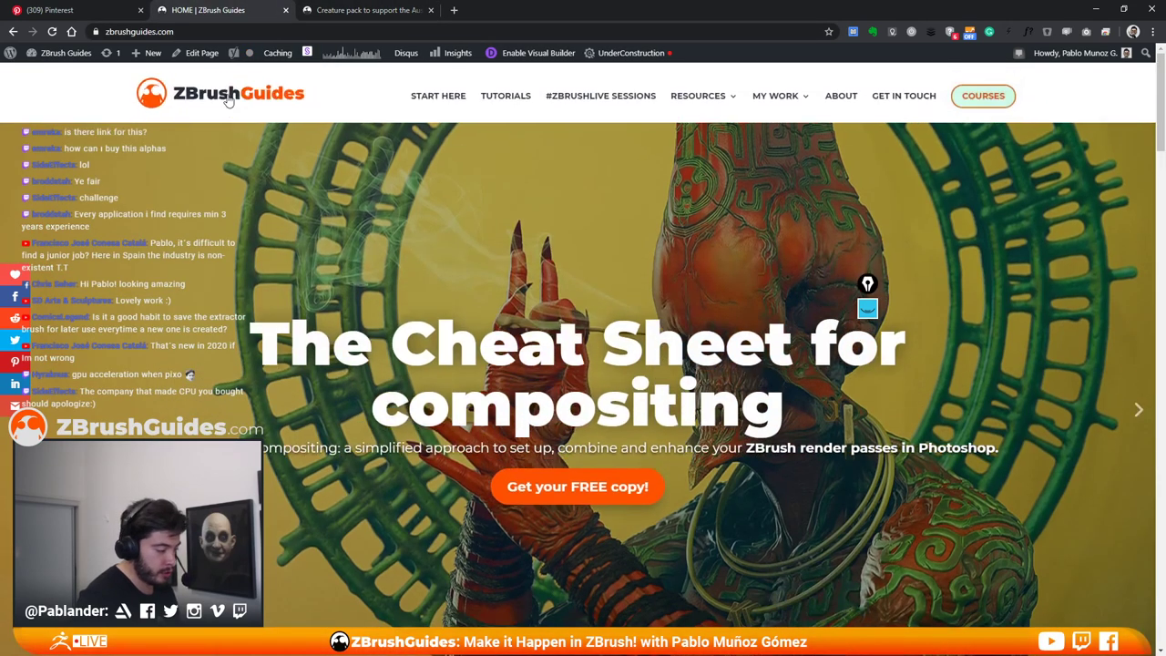
pyautogui.moveTo(724, 100)
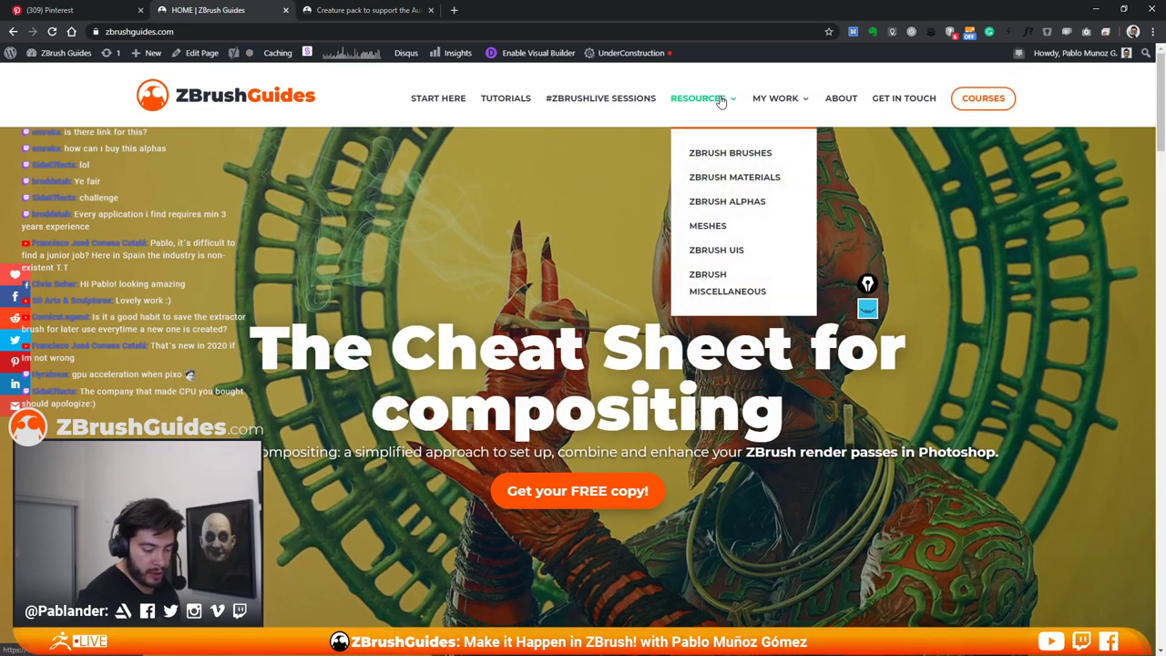
pyautogui.click(738, 157)
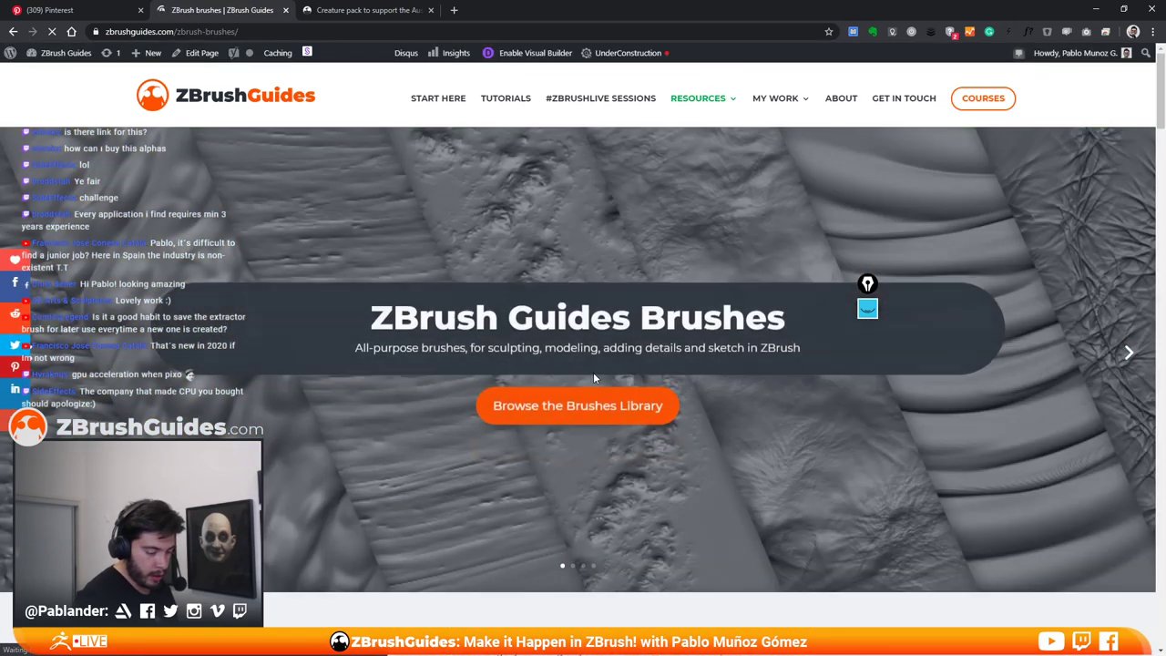
# Step: Examine the Skin Brushes (Characters and Creatures) section of the brush library down to the SKIN Brushes Pack banner
pyautogui.scroll(-3, 595, 371)
pyautogui.scroll(-7, 601, 362)
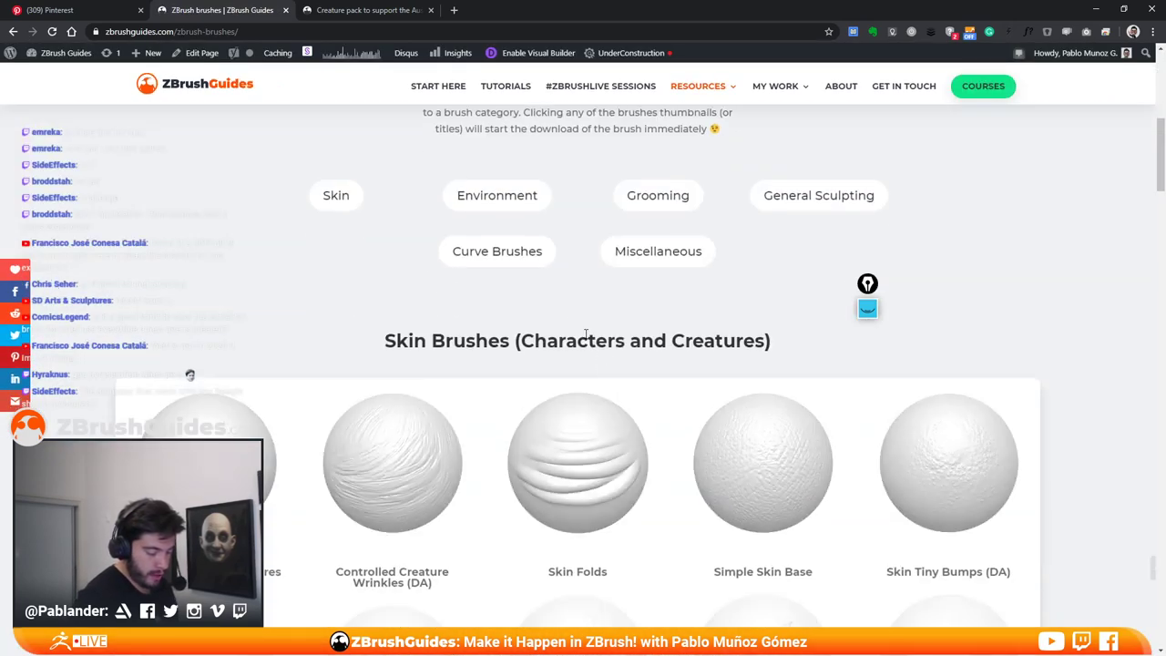
pyautogui.scroll(3, 291, 268)
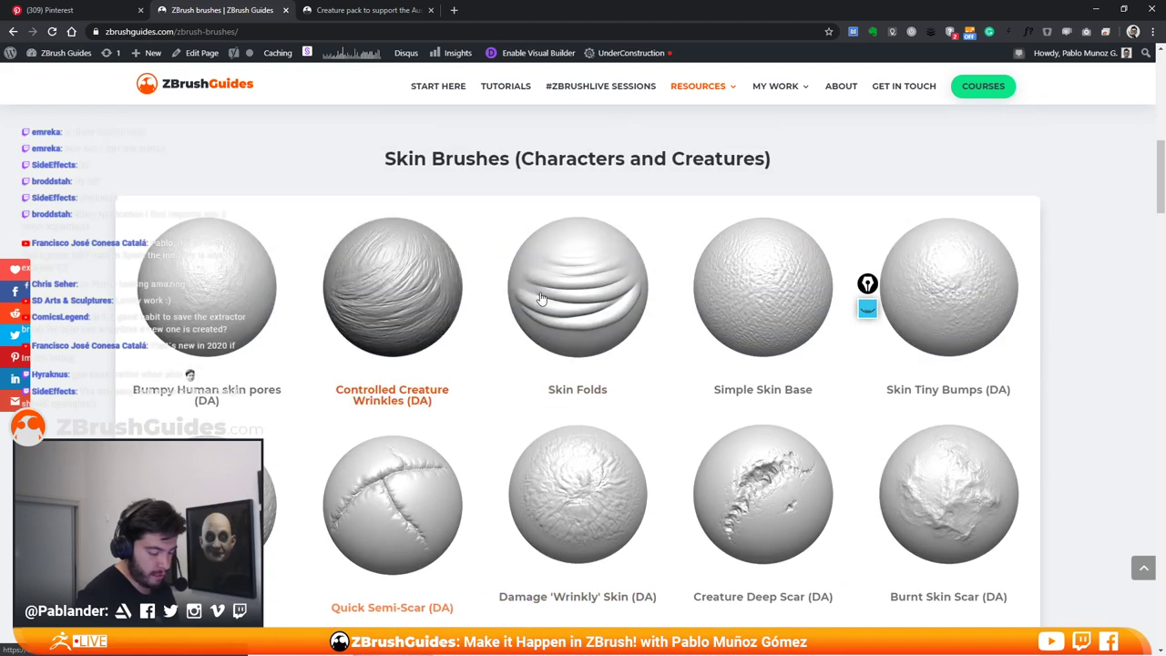
pyautogui.scroll(-3, 443, 260)
pyautogui.scroll(-3, 510, 309)
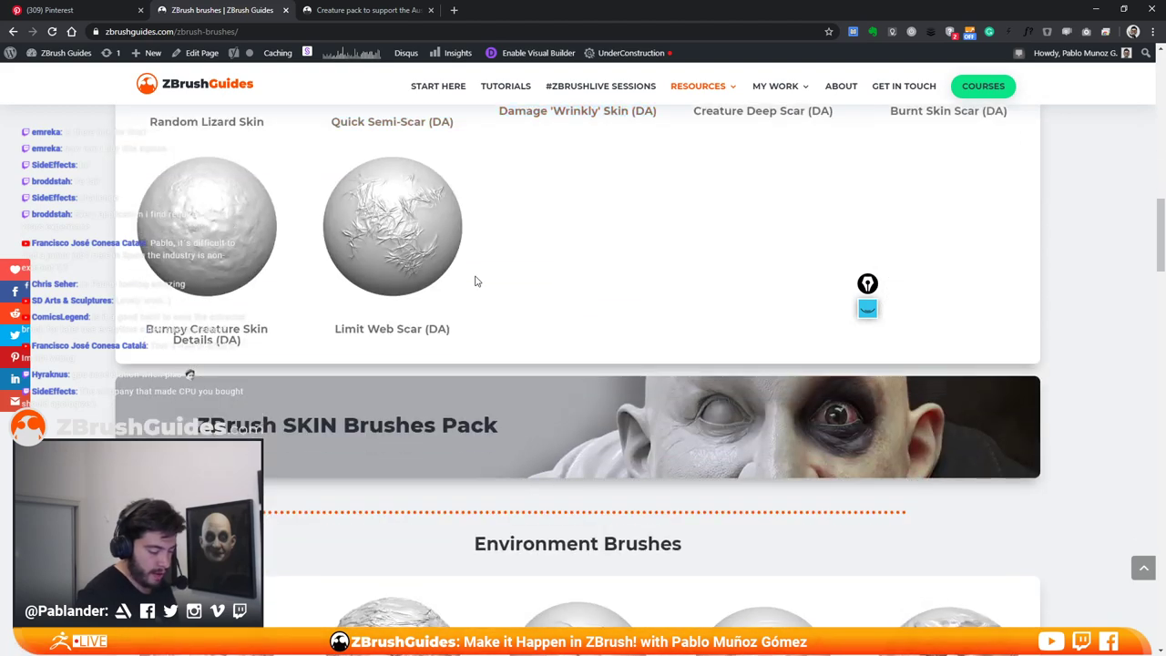
pyautogui.scroll(5, 531, 279)
pyautogui.scroll(2, 533, 279)
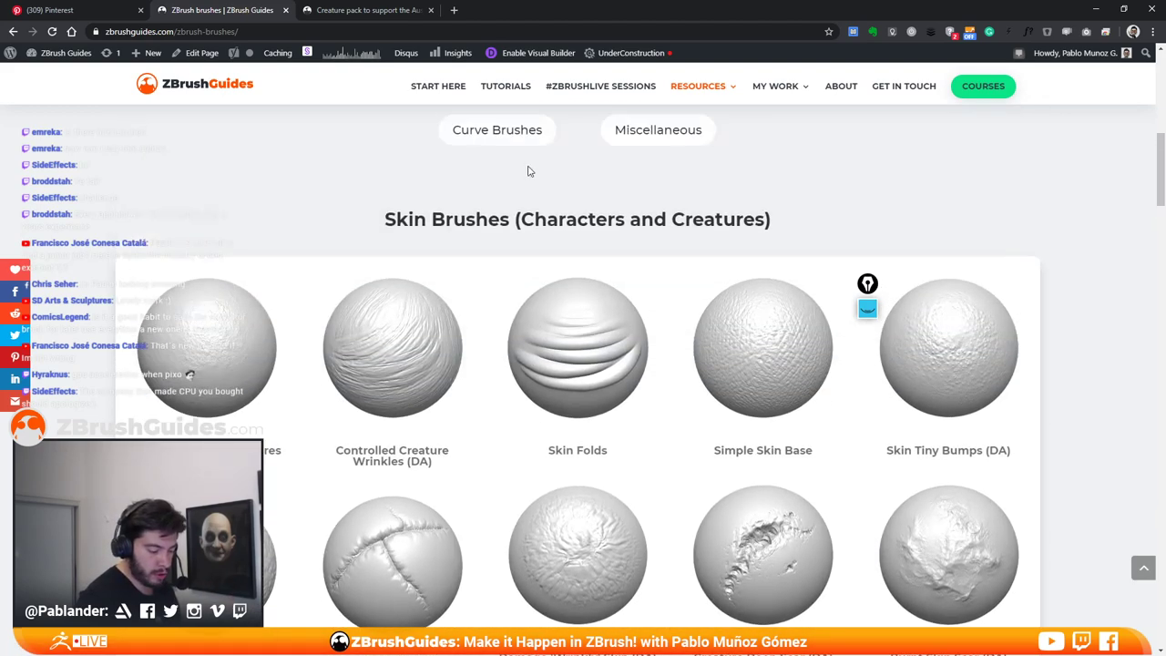
pyautogui.scroll(-3, 546, 239)
pyautogui.scroll(3, 537, 250)
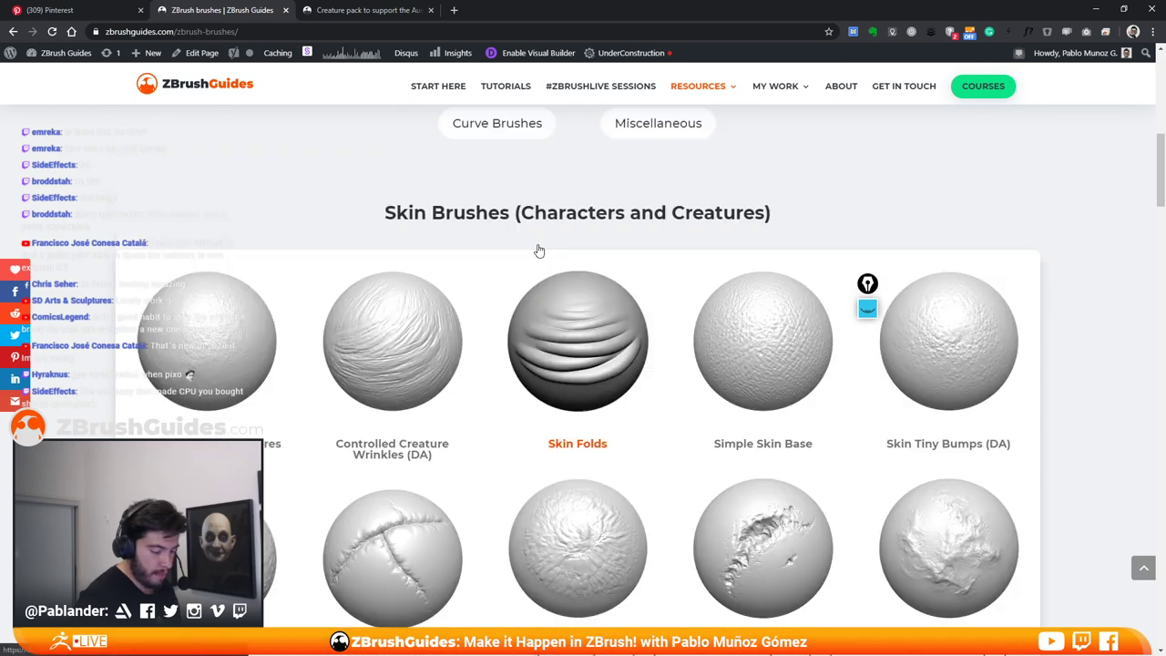
pyautogui.scroll(-1, 328, 201)
pyautogui.scroll(-2, 331, 202)
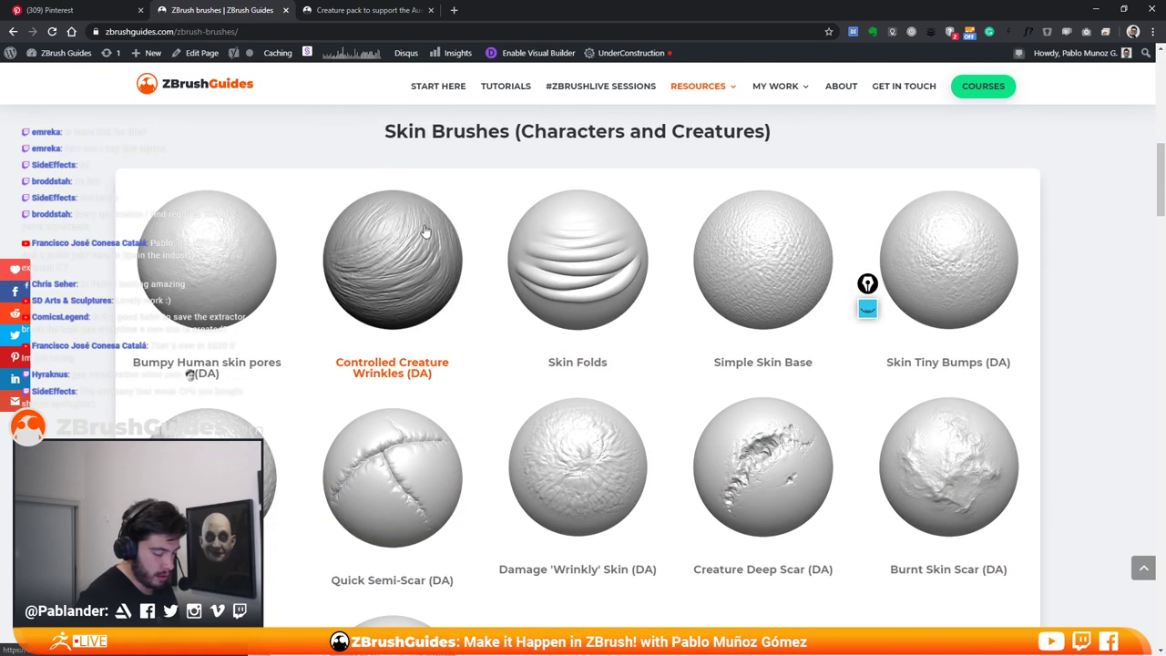
pyautogui.scroll(-6, 546, 341)
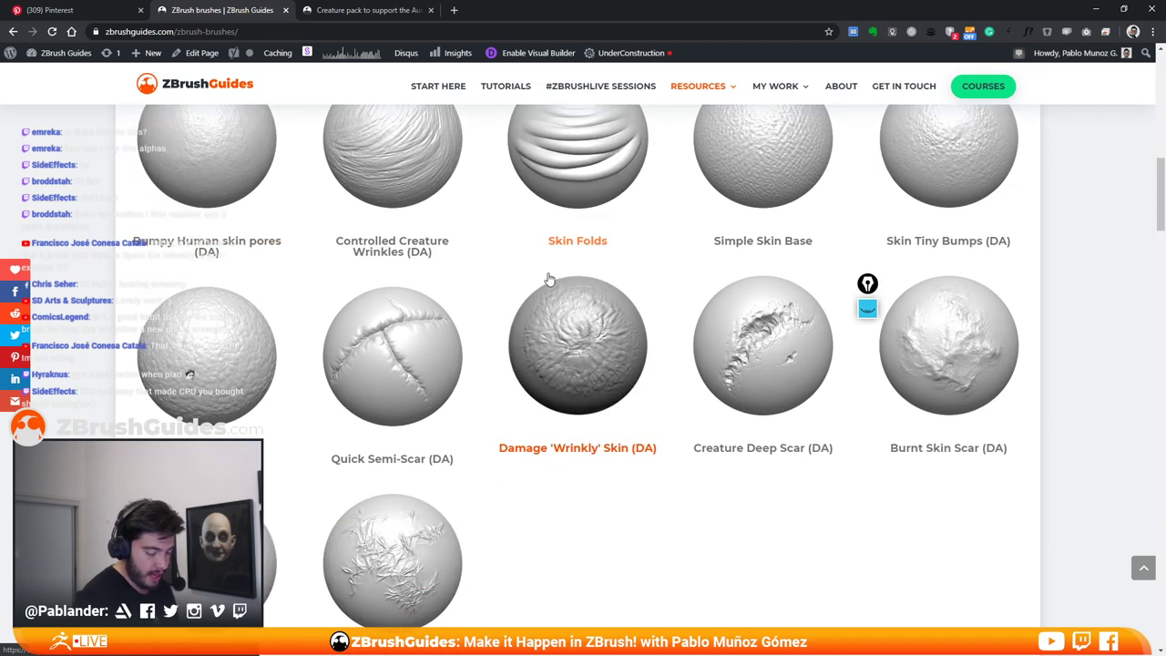
pyautogui.scroll(-1, 257, 350)
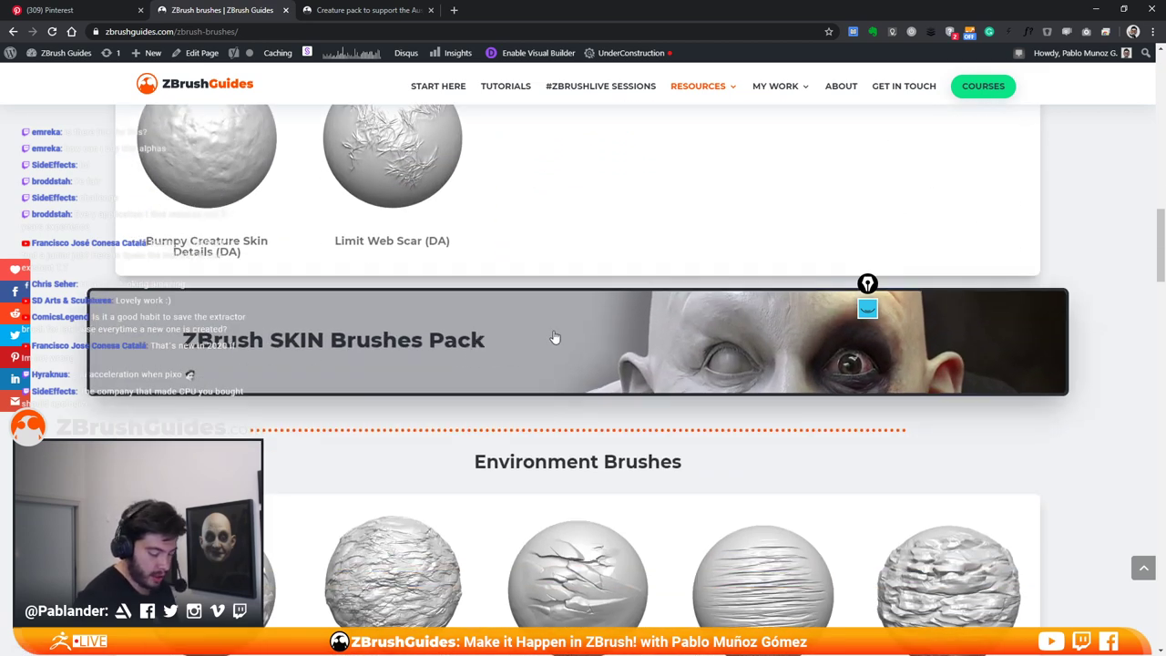
# Step: Open the ZBrush SKIN Brushes Pack page in its own tab, select its web address, and skim the introduction
pyautogui.click(513, 338)
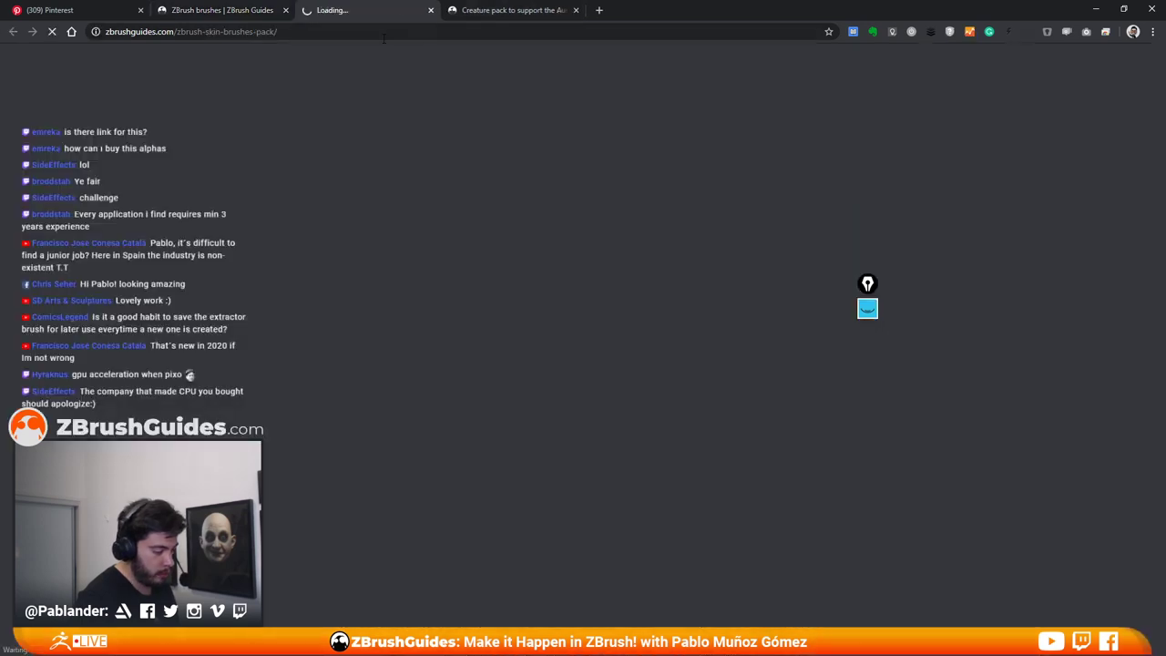
pyautogui.click(346, 32)
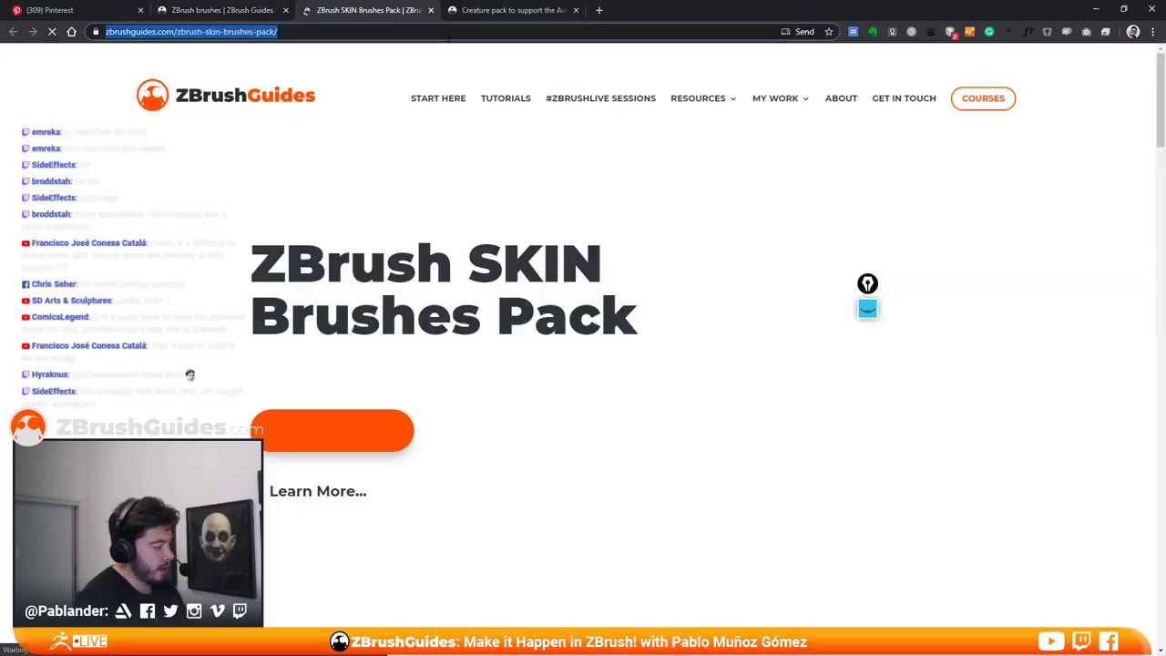
pyautogui.scroll(-5, 549, 338)
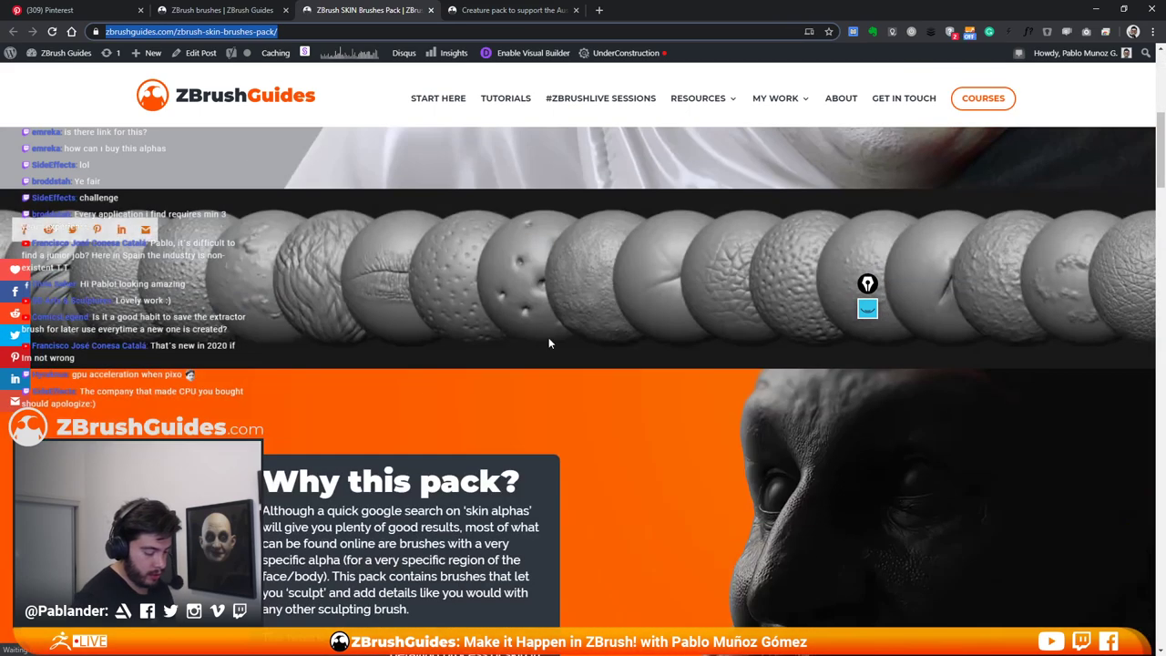
pyautogui.scroll(-3, 611, 369)
pyautogui.scroll(7, 614, 366)
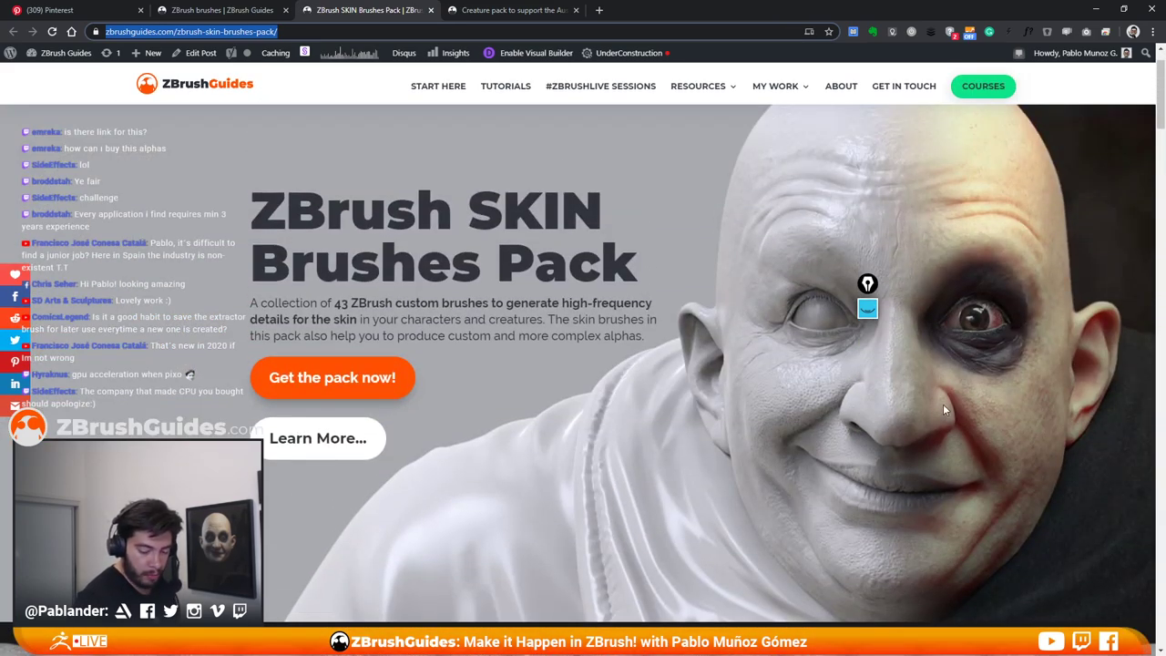
pyautogui.scroll(1, 711, 380)
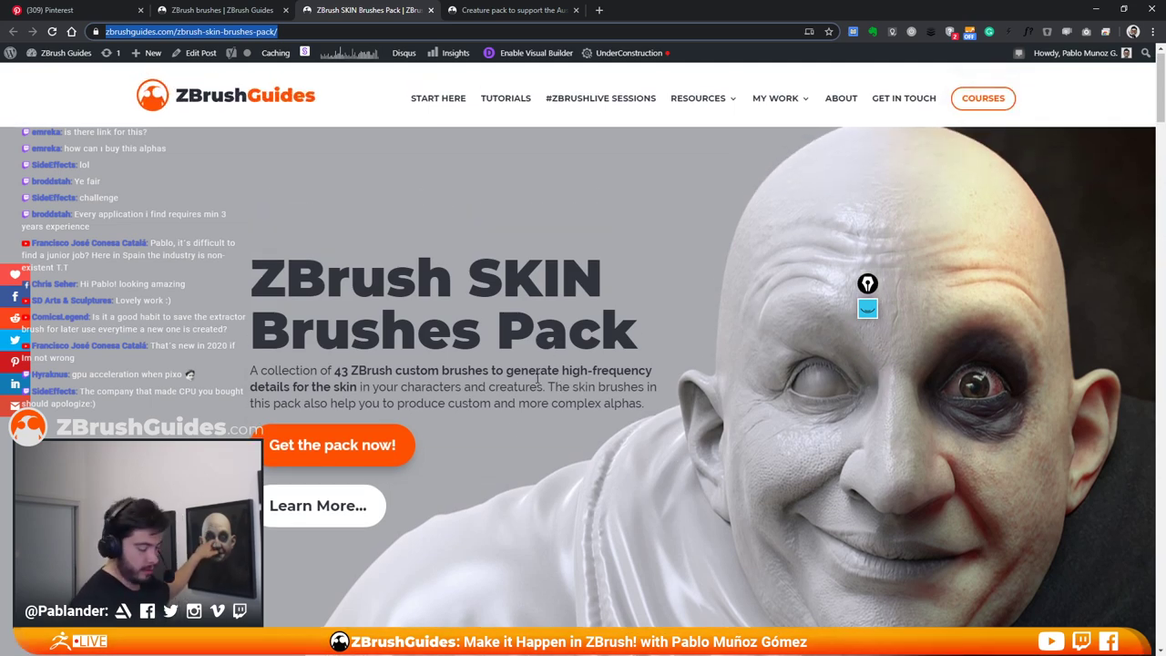
# Step: Examine the "What the experts are making" section of the skin brushes pack page
pyautogui.scroll(-10, 520, 425)
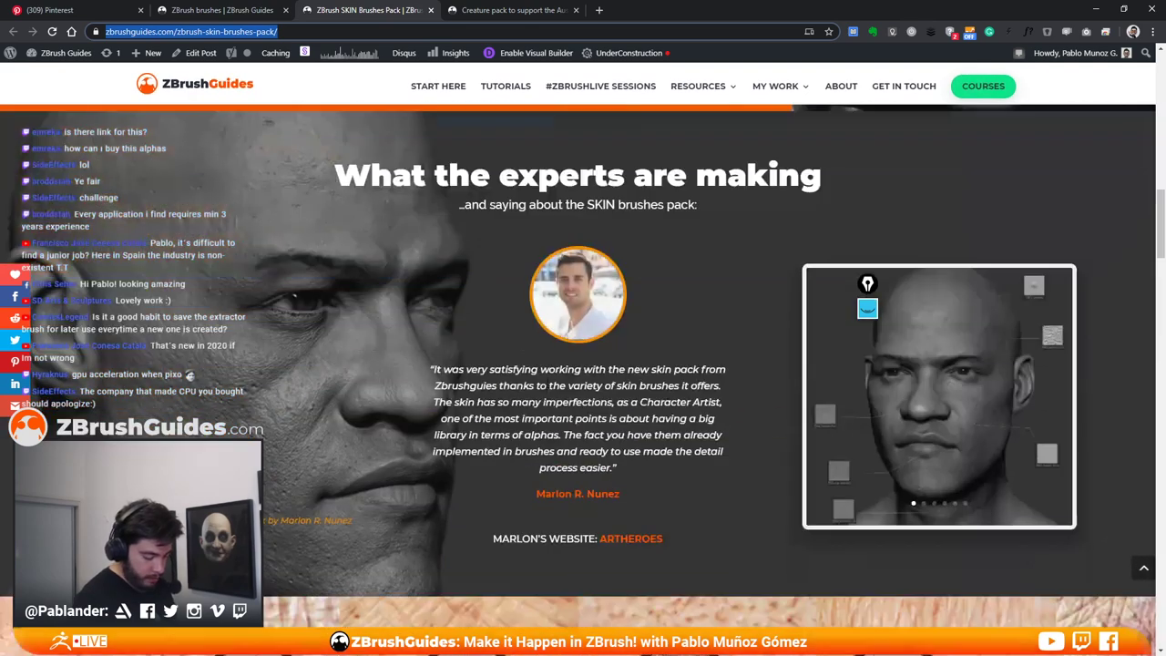
pyautogui.scroll(-1, 547, 384)
pyautogui.scroll(2, 548, 383)
pyautogui.scroll(-1, 588, 308)
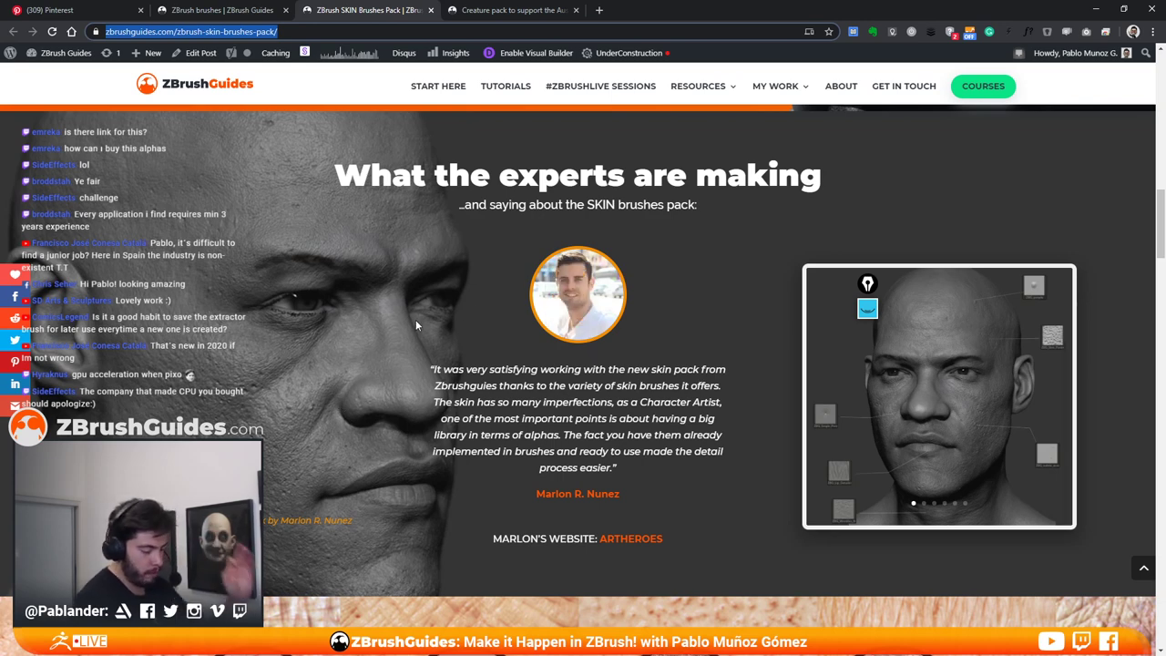
pyautogui.scroll(1, 375, 361)
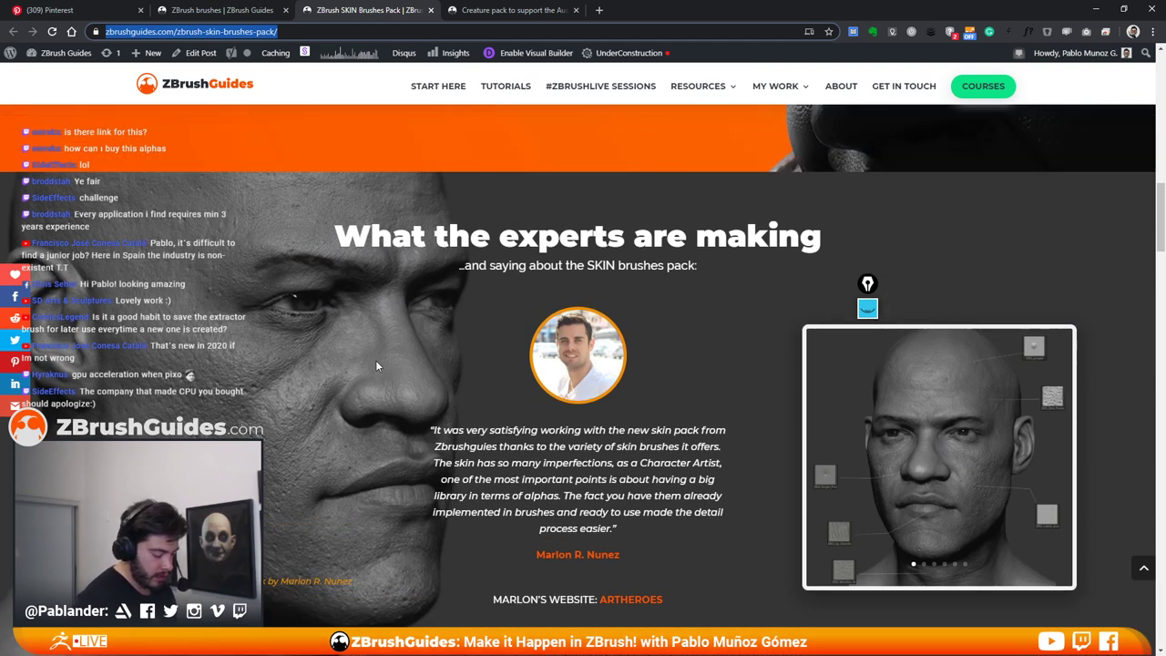
pyautogui.scroll(-1, 381, 357)
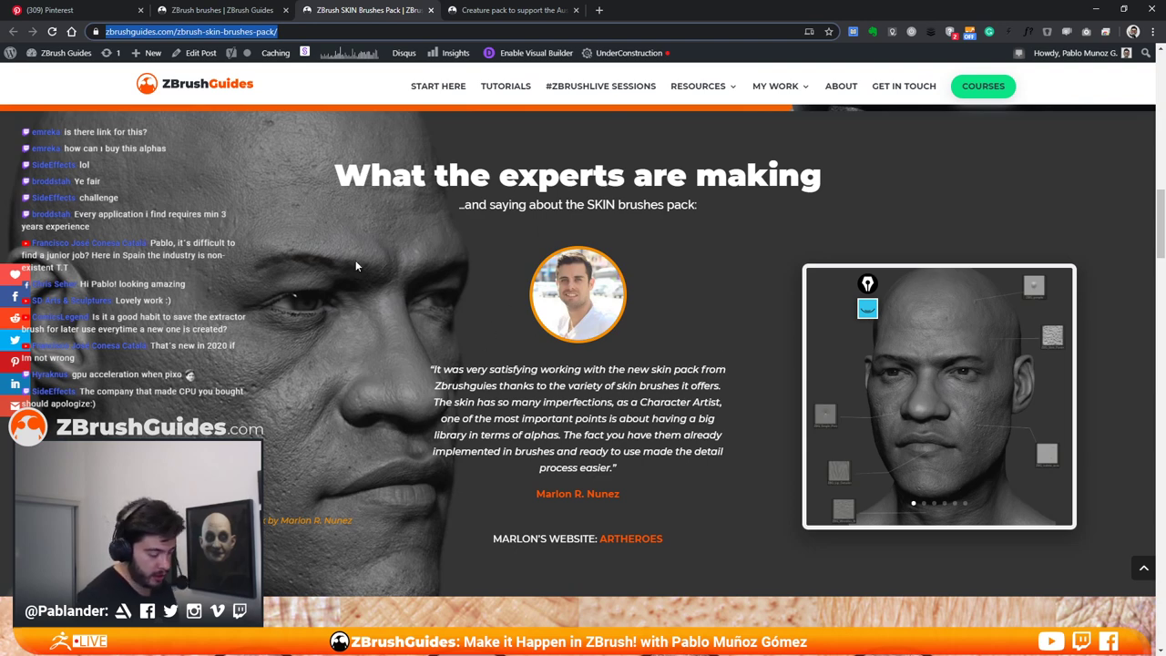
pyautogui.scroll(-1, 373, 291)
pyautogui.scroll(2, 414, 359)
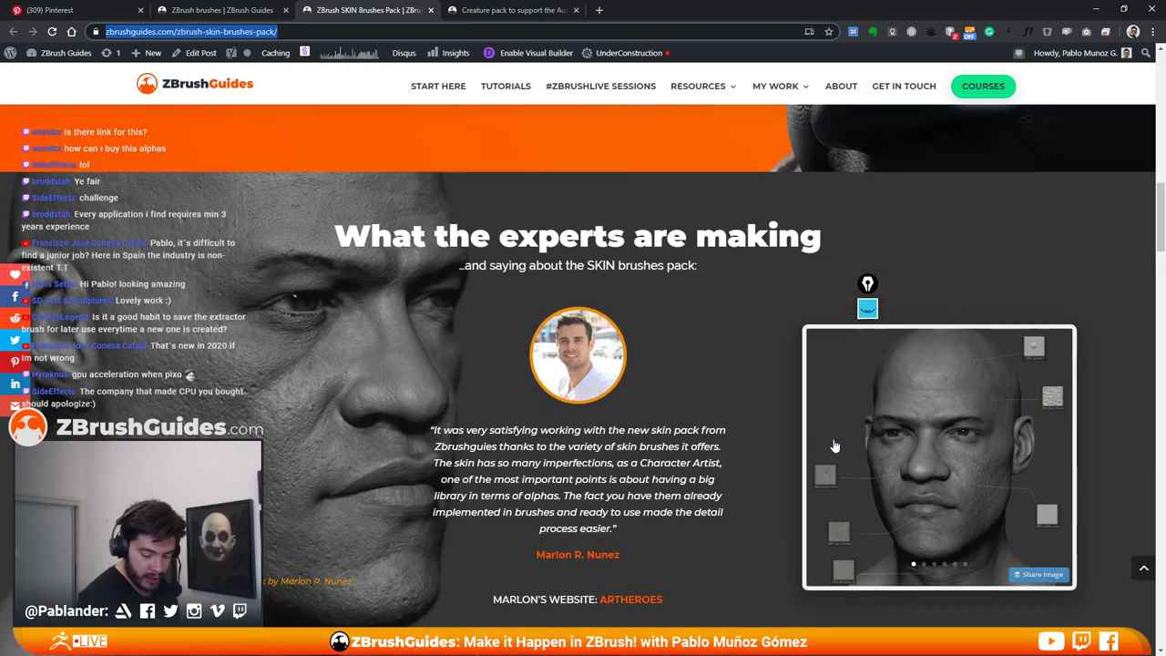
# Step: Enlarge the annotated head sculpt in the experts section, browse through the gallery images, and close the viewer
pyautogui.click(954, 447)
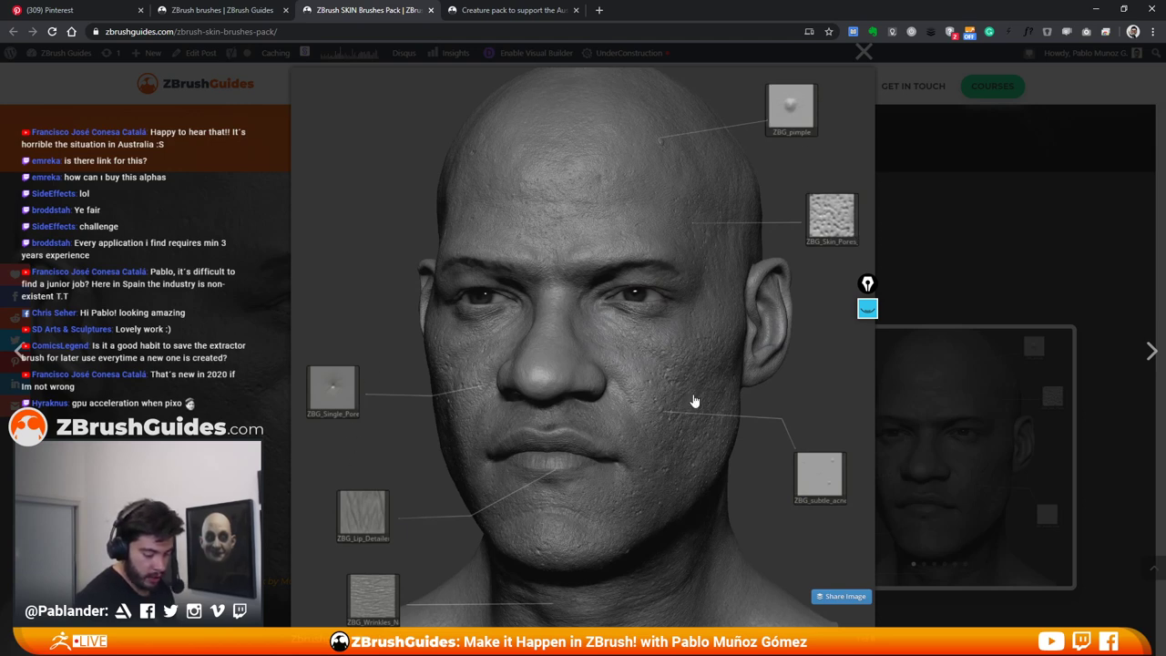
pyautogui.click(1150, 351)
pyautogui.click(1149, 351)
pyautogui.click(1150, 351)
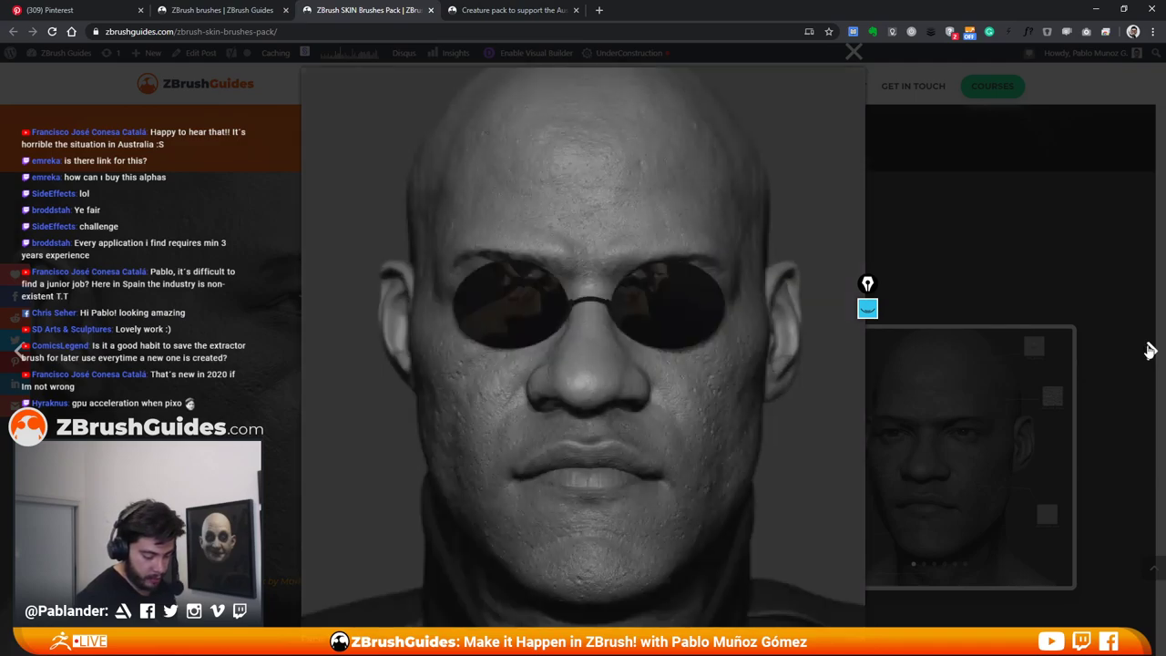
pyautogui.click(1149, 350)
pyautogui.click(1149, 351)
pyautogui.press('Escape')
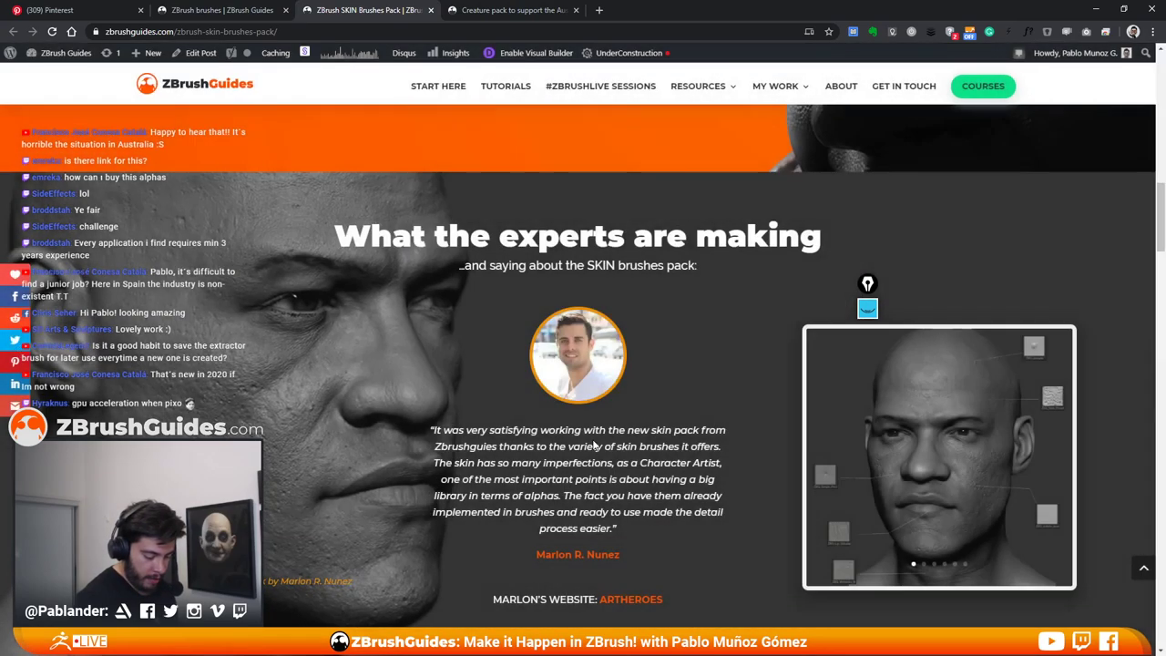
# Step: Examine the section describing the Double Action, AlphaDrag, Custom Smooth and brush-building features of the pack
pyautogui.scroll(-5, 593, 445)
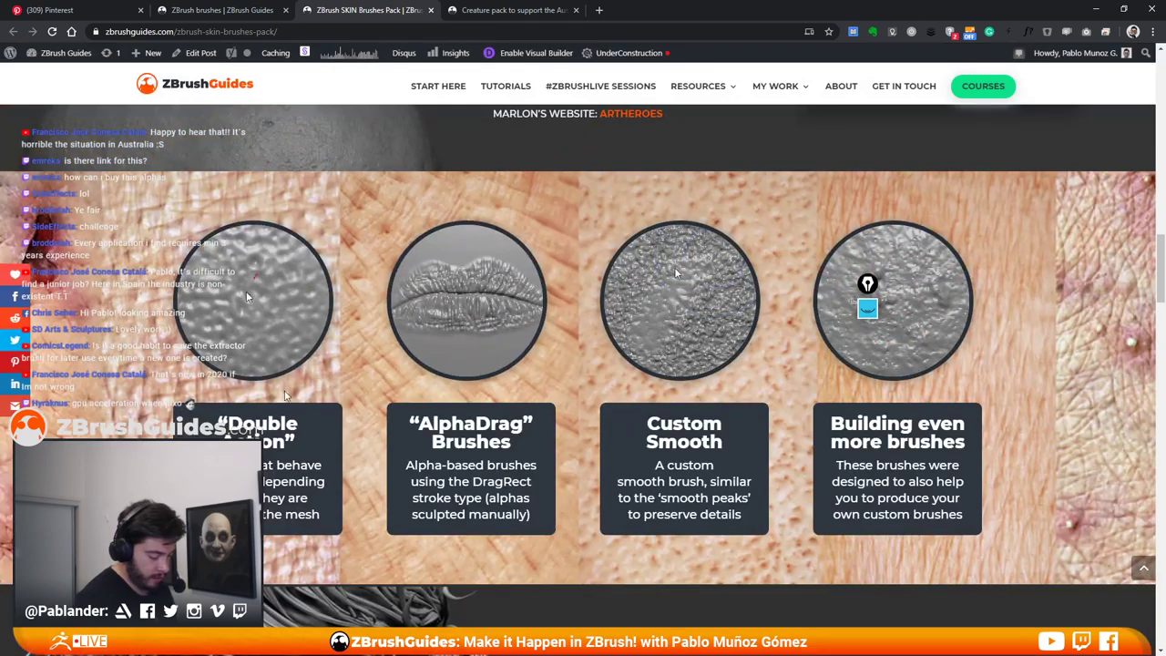
pyautogui.scroll(-1, 675, 272)
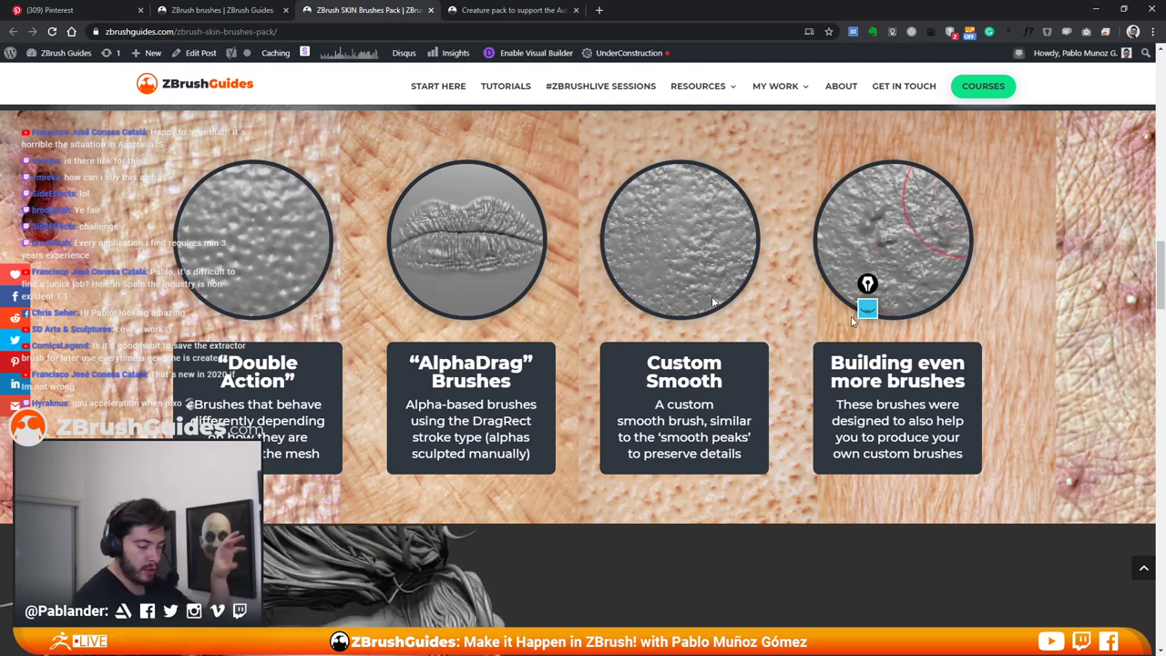
# Step: Examine the "What to expect?" section and the sample skin patches made with the pack's brushes
pyautogui.scroll(-2, 847, 328)
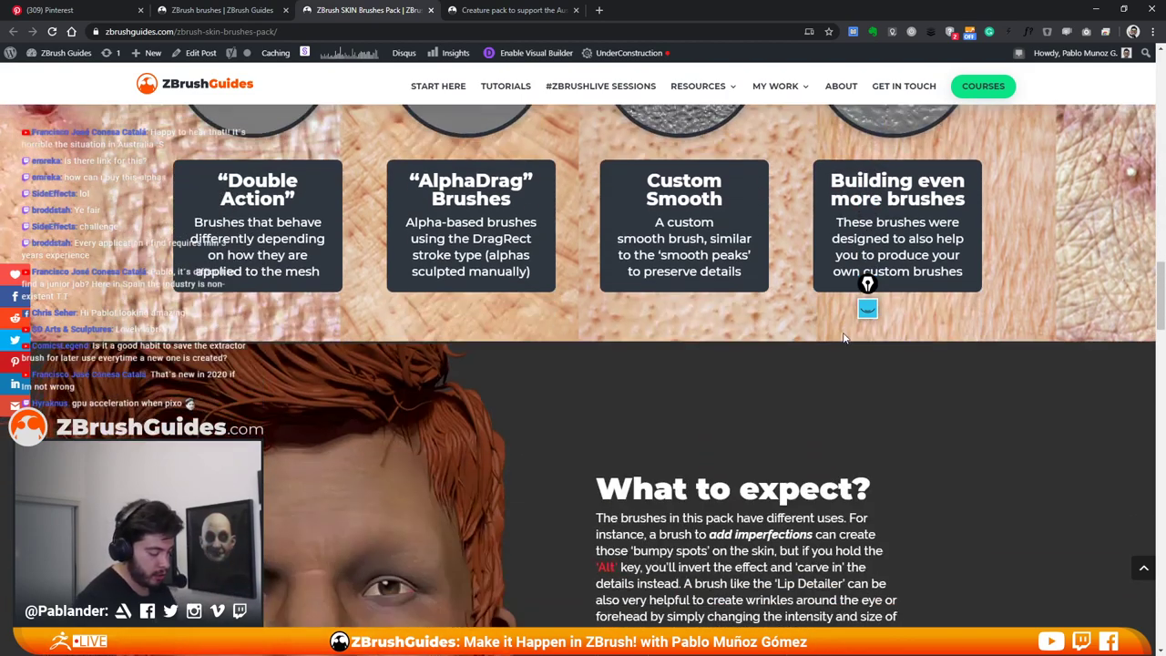
pyautogui.scroll(-4, 843, 338)
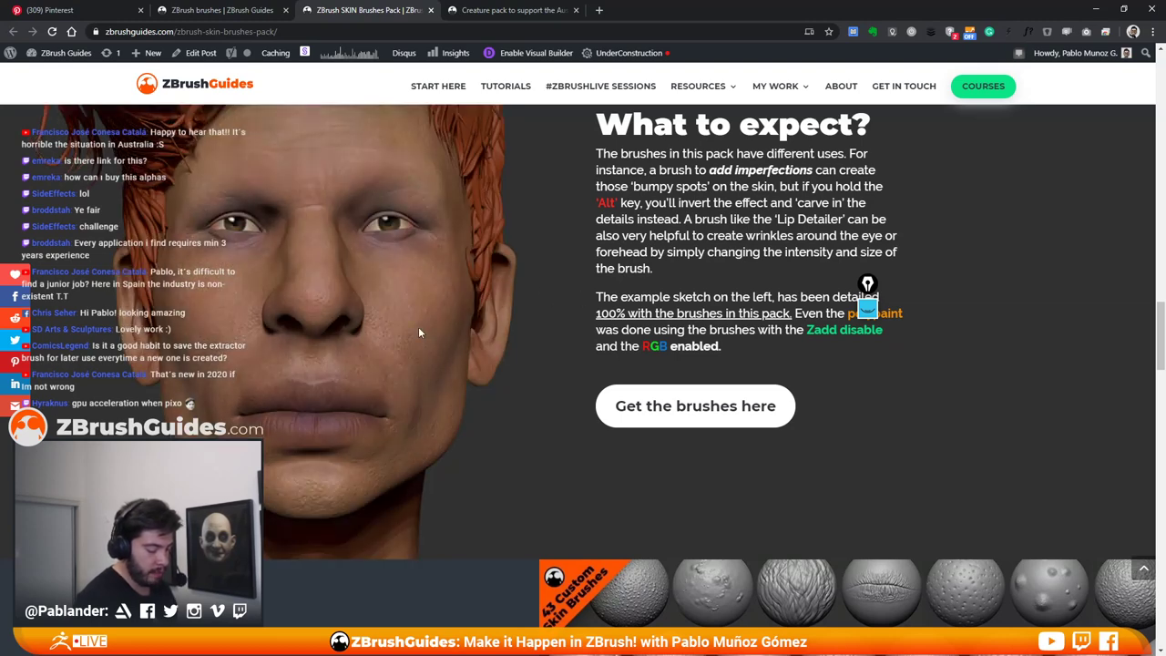
pyautogui.scroll(-10, 576, 317)
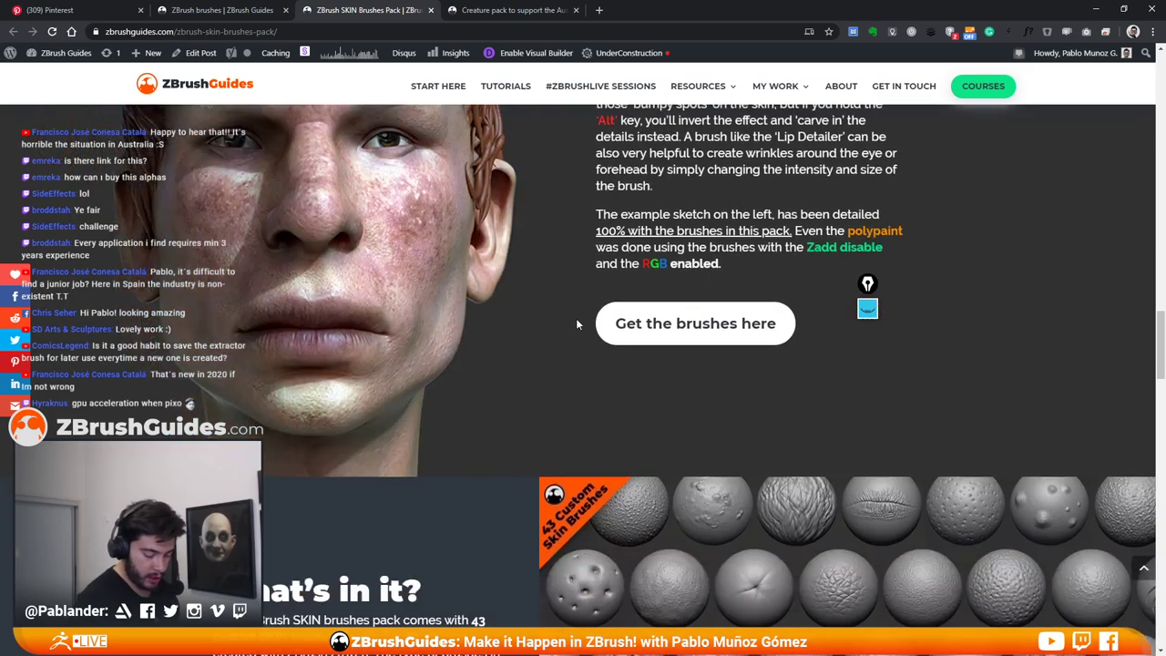
pyautogui.scroll(-15, 575, 318)
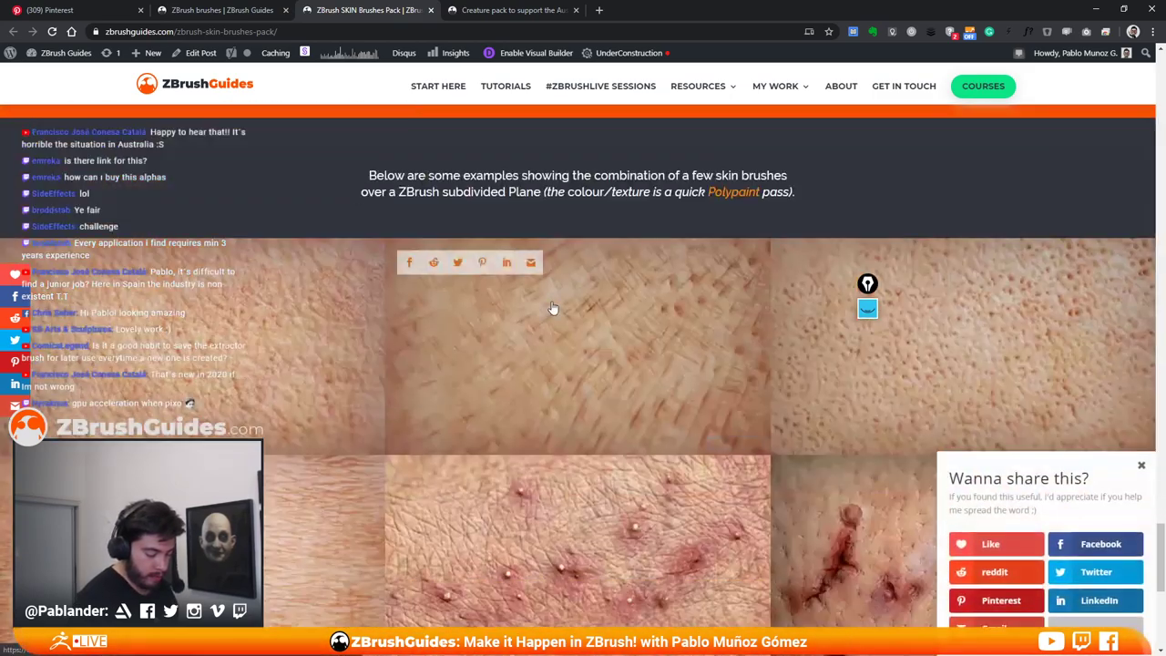
pyautogui.scroll(3, 567, 302)
pyautogui.scroll(-2, 586, 307)
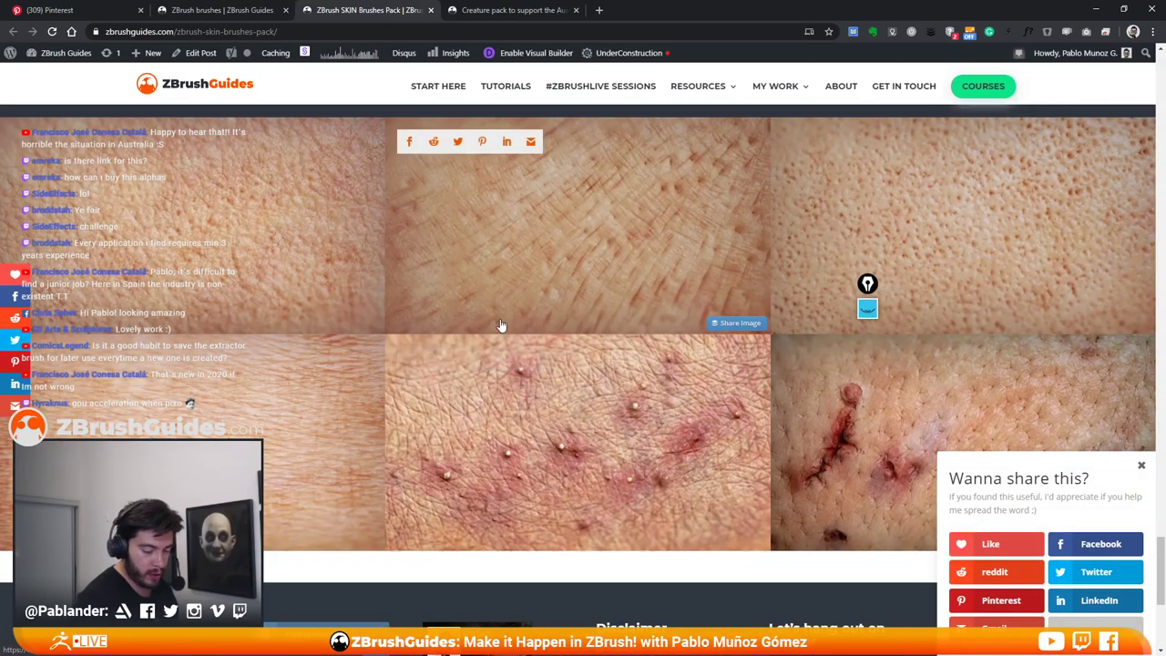
# Step: Select the skin brushes pack page's web address for sharing in the viewer chat, and switch back to ZBrush
pyautogui.click(374, 30)
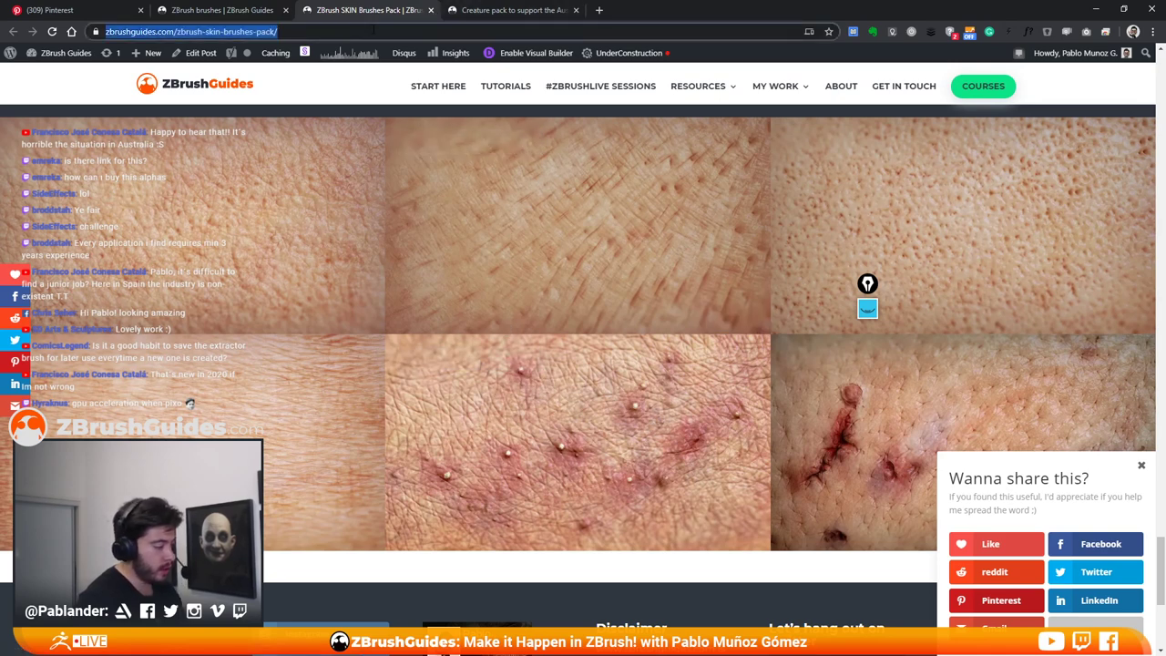
pyautogui.hotkey('alt', 'Tab')
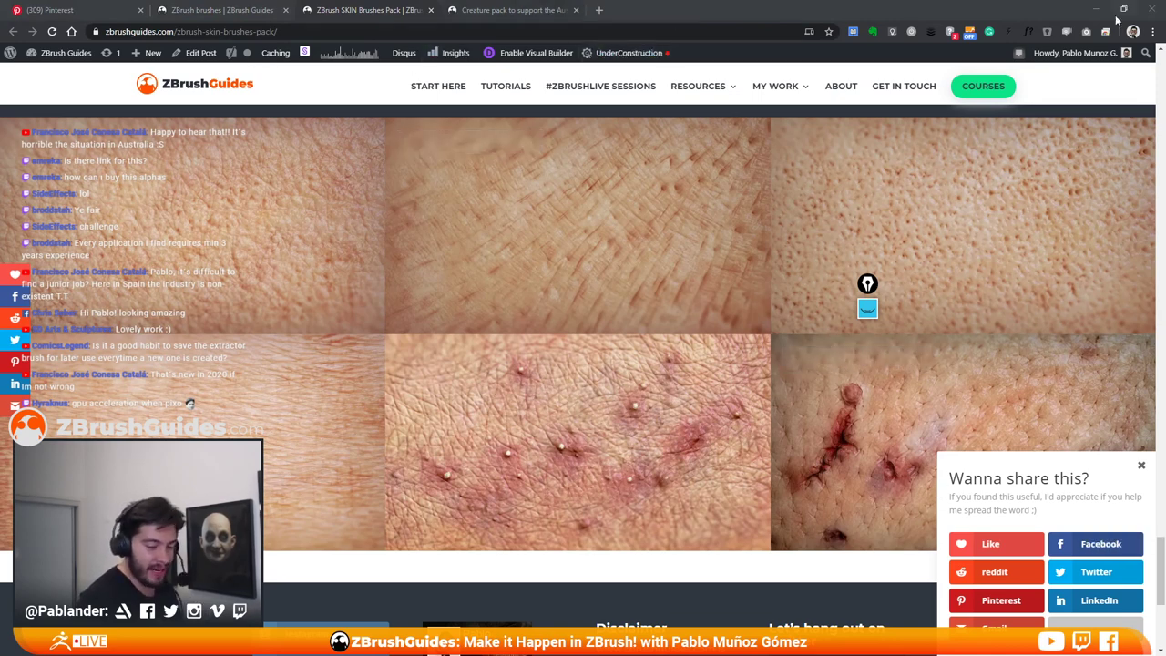
pyautogui.hotkey('alt', 'Tab')
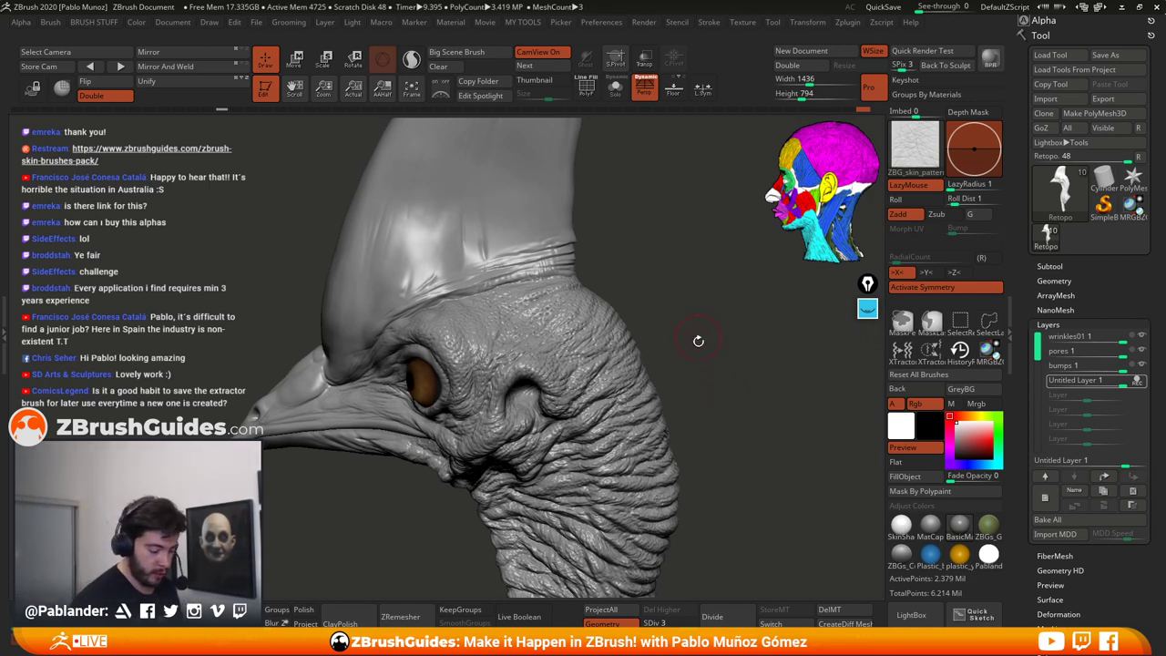
# Step: Try a stroke of the skin pattern brush on the lower casque and undo it
pyautogui.keyDown('alt'); pyautogui.moveTo(708, 395); pyautogui.dragTo(707, 361); pyautogui.keyUp('alt')
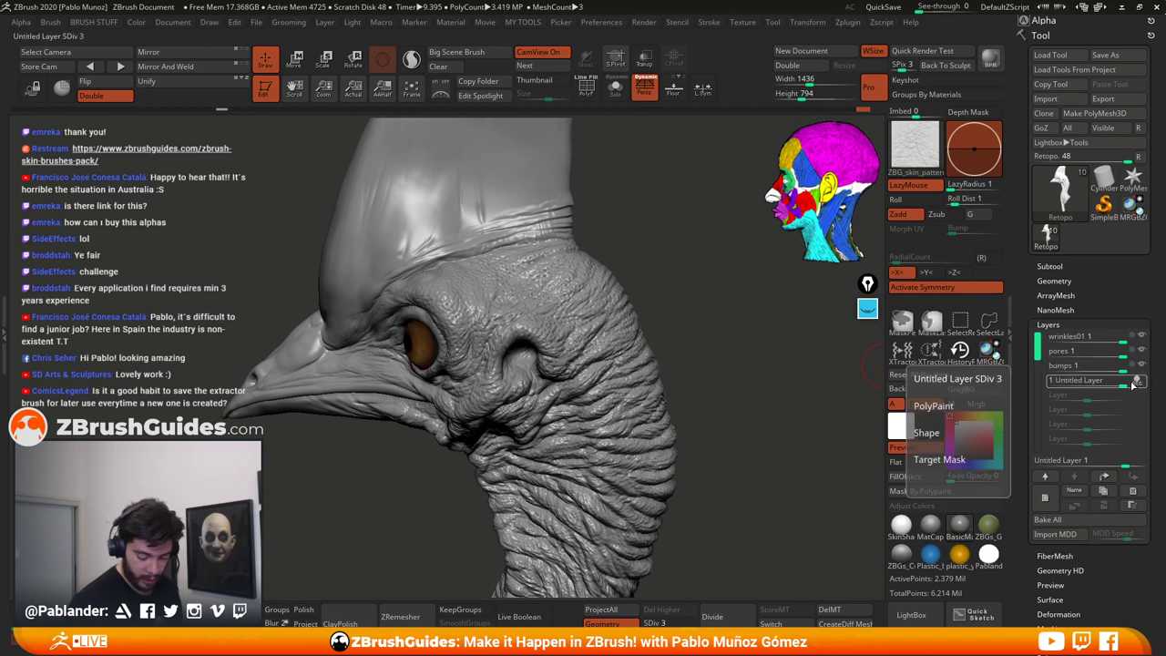
pyautogui.moveTo(733, 381); pyautogui.dragTo(716, 369)
pyautogui.moveTo(524, 186); pyautogui.dragTo(505, 192)
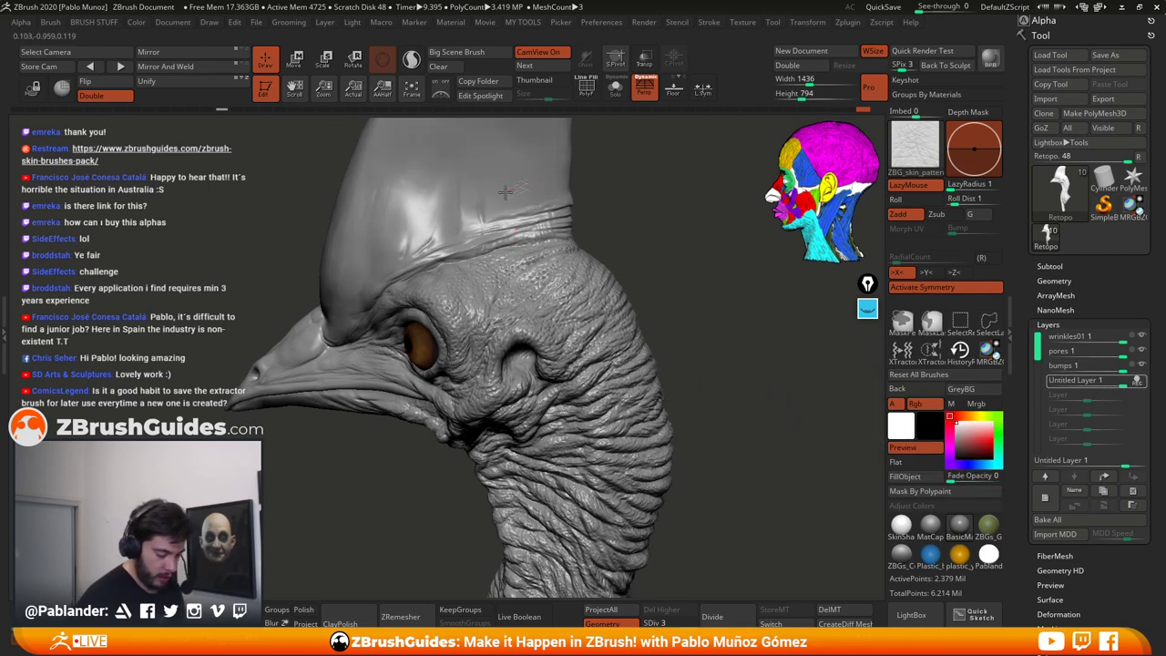
pyautogui.hotkey('ctrl', 'z')
# Step: Brush skin pattern detail over the side of the head, around the ear opening and onto the upper neck
pyautogui.keyDown('alt'); pyautogui.moveTo(682, 313); pyautogui.dragTo(692, 273); pyautogui.keyUp('alt')
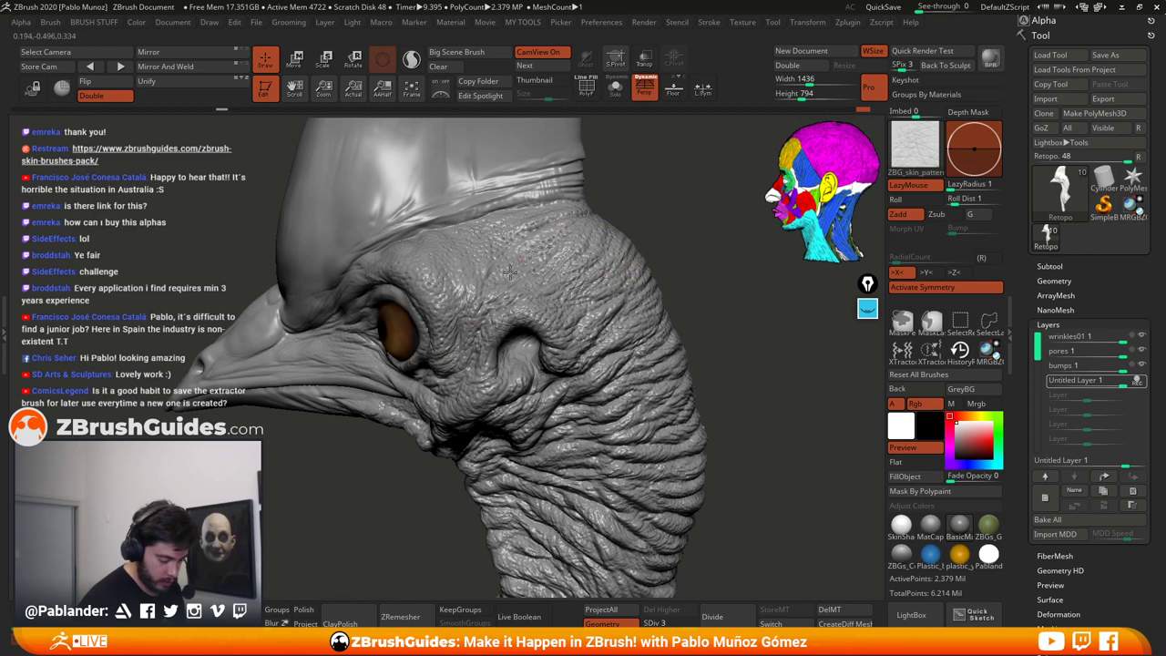
pyautogui.keyDown('alt'); pyautogui.moveTo(709, 325); pyautogui.dragTo(708, 269); pyautogui.keyUp('alt')
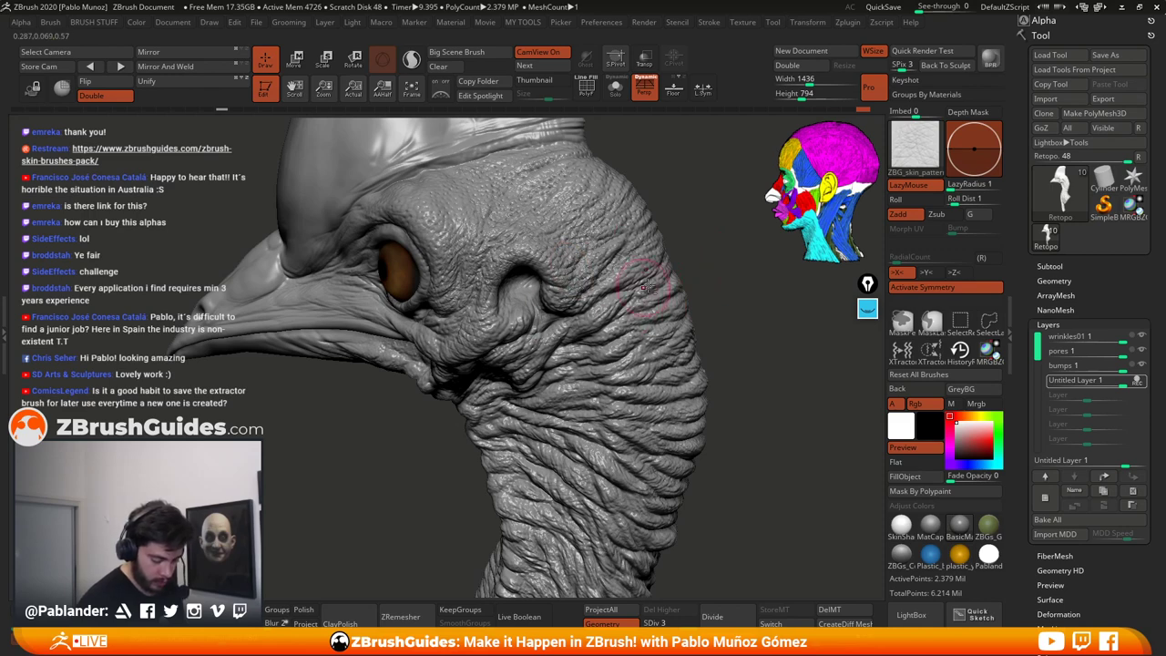
pyautogui.moveTo(648, 285)
pyautogui.mouseDown(button='right')
pyautogui.moveTo(702, 255)
pyautogui.moveTo(723, 300)
pyautogui.moveTo(669, 287)
pyautogui.mouseUp(button='right')
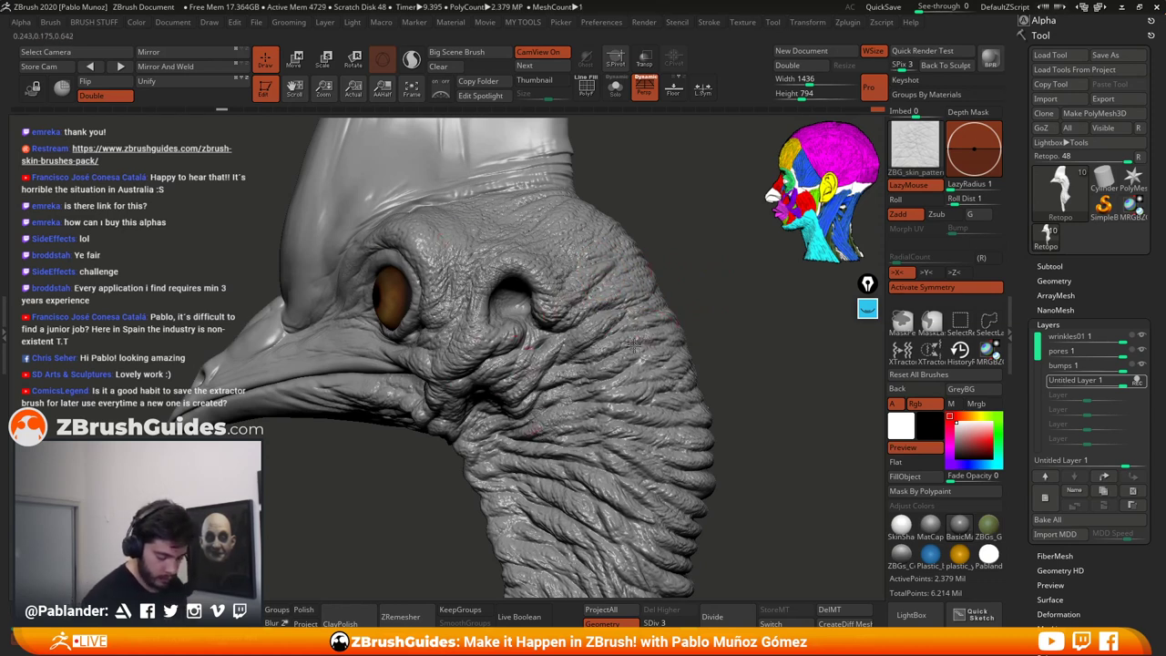
pyautogui.keyDown('alt'); pyautogui.moveTo(727, 439); pyautogui.dragTo(739, 309); pyautogui.keyUp('alt')
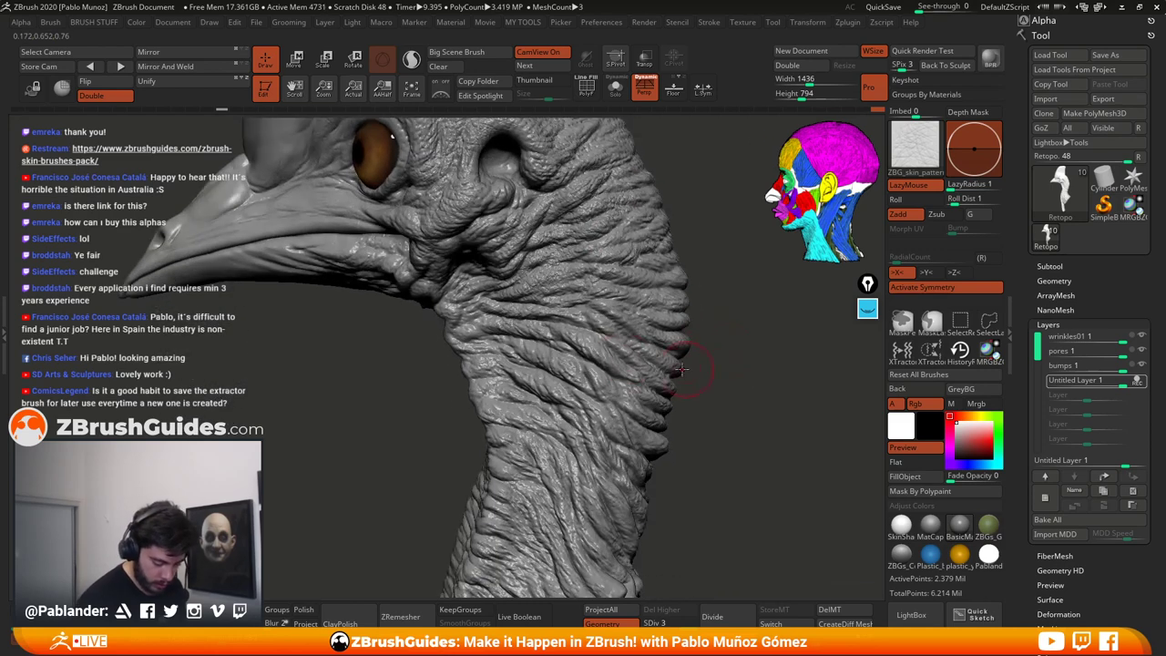
pyautogui.press('space')
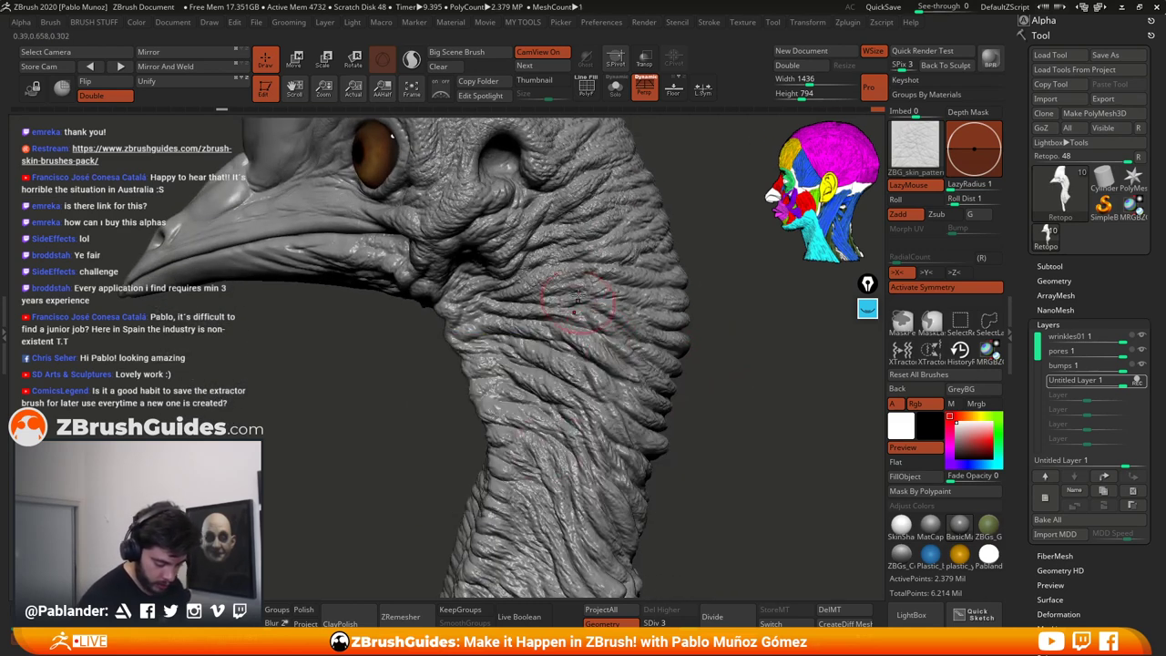
# Step: Continue the skin pattern detail down the side of the neck to the thick folds at its base
pyautogui.moveTo(690, 424); pyautogui.dragTo(647, 350, button='right')
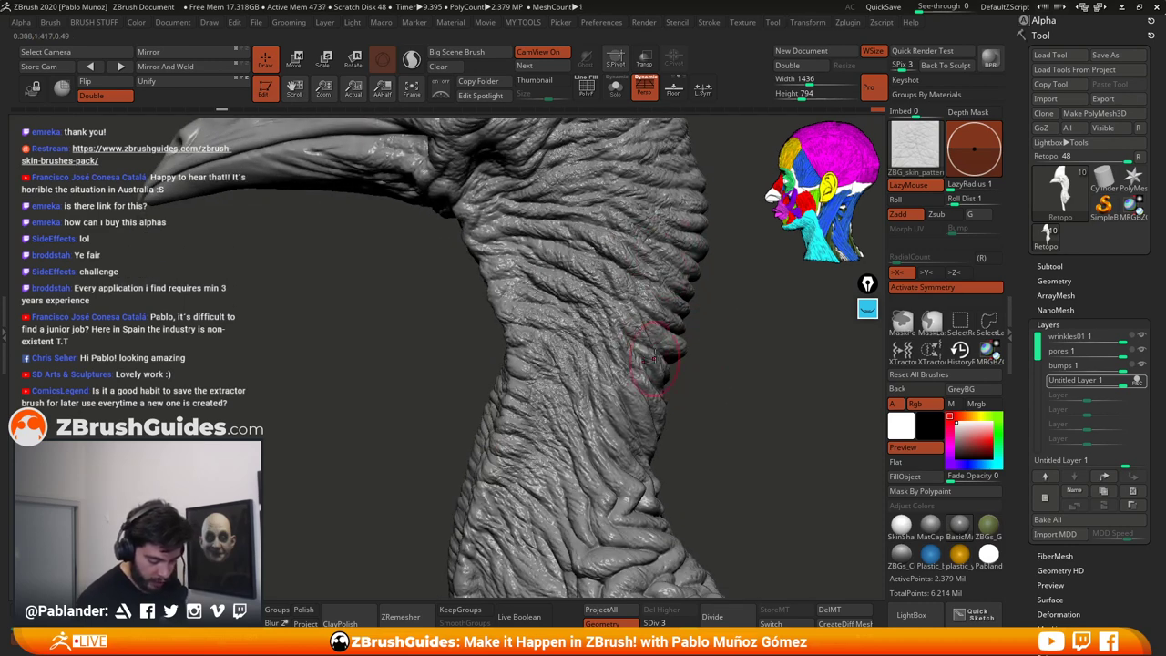
pyautogui.moveTo(549, 176)
pyautogui.mouseDown(button='right')
pyautogui.moveTo(719, 315)
pyautogui.moveTo(667, 347)
pyautogui.mouseUp(button='right')
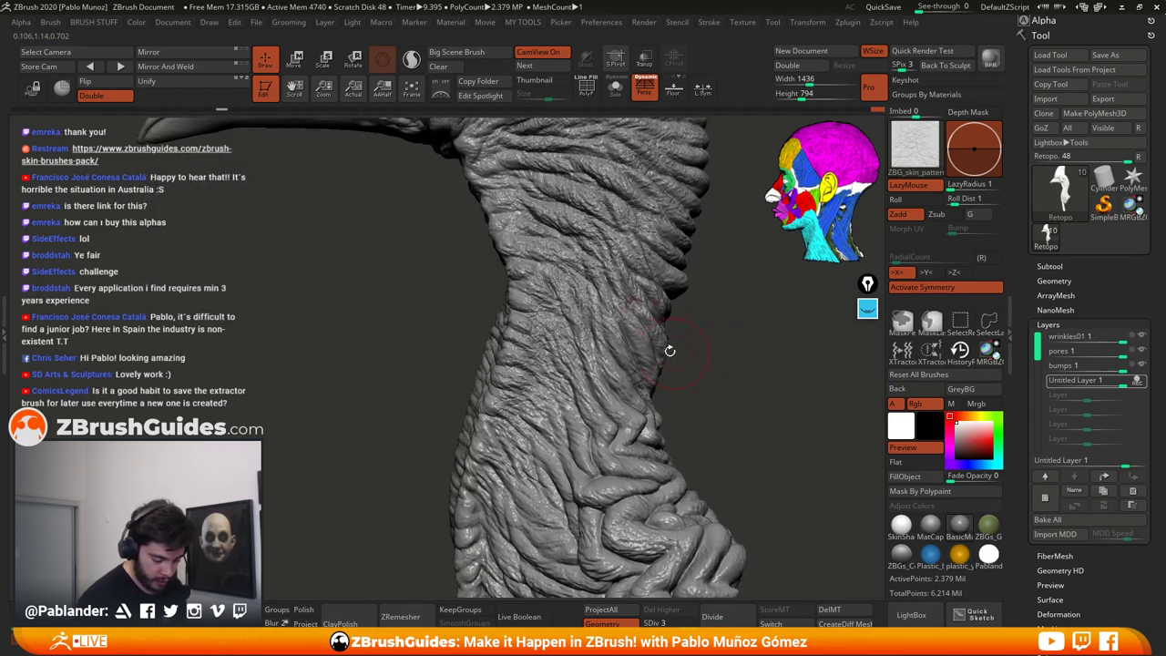
pyautogui.moveTo(694, 401)
pyautogui.mouseDown(button='right')
pyautogui.moveTo(694, 325)
pyautogui.moveTo(543, 364)
pyautogui.mouseUp(button='right')
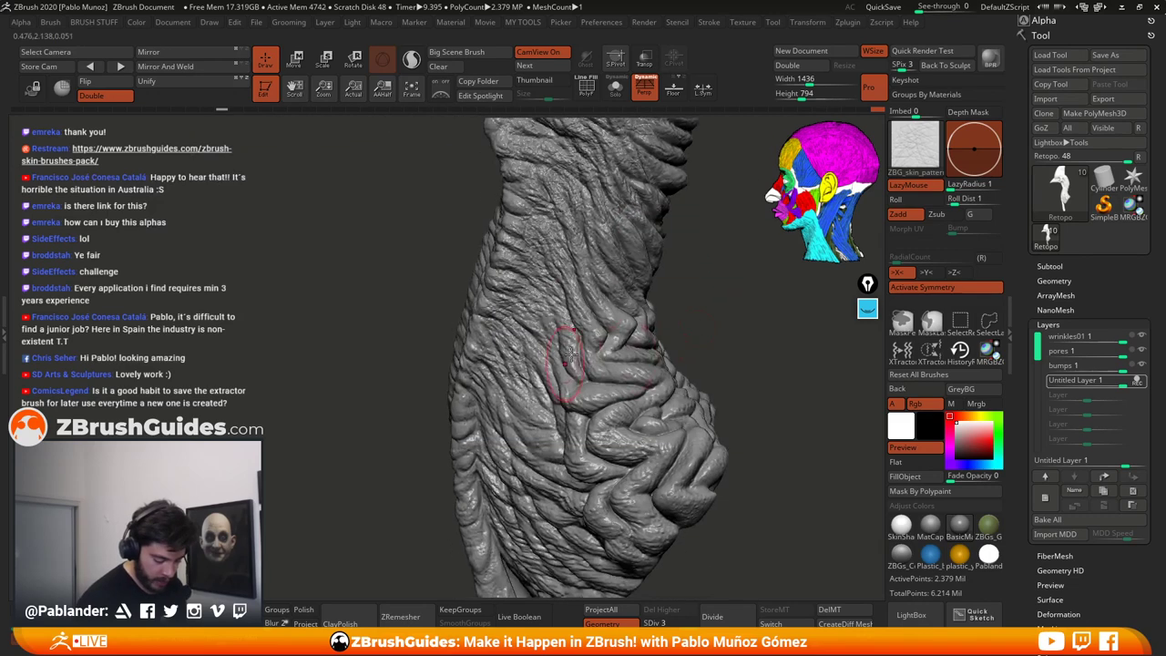
pyautogui.moveTo(579, 408); pyautogui.dragTo(497, 404, button='right')
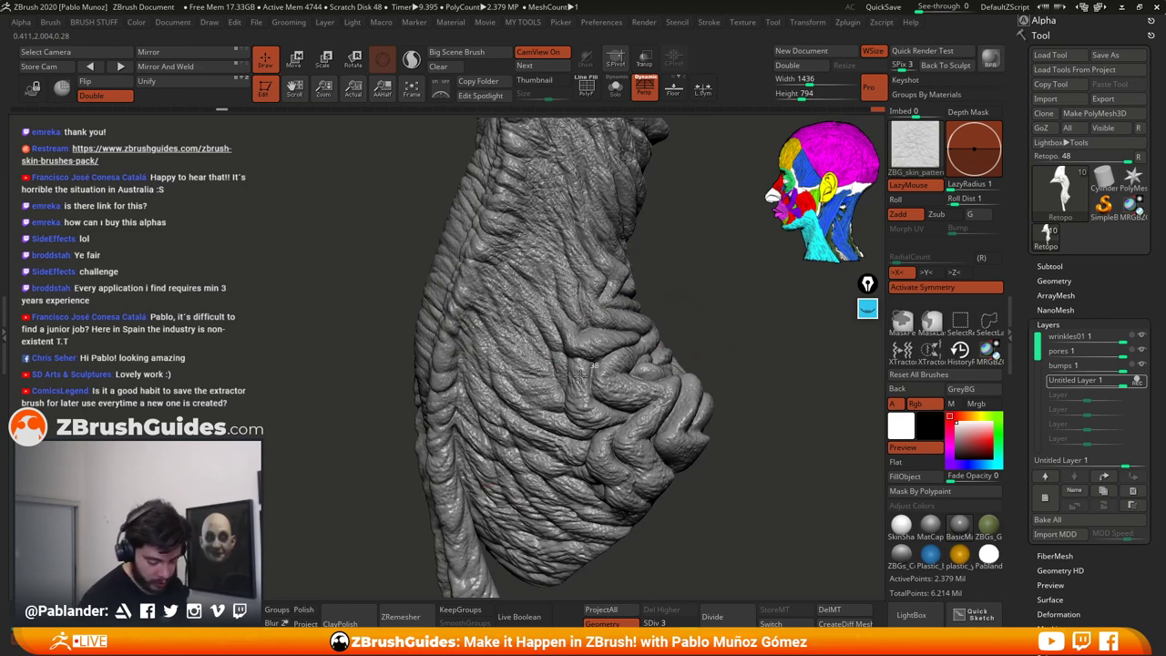
# Step: Brush skin pattern detail over the thick folds at the back of the neck's base
pyautogui.moveTo(566, 356); pyautogui.dragTo(711, 347, button='right')
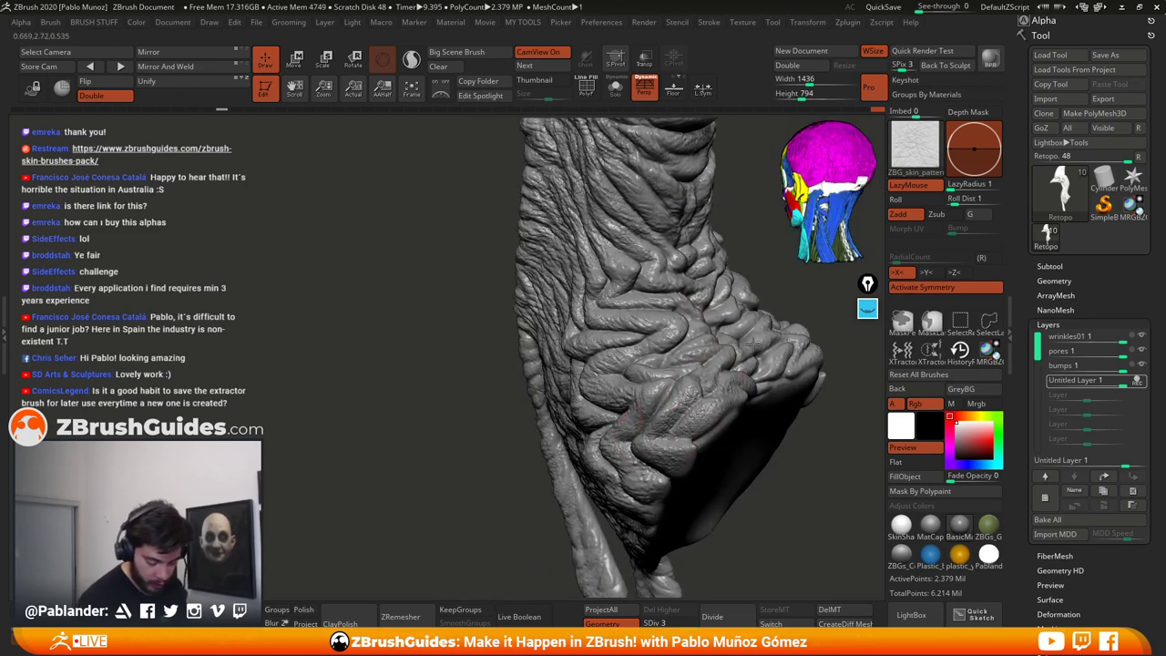
pyautogui.moveTo(679, 298)
pyautogui.mouseDown(button='right')
pyautogui.moveTo(638, 305)
pyautogui.moveTo(671, 310)
pyautogui.mouseUp(button='right')
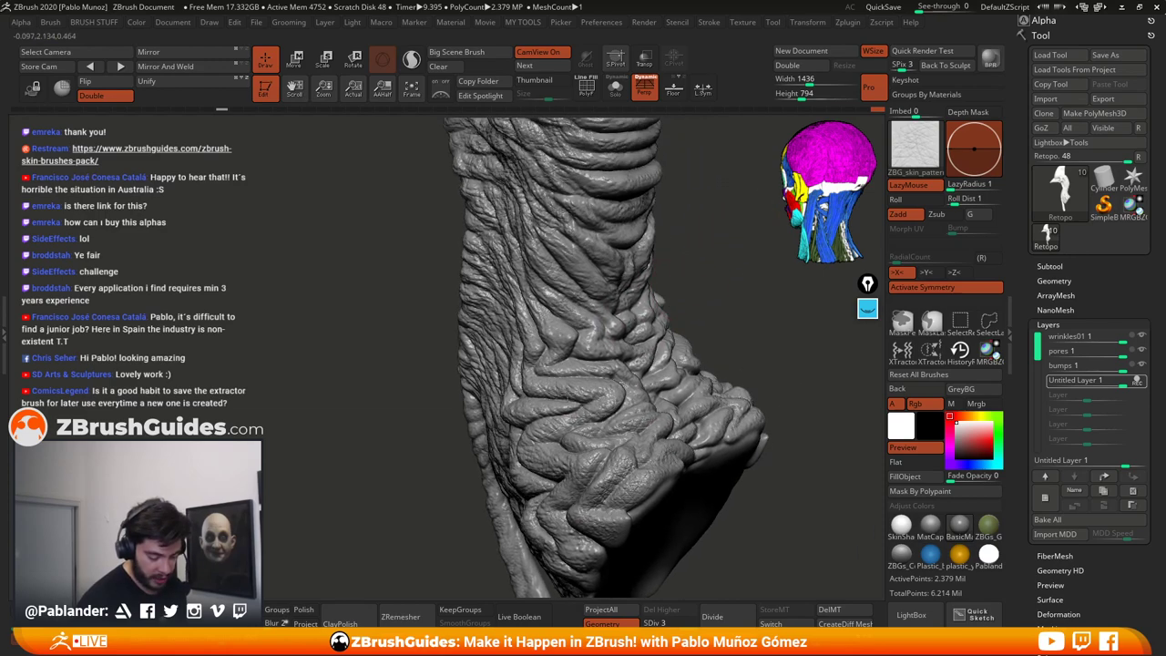
pyautogui.moveTo(689, 252)
pyautogui.mouseDown(button='right')
pyautogui.moveTo(643, 264)
pyautogui.moveTo(587, 364)
pyautogui.mouseUp(button='right')
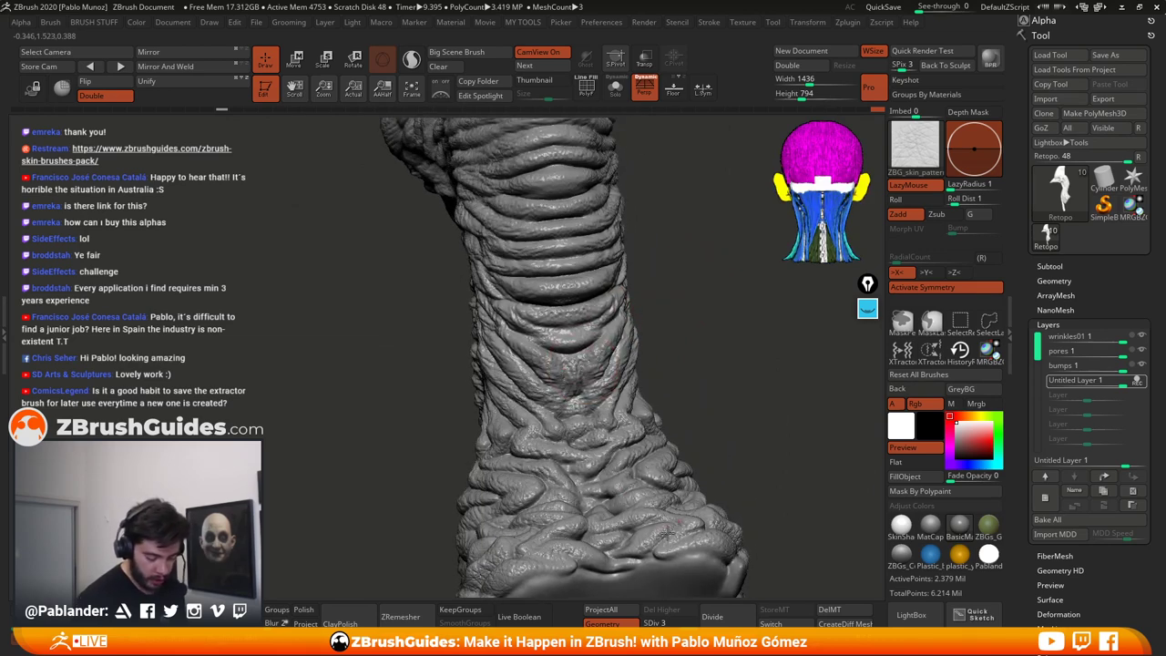
# Step: Extend the skin pattern detail up the ringed wrinkles at the back of the neck and onto the back of the head
pyautogui.moveTo(654, 191); pyautogui.dragTo(599, 242, button='right')
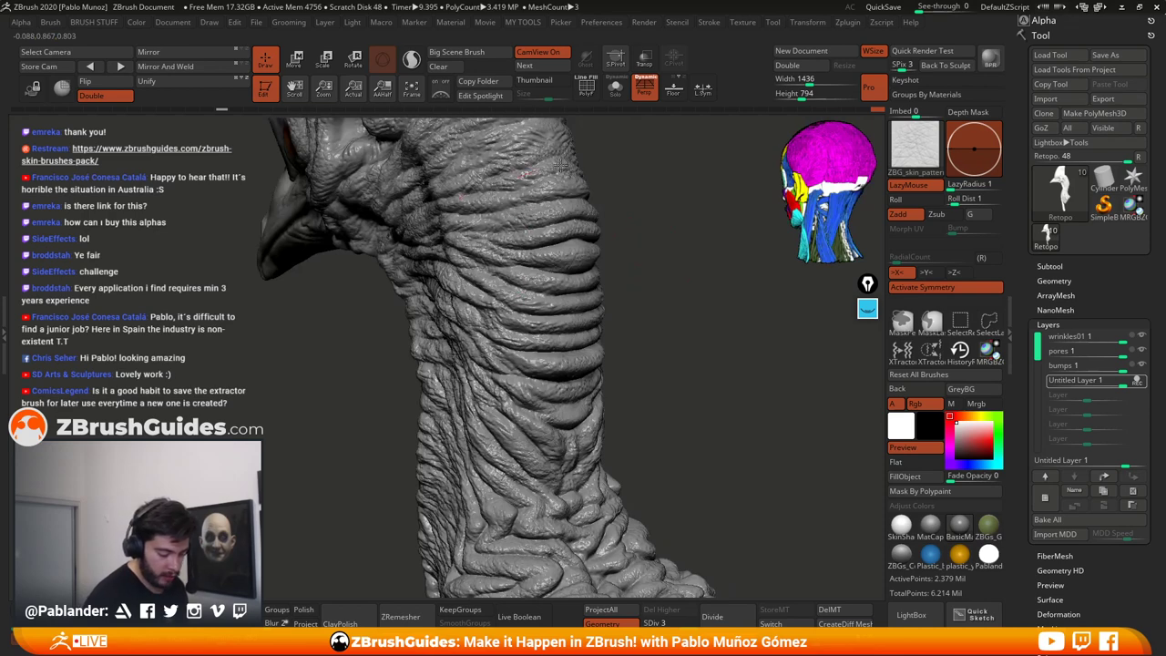
pyautogui.moveTo(641, 266)
pyautogui.keyDown('alt'); pyautogui.mouseDown()
pyautogui.moveTo(681, 319)
pyautogui.moveTo(673, 388)
pyautogui.moveTo(684, 315)
pyautogui.moveTo(693, 347)
pyautogui.mouseUp(); pyautogui.keyUp('alt')
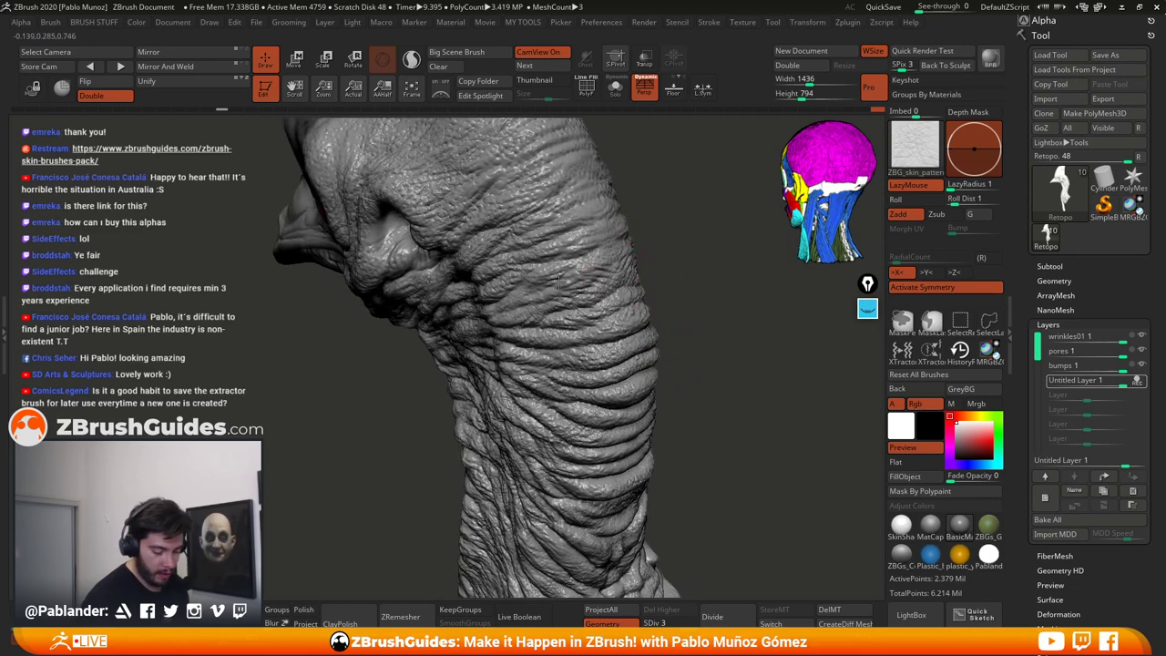
pyautogui.keyDown('alt'); pyautogui.moveTo(657, 217); pyautogui.dragTo(666, 282); pyautogui.keyUp('alt')
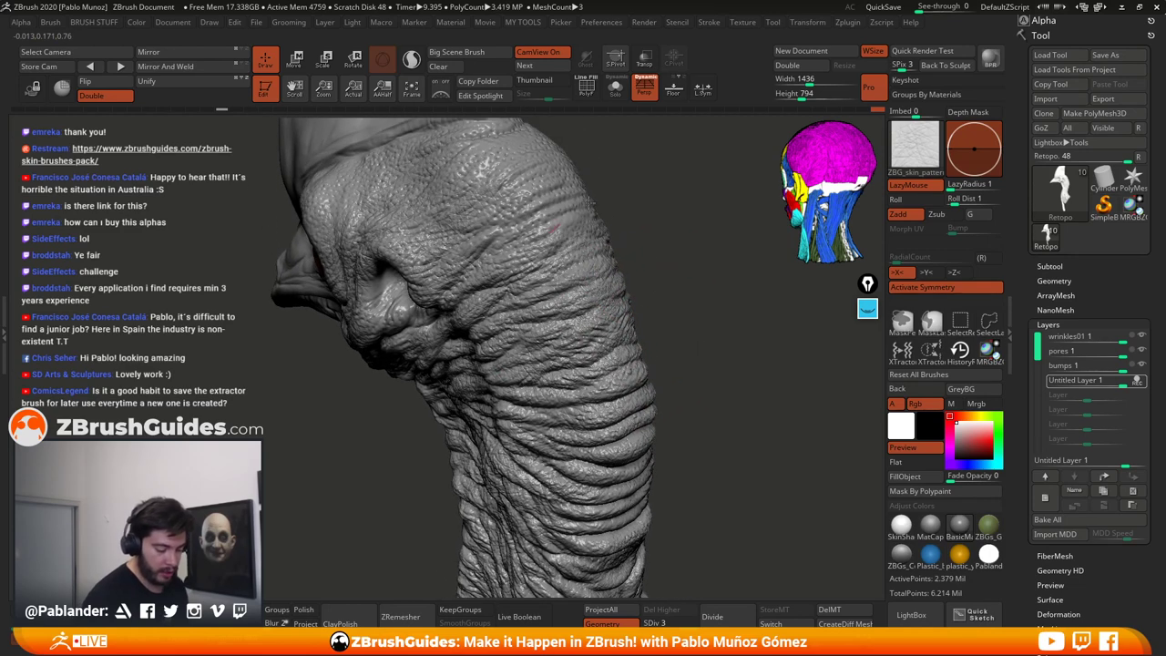
pyautogui.moveTo(541, 187); pyautogui.dragTo(605, 171, button='right')
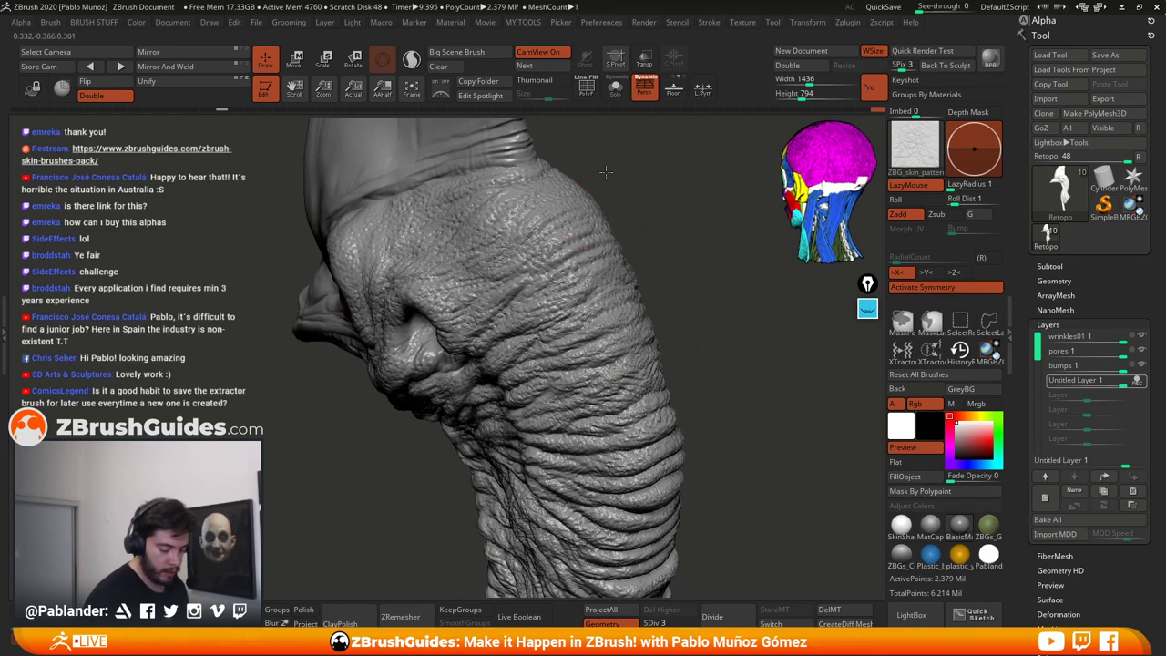
pyautogui.moveTo(656, 342)
pyautogui.mouseDown(button='right')
pyautogui.moveTo(547, 288)
pyautogui.moveTo(475, 199)
pyautogui.mouseUp(button='right')
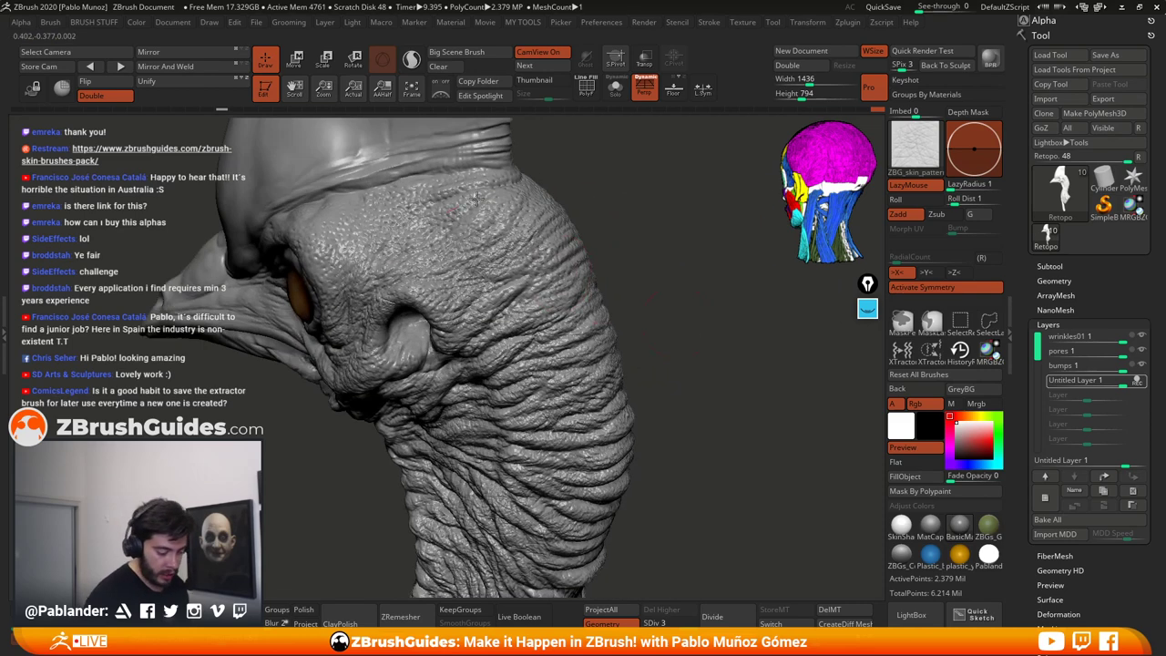
# Step: Brush skin pattern detail over the front of the lower neck and the two hanging wattles
pyautogui.keyDown('alt'); pyautogui.moveTo(661, 365); pyautogui.dragTo(676, 314); pyautogui.keyUp('alt')
pyautogui.moveTo(713, 423)
pyautogui.keyDown('alt'); pyautogui.mouseDown()
pyautogui.moveTo(708, 352)
pyautogui.moveTo(774, 353)
pyautogui.mouseUp(); pyautogui.keyUp('alt')
pyautogui.moveTo(438, 413); pyautogui.dragTo(627, 349, button='right')
pyautogui.moveTo(372, 313)
pyautogui.mouseDown(button='right')
pyautogui.moveTo(594, 341)
pyautogui.moveTo(601, 325)
pyautogui.mouseUp(button='right')
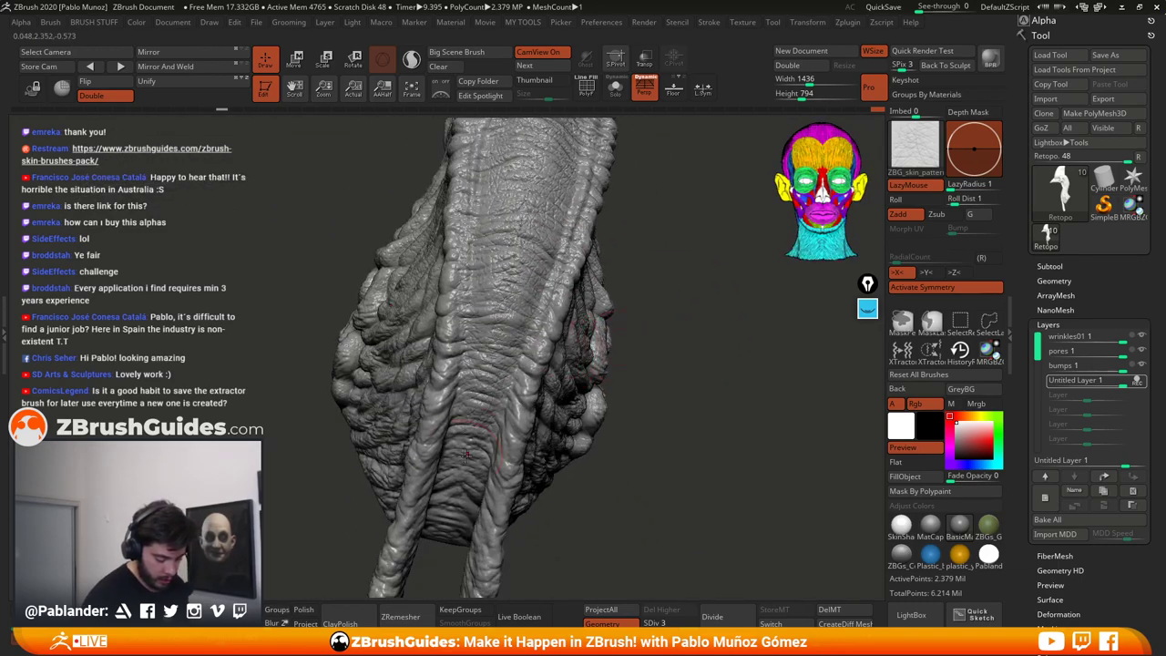
pyautogui.moveTo(577, 438)
pyautogui.mouseDown(button='right')
pyautogui.moveTo(632, 372)
pyautogui.moveTo(521, 442)
pyautogui.mouseUp(button='right')
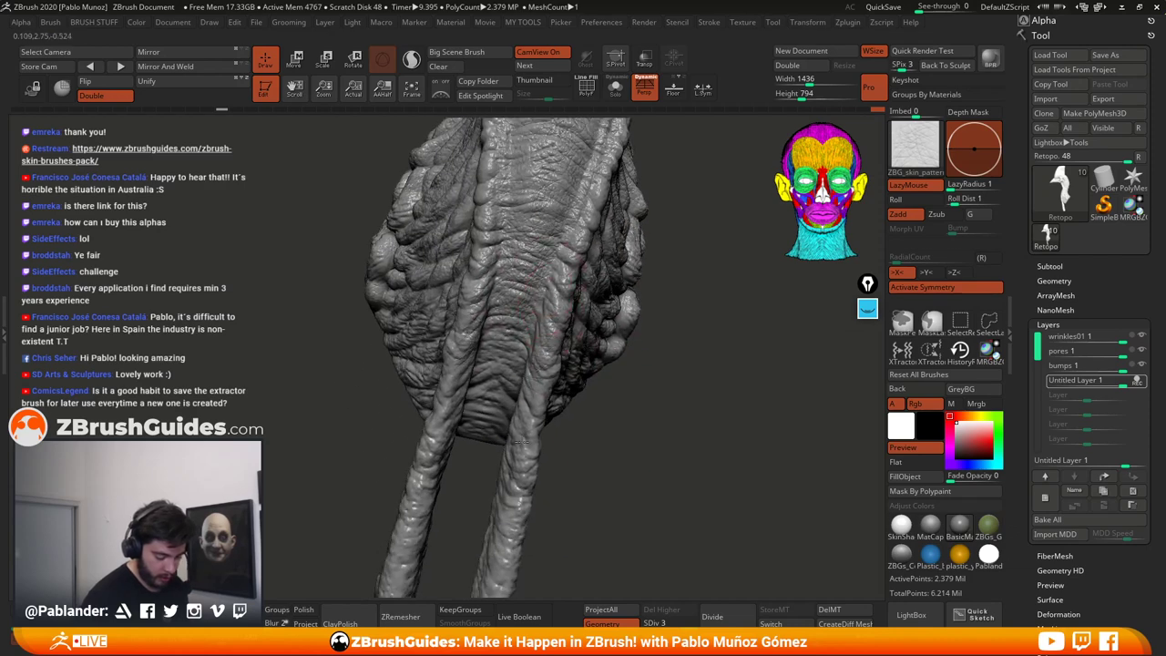
# Step: Add skin pattern detail to the opposite side of the lower neck and along the ridge beside the front strip
pyautogui.moveTo(677, 302)
pyautogui.mouseDown()
pyautogui.moveTo(628, 338)
pyautogui.moveTo(547, 274)
pyautogui.mouseUp()
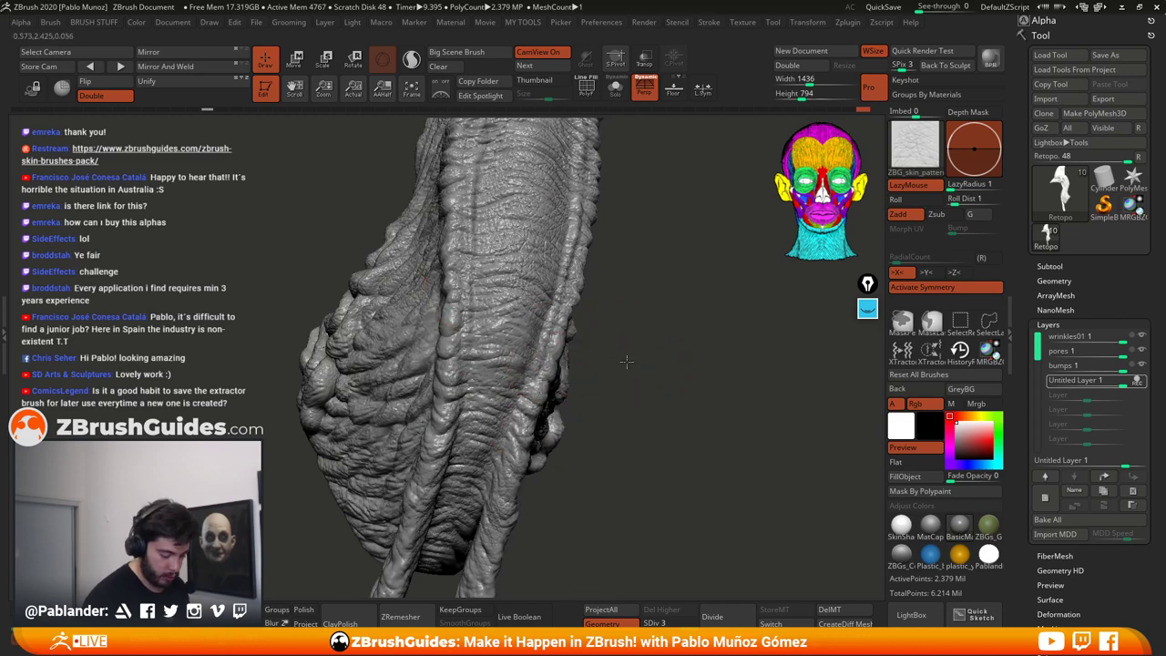
pyautogui.moveTo(461, 288); pyautogui.dragTo(440, 278)
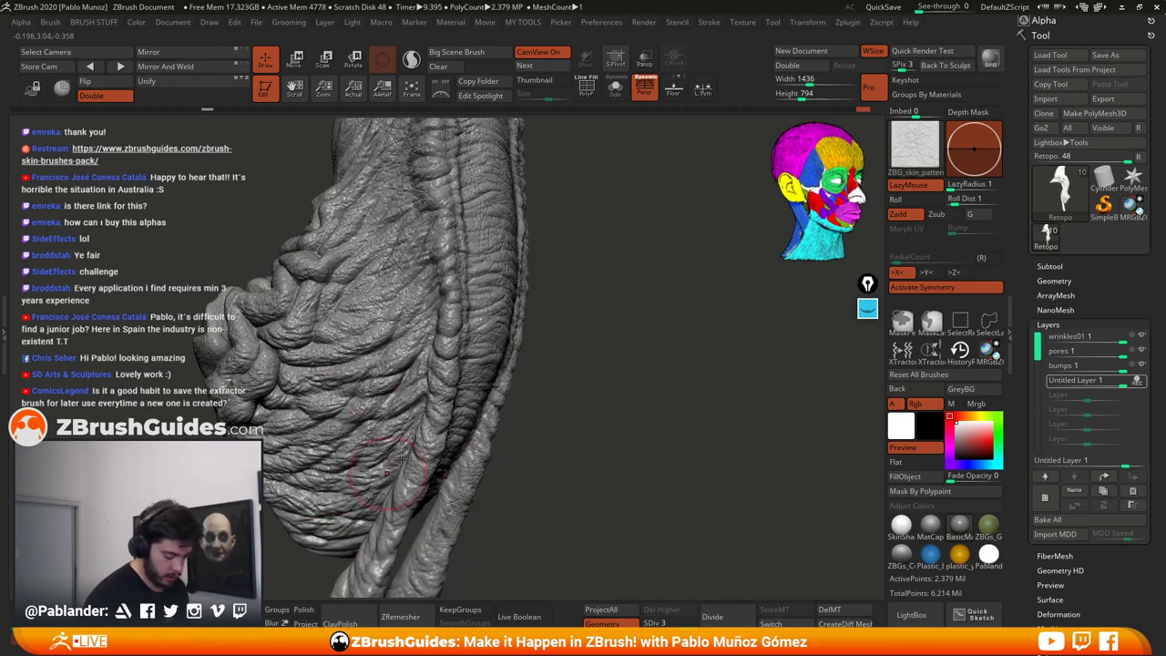
pyautogui.moveTo(400, 460); pyautogui.dragTo(546, 431)
pyautogui.keyDown('alt'); pyautogui.moveTo(577, 273); pyautogui.dragTo(580, 381); pyautogui.keyUp('alt')
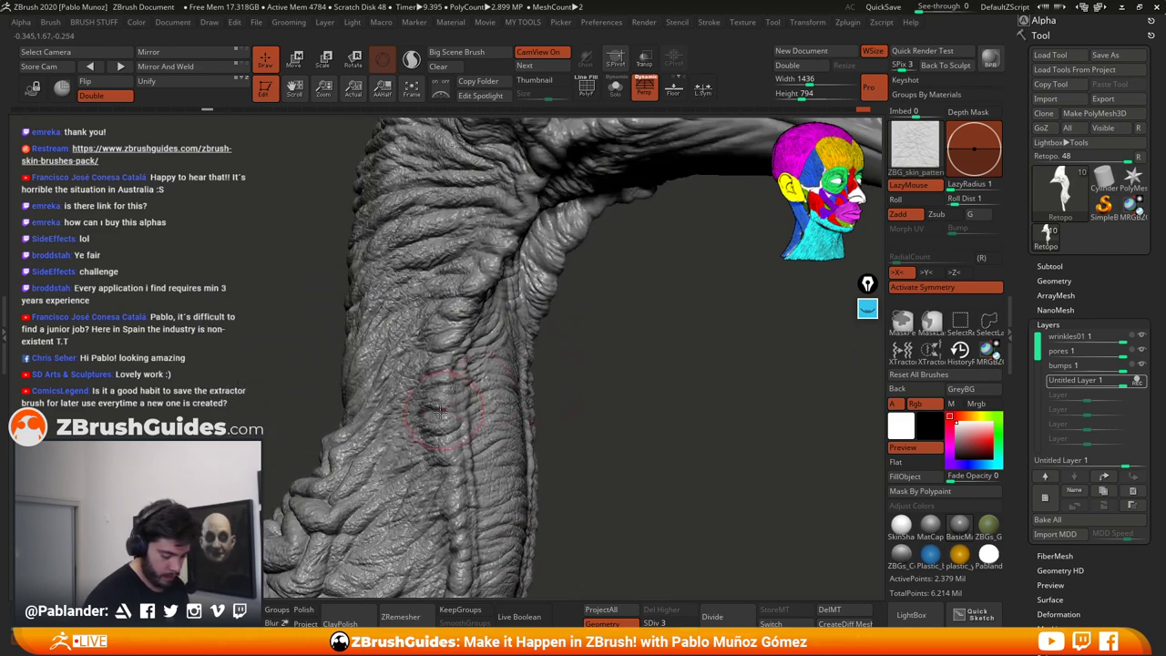
# Step: Brush skin pattern detail over the side of the upper neck, the folds below the jaw and the edges of the throat strip
pyautogui.moveTo(583, 207)
pyautogui.keyDown('alt'); pyautogui.mouseDown()
pyautogui.moveTo(549, 340)
pyautogui.moveTo(564, 360)
pyautogui.moveTo(585, 353)
pyautogui.mouseUp(); pyautogui.keyUp('alt')
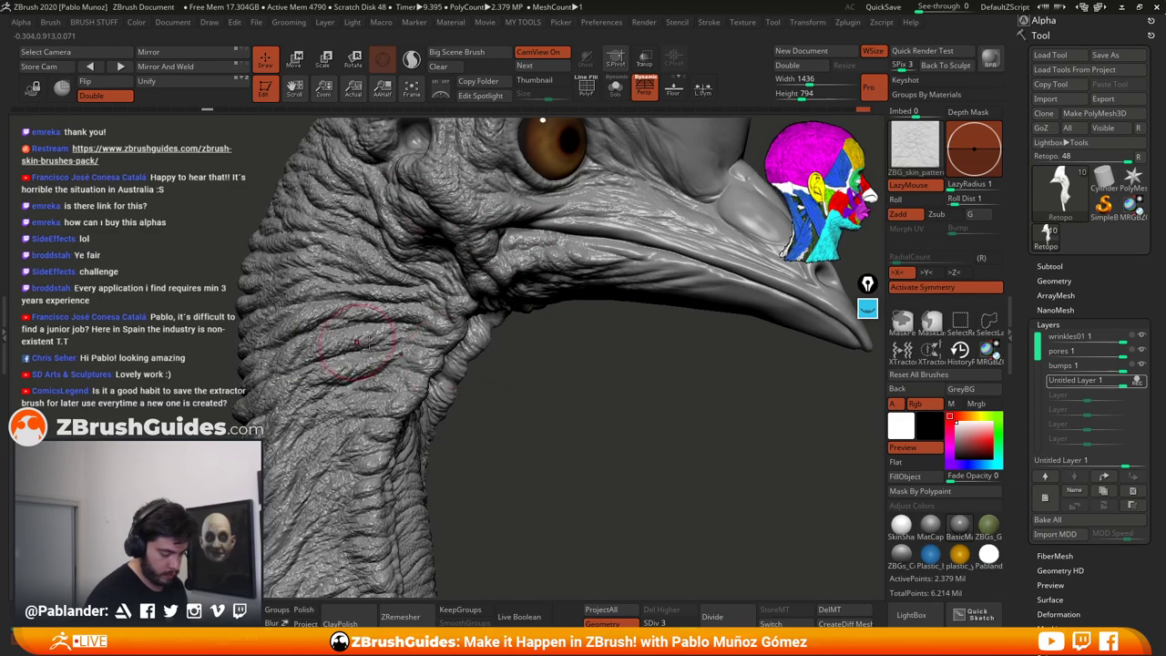
pyautogui.moveTo(602, 395)
pyautogui.mouseDown()
pyautogui.moveTo(529, 360)
pyautogui.moveTo(467, 348)
pyautogui.mouseUp()
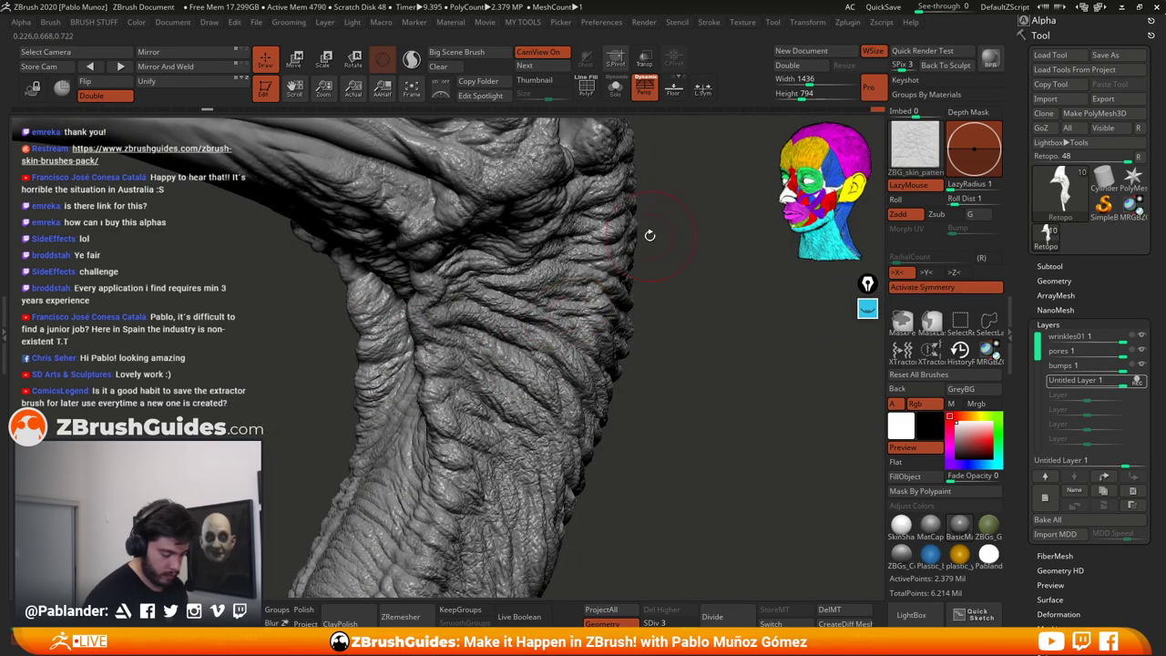
pyautogui.moveTo(649, 235); pyautogui.dragTo(683, 246)
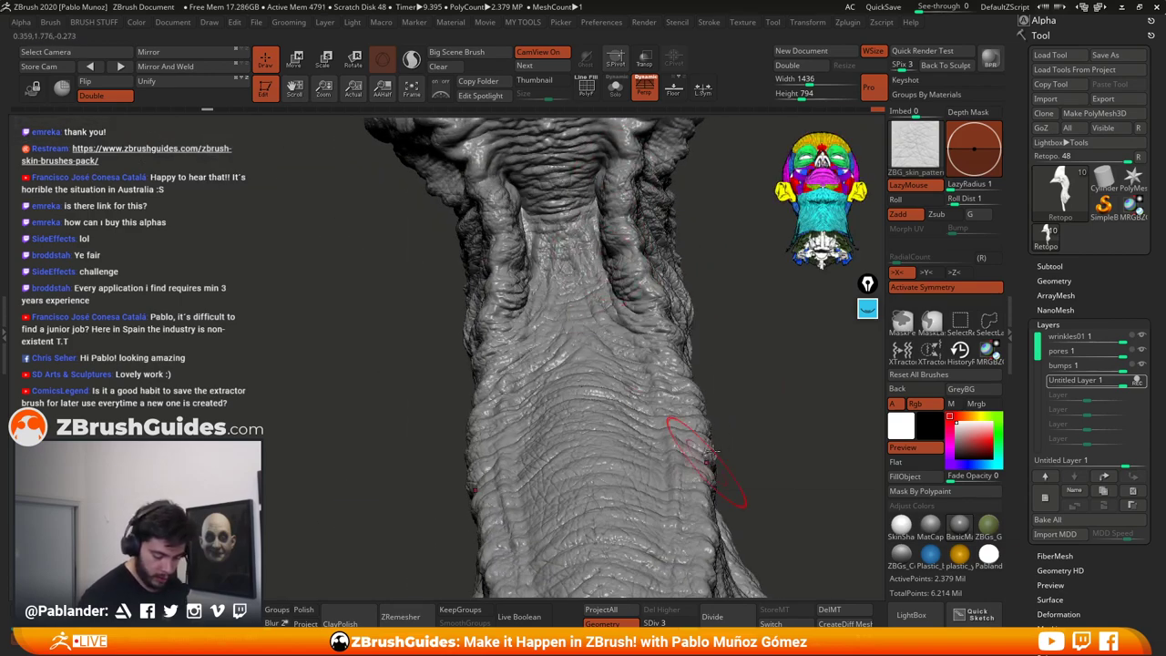
pyautogui.moveTo(692, 437); pyautogui.dragTo(734, 420)
pyautogui.moveTo(681, 441)
pyautogui.keyDown('ctrl'); pyautogui.mouseDown(button='right')
pyautogui.moveTo(702, 333)
pyautogui.moveTo(693, 323)
pyautogui.moveTo(739, 350)
pyautogui.moveTo(708, 396)
pyautogui.mouseUp(button='right'); pyautogui.keyUp('ctrl')
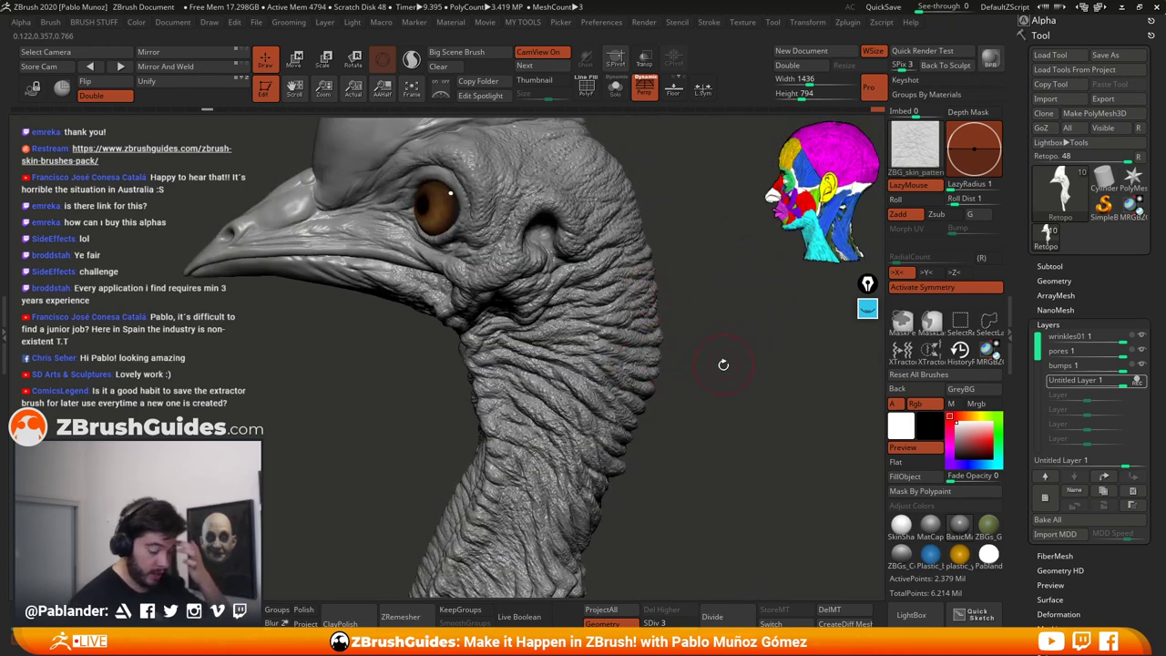
# Step: Extend the skin pattern detail over the side of the head between the eye and the ear opening
pyautogui.moveTo(712, 380)
pyautogui.mouseDown()
pyautogui.moveTo(630, 310)
pyautogui.moveTo(638, 237)
pyautogui.mouseUp()
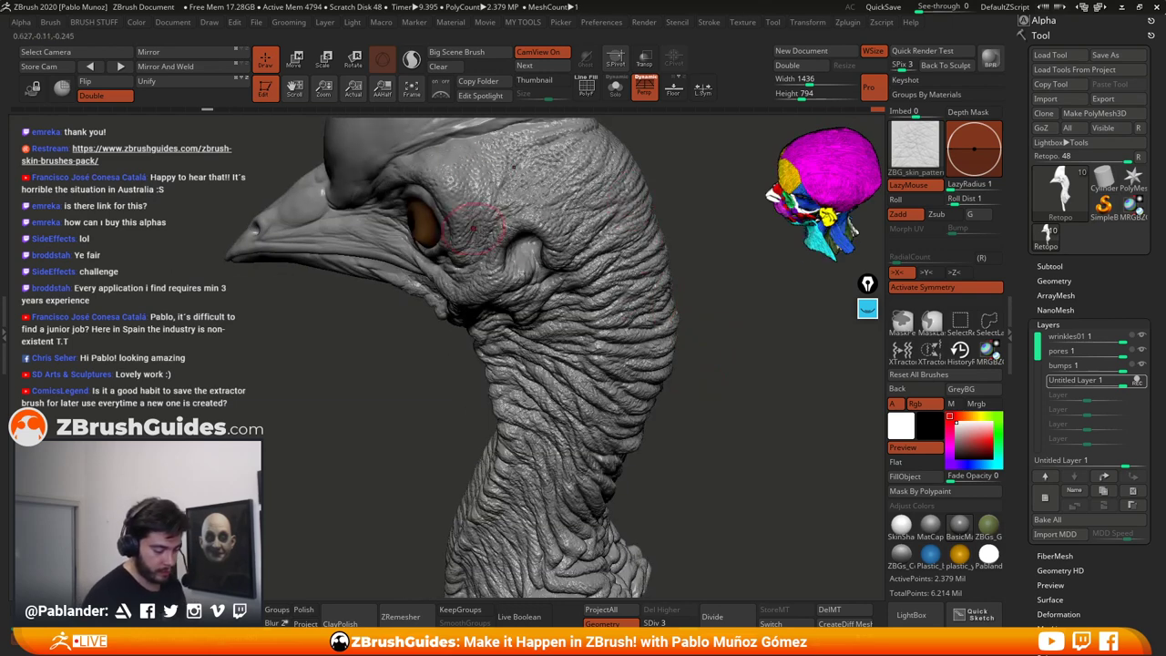
pyautogui.moveTo(684, 301); pyautogui.dragTo(703, 353)
pyautogui.moveTo(714, 446)
pyautogui.keyDown('alt'); pyautogui.mouseDown()
pyautogui.moveTo(718, 362)
pyautogui.moveTo(726, 370)
pyautogui.moveTo(687, 379)
pyautogui.moveTo(683, 321)
pyautogui.mouseUp(); pyautogui.keyUp('alt')
pyautogui.moveTo(670, 375)
pyautogui.mouseDown()
pyautogui.moveTo(692, 367)
pyautogui.moveTo(702, 382)
pyautogui.moveTo(679, 374)
pyautogui.moveTo(703, 265)
pyautogui.moveTo(669, 392)
pyautogui.moveTo(644, 209)
pyautogui.moveTo(646, 226)
pyautogui.moveTo(516, 242)
pyautogui.mouseUp()
# Step: Switch to the Morph brush and soften the skin pattern detail around the ear opening and the back of the head
pyautogui.press('b')
pyautogui.click(914, 153)
pyautogui.click(198, 411)
pyautogui.press('space')
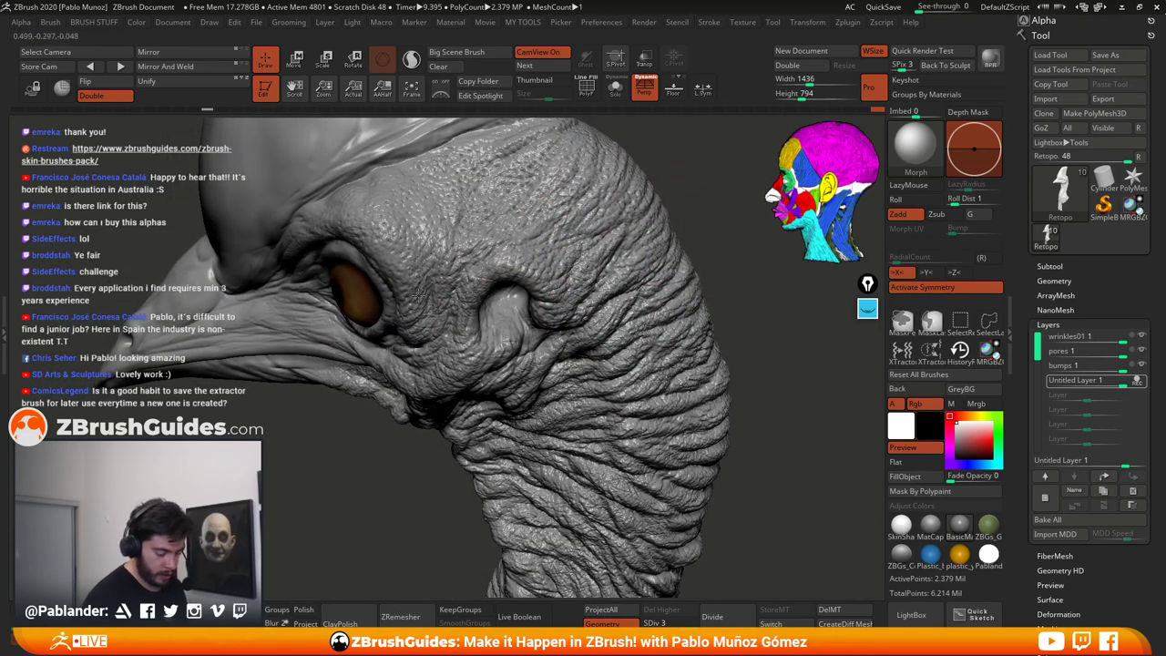
pyautogui.moveTo(697, 244); pyautogui.dragTo(574, 238)
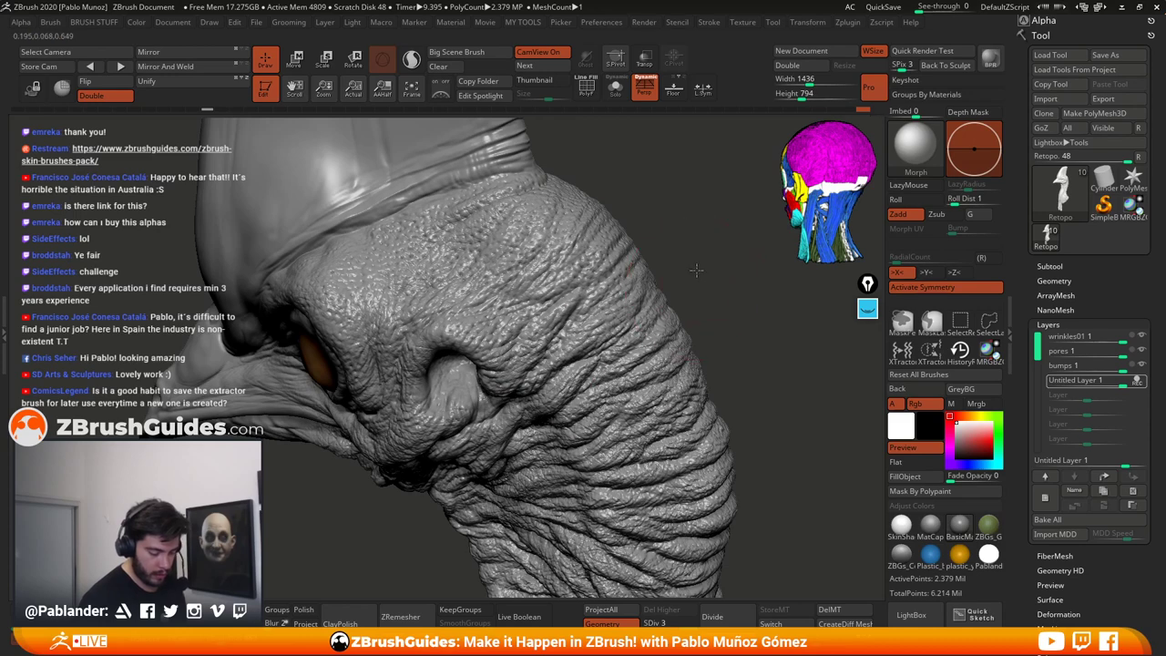
pyautogui.moveTo(696, 270); pyautogui.dragTo(697, 231)
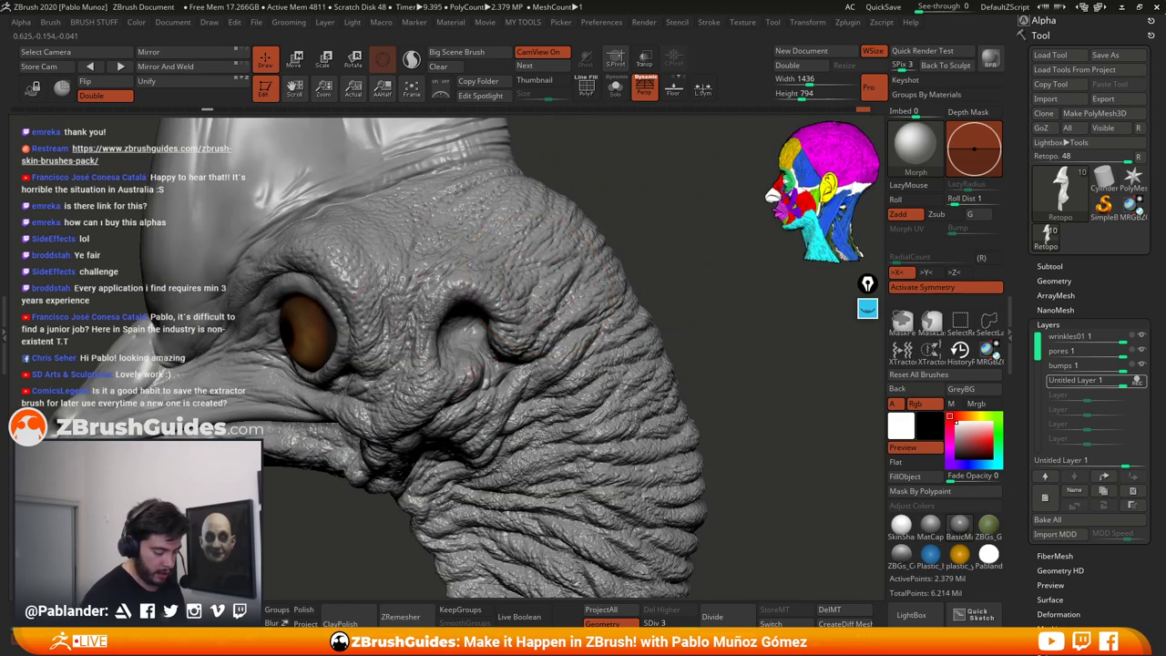
pyautogui.keyDown('alt'); pyautogui.moveTo(453, 370); pyautogui.dragTo(499, 332, button='right'); pyautogui.keyUp('alt')
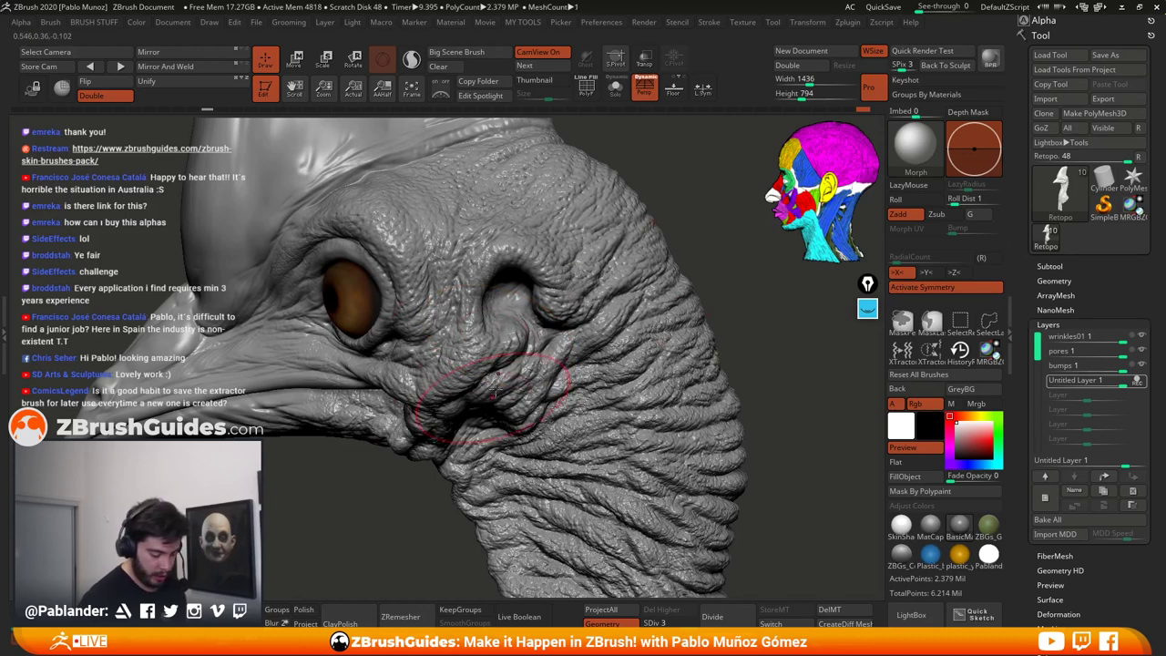
# Step: Soften the skin pattern with the Morph brush around the eye, the jaw corner and the upper neck wrinkles
pyautogui.moveTo(281, 297); pyautogui.dragTo(288, 294)
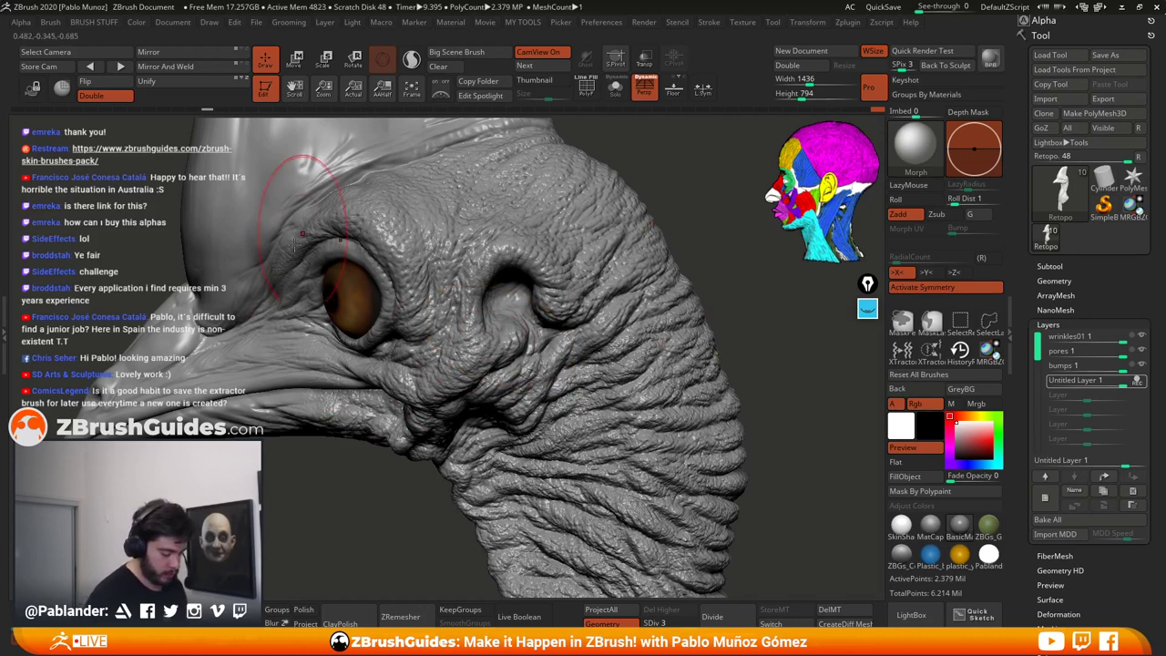
pyautogui.moveTo(560, 305); pyautogui.dragTo(554, 281, button='right')
pyautogui.moveTo(553, 283); pyautogui.dragTo(512, 358)
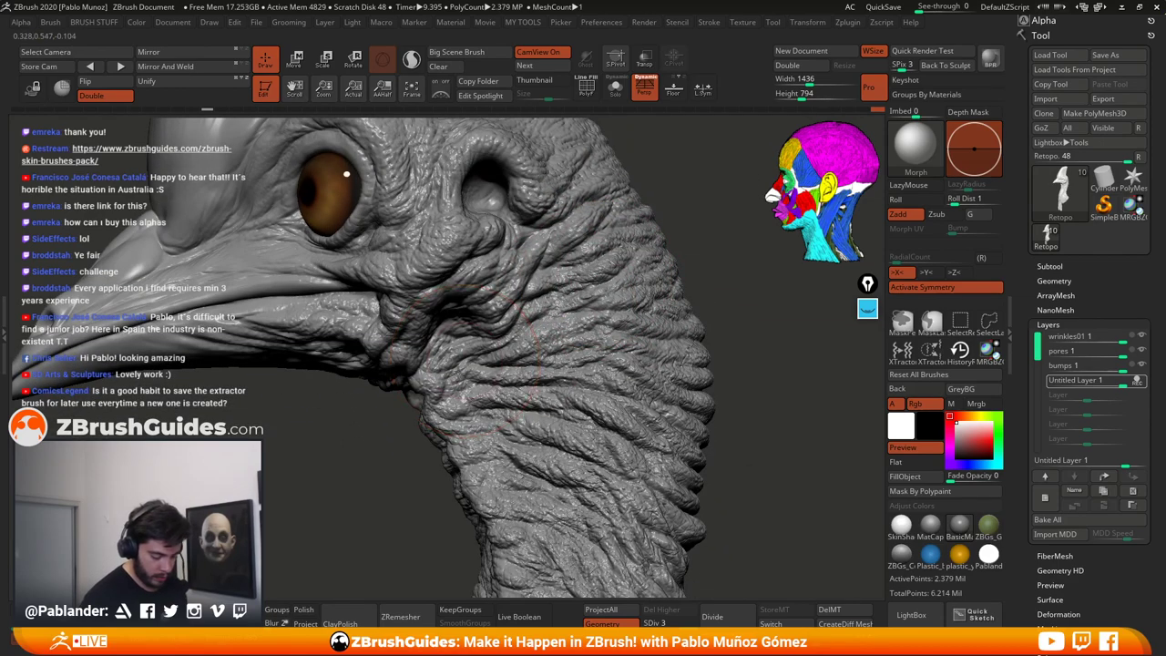
pyautogui.moveTo(724, 329); pyautogui.dragTo(581, 375)
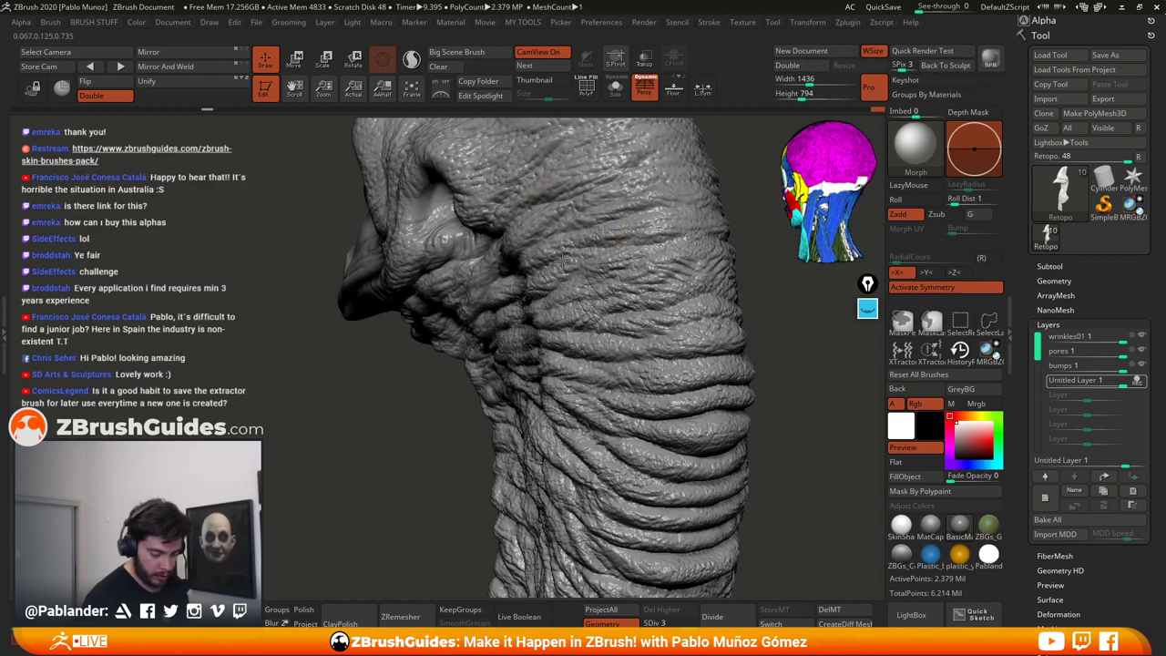
pyautogui.moveTo(424, 420); pyautogui.dragTo(544, 356)
pyautogui.moveTo(761, 308); pyautogui.dragTo(704, 301)
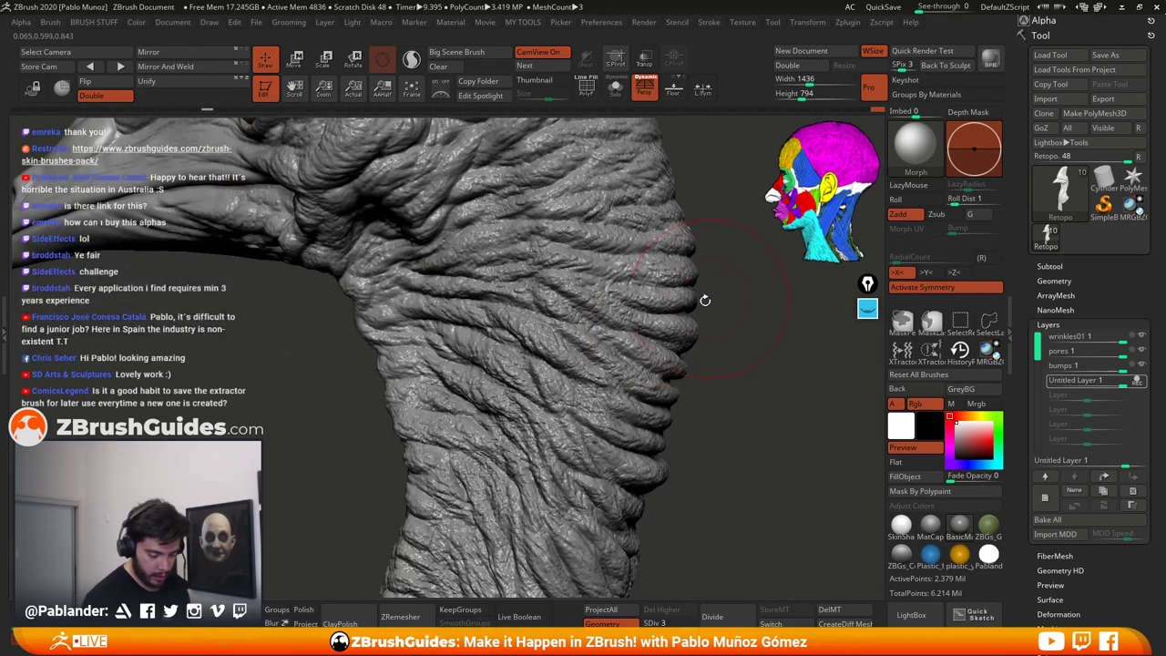
# Step: Fade the skin pattern with the Morph brush along the side of the lower neck and over its thick folds
pyautogui.moveTo(715, 435)
pyautogui.keyDown('alt'); pyautogui.mouseDown()
pyautogui.moveTo(702, 409)
pyautogui.moveTo(704, 306)
pyautogui.mouseUp(); pyautogui.keyUp('alt')
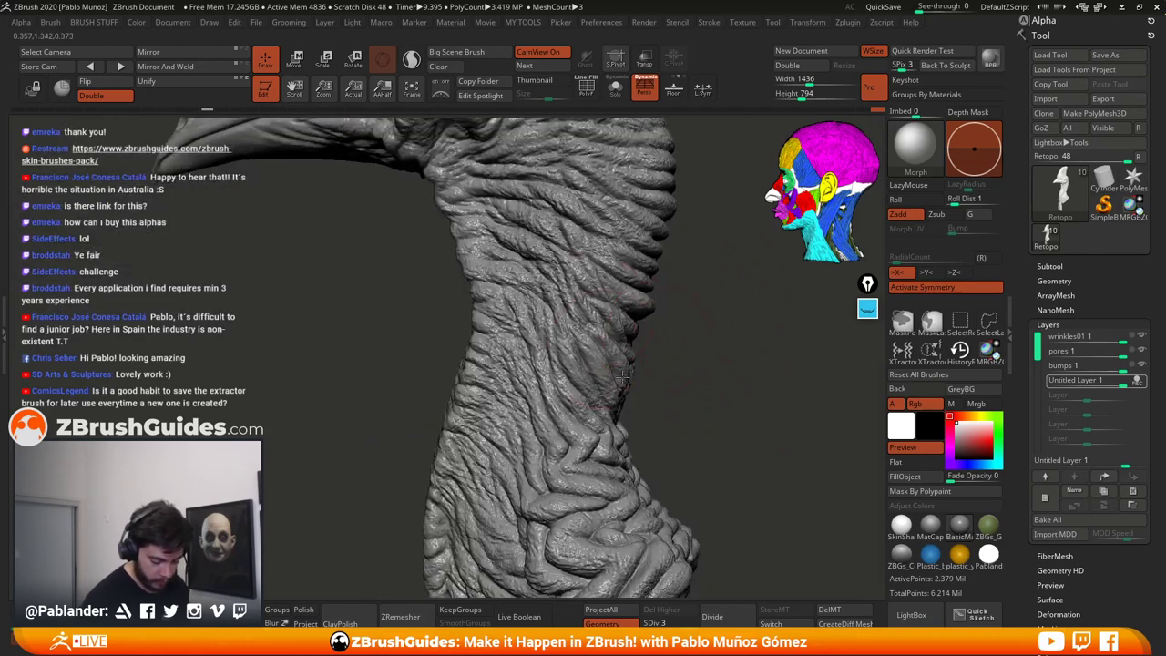
pyautogui.keyDown('alt'); pyautogui.moveTo(678, 433); pyautogui.dragTo(664, 357); pyautogui.keyUp('alt')
pyautogui.moveTo(685, 428); pyautogui.dragTo(687, 373)
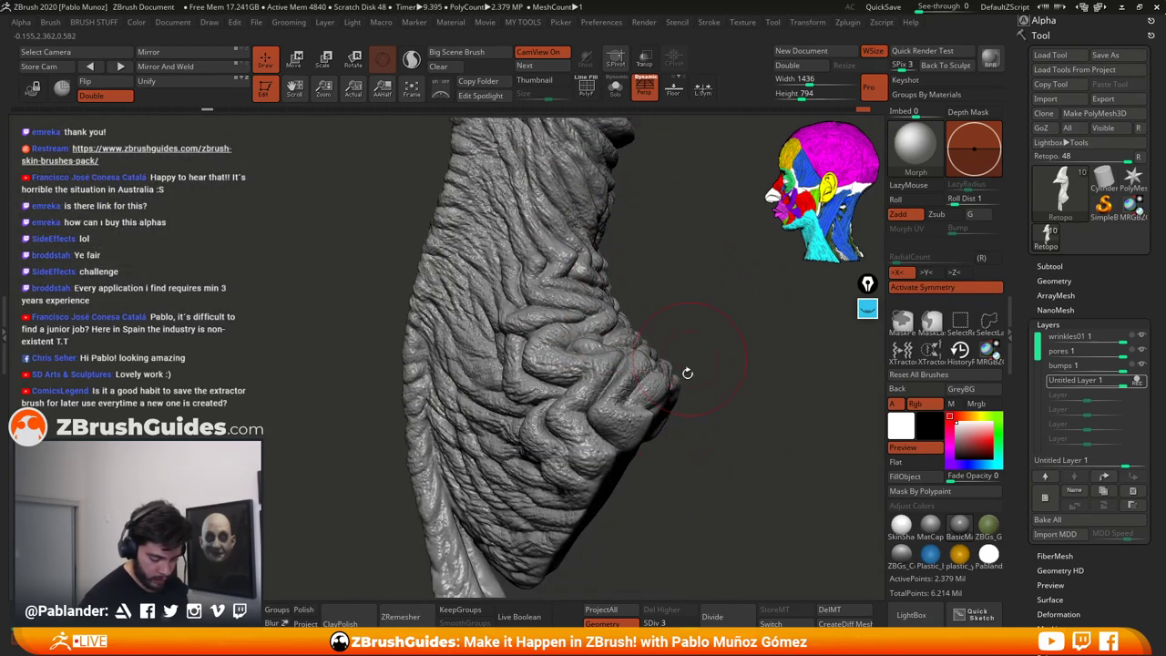
pyautogui.moveTo(606, 416); pyautogui.dragTo(649, 387)
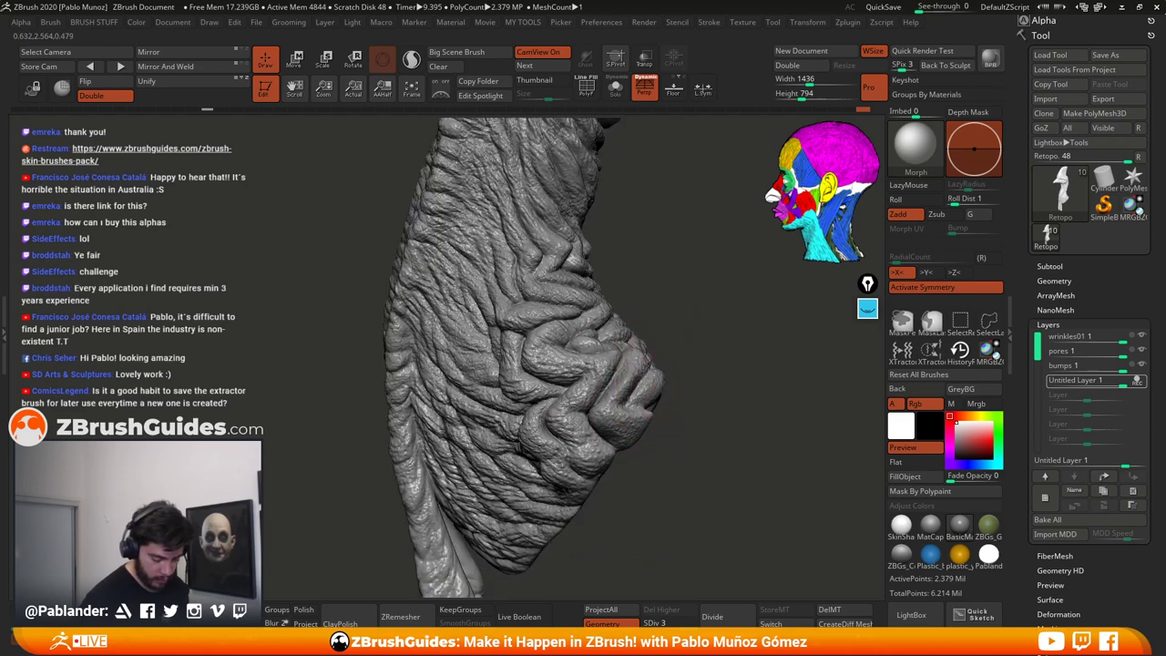
pyautogui.moveTo(343, 327); pyautogui.dragTo(691, 312)
# Step: Soften the skin pattern with the Morph brush down the front strip of the neck and over the hanging wattles
pyautogui.moveTo(529, 258)
pyautogui.mouseDown()
pyautogui.moveTo(565, 239)
pyautogui.moveTo(597, 299)
pyautogui.moveTo(616, 286)
pyautogui.moveTo(557, 279)
pyautogui.mouseUp()
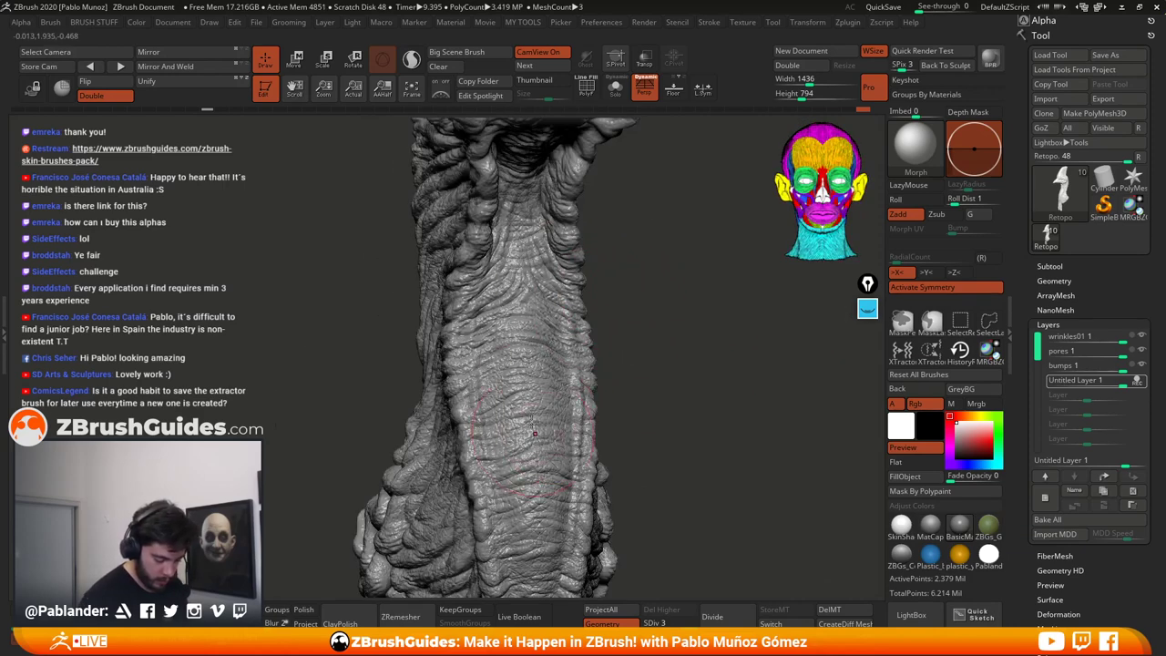
pyautogui.keyDown('alt'); pyautogui.moveTo(623, 446); pyautogui.dragTo(618, 328); pyautogui.keyUp('alt')
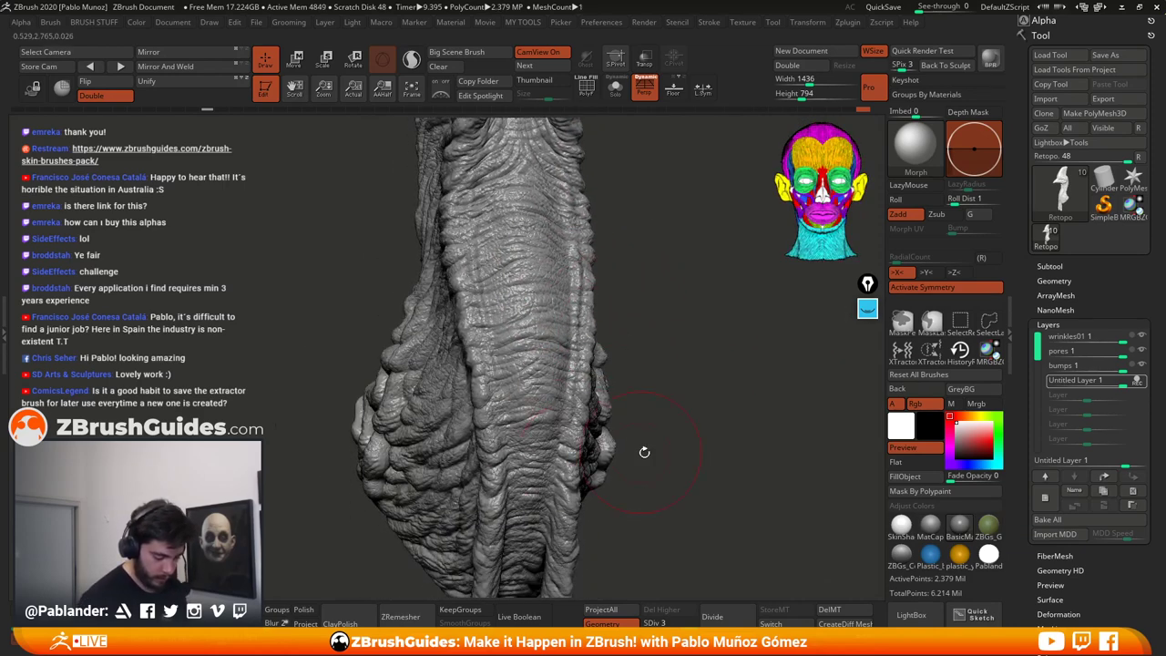
pyautogui.moveTo(644, 452); pyautogui.dragTo(558, 311)
pyautogui.moveTo(566, 370); pyautogui.dragTo(589, 428)
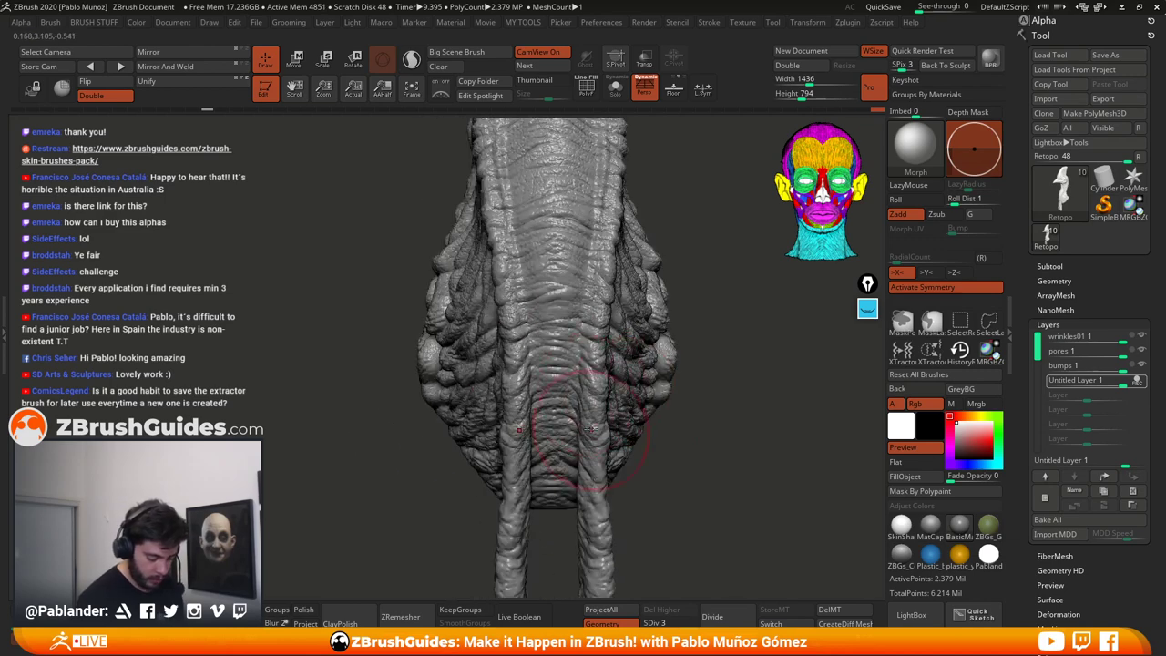
pyautogui.moveTo(589, 508)
pyautogui.mouseDown()
pyautogui.moveTo(689, 336)
pyautogui.moveTo(703, 421)
pyautogui.moveTo(675, 382)
pyautogui.moveTo(673, 326)
pyautogui.moveTo(714, 368)
pyautogui.moveTo(683, 347)
pyautogui.mouseUp()
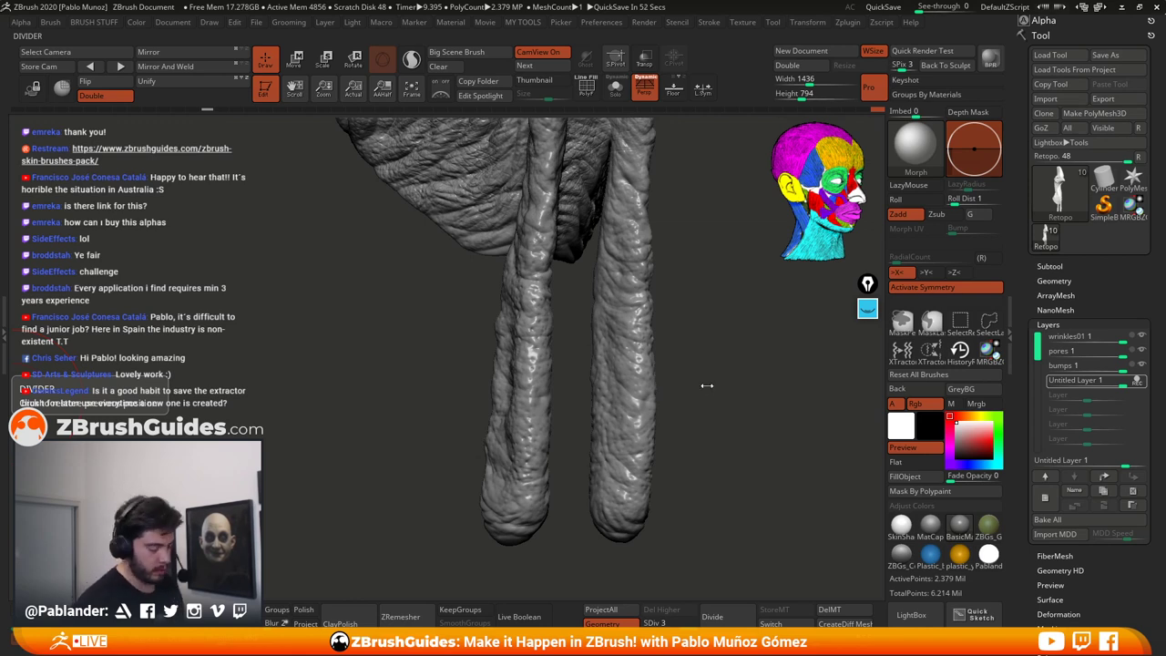
pyautogui.moveTo(707, 386)
pyautogui.mouseDown()
pyautogui.moveTo(726, 392)
pyautogui.moveTo(705, 346)
pyautogui.moveTo(689, 447)
pyautogui.moveTo(680, 351)
pyautogui.moveTo(693, 385)
pyautogui.moveTo(732, 388)
pyautogui.moveTo(719, 409)
pyautogui.moveTo(697, 369)
pyautogui.moveTo(719, 390)
pyautogui.moveTo(686, 375)
pyautogui.moveTo(745, 399)
pyautogui.moveTo(713, 401)
pyautogui.moveTo(713, 360)
pyautogui.moveTo(749, 425)
pyautogui.moveTo(726, 431)
pyautogui.mouseUp()
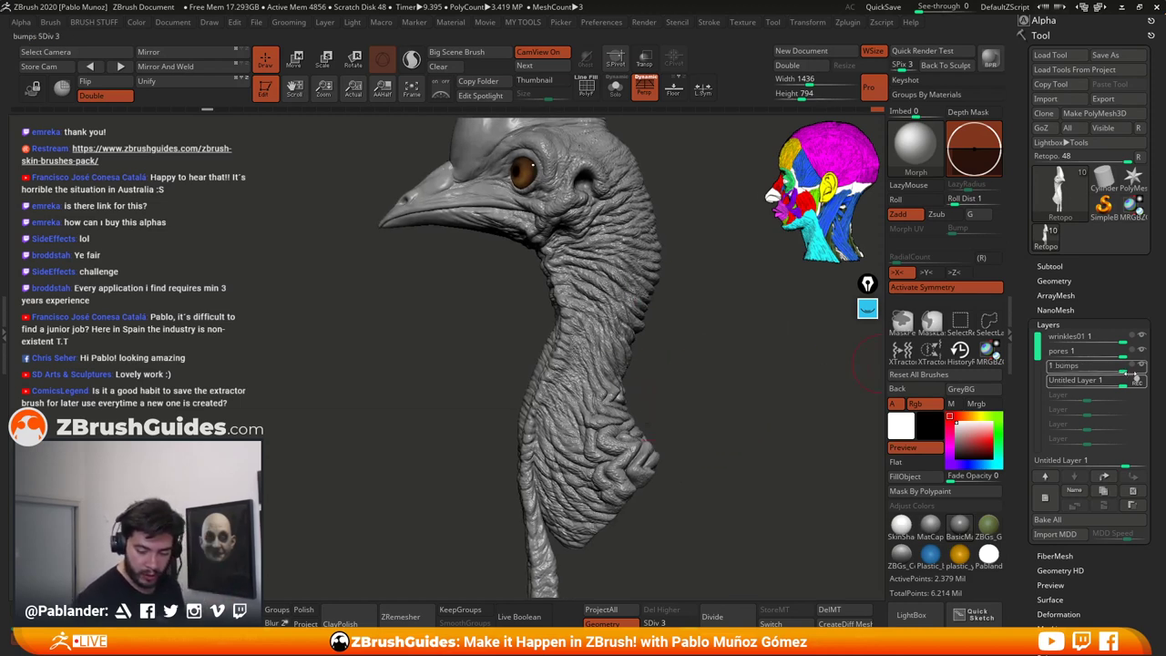
# Step: Delete the stored morph target and switch from the Morph brush to the Standard brush
pyautogui.moveTo(739, 418)
pyautogui.mouseDown()
pyautogui.moveTo(724, 410)
pyautogui.moveTo(701, 427)
pyautogui.mouseUp()
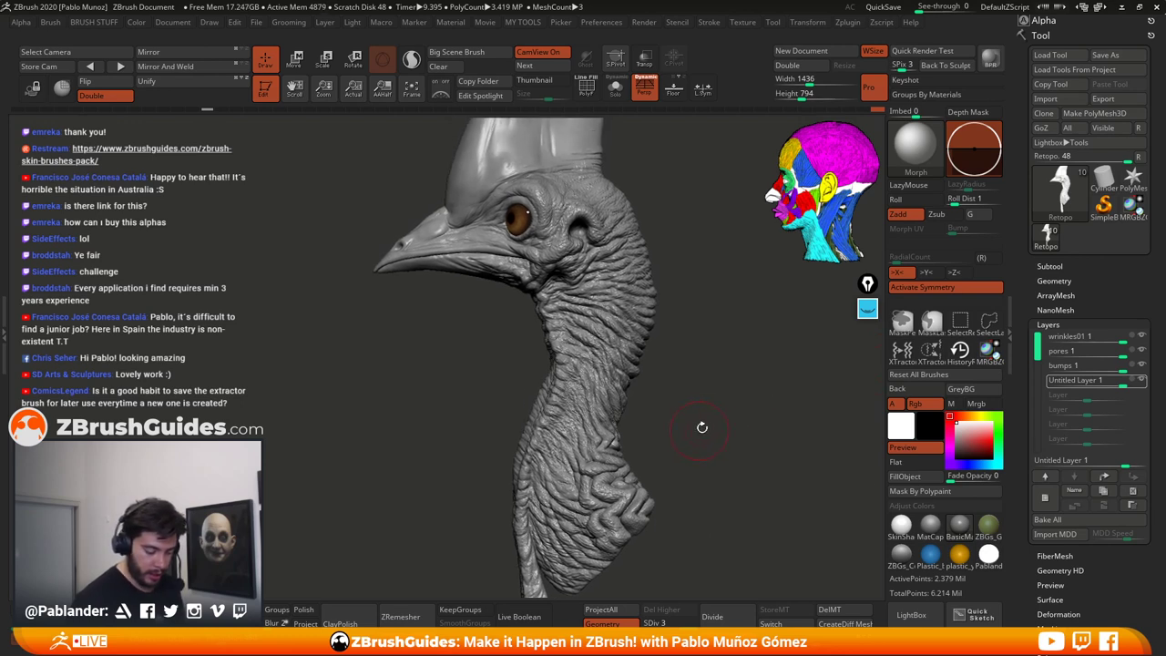
pyautogui.click(829, 609)
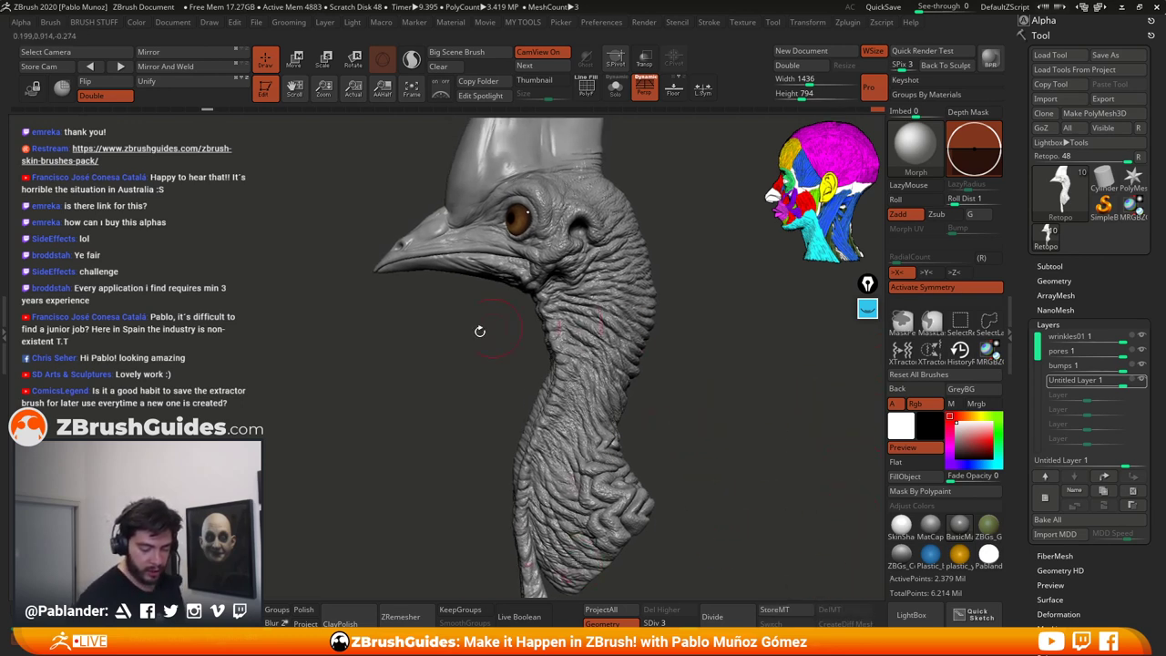
pyautogui.moveTo(716, 317); pyautogui.dragTo(713, 339)
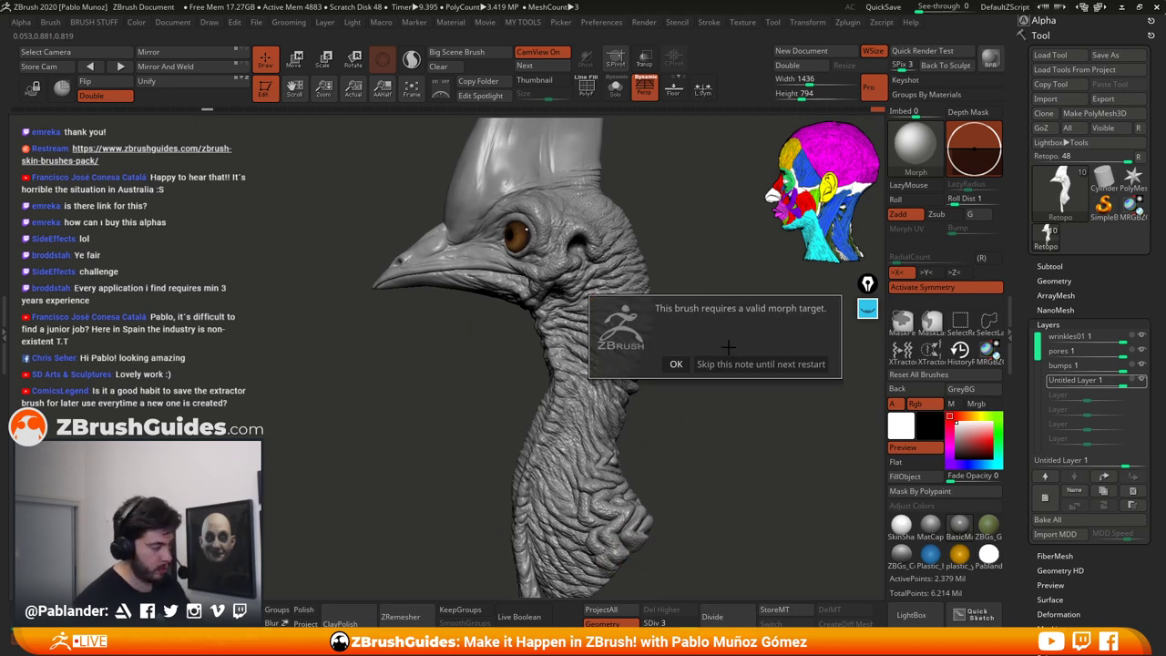
pyautogui.press('Escape')
pyautogui.press('m')
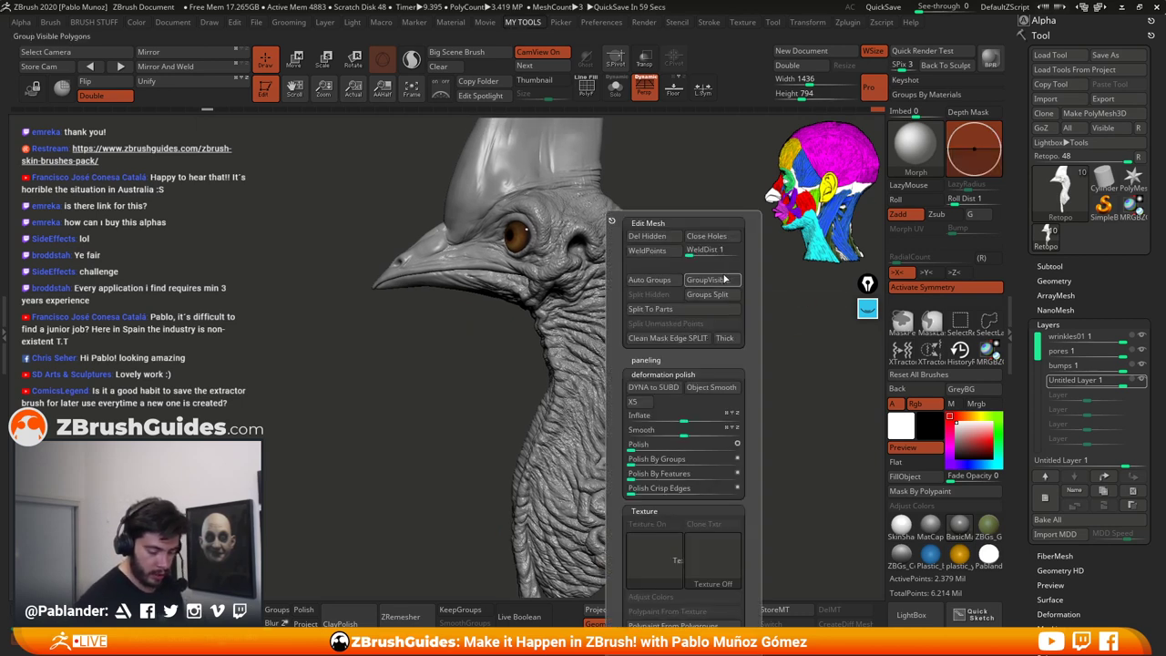
pyautogui.press('b')
pyautogui.click(692, 398)
pyautogui.moveTo(471, 419)
pyautogui.keyDown('alt'); pyautogui.mouseDown()
pyautogui.moveTo(715, 365)
pyautogui.moveTo(728, 400)
pyautogui.moveTo(750, 388)
pyautogui.moveTo(733, 374)
pyautogui.mouseUp(); pyautogui.keyUp('alt')
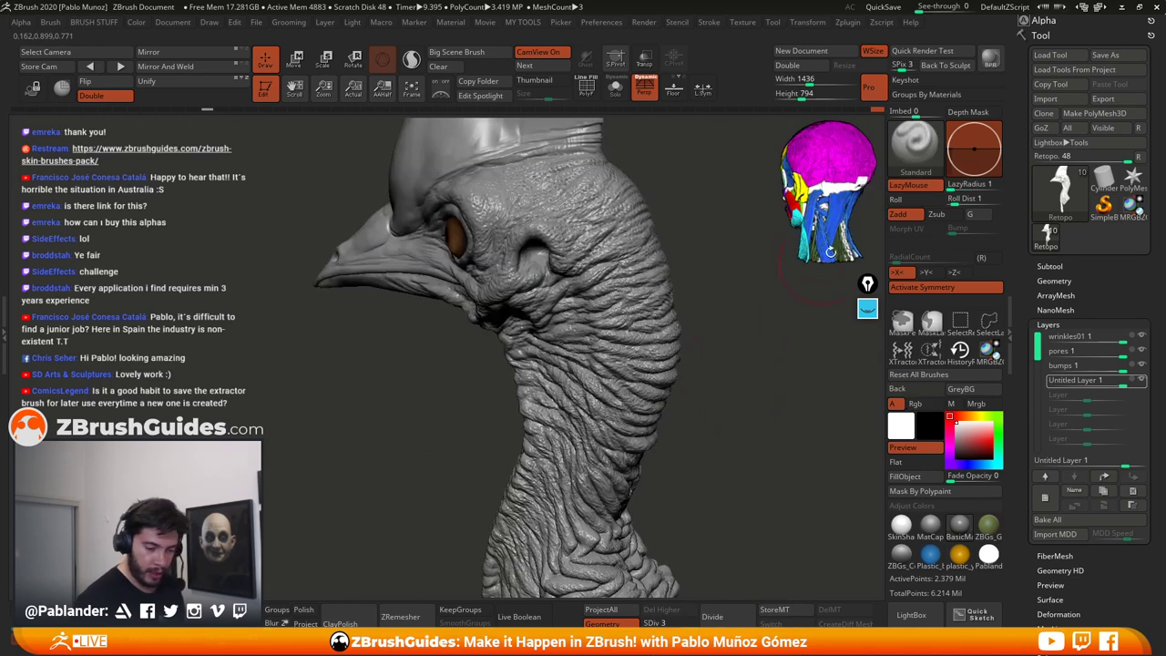
# Step: Quick-save the project and view the head and neck from the side
pyautogui.click(885, 8)
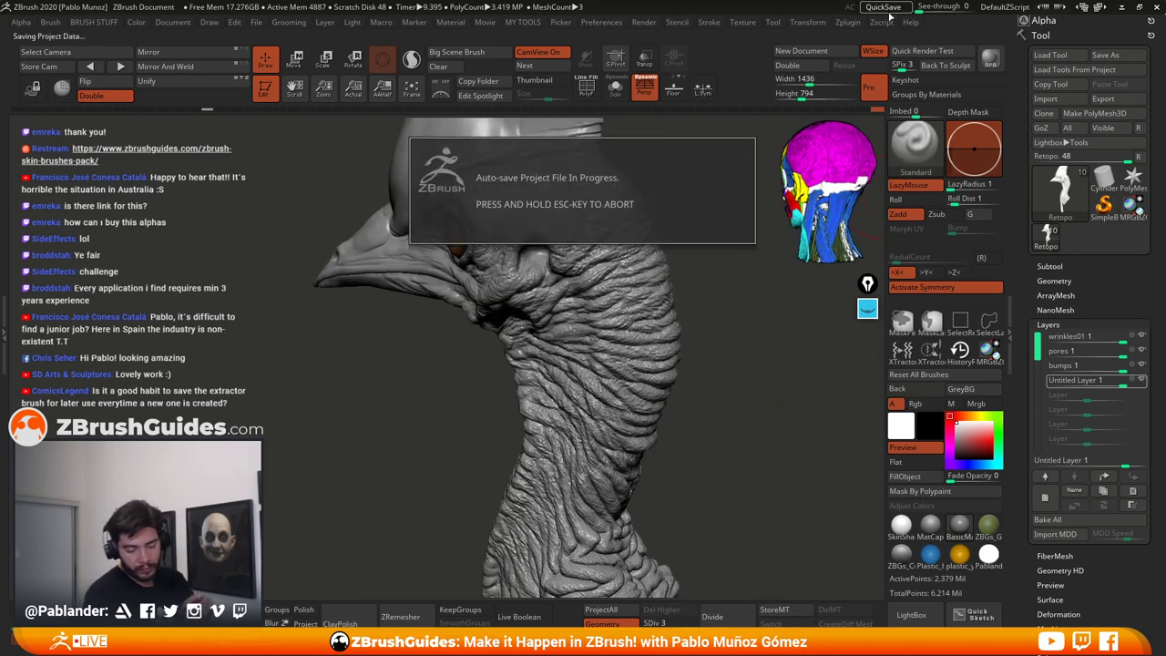
pyautogui.moveTo(765, 373); pyautogui.dragTo(861, 381)
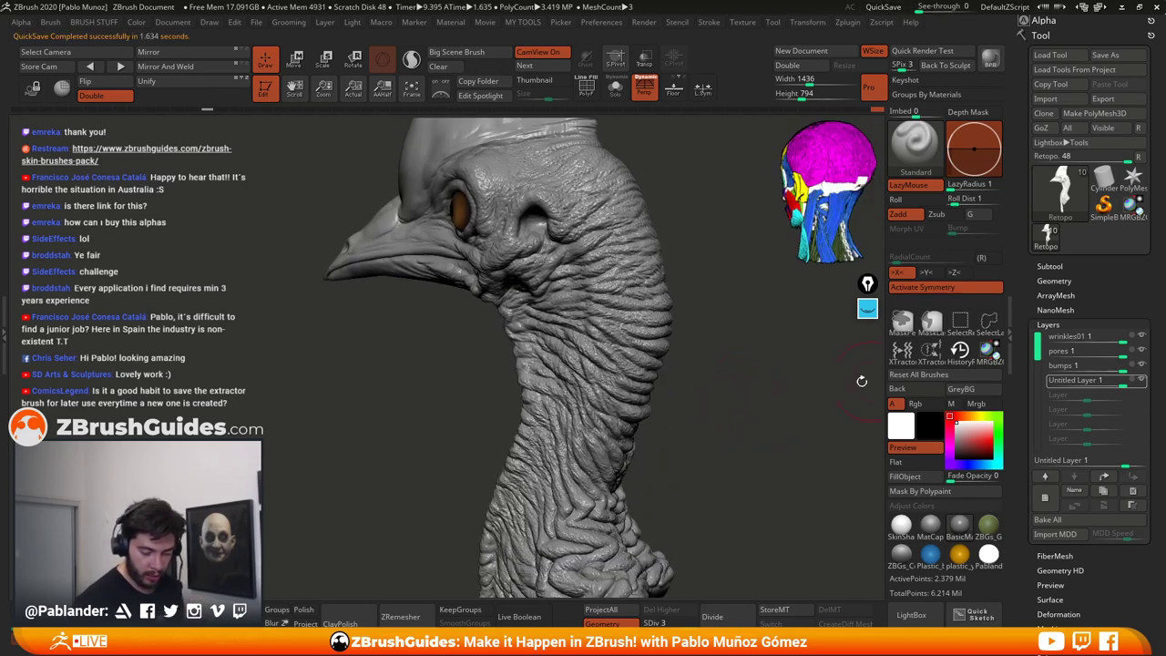
pyautogui.moveTo(740, 389); pyautogui.dragTo(789, 425)
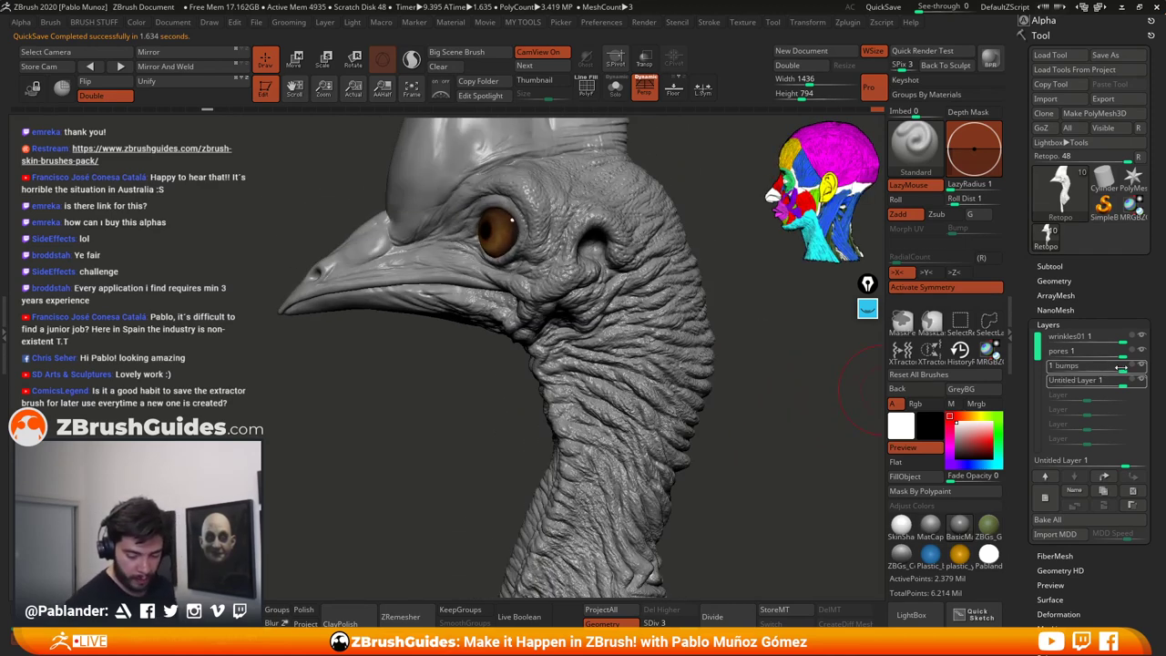
# Step: Lower the layer intensities of bumps to 0.27433, pores to 0.62831 and wrinkles01 to 0.66371
pyautogui.moveTo(1121, 366); pyautogui.dragTo(1099, 366)
pyautogui.moveTo(775, 437)
pyautogui.mouseDown()
pyautogui.moveTo(787, 476)
pyautogui.moveTo(799, 444)
pyautogui.moveTo(793, 430)
pyautogui.moveTo(786, 439)
pyautogui.mouseUp()
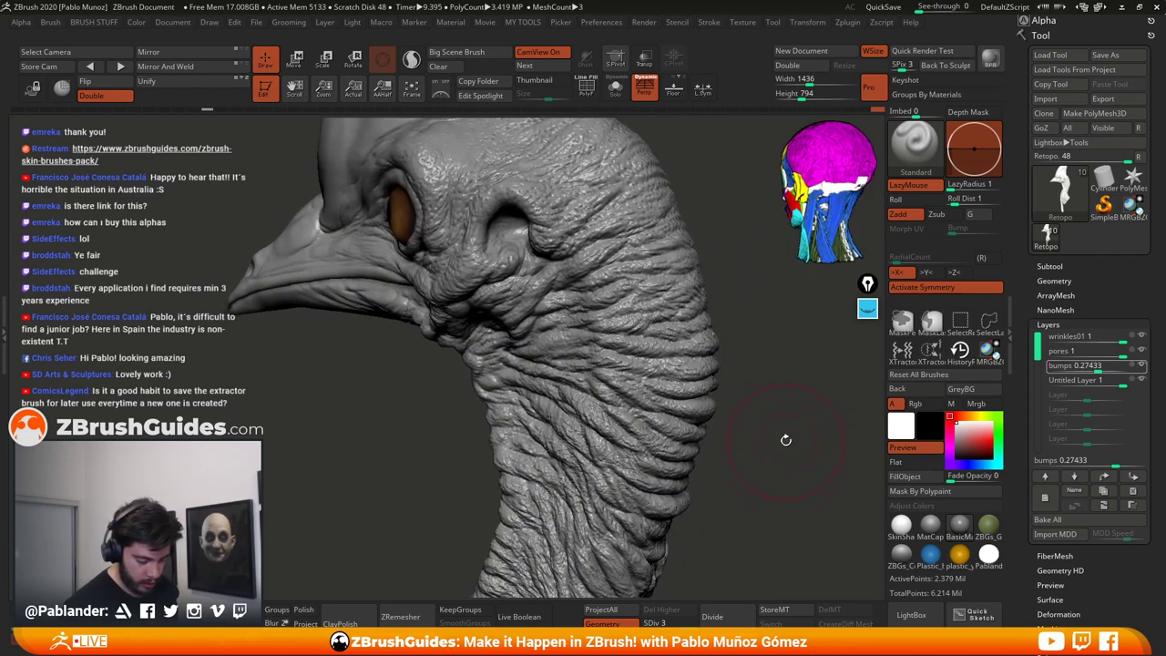
pyautogui.moveTo(1122, 354)
pyautogui.mouseDown()
pyautogui.moveTo(1108, 355)
pyautogui.moveTo(1107, 337)
pyautogui.mouseUp()
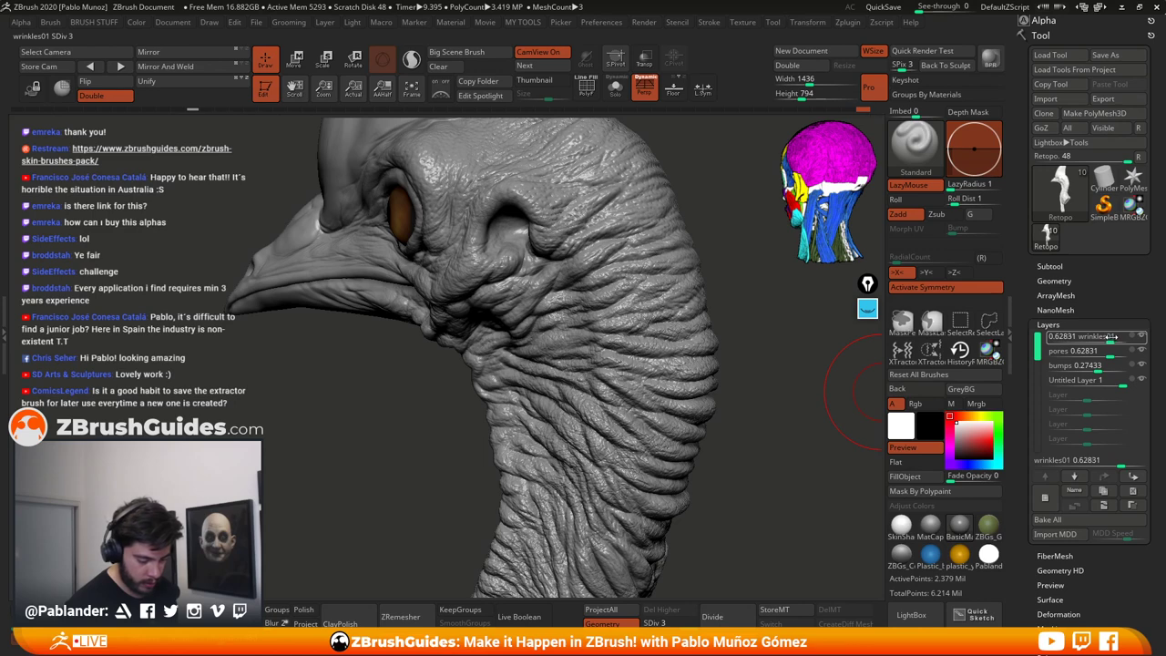
pyautogui.moveTo(800, 429); pyautogui.dragTo(770, 455)
# Step: Set the intensity of the untitled skin pattern layer to 0.45132 and check the head and neck
pyautogui.click(1119, 381)
pyautogui.moveTo(1119, 382); pyautogui.dragTo(1116, 381)
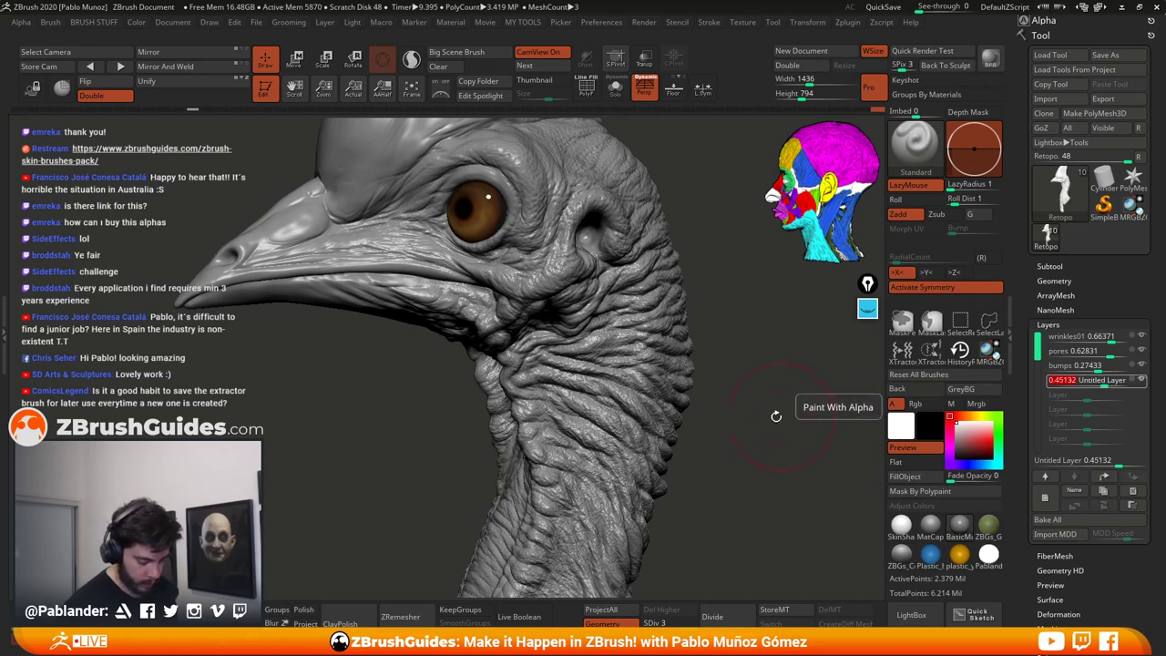
pyautogui.moveTo(793, 414)
pyautogui.mouseDown()
pyautogui.moveTo(762, 418)
pyautogui.moveTo(780, 416)
pyautogui.moveTo(758, 385)
pyautogui.moveTo(749, 454)
pyautogui.moveTo(759, 404)
pyautogui.moveTo(761, 426)
pyautogui.moveTo(741, 411)
pyautogui.moveTo(752, 429)
pyautogui.mouseUp()
pyautogui.press('space')
pyautogui.moveTo(755, 340); pyautogui.dragTo(737, 340)
pyautogui.moveTo(737, 300); pyautogui.dragTo(792, 431)
# Step: Set the layer intensities of wrinkles01 to 0.75221, pores to 0.8938 and bumps to 0.62831
pyautogui.moveTo(1109, 337); pyautogui.dragTo(1104, 365)
pyautogui.click(1109, 349)
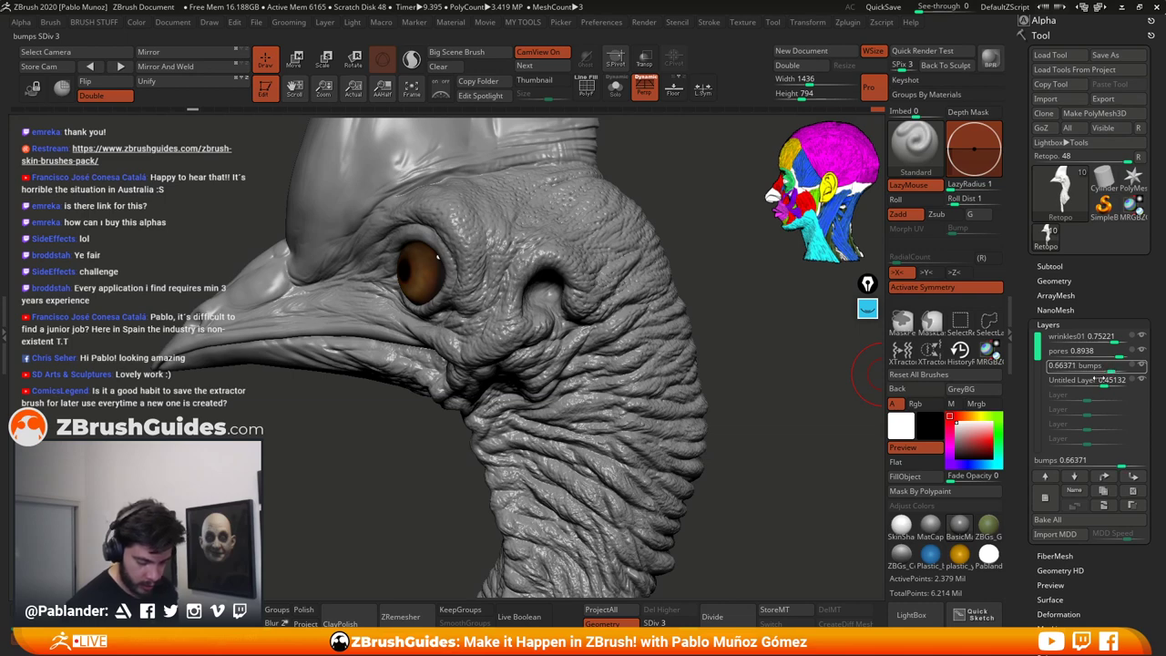
pyautogui.click(1111, 367)
pyautogui.moveTo(759, 453)
pyautogui.keyDown('alt'); pyautogui.mouseDown()
pyautogui.moveTo(740, 459)
pyautogui.moveTo(744, 380)
pyautogui.mouseUp(); pyautogui.keyUp('alt')
pyautogui.keyDown('alt'); pyautogui.moveTo(789, 473); pyautogui.dragTo(807, 409); pyautogui.keyUp('alt')
pyautogui.moveTo(719, 458)
pyautogui.keyDown('alt'); pyautogui.mouseDown()
pyautogui.moveTo(713, 392)
pyautogui.moveTo(738, 389)
pyautogui.moveTo(695, 405)
pyautogui.moveTo(695, 364)
pyautogui.moveTo(731, 418)
pyautogui.moveTo(708, 398)
pyautogui.moveTo(743, 378)
pyautogui.mouseUp(); pyautogui.keyUp('alt')
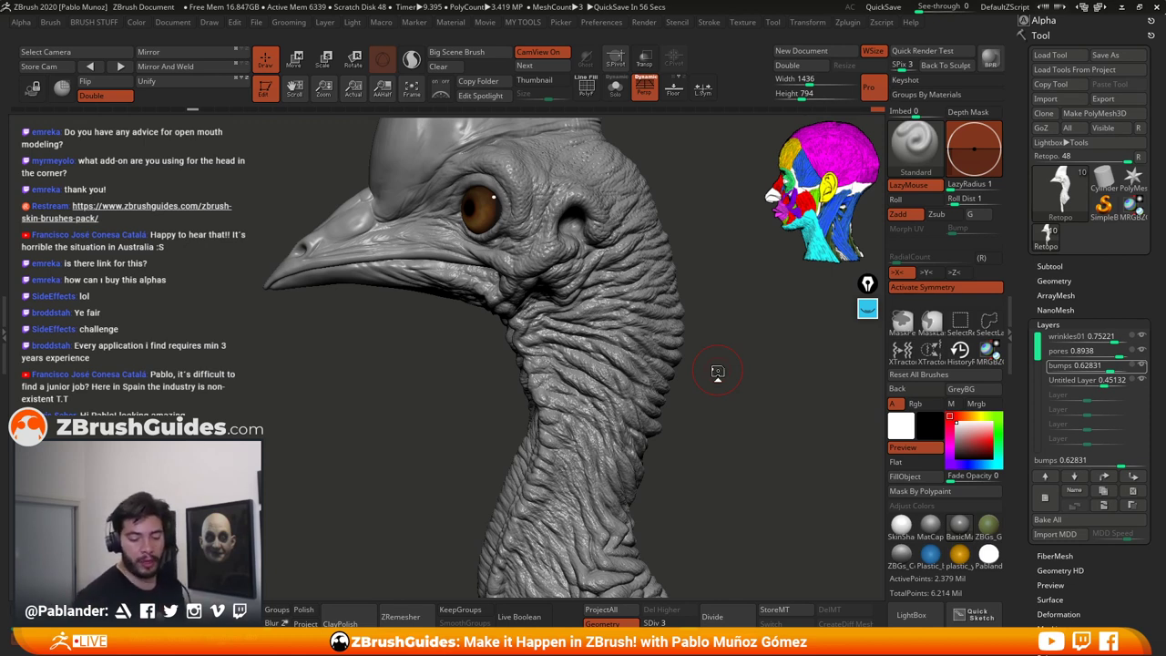
pyautogui.moveTo(735, 385)
pyautogui.mouseDown()
pyautogui.moveTo(726, 388)
pyautogui.moveTo(734, 381)
pyautogui.mouseUp()
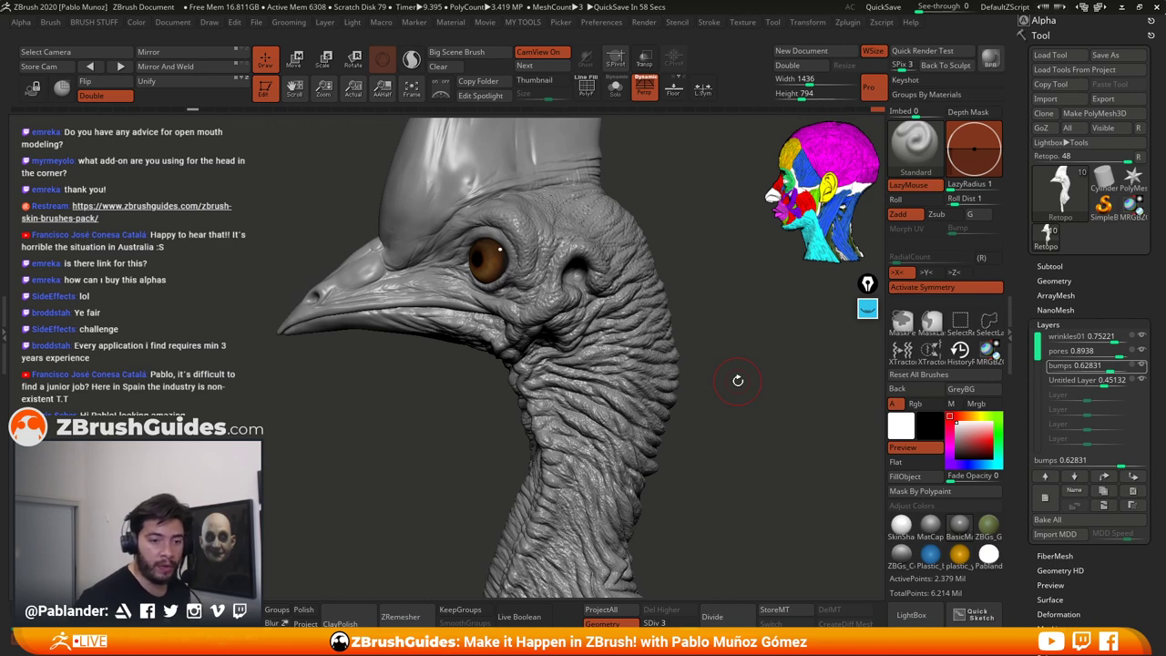
pyautogui.moveTo(763, 359)
pyautogui.mouseDown()
pyautogui.moveTo(770, 374)
pyautogui.moveTo(747, 400)
pyautogui.moveTo(745, 347)
pyautogui.mouseUp()
pyautogui.moveTo(729, 398); pyautogui.dragTo(756, 365)
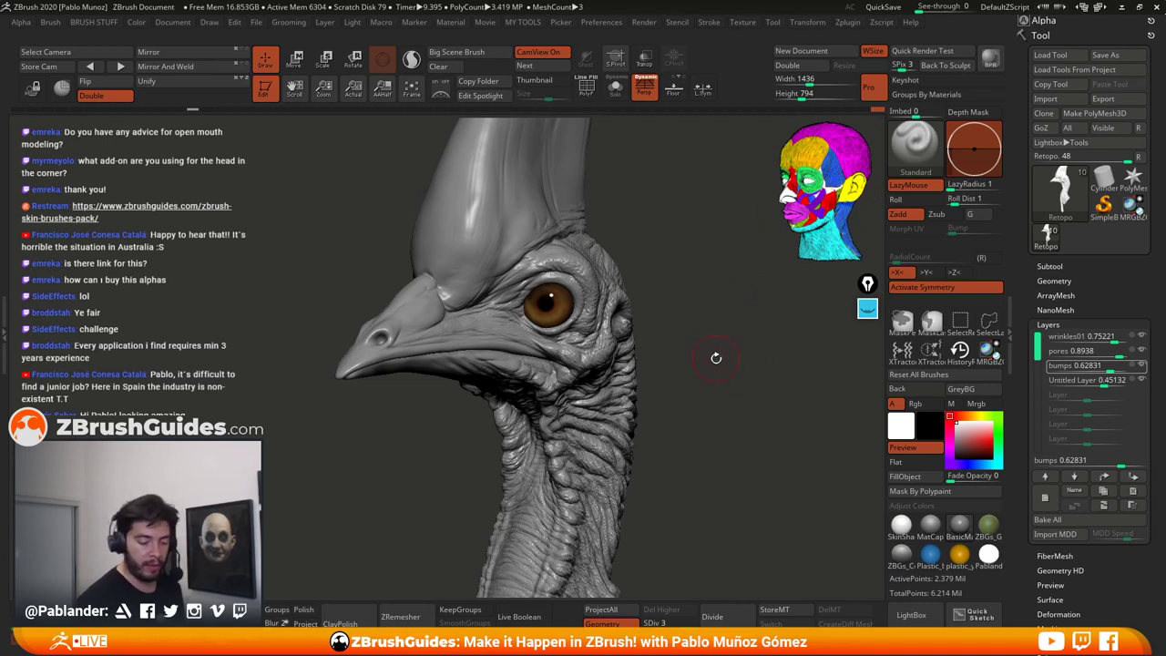
pyautogui.moveTo(716, 358); pyautogui.dragTo(719, 358)
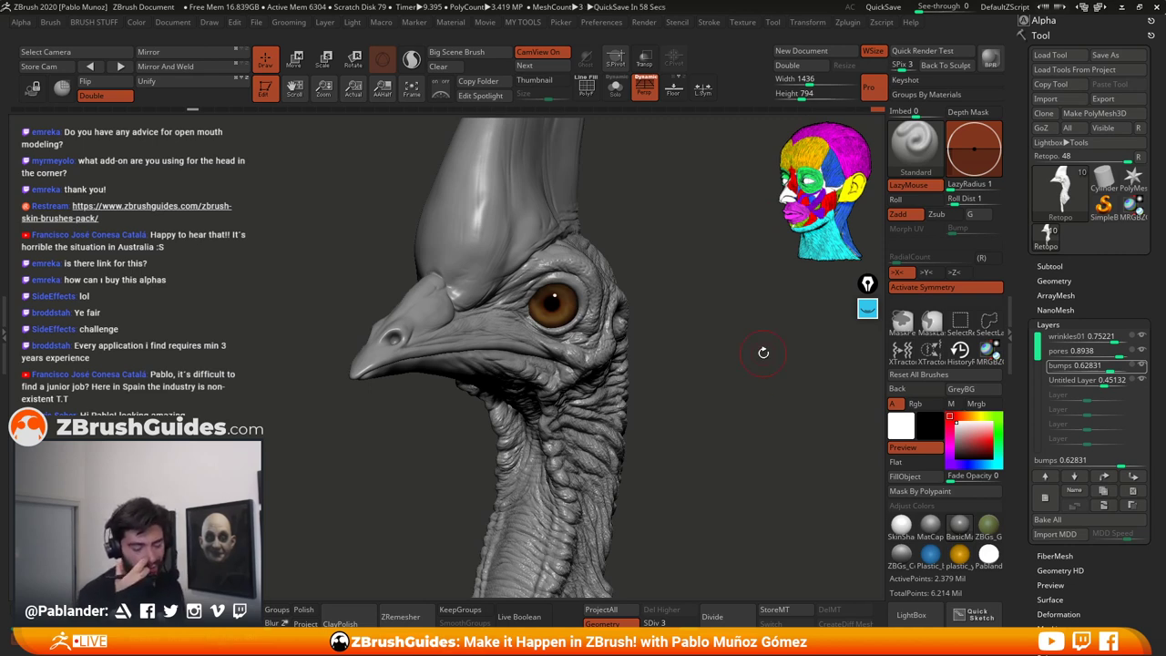
pyautogui.moveTo(720, 389); pyautogui.dragTo(712, 378)
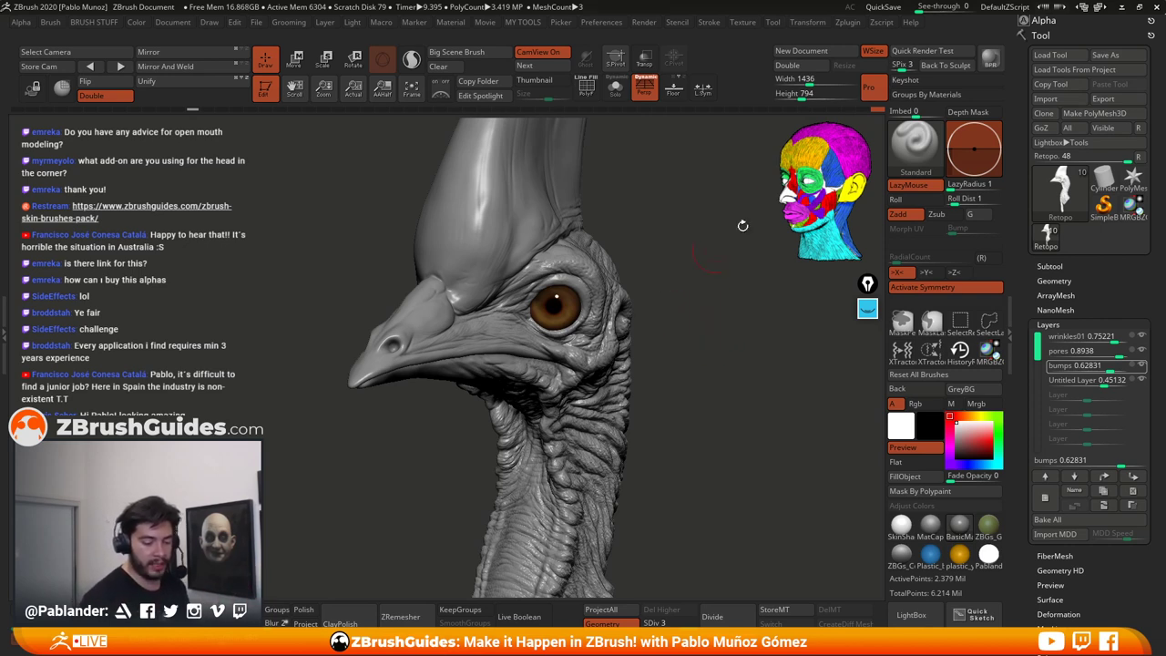
pyautogui.moveTo(740, 406)
pyautogui.mouseDown()
pyautogui.moveTo(749, 403)
pyautogui.moveTo(737, 395)
pyautogui.mouseUp()
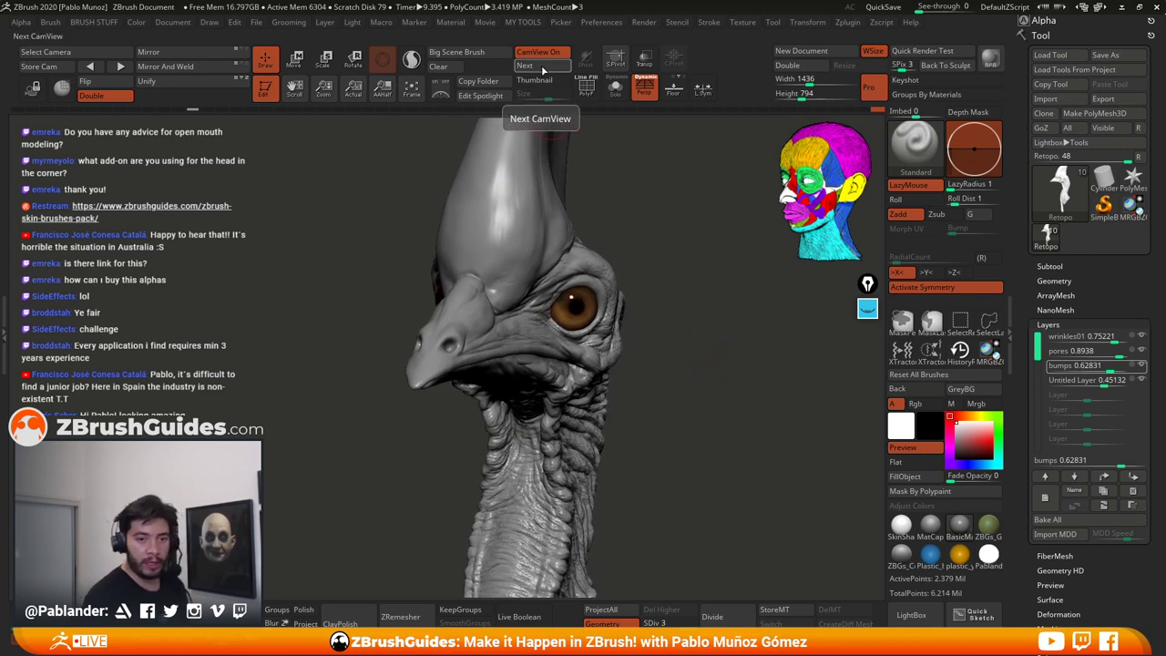
# Step: Cycle the CamView through the skeleton, skull, anatomy and cube-with-arrows models and back to the coloured head
pyautogui.click(539, 71)
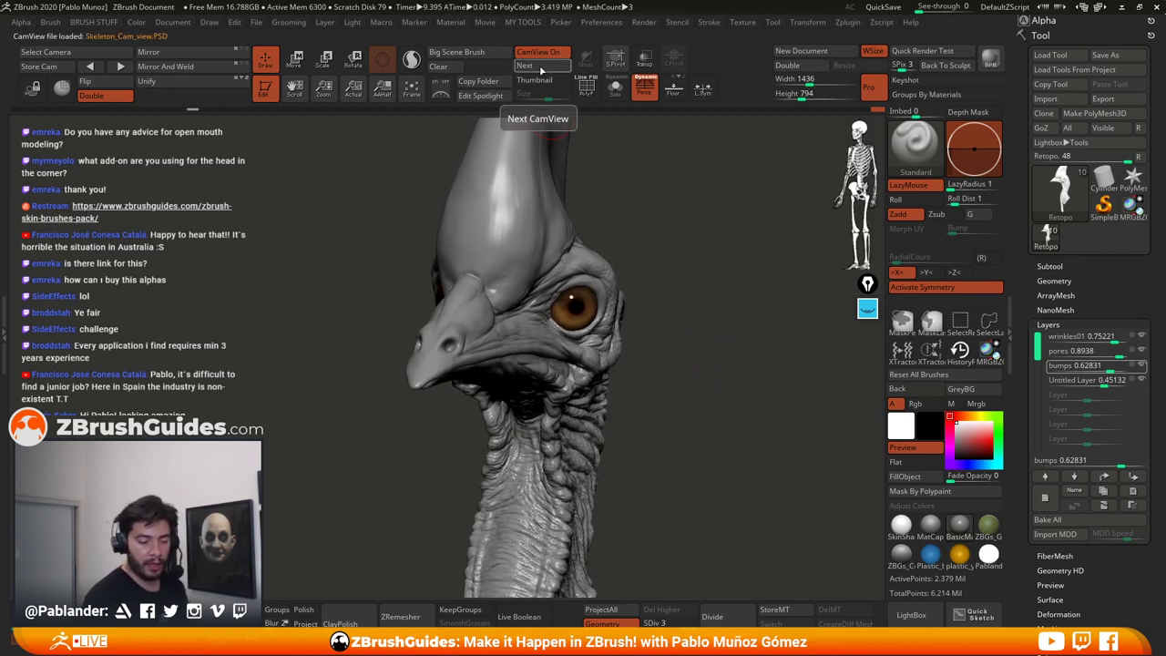
pyautogui.click(541, 70)
pyautogui.click(542, 71)
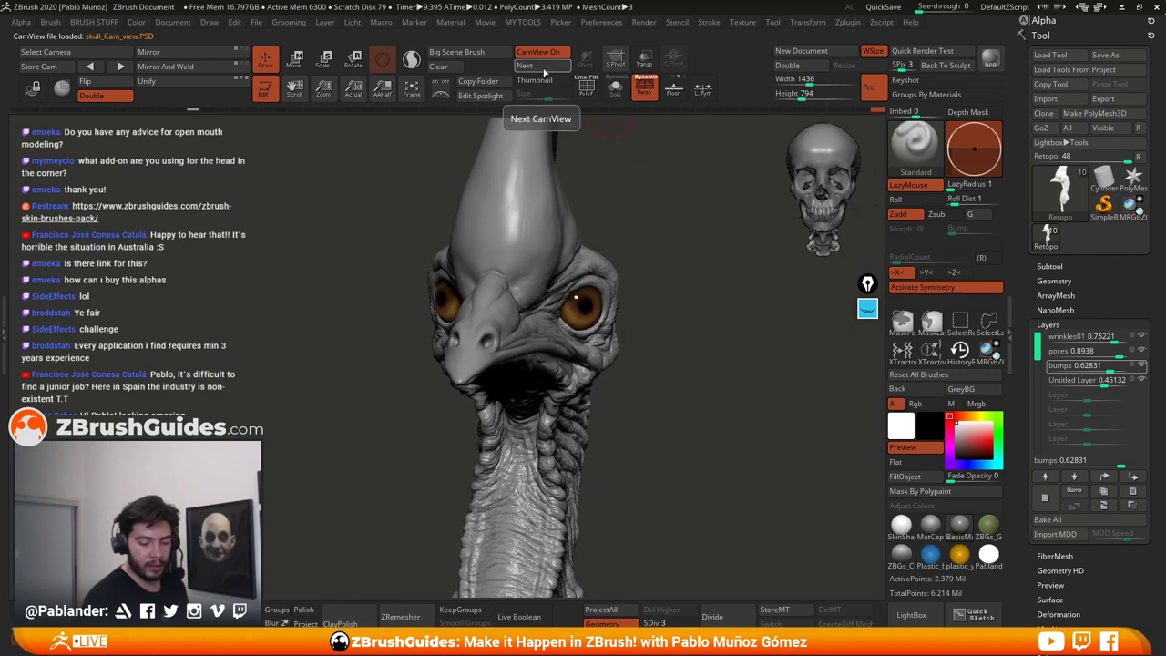
pyautogui.click(545, 71)
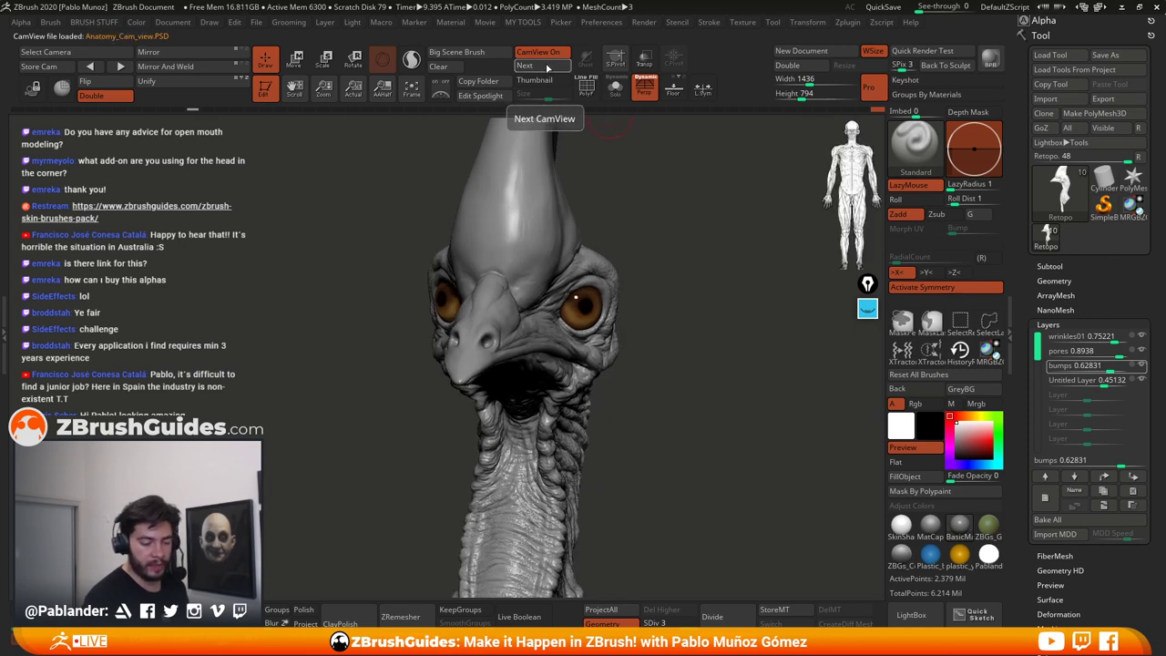
pyautogui.click(545, 70)
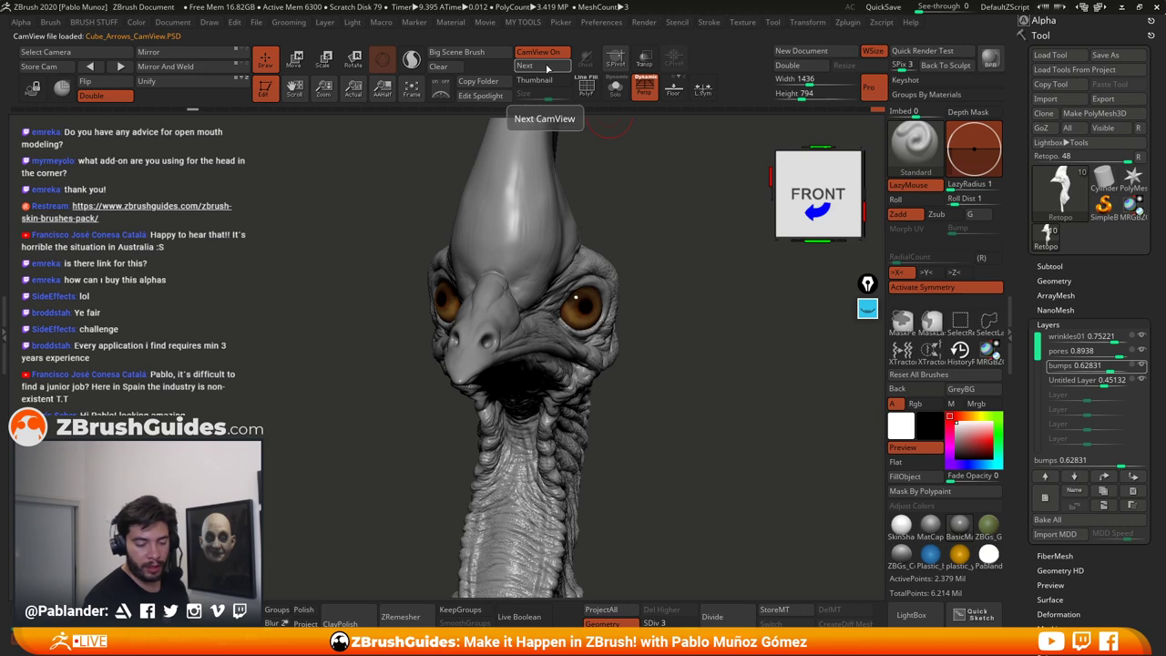
pyautogui.click(545, 68)
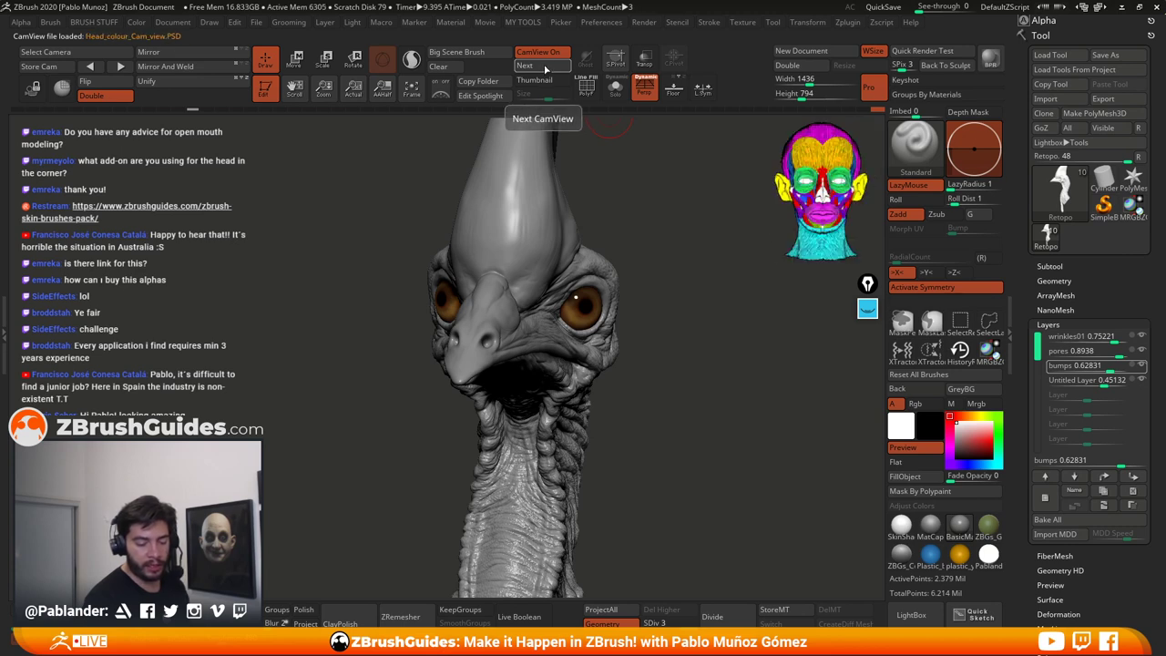
# Step: Frame the whole cassowary bust from the front and make a custom CamView from it
pyautogui.moveTo(695, 409)
pyautogui.mouseDown()
pyautogui.moveTo(681, 365)
pyautogui.moveTo(720, 329)
pyautogui.moveTo(711, 399)
pyautogui.moveTo(685, 419)
pyautogui.moveTo(604, 365)
pyautogui.mouseUp()
pyautogui.moveTo(636, 413); pyautogui.dragTo(651, 446)
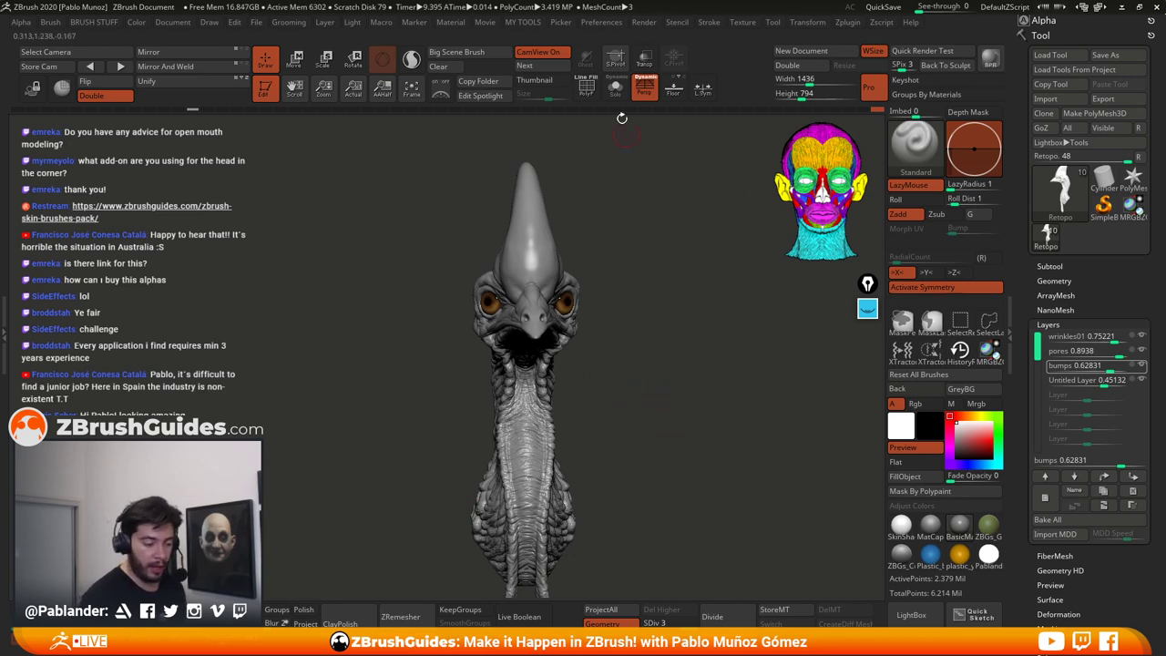
pyautogui.click(601, 22)
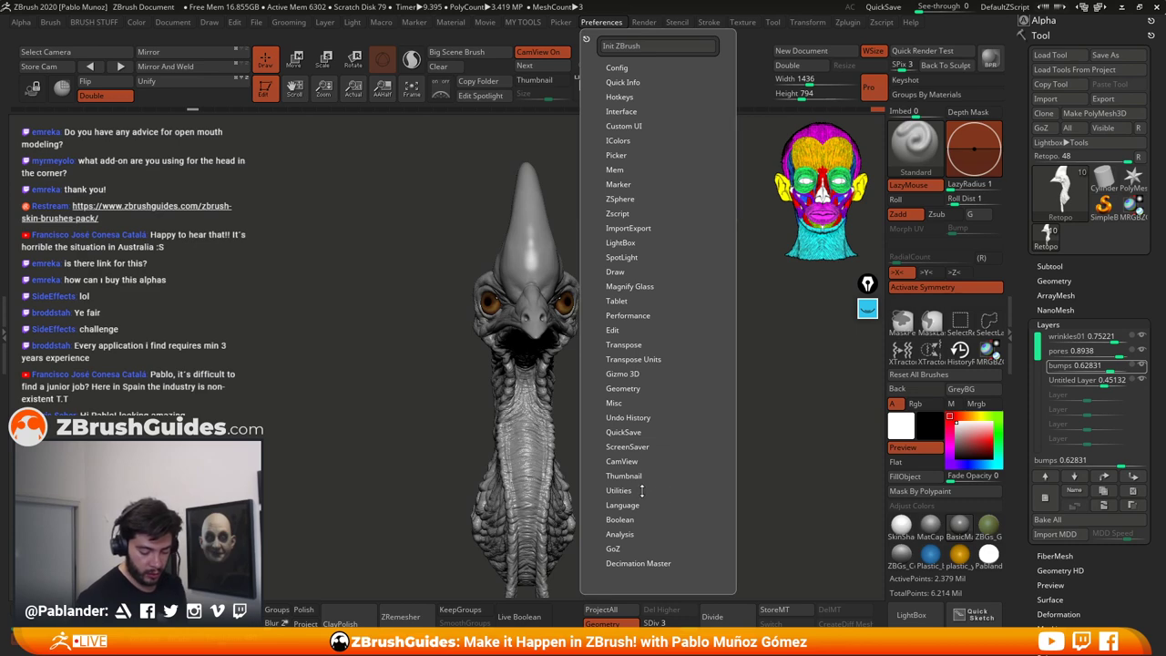
pyautogui.click(641, 461)
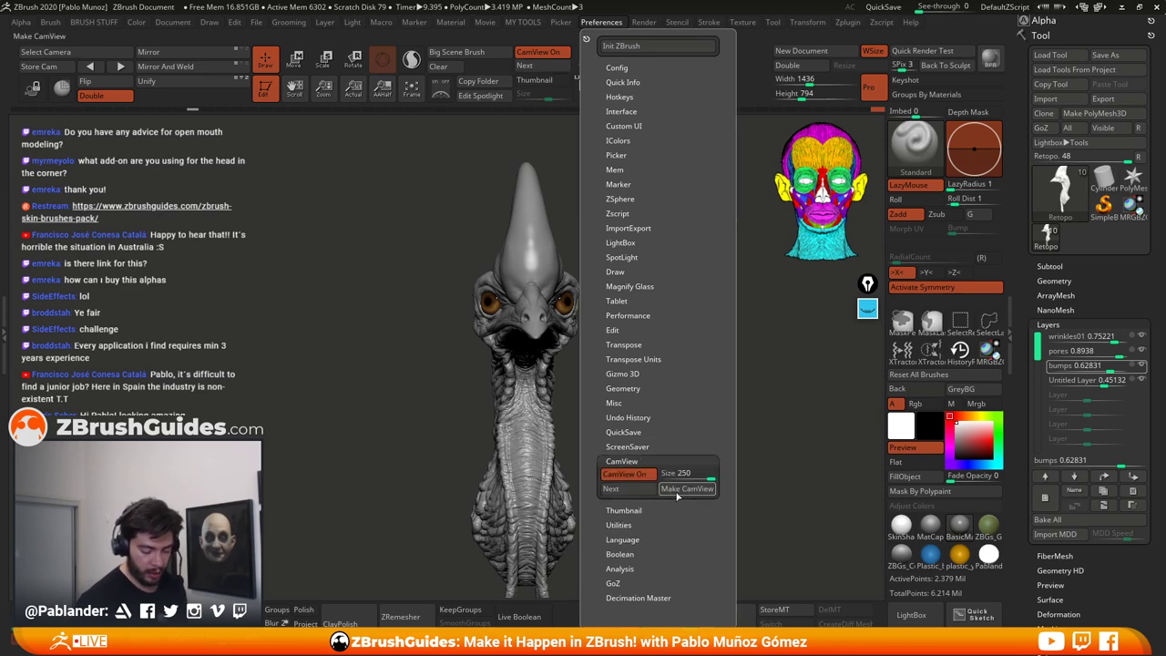
pyautogui.click(689, 489)
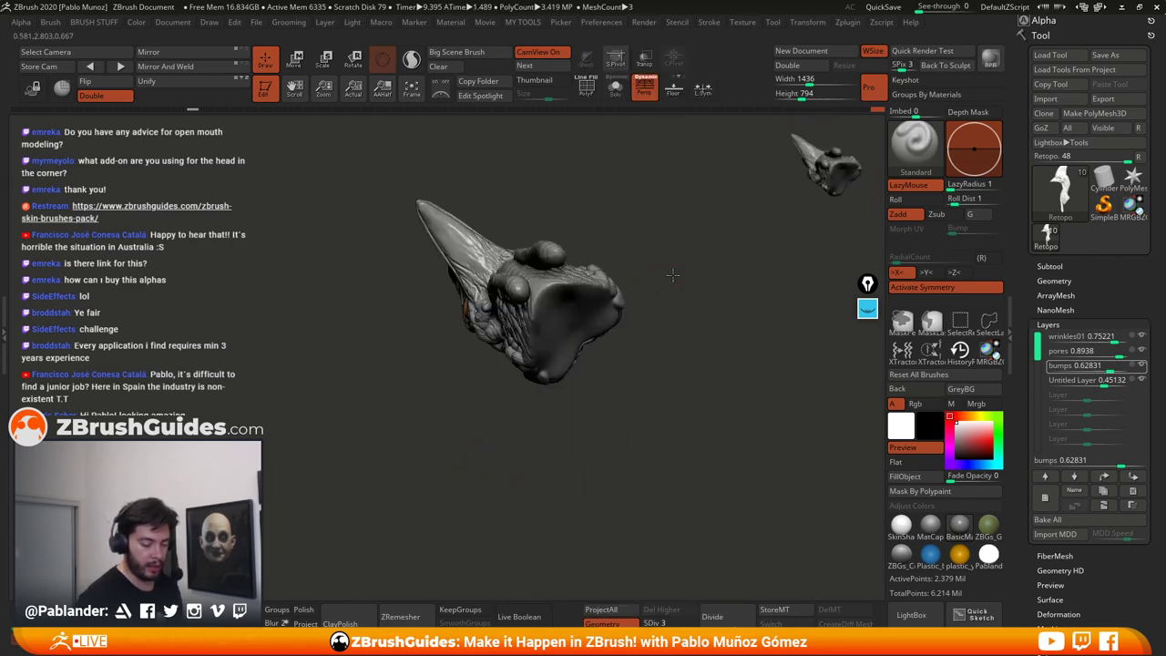
# Step: Examine the casque, head and neck detail from below and from both sides
pyautogui.moveTo(617, 435)
pyautogui.mouseDown()
pyautogui.moveTo(671, 300)
pyautogui.moveTo(646, 391)
pyautogui.moveTo(674, 363)
pyautogui.moveTo(652, 362)
pyautogui.moveTo(733, 344)
pyautogui.moveTo(694, 394)
pyautogui.moveTo(682, 356)
pyautogui.mouseUp()
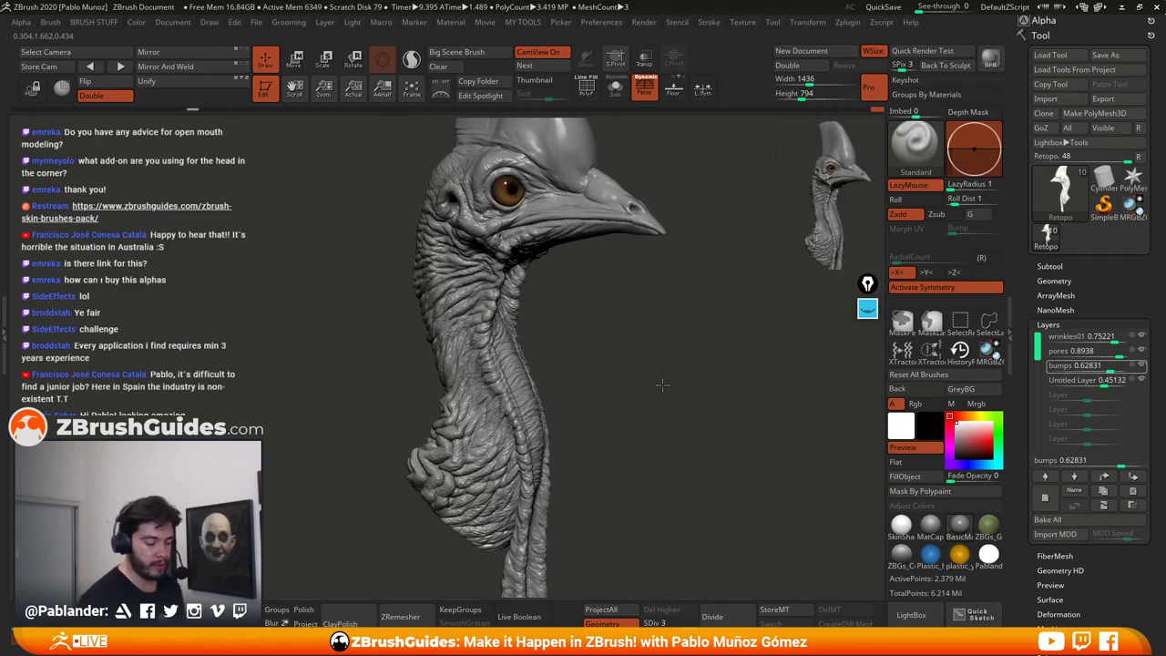
pyautogui.moveTo(649, 228); pyautogui.dragTo(665, 358)
pyautogui.moveTo(674, 406); pyautogui.dragTo(673, 404)
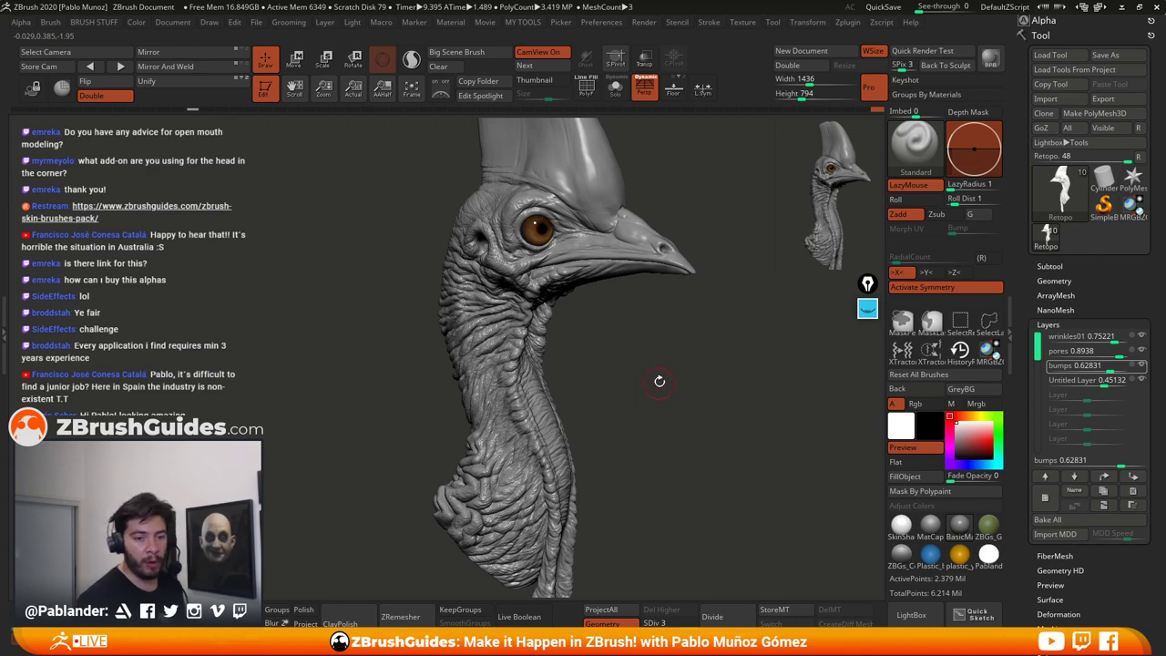
pyautogui.moveTo(652, 375)
pyautogui.mouseDown()
pyautogui.moveTo(654, 393)
pyautogui.moveTo(728, 386)
pyautogui.mouseUp()
pyautogui.keyDown('alt'); pyautogui.moveTo(732, 279); pyautogui.dragTo(707, 377); pyautogui.keyUp('alt')
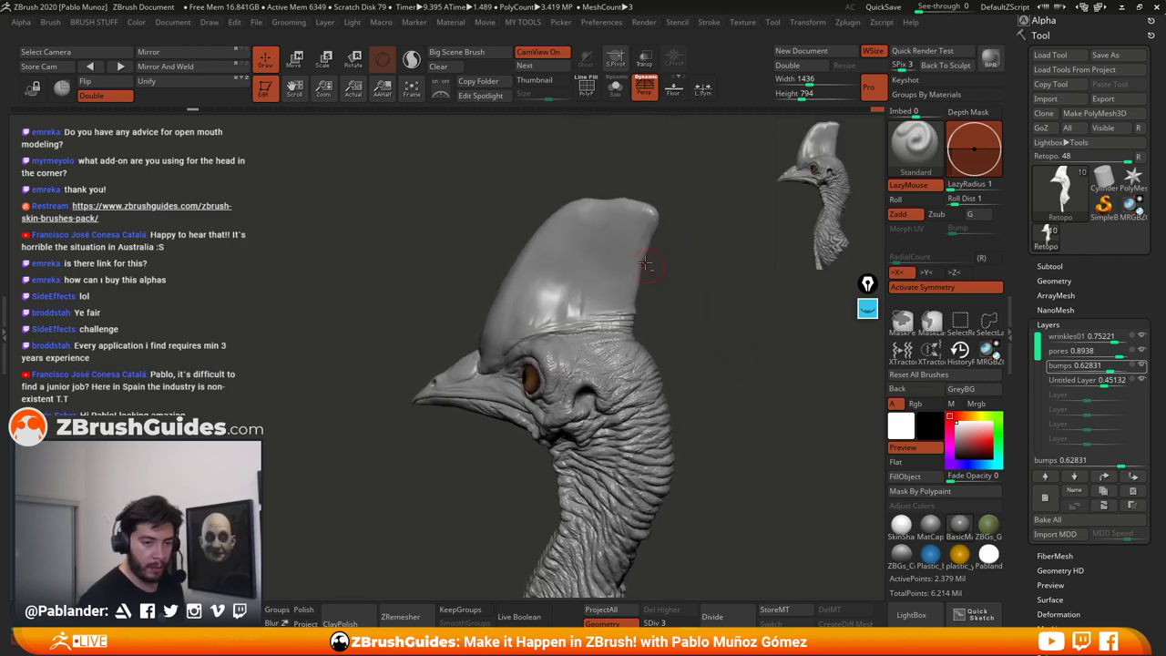
pyautogui.moveTo(645, 263)
pyautogui.keyDown('alt'); pyautogui.mouseDown()
pyautogui.moveTo(643, 312)
pyautogui.moveTo(708, 295)
pyautogui.moveTo(697, 313)
pyautogui.moveTo(720, 324)
pyautogui.mouseUp(); pyautogui.keyUp('alt')
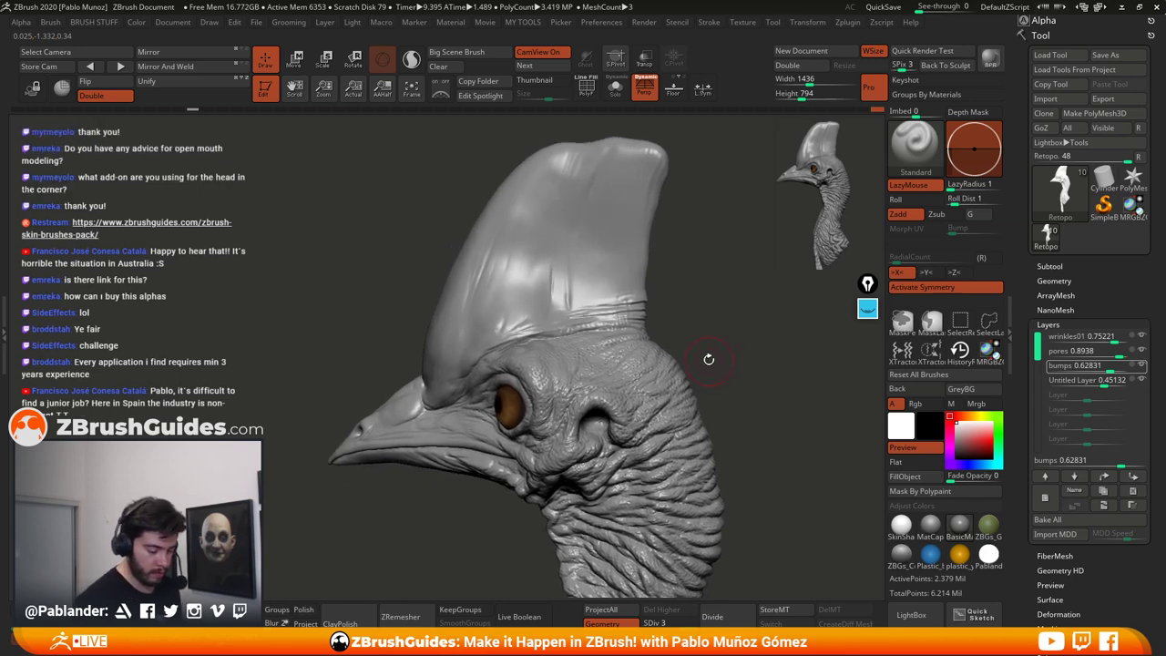
pyautogui.moveTo(658, 298); pyautogui.dragTo(721, 320)
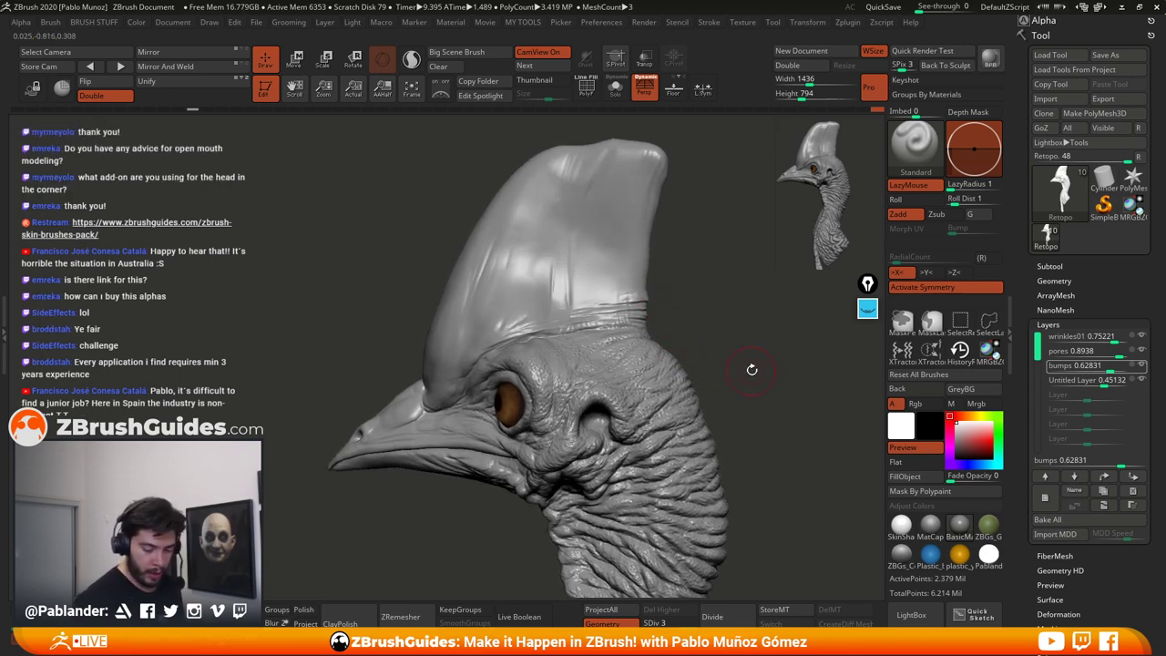
pyautogui.moveTo(752, 370); pyautogui.dragTo(741, 364)
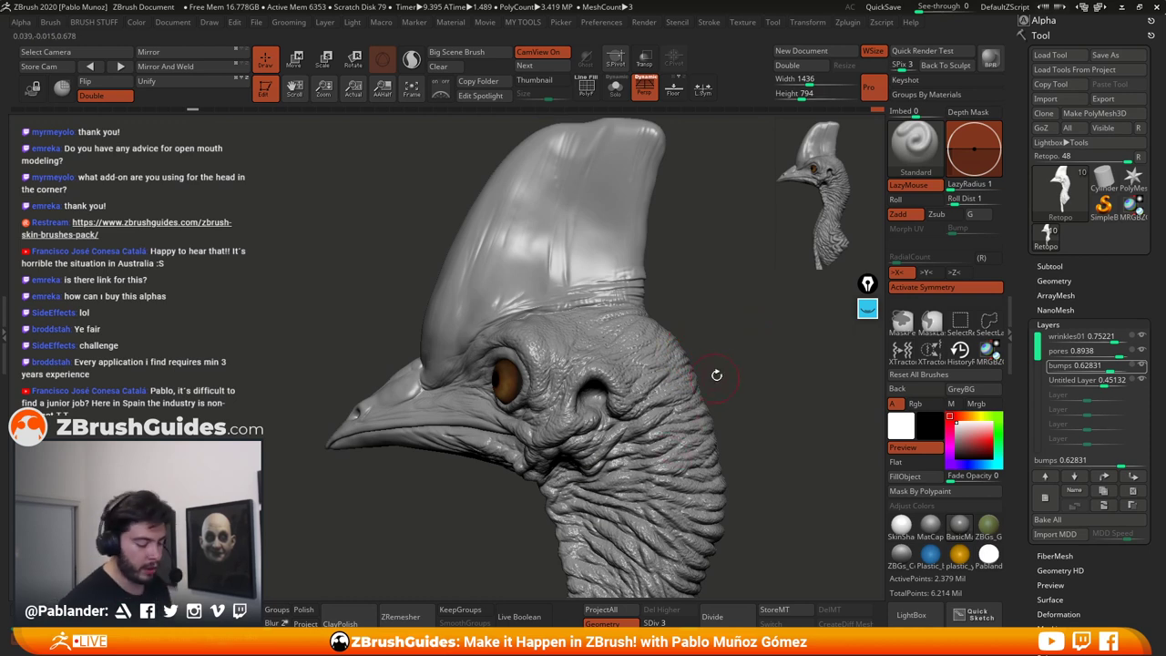
pyautogui.moveTo(741, 351)
pyautogui.mouseDown()
pyautogui.moveTo(736, 341)
pyautogui.moveTo(724, 351)
pyautogui.moveTo(656, 264)
pyautogui.mouseUp()
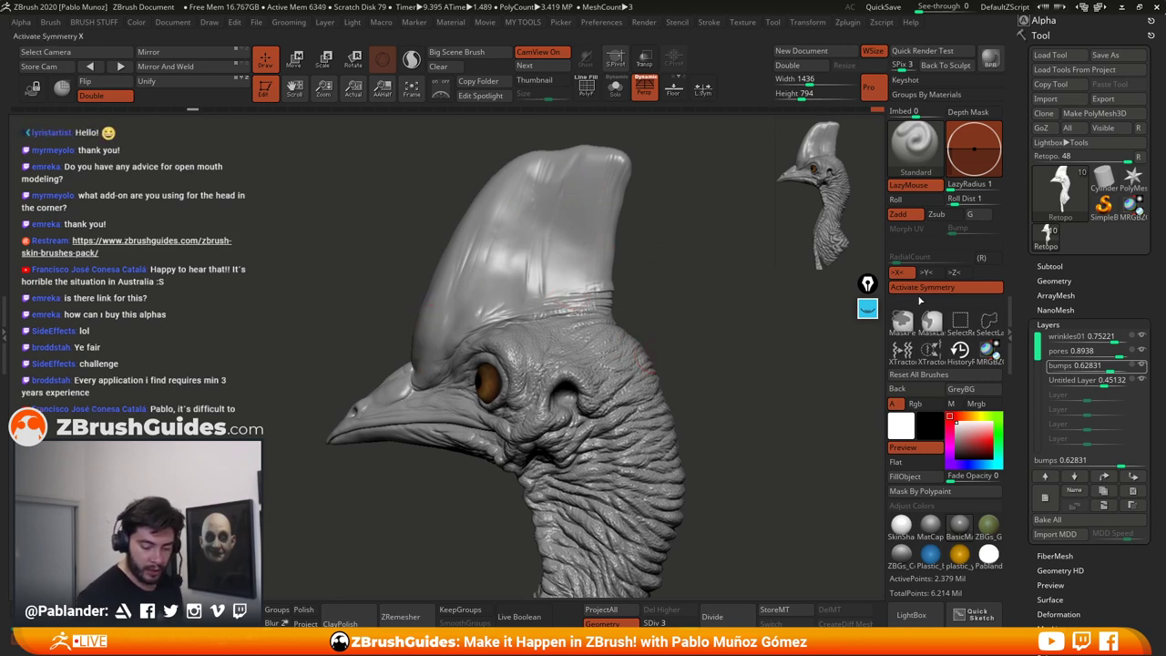
# Step: Browse the Rocks brush collection and load the quick crack layers brush
pyautogui.click(912, 615)
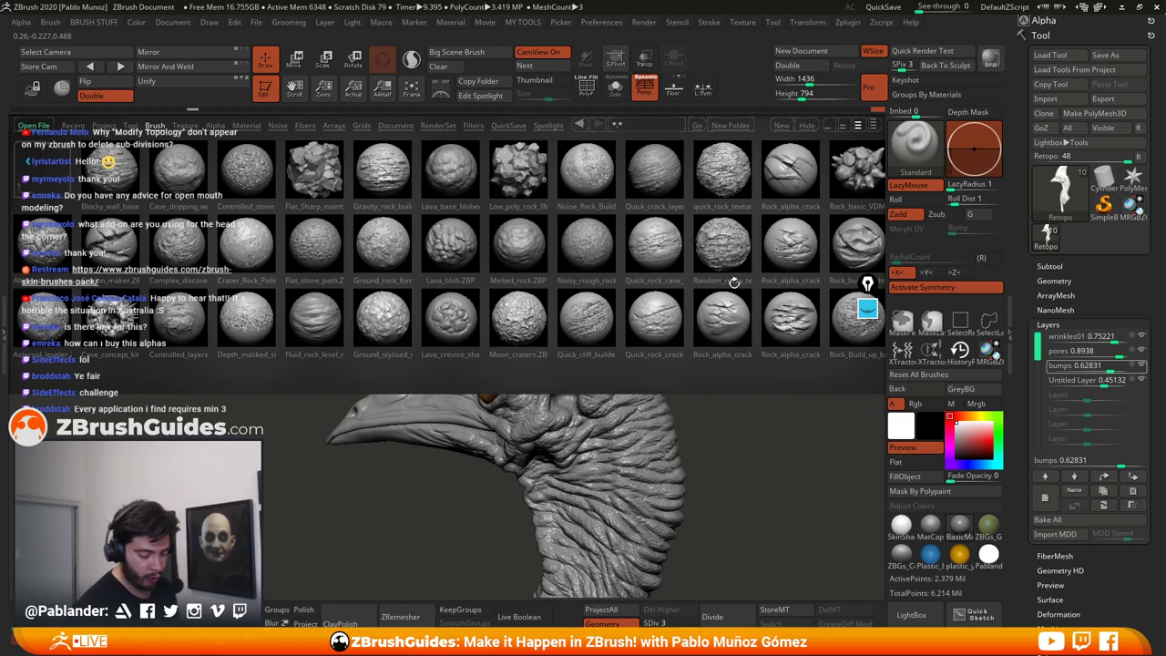
pyautogui.scroll(-4, 734, 283)
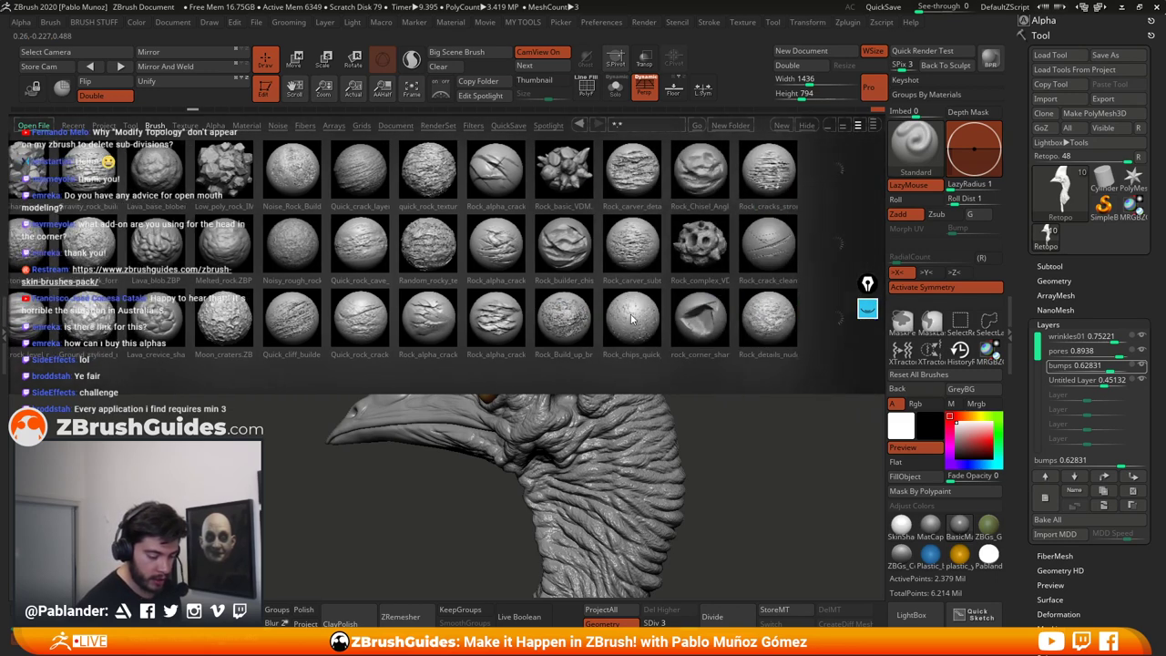
pyautogui.scroll(-2, 632, 319)
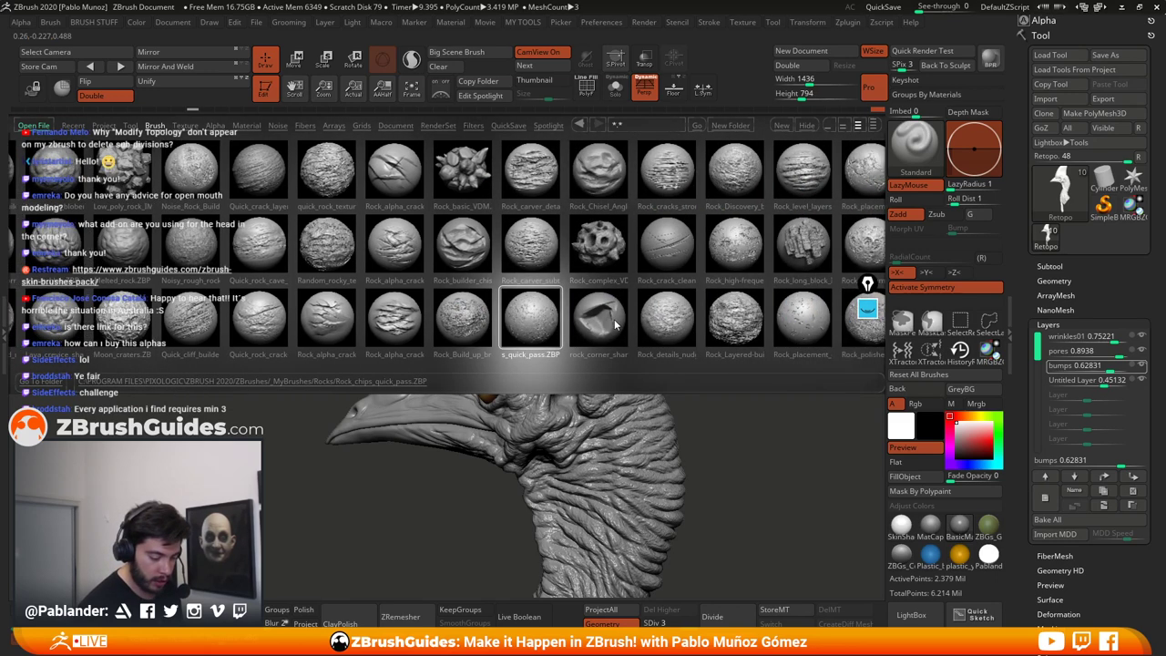
pyautogui.scroll(-1, 610, 323)
pyautogui.scroll(-1, 610, 322)
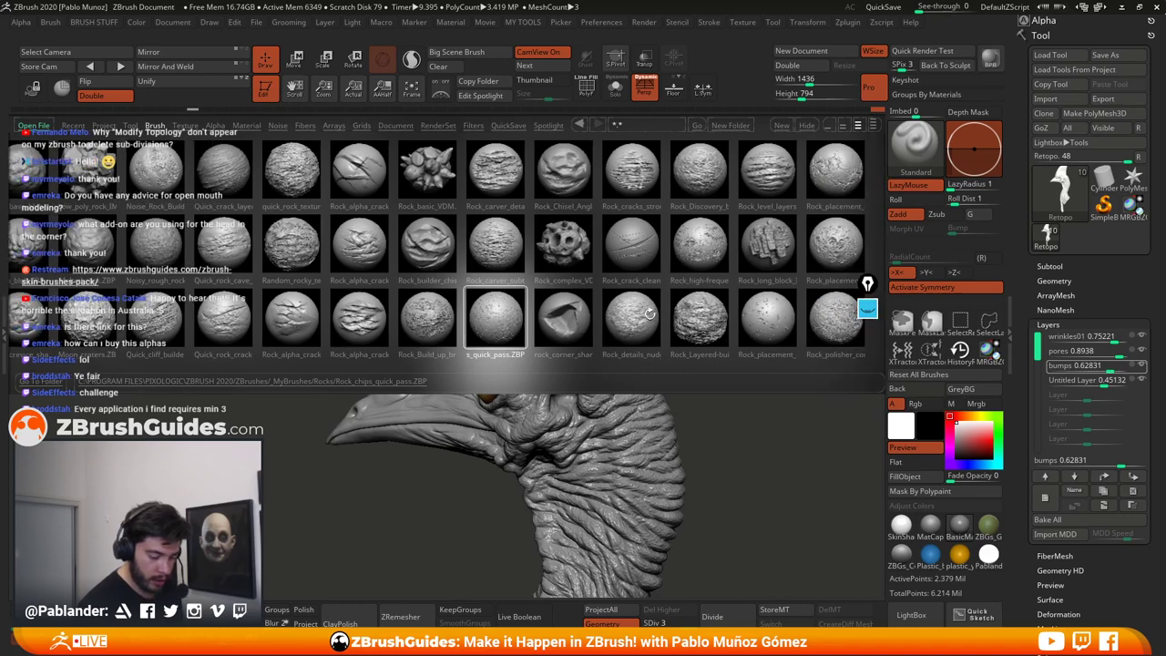
pyautogui.scroll(-3, 649, 313)
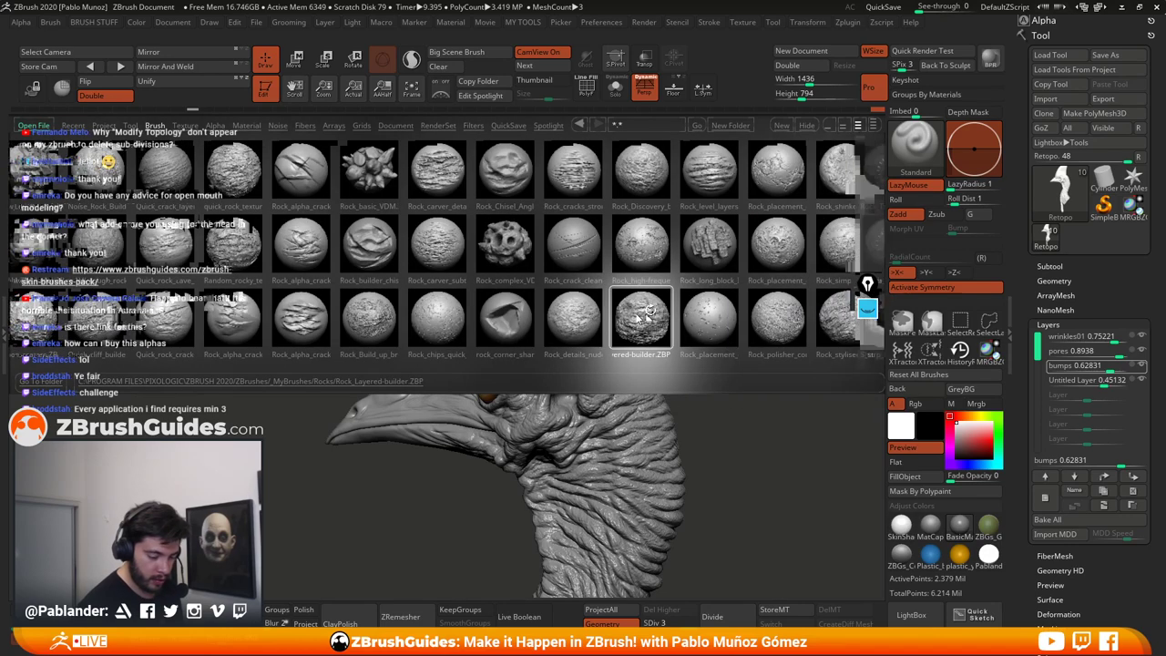
pyautogui.scroll(-6, 645, 314)
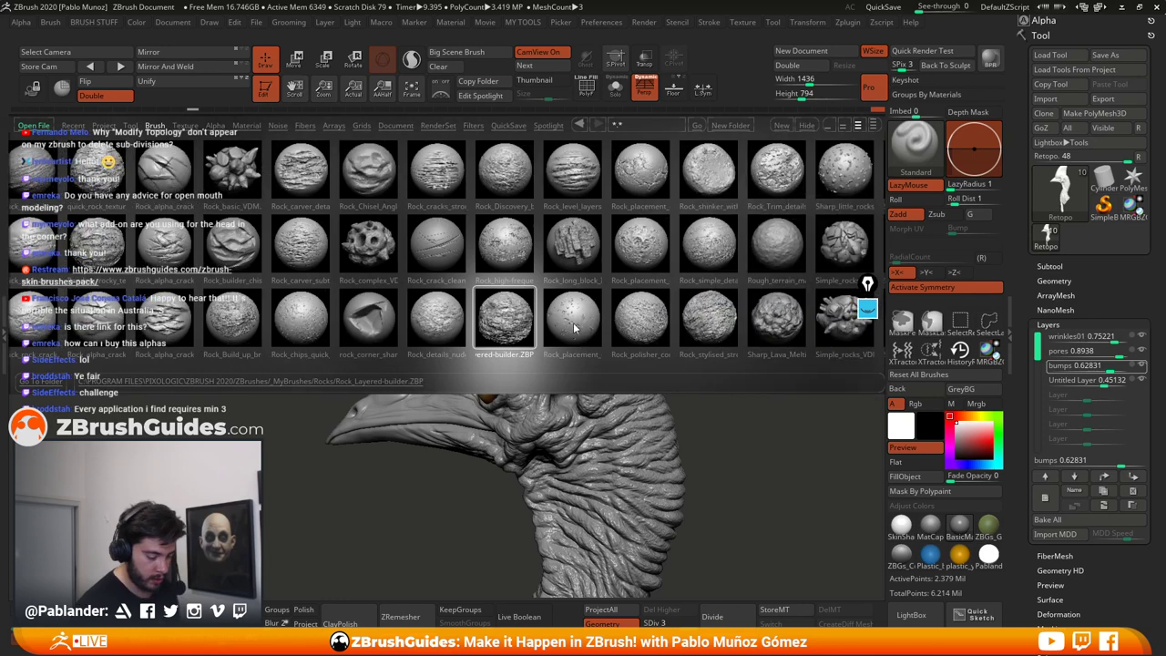
pyautogui.scroll(-3, 593, 330)
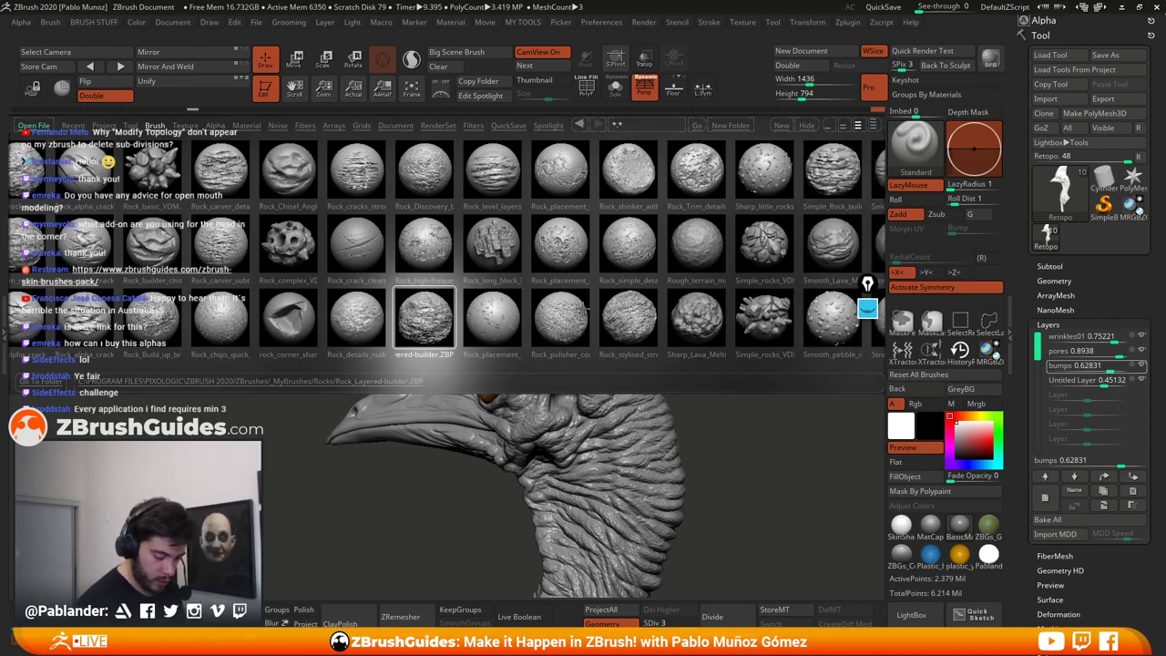
pyautogui.moveTo(685, 301); pyautogui.dragTo(509, 306)
pyautogui.scroll(6, 618, 307)
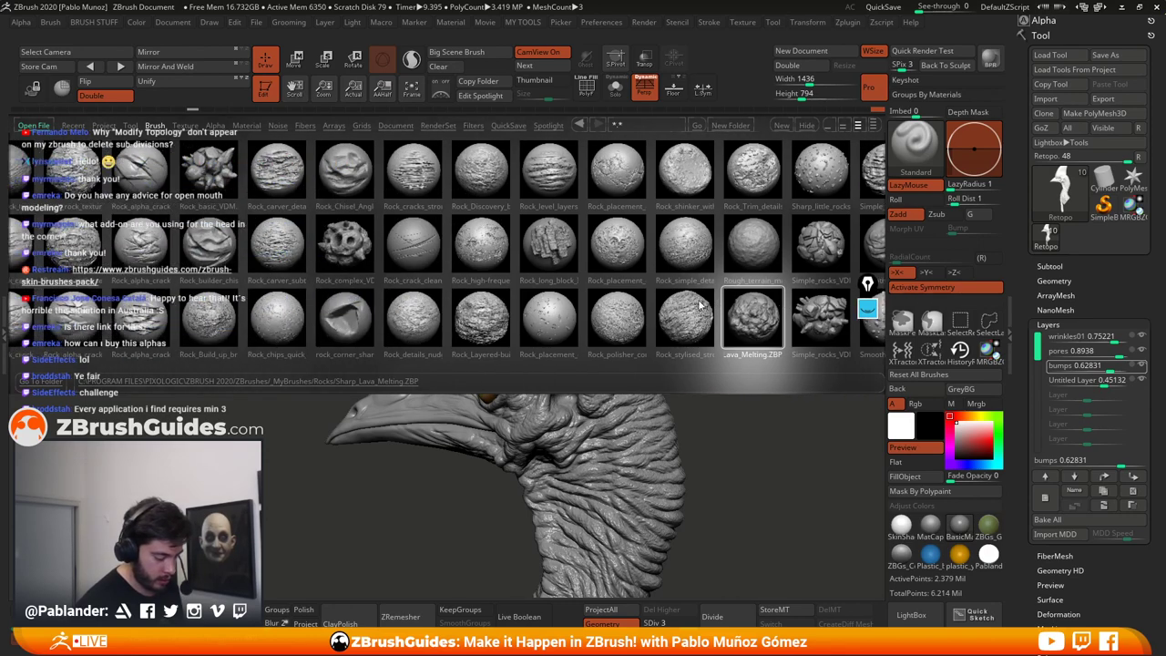
pyautogui.scroll(9, 717, 303)
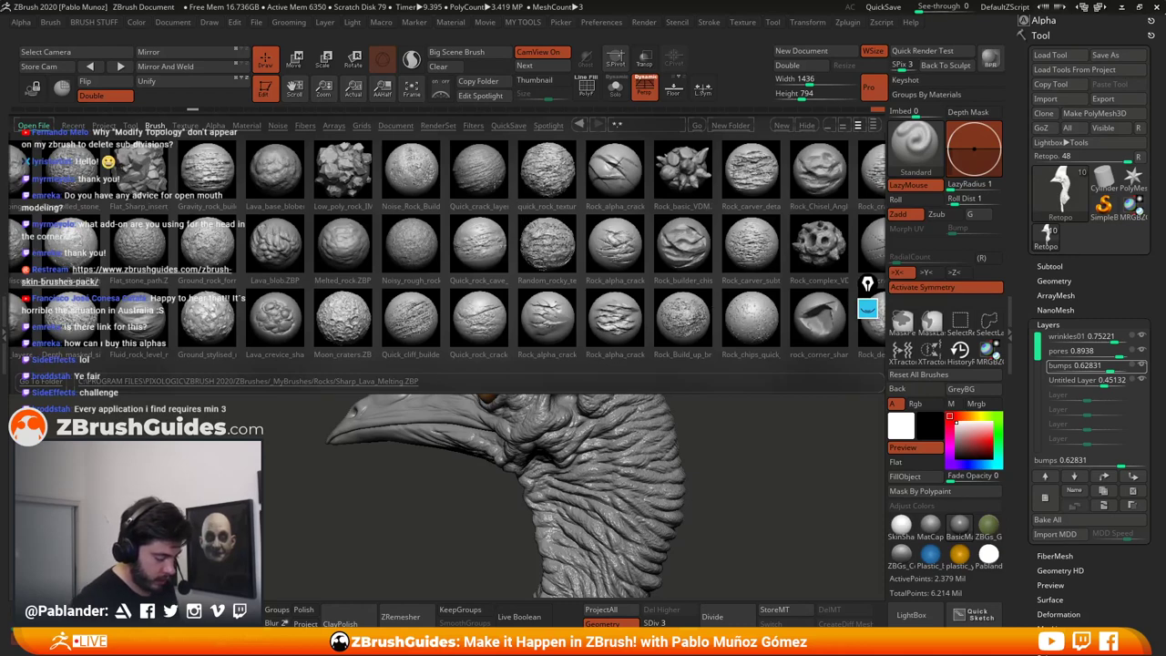
pyautogui.doubleClick(489, 174)
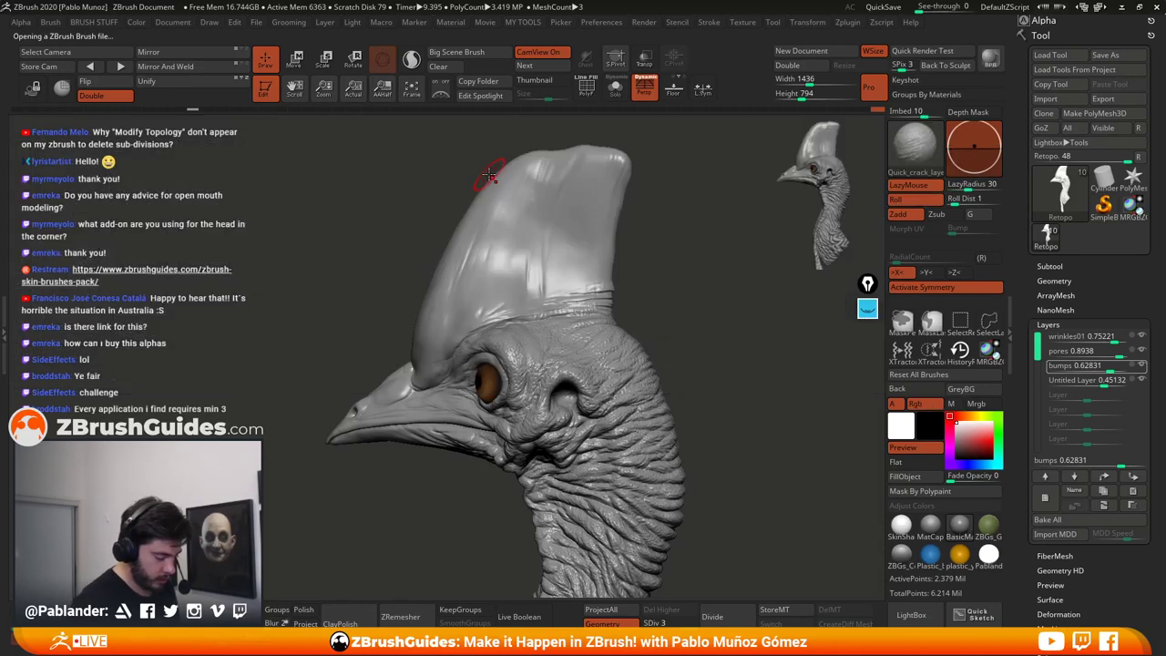
# Step: Store a morph target and add a new sculpting layer for the casque detail
pyautogui.press('space')
pyautogui.click(580, 204)
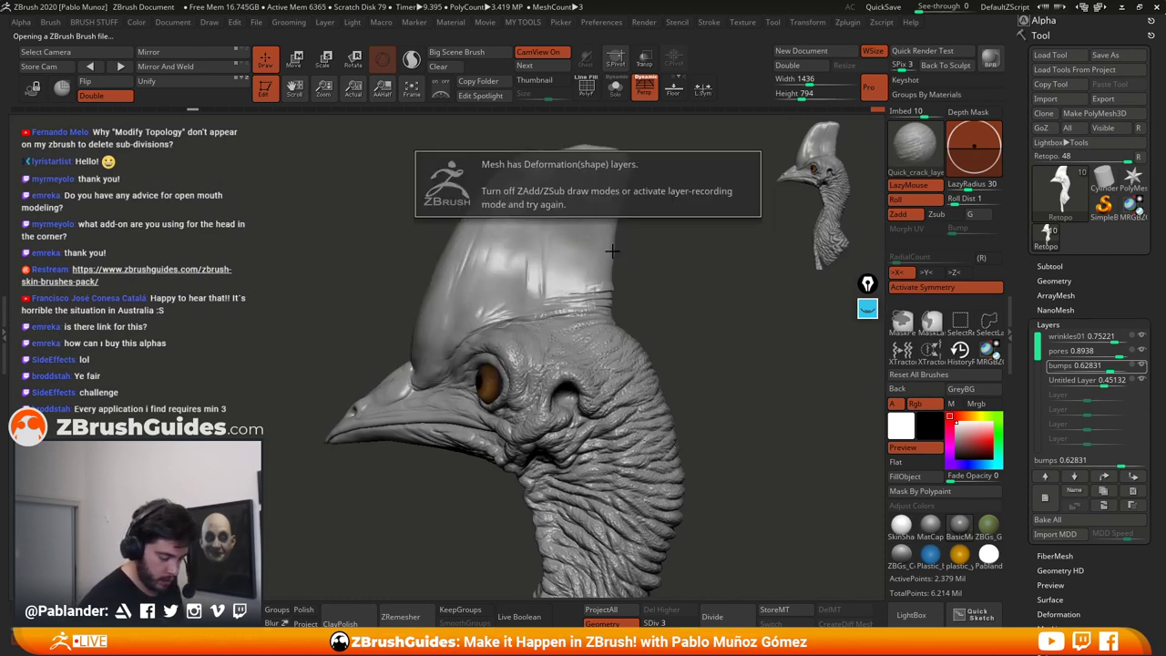
pyautogui.click(794, 613)
pyautogui.click(1044, 497)
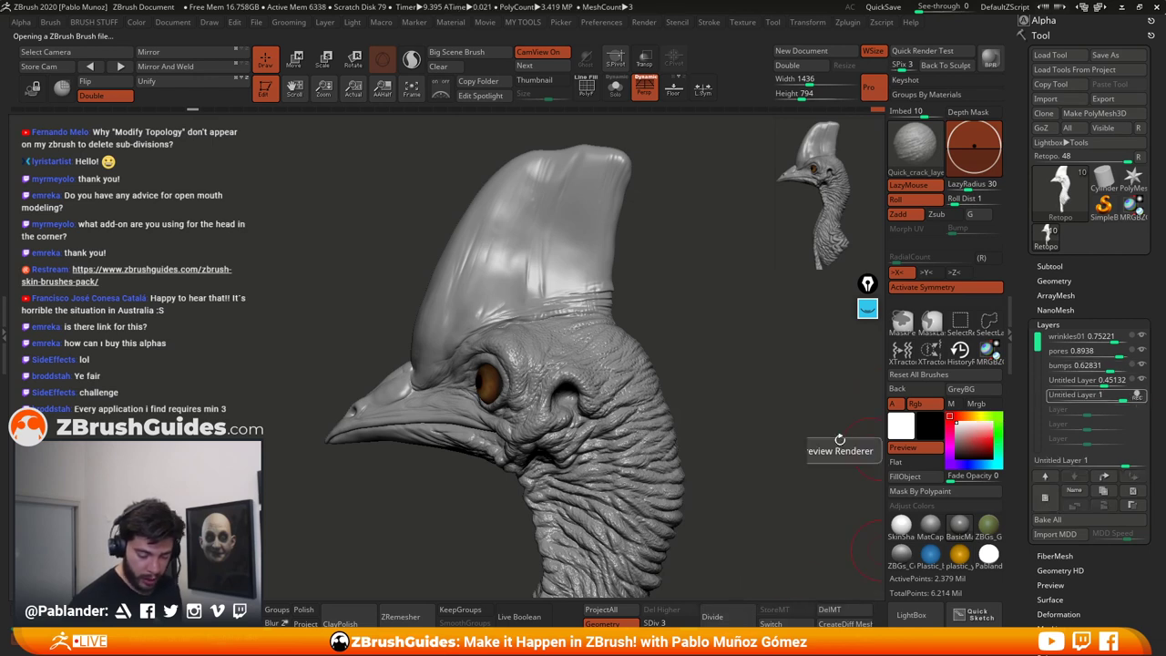
# Step: Try a vertical crack stroke down the side of the casque and load the quick cliff builder rock brush
pyautogui.moveTo(580, 170); pyautogui.dragTo(564, 284)
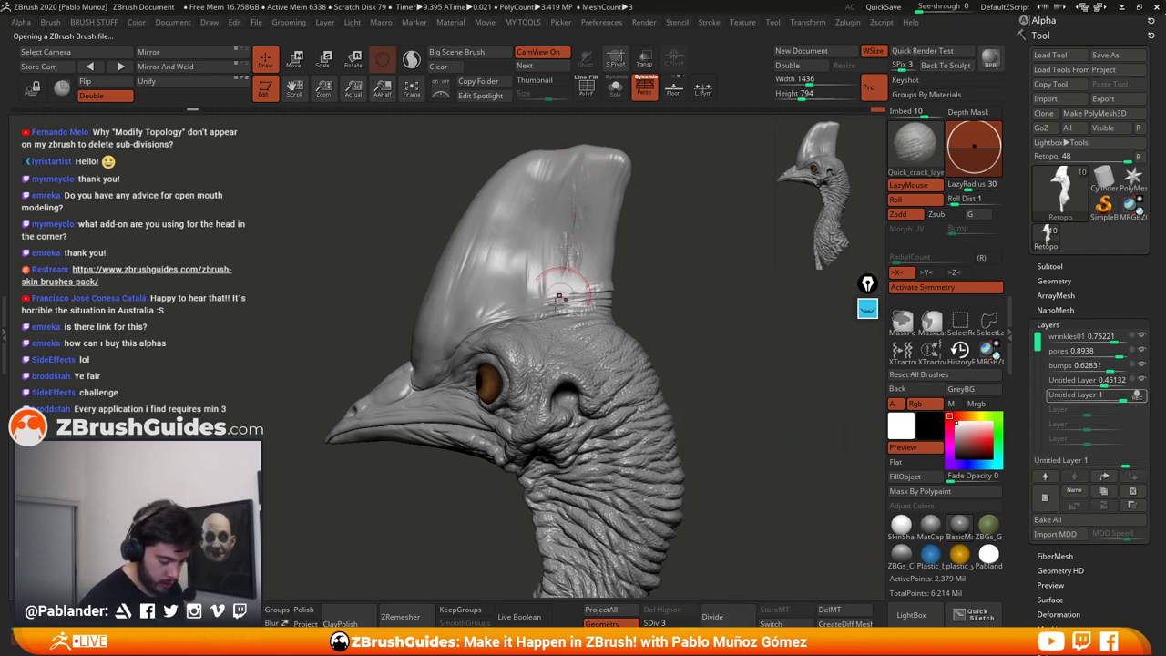
pyautogui.press('space')
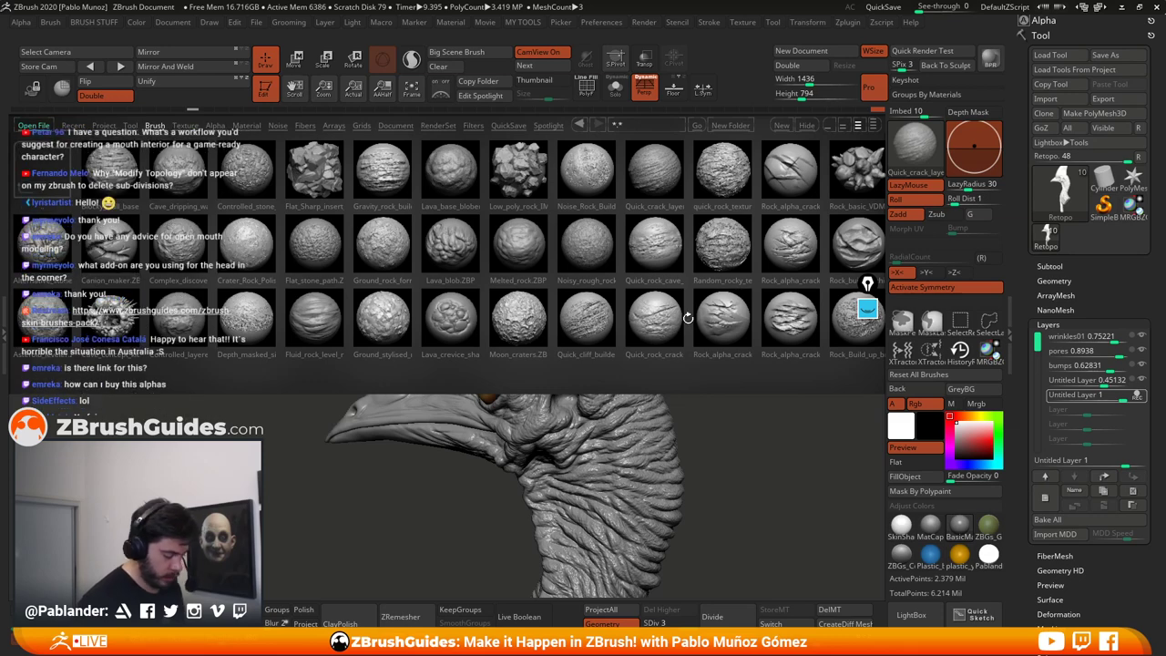
pyautogui.doubleClick(586, 317)
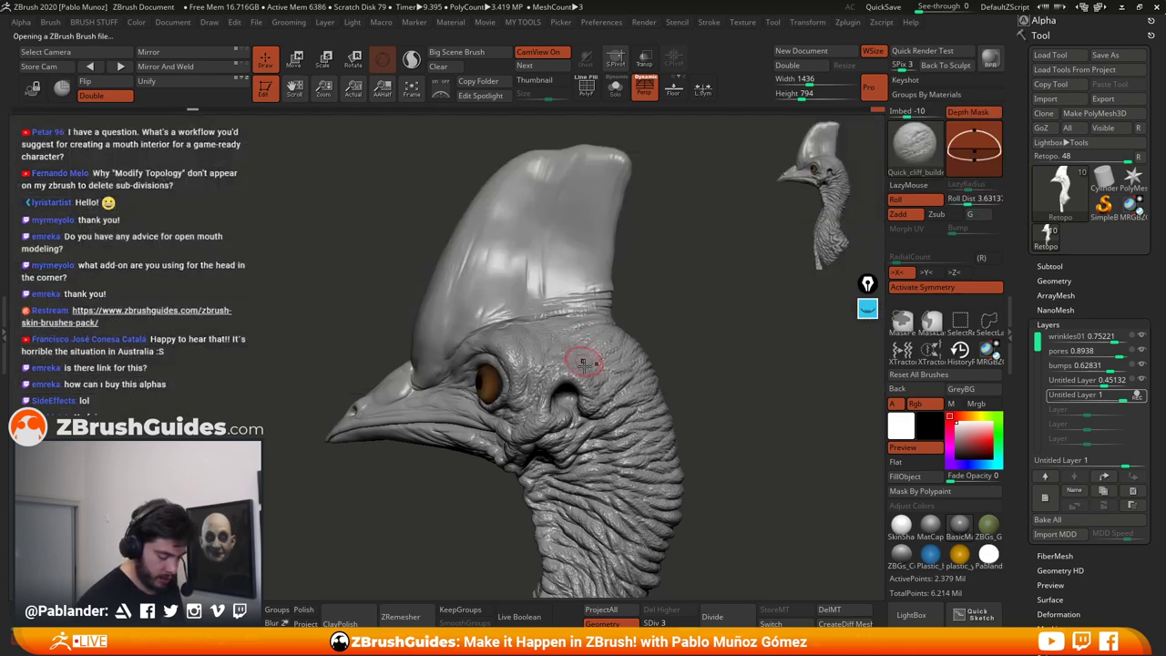
# Step: Undo the last crack stroke and texture the casque's rear side with large vertical cliff builder strokes
pyautogui.hotkey('ctrl', 'z')
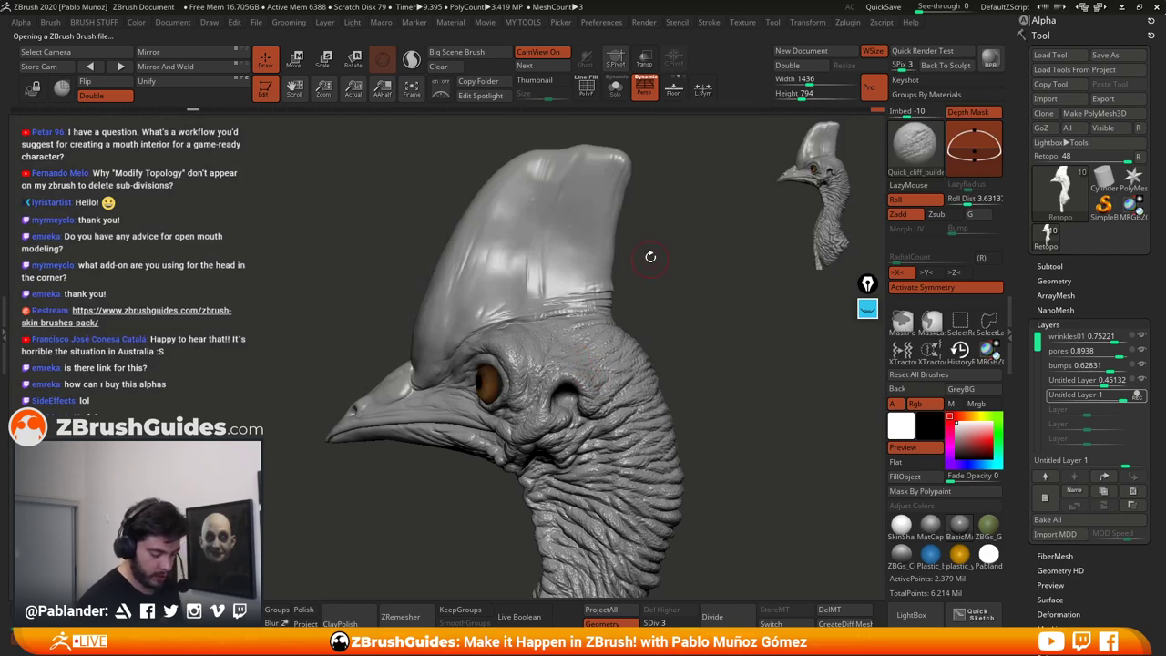
pyautogui.keyDown('alt'); pyautogui.moveTo(653, 223); pyautogui.dragTo(673, 280); pyautogui.keyUp('alt')
pyautogui.press('space')
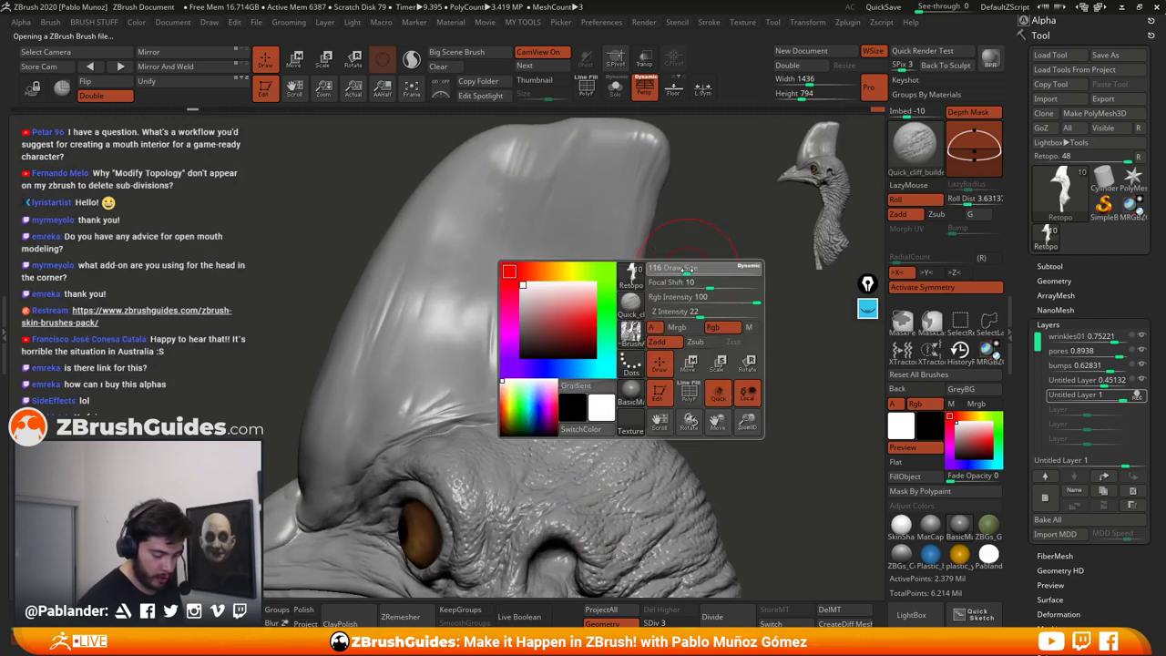
pyautogui.keyDown('alt'); pyautogui.moveTo(698, 286); pyautogui.dragTo(706, 333); pyautogui.keyUp('alt')
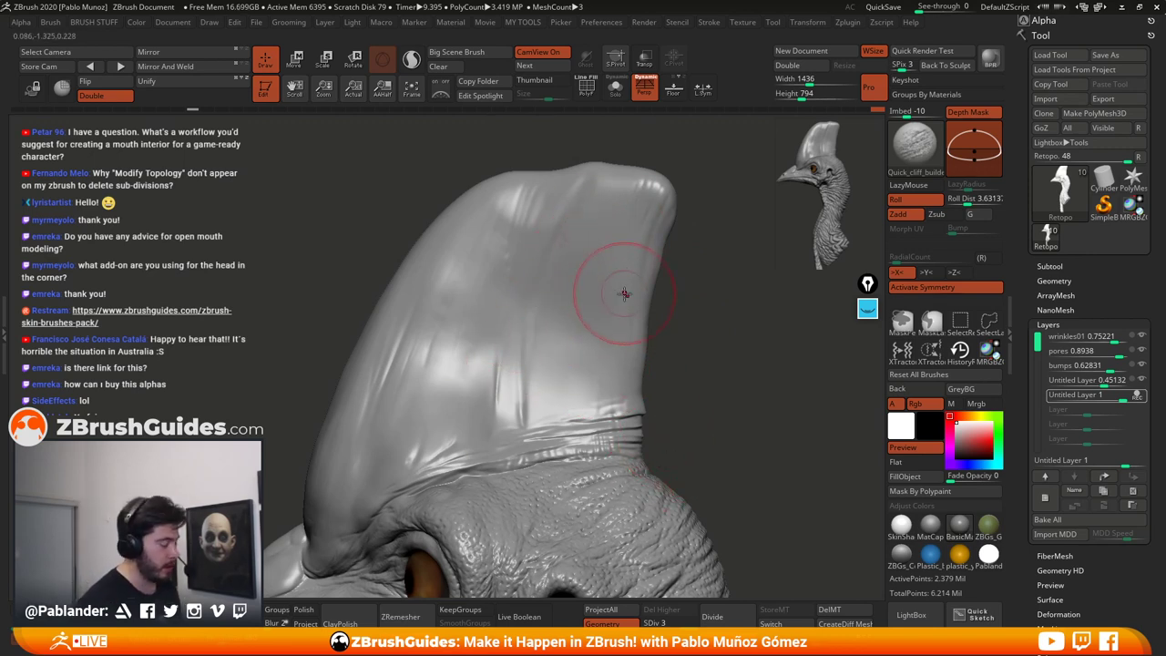
pyautogui.moveTo(606, 195)
pyautogui.mouseDown()
pyautogui.moveTo(573, 356)
pyautogui.moveTo(601, 348)
pyautogui.mouseUp()
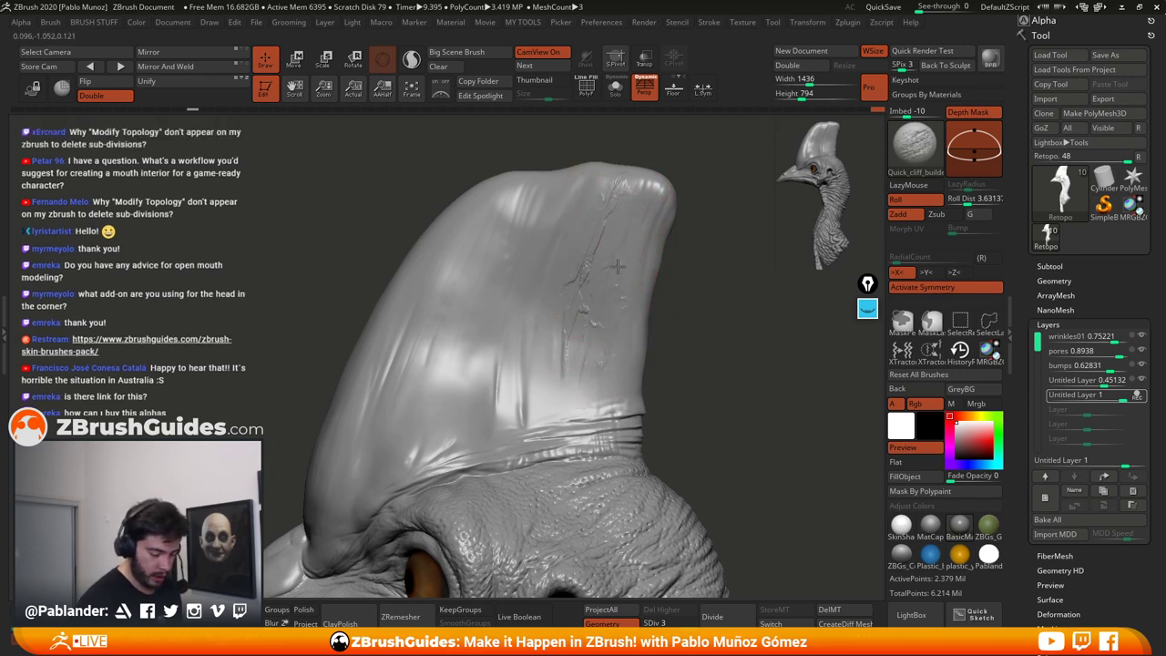
pyautogui.moveTo(590, 180); pyautogui.dragTo(540, 296)
pyautogui.moveTo(570, 214); pyautogui.dragTo(522, 362)
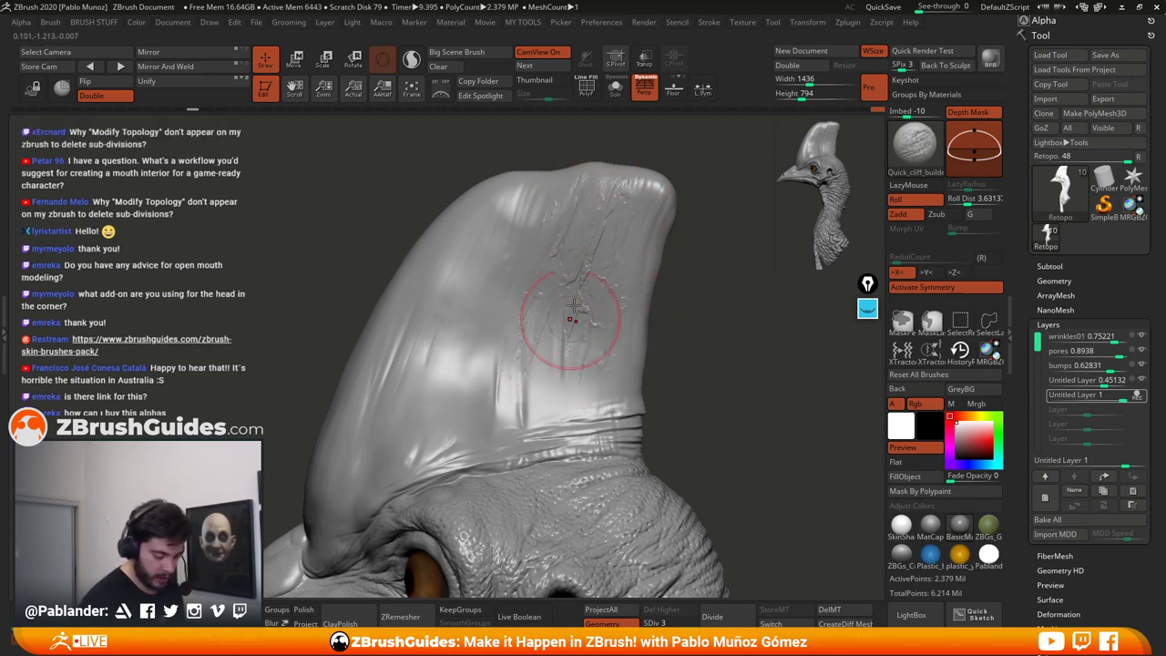
pyautogui.moveTo(572, 316)
pyautogui.mouseDown()
pyautogui.moveTo(537, 366)
pyautogui.moveTo(540, 406)
pyautogui.mouseUp()
pyautogui.moveTo(573, 337); pyautogui.dragTo(564, 386)
pyautogui.moveTo(640, 237)
pyautogui.mouseDown()
pyautogui.moveTo(619, 382)
pyautogui.moveTo(637, 235)
pyautogui.mouseUp()
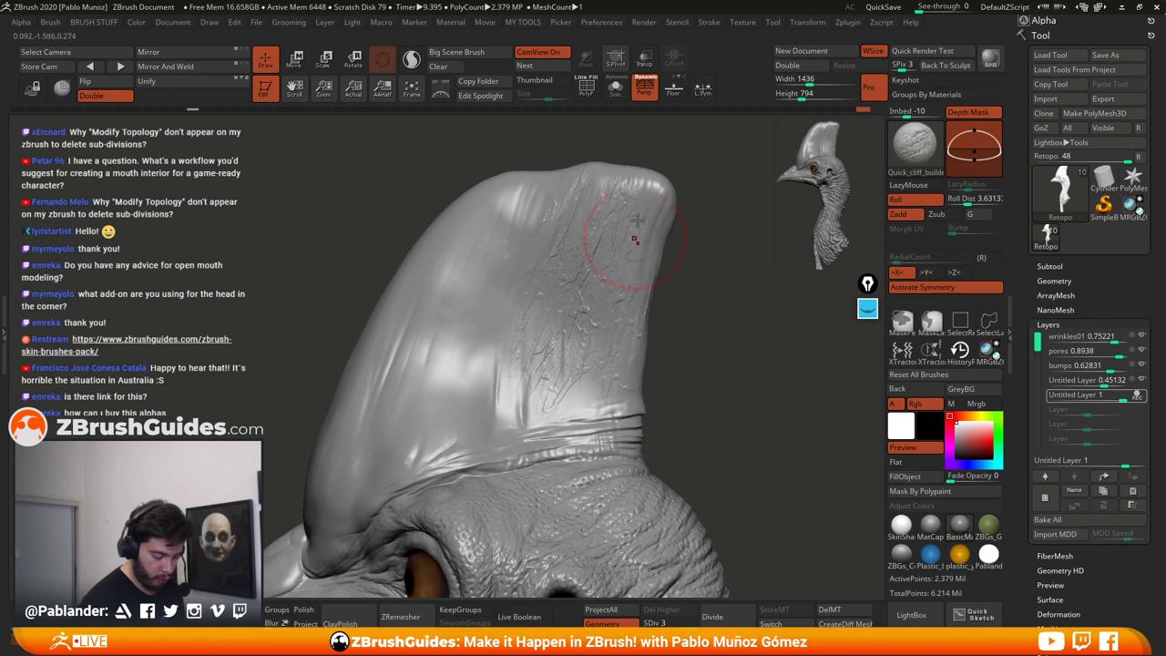
# Step: Extend the cliff texture down the front half of the casque, following its curved front edge
pyautogui.moveTo(674, 304); pyautogui.dragTo(692, 307)
pyautogui.moveTo(538, 195); pyautogui.dragTo(481, 374)
pyautogui.moveTo(512, 188)
pyautogui.mouseDown()
pyautogui.moveTo(406, 433)
pyautogui.moveTo(404, 347)
pyautogui.mouseUp()
pyautogui.moveTo(432, 250); pyautogui.dragTo(359, 450)
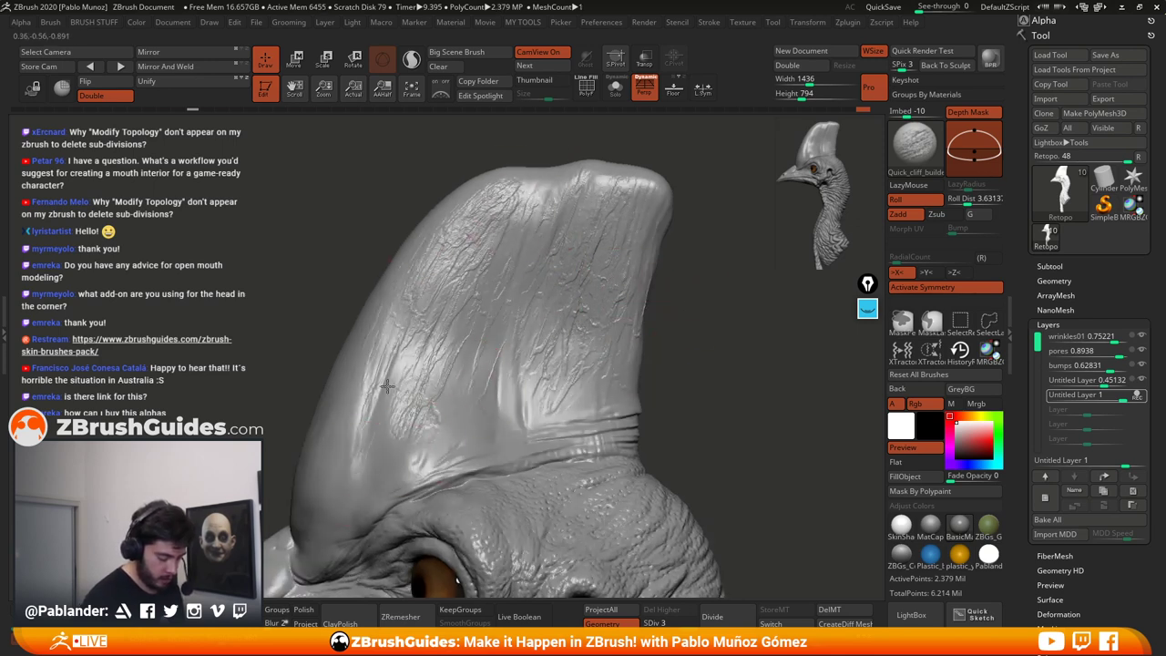
pyautogui.moveTo(402, 394)
pyautogui.mouseDown()
pyautogui.moveTo(378, 434)
pyautogui.moveTo(473, 299)
pyautogui.moveTo(461, 427)
pyautogui.mouseUp()
# Step: Fill the casque's lower side, rear edge and top rim with the same cliff texture
pyautogui.keyDown('alt'); pyautogui.moveTo(688, 321); pyautogui.dragTo(705, 248); pyautogui.keyUp('alt')
pyautogui.moveTo(499, 330); pyautogui.dragTo(475, 386)
pyautogui.moveTo(524, 371)
pyautogui.mouseDown()
pyautogui.moveTo(519, 290)
pyautogui.moveTo(510, 296)
pyautogui.moveTo(611, 309)
pyautogui.mouseUp()
pyautogui.moveTo(703, 269); pyautogui.dragTo(628, 363)
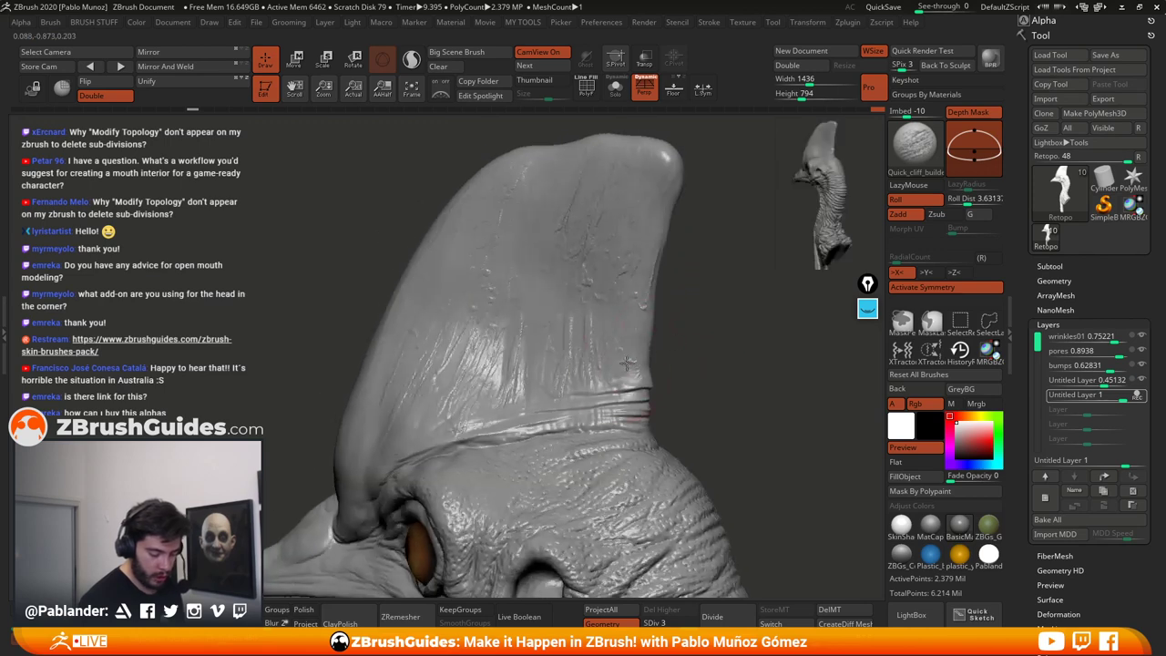
pyautogui.moveTo(706, 297); pyautogui.dragTo(643, 263)
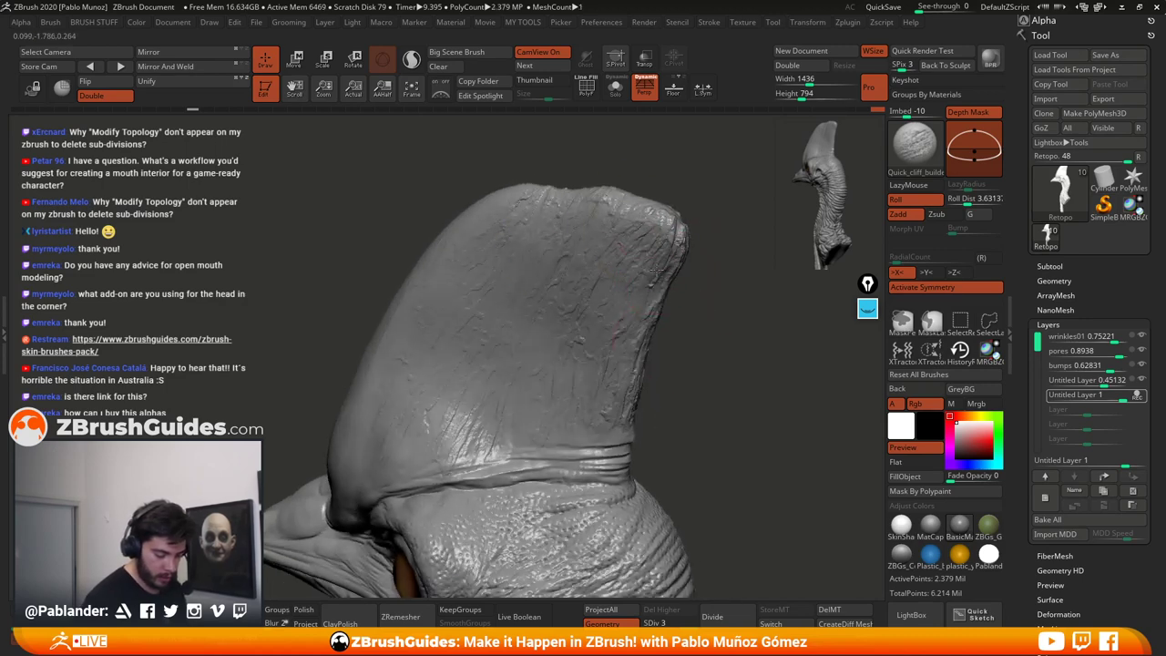
pyautogui.moveTo(656, 269); pyautogui.dragTo(608, 205)
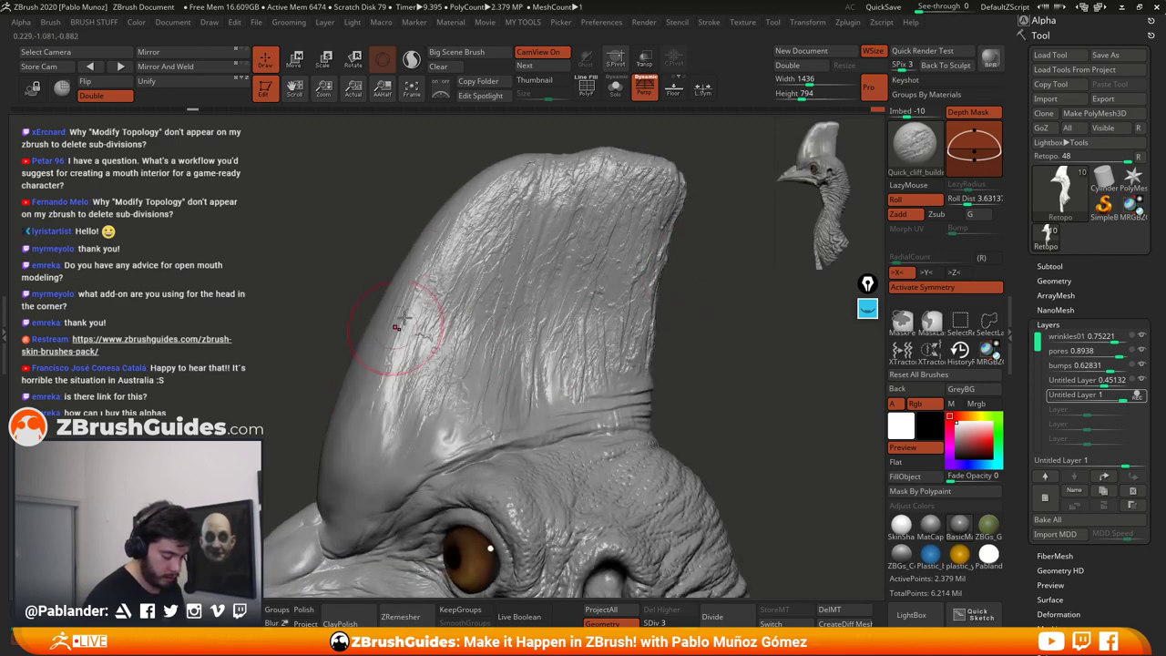
# Step: Brush cliff texture upward from the casque's front base above the beak
pyautogui.moveTo(439, 303)
pyautogui.keyDown('alt'); pyautogui.mouseDown(button='right')
pyautogui.moveTo(497, 250)
pyautogui.moveTo(497, 272)
pyautogui.mouseUp(button='right'); pyautogui.keyUp('alt')
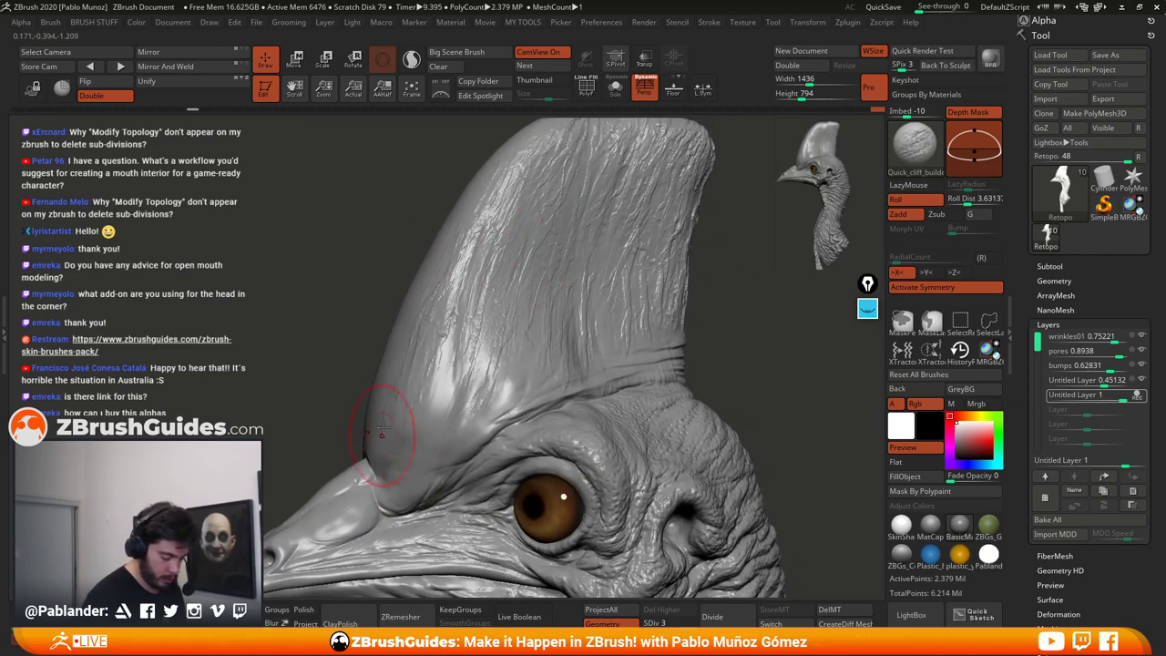
pyautogui.moveTo(384, 428); pyautogui.dragTo(444, 303)
pyautogui.moveTo(404, 464); pyautogui.dragTo(496, 375)
pyautogui.moveTo(402, 484)
pyautogui.mouseDown()
pyautogui.moveTo(484, 402)
pyautogui.moveTo(524, 303)
pyautogui.mouseUp()
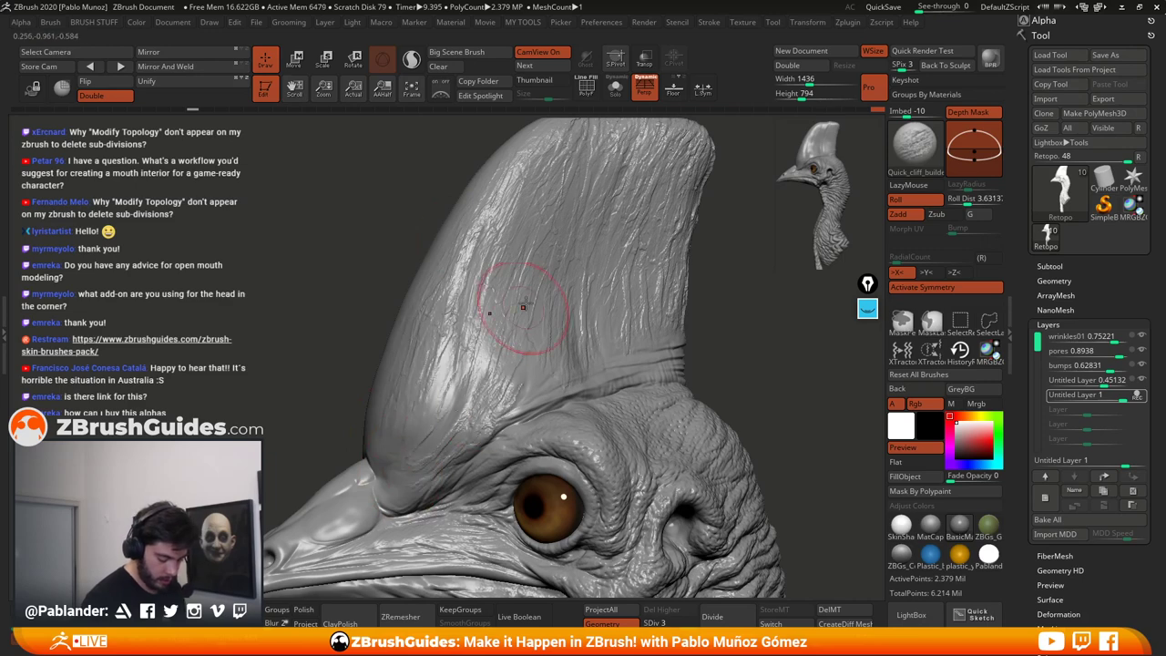
# Step: Undo the oversized horizontal stroke and texture the casque's rear base with a smaller brush, stroking along the folds
pyautogui.moveTo(701, 328)
pyautogui.mouseDown()
pyautogui.moveTo(721, 301)
pyautogui.moveTo(559, 273)
pyautogui.mouseUp()
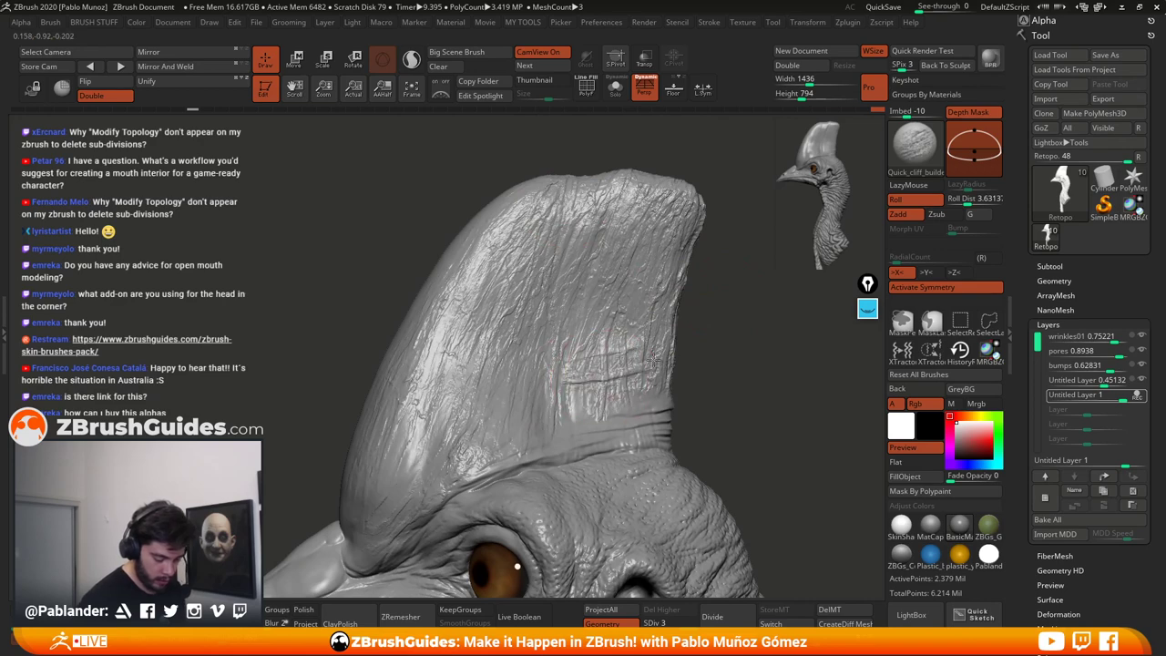
pyautogui.moveTo(653, 360)
pyautogui.mouseDown()
pyautogui.moveTo(613, 398)
pyautogui.moveTo(653, 383)
pyautogui.mouseUp()
pyautogui.hotkey('ctrl', 'z')
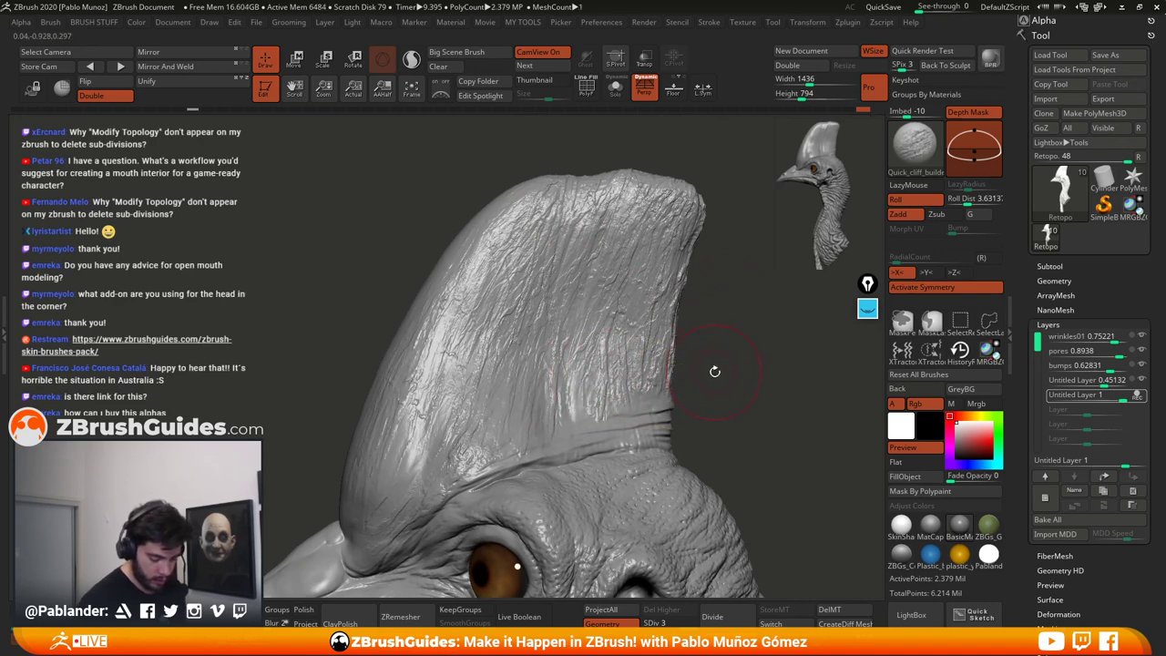
pyautogui.press('space')
pyautogui.moveTo(720, 355)
pyautogui.mouseDown()
pyautogui.moveTo(707, 355)
pyautogui.moveTo(731, 359)
pyautogui.moveTo(568, 389)
pyautogui.mouseUp()
pyautogui.moveTo(657, 383); pyautogui.dragTo(526, 424)
pyautogui.moveTo(736, 372)
pyautogui.mouseDown()
pyautogui.moveTo(676, 366)
pyautogui.moveTo(674, 400)
pyautogui.moveTo(687, 389)
pyautogui.moveTo(621, 398)
pyautogui.mouseUp()
pyautogui.moveTo(720, 361); pyautogui.dragTo(749, 359)
pyautogui.moveTo(650, 369); pyautogui.dragTo(516, 406)
pyautogui.moveTo(643, 379); pyautogui.dragTo(594, 395)
pyautogui.moveTo(670, 350); pyautogui.dragTo(628, 356)
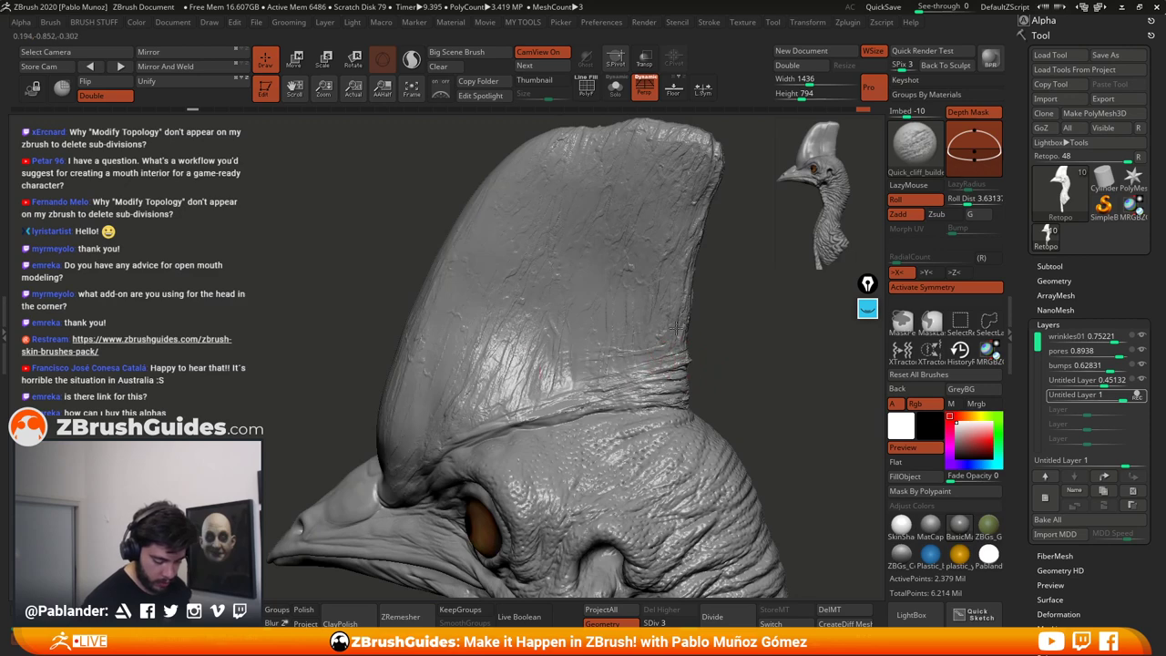
# Step: Add fine cliff strokes along the casque's lower edge above the eye, blending them into the rear folds
pyautogui.moveTo(708, 334); pyautogui.dragTo(727, 336)
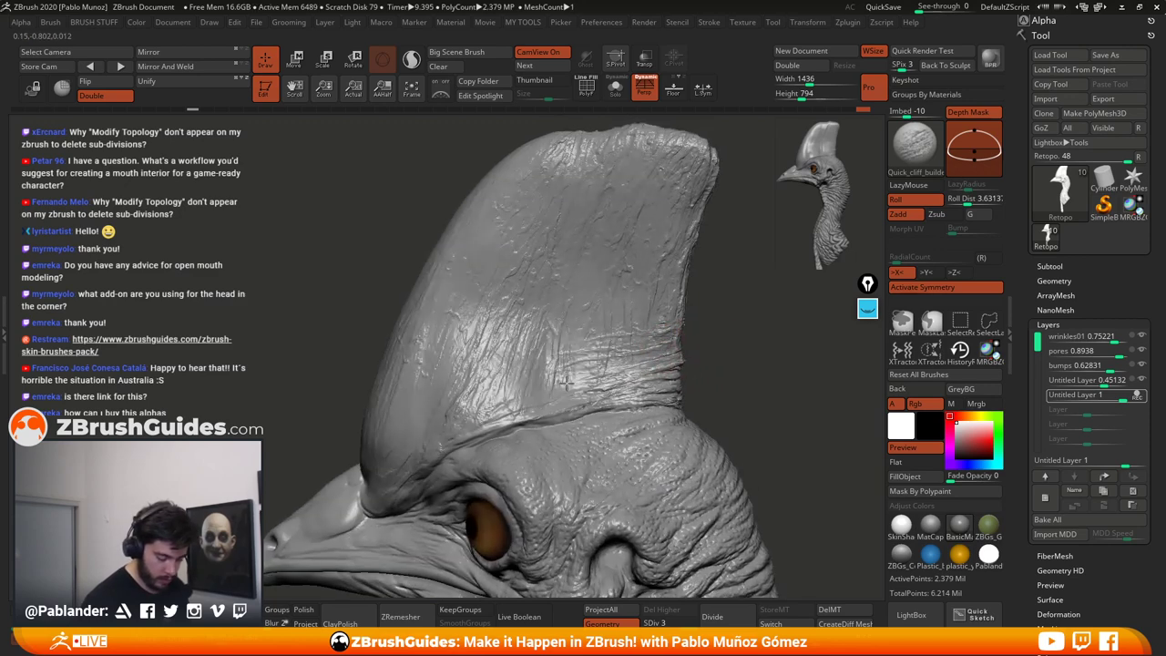
pyautogui.moveTo(509, 418); pyautogui.dragTo(635, 385)
pyautogui.moveTo(720, 379); pyautogui.dragTo(758, 326)
pyautogui.moveTo(600, 357); pyautogui.dragTo(557, 354)
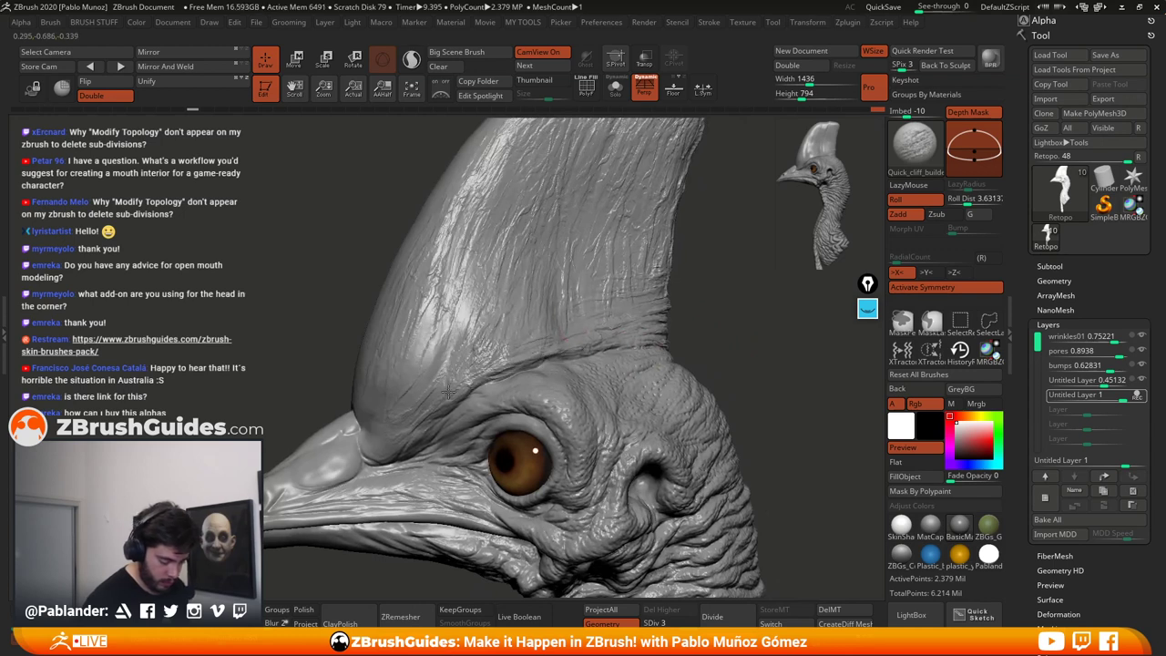
pyautogui.moveTo(452, 386); pyautogui.dragTo(545, 316)
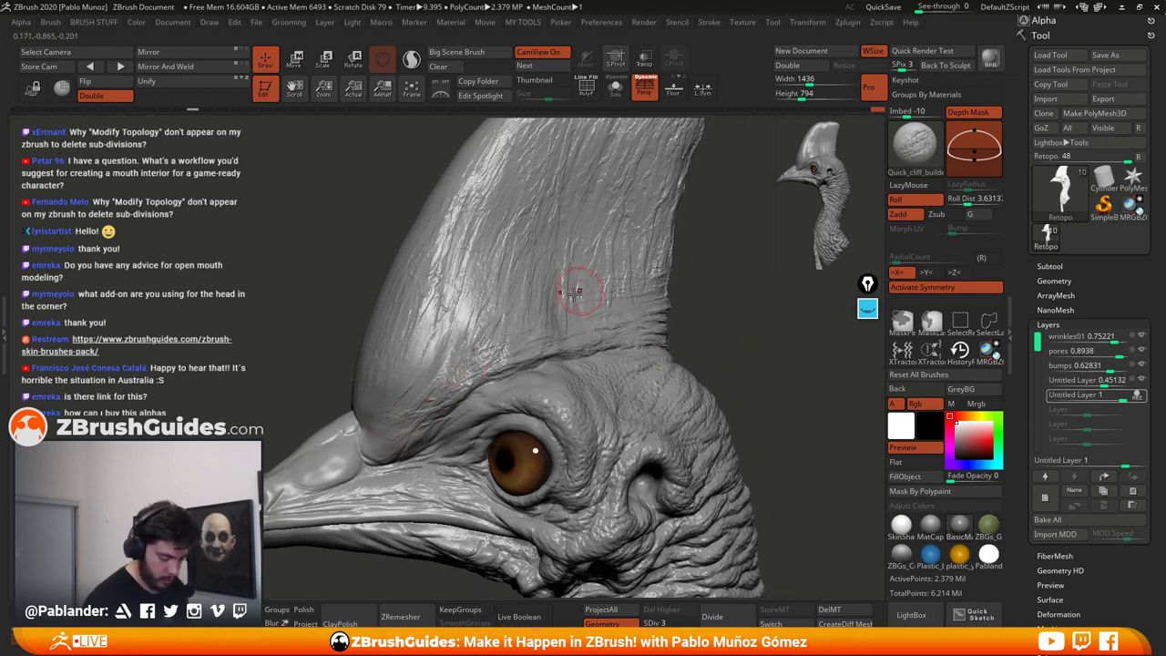
pyautogui.keyDown('alt'); pyautogui.moveTo(703, 312); pyautogui.dragTo(690, 374); pyautogui.keyUp('alt')
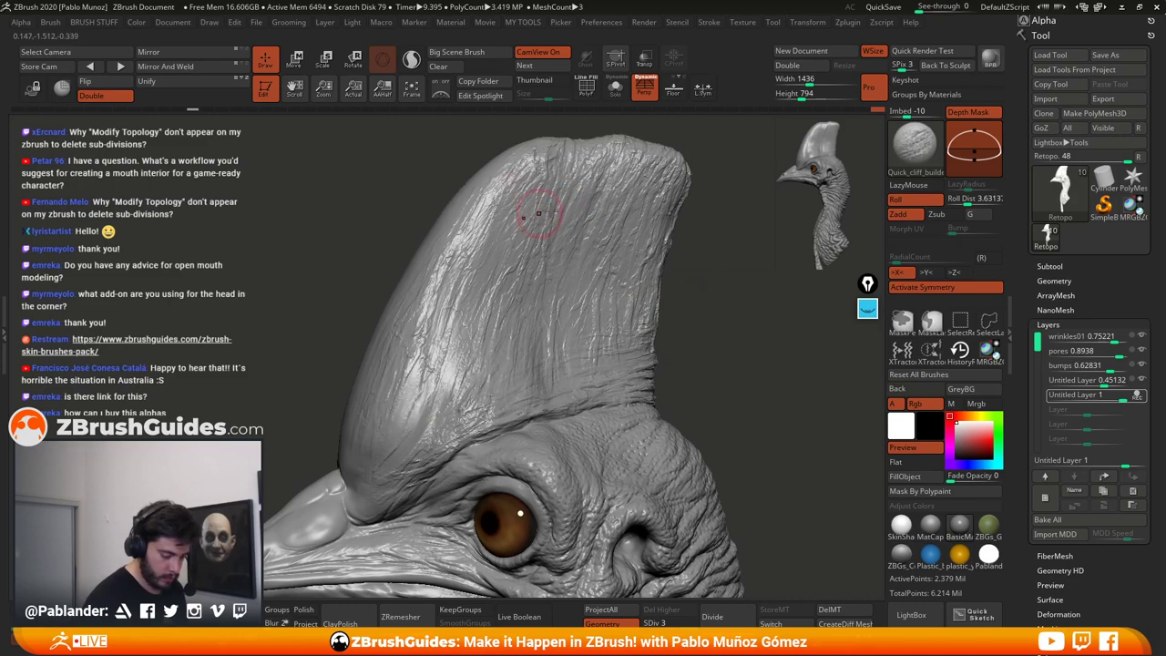
# Step: Check the casque from behind and the side, and add a cliff stroke near its front base
pyautogui.moveTo(542, 205); pyautogui.dragTo(646, 304, button='right')
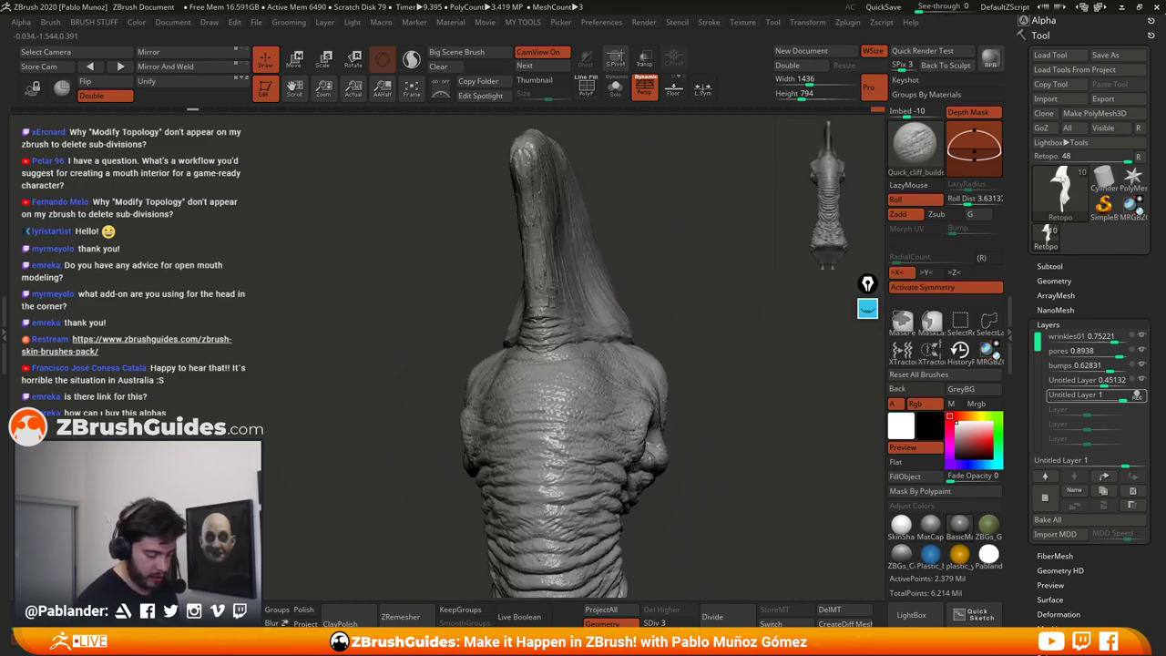
pyautogui.moveTo(666, 257); pyautogui.dragTo(583, 237, button='right')
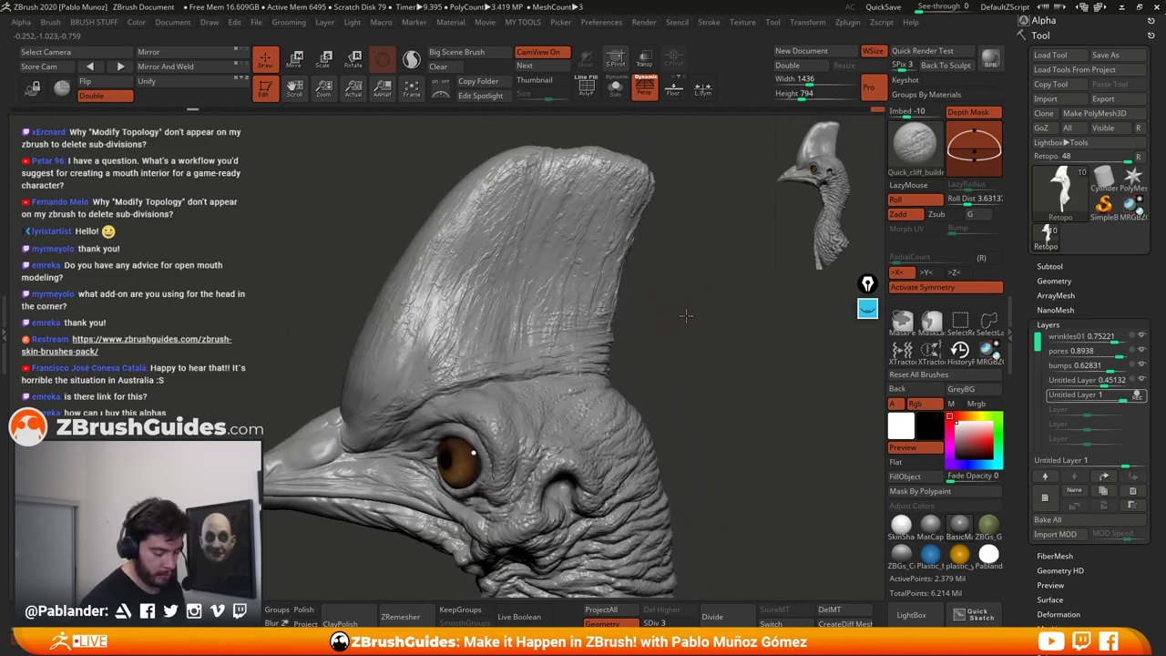
pyautogui.moveTo(686, 316); pyautogui.dragTo(734, 299, button='right')
pyautogui.moveTo(485, 344); pyautogui.dragTo(446, 398)
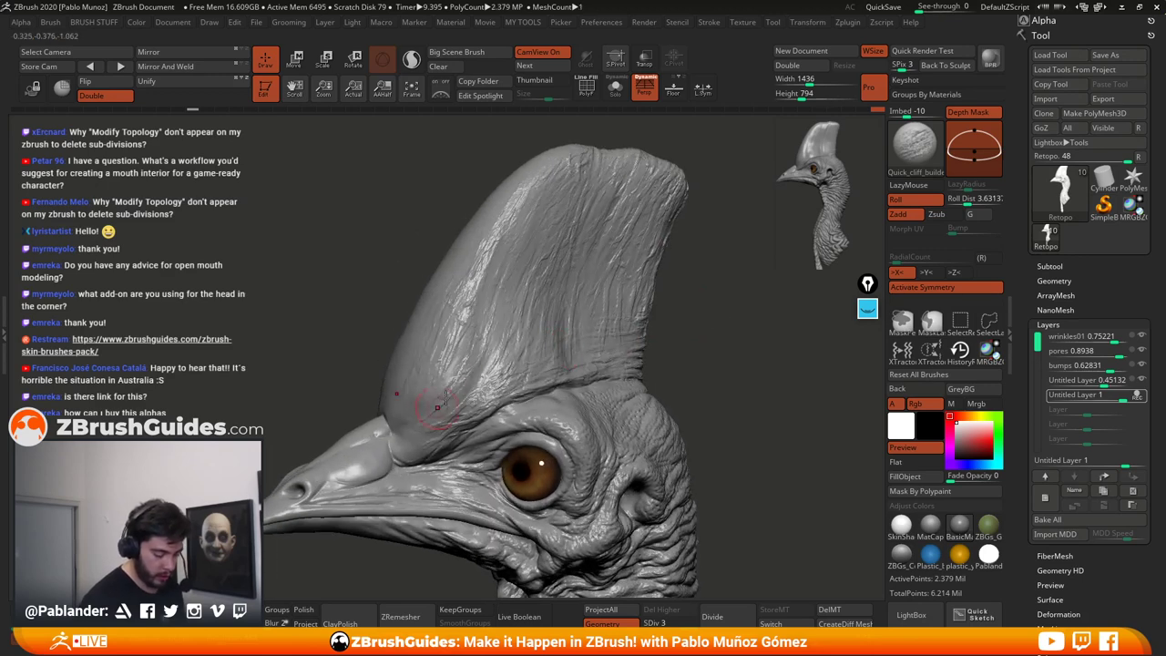
pyautogui.moveTo(693, 315)
pyautogui.mouseDown(button='right')
pyautogui.moveTo(677, 307)
pyautogui.moveTo(697, 330)
pyautogui.mouseUp(button='right')
pyautogui.rightClick(692, 321)
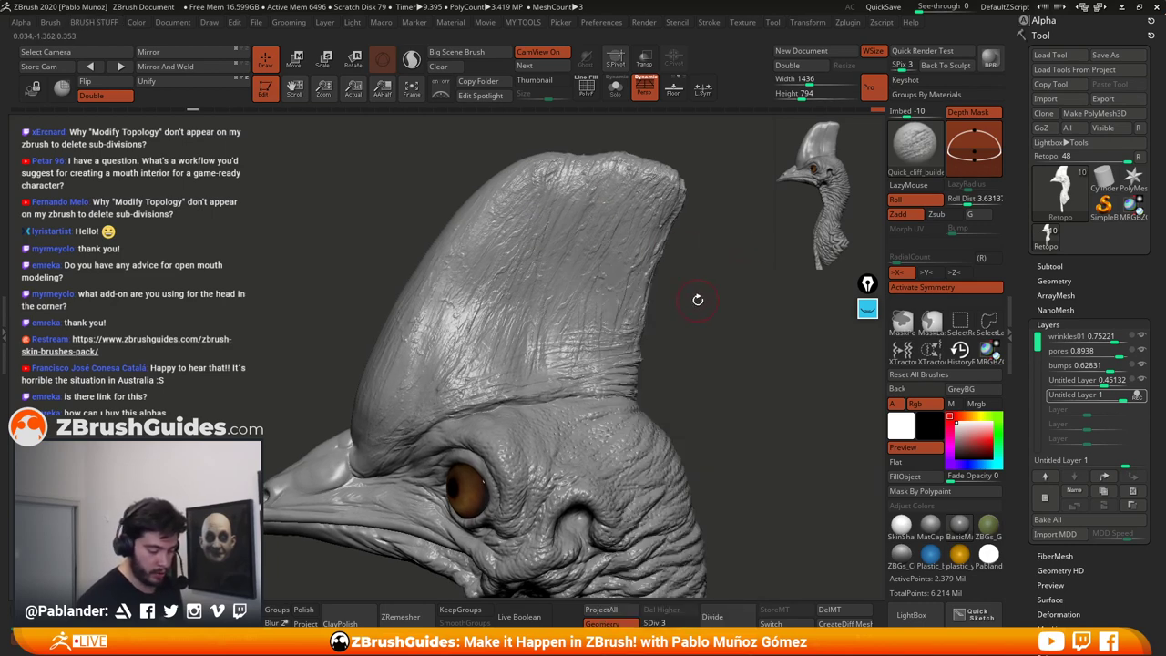
pyautogui.moveTo(701, 312); pyautogui.dragTo(699, 314, button='right')
# Step: Choose the PM_Butterknife brush, adjust its size and carve grooves down the casque from its top rim
pyautogui.press('b')
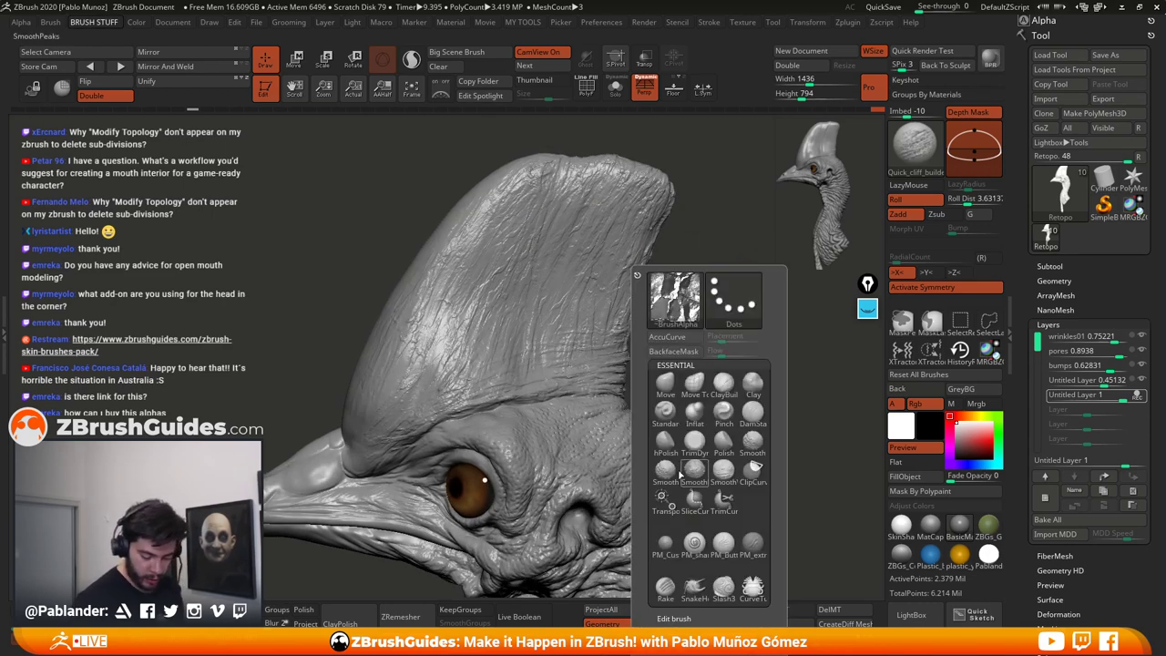
pyautogui.click(723, 543)
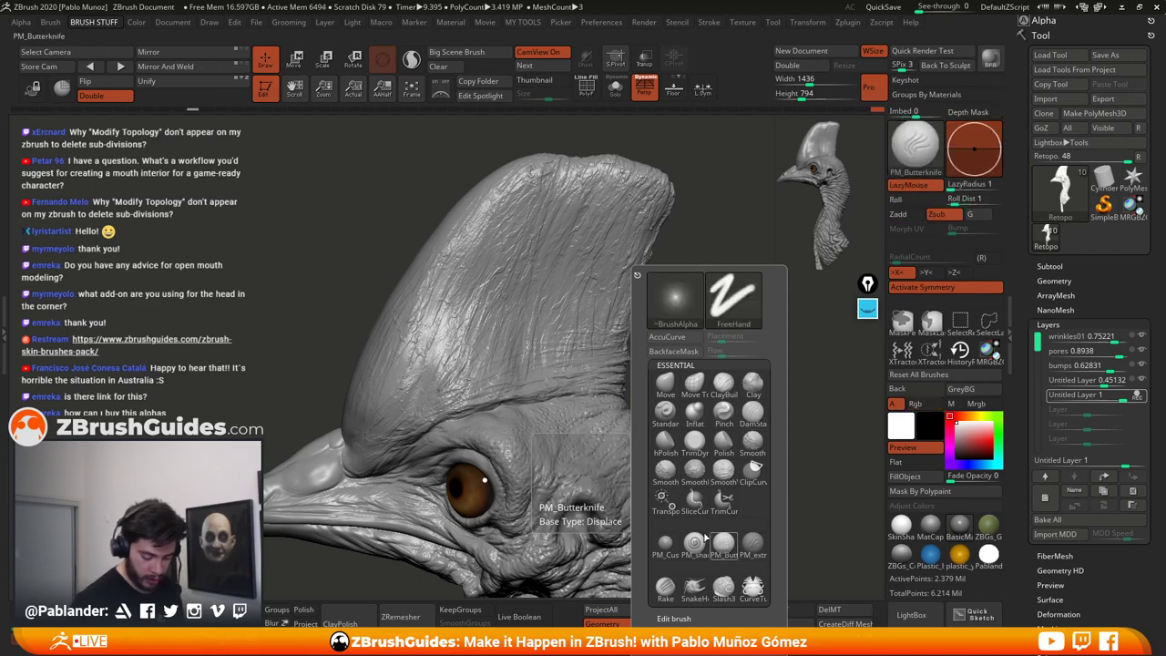
pyautogui.press('space')
pyautogui.moveTo(675, 241)
pyautogui.mouseDown()
pyautogui.moveTo(694, 237)
pyautogui.moveTo(672, 237)
pyautogui.mouseUp()
pyautogui.click(672, 239)
pyautogui.press('space')
pyautogui.click(692, 237)
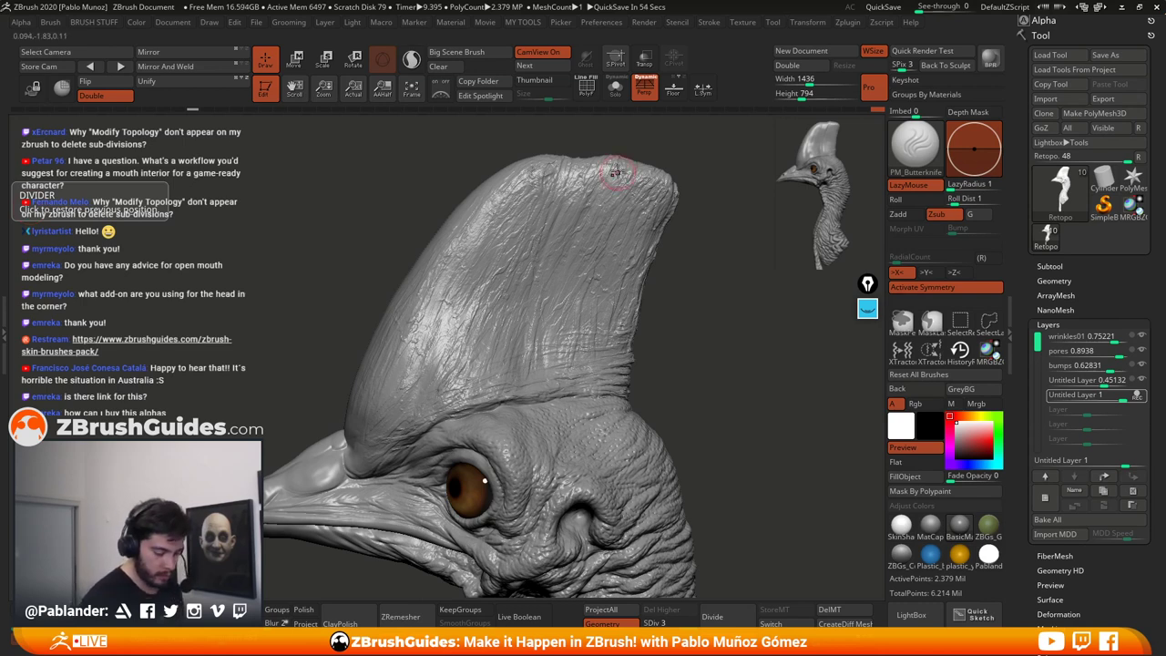
pyautogui.keyDown('alt'); pyautogui.moveTo(617, 173); pyautogui.dragTo(613, 192, button='right'); pyautogui.keyUp('alt')
pyautogui.moveTo(610, 191)
pyautogui.mouseDown()
pyautogui.moveTo(546, 340)
pyautogui.moveTo(602, 219)
pyautogui.mouseUp()
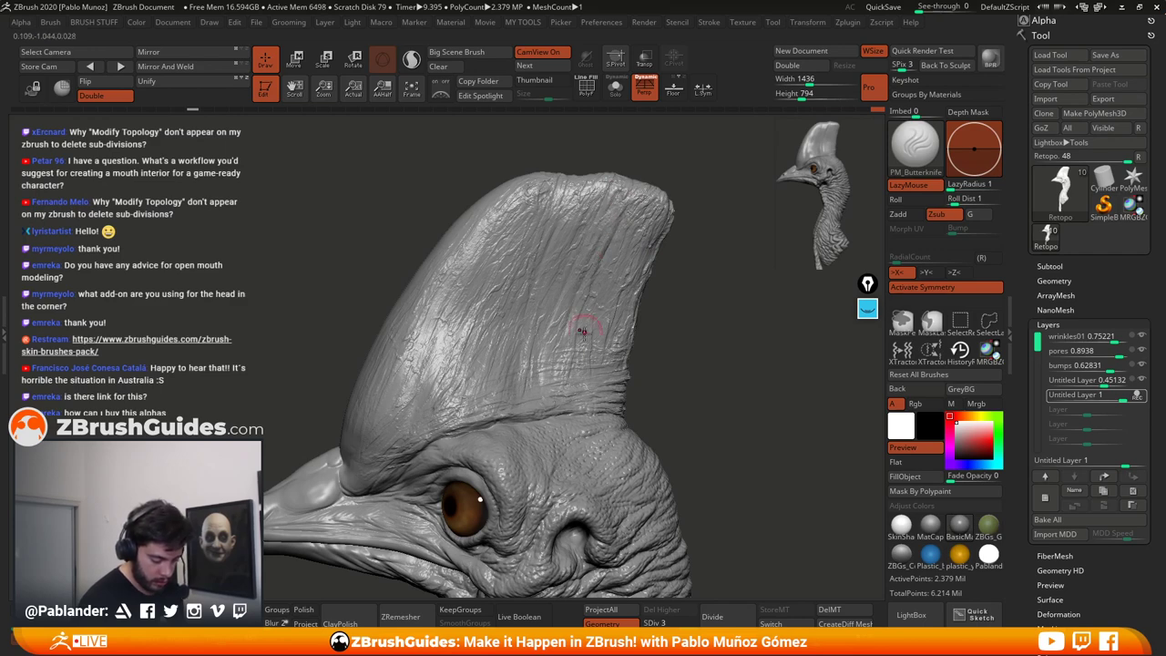
pyautogui.moveTo(582, 330); pyautogui.dragTo(642, 256, button='right')
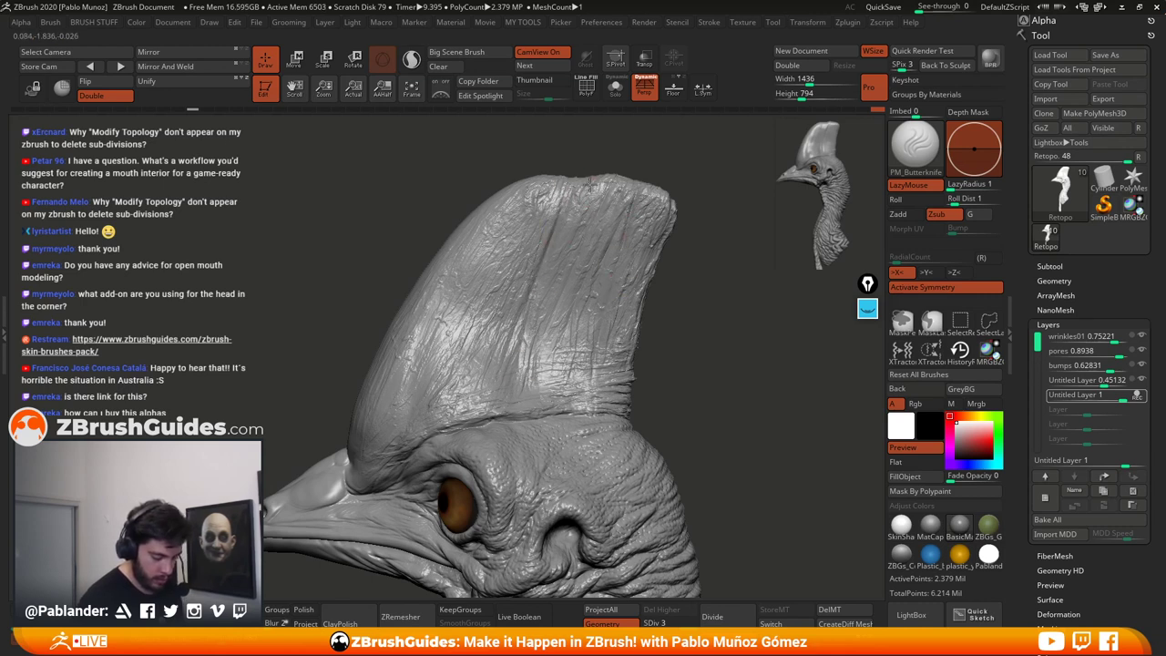
# Step: Switch to the DamStandard brush and cut a long groove down the casque's side and creases across its base
pyautogui.press('b')
pyautogui.press('d')
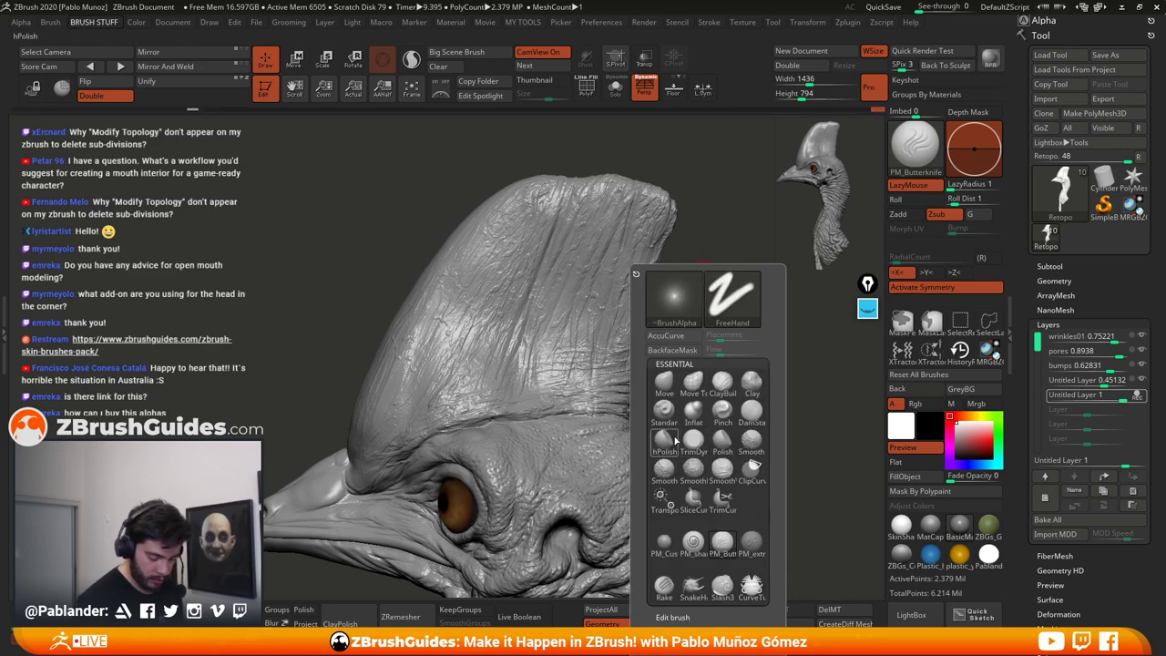
pyautogui.press('s')
pyautogui.press('space')
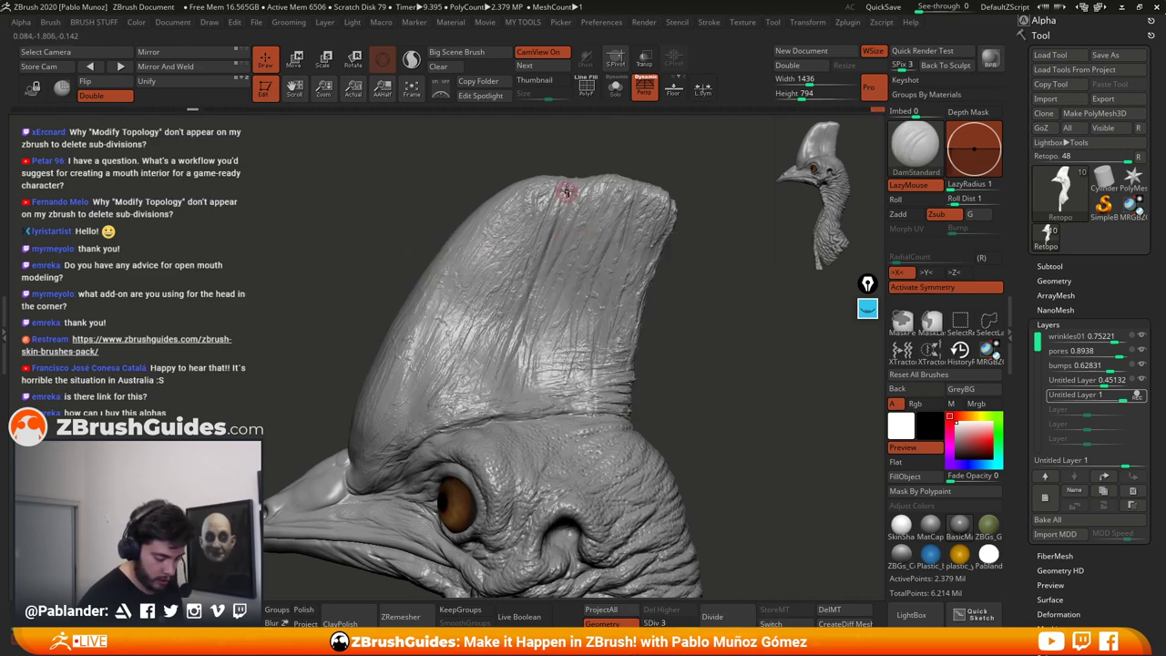
pyautogui.moveTo(567, 191)
pyautogui.mouseDown()
pyautogui.moveTo(513, 365)
pyautogui.moveTo(522, 367)
pyautogui.mouseUp()
pyautogui.moveTo(652, 286); pyautogui.dragTo(660, 282)
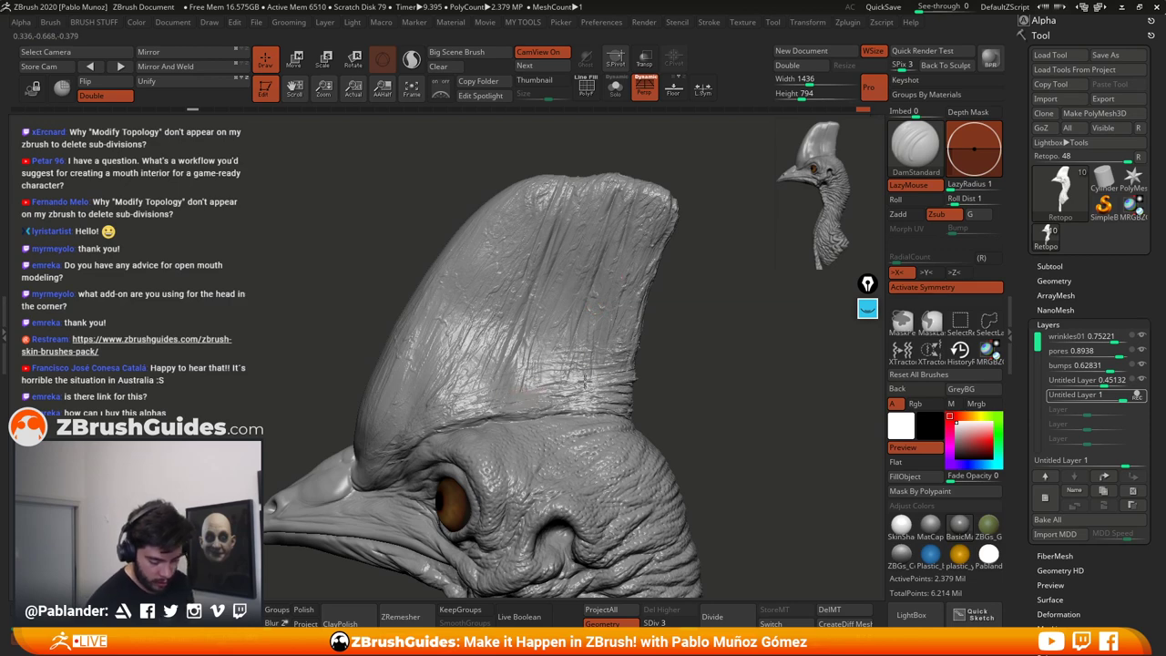
pyautogui.moveTo(609, 371); pyautogui.dragTo(623, 370)
pyautogui.moveTo(545, 373)
pyautogui.mouseDown()
pyautogui.moveTo(605, 366)
pyautogui.moveTo(387, 384)
pyautogui.mouseUp()
# Step: Carve more DamStandard grooves down the casque's upper rear side from the top rim
pyautogui.moveTo(675, 376)
pyautogui.mouseDown(button='right')
pyautogui.moveTo(632, 367)
pyautogui.moveTo(693, 348)
pyautogui.mouseUp(button='right')
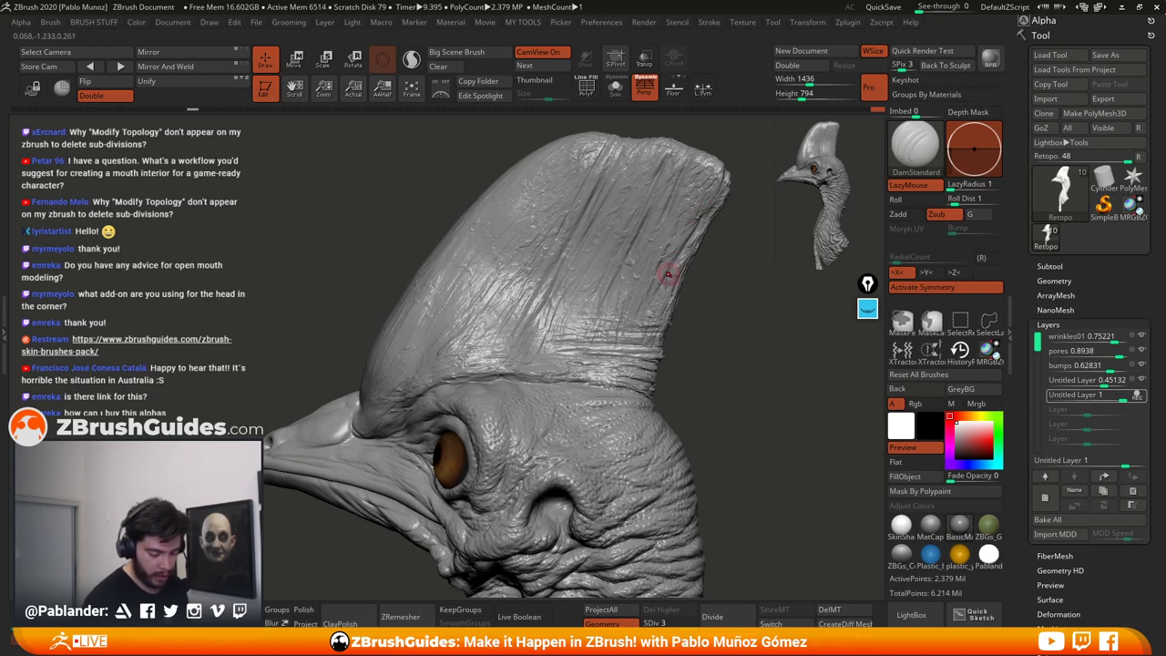
pyautogui.moveTo(700, 298); pyautogui.dragTo(706, 312)
pyautogui.moveTo(707, 271); pyautogui.dragTo(715, 317)
pyautogui.moveTo(612, 168); pyautogui.dragTo(585, 207)
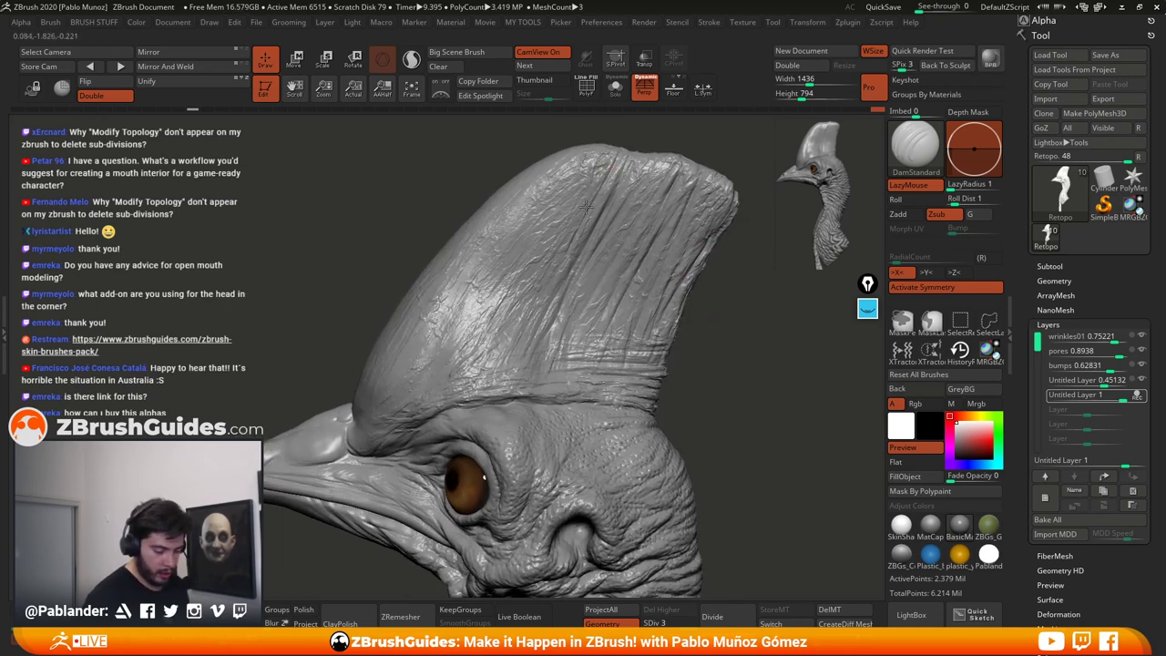
pyautogui.moveTo(565, 243); pyautogui.dragTo(593, 262, button='right')
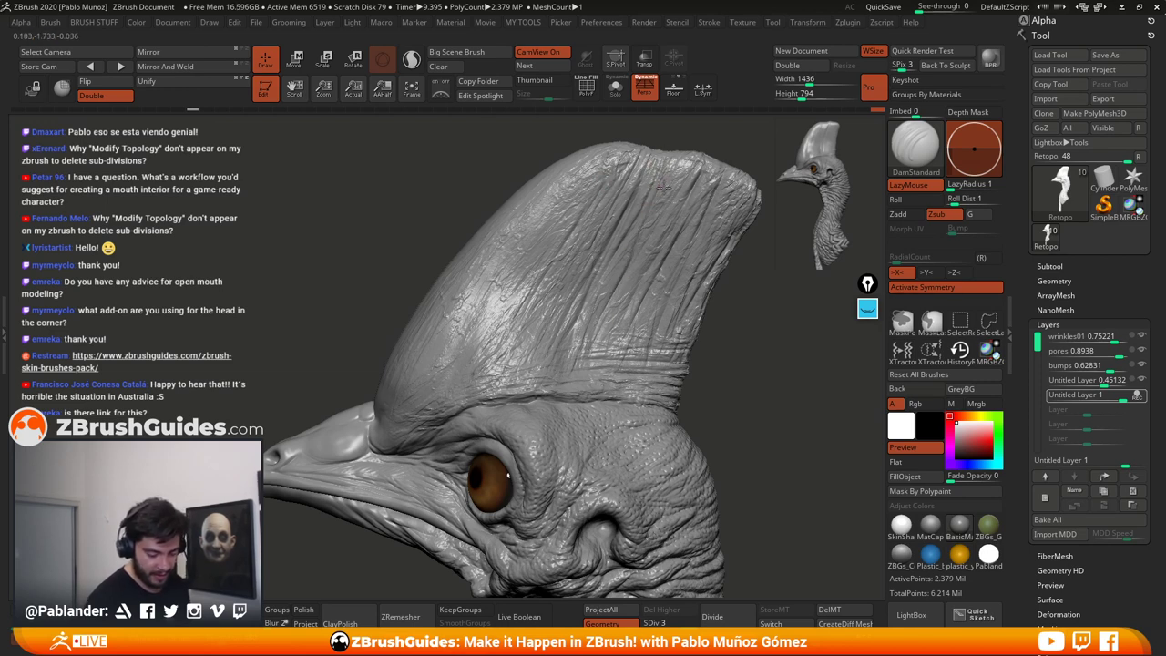
# Step: Switch to the Standard brush, adjust its size and build up ridges between the grooves on the casque's side
pyautogui.press('b')
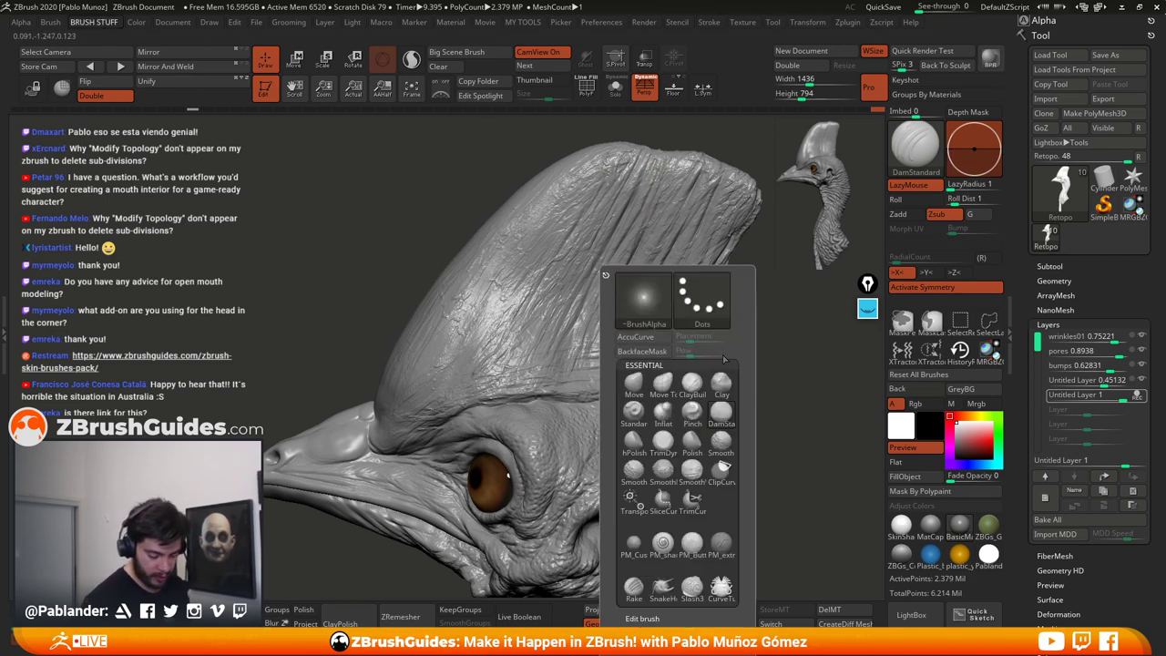
pyautogui.click(633, 415)
pyautogui.press('space')
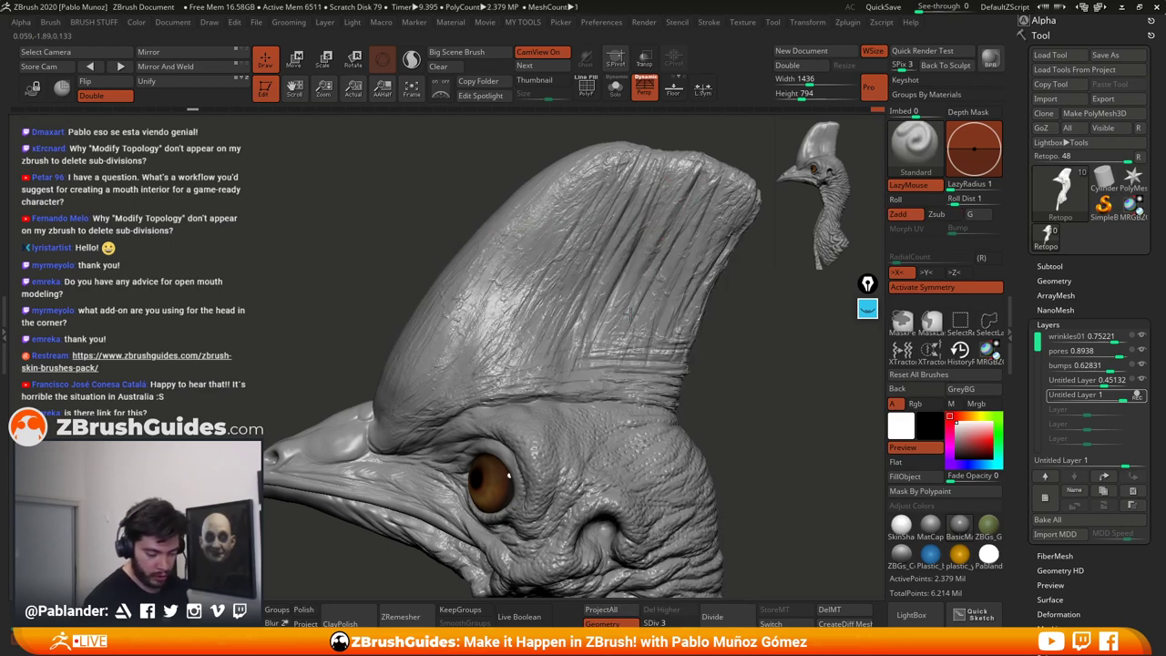
pyautogui.moveTo(714, 365); pyautogui.dragTo(606, 195)
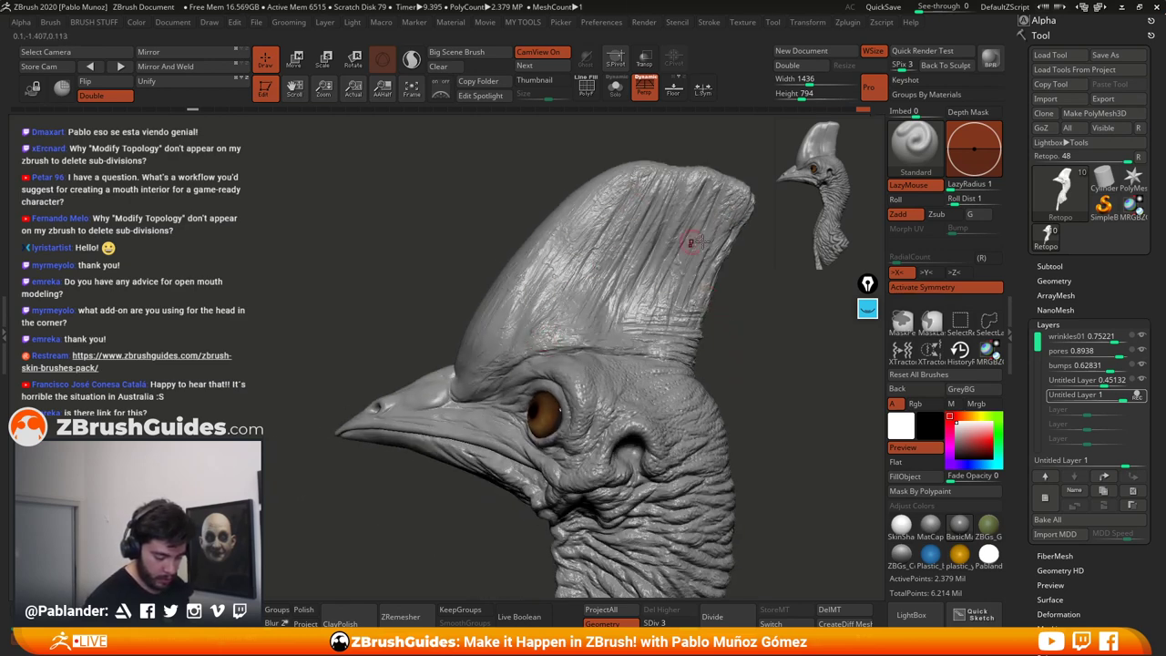
pyautogui.moveTo(692, 242); pyautogui.dragTo(698, 300)
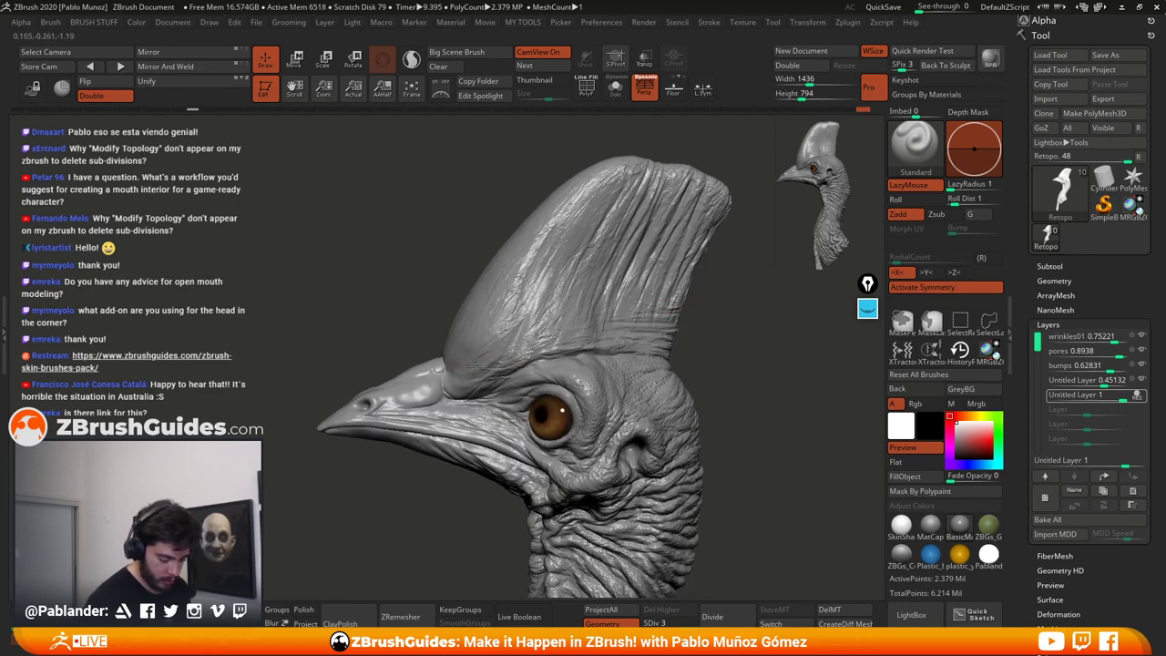
pyautogui.moveTo(714, 299); pyautogui.dragTo(629, 275)
pyautogui.rightClick(721, 329)
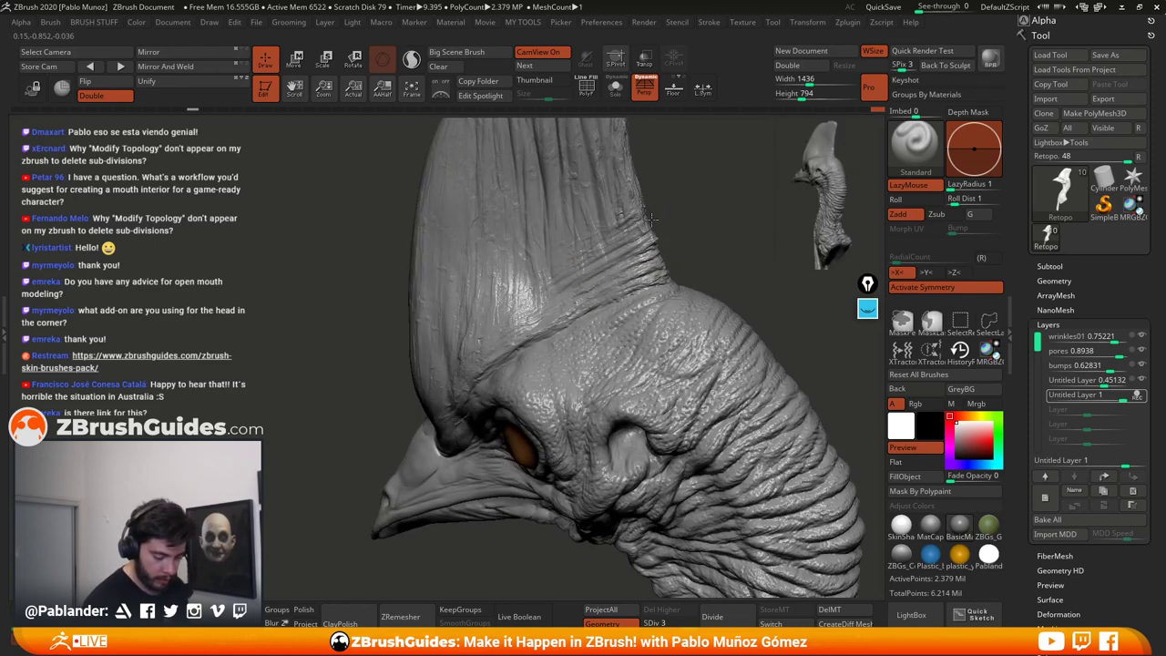
# Step: Sculpt Standard brush strokes along the casque's rear edge where the long grooves meet the base creases
pyautogui.moveTo(665, 212); pyautogui.dragTo(664, 254)
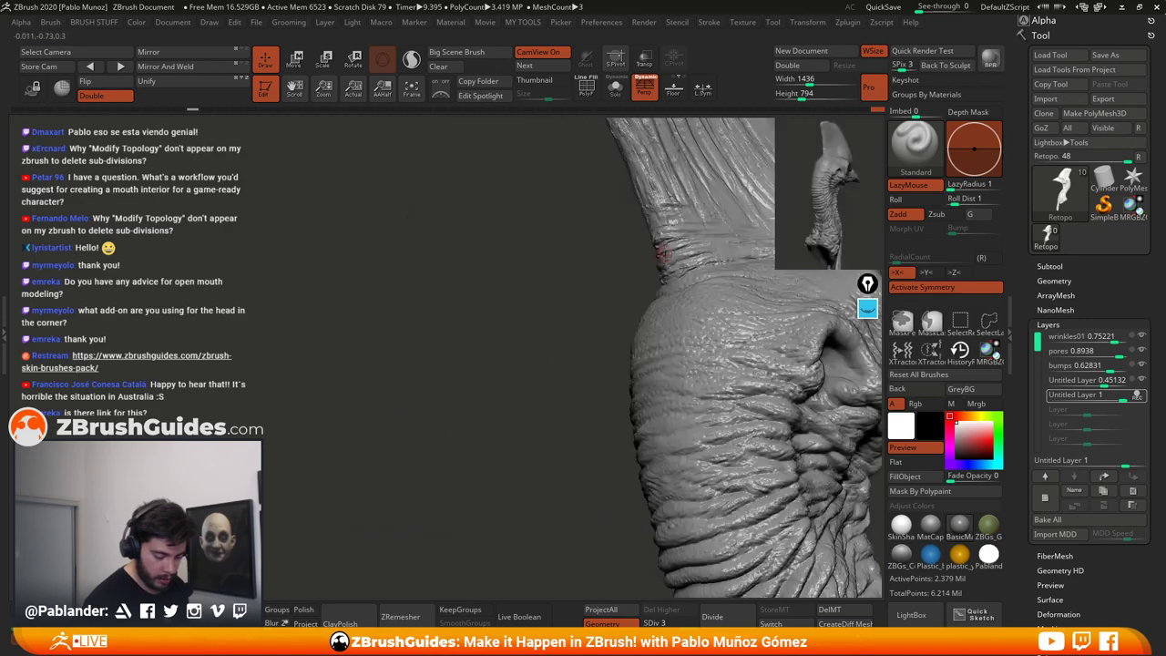
pyautogui.moveTo(578, 296); pyautogui.dragTo(635, 256)
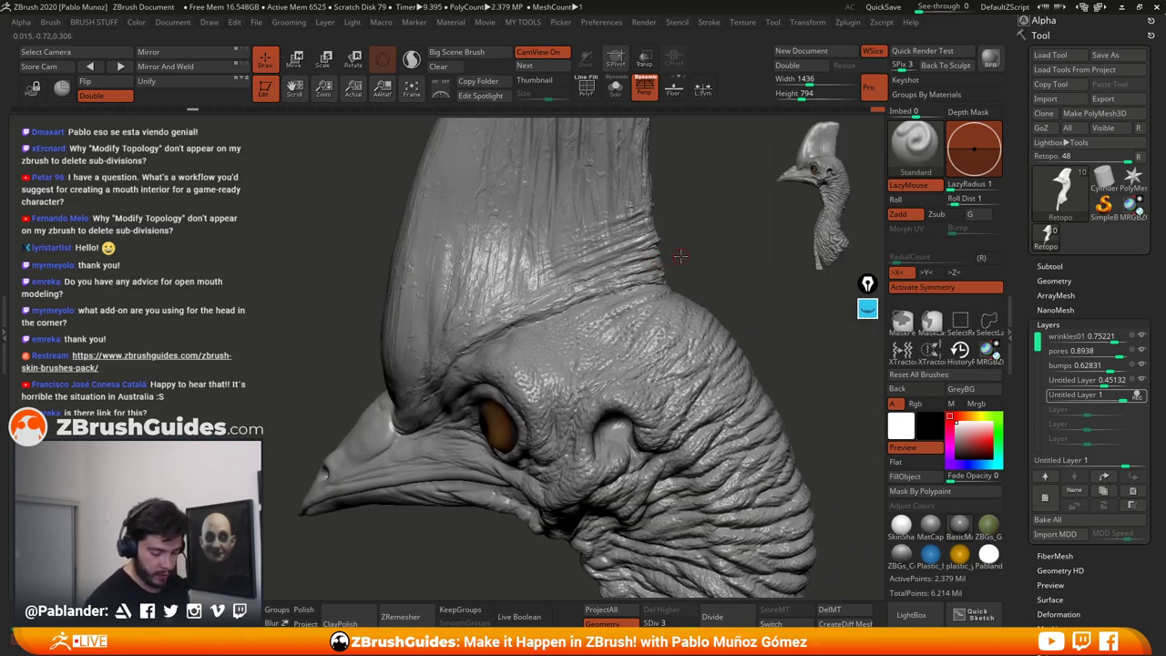
pyautogui.moveTo(680, 256)
pyautogui.mouseDown()
pyautogui.moveTo(597, 276)
pyautogui.moveTo(681, 250)
pyautogui.moveTo(664, 242)
pyautogui.mouseUp()
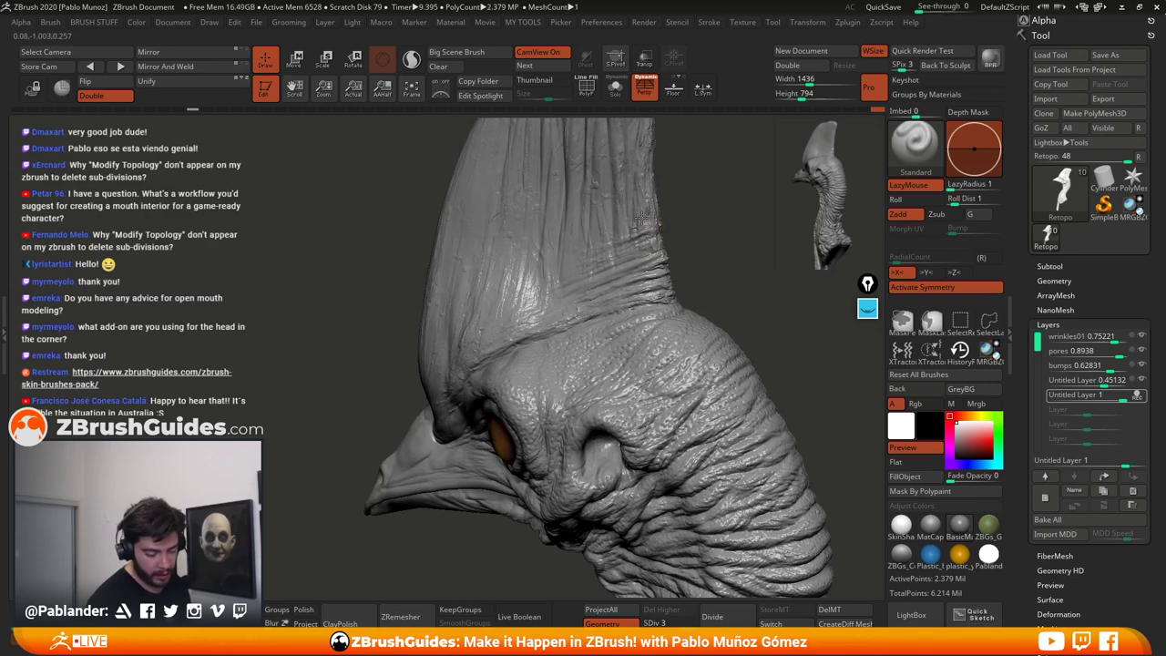
pyautogui.moveTo(622, 199); pyautogui.dragTo(624, 216)
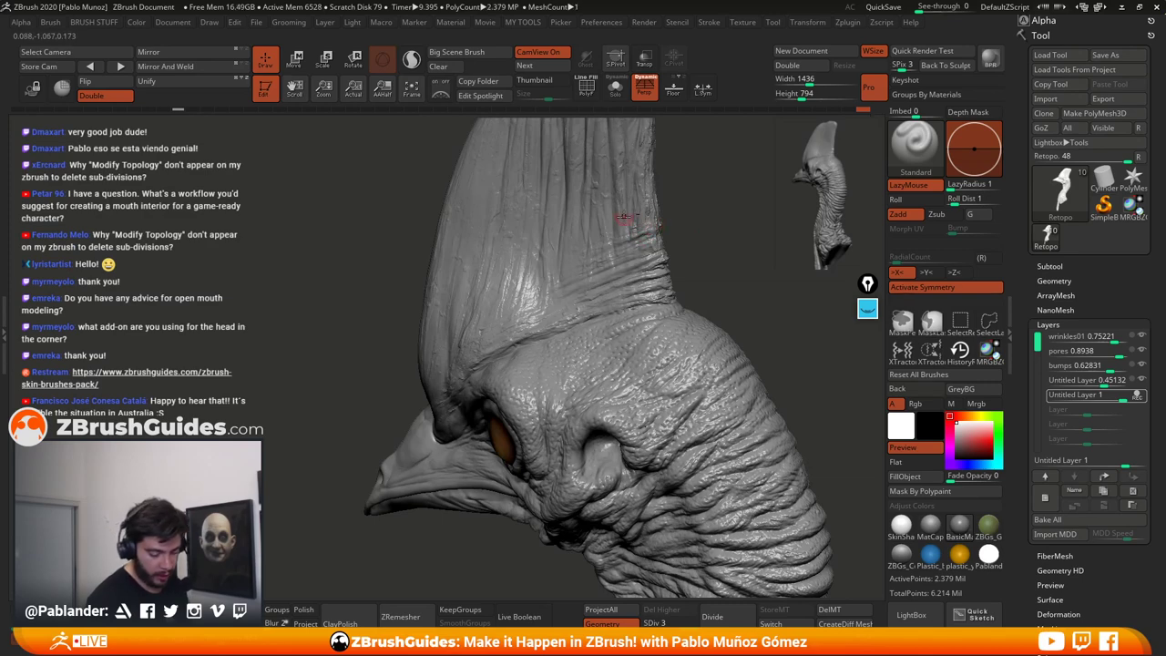
pyautogui.rightClick(700, 242)
pyautogui.moveTo(705, 239); pyautogui.dragTo(644, 271)
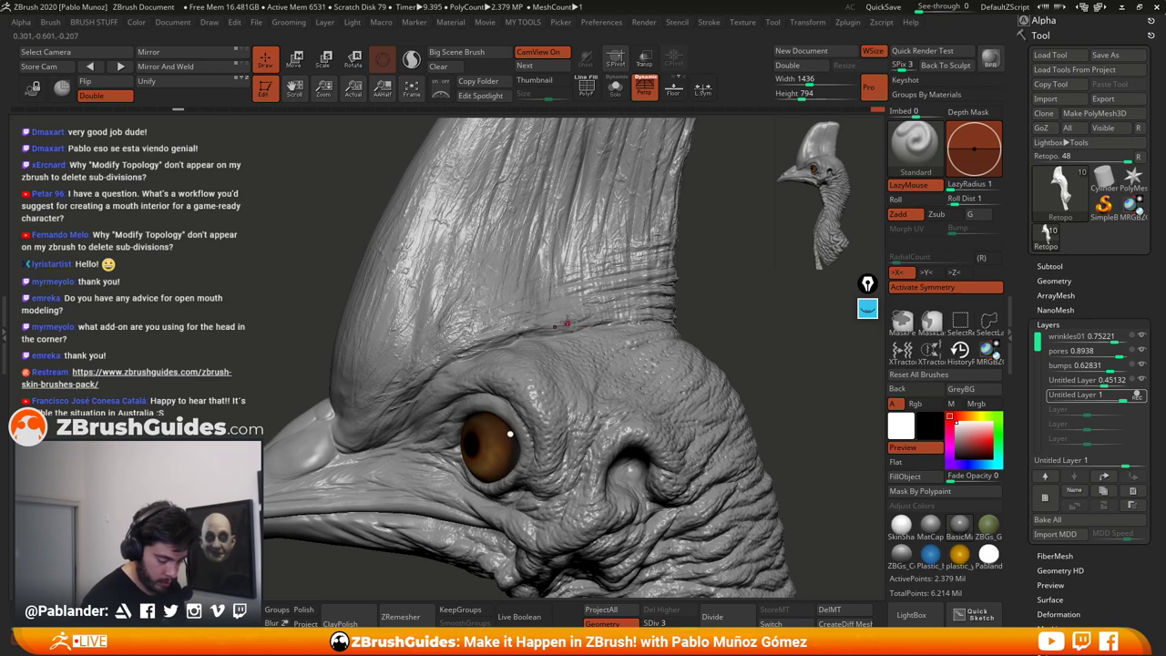
# Step: Build up the horizontal creases across the casque's rear base with the Standard brush
pyautogui.moveTo(570, 304); pyautogui.dragTo(546, 322, button='right')
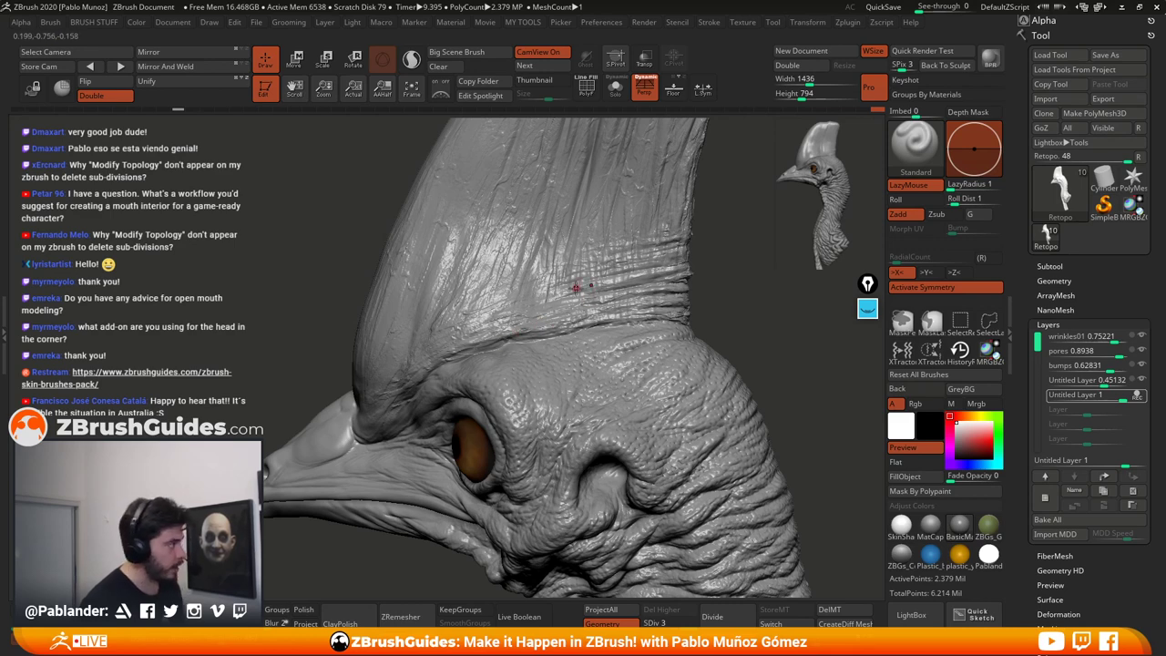
pyautogui.moveTo(706, 223); pyautogui.dragTo(702, 248)
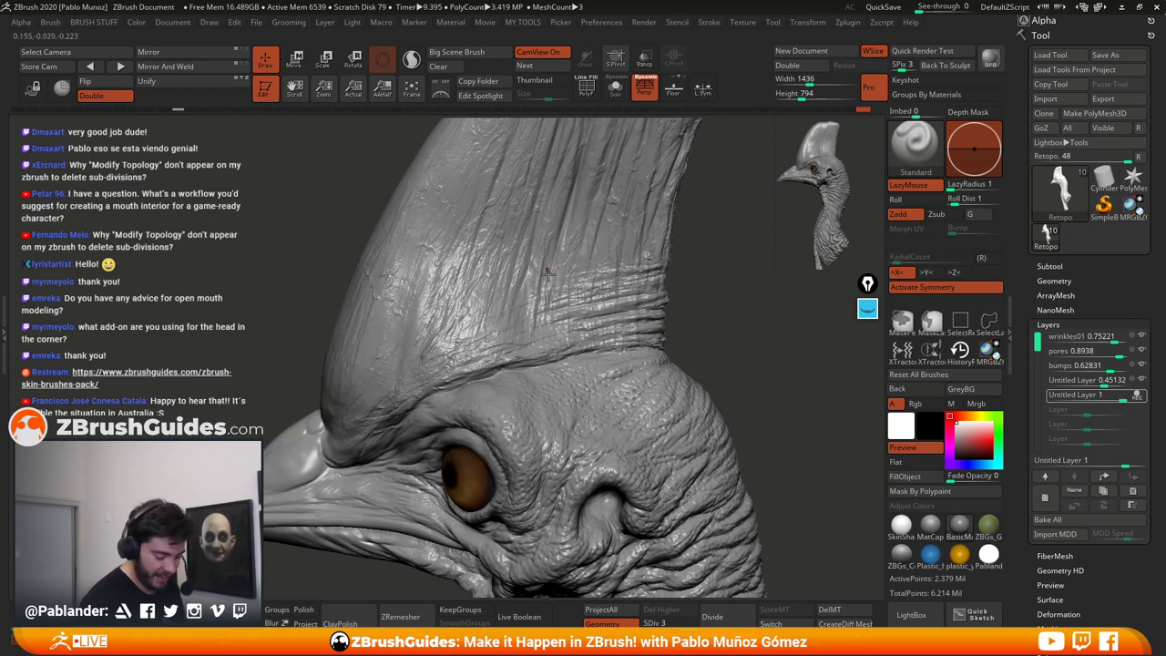
pyautogui.moveTo(699, 329); pyautogui.dragTo(663, 336)
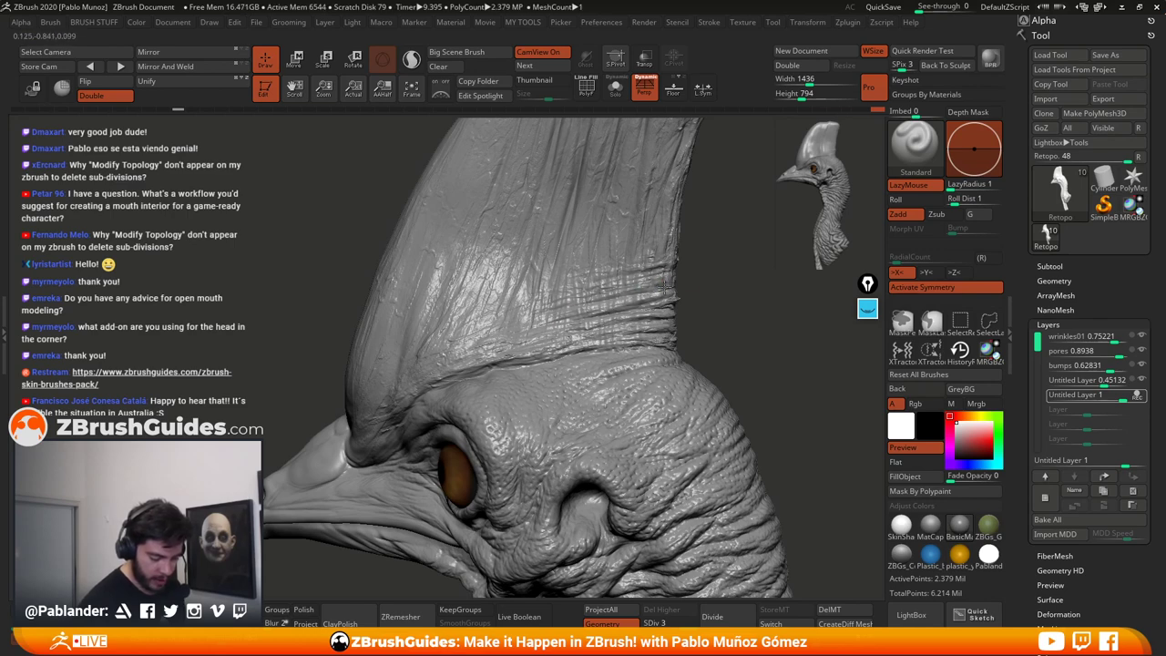
pyautogui.moveTo(666, 288); pyautogui.dragTo(672, 270, button='right')
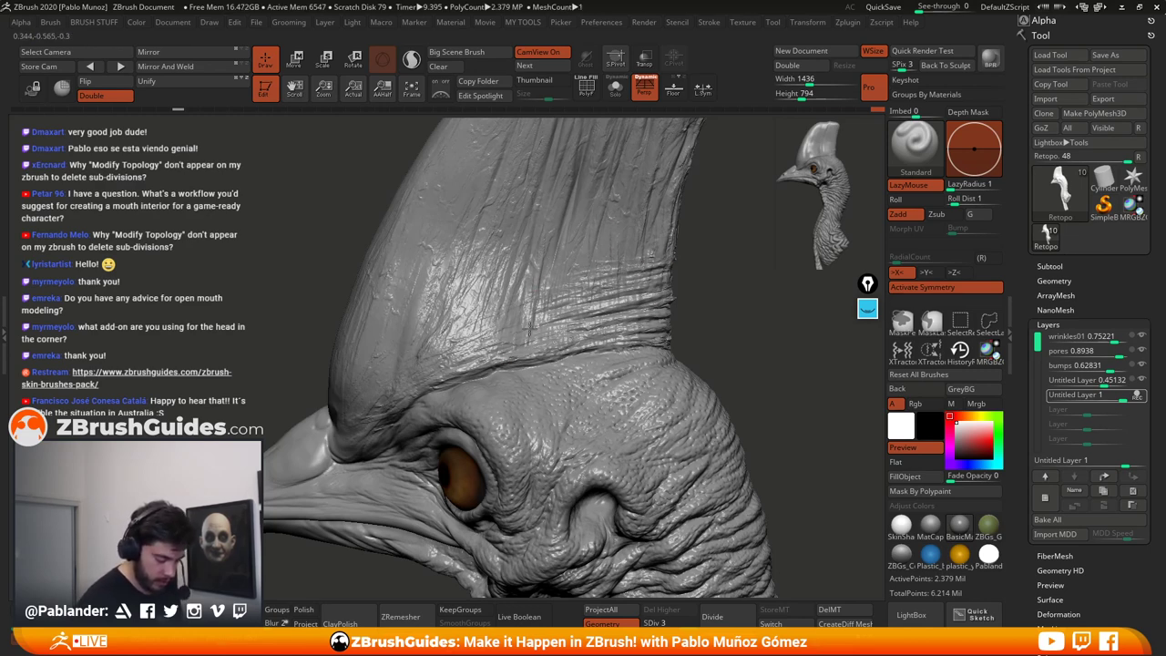
pyautogui.moveTo(696, 337); pyautogui.dragTo(732, 307)
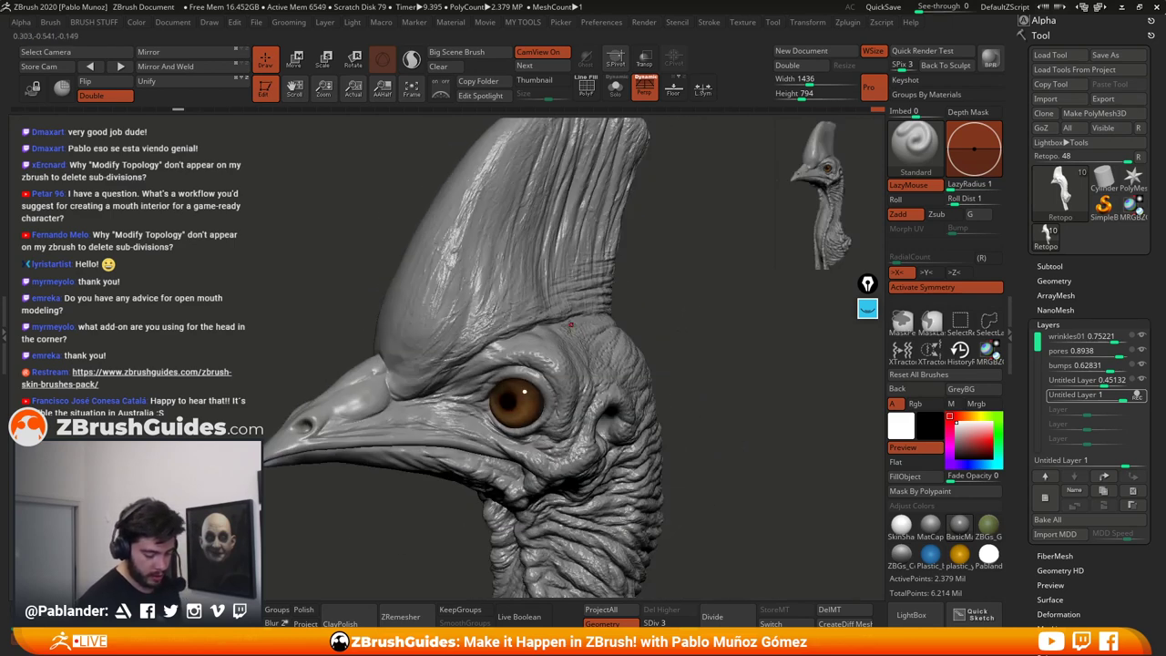
# Step: Add fine Standard brush strokes along the casque's lower side and the seam above the eye
pyautogui.moveTo(536, 315)
pyautogui.mouseDown(button='right')
pyautogui.moveTo(679, 305)
pyautogui.moveTo(608, 291)
pyautogui.mouseUp(button='right')
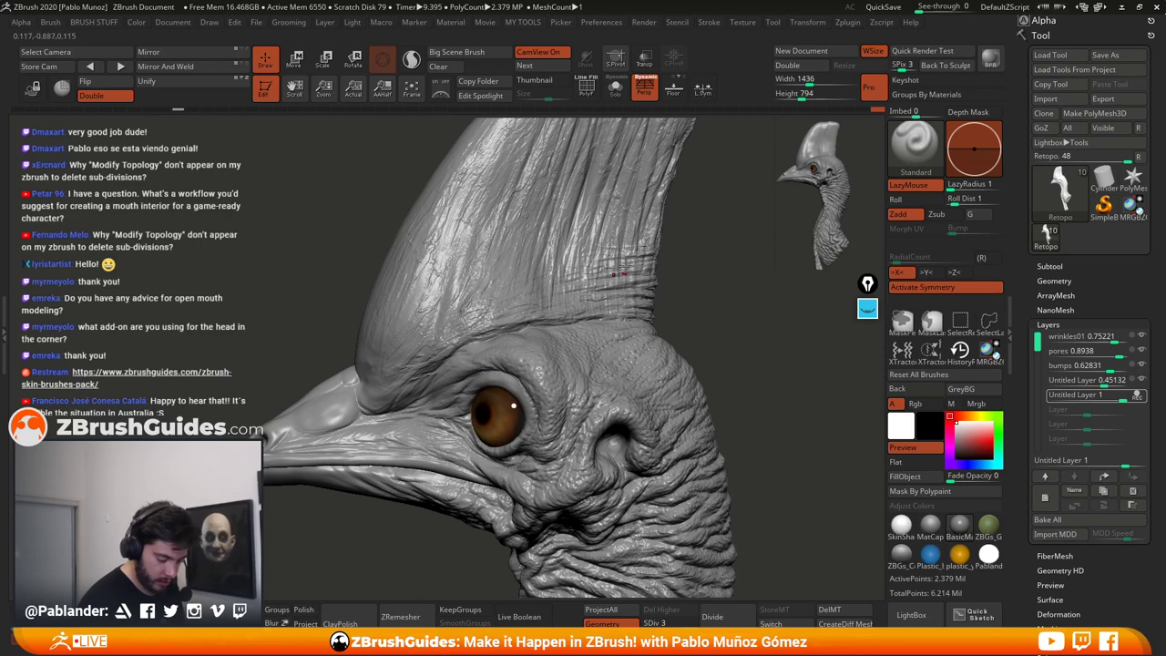
pyautogui.moveTo(630, 250); pyautogui.dragTo(673, 266, button='right')
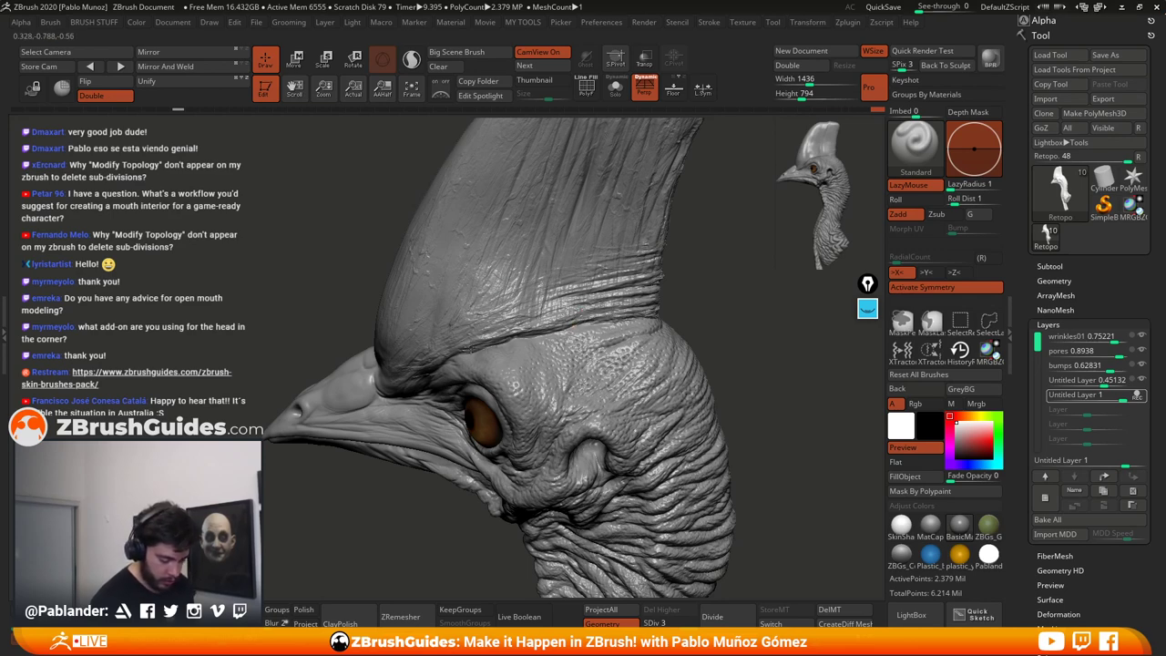
pyautogui.moveTo(375, 353); pyautogui.dragTo(423, 329, button='right')
pyautogui.keyDown('alt'); pyautogui.moveTo(423, 330); pyautogui.dragTo(485, 301, button='right'); pyautogui.keyUp('alt')
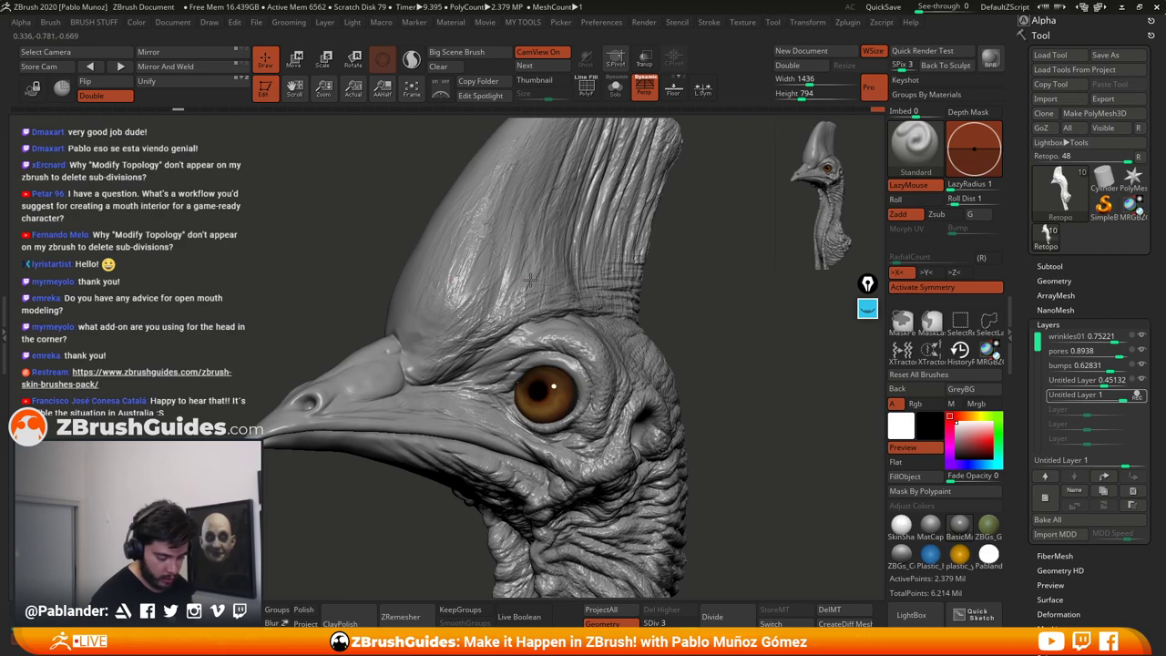
pyautogui.moveTo(685, 321); pyautogui.dragTo(712, 339)
# Step: Switch to the TrimDynamic brush, adjust its size and flatten the casque's front surface and top rim
pyautogui.press('b')
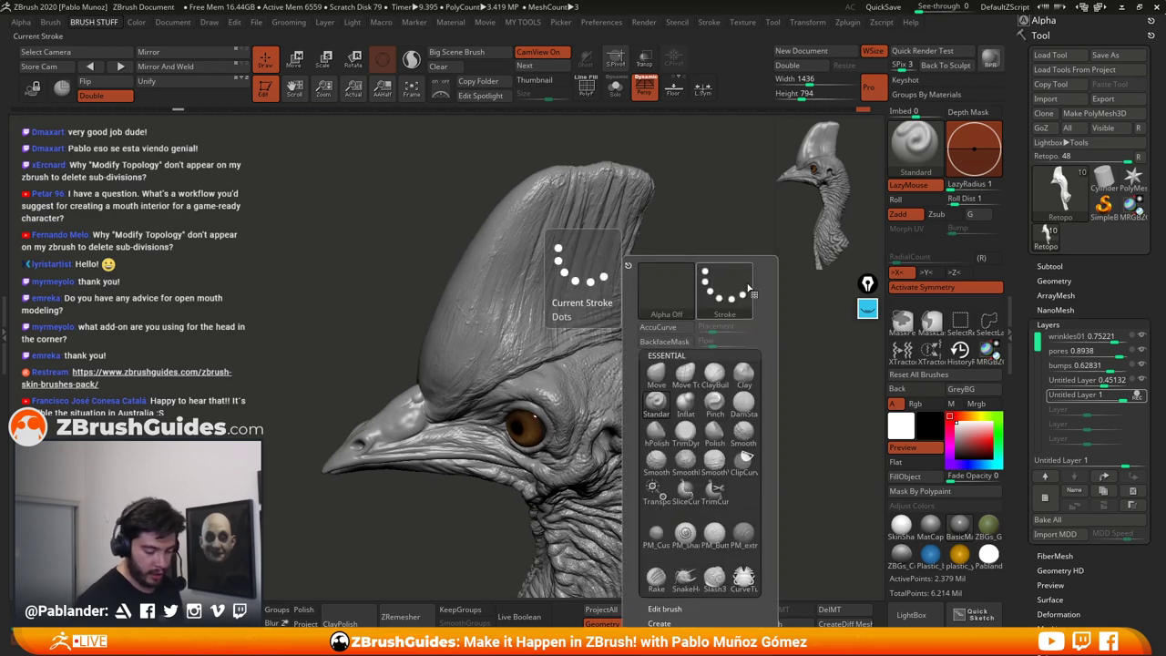
pyautogui.click(697, 437)
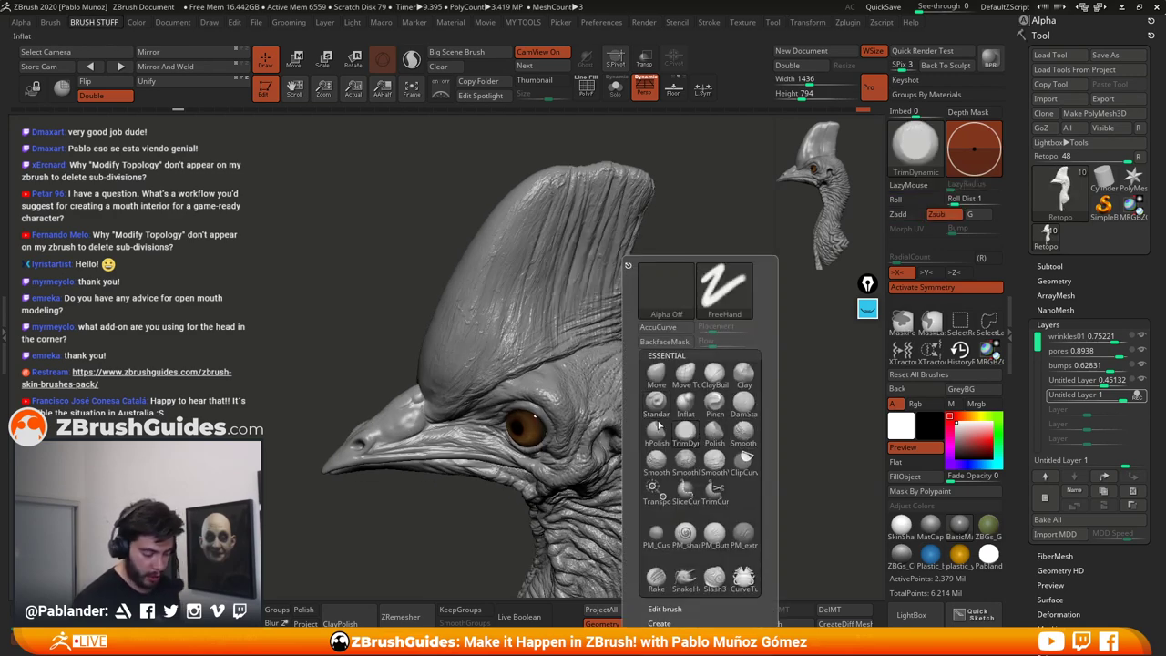
pyautogui.press('space')
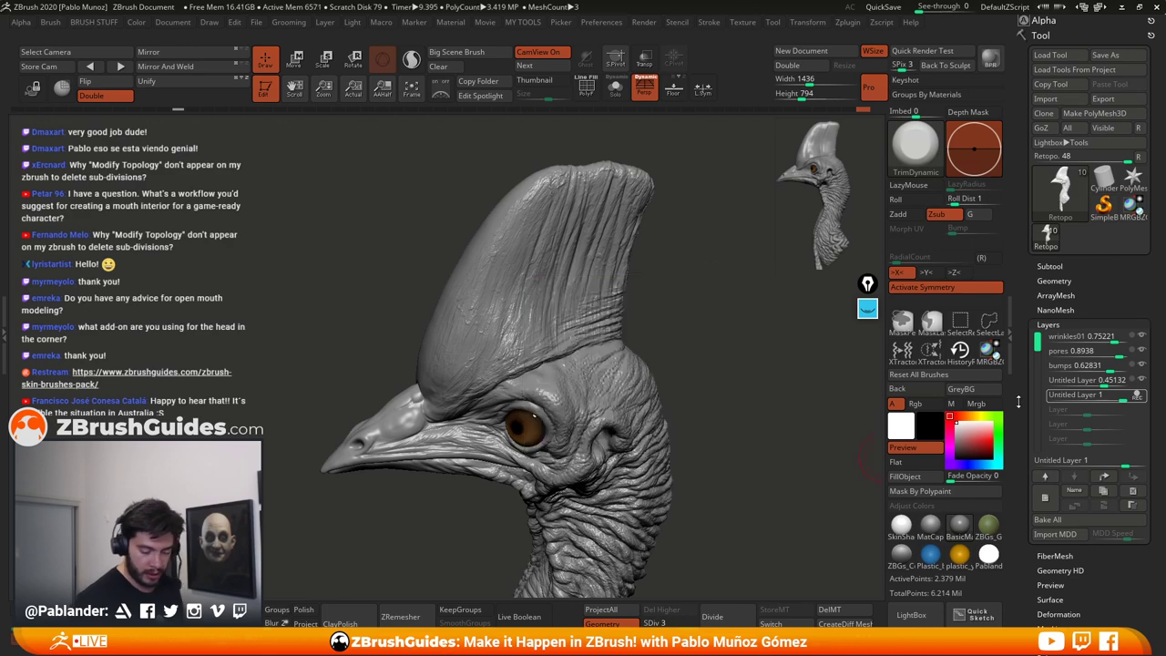
pyautogui.moveTo(703, 382); pyautogui.dragTo(708, 305)
pyautogui.press('space')
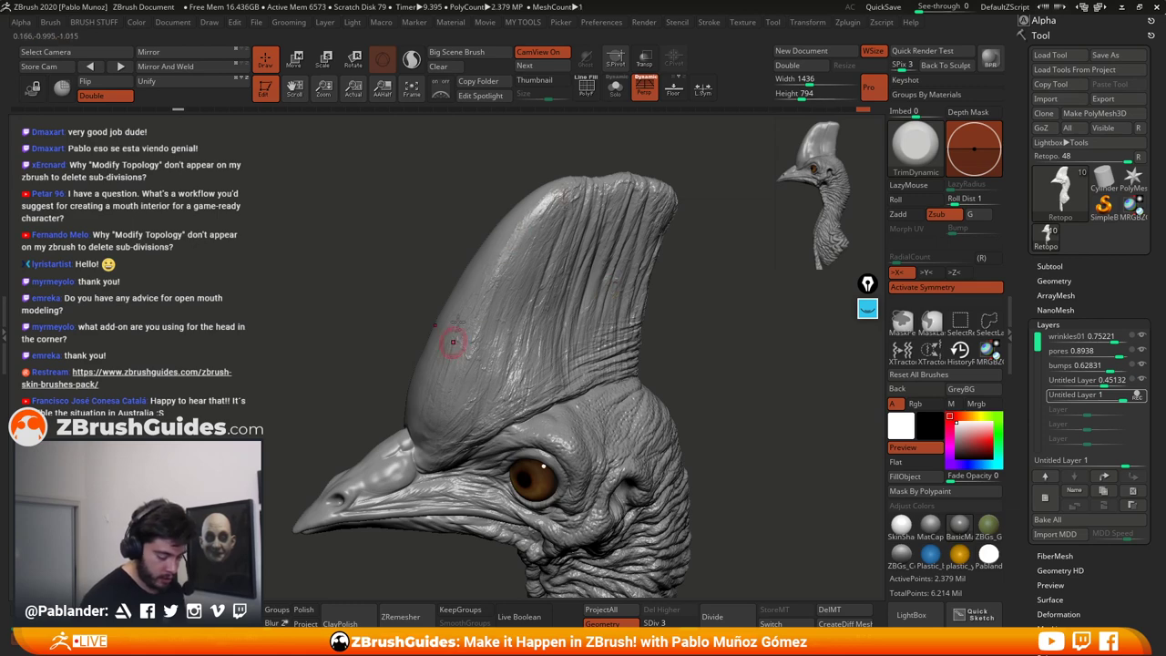
pyautogui.moveTo(682, 286); pyautogui.dragTo(671, 251)
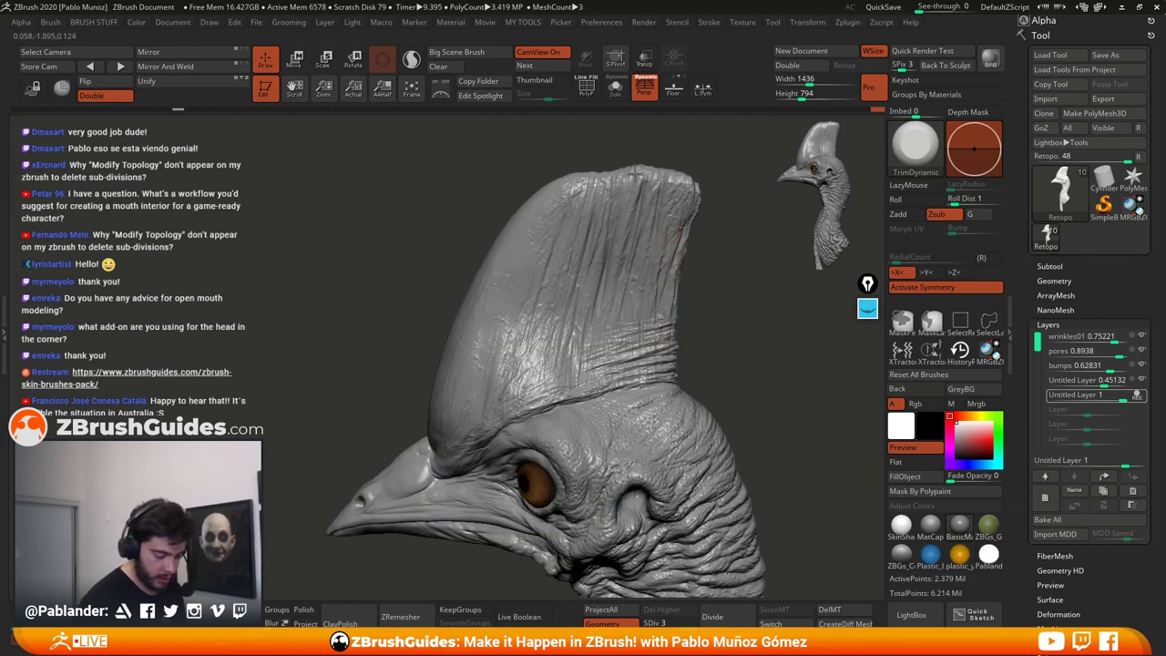
pyautogui.moveTo(635, 172); pyautogui.dragTo(563, 208)
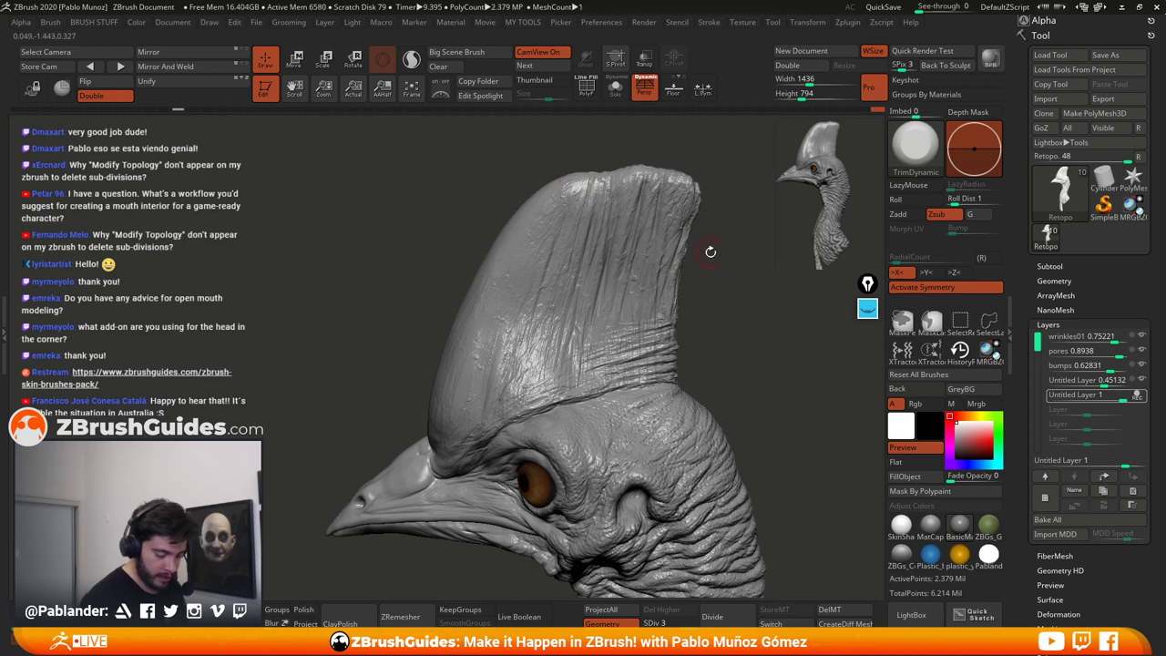
# Step: Adjust the TrimDynamic brush size and flatten the raised ridges on the casque's side and upper rear corner
pyautogui.moveTo(710, 251)
pyautogui.keyDown('alt'); pyautogui.mouseDown()
pyautogui.moveTo(697, 279)
pyautogui.moveTo(716, 243)
pyautogui.moveTo(699, 231)
pyautogui.moveTo(632, 302)
pyautogui.moveTo(617, 240)
pyautogui.moveTo(682, 231)
pyautogui.moveTo(612, 212)
pyautogui.mouseUp(); pyautogui.keyUp('alt')
pyautogui.press('space')
pyautogui.moveTo(676, 273); pyautogui.dragTo(698, 260)
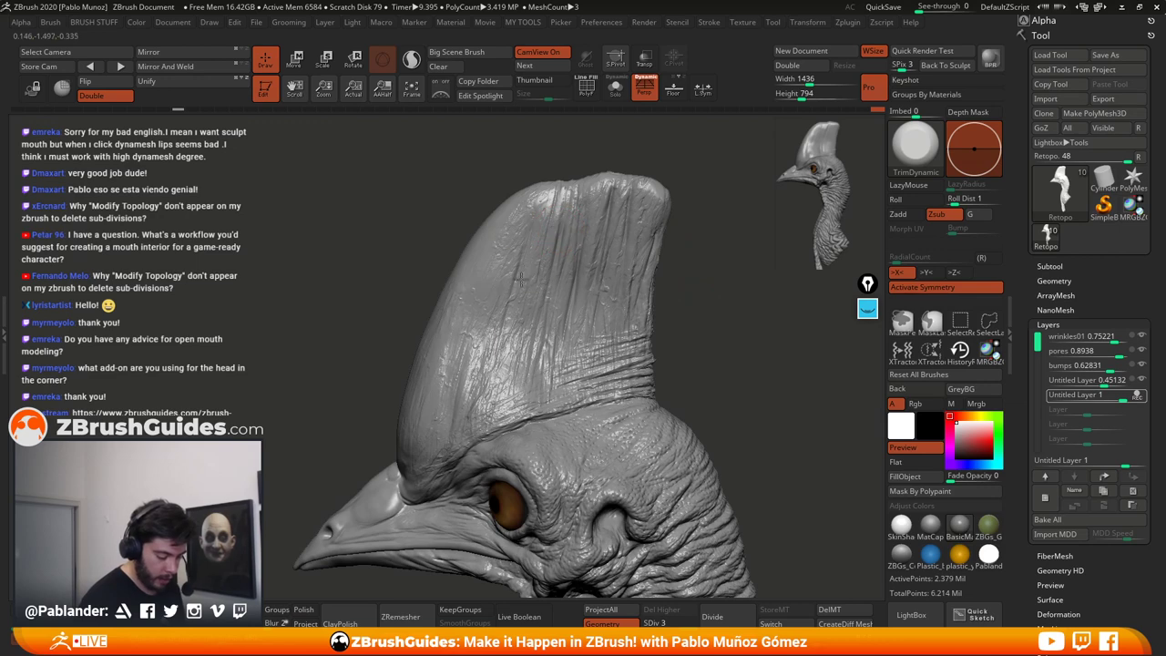
pyautogui.moveTo(681, 305); pyautogui.dragTo(714, 271)
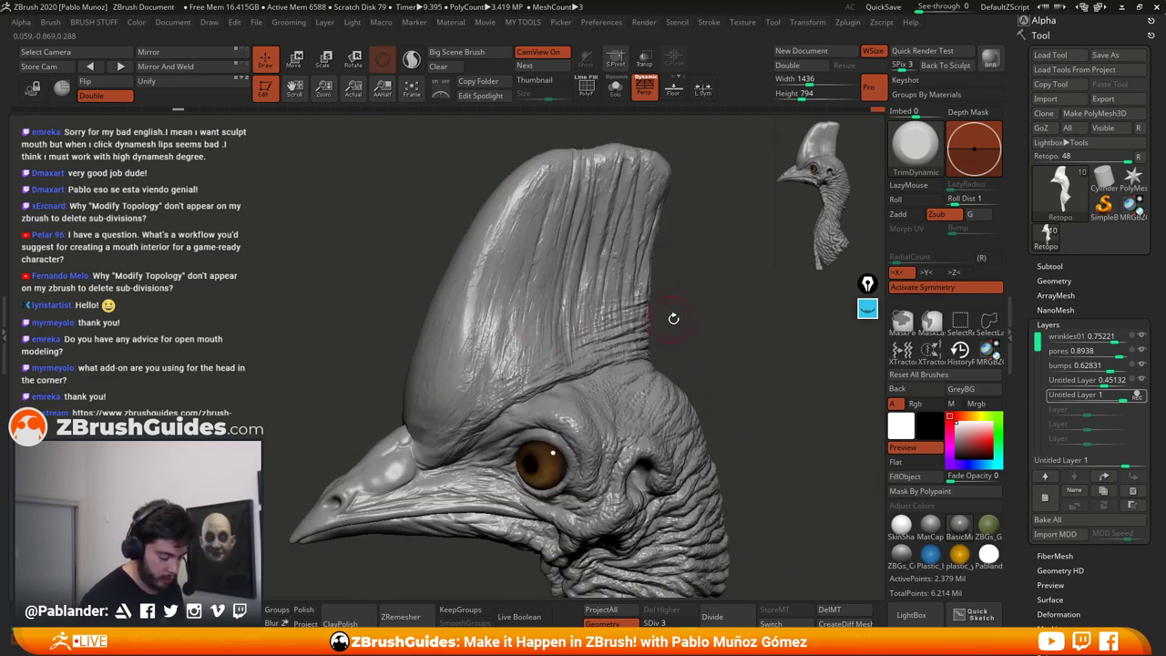
pyautogui.moveTo(673, 318); pyautogui.dragTo(687, 320, button='right')
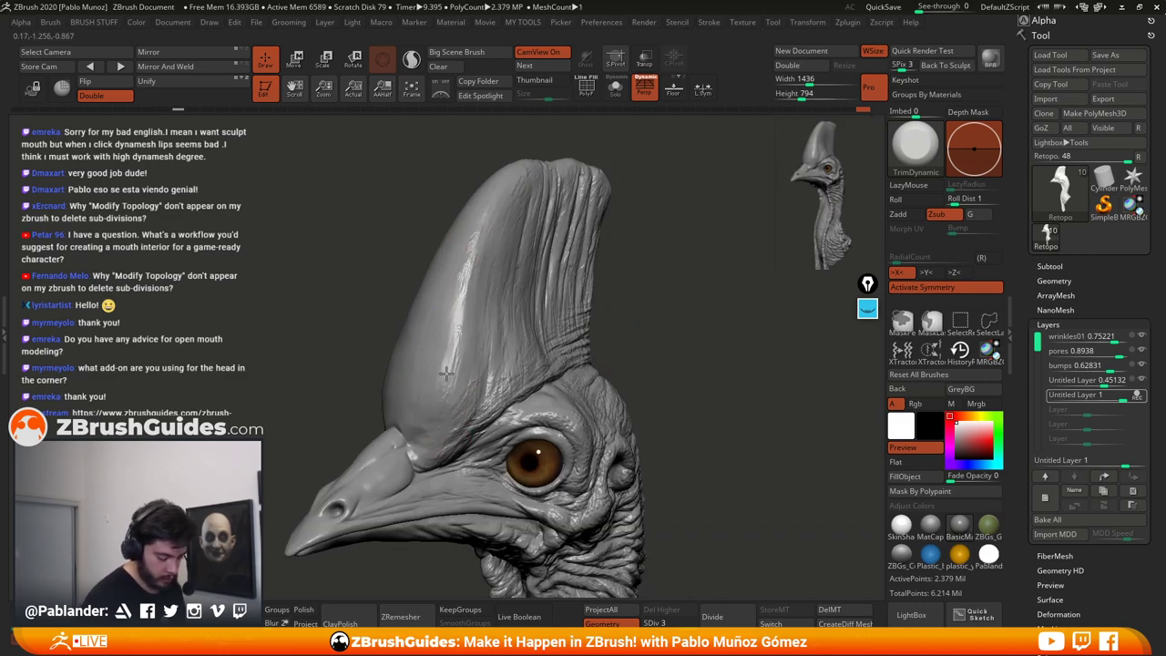
# Step: Trim the casque's lower front, upper side and rear edge with the TrimDynamic brush
pyautogui.moveTo(445, 375); pyautogui.dragTo(577, 348, button='right')
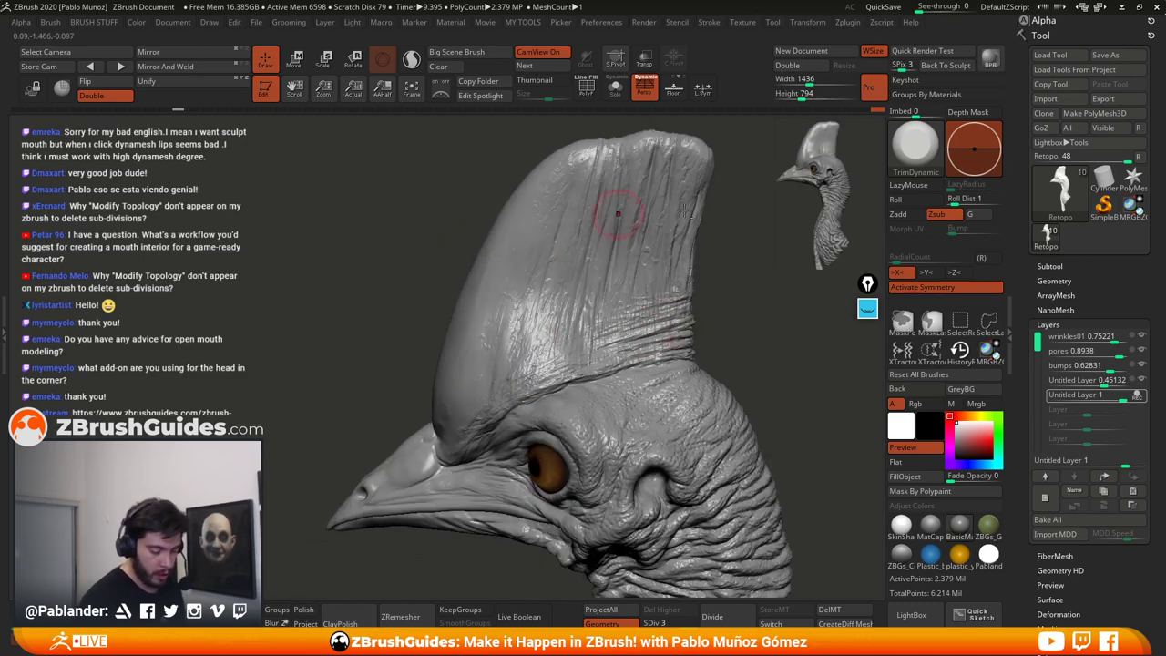
pyautogui.moveTo(617, 213); pyautogui.dragTo(653, 187, button='right')
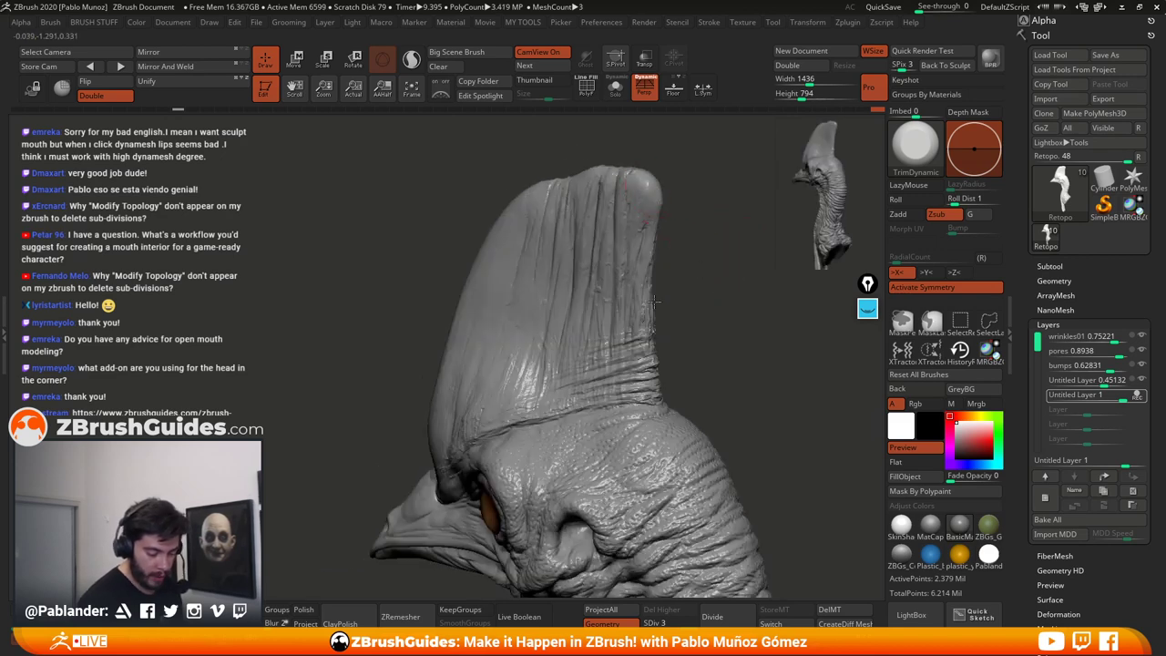
pyautogui.moveTo(674, 239); pyautogui.dragTo(640, 221, button='right')
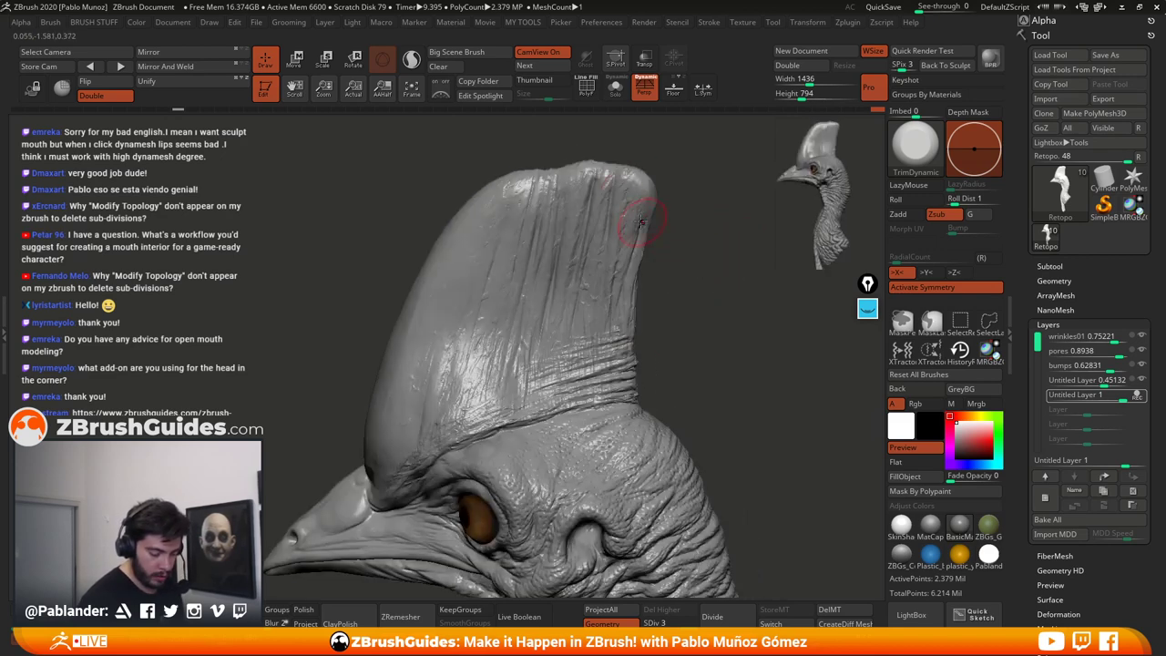
pyautogui.moveTo(629, 314); pyautogui.dragTo(642, 298, button='right')
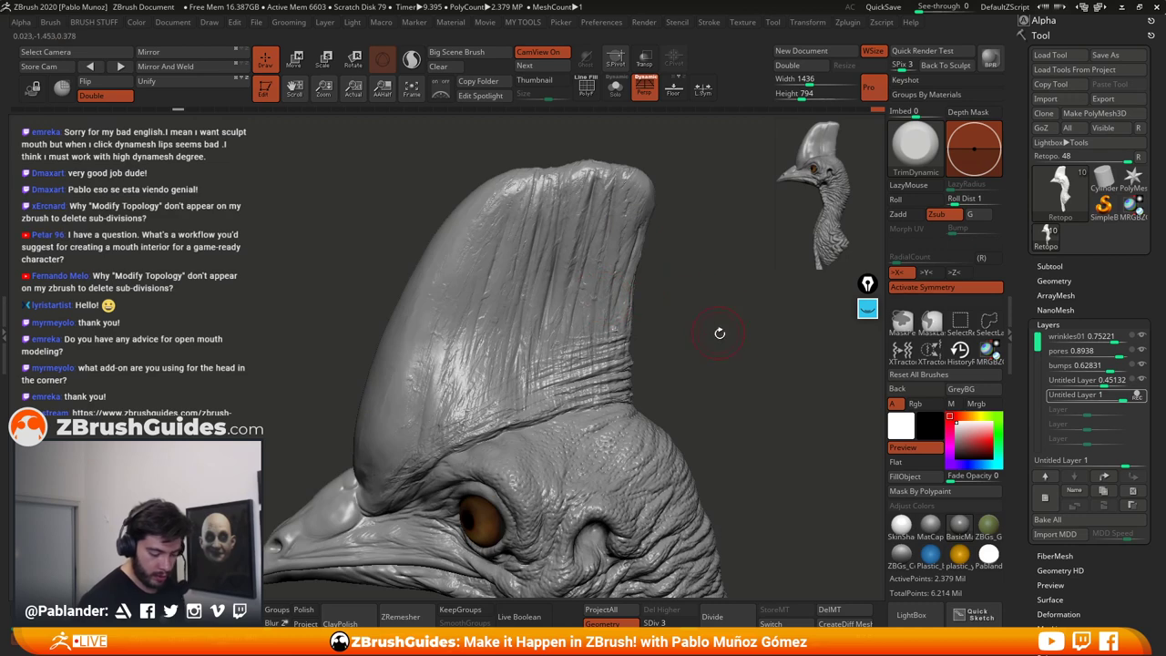
# Step: Switch to the Morph brush and brush back the layer detail along the casque's front edge and side
pyautogui.press('b')
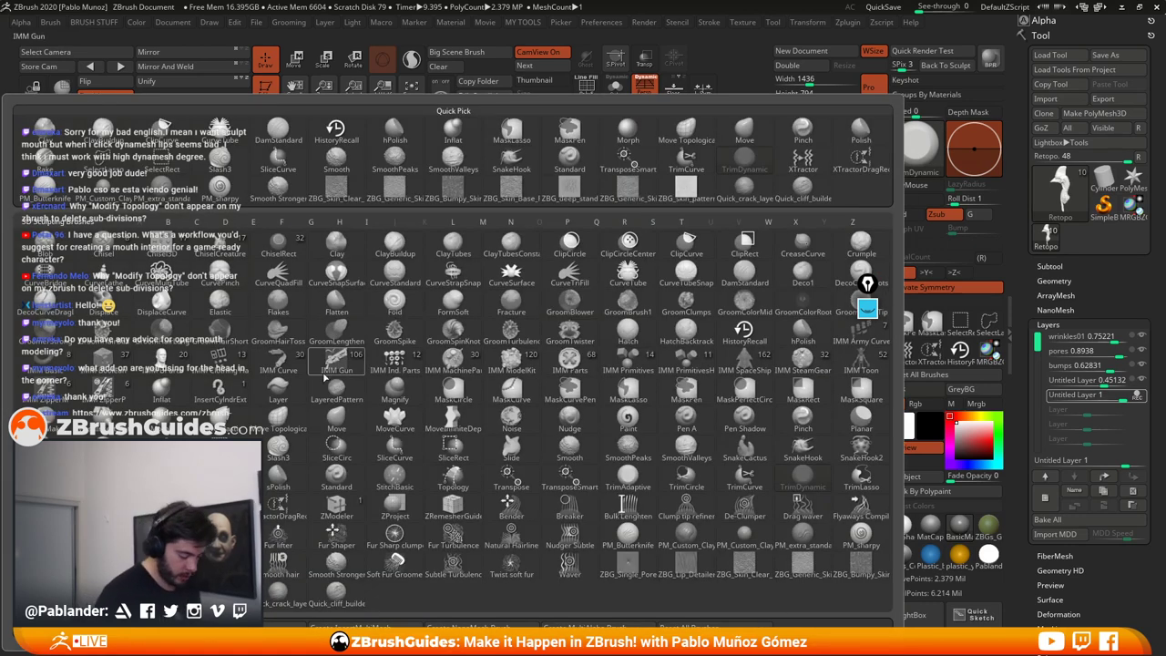
pyautogui.click(204, 417)
pyautogui.click(908, 151)
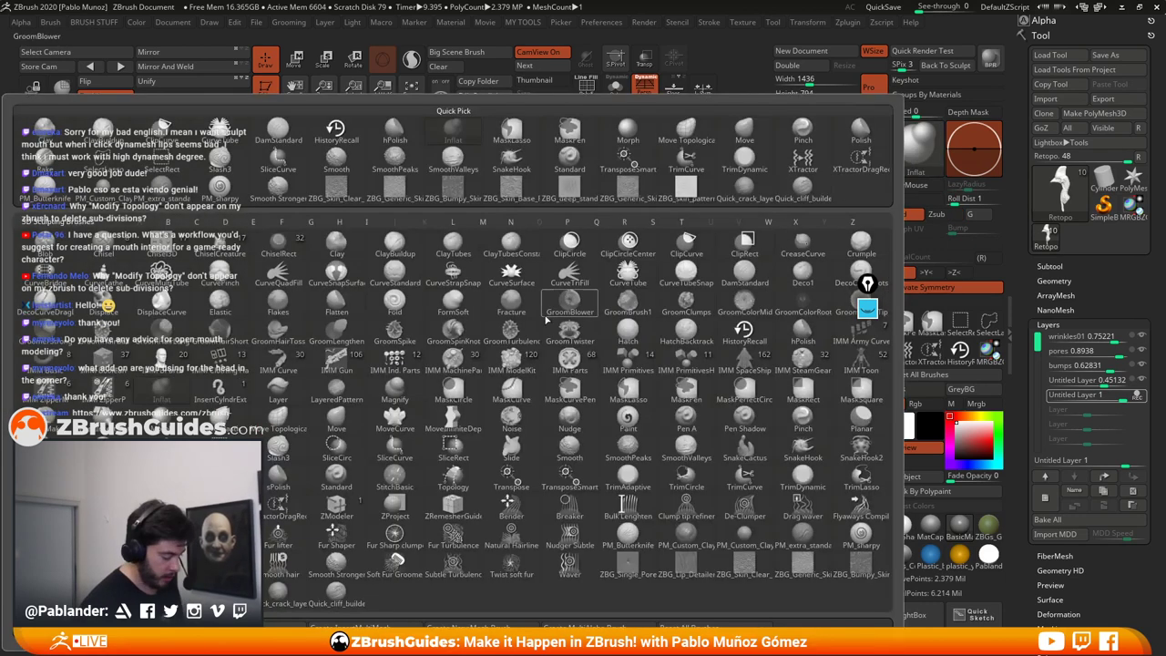
pyautogui.click(162, 428)
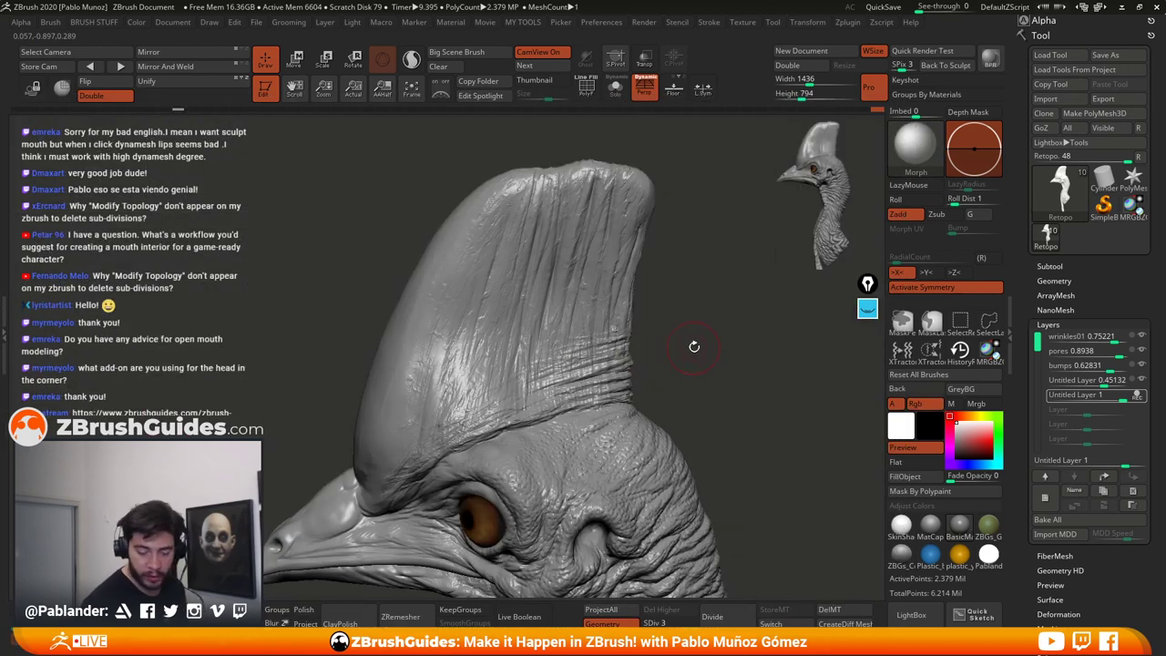
pyautogui.moveTo(694, 346); pyautogui.dragTo(716, 293)
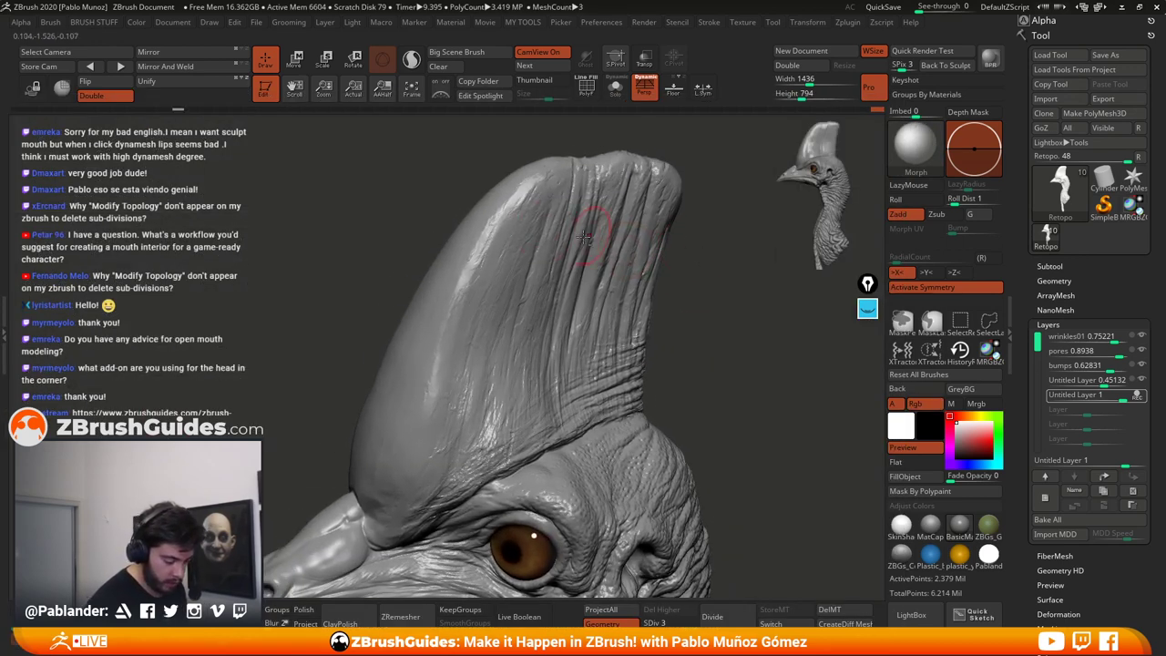
pyautogui.moveTo(517, 198)
pyautogui.mouseDown()
pyautogui.moveTo(496, 223)
pyautogui.moveTo(488, 216)
pyautogui.moveTo(446, 347)
pyautogui.mouseUp()
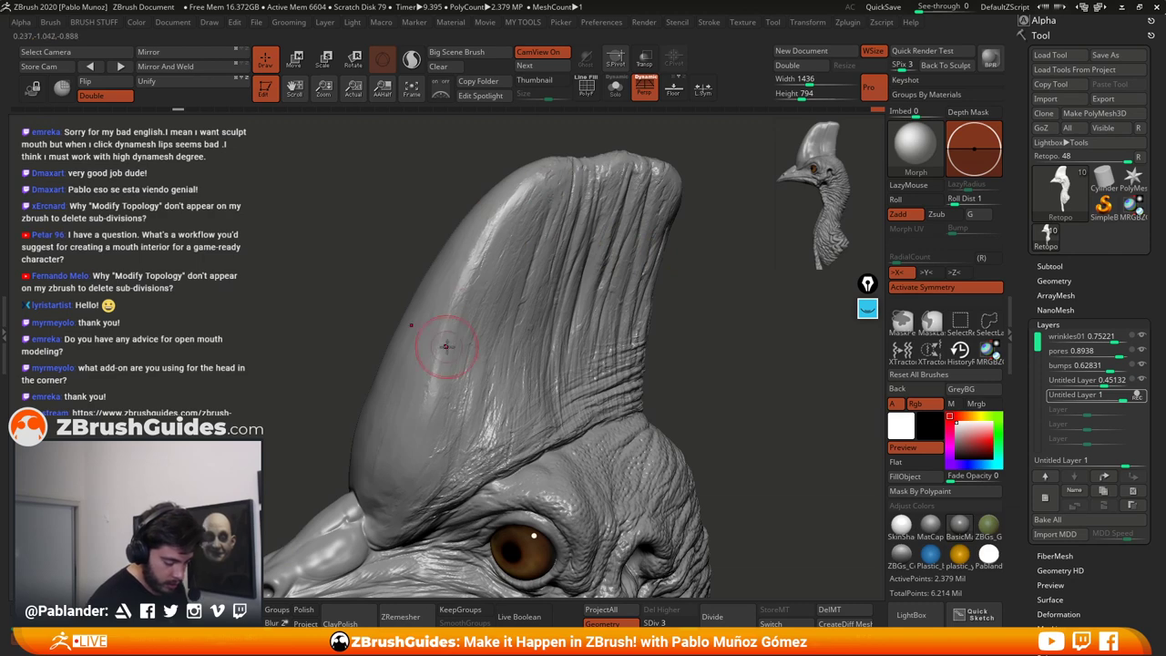
pyautogui.keyDown('alt'); pyautogui.moveTo(706, 315); pyautogui.dragTo(743, 227); pyautogui.keyUp('alt')
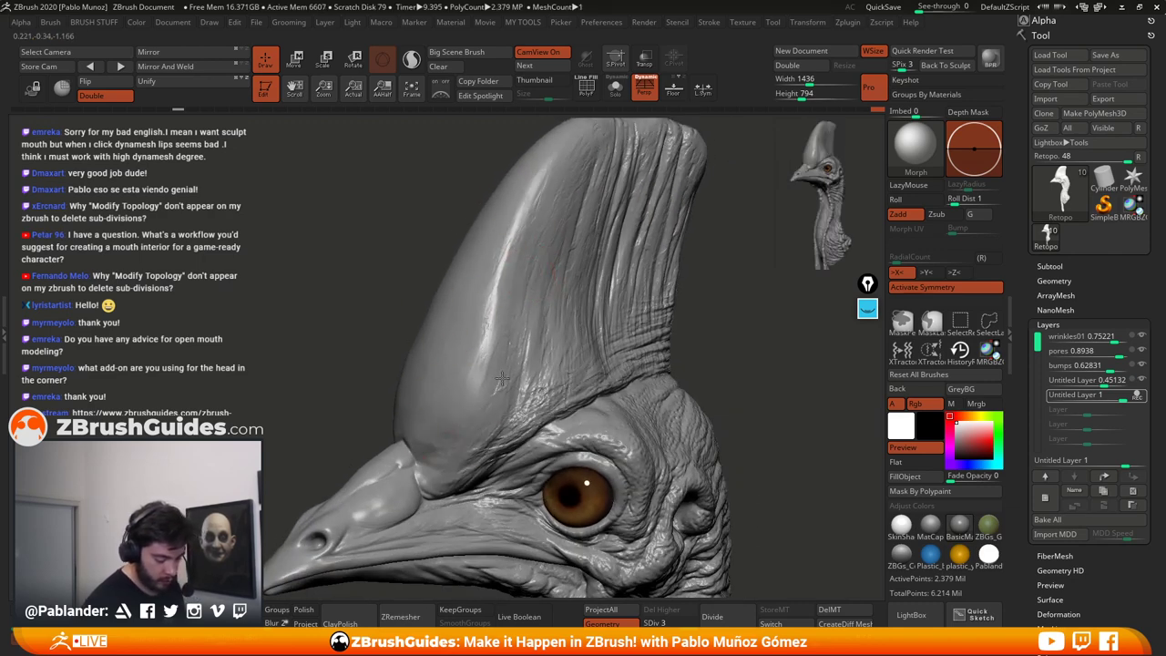
pyautogui.moveTo(722, 321); pyautogui.dragTo(611, 345)
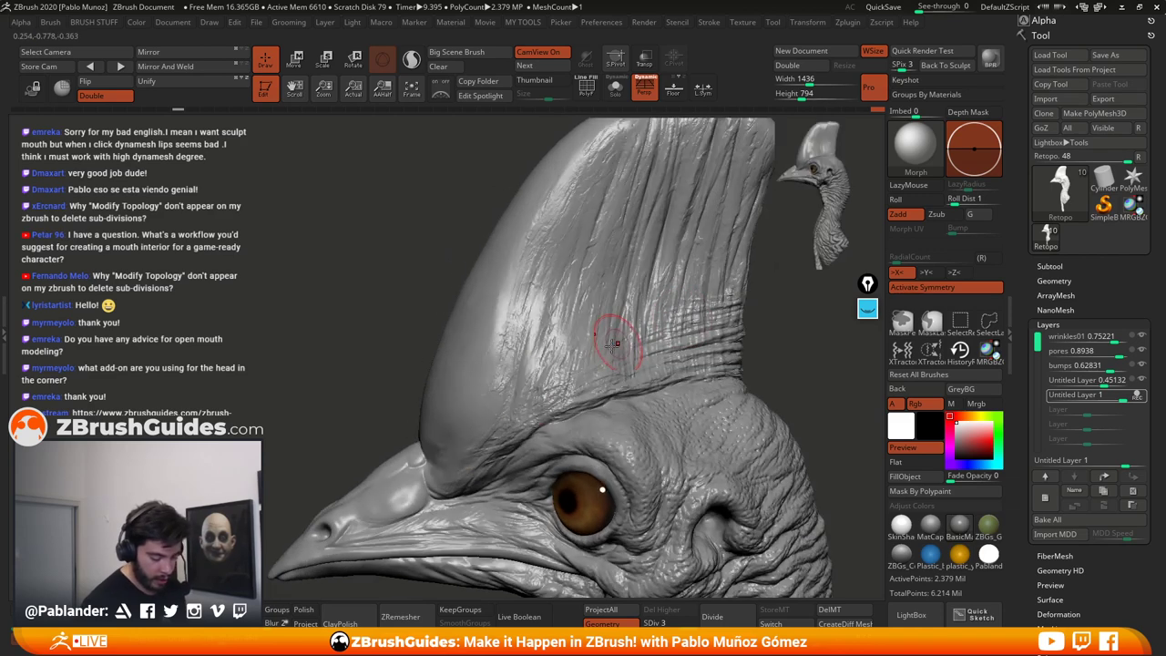
# Step: Adjust the Morph brush size and blend back the grooves on the casque's upper front, top rim and side
pyautogui.press('space')
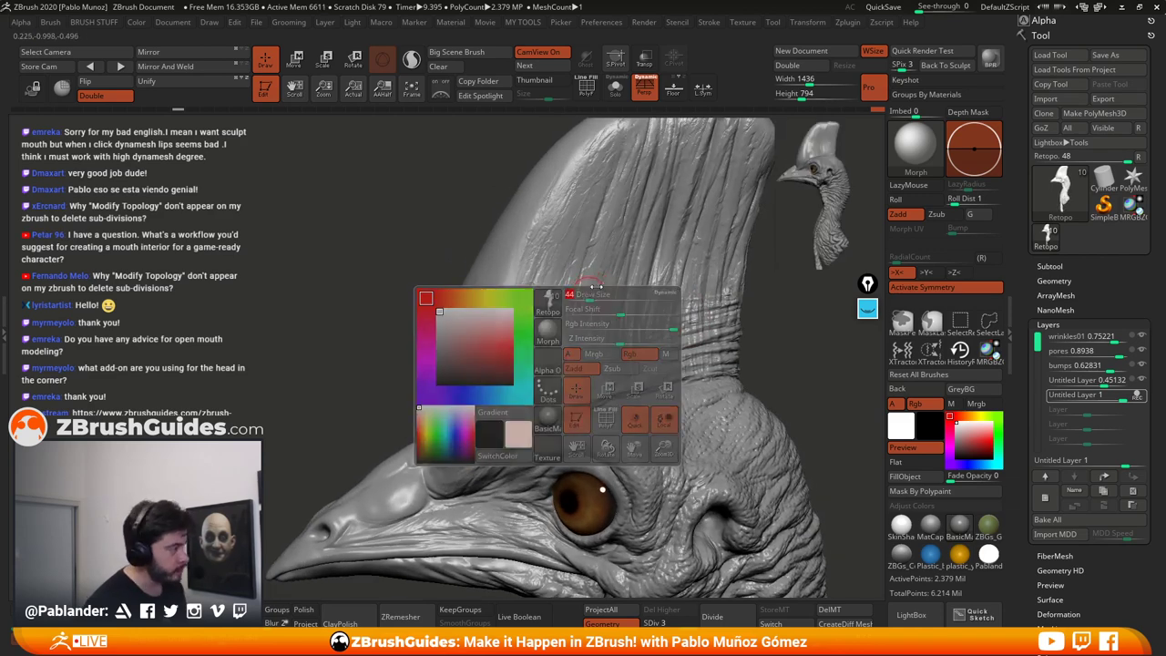
pyautogui.keyDown('alt'); pyautogui.moveTo(597, 286); pyautogui.dragTo(548, 325, button='right'); pyautogui.keyUp('alt')
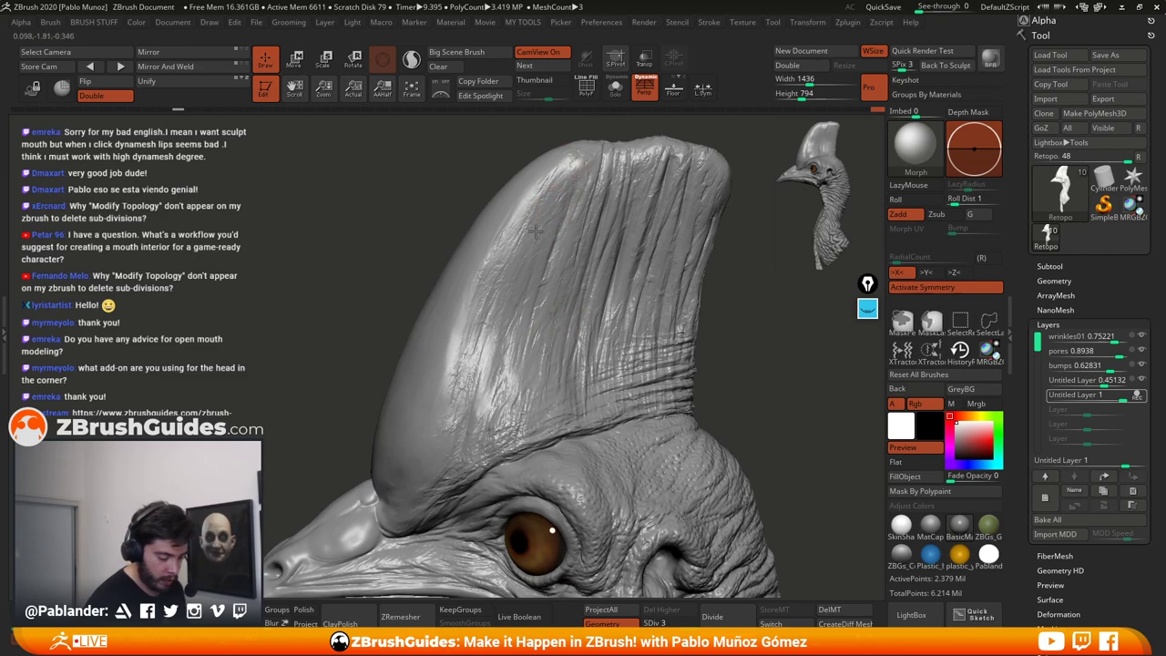
pyautogui.moveTo(536, 231)
pyautogui.mouseDown()
pyautogui.moveTo(573, 172)
pyautogui.moveTo(565, 211)
pyautogui.moveTo(559, 198)
pyautogui.moveTo(530, 199)
pyautogui.mouseUp()
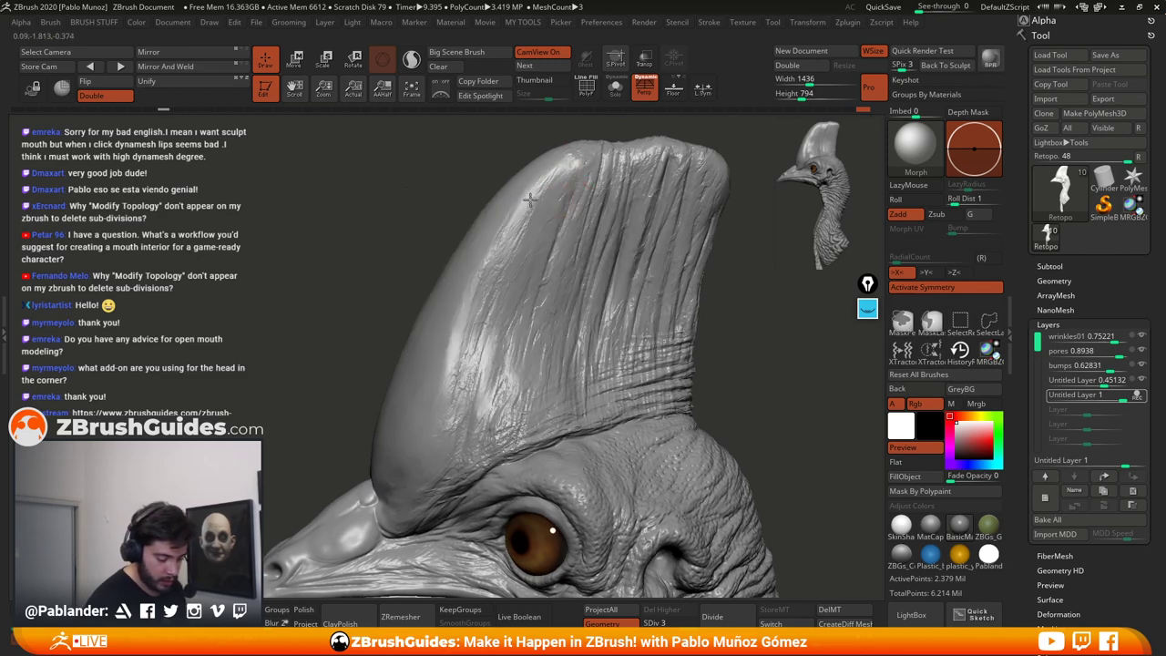
pyautogui.moveTo(676, 331); pyautogui.dragTo(698, 328, button='right')
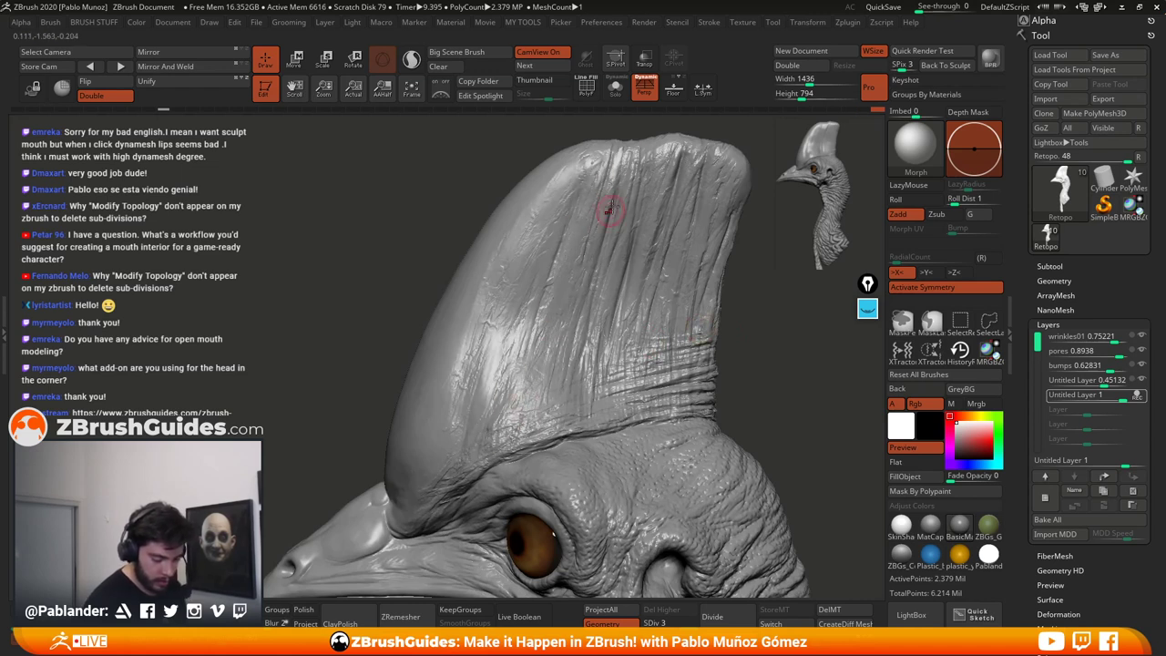
pyautogui.keyDown('alt'); pyautogui.moveTo(661, 178); pyautogui.dragTo(605, 229, button='right'); pyautogui.keyUp('alt')
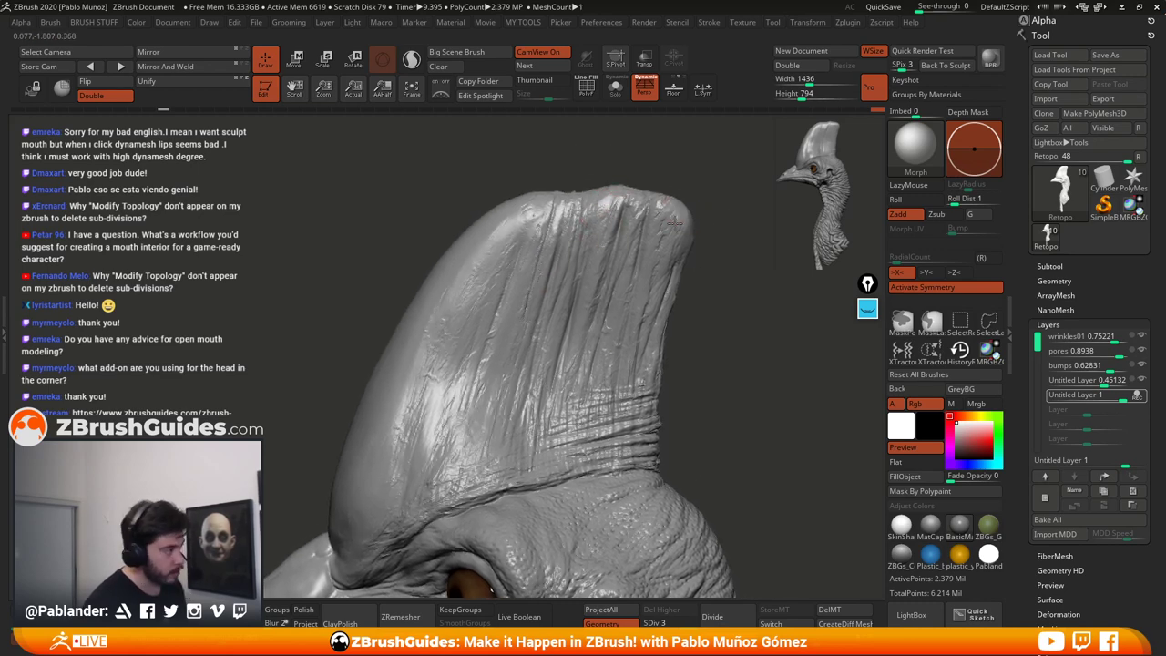
pyautogui.moveTo(687, 344); pyautogui.dragTo(556, 228)
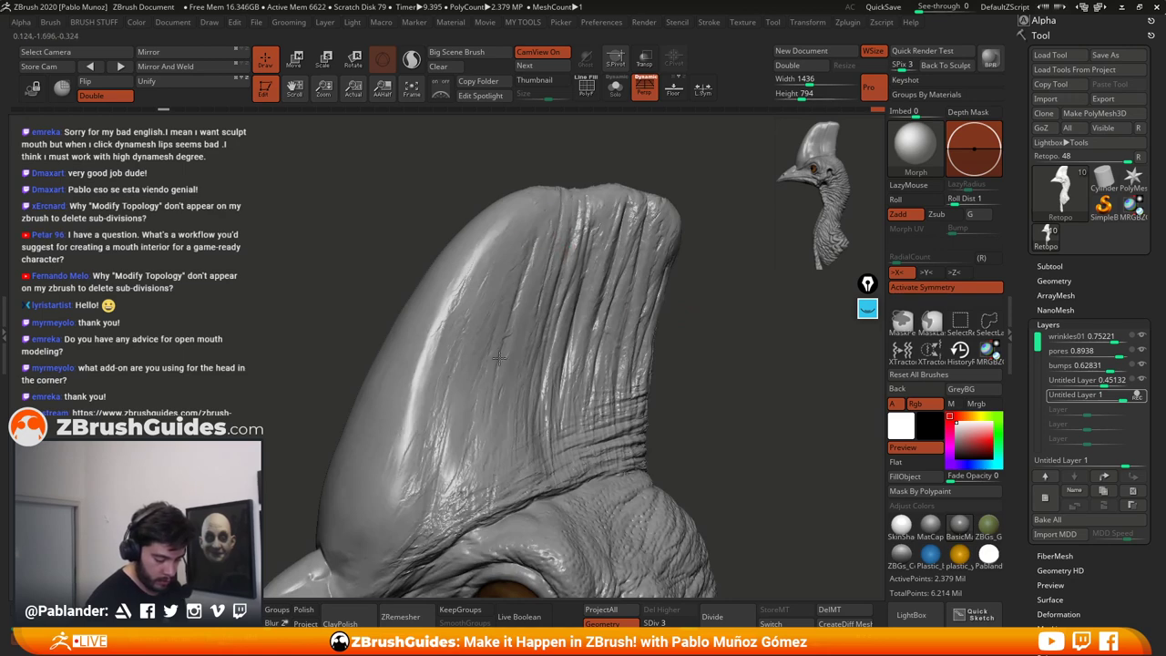
pyautogui.moveTo(690, 353)
pyautogui.mouseDown()
pyautogui.moveTo(665, 358)
pyautogui.moveTo(689, 283)
pyautogui.moveTo(680, 309)
pyautogui.moveTo(734, 352)
pyautogui.mouseUp()
pyautogui.moveTo(668, 322)
pyautogui.mouseDown()
pyautogui.moveTo(700, 303)
pyautogui.moveTo(690, 293)
pyautogui.moveTo(697, 331)
pyautogui.moveTo(680, 316)
pyautogui.moveTo(720, 335)
pyautogui.mouseUp()
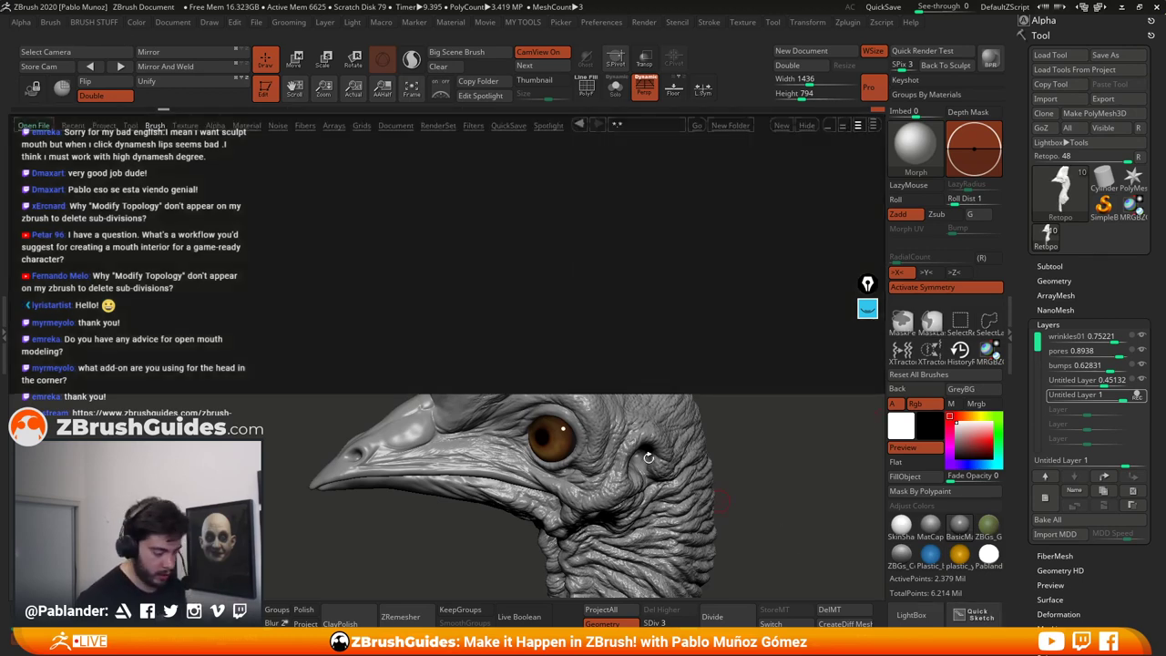
# Step: Load a ZBG skin imperfection brush from the LightBox brush library and QuickSave the project
pyautogui.doubleClick(66, 170)
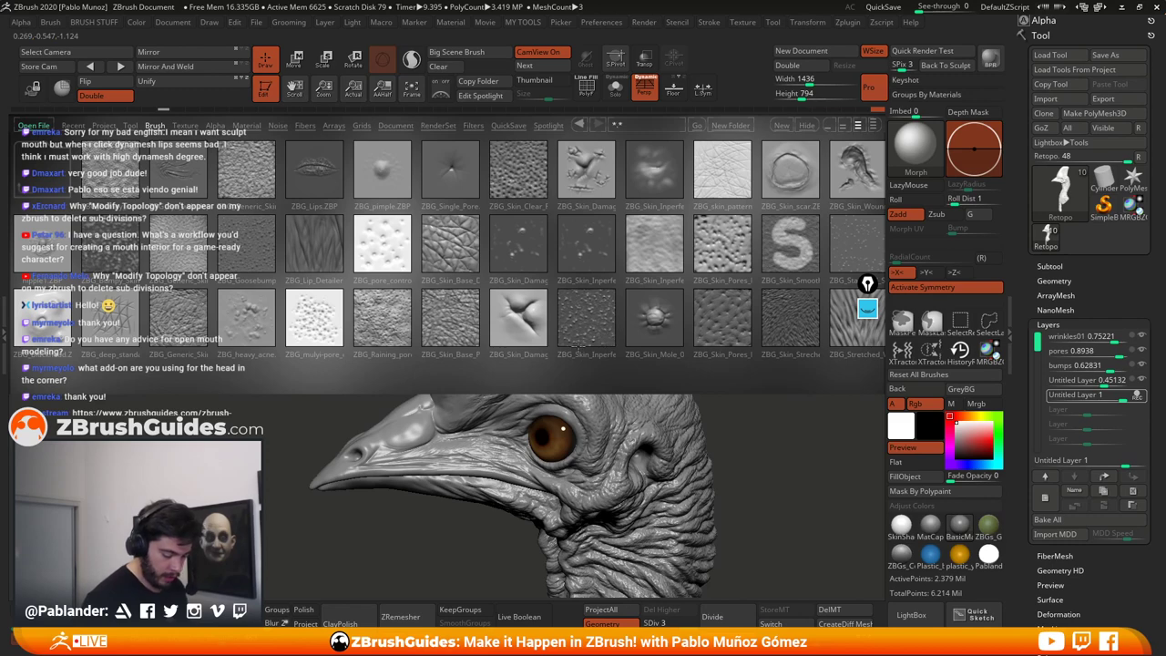
pyautogui.doubleClick(597, 327)
pyautogui.moveTo(715, 283)
pyautogui.keyDown('alt'); pyautogui.mouseDown()
pyautogui.moveTo(741, 292)
pyautogui.moveTo(717, 281)
pyautogui.mouseUp(); pyautogui.keyUp('alt')
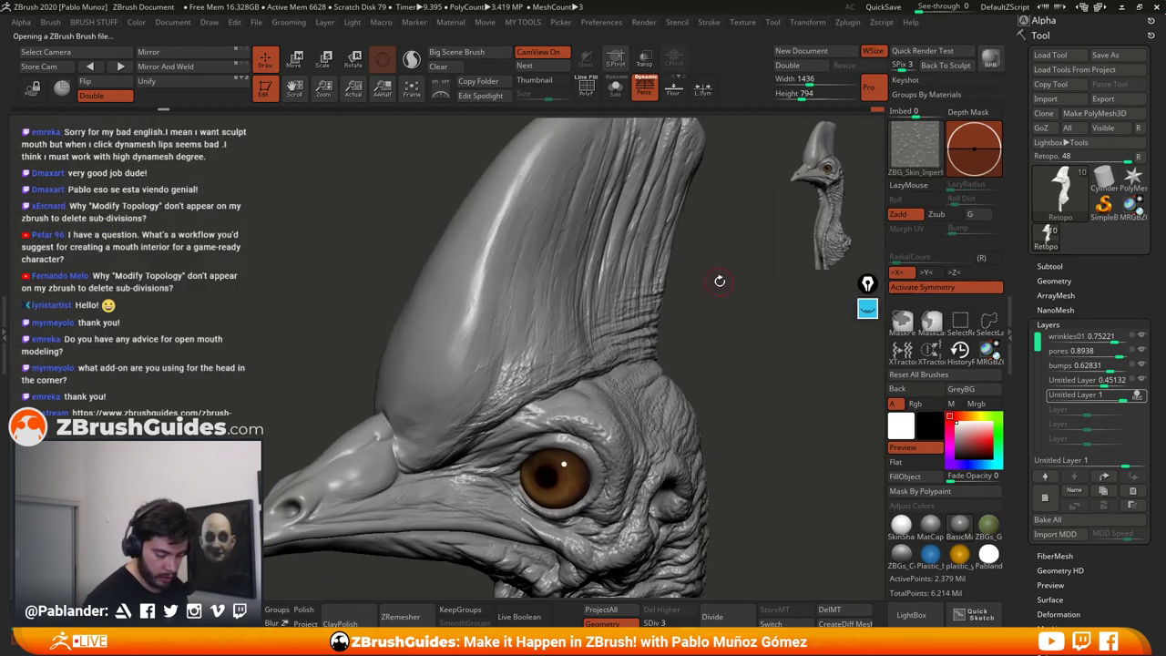
pyautogui.click(882, 7)
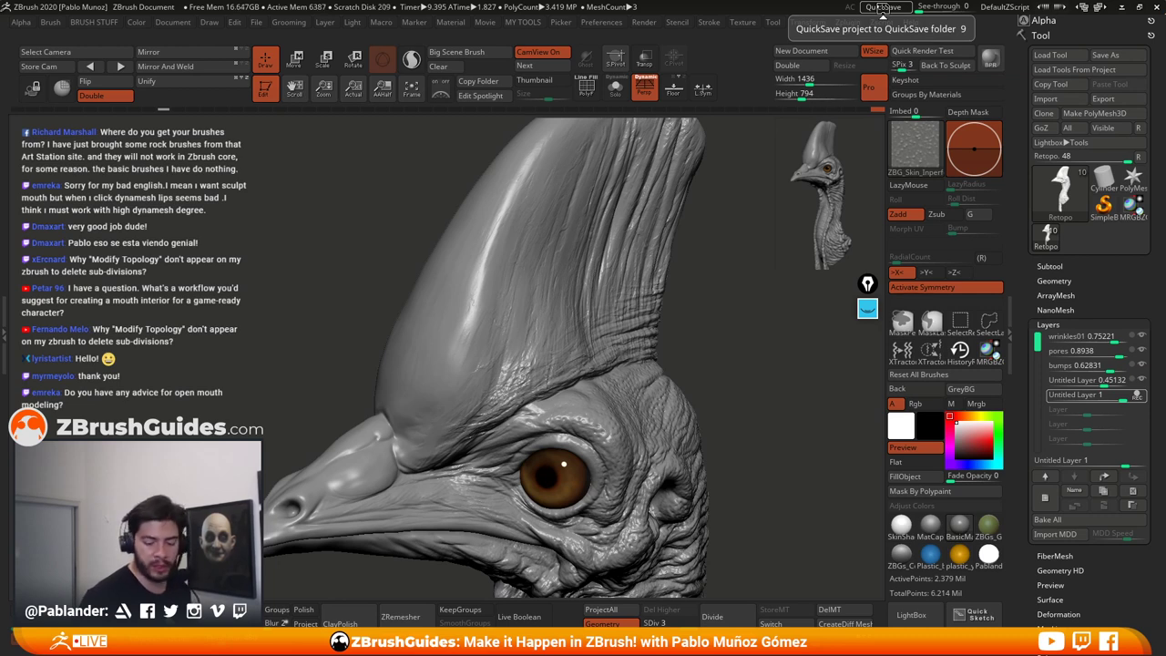
# Step: Inspect the Del Hidden command in the Modify Topology geometry options and return to the layer list
pyautogui.click(1061, 282)
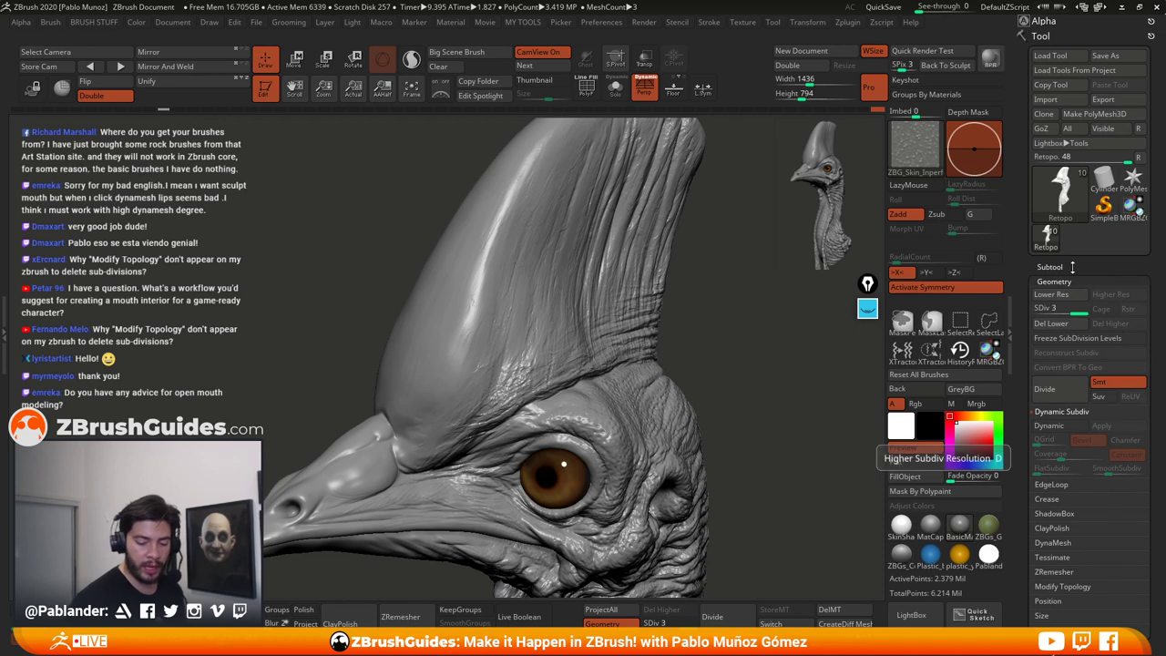
pyautogui.click(1083, 585)
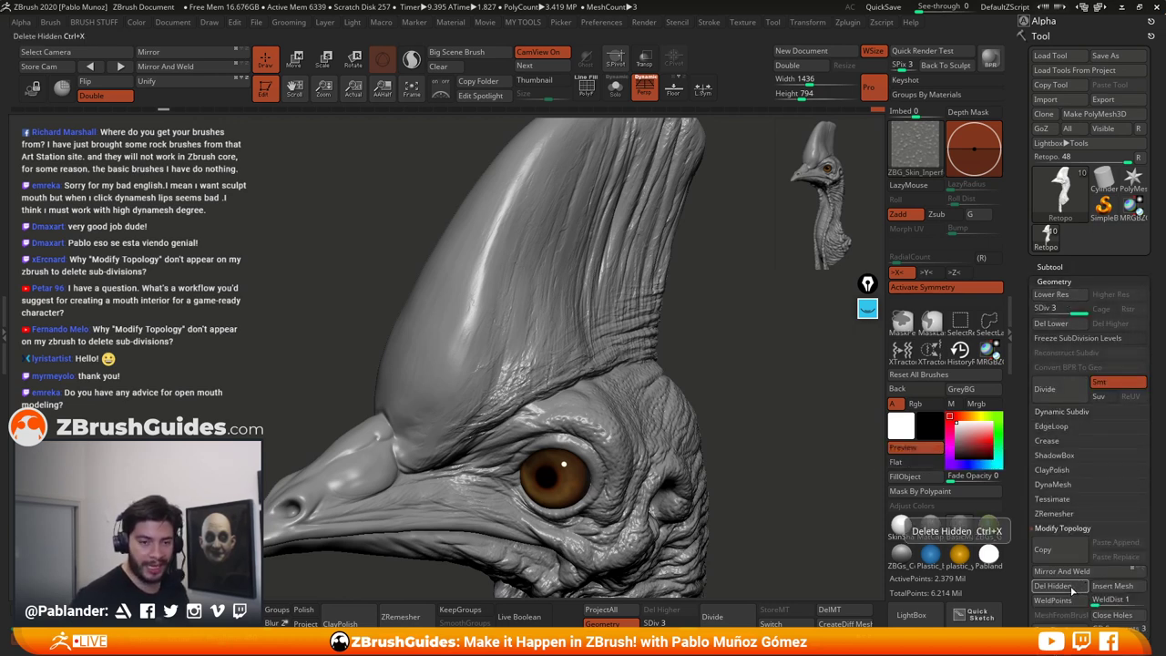
pyautogui.click(1061, 281)
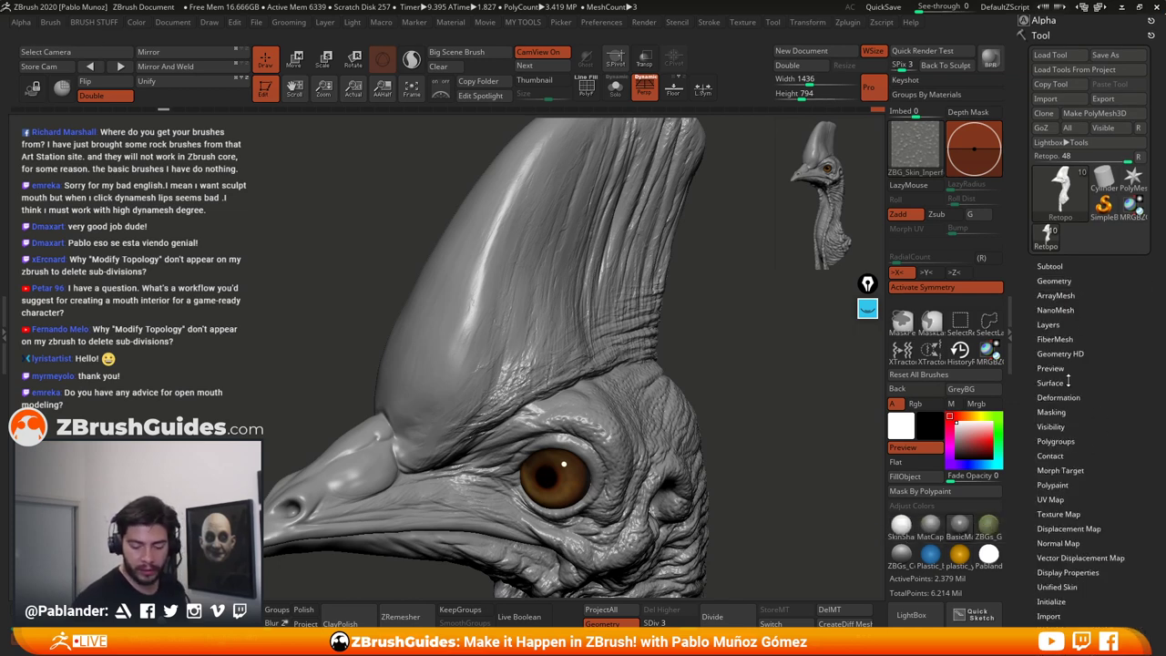
pyautogui.press('shift')
pyautogui.click(1061, 325)
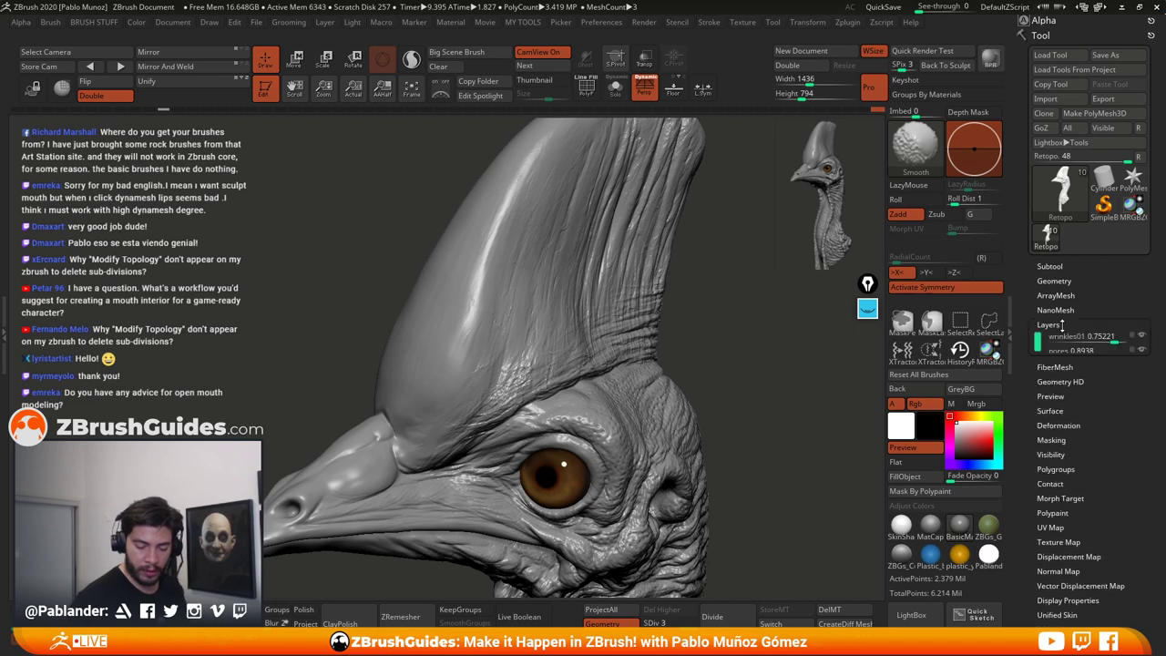
# Step: Adjust the skin imperfection brush size and spray fine bumpy texture over the casque's lower front and side
pyautogui.moveTo(753, 440); pyautogui.dragTo(753, 439)
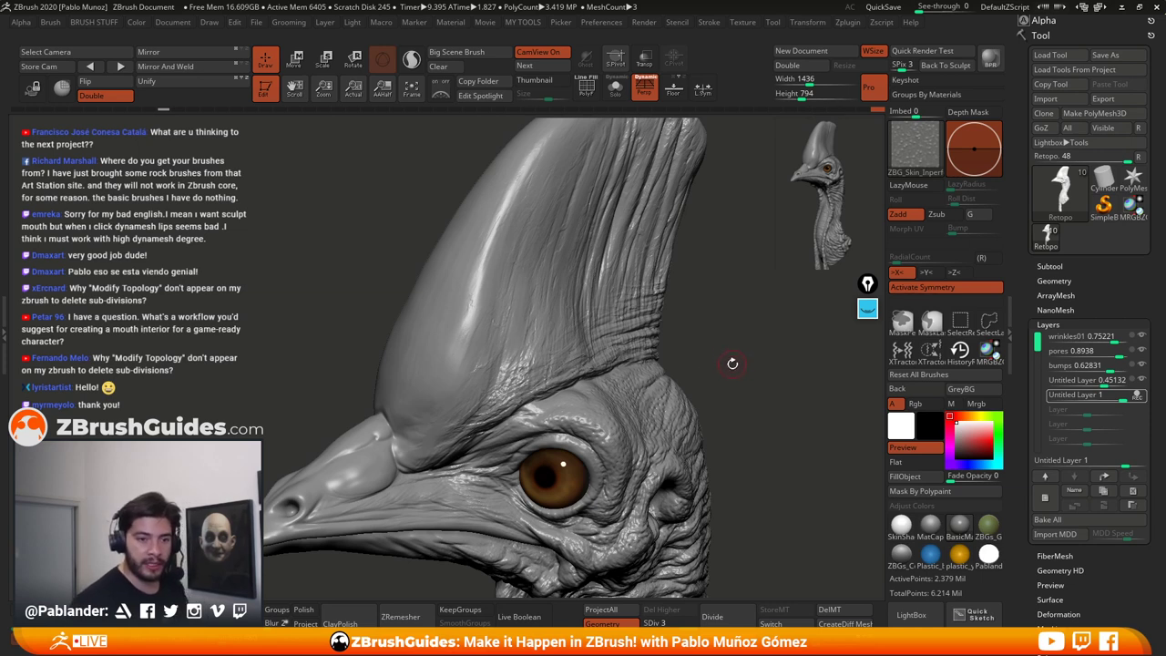
pyautogui.moveTo(734, 361); pyautogui.dragTo(736, 341)
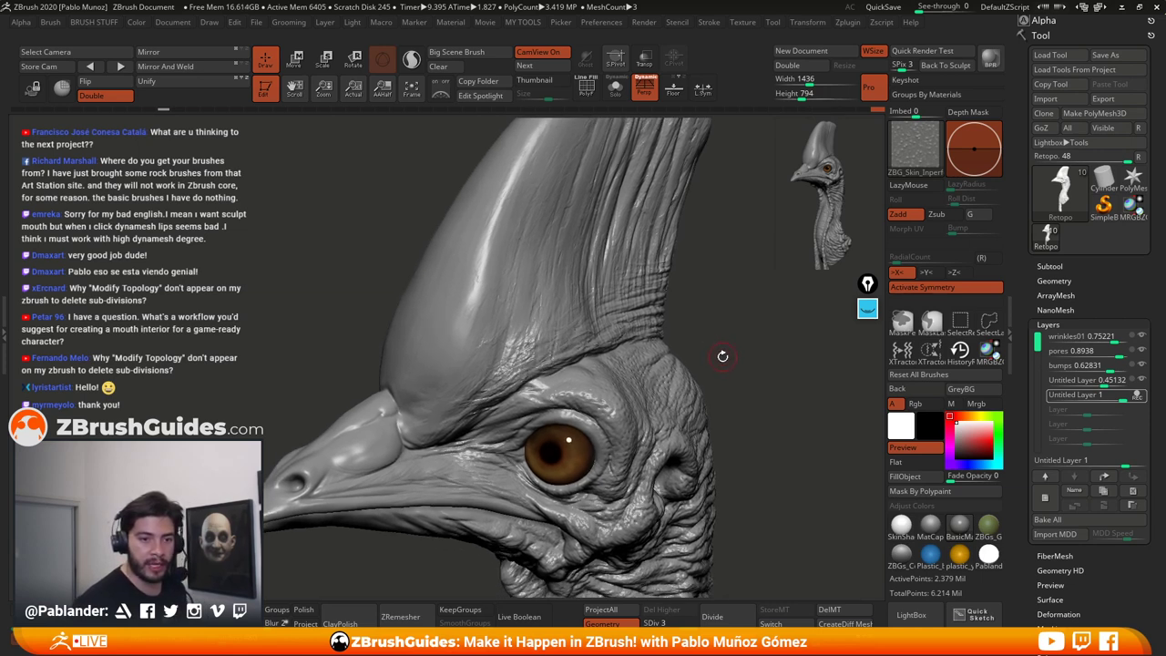
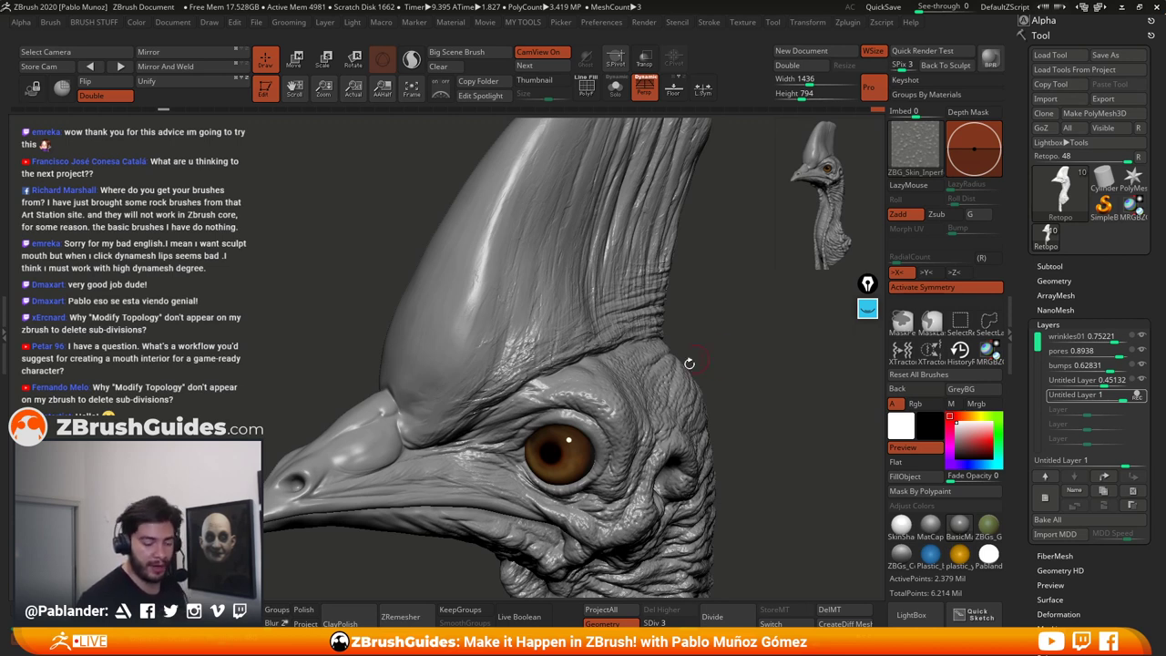
pyautogui.moveTo(720, 342)
pyautogui.mouseDown()
pyautogui.moveTo(731, 319)
pyautogui.moveTo(685, 312)
pyautogui.moveTo(708, 334)
pyautogui.mouseUp()
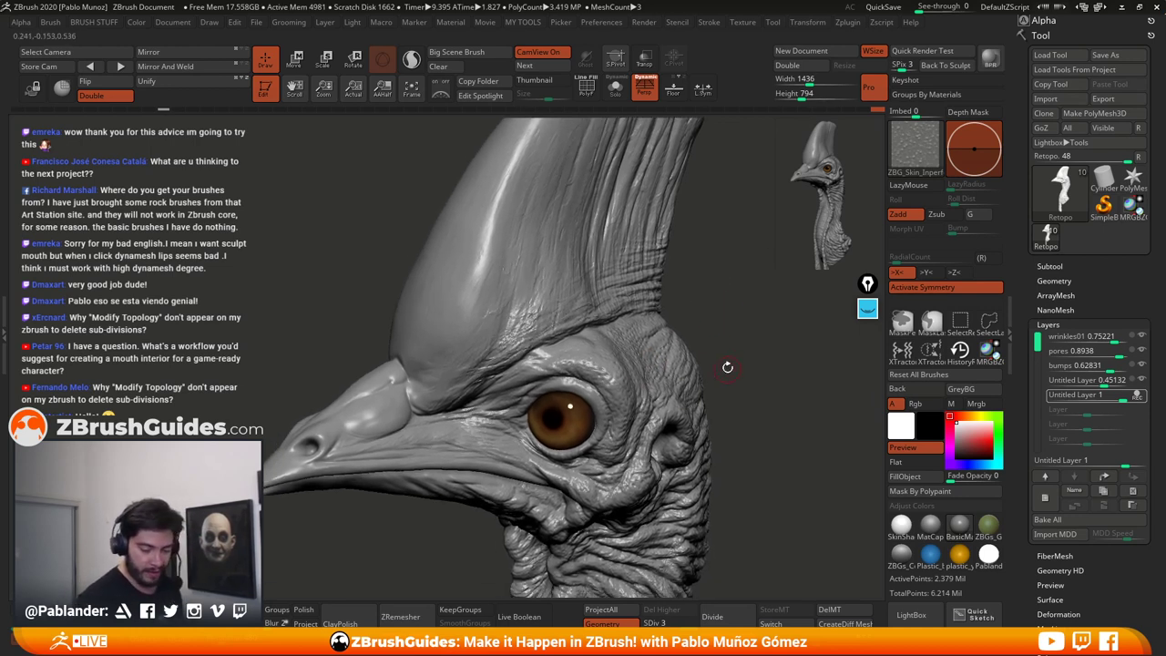
pyautogui.keyDown('alt'); pyautogui.moveTo(613, 239); pyautogui.dragTo(605, 287, button='right'); pyautogui.keyUp('alt')
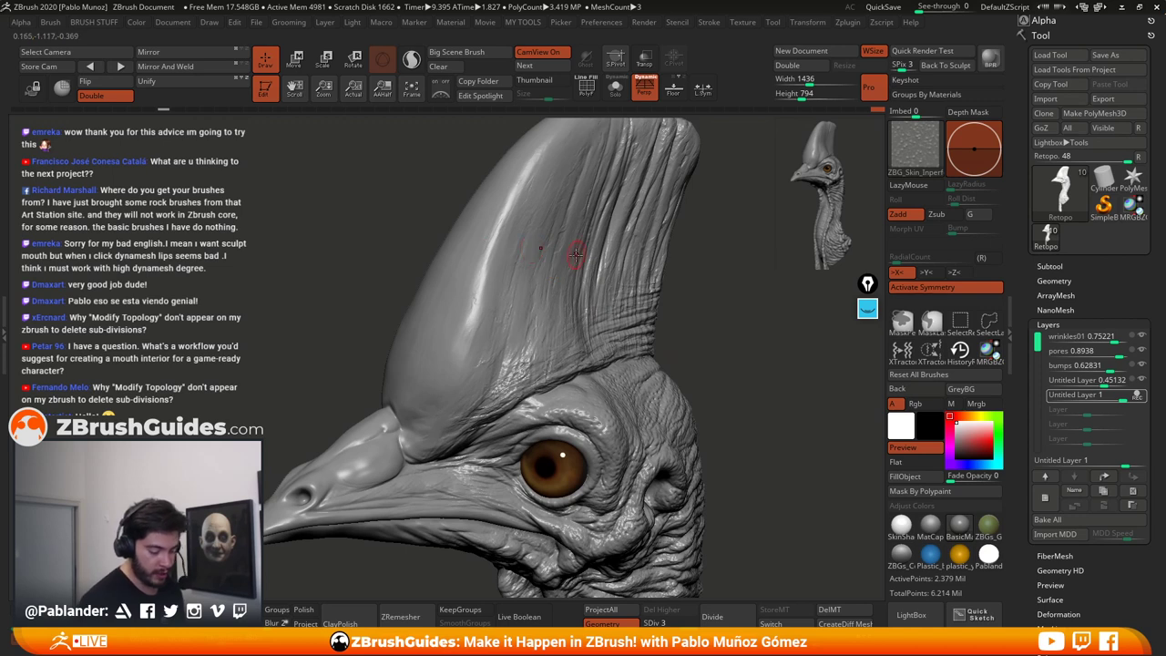
pyautogui.press('space')
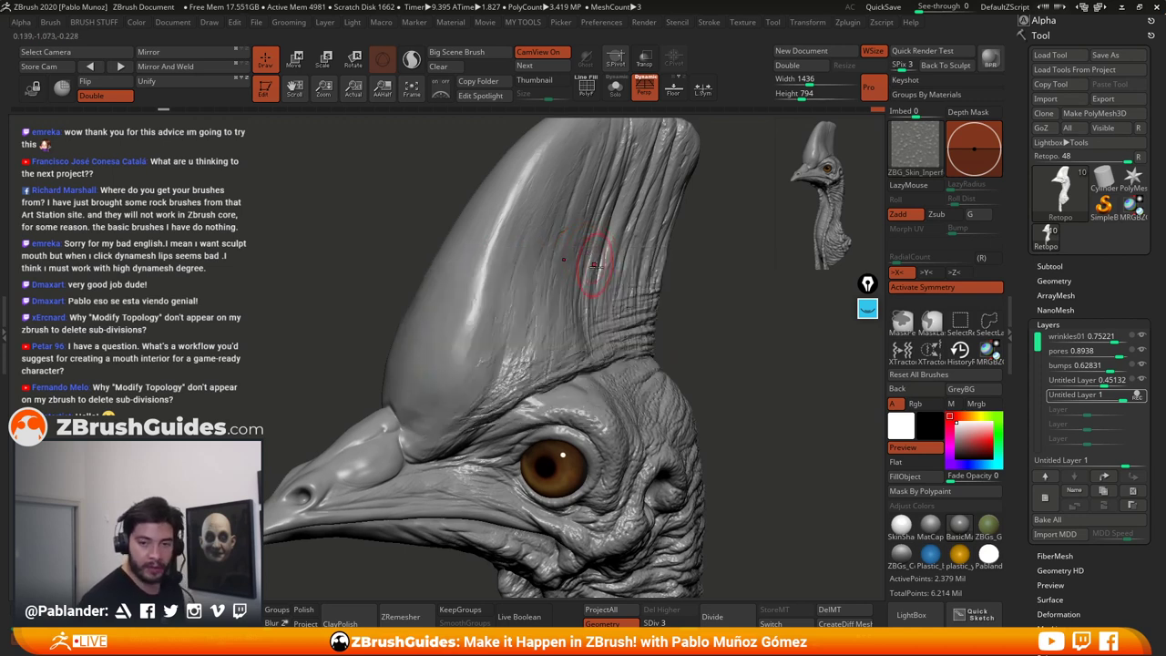
pyautogui.moveTo(710, 311); pyautogui.dragTo(716, 294)
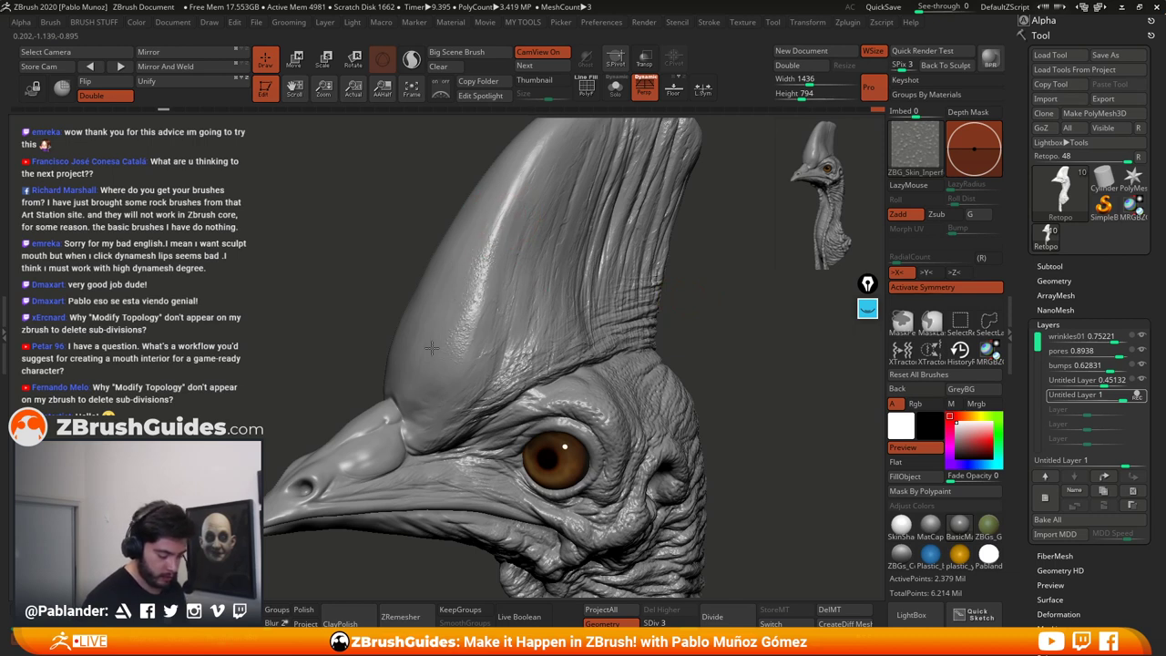
pyautogui.moveTo(433, 384)
pyautogui.mouseDown()
pyautogui.moveTo(549, 323)
pyautogui.moveTo(490, 284)
pyautogui.moveTo(543, 327)
pyautogui.mouseUp()
pyautogui.keyDown('alt'); pyautogui.moveTo(550, 334); pyautogui.dragTo(584, 328, button='right'); pyautogui.keyUp('alt')
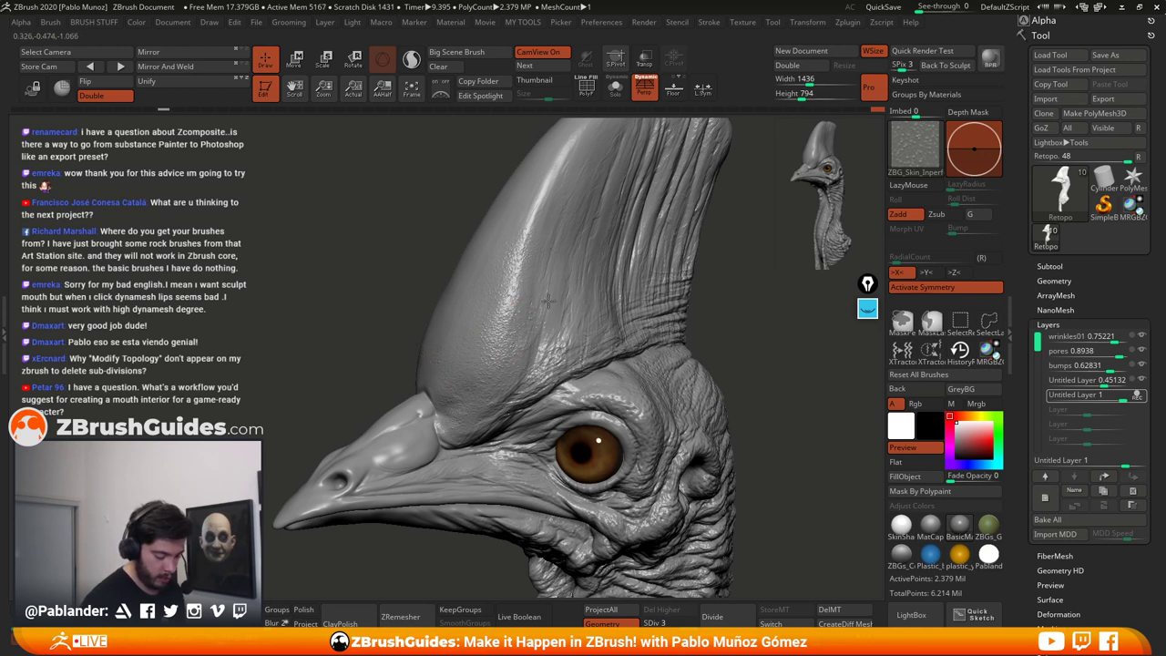
# Step: Extend the fine skin imperfection texture over the casque's upper front and grooved side
pyautogui.keyDown('alt'); pyautogui.moveTo(571, 212); pyautogui.dragTo(543, 277, button='right'); pyautogui.keyUp('alt')
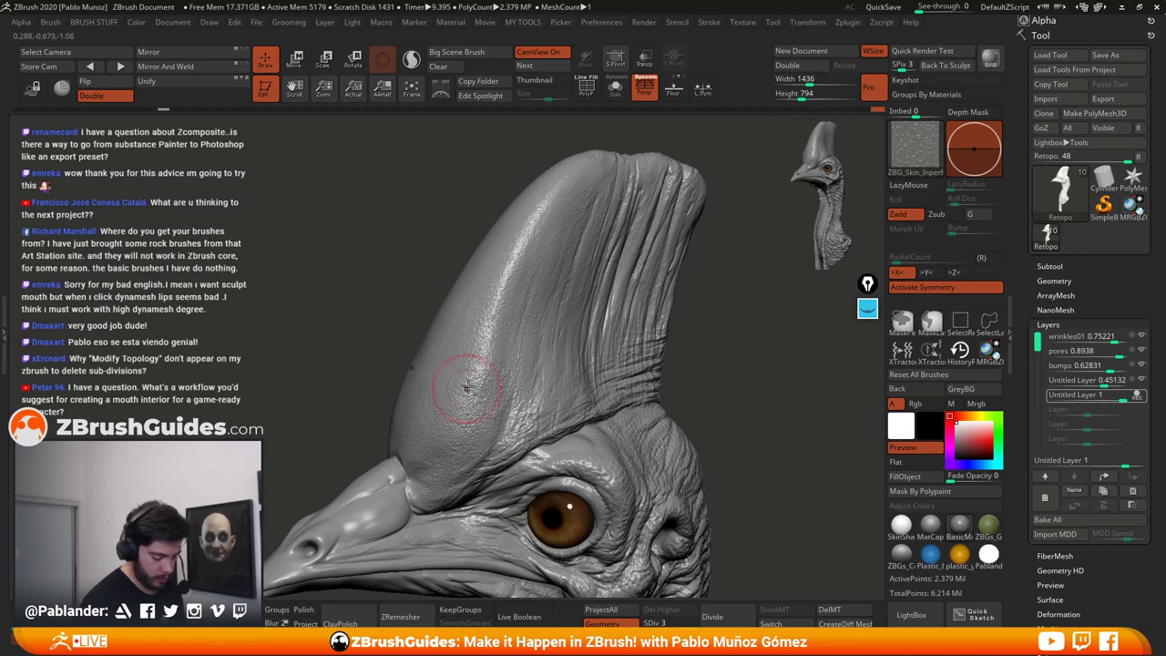
pyautogui.moveTo(749, 250); pyautogui.dragTo(681, 260)
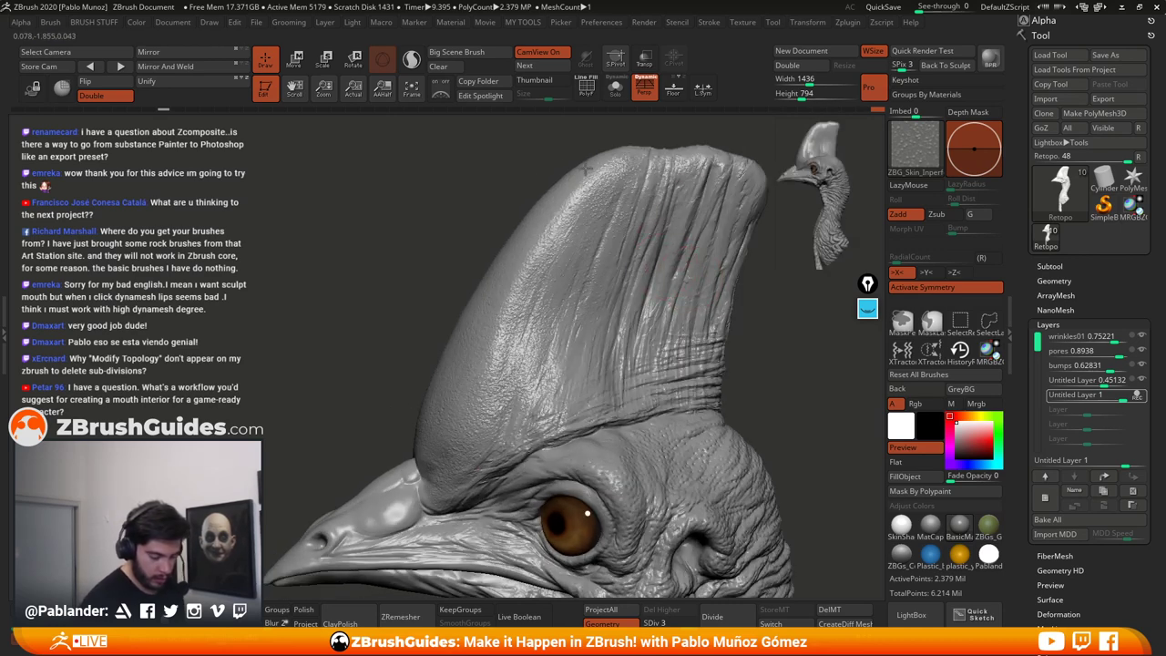
pyautogui.keyDown('alt'); pyautogui.moveTo(588, 371); pyautogui.dragTo(631, 335, button='right'); pyautogui.keyUp('alt')
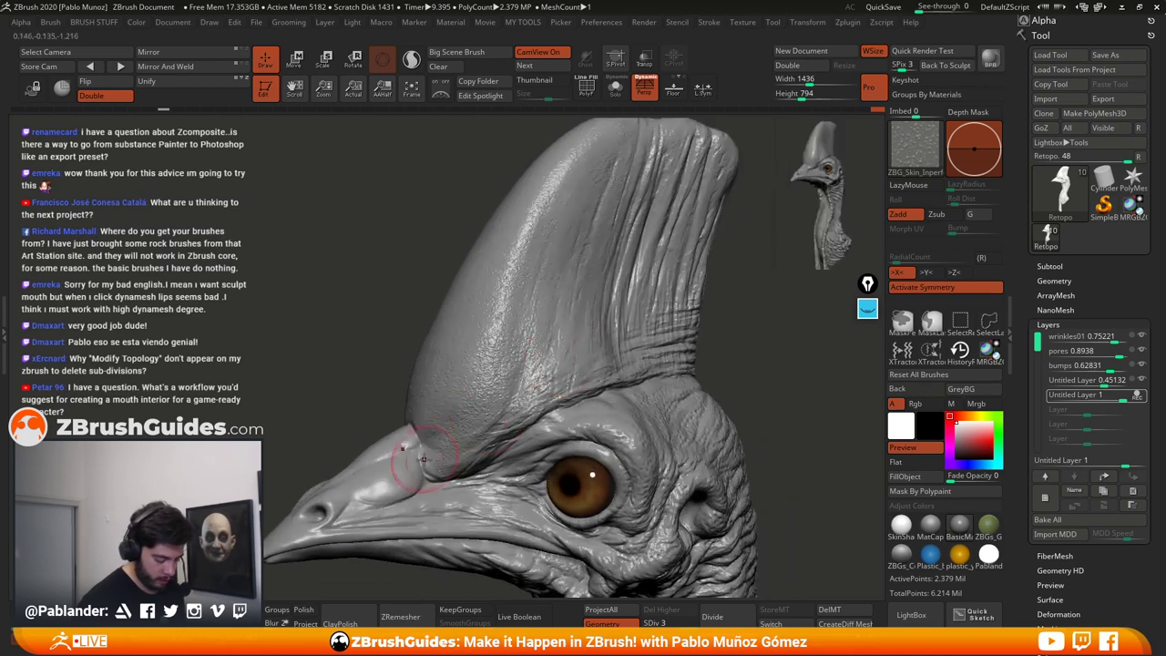
# Step: Spray fine skin imperfection texture over the beak base and the casque's lower side above the eye
pyautogui.moveTo(406, 454); pyautogui.dragTo(481, 347, button='right')
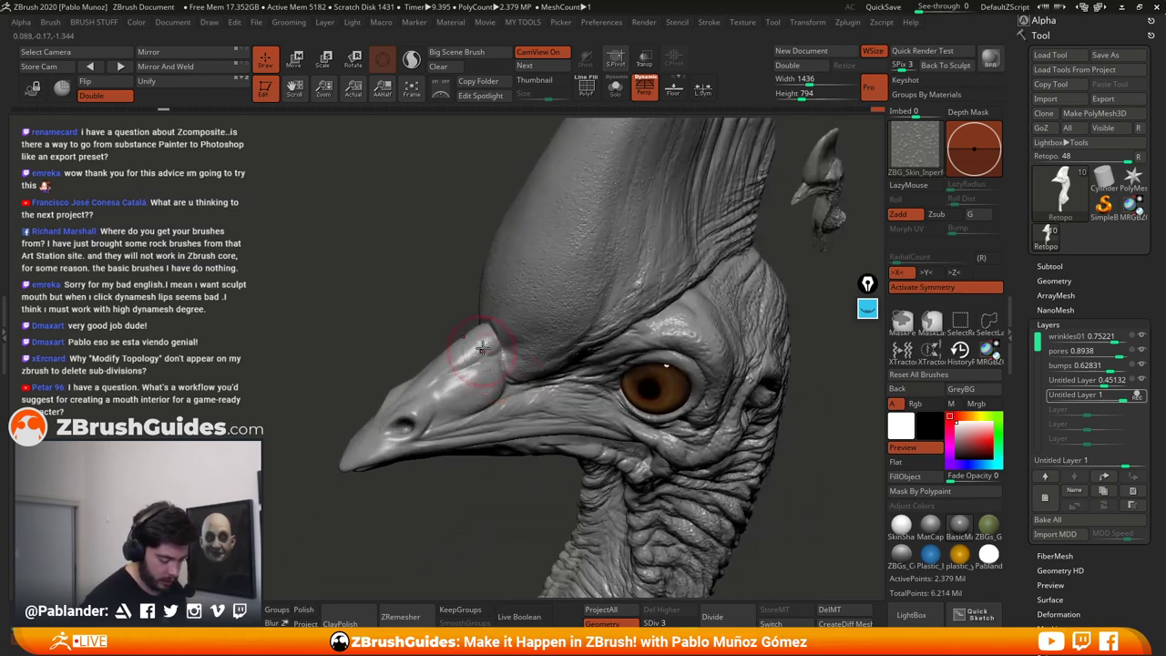
pyautogui.moveTo(482, 349)
pyautogui.mouseDown()
pyautogui.moveTo(437, 379)
pyautogui.moveTo(486, 377)
pyautogui.moveTo(400, 405)
pyautogui.moveTo(442, 410)
pyautogui.moveTo(514, 355)
pyautogui.moveTo(473, 426)
pyautogui.moveTo(488, 449)
pyautogui.moveTo(601, 390)
pyautogui.moveTo(525, 420)
pyautogui.moveTo(673, 314)
pyautogui.moveTo(601, 315)
pyautogui.mouseUp()
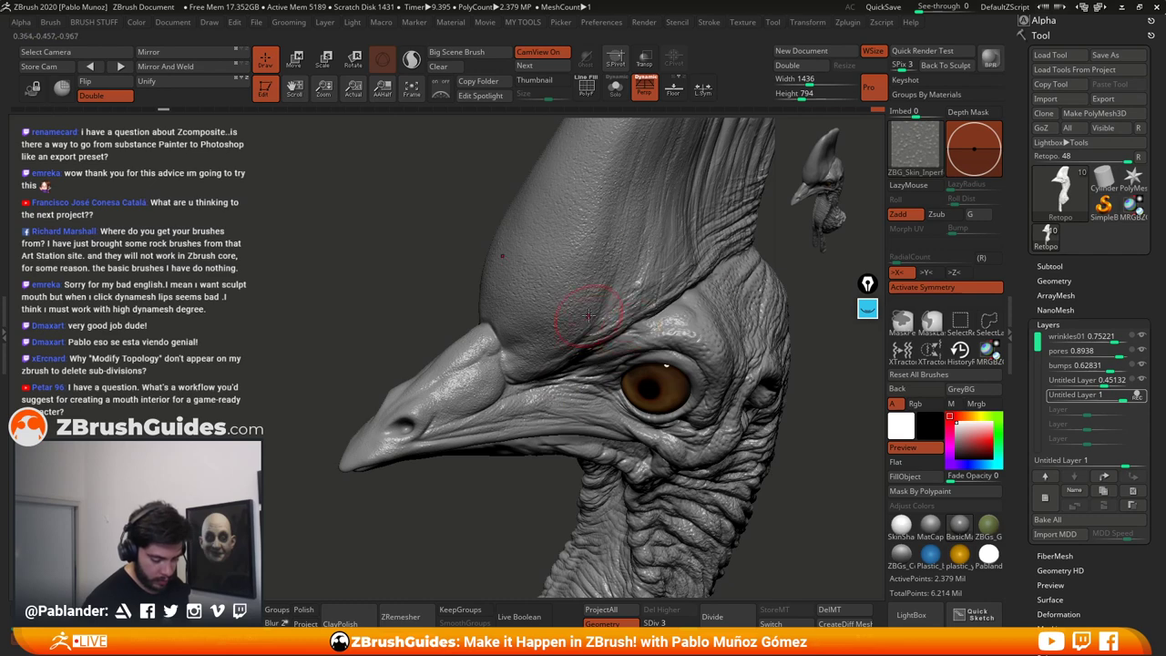
pyautogui.moveTo(601, 315); pyautogui.dragTo(548, 310, button='right')
pyautogui.moveTo(581, 275)
pyautogui.mouseDown()
pyautogui.moveTo(536, 286)
pyautogui.moveTo(583, 305)
pyautogui.mouseUp()
# Step: Switch to the Morph brush and soften the sprayed imperfection texture on the beak base and casque
pyautogui.press('space')
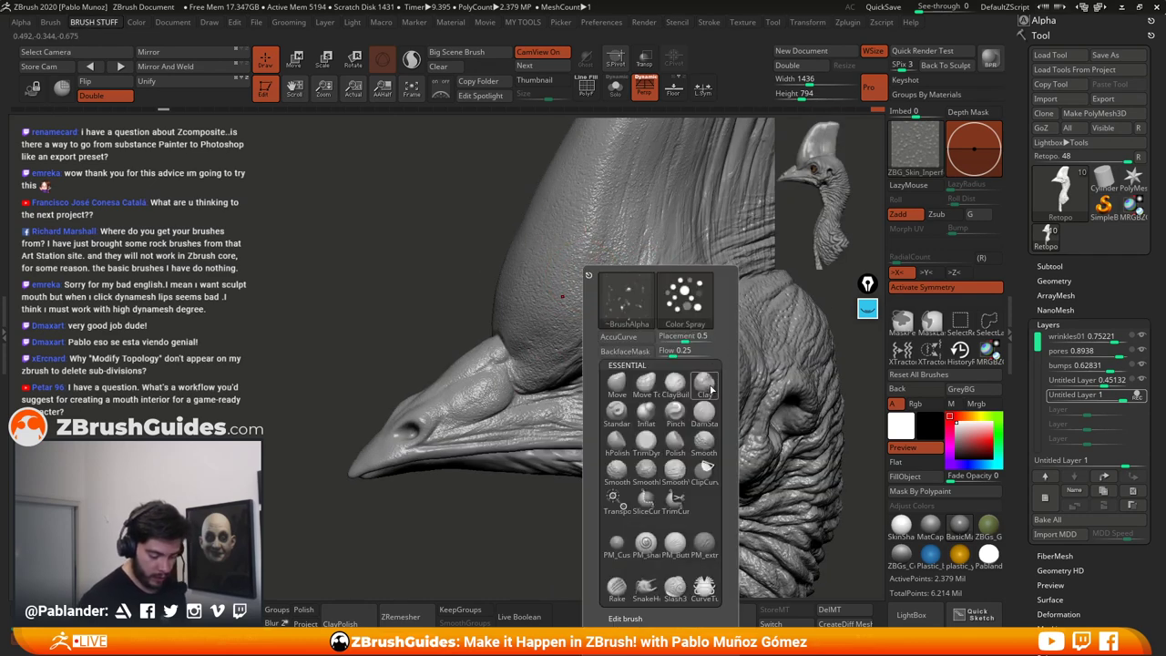
pyautogui.click(915, 146)
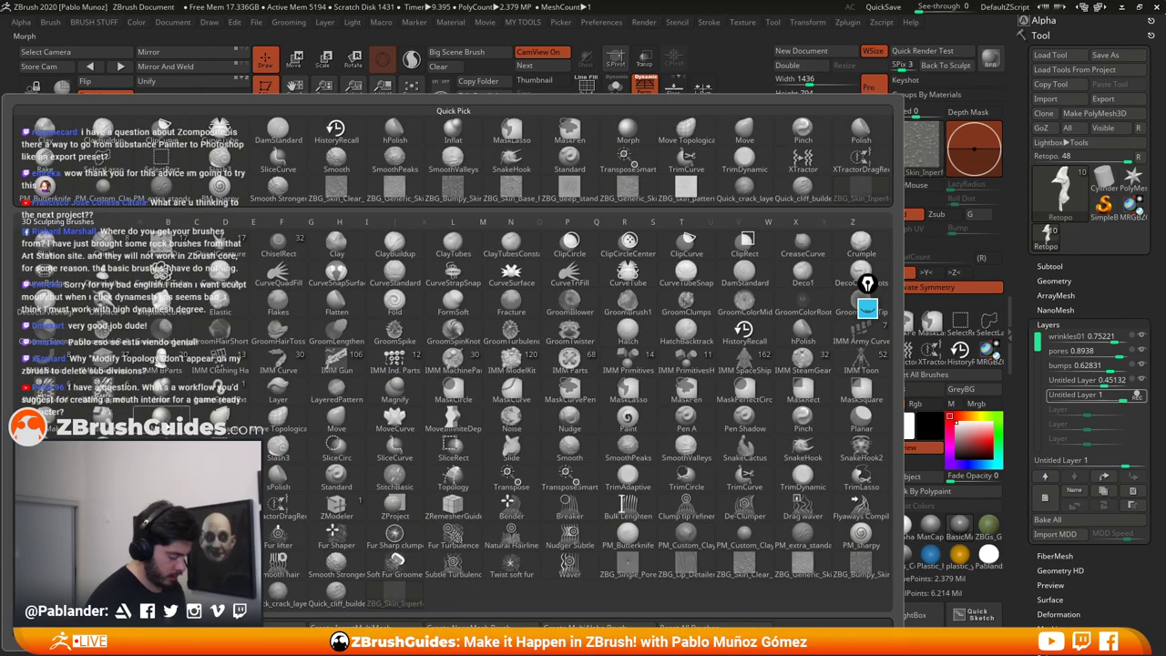
pyautogui.click(627, 130)
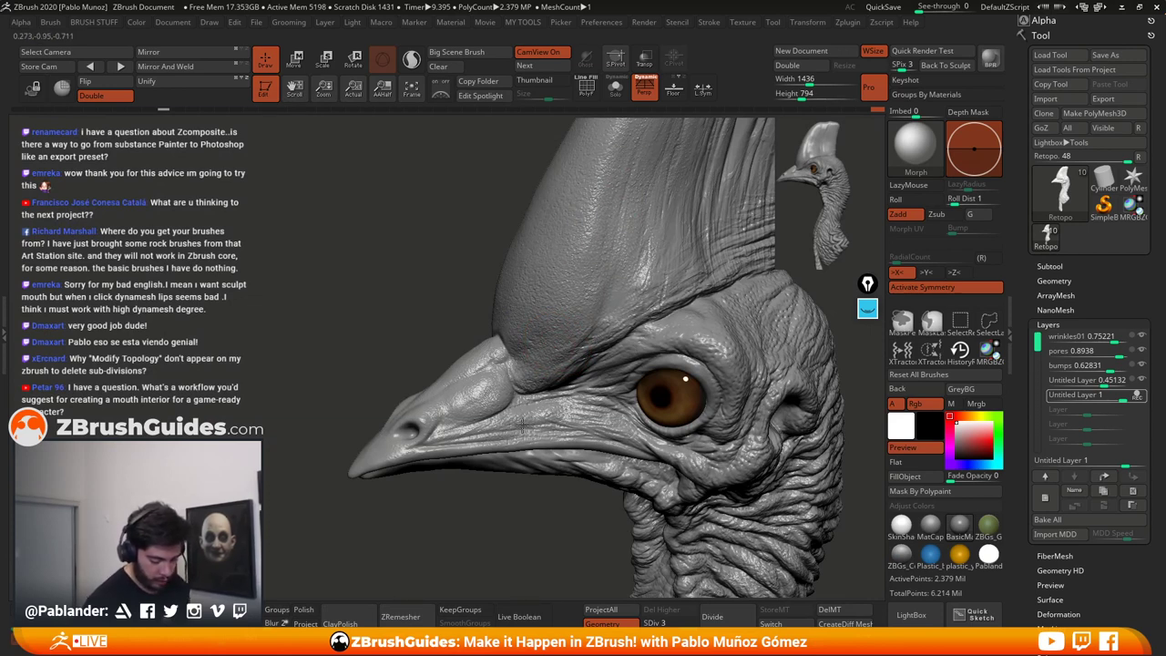
pyautogui.moveTo(471, 288); pyautogui.dragTo(481, 351)
pyautogui.moveTo(685, 259)
pyautogui.mouseDown()
pyautogui.moveTo(678, 286)
pyautogui.moveTo(572, 205)
pyautogui.mouseUp()
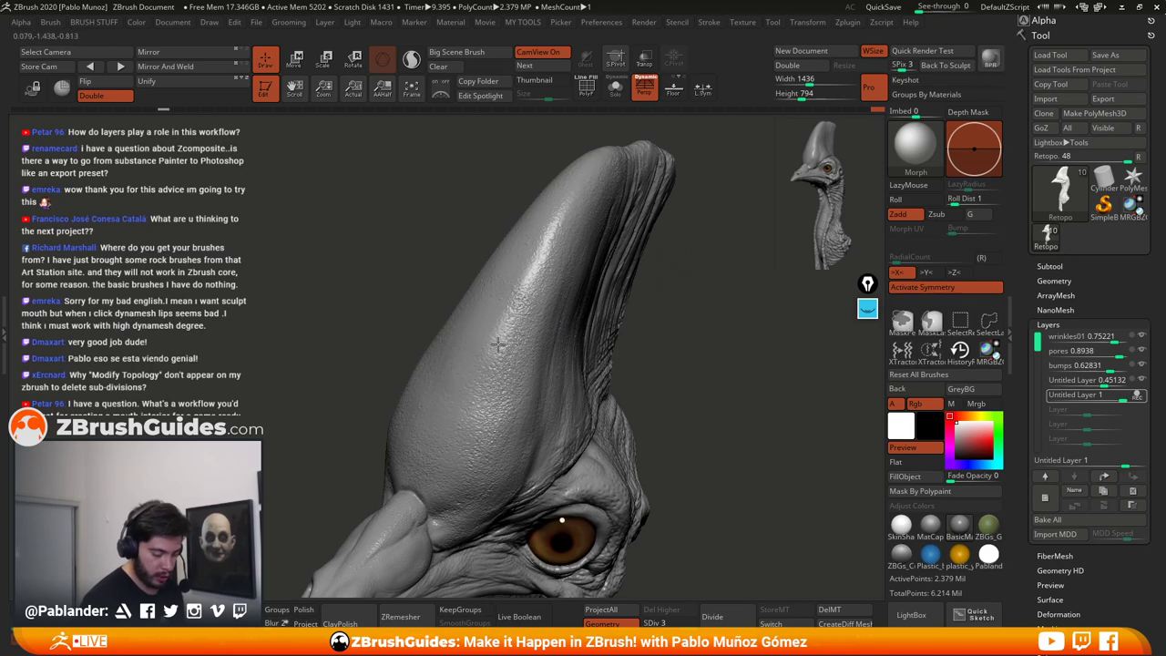
pyautogui.moveTo(678, 290)
pyautogui.mouseDown()
pyautogui.moveTo(583, 273)
pyautogui.moveTo(542, 305)
pyautogui.mouseUp()
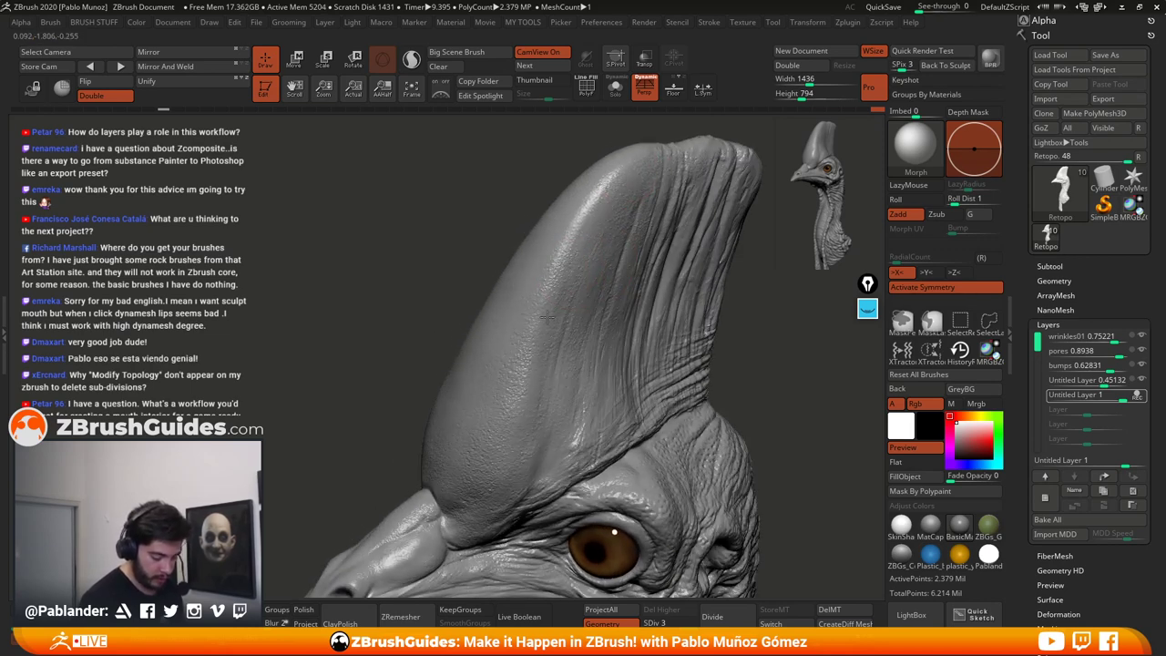
pyautogui.moveTo(650, 419); pyautogui.dragTo(569, 318)
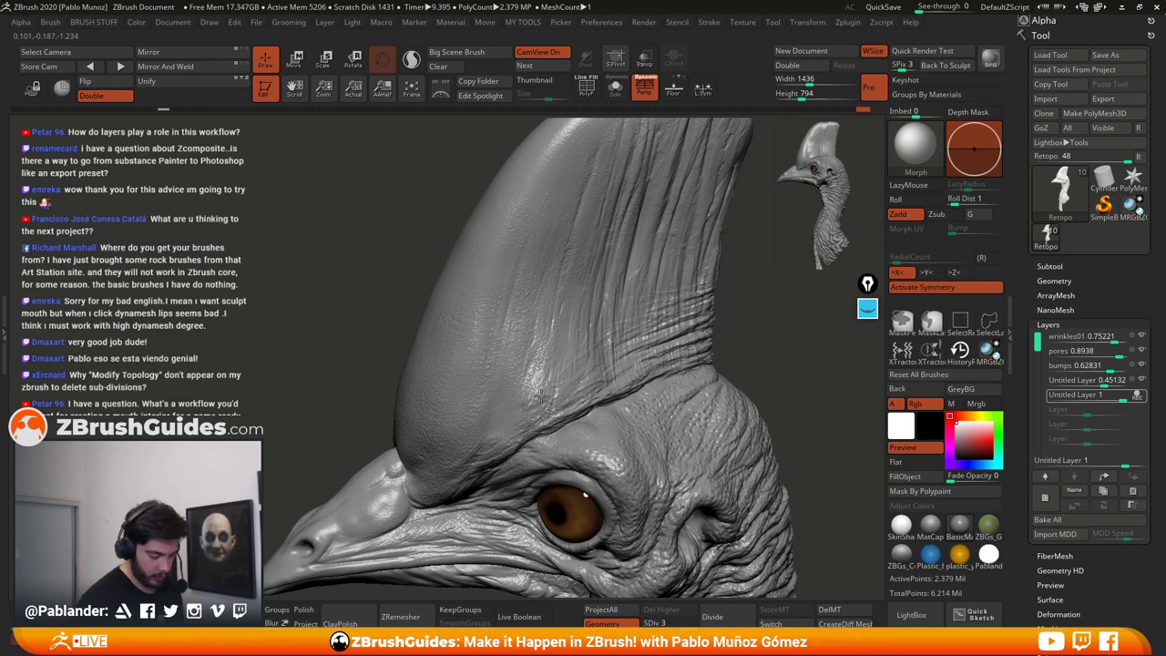
pyautogui.keyDown('alt'); pyautogui.moveTo(756, 252); pyautogui.dragTo(704, 318); pyautogui.keyUp('alt')
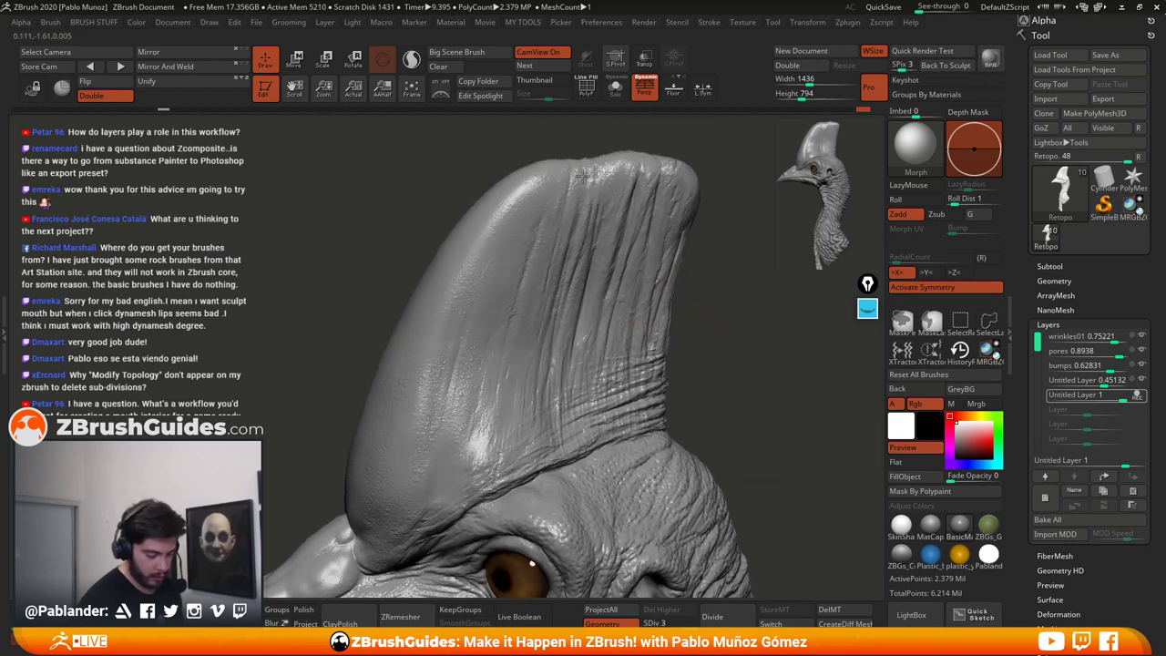
pyautogui.moveTo(724, 383)
pyautogui.mouseDown()
pyautogui.moveTo(685, 363)
pyautogui.moveTo(691, 309)
pyautogui.moveTo(727, 337)
pyautogui.moveTo(695, 373)
pyautogui.moveTo(681, 357)
pyautogui.moveTo(692, 337)
pyautogui.mouseUp()
# Step: Select the DamStandard brush, adjust its draw size and carve fine creases into the casque's lower side above the eye
pyautogui.press('space')
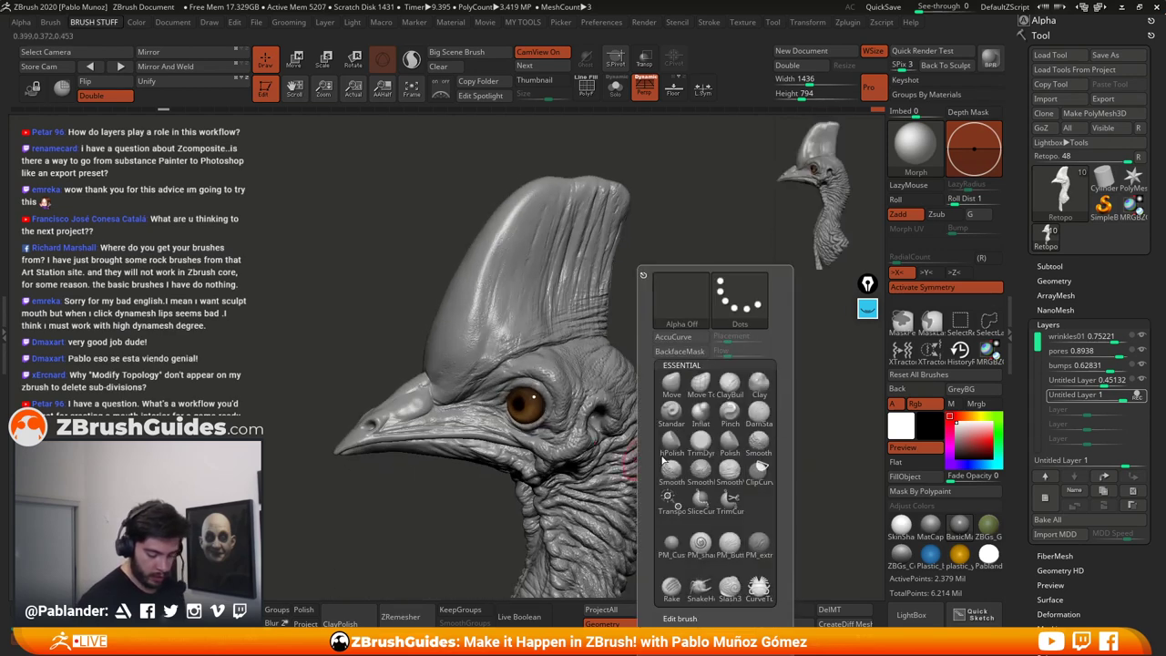
pyautogui.click(758, 412)
pyautogui.press('space')
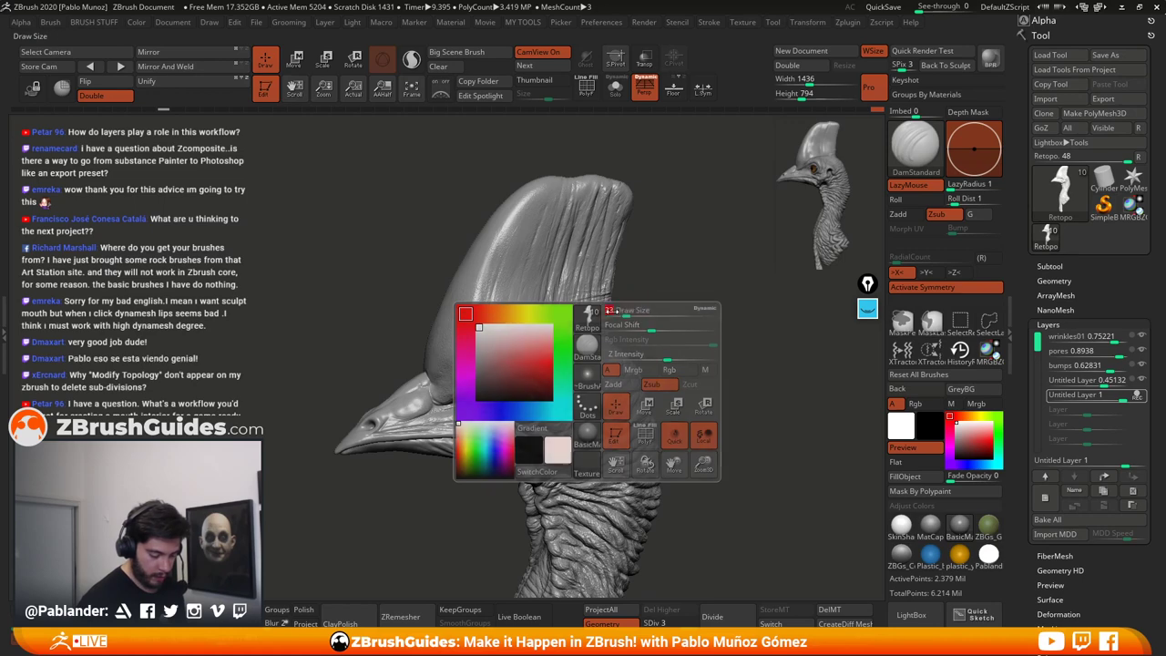
pyautogui.press('space')
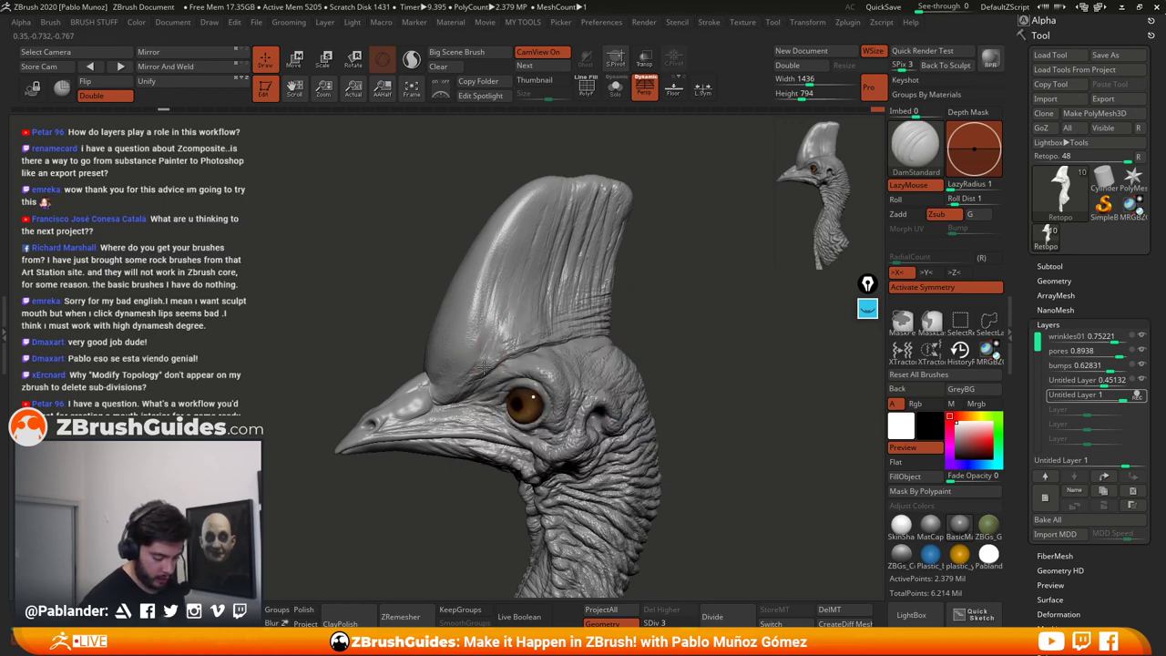
pyautogui.moveTo(522, 325)
pyautogui.keyDown('alt'); pyautogui.mouseDown(button='right')
pyautogui.moveTo(521, 382)
pyautogui.moveTo(543, 305)
pyautogui.moveTo(577, 330)
pyautogui.mouseUp(button='right'); pyautogui.keyUp('alt')
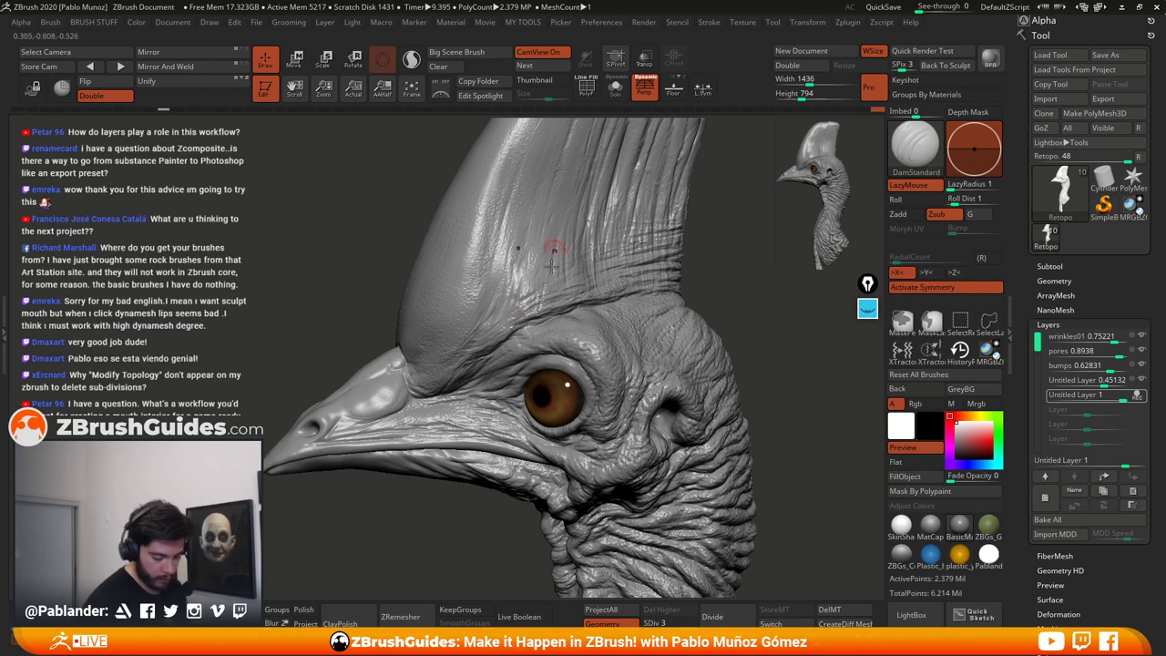
# Step: Stop recording on the active Untitled Layer 1
pyautogui.keyDown('alt'); pyautogui.moveTo(751, 327); pyautogui.dragTo(693, 319); pyautogui.keyUp('alt')
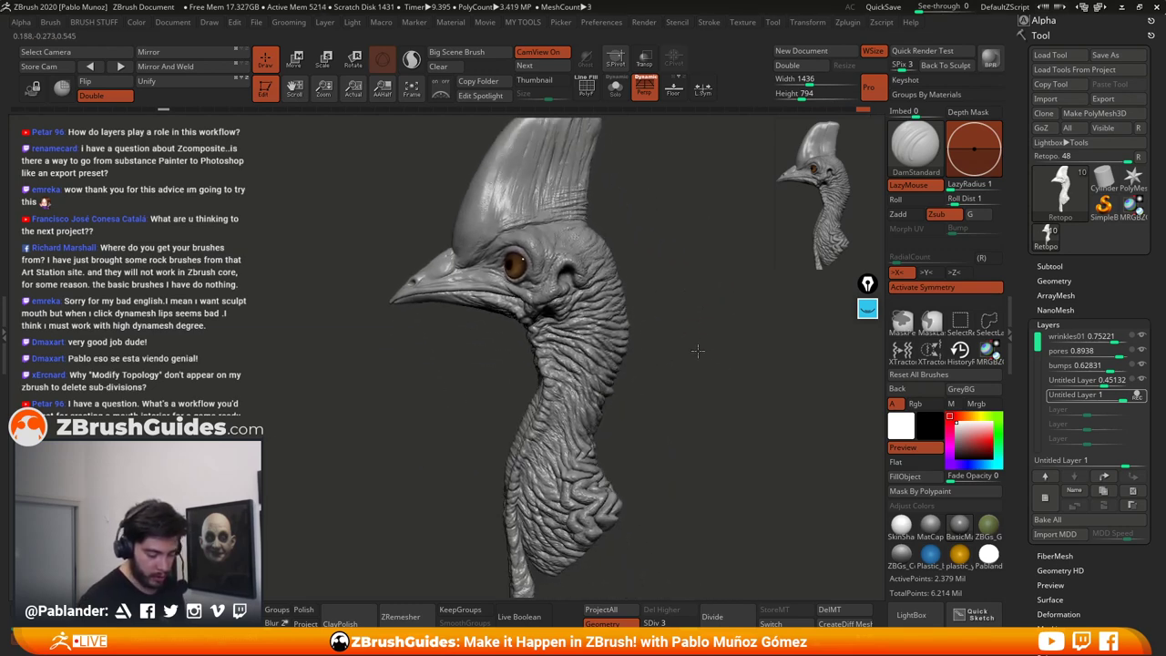
pyautogui.click(1137, 396)
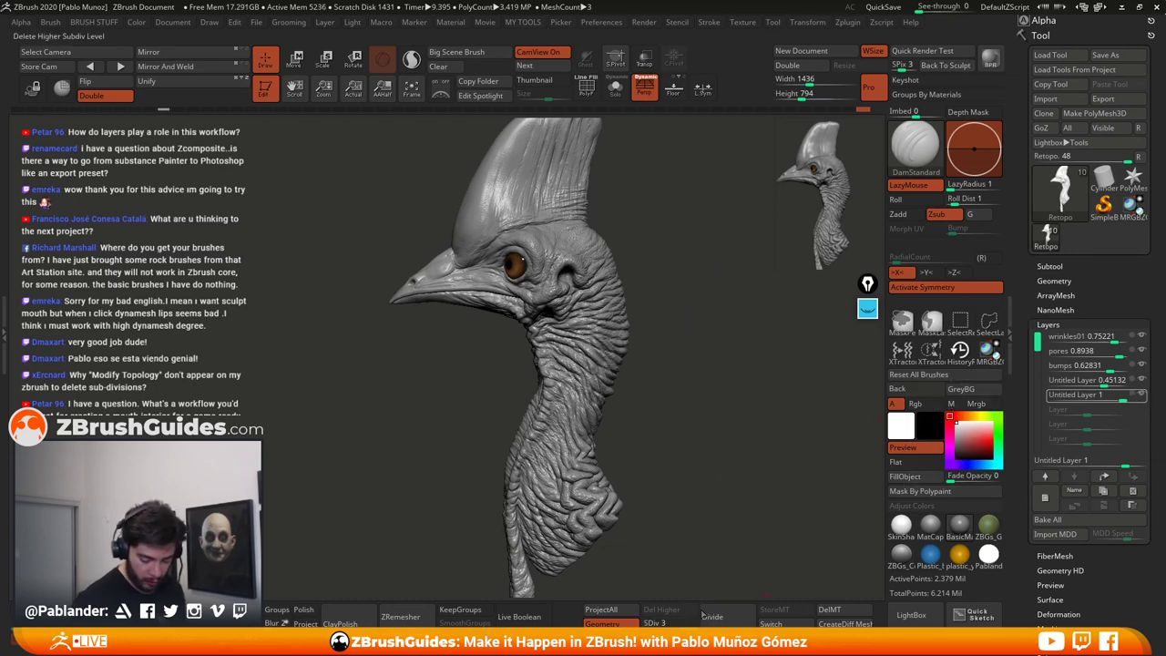
# Step: Delete the stored morph target and quick-save the project
pyautogui.click(843, 613)
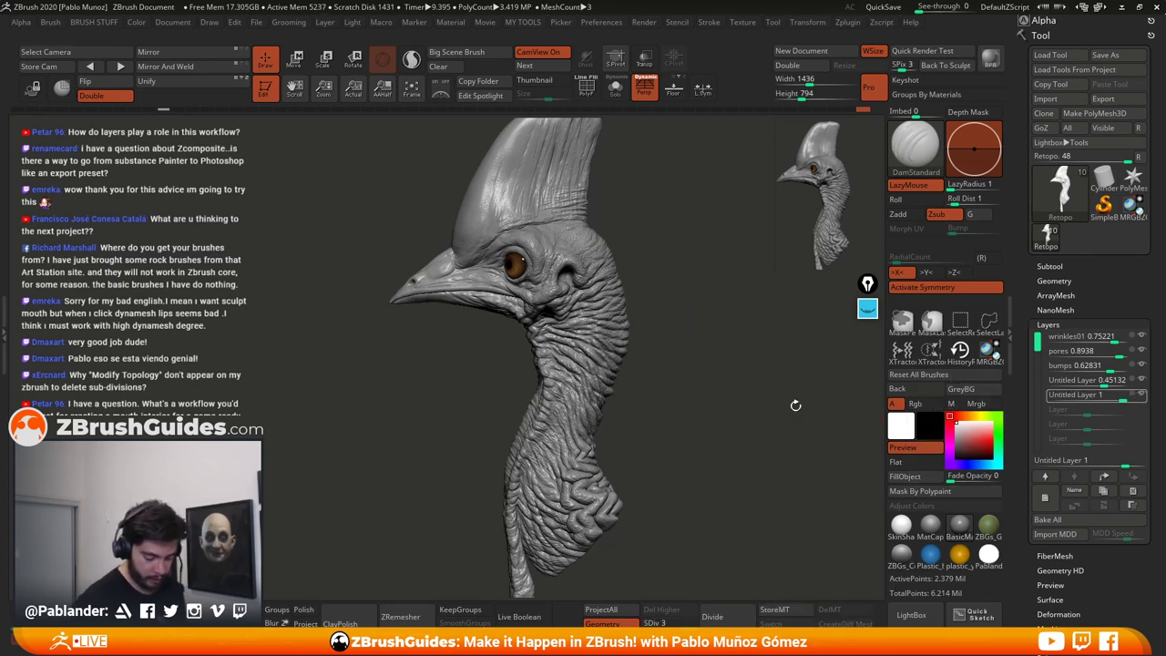
pyautogui.moveTo(745, 414); pyautogui.dragTo(711, 392)
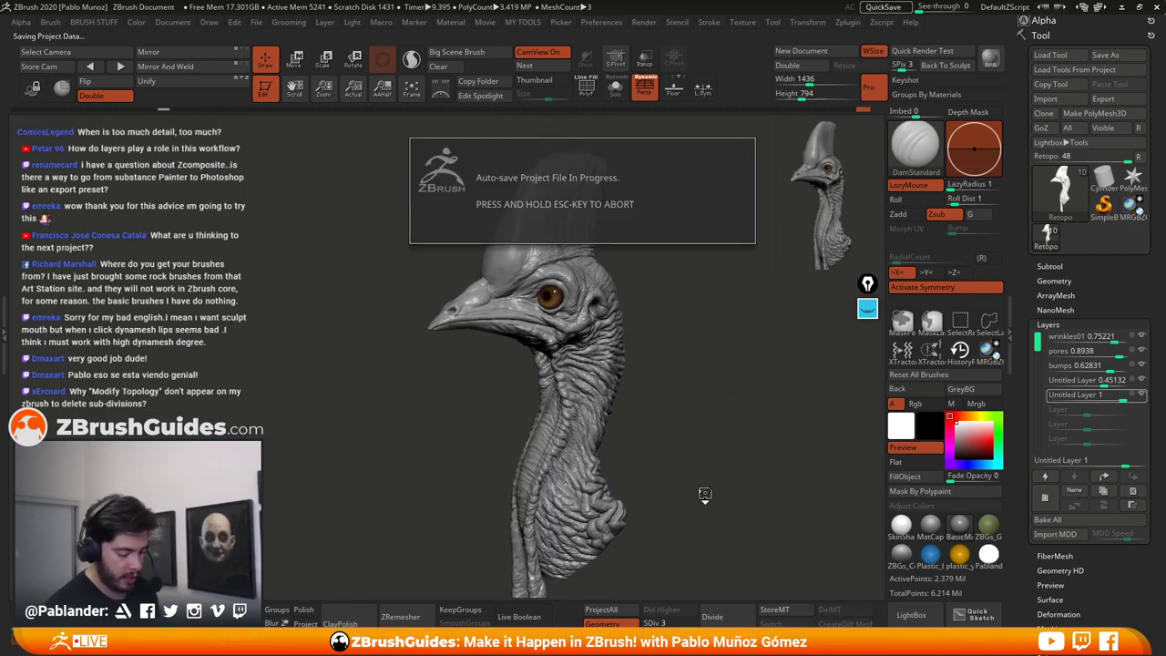
pyautogui.moveTo(732, 438); pyautogui.dragTo(706, 425)
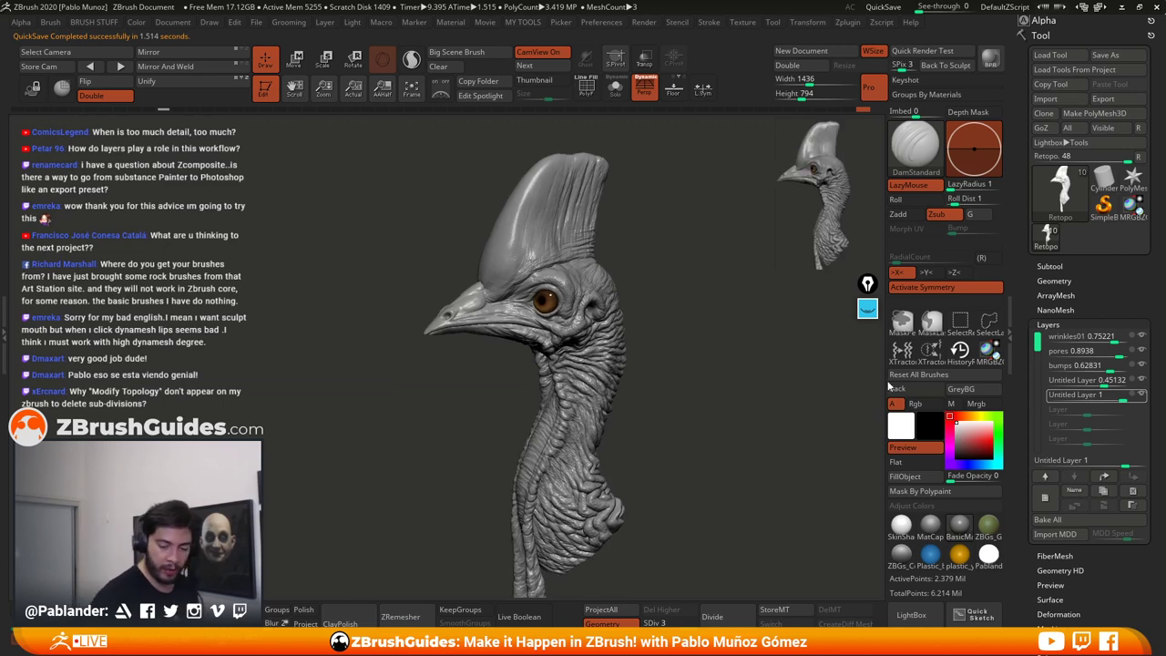
# Step: Duplicate the Retopo subtool and move the original, lowered to subdivision level 1, into the OR folder
pyautogui.click(1070, 267)
pyautogui.scroll(-3, 1104, 323)
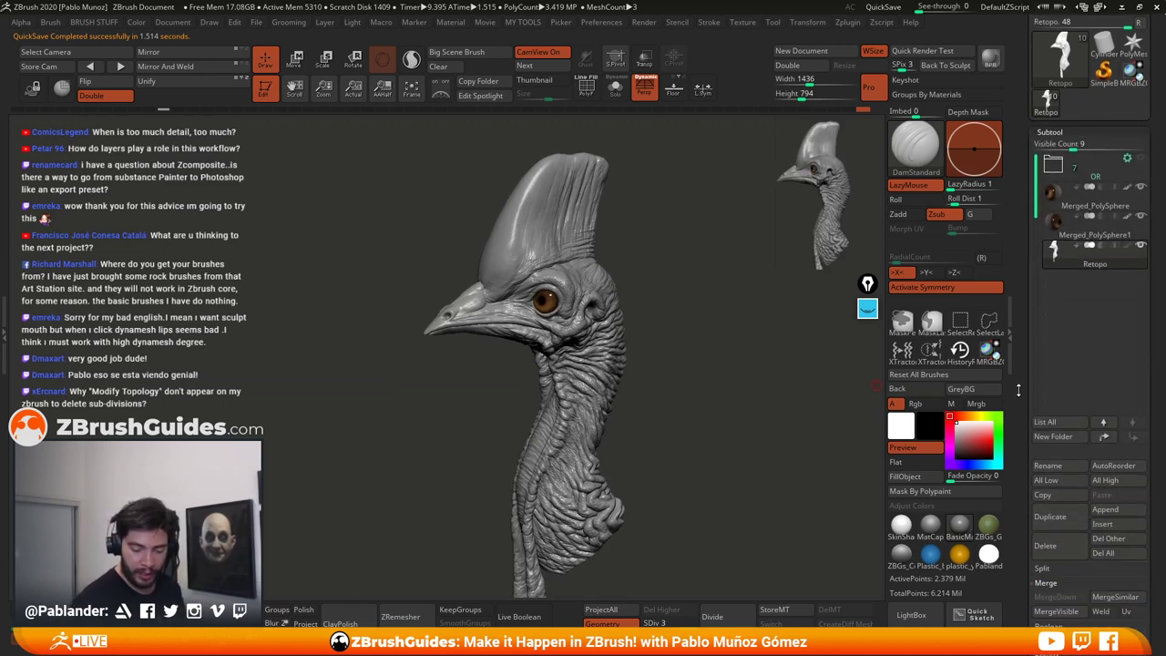
pyautogui.click(1036, 505)
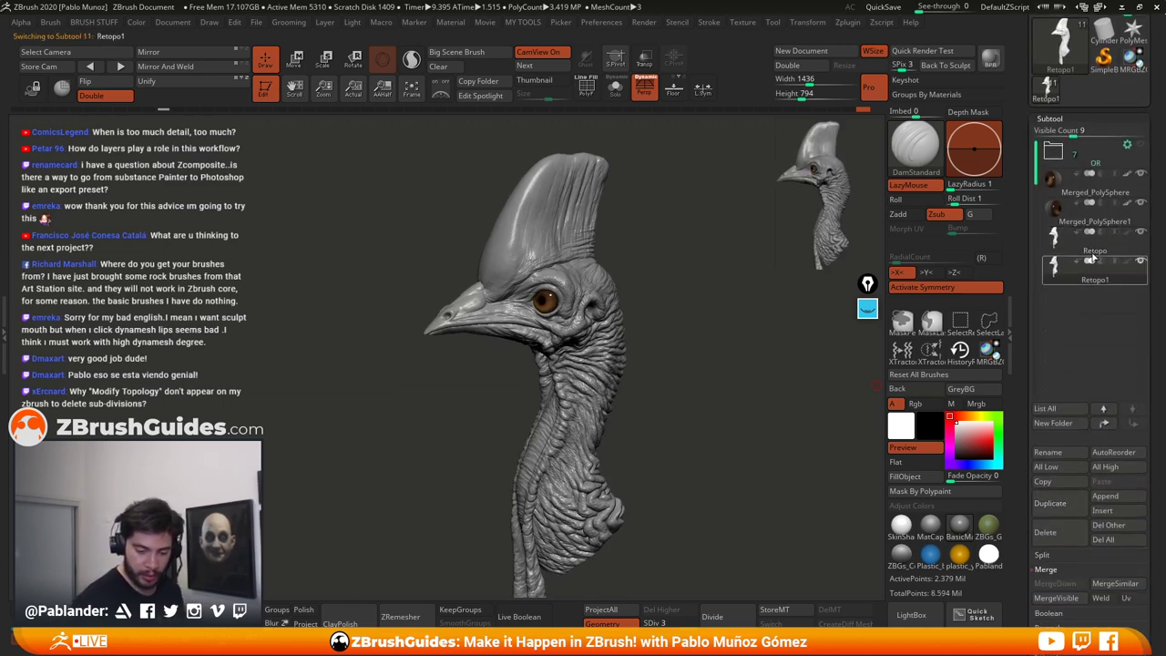
pyautogui.moveTo(662, 623); pyautogui.dragTo(645, 623)
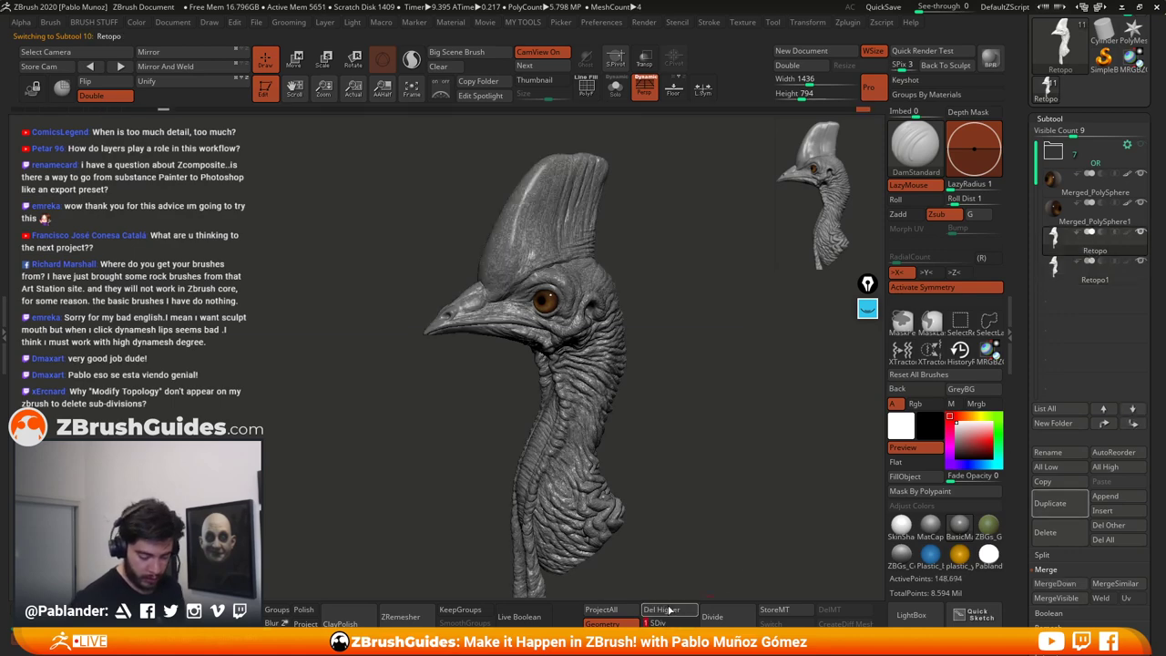
pyautogui.moveTo(1105, 162); pyautogui.dragTo(1102, 160)
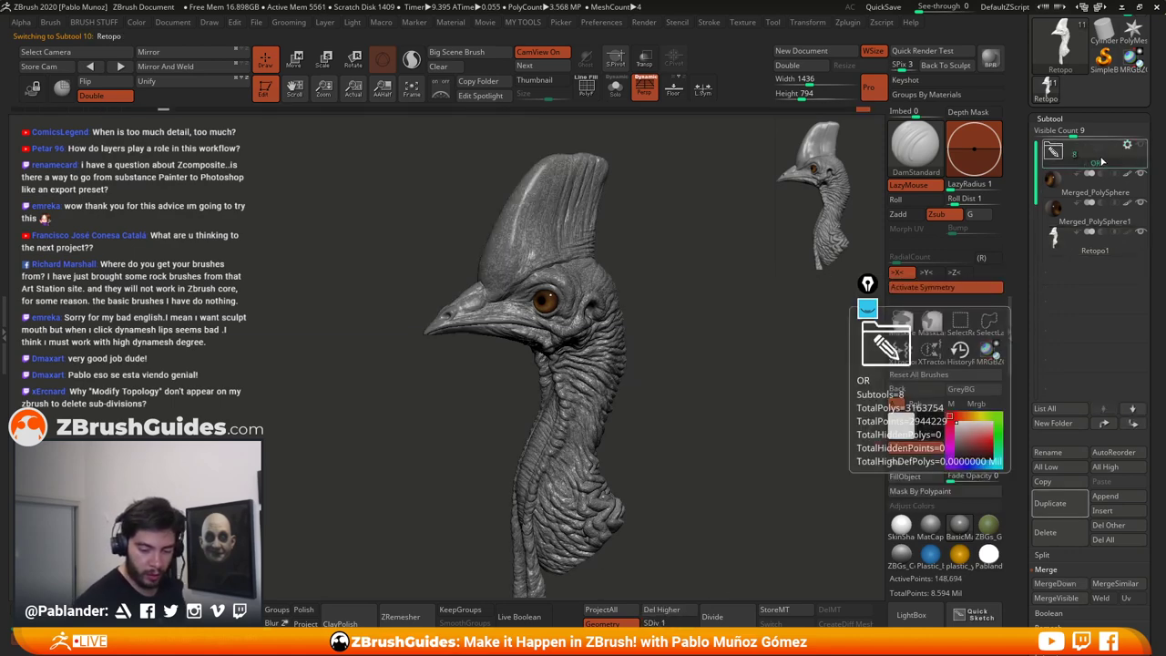
# Step: Bake all sculpting layers of the Retopo1 subtool into its mesh
pyautogui.click(1100, 248)
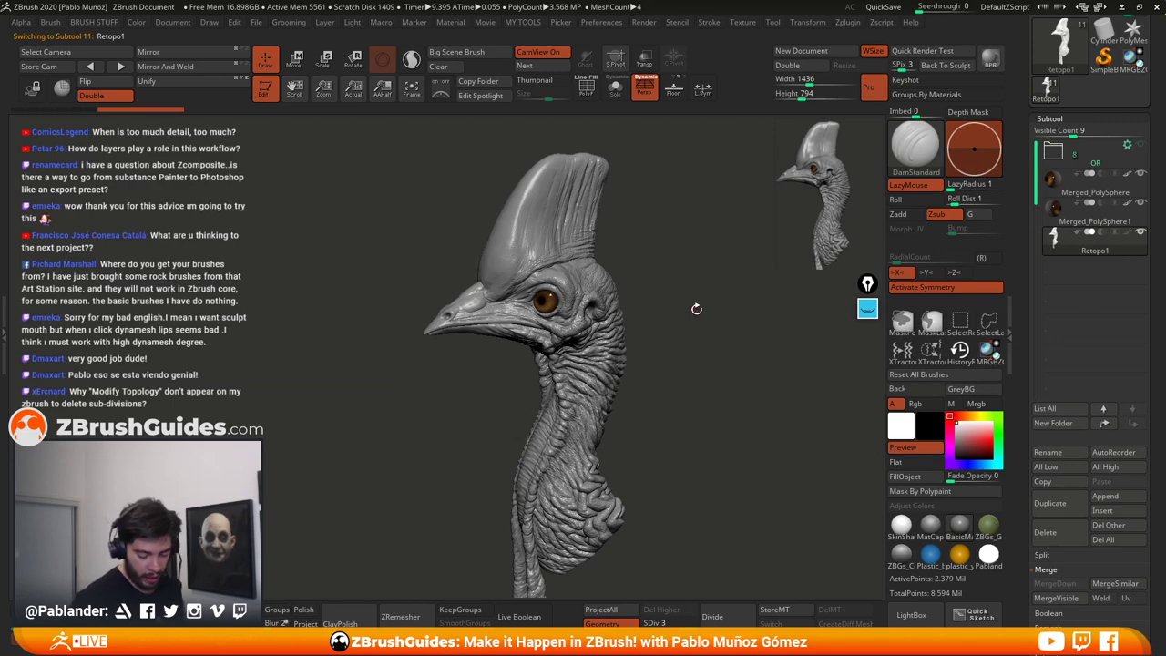
pyautogui.scroll(-10, 1066, 258)
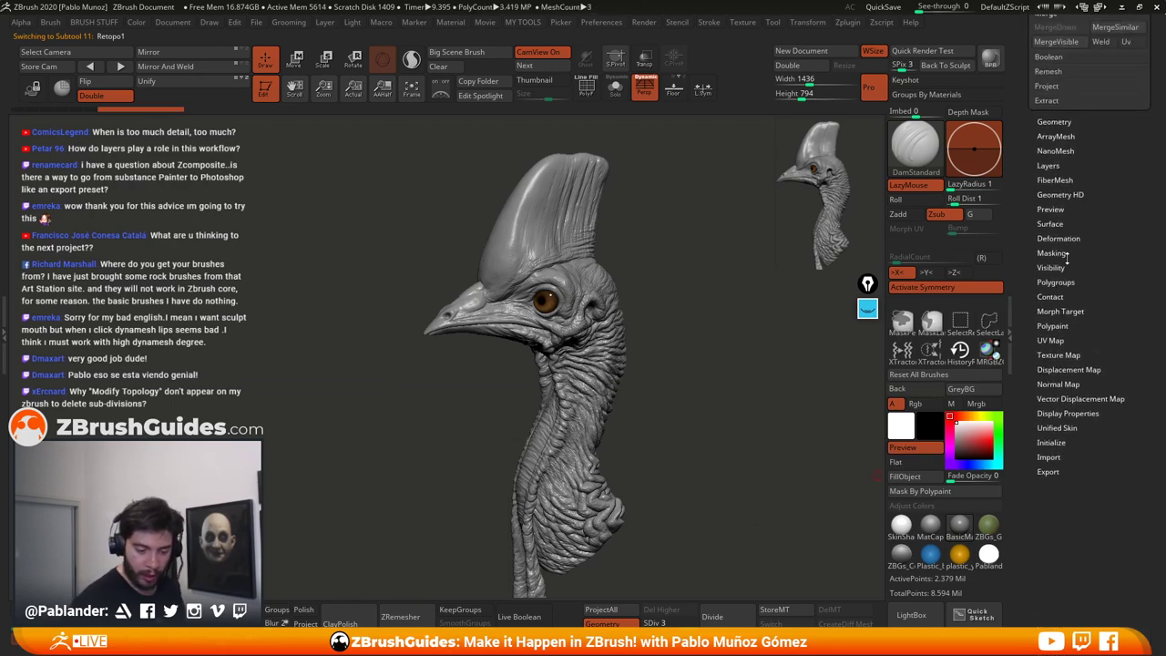
pyautogui.click(1048, 165)
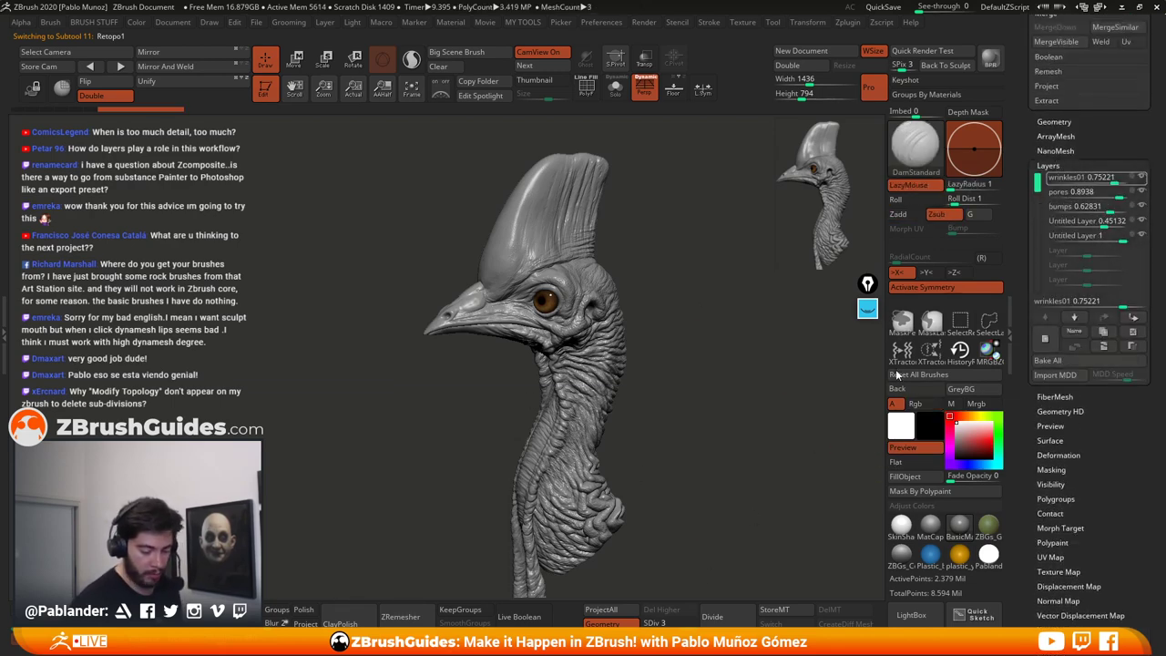
pyautogui.click(1090, 360)
pyautogui.moveTo(674, 429); pyautogui.dragTo(683, 403)
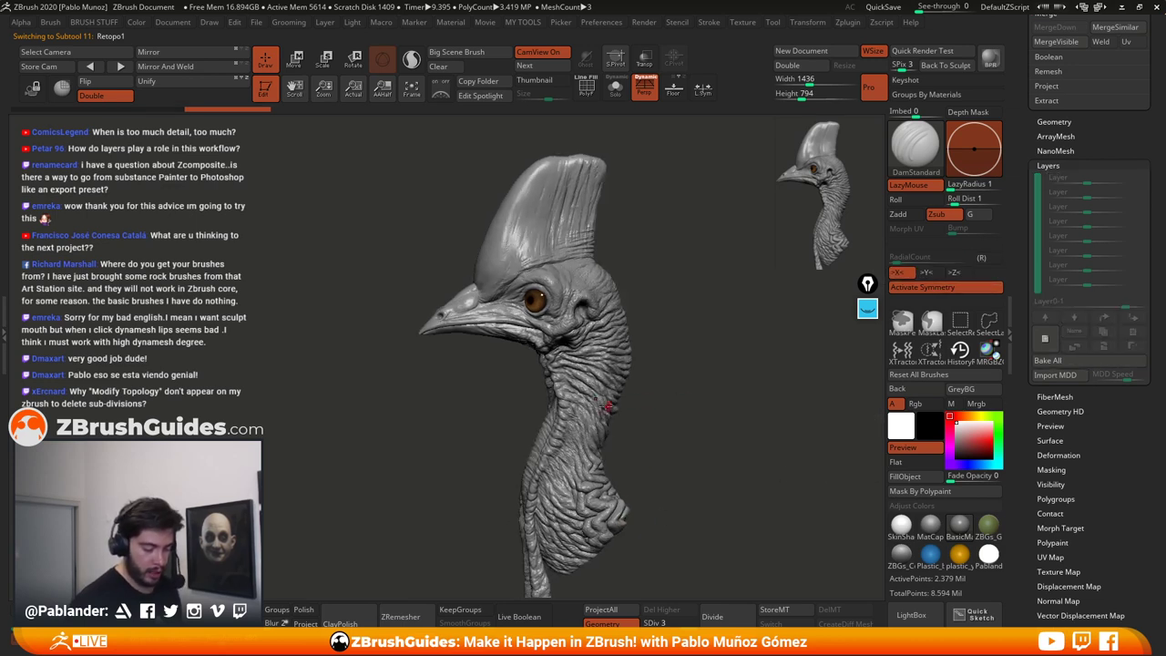
pyautogui.click(1071, 164)
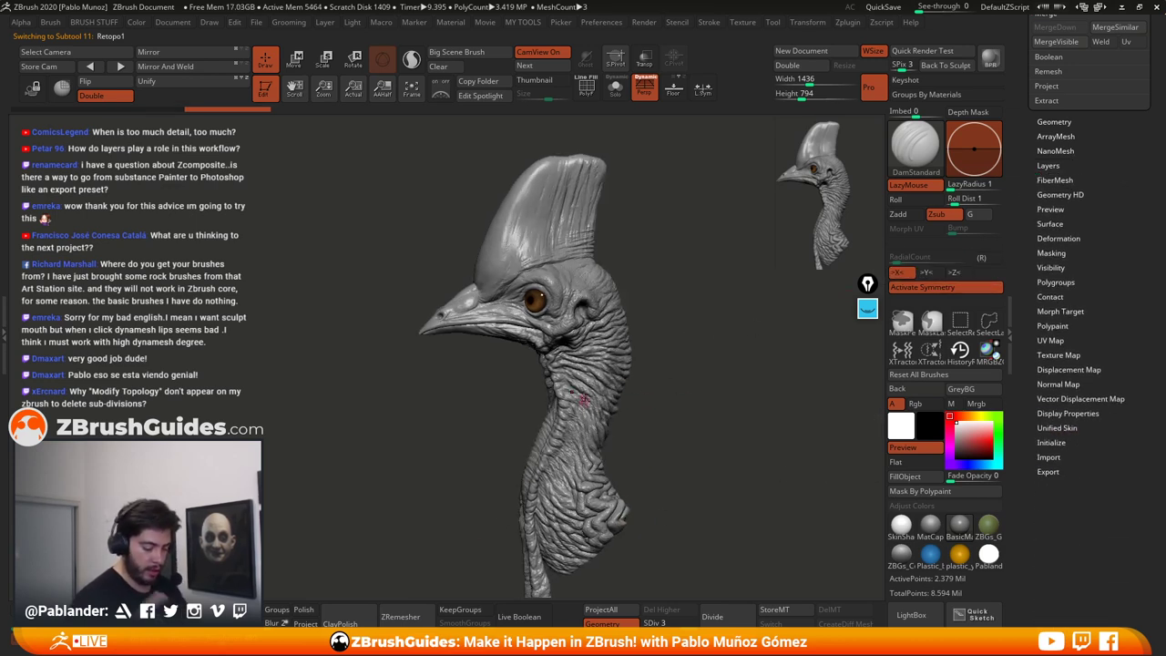
# Step: Choose the Slash3 brush and store a new morph target for the Retopo1 head
pyautogui.moveTo(691, 306)
pyautogui.keyDown('alt'); pyautogui.mouseDown()
pyautogui.moveTo(691, 354)
pyautogui.moveTo(672, 339)
pyautogui.moveTo(658, 349)
pyautogui.moveTo(707, 361)
pyautogui.moveTo(671, 343)
pyautogui.moveTo(666, 267)
pyautogui.moveTo(716, 278)
pyautogui.moveTo(696, 255)
pyautogui.moveTo(674, 253)
pyautogui.mouseUp(); pyautogui.keyUp('alt')
pyautogui.rightClick(705, 266)
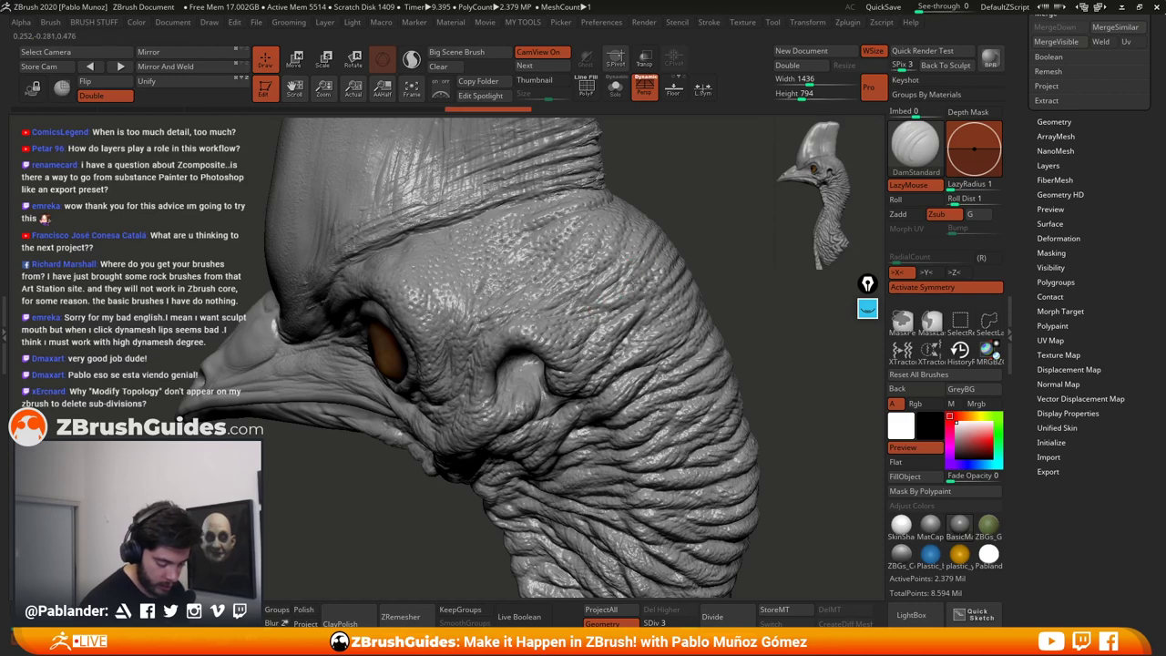
pyautogui.press('b')
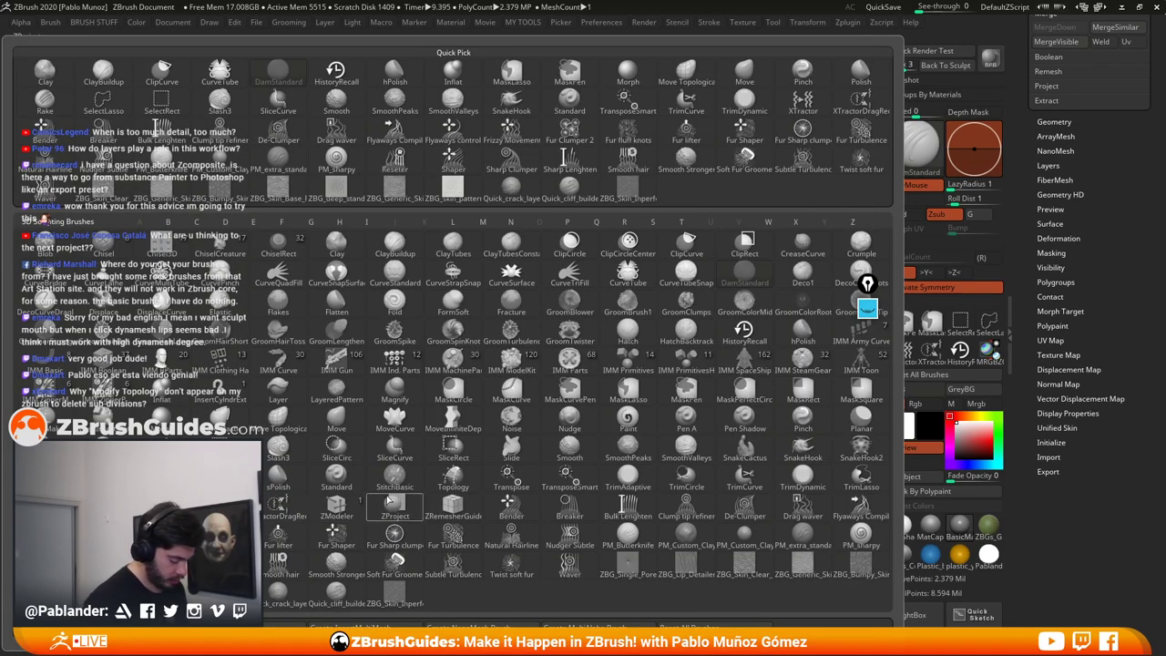
pyautogui.click(277, 448)
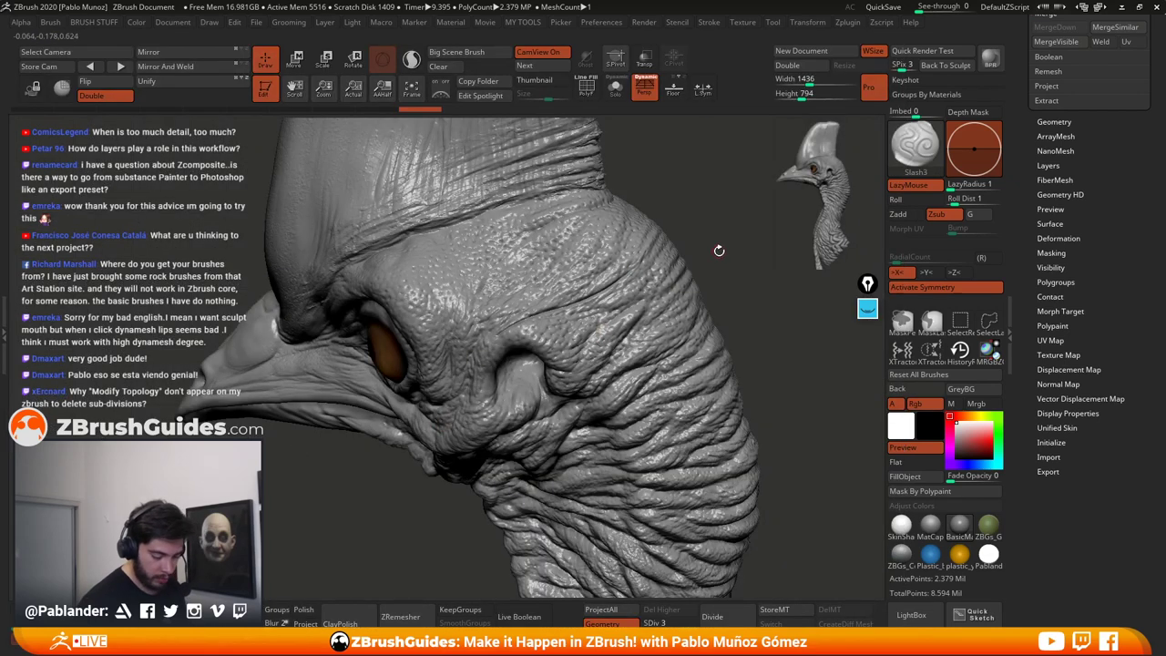
pyautogui.moveTo(718, 250); pyautogui.dragTo(719, 275)
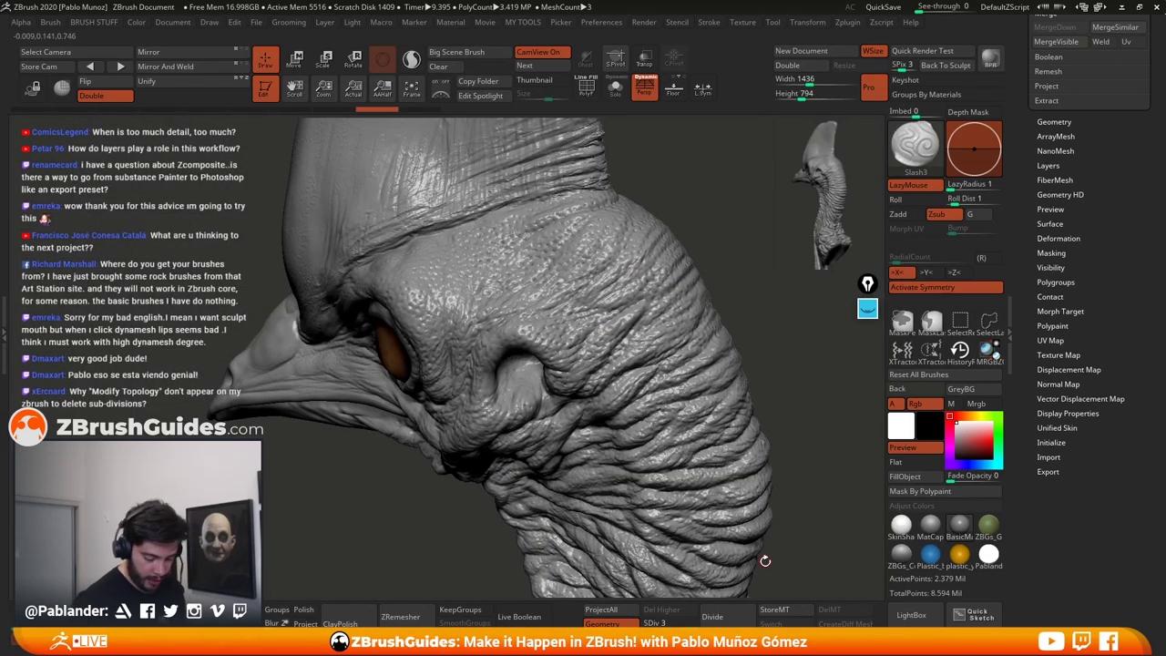
pyautogui.click(774, 609)
# Step: Carve fine diagonal wrinkles with Slash3 across the side of the head, just behind the base of the casque
pyautogui.press('space')
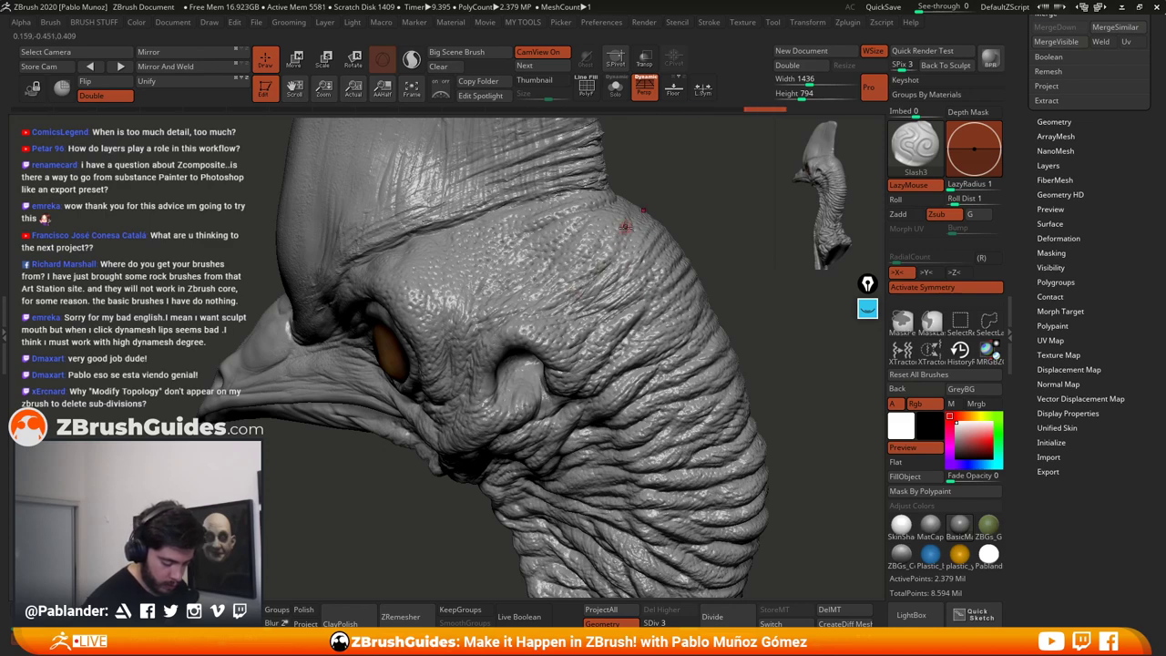
pyautogui.moveTo(605, 233); pyautogui.dragTo(539, 293)
pyautogui.moveTo(689, 200); pyautogui.dragTo(663, 227)
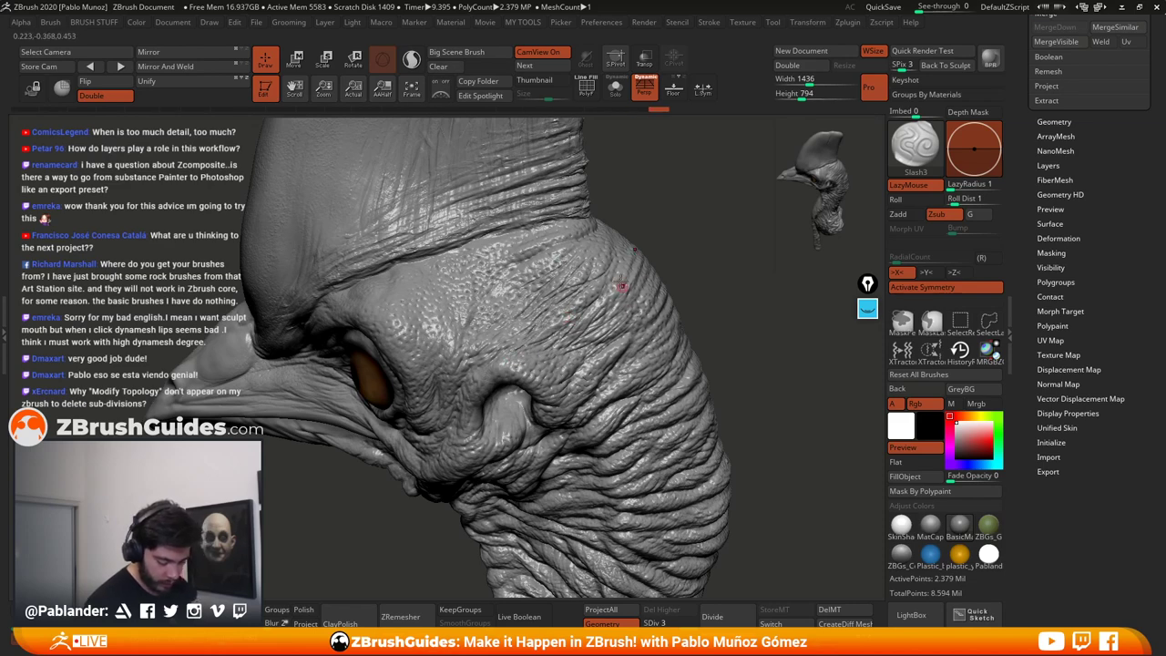
pyautogui.moveTo(656, 215); pyautogui.dragTo(679, 248)
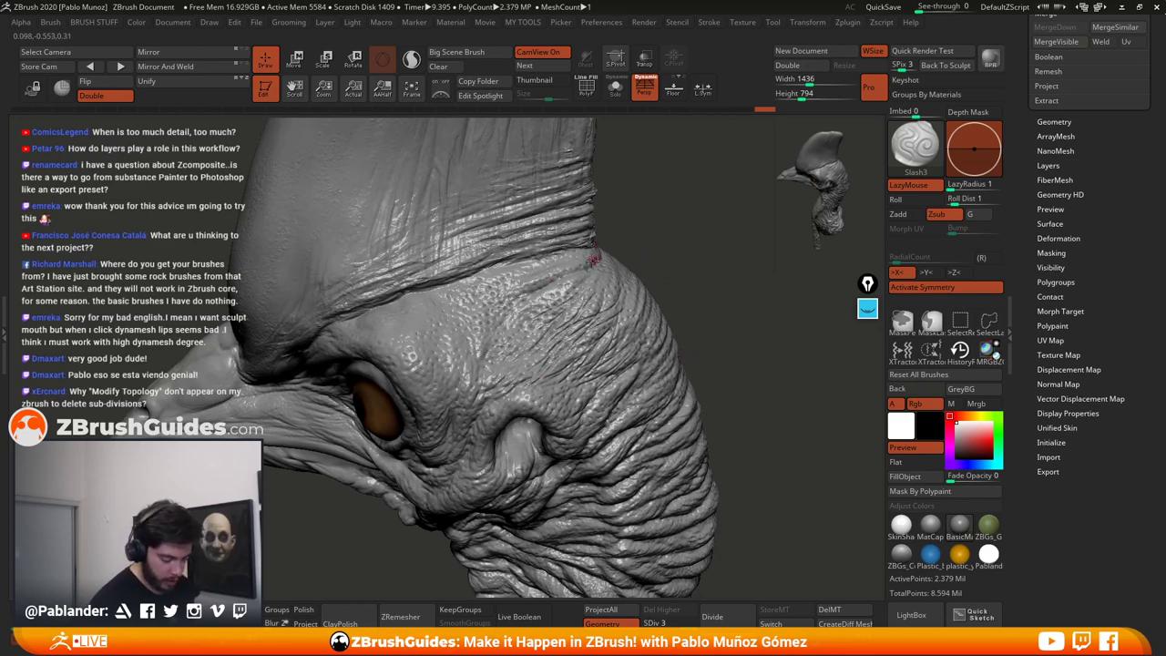
pyautogui.moveTo(625, 236); pyautogui.dragTo(636, 244)
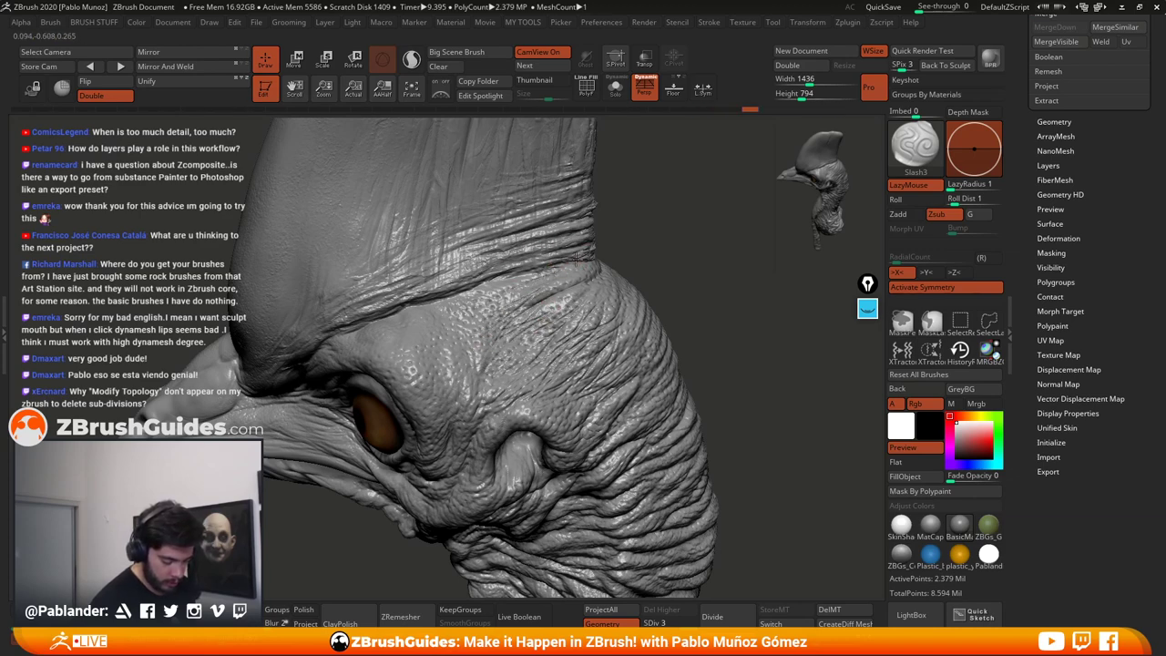
pyautogui.moveTo(560, 277); pyautogui.dragTo(606, 279, button='right')
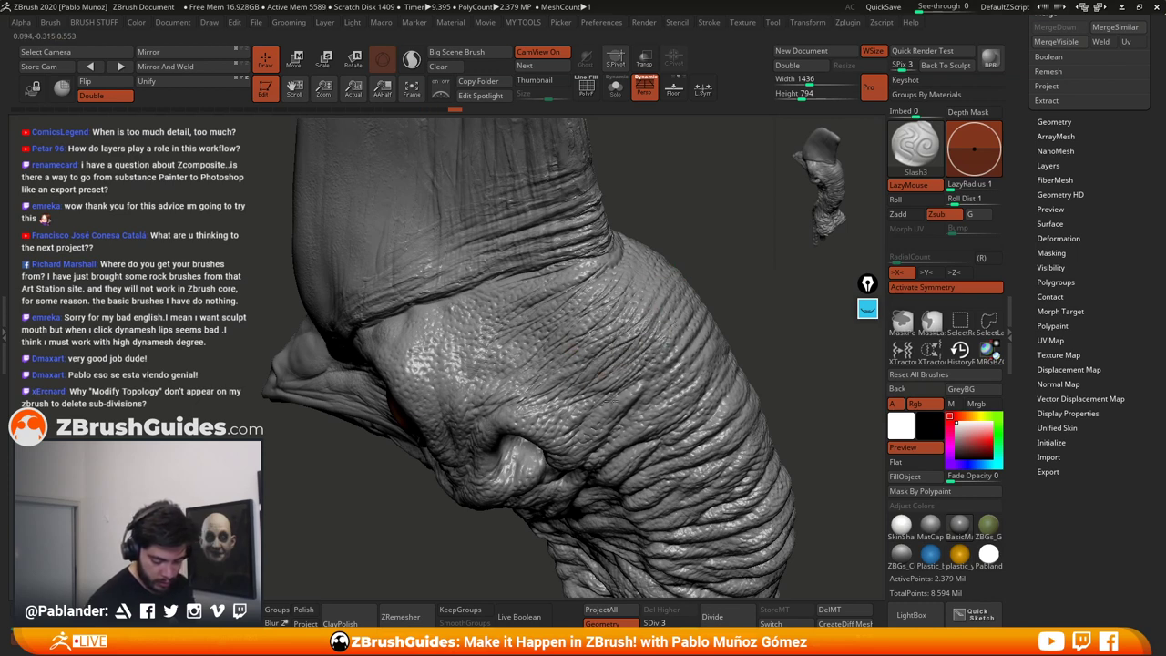
pyautogui.moveTo(642, 409); pyautogui.dragTo(635, 319, button='right')
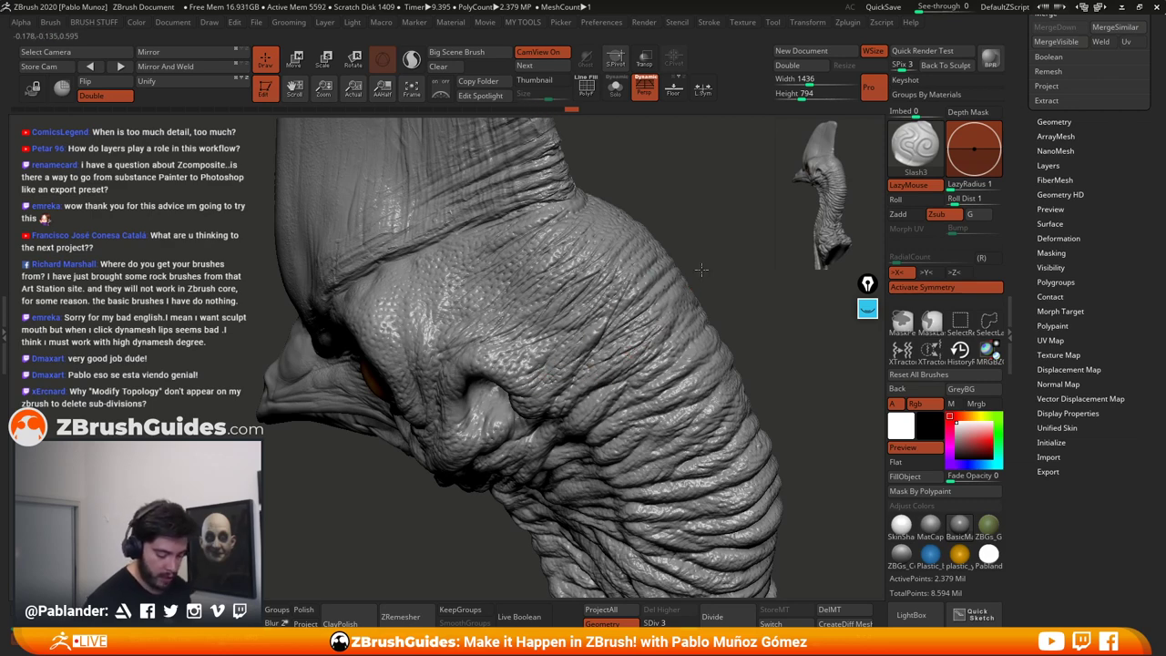
# Step: Carve thin creases over the skin above the ear opening and between the ear and the eye
pyautogui.moveTo(700, 269); pyautogui.dragTo(584, 323)
pyautogui.moveTo(661, 275); pyautogui.dragTo(729, 251)
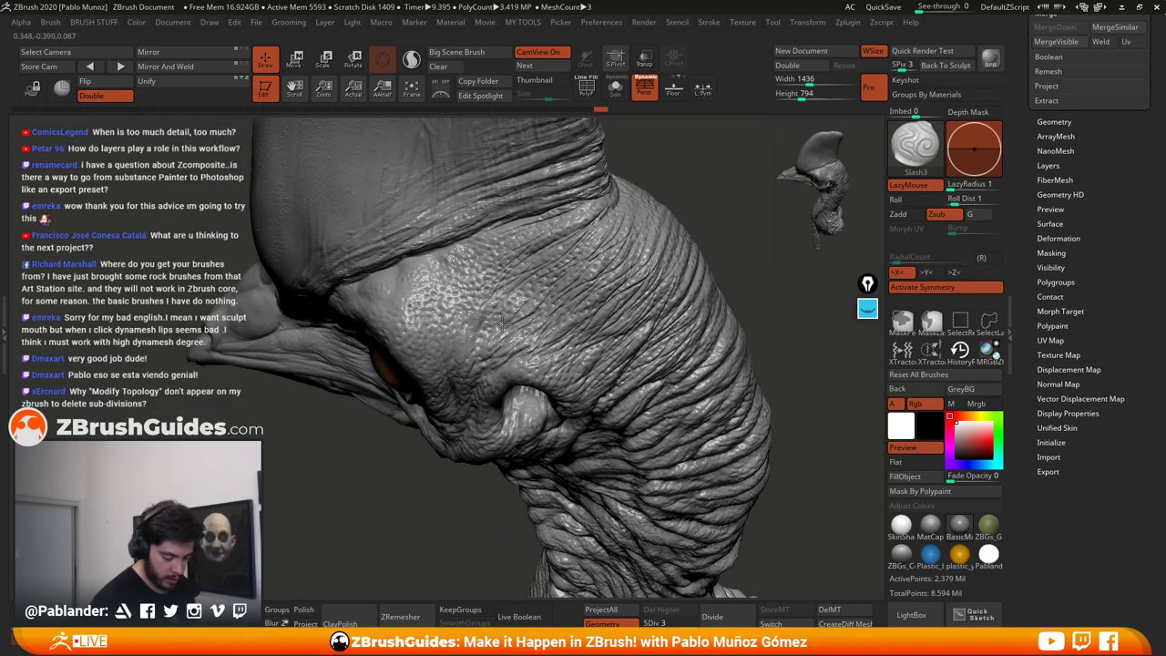
pyautogui.moveTo(710, 201)
pyautogui.mouseDown()
pyautogui.moveTo(538, 273)
pyautogui.moveTo(586, 203)
pyautogui.mouseUp()
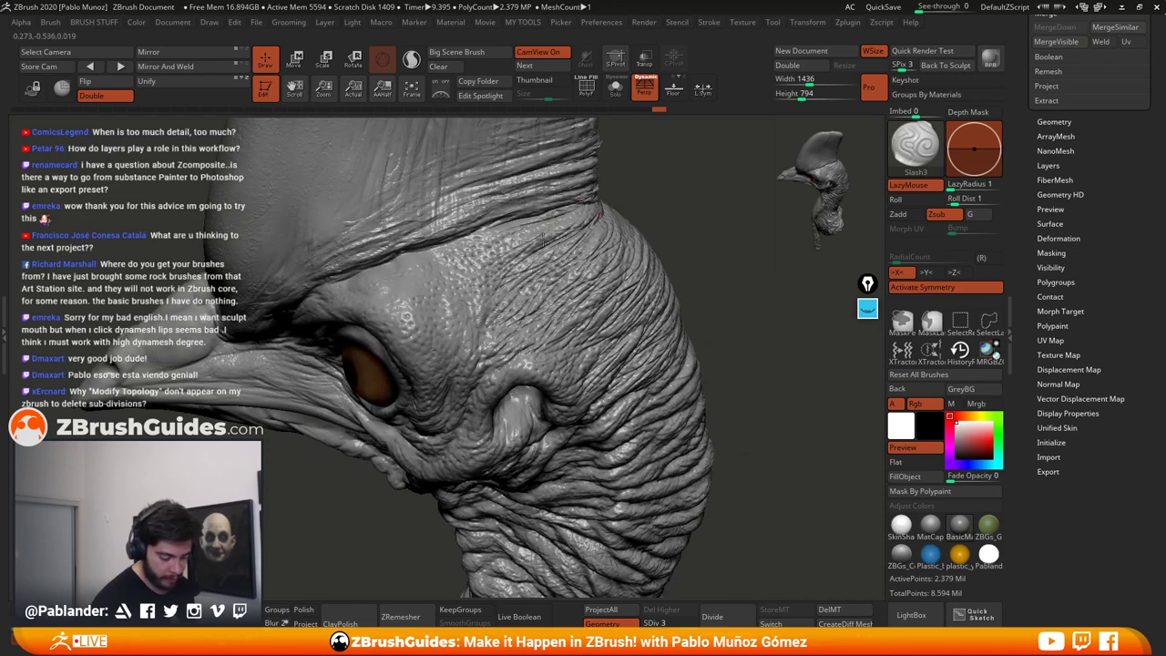
pyautogui.moveTo(491, 302); pyautogui.dragTo(462, 358)
pyautogui.moveTo(469, 286); pyautogui.dragTo(464, 367)
pyautogui.moveTo(716, 265); pyautogui.dragTo(692, 225)
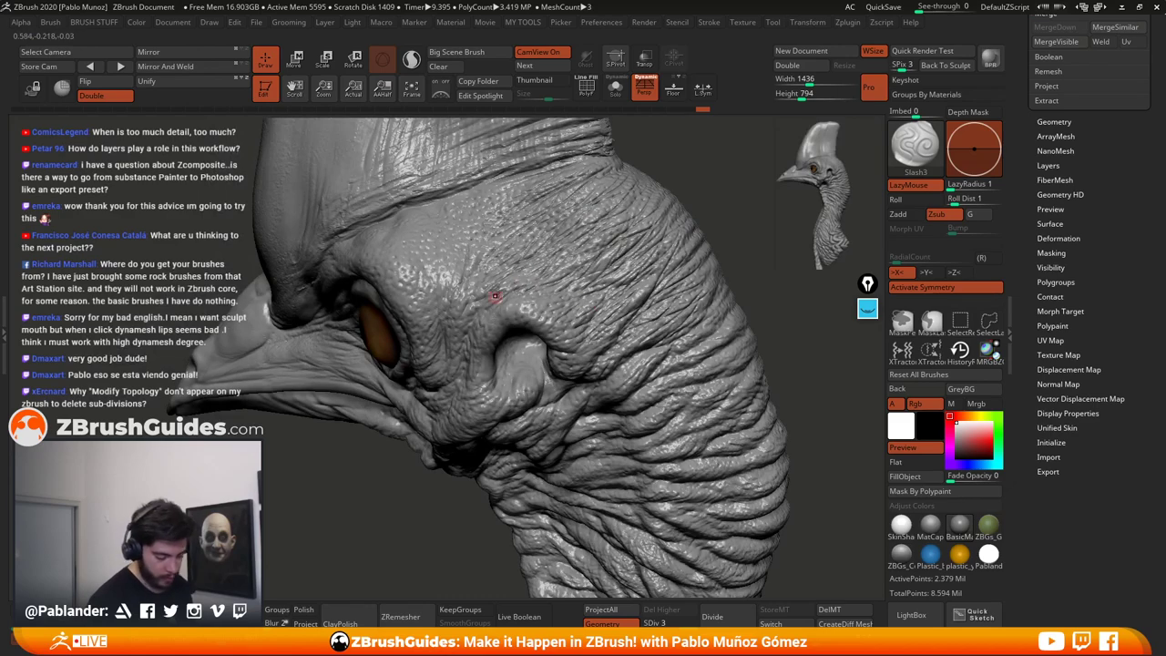
# Step: Turn off symmetry and carve diagonal wrinkles across the centre of the back of the head
pyautogui.moveTo(741, 245); pyautogui.dragTo(679, 271, button='right')
pyautogui.moveTo(745, 208)
pyautogui.mouseDown(button='right')
pyautogui.moveTo(689, 234)
pyautogui.moveTo(562, 336)
pyautogui.moveTo(655, 341)
pyautogui.mouseUp(button='right')
pyautogui.click(922, 287)
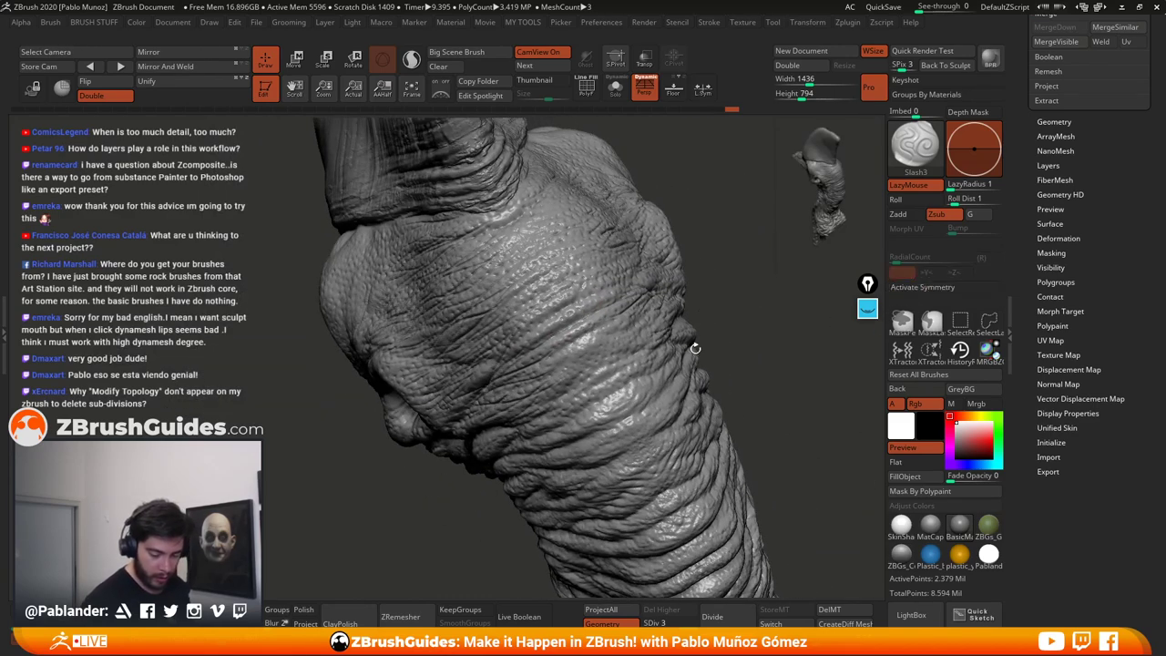
pyautogui.moveTo(516, 353)
pyautogui.mouseDown()
pyautogui.moveTo(622, 293)
pyautogui.moveTo(612, 284)
pyautogui.mouseUp()
pyautogui.moveTo(524, 310); pyautogui.dragTo(601, 256)
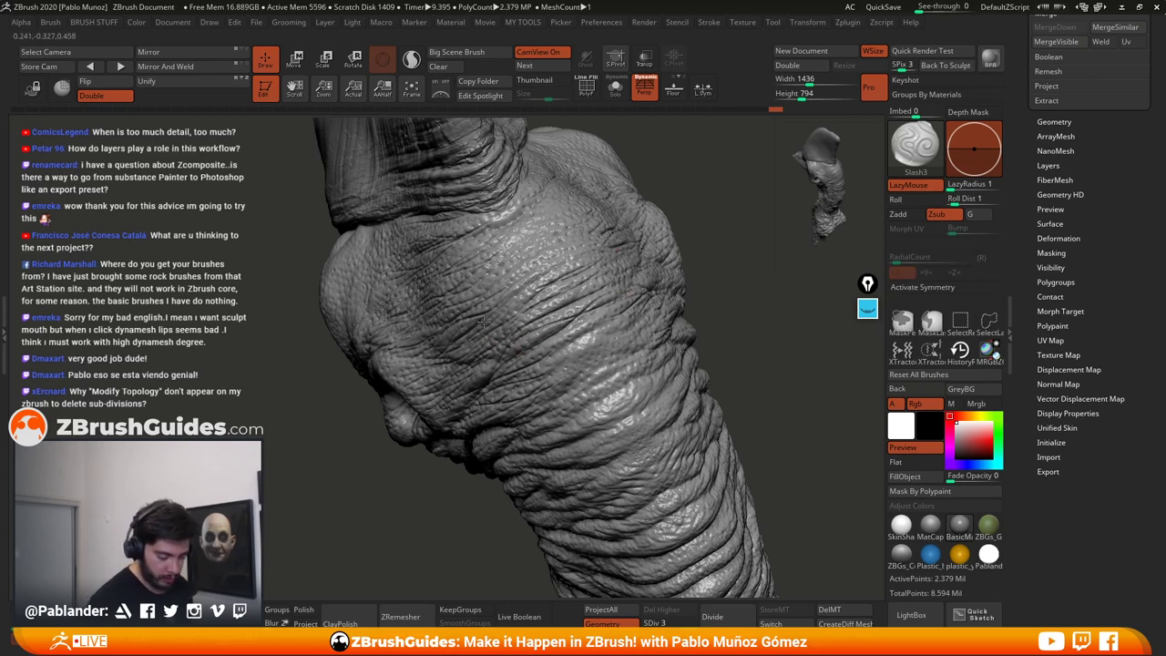
pyautogui.moveTo(492, 315); pyautogui.dragTo(614, 256)
pyautogui.moveTo(552, 309); pyautogui.dragTo(634, 259)
pyautogui.moveTo(532, 362); pyautogui.dragTo(617, 307)
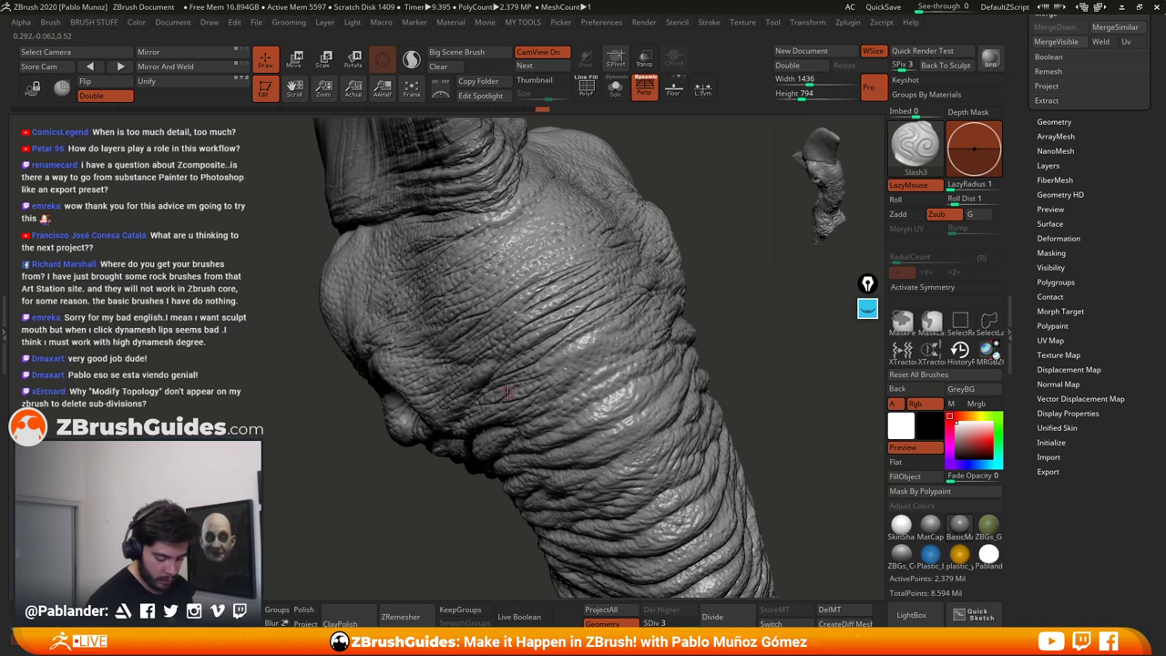
pyautogui.moveTo(507, 391)
pyautogui.mouseDown()
pyautogui.moveTo(574, 341)
pyautogui.moveTo(623, 326)
pyautogui.moveTo(570, 357)
pyautogui.moveTo(620, 332)
pyautogui.moveTo(565, 392)
pyautogui.moveTo(638, 351)
pyautogui.moveTo(588, 364)
pyautogui.moveTo(541, 417)
pyautogui.mouseUp()
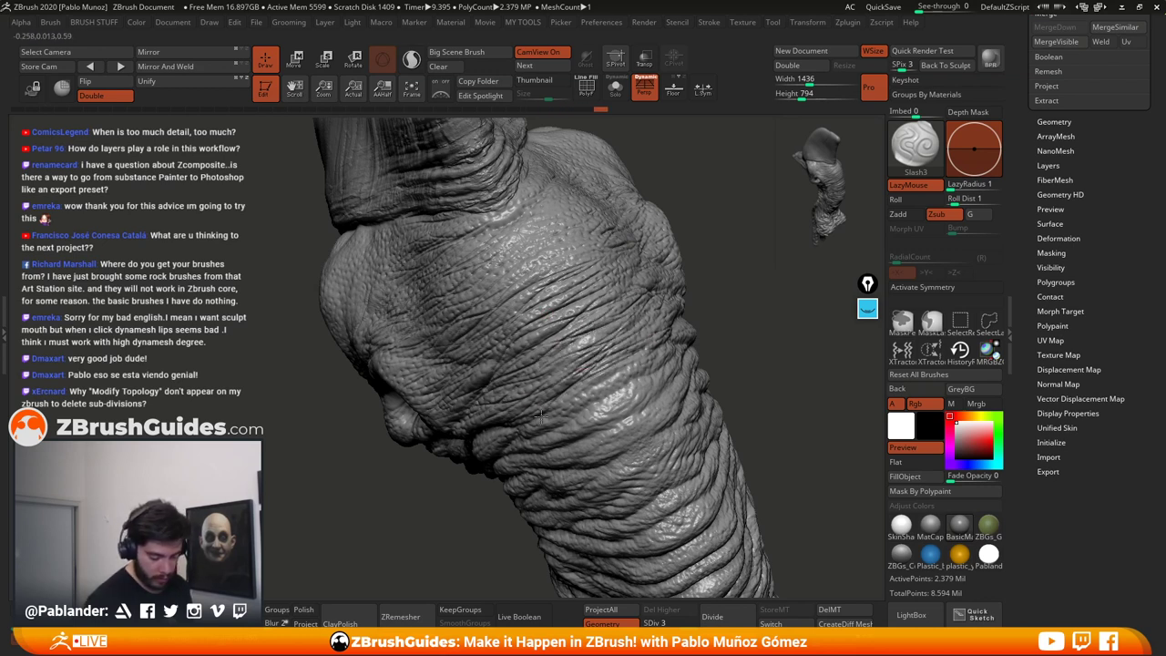
pyautogui.moveTo(617, 373); pyautogui.dragTo(674, 345)
# Step: Add fine creases across the upper back of the head, up to the rear base of the casque
pyautogui.moveTo(720, 274); pyautogui.dragTo(730, 297)
pyautogui.moveTo(621, 254); pyautogui.dragTo(506, 324)
pyautogui.moveTo(584, 262)
pyautogui.mouseDown()
pyautogui.moveTo(474, 329)
pyautogui.moveTo(486, 326)
pyautogui.mouseUp()
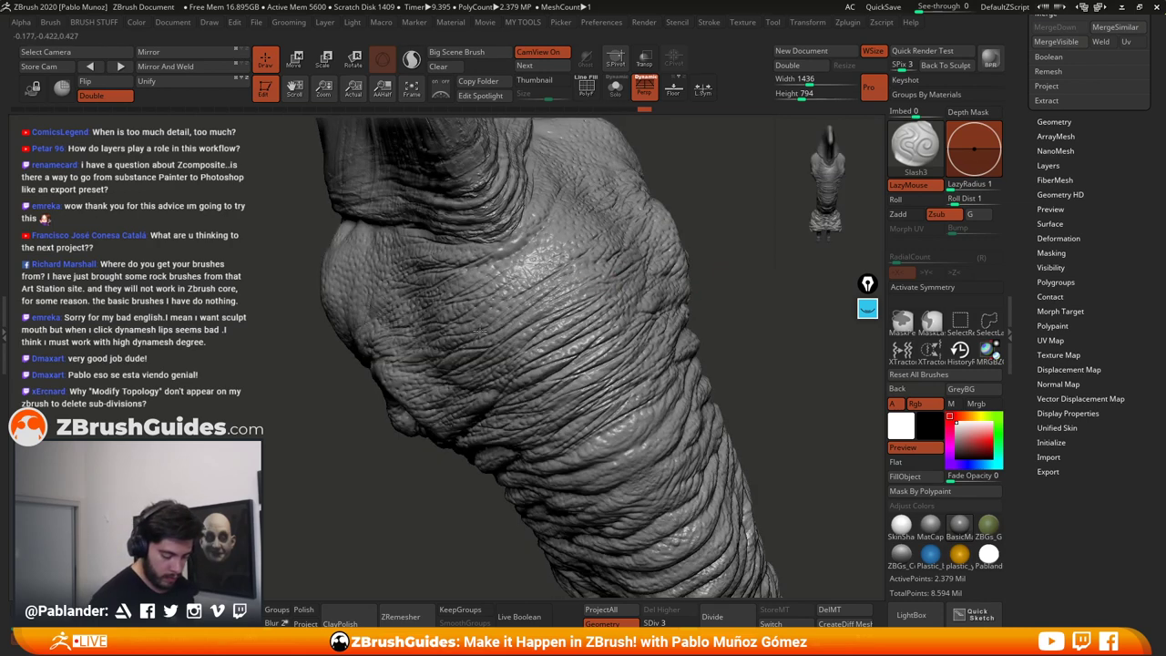
pyautogui.moveTo(566, 243); pyautogui.dragTo(482, 295)
pyautogui.moveTo(573, 215)
pyautogui.mouseDown()
pyautogui.moveTo(475, 271)
pyautogui.moveTo(451, 270)
pyautogui.moveTo(565, 208)
pyautogui.moveTo(578, 222)
pyautogui.mouseUp()
pyautogui.moveTo(695, 181); pyautogui.dragTo(712, 208)
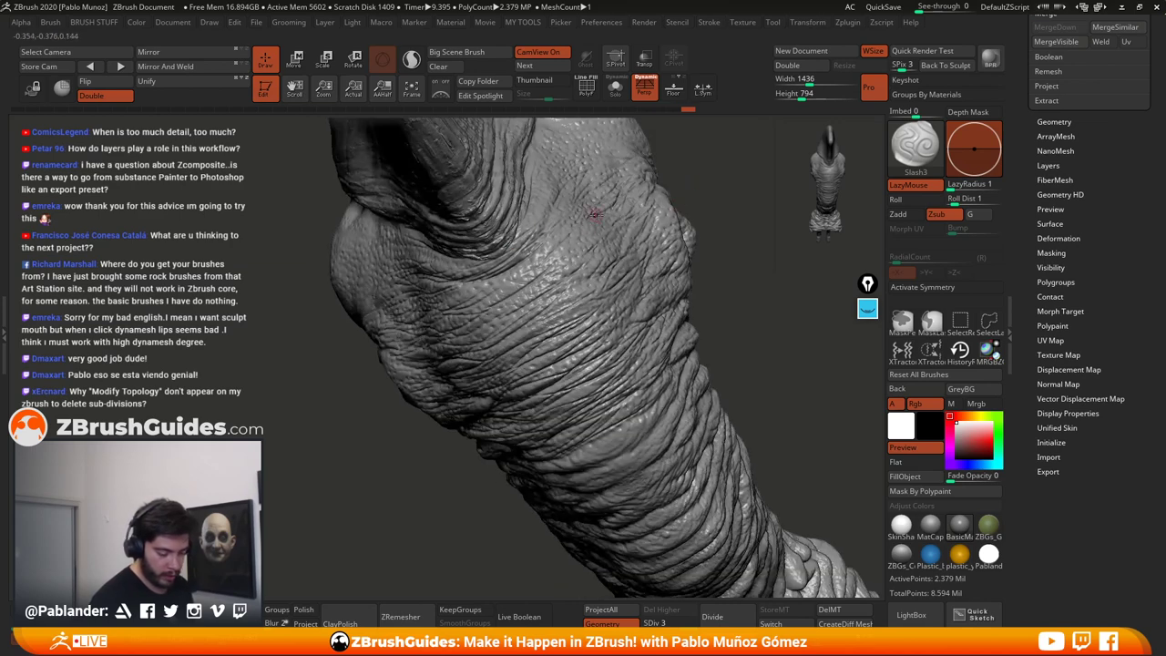
pyautogui.moveTo(550, 258)
pyautogui.mouseDown()
pyautogui.moveTo(514, 284)
pyautogui.moveTo(581, 258)
pyautogui.mouseUp()
pyautogui.moveTo(501, 295); pyautogui.dragTo(567, 266)
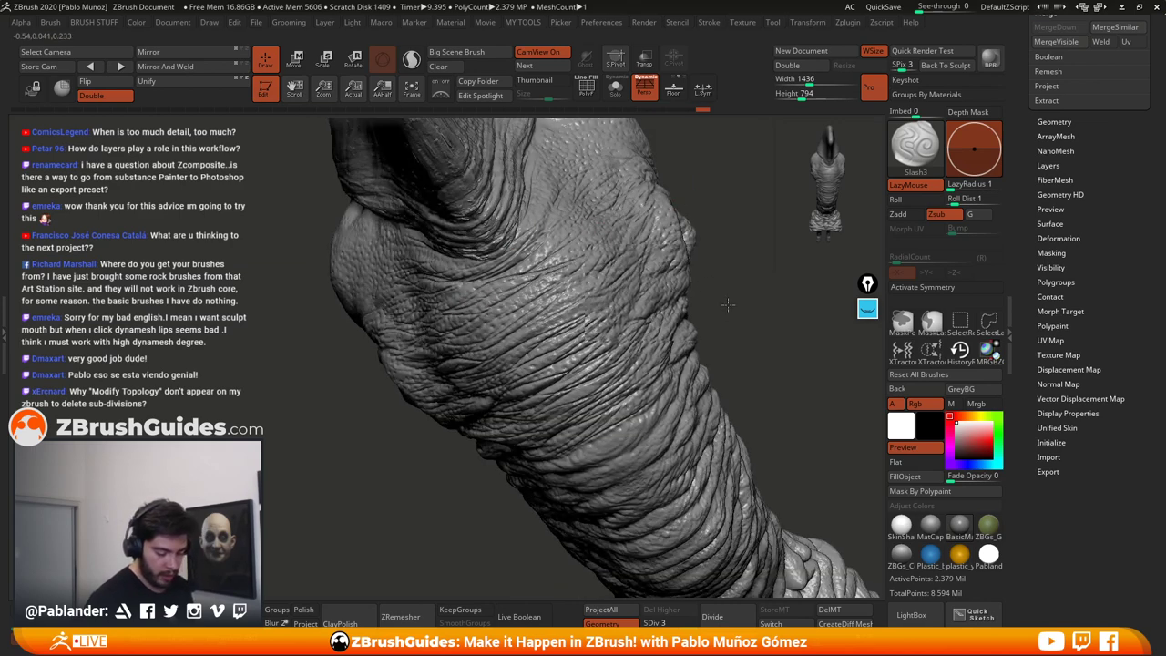
# Step: Carve more fine diagonal creases down the back of the head towards the top of the neck
pyautogui.moveTo(721, 305); pyautogui.dragTo(721, 259)
pyautogui.moveTo(744, 346); pyautogui.dragTo(730, 317)
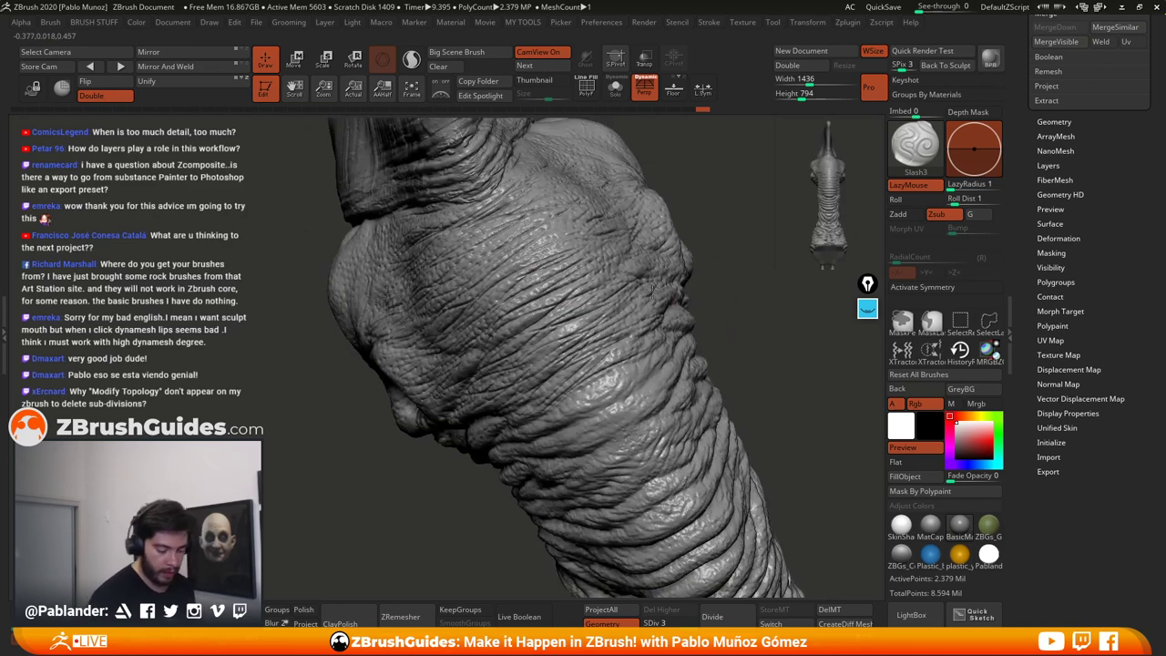
pyautogui.moveTo(582, 226); pyautogui.dragTo(549, 263)
pyautogui.moveTo(724, 317); pyautogui.dragTo(721, 280)
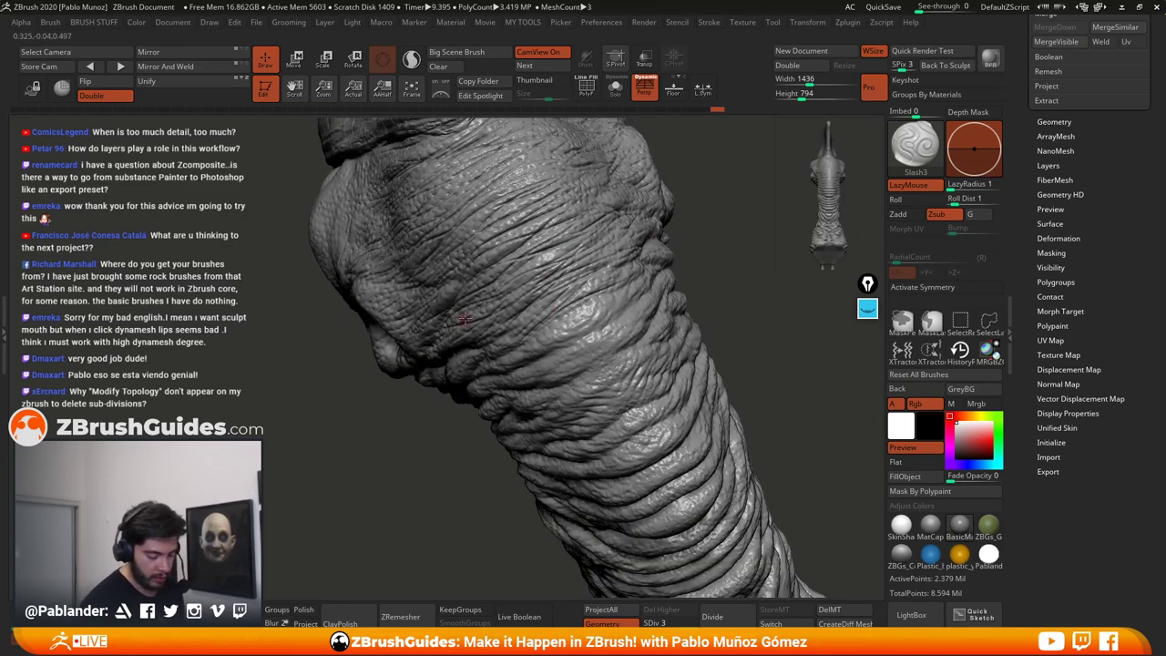
pyautogui.moveTo(630, 294)
pyautogui.mouseDown()
pyautogui.moveTo(536, 356)
pyautogui.moveTo(528, 348)
pyautogui.mouseUp()
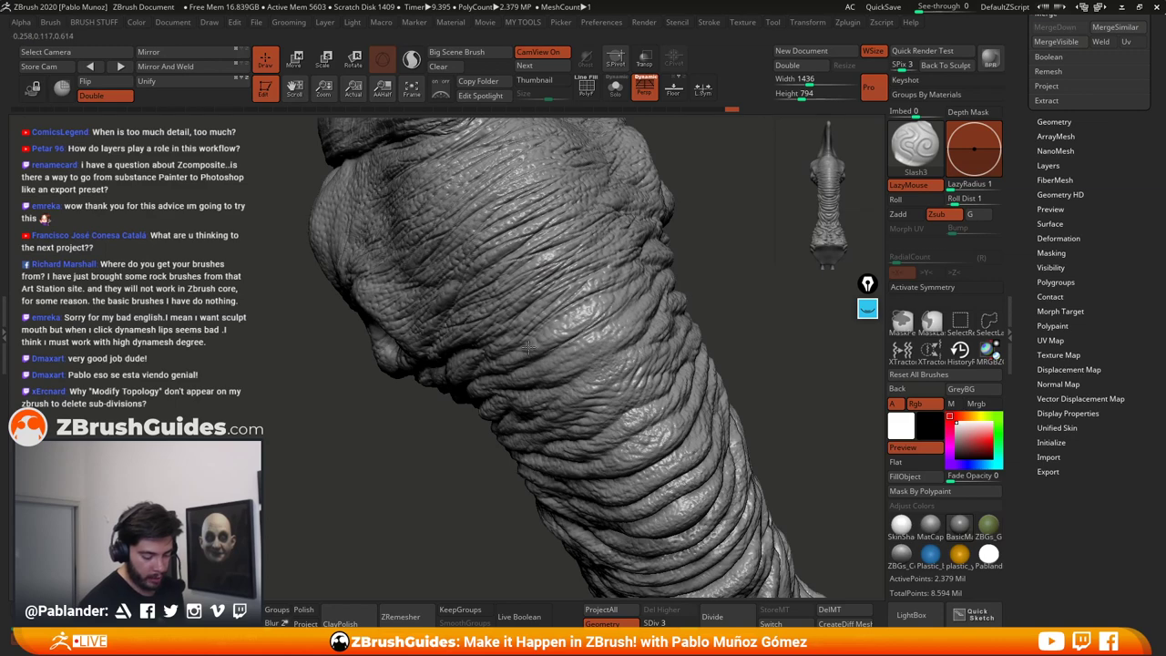
# Step: Carve fine diagonal creases across the nape, where the back of the head meets the neck
pyautogui.moveTo(612, 298); pyautogui.dragTo(501, 356)
pyautogui.moveTo(752, 323); pyautogui.dragTo(734, 280)
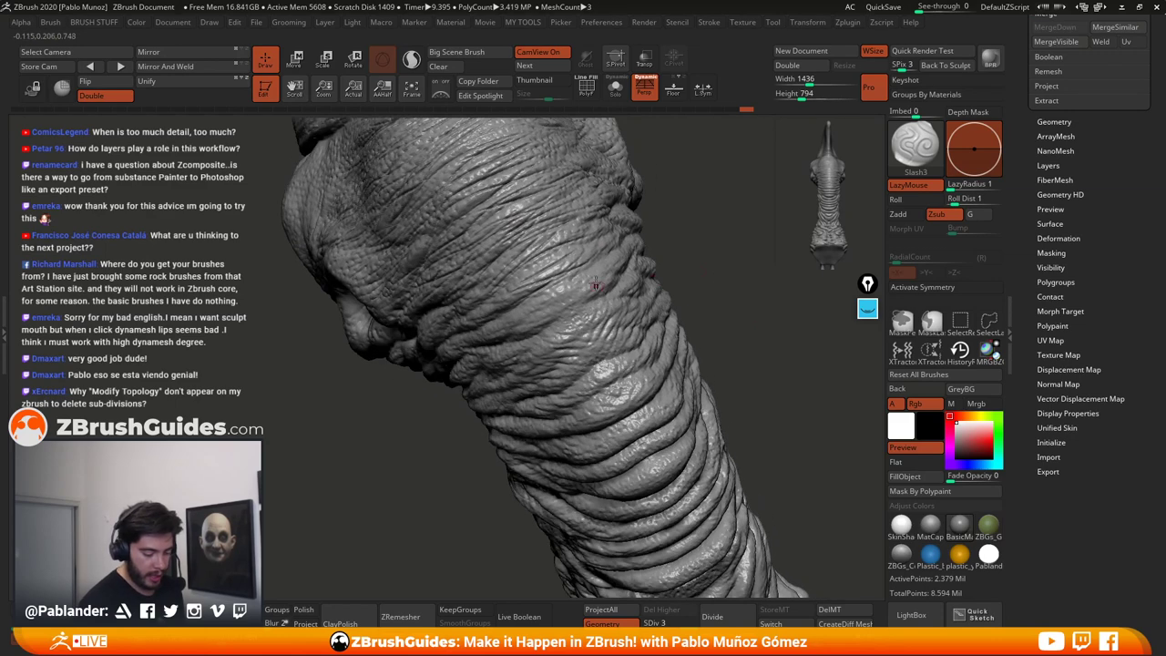
pyautogui.moveTo(610, 245); pyautogui.dragTo(534, 306)
pyautogui.moveTo(592, 266); pyautogui.dragTo(514, 345)
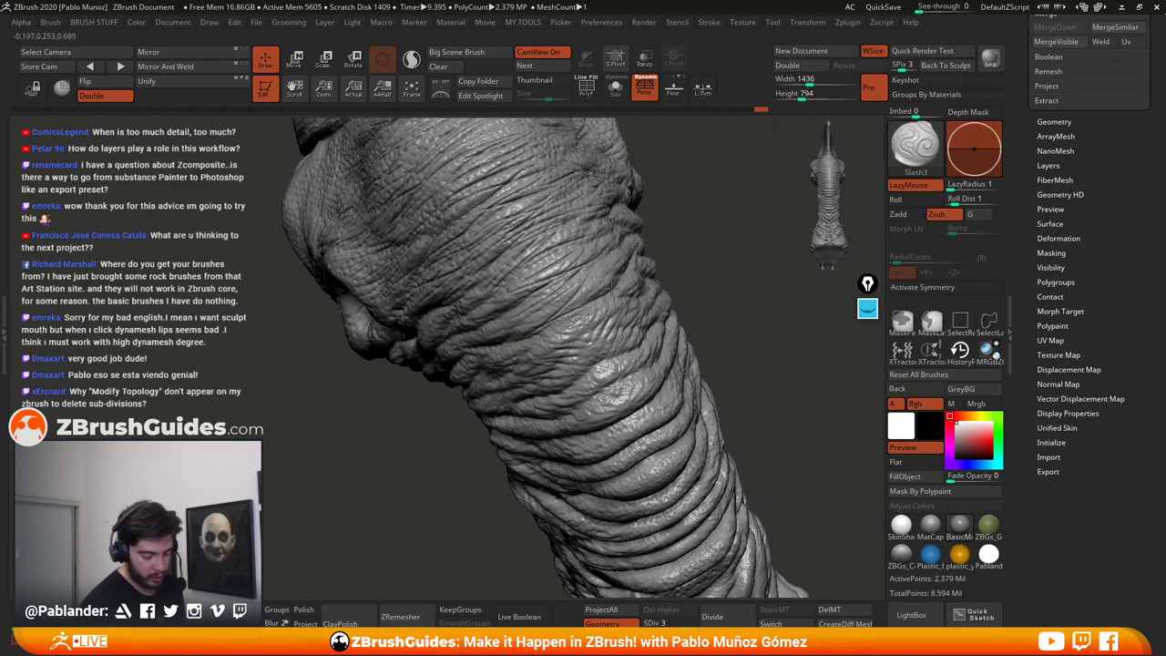
pyautogui.moveTo(612, 290); pyautogui.dragTo(499, 341)
# Step: Extend the diagonal creases farther down the nape, just above the first thick neck folds
pyautogui.moveTo(710, 294)
pyautogui.mouseDown()
pyautogui.moveTo(679, 293)
pyautogui.moveTo(676, 275)
pyautogui.mouseUp()
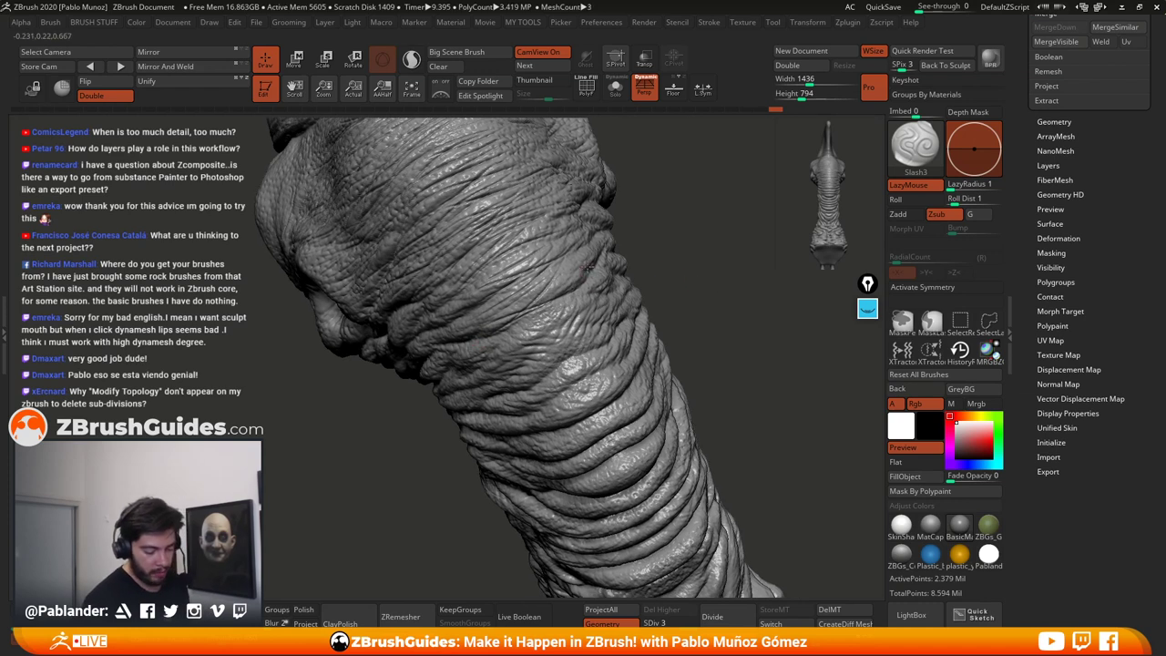
pyautogui.moveTo(576, 296)
pyautogui.mouseDown()
pyautogui.moveTo(517, 334)
pyautogui.moveTo(532, 351)
pyautogui.moveTo(508, 383)
pyautogui.mouseUp()
pyautogui.moveTo(584, 319); pyautogui.dragTo(524, 384)
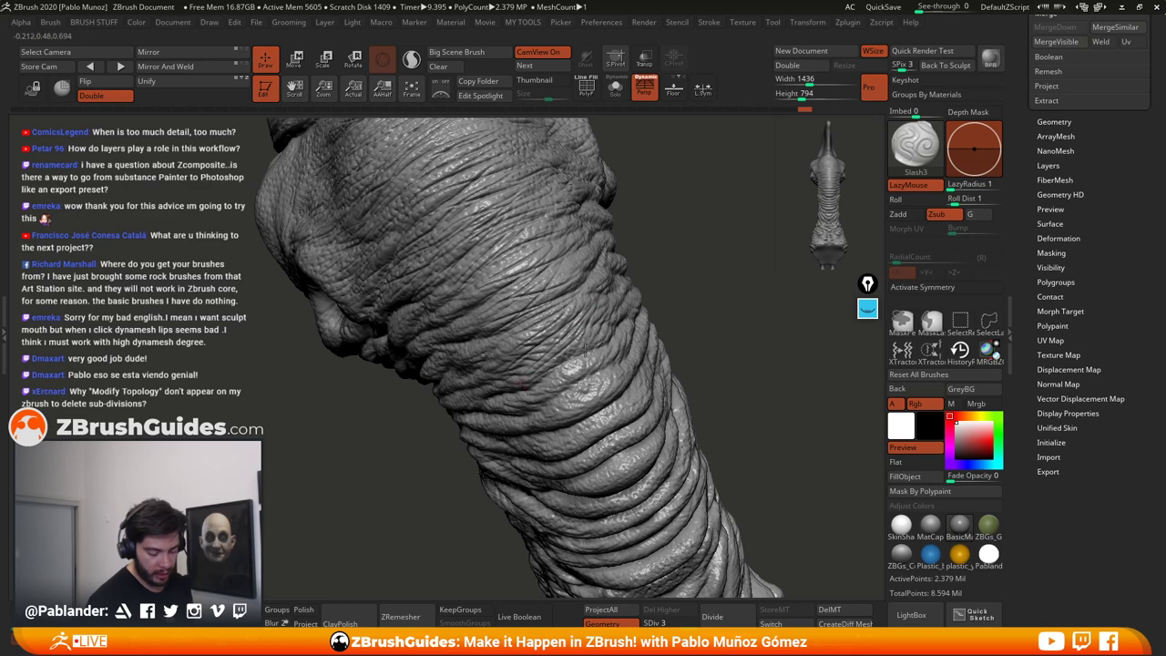
pyautogui.moveTo(598, 344); pyautogui.dragTo(526, 381)
pyautogui.moveTo(598, 266); pyautogui.dragTo(539, 328)
# Step: Carve a series of slanted creases along the side of the nape, behind the ear
pyautogui.moveTo(685, 319); pyautogui.dragTo(733, 319)
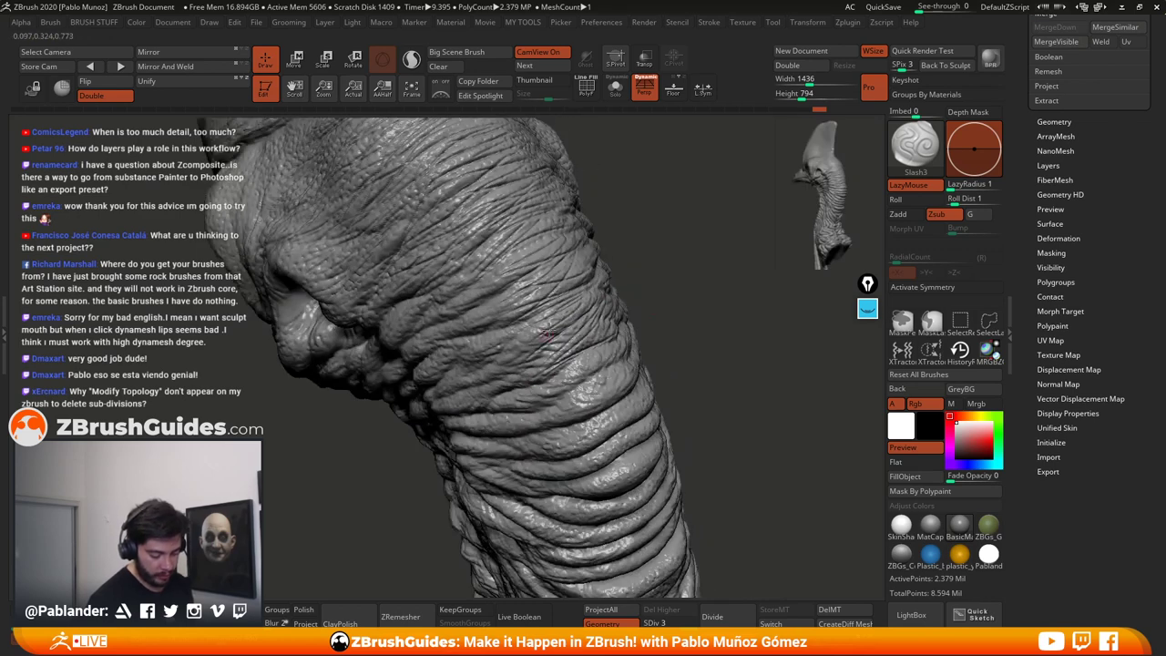
pyautogui.moveTo(557, 322); pyautogui.dragTo(494, 349)
pyautogui.moveTo(556, 308); pyautogui.dragTo(455, 341)
pyautogui.moveTo(543, 288)
pyautogui.mouseDown()
pyautogui.moveTo(466, 338)
pyautogui.moveTo(459, 310)
pyautogui.mouseUp()
pyautogui.moveTo(544, 246); pyautogui.dragTo(456, 290)
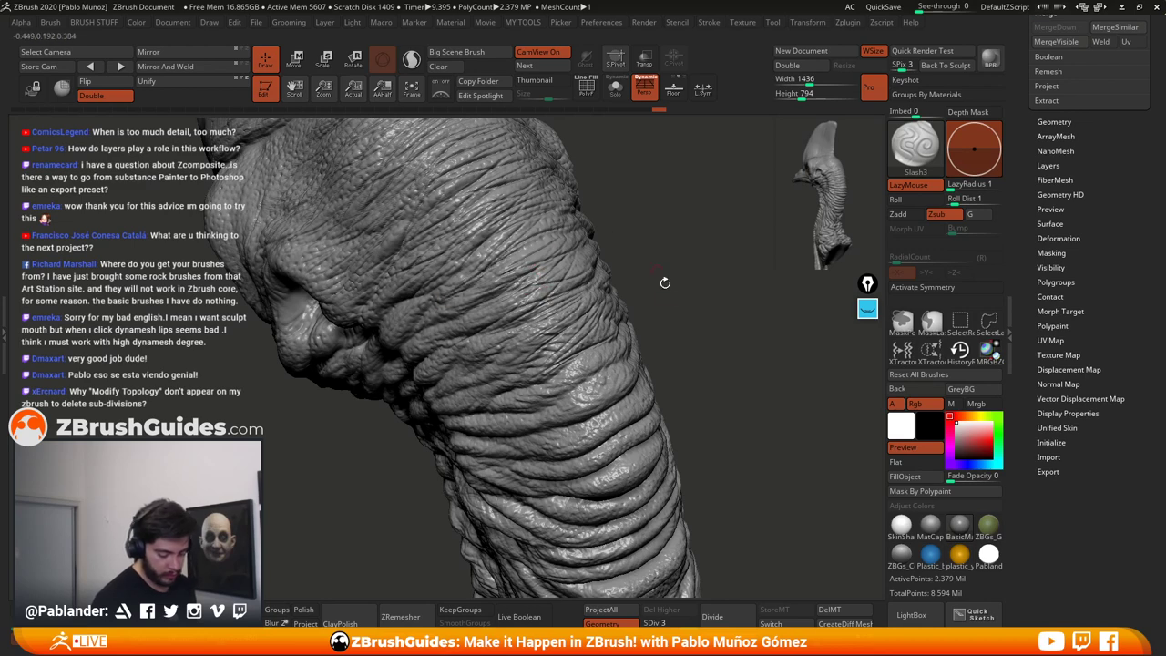
# Step: Add diagonal creases over the uppermost thick folds at the back of the neck
pyautogui.moveTo(665, 283); pyautogui.dragTo(672, 259)
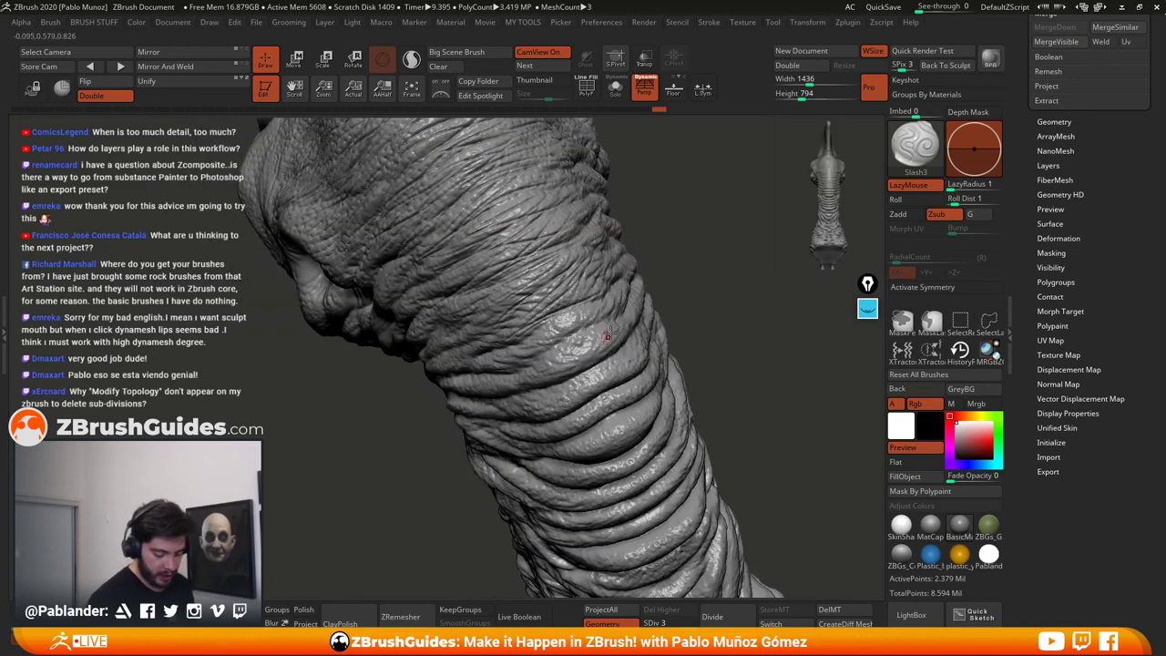
pyautogui.moveTo(606, 336)
pyautogui.mouseDown()
pyautogui.moveTo(528, 330)
pyautogui.moveTo(592, 318)
pyautogui.moveTo(541, 351)
pyautogui.mouseUp()
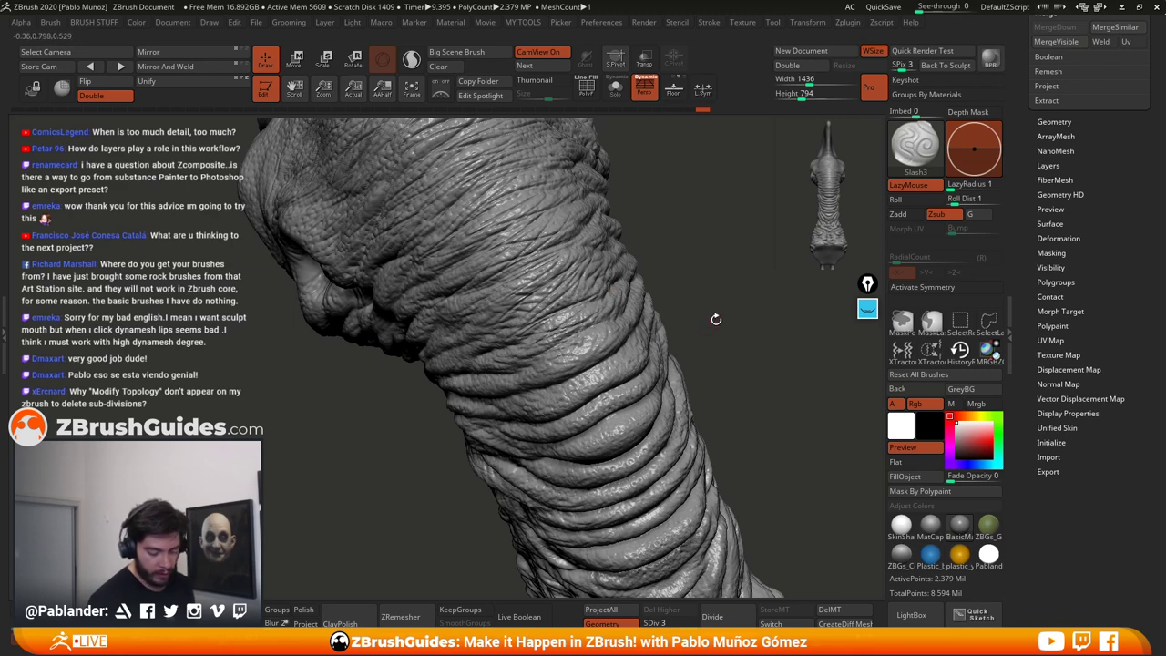
pyautogui.moveTo(716, 318); pyautogui.dragTo(609, 326)
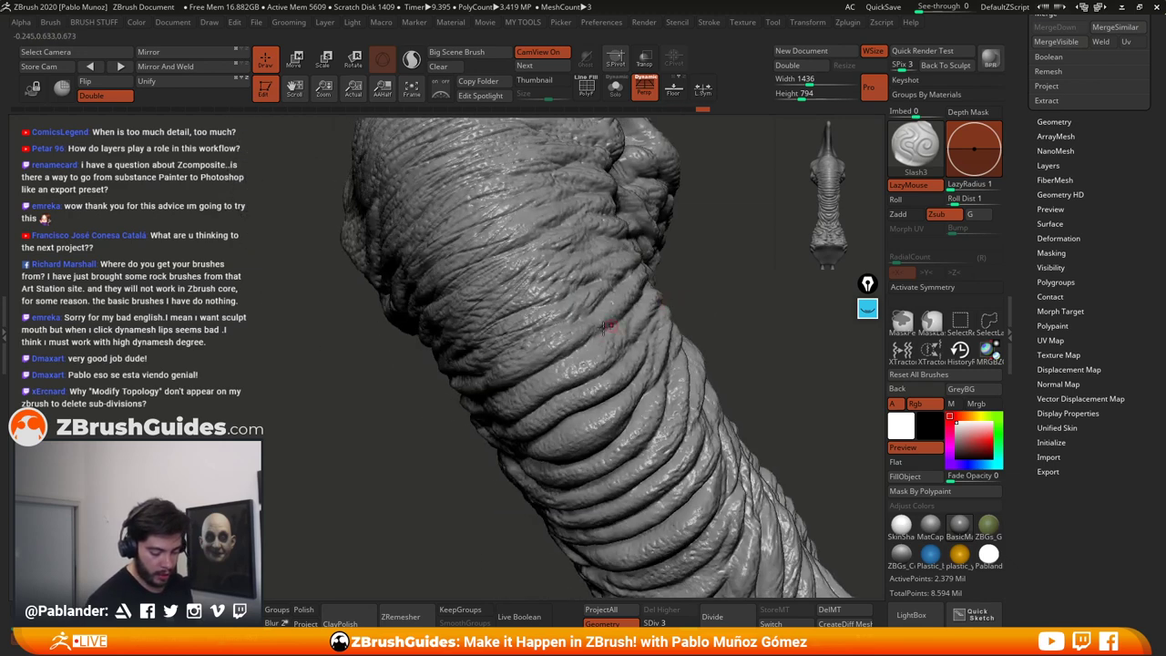
pyautogui.moveTo(583, 267); pyautogui.dragTo(611, 310)
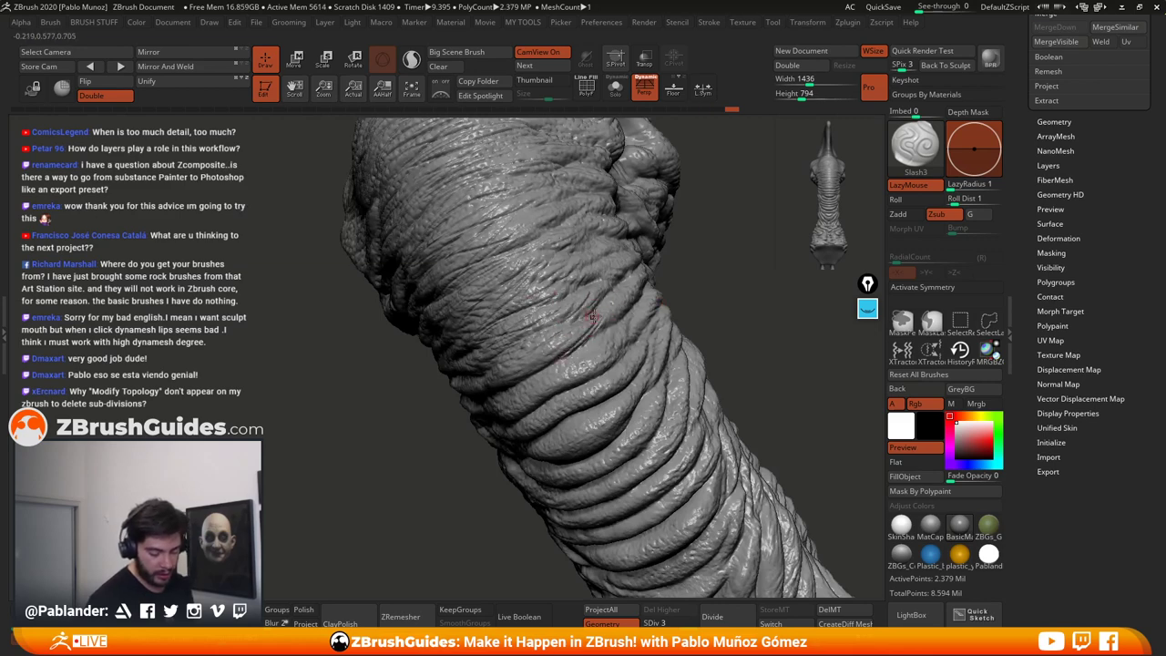
pyautogui.moveTo(593, 317); pyautogui.dragTo(516, 374)
# Step: Carry the creases from the thick nape folds around onto the side of the neck
pyautogui.moveTo(512, 375); pyautogui.dragTo(587, 366, button='right')
pyautogui.moveTo(537, 355); pyautogui.dragTo(463, 396)
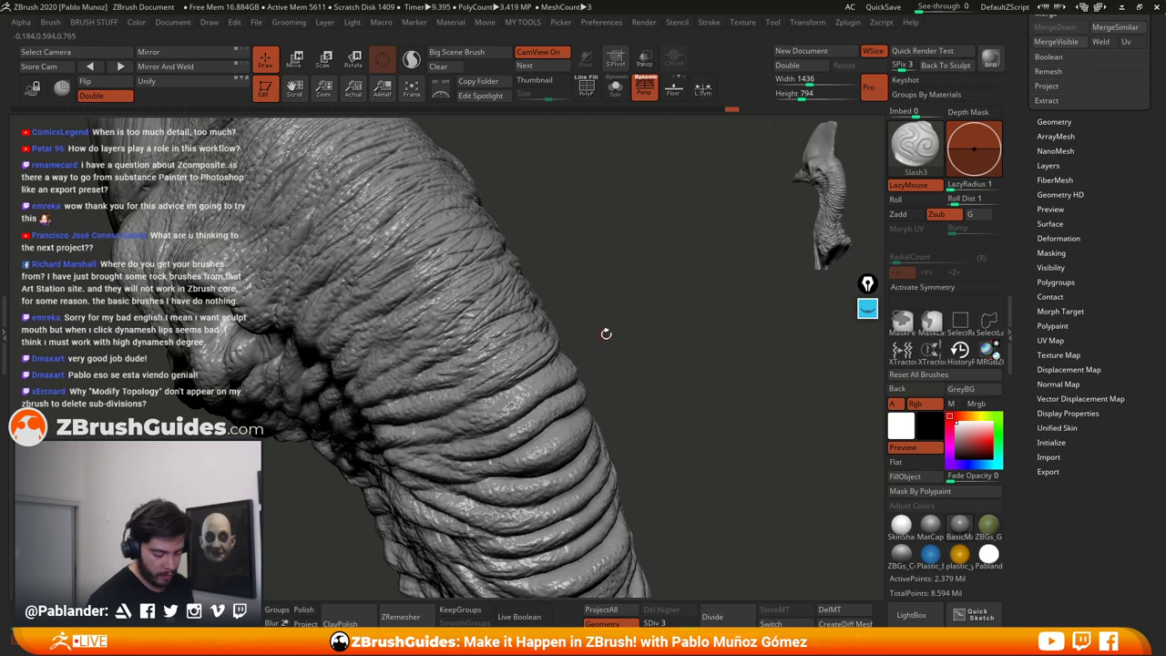
pyautogui.moveTo(606, 334); pyautogui.dragTo(667, 312, button='right')
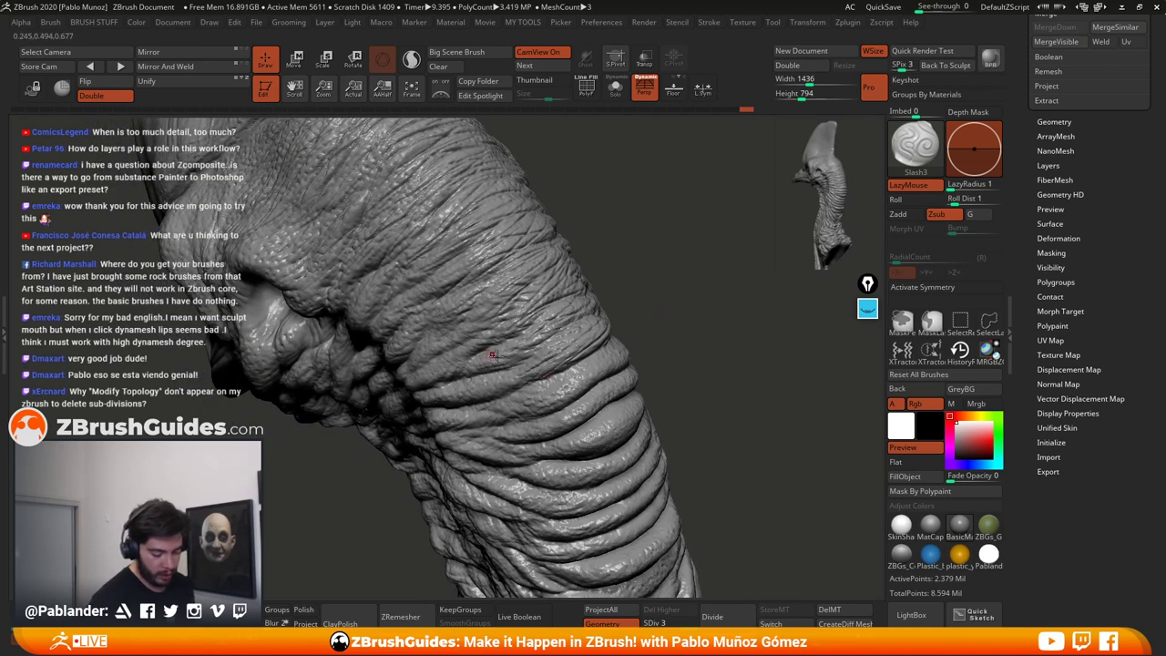
pyautogui.moveTo(561, 360); pyautogui.dragTo(463, 382)
# Step: Carve thin wrinkles into the skin directly behind and above the ear opening
pyautogui.moveTo(567, 365); pyautogui.dragTo(593, 330, button='right')
pyautogui.moveTo(513, 354)
pyautogui.mouseDown(button='right')
pyautogui.moveTo(455, 389)
pyautogui.moveTo(464, 346)
pyautogui.moveTo(505, 289)
pyautogui.mouseUp(button='right')
pyautogui.moveTo(541, 272)
pyautogui.mouseDown()
pyautogui.moveTo(447, 307)
pyautogui.moveTo(541, 289)
pyautogui.moveTo(459, 326)
pyautogui.moveTo(544, 316)
pyautogui.moveTo(492, 344)
pyautogui.moveTo(564, 310)
pyautogui.moveTo(478, 366)
pyautogui.moveTo(554, 303)
pyautogui.moveTo(560, 278)
pyautogui.moveTo(465, 330)
pyautogui.moveTo(526, 266)
pyautogui.mouseUp()
pyautogui.moveTo(432, 283); pyautogui.dragTo(492, 254)
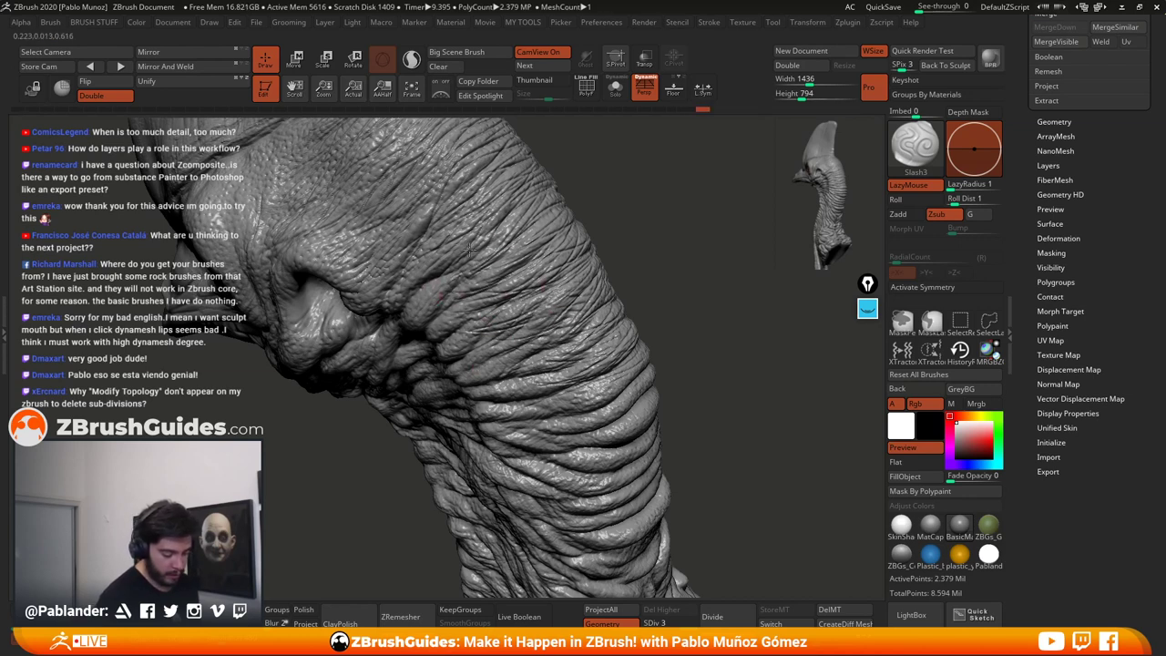
pyautogui.moveTo(425, 210); pyautogui.dragTo(455, 208)
# Step: Carve creases along the side folds running from below the ear toward the nape
pyautogui.moveTo(643, 274); pyautogui.dragTo(663, 285)
pyautogui.moveTo(514, 408); pyautogui.dragTo(580, 360)
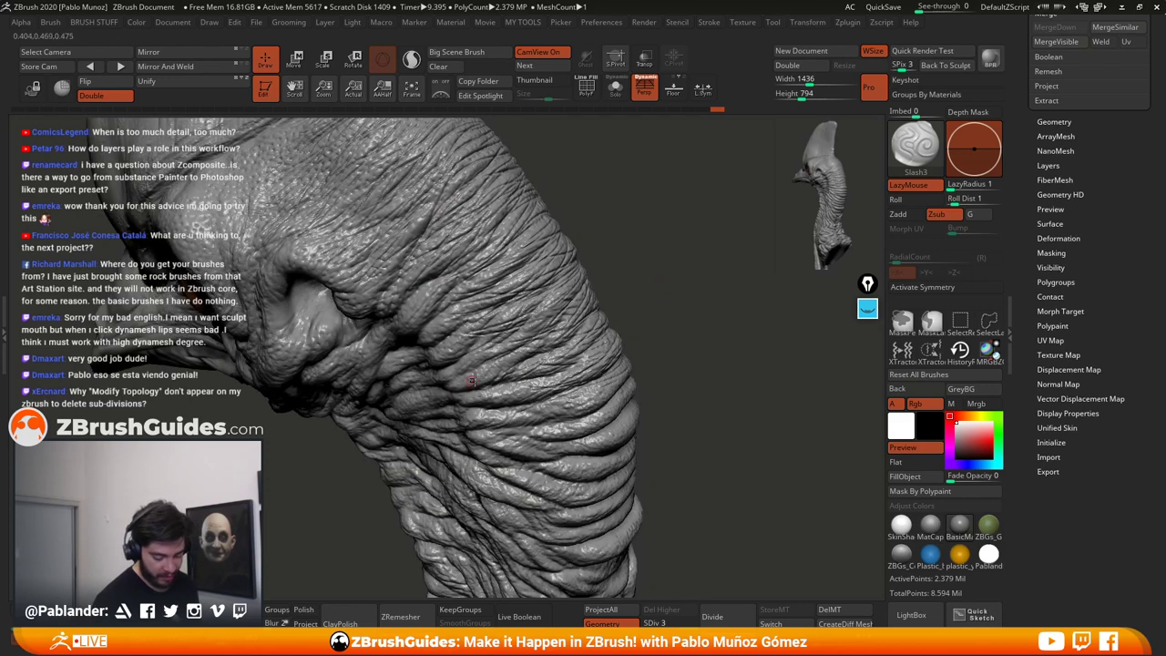
pyautogui.moveTo(484, 382); pyautogui.dragTo(551, 317)
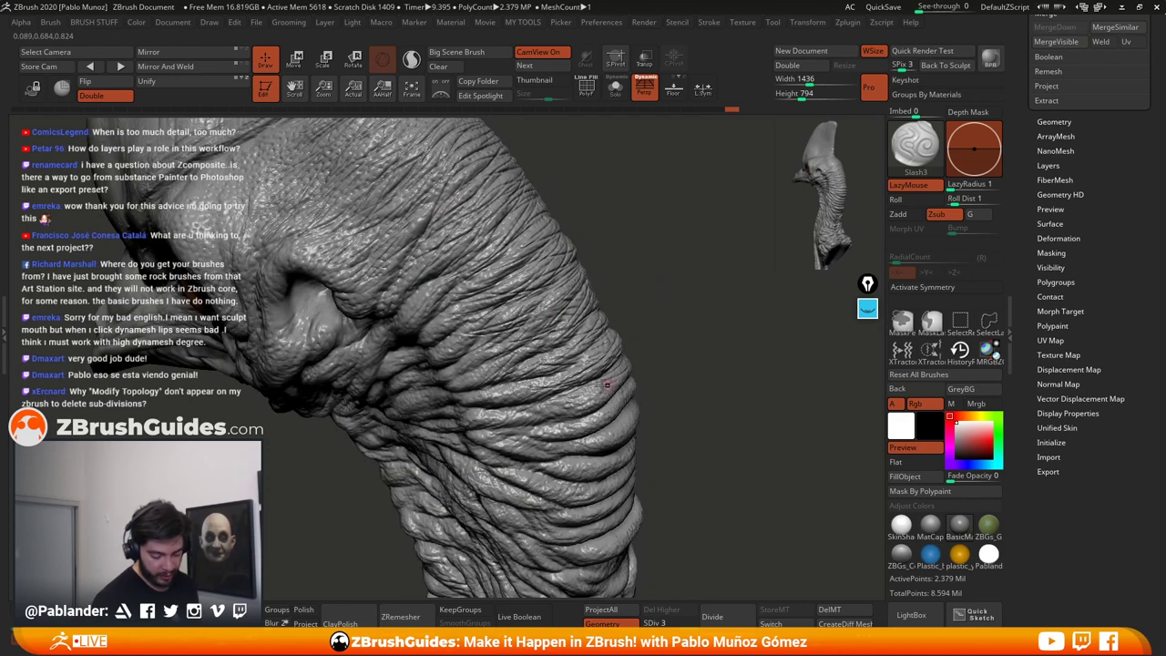
pyautogui.moveTo(524, 413); pyautogui.dragTo(602, 406)
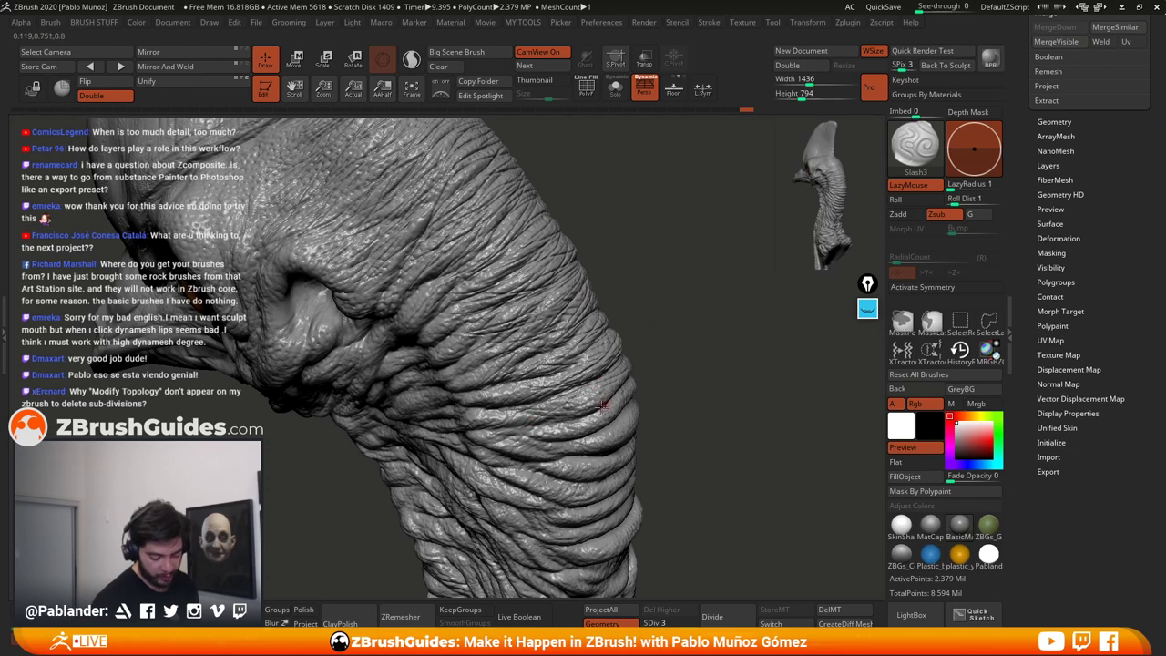
# Step: Add fine creases above the ear opening and on the skin beneath the casque's base
pyautogui.moveTo(645, 310)
pyautogui.mouseDown()
pyautogui.moveTo(510, 232)
pyautogui.moveTo(518, 242)
pyautogui.mouseUp()
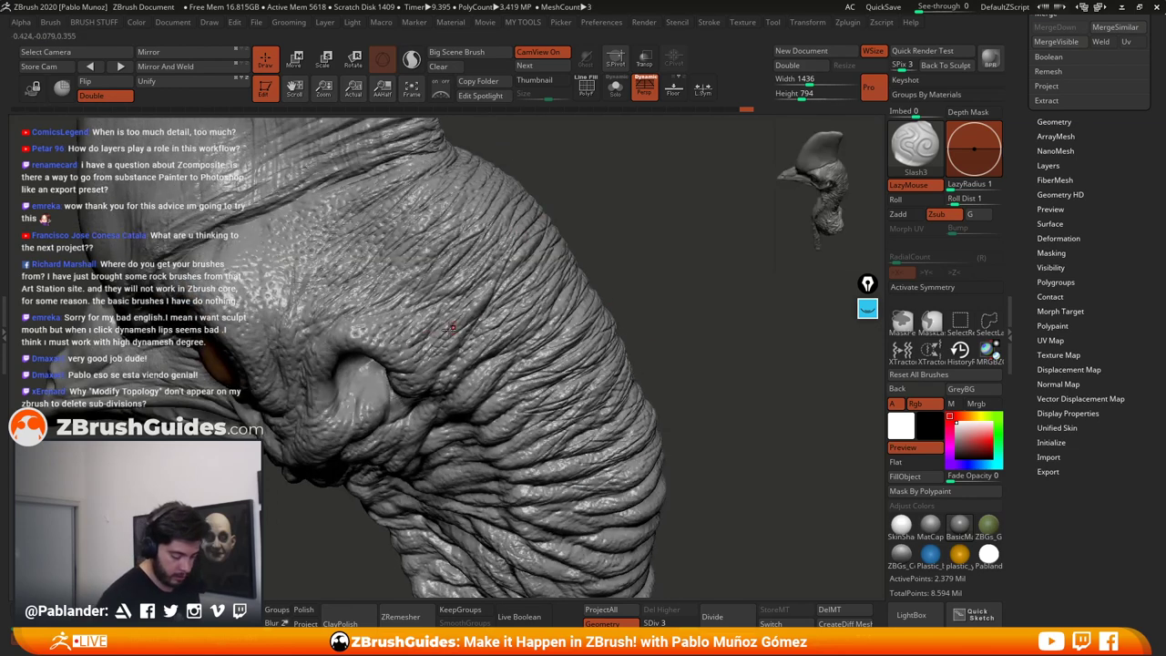
pyautogui.moveTo(416, 308); pyautogui.dragTo(367, 340)
pyautogui.moveTo(421, 300)
pyautogui.mouseDown(button='right')
pyautogui.moveTo(443, 288)
pyautogui.moveTo(484, 299)
pyautogui.mouseUp(button='right')
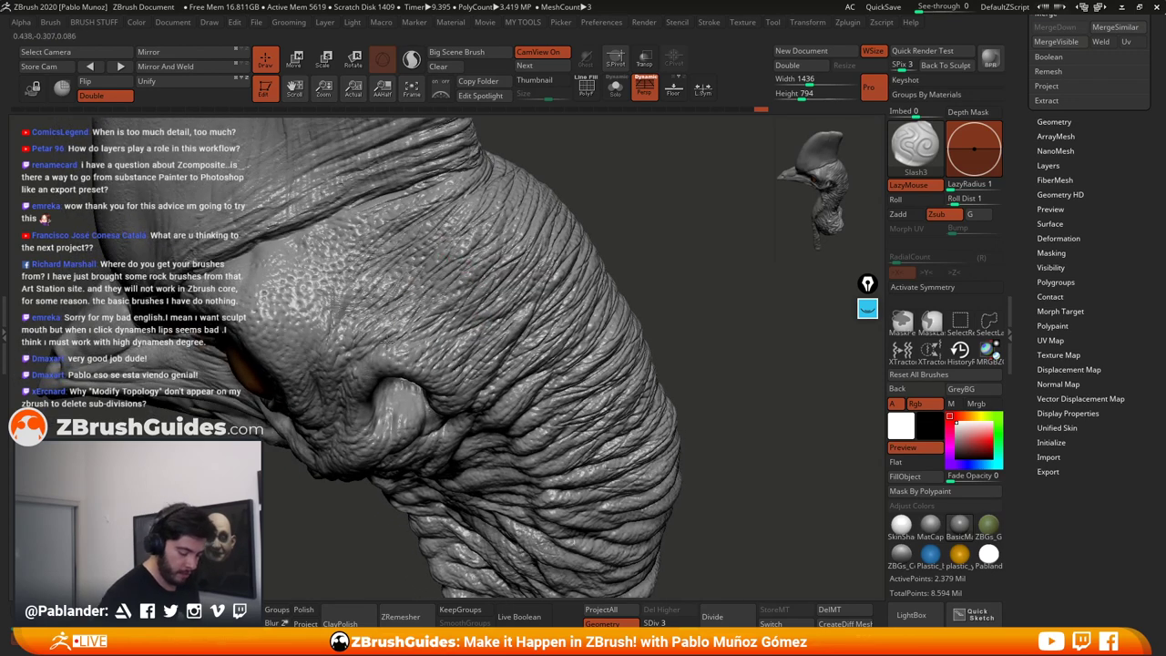
pyautogui.moveTo(420, 190); pyautogui.dragTo(380, 219)
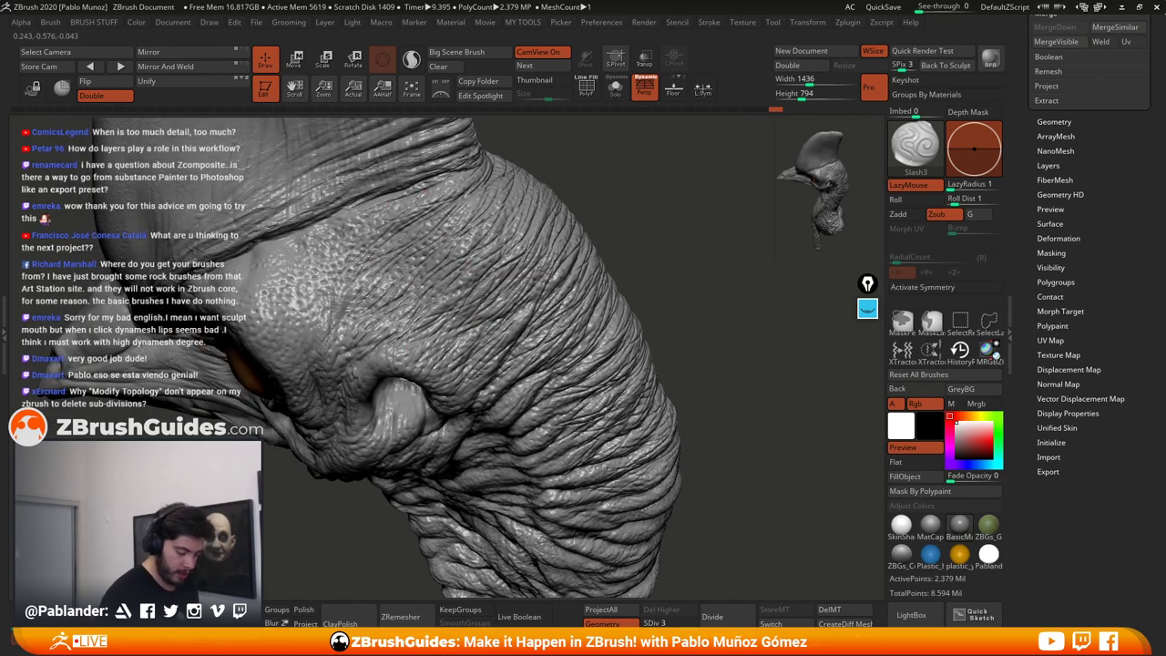
pyautogui.moveTo(358, 350); pyautogui.dragTo(360, 352)
# Step: Carve fine creases over the side neck folds below the ear and beside the throat
pyautogui.moveTo(645, 270)
pyautogui.mouseDown()
pyautogui.moveTo(668, 265)
pyautogui.moveTo(588, 283)
pyautogui.moveTo(657, 340)
pyautogui.mouseUp()
pyautogui.moveTo(656, 341)
pyautogui.mouseDown(button='right')
pyautogui.moveTo(653, 323)
pyautogui.moveTo(660, 353)
pyautogui.moveTo(690, 308)
pyautogui.moveTo(695, 317)
pyautogui.mouseUp(button='right')
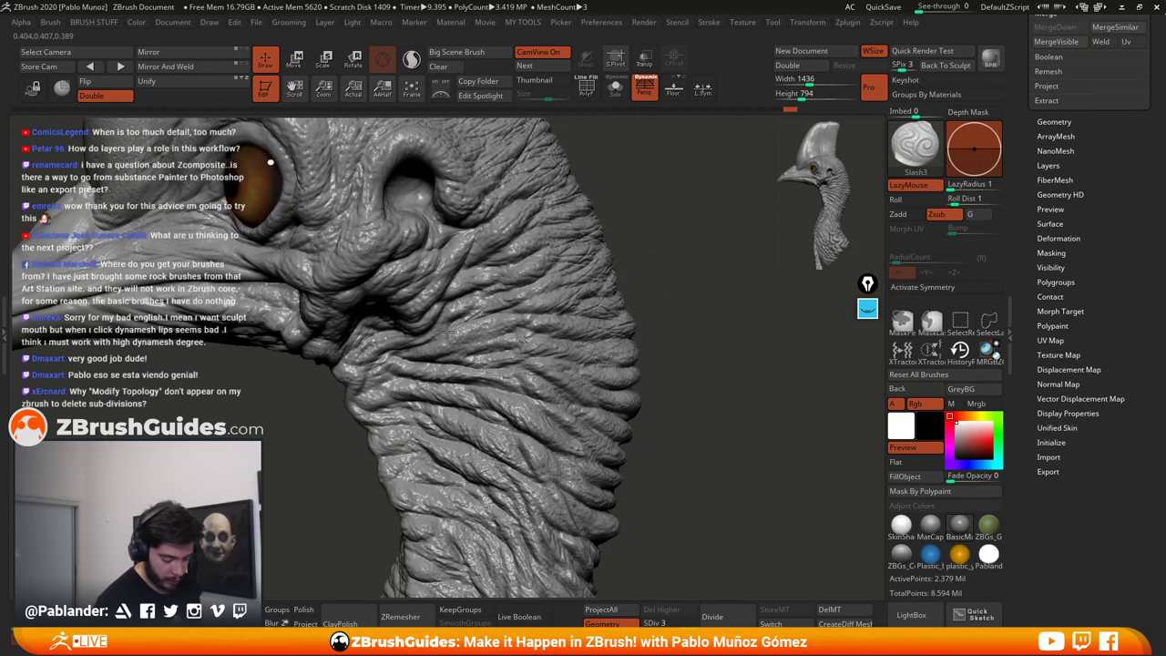
pyautogui.moveTo(518, 301)
pyautogui.mouseDown(button='right')
pyautogui.moveTo(701, 267)
pyautogui.moveTo(518, 283)
pyautogui.mouseUp(button='right')
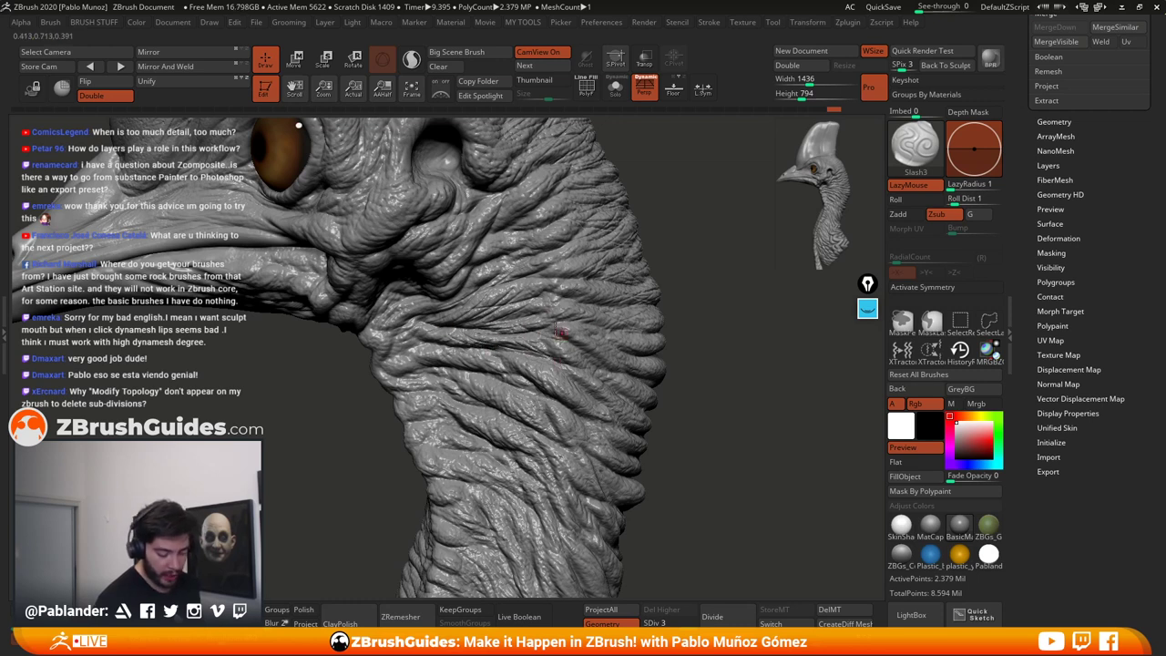
pyautogui.moveTo(570, 295); pyautogui.dragTo(528, 312)
pyautogui.hotkey('ctrl', 'z')
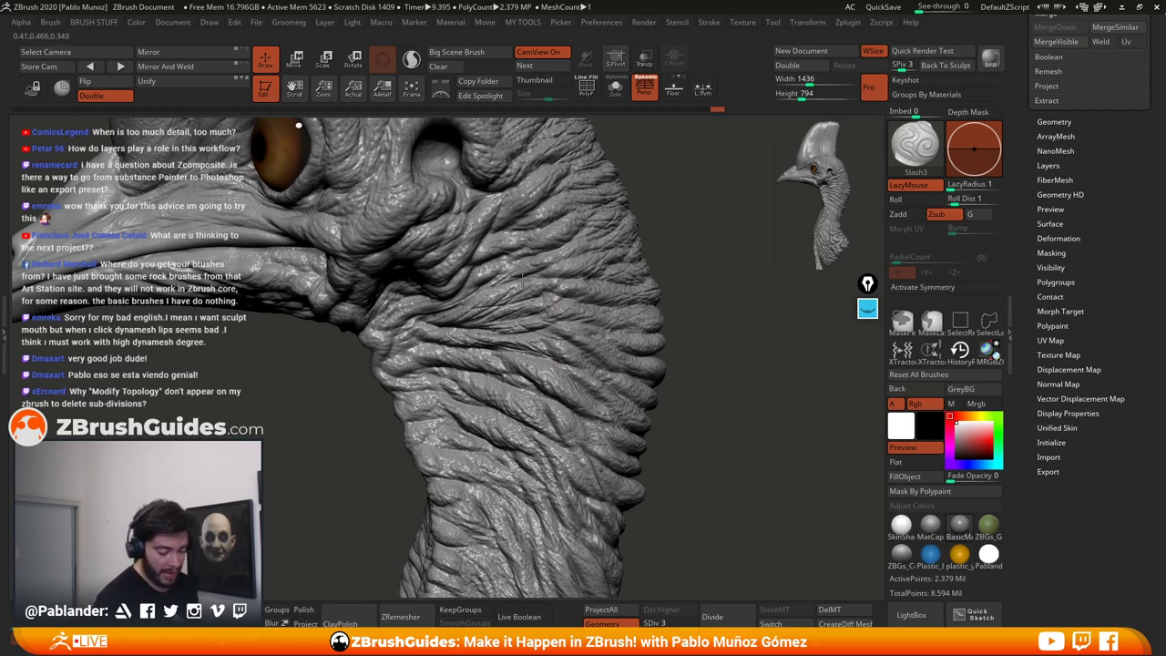
pyautogui.moveTo(428, 330)
pyautogui.mouseDown()
pyautogui.moveTo(392, 349)
pyautogui.moveTo(439, 373)
pyautogui.moveTo(428, 381)
pyautogui.moveTo(470, 415)
pyautogui.mouseUp()
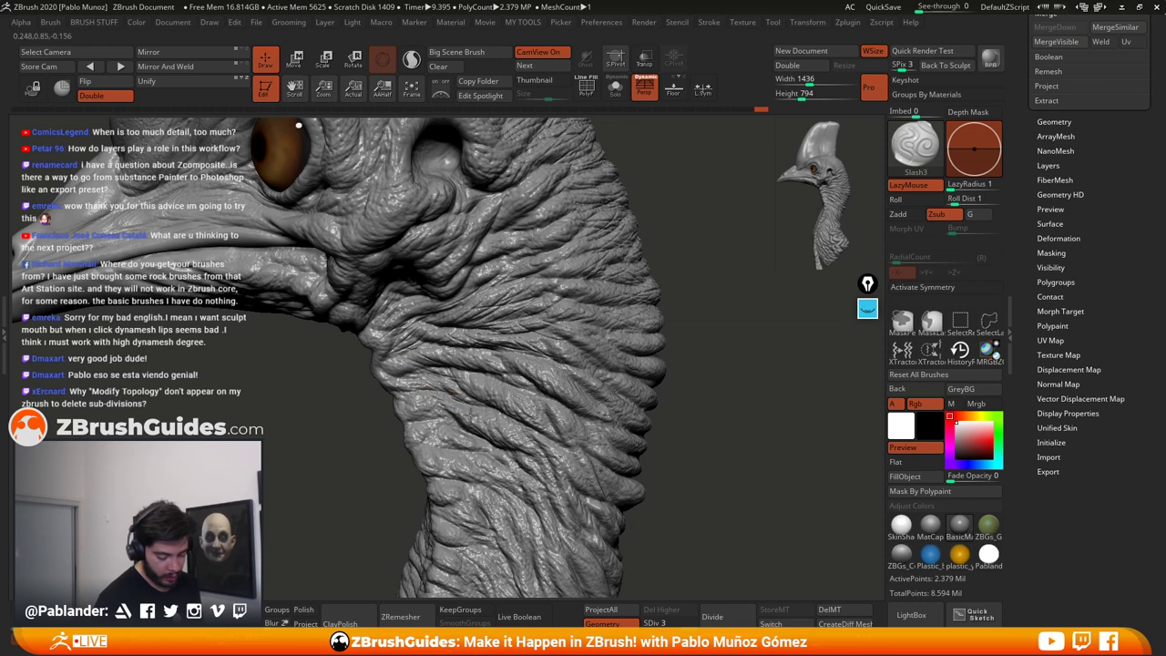
pyautogui.moveTo(425, 315)
pyautogui.mouseDown()
pyautogui.moveTo(391, 325)
pyautogui.moveTo(389, 348)
pyautogui.mouseUp()
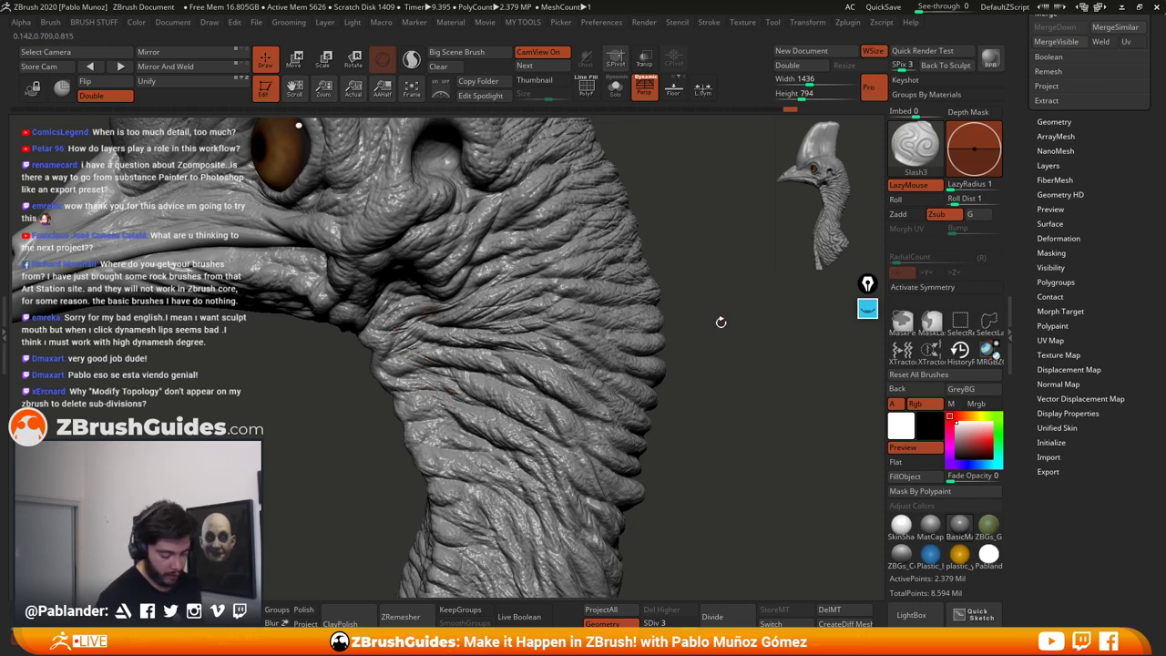
# Step: Cut additional short creases between the upper neck folds behind the jaw corner
pyautogui.moveTo(721, 322); pyautogui.dragTo(690, 331)
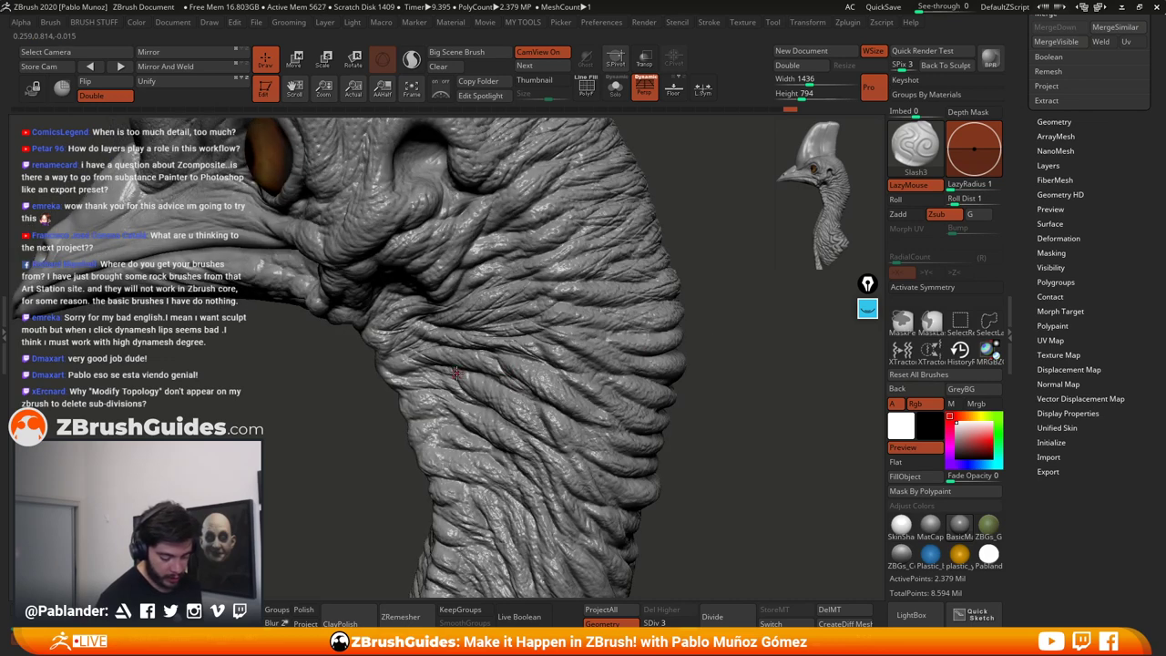
pyautogui.moveTo(446, 385)
pyautogui.mouseDown()
pyautogui.moveTo(434, 390)
pyautogui.moveTo(494, 387)
pyautogui.mouseUp()
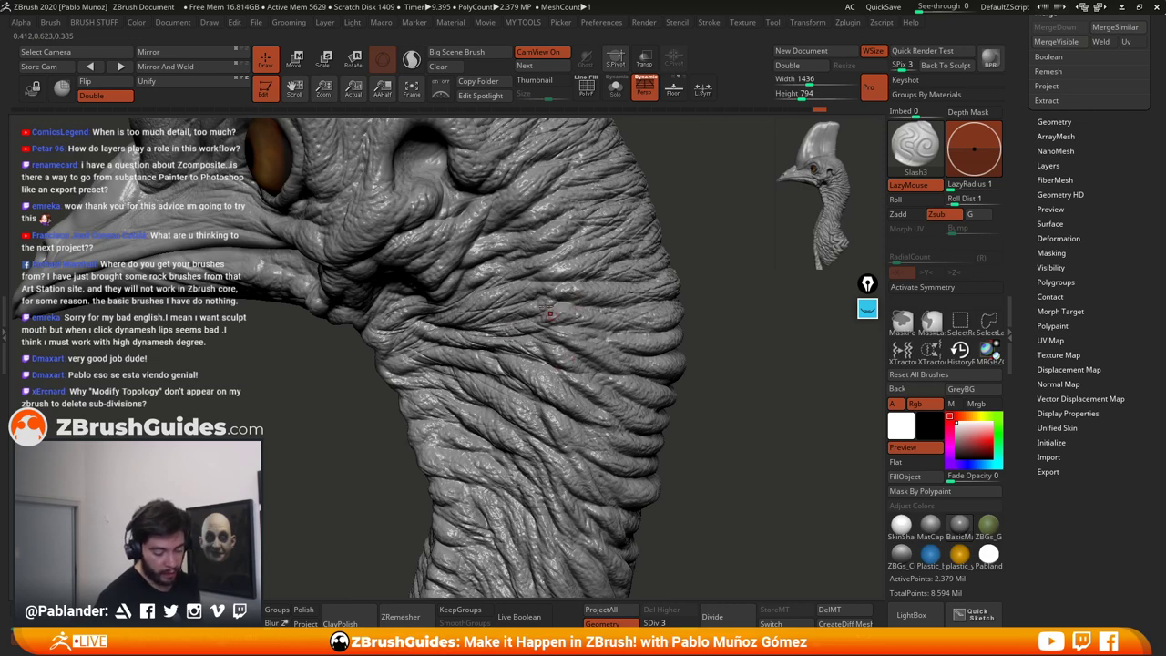
pyautogui.moveTo(525, 275); pyautogui.dragTo(471, 281)
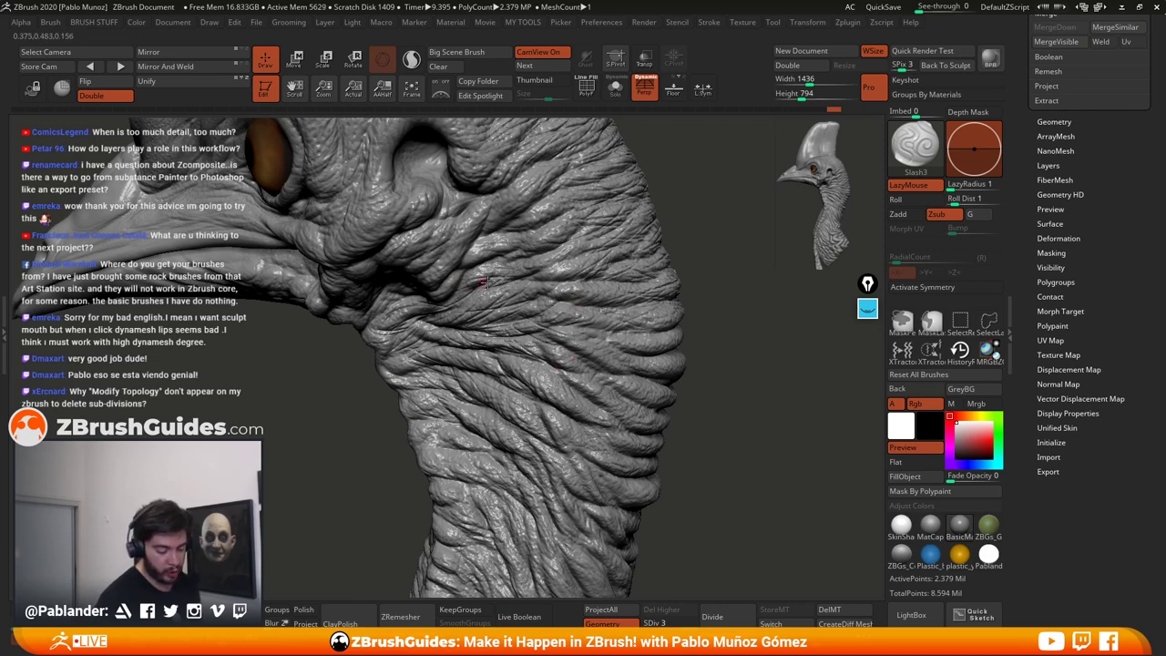
# Step: Carve creases around the hollow between the jaw corner and the ear's lower edge
pyautogui.moveTo(444, 356); pyautogui.dragTo(419, 267, button='right')
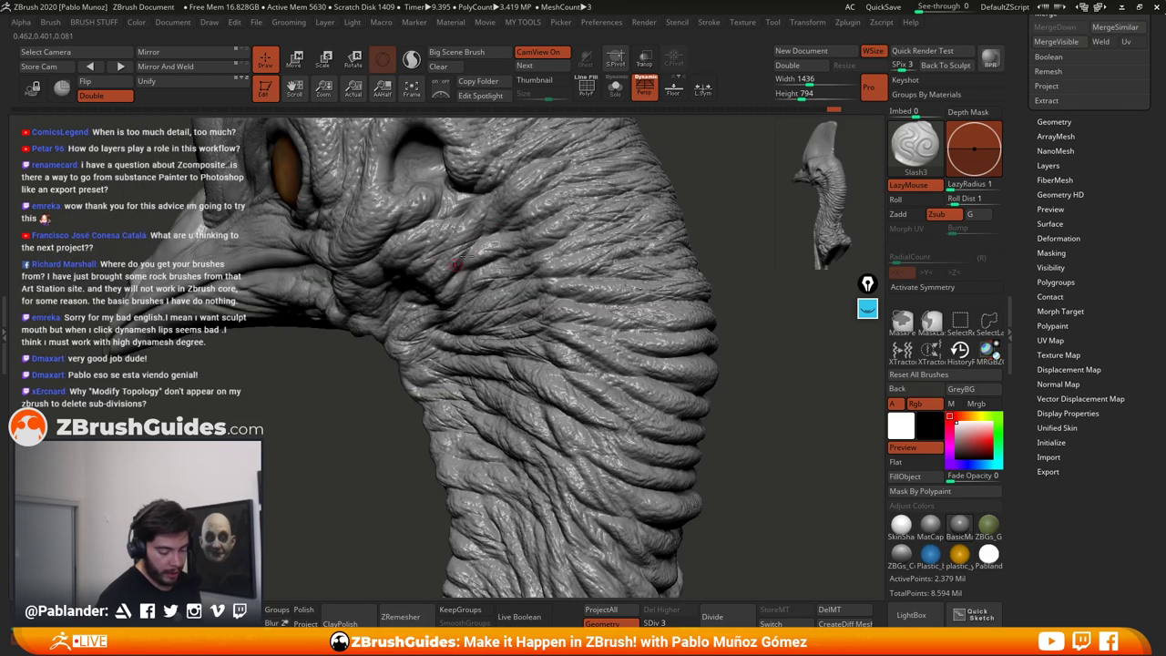
pyautogui.moveTo(455, 264); pyautogui.dragTo(492, 205)
pyautogui.moveTo(455, 262)
pyautogui.mouseDown()
pyautogui.moveTo(518, 231)
pyautogui.moveTo(514, 244)
pyautogui.mouseUp()
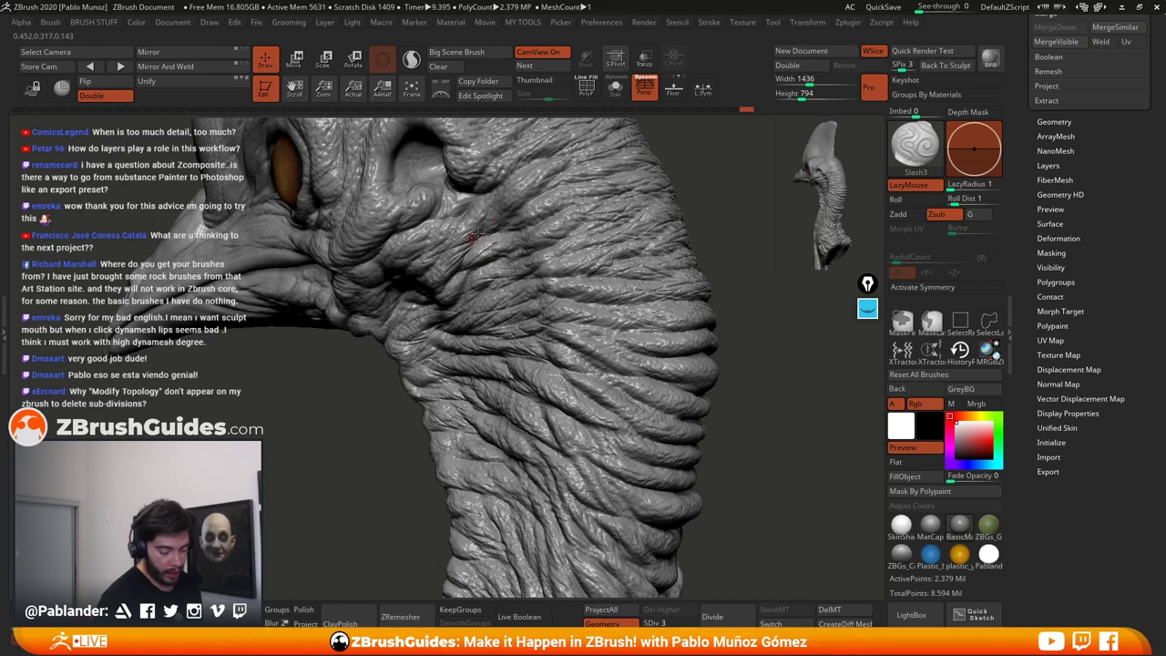
pyautogui.moveTo(473, 258); pyautogui.dragTo(458, 262, button='right')
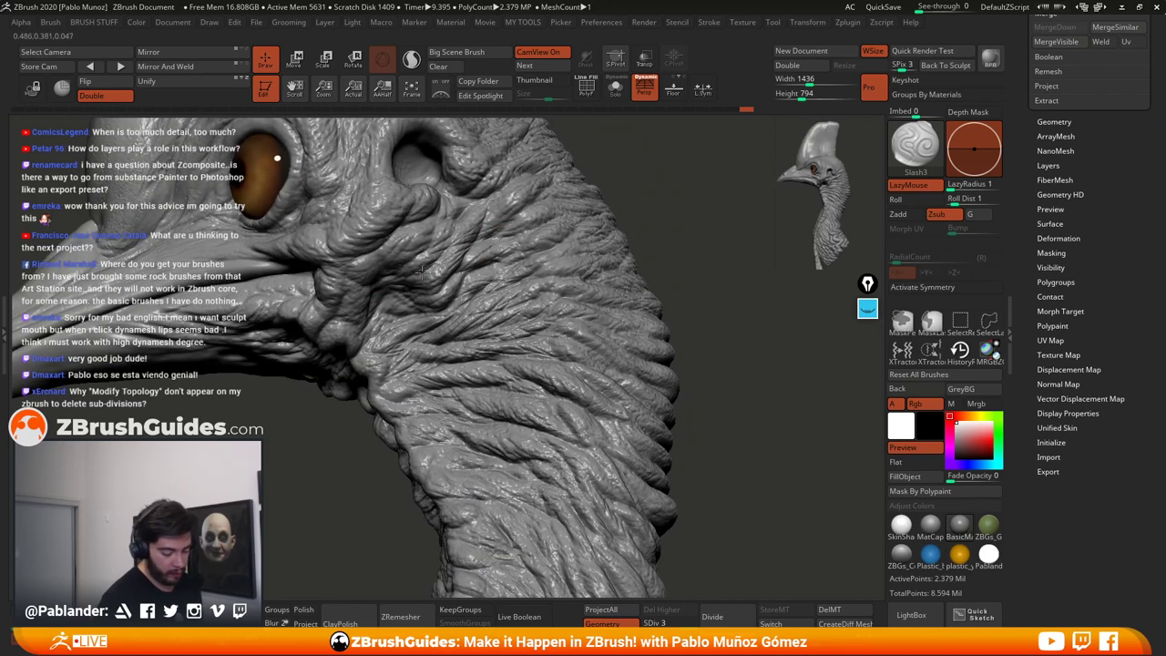
pyautogui.moveTo(424, 272)
pyautogui.mouseDown()
pyautogui.moveTo(396, 279)
pyautogui.moveTo(394, 319)
pyautogui.mouseUp()
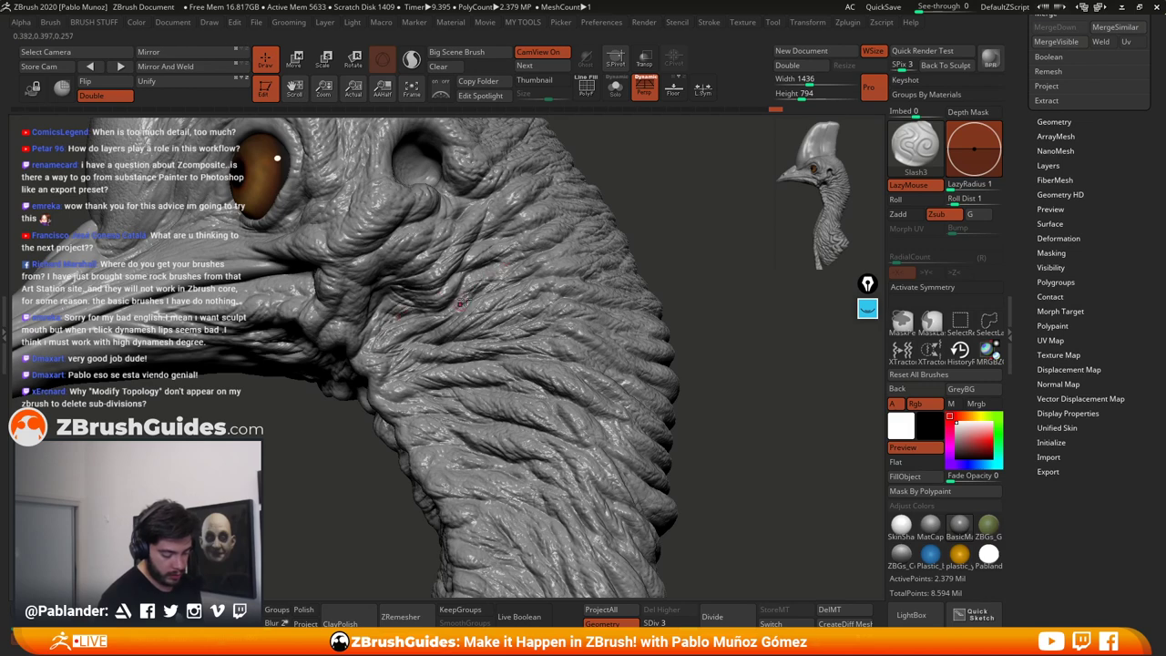
pyautogui.moveTo(437, 242); pyautogui.dragTo(409, 256)
# Step: Carve thin creases around the jaw corner and the skin beneath the jaw
pyautogui.moveTo(330, 401); pyautogui.dragTo(436, 236)
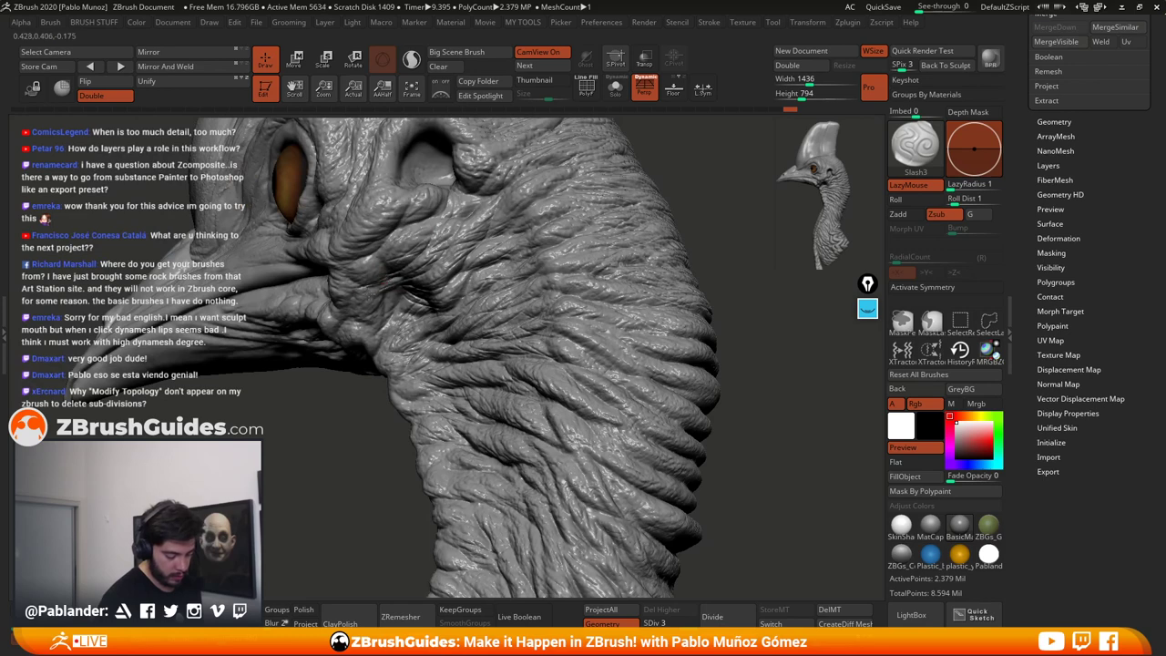
pyautogui.moveTo(343, 319)
pyautogui.mouseDown()
pyautogui.moveTo(391, 302)
pyautogui.moveTo(392, 337)
pyautogui.mouseUp()
pyautogui.moveTo(357, 409); pyautogui.dragTo(411, 412)
pyautogui.moveTo(401, 347); pyautogui.dragTo(361, 373)
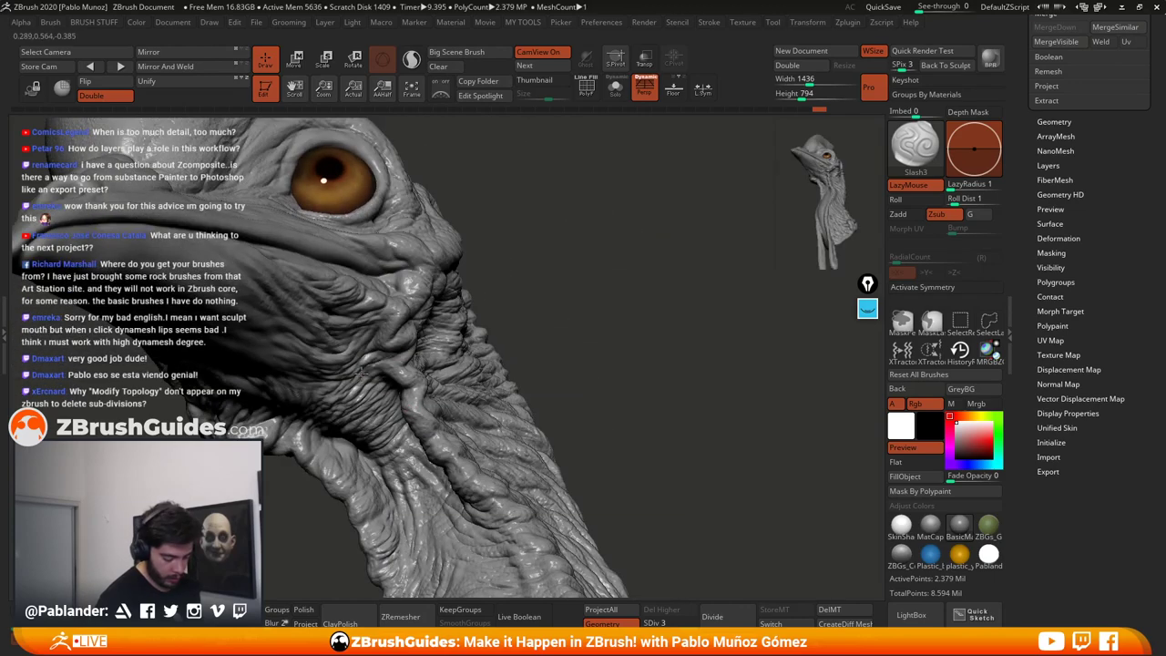
pyautogui.moveTo(609, 267); pyautogui.dragTo(483, 414)
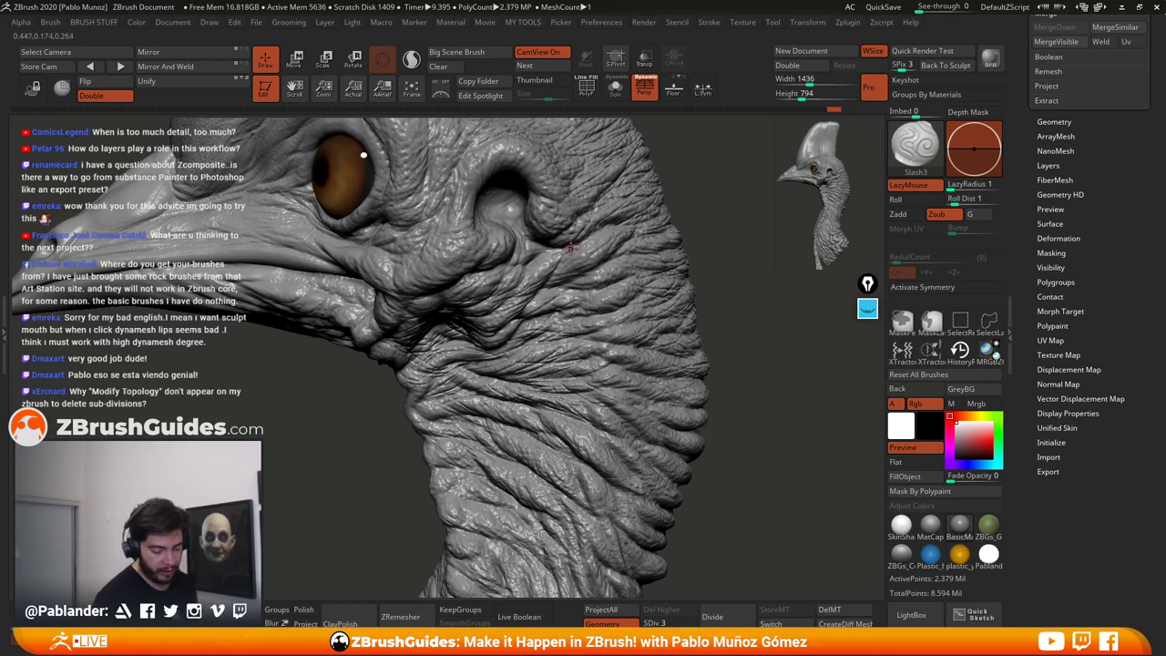
pyautogui.moveTo(715, 194)
pyautogui.keyDown('alt'); pyautogui.mouseDown()
pyautogui.moveTo(700, 285)
pyautogui.moveTo(712, 274)
pyautogui.moveTo(720, 282)
pyautogui.moveTo(706, 300)
pyautogui.moveTo(711, 290)
pyautogui.mouseUp(); pyautogui.keyUp('alt')
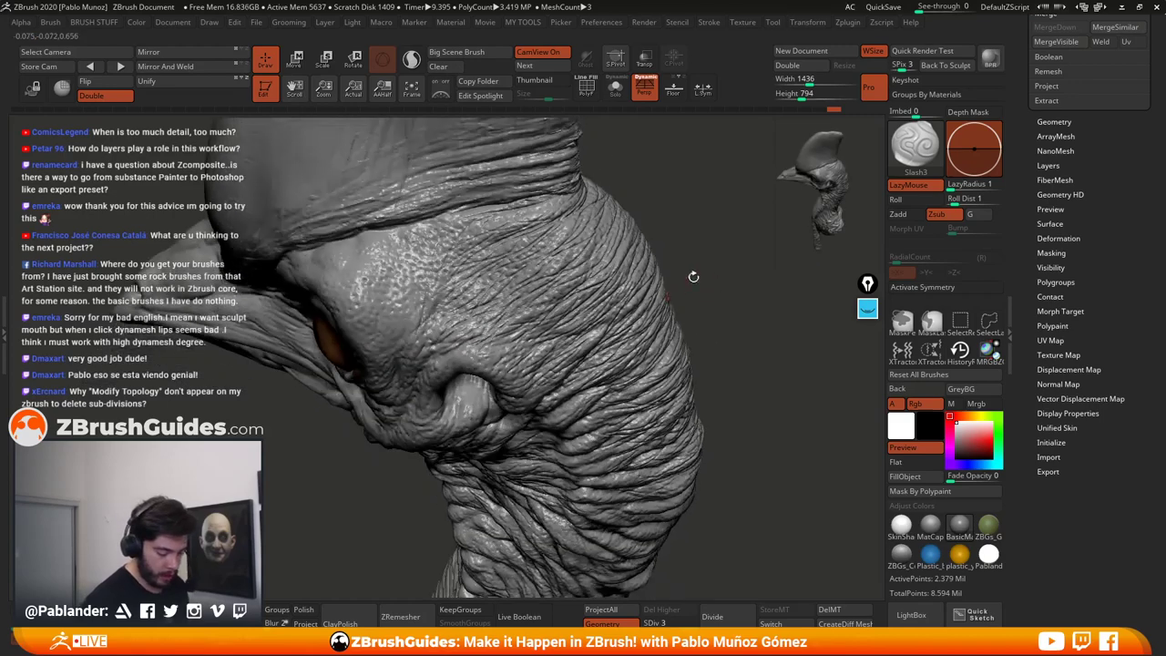
# Step: Switch to the Standard brush with X symmetry and build up the skin folds behind the ear and across the back of the head
pyautogui.moveTo(724, 241); pyautogui.dragTo(724, 273)
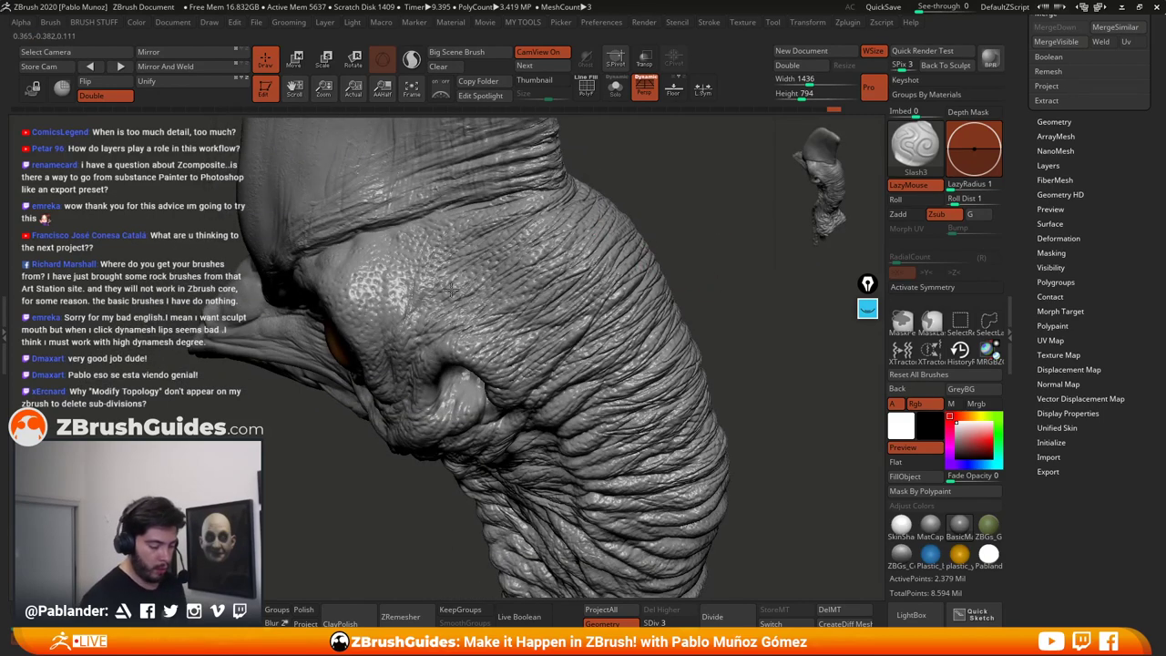
pyautogui.moveTo(676, 225)
pyautogui.mouseDown()
pyautogui.moveTo(683, 270)
pyautogui.moveTo(674, 259)
pyautogui.moveTo(706, 228)
pyautogui.moveTo(728, 306)
pyautogui.moveTo(643, 330)
pyautogui.mouseUp()
pyautogui.press('b')
pyautogui.click(620, 410)
pyautogui.press('x')
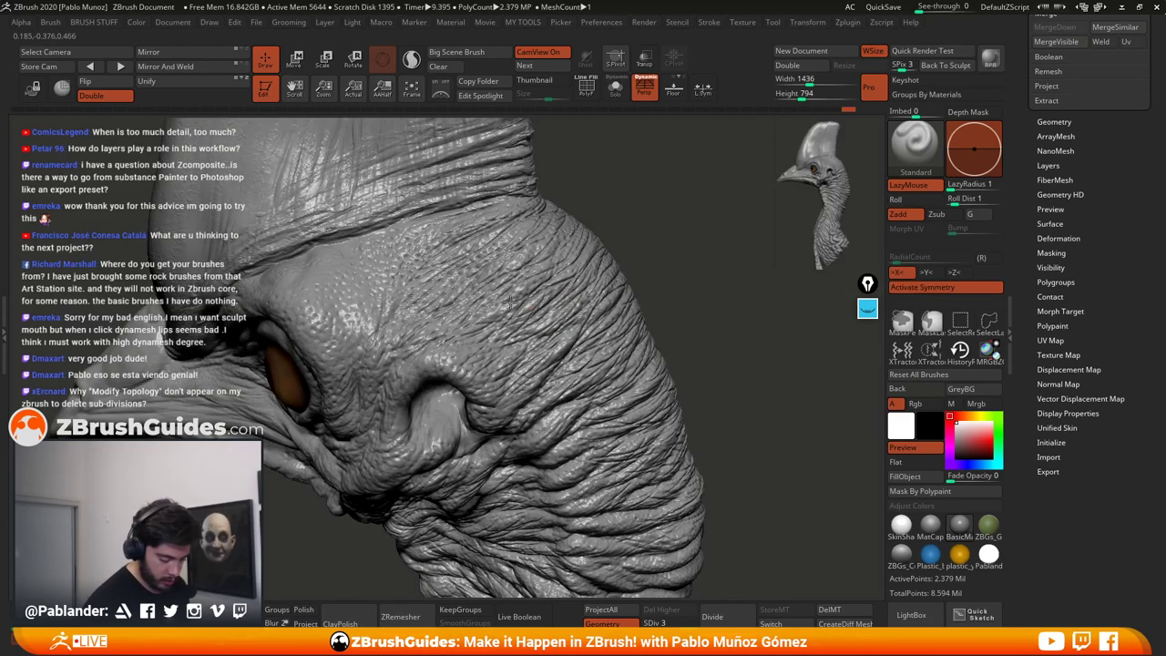
pyautogui.moveTo(637, 196); pyautogui.dragTo(703, 204)
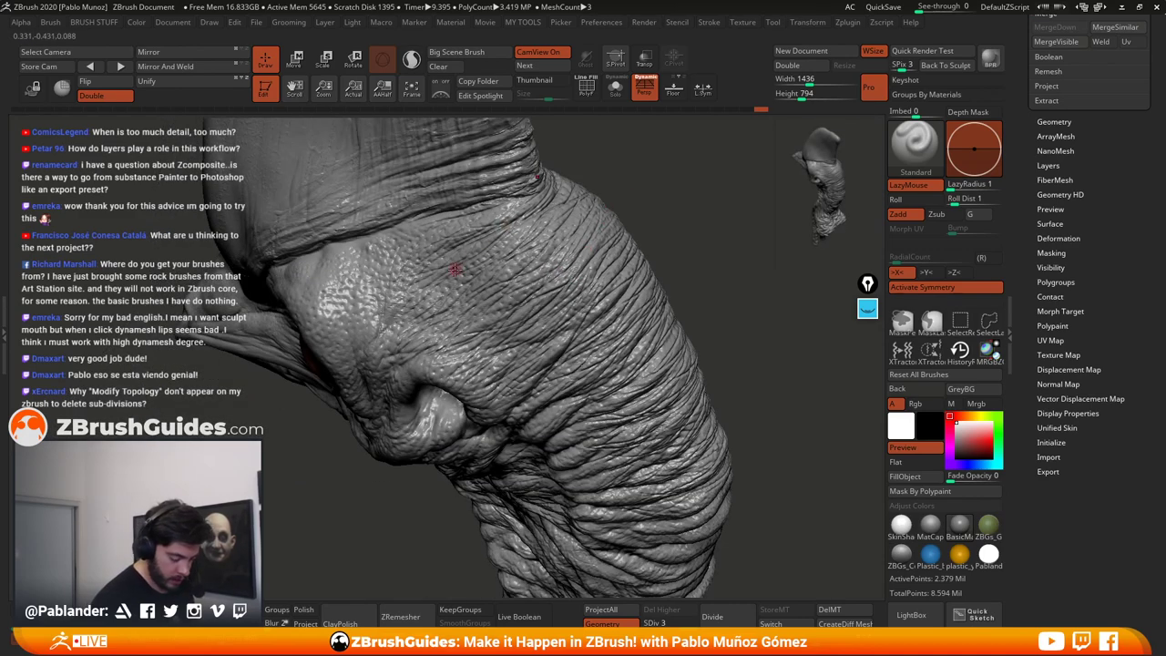
pyautogui.moveTo(456, 270); pyautogui.dragTo(474, 272, button='right')
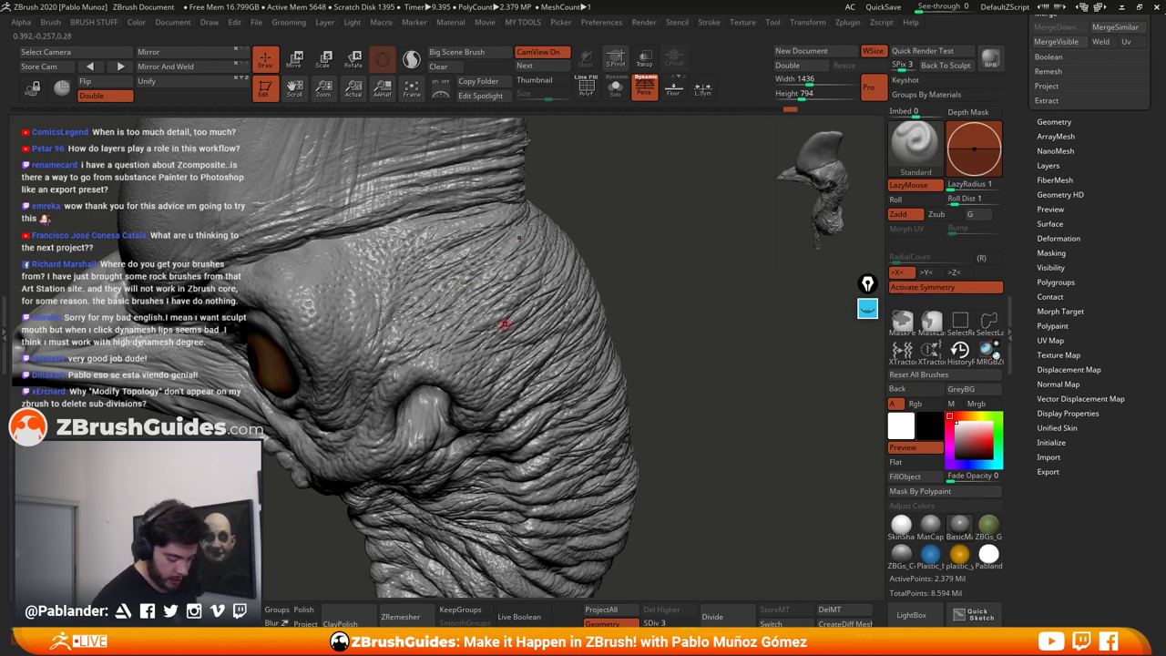
pyautogui.moveTo(659, 283); pyautogui.dragTo(601, 305)
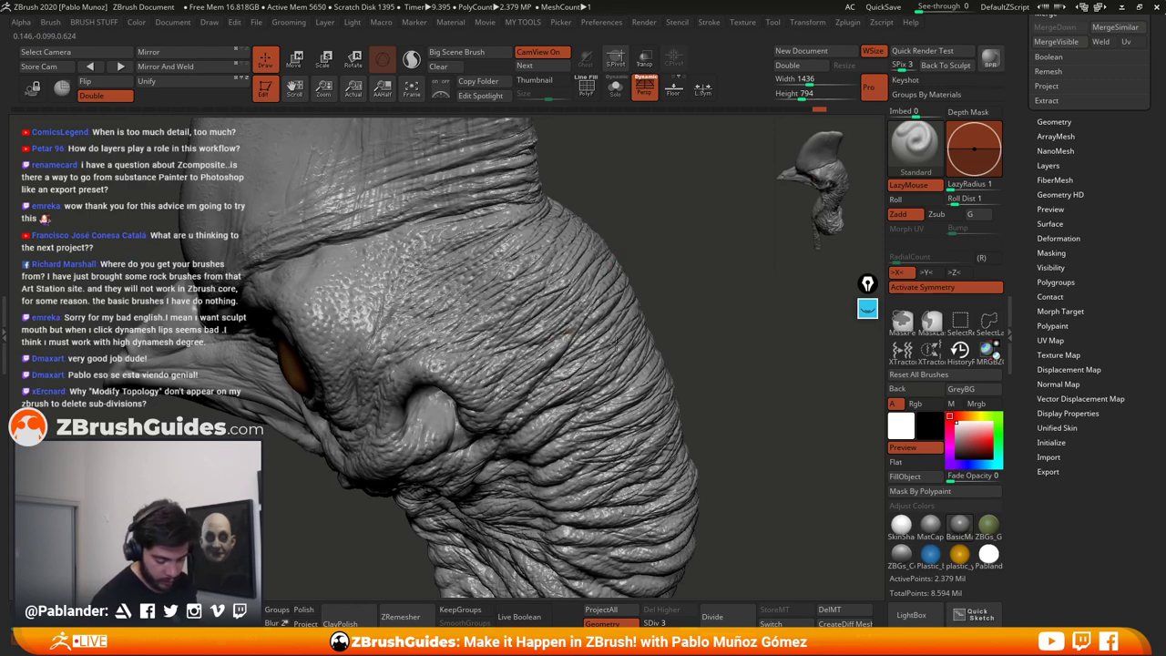
# Step: Turn off symmetry and refine the skin folds over the nape and upper neck with the Standard brush
pyautogui.moveTo(704, 374); pyautogui.dragTo(809, 282)
pyautogui.click(867, 285)
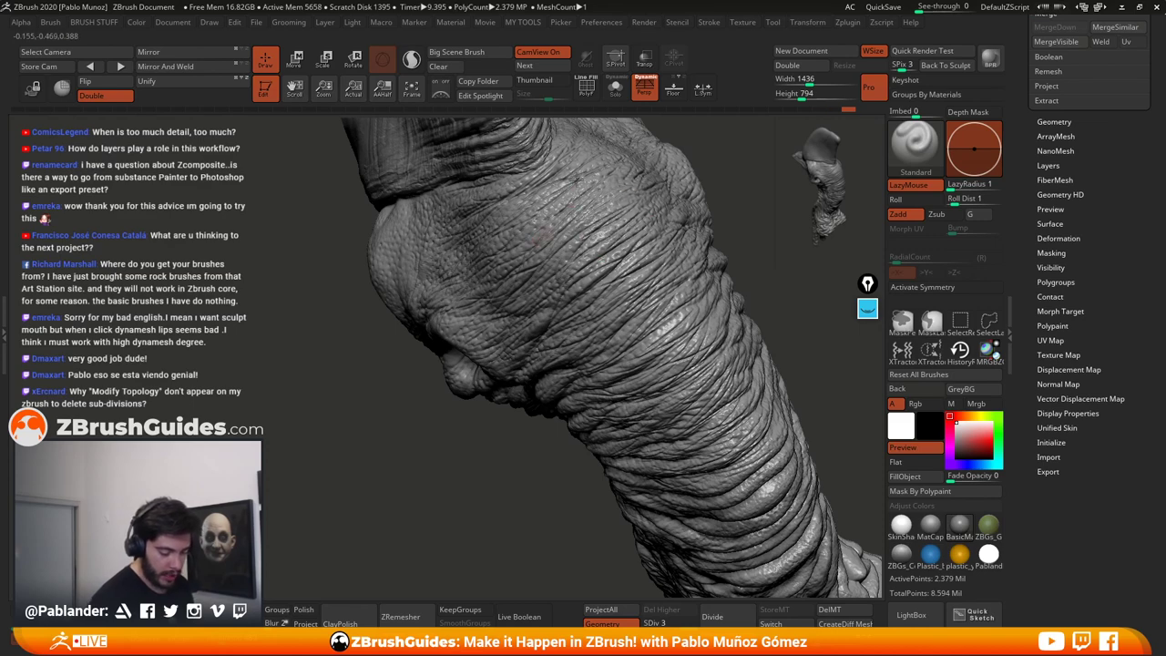
pyautogui.moveTo(681, 202)
pyautogui.mouseDown()
pyautogui.moveTo(697, 222)
pyautogui.moveTo(593, 268)
pyautogui.mouseUp()
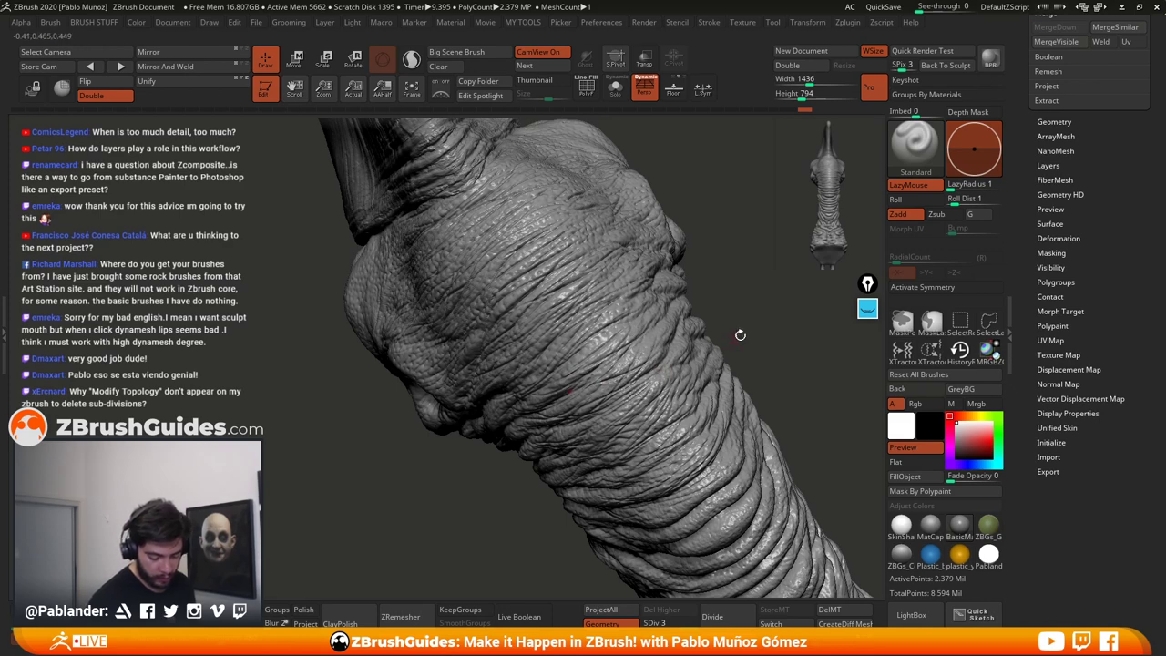
pyautogui.moveTo(608, 392)
pyautogui.mouseDown(button='right')
pyautogui.moveTo(713, 266)
pyautogui.moveTo(614, 348)
pyautogui.mouseUp(button='right')
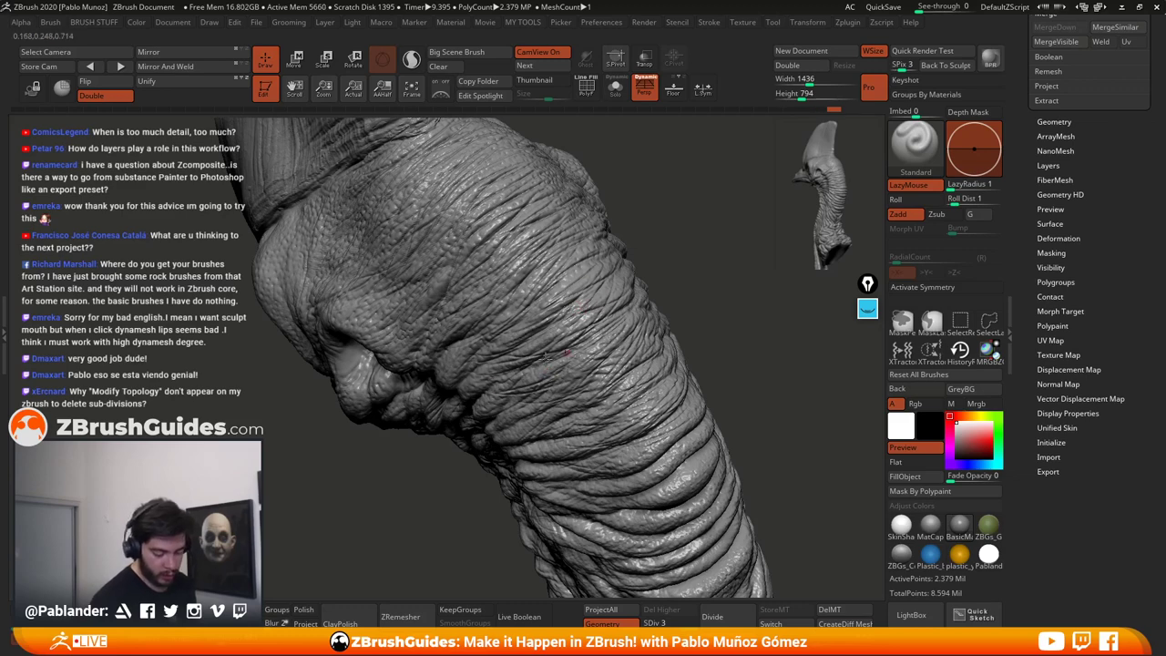
pyautogui.moveTo(693, 291); pyautogui.dragTo(653, 316, button='right')
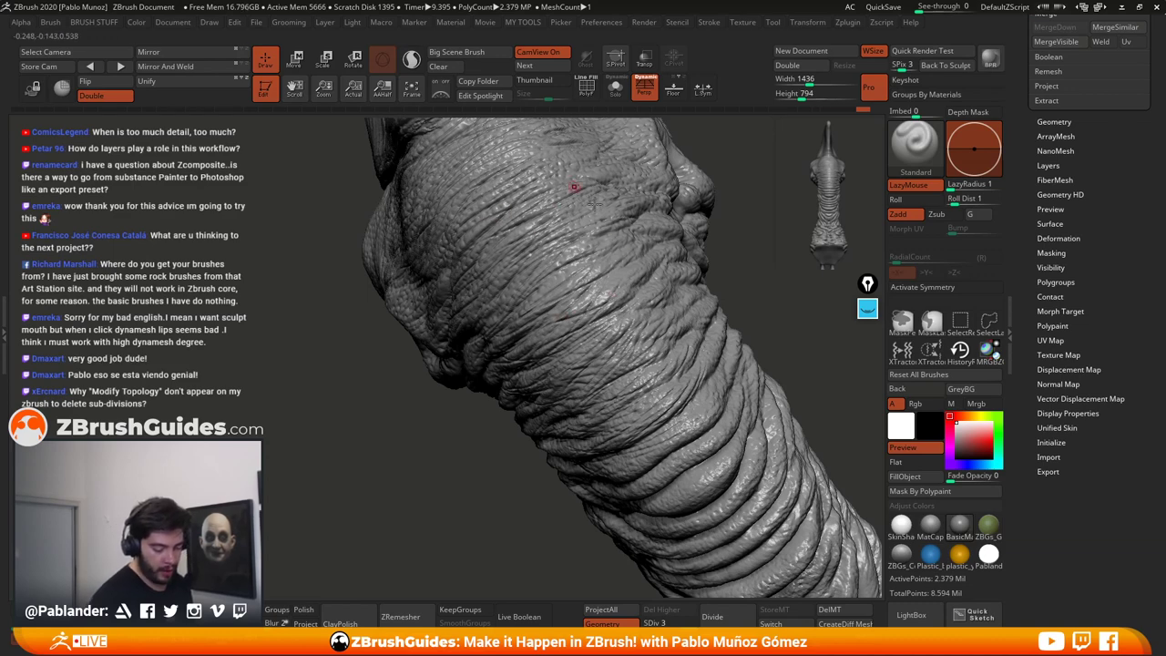
pyautogui.moveTo(574, 187); pyautogui.dragTo(643, 316, button='right')
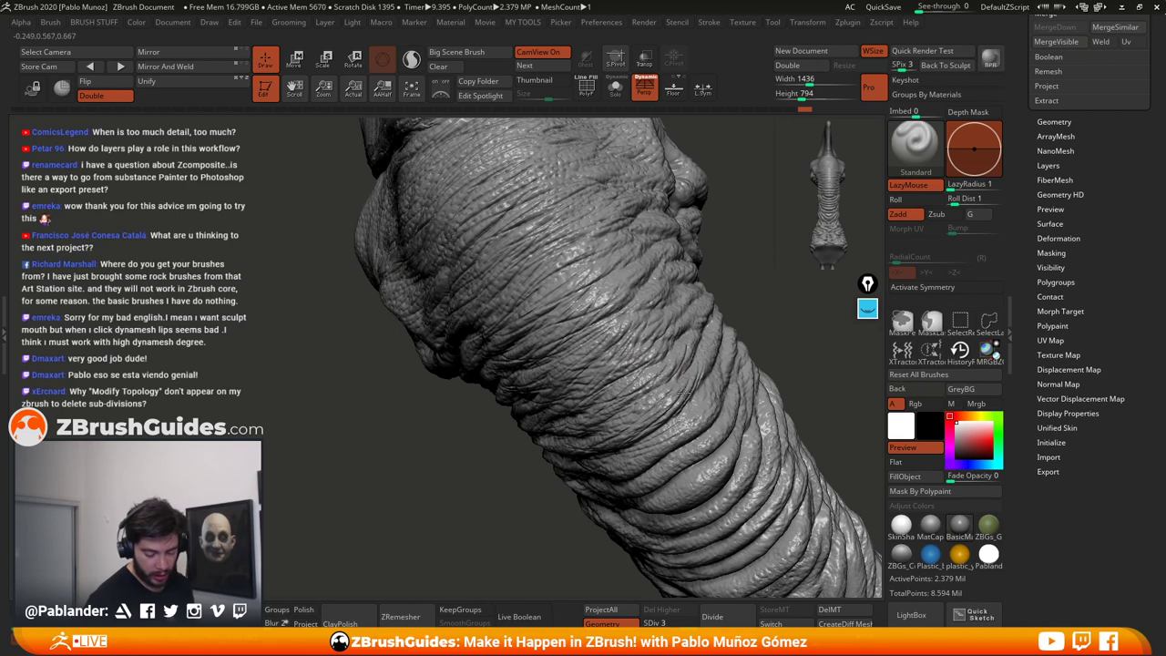
pyautogui.moveTo(682, 392); pyautogui.dragTo(601, 425, button='right')
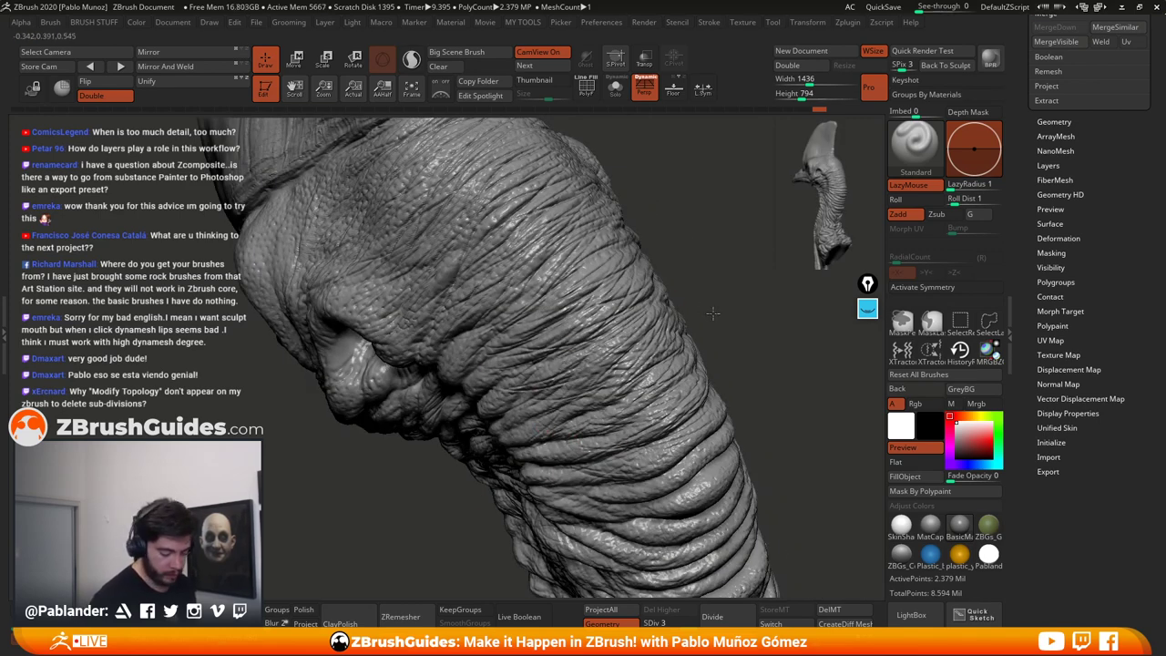
# Step: Examine the wrinkle detail on the whole bust from the side, front and three-quarter views
pyautogui.moveTo(712, 313)
pyautogui.mouseDown(button='right')
pyautogui.moveTo(664, 314)
pyautogui.moveTo(651, 328)
pyautogui.moveTo(623, 301)
pyautogui.mouseUp(button='right')
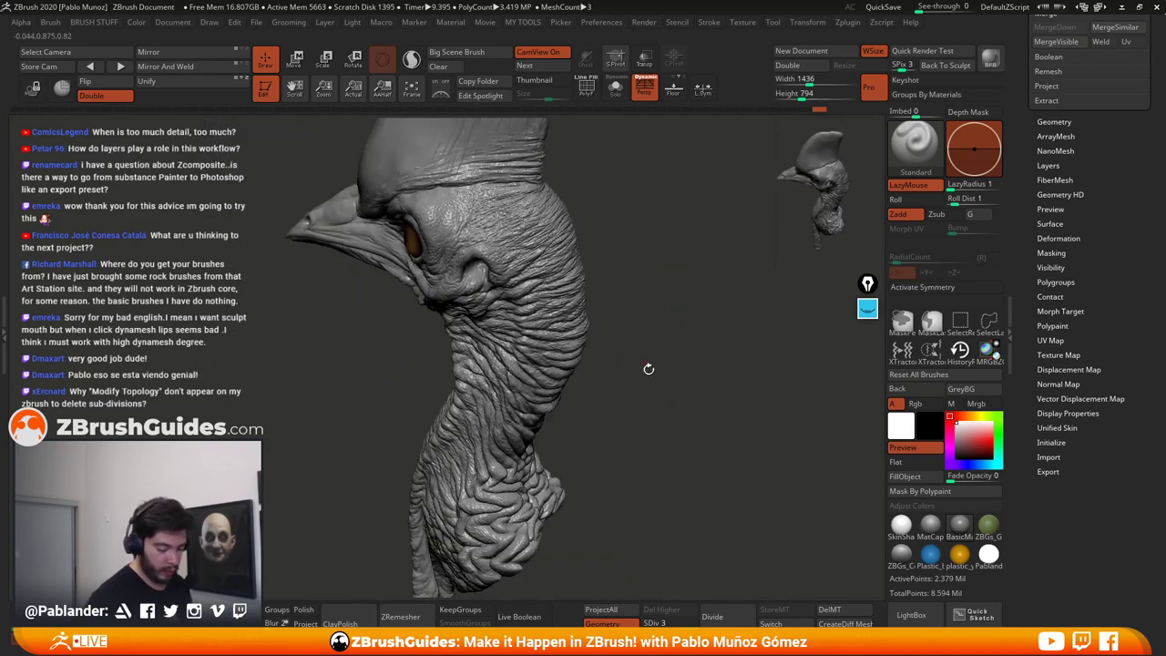
pyautogui.moveTo(647, 370)
pyautogui.mouseDown(button='right')
pyautogui.moveTo(661, 370)
pyautogui.moveTo(658, 397)
pyautogui.moveTo(675, 389)
pyautogui.mouseUp(button='right')
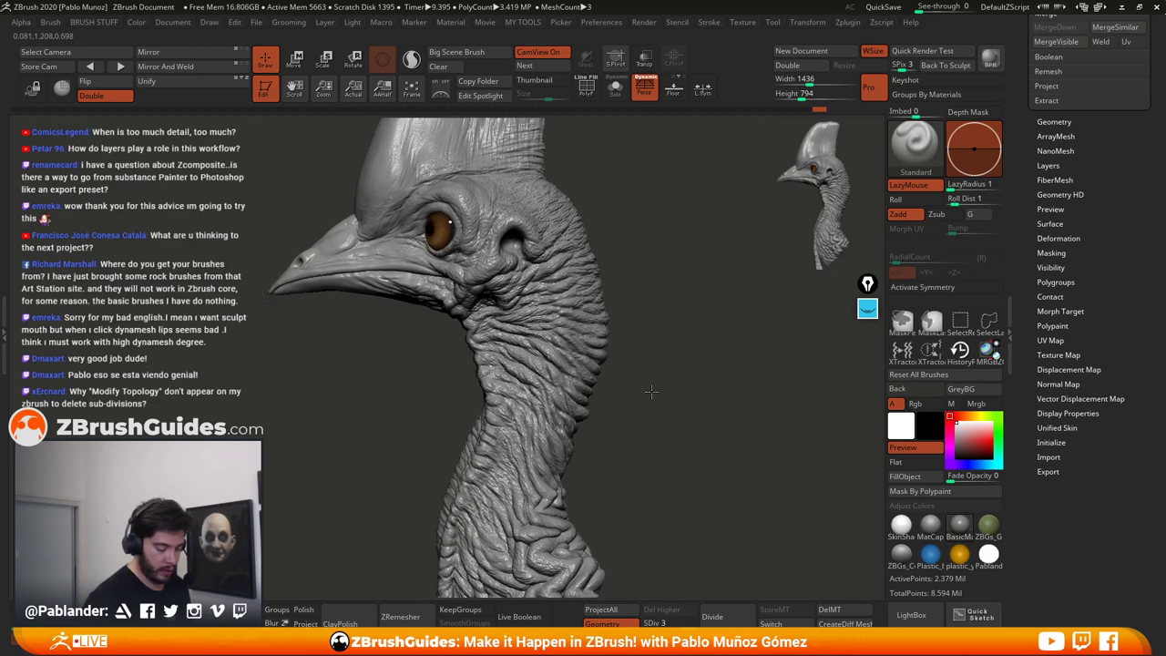
pyautogui.moveTo(521, 409)
pyautogui.mouseDown(button='right')
pyautogui.moveTo(682, 395)
pyautogui.moveTo(632, 325)
pyautogui.moveTo(664, 338)
pyautogui.moveTo(664, 320)
pyautogui.moveTo(657, 345)
pyautogui.mouseUp(button='right')
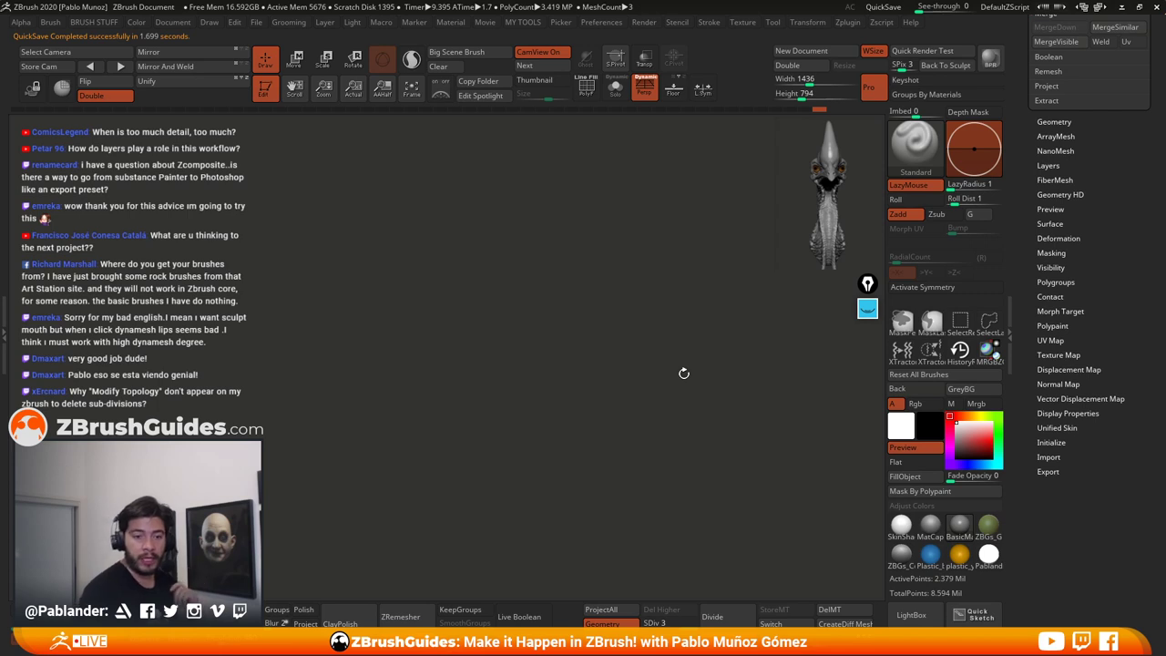
pyautogui.moveTo(692, 372)
pyautogui.mouseDown(button='right')
pyautogui.moveTo(671, 395)
pyautogui.moveTo(686, 371)
pyautogui.mouseUp(button='right')
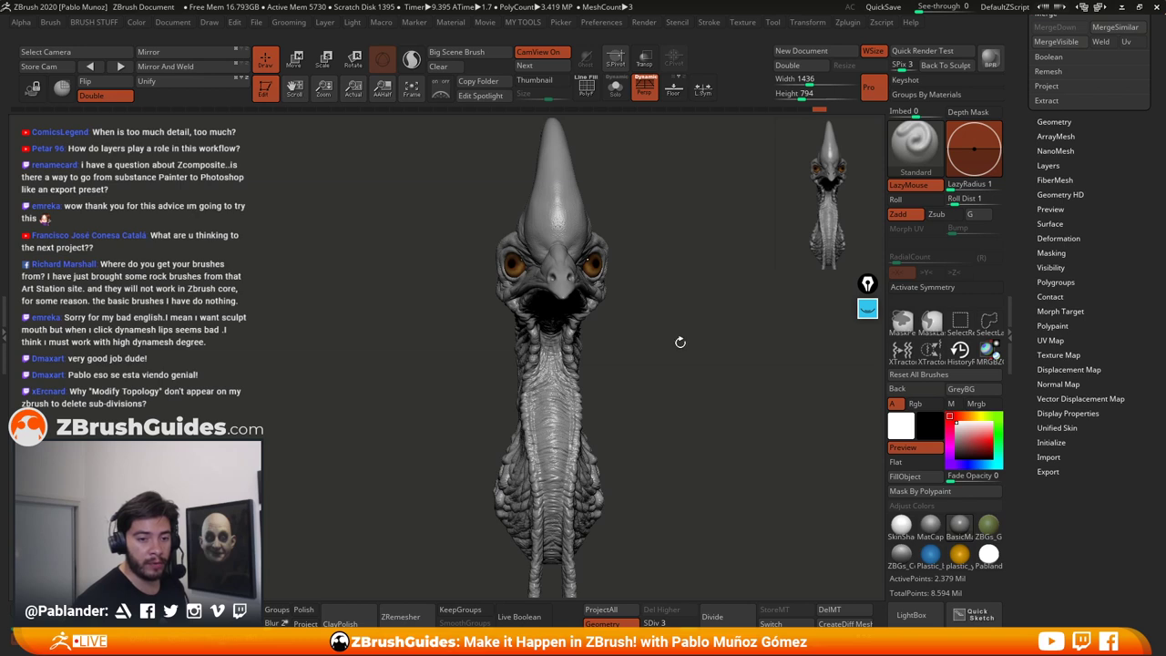
pyautogui.moveTo(654, 373); pyautogui.dragTo(653, 355)
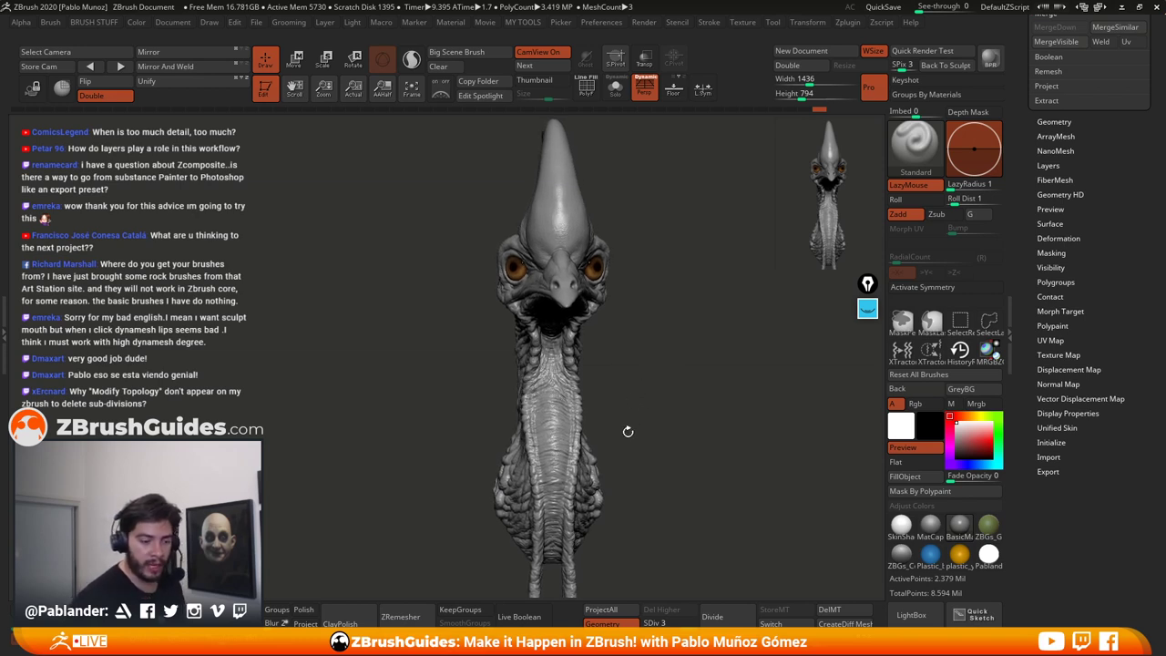
pyautogui.moveTo(641, 410)
pyautogui.mouseDown()
pyautogui.moveTo(680, 347)
pyautogui.moveTo(642, 354)
pyautogui.moveTo(703, 385)
pyautogui.mouseUp()
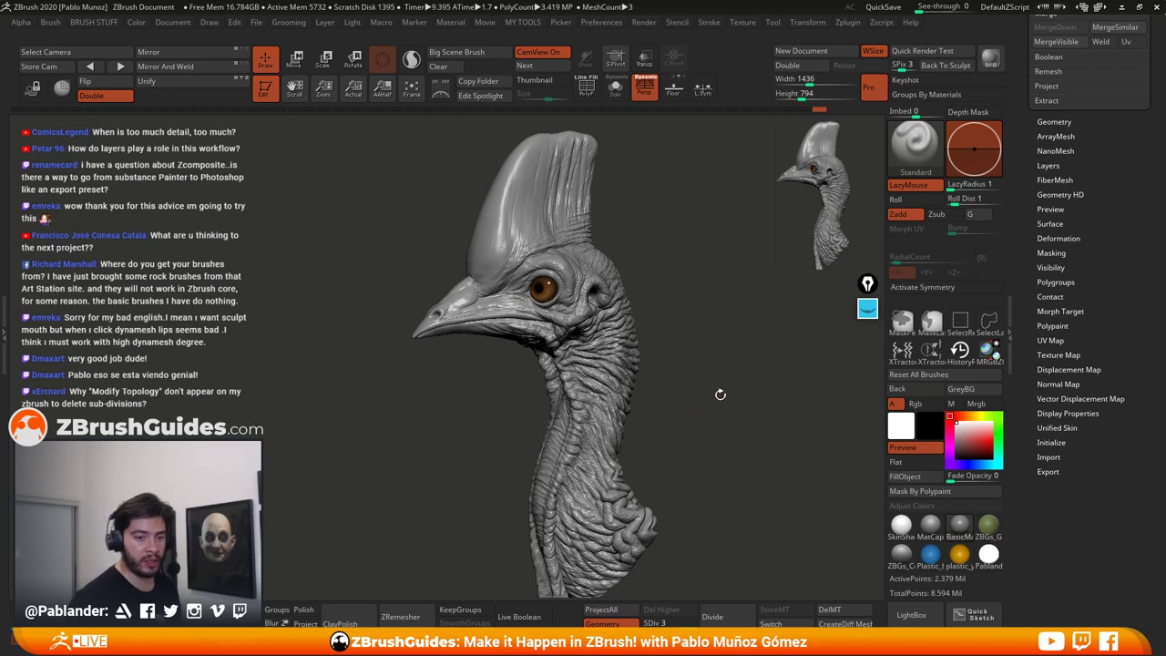
pyautogui.moveTo(719, 393); pyautogui.dragTo(696, 419)
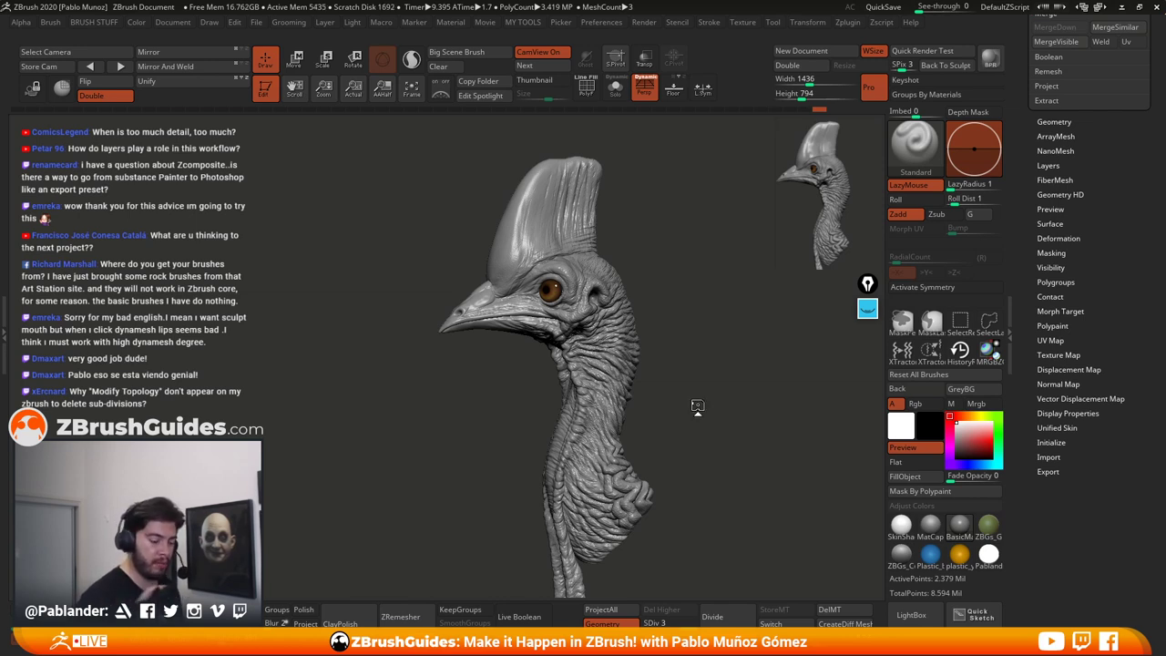
pyautogui.moveTo(700, 401)
pyautogui.mouseDown()
pyautogui.moveTo(688, 338)
pyautogui.moveTo(699, 390)
pyautogui.moveTo(650, 346)
pyautogui.moveTo(672, 421)
pyautogui.mouseUp()
pyautogui.moveTo(642, 357)
pyautogui.mouseDown()
pyautogui.moveTo(675, 366)
pyautogui.moveTo(672, 380)
pyautogui.mouseUp()
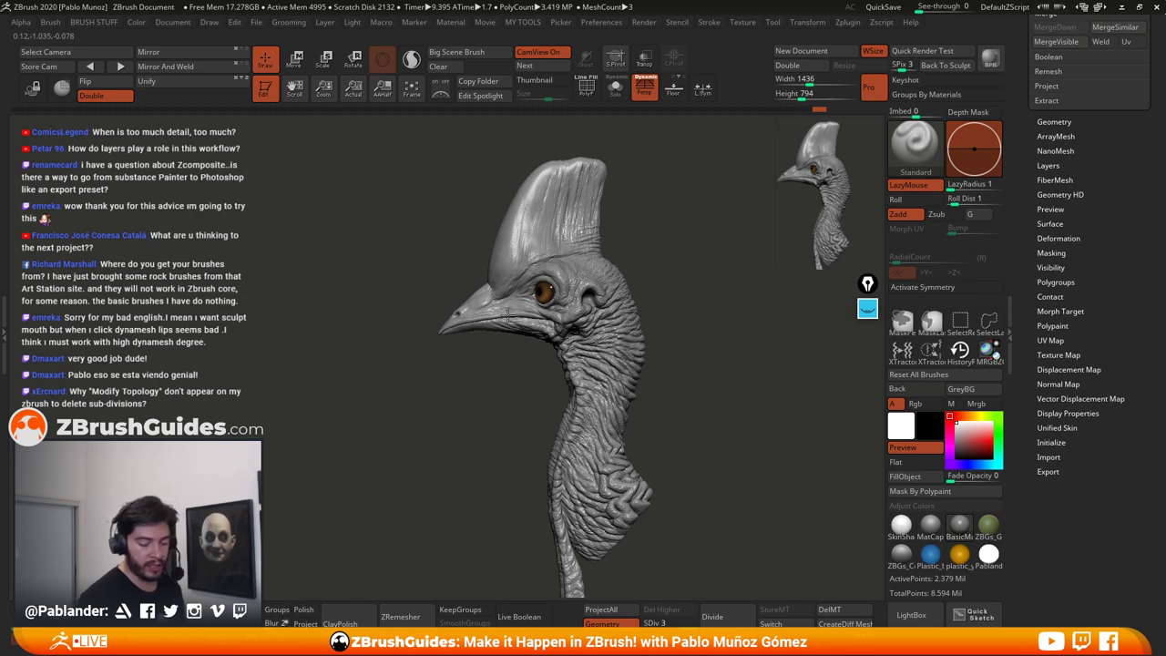
# Step: Outline the casque with the pink annotation pen and label it with a circled L
pyautogui.click(867, 310)
pyautogui.click(867, 436)
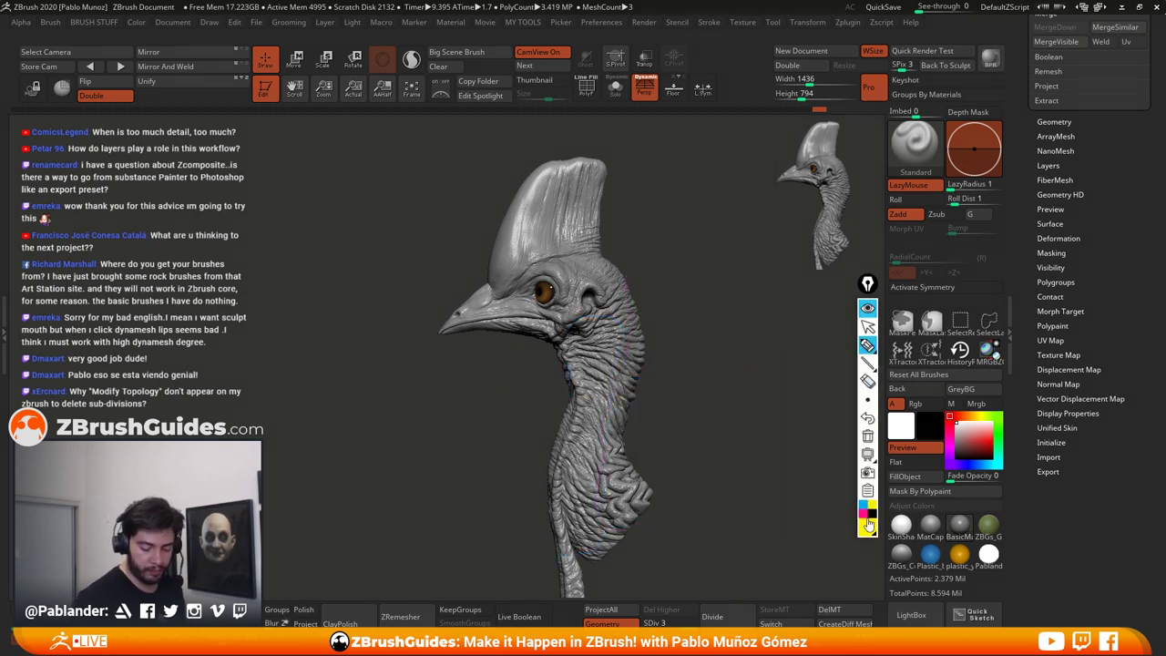
pyautogui.click(866, 525)
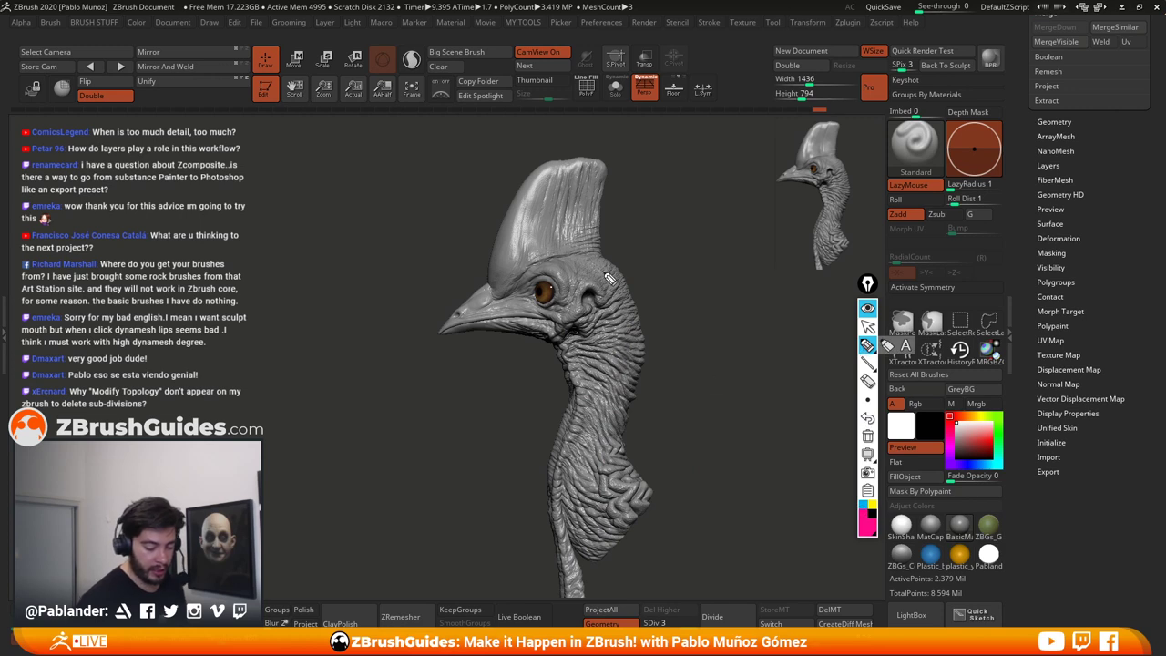
pyautogui.moveTo(615, 262)
pyautogui.mouseDown()
pyautogui.moveTo(496, 292)
pyautogui.moveTo(627, 160)
pyautogui.moveTo(597, 232)
pyautogui.mouseUp()
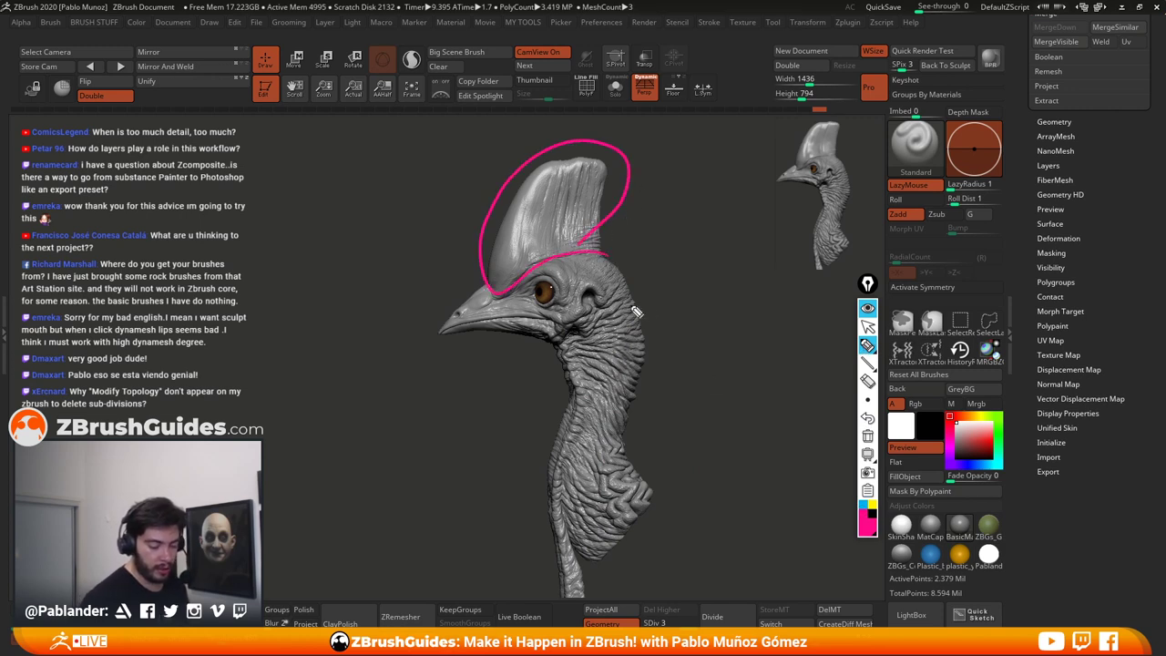
pyautogui.moveTo(658, 182)
pyautogui.mouseDown()
pyautogui.moveTo(678, 201)
pyautogui.moveTo(674, 173)
pyautogui.mouseUp()
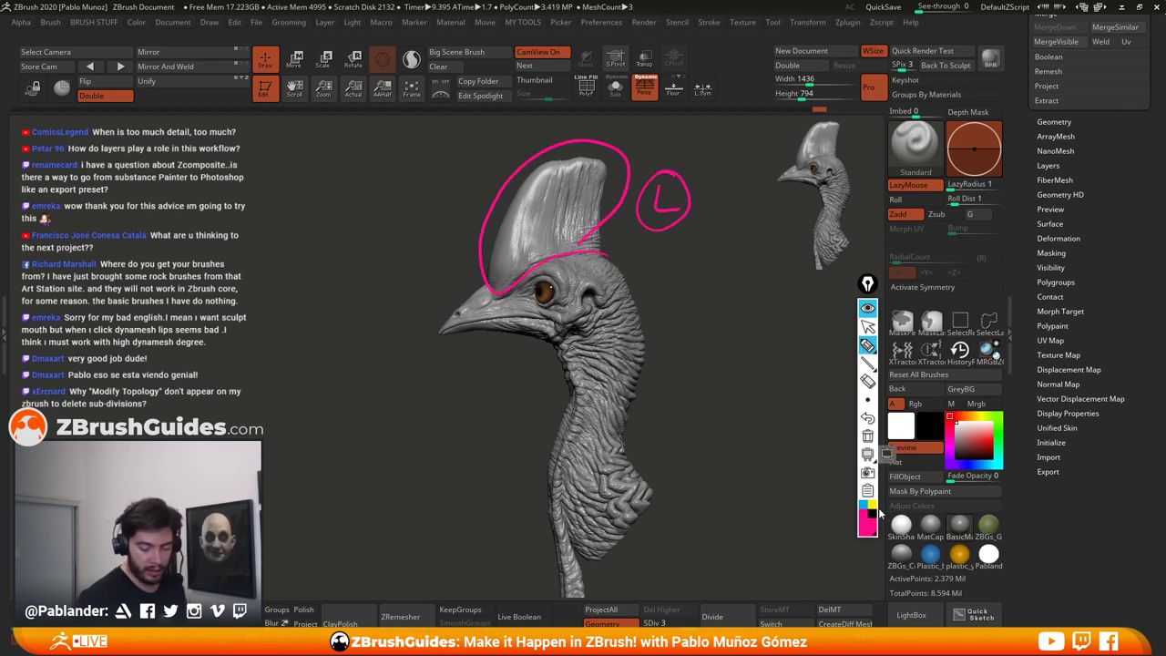
# Step: Outline the back of the head and upper neck in blue and label the area with a circled M
pyautogui.moveTo(592, 313)
pyautogui.mouseDown()
pyautogui.moveTo(532, 339)
pyautogui.moveTo(591, 461)
pyautogui.moveTo(593, 263)
pyautogui.mouseUp()
pyautogui.moveTo(705, 354)
pyautogui.mouseDown()
pyautogui.moveTo(726, 332)
pyautogui.moveTo(736, 350)
pyautogui.mouseUp()
pyautogui.moveTo(720, 283)
pyautogui.mouseDown()
pyautogui.moveTo(692, 337)
pyautogui.moveTo(715, 274)
pyautogui.mouseUp()
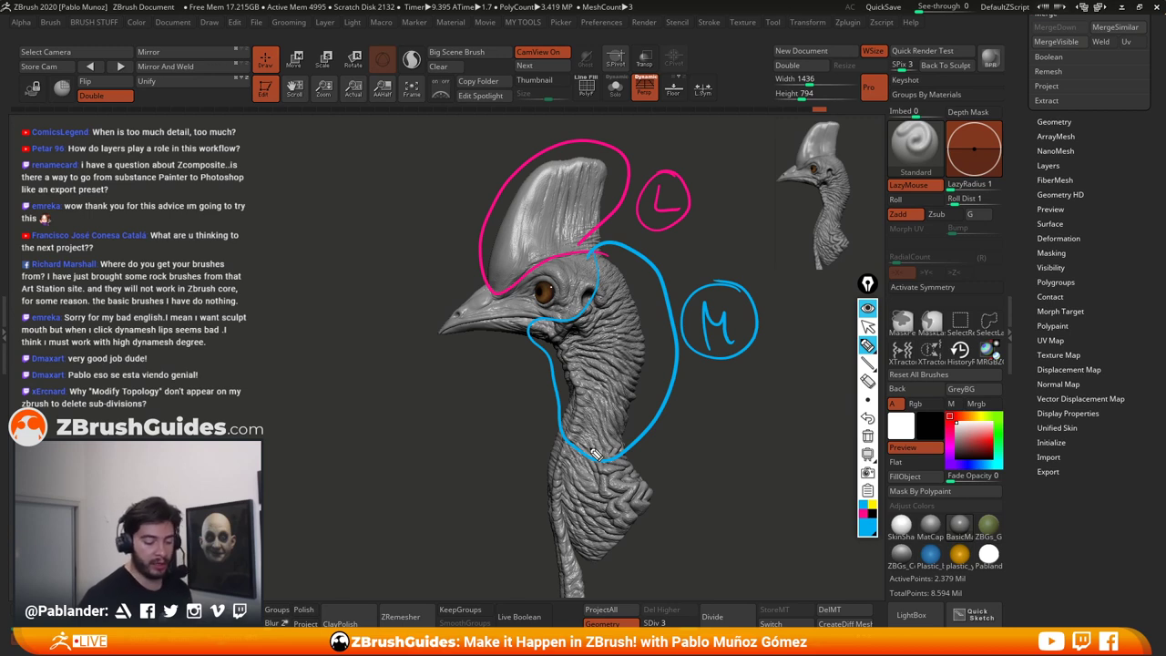
# Step: Set the annotation pen to yellow, erase all annotations and shift the bust aside to free drawing space
pyautogui.click(873, 518)
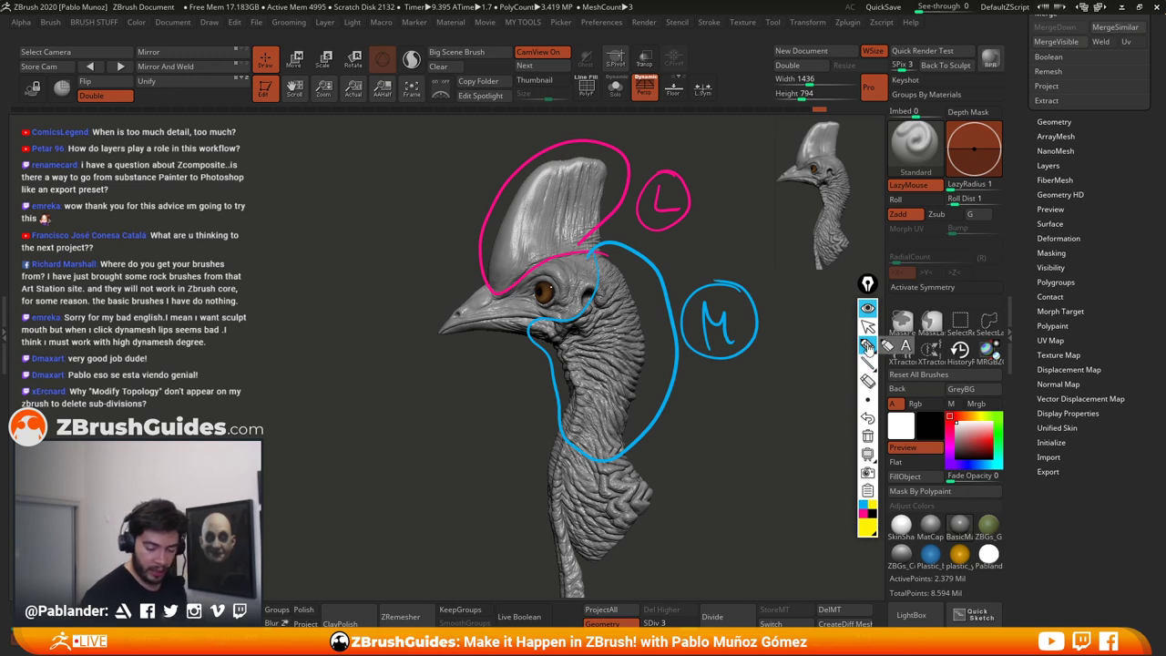
pyautogui.click(867, 435)
pyautogui.click(867, 325)
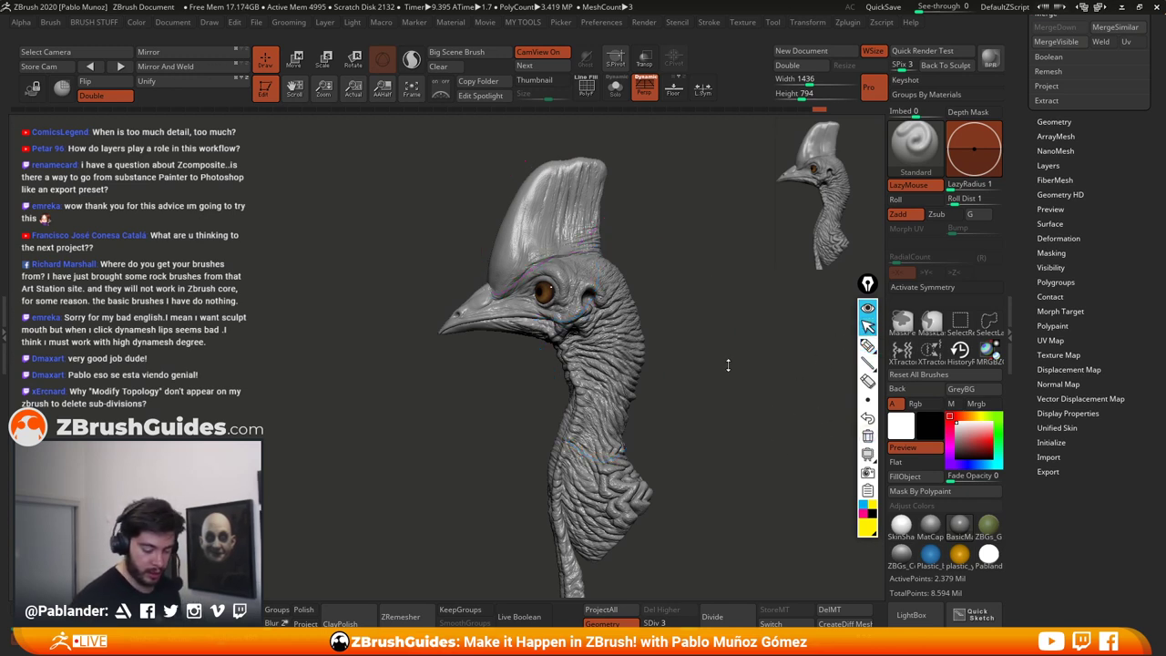
pyautogui.keyDown('alt'); pyautogui.moveTo(728, 371); pyautogui.dragTo(577, 376); pyautogui.keyUp('alt')
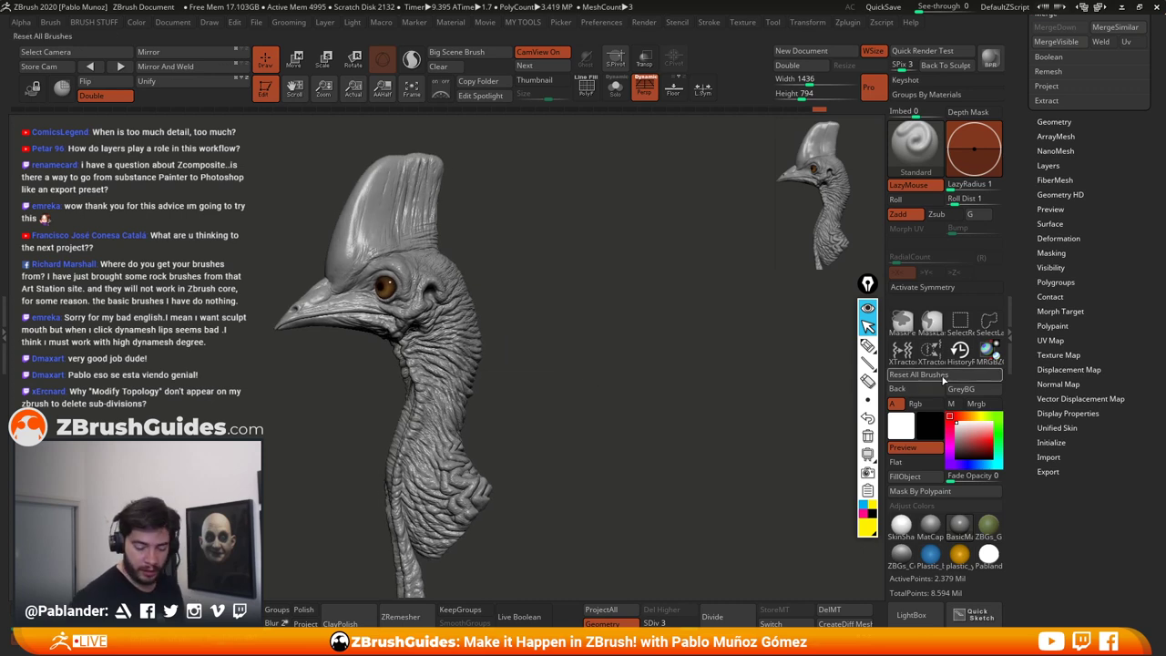
# Step: Draw a simple neck silhouette of two curved yellow lines beside the bust and label it with a circled 1
pyautogui.click(867, 344)
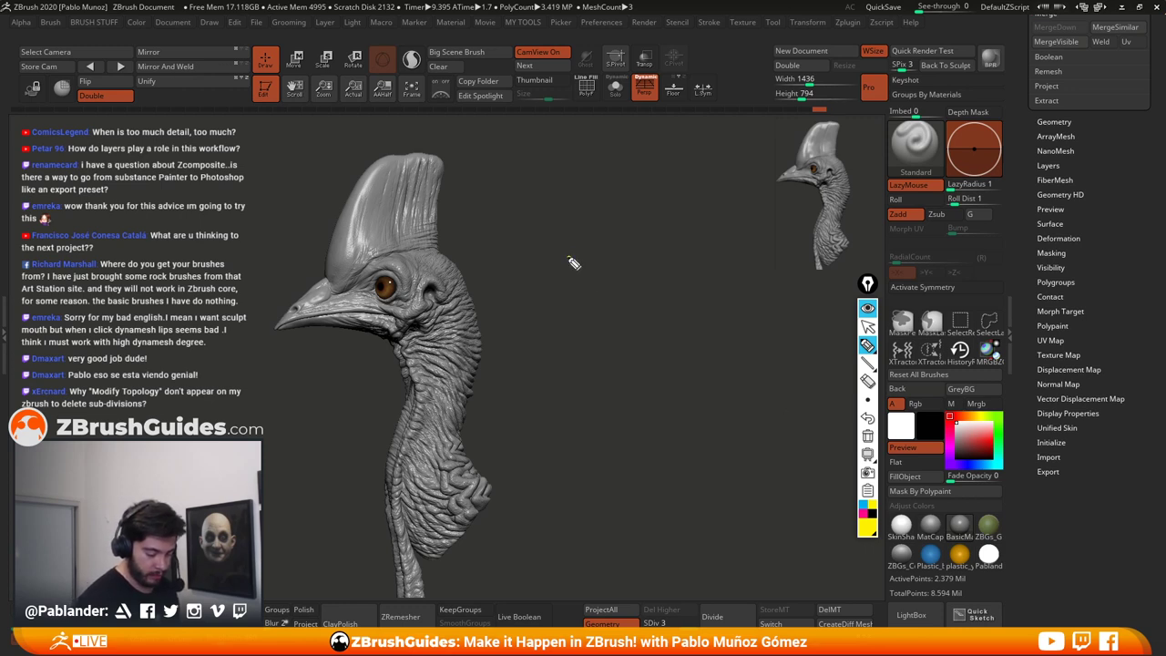
pyautogui.moveTo(569, 259)
pyautogui.mouseDown()
pyautogui.moveTo(599, 364)
pyautogui.moveTo(572, 516)
pyautogui.mouseUp()
pyautogui.moveTo(650, 225)
pyautogui.mouseDown()
pyautogui.moveTo(707, 334)
pyautogui.moveTo(652, 442)
pyautogui.moveTo(671, 544)
pyautogui.mouseUp()
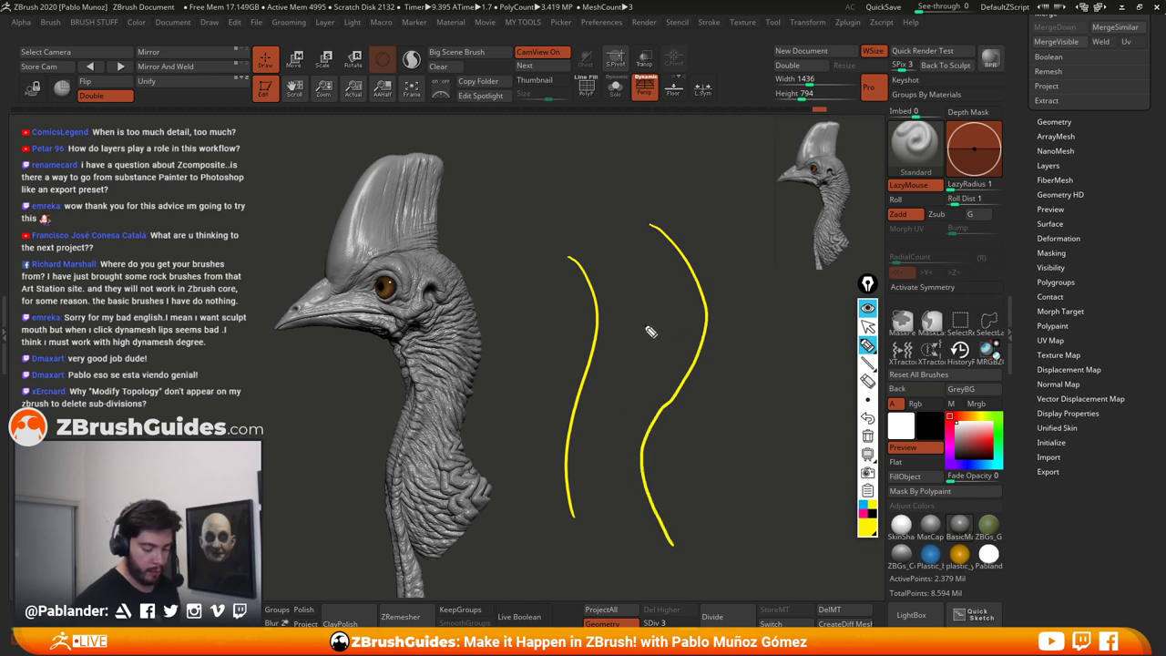
pyautogui.moveTo(690, 172); pyautogui.dragTo(694, 195)
pyautogui.moveTo(678, 200)
pyautogui.mouseDown()
pyautogui.moveTo(707, 193)
pyautogui.moveTo(671, 243)
pyautogui.mouseUp()
# Step: Sketch pink folds inside the upper part of the neck silhouette and label them with a circled 2
pyautogui.click(867, 520)
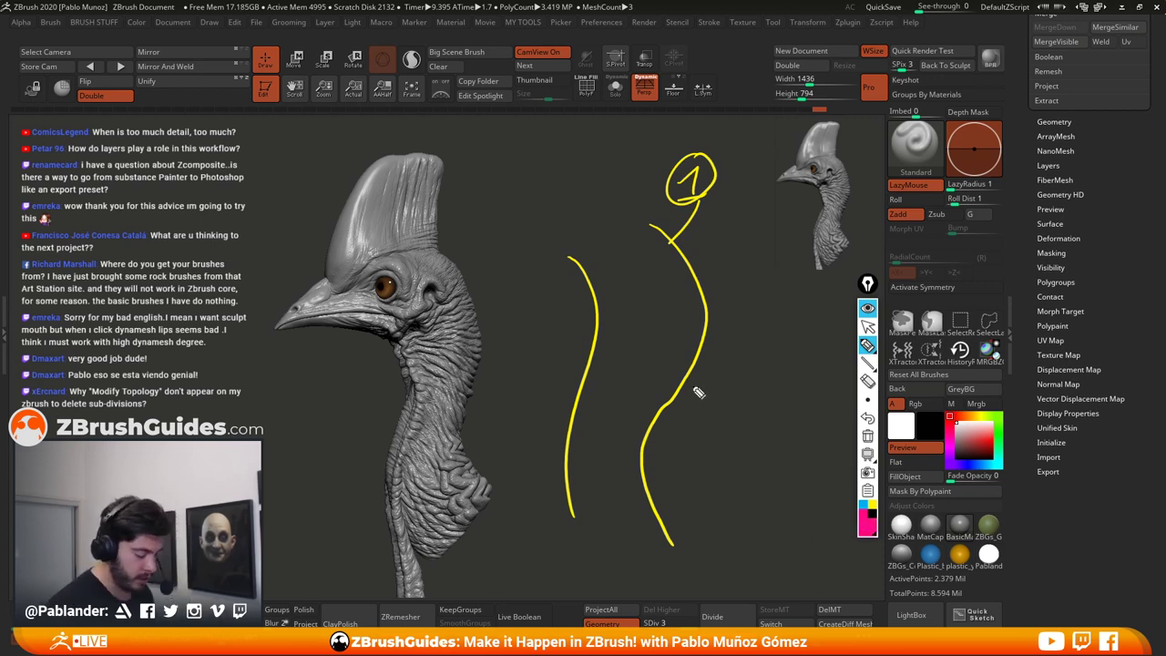
pyautogui.moveTo(701, 295)
pyautogui.mouseDown()
pyautogui.moveTo(646, 319)
pyautogui.moveTo(708, 305)
pyautogui.moveTo(626, 357)
pyautogui.moveTo(690, 367)
pyautogui.moveTo(685, 388)
pyautogui.mouseUp()
pyautogui.moveTo(682, 259)
pyautogui.mouseDown()
pyautogui.moveTo(680, 292)
pyautogui.moveTo(779, 226)
pyautogui.moveTo(763, 244)
pyautogui.mouseUp()
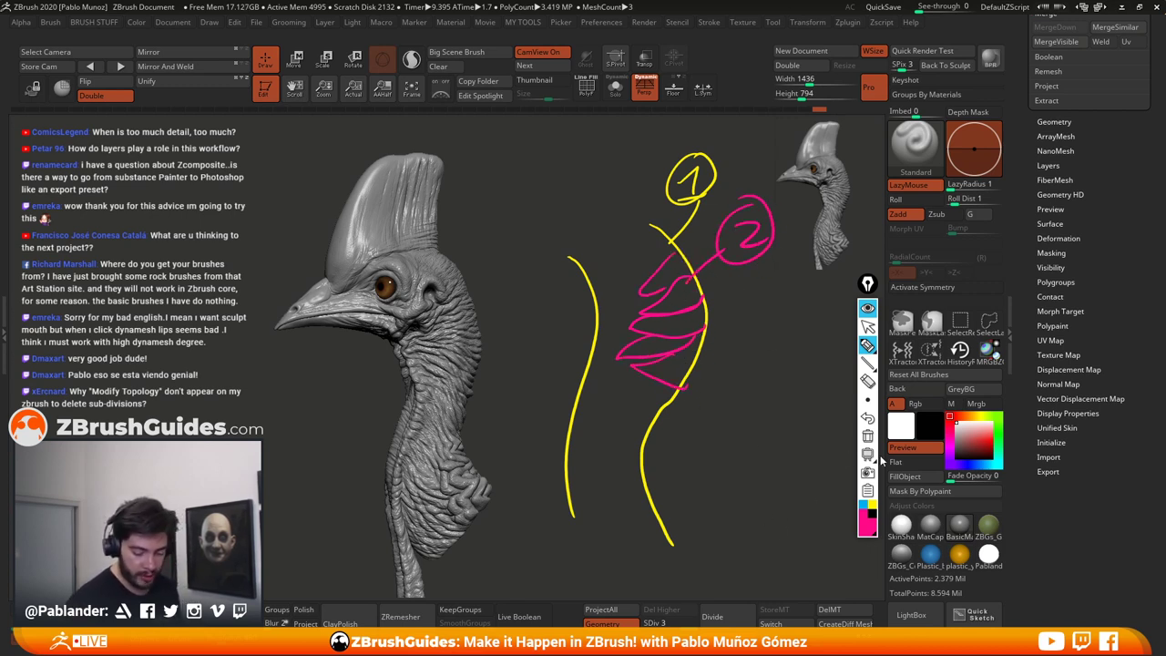
# Step: Add fine blue strokes between the pink folds and label them with a circled 3
pyautogui.click(865, 503)
pyautogui.moveTo(679, 306)
pyautogui.mouseDown()
pyautogui.moveTo(692, 303)
pyautogui.moveTo(654, 330)
pyautogui.moveTo(642, 320)
pyautogui.moveTo(700, 309)
pyautogui.moveTo(643, 332)
pyautogui.moveTo(707, 348)
pyautogui.moveTo(658, 293)
pyautogui.moveTo(633, 333)
pyautogui.mouseUp()
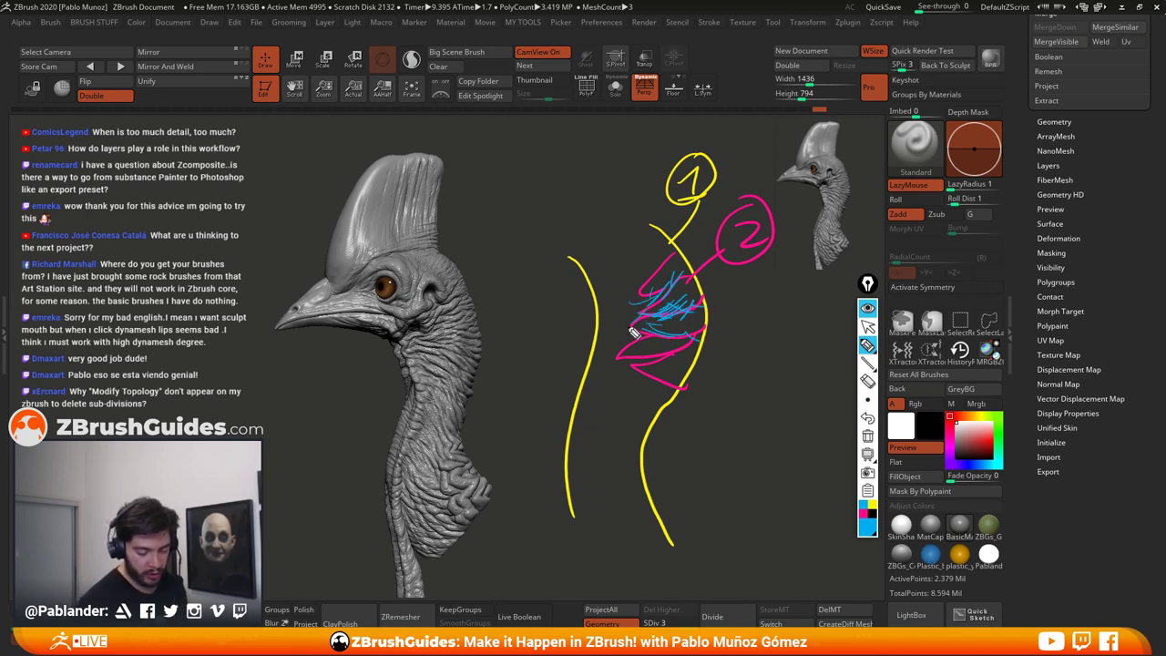
pyautogui.moveTo(752, 319)
pyautogui.mouseDown()
pyautogui.moveTo(760, 350)
pyautogui.moveTo(728, 320)
pyautogui.mouseUp()
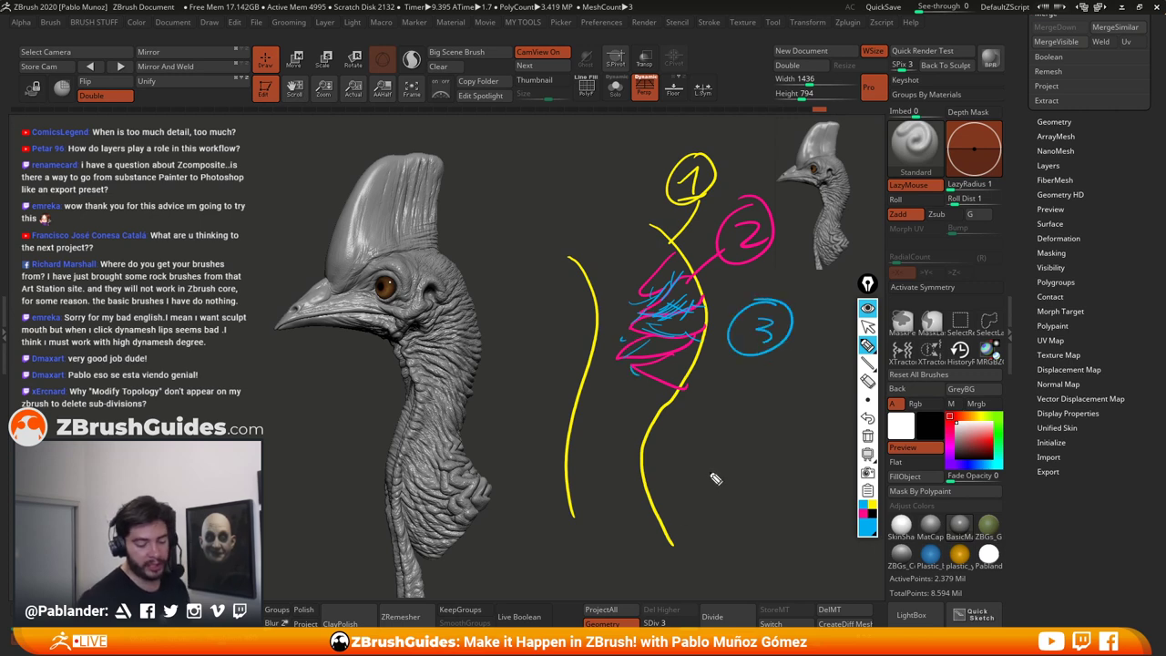
# Step: Circle the three numbered labels in white, write "Balance" beneath, draw lines separating the numbers, and then hide the annotations
pyautogui.click(866, 526)
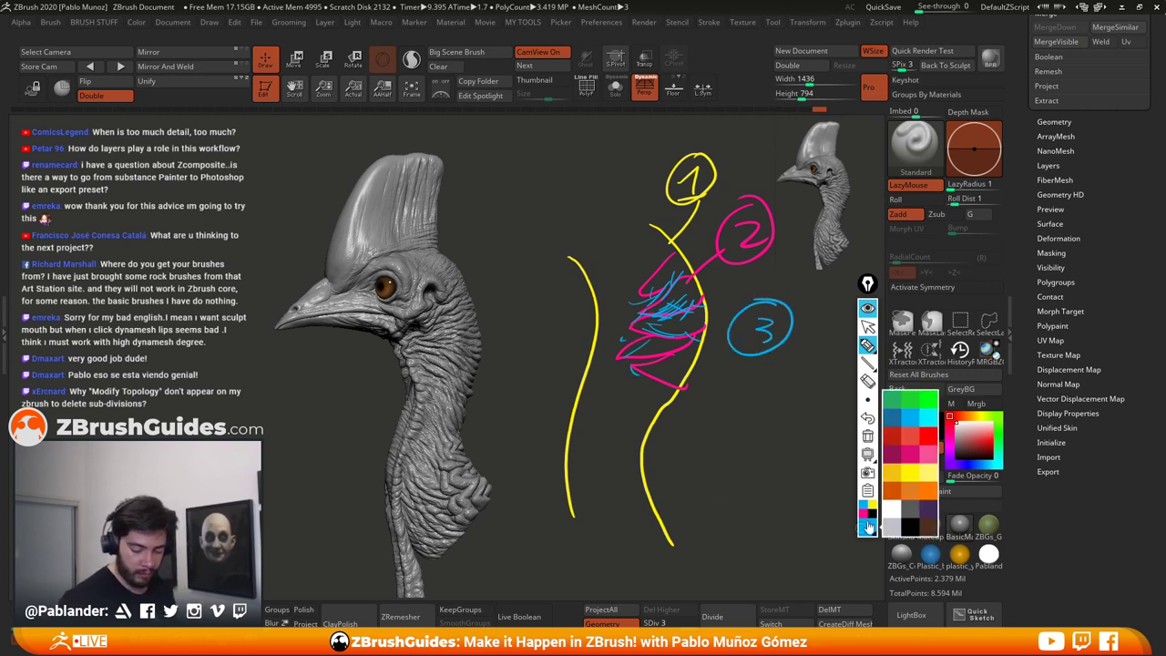
pyautogui.click(893, 512)
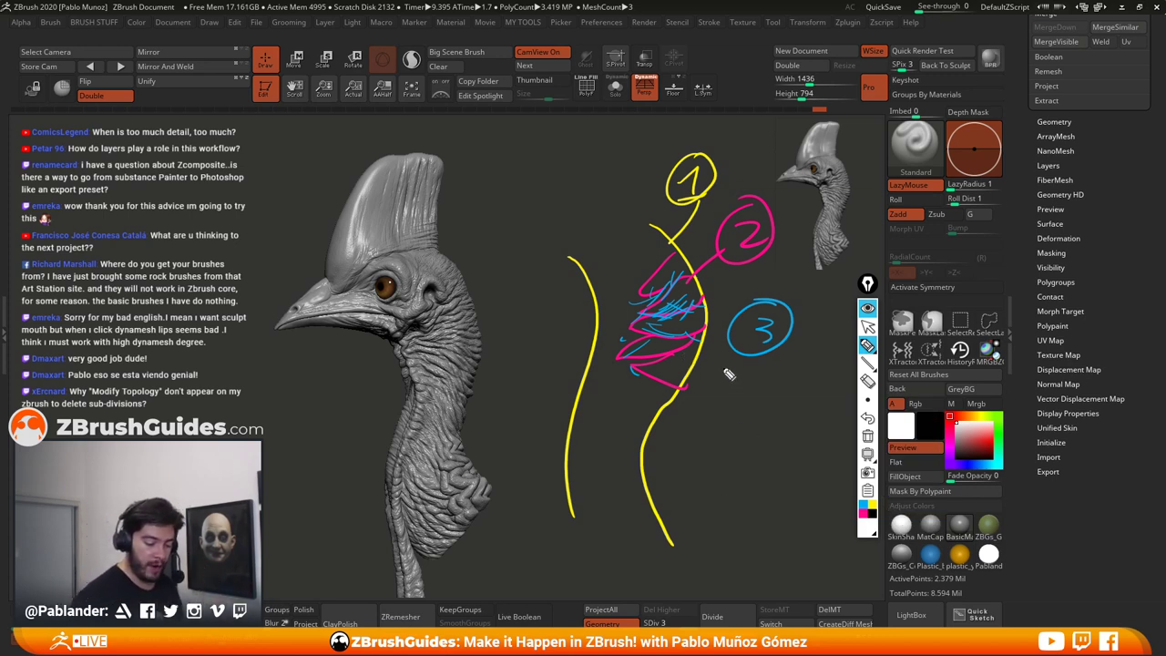
pyautogui.moveTo(707, 441)
pyautogui.mouseDown()
pyautogui.moveTo(823, 411)
pyautogui.moveTo(801, 236)
pyautogui.moveTo(720, 382)
pyautogui.moveTo(809, 330)
pyautogui.mouseUp()
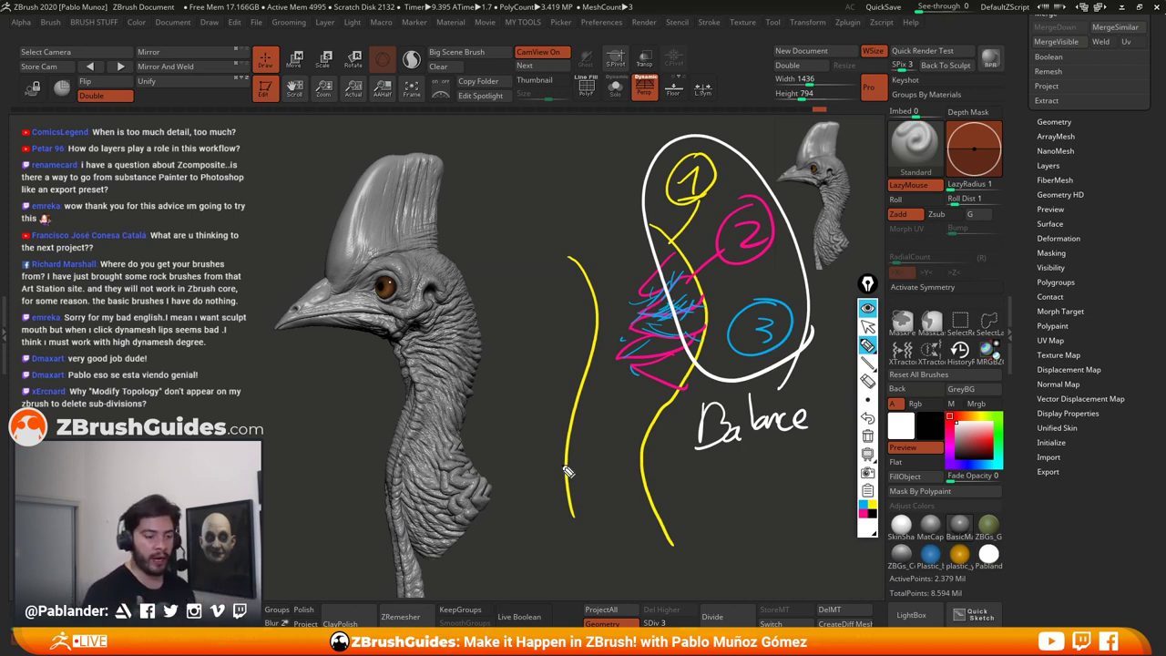
pyautogui.moveTo(703, 275); pyautogui.dragTo(817, 257)
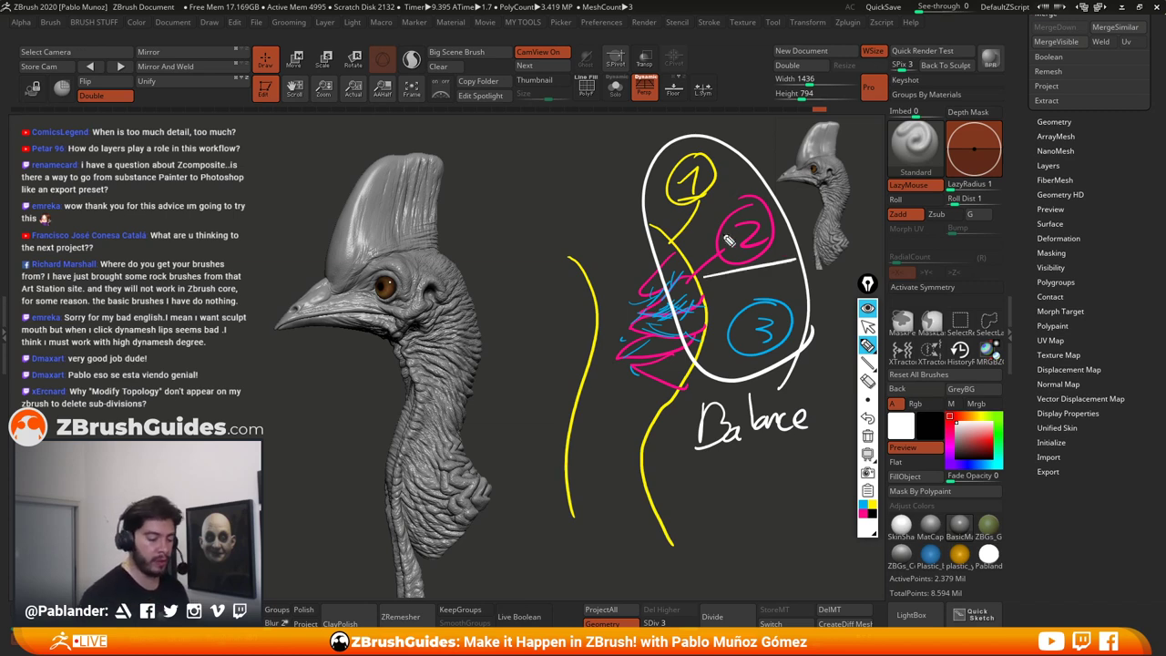
pyautogui.moveTo(655, 223); pyautogui.dragTo(745, 187)
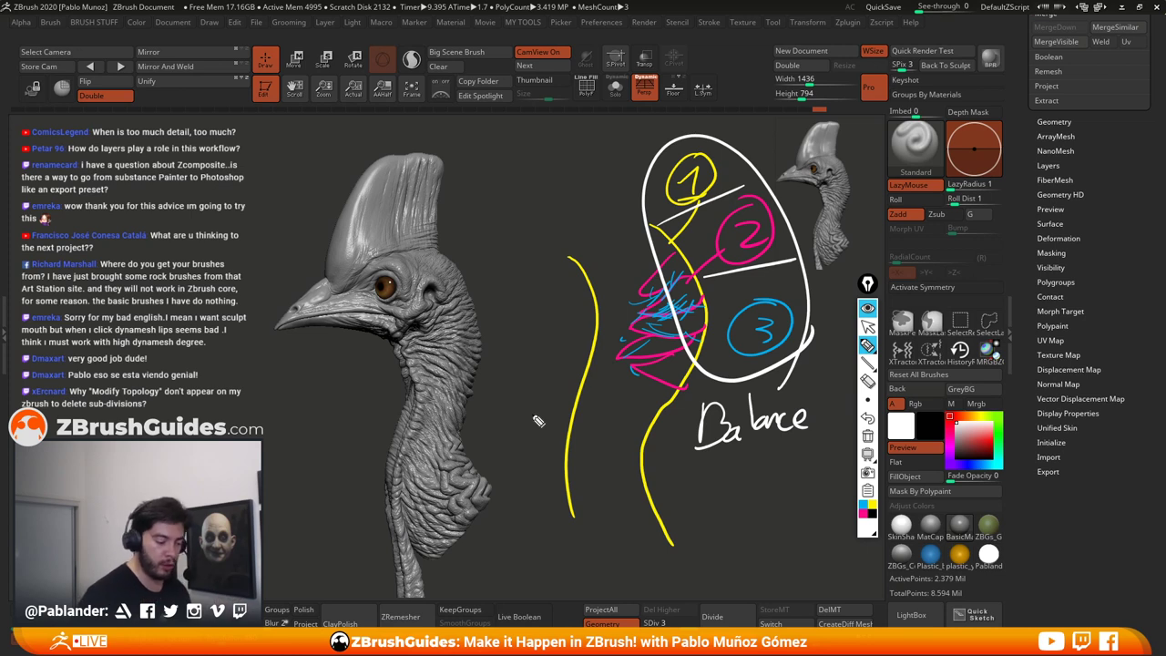
pyautogui.click(869, 308)
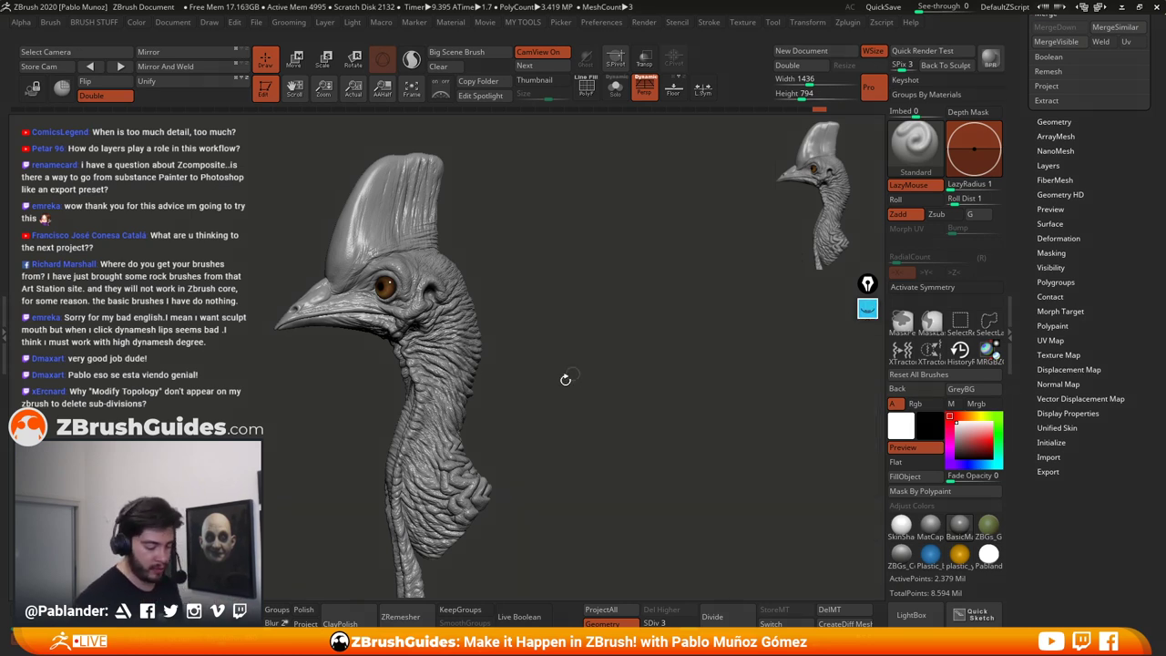
# Step: Apply the white SkinShade material and make the Standard brush paint colour only, with LazyMouse and Zadd off and Rgb on
pyautogui.moveTo(544, 350)
pyautogui.keyDown('alt'); pyautogui.mouseDown()
pyautogui.moveTo(635, 349)
pyautogui.moveTo(657, 366)
pyautogui.moveTo(681, 363)
pyautogui.moveTo(641, 377)
pyautogui.moveTo(695, 368)
pyautogui.moveTo(674, 371)
pyautogui.mouseUp(); pyautogui.keyUp('alt')
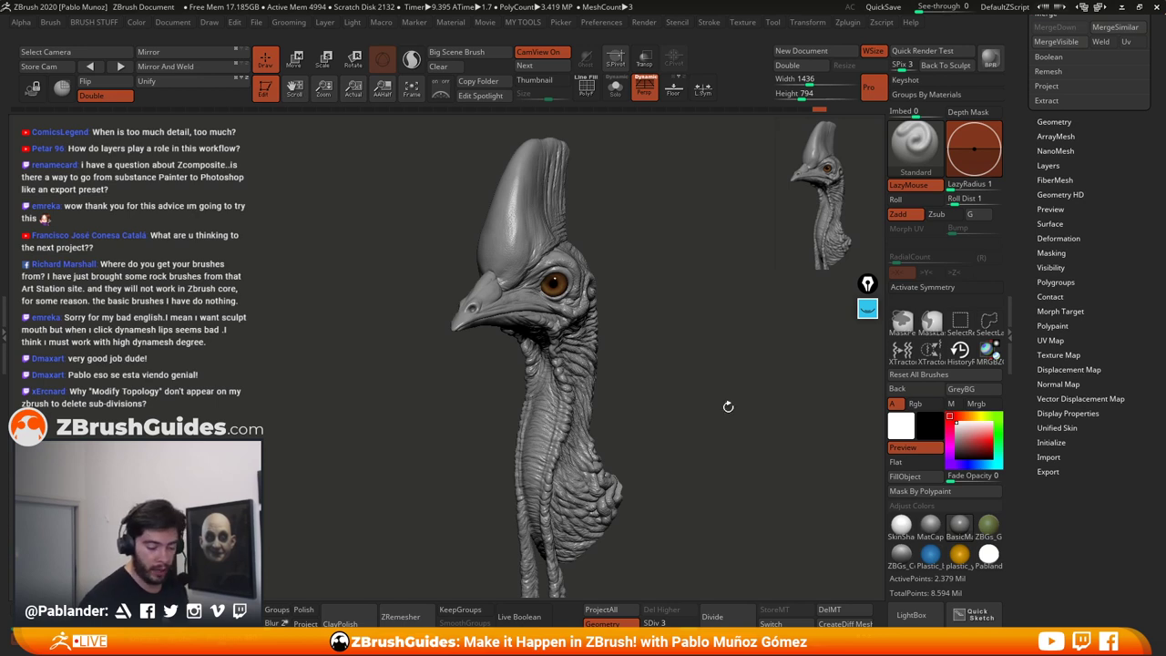
pyautogui.click(901, 532)
pyautogui.moveTo(637, 468); pyautogui.dragTo(763, 350)
pyautogui.press('space')
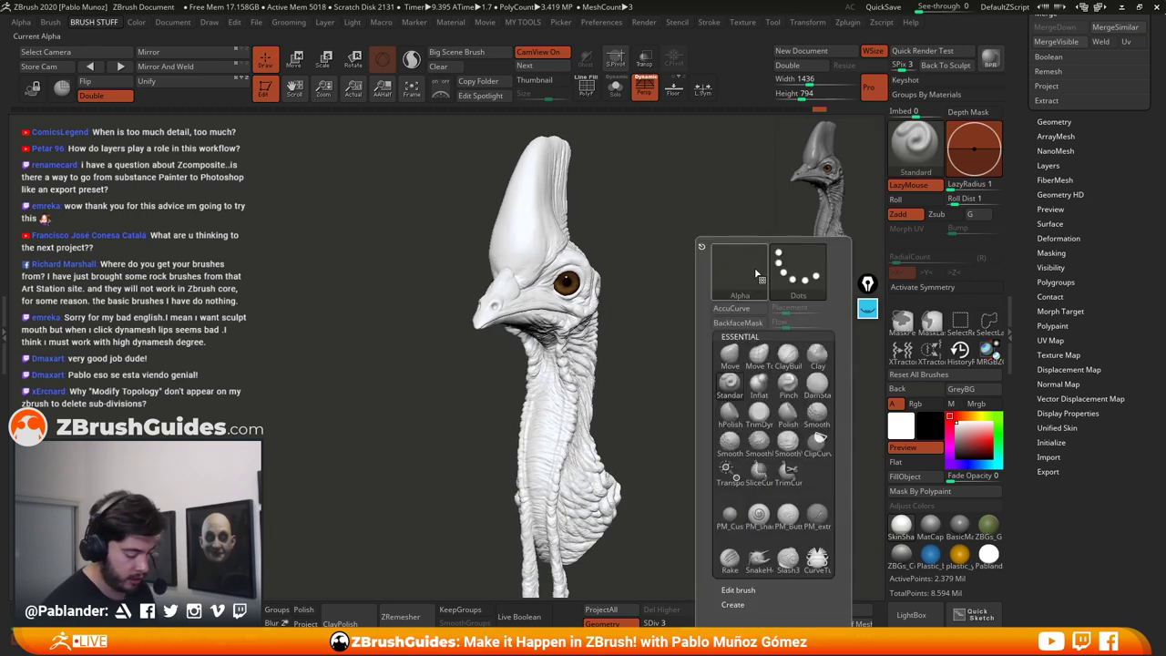
pyautogui.click(910, 184)
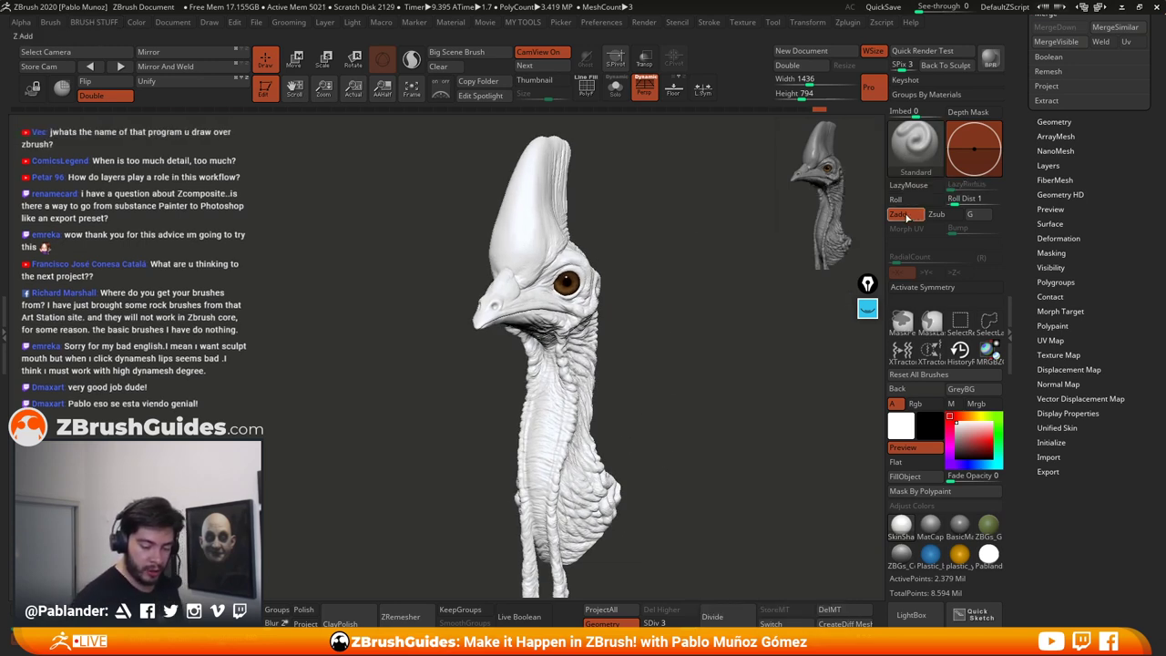
pyautogui.click(898, 213)
pyautogui.click(916, 404)
pyautogui.moveTo(670, 349)
pyautogui.keyDown('shift'); pyautogui.mouseDown()
pyautogui.moveTo(675, 339)
pyautogui.moveTo(703, 357)
pyautogui.mouseUp(); pyautogui.keyUp('shift')
pyautogui.press('space')
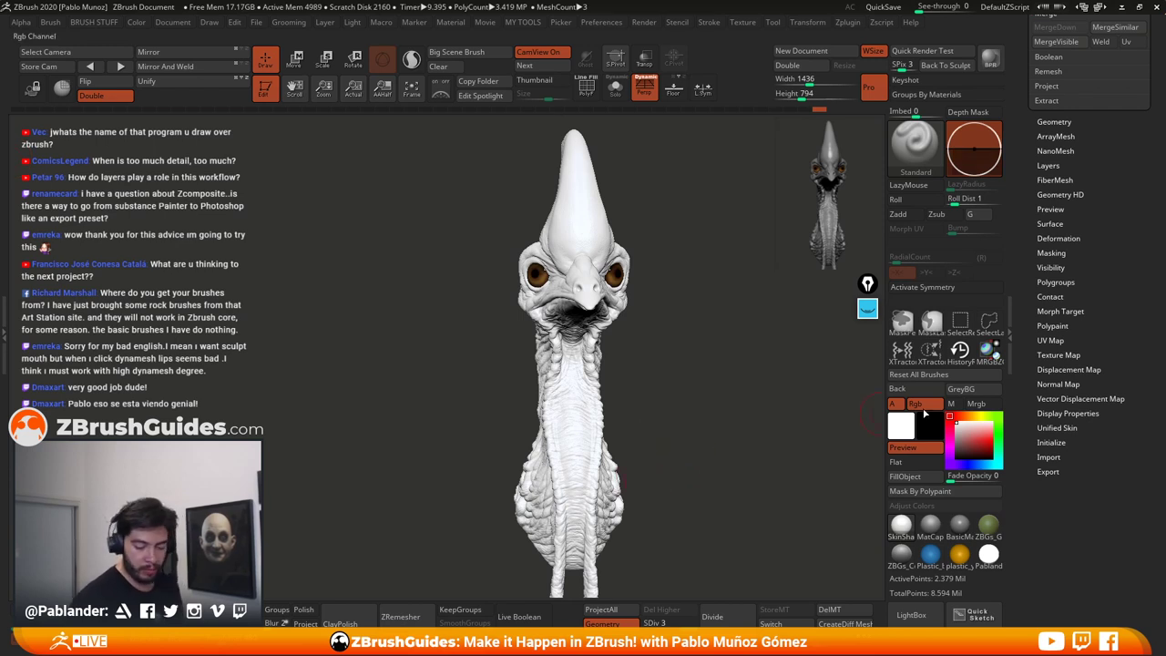
# Step: Fill the bust with a saturated deep blue base colour and activate X symmetry
pyautogui.click(974, 460)
pyautogui.moveTo(974, 460); pyautogui.dragTo(979, 440)
pyautogui.moveTo(657, 411); pyautogui.dragTo(698, 424)
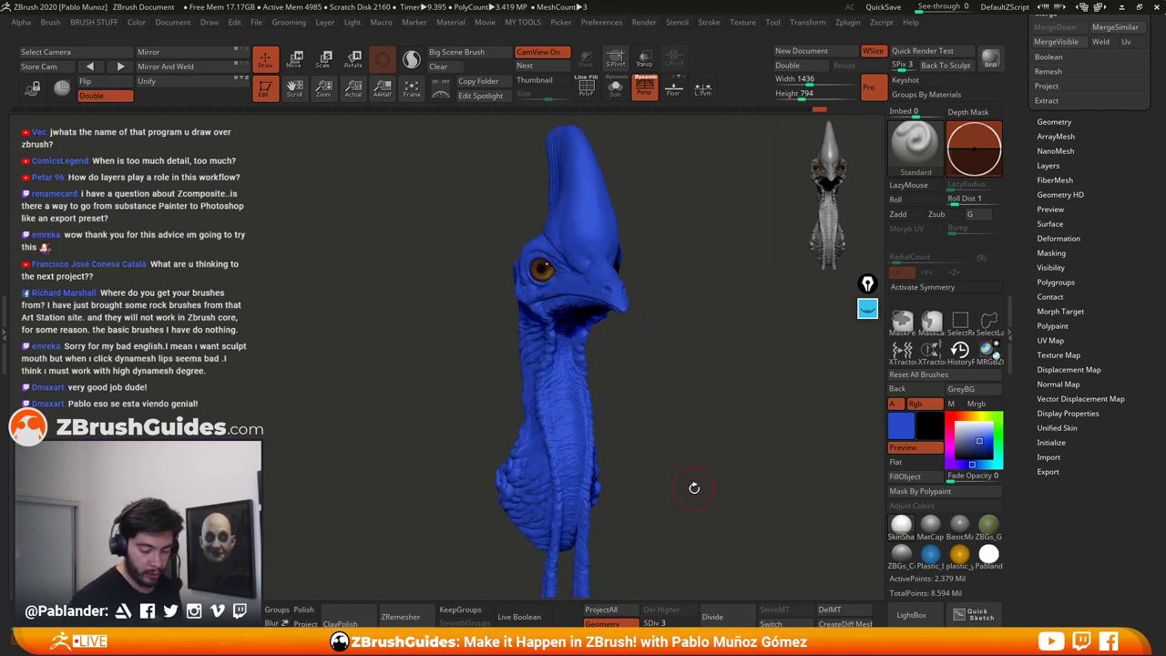
pyautogui.click(905, 475)
pyautogui.press('x')
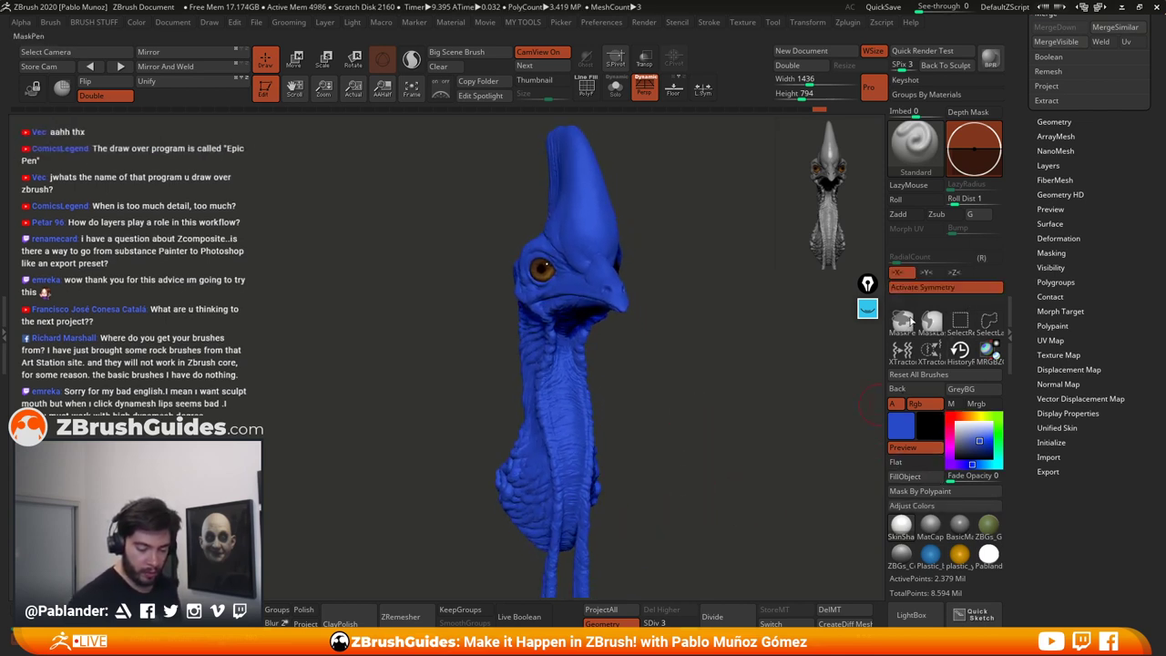
# Step: Set both the main and secondary paint colours to a light cyan
pyautogui.moveTo(691, 426)
pyautogui.mouseDown()
pyautogui.moveTo(674, 425)
pyautogui.moveTo(736, 421)
pyautogui.moveTo(684, 418)
pyautogui.mouseUp()
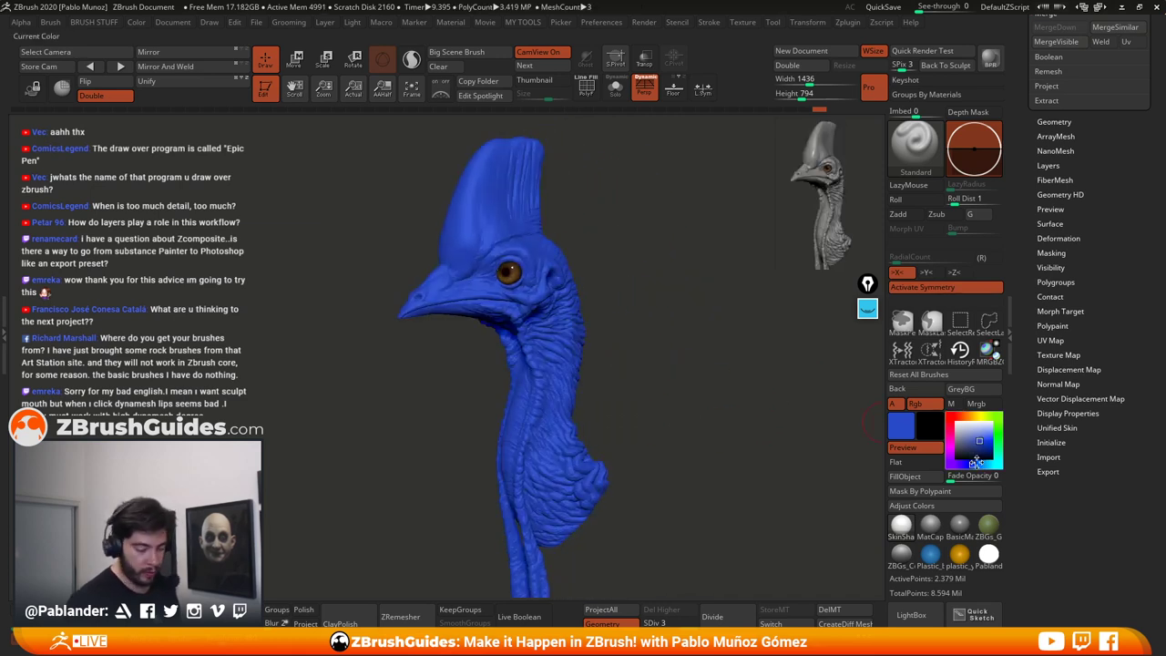
pyautogui.moveTo(975, 463); pyautogui.dragTo(990, 463)
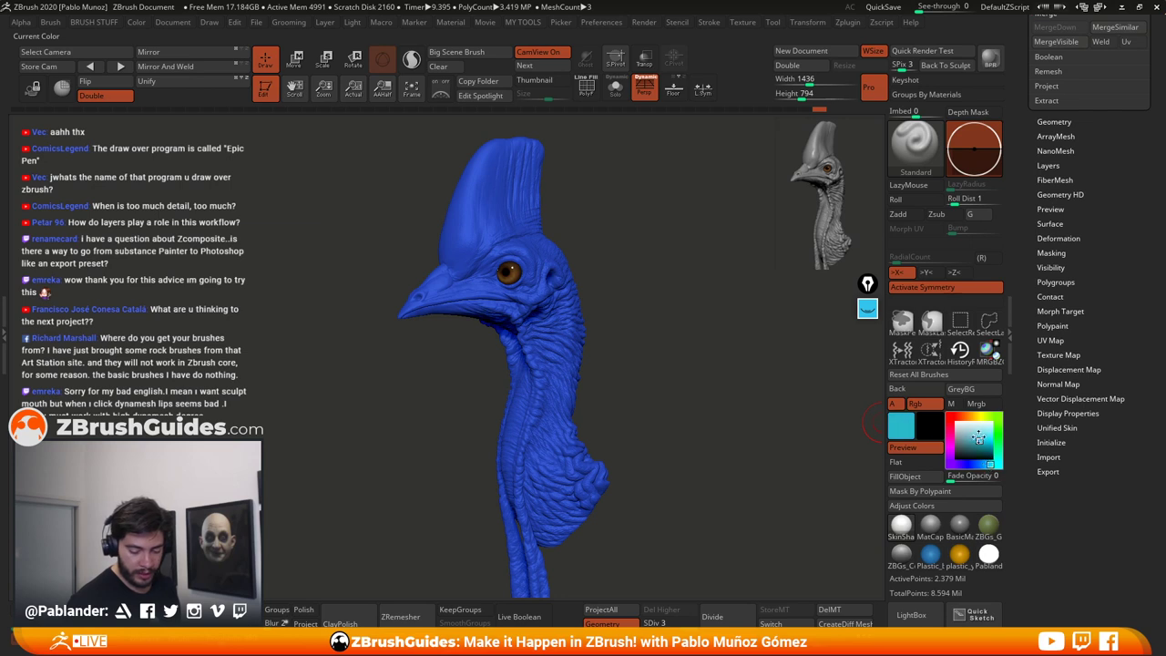
pyautogui.moveTo(692, 365); pyautogui.dragTo(733, 316)
pyautogui.press('space')
pyautogui.moveTo(661, 306); pyautogui.dragTo(635, 302)
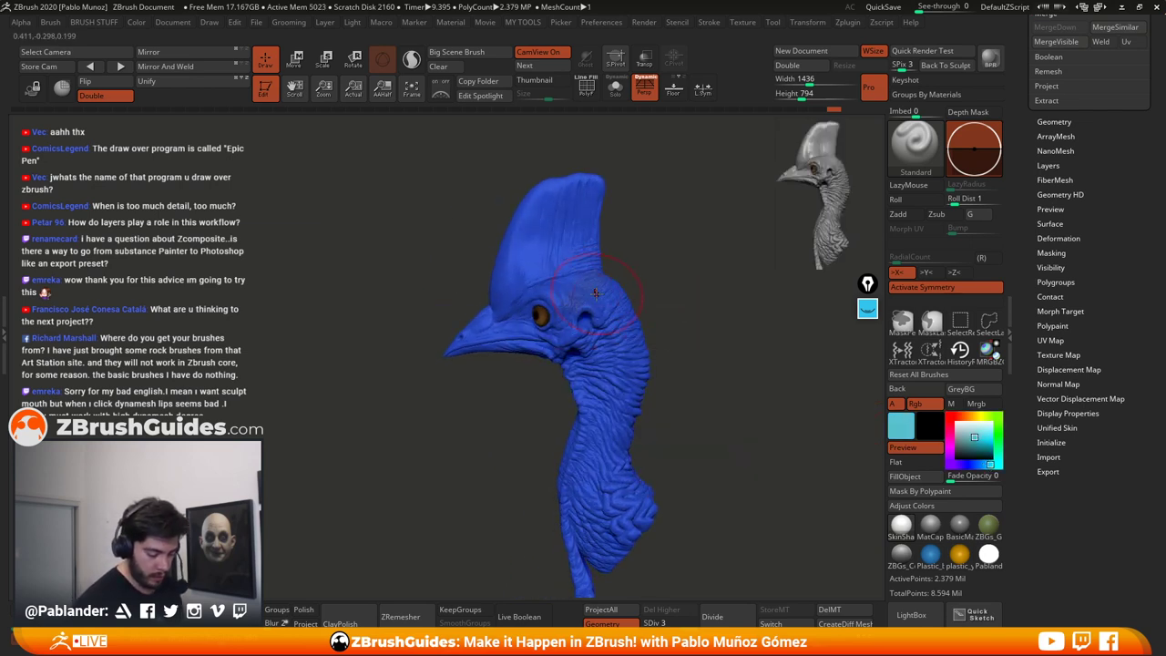
pyautogui.moveTo(902, 430)
pyautogui.mouseDown()
pyautogui.moveTo(924, 430)
pyautogui.moveTo(895, 428)
pyautogui.mouseUp()
pyautogui.click(896, 436)
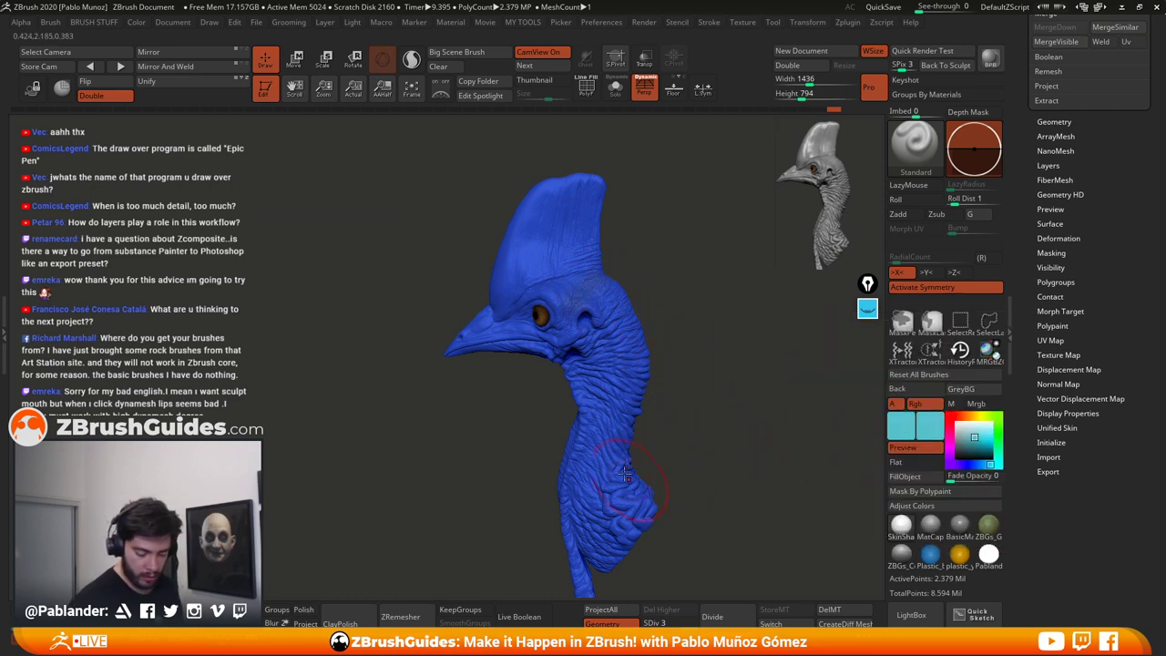
# Step: Try painting strokes over the back of the head and neck, check the brush alpha, and undo the strokes
pyautogui.moveTo(690, 302); pyautogui.dragTo(717, 391)
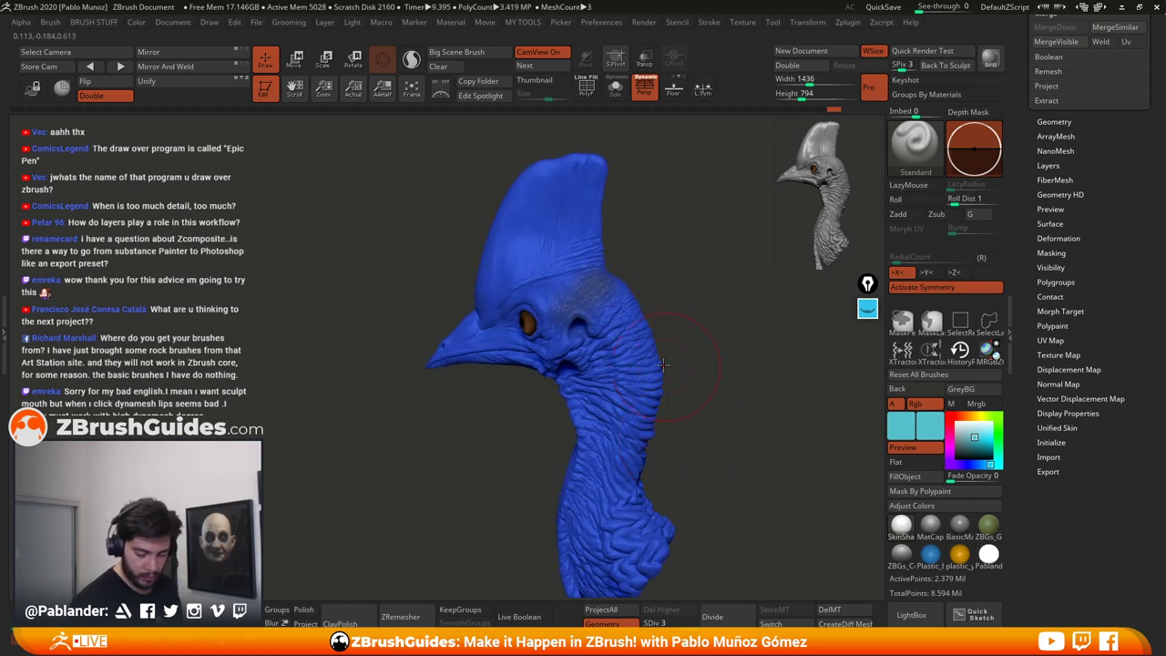
pyautogui.moveTo(638, 328); pyautogui.dragTo(642, 414)
pyautogui.hotkey('ctrl', 'z')
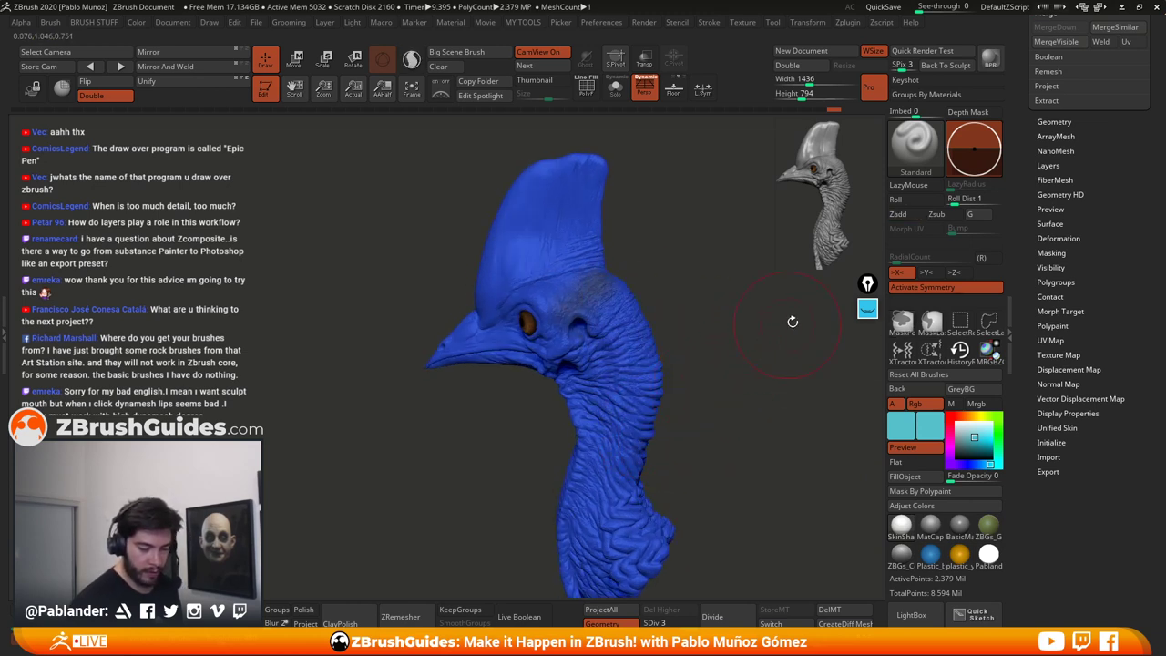
pyautogui.moveTo(1017, 184); pyautogui.dragTo(1012, 308)
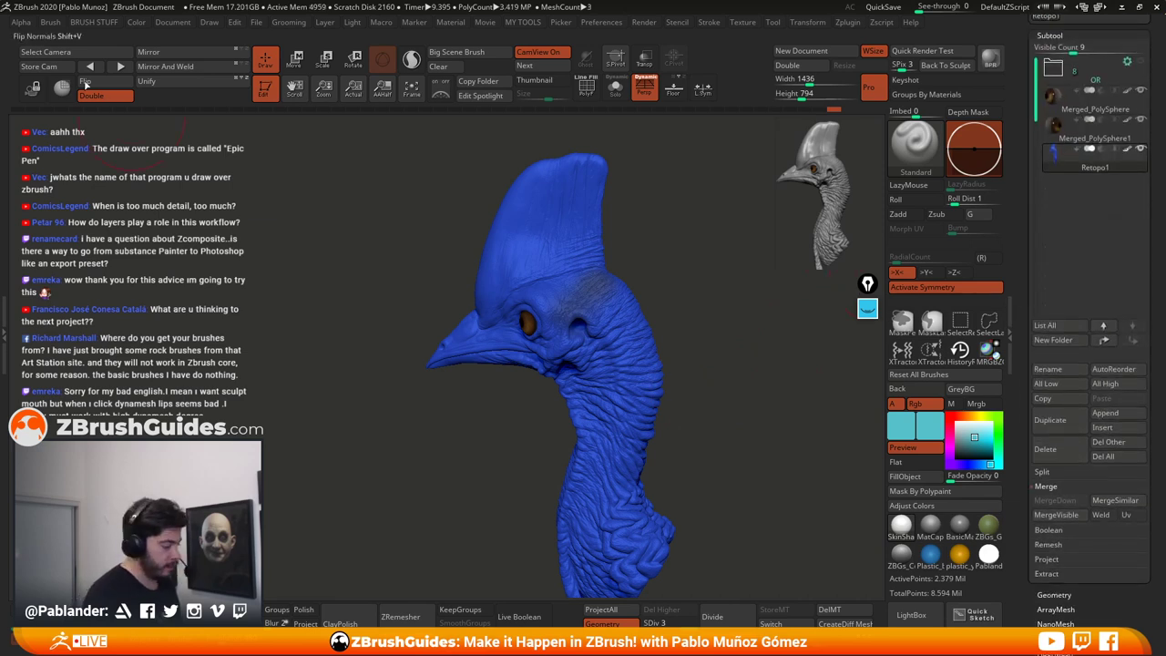
pyautogui.click(21, 21)
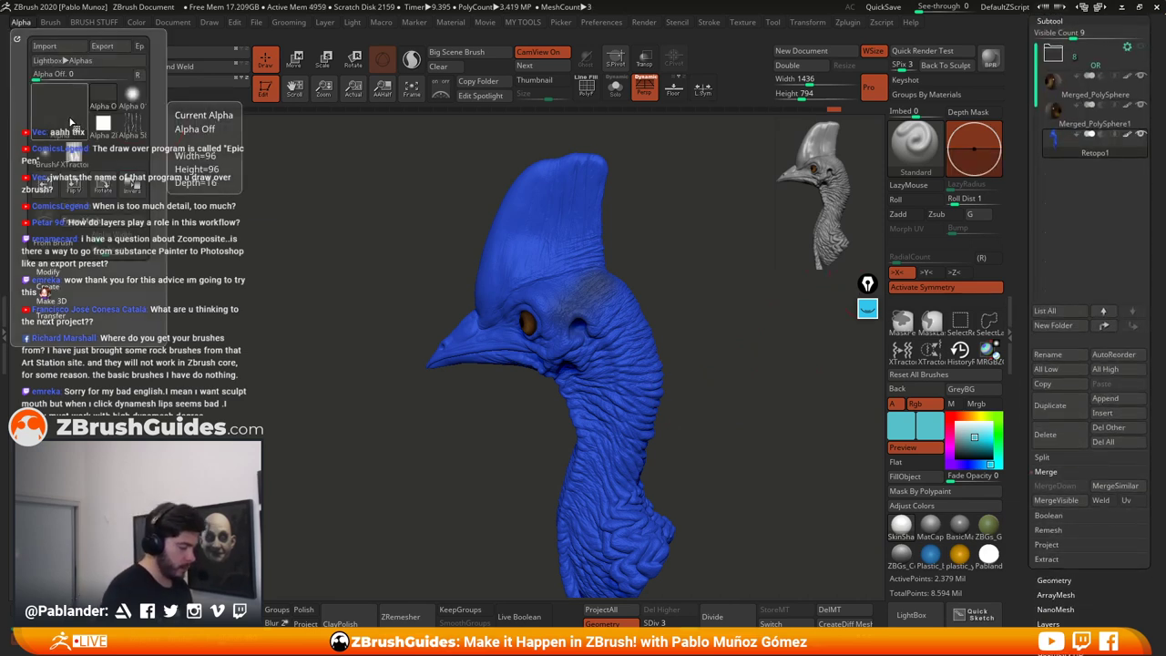
pyautogui.press('1')
pyautogui.press('2')
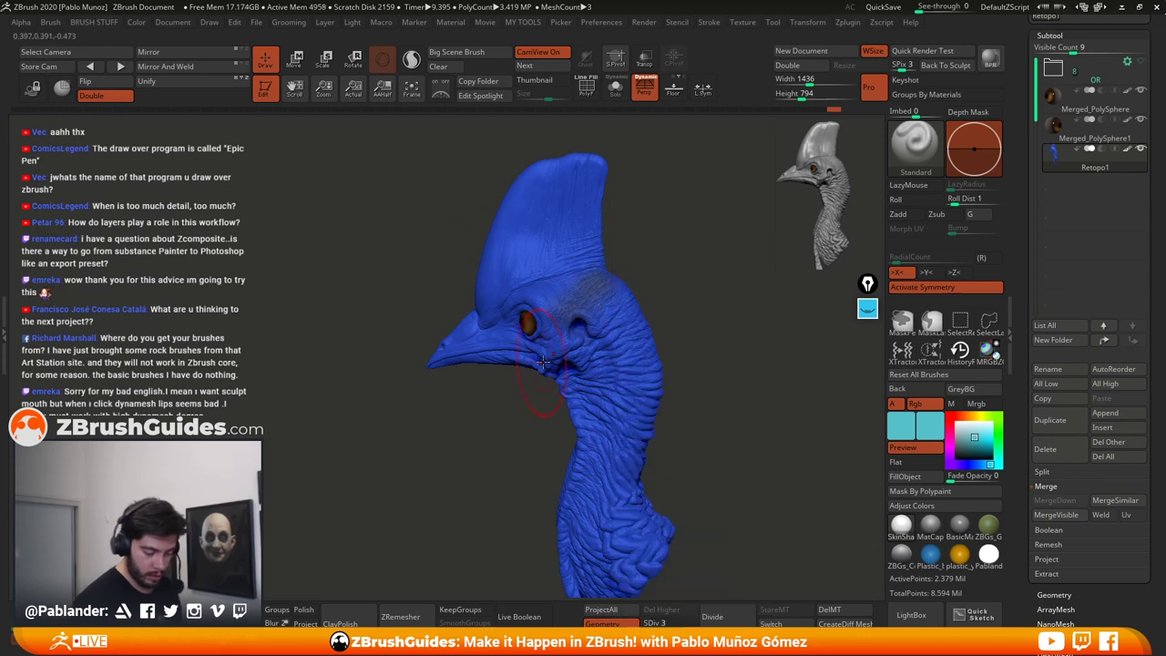
pyautogui.moveTo(572, 308)
pyautogui.mouseDown()
pyautogui.moveTo(601, 310)
pyautogui.moveTo(612, 341)
pyautogui.mouseUp()
pyautogui.hotkey('ctrl', 'z')
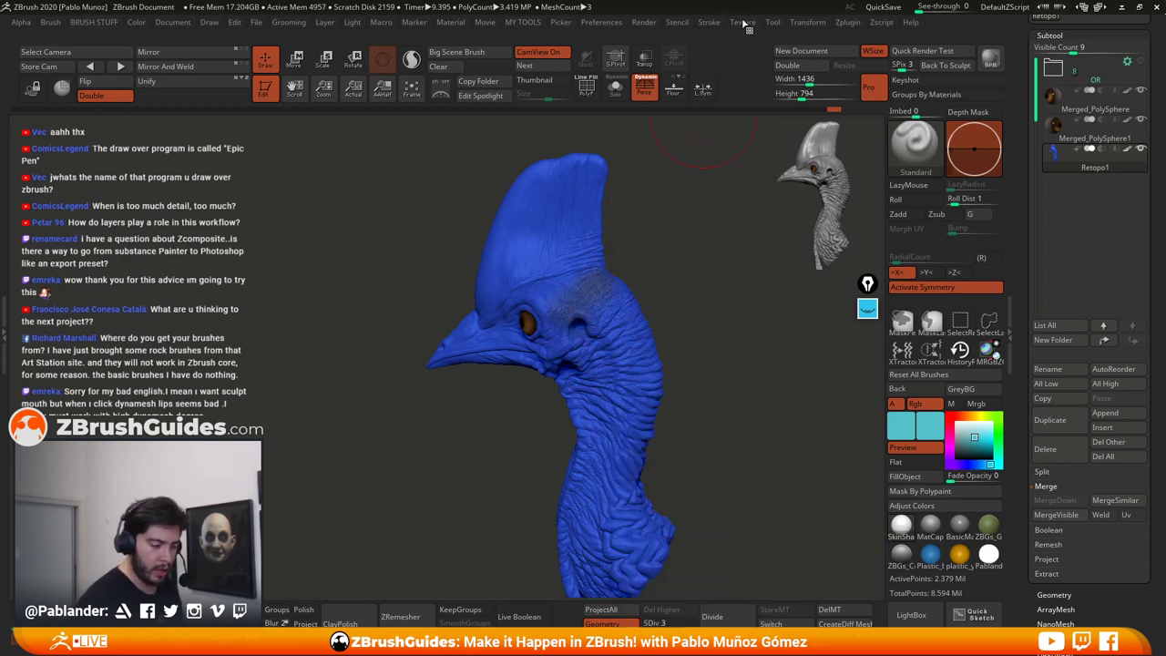
# Step: Paint a soft light cyan patch around the ear and over the back of the head
pyautogui.click(744, 22)
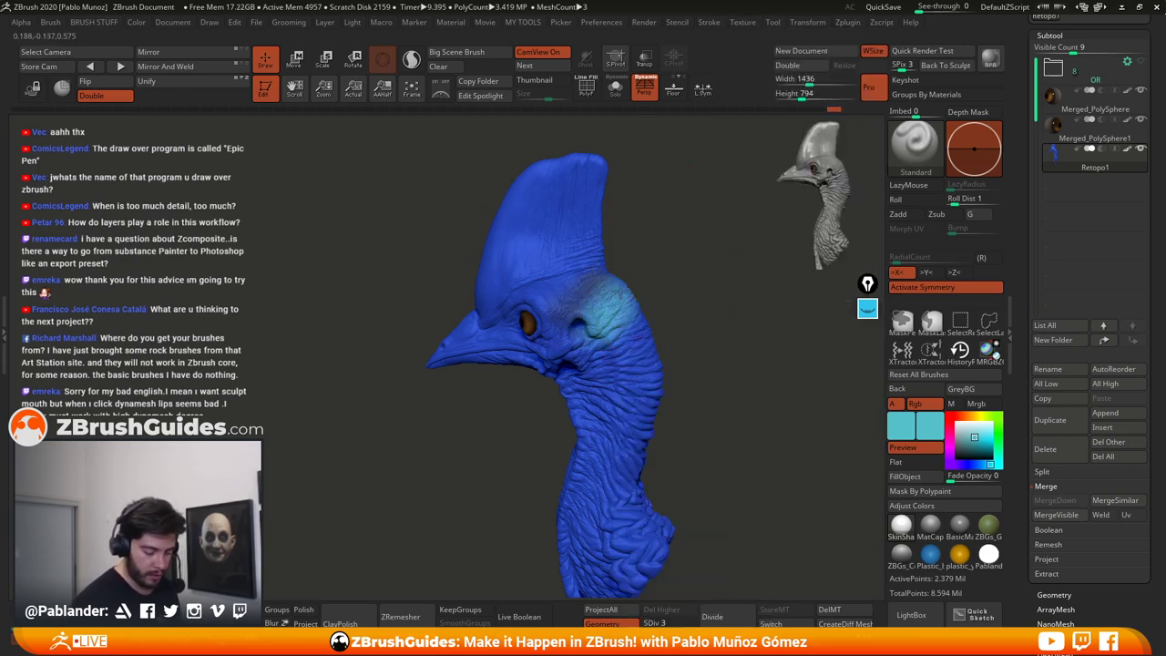
pyautogui.moveTo(621, 292); pyautogui.dragTo(585, 296)
pyautogui.hotkey('ctrl', 'z')
pyautogui.keyDown('alt'); pyautogui.moveTo(690, 285); pyautogui.dragTo(669, 290); pyautogui.keyUp('alt')
pyautogui.moveTo(552, 303)
pyautogui.mouseDown()
pyautogui.moveTo(579, 277)
pyautogui.moveTo(576, 321)
pyautogui.moveTo(569, 303)
pyautogui.moveTo(602, 331)
pyautogui.moveTo(602, 367)
pyautogui.moveTo(583, 301)
pyautogui.moveTo(521, 287)
pyautogui.mouseUp()
pyautogui.press('space')
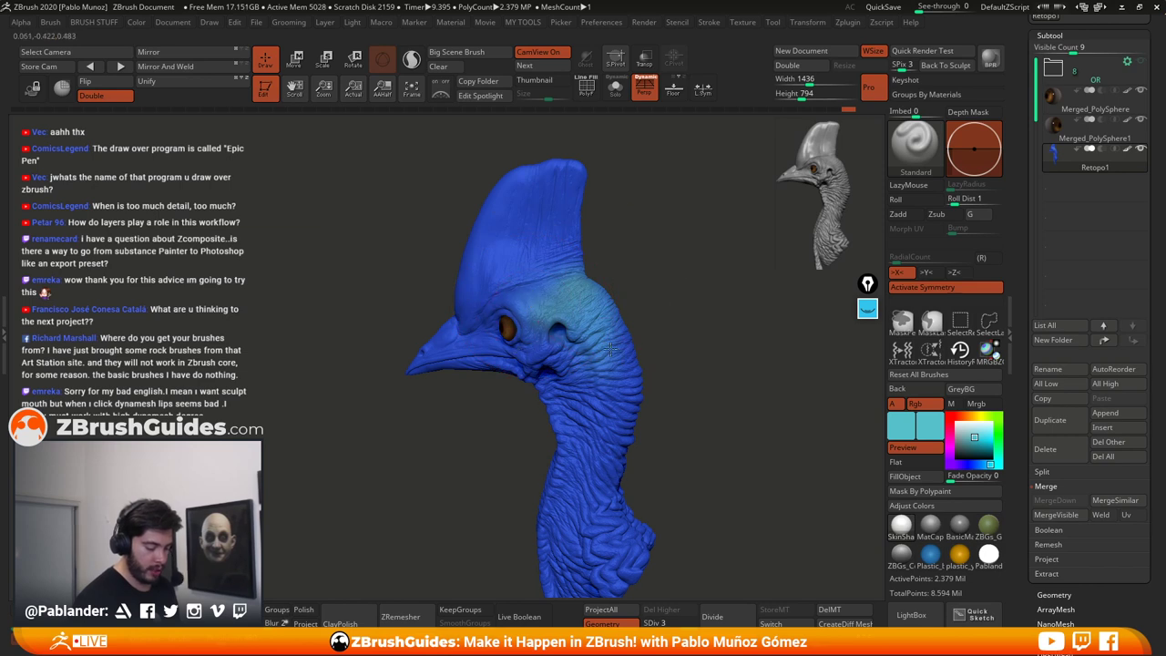
pyautogui.moveTo(641, 381); pyautogui.dragTo(652, 293)
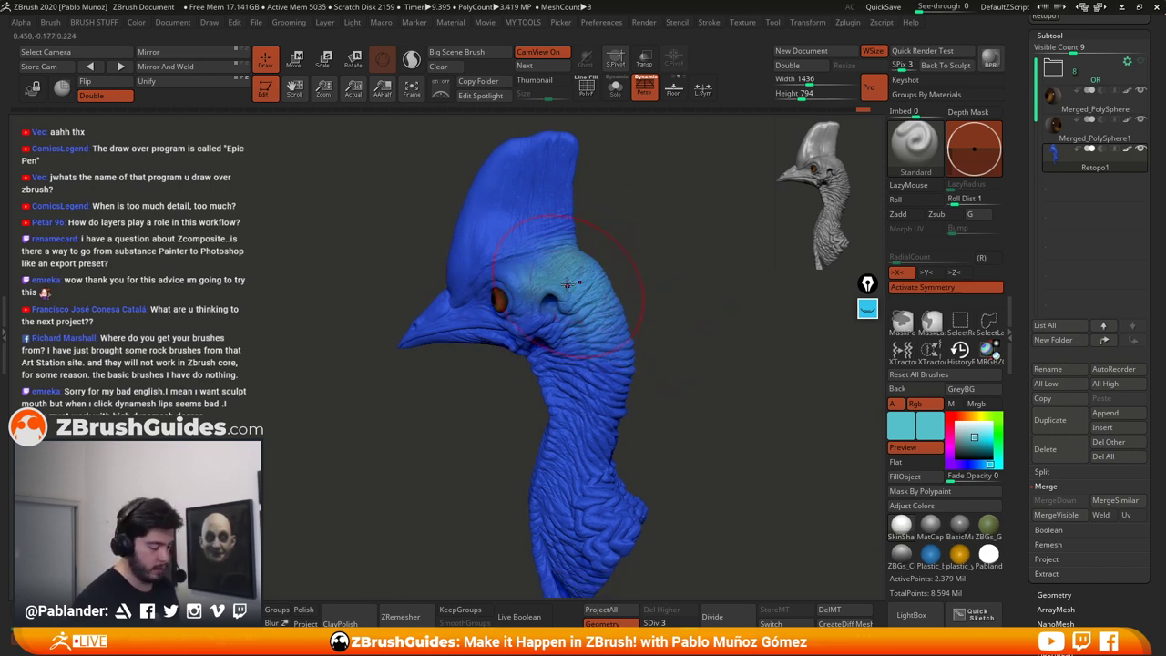
pyautogui.moveTo(560, 311); pyautogui.dragTo(577, 319)
pyautogui.moveTo(676, 305)
pyautogui.mouseDown()
pyautogui.moveTo(641, 309)
pyautogui.moveTo(628, 343)
pyautogui.mouseUp()
pyautogui.moveTo(635, 290); pyautogui.dragTo(671, 290)
# Step: Pick a slightly paler cyan and extend the paint below the casque, around the eye and down the upper neck
pyautogui.click(969, 436)
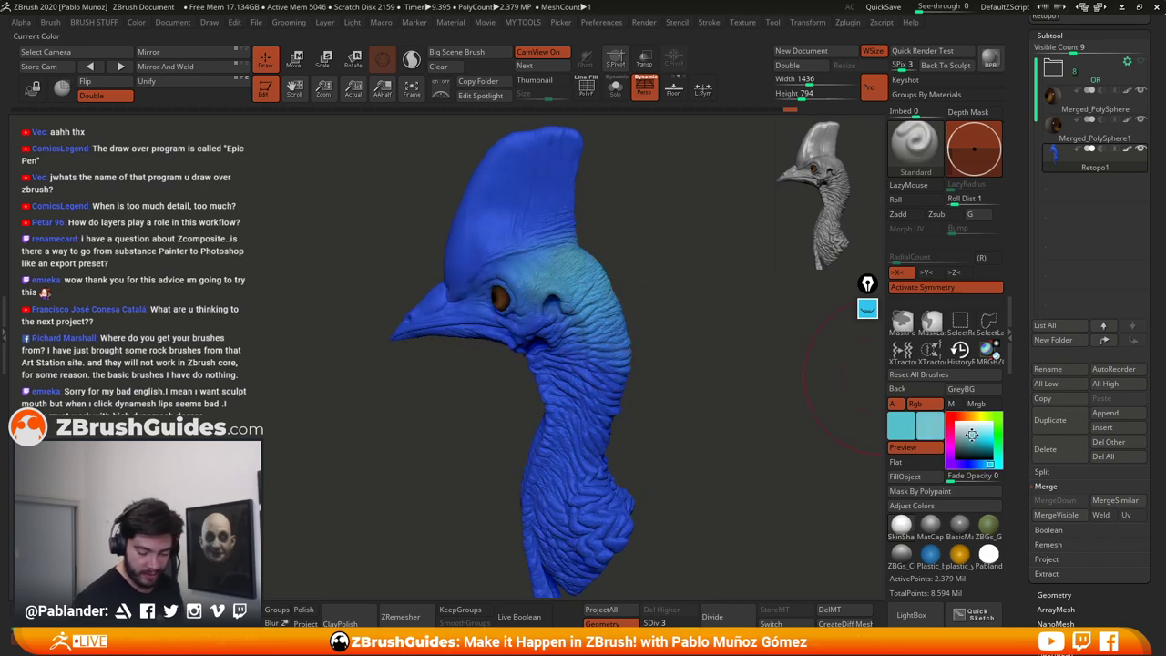
pyautogui.moveTo(547, 259); pyautogui.dragTo(522, 257)
pyautogui.moveTo(672, 280)
pyautogui.mouseDown()
pyautogui.moveTo(641, 314)
pyautogui.moveTo(685, 269)
pyautogui.mouseUp()
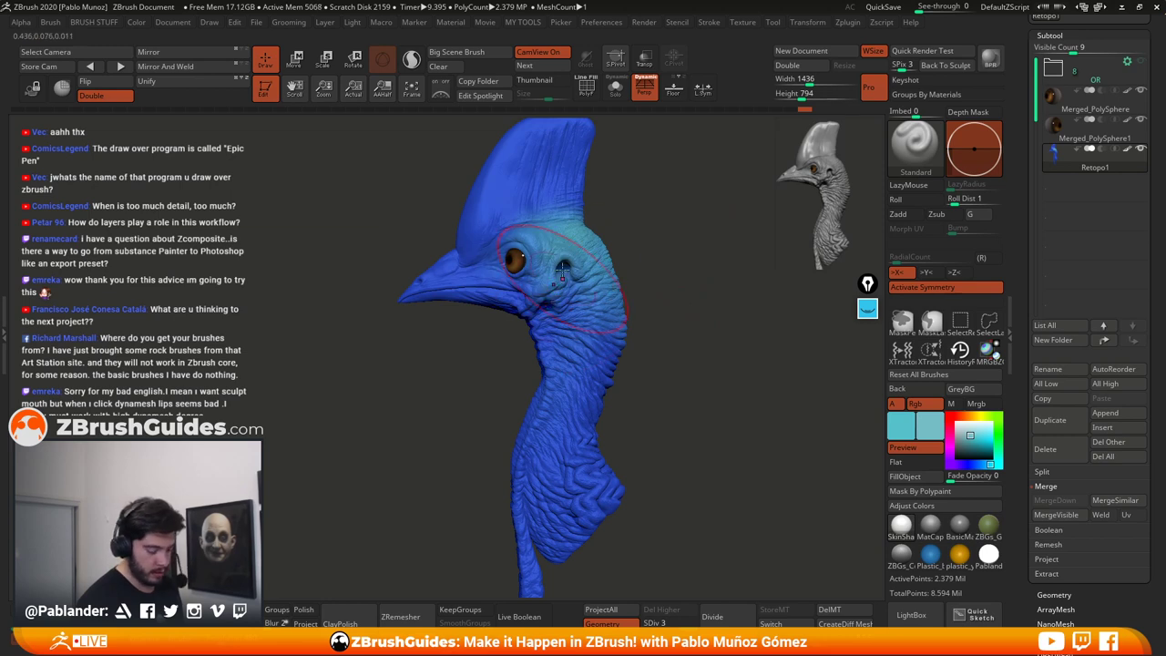
pyautogui.moveTo(581, 296); pyautogui.dragTo(592, 326)
pyautogui.keyDown('alt'); pyautogui.moveTo(672, 281); pyautogui.dragTo(683, 307); pyautogui.keyUp('alt')
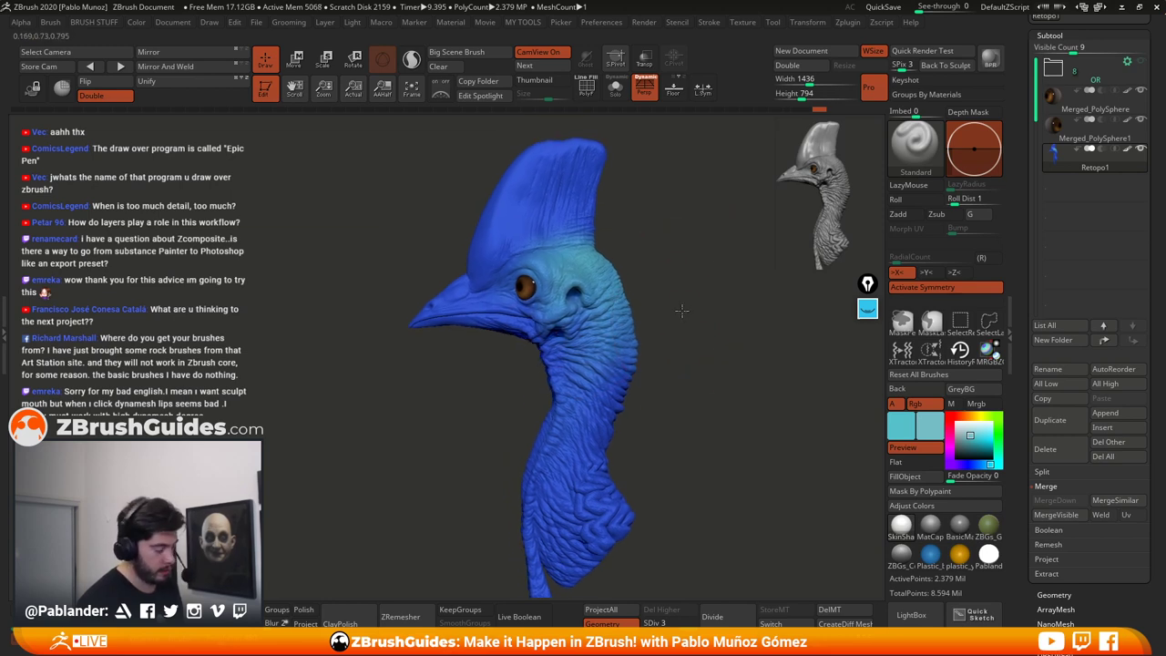
# Step: Paint down the back of the neck and set both paint colours to a medium blue
pyautogui.click(975, 462)
pyautogui.click(978, 448)
pyautogui.moveTo(618, 375); pyautogui.dragTo(601, 425)
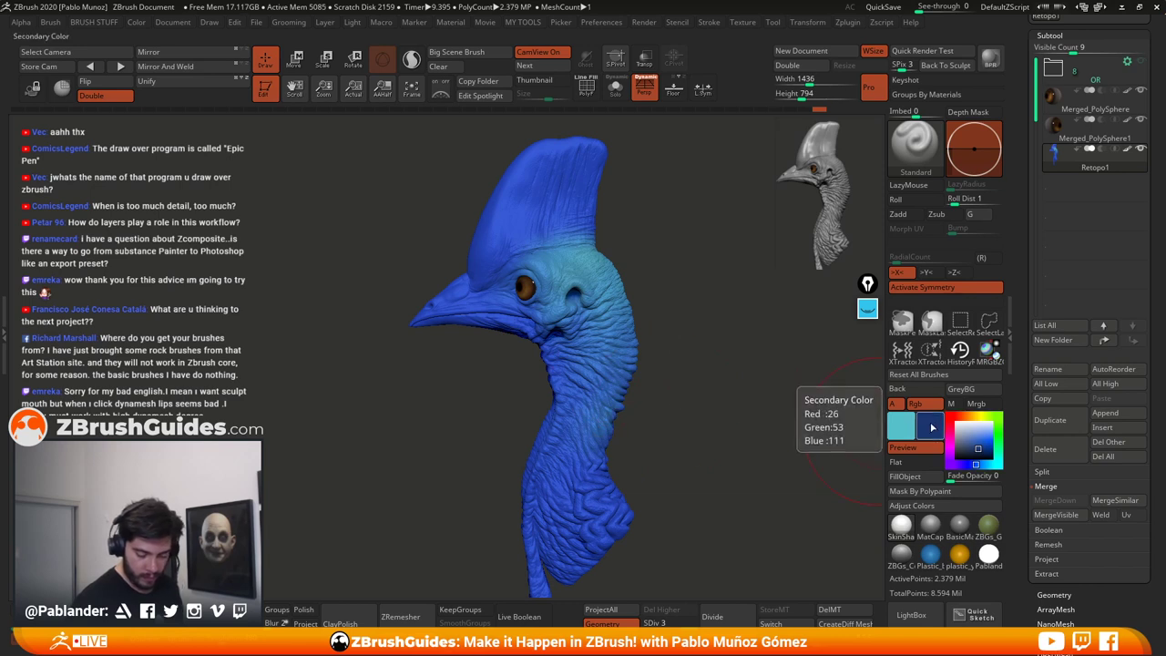
pyautogui.click(978, 463)
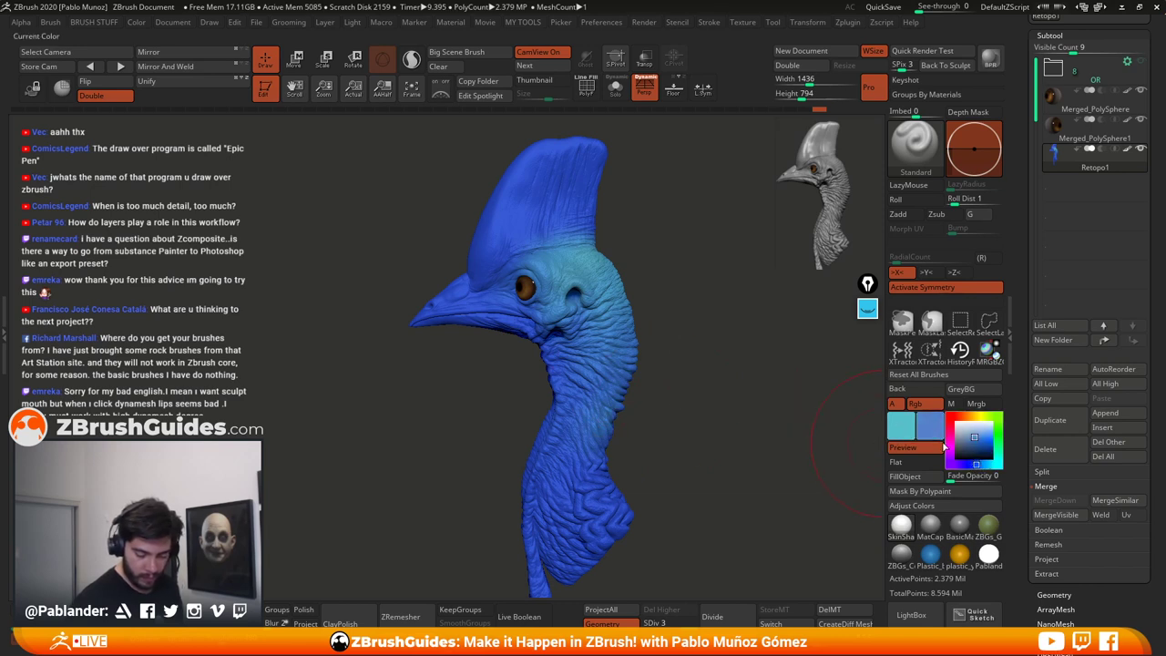
pyautogui.click(901, 429)
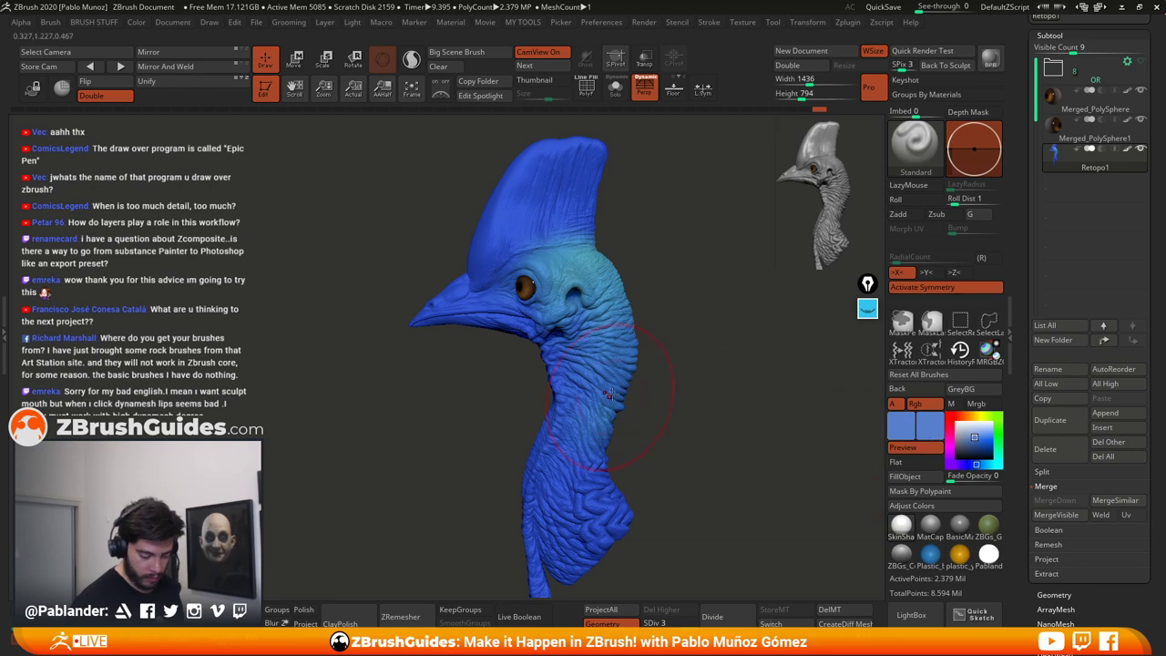
# Step: Set the main colour to dark blue and paint variation over the throat, neck folds and lower wattle
pyautogui.moveTo(983, 441); pyautogui.dragTo(979, 447)
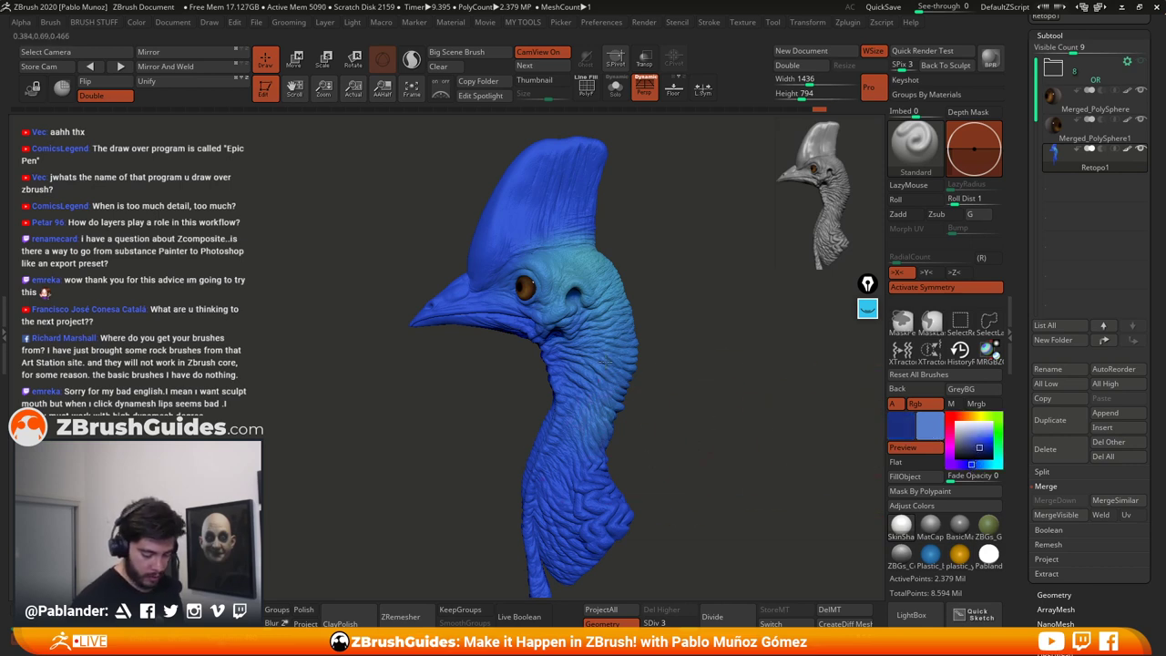
pyautogui.moveTo(605, 359); pyautogui.dragTo(568, 391)
pyautogui.moveTo(579, 332); pyautogui.dragTo(552, 356)
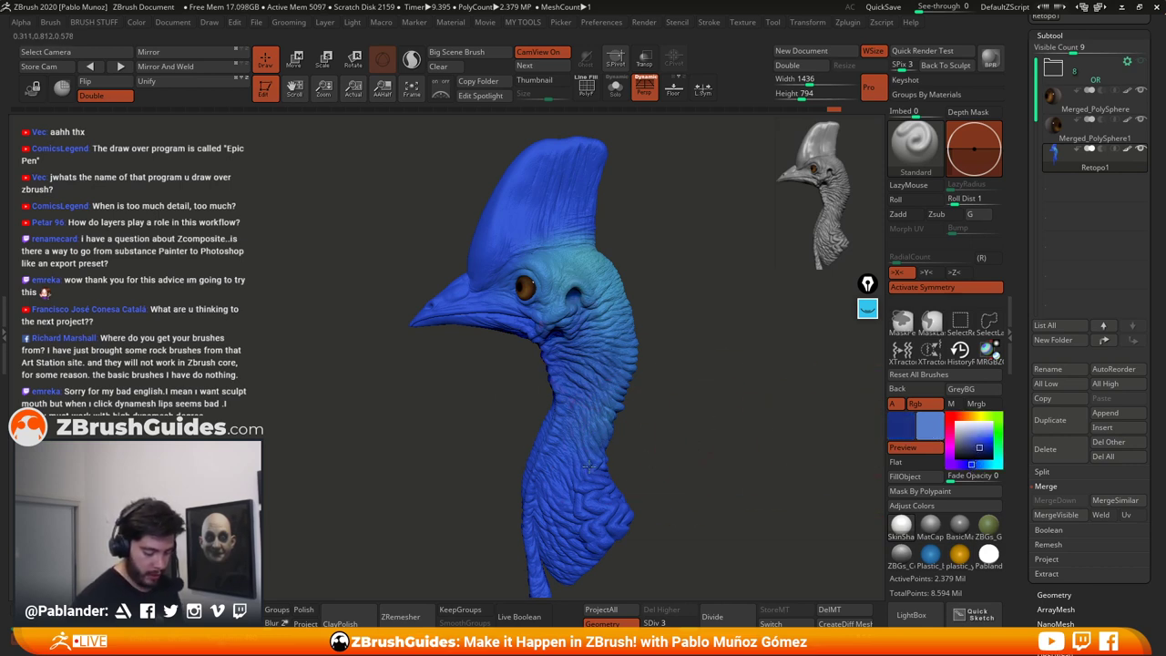
pyautogui.moveTo(633, 458); pyautogui.dragTo(637, 374)
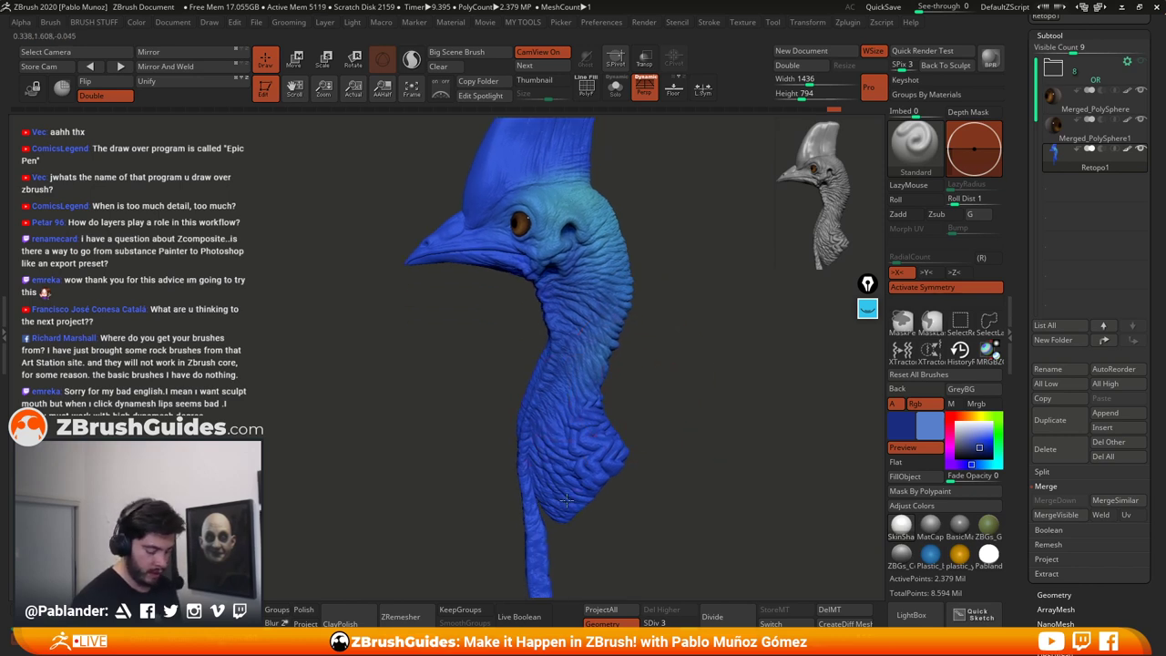
pyautogui.moveTo(594, 455); pyautogui.dragTo(614, 477)
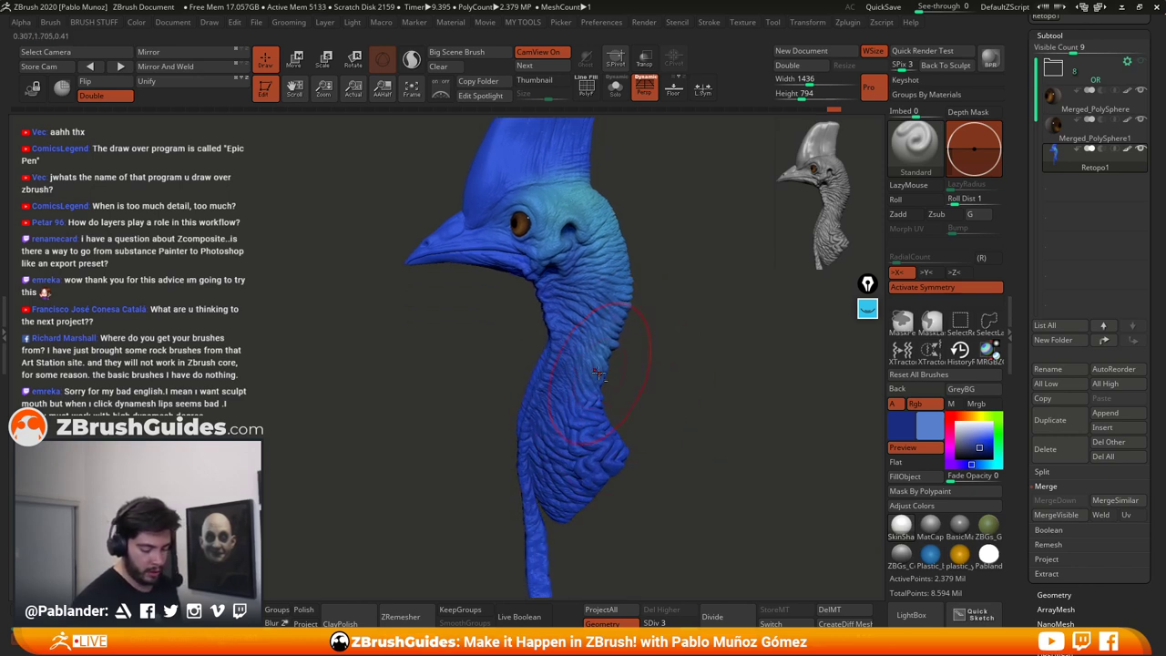
# Step: Paint more dark blue variation over the back of the neck and the folds below the jaw
pyautogui.keyDown('alt'); pyautogui.moveTo(593, 454); pyautogui.dragTo(597, 478, button='right'); pyautogui.keyUp('alt')
pyautogui.moveTo(613, 387); pyautogui.dragTo(588, 373)
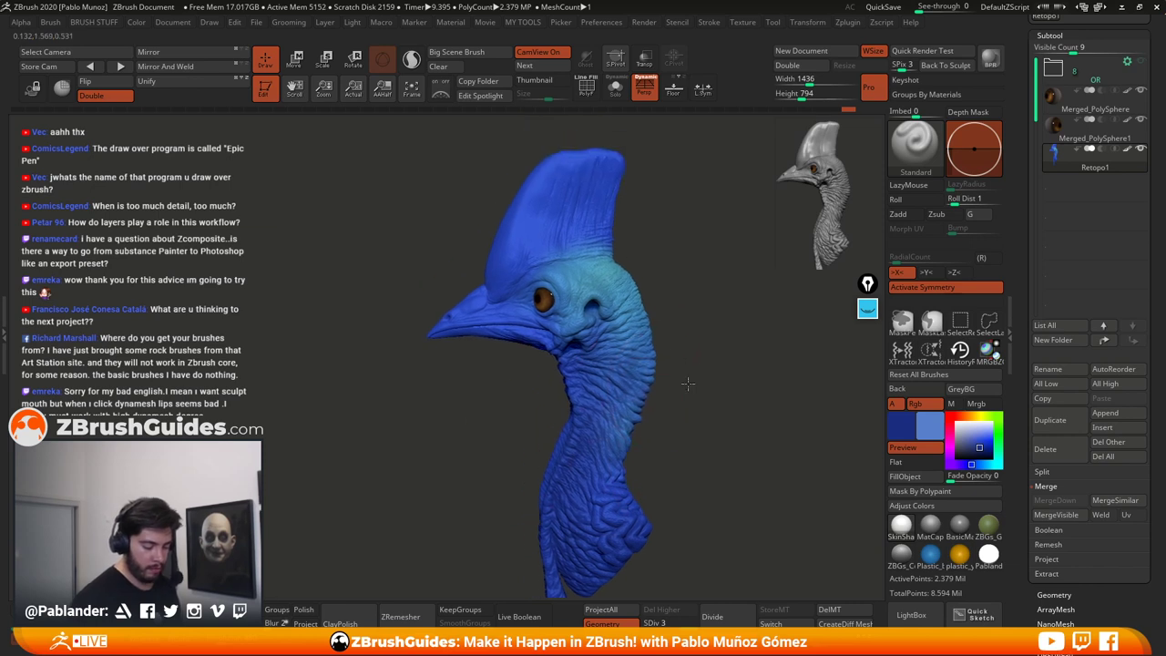
pyautogui.press('space')
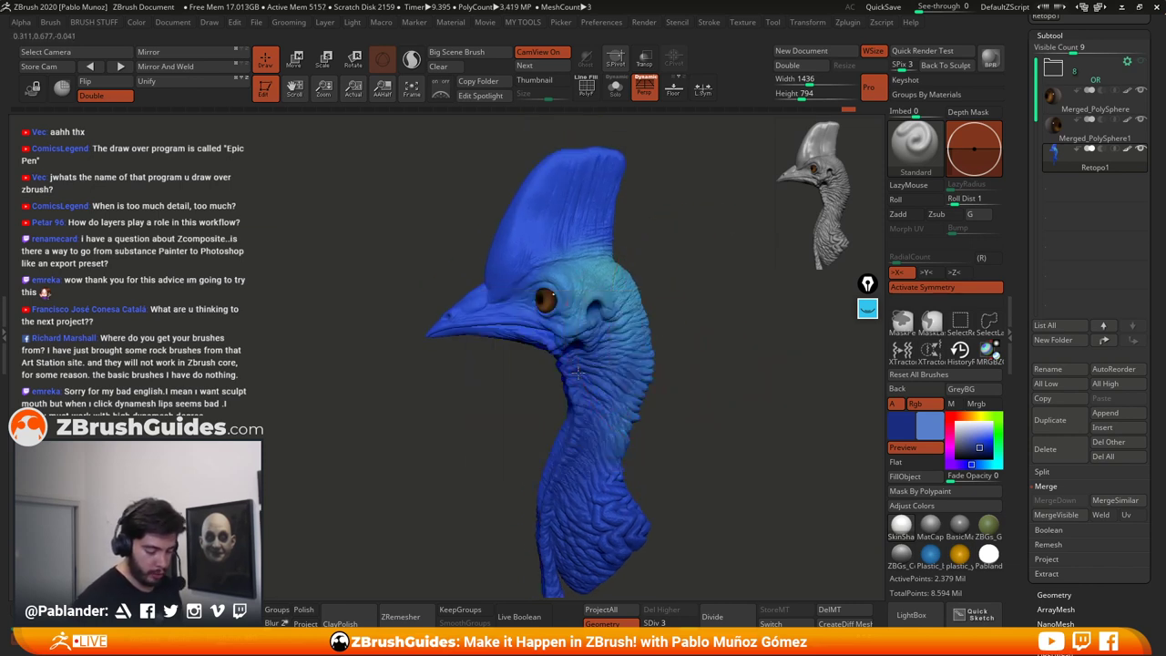
pyautogui.moveTo(607, 538); pyautogui.dragTo(859, 431)
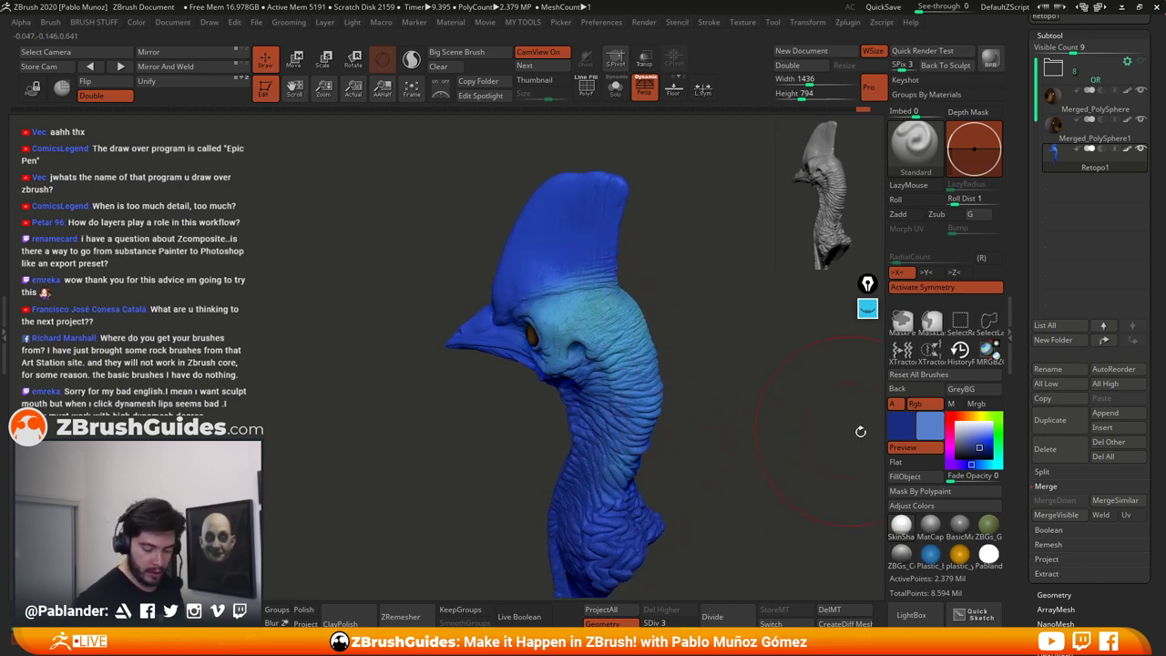
# Step: Sample a light cyan from the head and paint touches of it around the eye and upper neck
pyautogui.moveTo(969, 435)
pyautogui.mouseDown()
pyautogui.moveTo(726, 369)
pyautogui.moveTo(600, 316)
pyautogui.moveTo(626, 310)
pyautogui.moveTo(637, 324)
pyautogui.moveTo(643, 382)
pyautogui.moveTo(728, 394)
pyautogui.mouseUp()
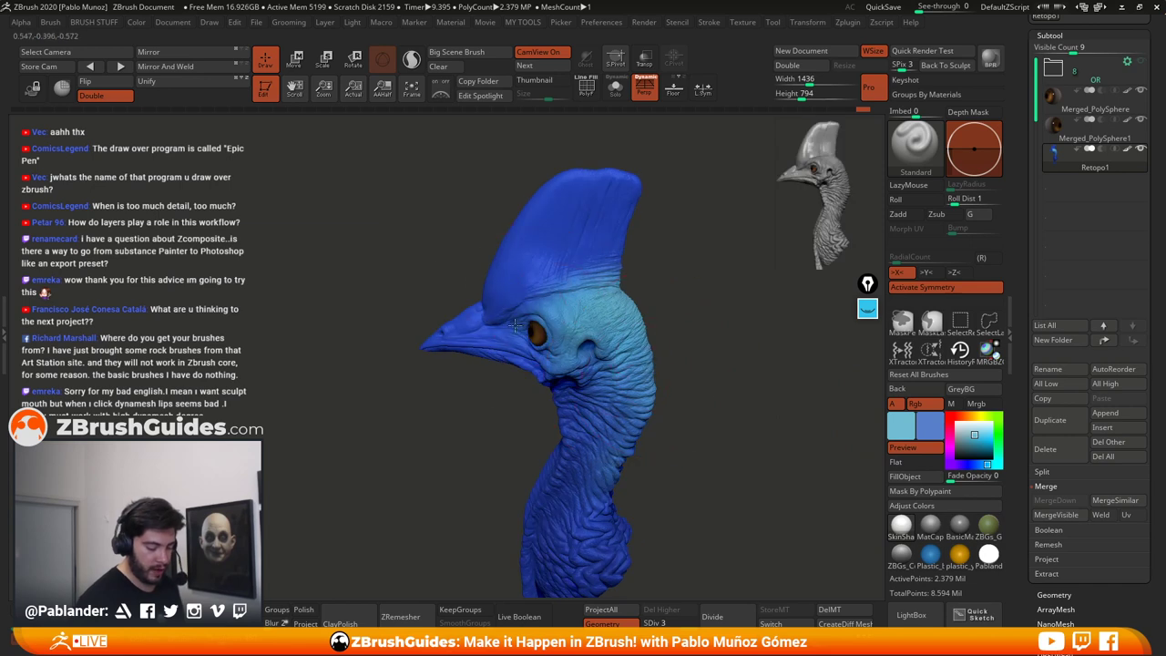
pyautogui.moveTo(690, 319); pyautogui.dragTo(710, 324)
pyautogui.keyDown('alt'); pyautogui.moveTo(710, 401); pyautogui.dragTo(698, 352); pyautogui.keyUp('alt')
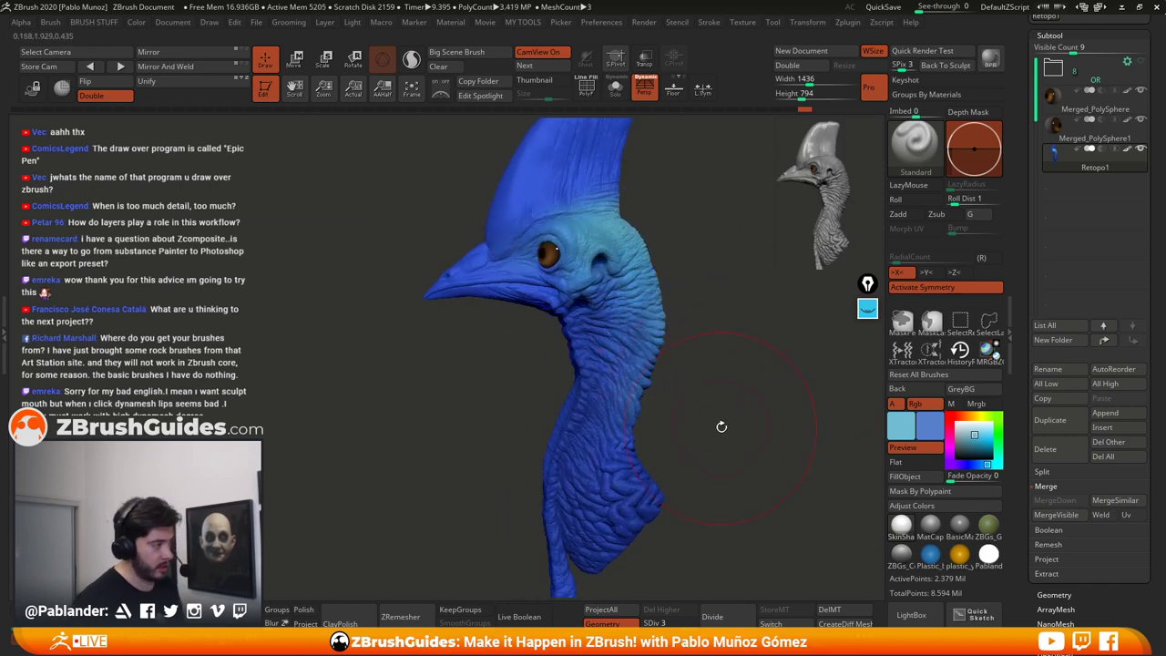
pyautogui.moveTo(721, 427); pyautogui.dragTo(684, 415, button='right')
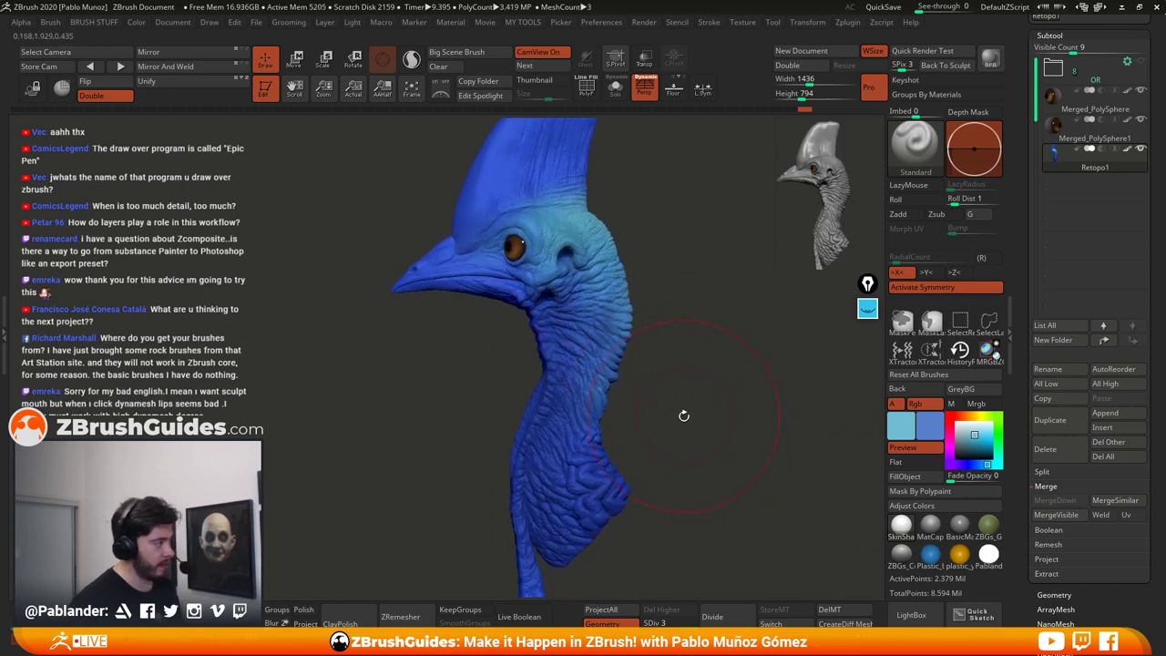
# Step: Set the main colour to dark navy and dark indigo and shade under the jaw, the throat and the neck folds
pyautogui.click(974, 451)
pyautogui.click(971, 464)
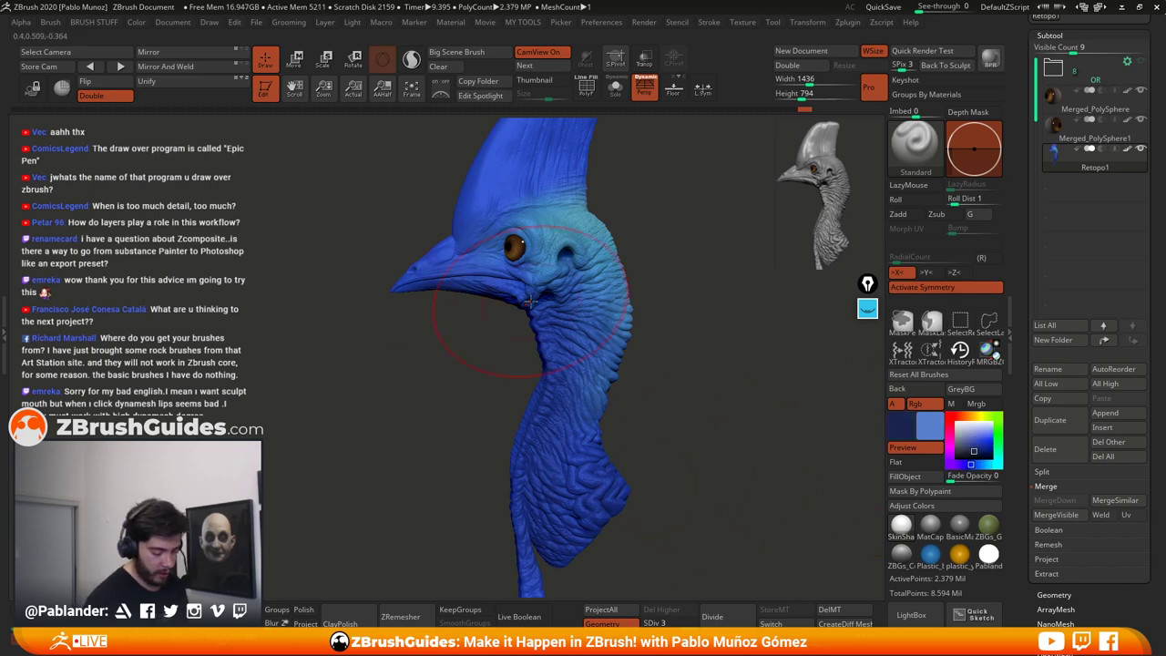
pyautogui.moveTo(542, 320); pyautogui.dragTo(633, 339, button='right')
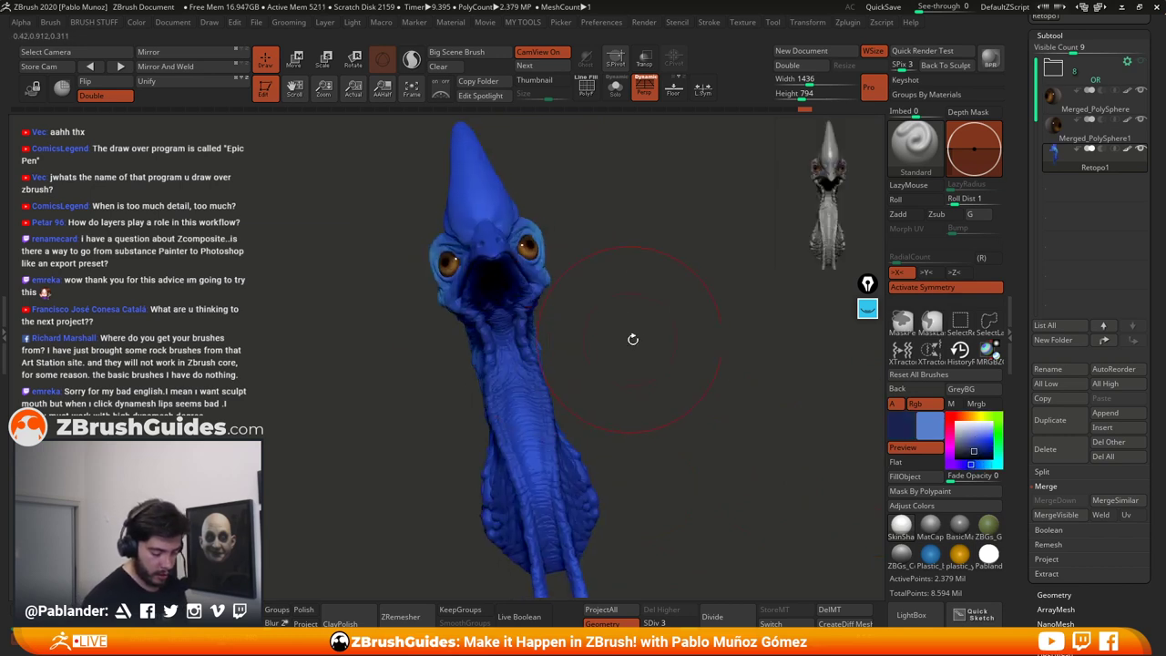
pyautogui.click(964, 464)
pyautogui.moveTo(594, 375); pyautogui.dragTo(590, 342, button='right')
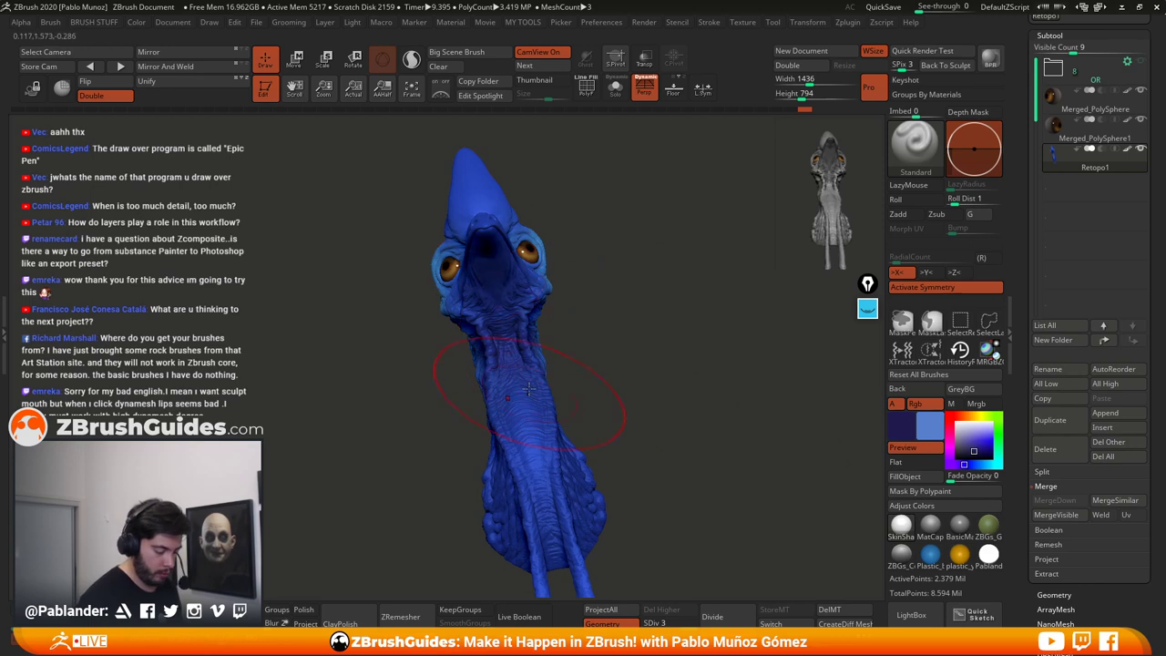
pyautogui.moveTo(528, 389); pyautogui.dragTo(516, 360, button='right')
pyautogui.moveTo(552, 401); pyautogui.dragTo(569, 407, button='right')
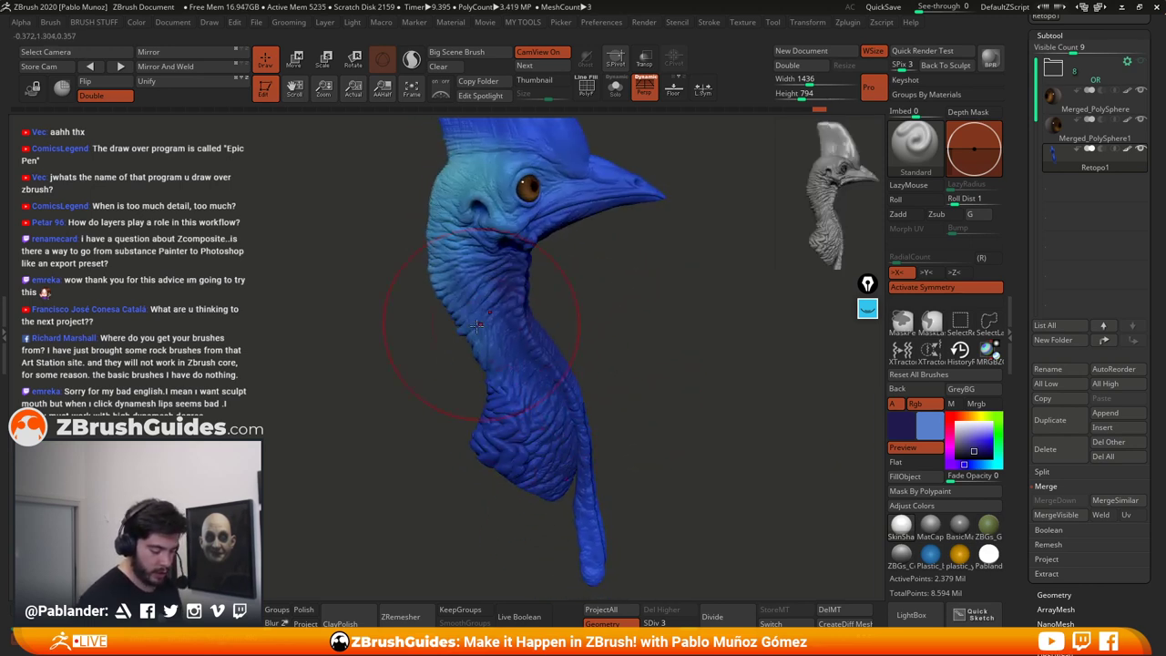
pyautogui.moveTo(602, 300)
pyautogui.keyDown('alt'); pyautogui.mouseDown(button='right')
pyautogui.moveTo(625, 333)
pyautogui.moveTo(610, 329)
pyautogui.moveTo(661, 356)
pyautogui.moveTo(591, 333)
pyautogui.moveTo(555, 365)
pyautogui.moveTo(630, 500)
pyautogui.moveTo(658, 447)
pyautogui.mouseUp(button='right'); pyautogui.keyUp('alt')
pyautogui.moveTo(623, 528)
pyautogui.mouseDown(button='right')
pyautogui.moveTo(712, 349)
pyautogui.moveTo(698, 382)
pyautogui.mouseUp(button='right')
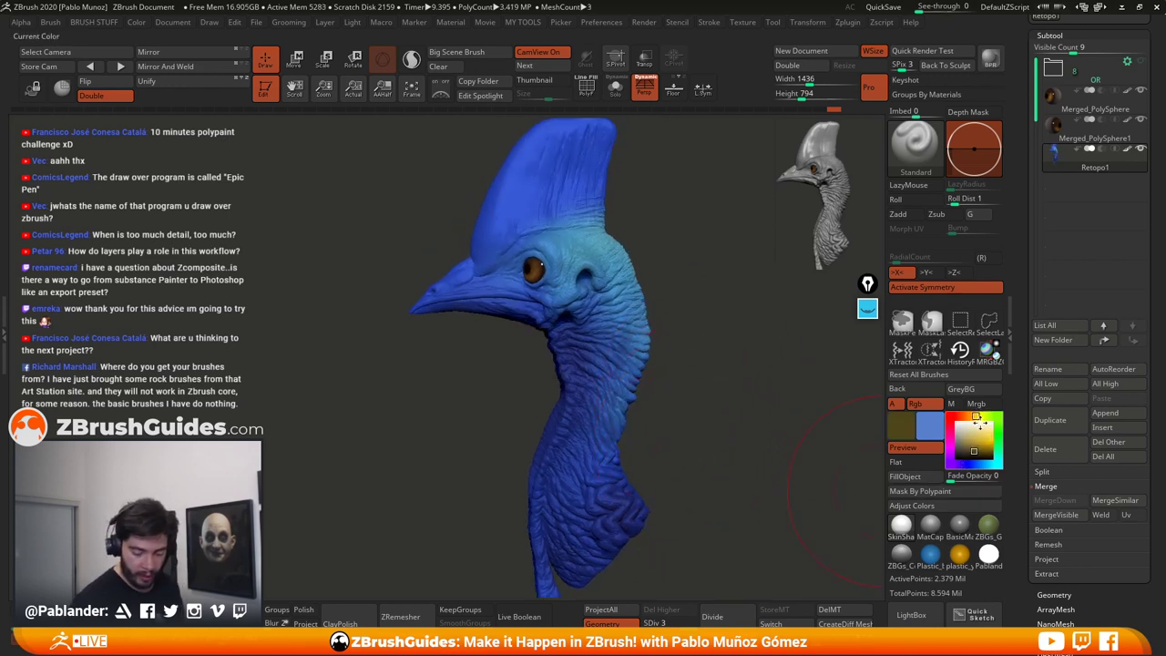
# Step: Set the main colour to near-black and paint the beak up to the base of the casque
pyautogui.press('space')
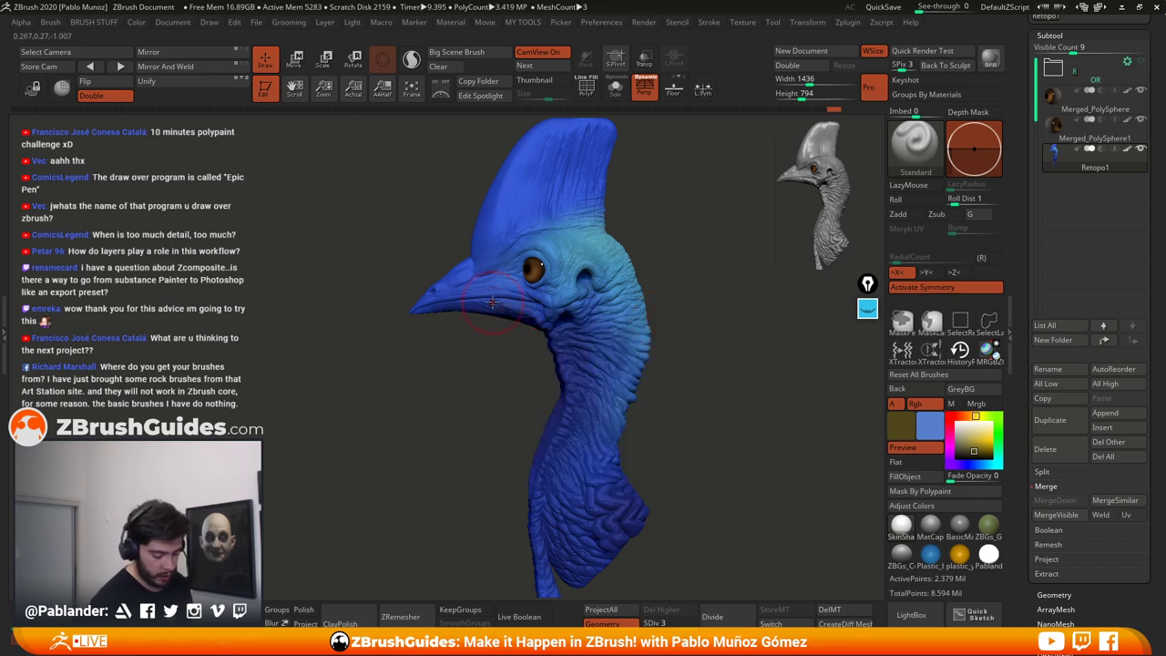
pyautogui.click(959, 453)
pyautogui.moveTo(975, 415); pyautogui.dragTo(962, 417)
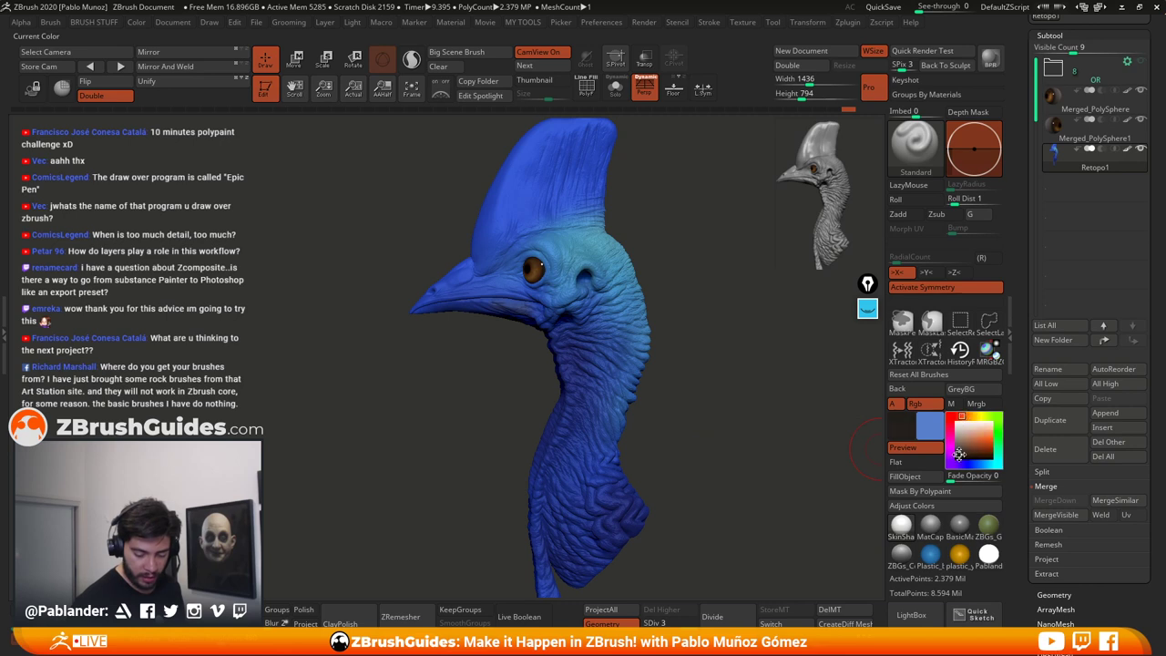
pyautogui.click(958, 455)
pyautogui.moveTo(464, 280)
pyautogui.mouseDown()
pyautogui.moveTo(446, 286)
pyautogui.moveTo(481, 287)
pyautogui.mouseUp()
pyautogui.keyDown('alt'); pyautogui.moveTo(668, 176); pyautogui.dragTo(653, 215); pyautogui.keyUp('alt')
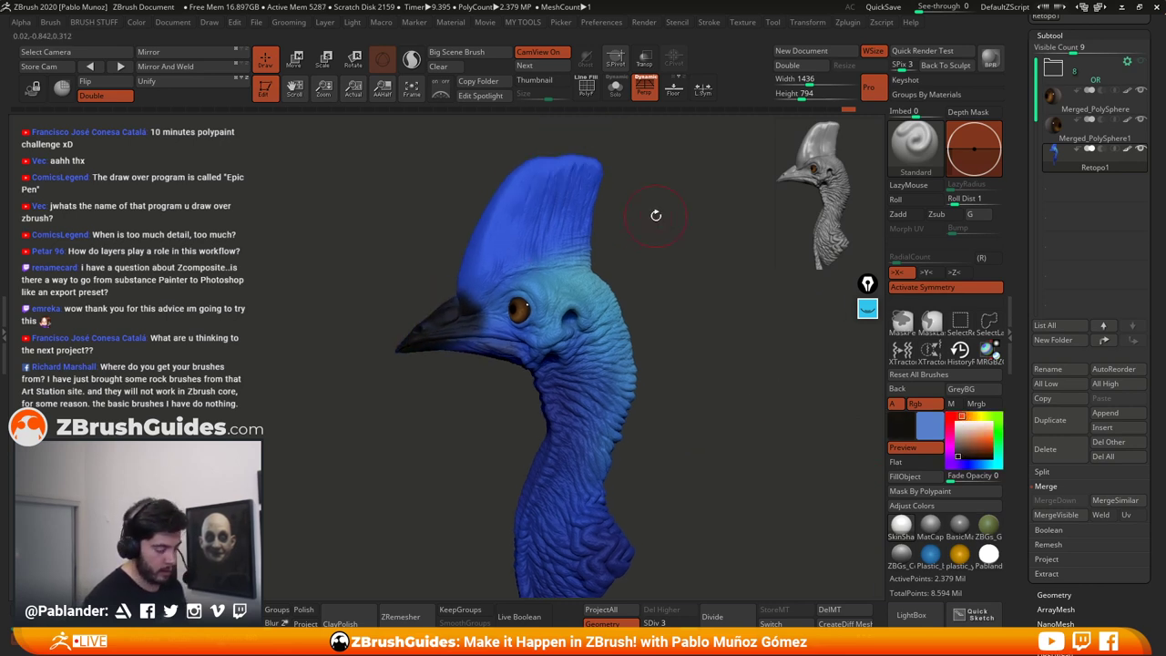
# Step: Cover the whole casque with near-black and blend it into the beak and the area in front of the eye
pyautogui.press('space')
pyautogui.moveTo(489, 241)
pyautogui.mouseDown()
pyautogui.moveTo(492, 259)
pyautogui.moveTo(541, 179)
pyautogui.moveTo(547, 228)
pyautogui.moveTo(595, 200)
pyautogui.mouseUp()
pyautogui.press('space')
pyautogui.moveTo(583, 229)
pyautogui.mouseDown()
pyautogui.moveTo(475, 274)
pyautogui.moveTo(467, 289)
pyautogui.moveTo(583, 260)
pyautogui.moveTo(515, 258)
pyautogui.mouseUp()
pyautogui.moveTo(491, 220); pyautogui.dragTo(459, 287)
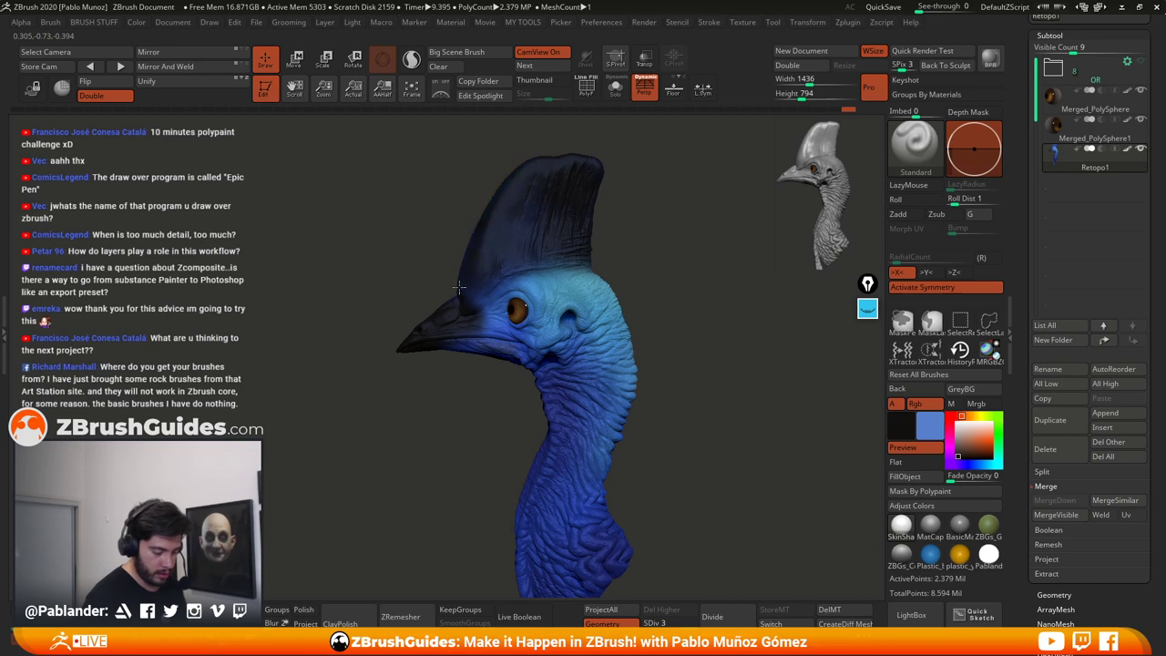
pyautogui.moveTo(462, 332)
pyautogui.mouseDown()
pyautogui.moveTo(496, 321)
pyautogui.moveTo(521, 330)
pyautogui.moveTo(517, 353)
pyautogui.moveTo(536, 339)
pyautogui.mouseUp()
# Step: Paint near-black around the eye rim, the corner of the mouth and the lower edge of the casque
pyautogui.moveTo(642, 298)
pyautogui.mouseDown()
pyautogui.moveTo(685, 297)
pyautogui.moveTo(676, 319)
pyautogui.moveTo(702, 318)
pyautogui.moveTo(699, 364)
pyautogui.mouseUp()
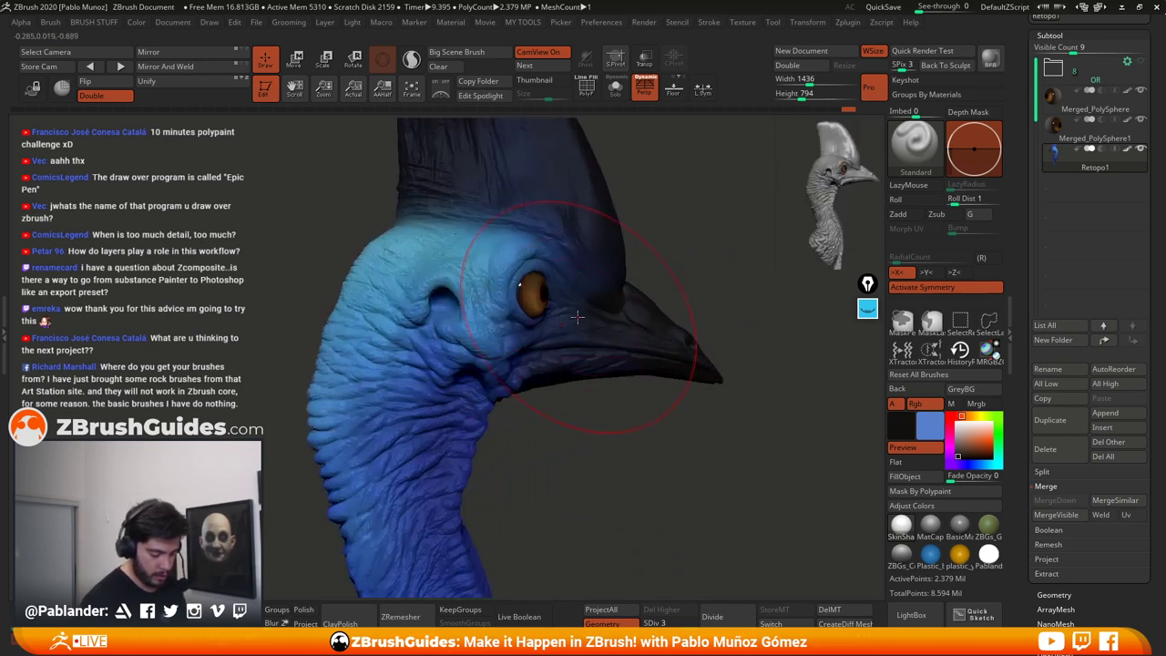
pyautogui.press('space')
pyautogui.moveTo(697, 250)
pyautogui.keyDown('alt'); pyautogui.mouseDown()
pyautogui.moveTo(718, 276)
pyautogui.moveTo(685, 278)
pyautogui.mouseUp(); pyautogui.keyUp('alt')
pyautogui.moveTo(562, 308)
pyautogui.mouseDown()
pyautogui.moveTo(547, 316)
pyautogui.moveTo(584, 319)
pyautogui.mouseUp()
pyautogui.press('space')
pyautogui.moveTo(605, 452)
pyautogui.mouseDown()
pyautogui.moveTo(625, 455)
pyautogui.moveTo(626, 437)
pyautogui.mouseUp()
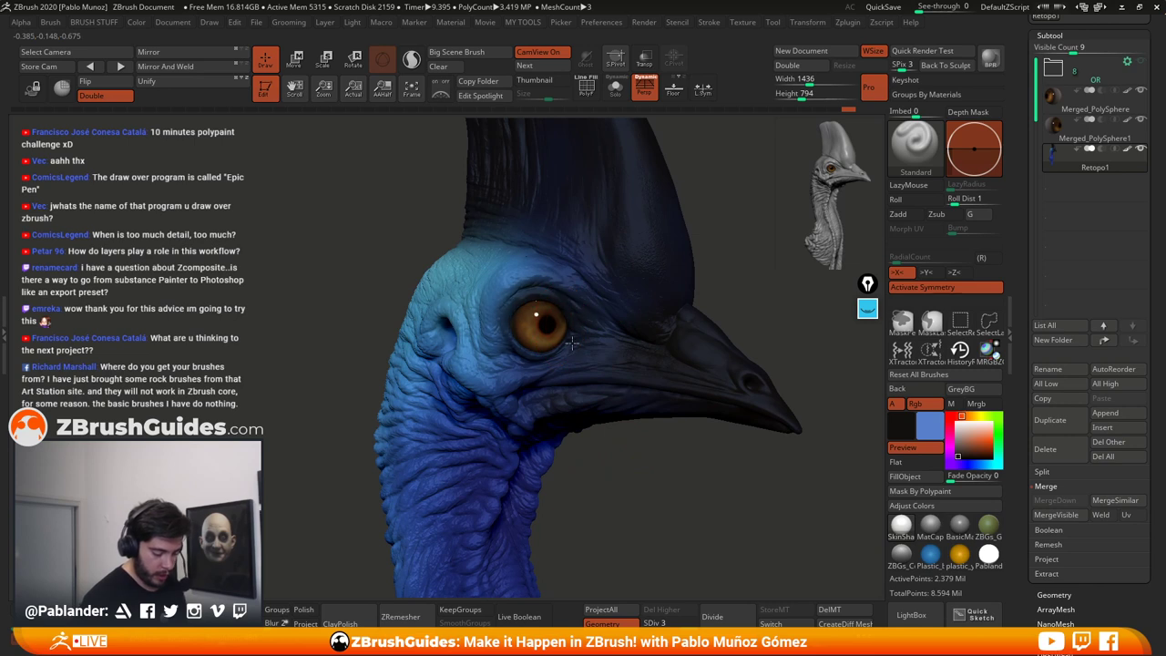
pyautogui.press('space')
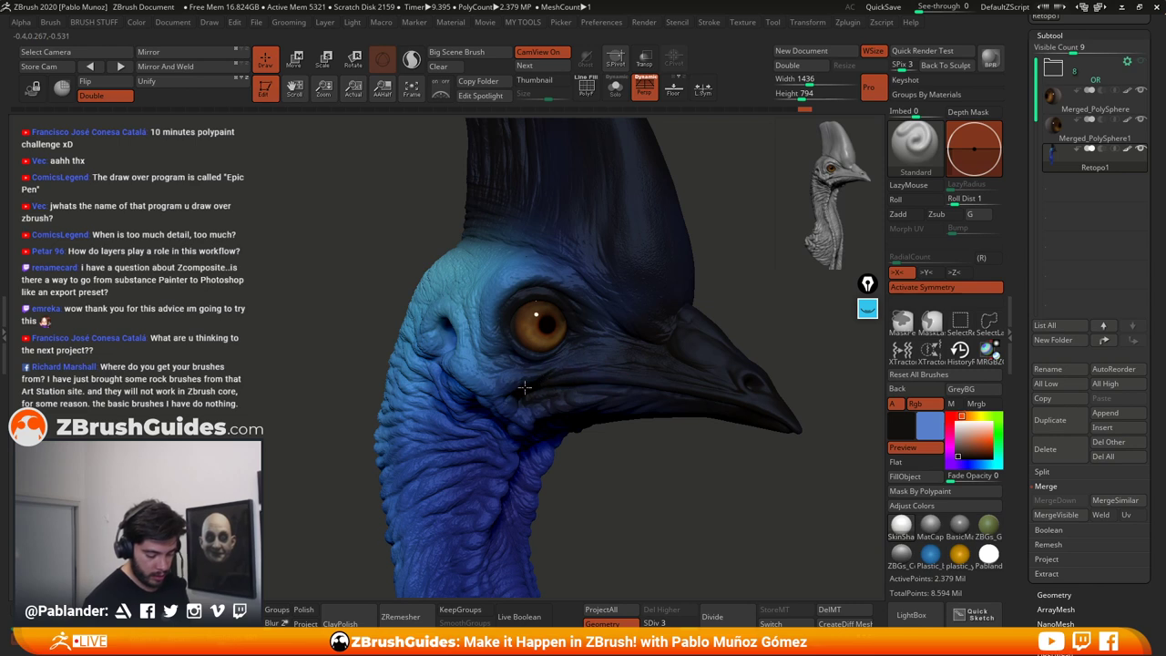
pyautogui.keyDown('alt'); pyautogui.moveTo(640, 456); pyautogui.dragTo(632, 429); pyautogui.keyUp('alt')
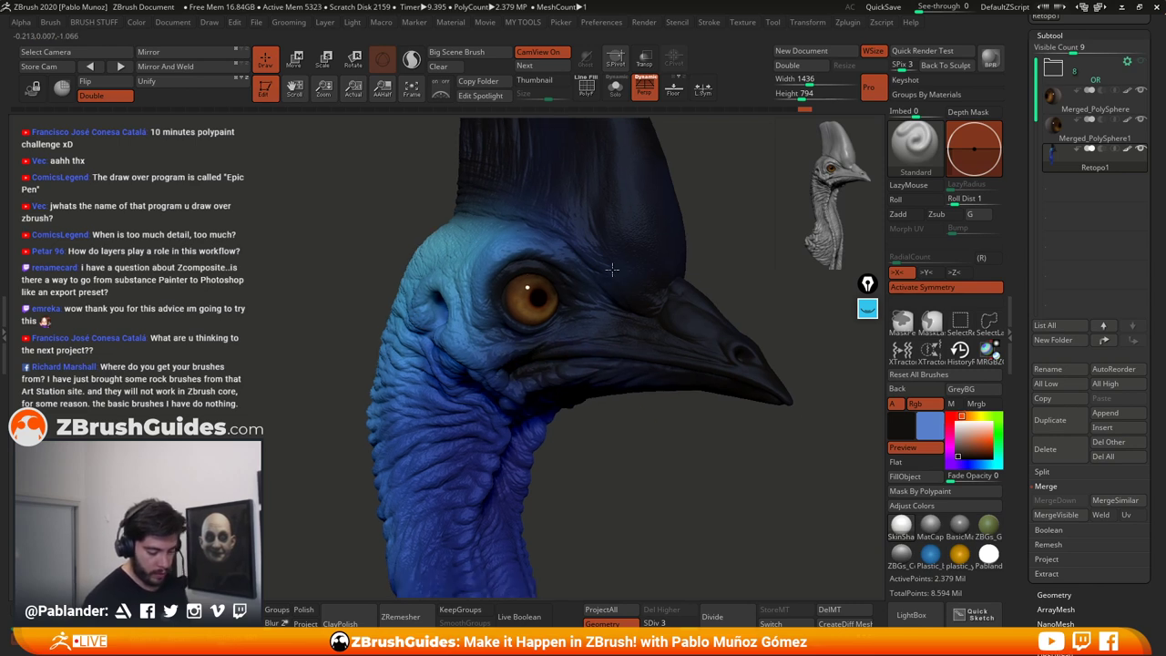
pyautogui.moveTo(683, 246); pyautogui.dragTo(695, 296)
pyautogui.rightClick(566, 368)
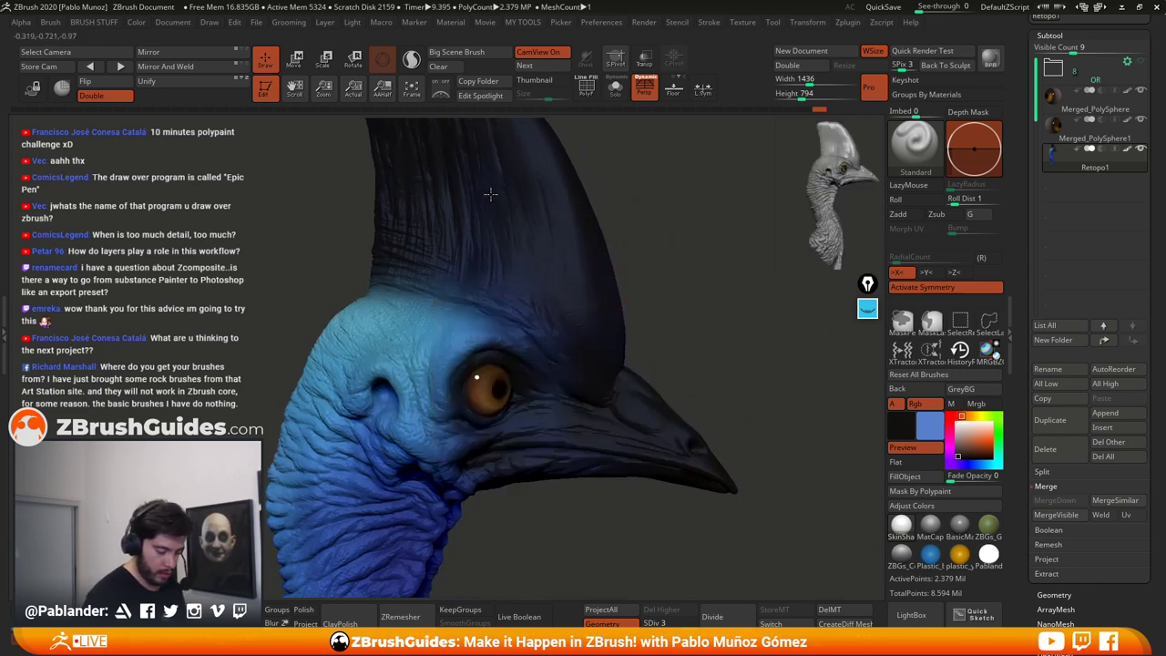
# Step: Choose a dark brown and tint the wrinkled base of the casque where it meets the cyan skin
pyautogui.click(964, 446)
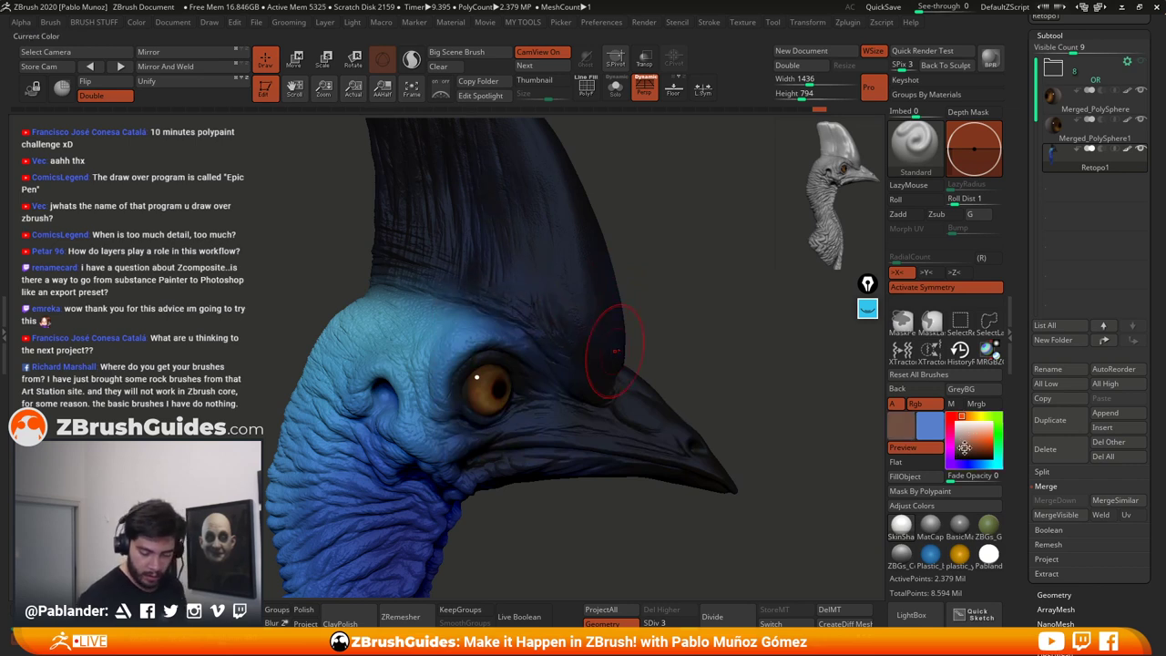
pyautogui.click(967, 452)
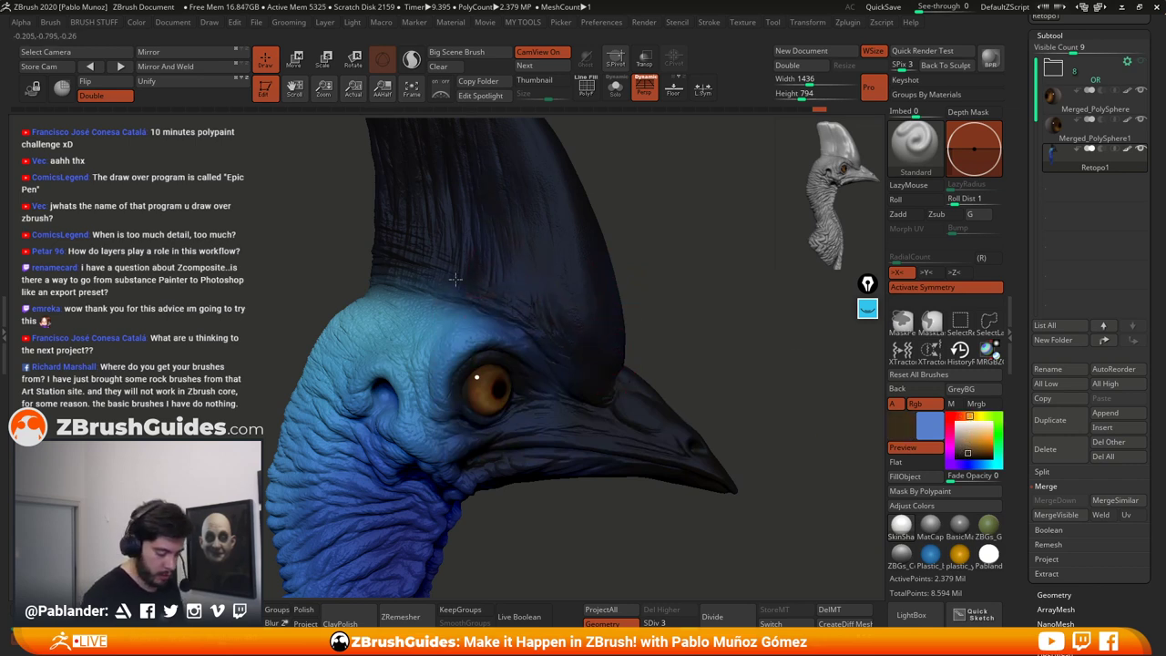
pyautogui.moveTo(333, 248); pyautogui.dragTo(517, 221, button='right')
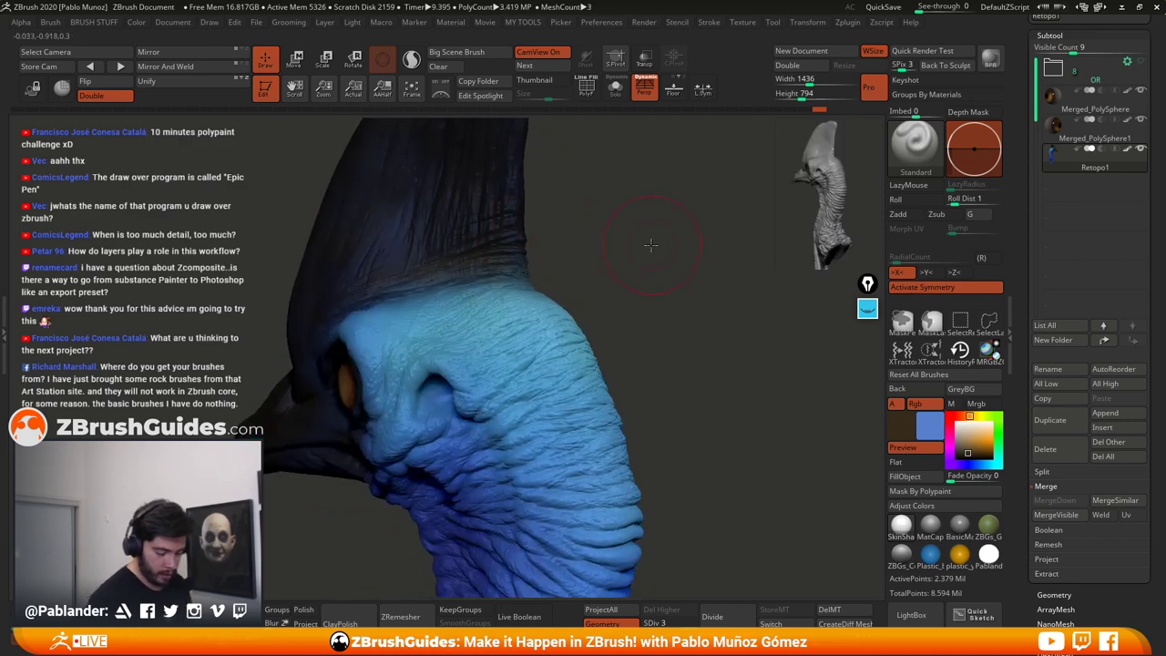
pyautogui.moveTo(650, 244); pyautogui.dragTo(645, 316, button='right')
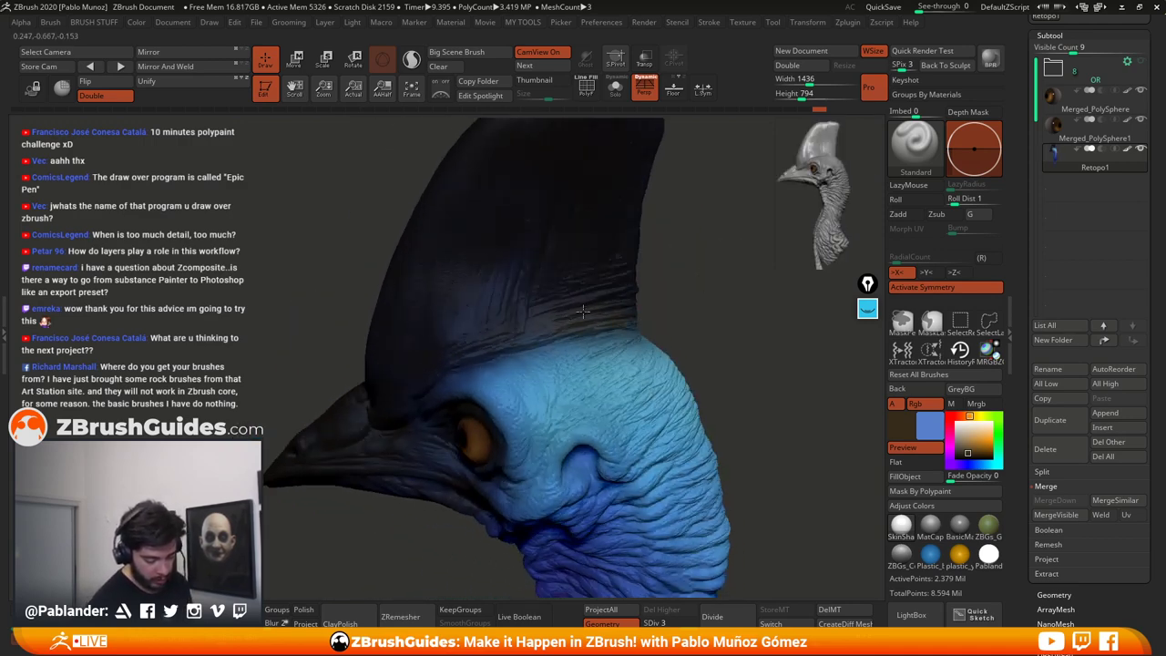
pyautogui.moveTo(625, 293); pyautogui.dragTo(519, 341, button='right')
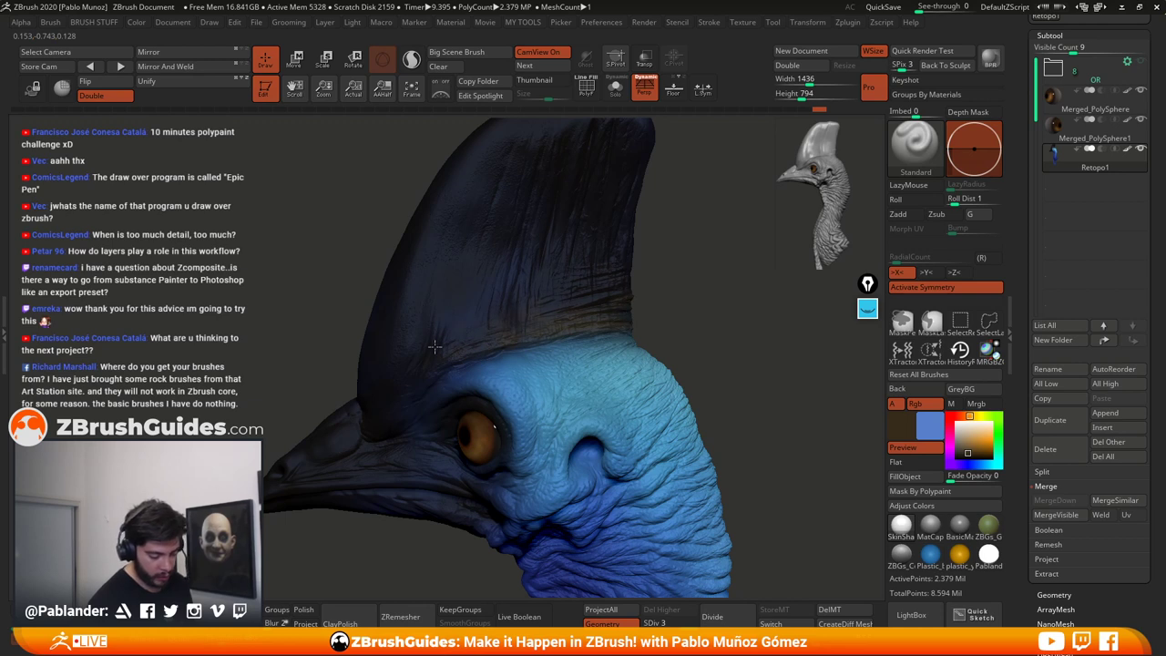
pyautogui.moveTo(662, 281); pyautogui.dragTo(691, 277)
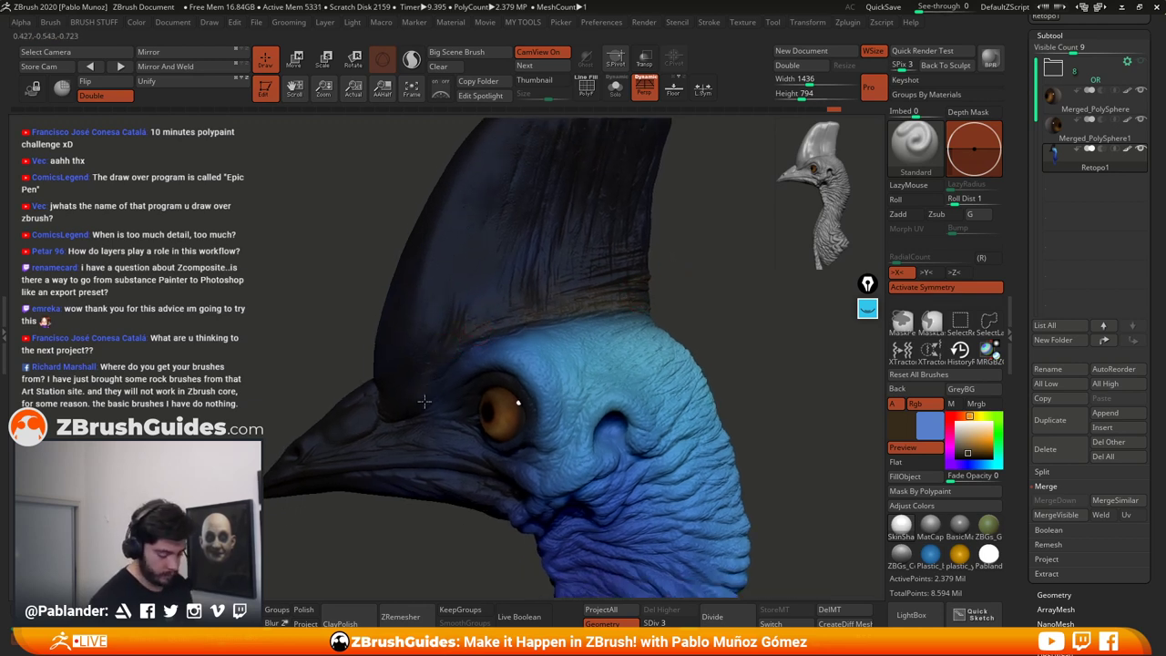
pyautogui.rightClick(450, 371)
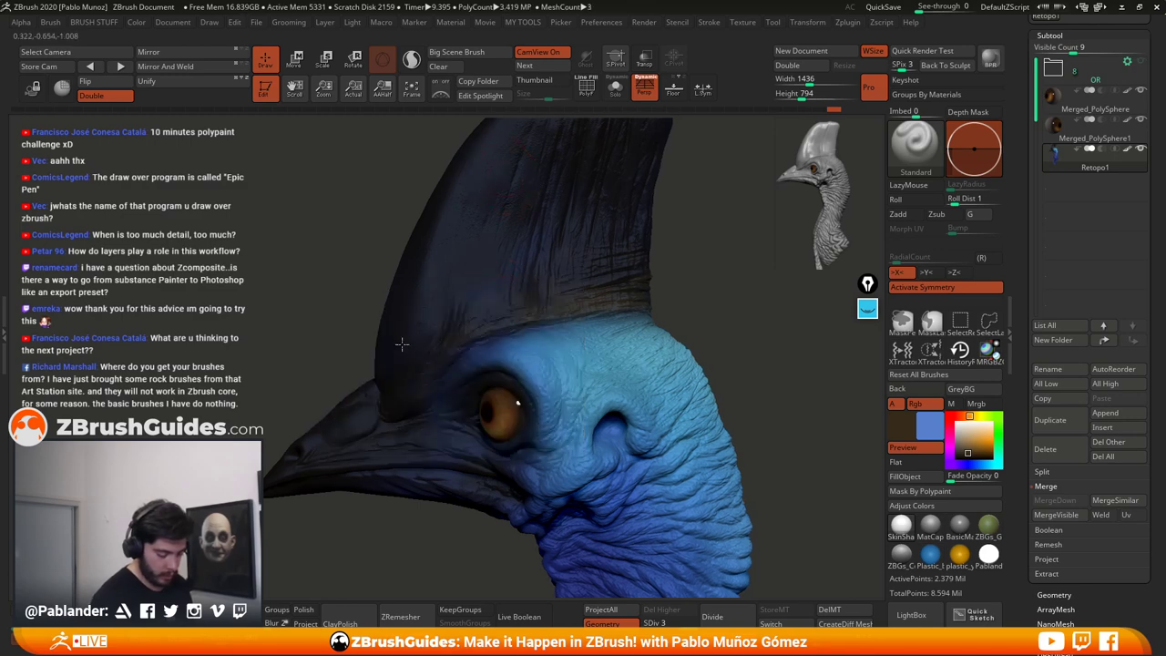
# Step: Extend the dark brown tint up the sides and front of the casque
pyautogui.moveTo(681, 244); pyautogui.dragTo(514, 283)
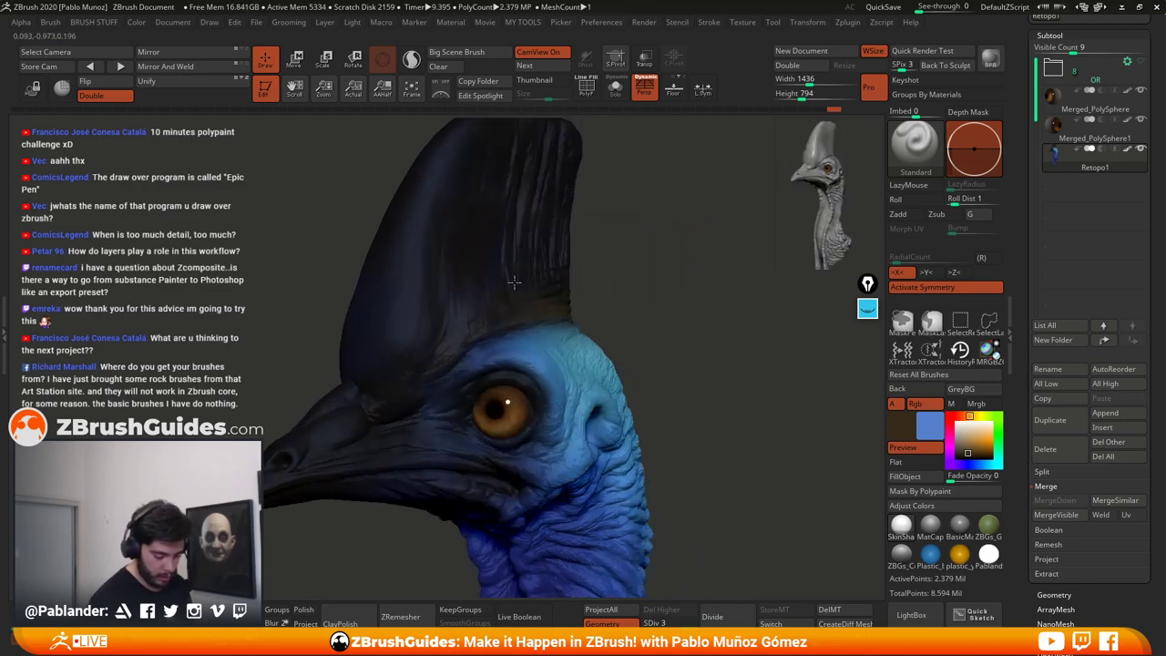
pyautogui.keyDown('alt'); pyautogui.moveTo(621, 252); pyautogui.dragTo(638, 276); pyautogui.keyUp('alt')
pyautogui.rightClick(626, 356)
pyautogui.moveTo(701, 428); pyautogui.dragTo(647, 446)
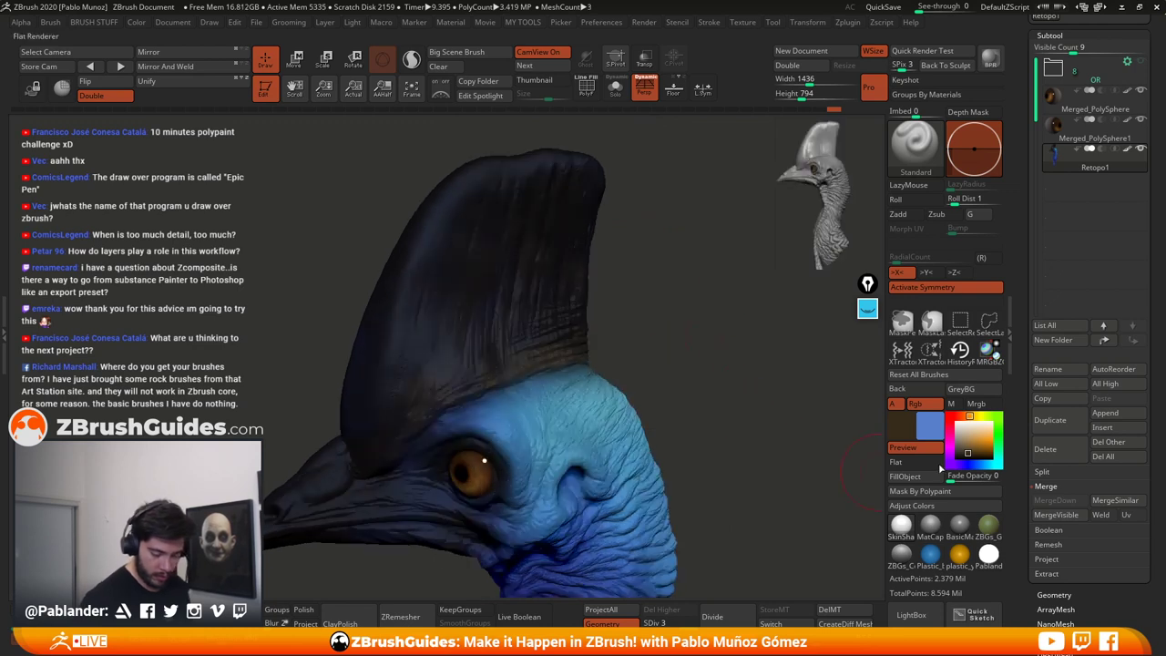
# Step: Sample a near-black from the model and darken the front and sides of the casque with it
pyautogui.moveTo(901, 426); pyautogui.dragTo(509, 327)
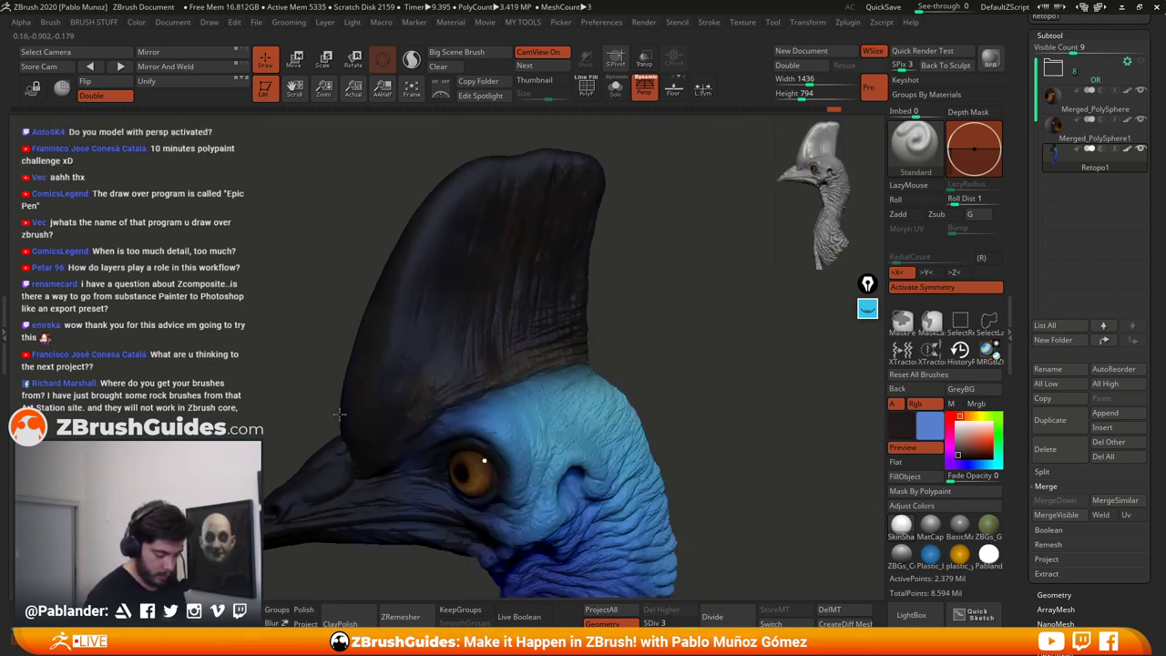
pyautogui.moveTo(338, 415); pyautogui.dragTo(547, 325)
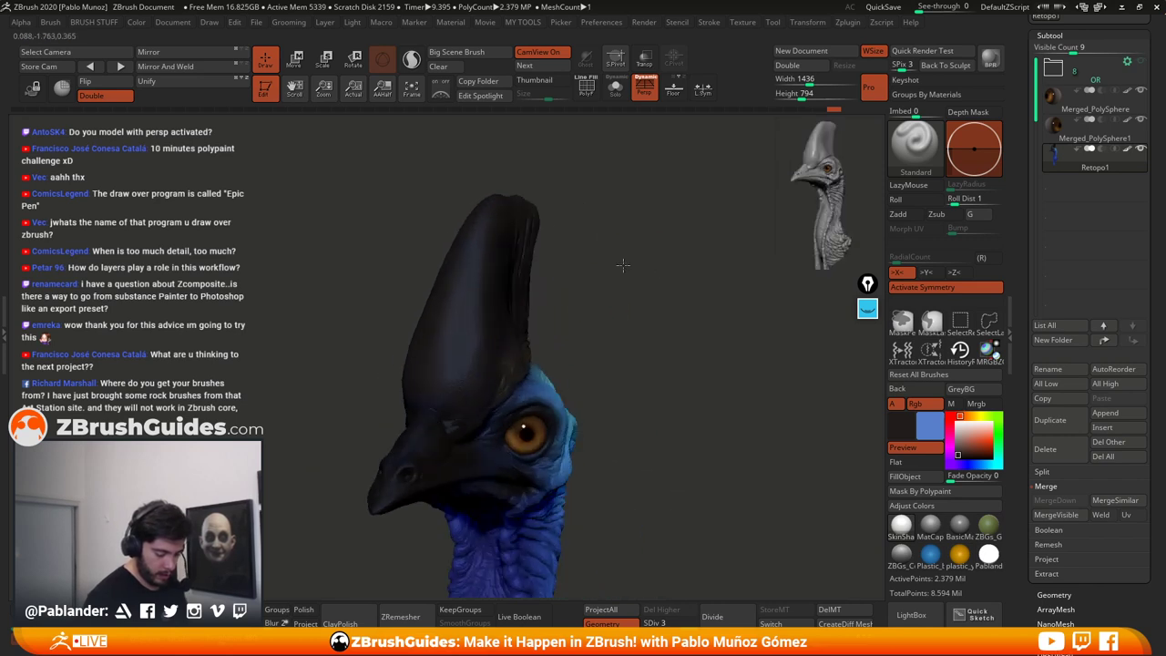
pyautogui.moveTo(623, 265); pyautogui.dragTo(558, 273)
pyautogui.keyDown('alt'); pyautogui.moveTo(671, 348); pyautogui.dragTo(710, 330); pyautogui.keyUp('alt')
pyautogui.moveTo(956, 435); pyautogui.dragTo(477, 291)
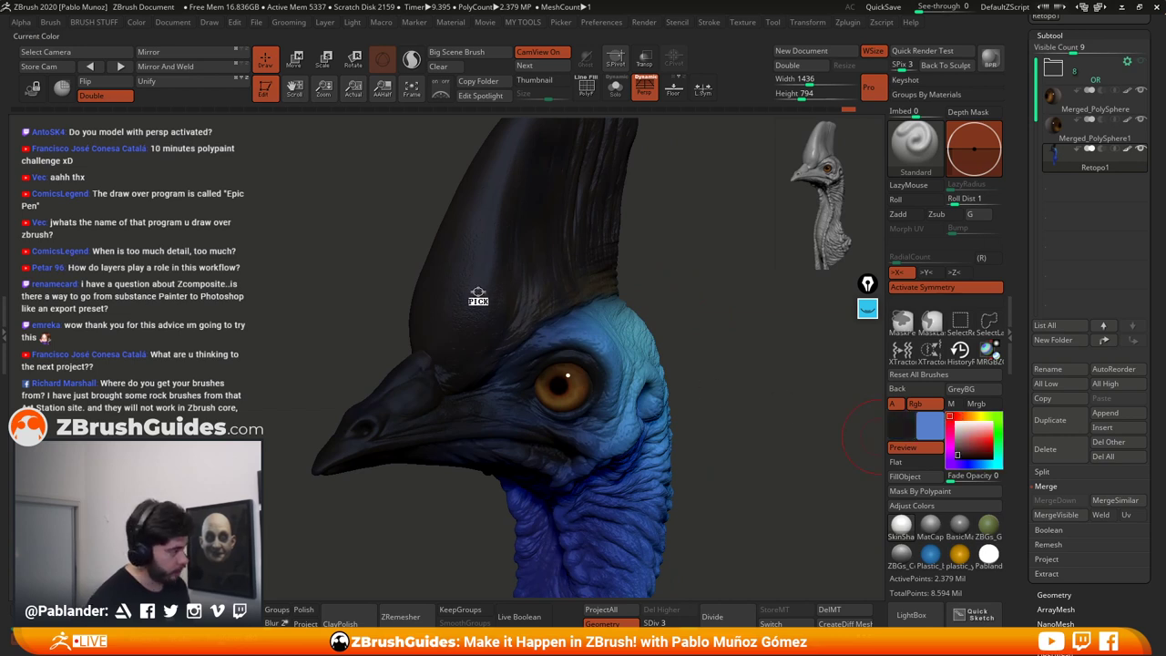
# Step: Choose an olive brown, darken it to a brownish grey, and paint subtle variation over the upper beak and nostril
pyautogui.click(972, 416)
pyautogui.click(965, 446)
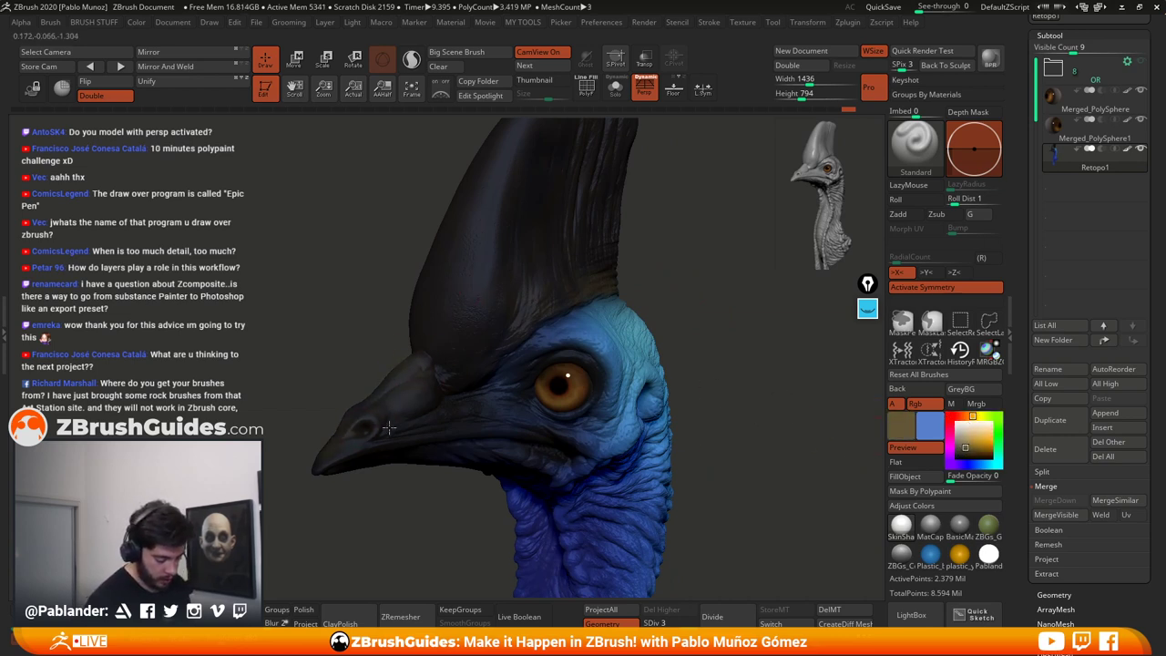
pyautogui.moveTo(411, 500); pyautogui.dragTo(465, 483)
pyautogui.moveTo(967, 438); pyautogui.dragTo(423, 400)
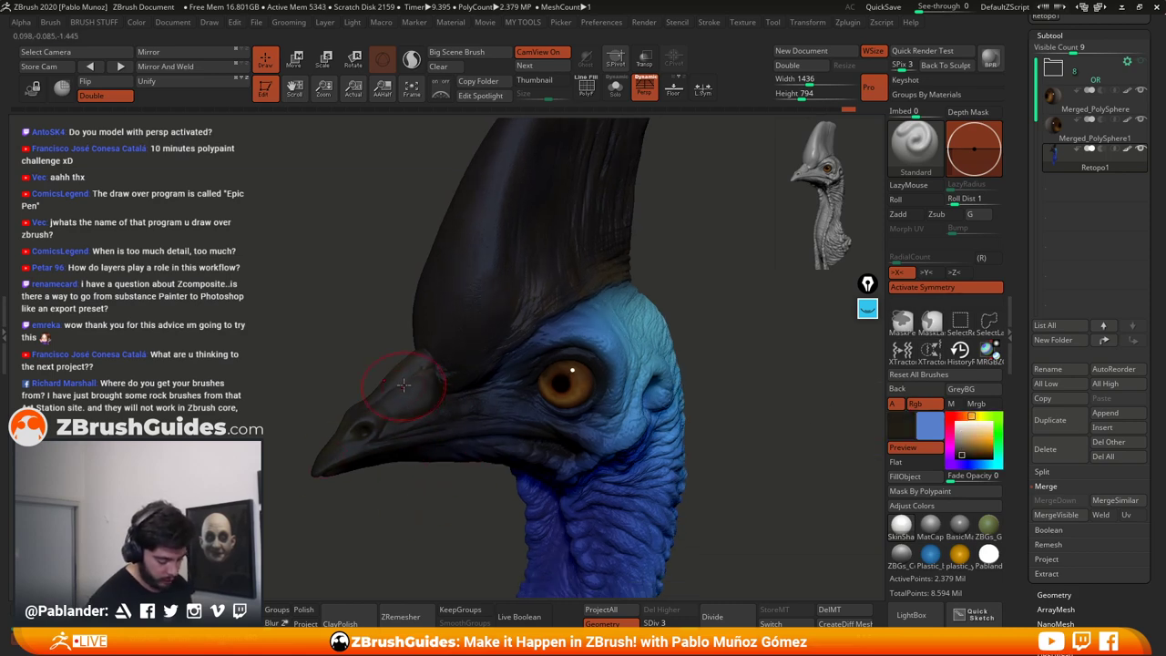
pyautogui.moveTo(466, 431); pyautogui.dragTo(432, 369)
# Step: Set the main colour back to near-black and paint the underside of the beak towards the throat
pyautogui.moveTo(774, 455); pyautogui.dragTo(687, 373)
pyautogui.click(956, 432)
pyautogui.click(958, 455)
pyautogui.moveTo(525, 271); pyautogui.dragTo(404, 425)
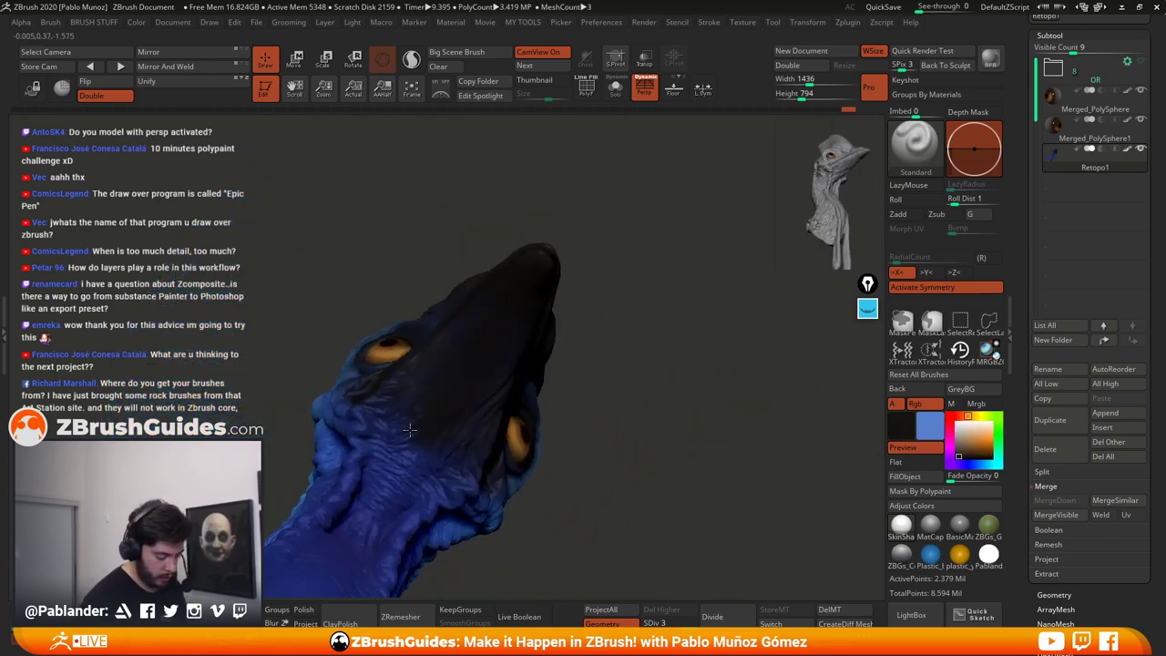
# Step: Set the brush size to about 120 and extend the near-black over the underside of the beak and the corner of the jaw
pyautogui.keyDown('alt'); pyautogui.moveTo(608, 370); pyautogui.dragTo(628, 325); pyautogui.keyUp('alt')
pyautogui.press('space')
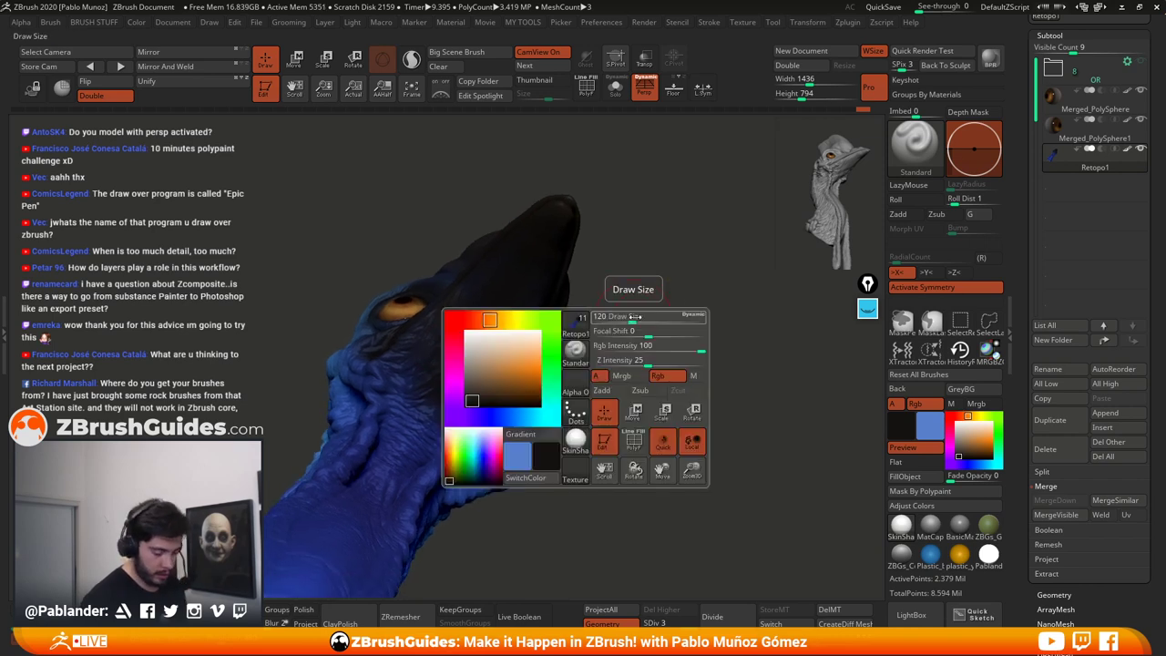
pyautogui.moveTo(421, 317); pyautogui.dragTo(441, 341)
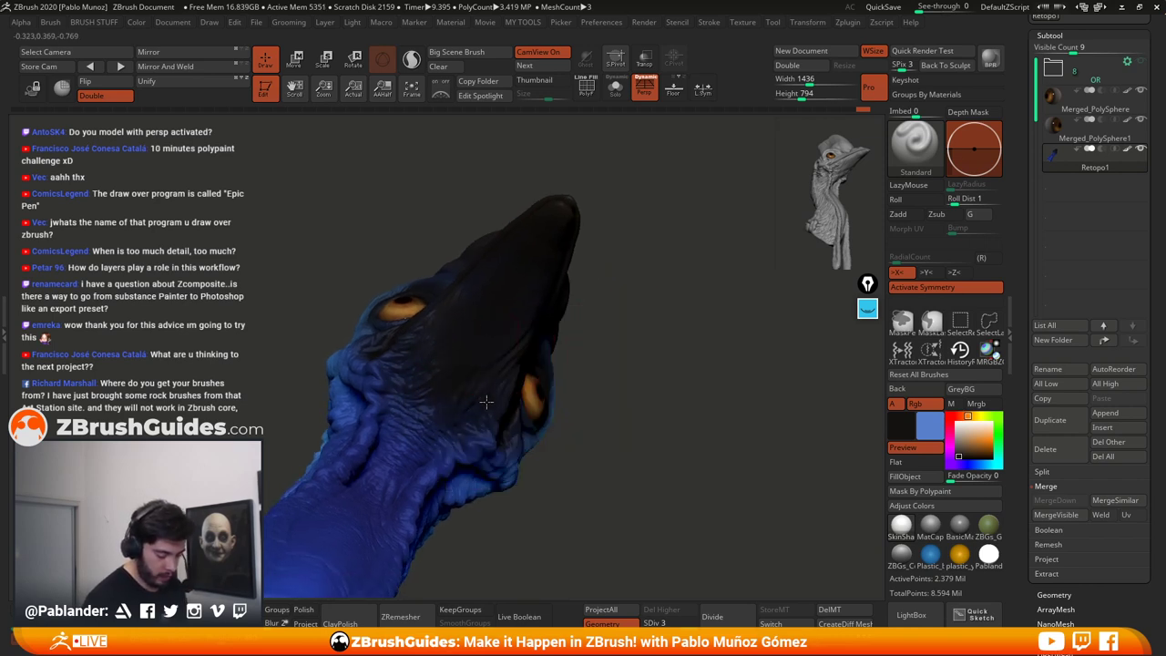
pyautogui.moveTo(592, 311)
pyautogui.mouseDown()
pyautogui.moveTo(553, 314)
pyautogui.moveTo(591, 364)
pyautogui.mouseUp()
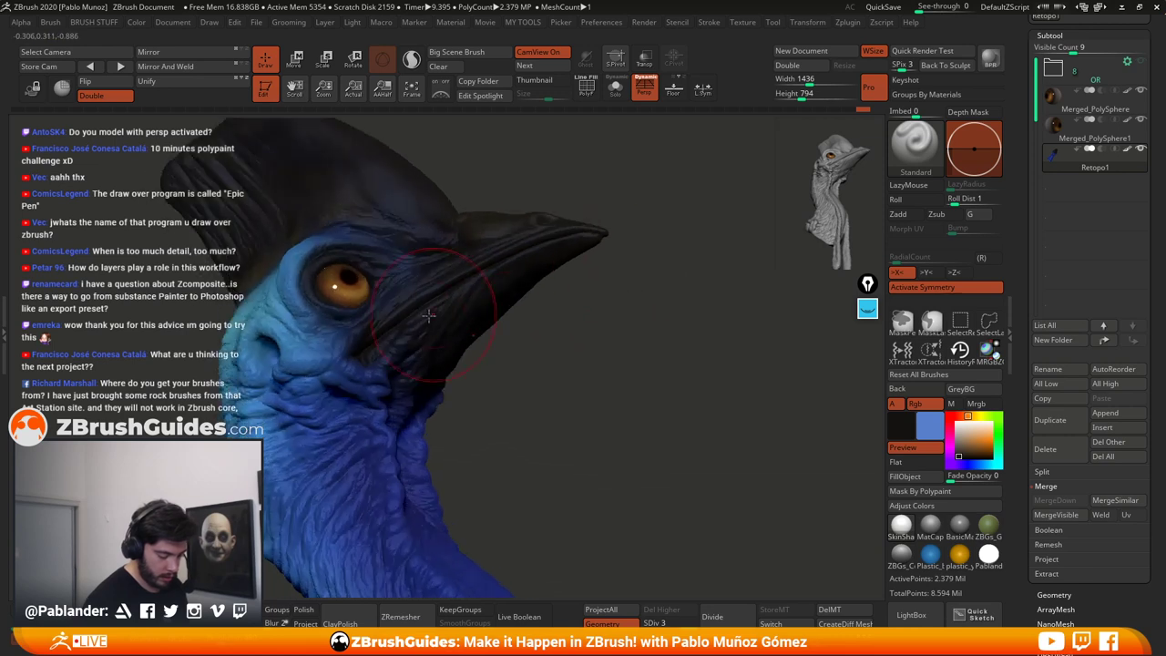
pyautogui.moveTo(430, 314); pyautogui.dragTo(456, 289)
pyautogui.moveTo(414, 253); pyautogui.dragTo(399, 276)
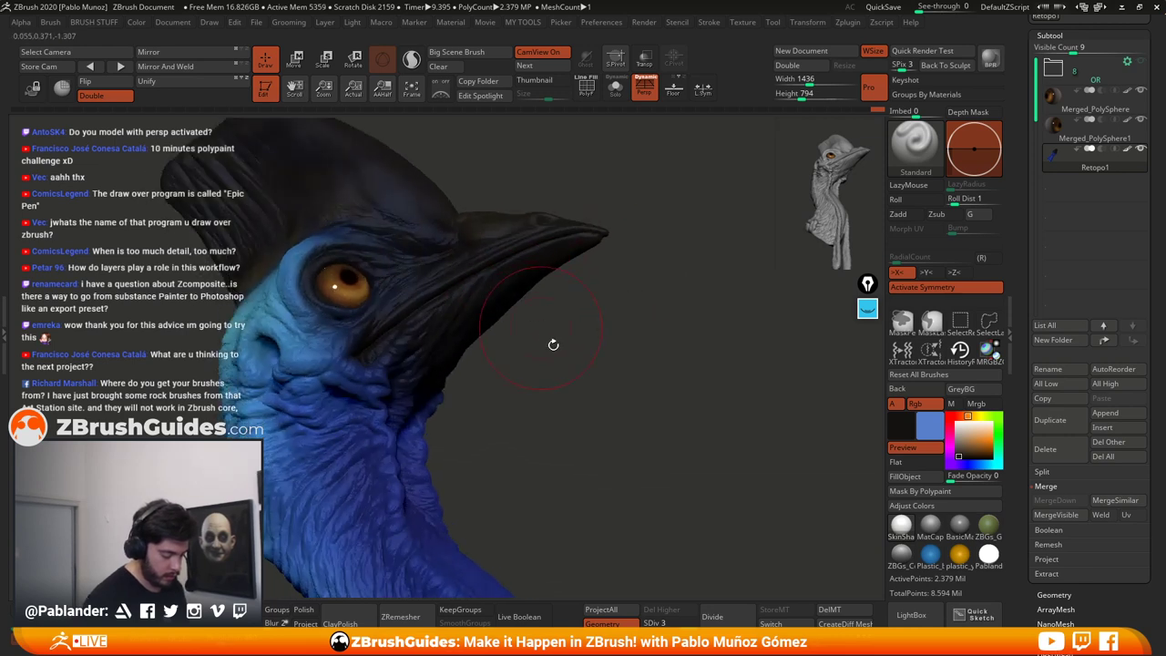
pyautogui.moveTo(552, 340); pyautogui.dragTo(583, 327)
# Step: Choose a muted golden yellow and paint a small patch on the lower beak near the corner of the mouth
pyautogui.press('space')
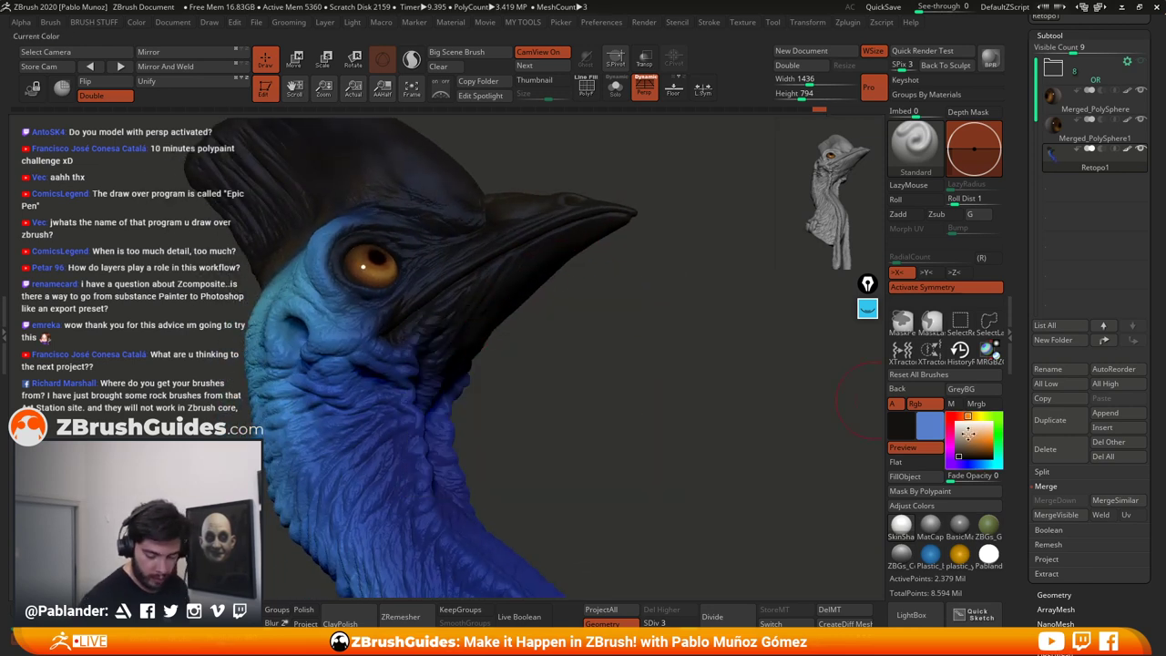
pyautogui.moveTo(972, 416); pyautogui.dragTo(977, 442)
pyautogui.press('space')
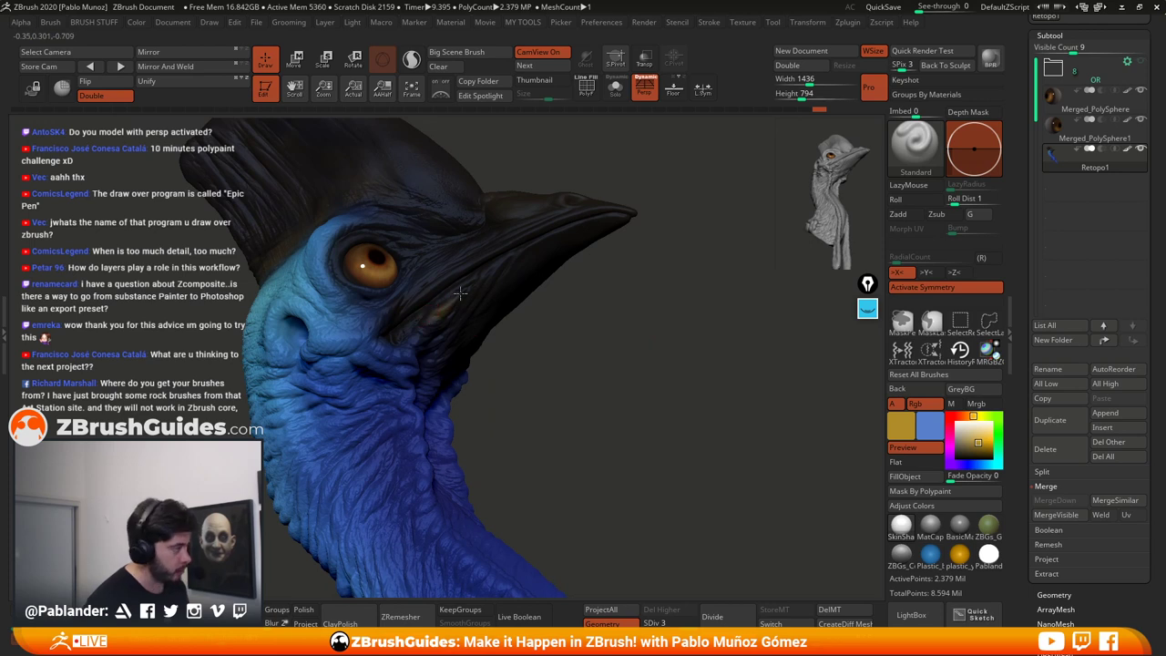
pyautogui.moveTo(530, 320); pyautogui.dragTo(440, 293)
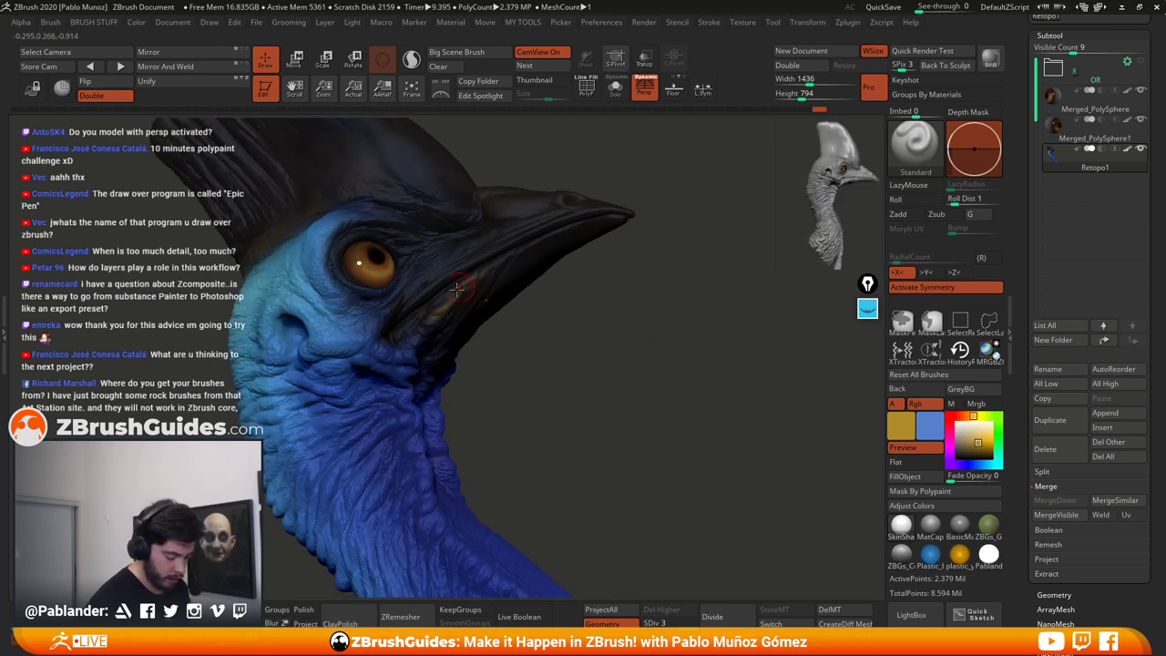
# Step: Brighten the lower beak patch with a saturated golden yellow and refine its edges with sampled near-black
pyautogui.click(985, 440)
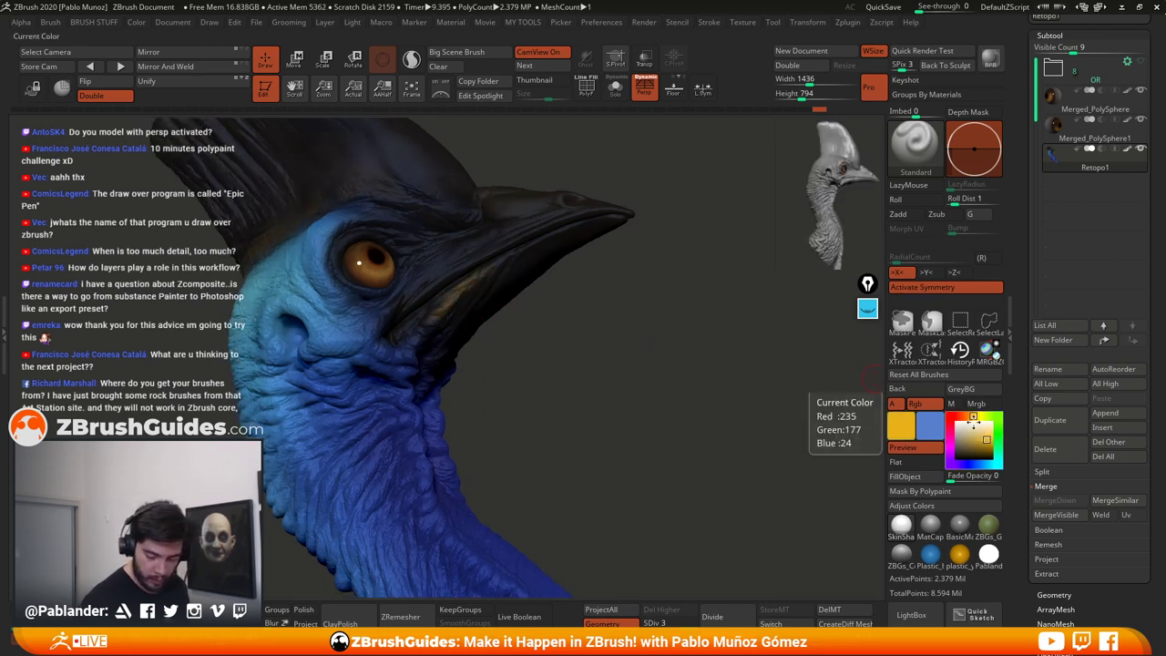
pyautogui.moveTo(649, 329); pyautogui.dragTo(603, 406, button='right')
pyautogui.moveTo(471, 289); pyautogui.dragTo(453, 291)
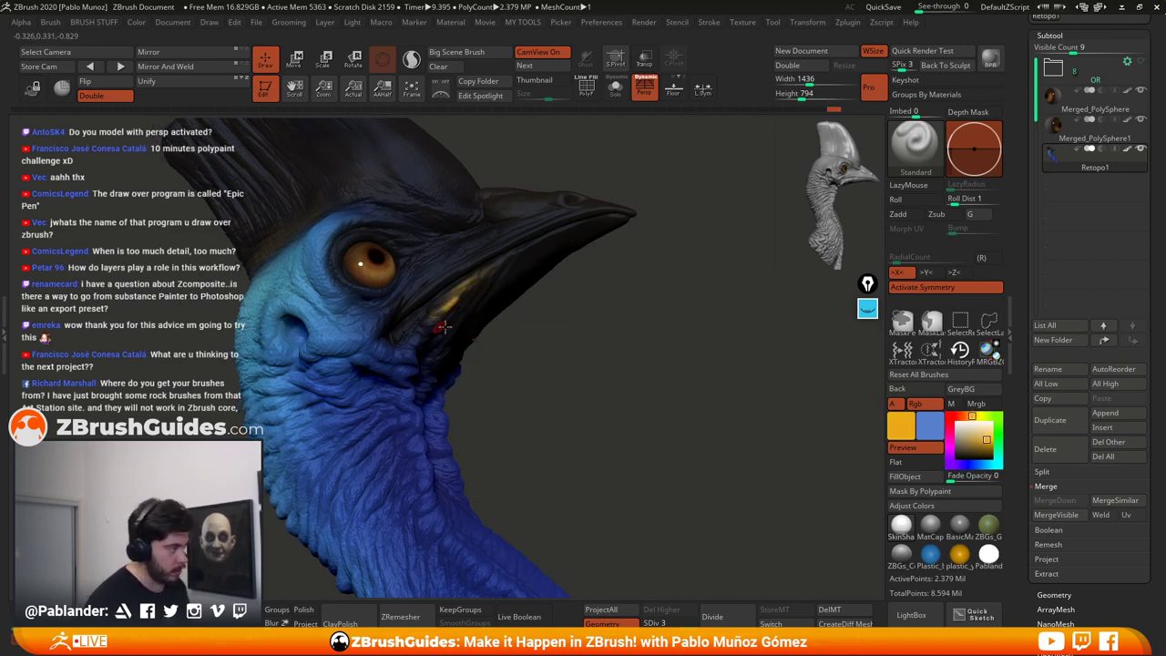
pyautogui.moveTo(609, 392); pyautogui.dragTo(581, 329)
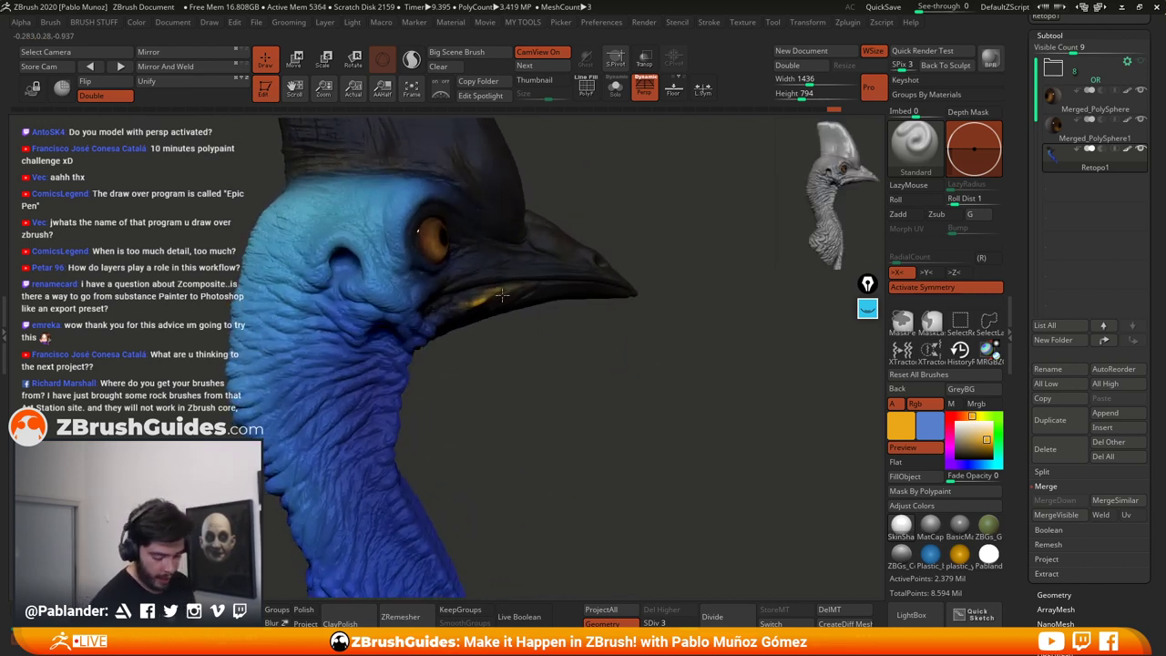
pyautogui.press('c')
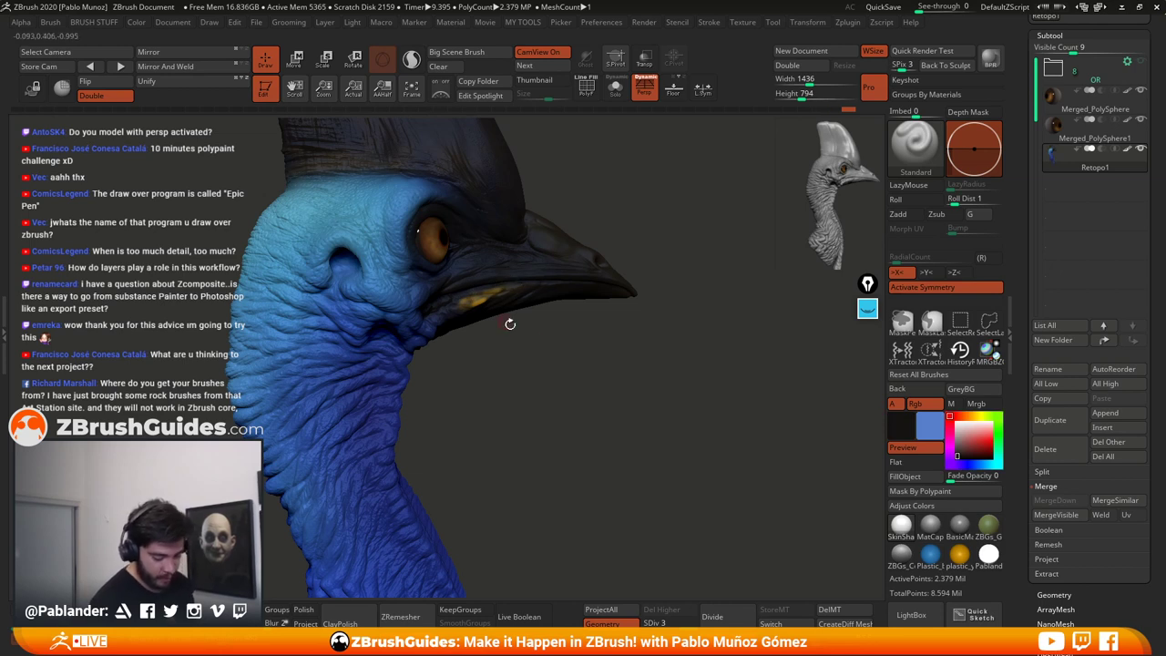
pyautogui.moveTo(510, 325); pyautogui.dragTo(632, 390)
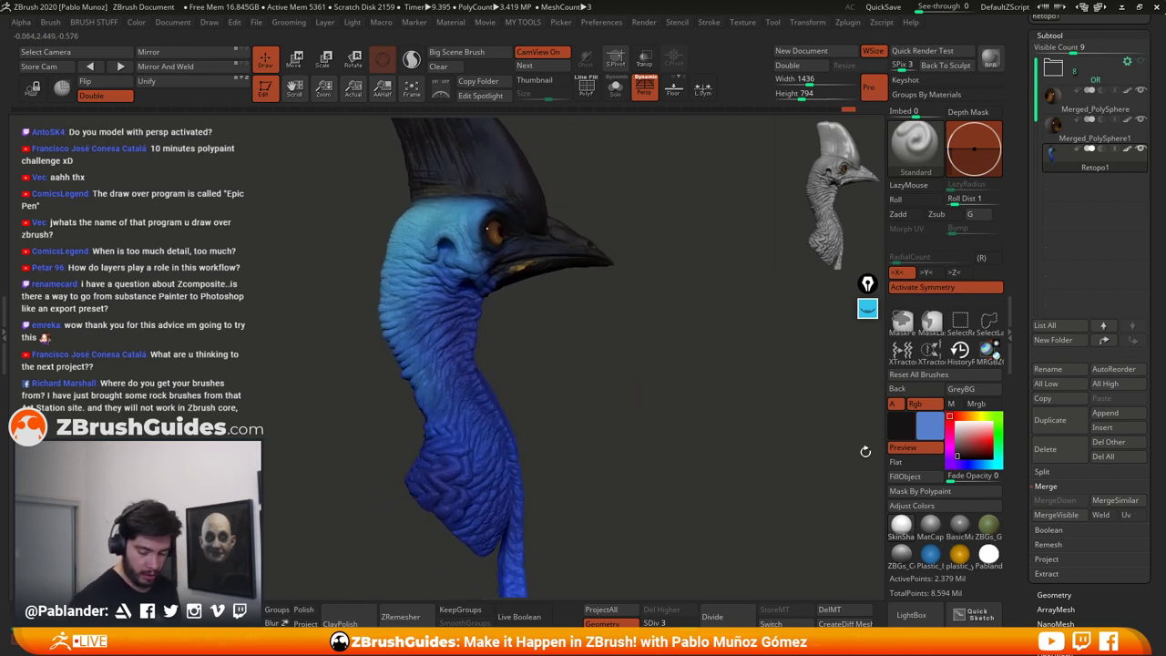
# Step: Choose a strong dark red and paint the base colour onto the hanging wattles
pyautogui.moveTo(968, 441); pyautogui.dragTo(981, 445)
pyautogui.press('space')
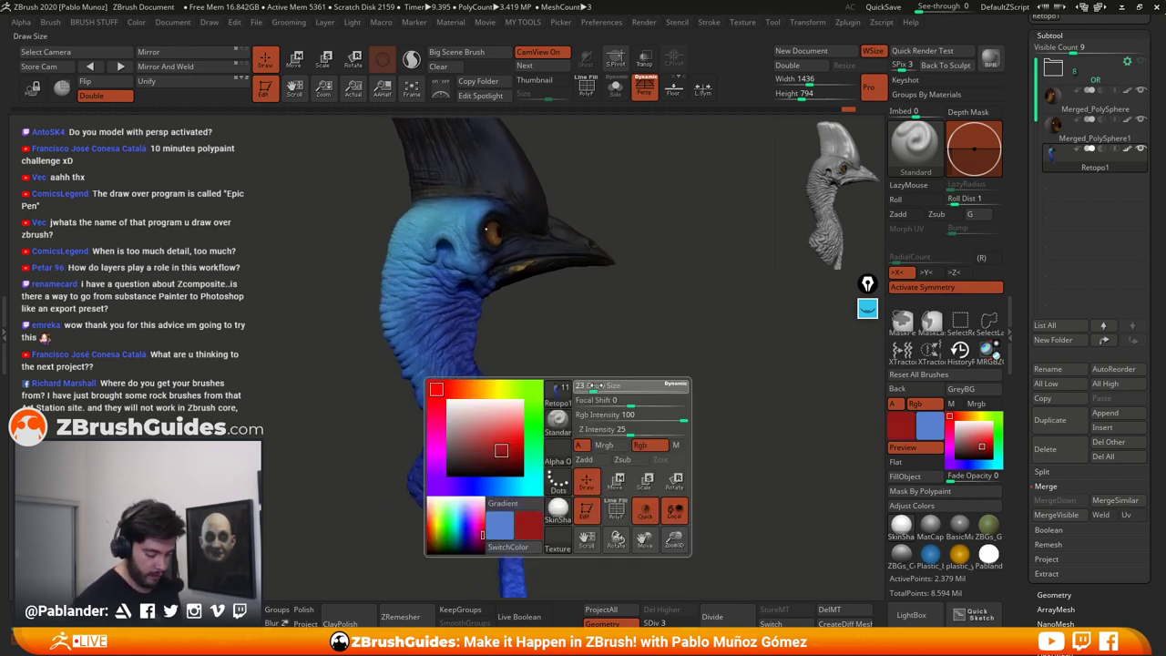
pyautogui.moveTo(637, 424)
pyautogui.mouseDown()
pyautogui.moveTo(541, 459)
pyautogui.moveTo(495, 521)
pyautogui.mouseUp()
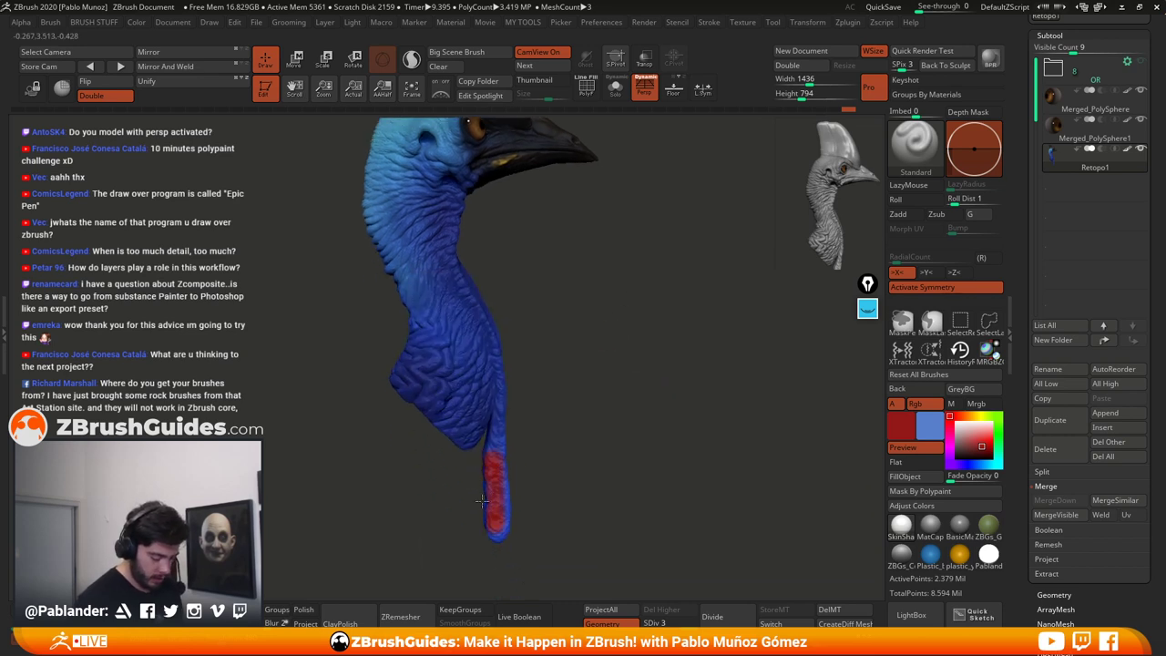
pyautogui.press('space')
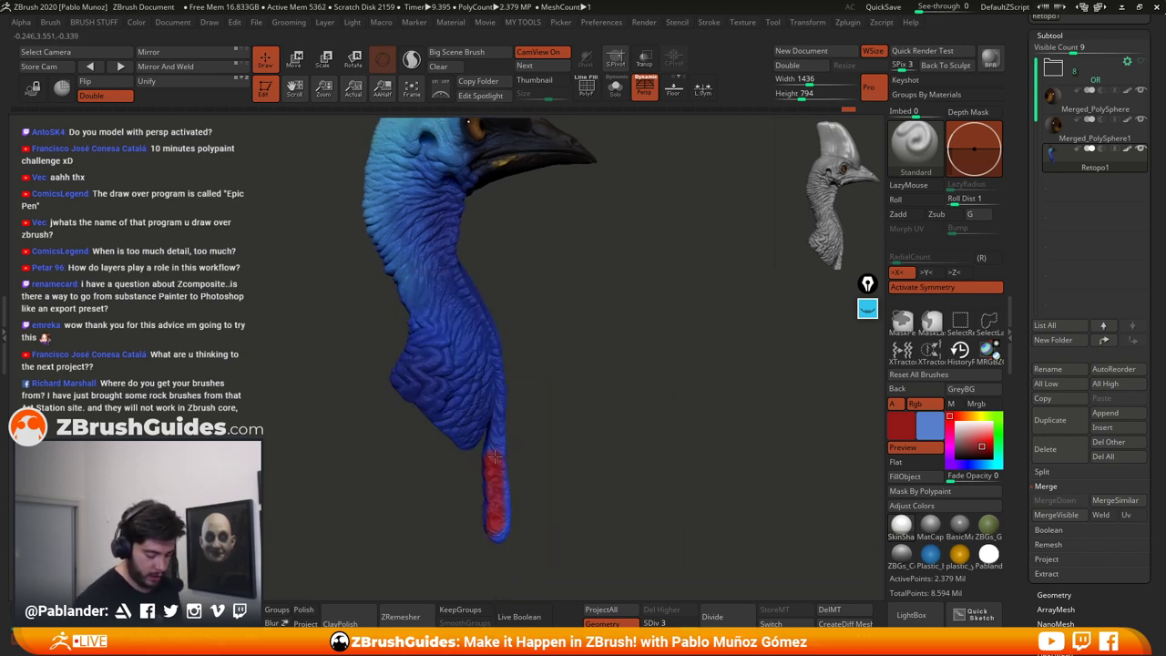
# Step: Darken the red to a deep maroon, cover the wattle edges, and blend it upwards where the wattles meet the neck
pyautogui.click(977, 449)
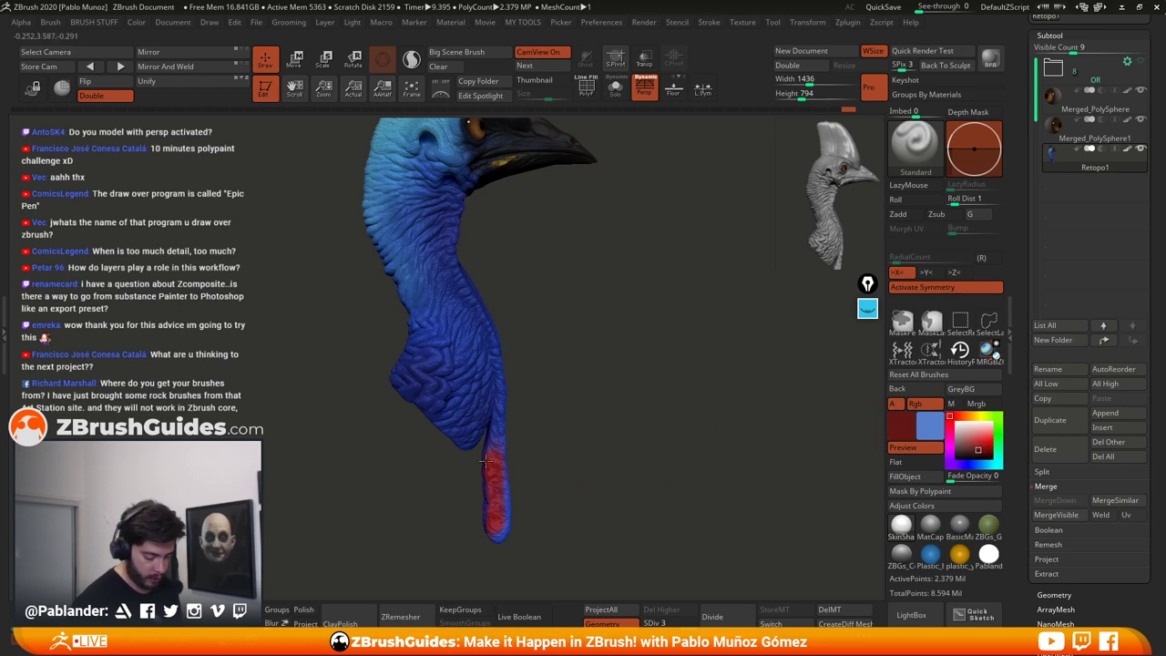
pyautogui.moveTo(483, 483)
pyautogui.mouseDown()
pyautogui.moveTo(492, 533)
pyautogui.moveTo(503, 466)
pyautogui.moveTo(487, 501)
pyautogui.mouseUp()
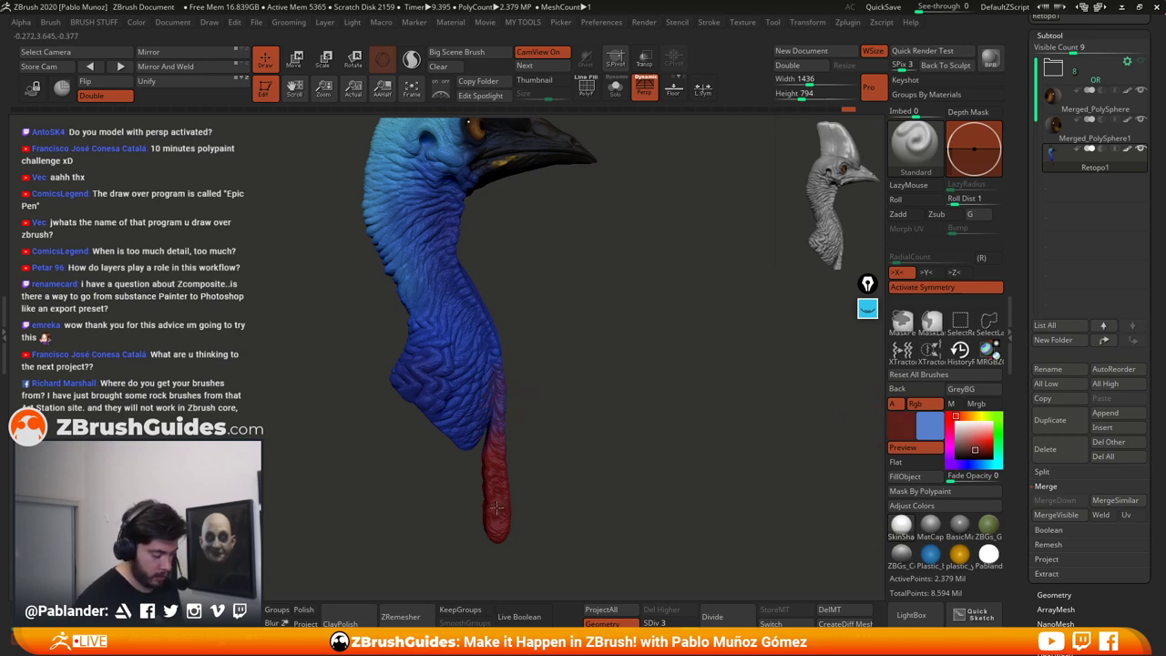
pyautogui.moveTo(589, 431); pyautogui.dragTo(522, 442)
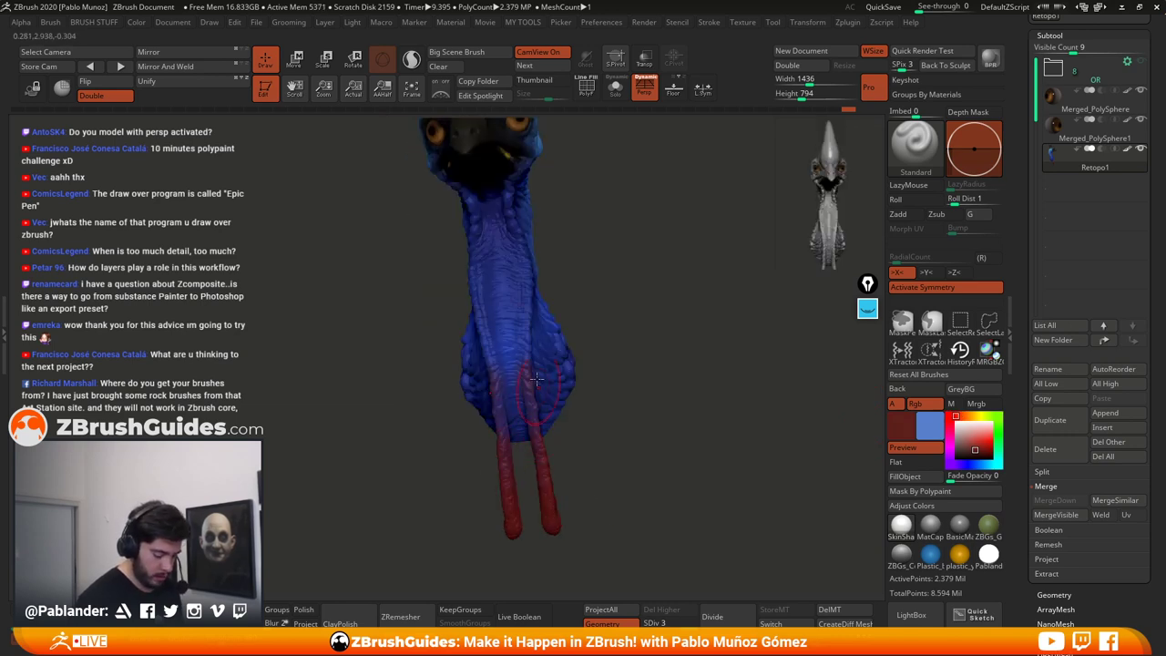
# Step: Set the brush size to about 112 and fade the maroon up the paired ridges on the front of the neck
pyautogui.rightClick(627, 314)
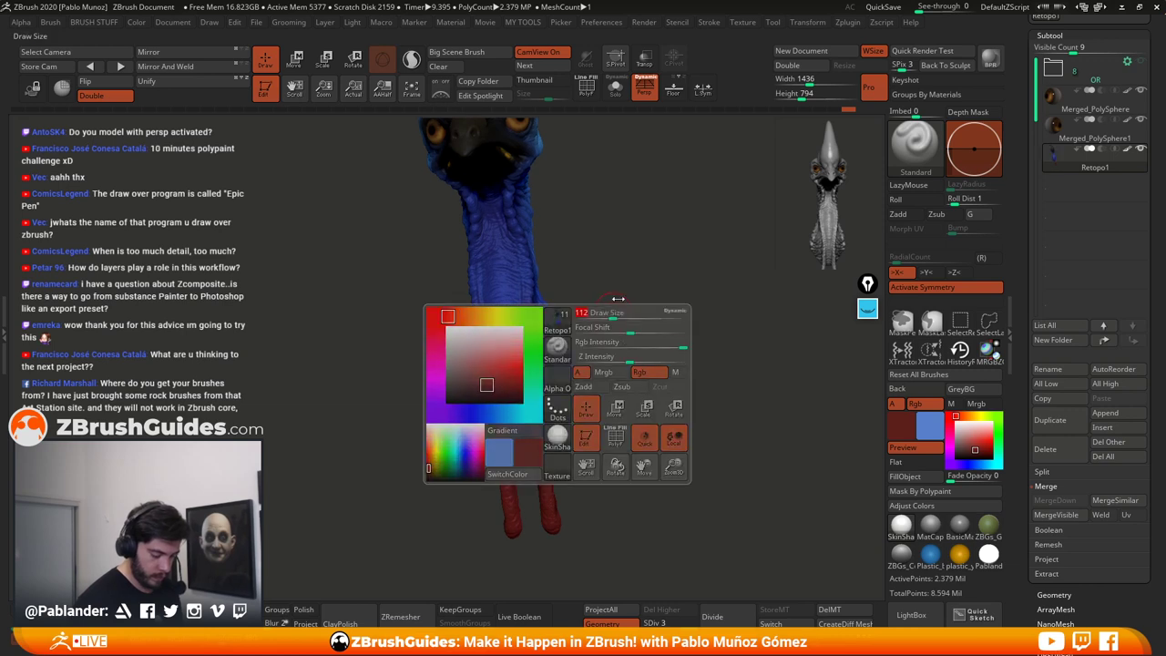
pyautogui.keyDown('shift'); pyautogui.moveTo(617, 299); pyautogui.dragTo(649, 296); pyautogui.keyUp('shift')
pyautogui.rightClick(633, 283)
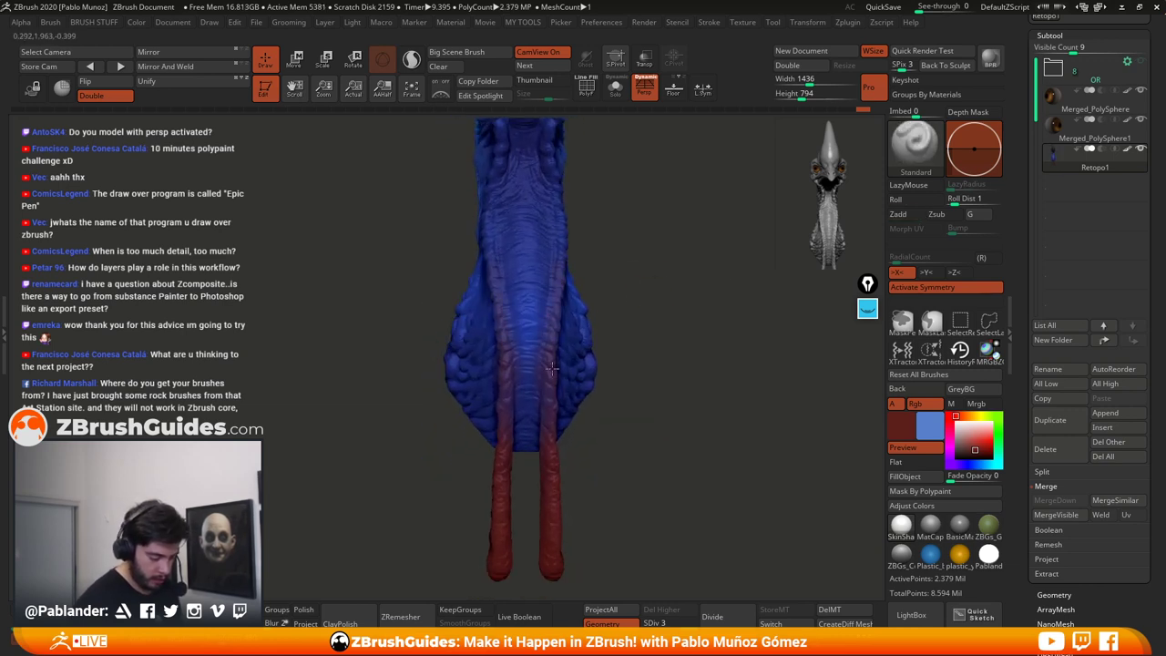
pyautogui.moveTo(643, 346); pyautogui.dragTo(584, 376)
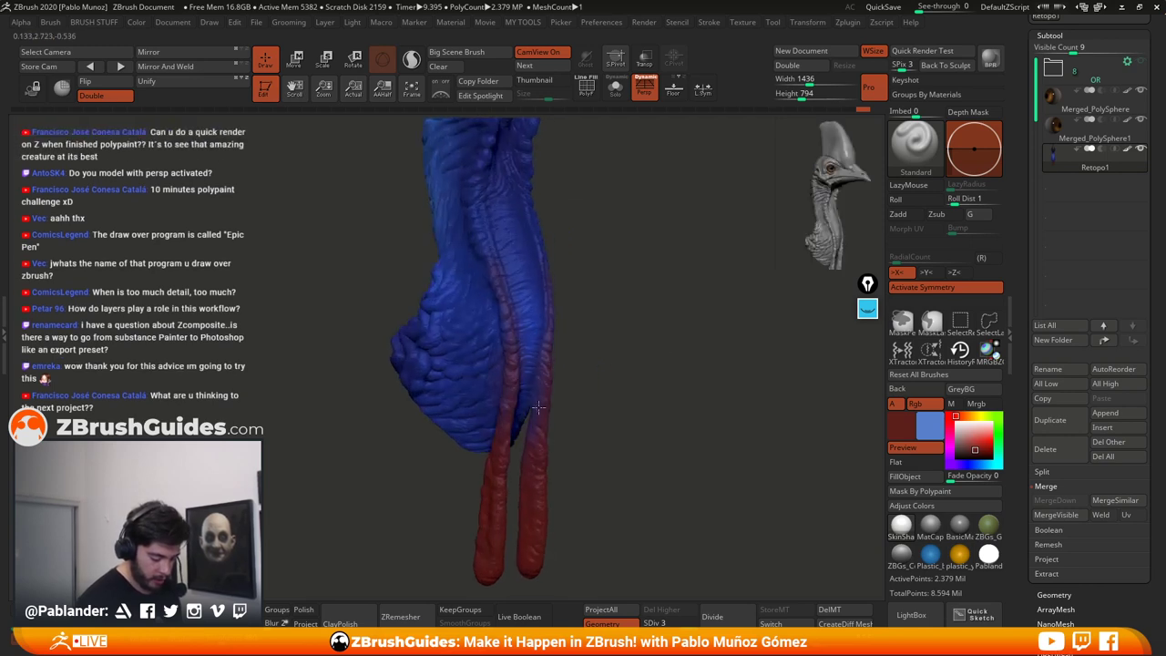
pyautogui.moveTo(538, 407); pyautogui.dragTo(536, 313)
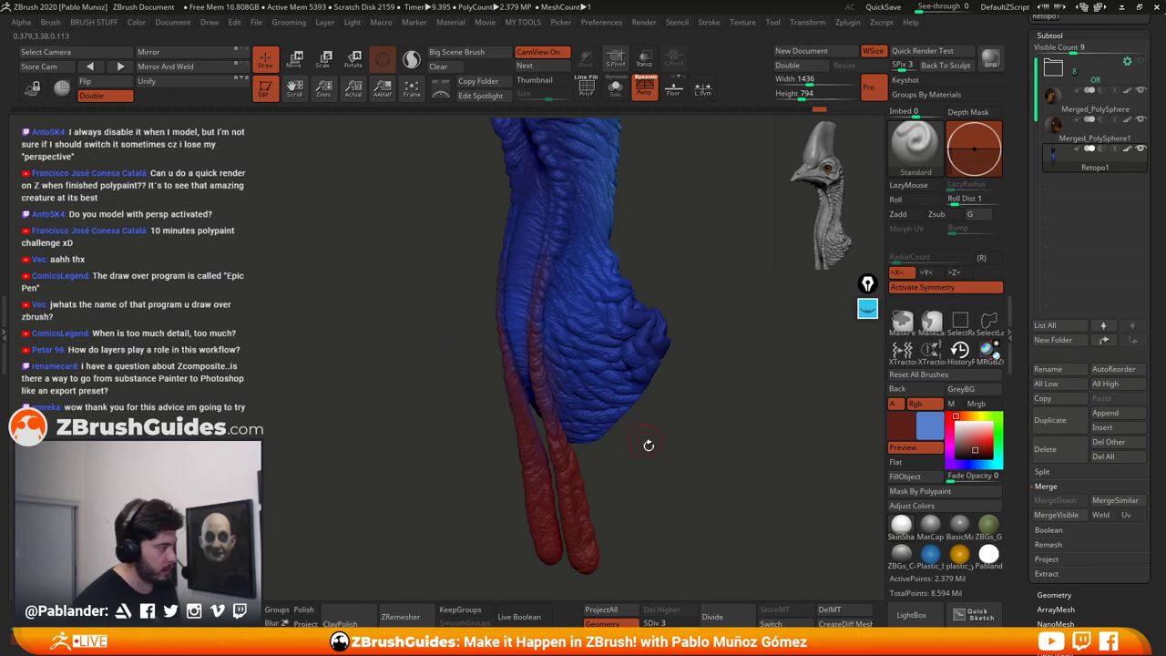
# Step: Continue the maroon tint along the throat ridges up to the corner of the beak
pyautogui.moveTo(648, 445); pyautogui.dragTo(461, 235)
pyautogui.keyDown('alt'); pyautogui.moveTo(583, 259); pyautogui.dragTo(544, 232); pyautogui.keyUp('alt')
pyautogui.press('space')
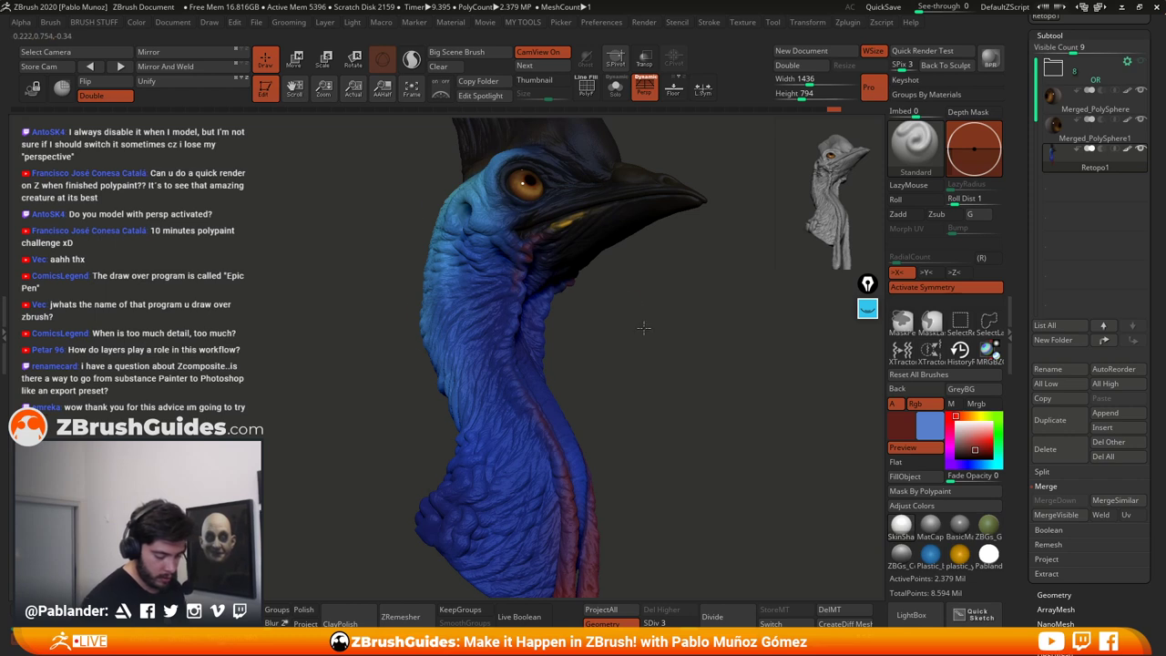
pyautogui.moveTo(643, 326)
pyautogui.mouseDown()
pyautogui.moveTo(556, 278)
pyautogui.moveTo(644, 329)
pyautogui.mouseUp()
pyautogui.moveTo(569, 244); pyautogui.dragTo(524, 251)
pyautogui.moveTo(607, 299); pyautogui.dragTo(542, 354)
pyautogui.moveTo(634, 356); pyautogui.dragTo(632, 383)
# Step: Choose a brighter dark red and paint the wrinkled folds at the lower back of the neck
pyautogui.press('space')
pyautogui.click(983, 446)
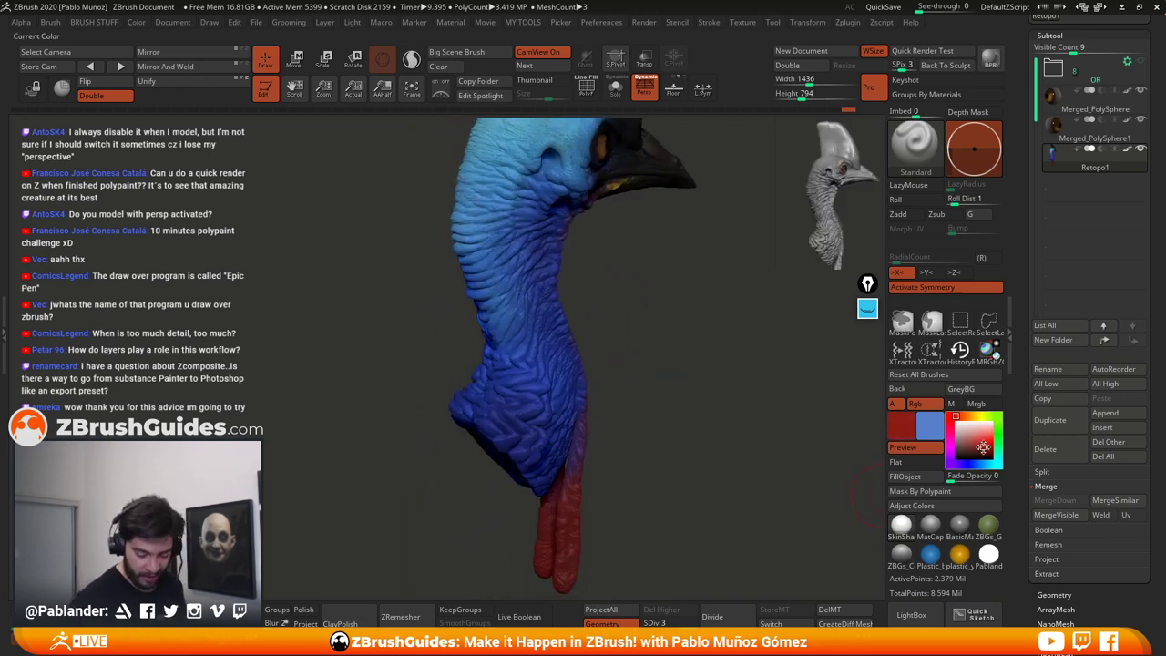
pyautogui.moveTo(474, 387); pyautogui.dragTo(455, 413)
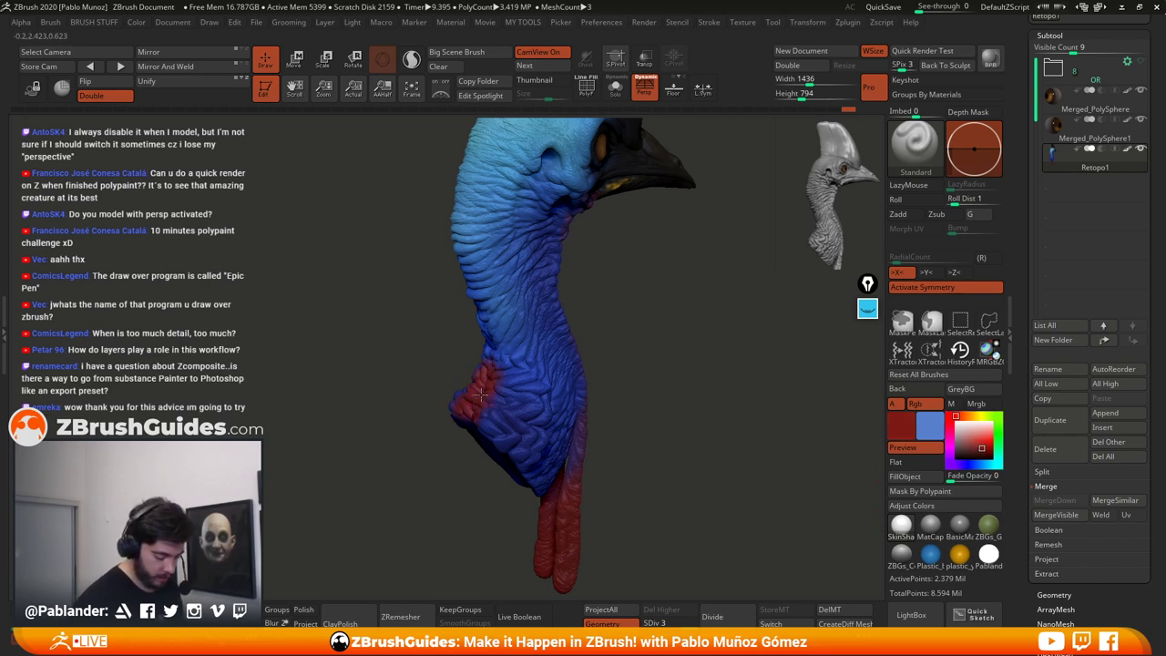
pyautogui.moveTo(635, 364); pyautogui.dragTo(620, 373)
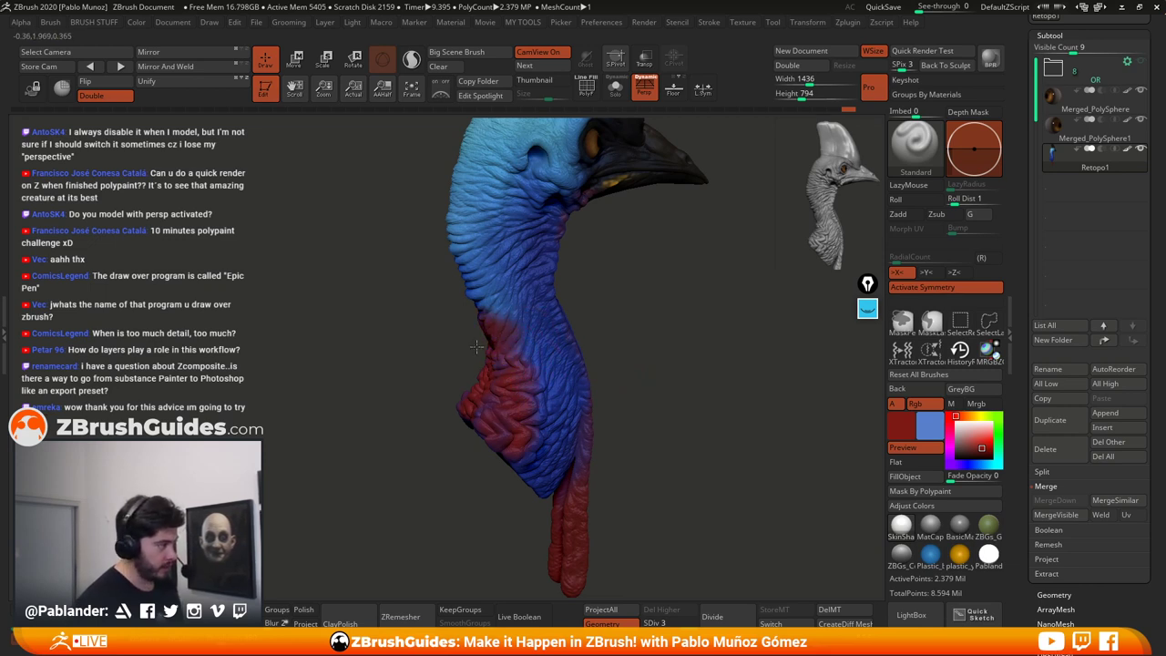
# Step: Choose a reddish brown and paint a transition band between the red folds and the light blue at the back of the neck
pyautogui.moveTo(982, 445)
pyautogui.mouseDown()
pyautogui.moveTo(973, 451)
pyautogui.moveTo(970, 419)
pyautogui.mouseUp()
pyautogui.click(974, 448)
pyautogui.moveTo(659, 354); pyautogui.dragTo(694, 356)
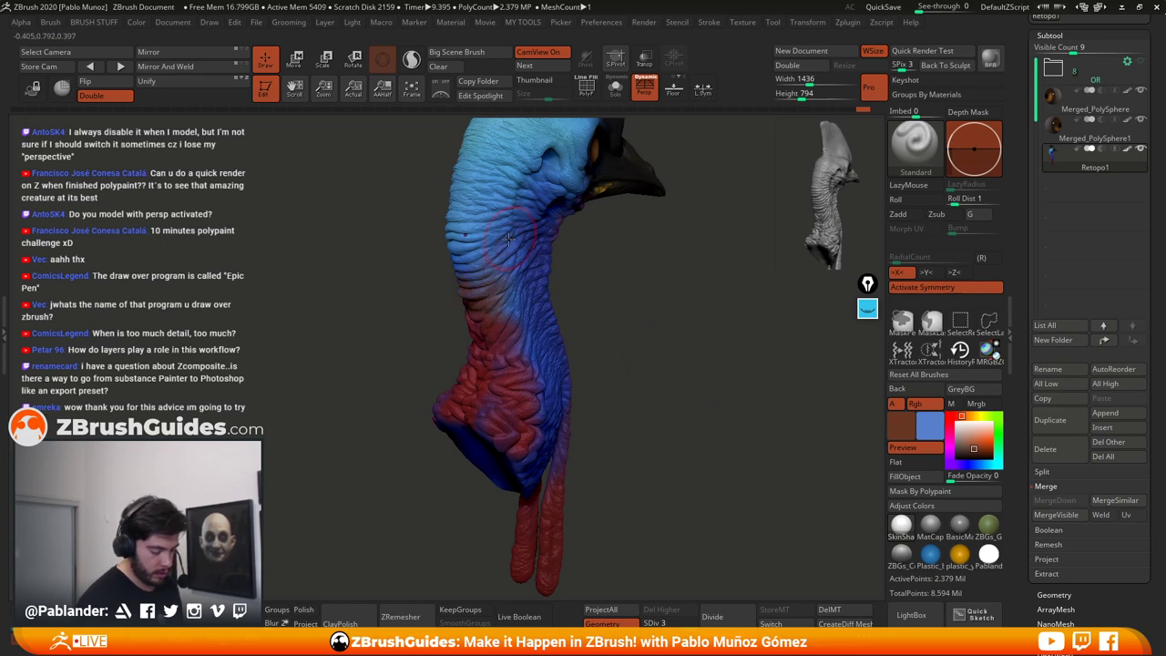
pyautogui.moveTo(516, 250); pyautogui.dragTo(511, 302, button='right')
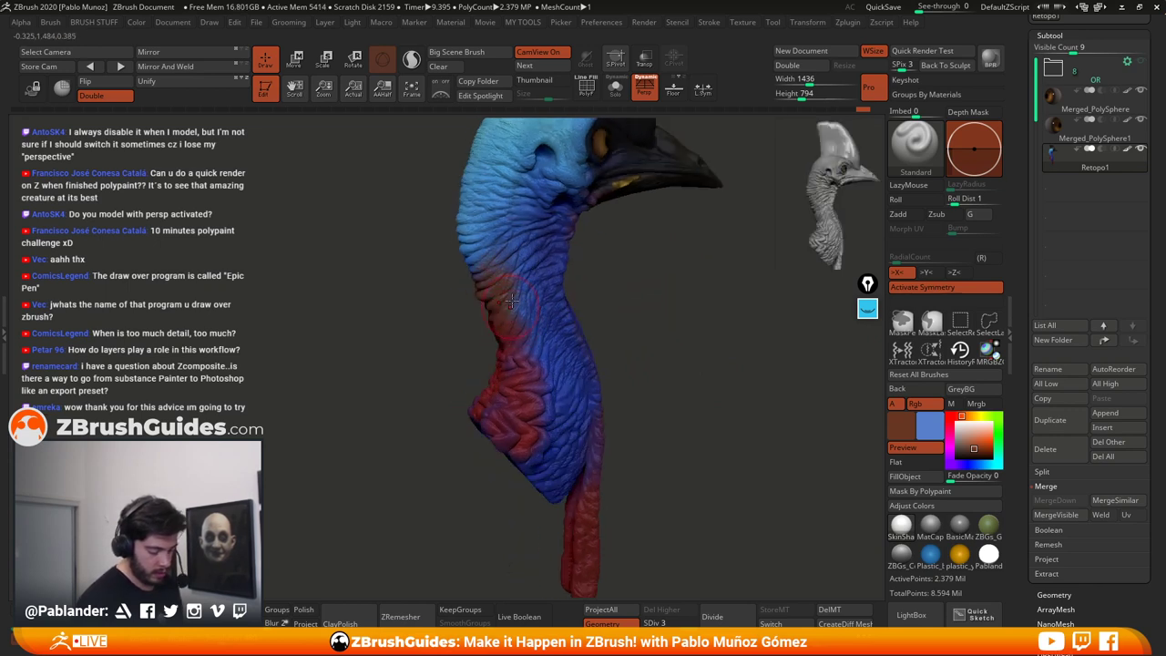
pyautogui.rightClick(638, 285)
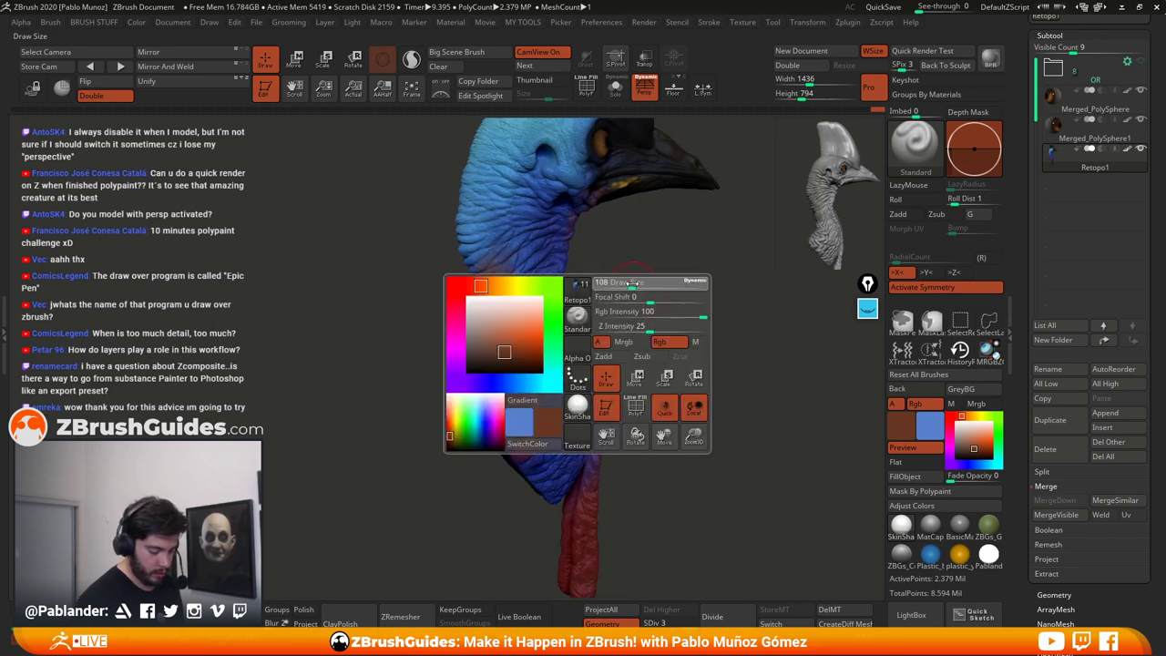
pyautogui.keyDown('alt'); pyautogui.moveTo(650, 254); pyautogui.dragTo(663, 274, button='right'); pyautogui.keyUp('alt')
pyautogui.moveTo(663, 273); pyautogui.dragTo(674, 270, button='right')
# Step: Sample a purplish red from the model and paint it over the red folds on the lower back of the neck
pyautogui.moveTo(973, 436); pyautogui.dragTo(977, 453)
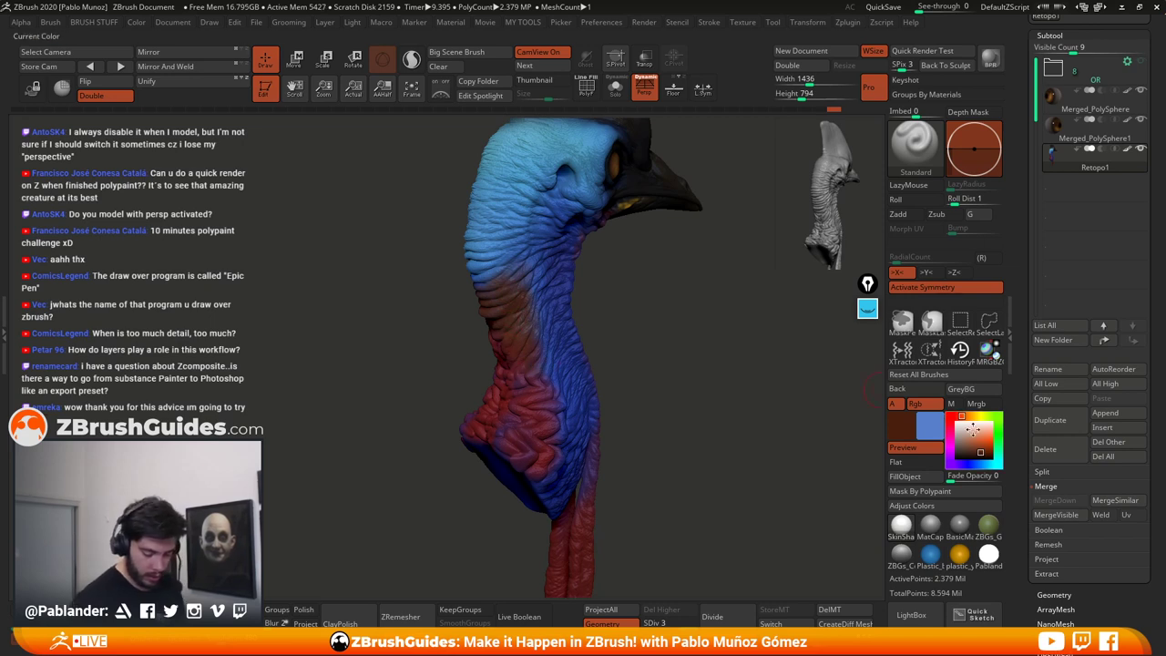
pyautogui.press('c')
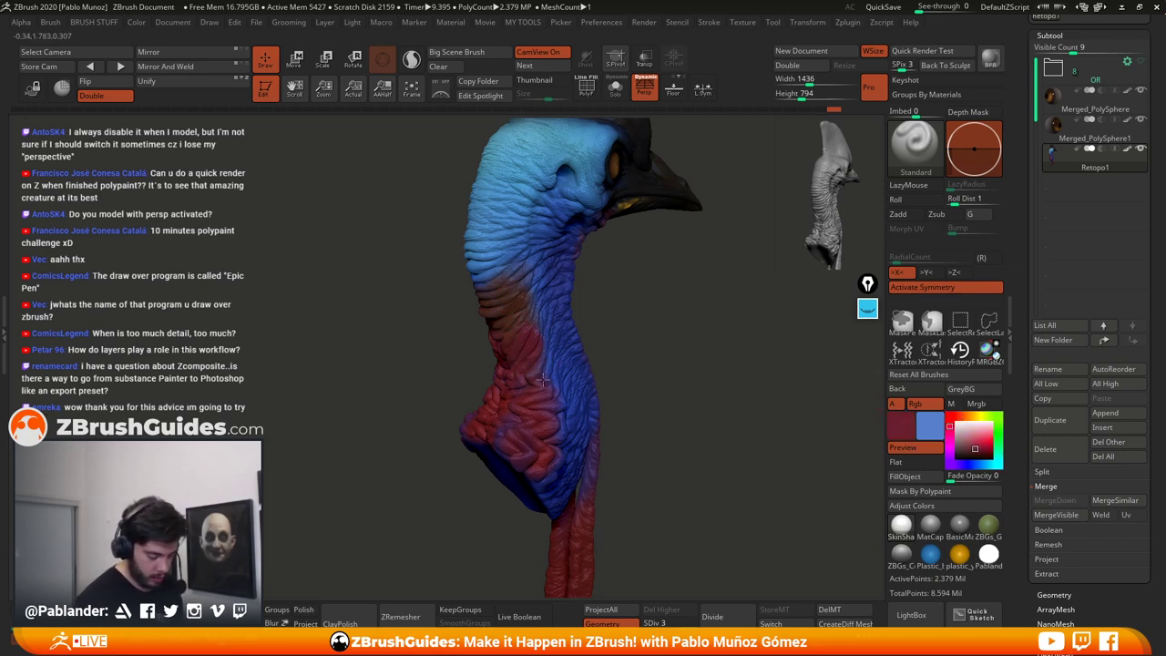
pyautogui.moveTo(493, 399); pyautogui.dragTo(519, 448)
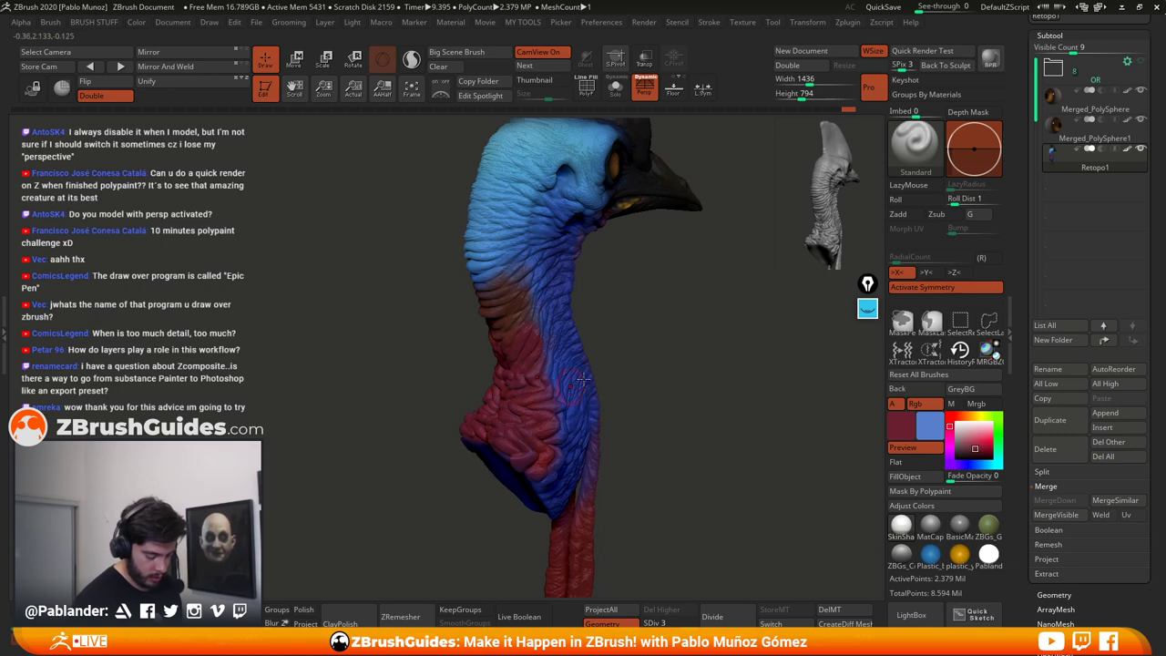
pyautogui.moveTo(610, 377); pyautogui.dragTo(648, 374)
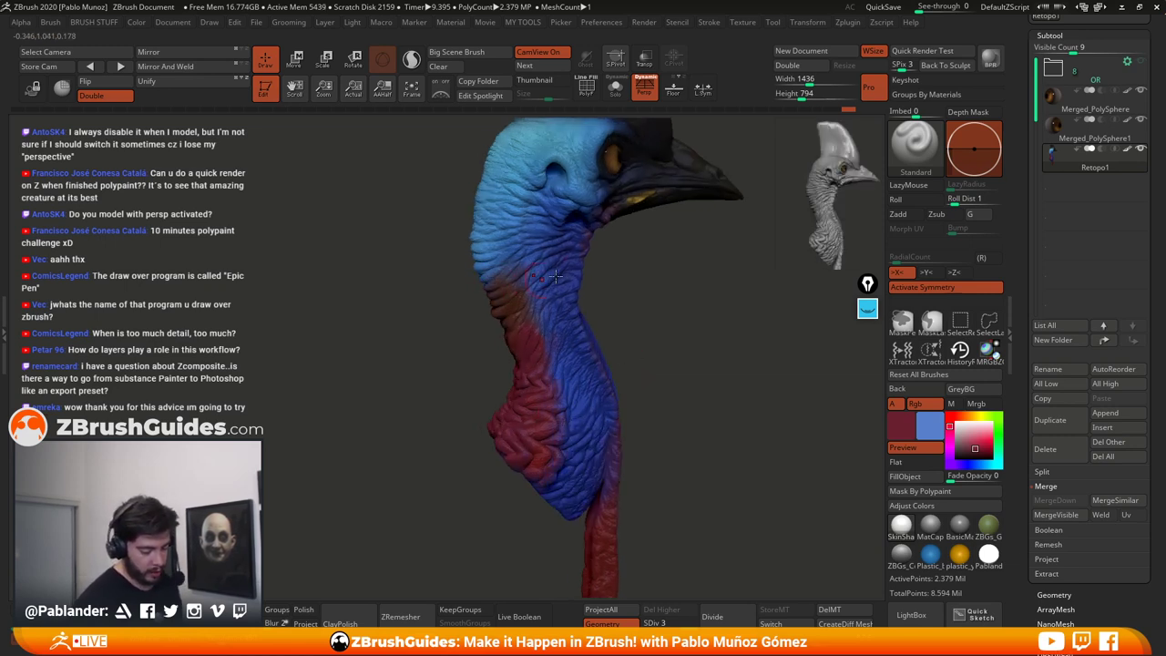
# Step: Sample a dark red-brown from the model, deepen it and paint the transition between the reddish folds and blue skin at the back of the neck
pyautogui.moveTo(554, 275); pyautogui.dragTo(498, 262, button='right')
pyautogui.moveTo(611, 292)
pyautogui.mouseDown(button='right')
pyautogui.moveTo(464, 277)
pyautogui.moveTo(705, 318)
pyautogui.moveTo(671, 322)
pyautogui.moveTo(566, 287)
pyautogui.mouseUp(button='right')
pyautogui.press('c')
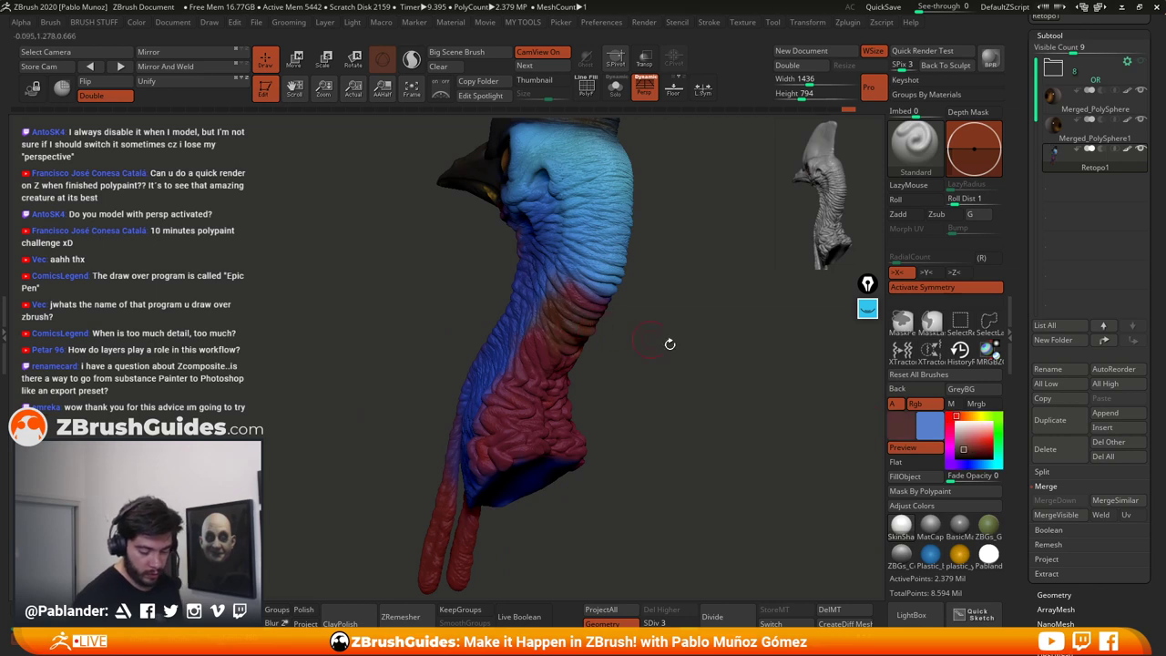
pyautogui.click(971, 451)
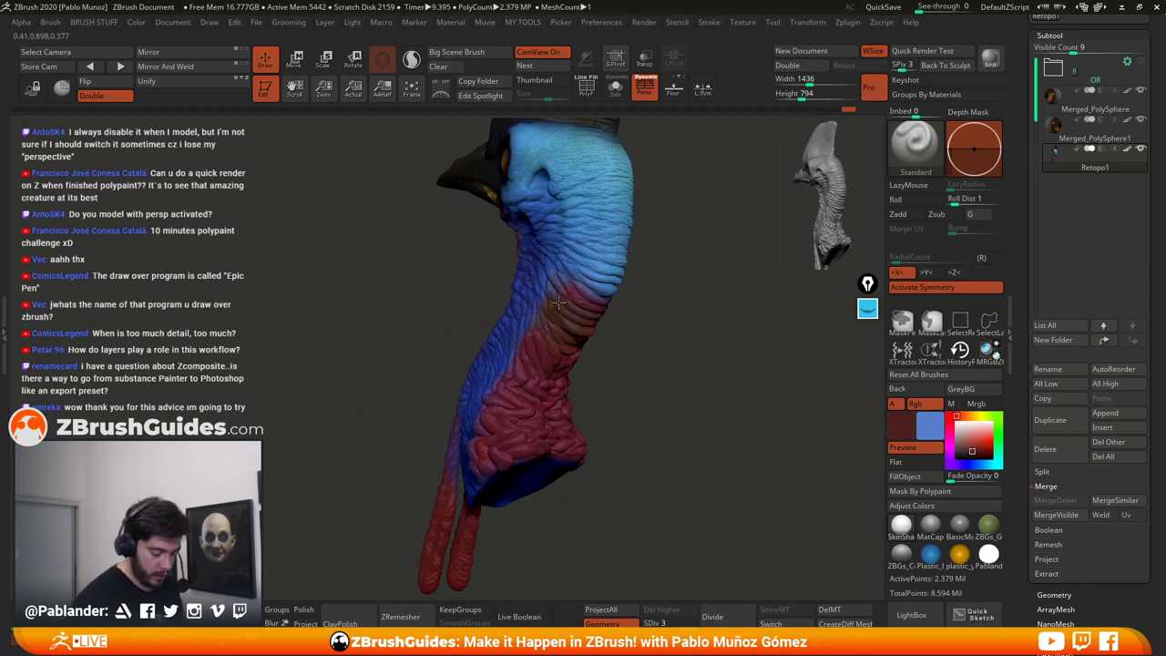
pyautogui.moveTo(557, 304); pyautogui.dragTo(557, 282, button='right')
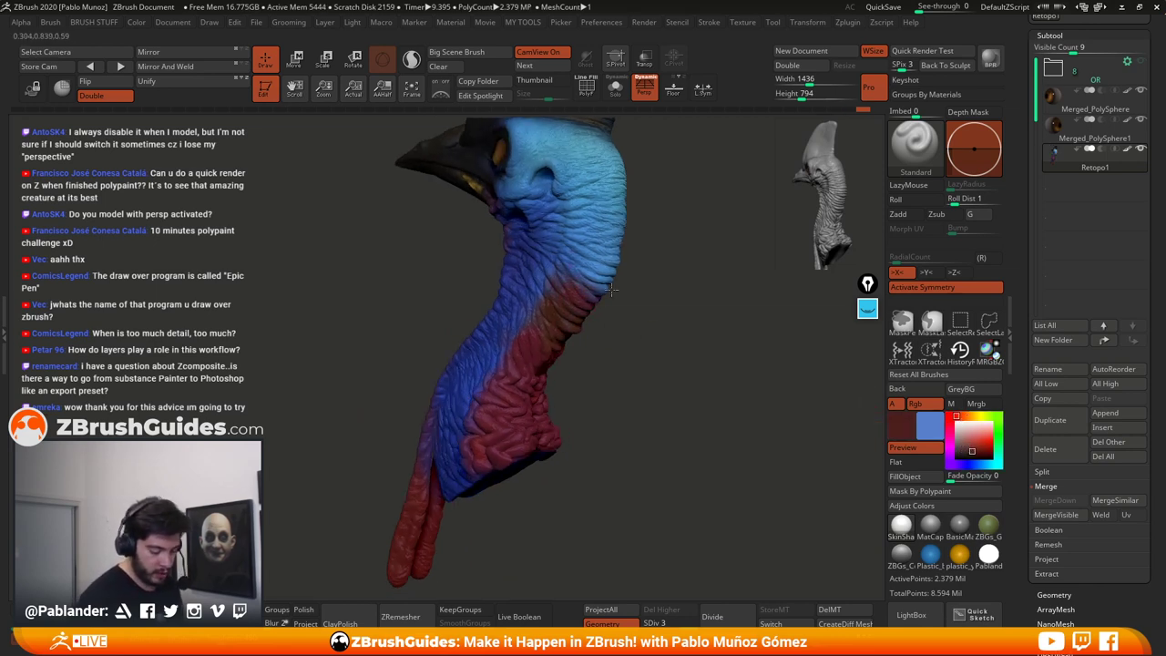
pyautogui.moveTo(639, 296); pyautogui.dragTo(656, 331, button='right')
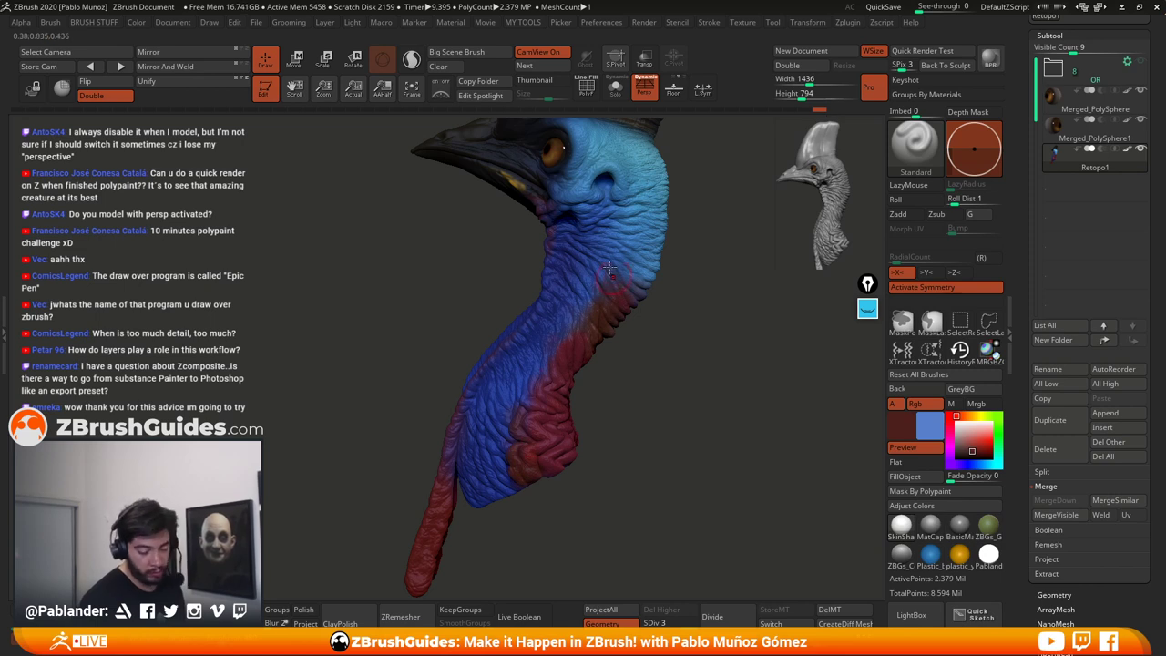
pyautogui.moveTo(609, 267); pyautogui.dragTo(698, 391, button='right')
pyautogui.moveTo(616, 297); pyautogui.dragTo(558, 304, button='right')
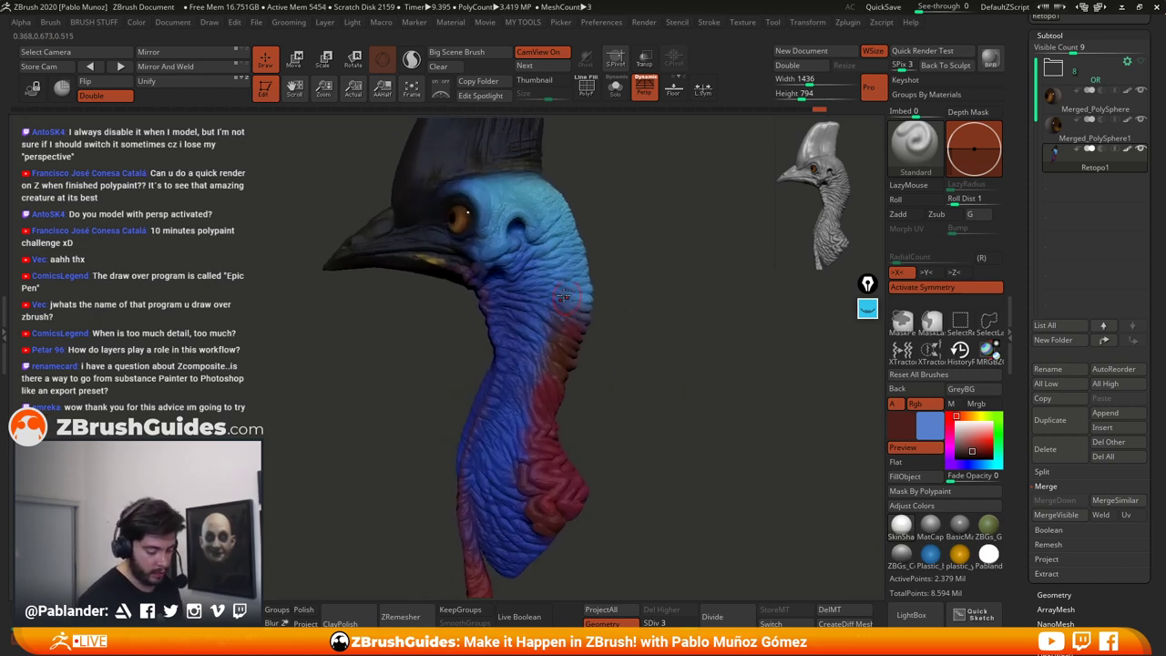
pyautogui.moveTo(652, 318); pyautogui.dragTo(664, 330, button='right')
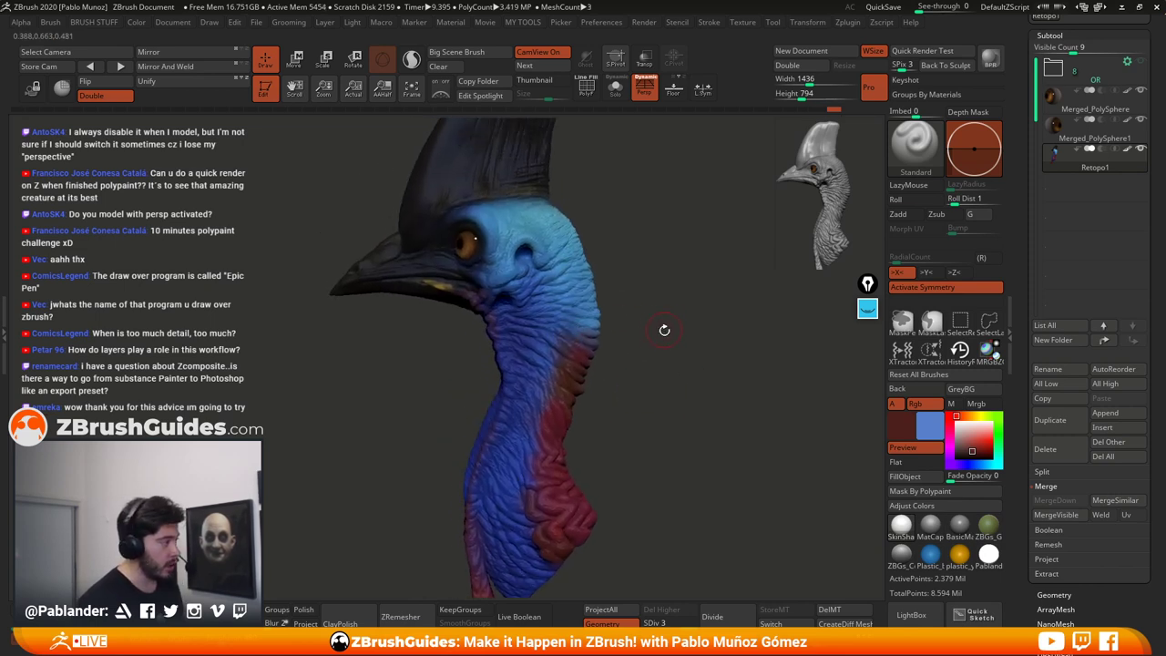
# Step: Choose a saturated burnt orange and tint the red wrinkled folds along the lower back of the neck
pyautogui.moveTo(957, 415); pyautogui.dragTo(963, 416)
pyautogui.click(990, 445)
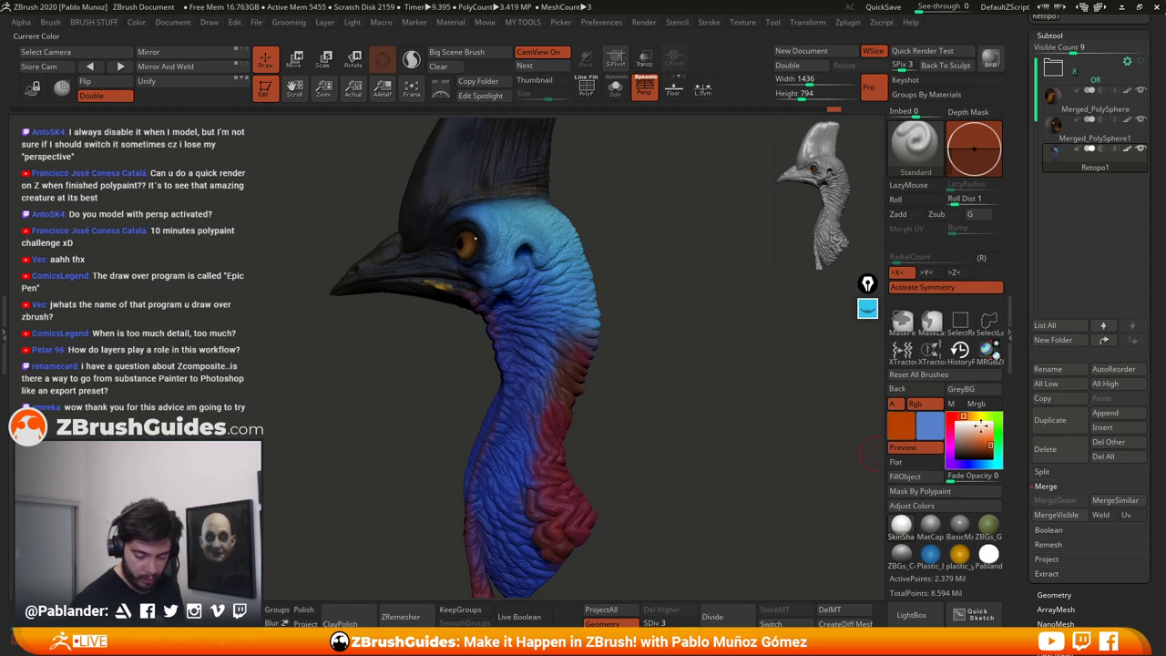
pyautogui.moveTo(680, 425)
pyautogui.keyDown('alt'); pyautogui.mouseDown(button='right')
pyautogui.moveTo(671, 370)
pyautogui.moveTo(646, 387)
pyautogui.mouseUp(button='right'); pyautogui.keyUp('alt')
pyautogui.press('space')
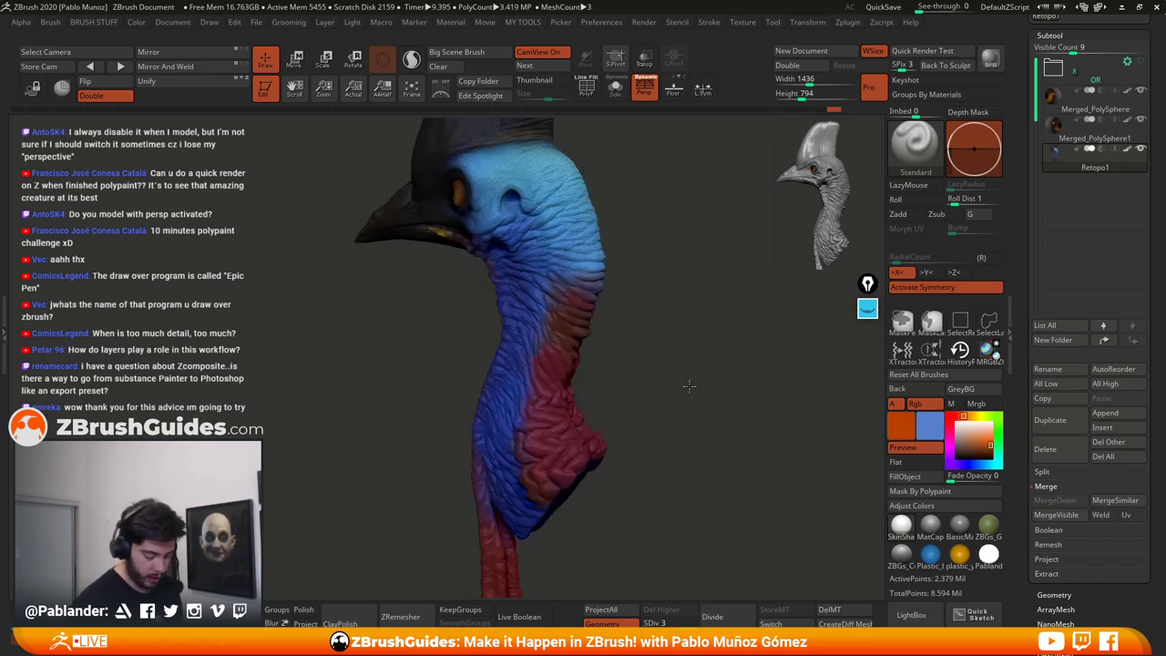
pyautogui.moveTo(571, 465)
pyautogui.mouseDown()
pyautogui.moveTo(580, 445)
pyautogui.moveTo(542, 458)
pyautogui.moveTo(582, 447)
pyautogui.moveTo(557, 416)
pyautogui.mouseUp()
pyautogui.moveTo(609, 392); pyautogui.dragTo(623, 394, button='right')
pyautogui.moveTo(571, 386)
pyautogui.mouseDown()
pyautogui.moveTo(575, 474)
pyautogui.moveTo(552, 484)
pyautogui.moveTo(557, 462)
pyautogui.moveTo(593, 450)
pyautogui.moveTo(588, 463)
pyautogui.mouseUp()
pyautogui.moveTo(622, 451); pyautogui.dragTo(698, 346, button='right')
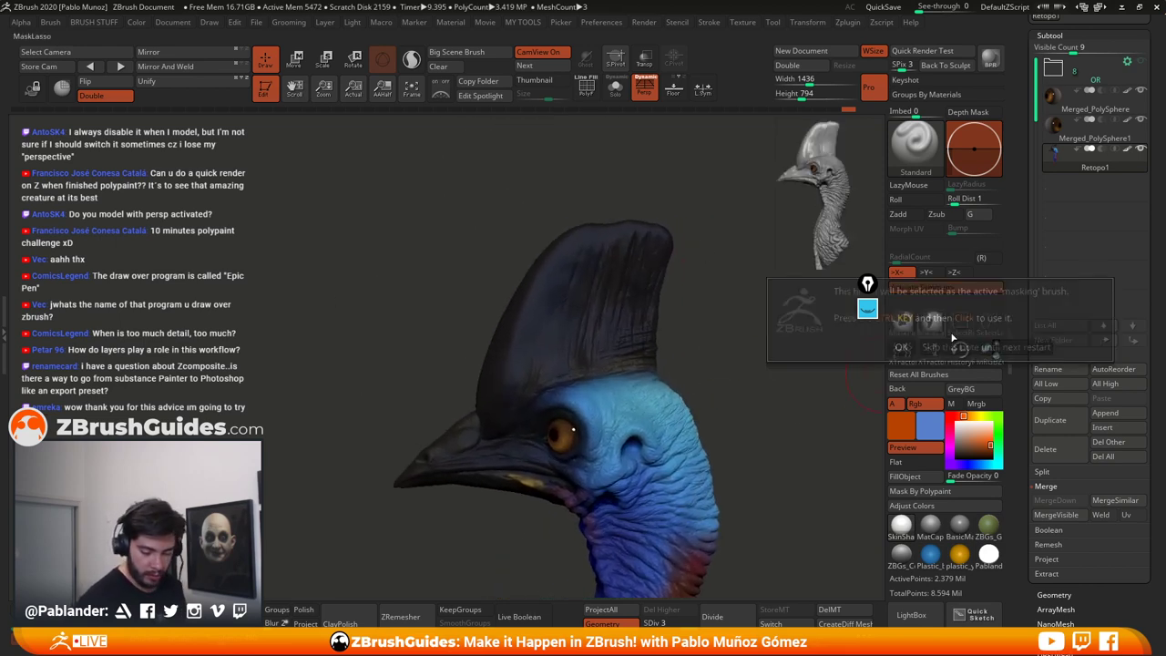
# Step: Turn off perspective, mask the casque with MaskLasso, invert the mask to protect the head, and hide the mask display
pyautogui.press('p')
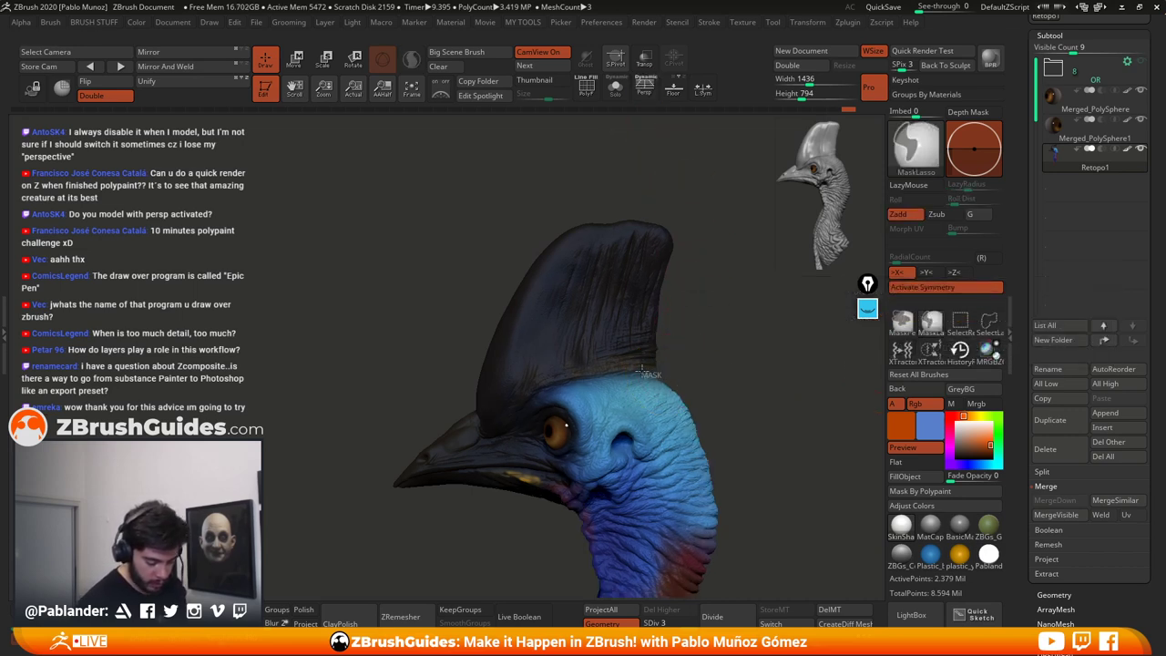
pyautogui.moveTo(603, 374)
pyautogui.keyDown('ctrl'); pyautogui.mouseDown()
pyautogui.moveTo(520, 401)
pyautogui.moveTo(419, 316)
pyautogui.moveTo(742, 366)
pyautogui.mouseUp(); pyautogui.keyUp('ctrl')
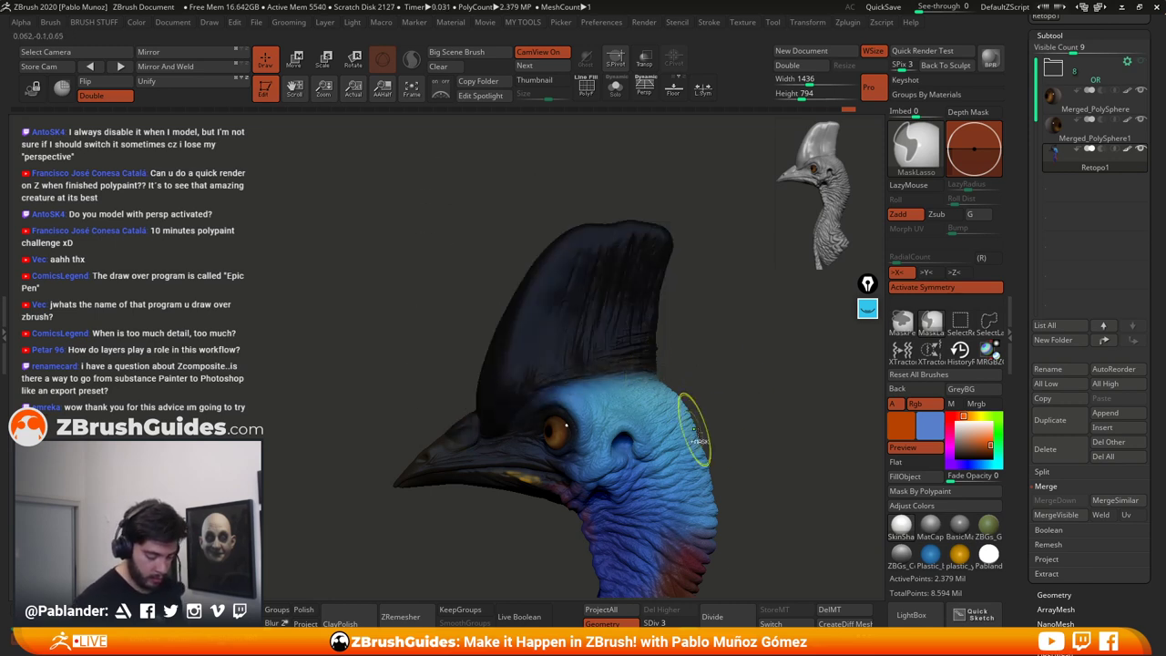
pyautogui.keyDown('ctrl'); pyautogui.click(724, 401); pyautogui.keyUp('ctrl')
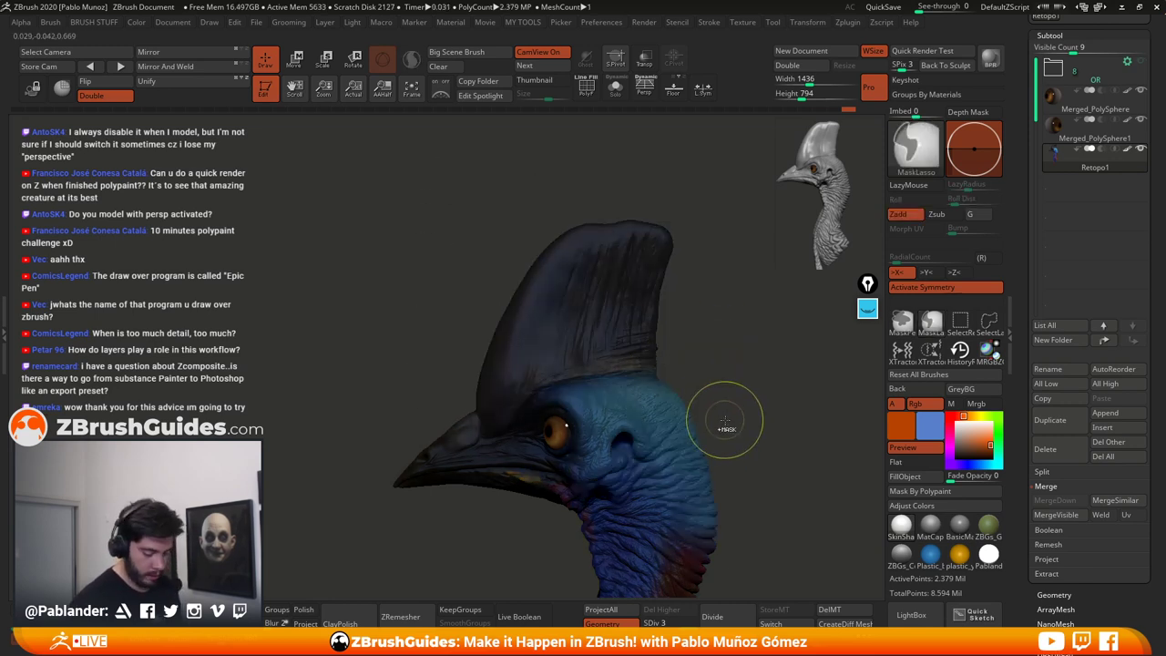
pyautogui.moveTo(1020, 541); pyautogui.dragTo(1046, 380)
pyautogui.click(1066, 222)
pyautogui.click(1069, 242)
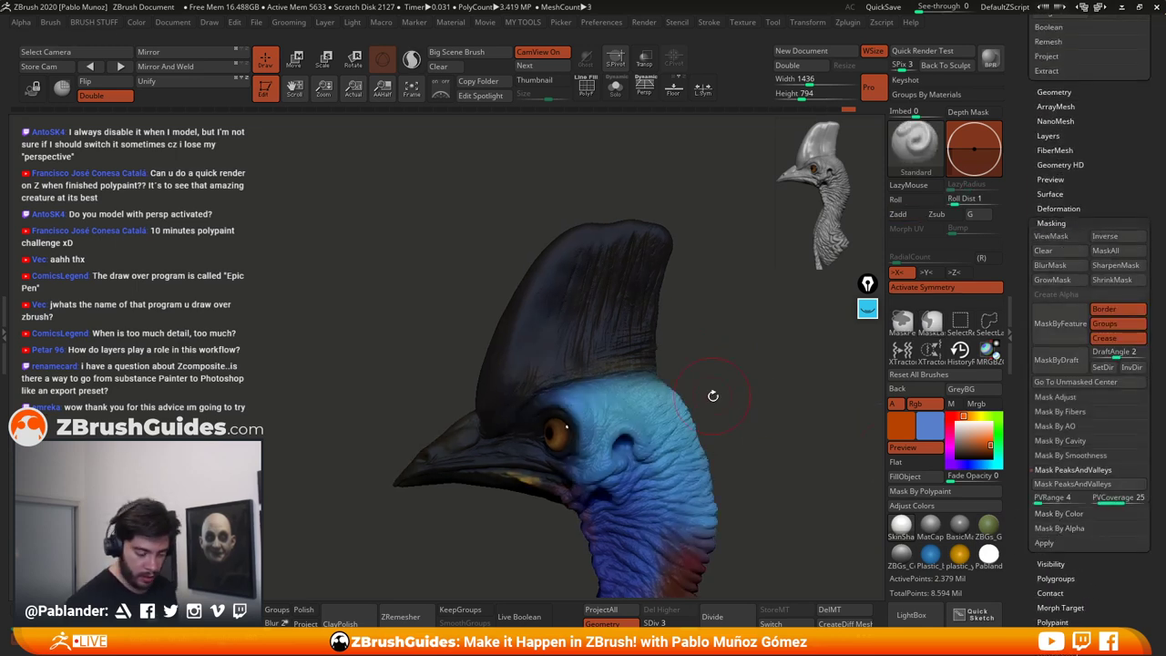
pyautogui.moveTo(713, 395); pyautogui.dragTo(710, 395)
# Step: Sample the beak's yellow, mute it to a dull brown and paint soft streaks over the casque
pyautogui.press('c')
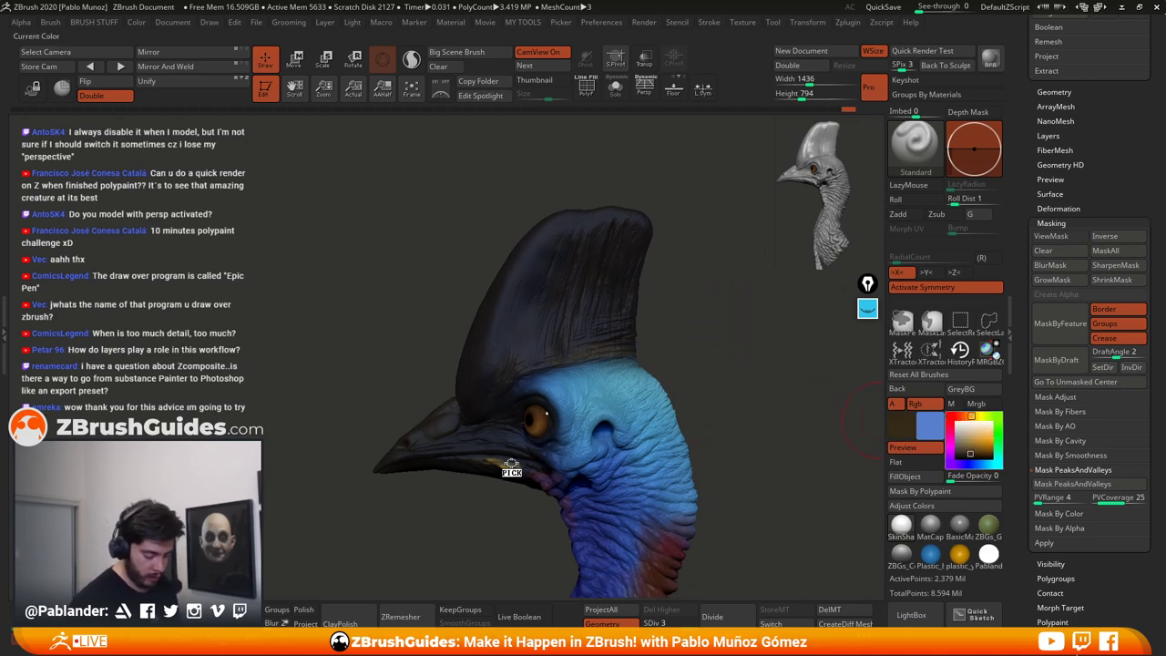
pyautogui.moveTo(512, 463); pyautogui.dragTo(504, 463)
pyautogui.moveTo(719, 173)
pyautogui.mouseDown()
pyautogui.moveTo(607, 277)
pyautogui.moveTo(730, 162)
pyautogui.moveTo(734, 173)
pyautogui.mouseUp()
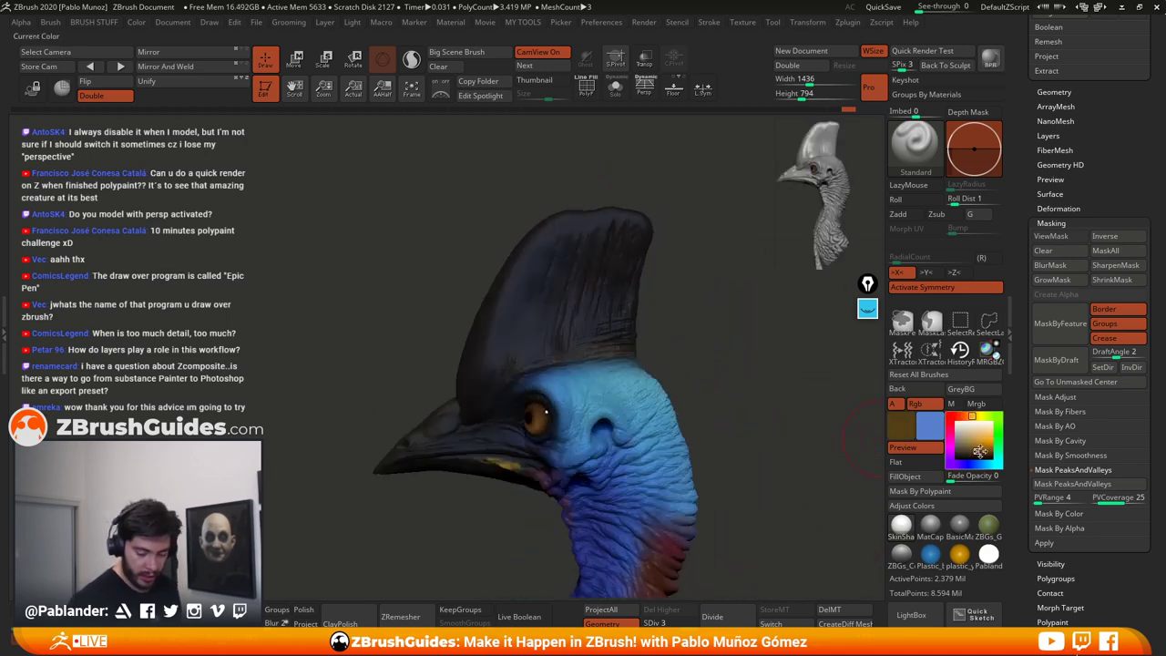
pyautogui.moveTo(978, 451); pyautogui.dragTo(961, 446)
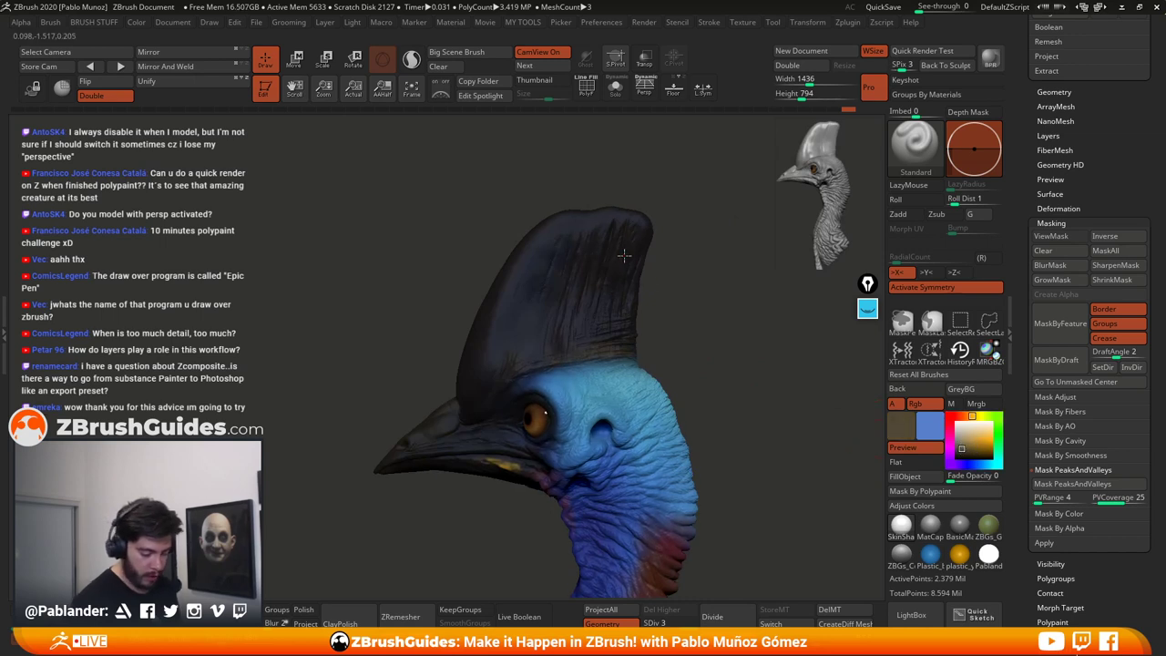
pyautogui.press('space')
pyautogui.moveTo(628, 233); pyautogui.dragTo(614, 279)
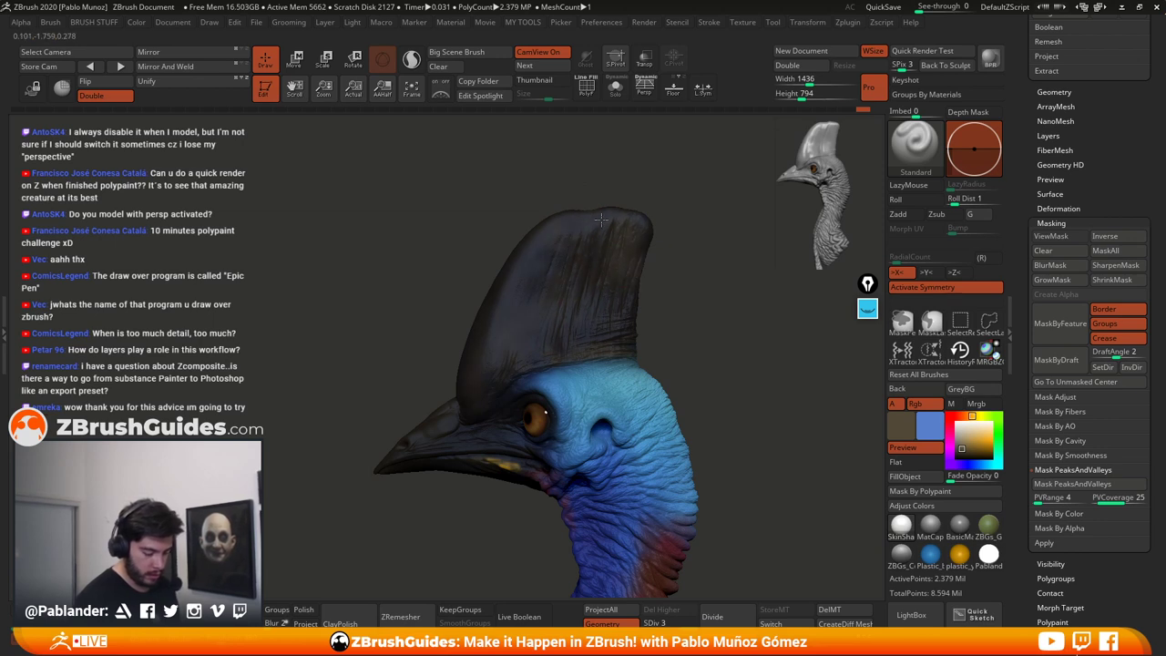
pyautogui.press('space')
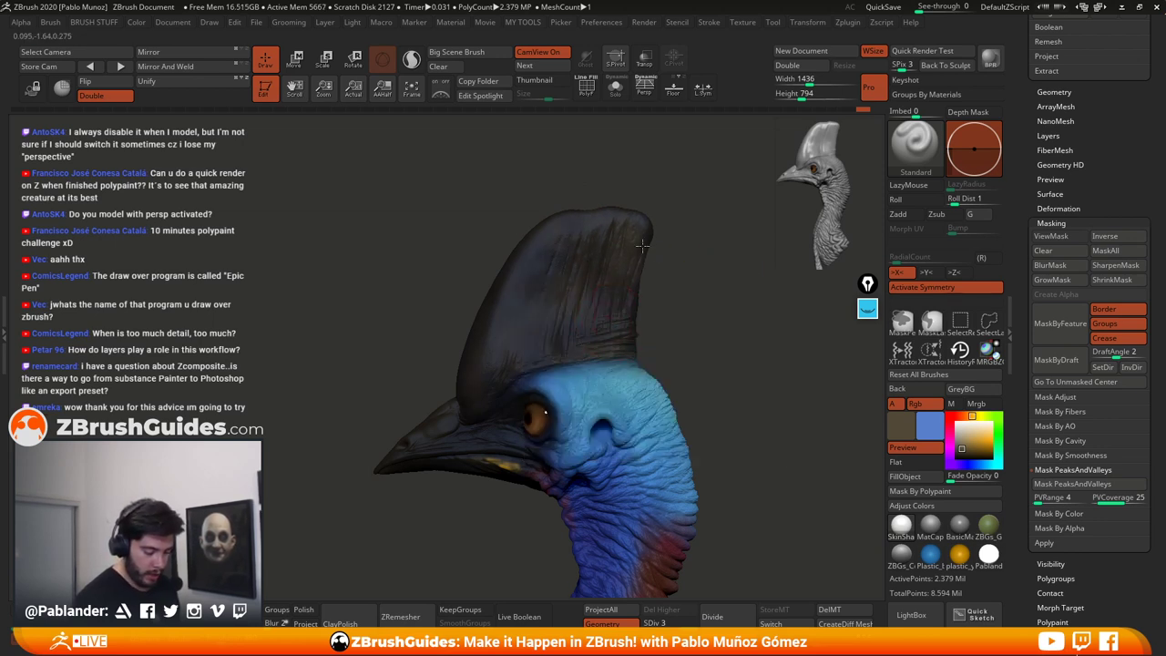
pyautogui.keyDown('alt'); pyautogui.moveTo(731, 378); pyautogui.dragTo(697, 335); pyautogui.keyUp('alt')
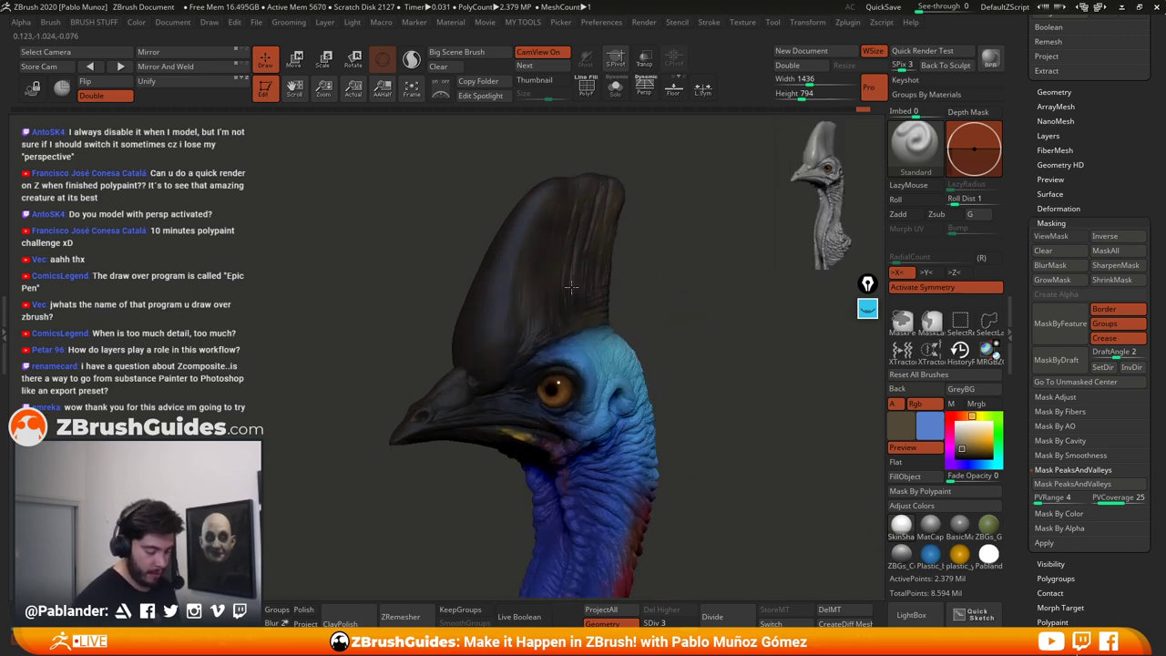
# Step: Choose a muted teal green and paint it over the skin above the eye, beside the base of the casque
pyautogui.moveTo(676, 294); pyautogui.dragTo(733, 402)
pyautogui.press('space')
pyautogui.click(982, 415)
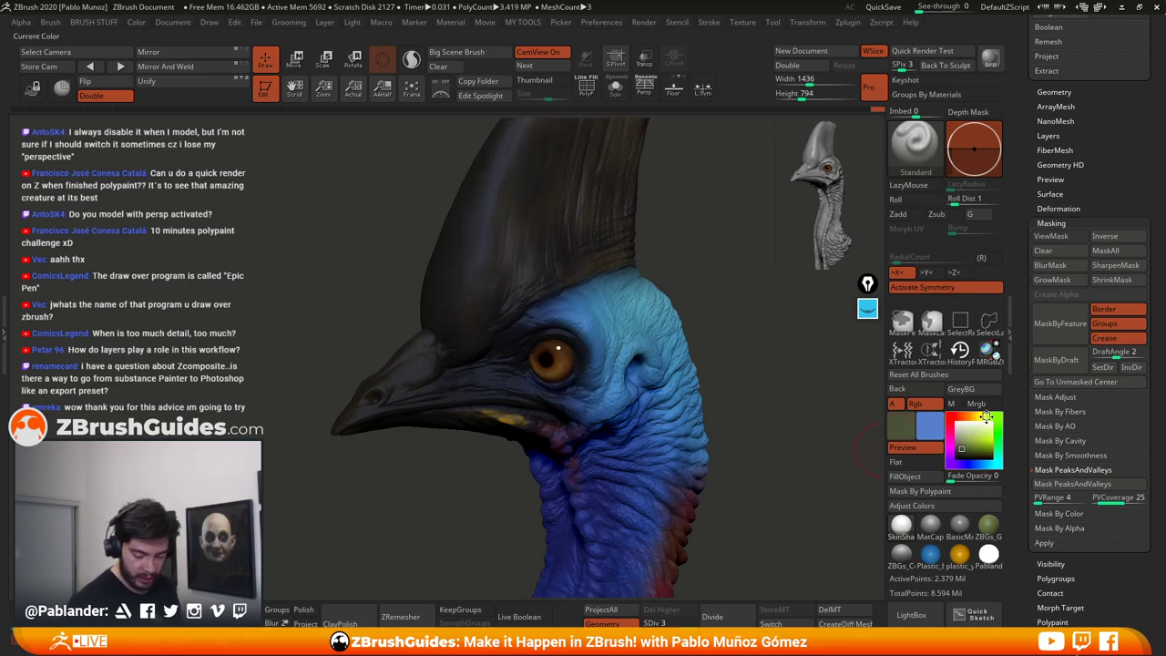
pyautogui.moveTo(983, 466); pyautogui.dragTo(998, 453)
pyautogui.click(971, 446)
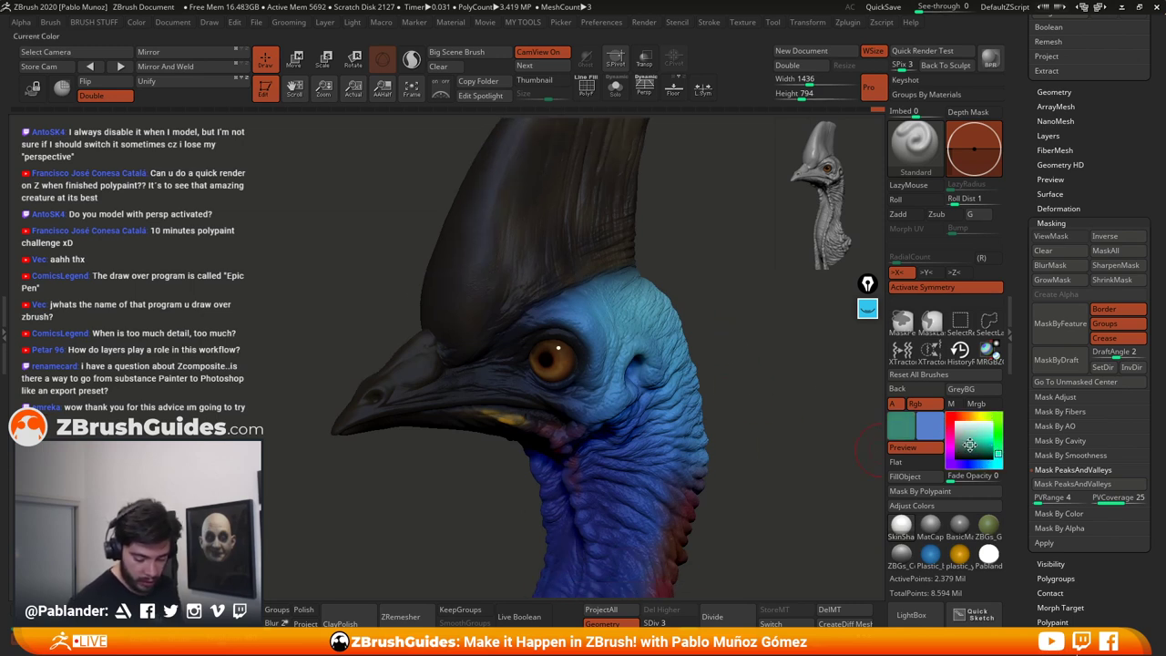
pyautogui.press('space')
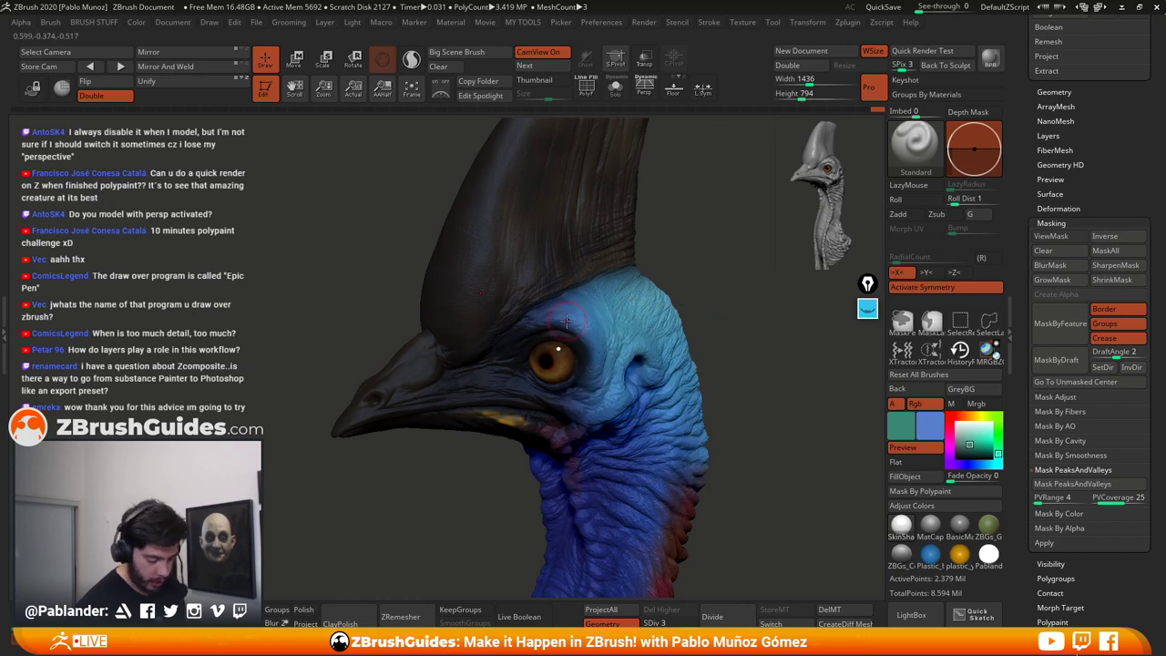
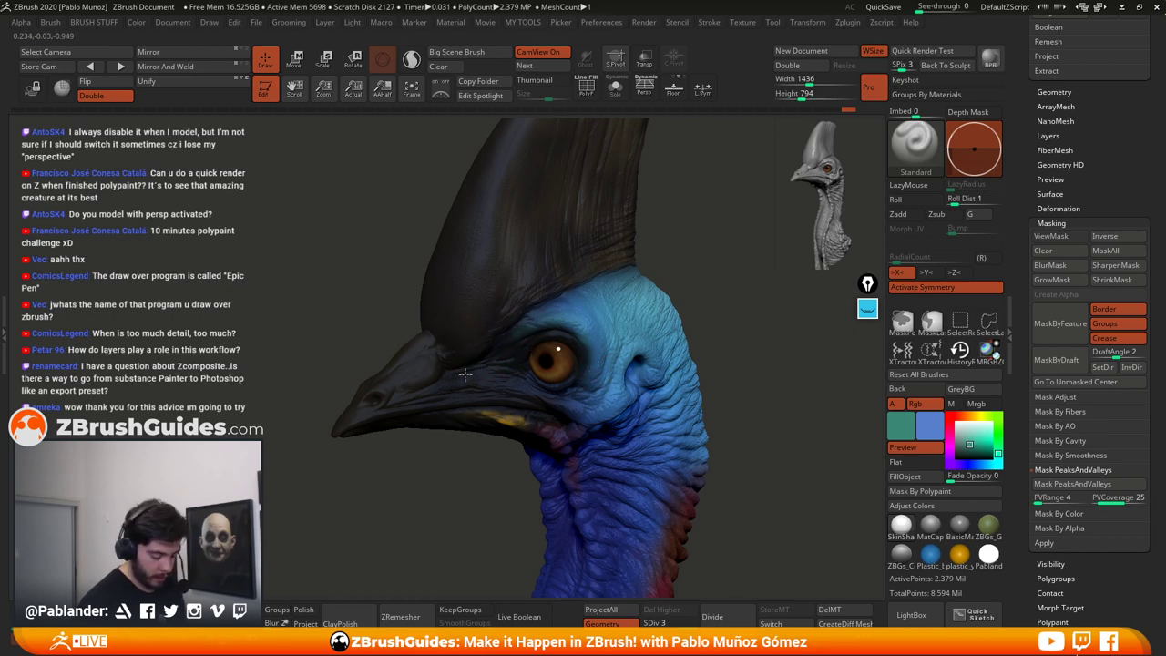
# Step: Sample a dark blue from the other side of the head and paint the cheek below and behind the eye
pyautogui.keyDown('alt'); pyautogui.moveTo(741, 392); pyautogui.dragTo(703, 393); pyautogui.keyUp('alt')
pyautogui.moveTo(692, 432)
pyautogui.keyDown('alt'); pyautogui.mouseDown()
pyautogui.moveTo(653, 398)
pyautogui.moveTo(682, 348)
pyautogui.moveTo(739, 404)
pyautogui.moveTo(679, 358)
pyautogui.moveTo(649, 356)
pyautogui.moveTo(657, 349)
pyautogui.moveTo(629, 368)
pyautogui.moveTo(641, 361)
pyautogui.moveTo(687, 433)
pyautogui.mouseUp(); pyautogui.keyUp('alt')
pyautogui.rightClick(690, 422)
pyautogui.press('c')
pyautogui.press('c')
pyautogui.press('c')
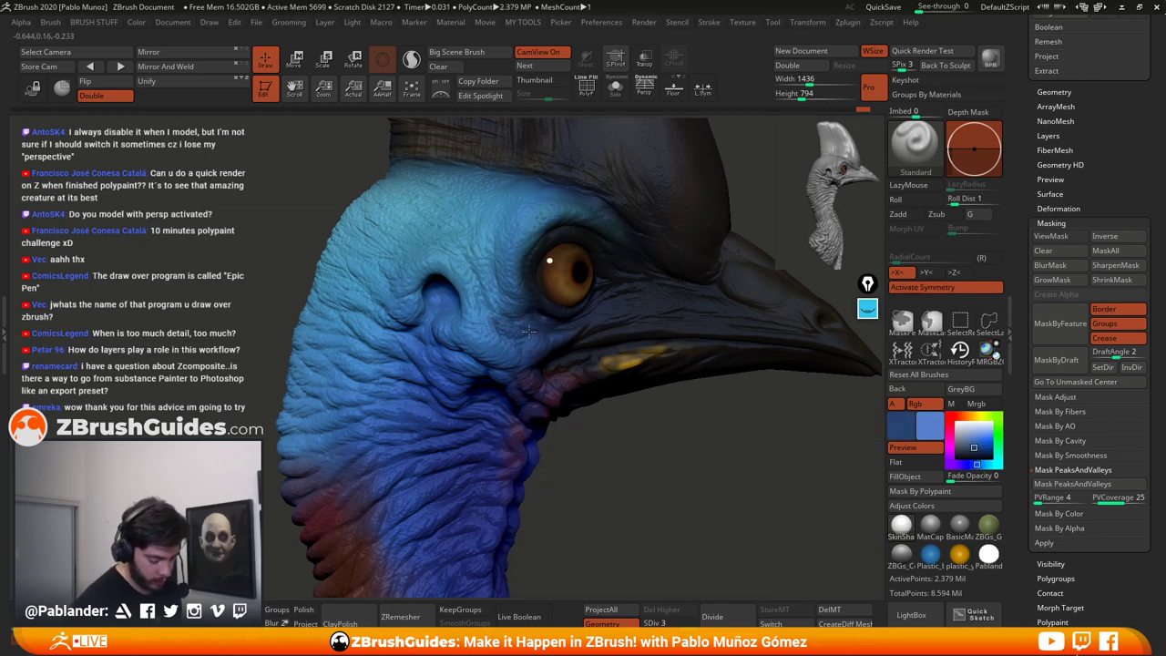
# Step: Sample a dark purple near the corner of the beak and paint it along the mouth edge towards the yellow accent
pyautogui.moveTo(636, 413); pyautogui.dragTo(583, 394)
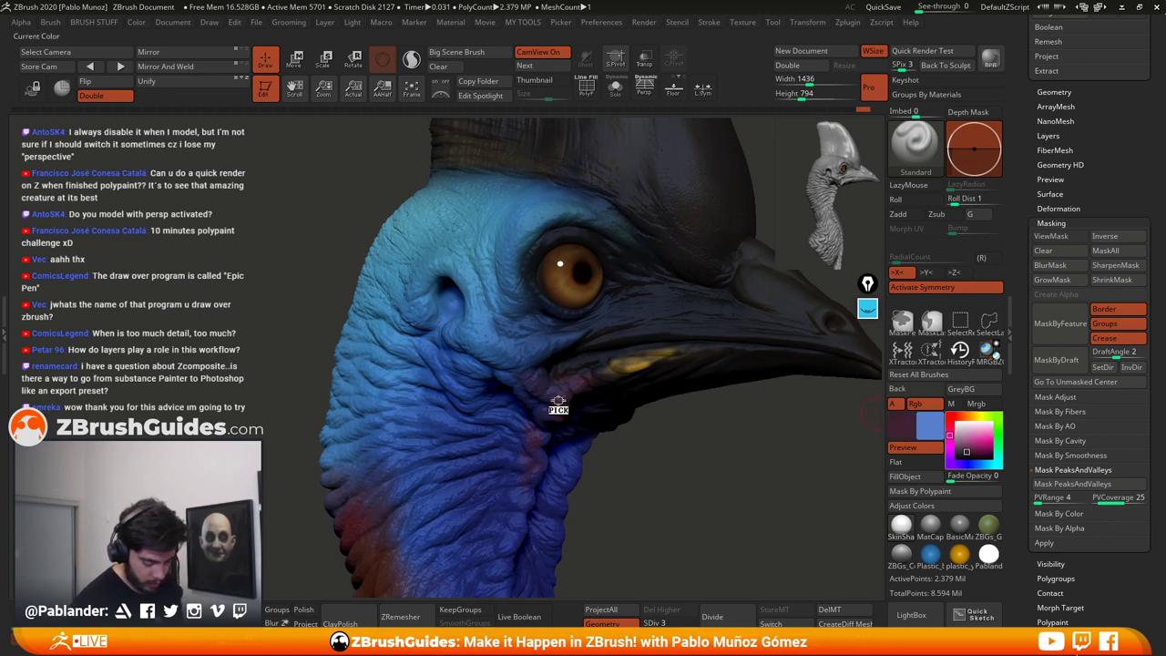
pyautogui.press('c')
pyautogui.press('space')
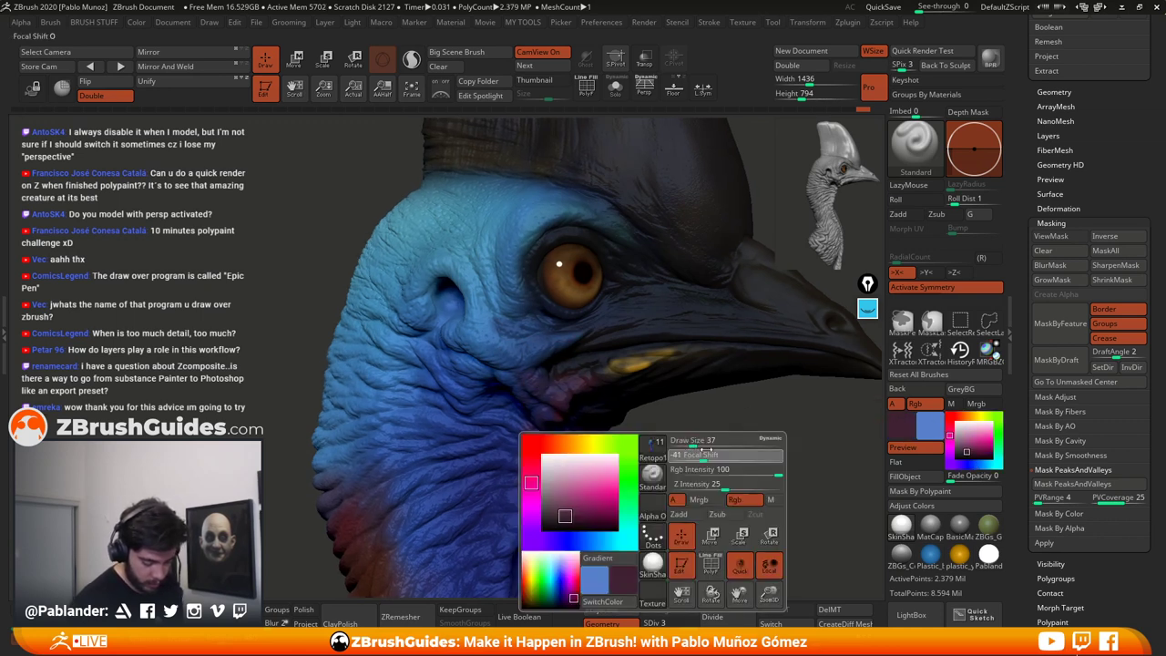
pyautogui.press('space')
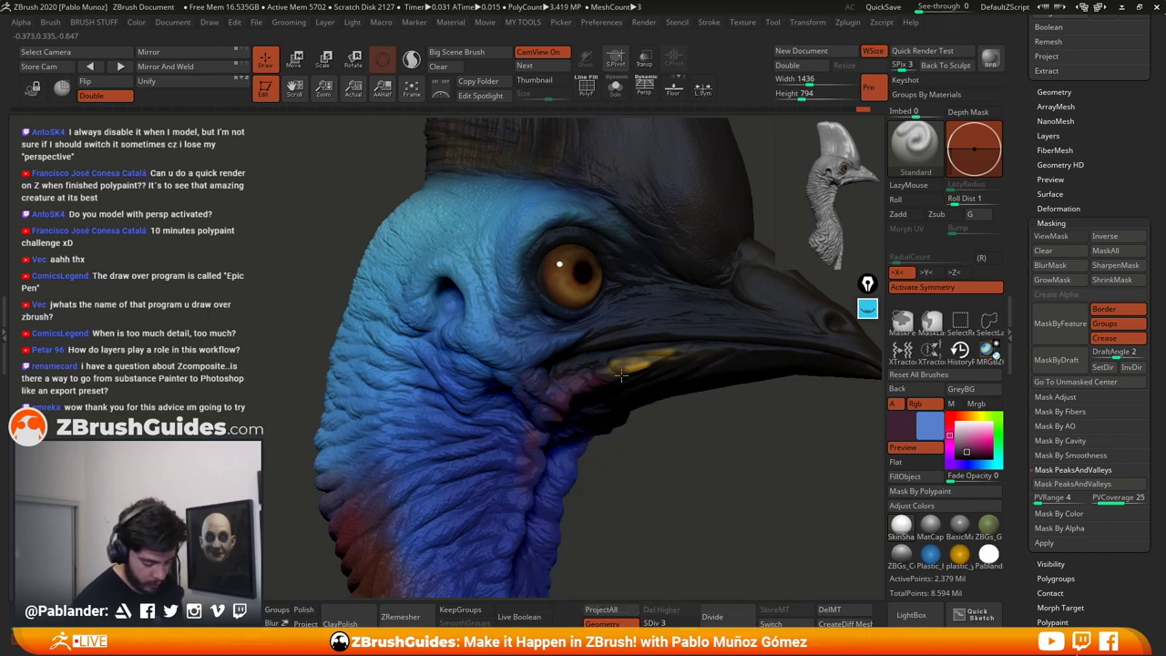
# Step: Sample medium blues from the face and blend the skin behind and below the eye into the dark eye rim
pyautogui.press('c')
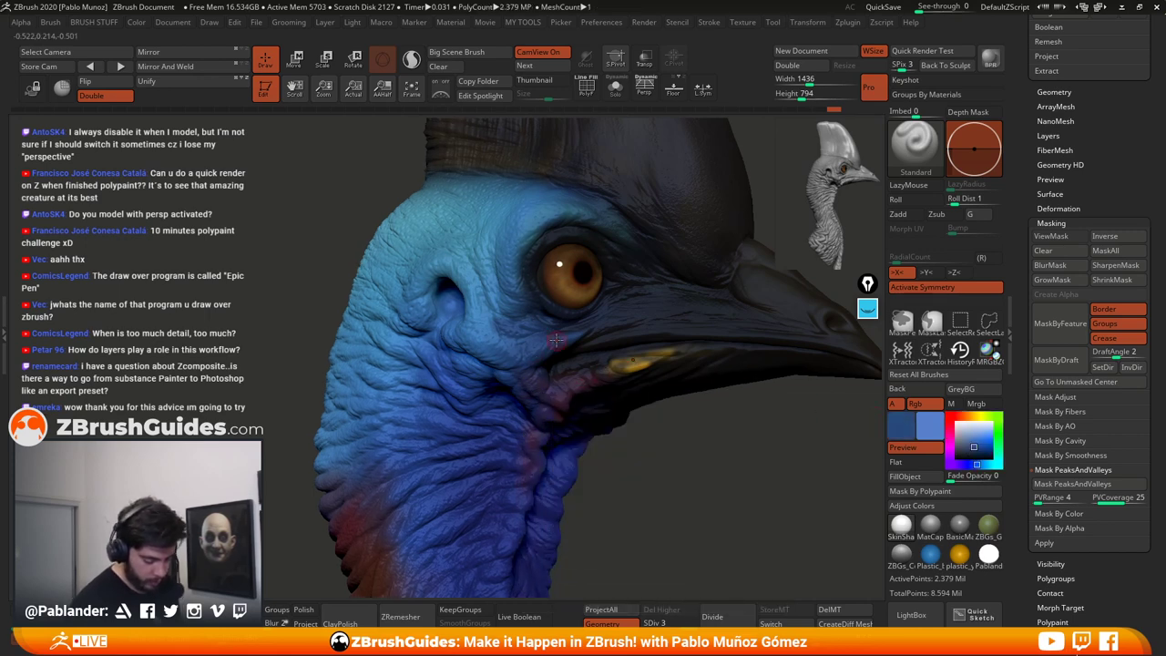
pyautogui.press('space')
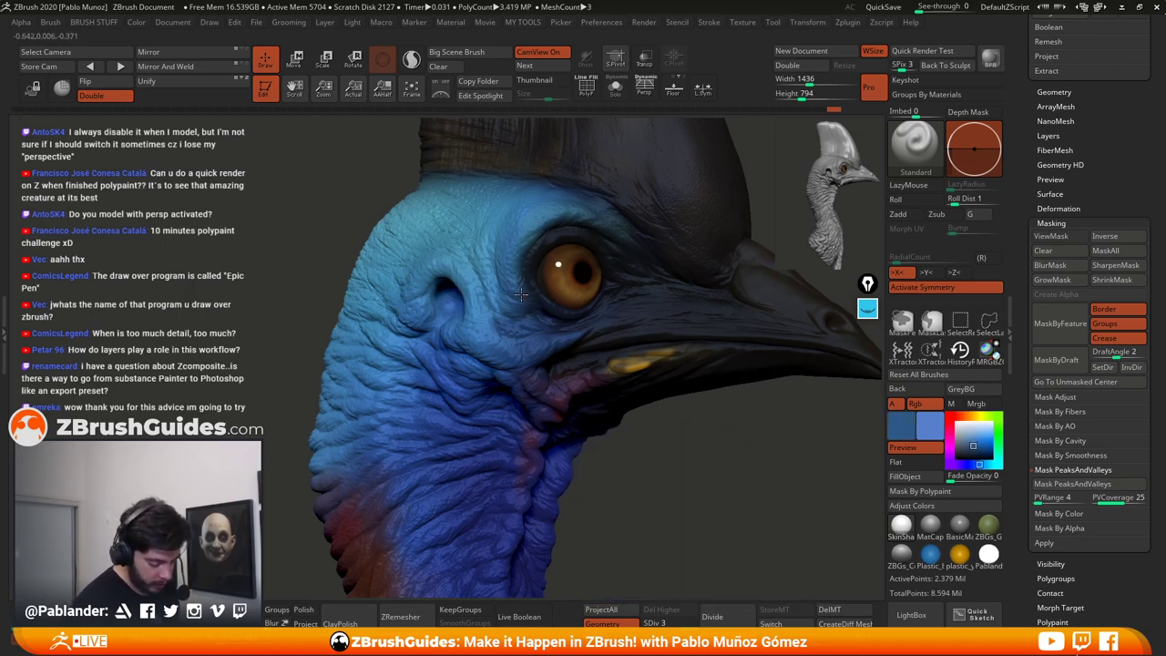
pyautogui.moveTo(651, 405); pyautogui.dragTo(587, 352, button='right')
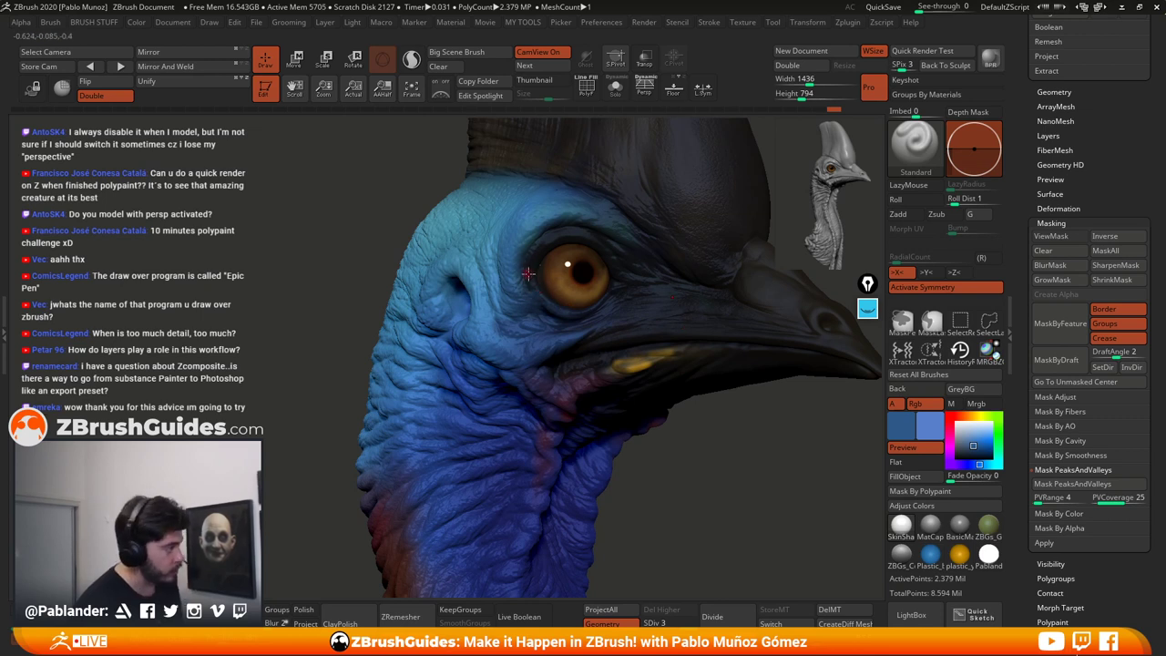
pyautogui.moveTo(529, 273); pyautogui.dragTo(551, 314)
pyautogui.moveTo(683, 421); pyautogui.dragTo(668, 402, button='right')
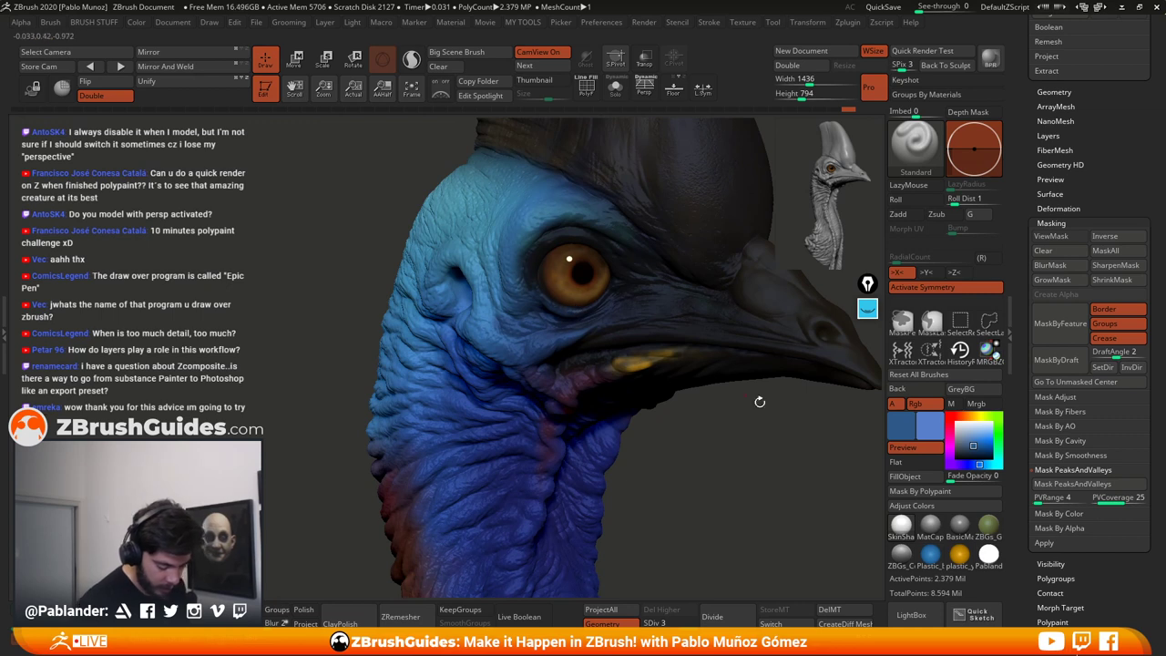
# Step: Sample light blue, near-black and medium blue tones around the face and blend the skin around the eye
pyautogui.press('c')
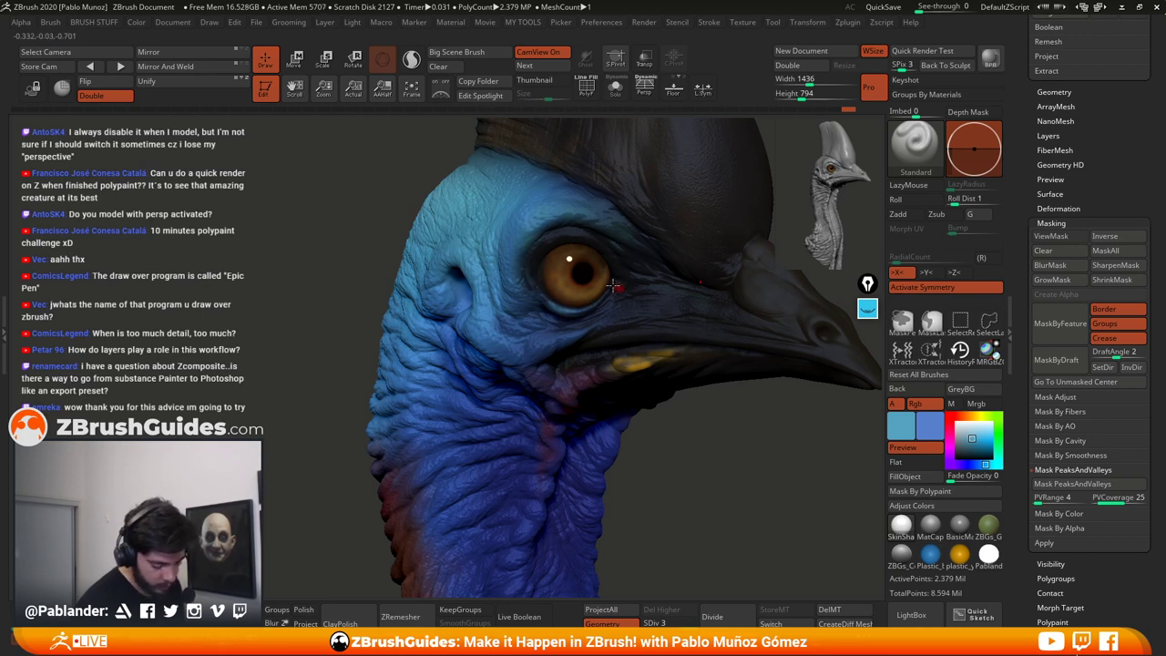
pyautogui.press('c')
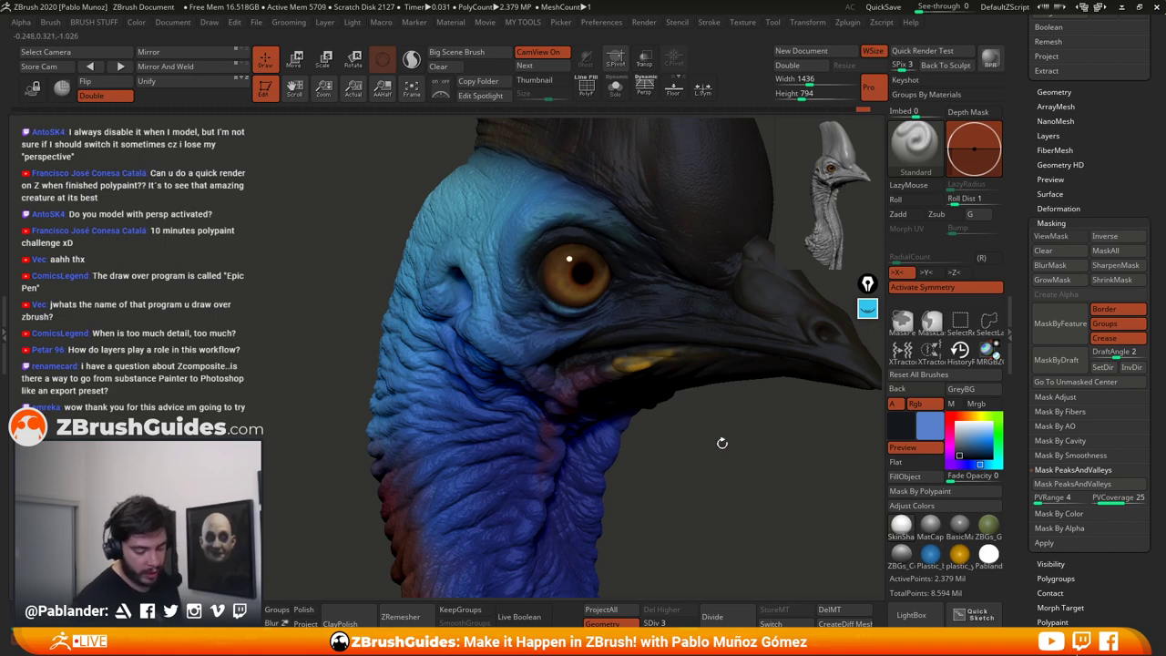
pyautogui.keyDown('alt'); pyautogui.moveTo(721, 443); pyautogui.dragTo(687, 392); pyautogui.keyUp('alt')
pyautogui.press('space')
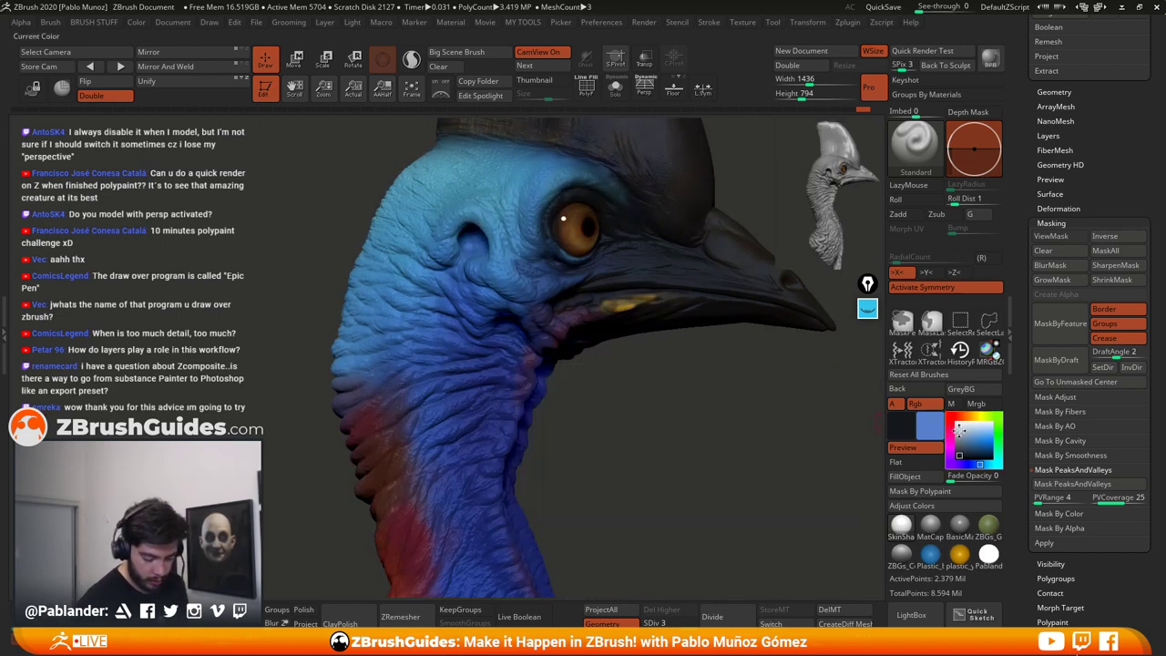
pyautogui.press('c')
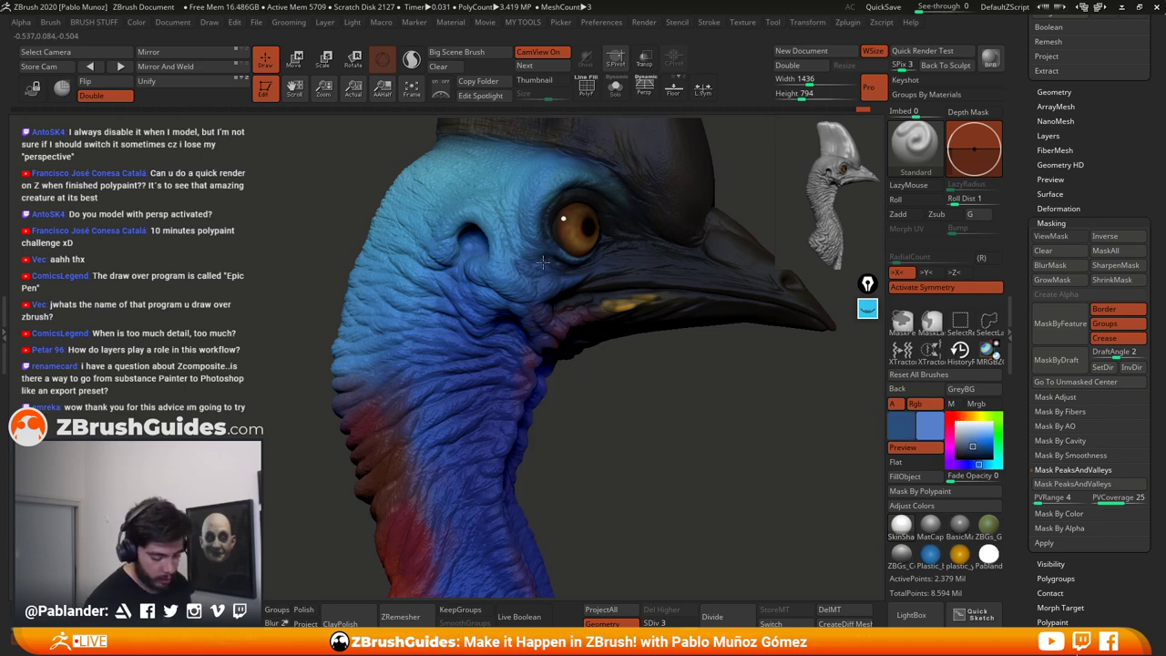
pyautogui.keyDown('alt'); pyautogui.moveTo(666, 403); pyautogui.dragTo(729, 421); pyautogui.keyUp('alt')
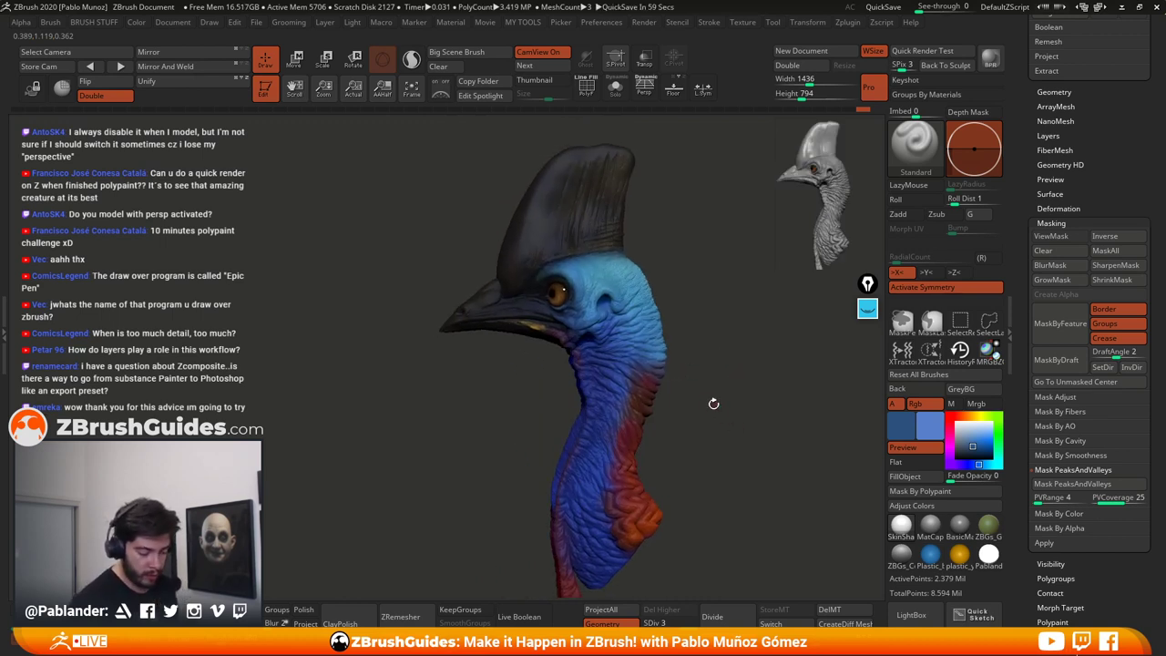
# Step: Quick-save the project and mask the head and neck by cavity at intensity 100 and blur 2
pyautogui.moveTo(713, 403); pyautogui.dragTo(716, 393)
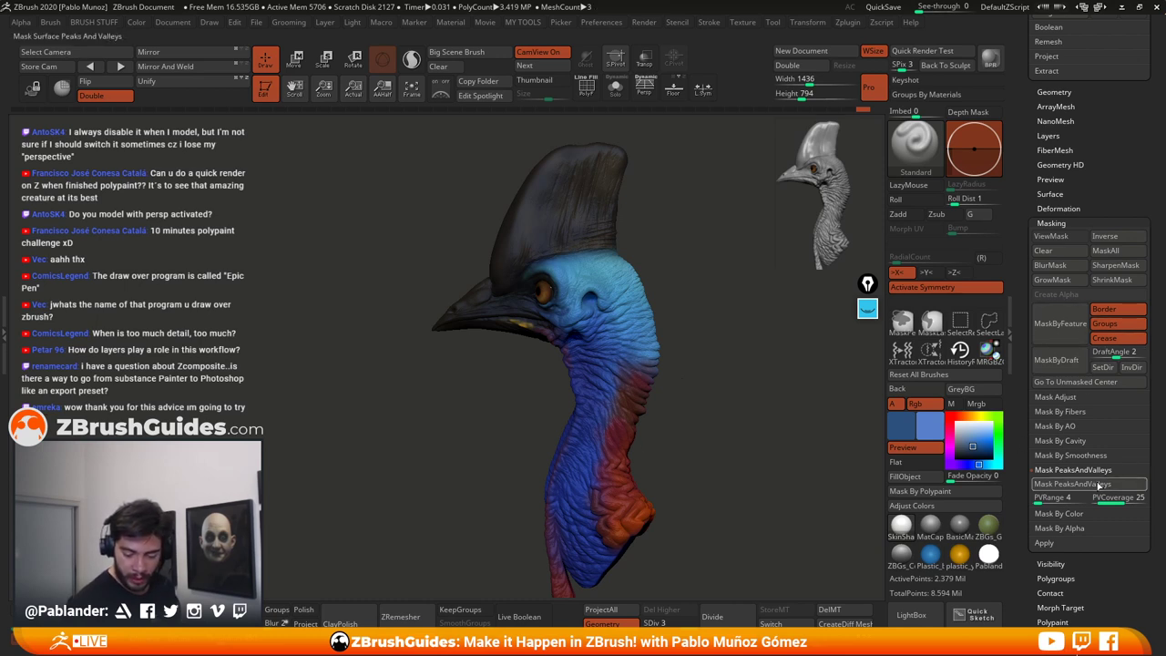
pyautogui.click(881, 7)
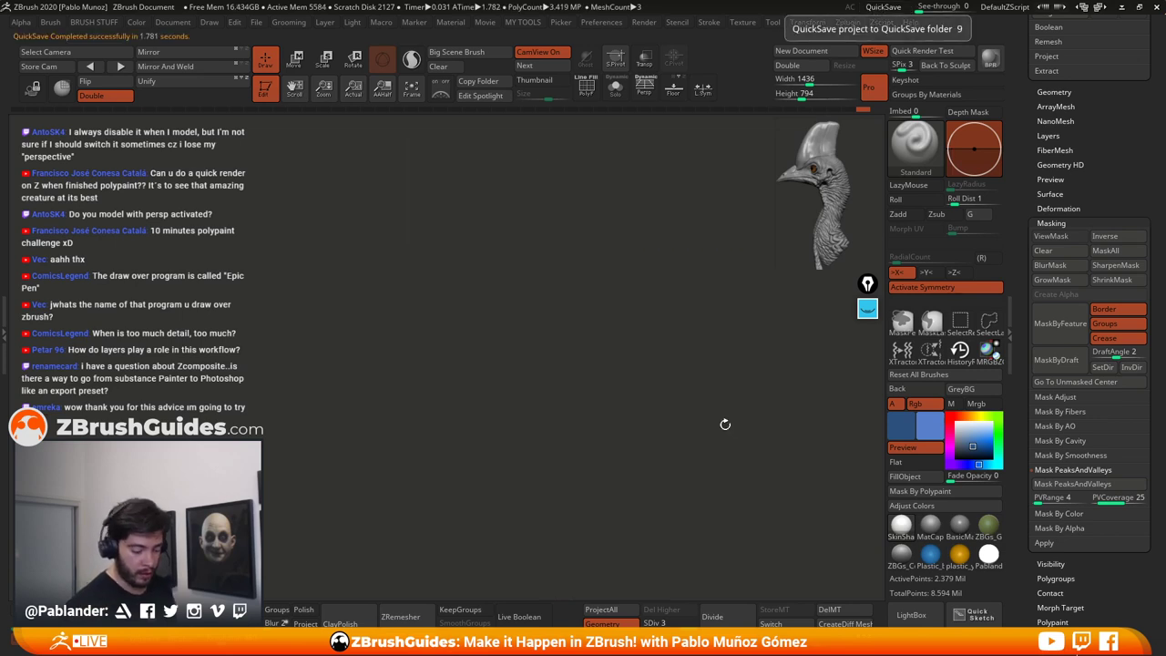
pyautogui.click(1090, 441)
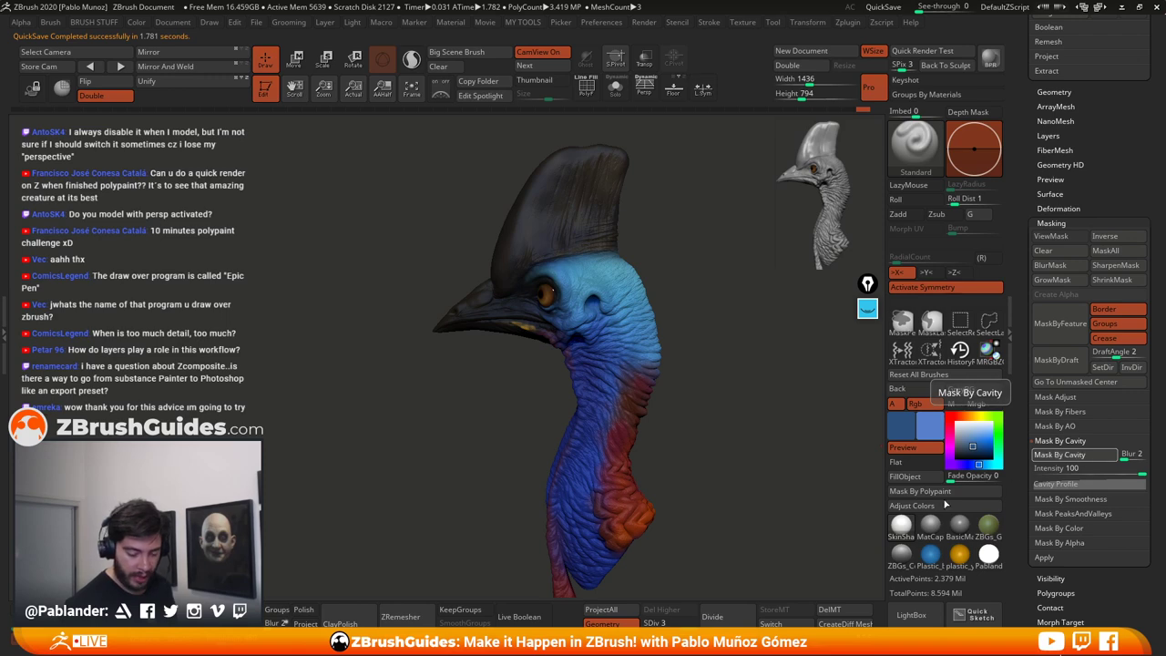
pyautogui.hotkey('ctrl', 'h')
pyautogui.keyDown('alt'); pyautogui.moveTo(707, 368); pyautogui.dragTo(802, 419); pyautogui.keyUp('alt')
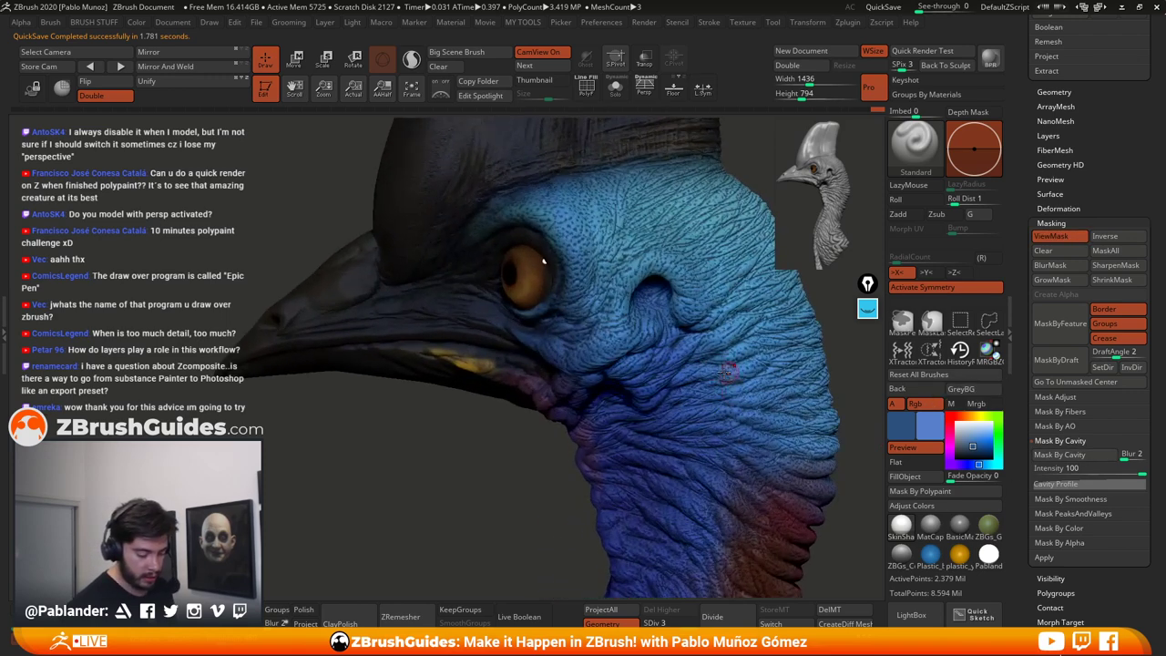
pyautogui.keyDown('alt'); pyautogui.moveTo(847, 364); pyautogui.dragTo(779, 393); pyautogui.keyUp('alt')
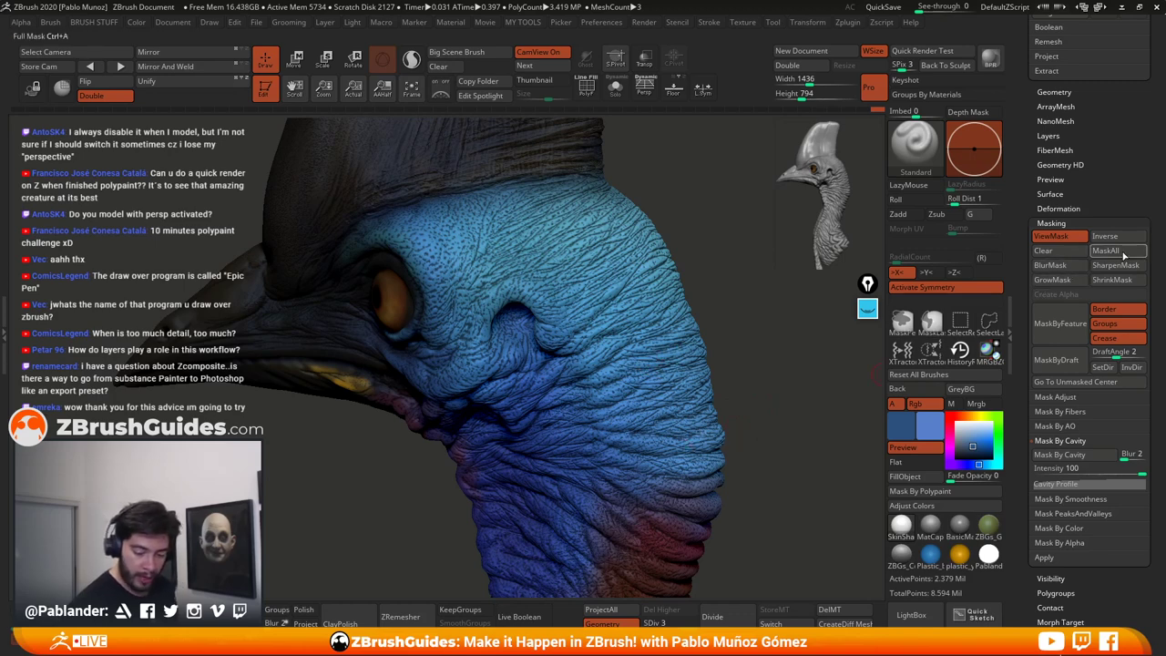
# Step: Try blurring the cavity mask on the head and neck
pyautogui.click(1063, 265)
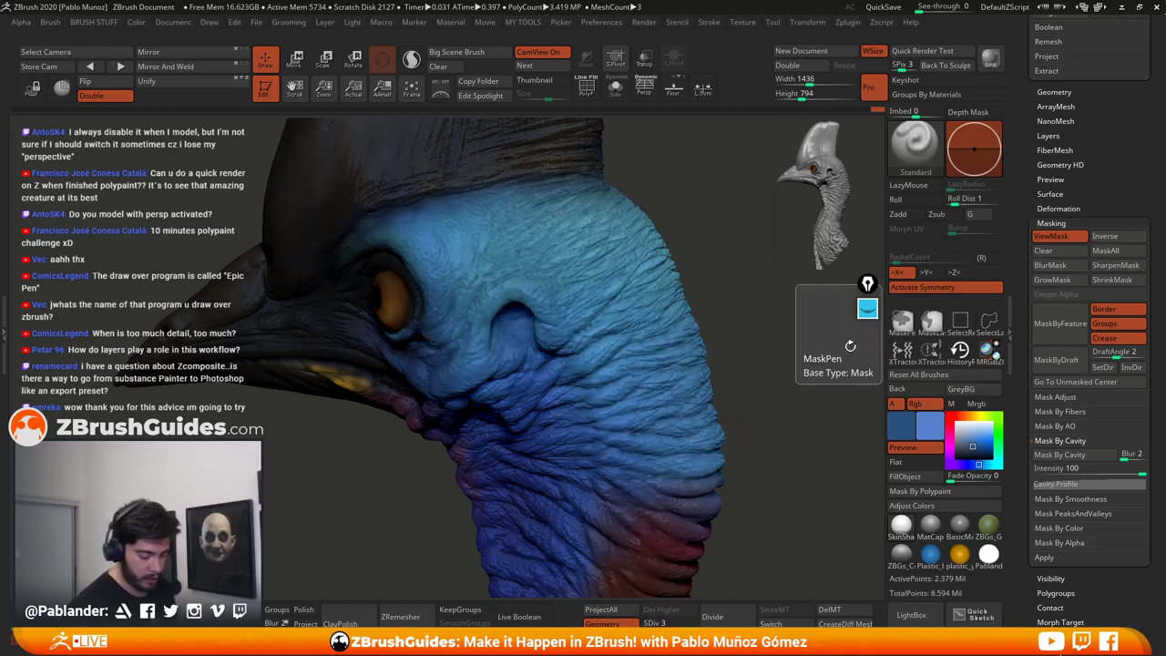
pyautogui.moveTo(732, 356); pyautogui.dragTo(751, 367)
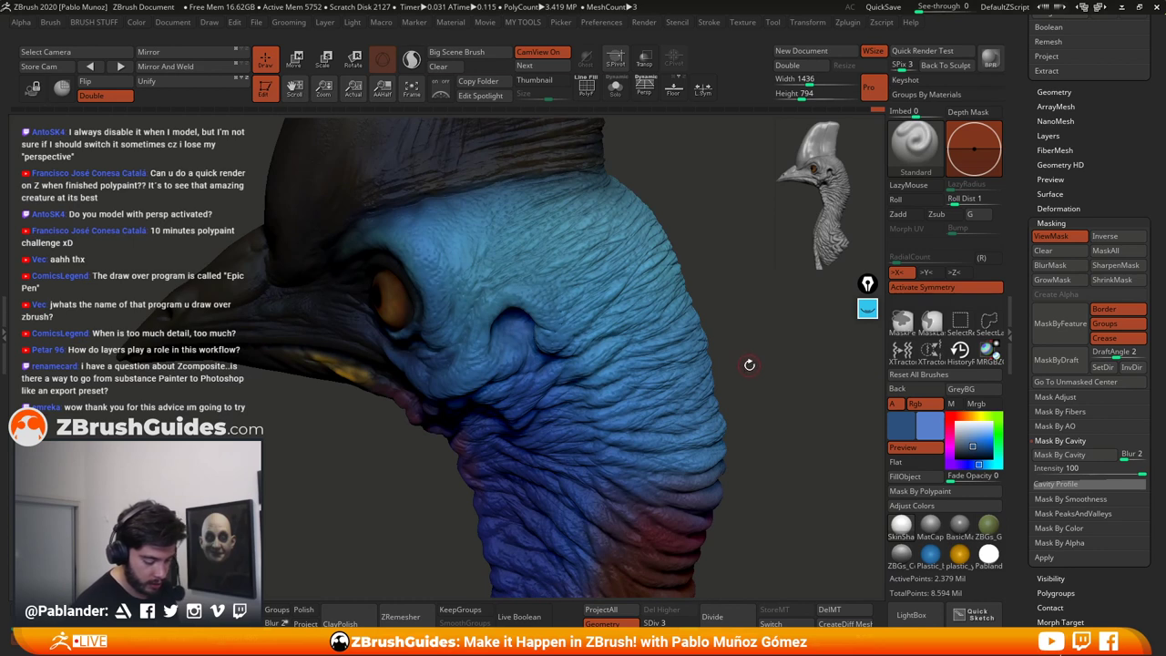
pyautogui.keyDown('ctrl'); pyautogui.click(748, 364); pyautogui.keyUp('ctrl')
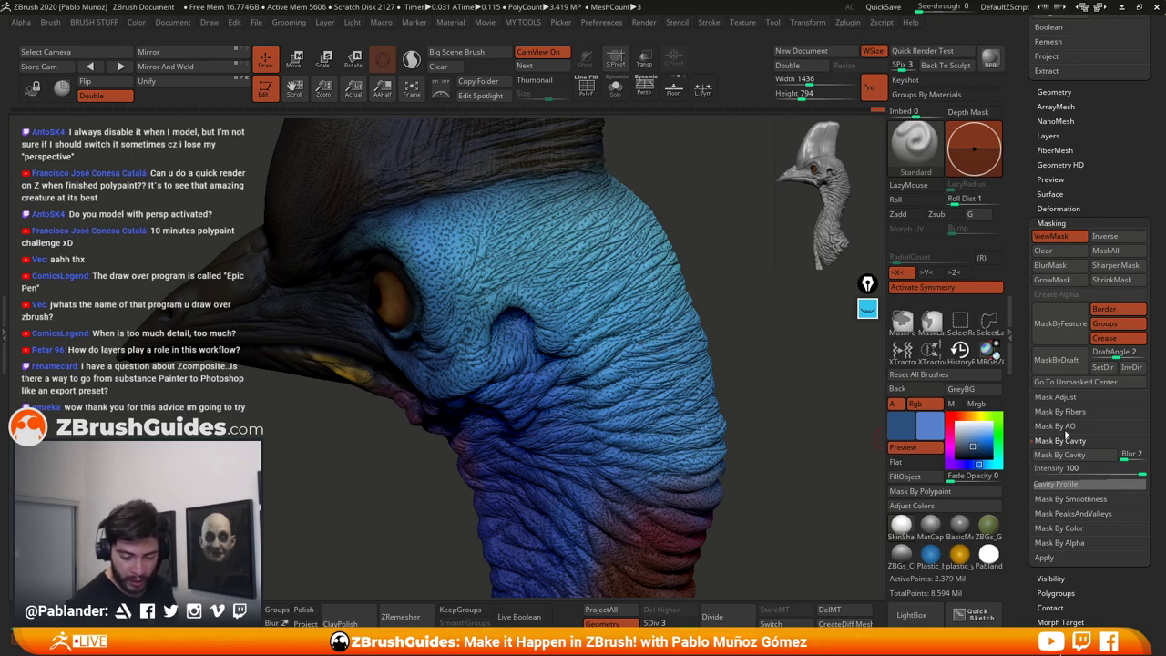
# Step: Bend the Mask Adjust profile into a steep curve near its high end and apply it to the cavity mask
pyautogui.scroll(-2, 1067, 401)
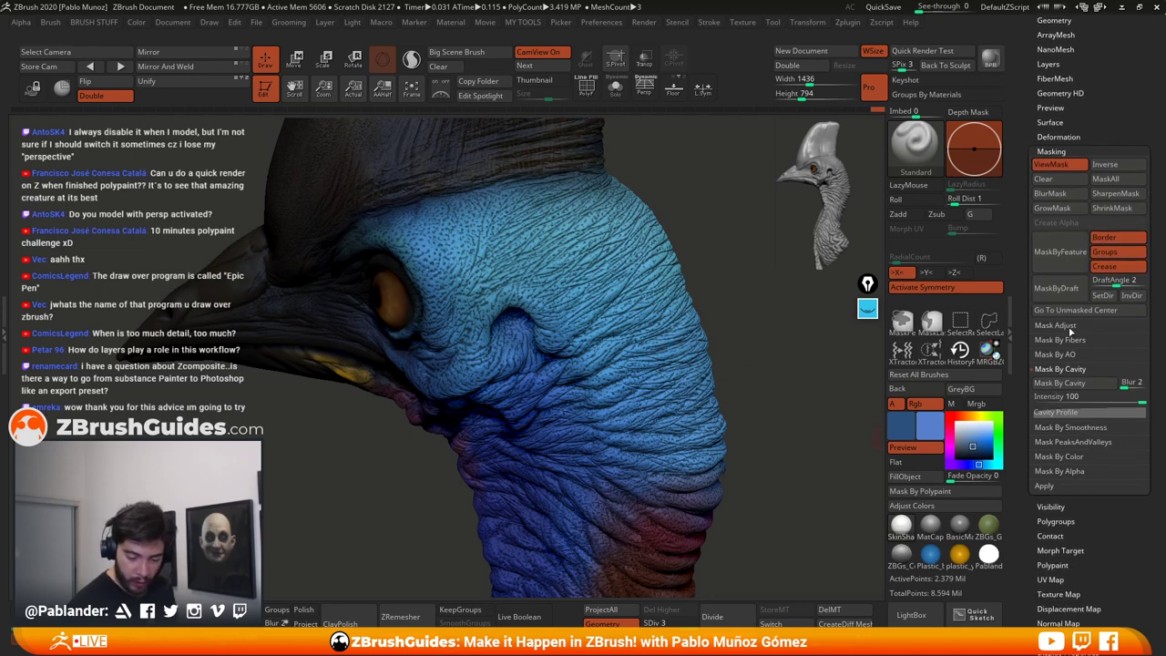
pyautogui.click(1061, 326)
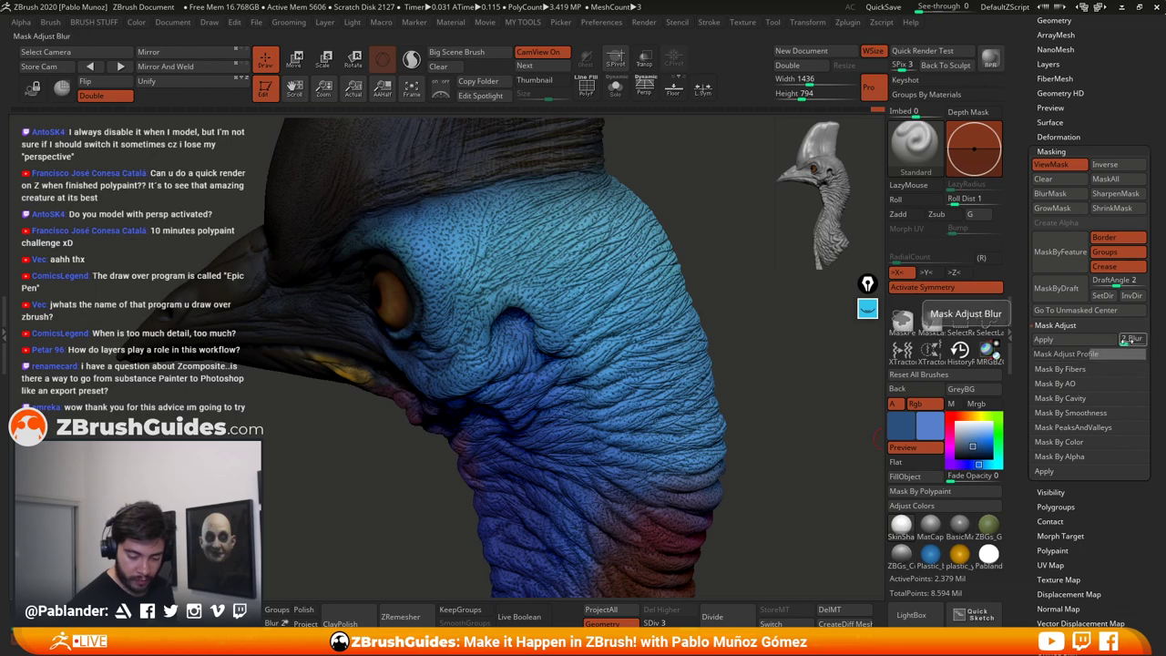
pyautogui.click(1088, 353)
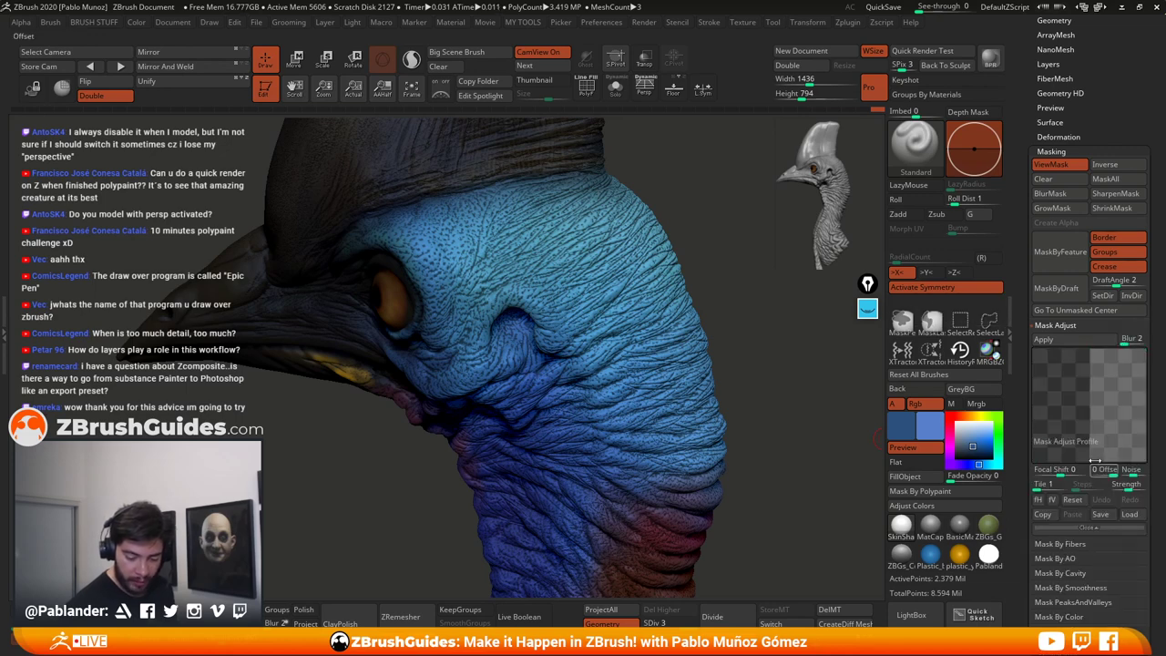
pyautogui.moveTo(1090, 460); pyautogui.dragTo(1074, 461)
pyautogui.moveTo(1092, 350); pyautogui.dragTo(1097, 472)
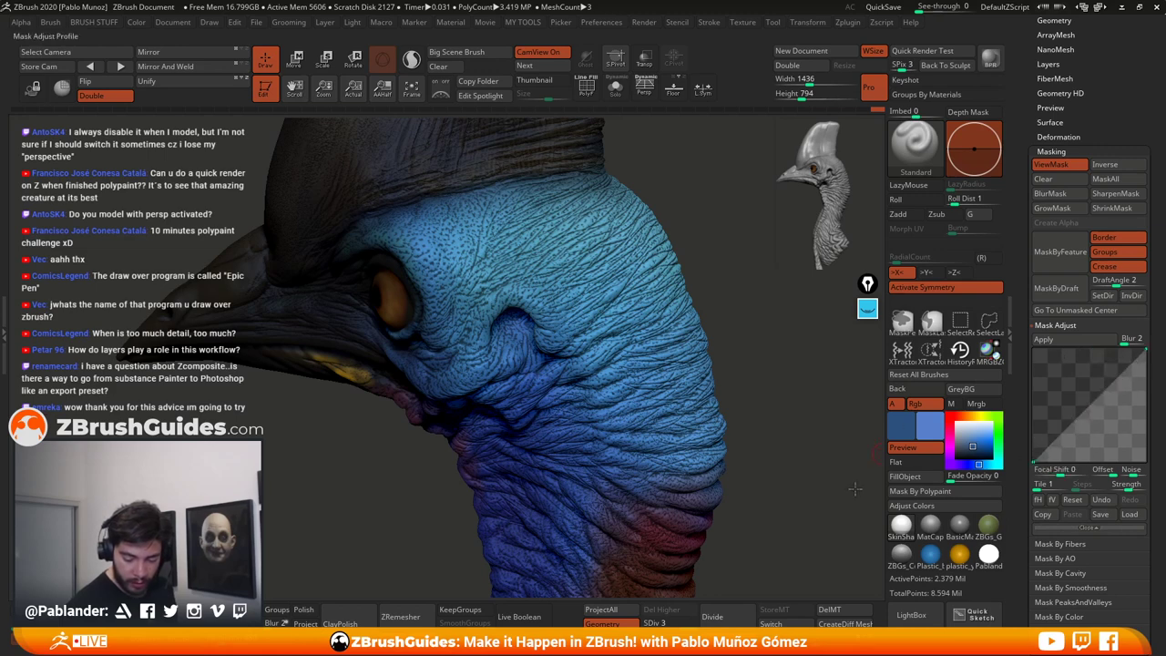
pyautogui.moveTo(1096, 409); pyautogui.dragTo(1129, 430)
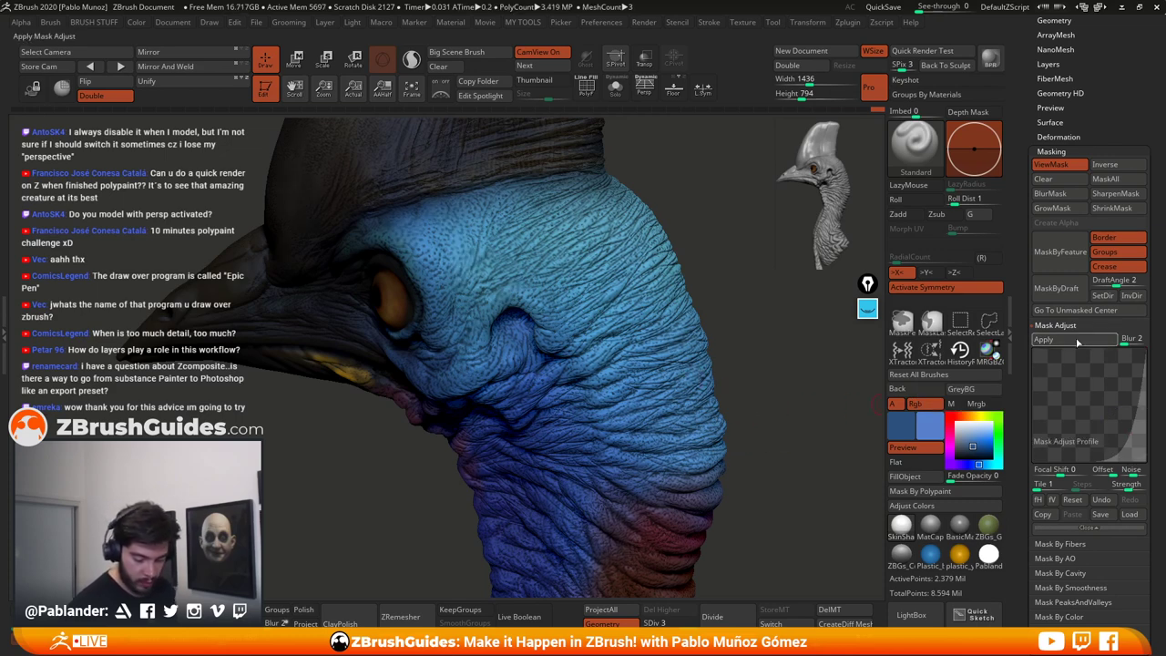
pyautogui.click(1043, 339)
pyautogui.keyDown('ctrl'); pyautogui.click(814, 422); pyautogui.keyUp('ctrl')
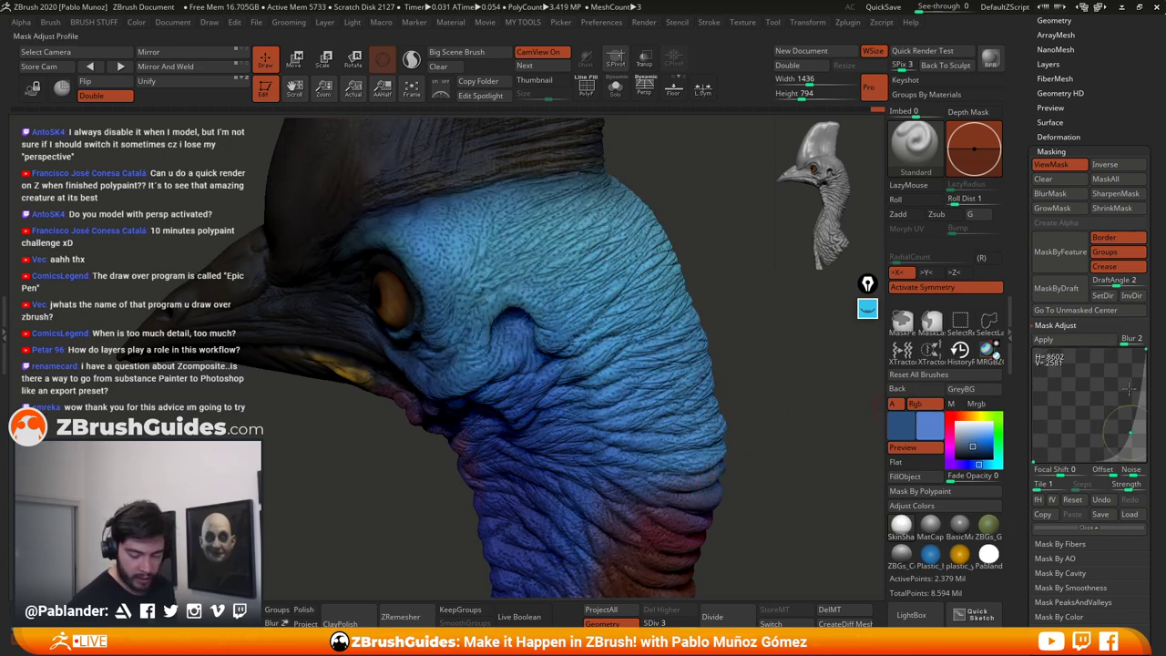
pyautogui.moveTo(752, 368); pyautogui.dragTo(772, 375)
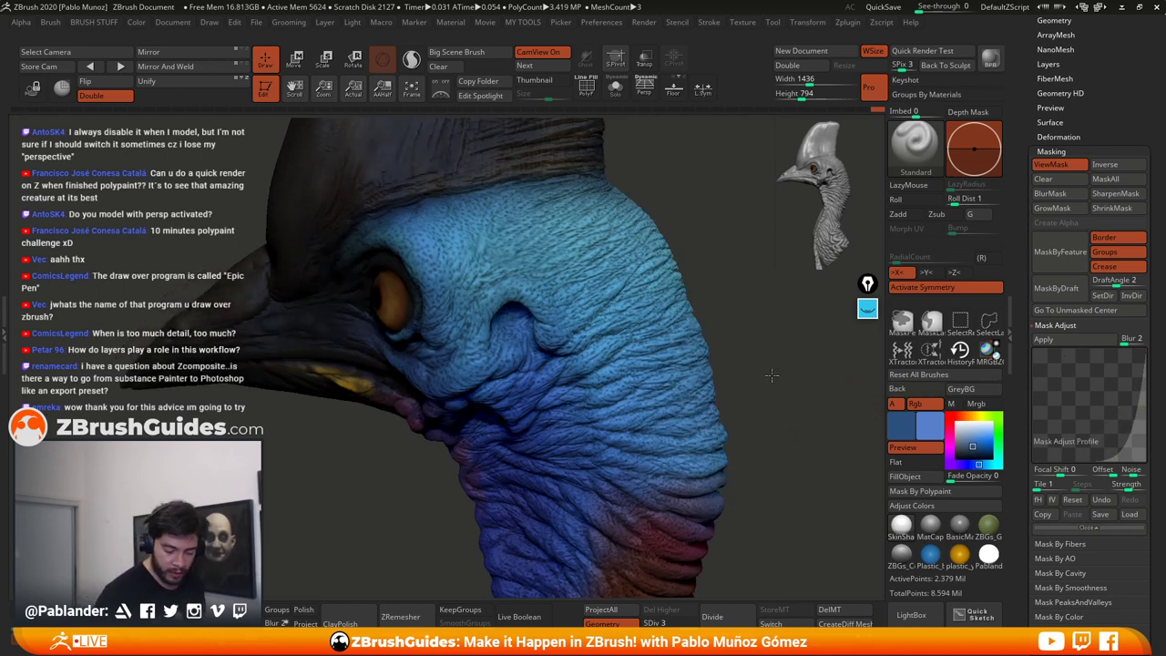
# Step: Invert the cavity mask and hide its display on the model
pyautogui.click(1119, 165)
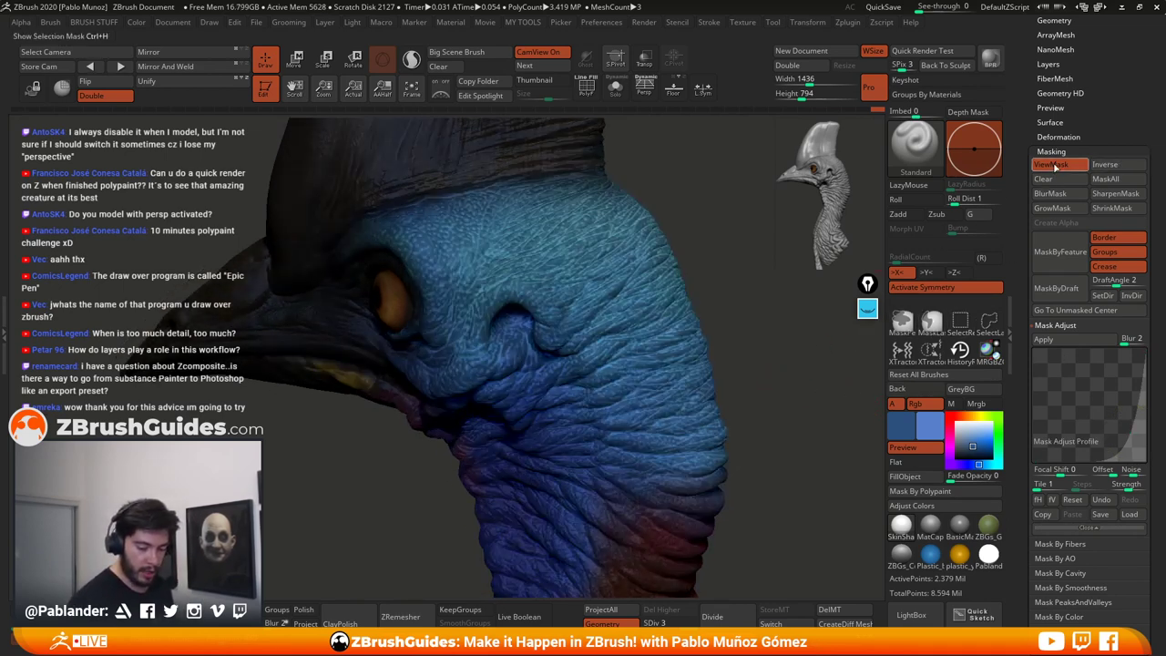
pyautogui.hotkey('ctrl', 'h')
pyautogui.moveTo(740, 298); pyautogui.dragTo(721, 343)
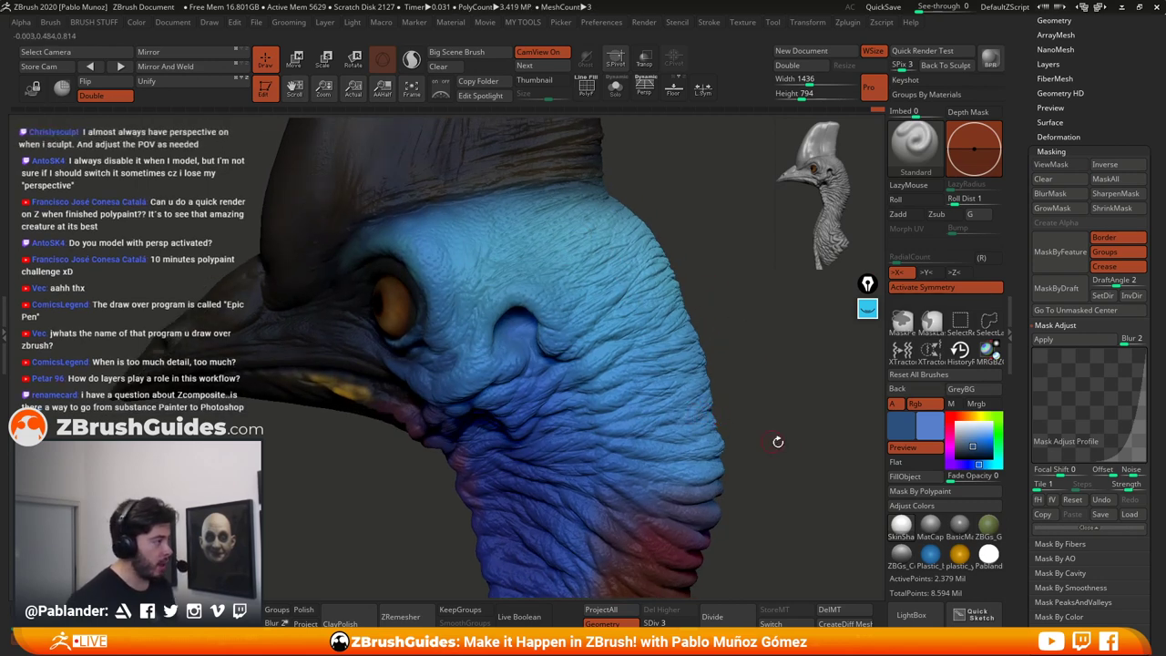
# Step: Choose a deep blue paint colour, adjust the brush's draw size and check which skin areas are masked
pyautogui.moveTo(965, 445)
pyautogui.mouseDown()
pyautogui.moveTo(708, 436)
pyautogui.moveTo(579, 479)
pyautogui.mouseUp()
pyautogui.press('space')
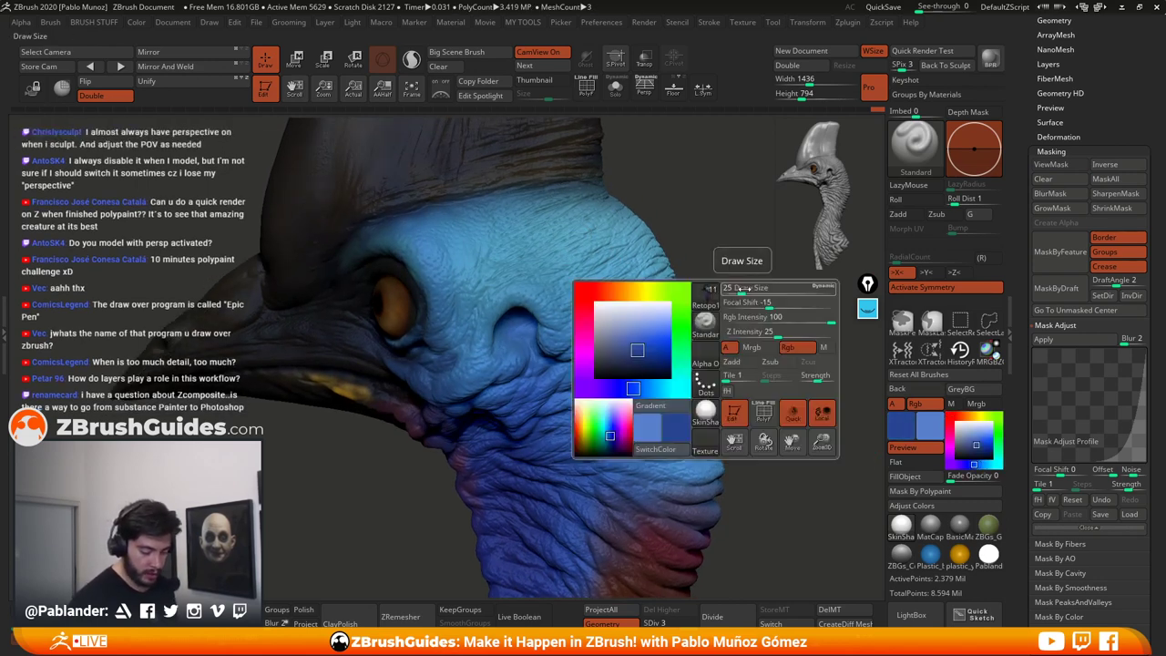
pyautogui.moveTo(743, 286)
pyautogui.mouseDown()
pyautogui.moveTo(728, 287)
pyautogui.moveTo(734, 299)
pyautogui.mouseUp()
pyautogui.moveTo(734, 298); pyautogui.dragTo(625, 286, button='right')
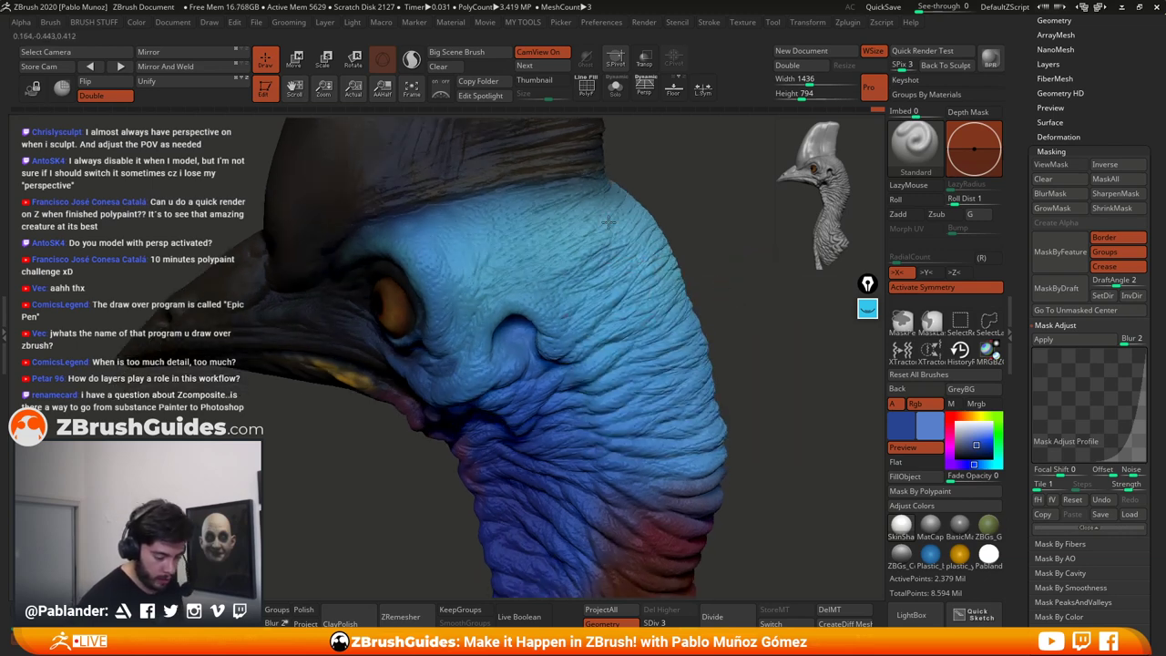
pyautogui.hotkey('ctrl', 'h')
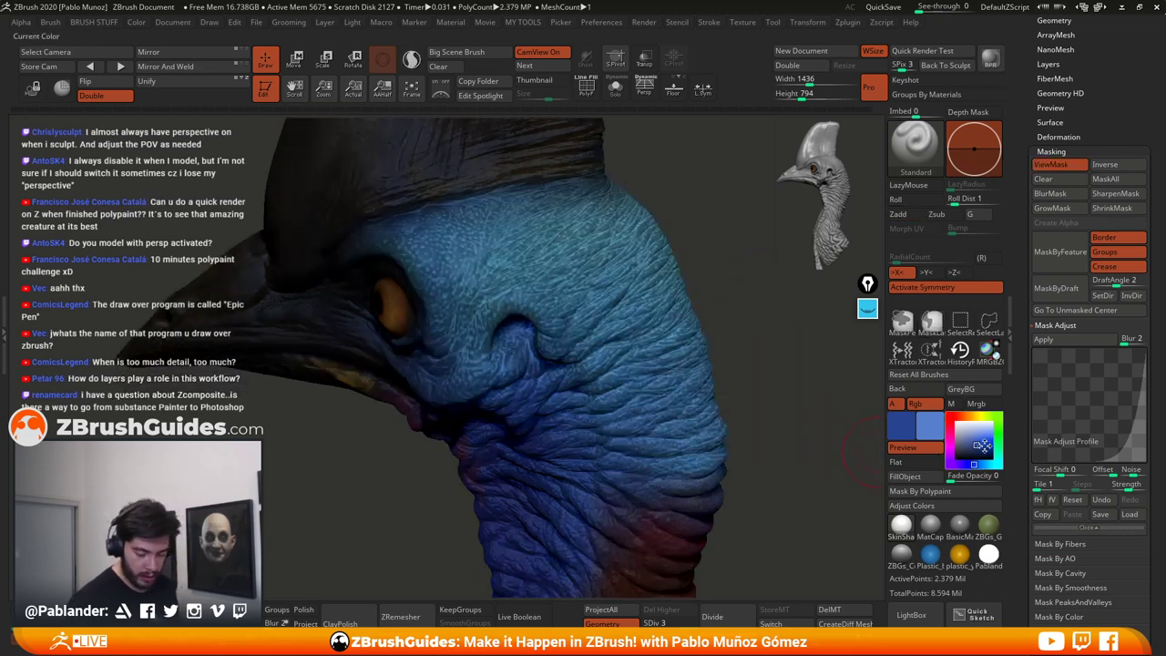
pyautogui.click(1064, 166)
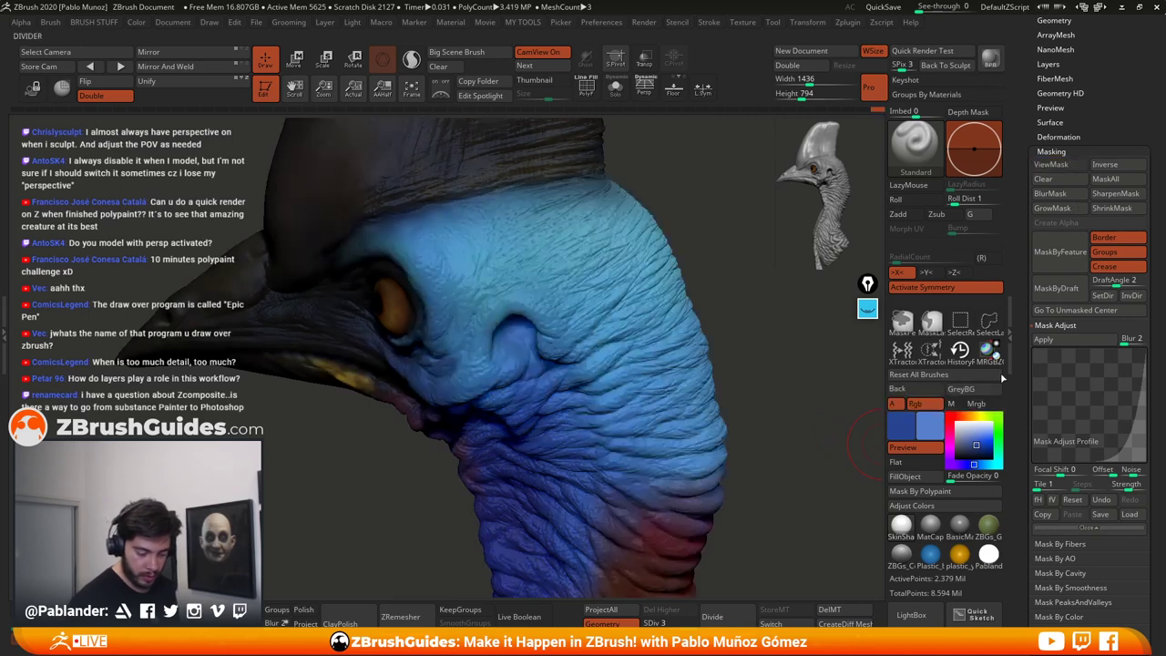
# Step: Choose a dark navy and paint it into the fine wrinkles behind the eye and around the ear opening
pyautogui.click(967, 451)
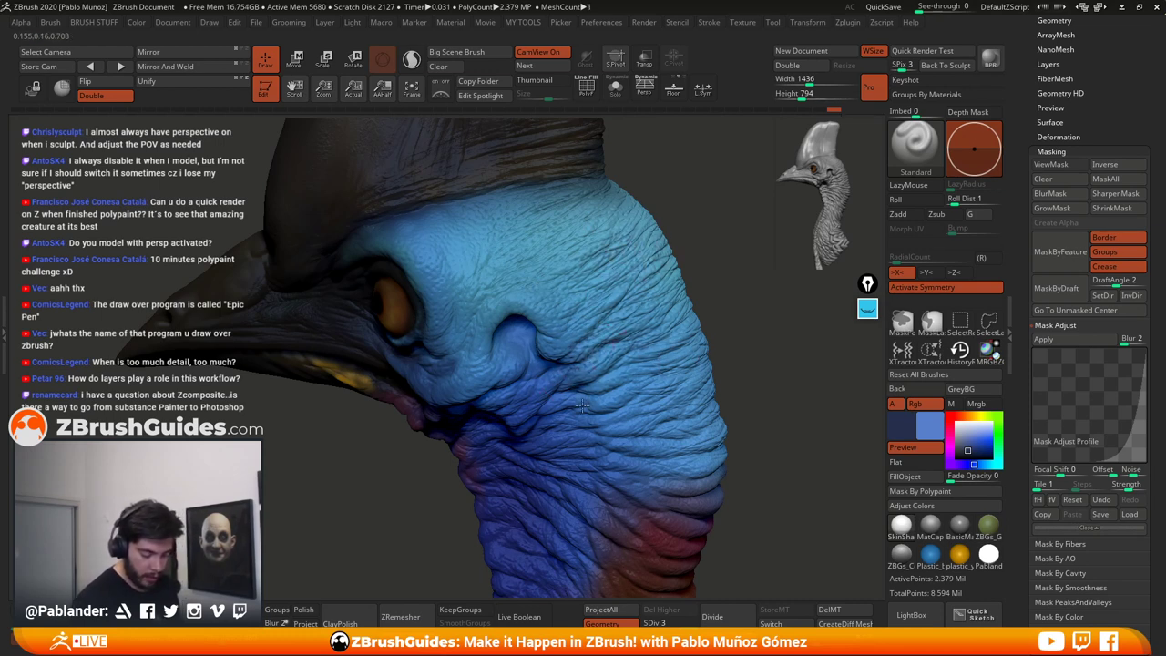
pyautogui.moveTo(508, 302); pyautogui.dragTo(577, 211)
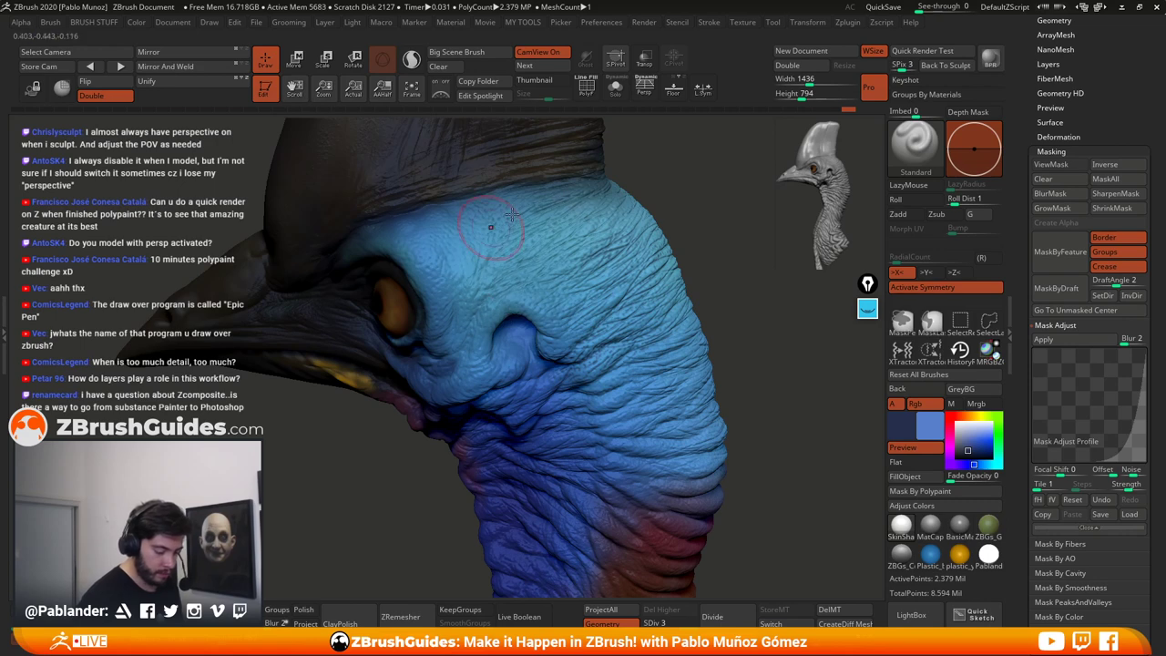
pyautogui.moveTo(492, 234); pyautogui.dragTo(452, 279)
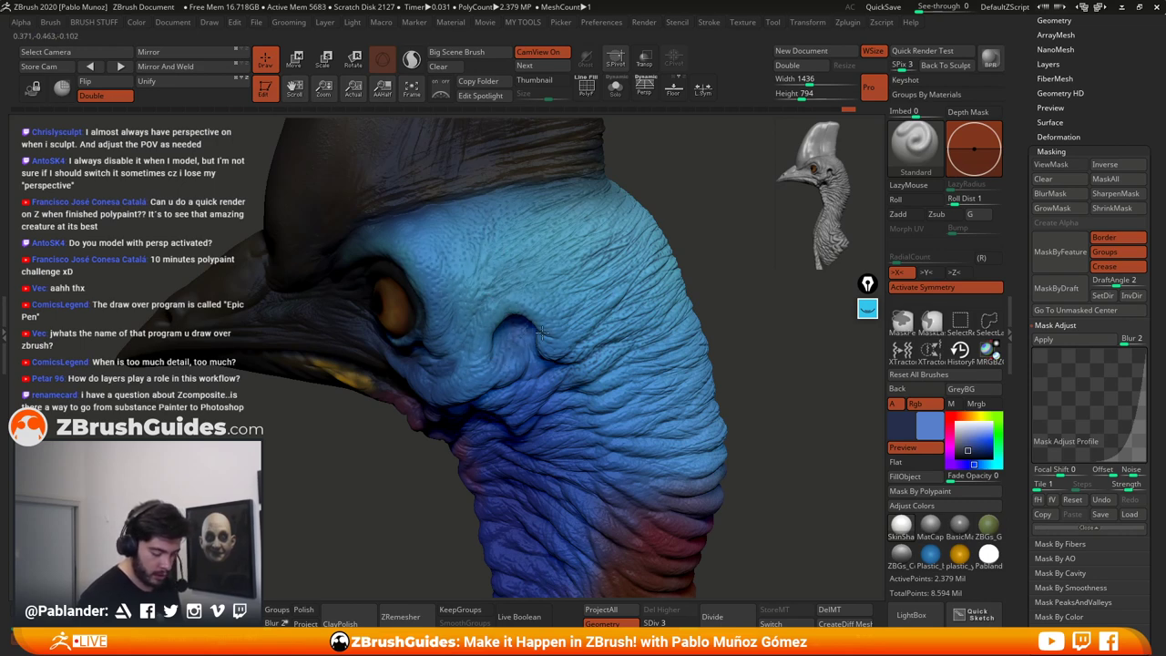
pyautogui.moveTo(542, 333); pyautogui.dragTo(560, 346, button='right')
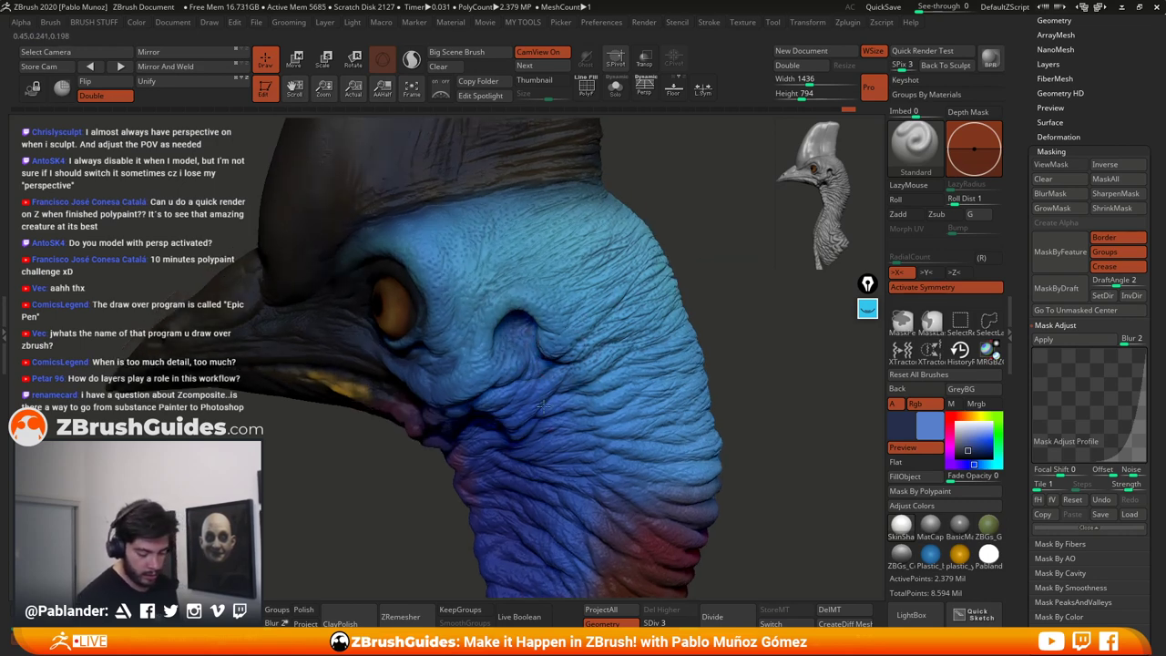
pyautogui.press('space')
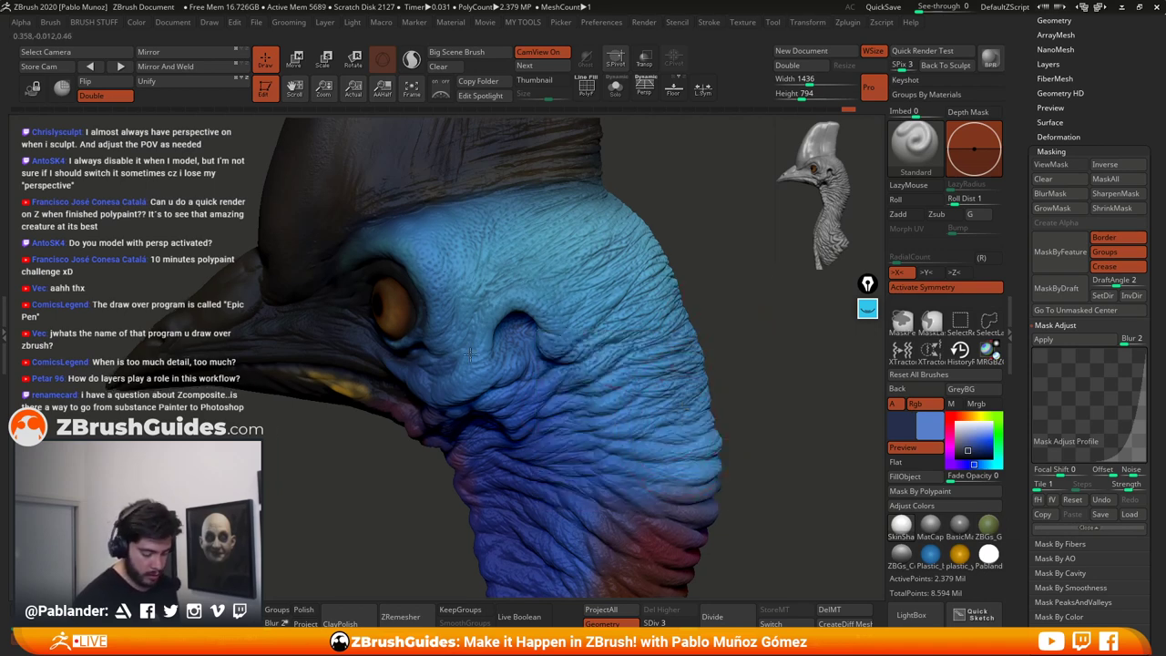
# Step: Choose a darker navy and paint it into the upper neck folds below the ear
pyautogui.keyDown('alt'); pyautogui.moveTo(740, 409); pyautogui.dragTo(718, 304); pyautogui.keyUp('alt')
pyautogui.click(970, 455)
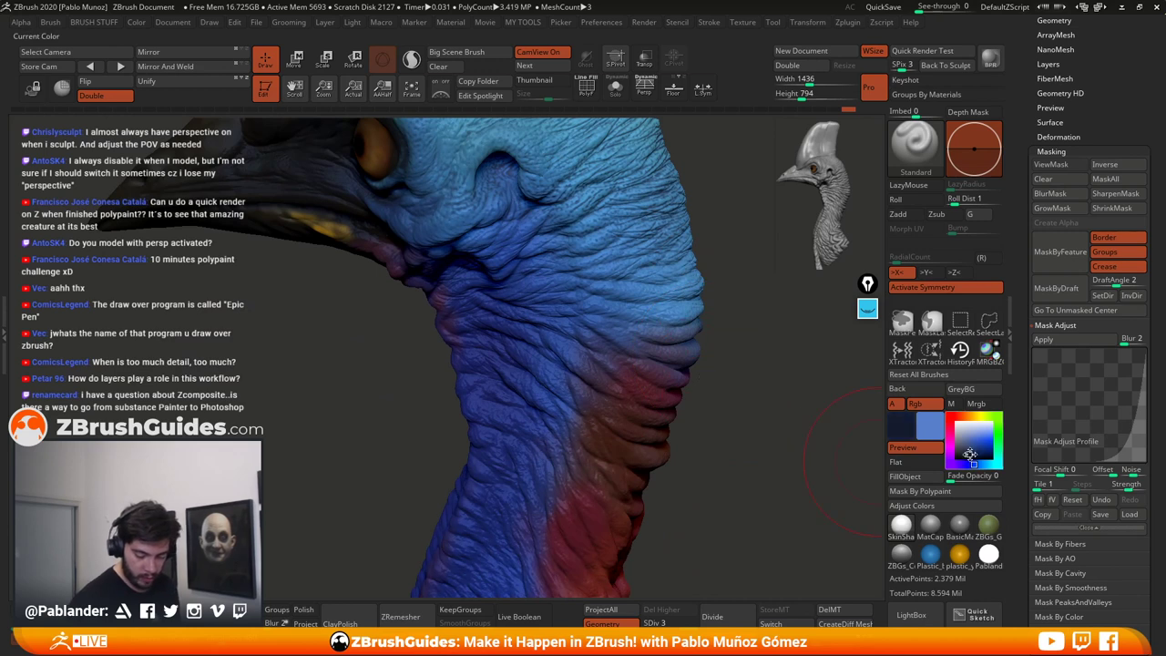
pyautogui.moveTo(458, 308); pyautogui.dragTo(555, 282)
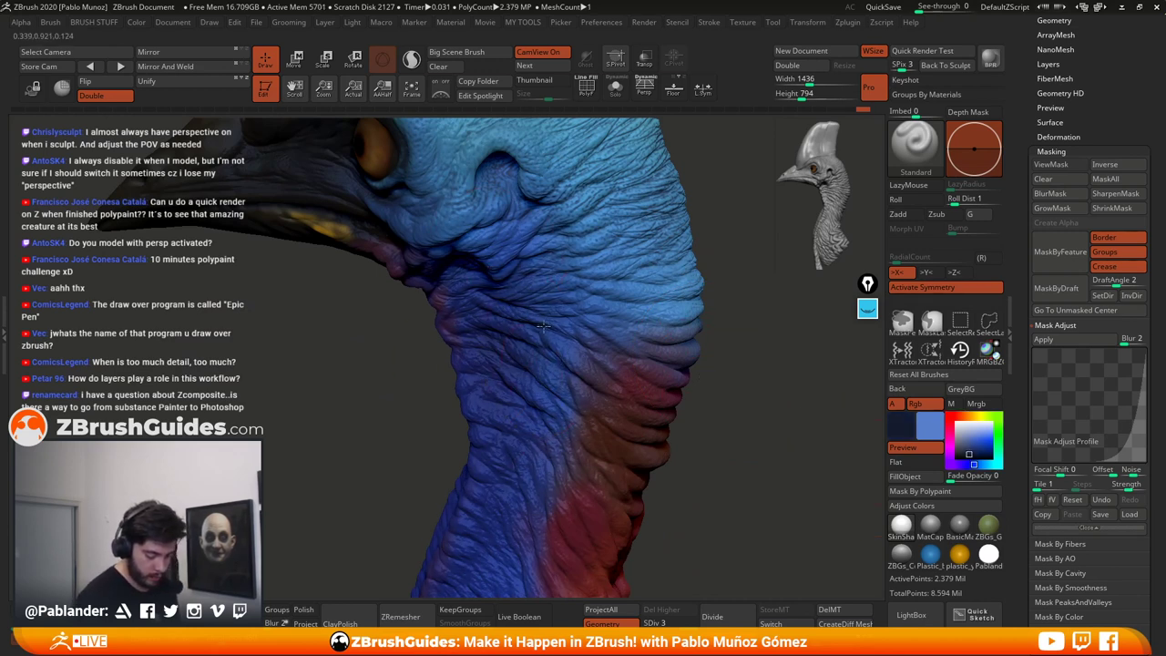
# Step: Sample blues from the neck skin and paint dark blue into the folds across the nape below the ear
pyautogui.keyDown('alt'); pyautogui.moveTo(725, 435); pyautogui.dragTo(744, 394); pyautogui.keyUp('alt')
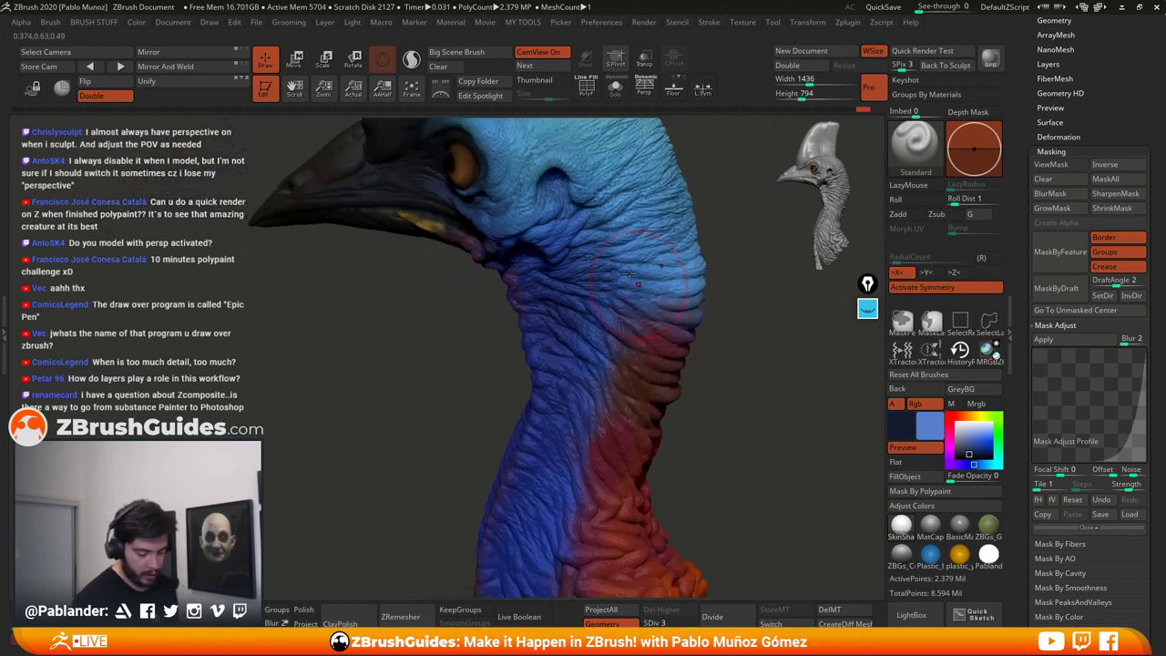
pyautogui.press('c')
pyautogui.press('c')
pyautogui.press('c')
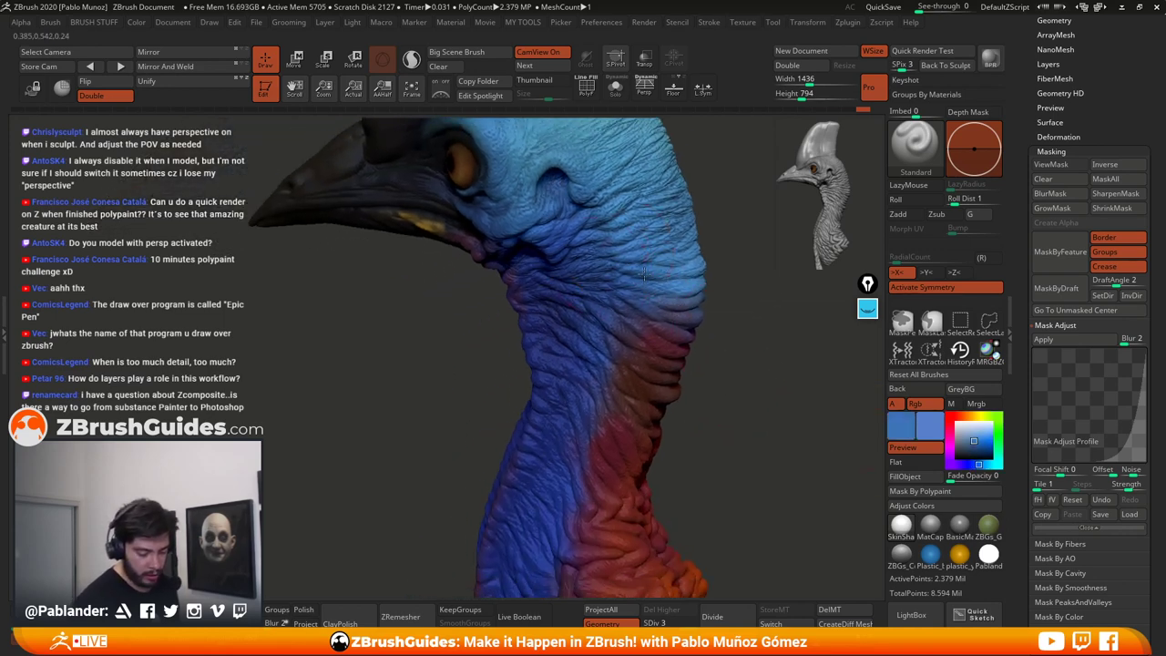
pyautogui.press('c')
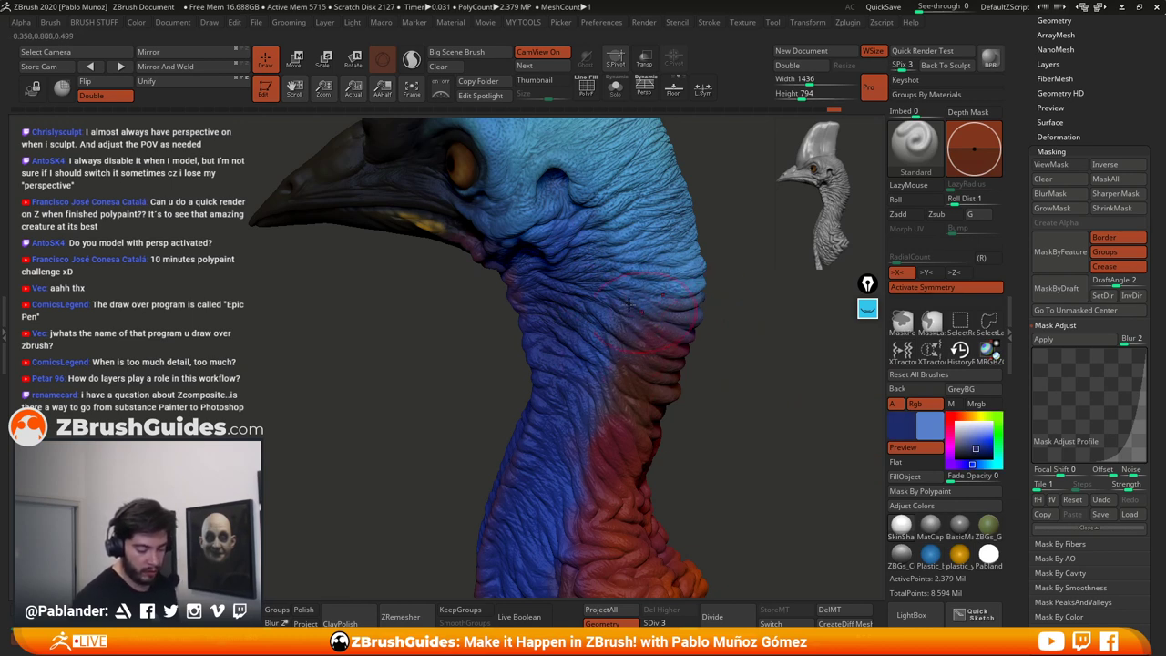
pyautogui.press('c')
pyautogui.press('c')
pyautogui.press('c')
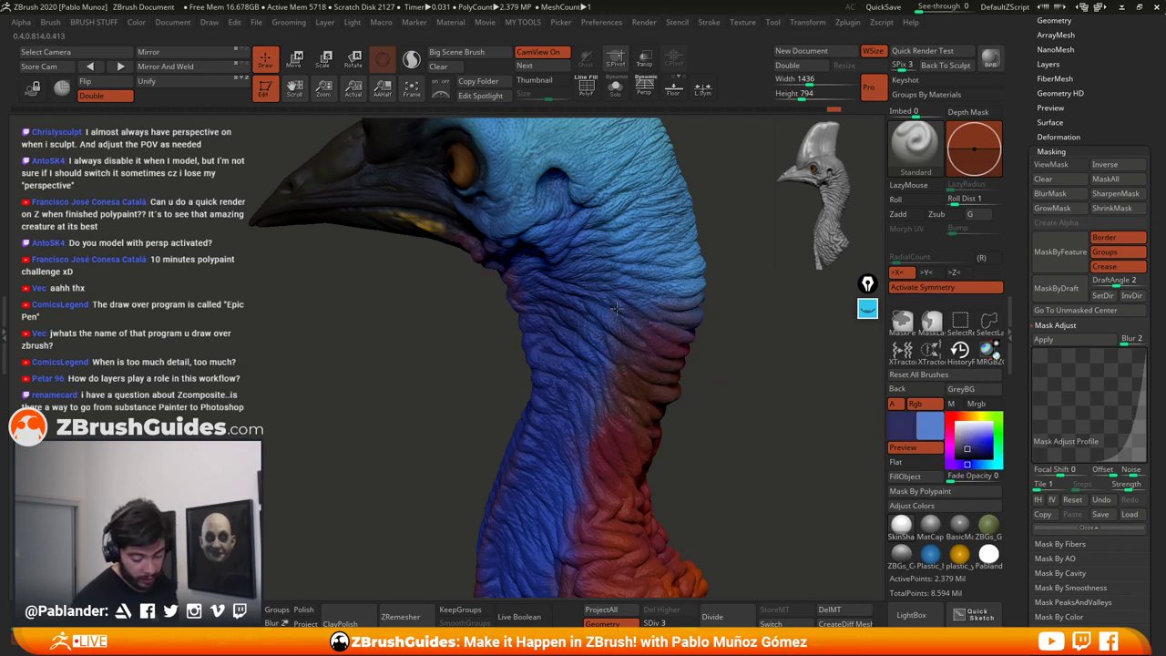
# Step: Choose a very dark maroon and paint it into the folds of the red nape and the orange skin below it
pyautogui.click(961, 452)
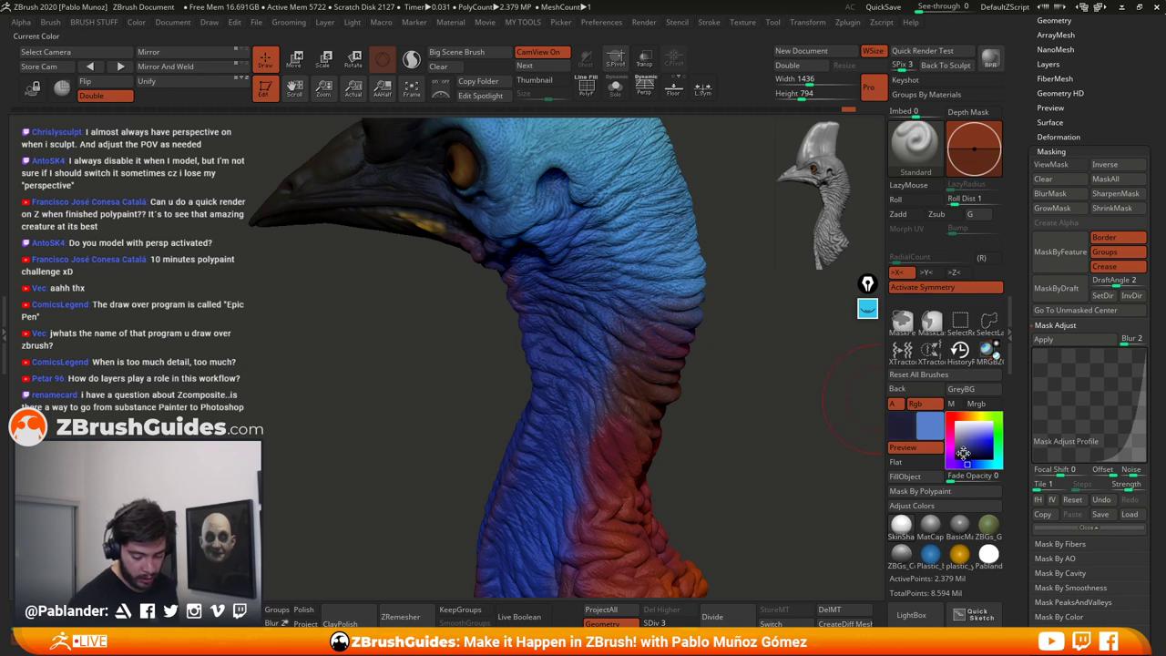
pyautogui.click(949, 429)
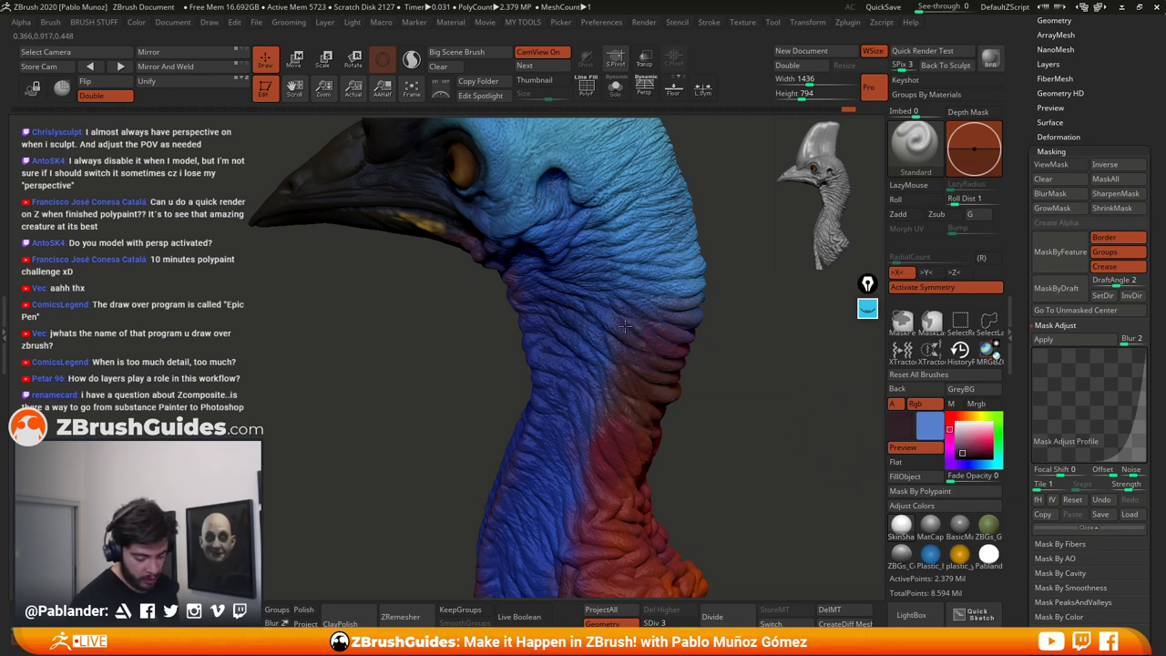
pyautogui.keyDown('alt'); pyautogui.moveTo(703, 476); pyautogui.dragTo(663, 315); pyautogui.keyUp('alt')
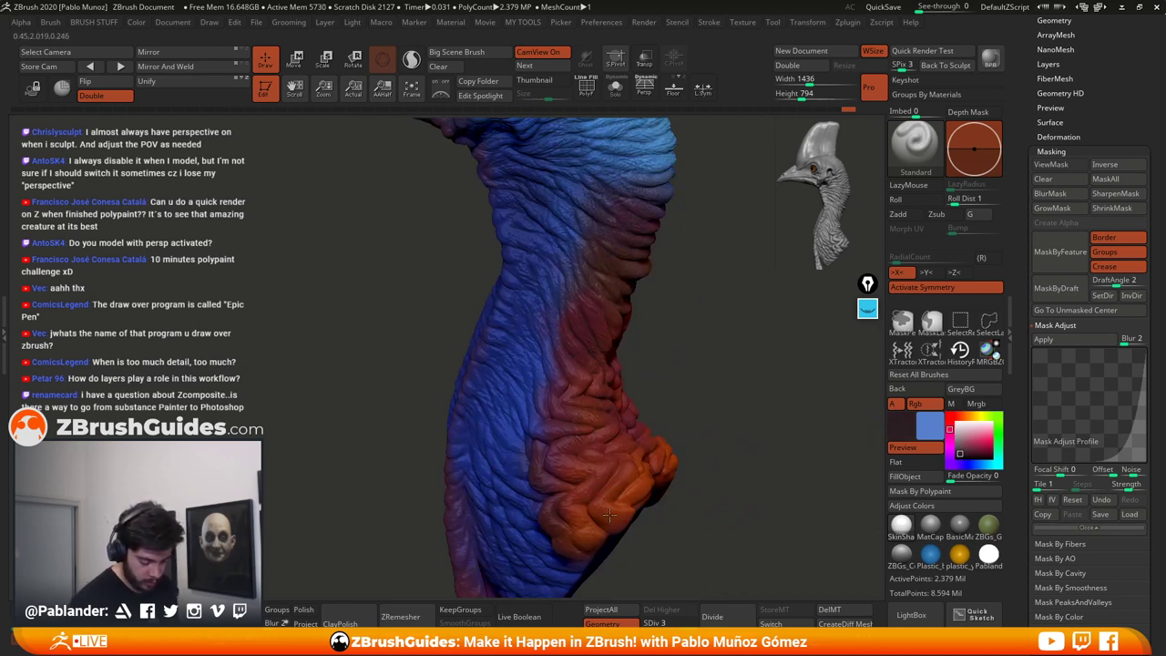
pyautogui.moveTo(604, 406); pyautogui.dragTo(537, 393)
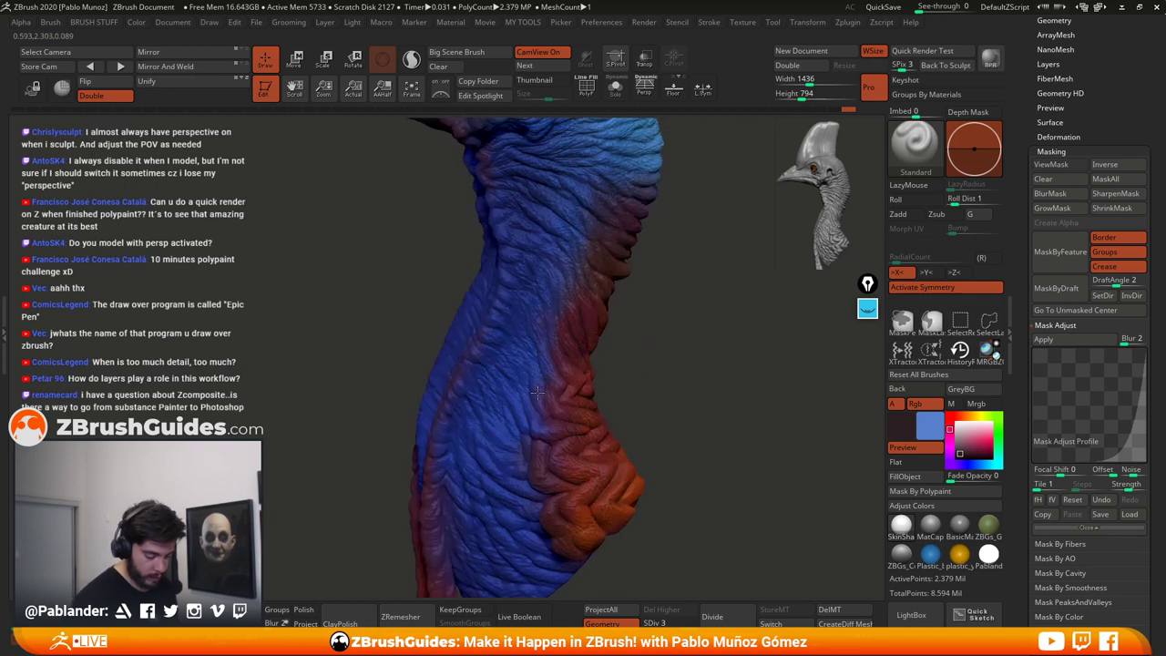
pyautogui.moveTo(529, 353); pyautogui.dragTo(525, 344)
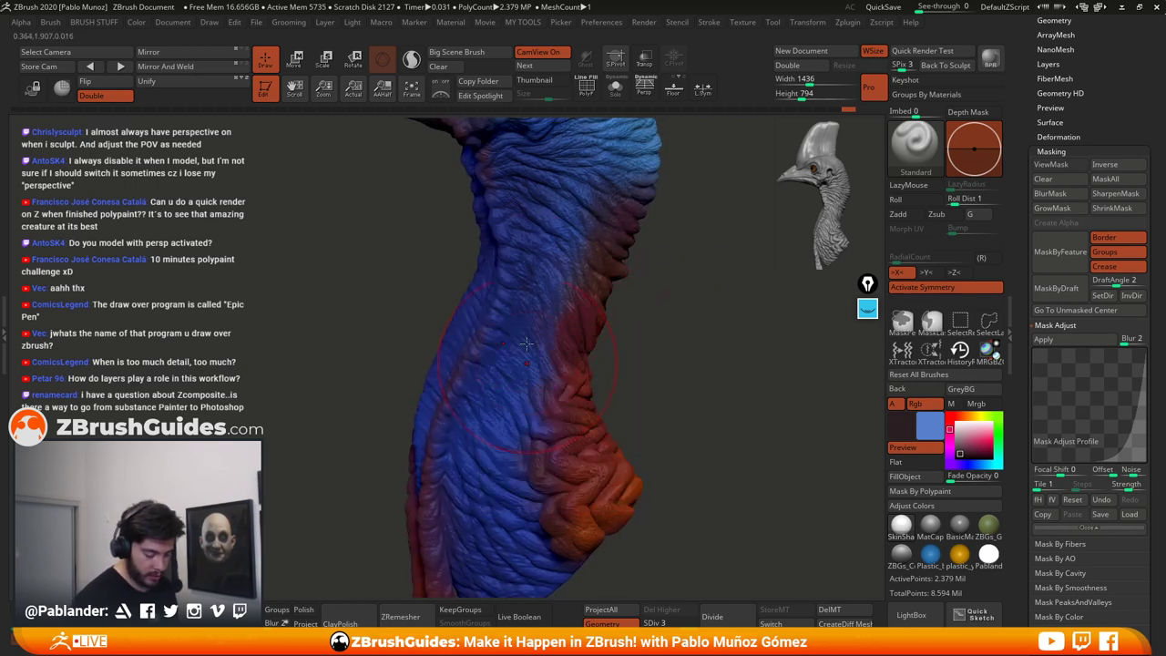
# Step: Sample the neck's blue, darken it to navy and paint it into the folds of the lower neck
pyautogui.moveTo(968, 450); pyautogui.dragTo(500, 380)
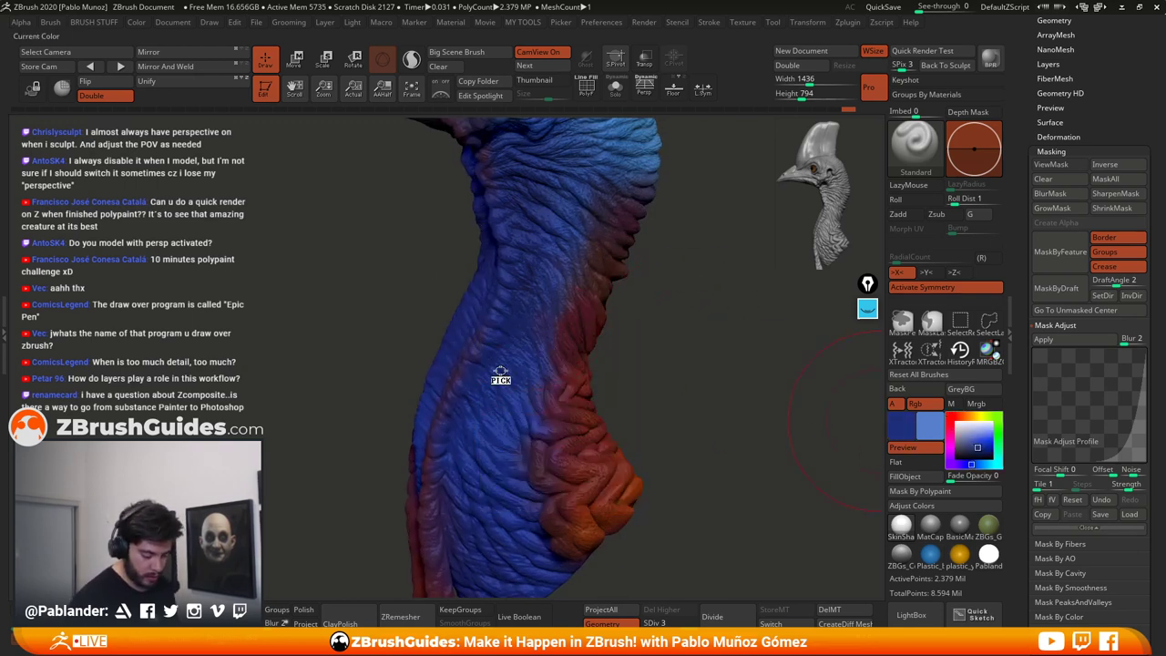
pyautogui.click(975, 454)
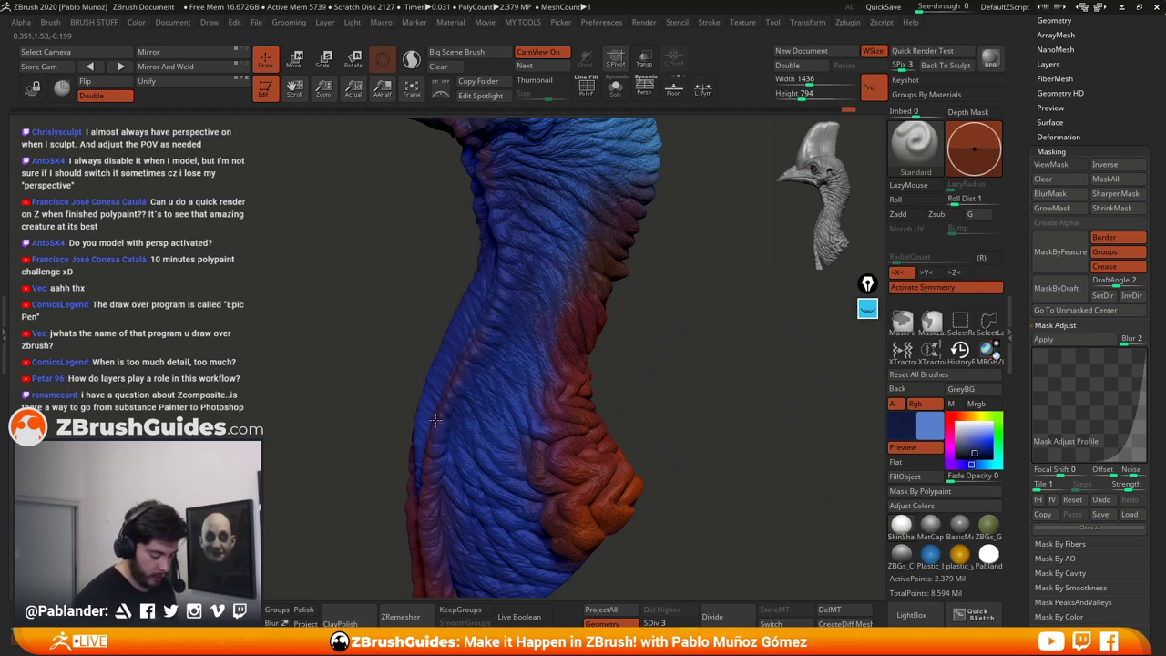
pyautogui.moveTo(617, 378); pyautogui.dragTo(541, 342)
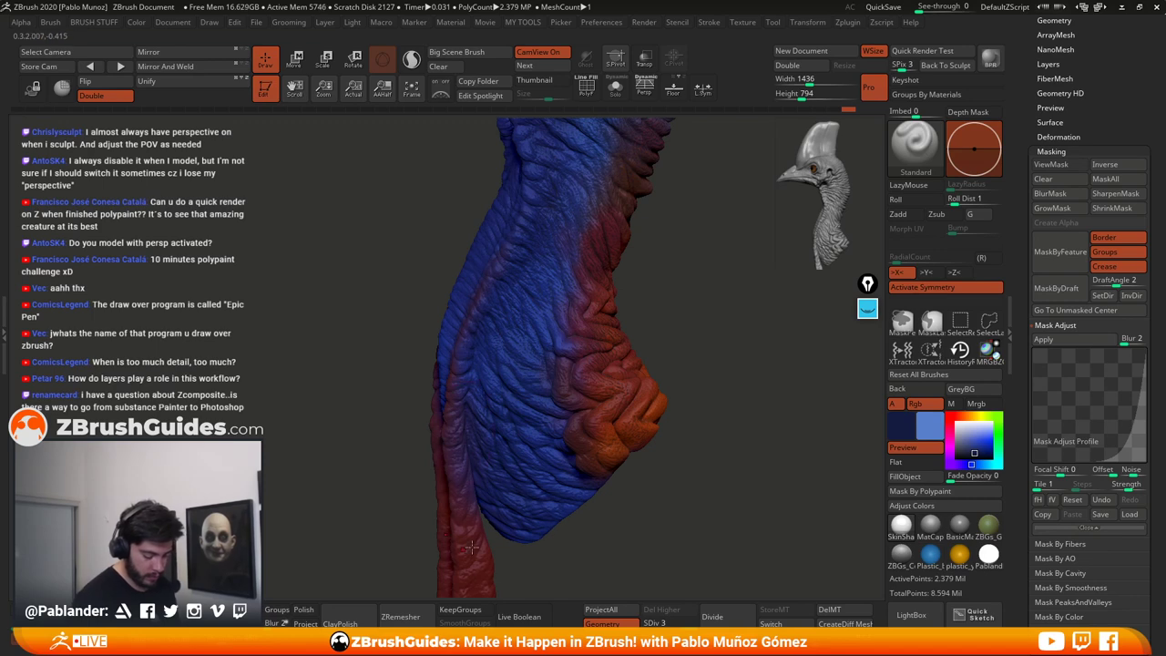
pyautogui.moveTo(705, 364)
pyautogui.mouseDown()
pyautogui.moveTo(669, 338)
pyautogui.moveTo(672, 369)
pyautogui.mouseUp()
pyautogui.moveTo(452, 397)
pyautogui.mouseDown()
pyautogui.moveTo(547, 364)
pyautogui.moveTo(635, 278)
pyautogui.moveTo(649, 347)
pyautogui.moveTo(661, 341)
pyautogui.moveTo(632, 325)
pyautogui.mouseUp()
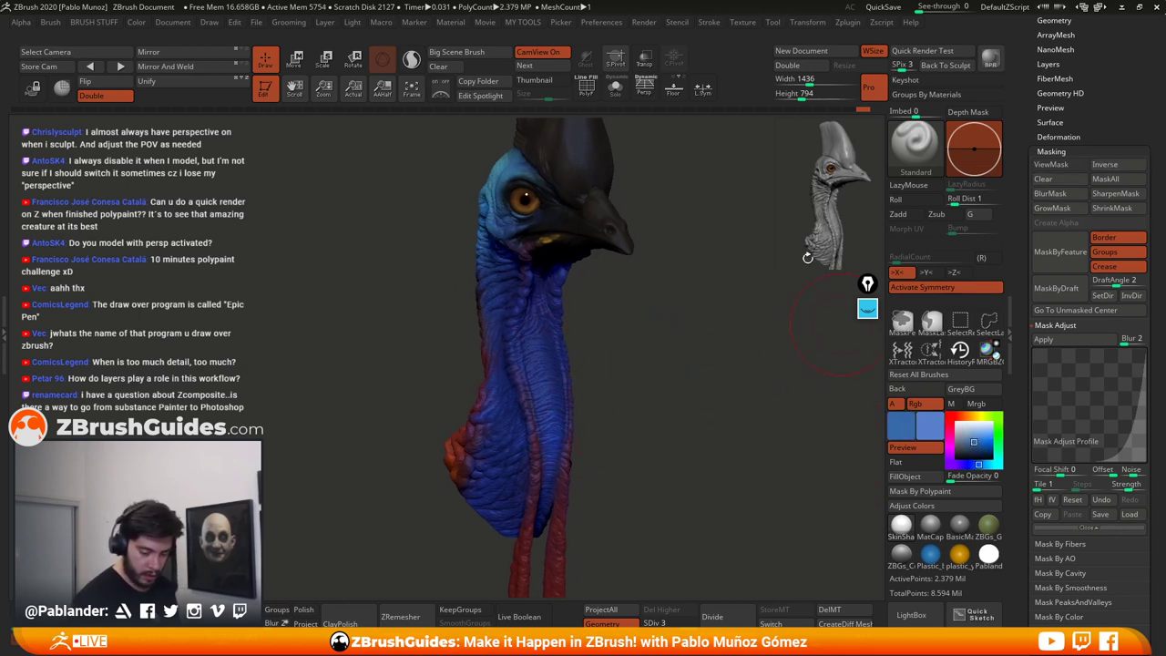
# Step: Load the ZBG_Lip_Detailer brush and set it to paint colour only, with Zadd off and Rgb on
pyautogui.moveTo(558, 379)
pyautogui.mouseDown()
pyautogui.moveTo(549, 426)
pyautogui.moveTo(625, 370)
pyautogui.moveTo(552, 437)
pyautogui.moveTo(702, 364)
pyautogui.mouseUp()
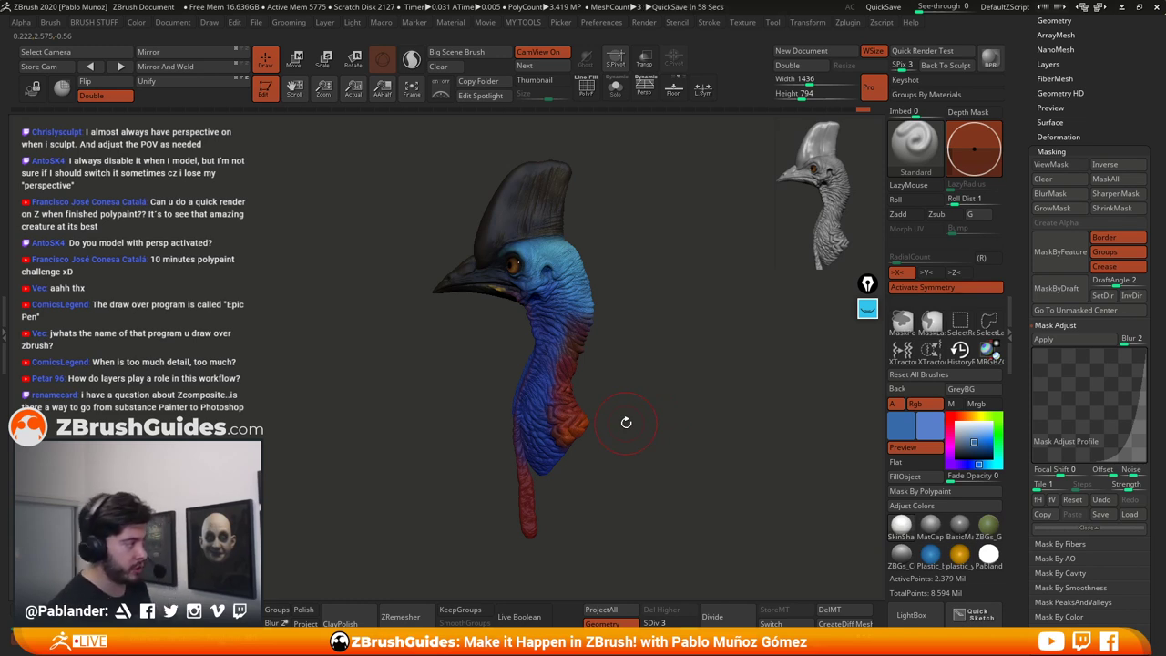
pyautogui.keyDown('alt'); pyautogui.moveTo(659, 345); pyautogui.dragTo(662, 380); pyautogui.keyUp('alt')
pyautogui.keyDown('alt'); pyautogui.moveTo(617, 263); pyautogui.dragTo(706, 347); pyautogui.keyUp('alt')
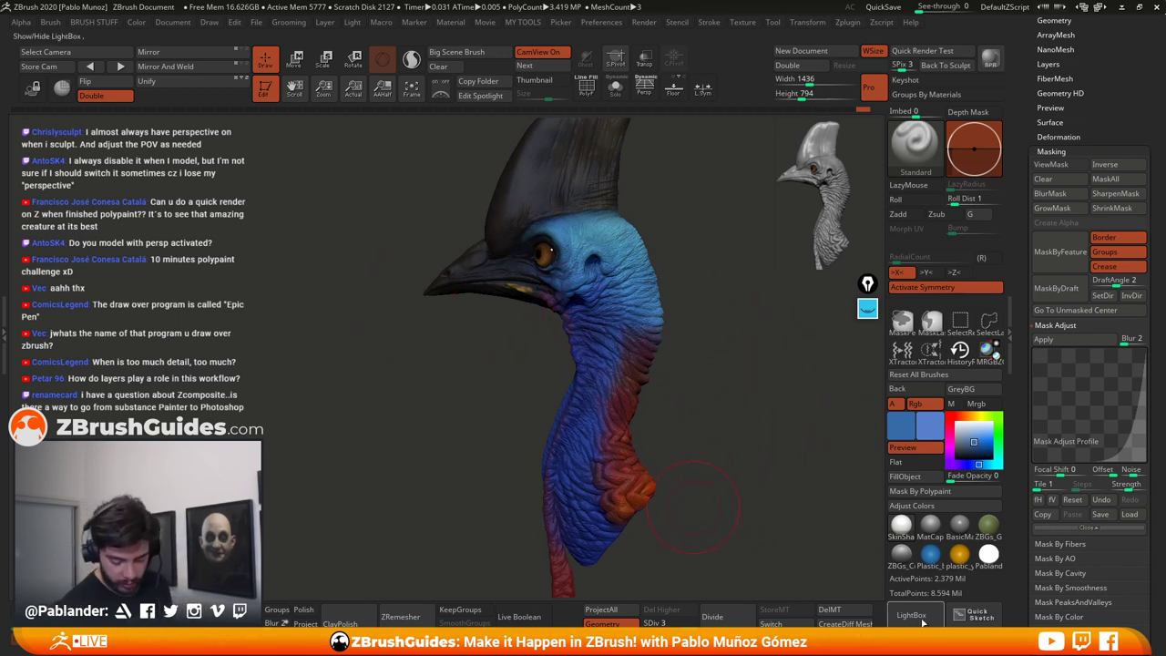
pyautogui.press(',')
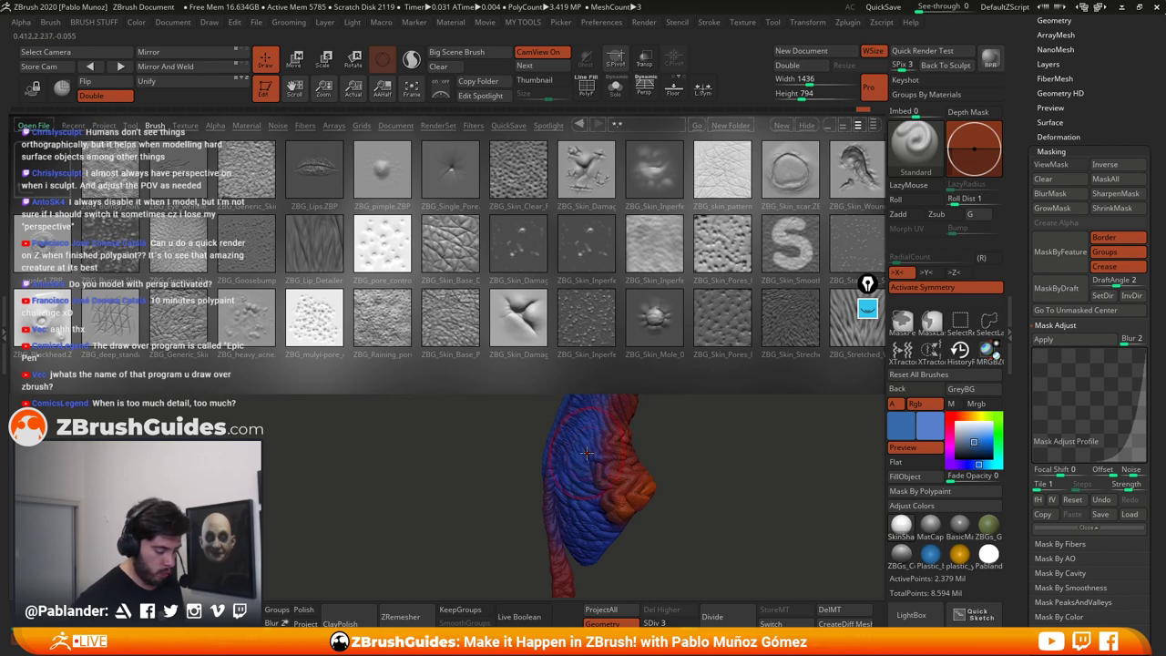
pyautogui.doubleClick(315, 243)
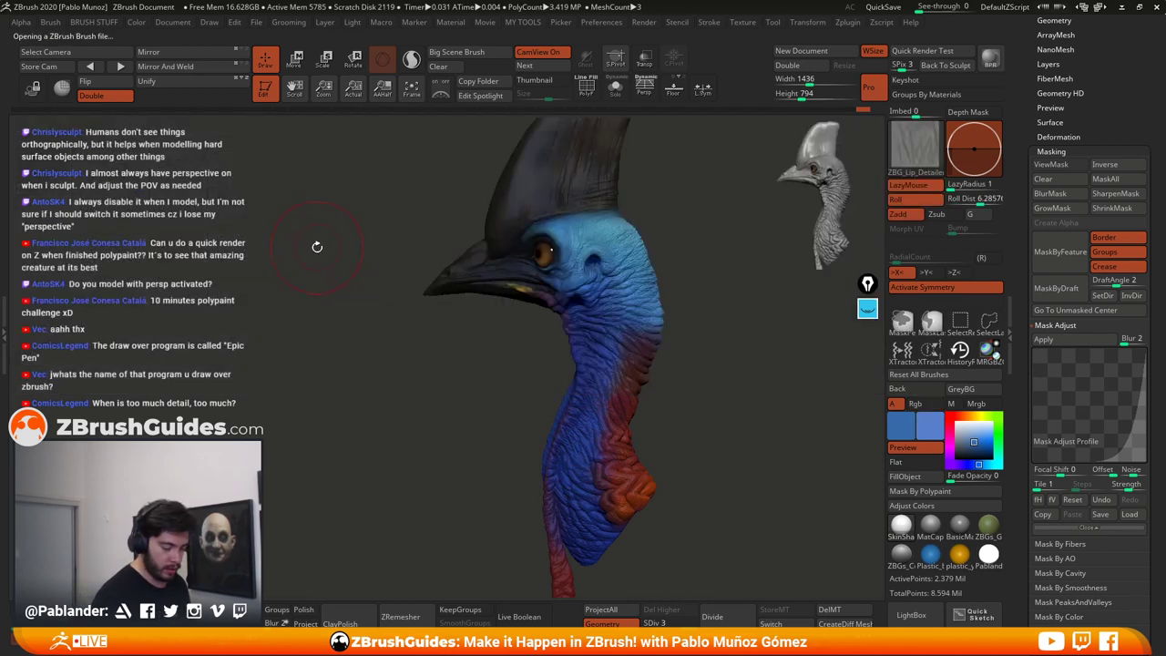
pyautogui.moveTo(677, 288)
pyautogui.keyDown('alt'); pyautogui.mouseDown()
pyautogui.moveTo(662, 338)
pyautogui.moveTo(736, 283)
pyautogui.moveTo(625, 409)
pyautogui.moveTo(617, 384)
pyautogui.moveTo(678, 304)
pyautogui.moveTo(700, 297)
pyautogui.moveTo(683, 294)
pyautogui.moveTo(692, 287)
pyautogui.moveTo(702, 314)
pyautogui.moveTo(699, 305)
pyautogui.mouseUp(); pyautogui.keyUp('alt')
pyautogui.press('space')
pyautogui.keyDown('ctrl'); pyautogui.moveTo(689, 350); pyautogui.dragTo(624, 425, button='right'); pyautogui.keyUp('ctrl')
pyautogui.moveTo(624, 424); pyautogui.dragTo(833, 326)
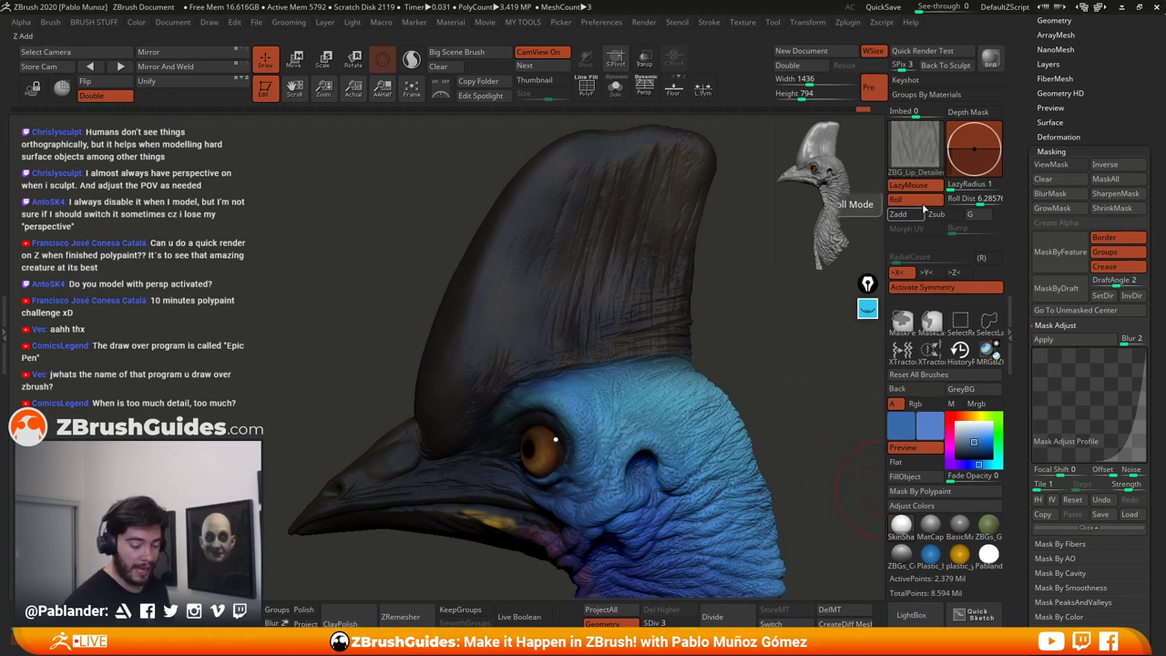
pyautogui.click(914, 403)
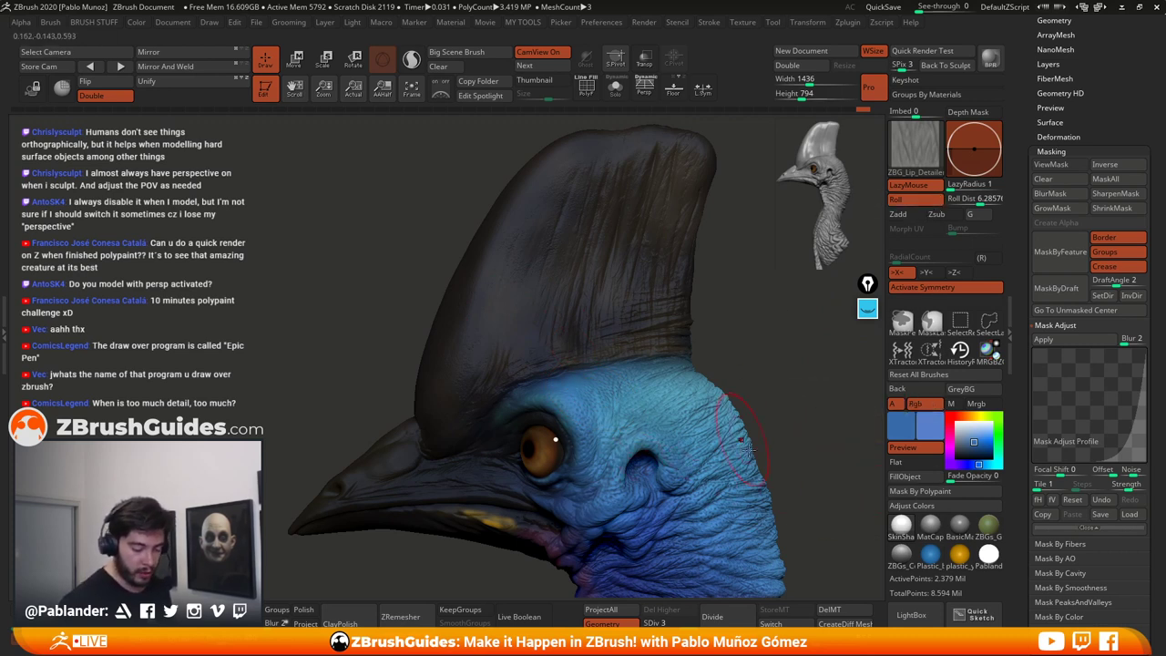
# Step: Try painting saturated yellow streaks down the casque with the lip detail brush
pyautogui.click(976, 417)
pyautogui.click(988, 442)
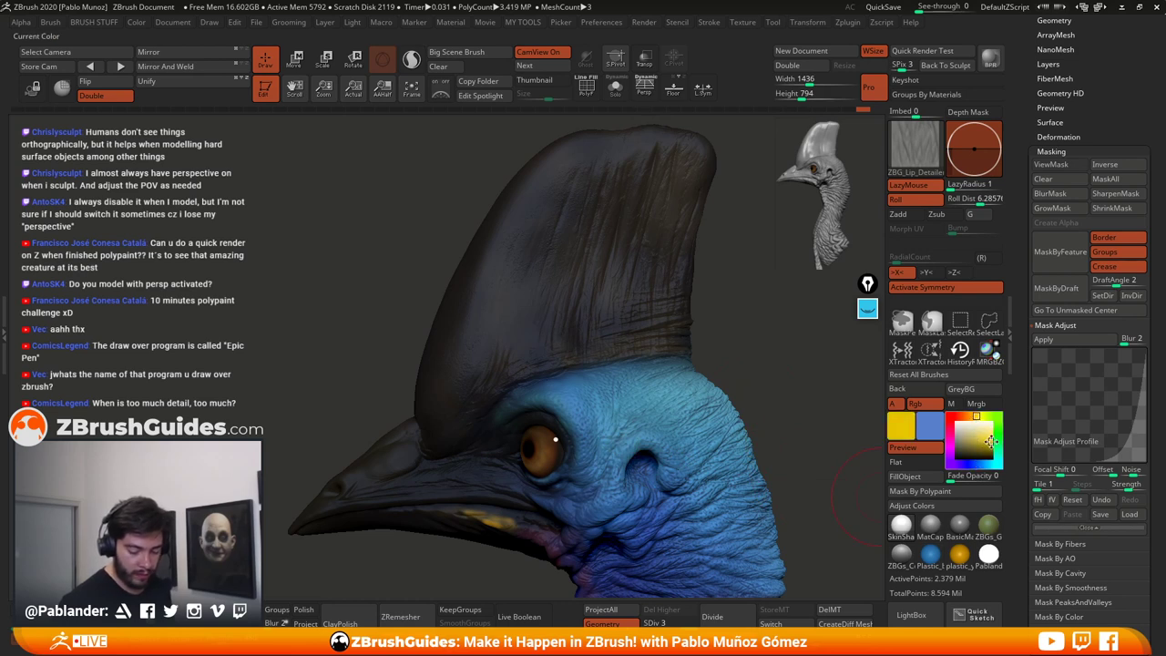
pyautogui.moveTo(610, 207)
pyautogui.mouseDown()
pyautogui.moveTo(510, 300)
pyautogui.moveTo(432, 414)
pyautogui.moveTo(662, 156)
pyautogui.moveTo(512, 359)
pyautogui.moveTo(698, 150)
pyautogui.moveTo(457, 363)
pyautogui.mouseUp()
pyautogui.hotkey('ctrl', 'z')
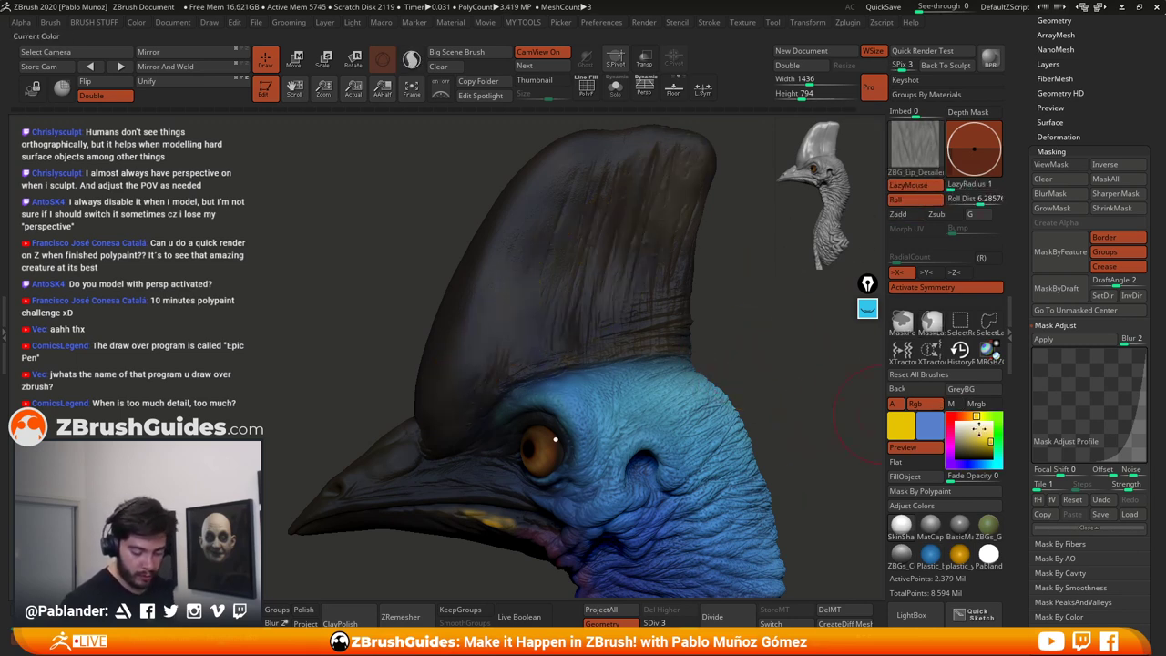
# Step: Choose a muted brown, adjust the brush and paint fine vertical streaks down the side of the casque
pyautogui.moveTo(973, 443); pyautogui.dragTo(663, 193)
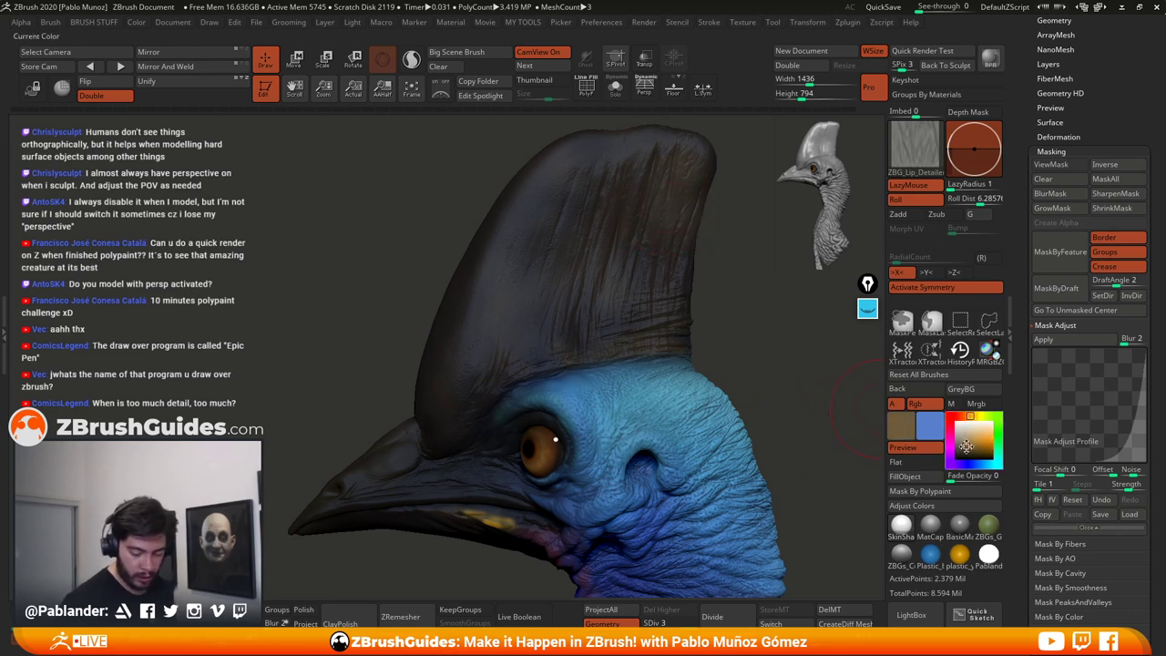
pyautogui.press('space')
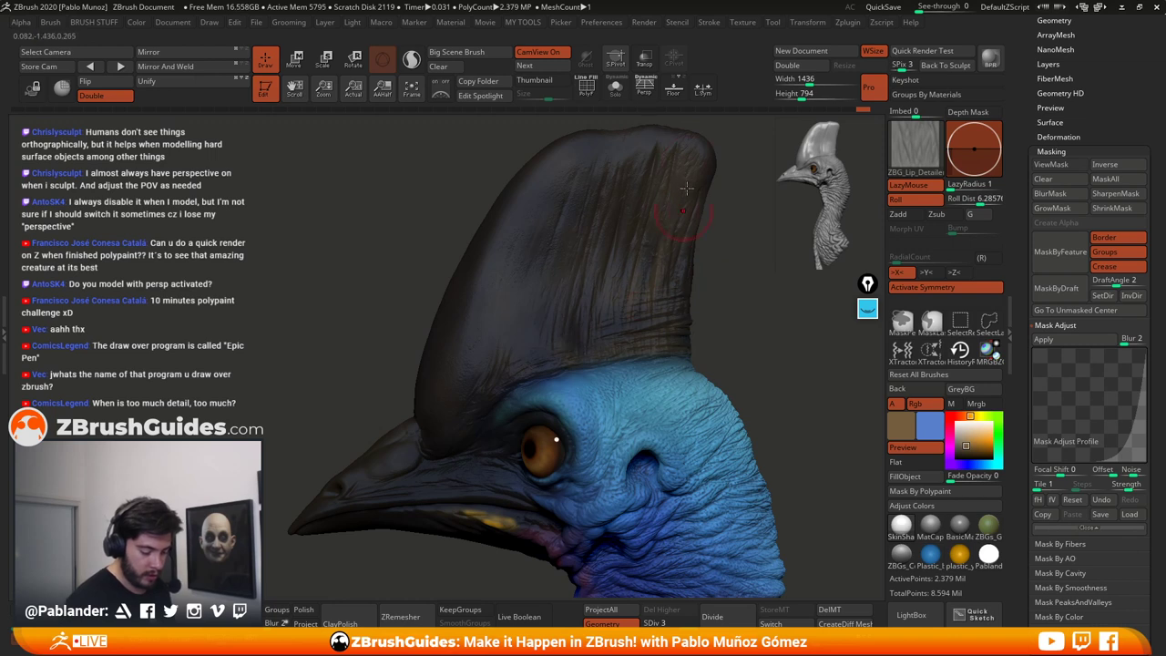
pyautogui.moveTo(687, 189); pyautogui.dragTo(632, 332)
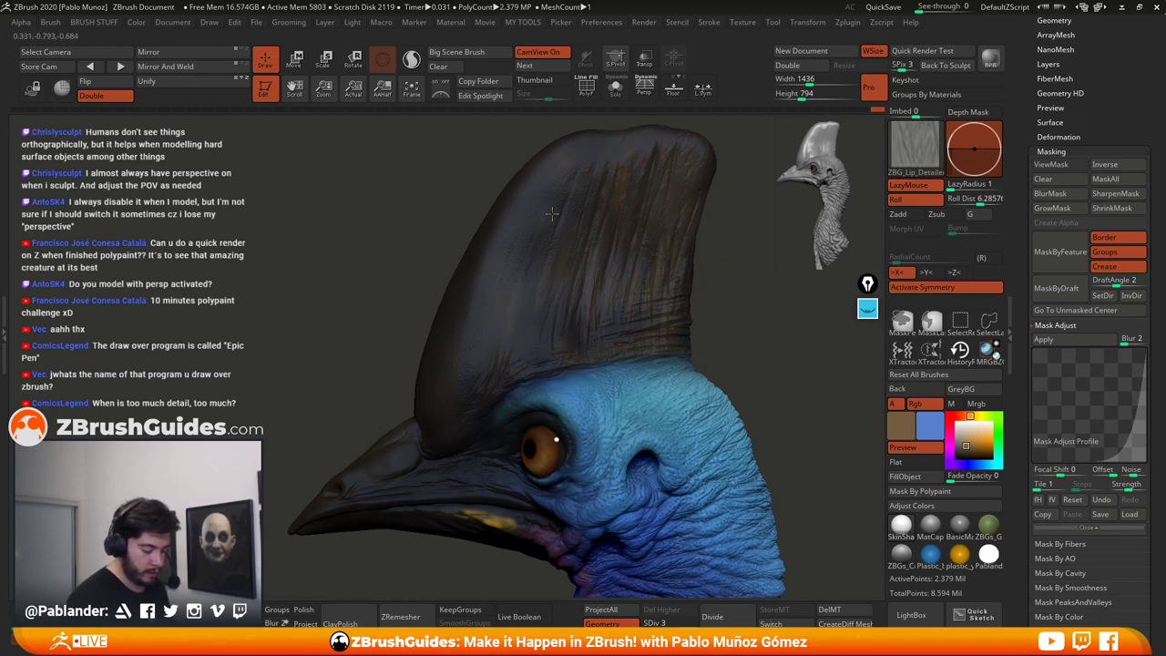
pyautogui.keyDown('alt'); pyautogui.moveTo(715, 213); pyautogui.dragTo(681, 263); pyautogui.keyUp('alt')
pyautogui.moveTo(592, 237); pyautogui.dragTo(572, 180)
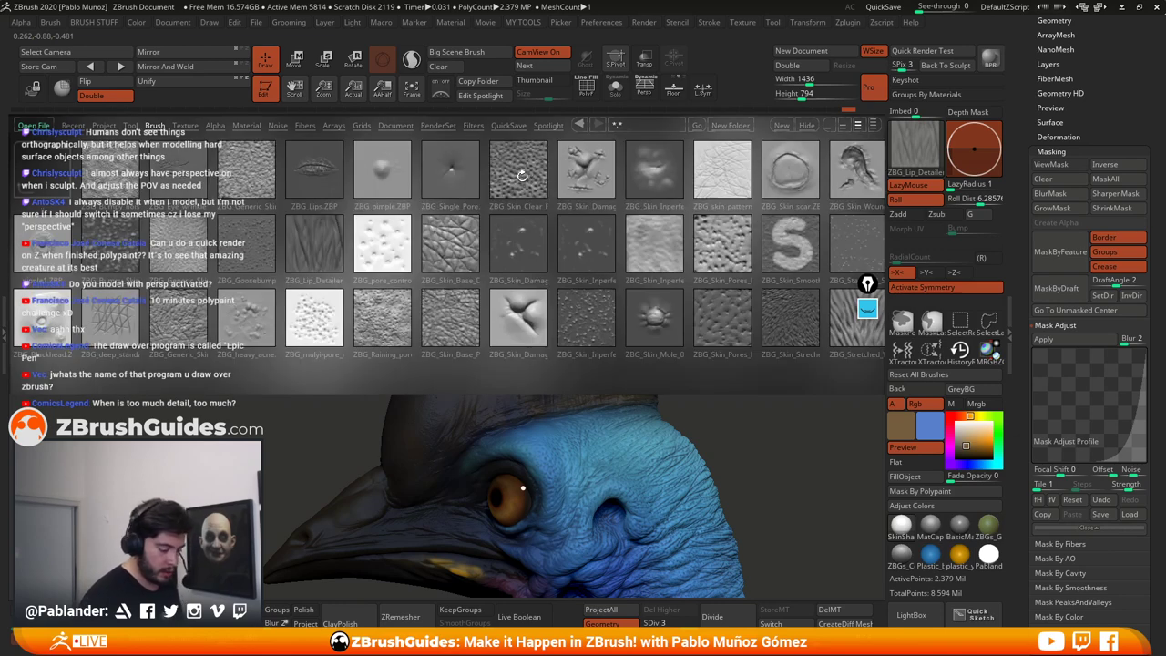
# Step: Load the ZBG_Skin_Clear brush and set it to paint colour only, with Zadd off and Rgb on
pyautogui.doubleClick(524, 175)
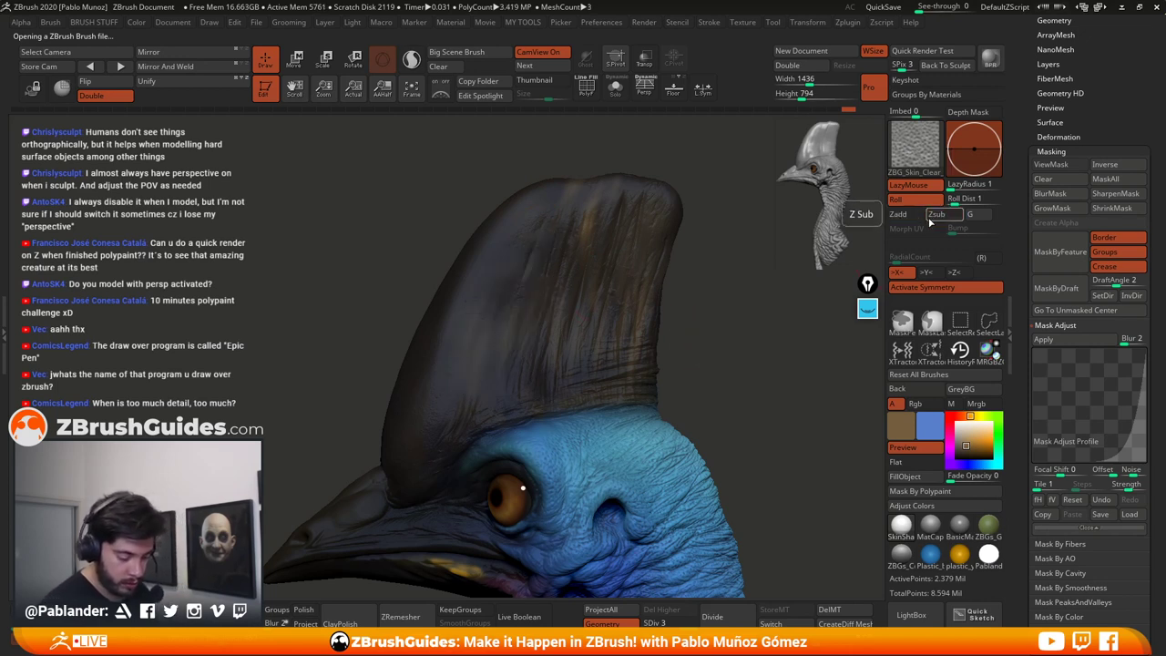
pyautogui.click(915, 403)
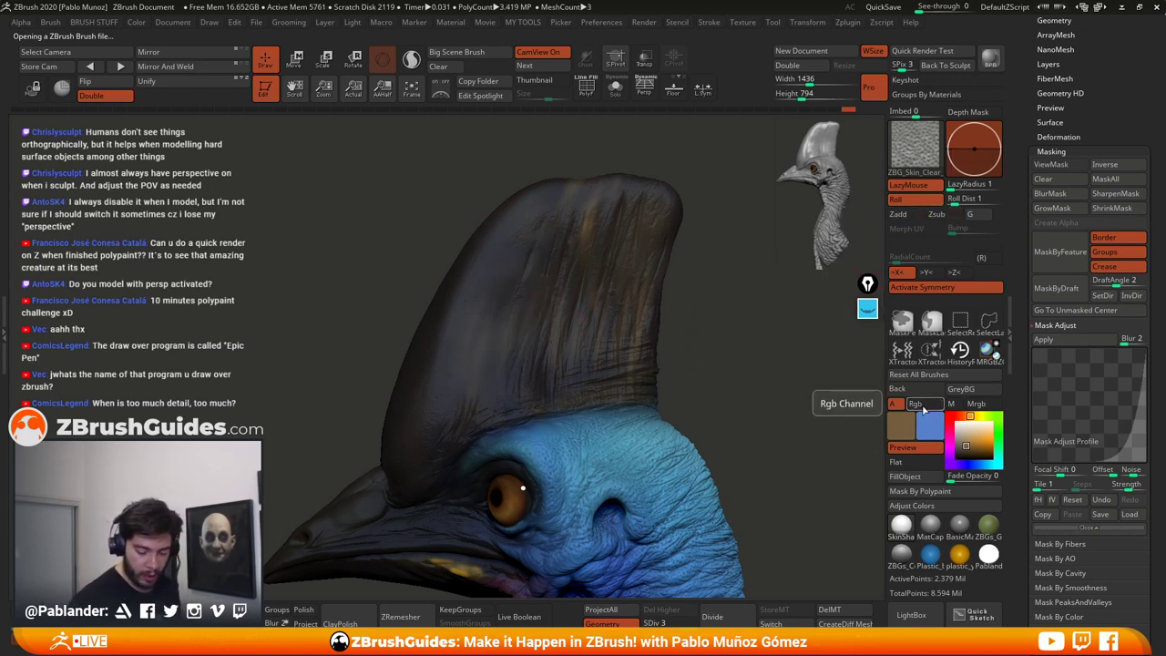
# Step: Try painting a bright yellow skin-pore pattern over the side of the casque
pyautogui.click(977, 463)
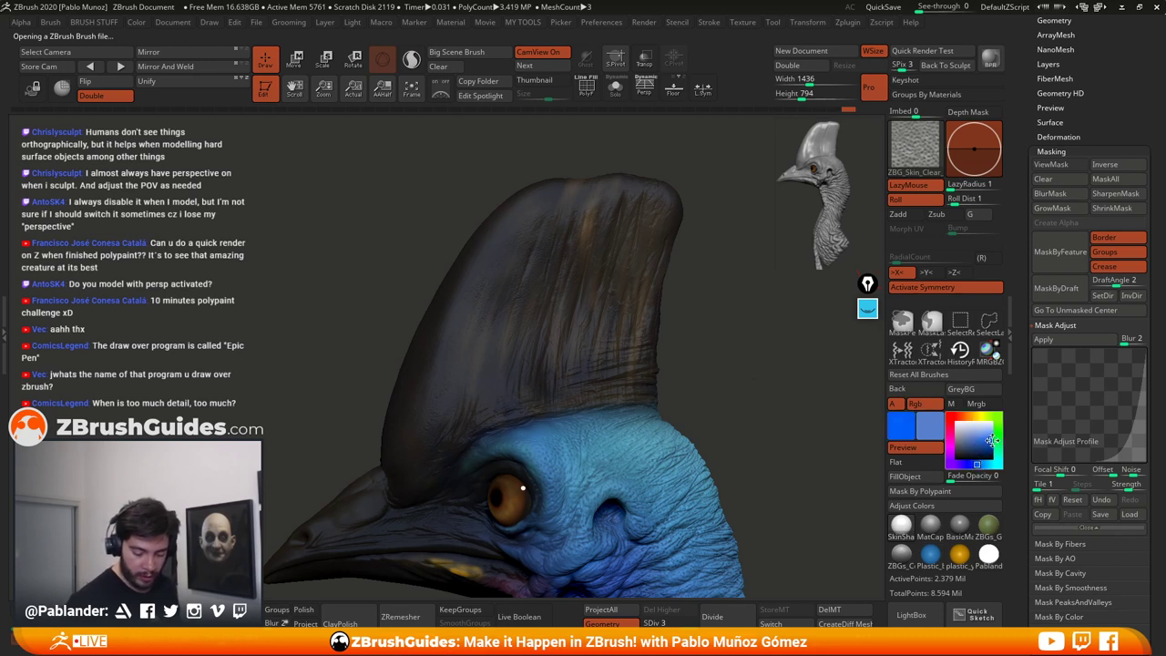
pyautogui.click(985, 427)
pyautogui.click(979, 416)
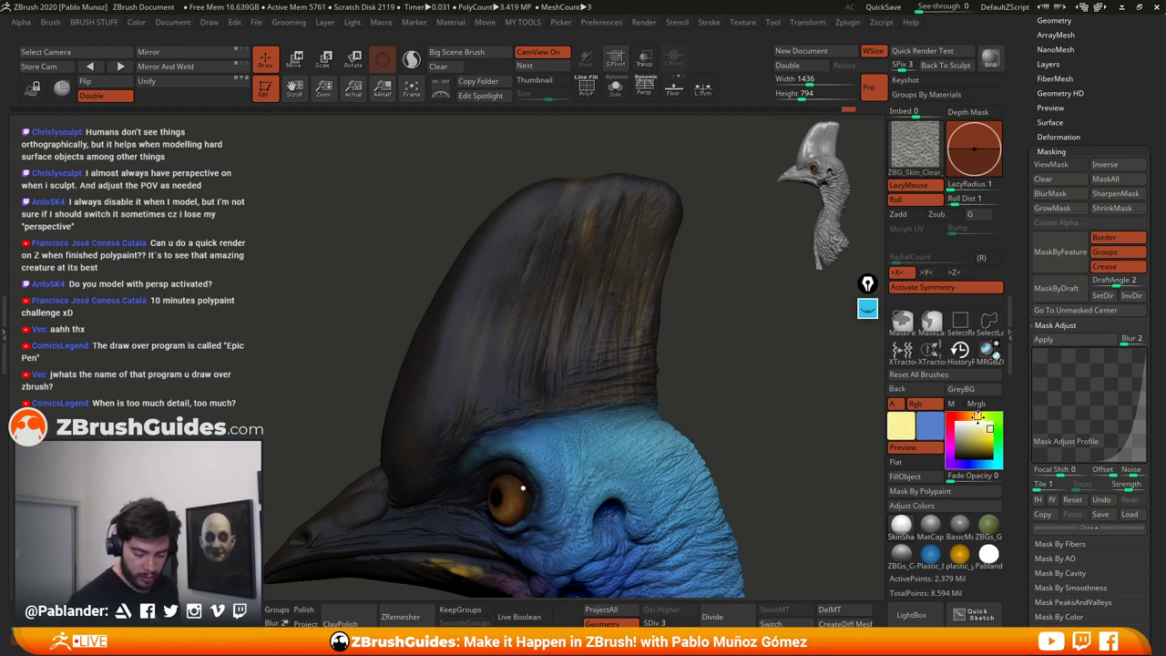
pyautogui.click(985, 448)
pyautogui.click(991, 439)
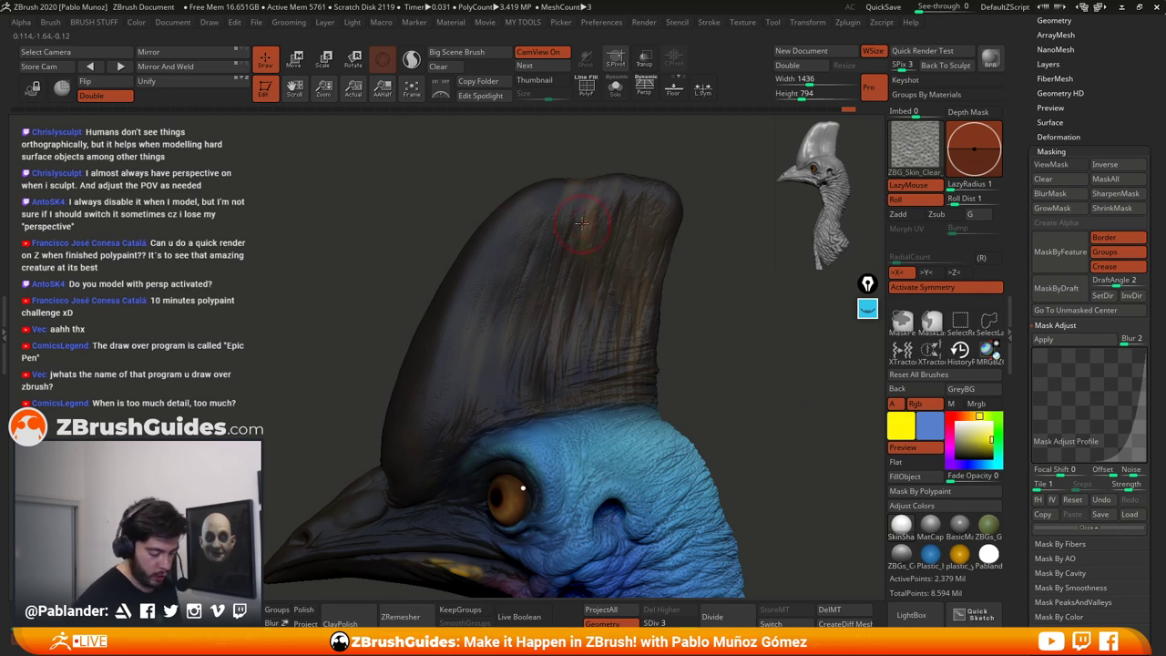
pyautogui.moveTo(536, 240)
pyautogui.mouseDown()
pyautogui.moveTo(489, 311)
pyautogui.moveTo(547, 273)
pyautogui.moveTo(483, 391)
pyautogui.moveTo(629, 264)
pyautogui.moveTo(577, 218)
pyautogui.moveTo(461, 294)
pyautogui.moveTo(466, 330)
pyautogui.mouseUp()
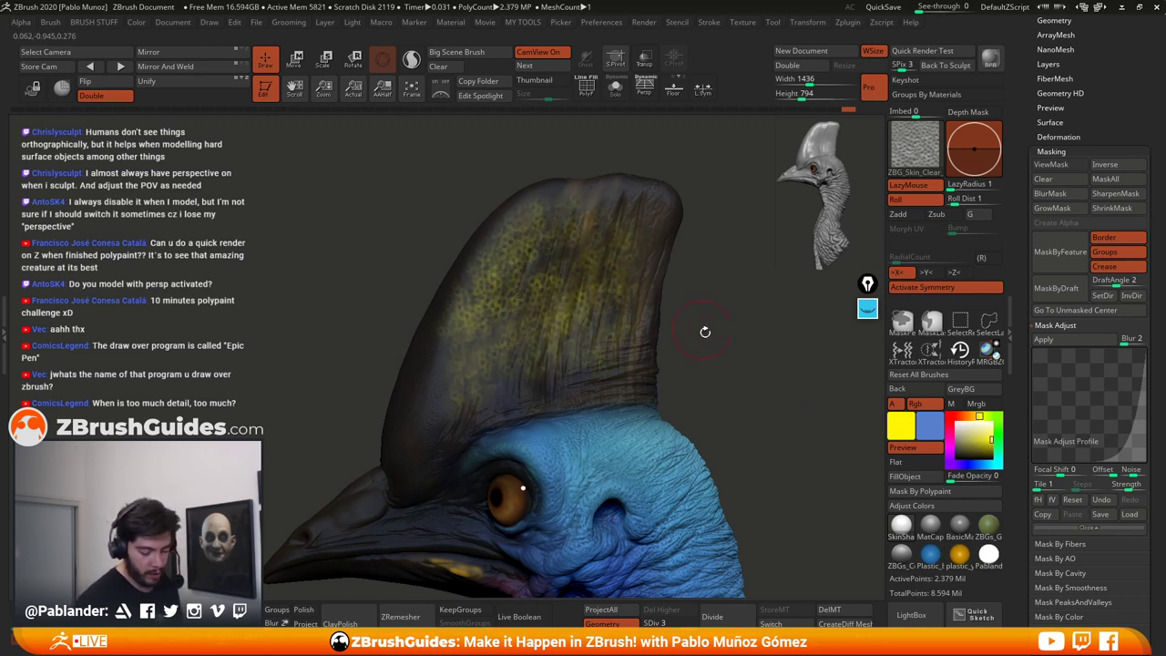
pyautogui.hotkey('ctrl', 'z')
# Step: Choose a pale blue, adjust the brush and paint a fine skin-pore pattern above the eye and around the ear
pyautogui.moveTo(709, 402)
pyautogui.keyDown('alt'); pyautogui.mouseDown()
pyautogui.moveTo(682, 252)
pyautogui.moveTo(682, 289)
pyautogui.moveTo(734, 339)
pyautogui.moveTo(734, 257)
pyautogui.moveTo(717, 283)
pyautogui.moveTo(730, 277)
pyautogui.mouseUp(); pyautogui.keyUp('alt')
pyautogui.press('space')
pyautogui.press('space')
pyautogui.press('space')
pyautogui.moveTo(971, 437); pyautogui.dragTo(567, 294)
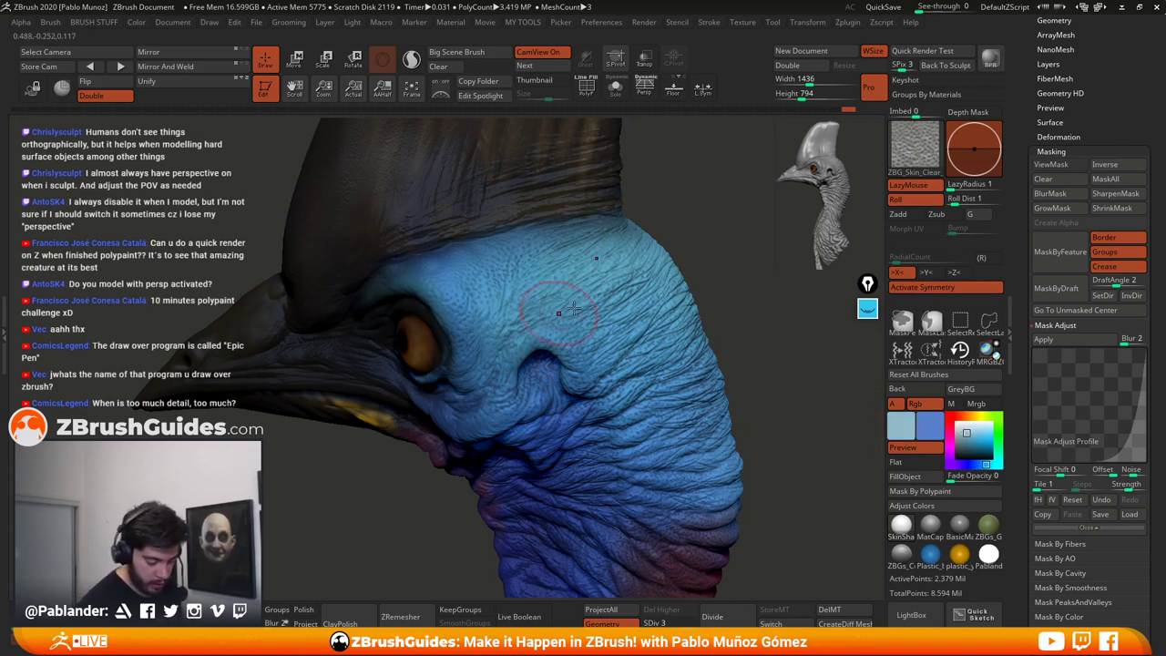
pyautogui.press('space')
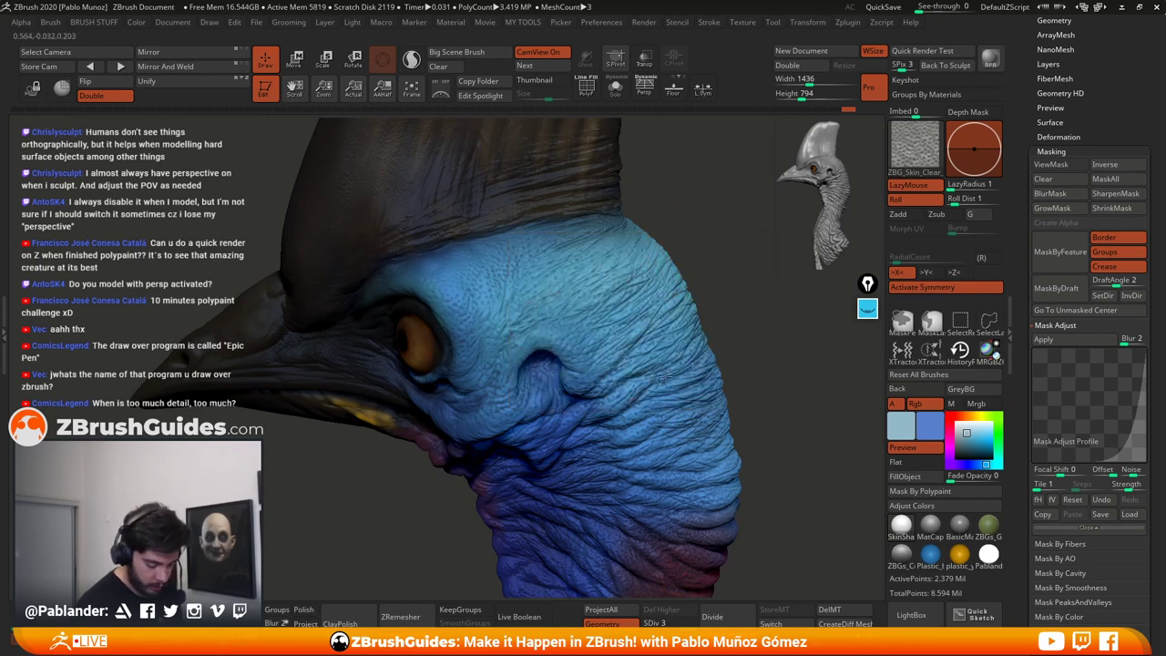
pyautogui.press('space')
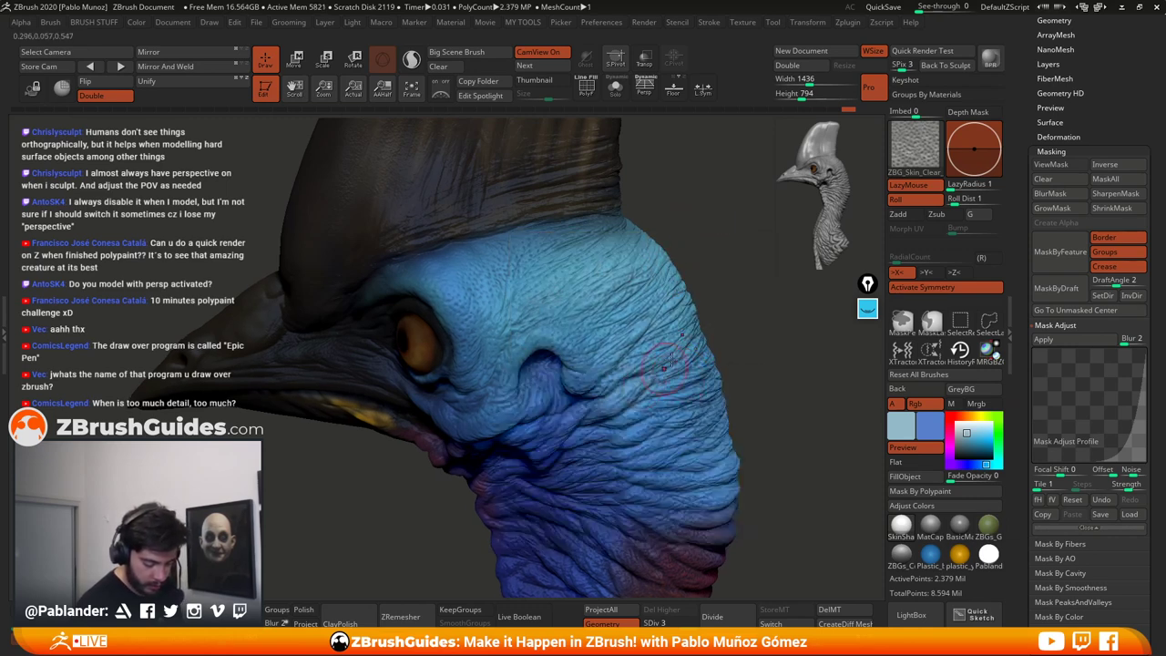
pyautogui.moveTo(712, 407); pyautogui.dragTo(699, 397)
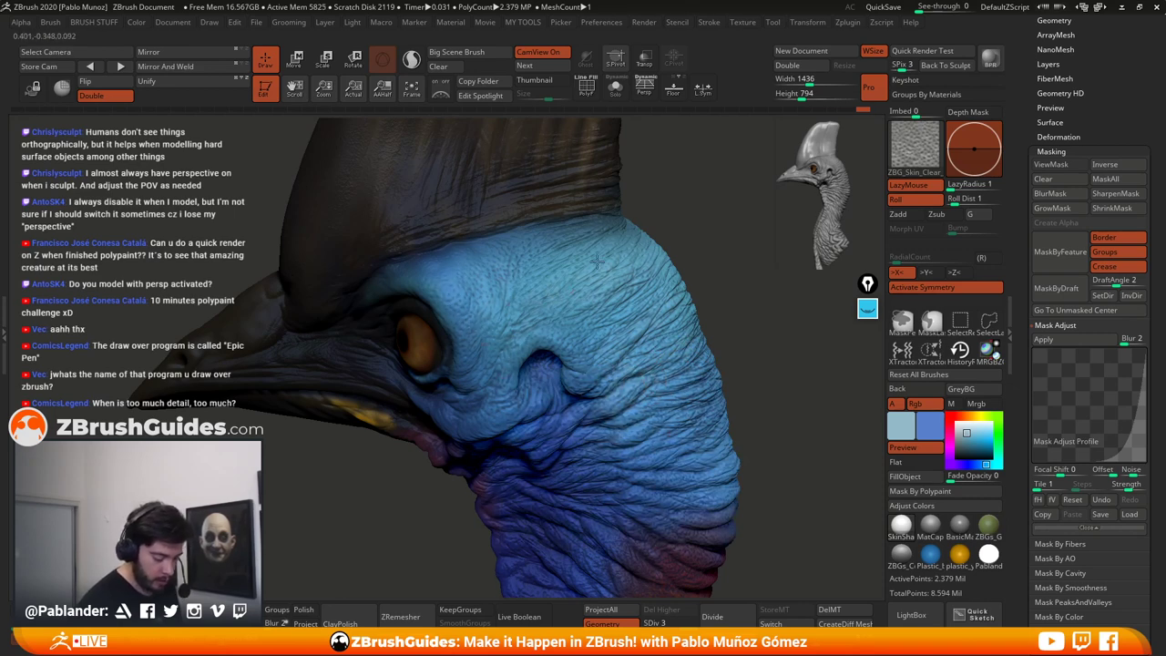
# Step: Paint the pale blue skin-pore pattern over the back of the head and the upper neck
pyautogui.moveTo(500, 340); pyautogui.dragTo(595, 441, button='right')
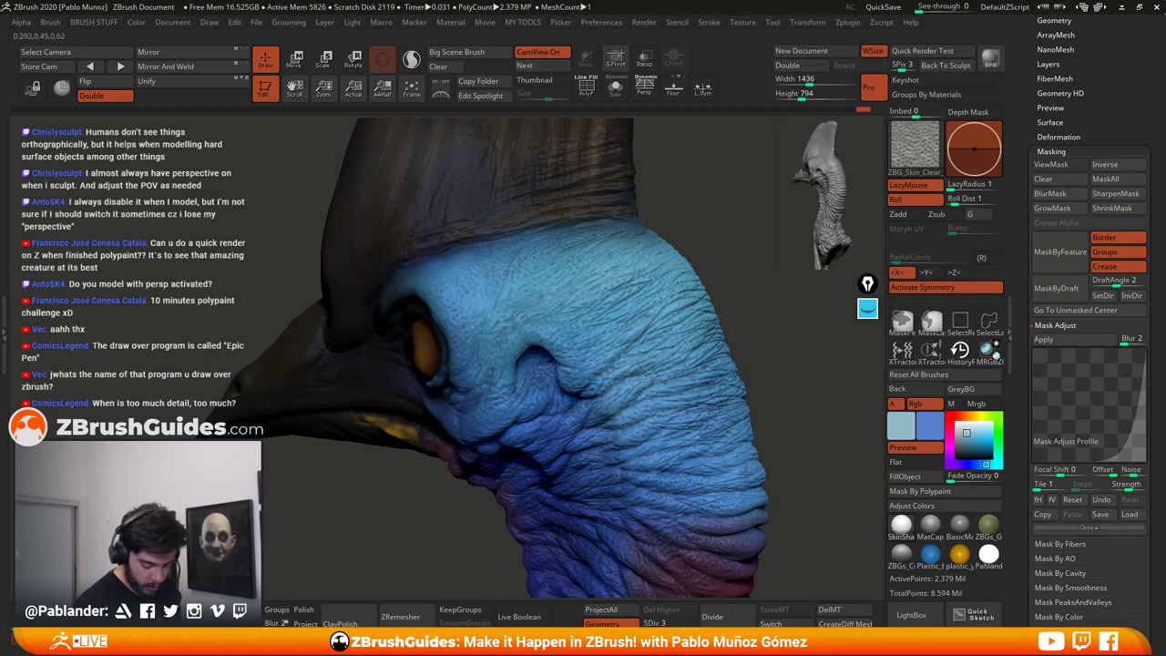
pyautogui.moveTo(778, 416); pyautogui.dragTo(639, 344)
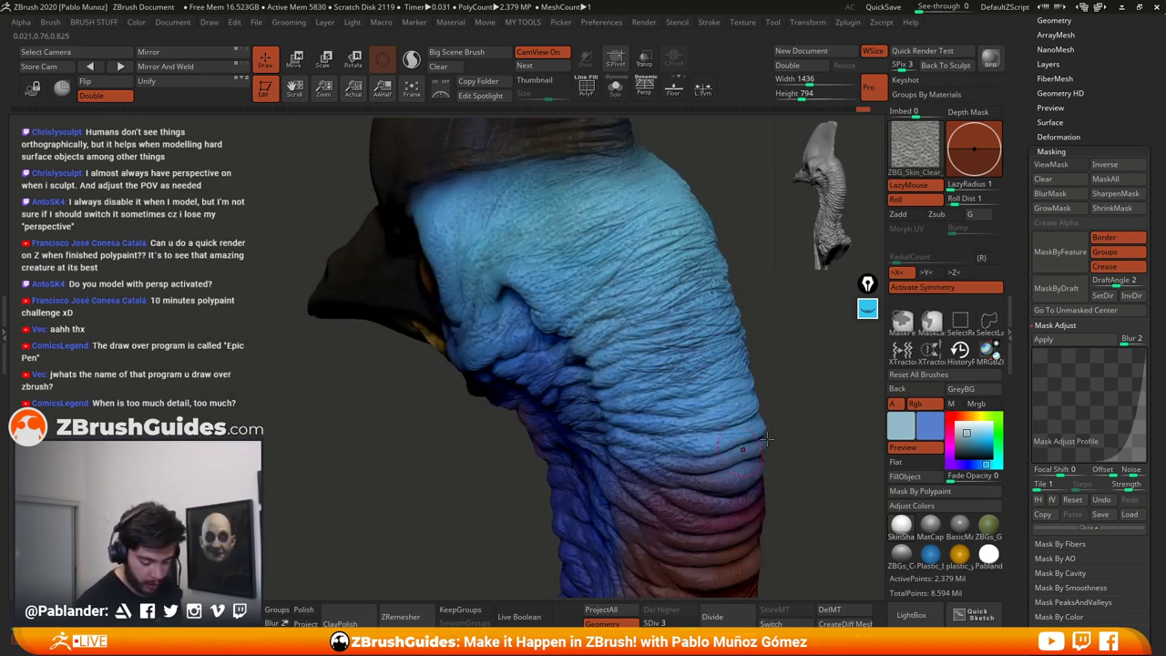
pyautogui.moveTo(767, 439); pyautogui.dragTo(586, 388, button='right')
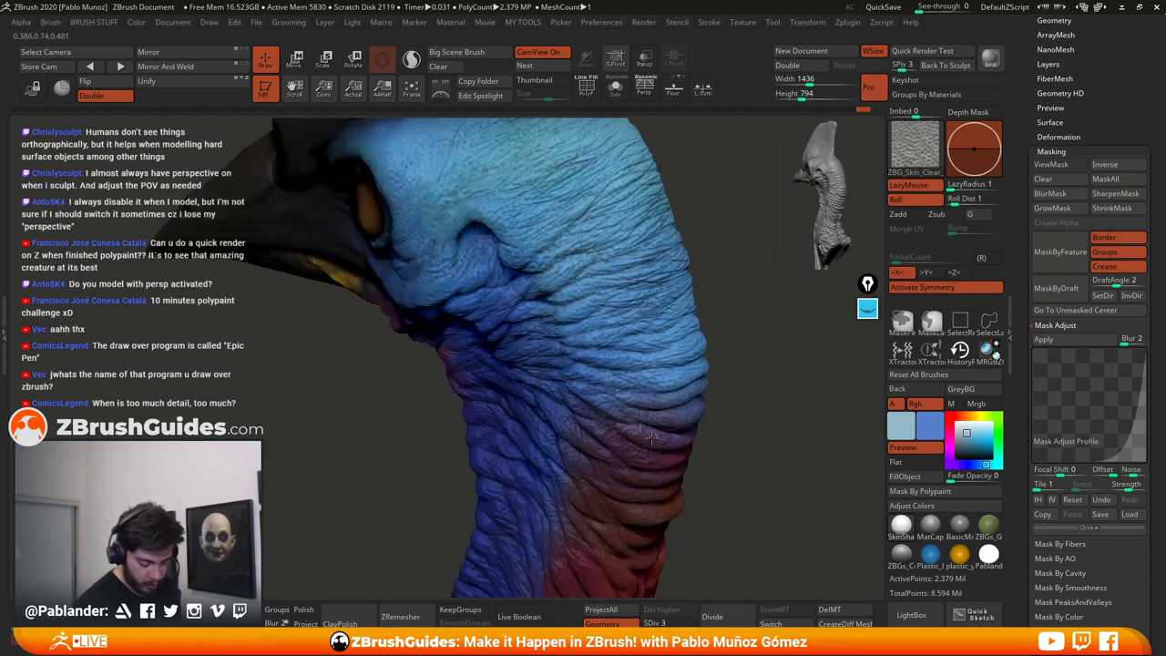
# Step: Pick a dark blue from the neck and paint the skin-pore pattern over the neck folds and behind the ear
pyautogui.press('c')
pyautogui.press('c')
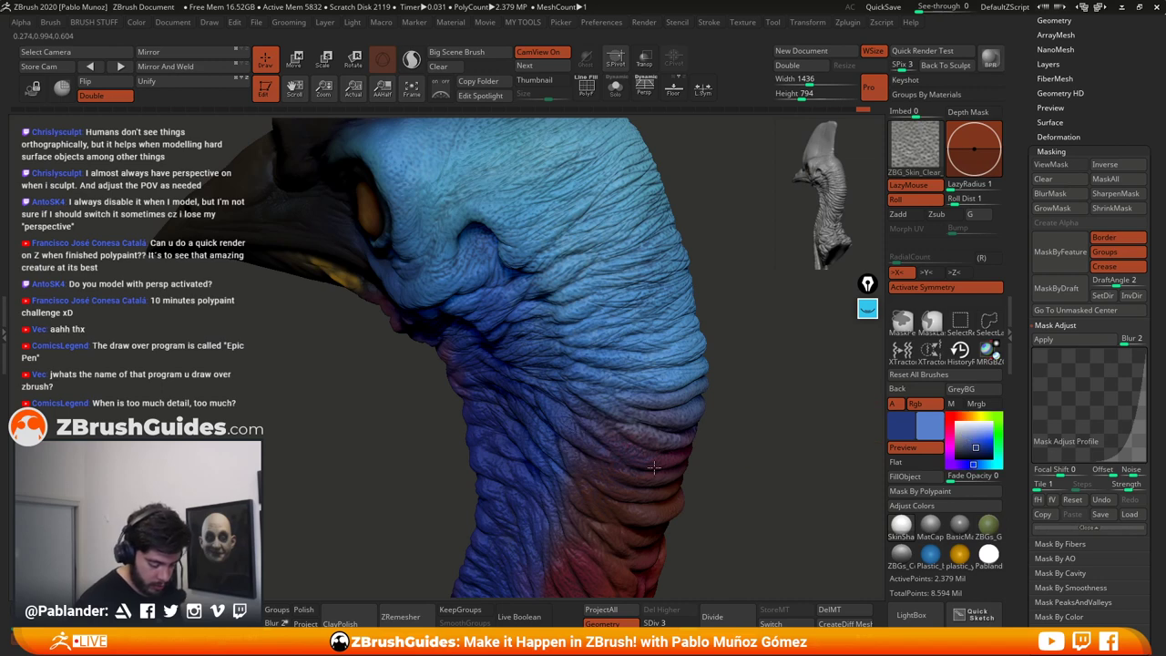
pyautogui.moveTo(752, 425); pyautogui.dragTo(590, 332)
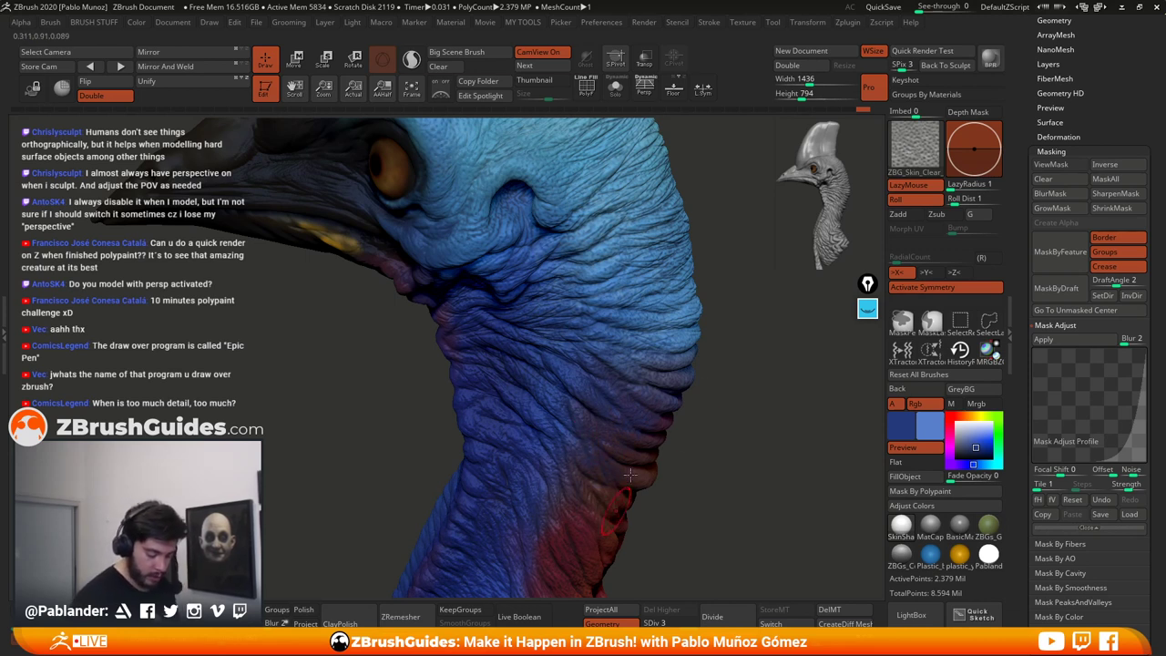
pyautogui.keyDown('alt'); pyautogui.moveTo(731, 364); pyautogui.dragTo(739, 420); pyautogui.keyUp('alt')
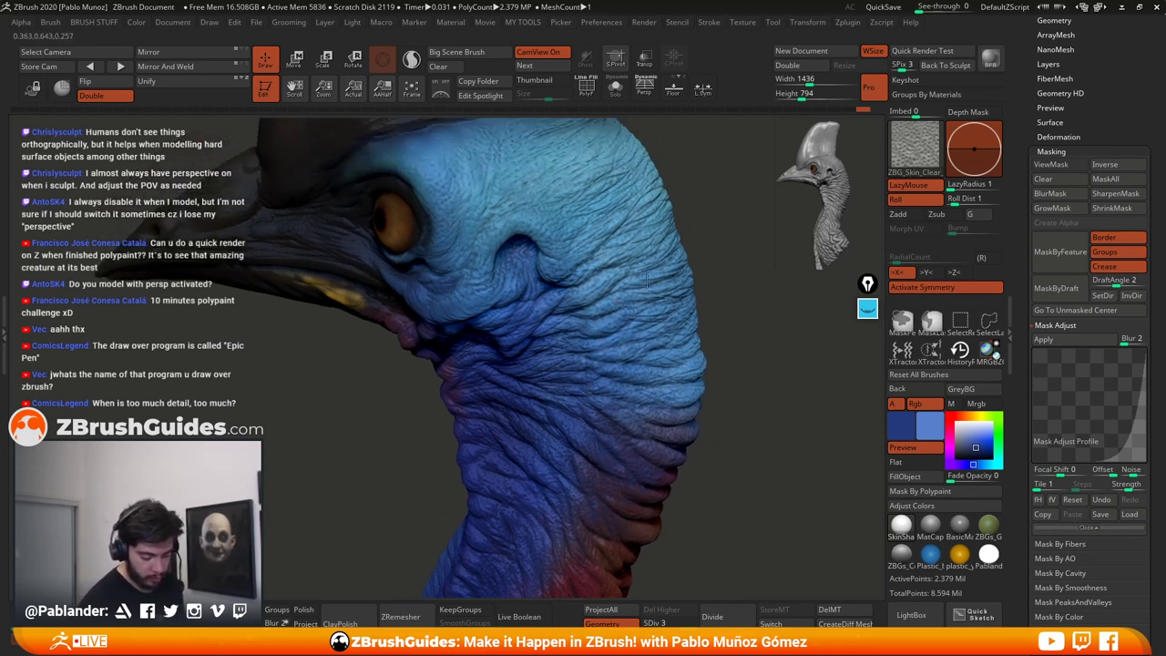
pyautogui.moveTo(737, 265); pyautogui.dragTo(639, 292, button='right')
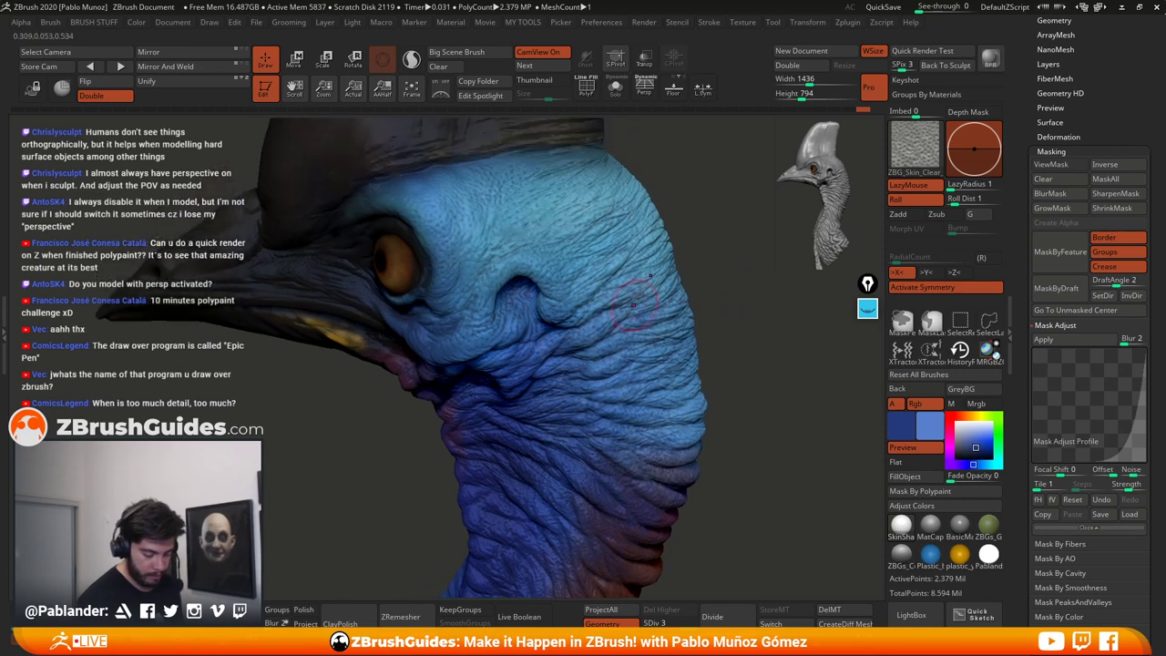
pyautogui.keyDown('alt'); pyautogui.moveTo(715, 281); pyautogui.dragTo(722, 318); pyautogui.keyUp('alt')
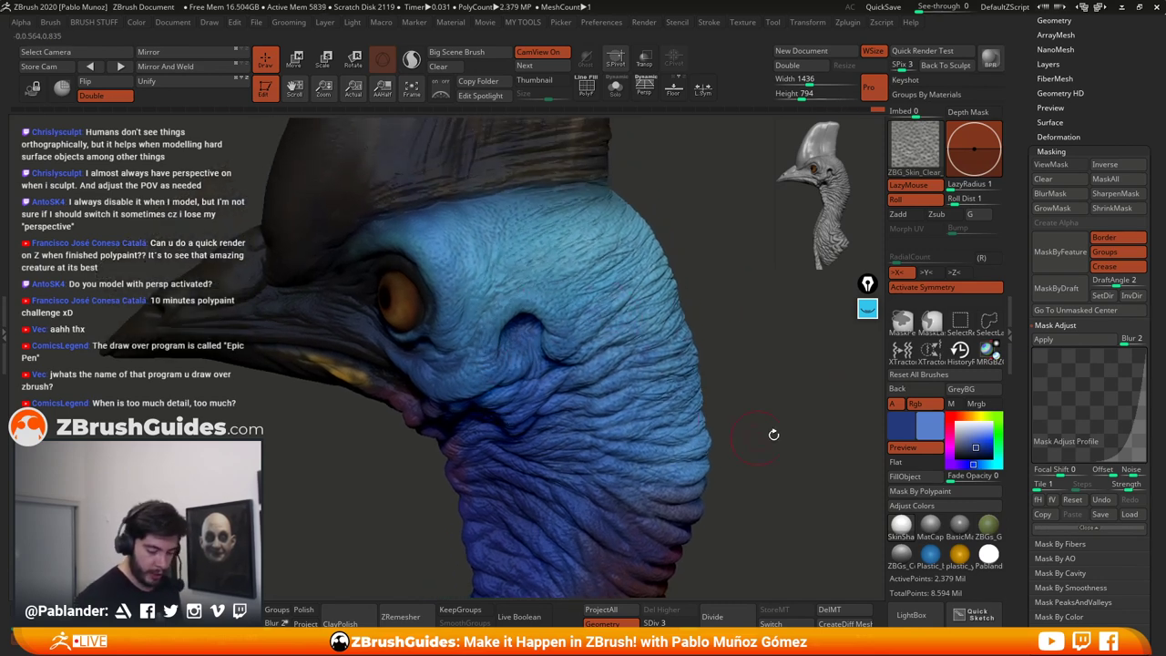
# Step: Load the ZBG_heavy_acne brush and try a bright green stroke on the side of the head
pyautogui.click(911, 614)
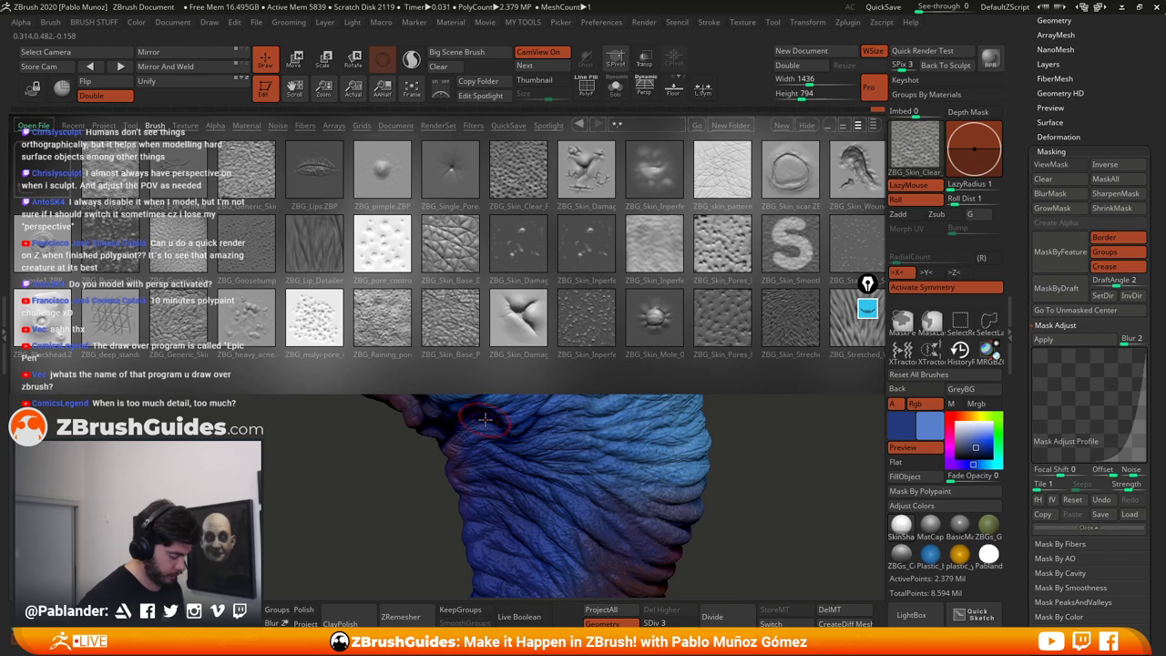
pyautogui.doubleClick(252, 314)
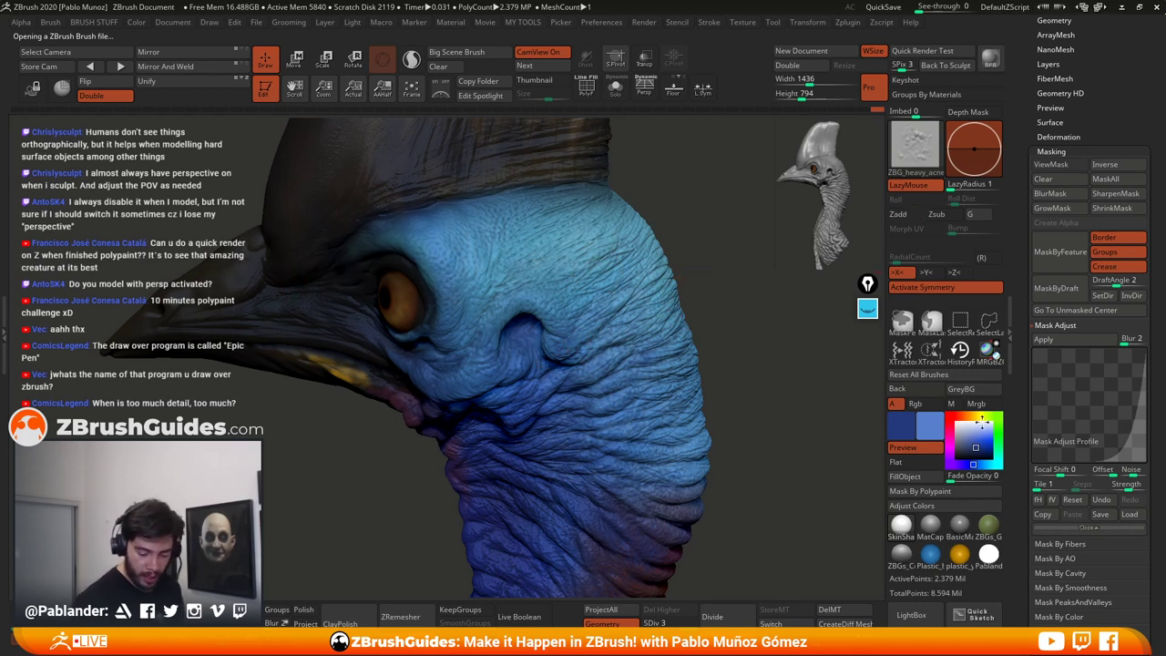
pyautogui.moveTo(979, 416)
pyautogui.mouseDown()
pyautogui.moveTo(999, 418)
pyautogui.moveTo(992, 440)
pyautogui.mouseUp()
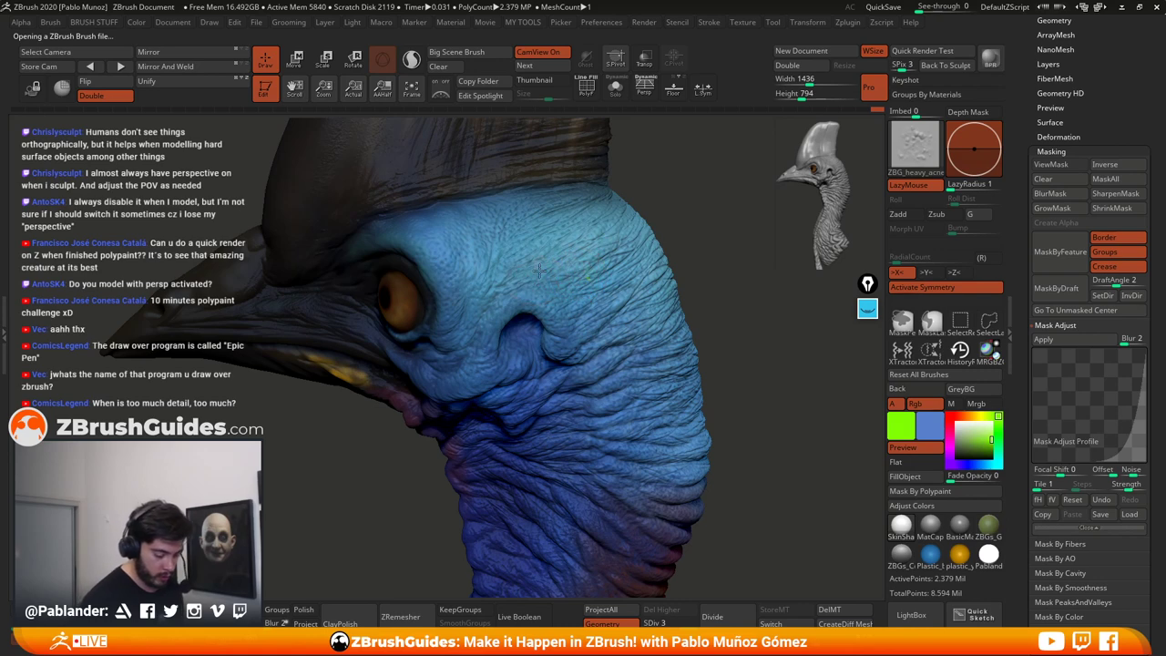
pyautogui.moveTo(577, 271); pyautogui.dragTo(652, 342)
pyautogui.hotkey('ctrl', 'z')
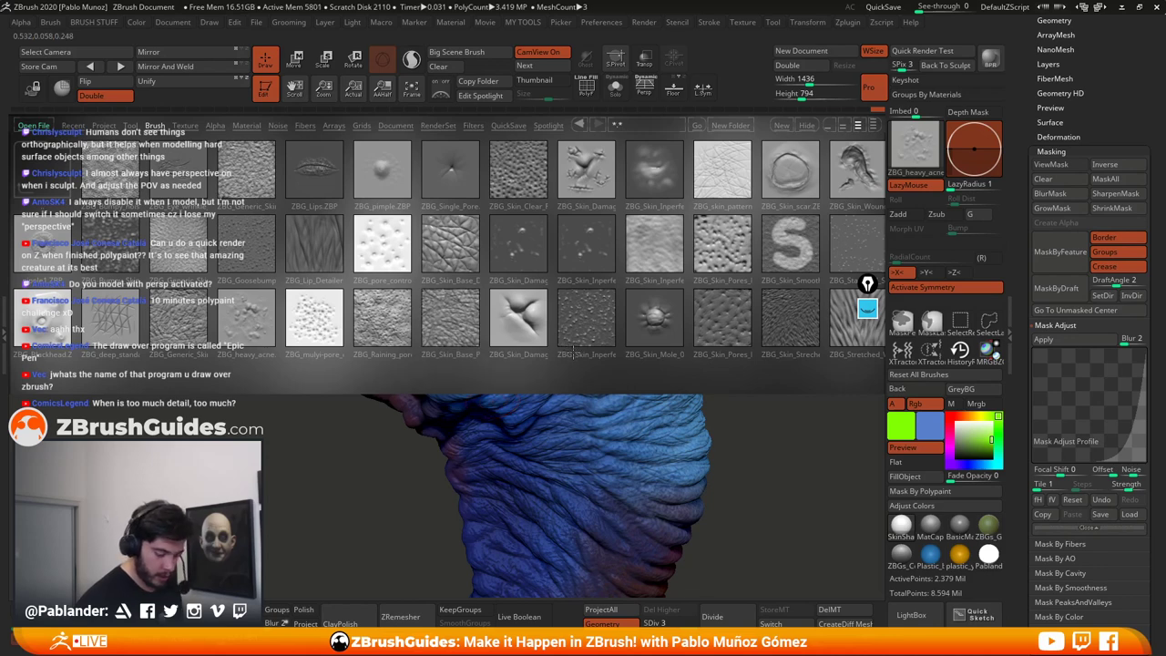
# Step: Load the ZBG_Skin_Inperf brush, test it in bright green above the ear and undo the test stroke
pyautogui.doubleClick(572, 248)
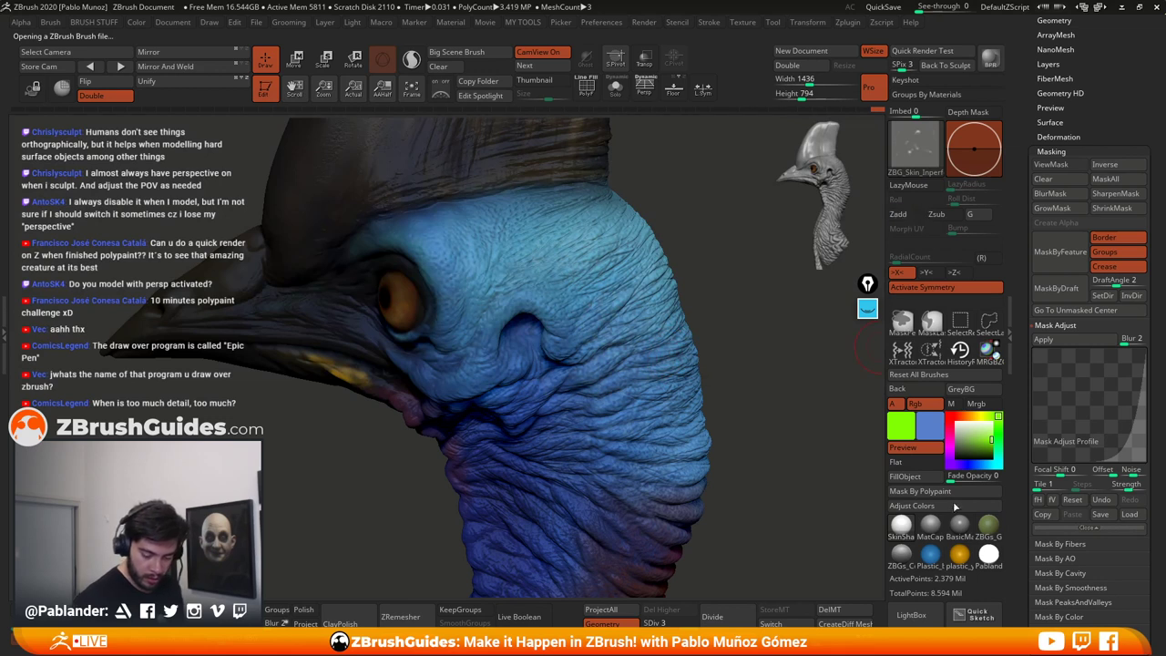
pyautogui.moveTo(562, 273)
pyautogui.mouseDown()
pyautogui.moveTo(456, 360)
pyautogui.moveTo(496, 218)
pyautogui.moveTo(419, 232)
pyautogui.moveTo(371, 200)
pyautogui.moveTo(405, 169)
pyautogui.moveTo(542, 187)
pyautogui.mouseUp()
pyautogui.hotkey('ctrl', 'z')
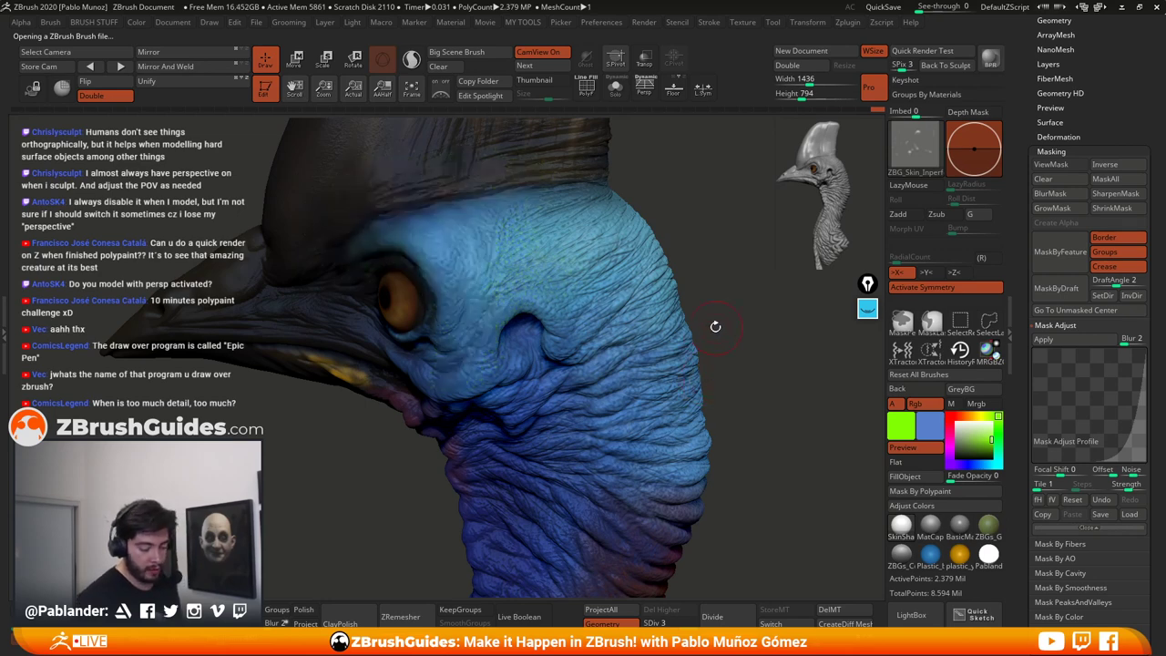
pyautogui.moveTo(715, 325)
pyautogui.mouseDown()
pyautogui.moveTo(734, 365)
pyautogui.moveTo(726, 331)
pyautogui.mouseUp()
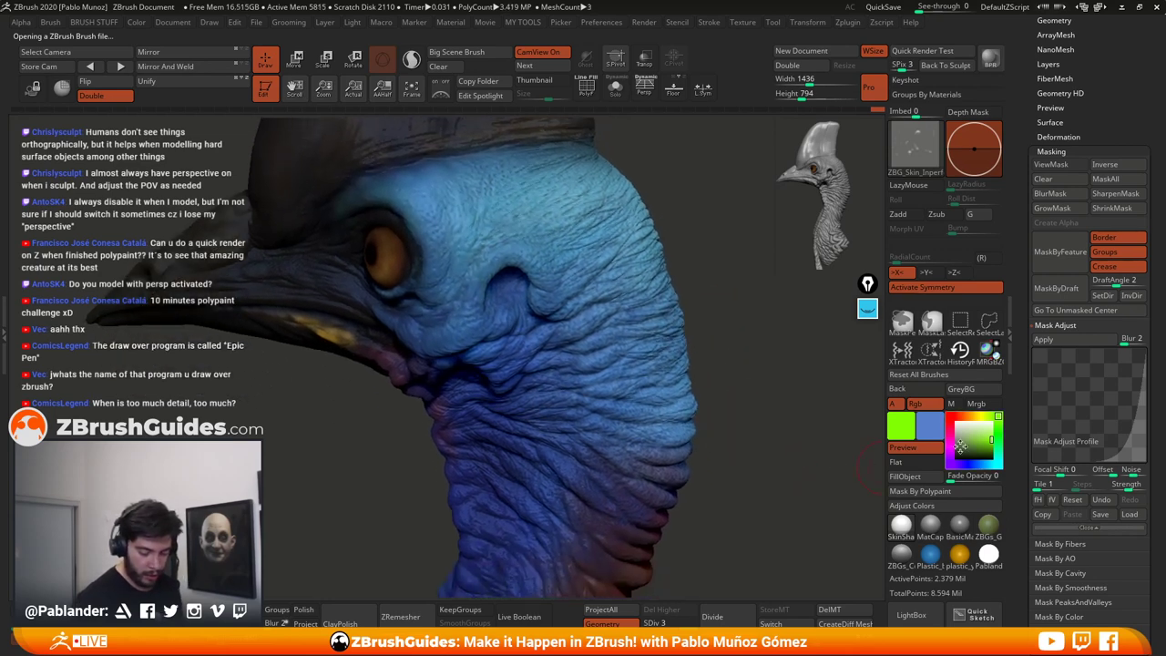
# Step: Choose a dark navy blue and paint scattered skin imperfections over the side of the neck and below the ear
pyautogui.press('c')
pyautogui.press('c')
pyautogui.moveTo(971, 450); pyautogui.dragTo(969, 451)
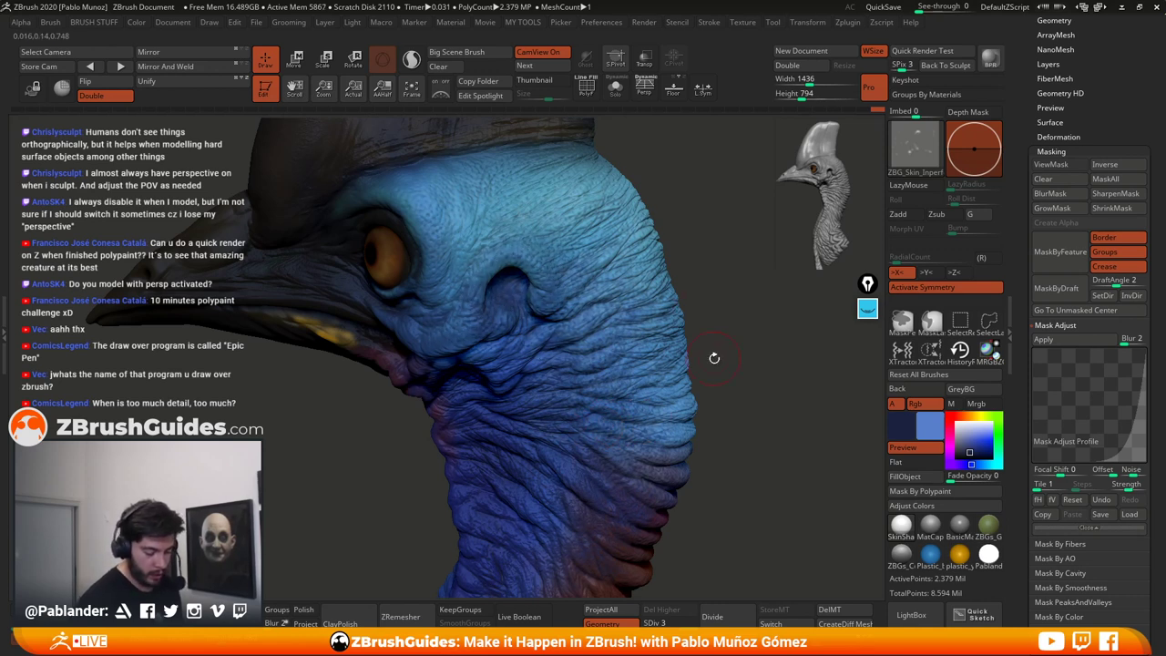
pyautogui.keyDown('alt'); pyautogui.moveTo(713, 358); pyautogui.dragTo(720, 292); pyautogui.keyUp('alt')
pyautogui.moveTo(741, 355); pyautogui.dragTo(583, 368)
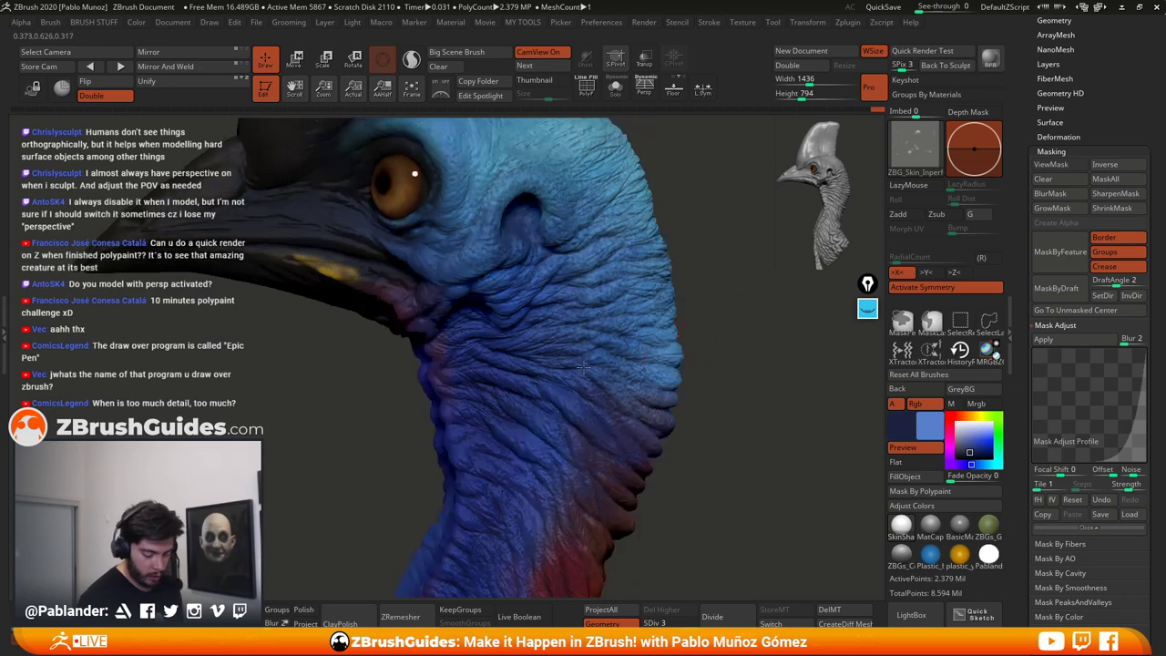
pyautogui.moveTo(462, 269); pyautogui.dragTo(483, 284)
pyautogui.moveTo(739, 428); pyautogui.dragTo(584, 432)
pyautogui.moveTo(739, 481)
pyautogui.mouseDown()
pyautogui.moveTo(694, 489)
pyautogui.moveTo(658, 437)
pyautogui.mouseUp()
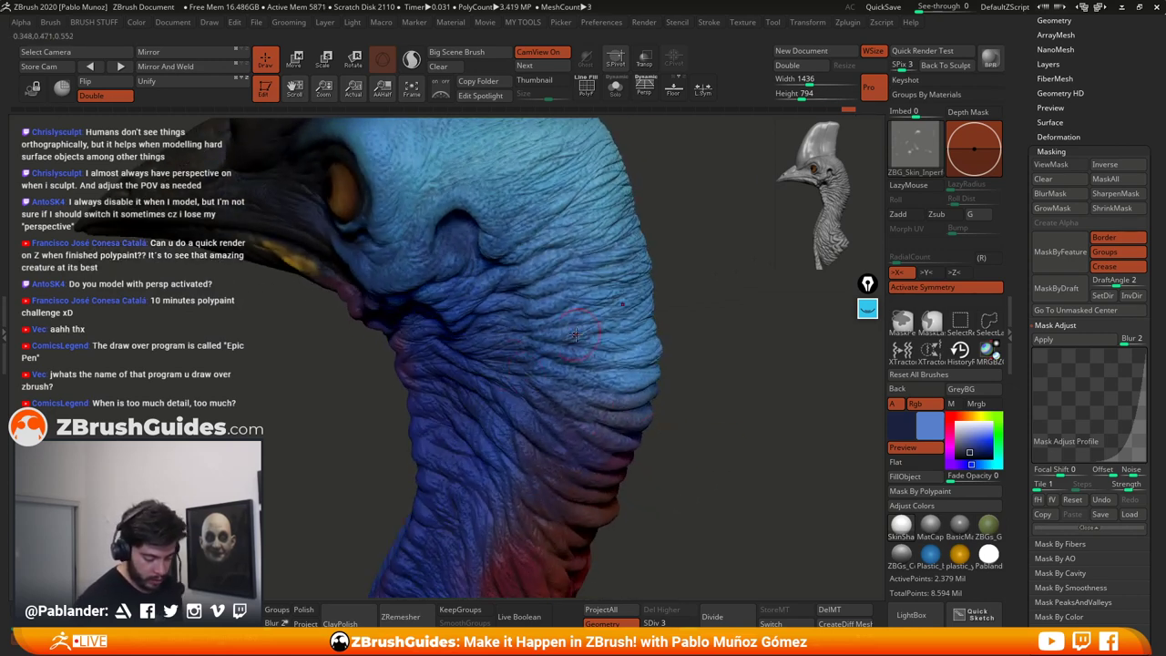
pyautogui.moveTo(588, 431); pyautogui.dragTo(689, 386)
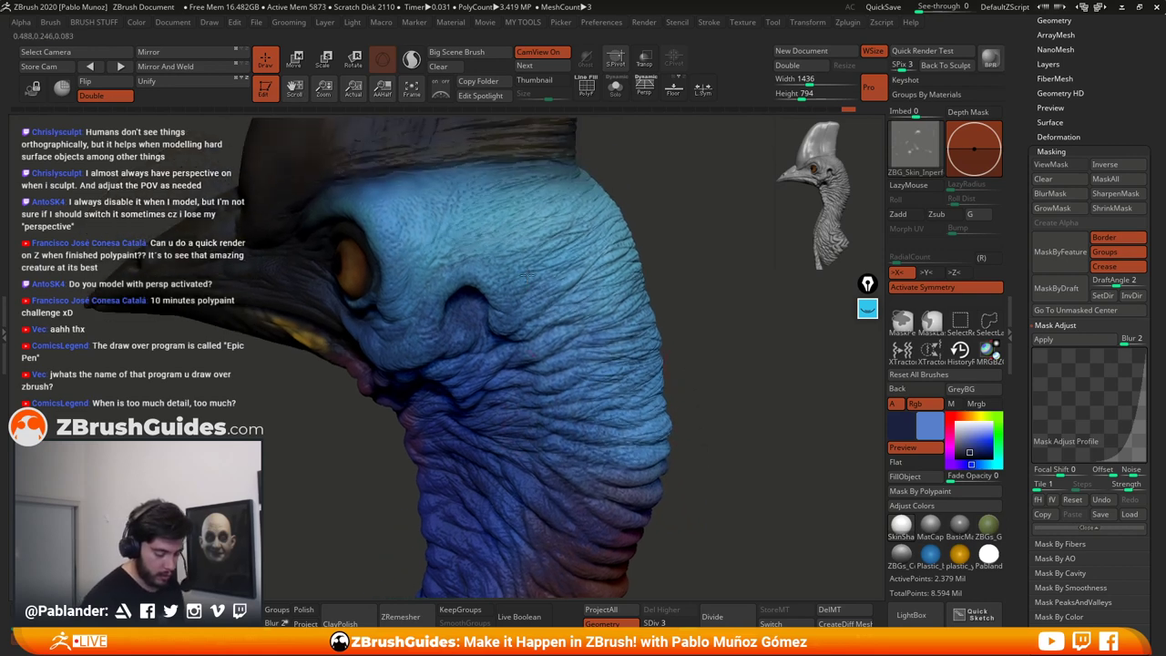
pyautogui.moveTo(663, 293)
pyautogui.mouseDown()
pyautogui.moveTo(682, 299)
pyautogui.moveTo(653, 276)
pyautogui.mouseUp()
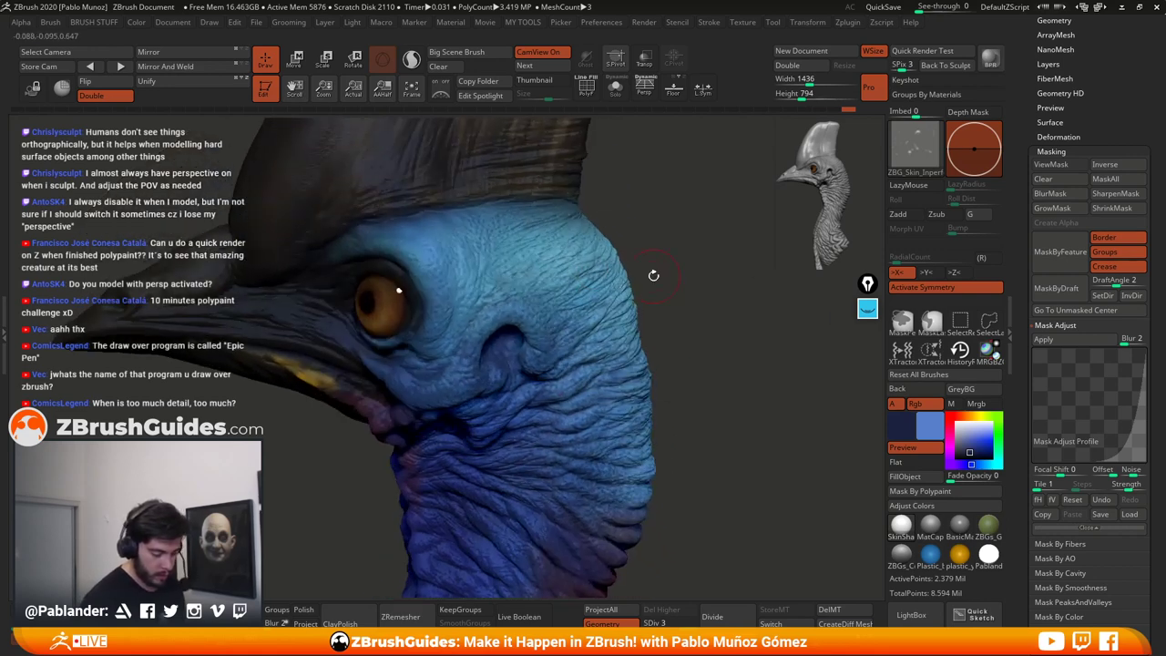
# Step: Pick the blue of the head, lighten it and paint skin imperfections above the eye and across the cheek
pyautogui.moveTo(985, 435); pyautogui.dragTo(532, 263)
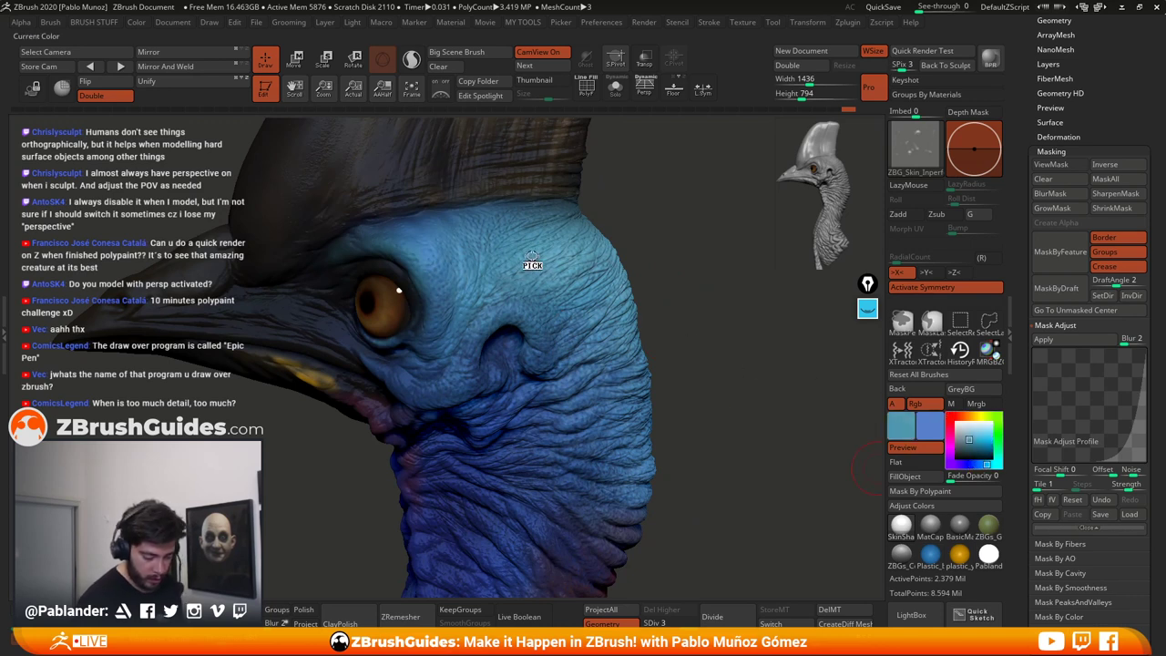
pyautogui.moveTo(972, 441); pyautogui.dragTo(978, 431)
pyautogui.moveTo(508, 280)
pyautogui.mouseDown()
pyautogui.moveTo(480, 245)
pyautogui.moveTo(433, 266)
pyautogui.mouseUp()
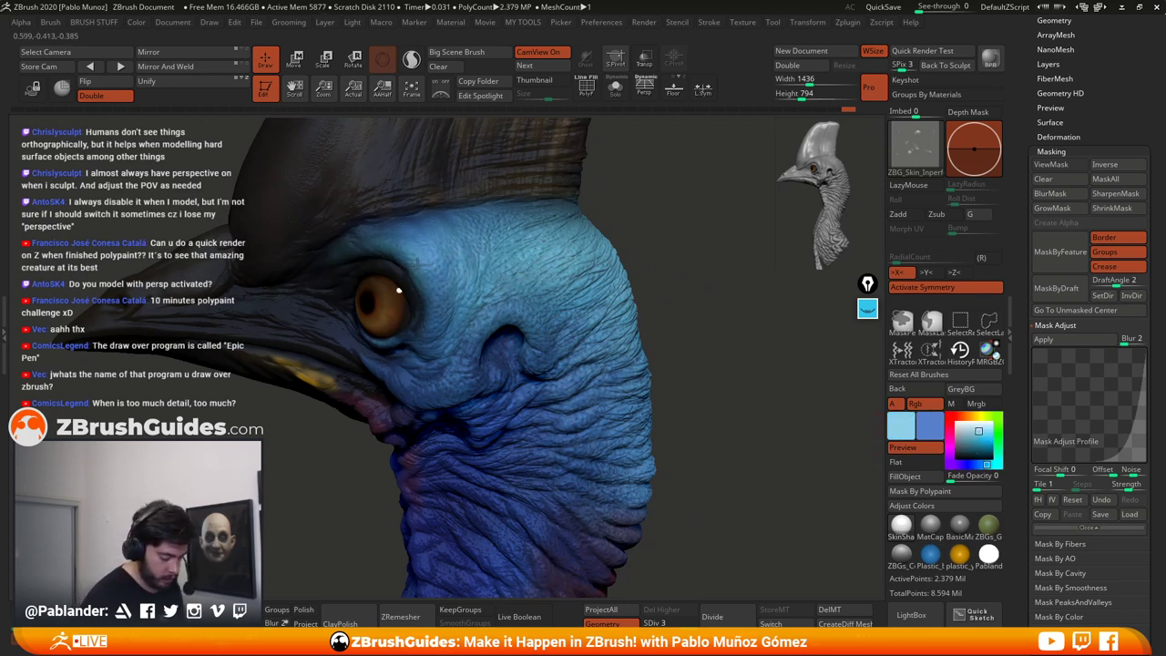
pyautogui.moveTo(441, 341); pyautogui.dragTo(435, 343, button='right')
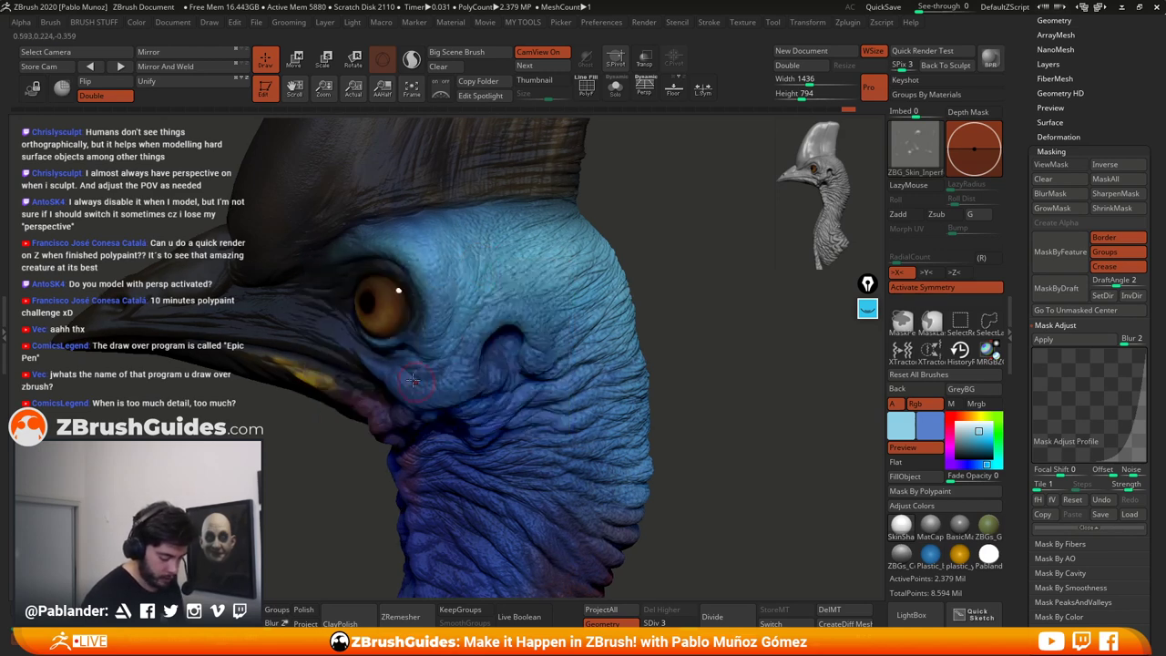
pyautogui.moveTo(699, 295); pyautogui.dragTo(727, 302)
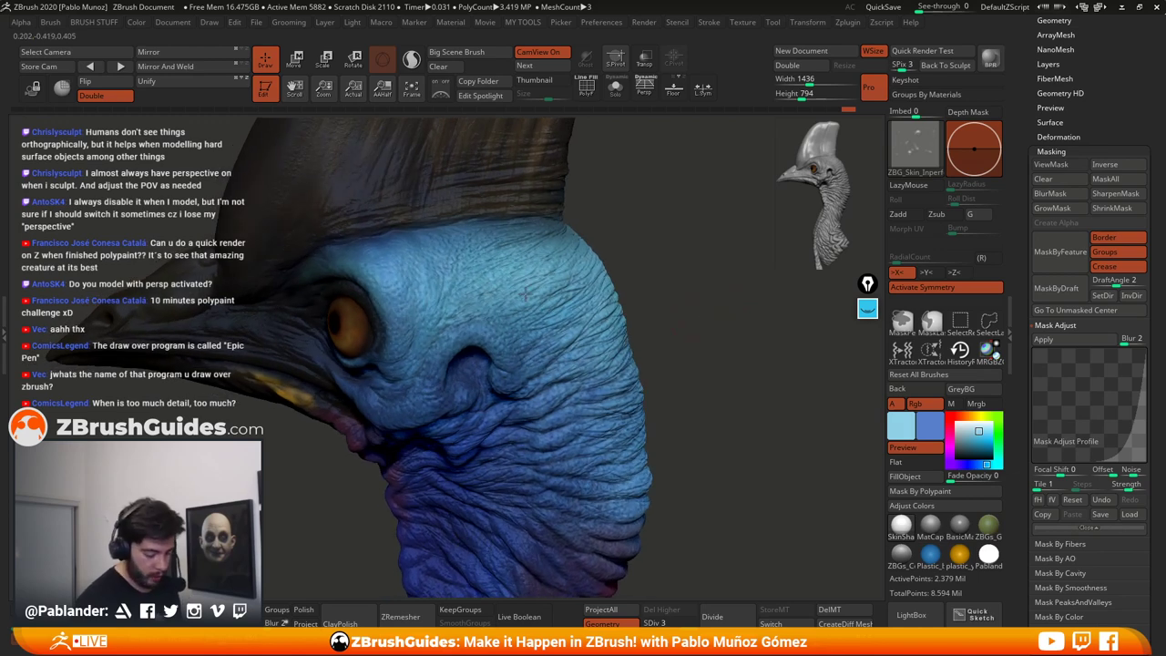
pyautogui.moveTo(651, 267); pyautogui.dragTo(645, 286)
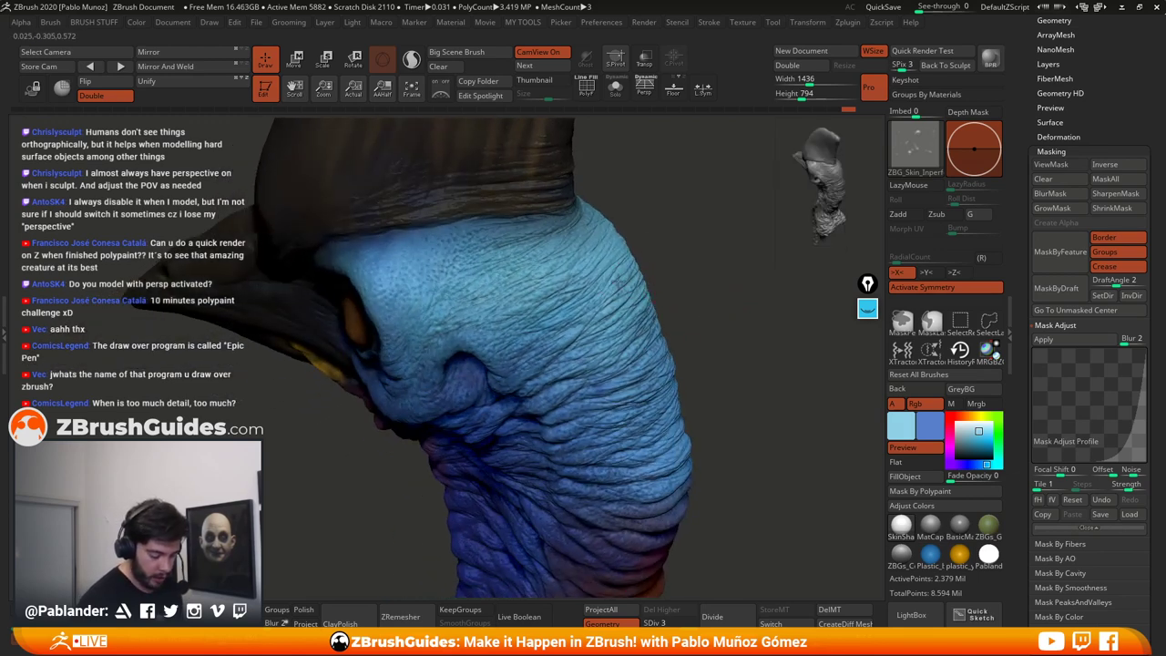
# Step: Enlarge the brush and paint light blue imperfections over the back of the head and down the side of the neck
pyautogui.moveTo(582, 372); pyautogui.dragTo(588, 343, button='right')
pyautogui.rightClick(634, 398)
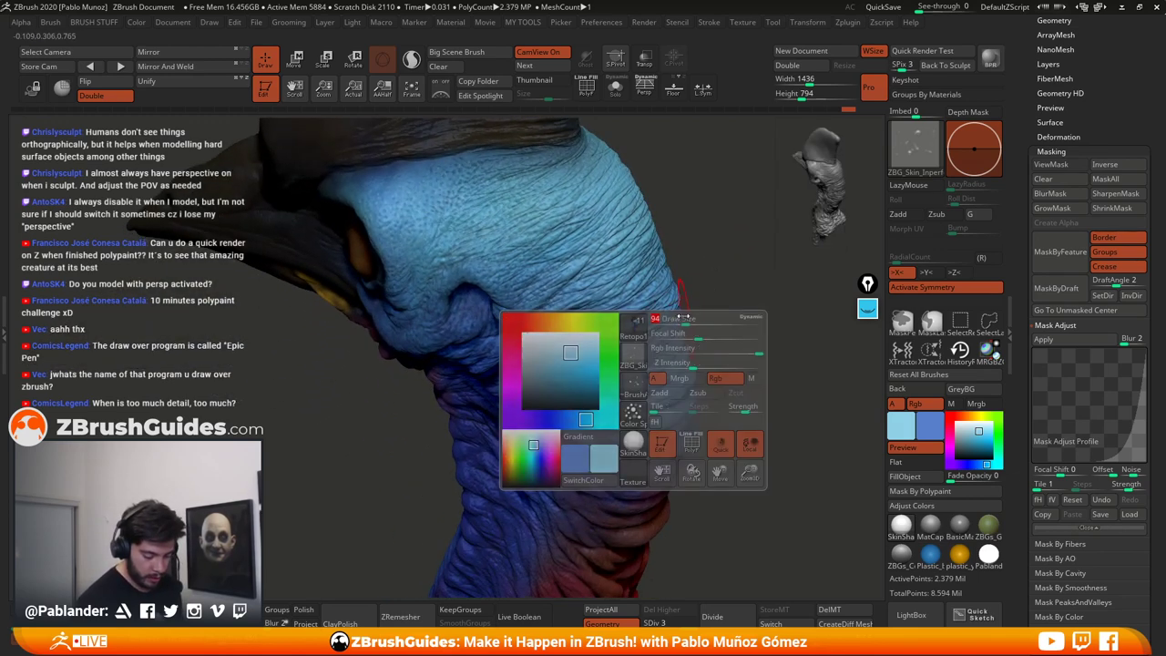
pyautogui.moveTo(663, 283); pyautogui.dragTo(673, 370)
pyautogui.moveTo(695, 441)
pyautogui.mouseDown()
pyautogui.moveTo(731, 358)
pyautogui.moveTo(734, 314)
pyautogui.mouseUp()
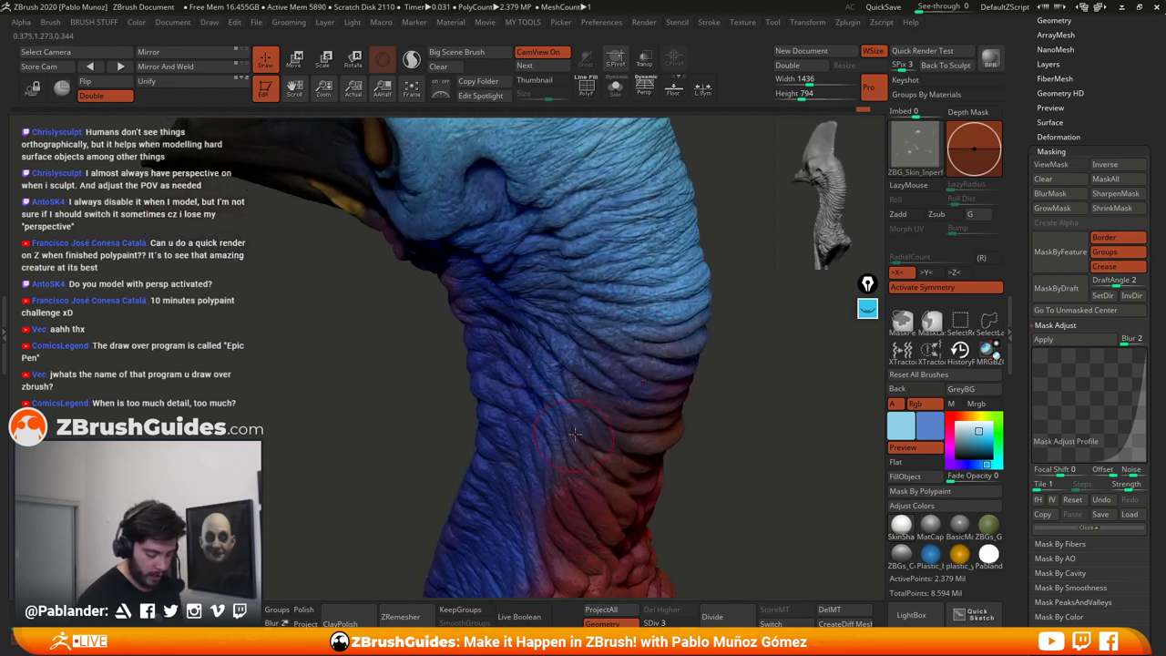
pyautogui.moveTo(575, 433); pyautogui.dragTo(602, 274)
pyautogui.keyDown('alt'); pyautogui.moveTo(685, 404); pyautogui.dragTo(707, 313); pyautogui.keyUp('alt')
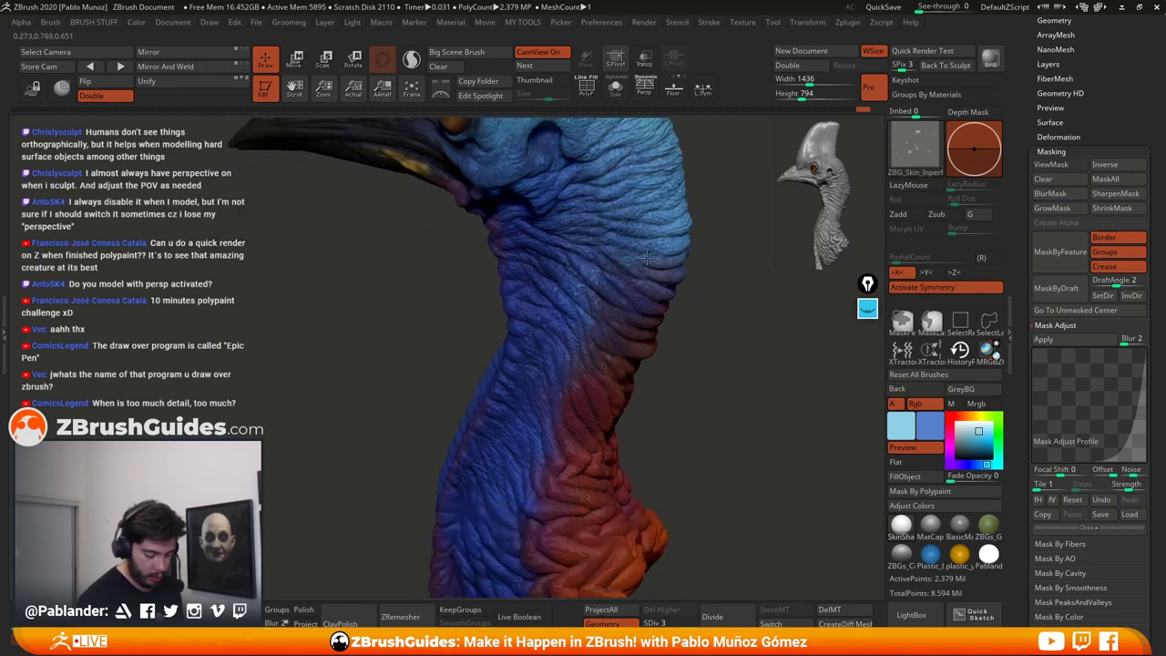
pyautogui.keyDown('alt'); pyautogui.moveTo(705, 230); pyautogui.dragTo(701, 292); pyautogui.keyUp('alt')
pyautogui.moveTo(589, 319); pyautogui.dragTo(660, 416)
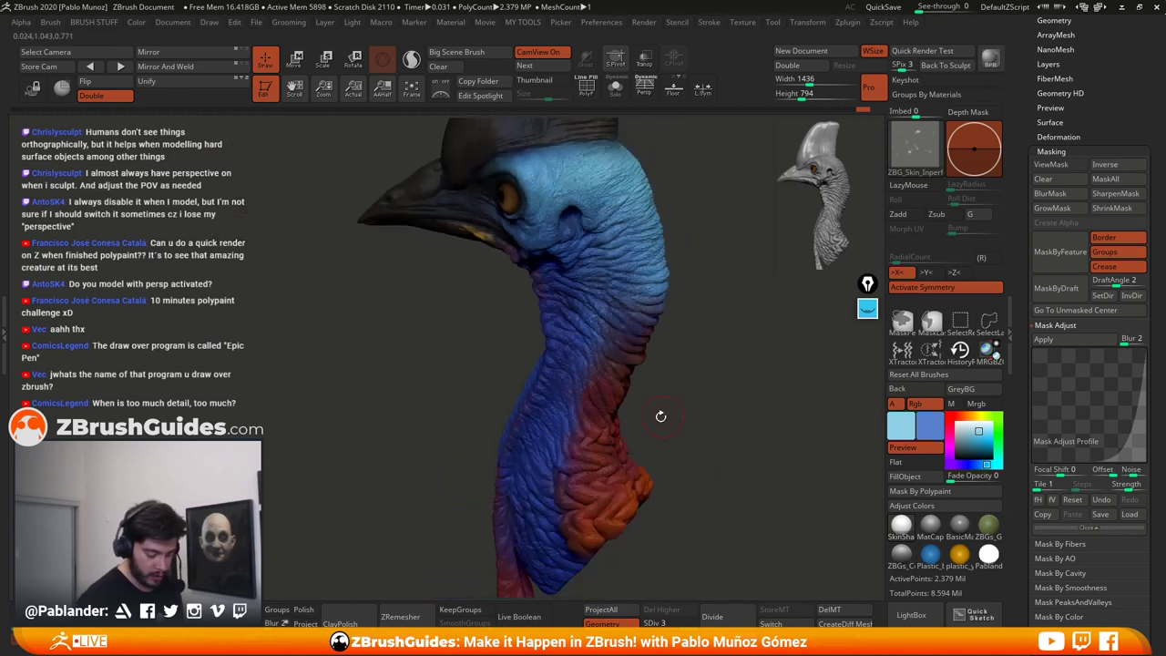
# Step: Pick a dark red from the other side of the neck and switch to the Standard brush with a smaller draw size
pyautogui.moveTo(790, 400); pyautogui.dragTo(649, 483)
pyautogui.press('c')
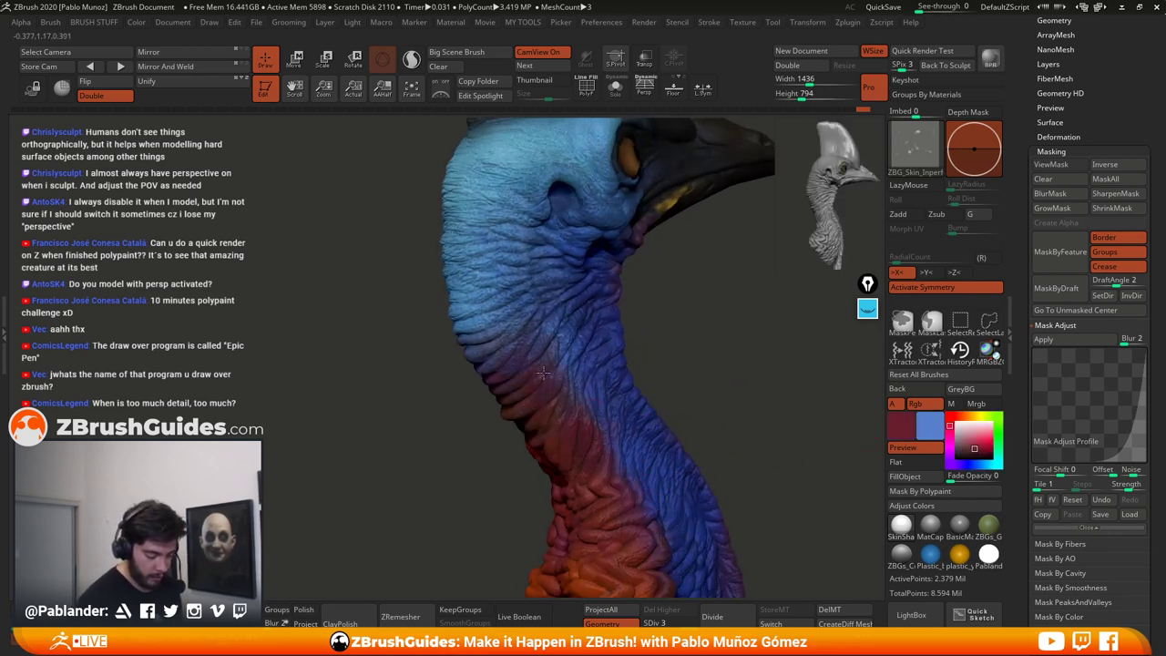
pyautogui.press('b')
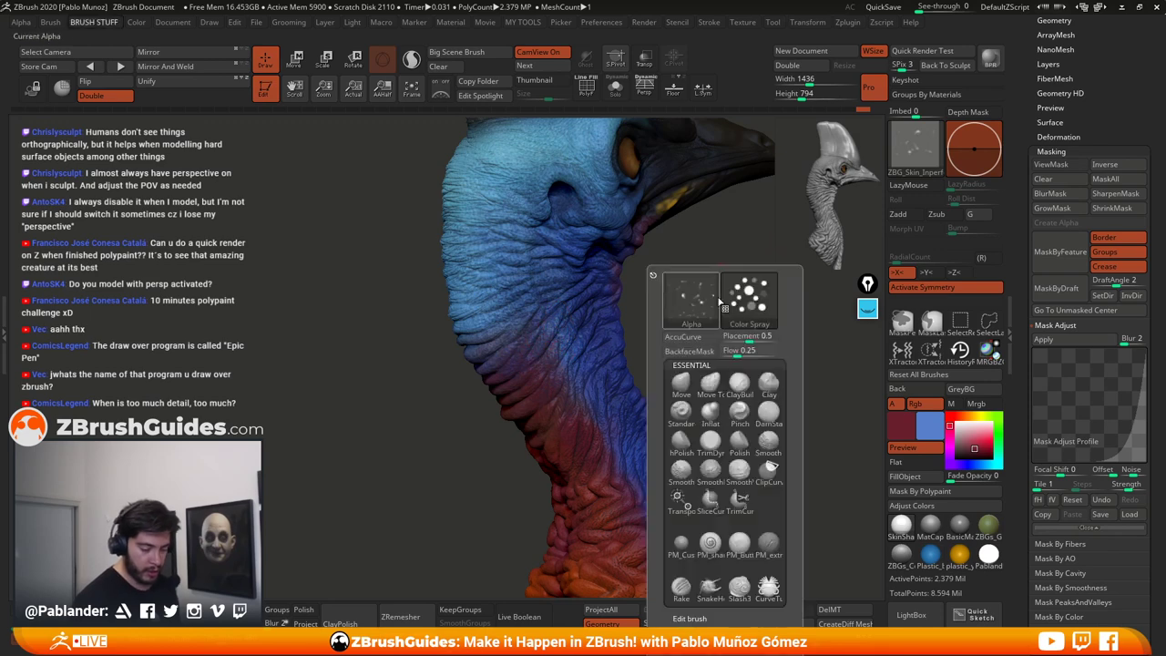
pyautogui.press('s')
pyautogui.press('t')
pyautogui.press('space')
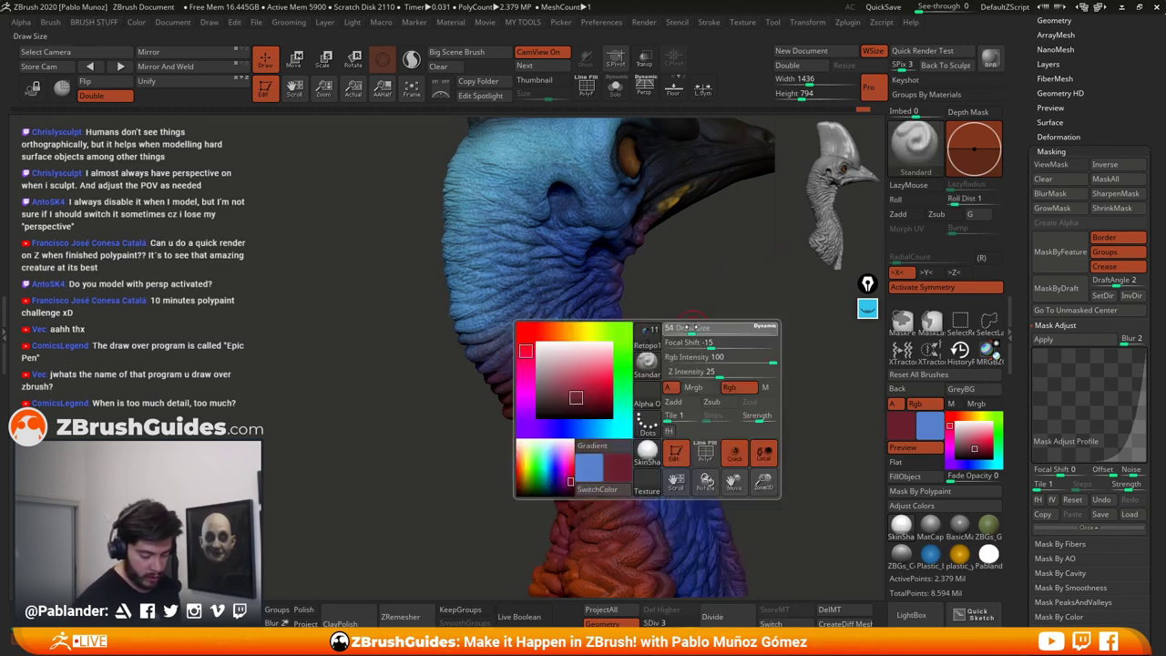
pyautogui.moveTo(698, 332); pyautogui.dragTo(684, 316)
# Step: Pick the purple of the neck, darken it and paint the creases where blue meets red at the back of the neck
pyautogui.moveTo(900, 425); pyautogui.dragTo(519, 331)
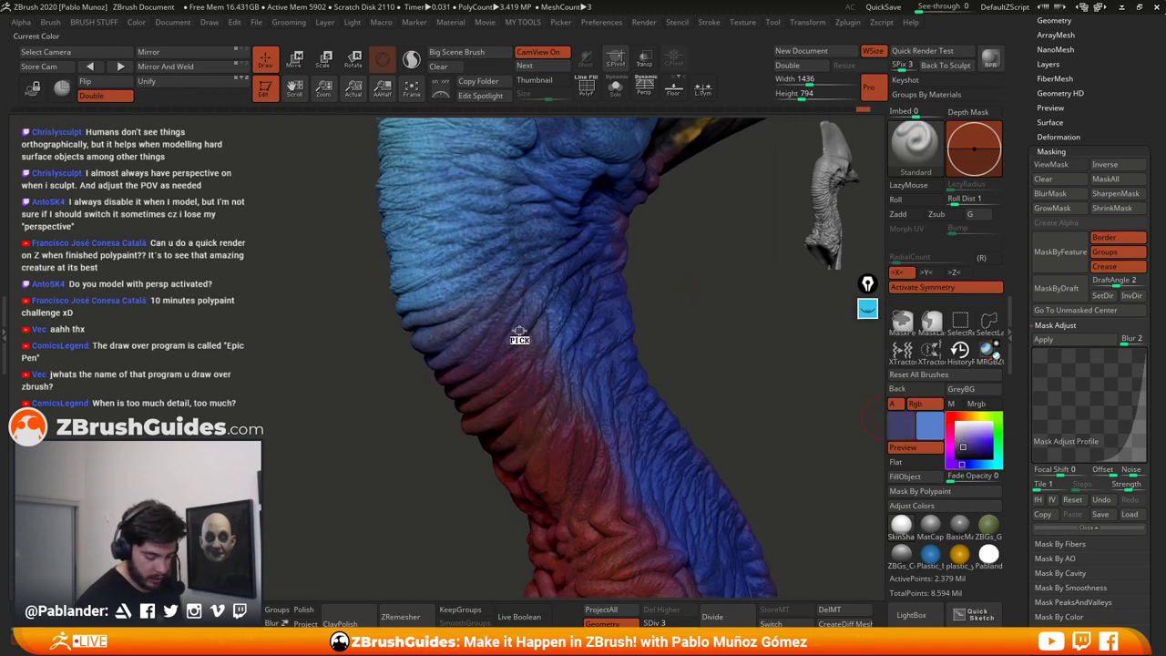
pyautogui.click(964, 450)
pyautogui.click(950, 465)
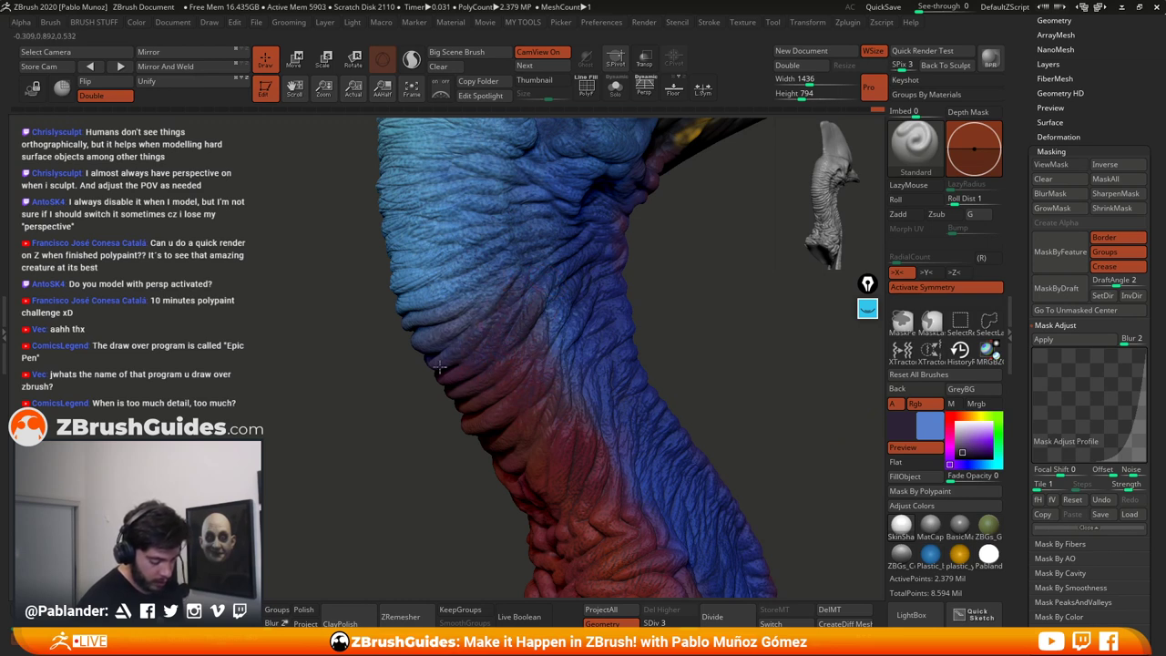
pyautogui.moveTo(719, 286); pyautogui.dragTo(544, 314)
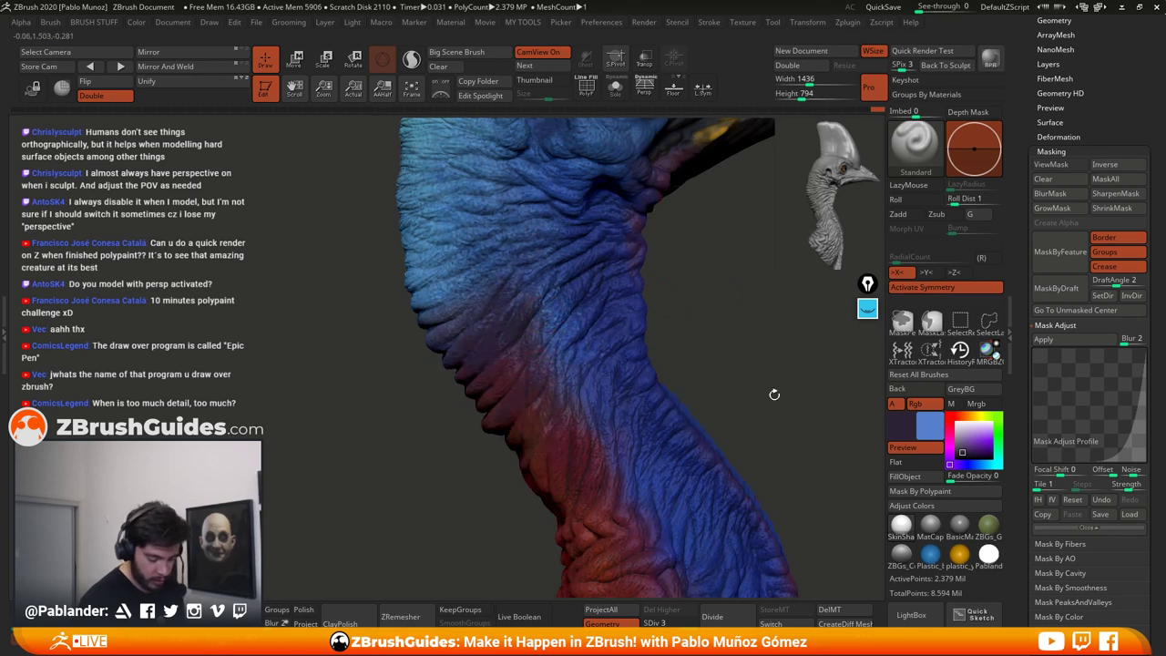
# Step: Blend the blue-to-red transition on the side of the neck using dark blue, dark red and purple picked from the surrounding skin
pyautogui.press('space')
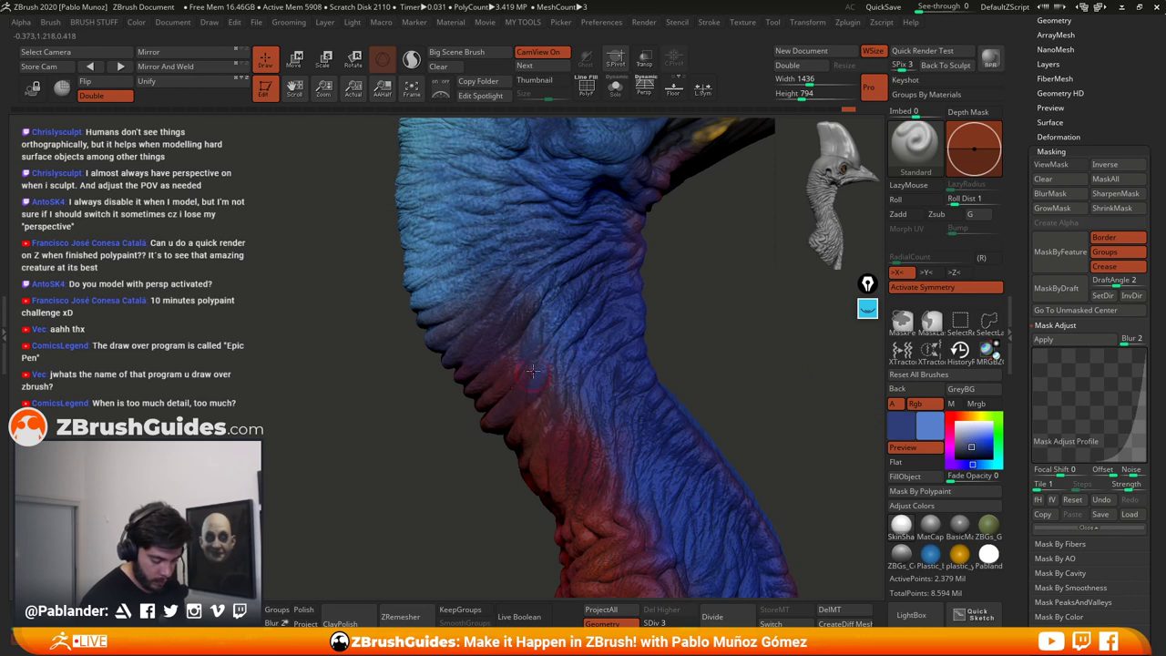
pyautogui.moveTo(559, 370); pyautogui.dragTo(576, 421)
pyautogui.moveTo(904, 417); pyautogui.dragTo(548, 337)
pyautogui.moveTo(674, 306); pyautogui.dragTo(697, 311)
pyautogui.moveTo(902, 425); pyautogui.dragTo(465, 399)
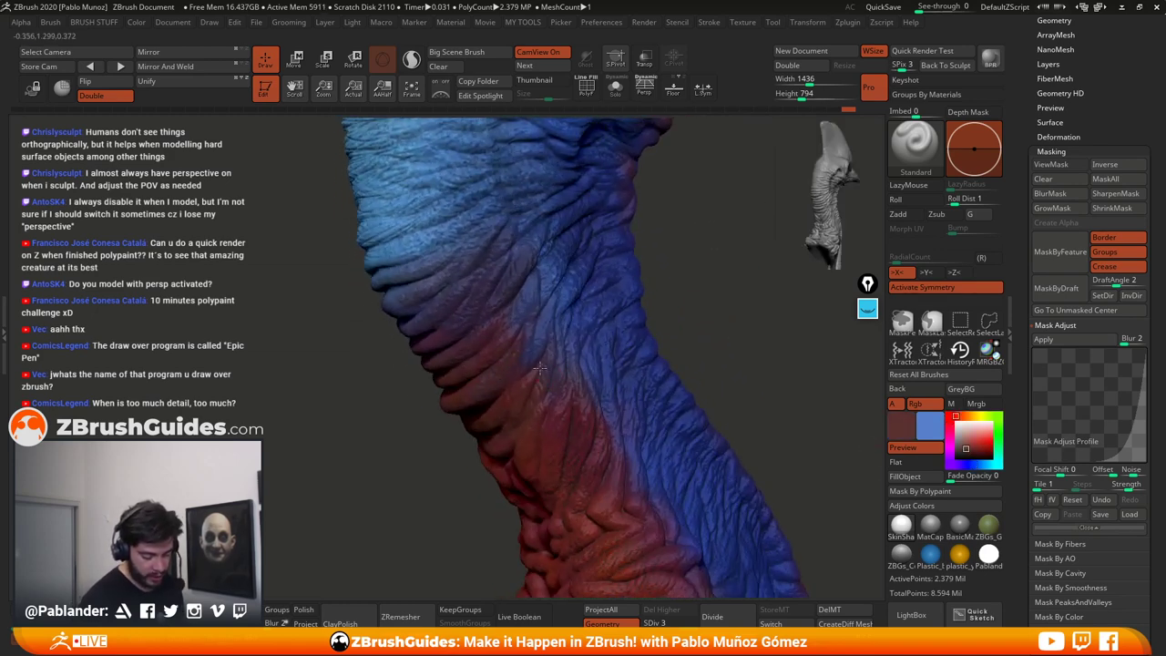
pyautogui.moveTo(966, 444); pyautogui.dragTo(560, 360)
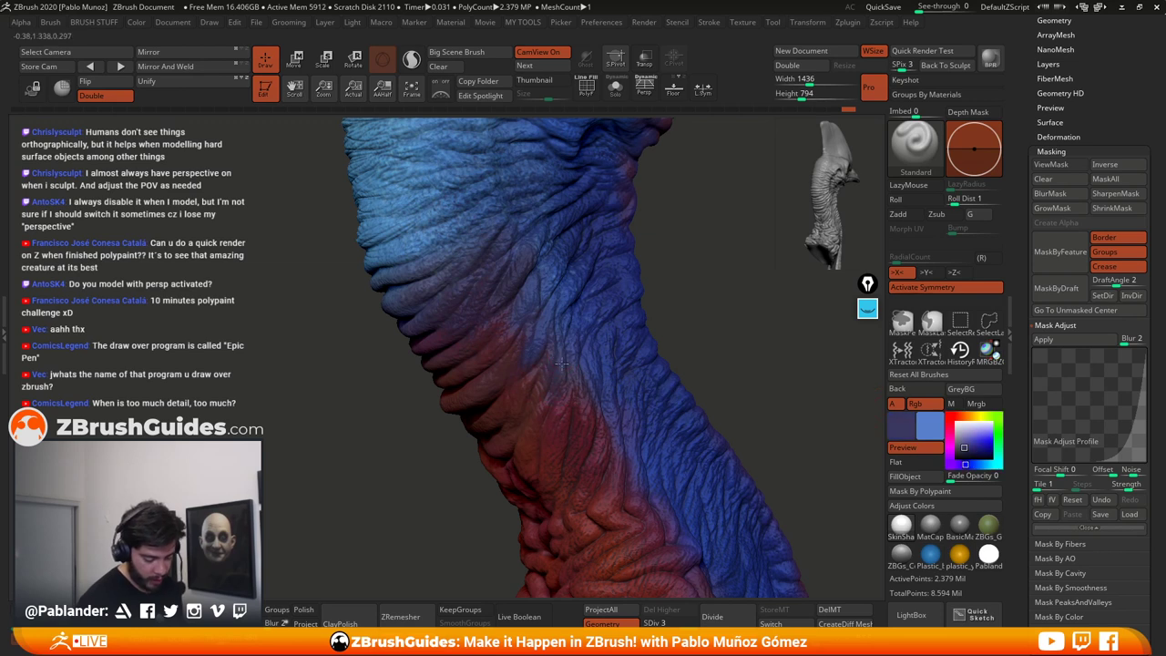
pyautogui.moveTo(703, 337); pyautogui.dragTo(731, 343)
pyautogui.moveTo(905, 422); pyautogui.dragTo(577, 350)
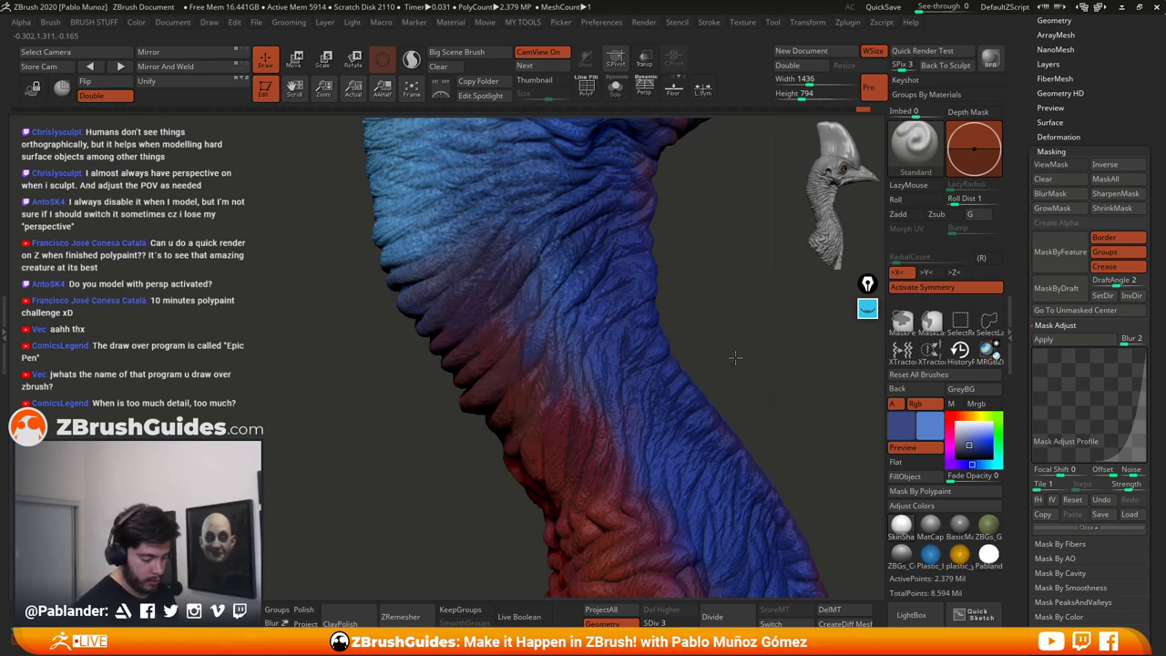
pyautogui.moveTo(738, 348)
pyautogui.mouseDown()
pyautogui.moveTo(762, 377)
pyautogui.moveTo(742, 341)
pyautogui.moveTo(712, 430)
pyautogui.moveTo(716, 395)
pyautogui.moveTo(691, 390)
pyautogui.moveTo(709, 384)
pyautogui.moveTo(683, 308)
pyautogui.moveTo(732, 375)
pyautogui.moveTo(738, 344)
pyautogui.moveTo(742, 371)
pyautogui.moveTo(752, 364)
pyautogui.moveTo(741, 360)
pyautogui.moveTo(737, 372)
pyautogui.moveTo(719, 346)
pyautogui.mouseUp()
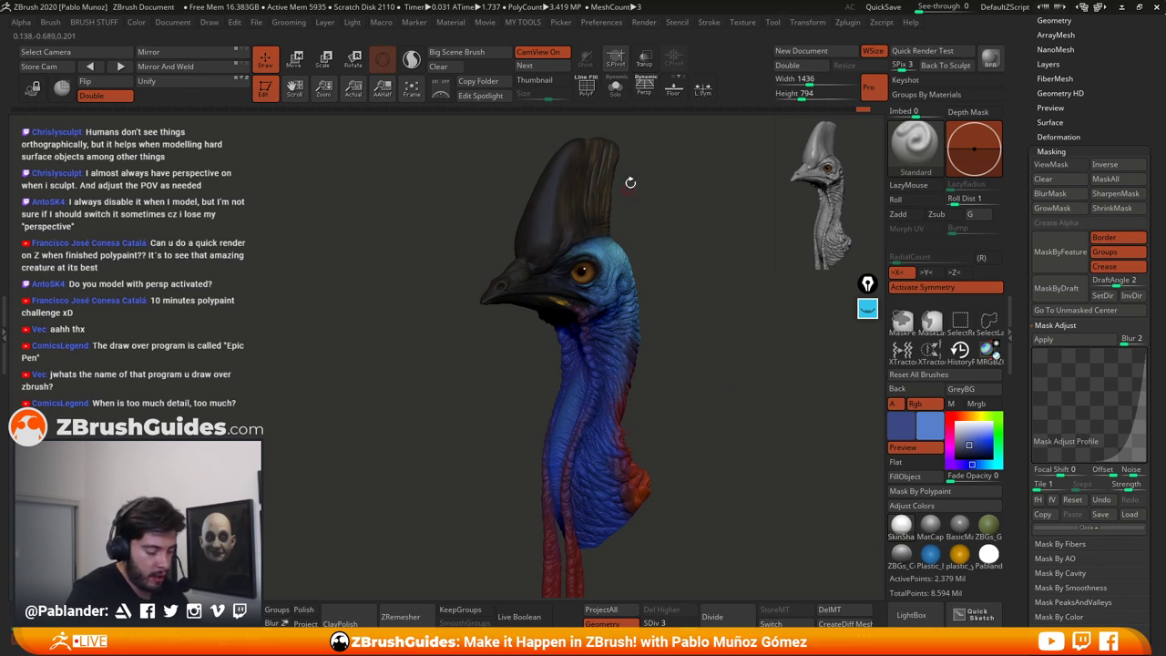
# Step: Turn on perspective, frame the whole bust in three-quarter view and run a BPR render
pyautogui.click(642, 93)
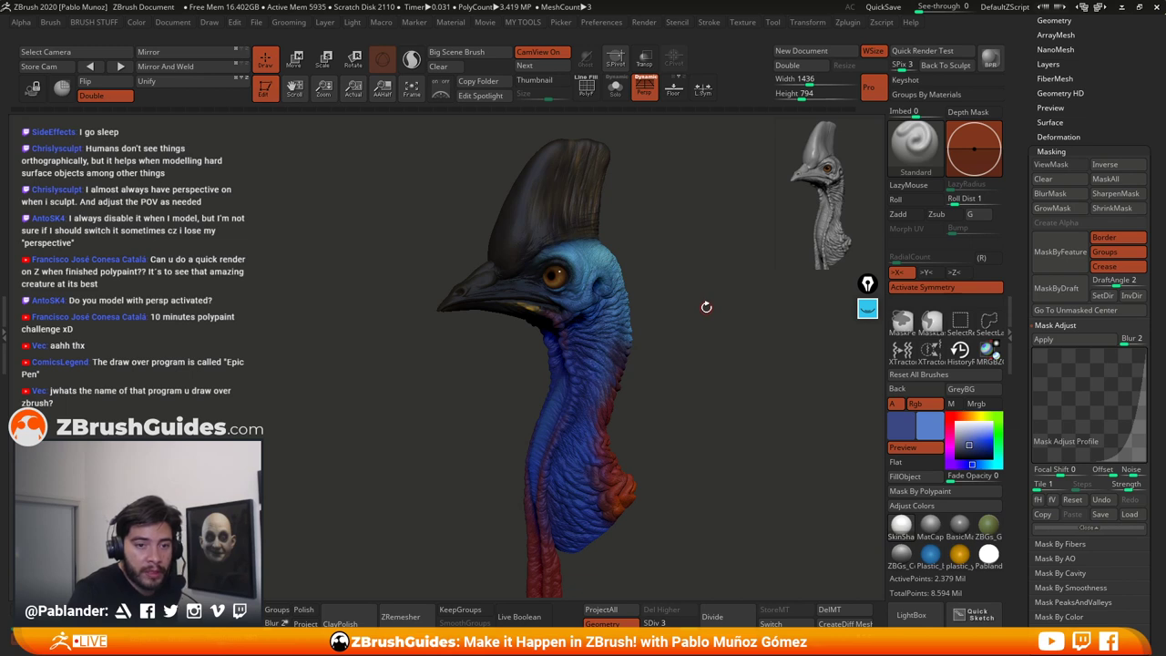
pyautogui.moveTo(698, 367); pyautogui.dragTo(719, 368)
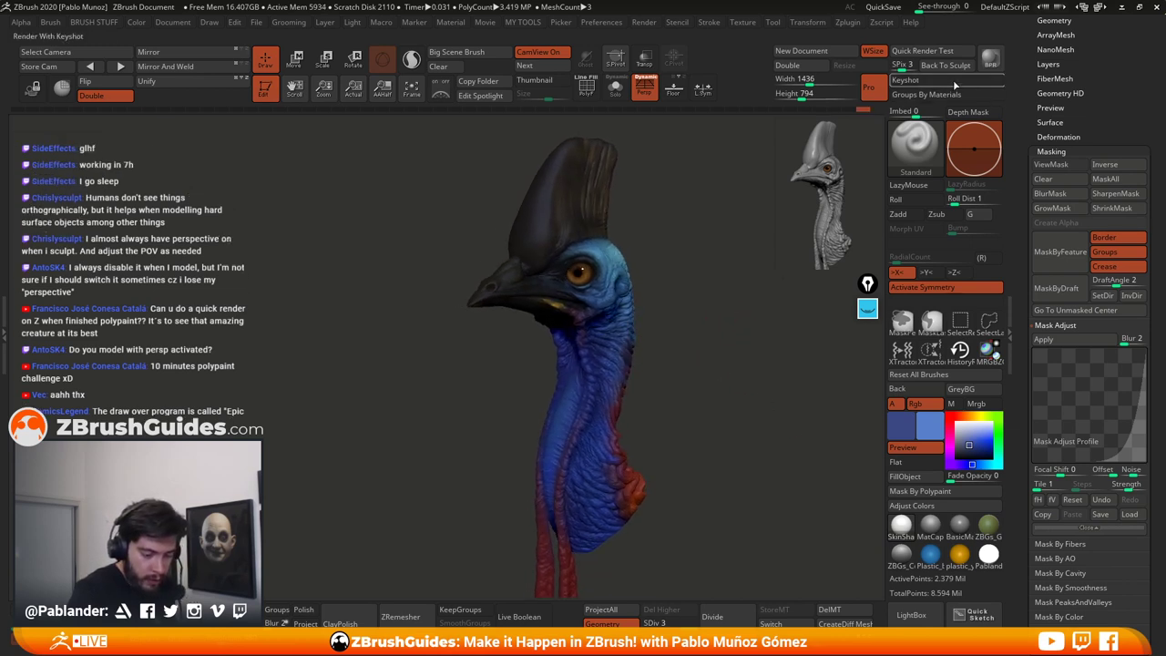
pyautogui.click(988, 62)
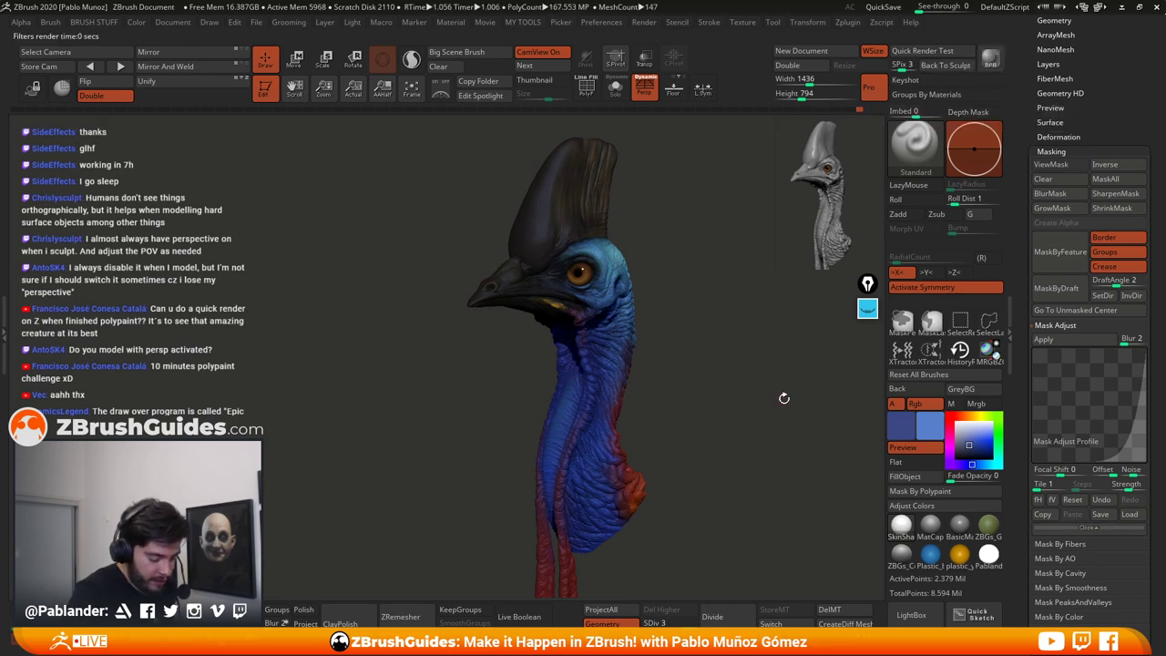
# Step: Open the BPR shadow settings and render the bust again with BPR
pyautogui.click(603, 22)
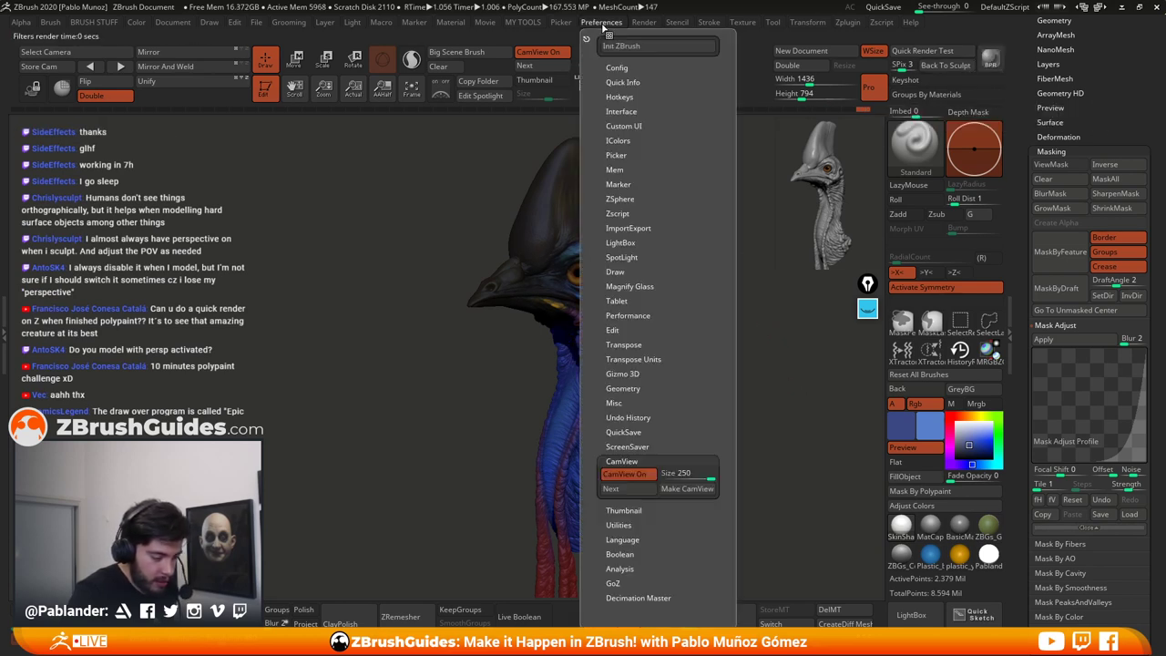
pyautogui.moveTo(644, 22)
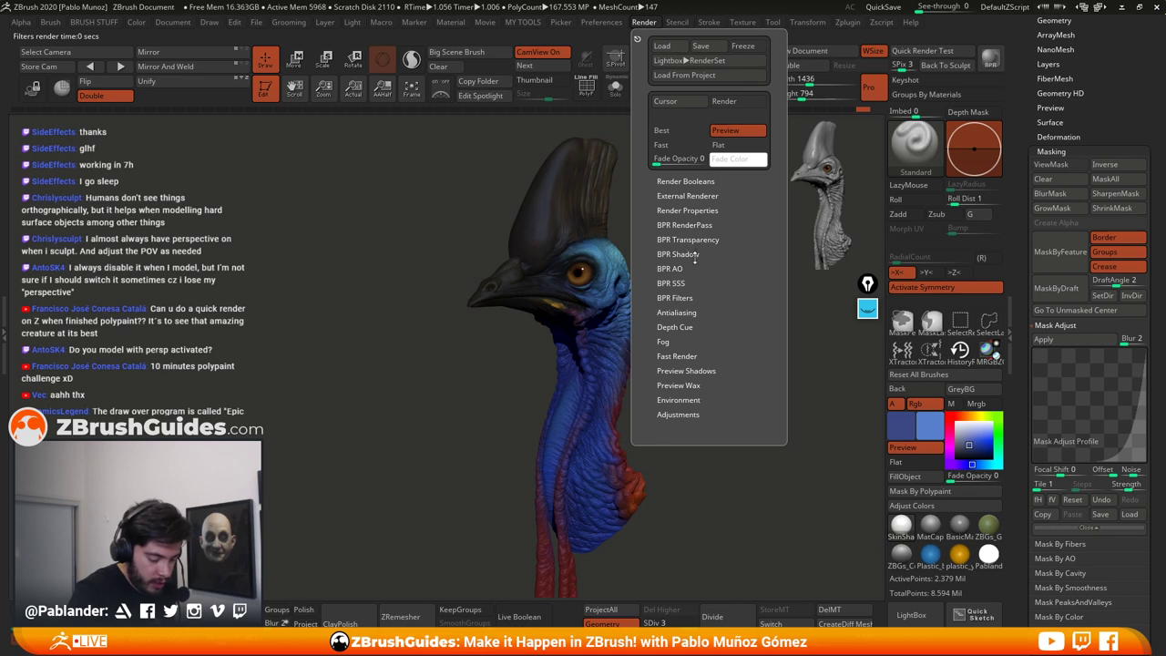
pyautogui.click(692, 255)
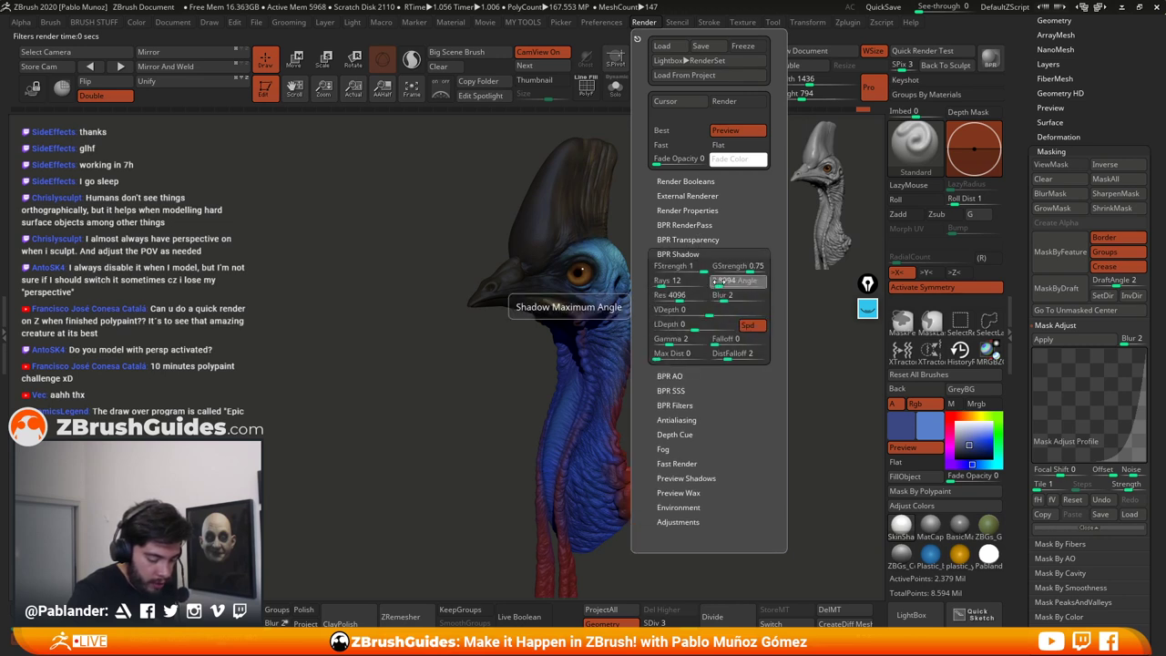
pyautogui.hotkey('shift', 'r')
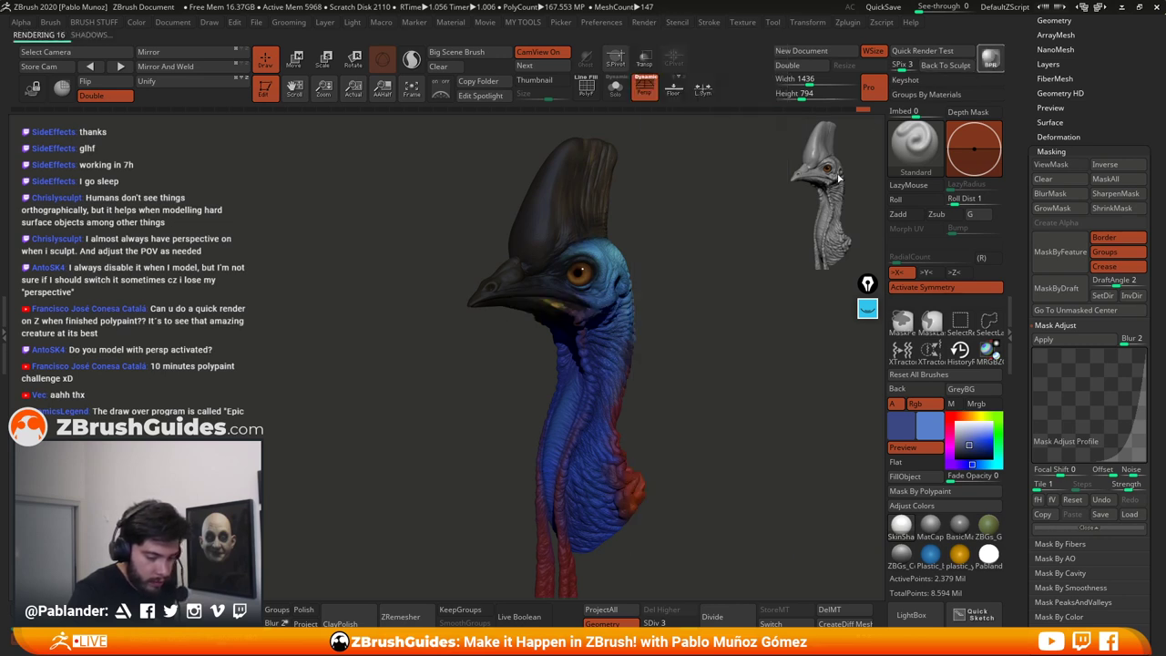